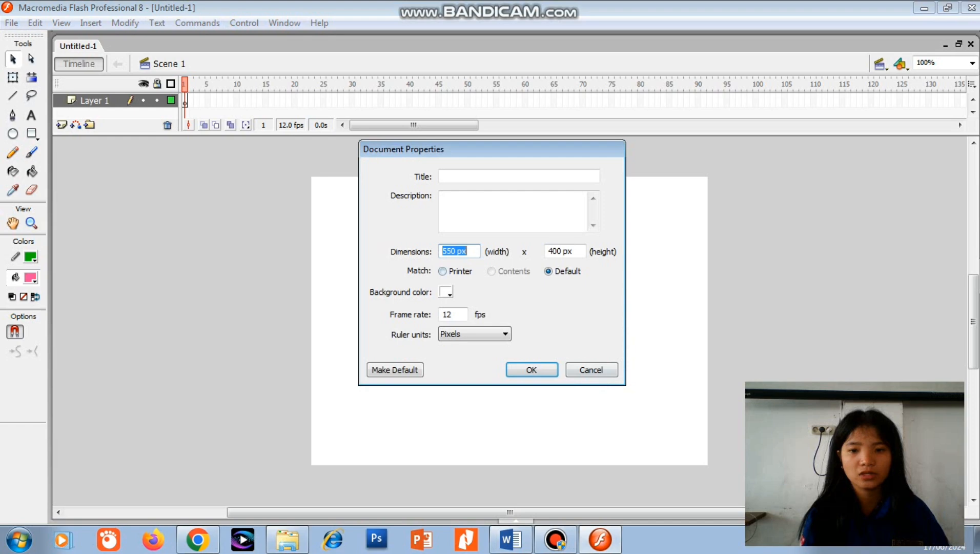
# Step: Set the document dimensions to 800 px wide and 600 px high
pyautogui.click(455, 251)
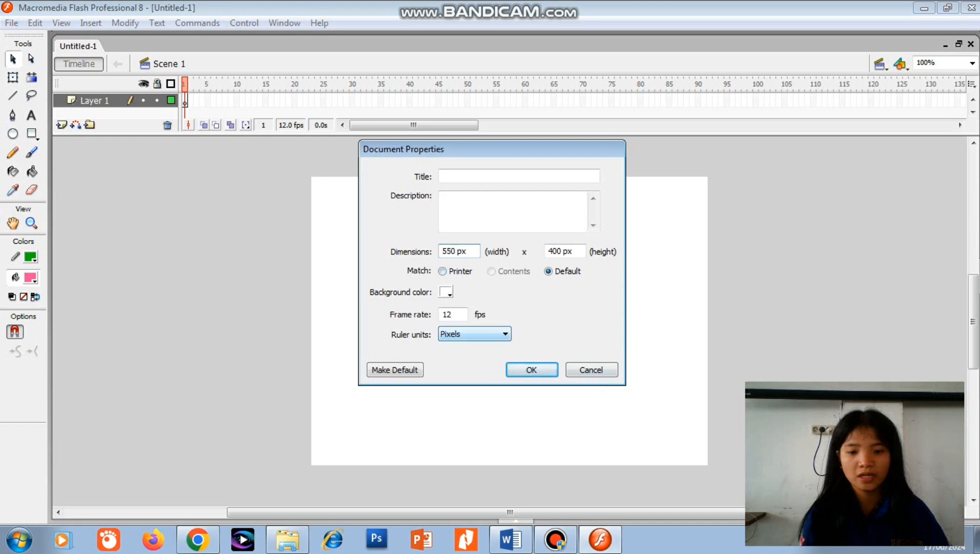
pyautogui.press('BackSpace')
pyautogui.press('BackSpace')
pyautogui.press('BackSpace')
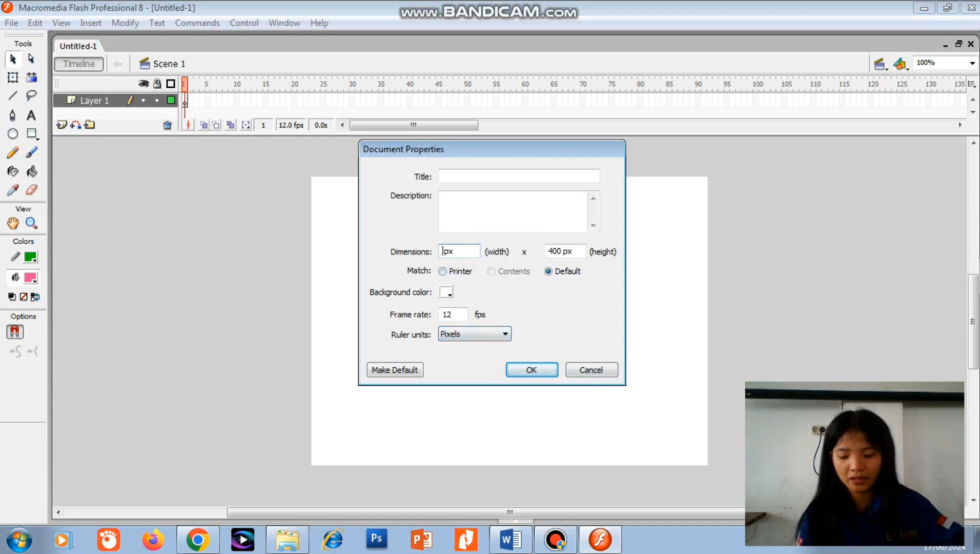
pyautogui.write('80')
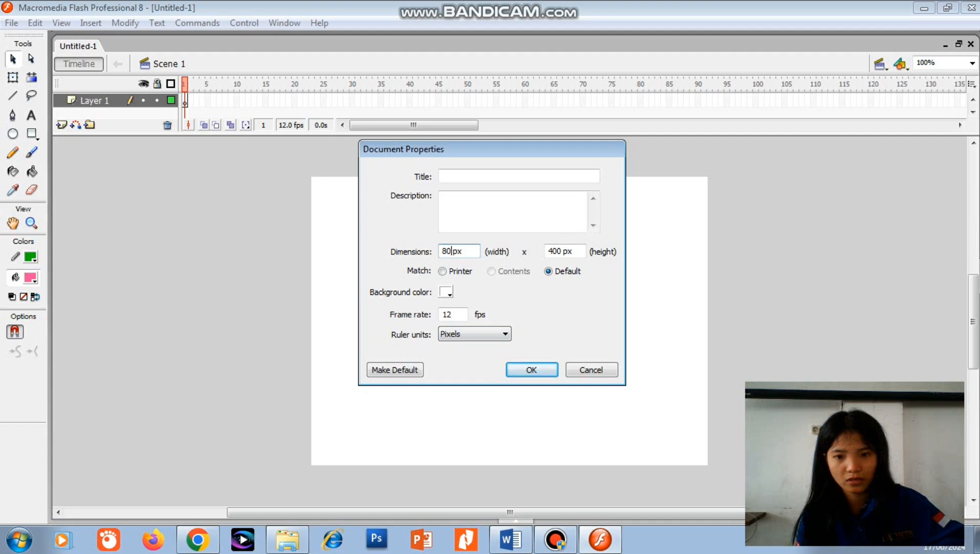
pyautogui.write('0')
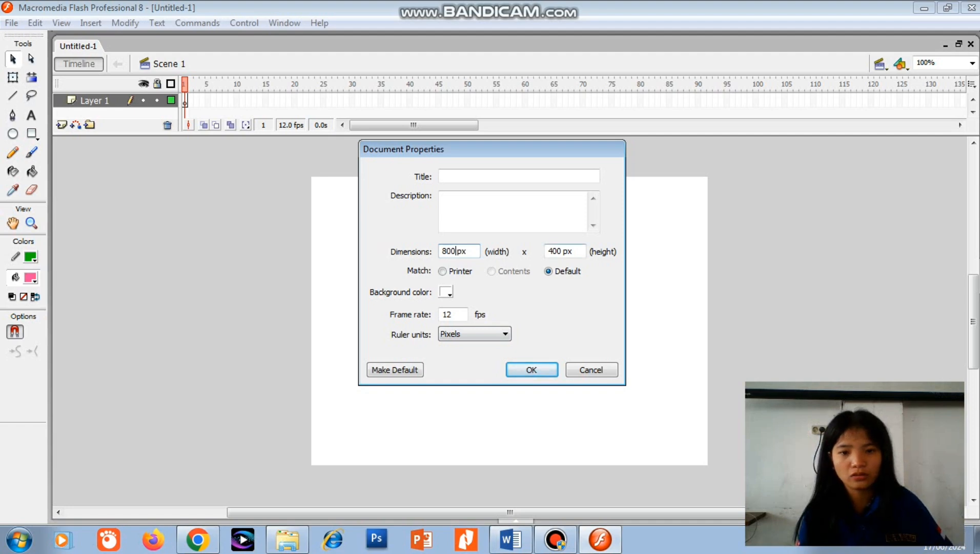
pyautogui.click(557, 251)
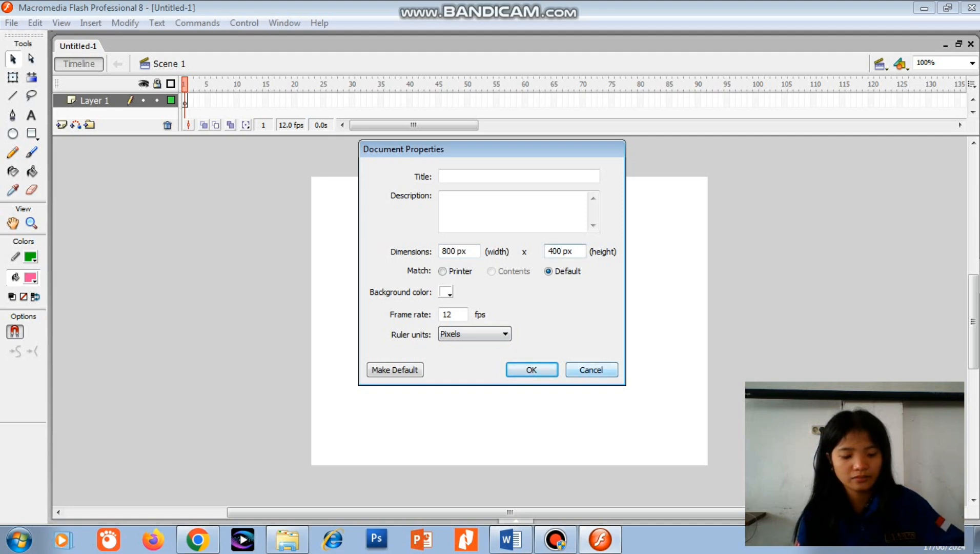
pyautogui.press('BackSpace')
pyautogui.press('BackSpace')
pyautogui.press('BackSpace')
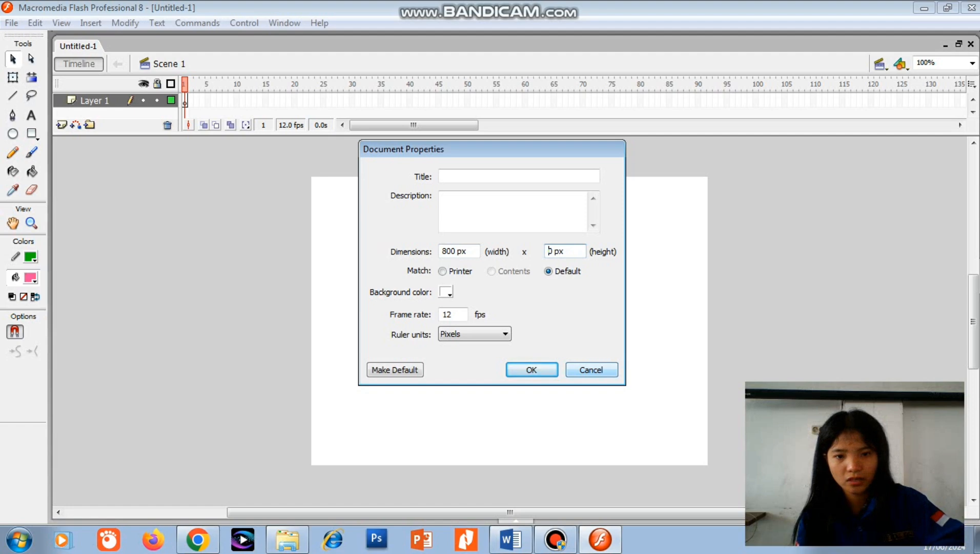
pyautogui.write('600')
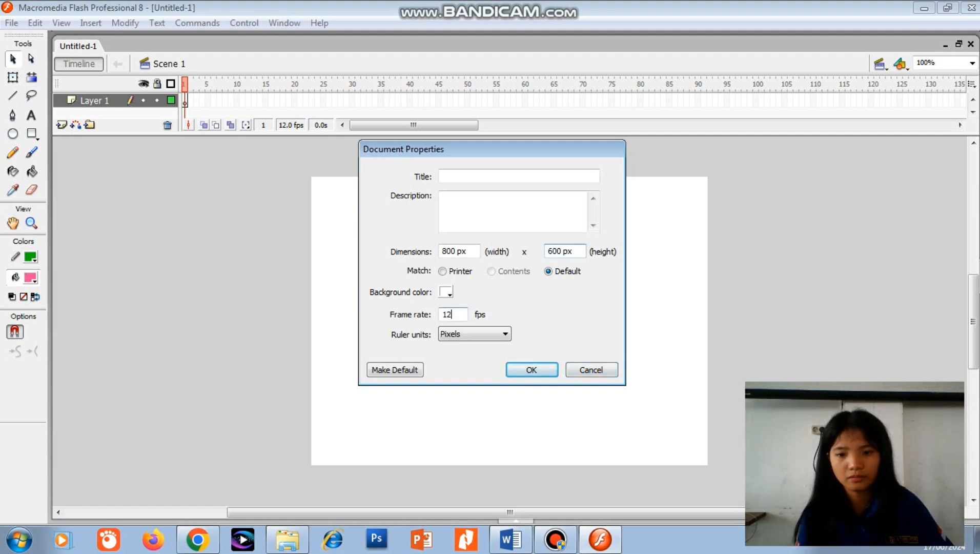
# Step: Set the document frame rate to 30 fps and apply the document properties
pyautogui.press('BackSpace')
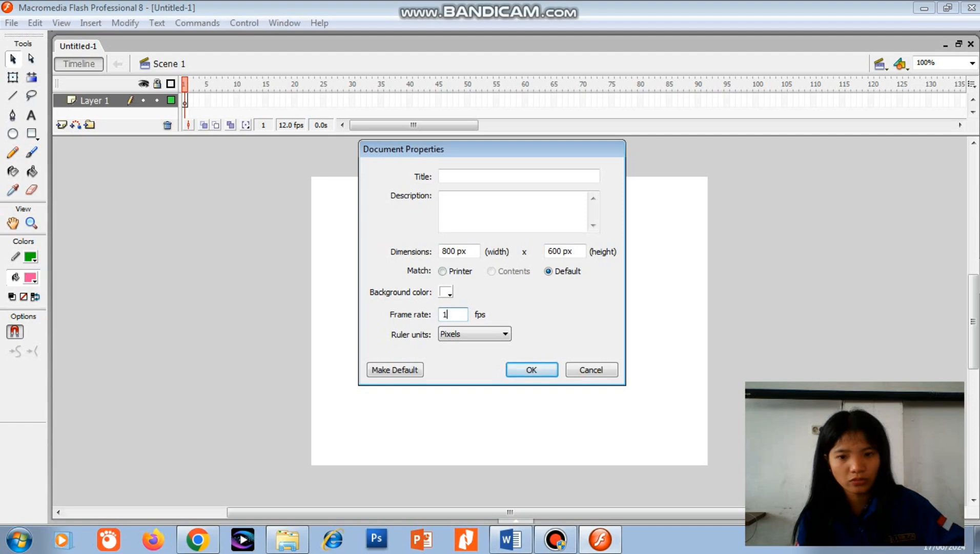
pyautogui.press('BackSpace')
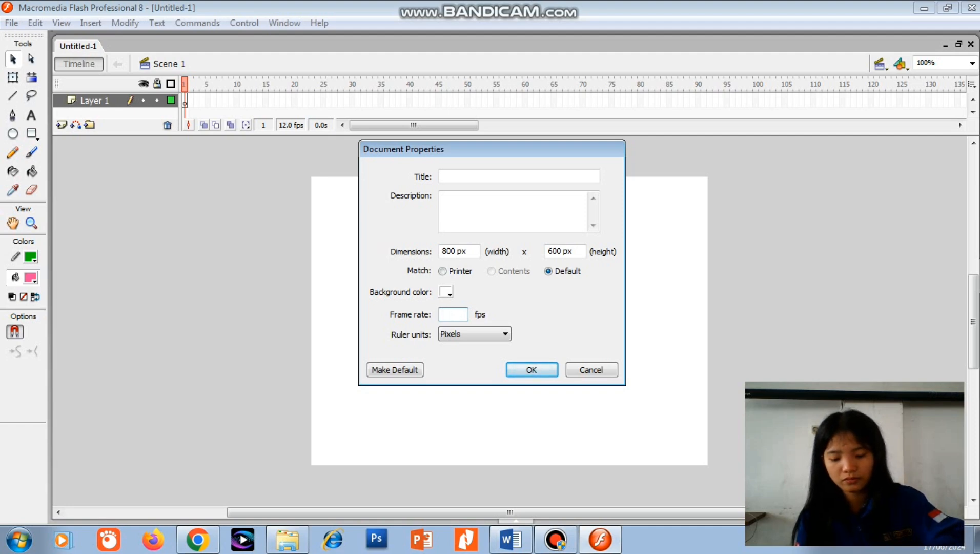
pyautogui.write('30')
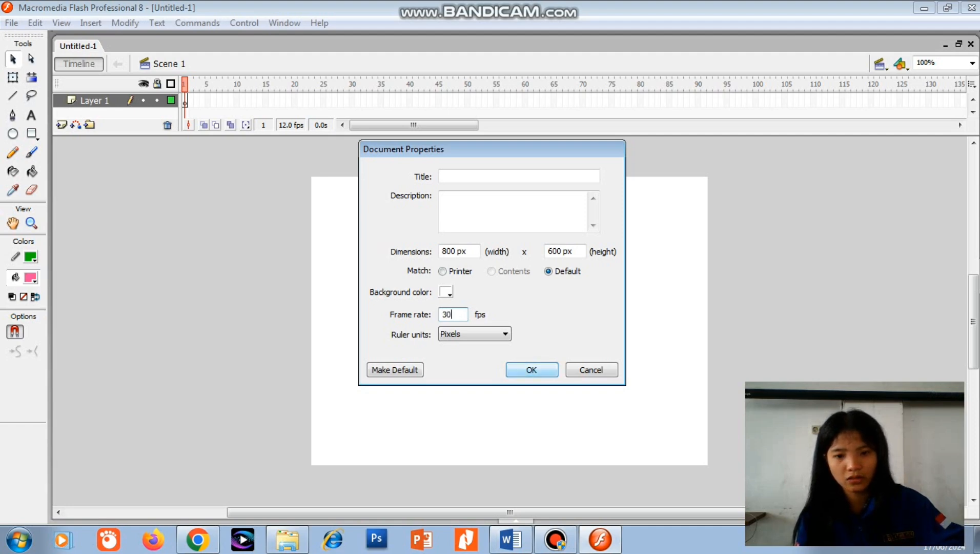
pyautogui.press('Return')
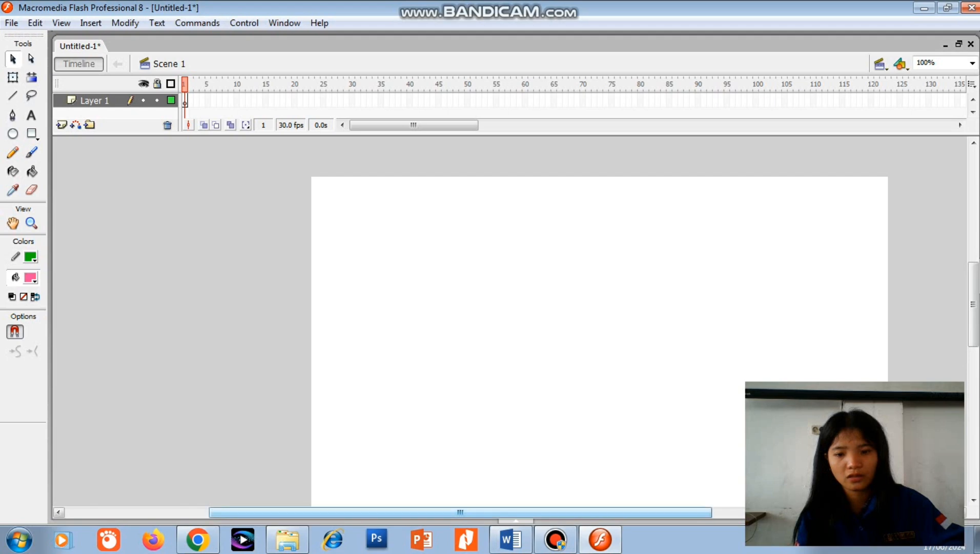
# Step: Show the list of the document's scenes
pyautogui.moveTo(460, 511); pyautogui.dragTo(559, 512)
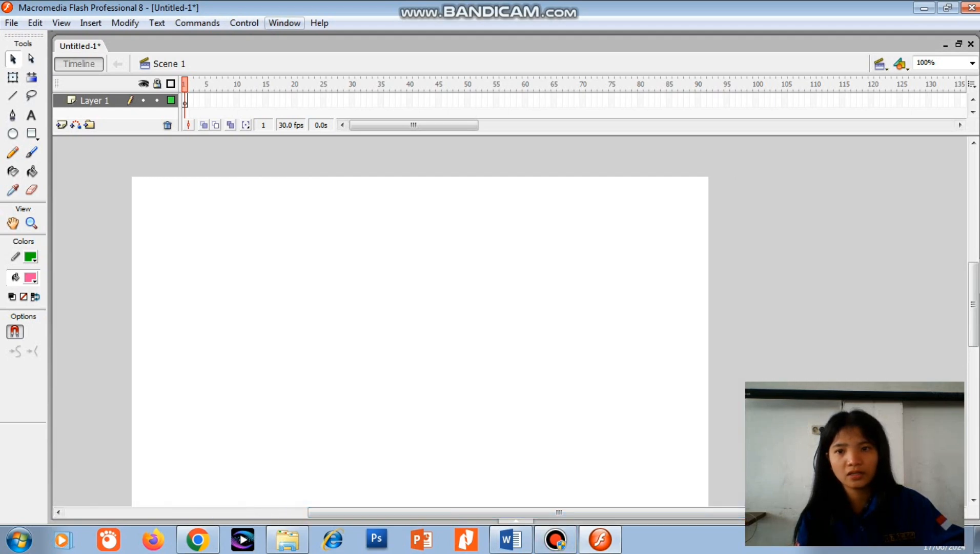
pyautogui.click(284, 23)
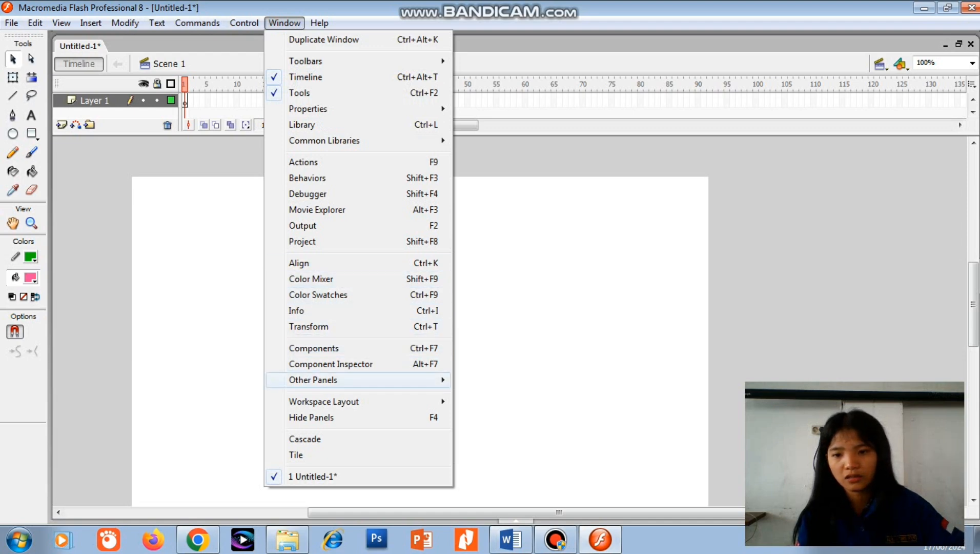
pyautogui.moveTo(328, 380)
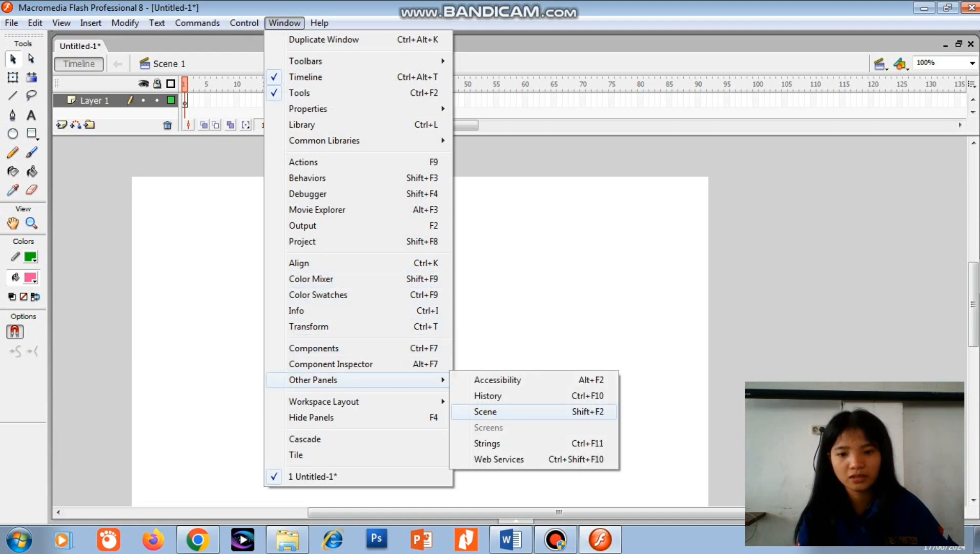
pyautogui.click(533, 412)
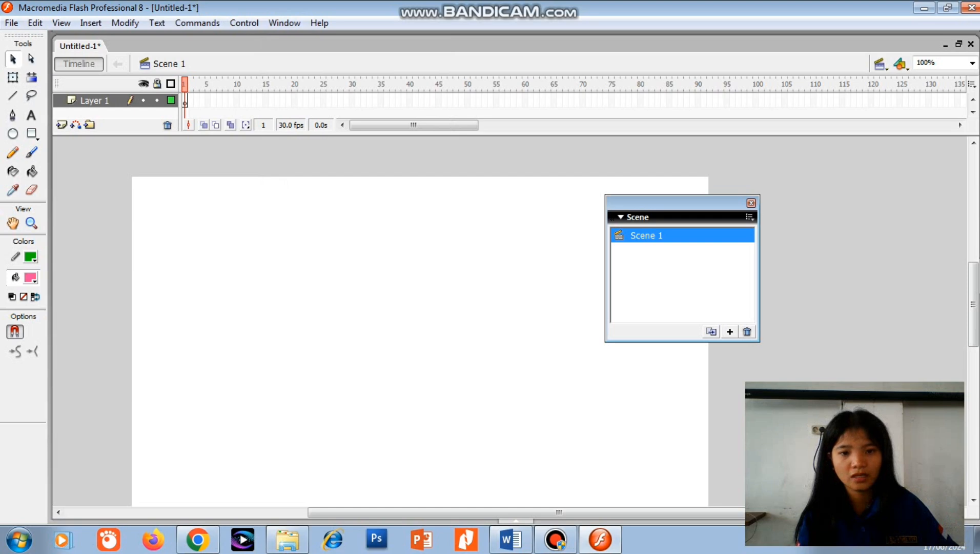
# Step: Rename the first scene "loading" in lowercase letters
pyautogui.doubleClick(646, 235)
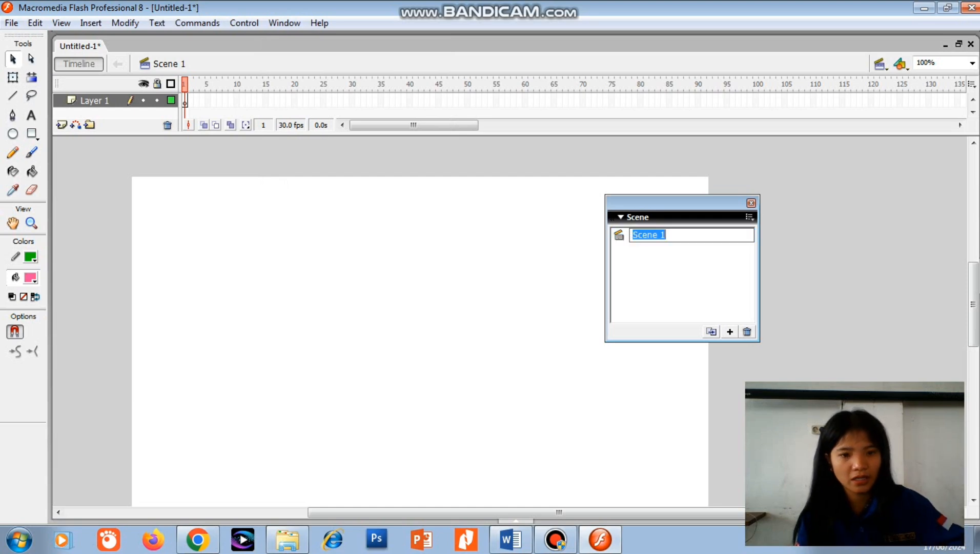
pyautogui.press('BackSpace')
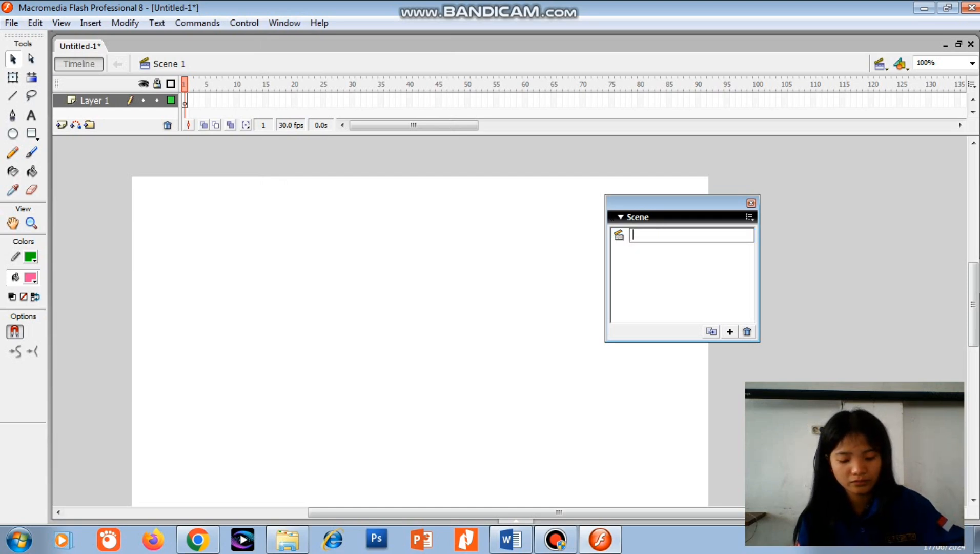
pyautogui.write('LOADING')
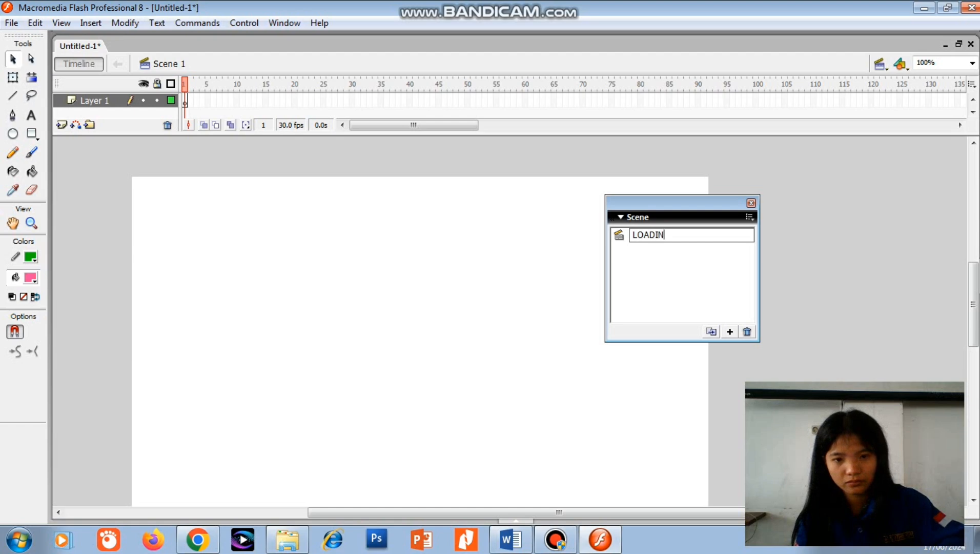
pyautogui.press('BackSpace')
pyautogui.press('BackSpace')
pyautogui.press('BackSpace')
pyautogui.press('BackSpace')
pyautogui.press('BackSpace')
pyautogui.press('BackSpace')
pyautogui.press('BackSpace')
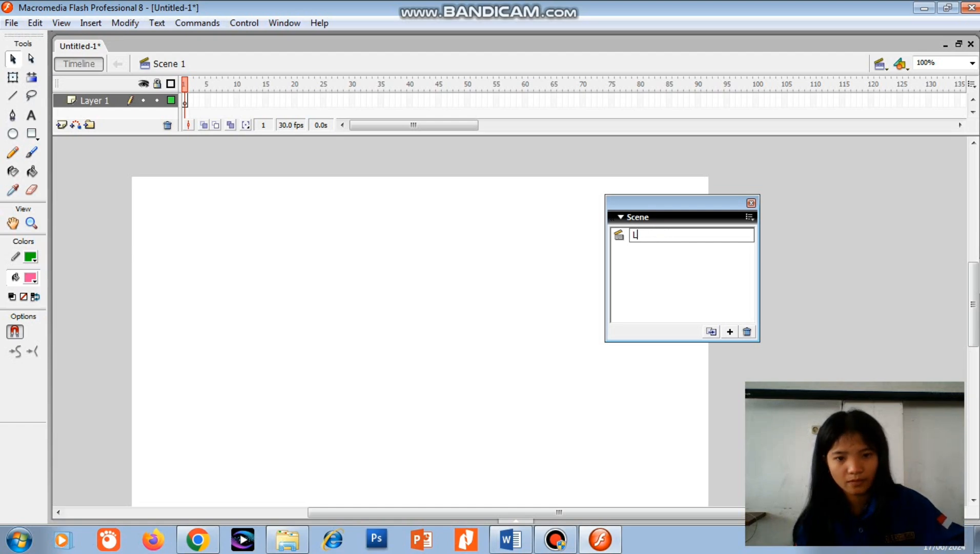
pyautogui.write('lo')
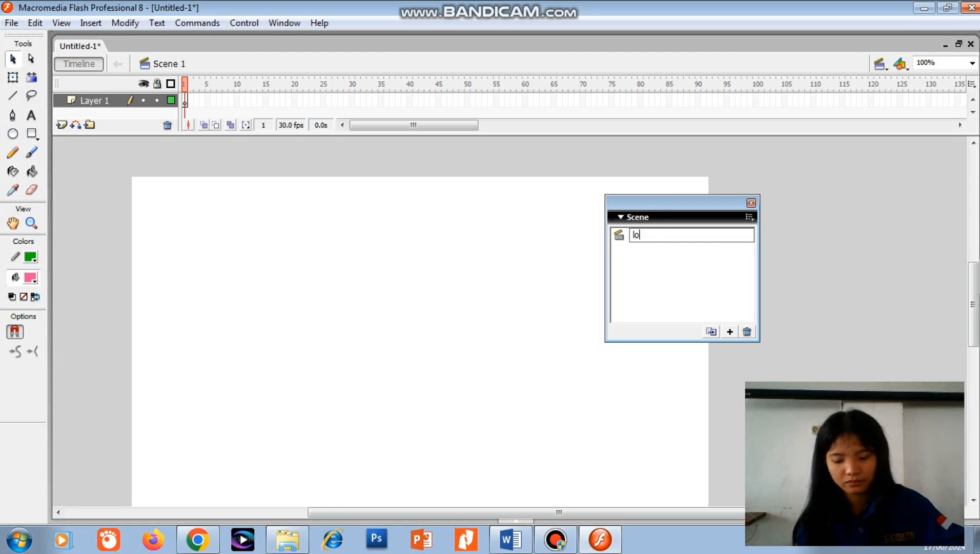
pyautogui.write('ading')
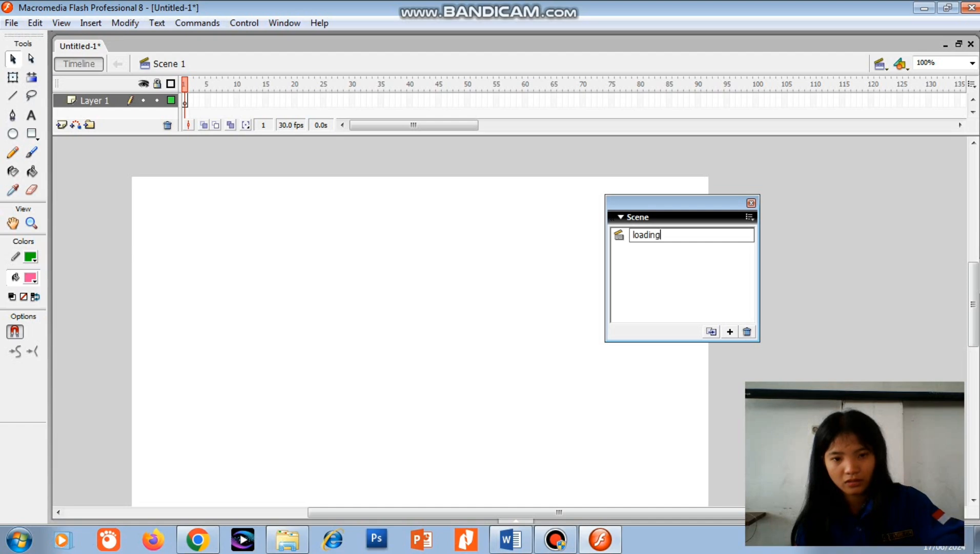
# Step: Add a second scene and name it "menu"
pyautogui.click(730, 332)
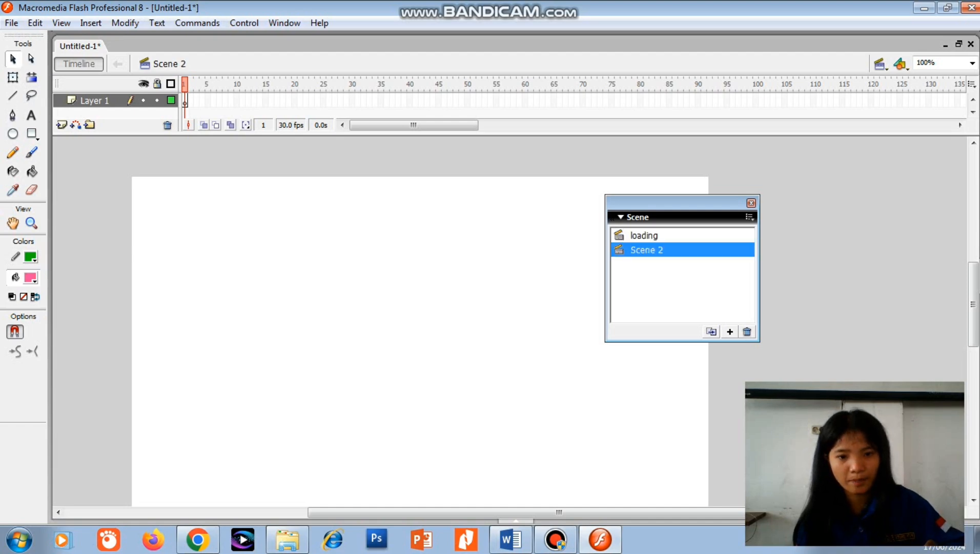
pyautogui.doubleClick(647, 250)
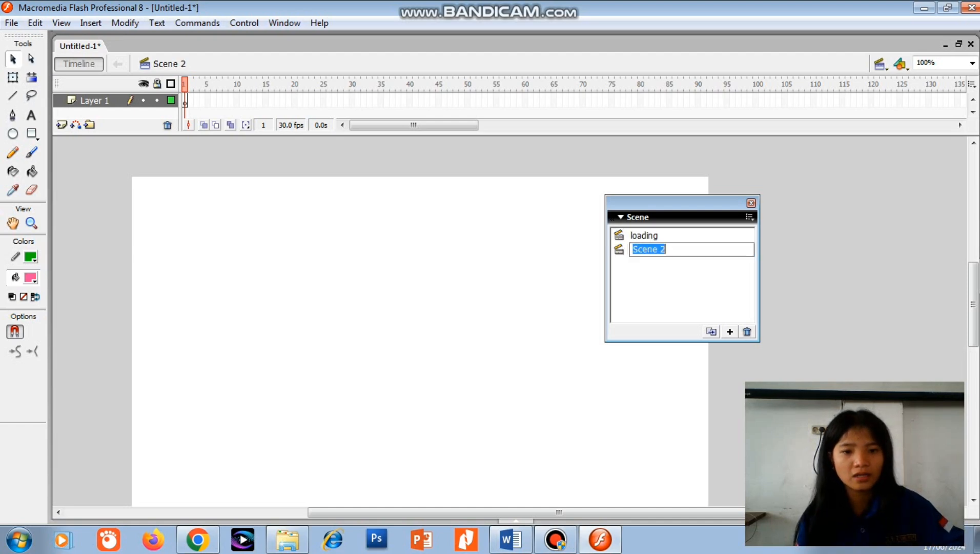
pyautogui.press('BackSpace')
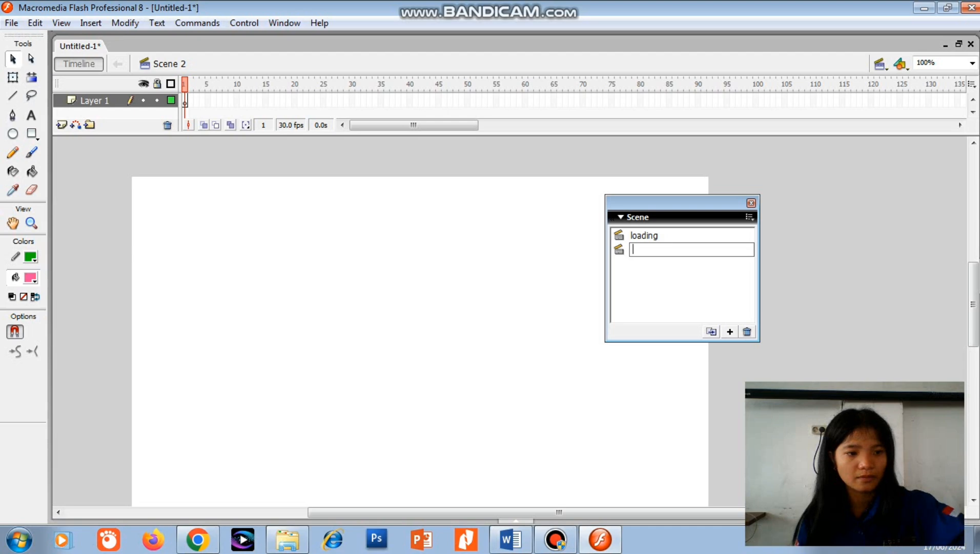
pyautogui.write('m')
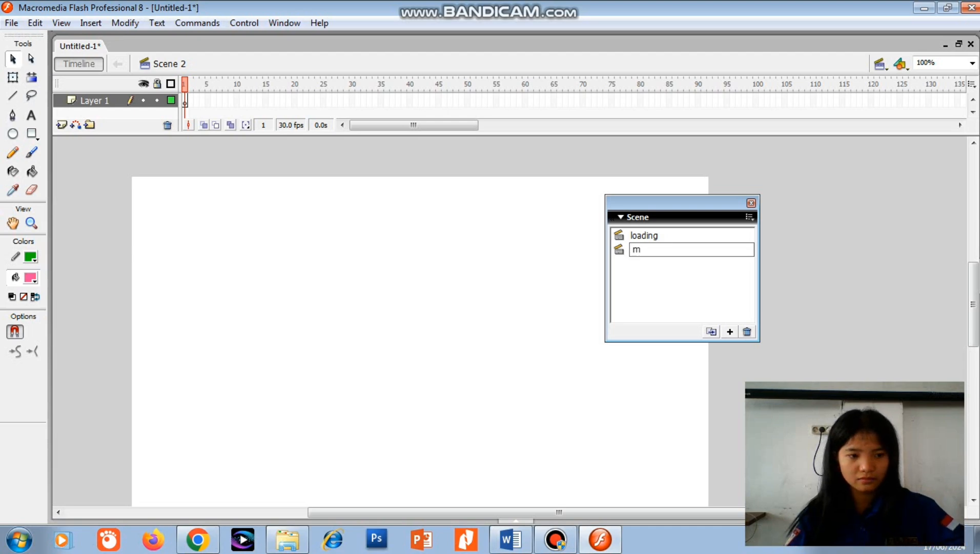
pyautogui.write('en')
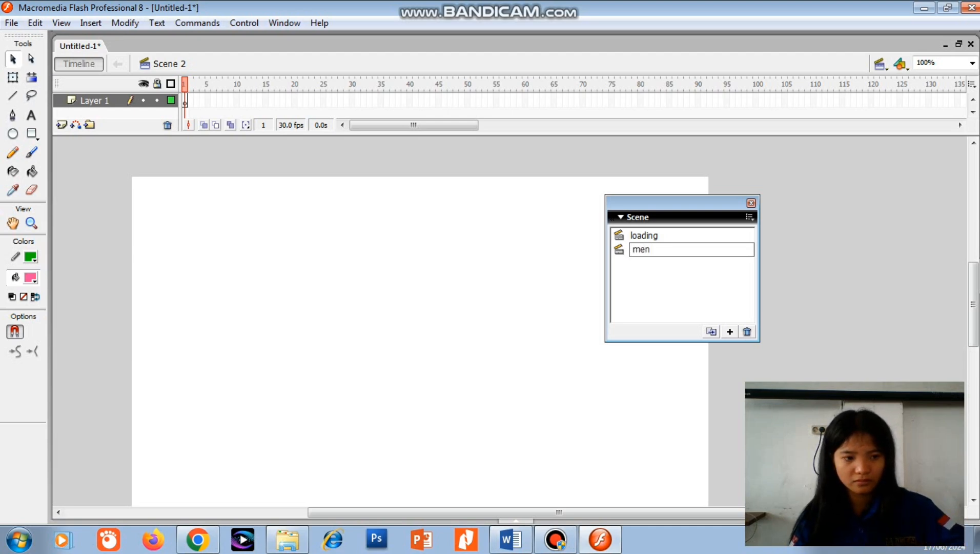
pyautogui.write('u')
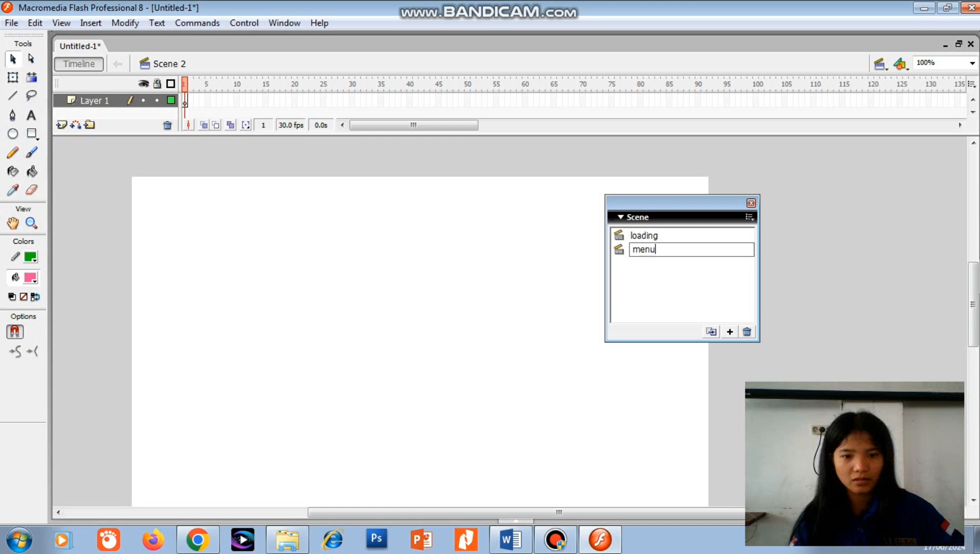
pyautogui.press('Return')
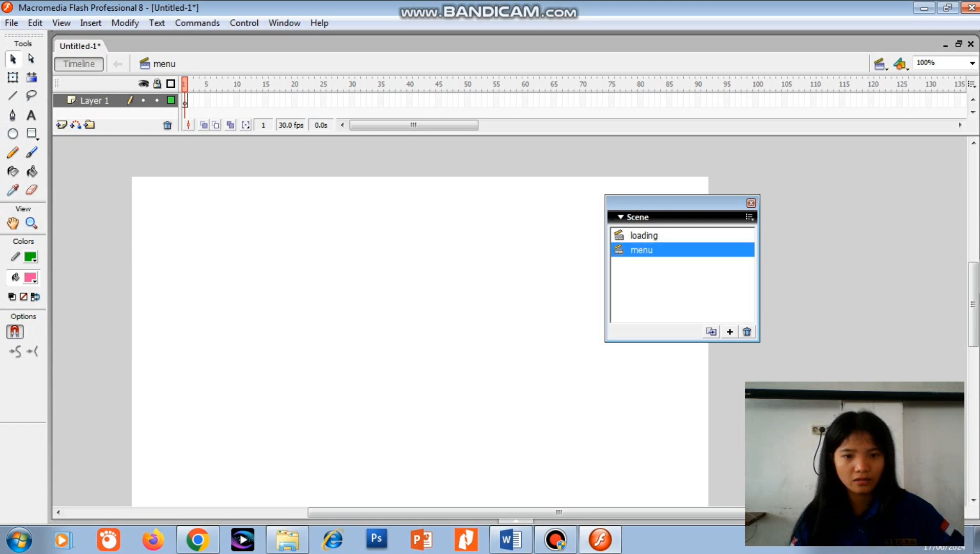
# Step: Add a third scene and name it "tujuan"
pyautogui.click(730, 331)
pyautogui.doubleClick(646, 264)
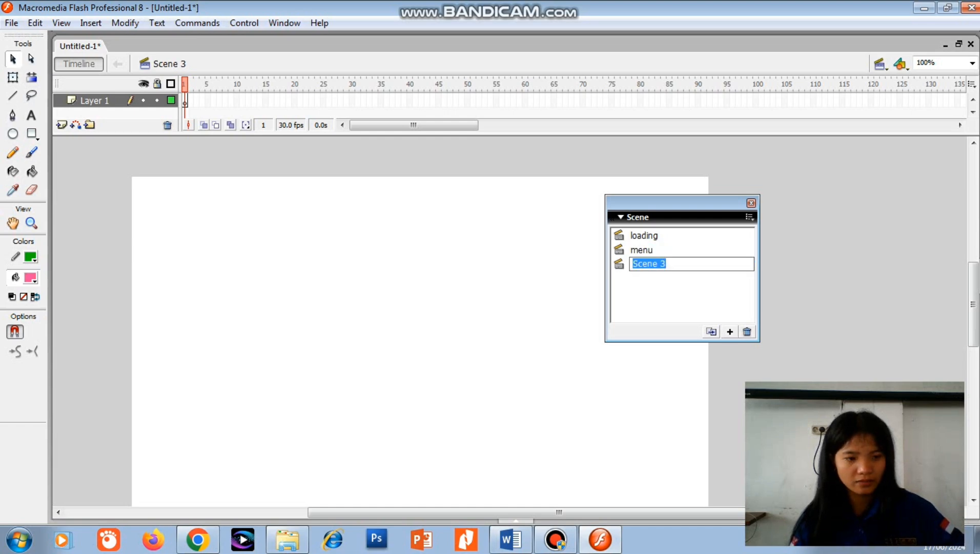
pyautogui.press('BackSpace')
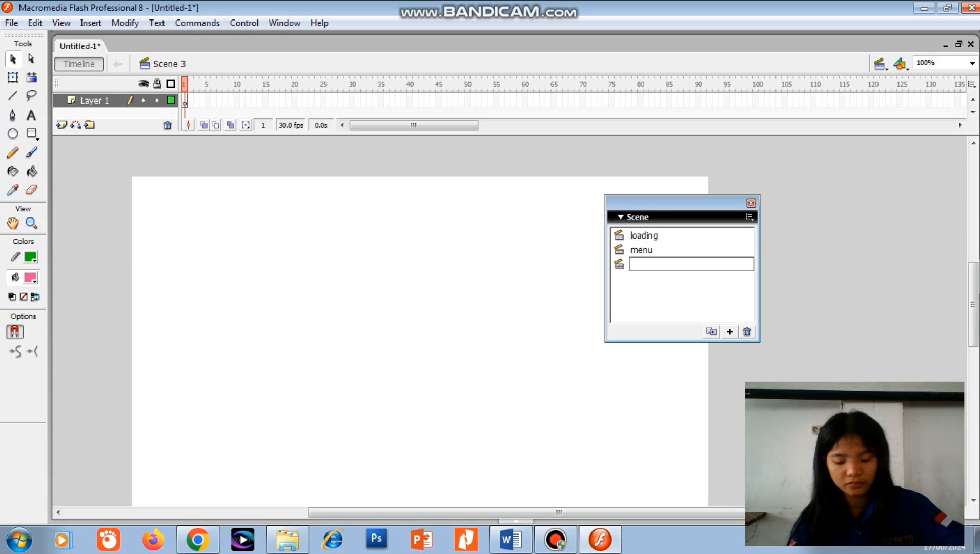
pyautogui.write('tujuan')
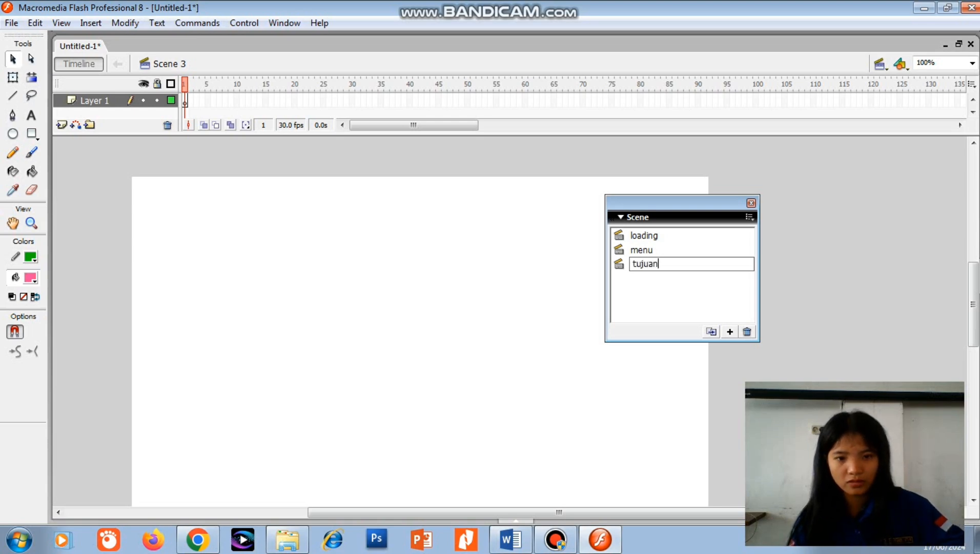
pyautogui.press('Return')
# Step: Add a fourth scene and name it "materi"
pyautogui.click(729, 331)
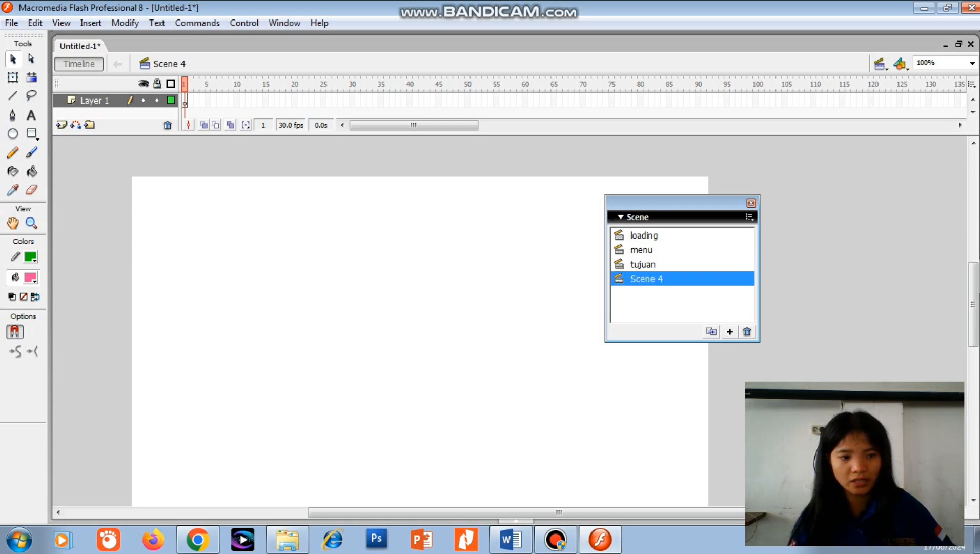
pyautogui.doubleClick(646, 278)
pyautogui.press('BackSpace')
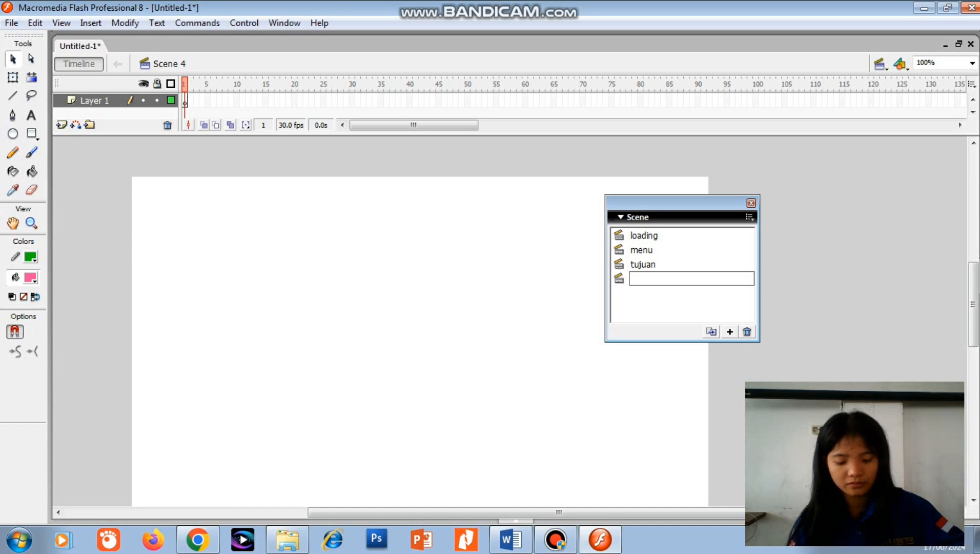
pyautogui.write('materi')
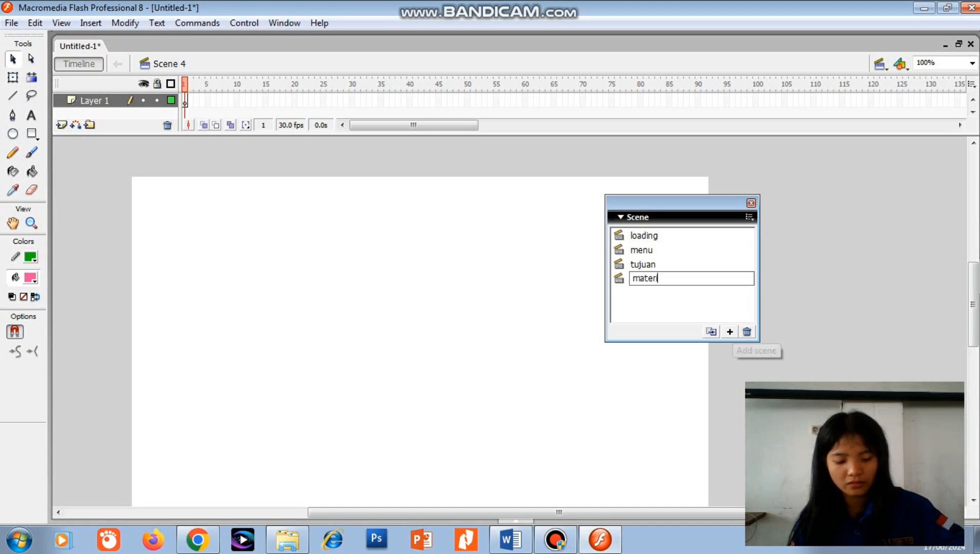
pyautogui.press('Return')
# Step: Add a fifth scene and name it "soal"
pyautogui.click(729, 331)
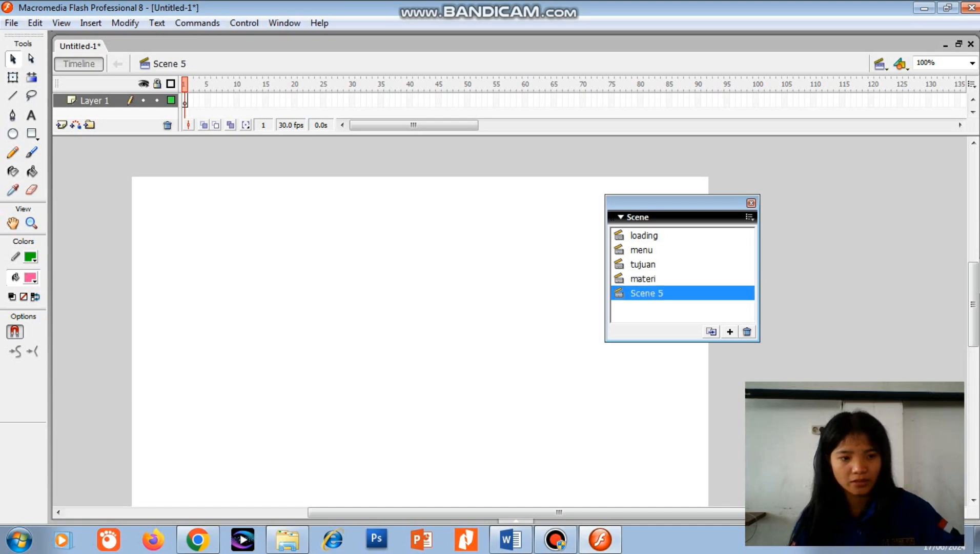
pyautogui.doubleClick(647, 293)
pyautogui.click(665, 293)
pyautogui.press('BackSpace')
pyautogui.press('BackSpace')
pyautogui.press('BackSpace')
pyautogui.press('BackSpace')
pyautogui.press('BackSpace')
pyautogui.press('BackSpace')
pyautogui.press('BackSpace')
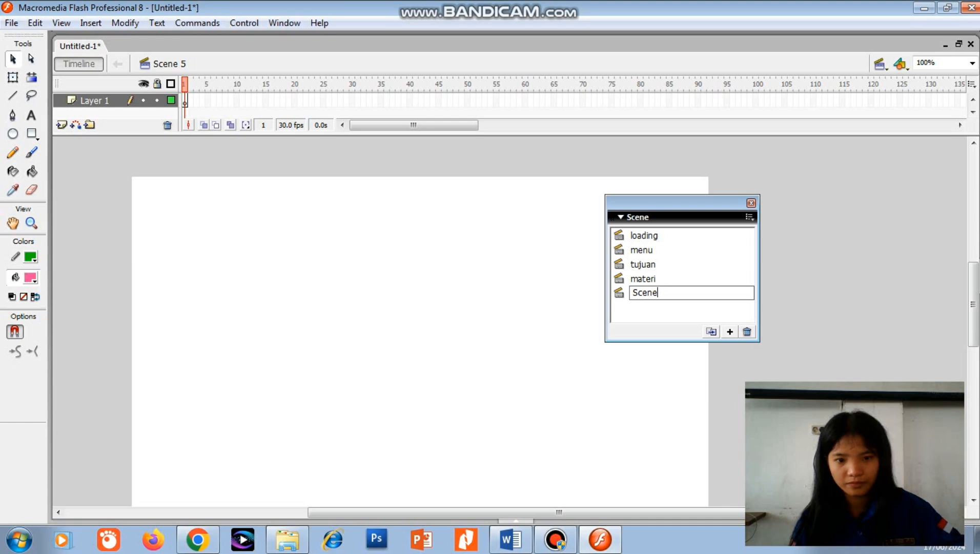
pyautogui.write('soal')
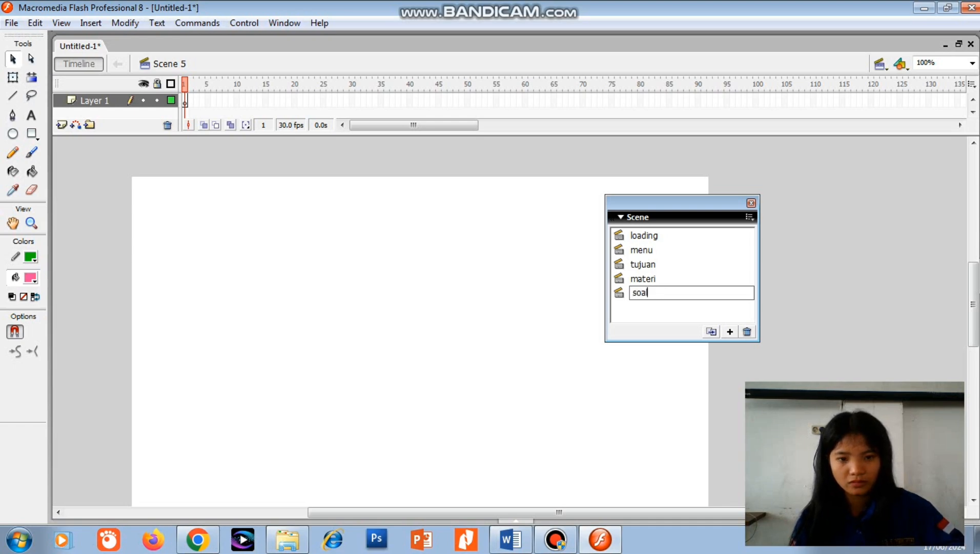
pyautogui.press('Return')
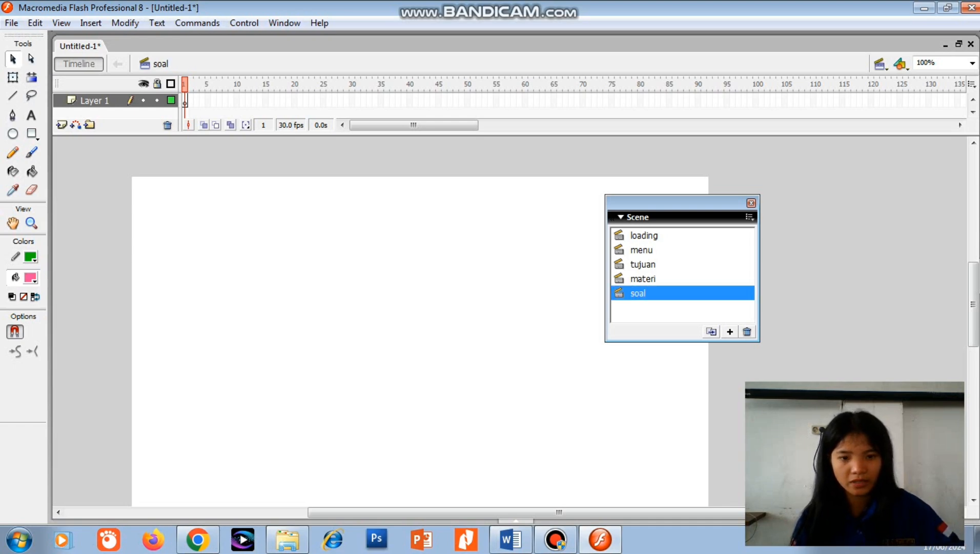
# Step: Add a sixth scene and name it "profil"
pyautogui.click(729, 331)
pyautogui.doubleClick(646, 307)
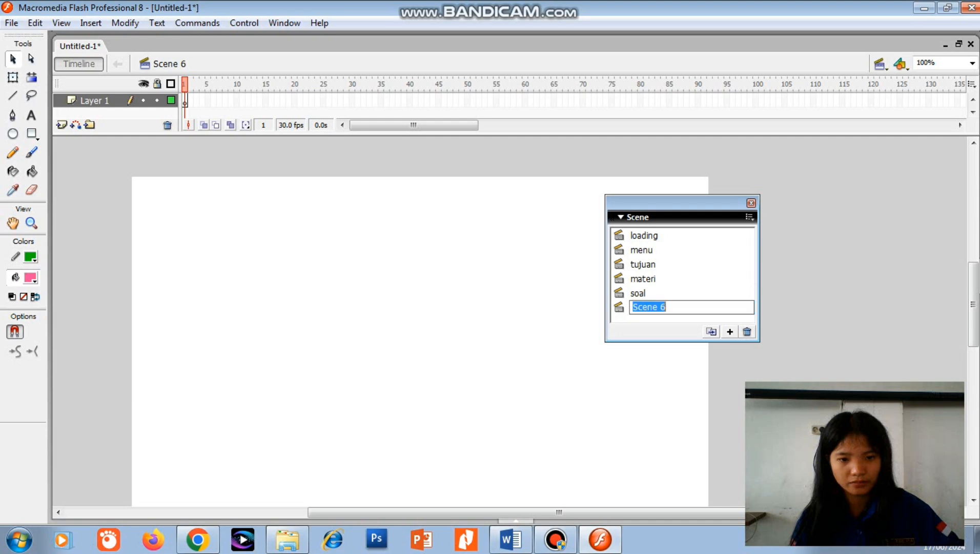
pyautogui.press('BackSpace')
pyautogui.write('p')
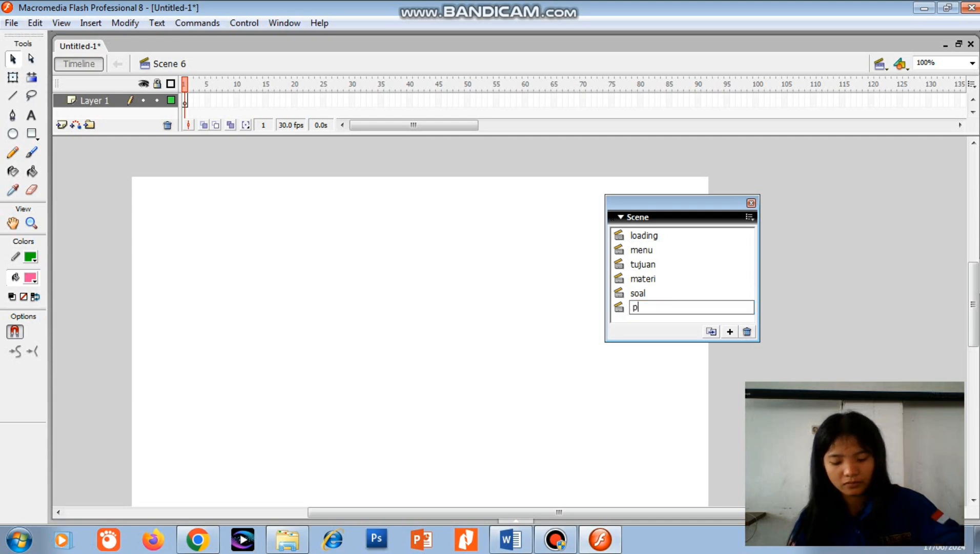
pyautogui.write('rofil')
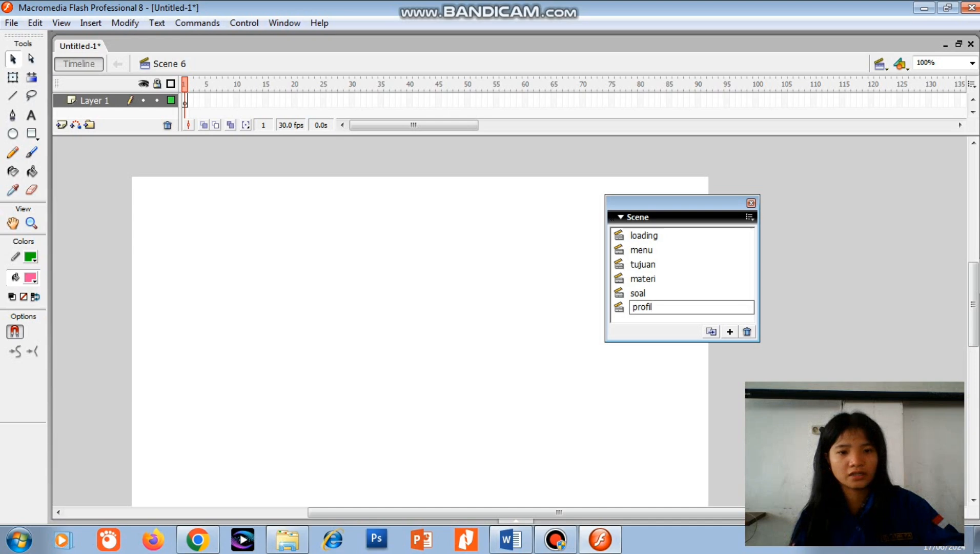
pyautogui.press('Return')
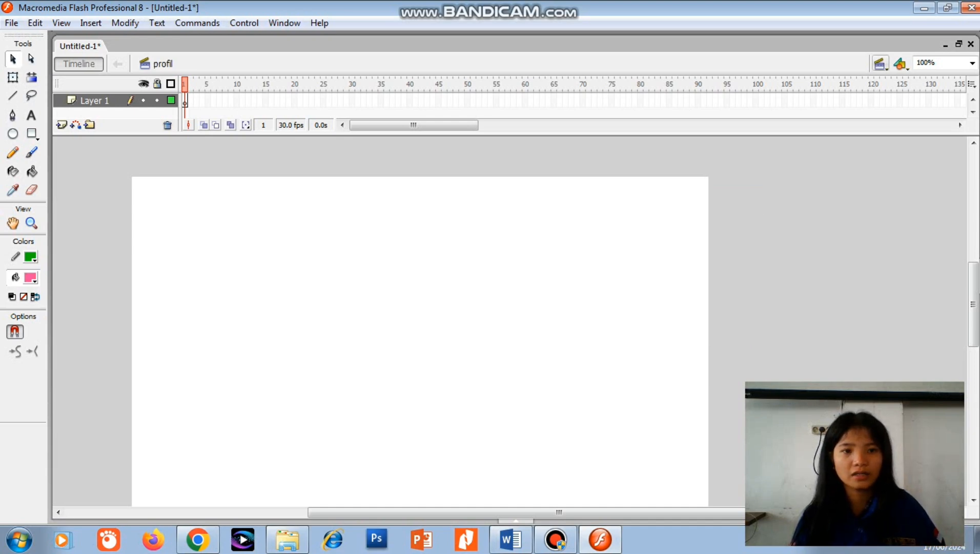
# Step: Switch to the "loading" scene and rename its only layer "background"
pyautogui.click(879, 64)
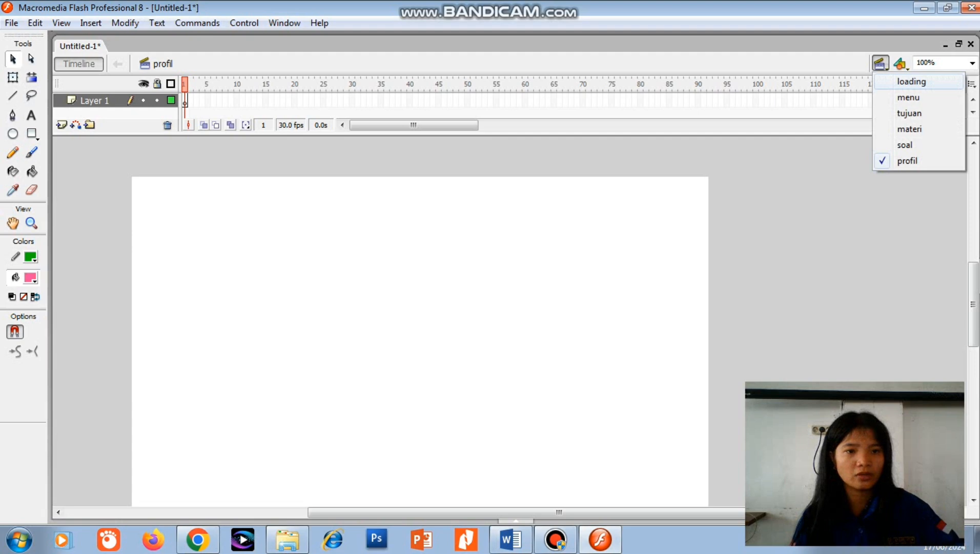
pyautogui.click(912, 81)
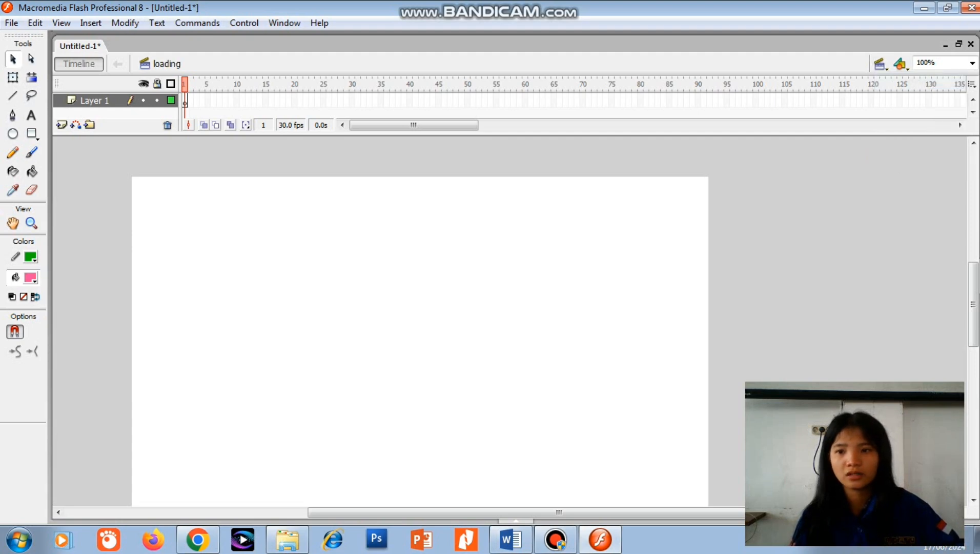
pyautogui.doubleClick(95, 101)
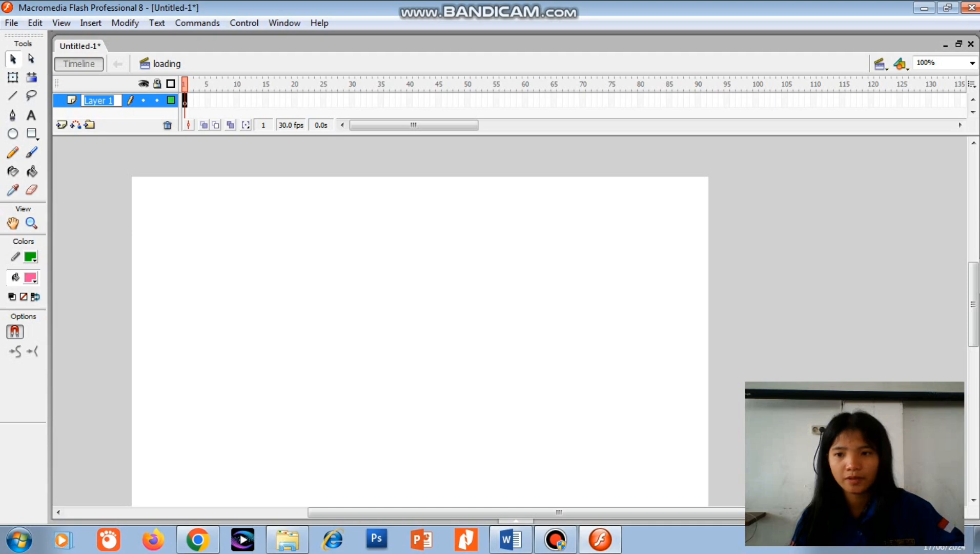
pyautogui.press('BackSpace')
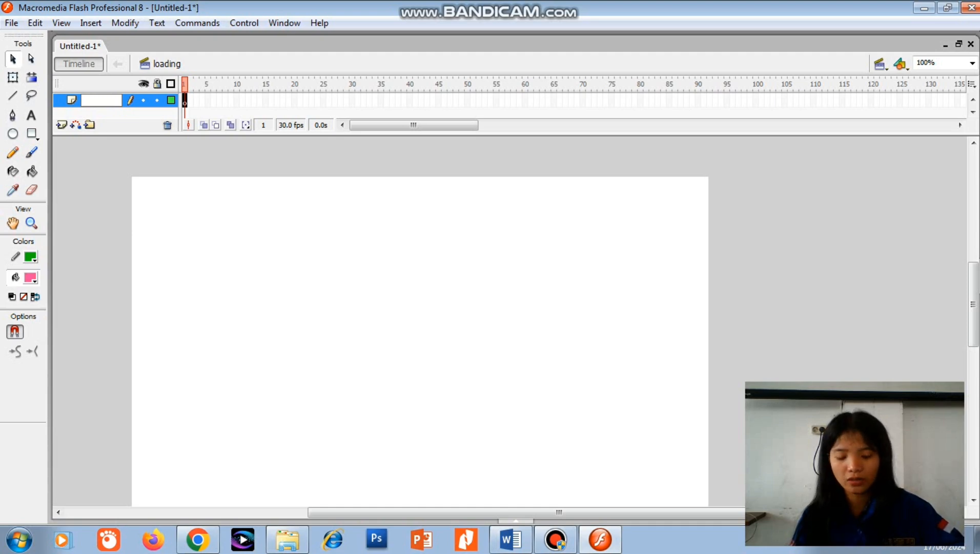
pyautogui.write('backg')
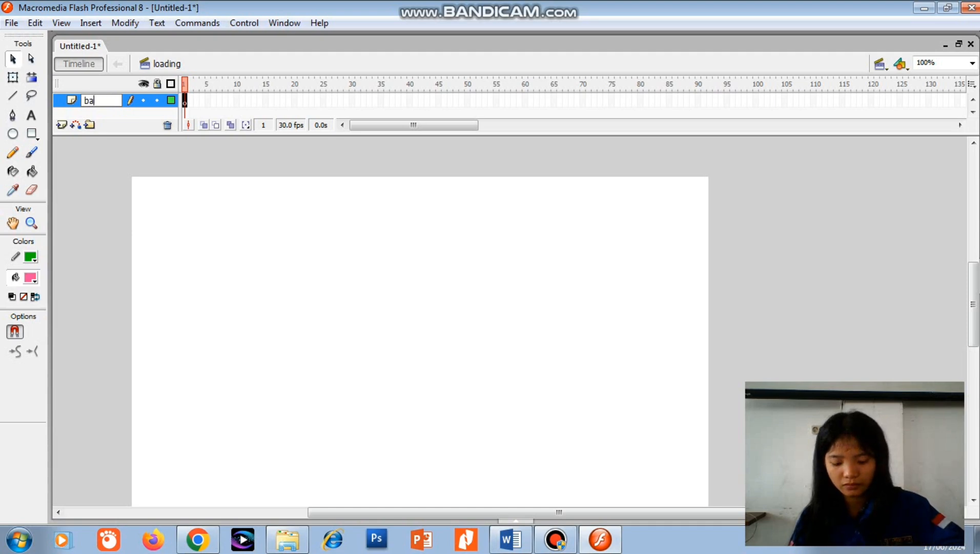
pyautogui.write('r')
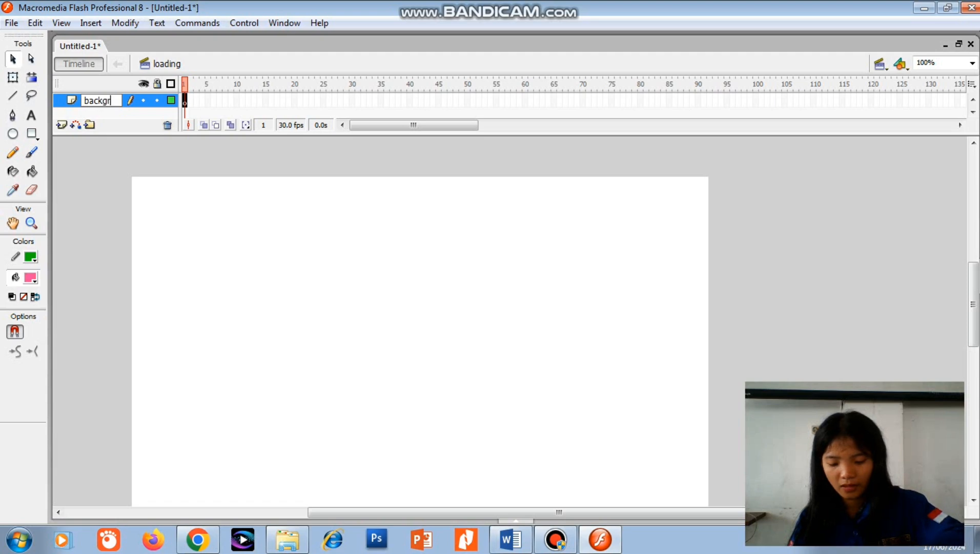
pyautogui.write('ound')
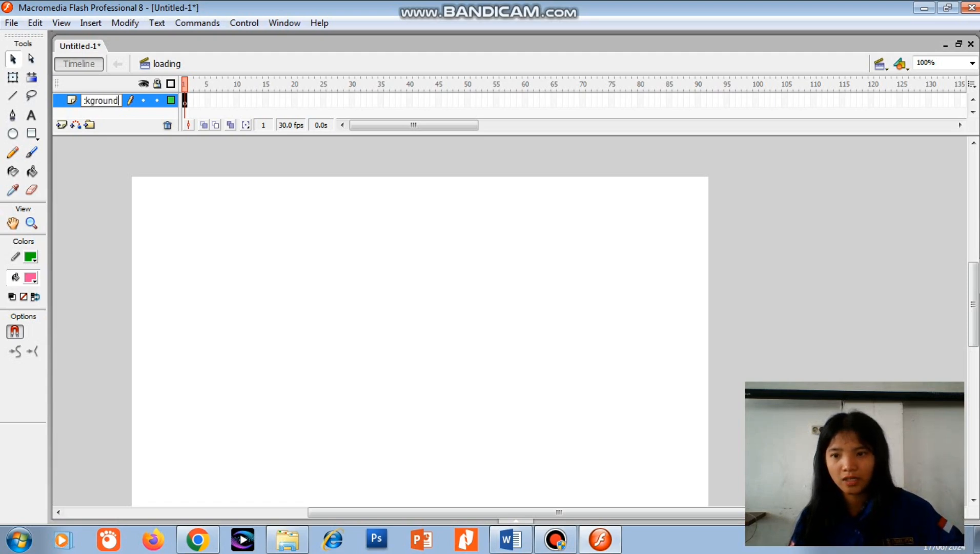
# Step: Add a second layer above "background" in the "loading" scene and name it "kotakl loading"
pyautogui.click(61, 124)
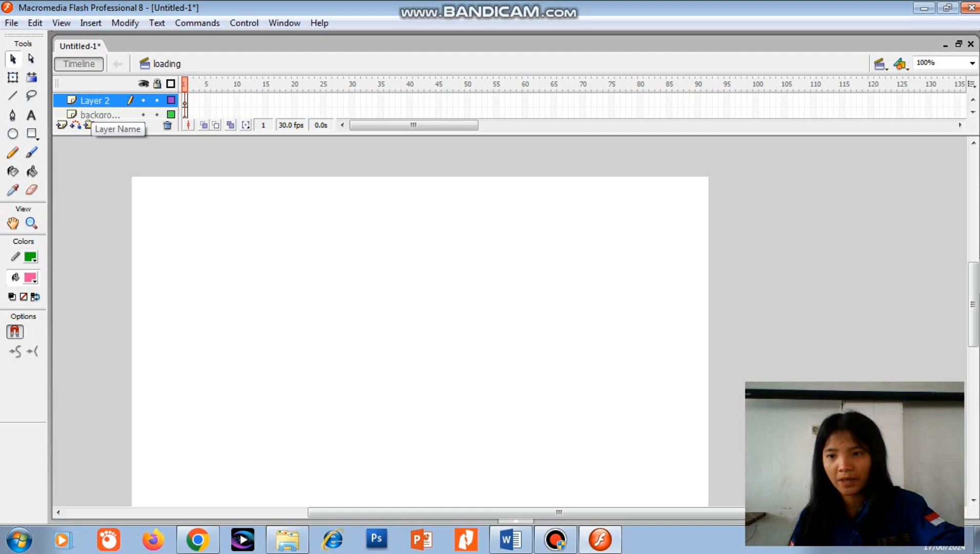
pyautogui.doubleClick(97, 100)
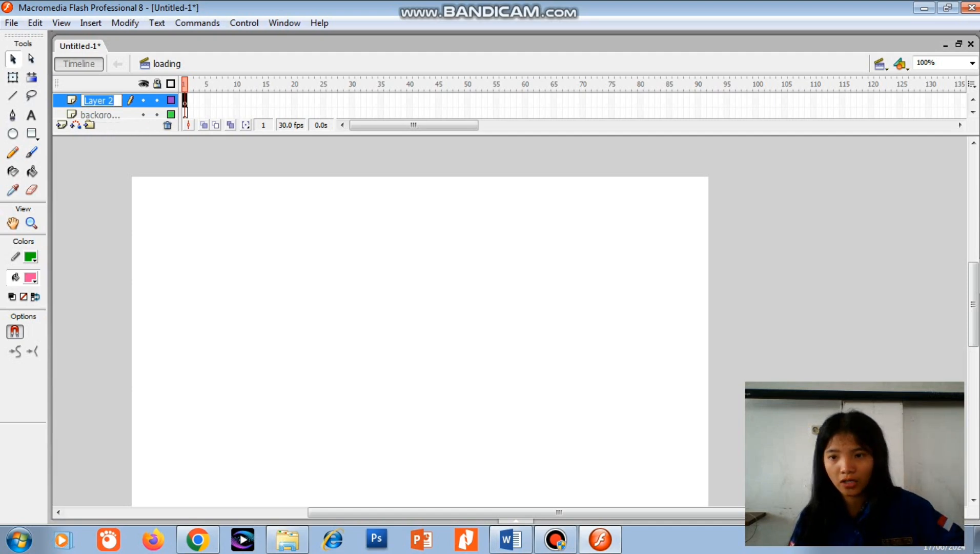
pyautogui.press('BackSpace')
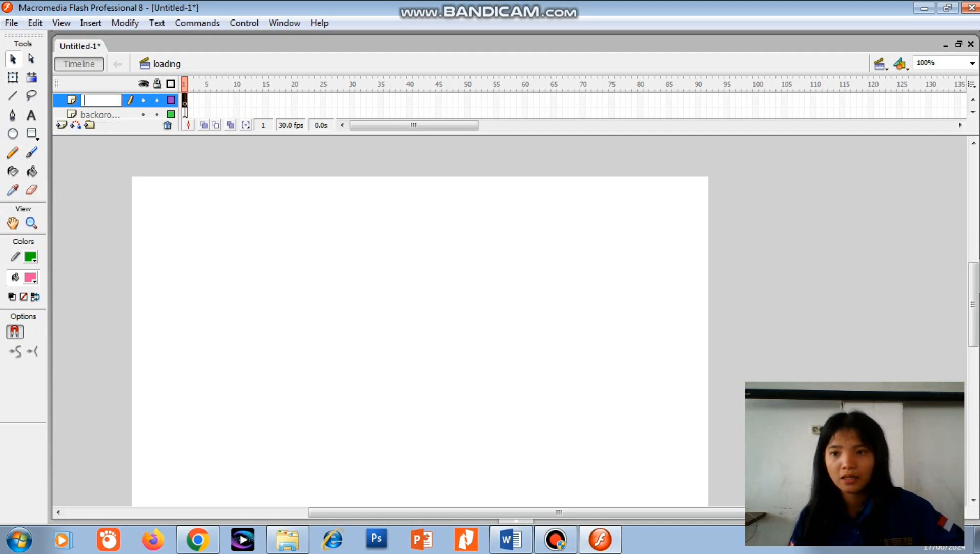
pyautogui.write('k')
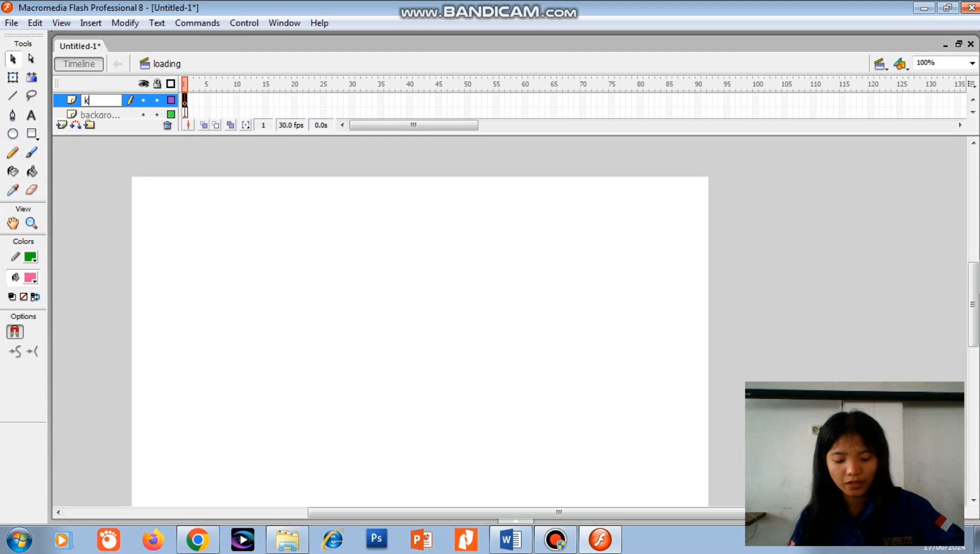
pyautogui.write('otak')
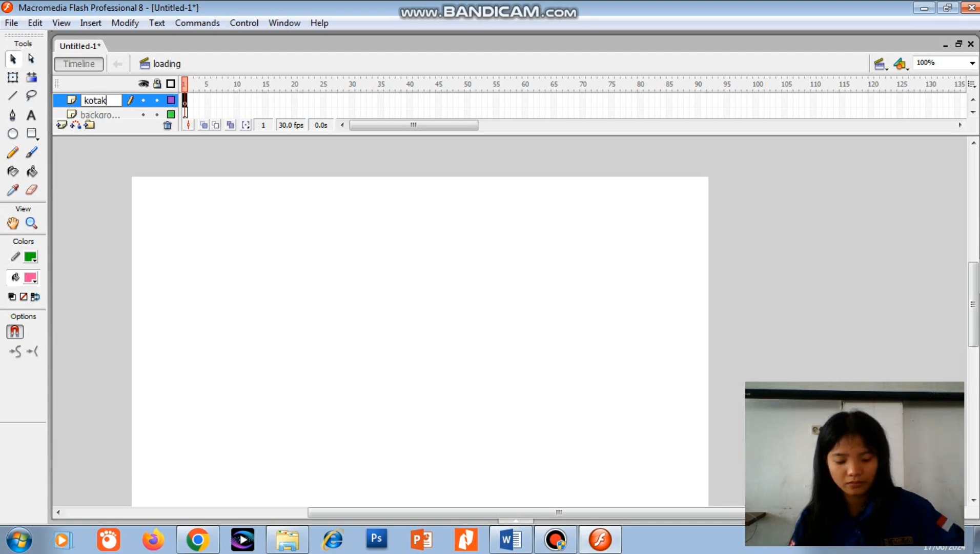
pyautogui.write('loa')
pyautogui.press('BackSpace')
pyautogui.press('BackSpace')
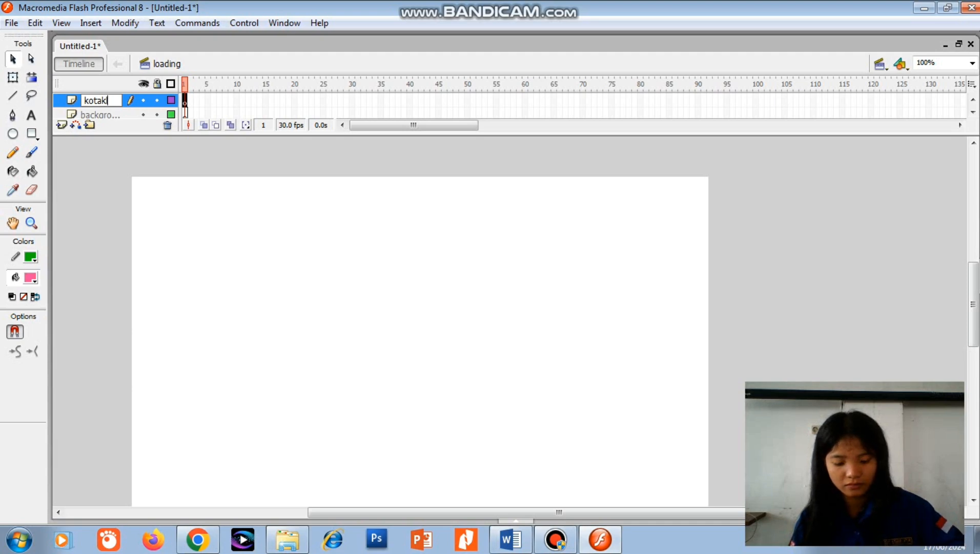
pyautogui.write('oading')
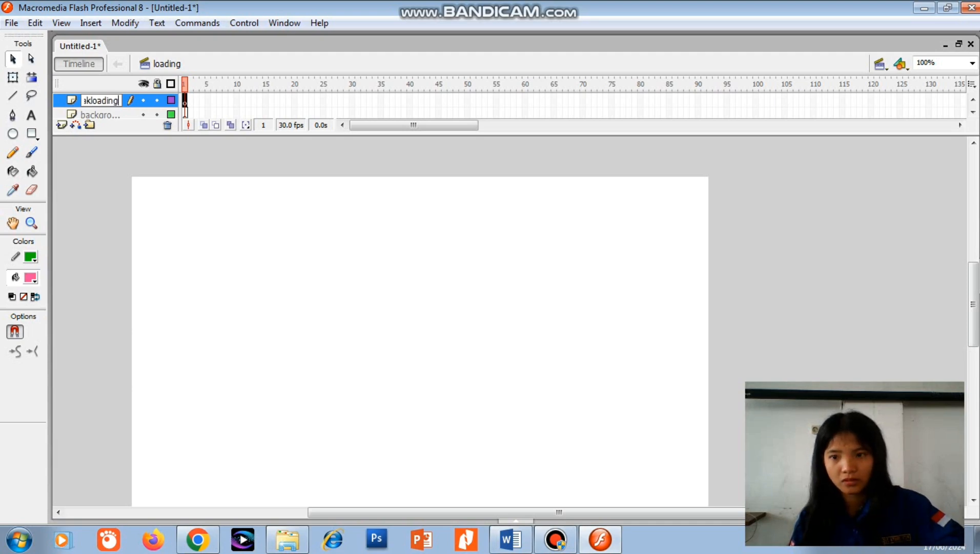
pyautogui.press('BackSpace')
pyautogui.press('BackSpace')
pyautogui.press('BackSpace')
pyautogui.press('BackSpace')
pyautogui.press('BackSpace')
pyautogui.press('BackSpace')
pyautogui.press('BackSpace')
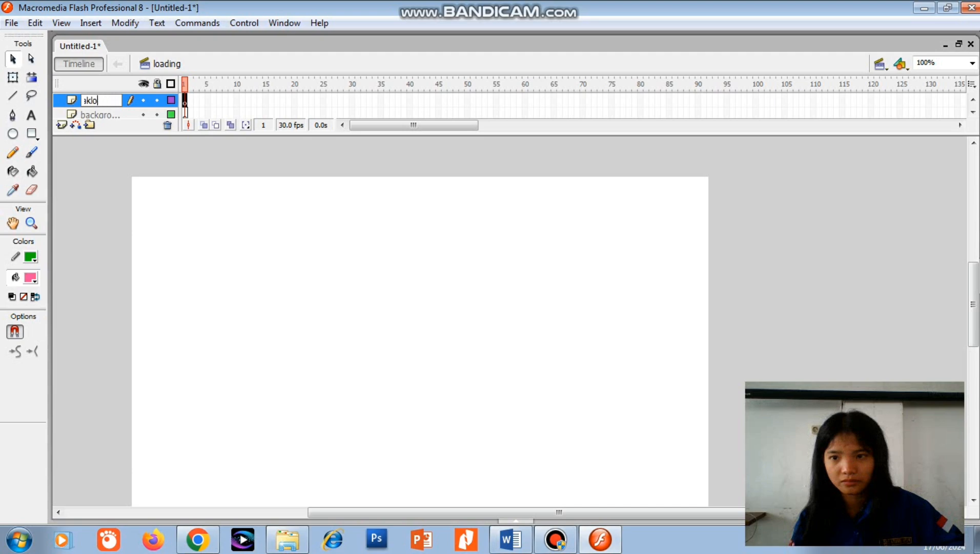
pyautogui.write('l')
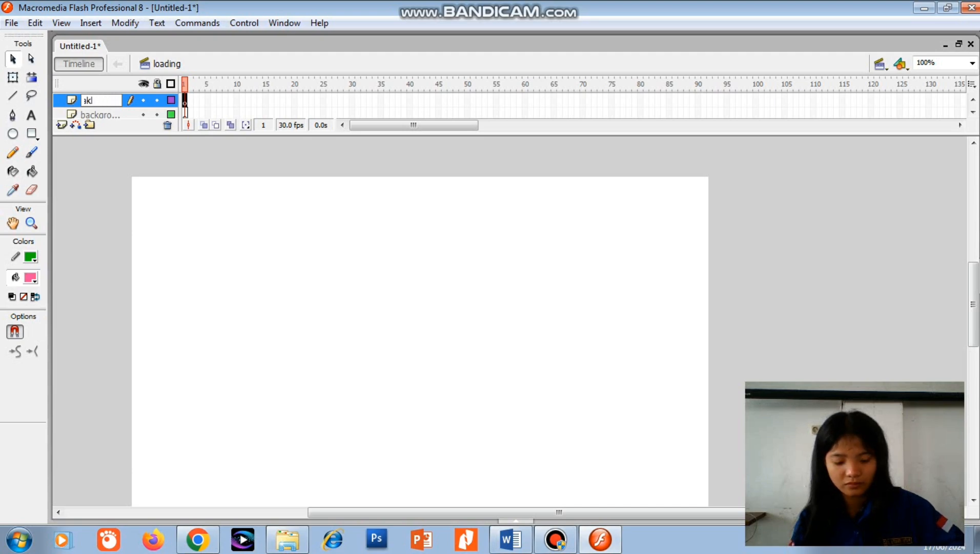
pyautogui.write(' loading')
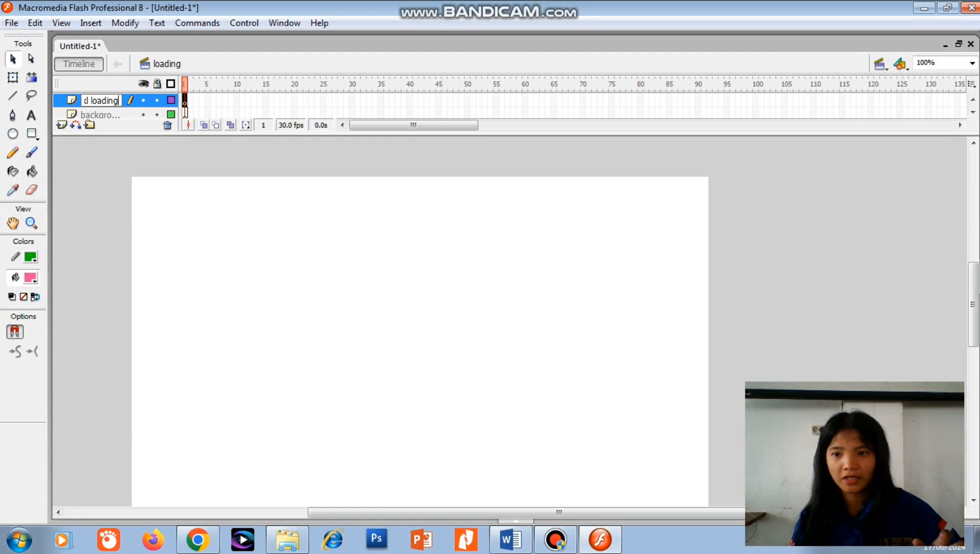
# Step: Add a third layer on top of the layer stack and name it "kotak luar loading"
pyautogui.click(61, 125)
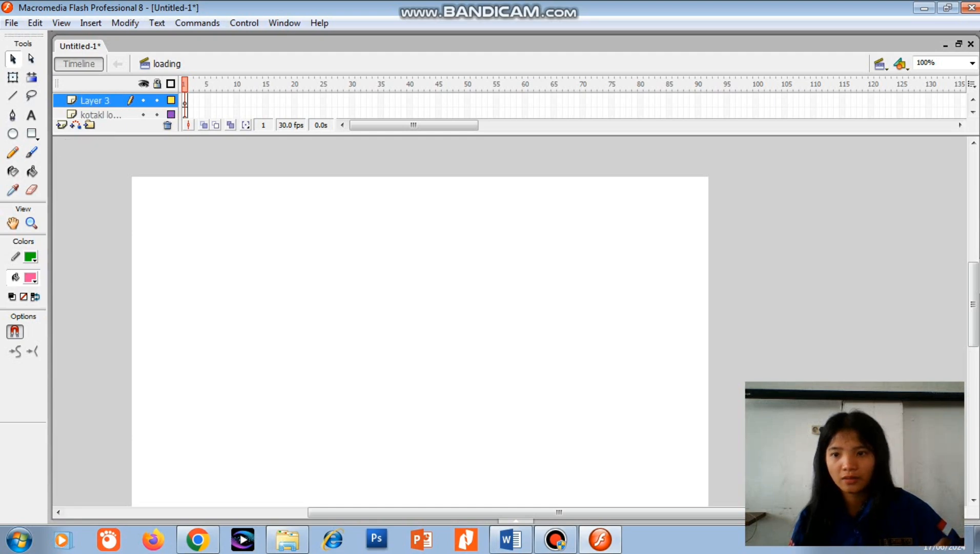
pyautogui.doubleClick(97, 100)
pyautogui.press('BackSpace')
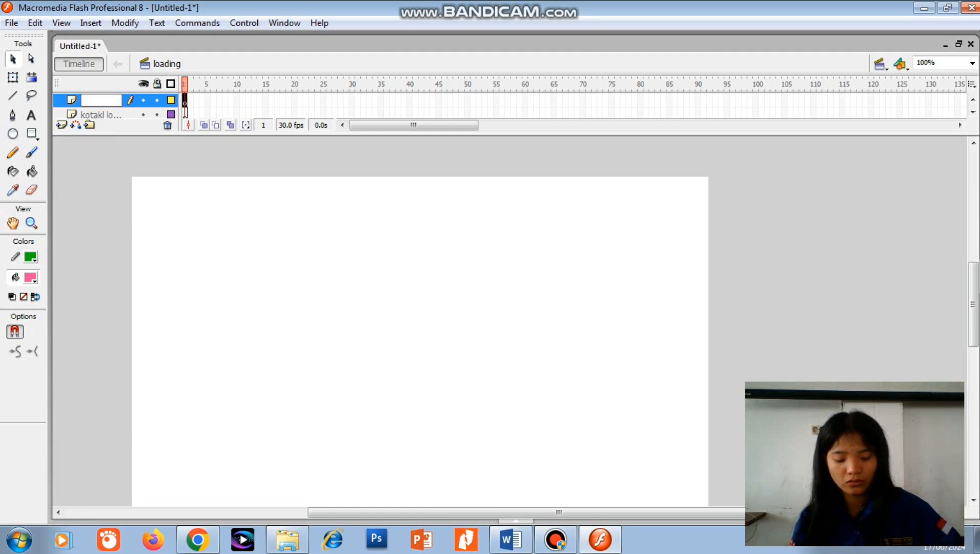
pyautogui.write('kota')
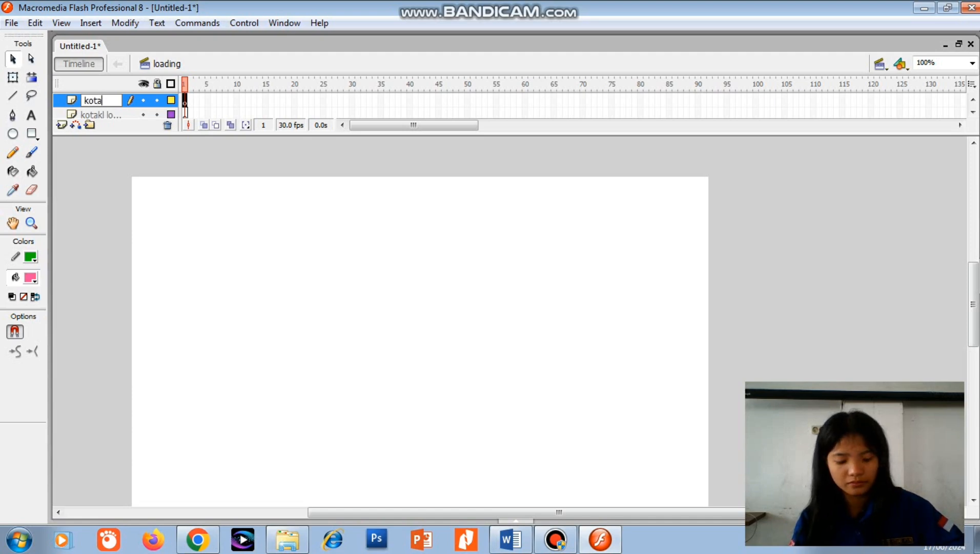
pyautogui.write('lk la')
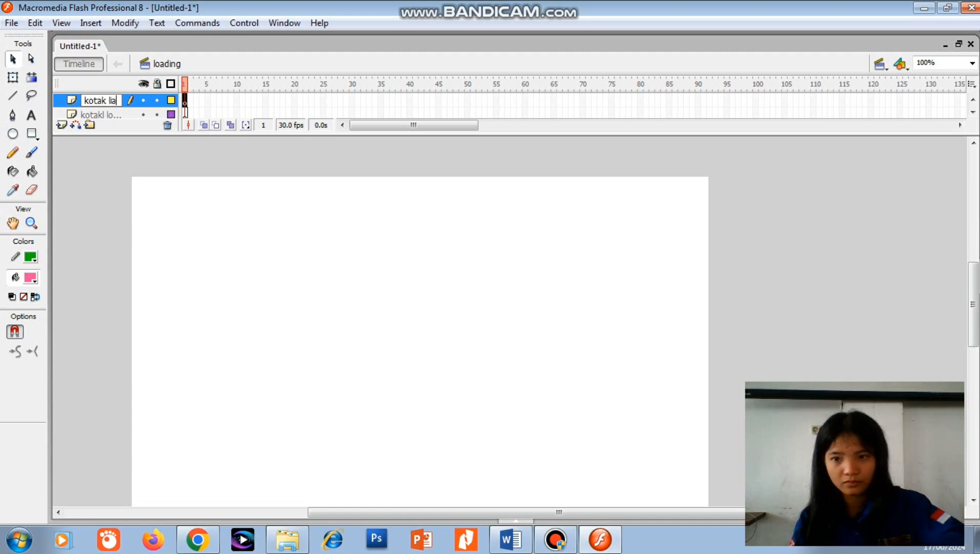
pyautogui.press('BackSpace')
pyautogui.press('BackSpace')
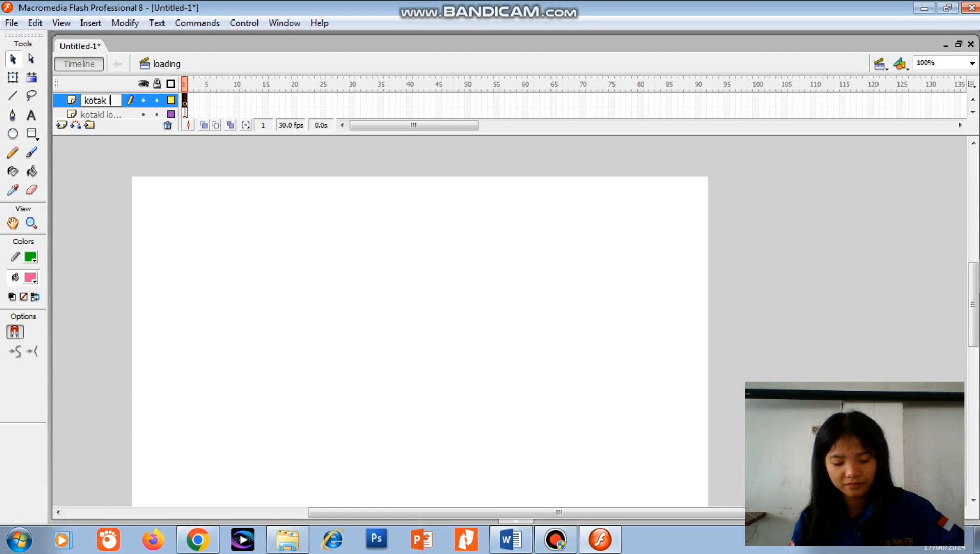
pyautogui.write('luar')
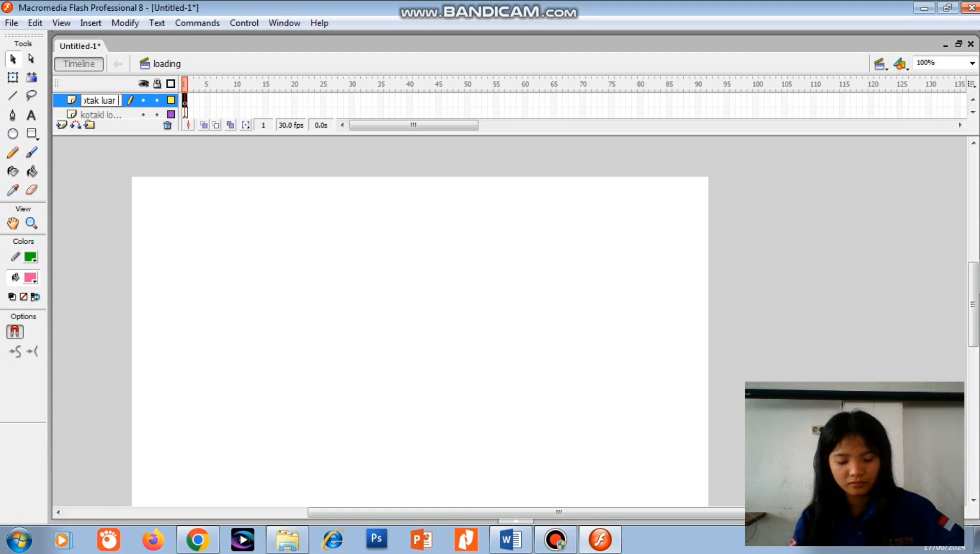
pyautogui.write(' loading')
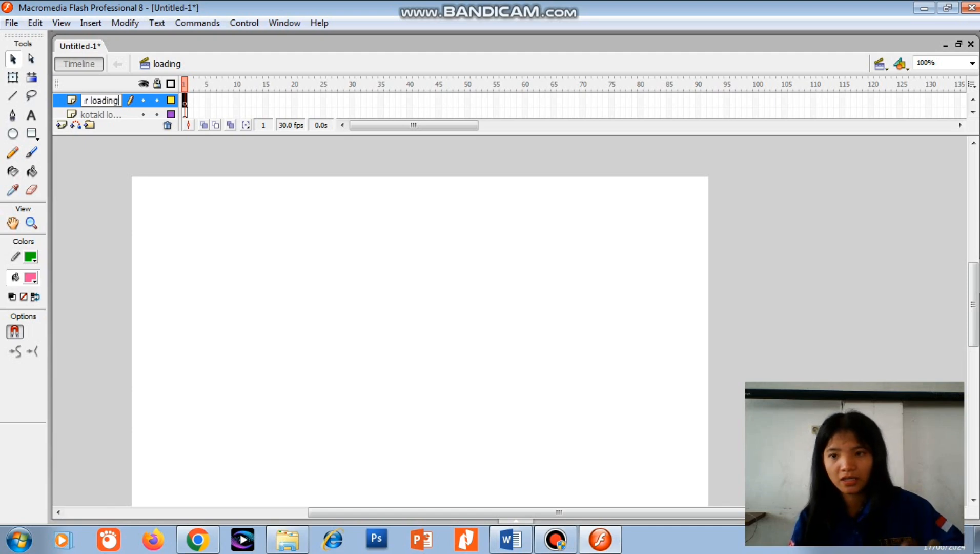
# Step: Add a fourth layer on top of the layer stack, name it "tulisan loading", and enlarge the timeline to show all layers
pyautogui.click(61, 125)
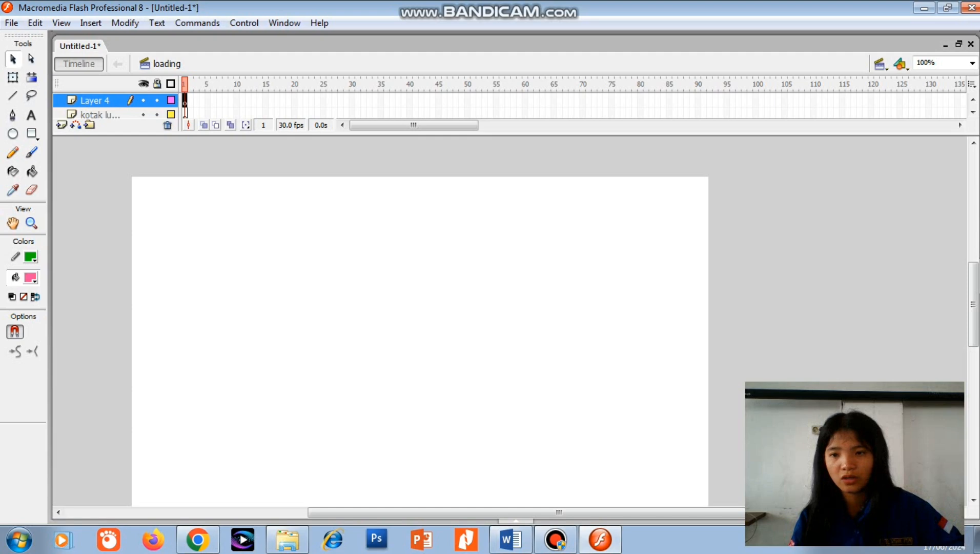
pyautogui.doubleClick(99, 100)
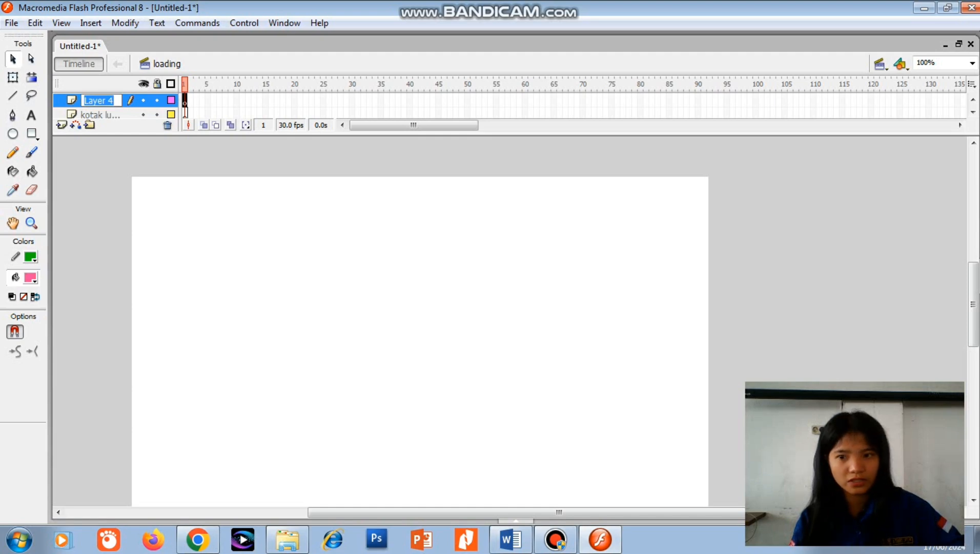
pyautogui.press('BackSpace')
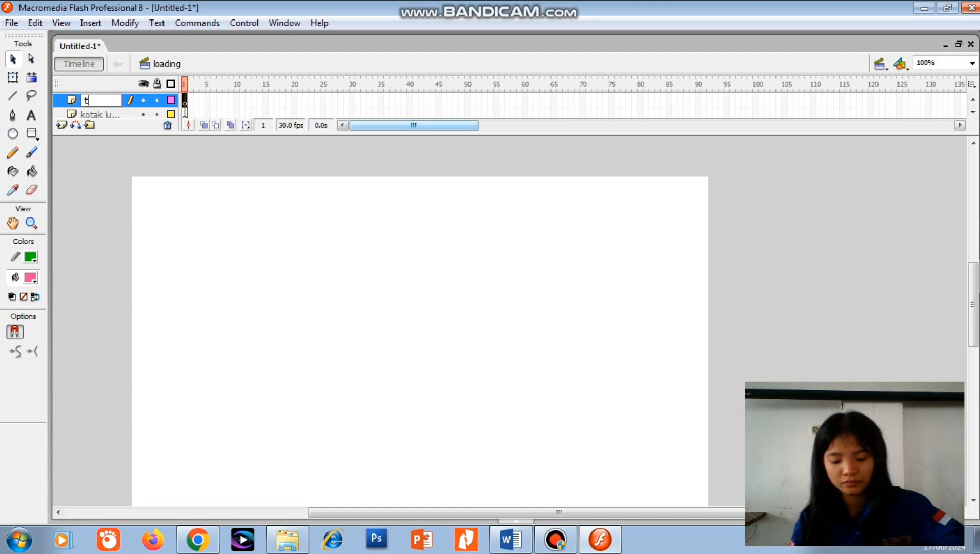
pyautogui.write('tulisan')
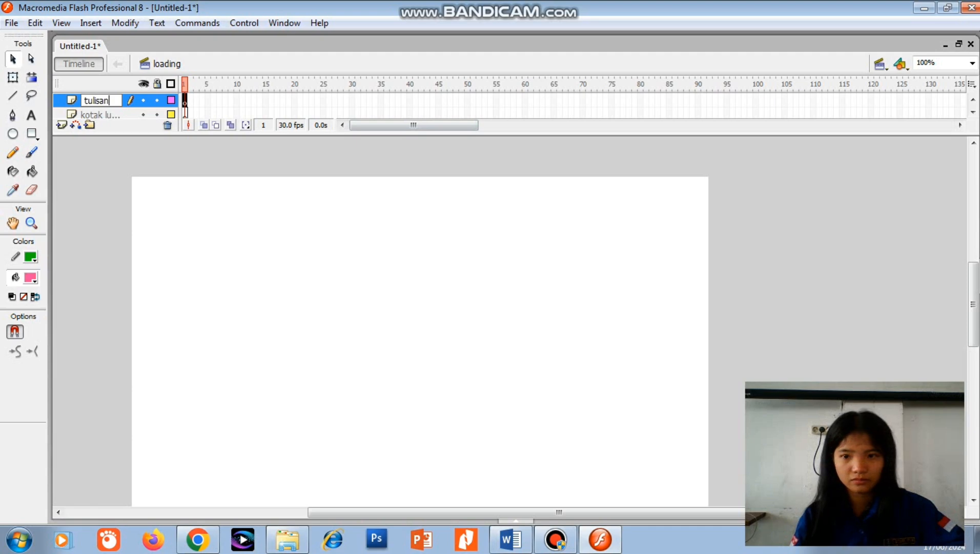
pyautogui.write(' loading')
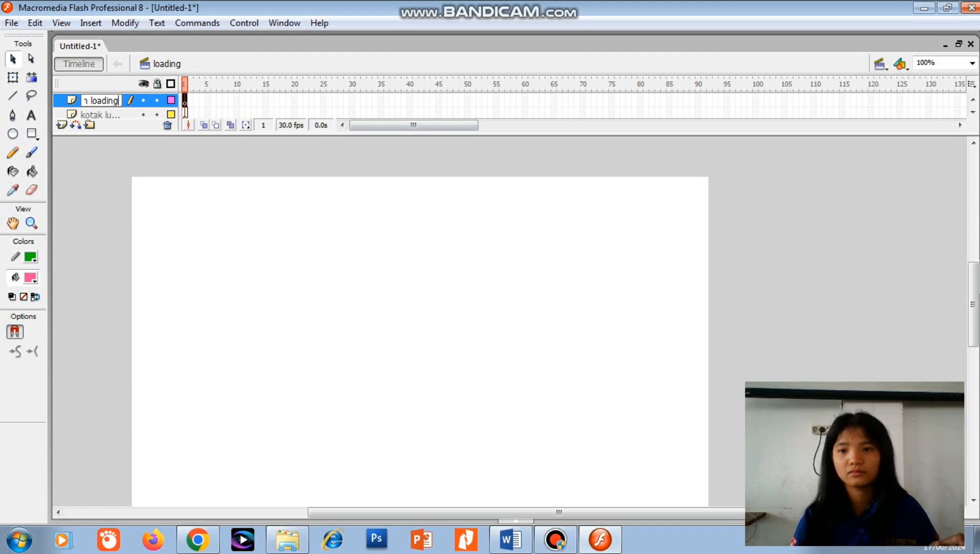
pyautogui.moveTo(516, 135); pyautogui.dragTo(516, 173)
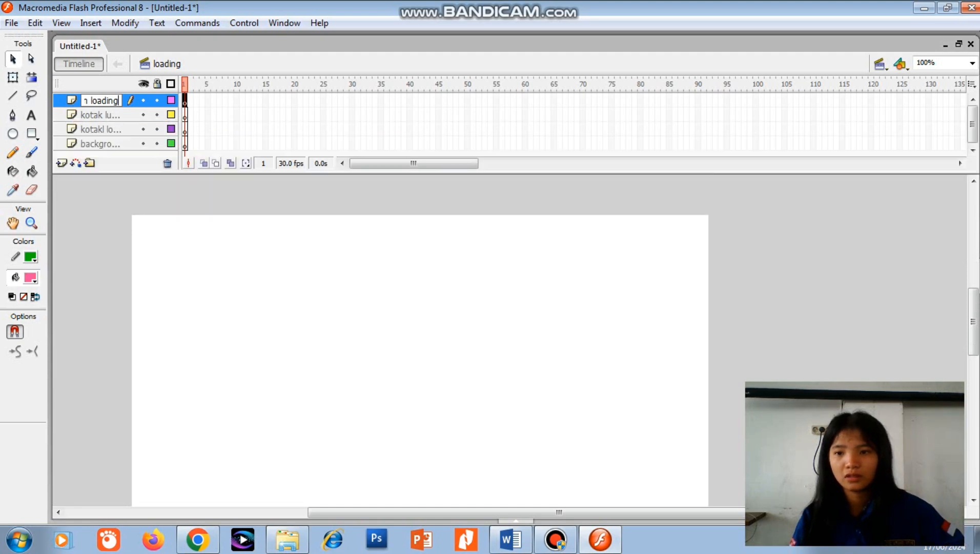
pyautogui.press('Return')
# Step: Import the picture back7.jpg from the Pictures library to the stage on the "background" layer
pyautogui.click(100, 143)
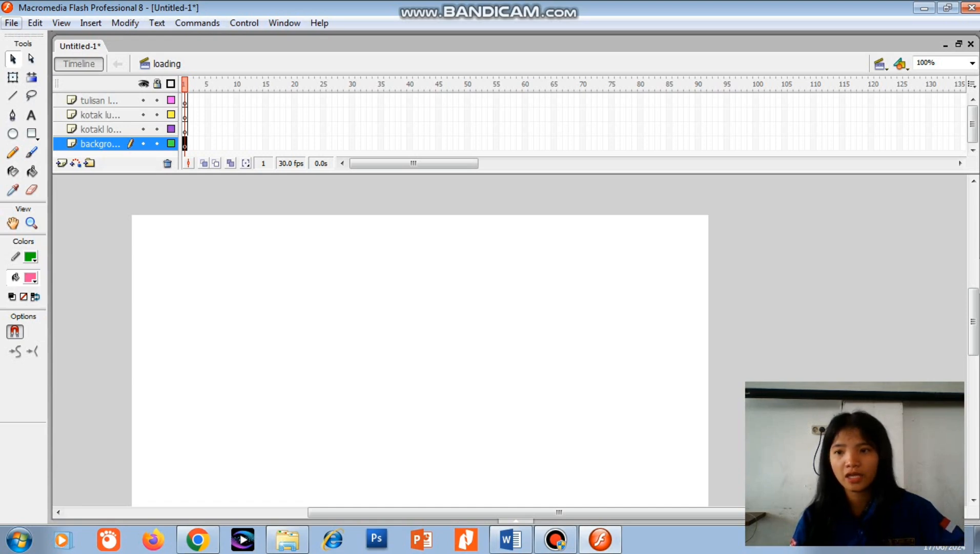
pyautogui.click(11, 22)
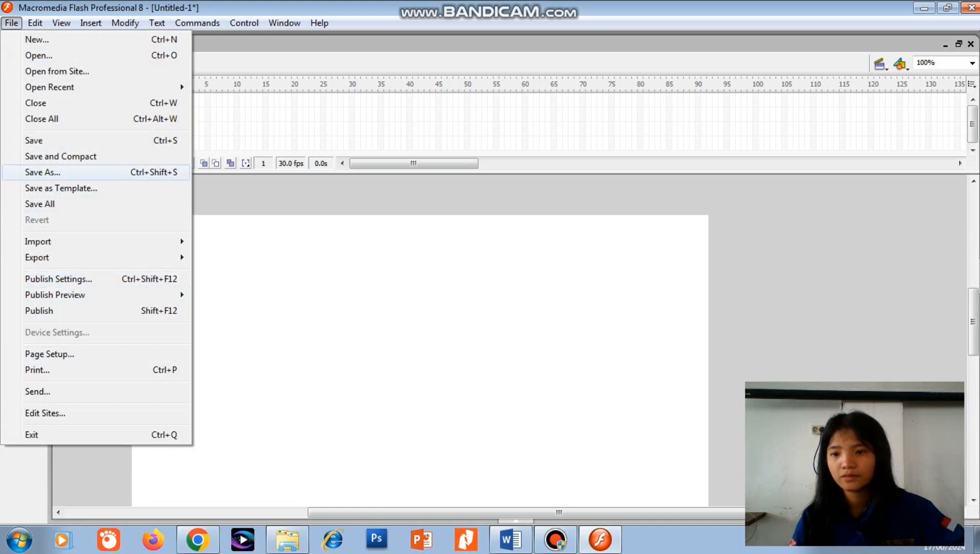
pyautogui.moveTo(95, 241)
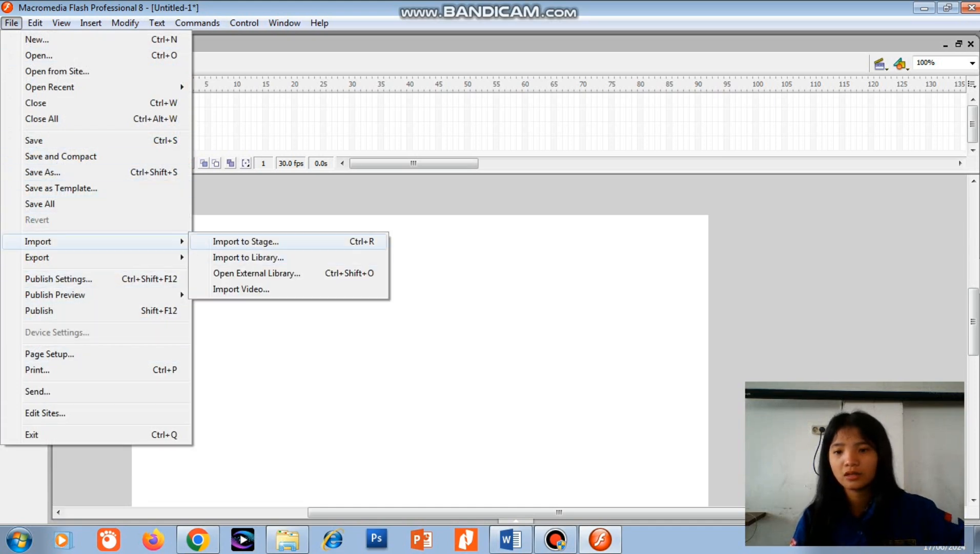
pyautogui.click(246, 241)
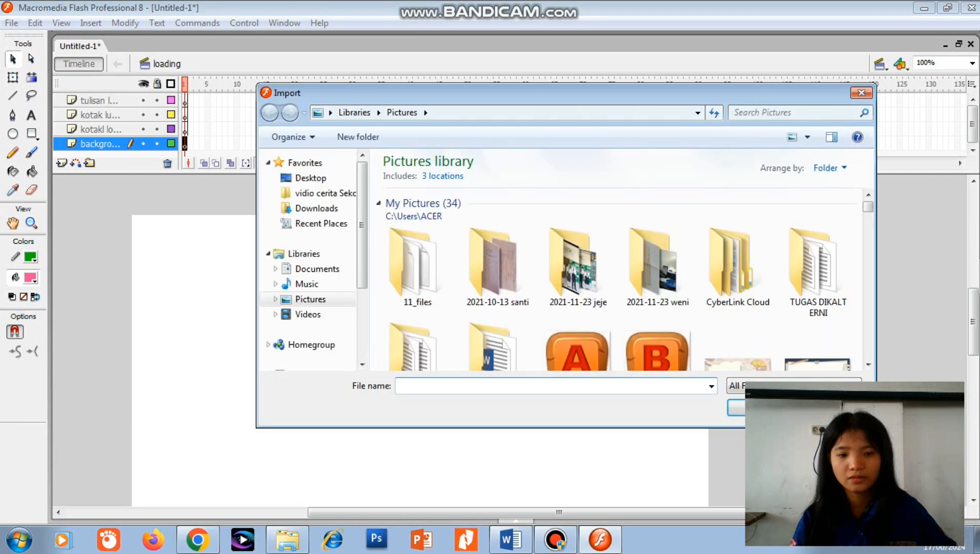
pyautogui.scroll(-3, 718, 195)
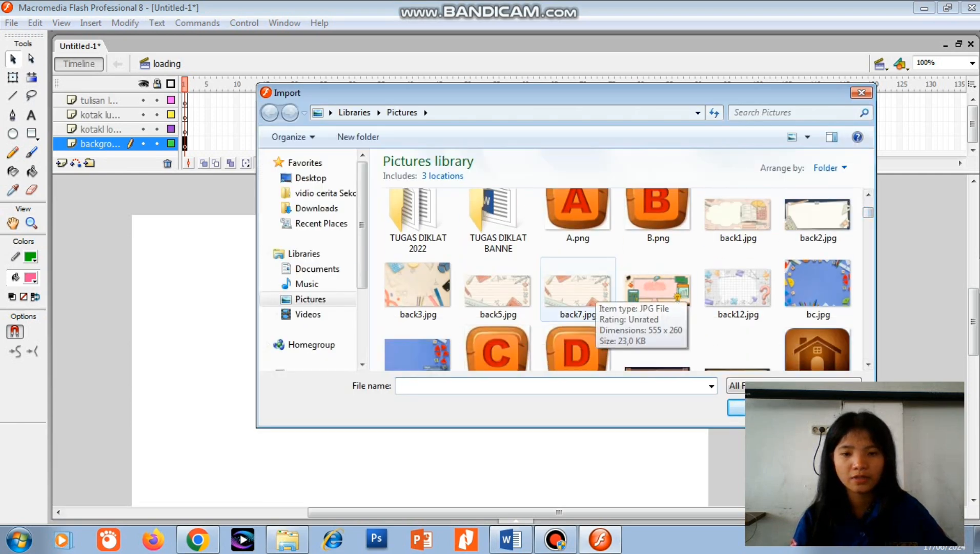
pyautogui.doubleClick(578, 290)
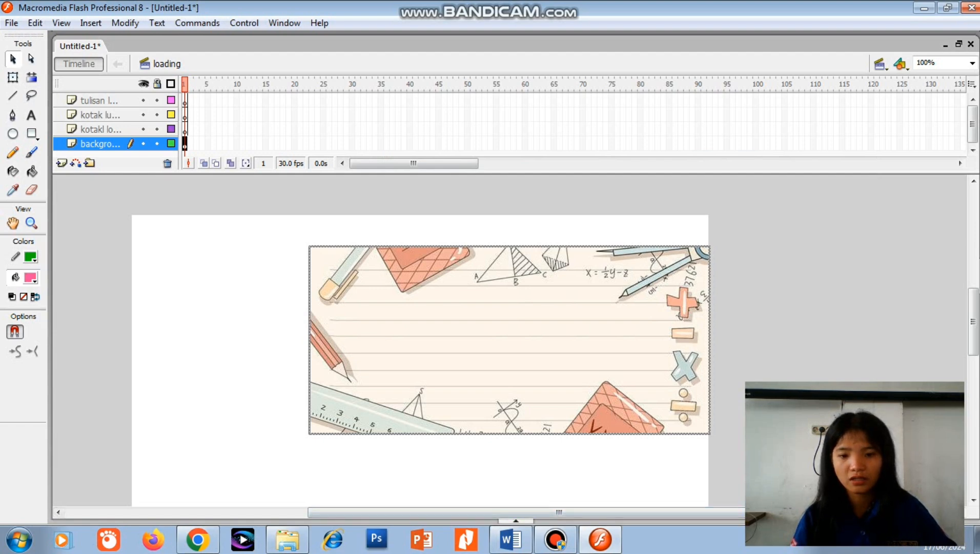
# Step: Resize the imported back7.jpg bitmap to 800 px wide and 600 px high
pyautogui.press('F9')
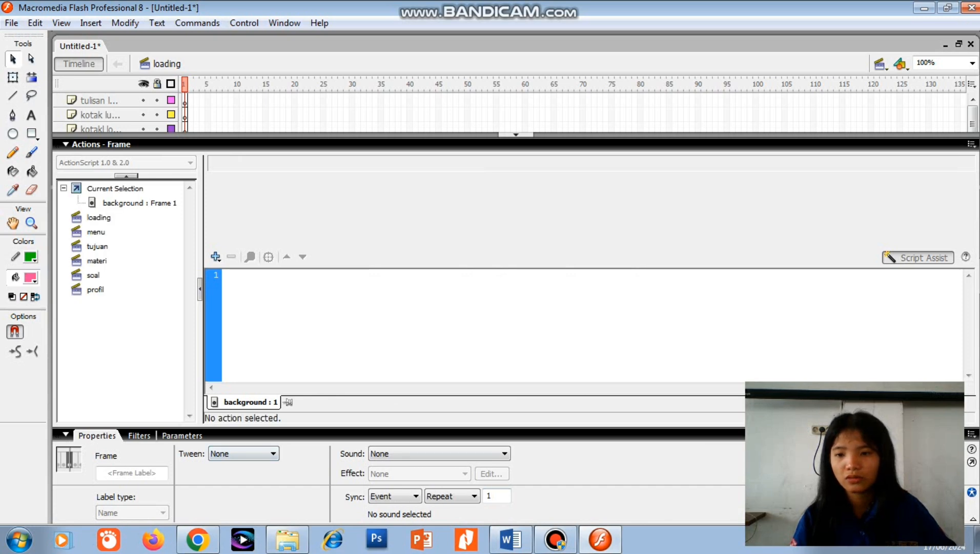
pyautogui.press('F9')
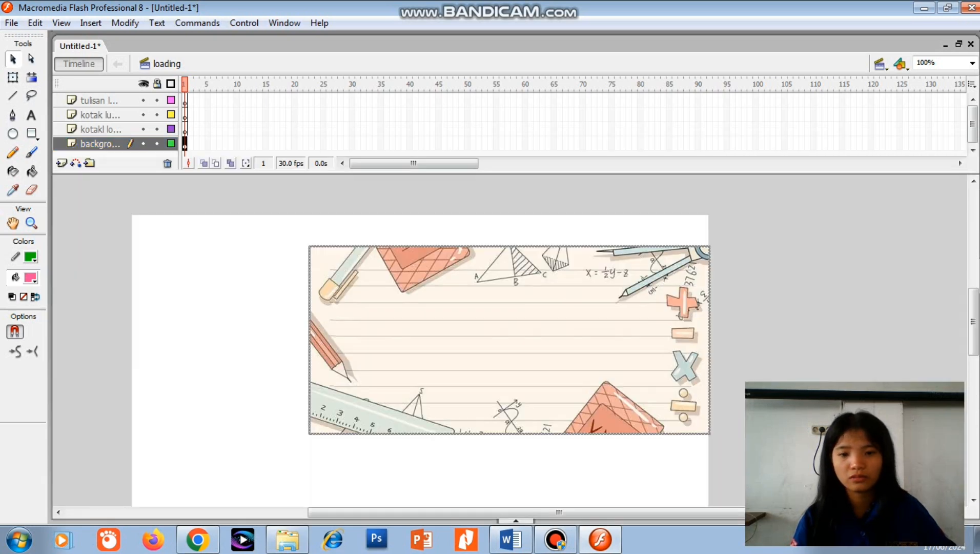
pyautogui.press('F9')
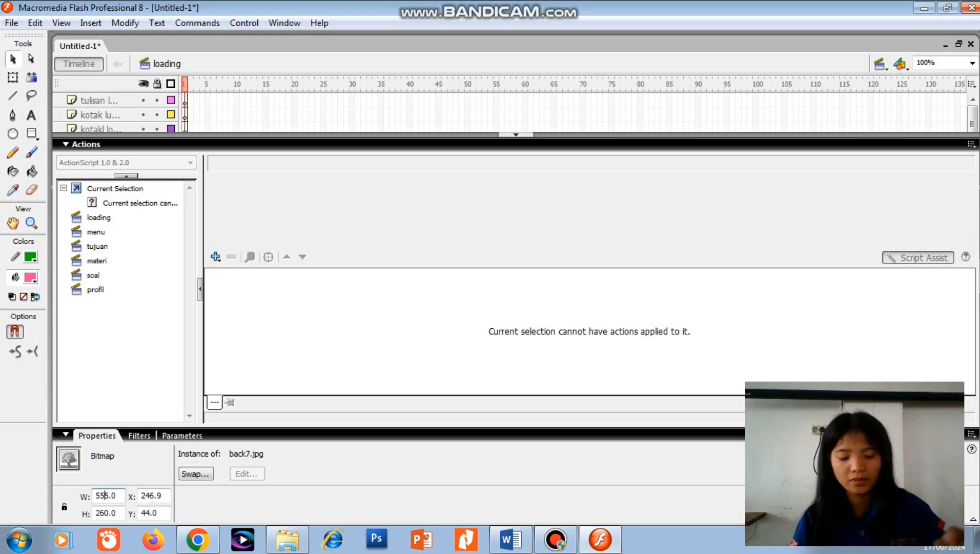
pyautogui.press('BackSpace')
pyautogui.press('Delete')
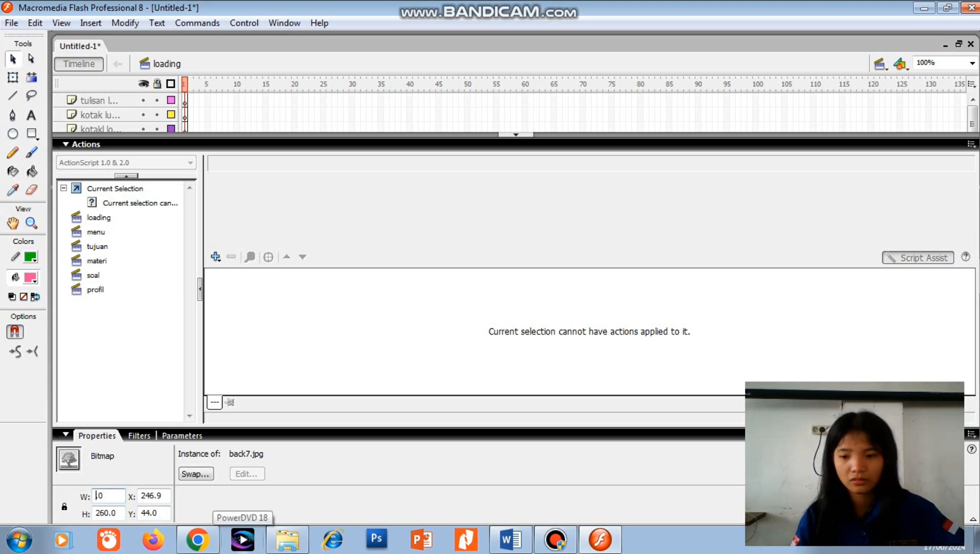
pyautogui.write('800.0')
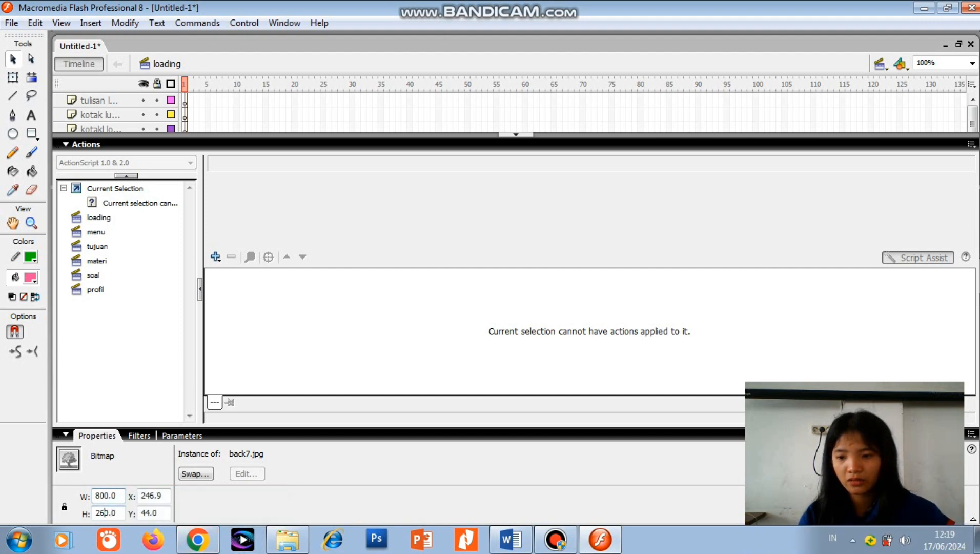
pyautogui.click(105, 512)
pyautogui.press('BackSpace')
pyautogui.press('BackSpace')
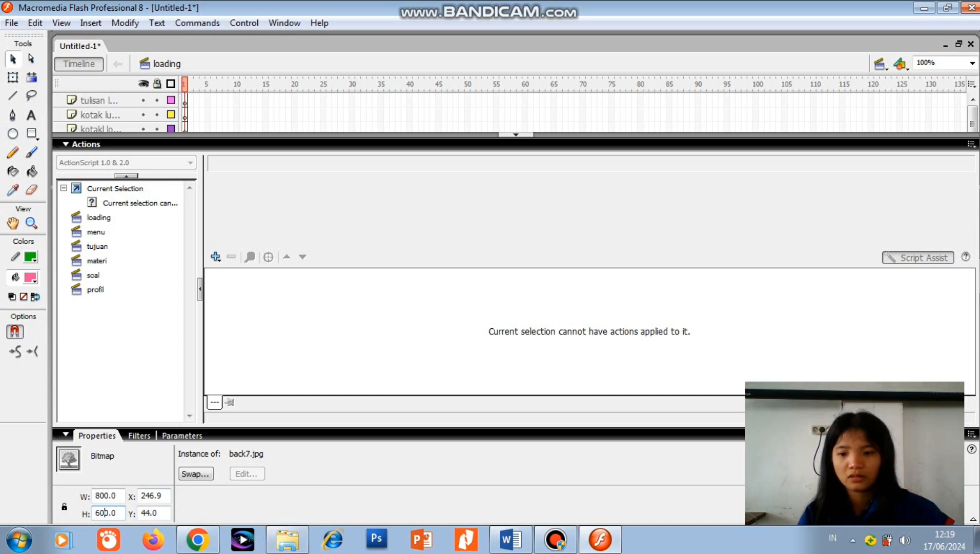
pyautogui.click(519, 130)
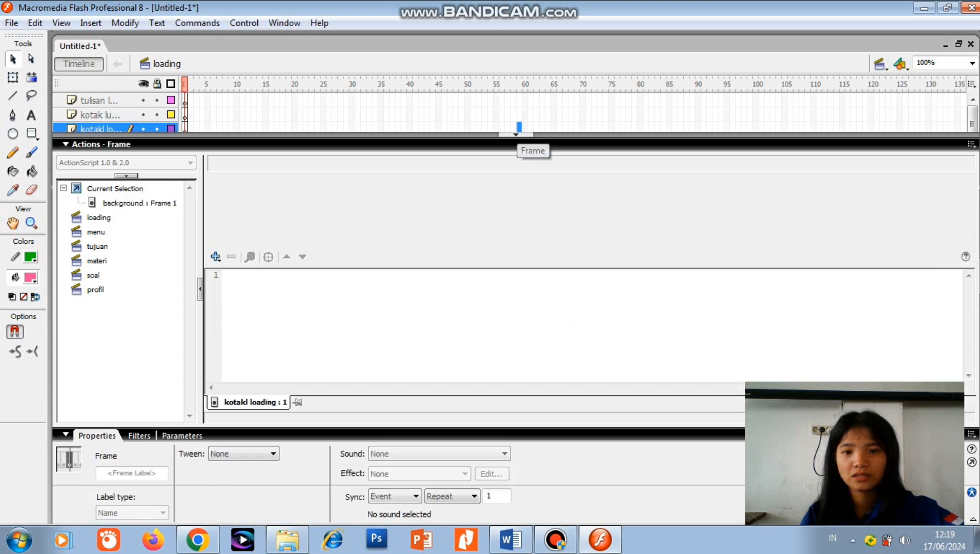
pyautogui.click(516, 134)
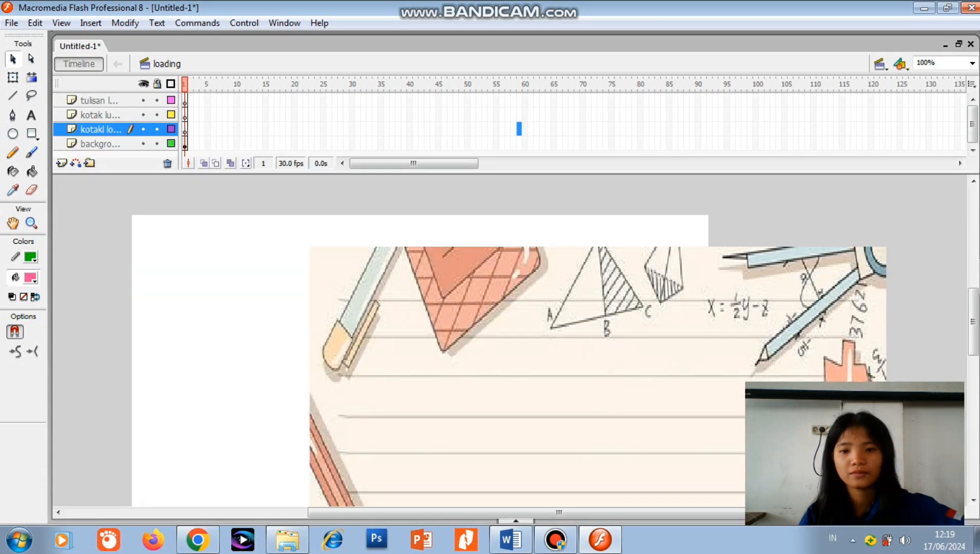
# Step: Move the background picture so that it covers the stage exactly, and check its alignment
pyautogui.moveTo(527, 376); pyautogui.dragTo(349, 344)
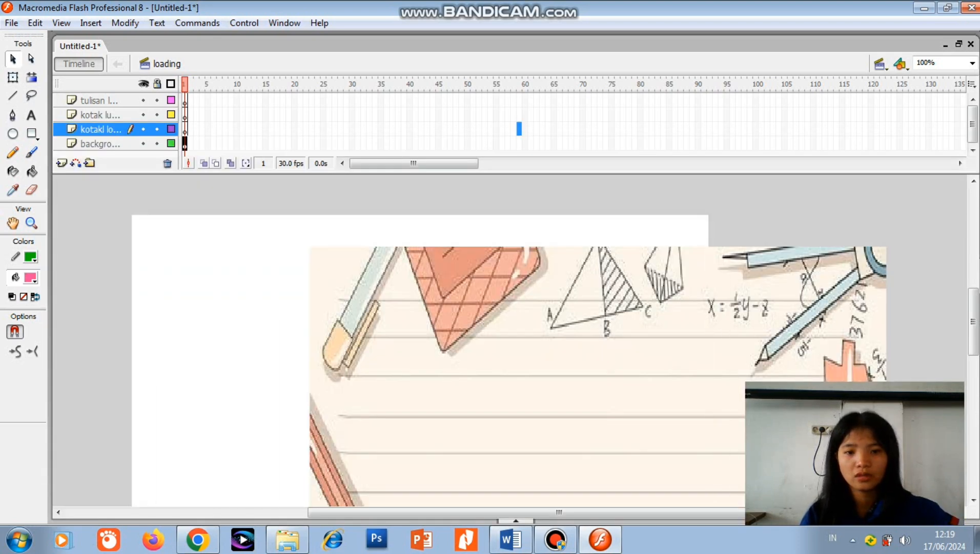
pyautogui.scroll(-3, 420, 338)
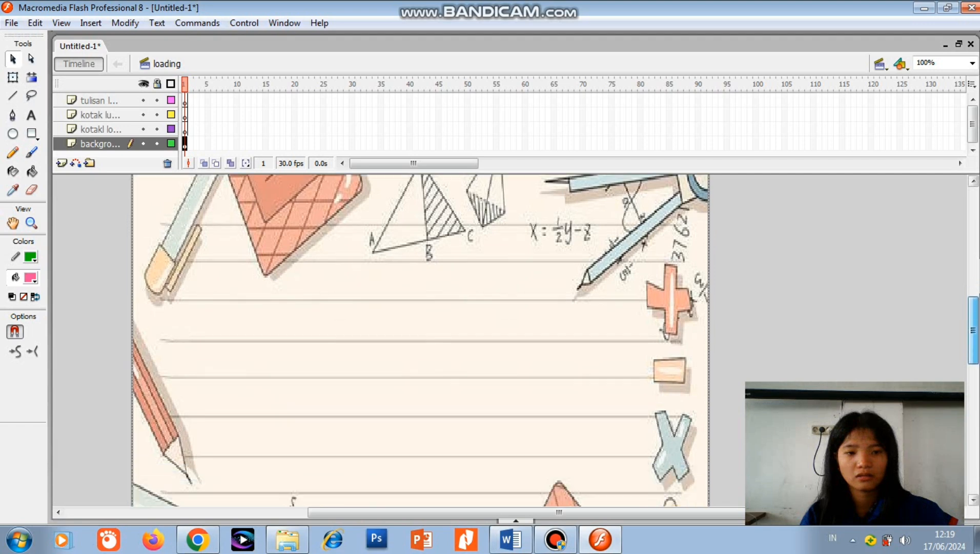
pyautogui.scroll(4, 420, 338)
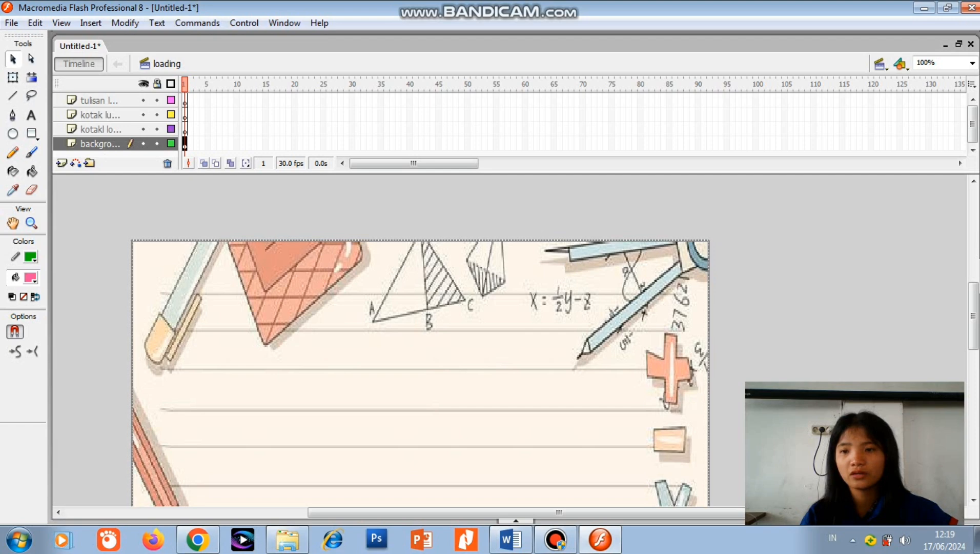
# Step: Draw a long, thin horizontal rectangle with pink #FF3399 fill and no stroke across the middle of the stage on the "kotakl loading" layer
pyautogui.click(102, 129)
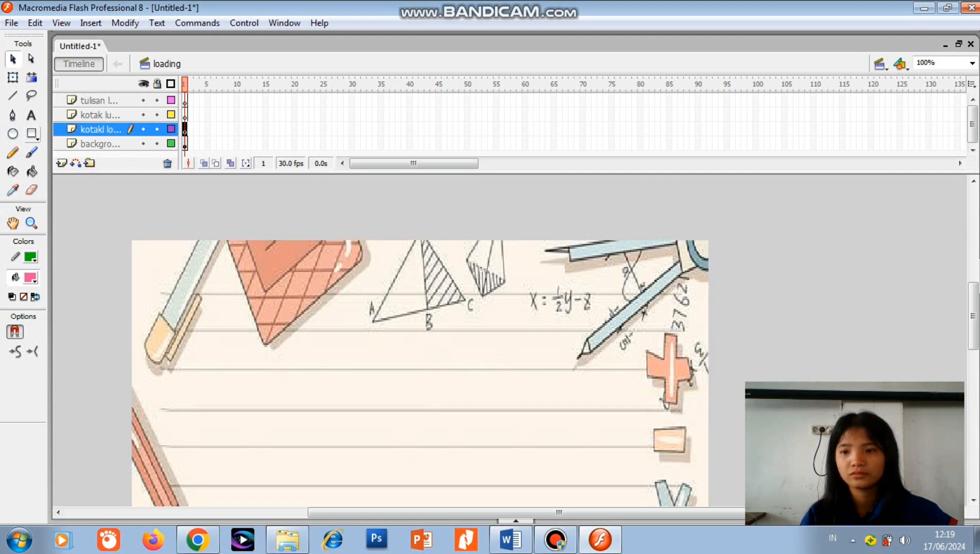
pyautogui.click(32, 133)
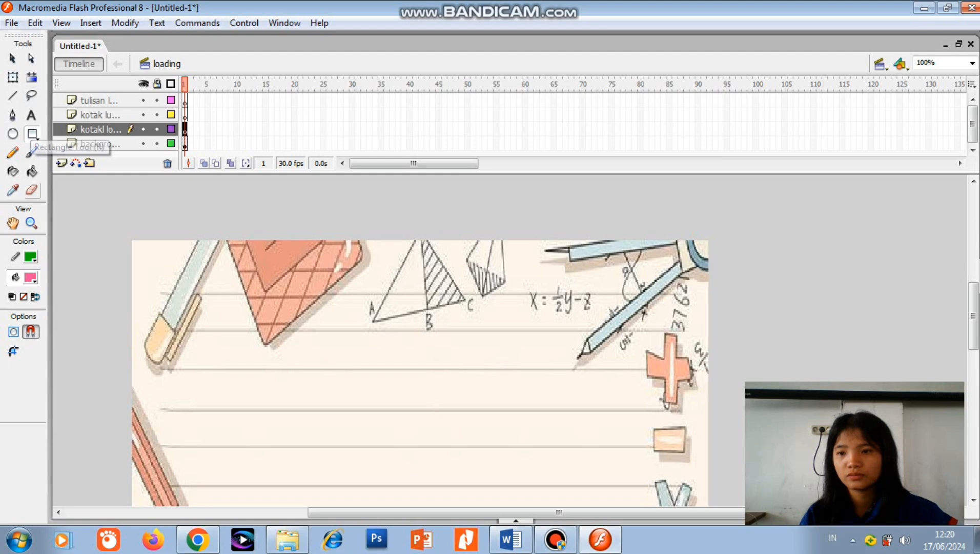
pyautogui.click(31, 256)
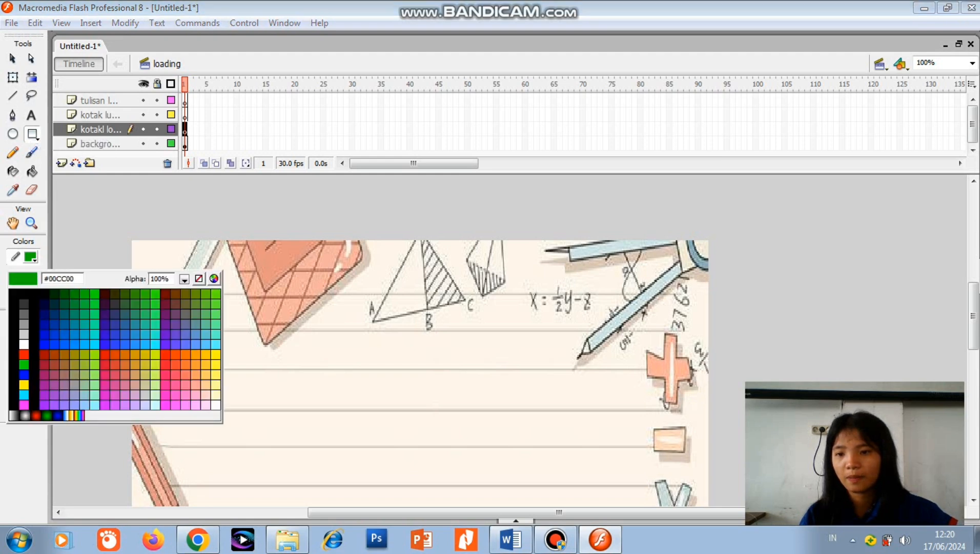
pyautogui.click(198, 278)
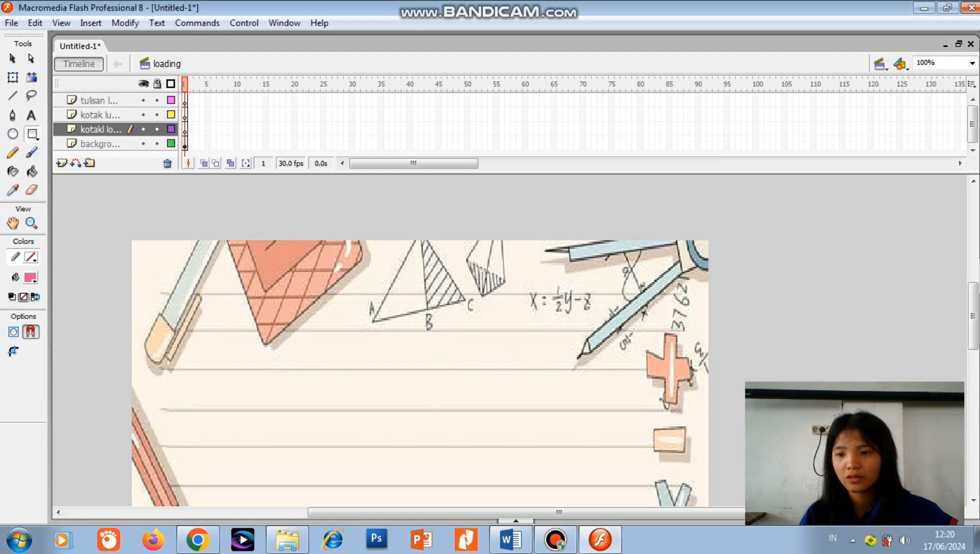
pyautogui.click(30, 277)
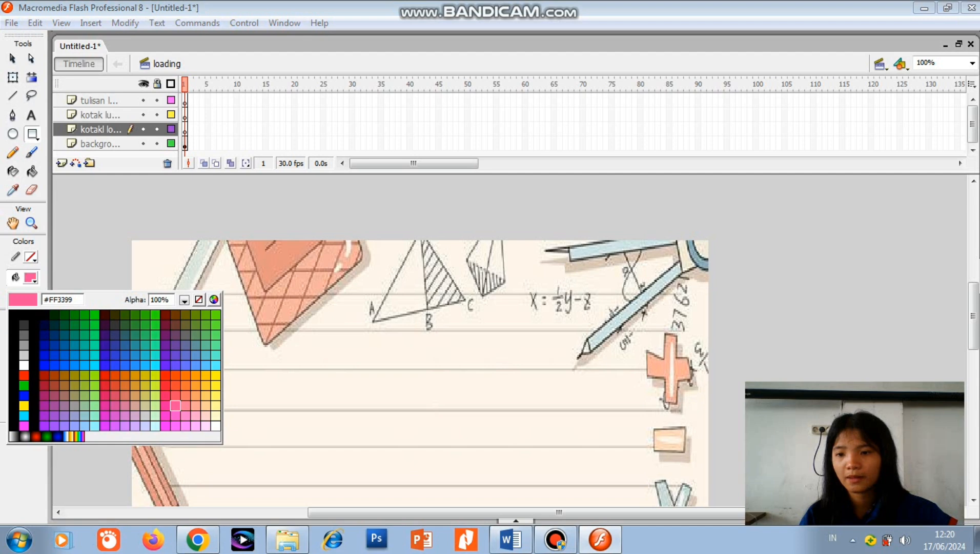
pyautogui.click(174, 405)
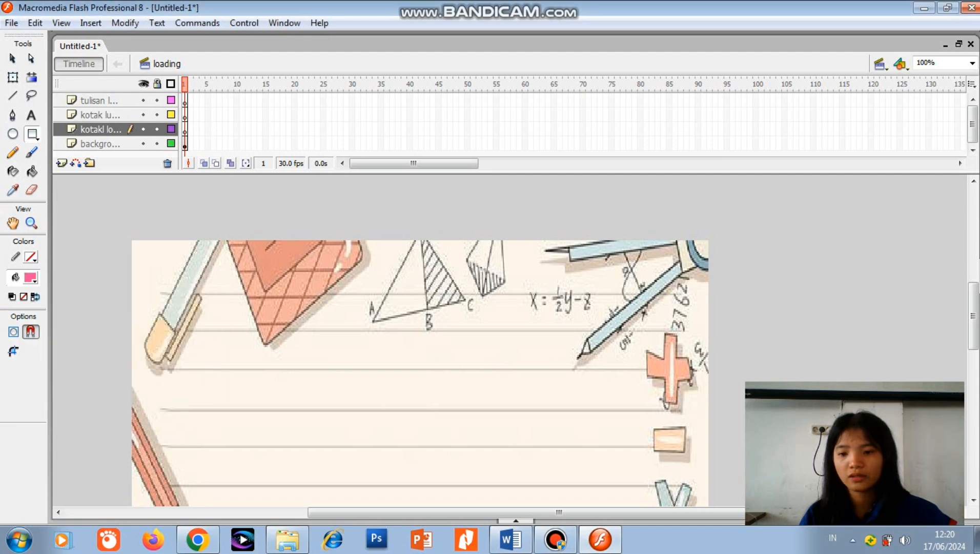
pyautogui.moveTo(214, 459); pyautogui.dragTo(626, 477)
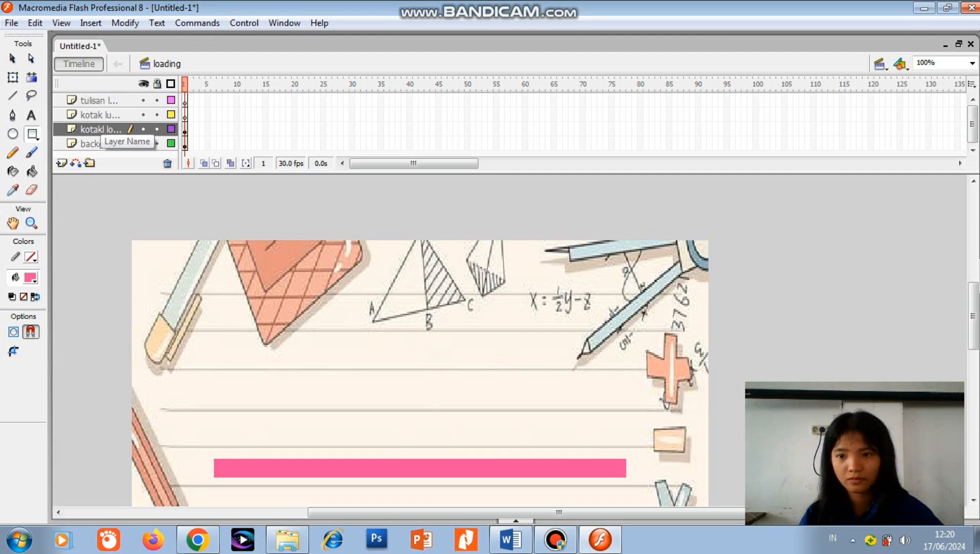
# Step: Draw a rectangular frame with green stroke and no fill around the pink loading bar on the "kotak lu..." layer
pyautogui.click(100, 114)
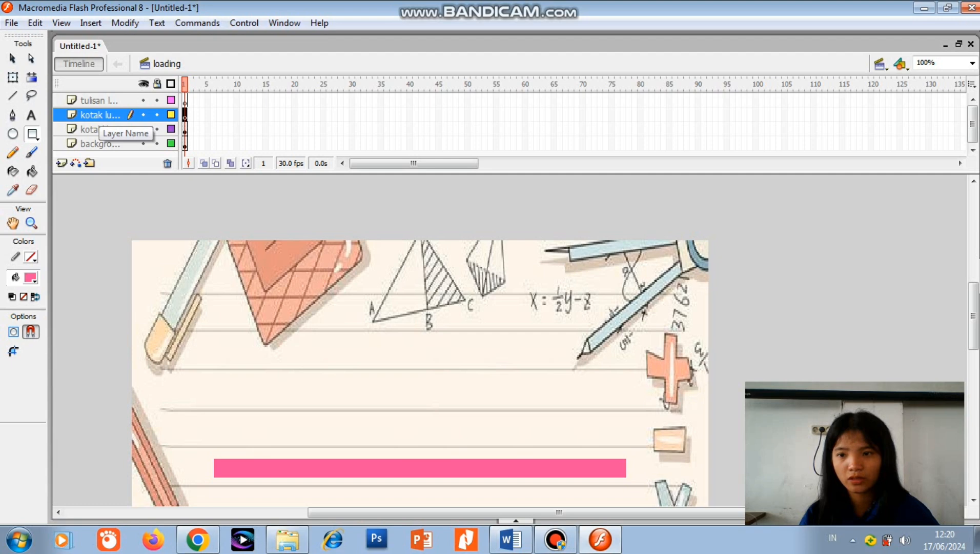
pyautogui.click(33, 135)
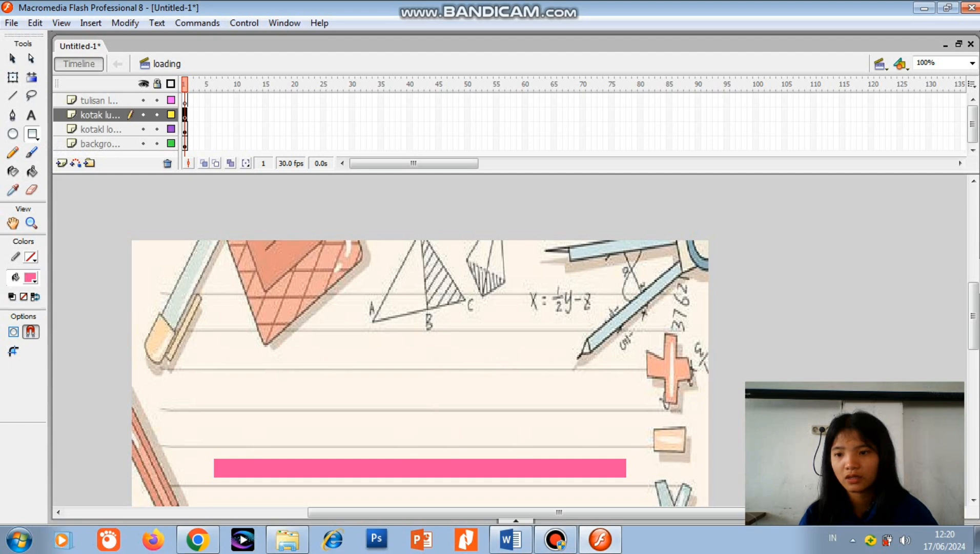
pyautogui.click(31, 278)
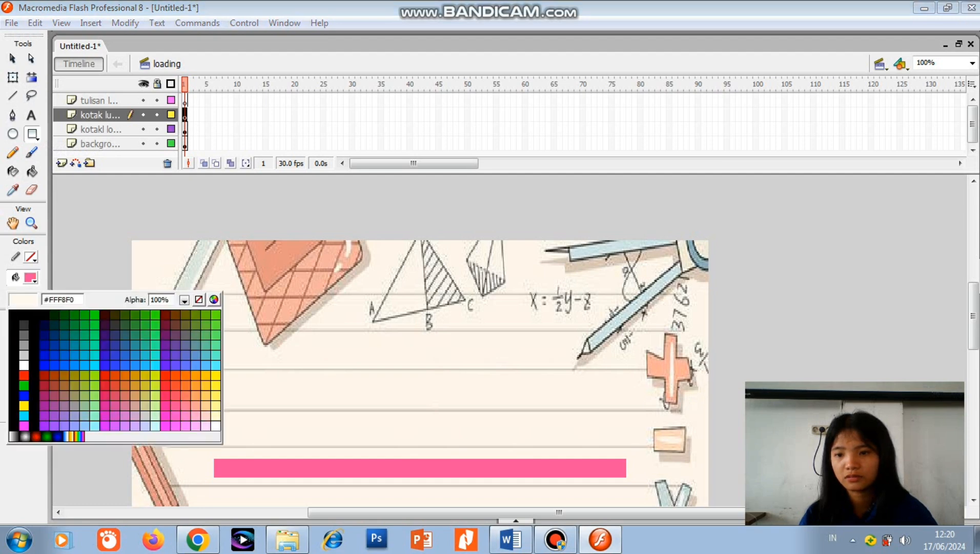
pyautogui.click(199, 299)
pyautogui.click(30, 277)
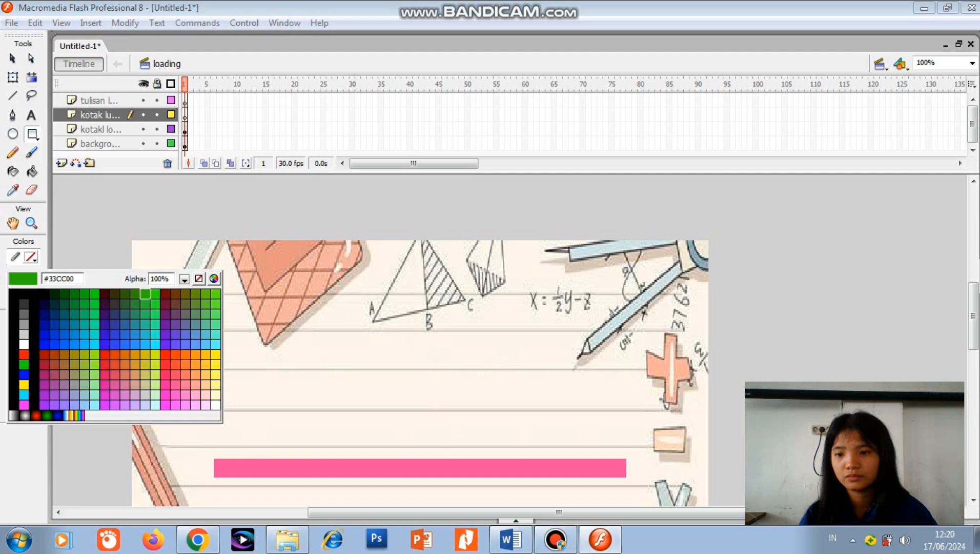
pyautogui.click(155, 294)
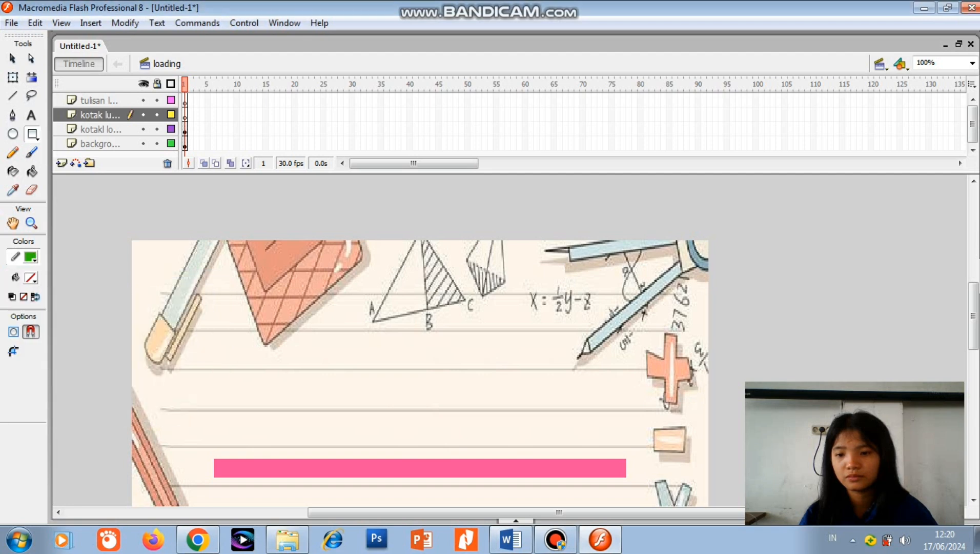
pyautogui.moveTo(203, 451); pyautogui.dragTo(648, 487)
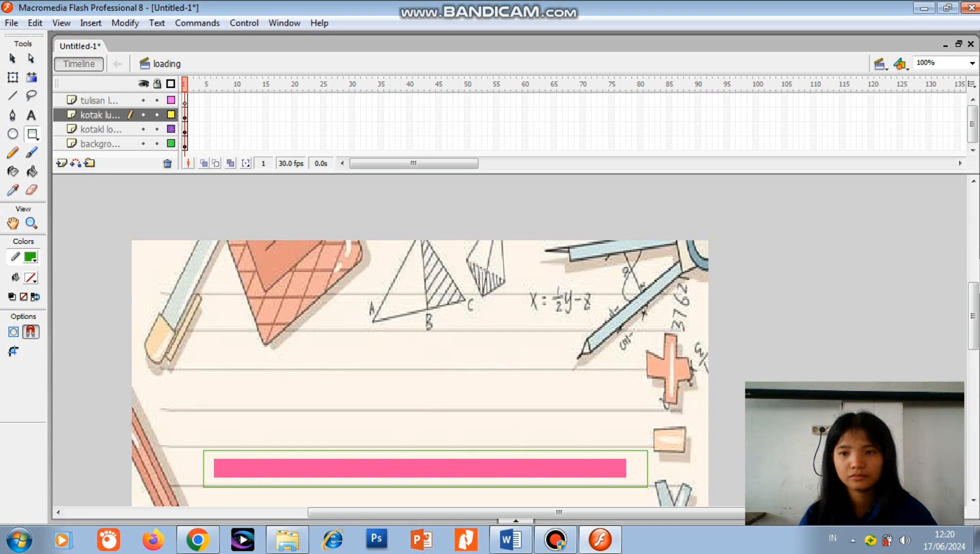
# Step: Add the pink text "LOADING..." on the "tulisan l..." layer and place it centred just above the green frame
pyautogui.click(102, 101)
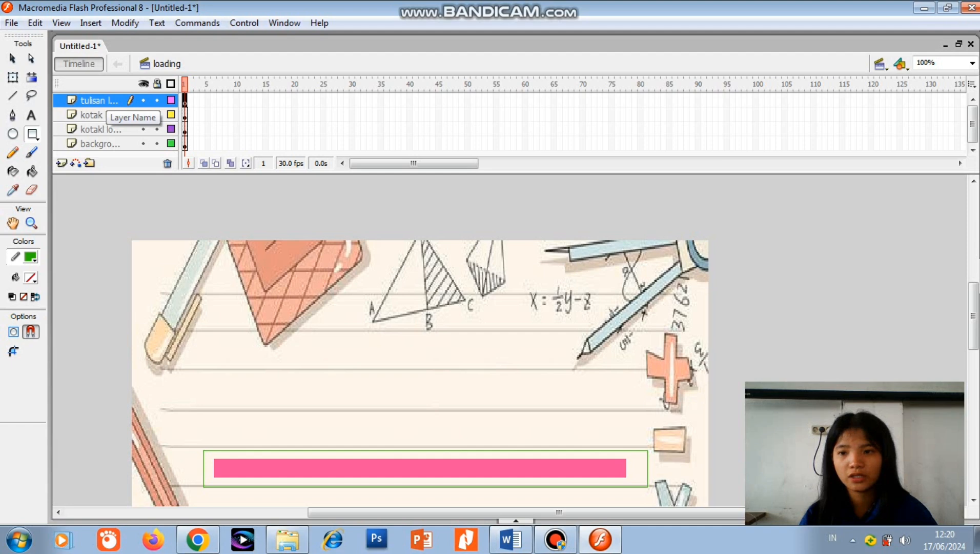
pyautogui.click(32, 116)
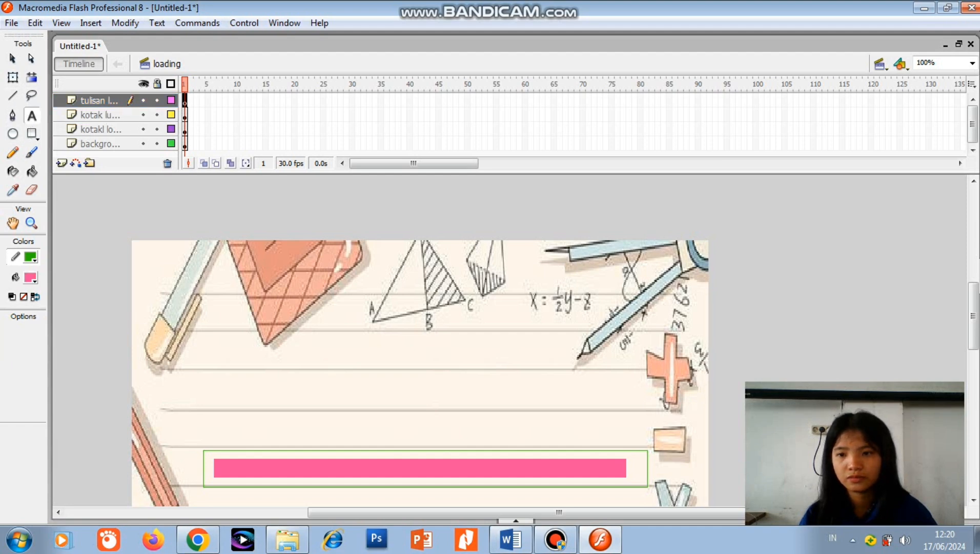
pyautogui.moveTo(287, 393); pyautogui.dragTo(489, 417)
pyautogui.moveTo(287, 538)
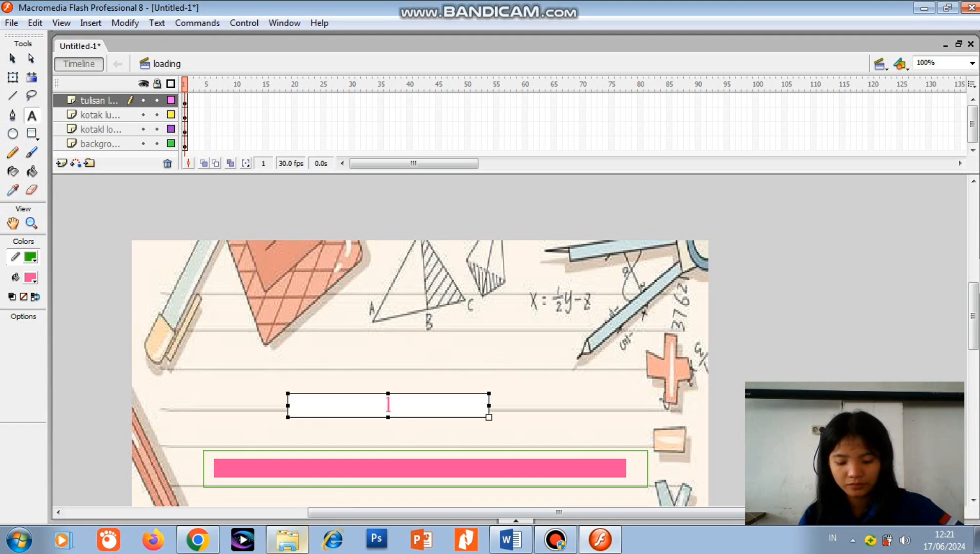
pyautogui.write('loa')
pyautogui.press('BackSpace')
pyautogui.press('BackSpace')
pyautogui.press('BackSpace')
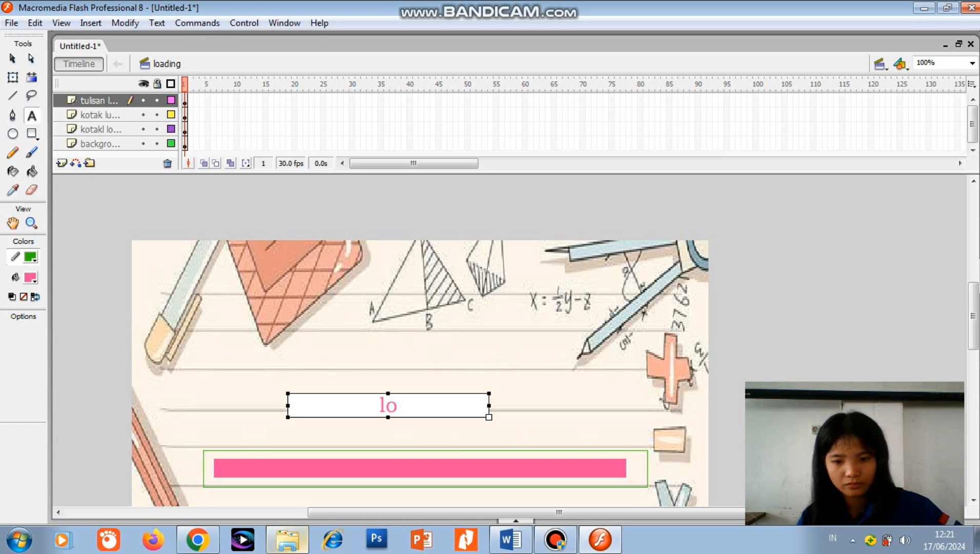
pyautogui.write('LO')
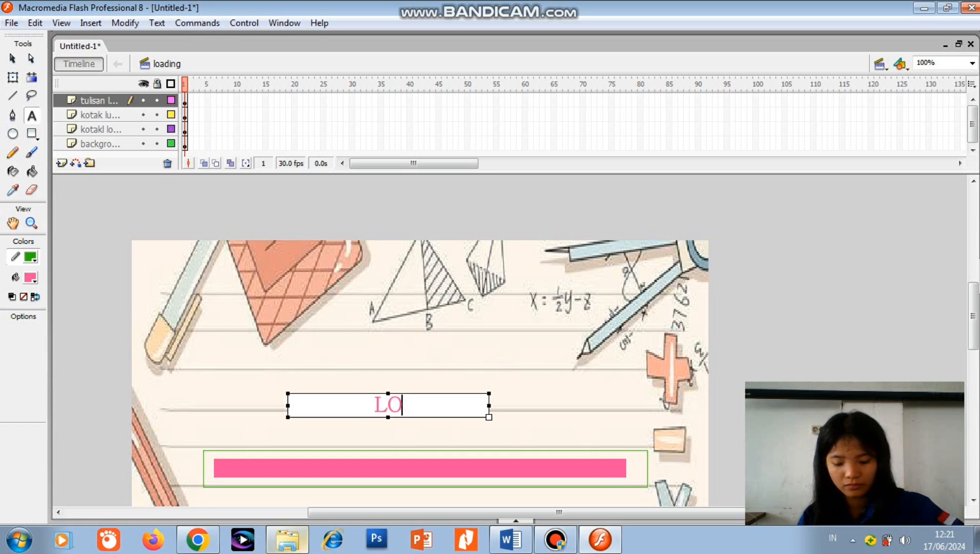
pyautogui.write('ADING...')
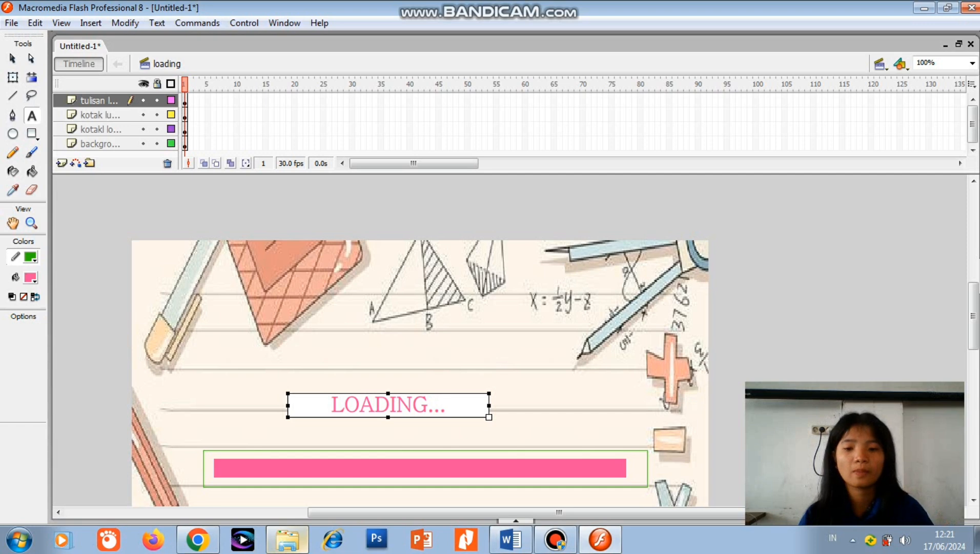
pyautogui.moveTo(359, 416); pyautogui.dragTo(390, 444)
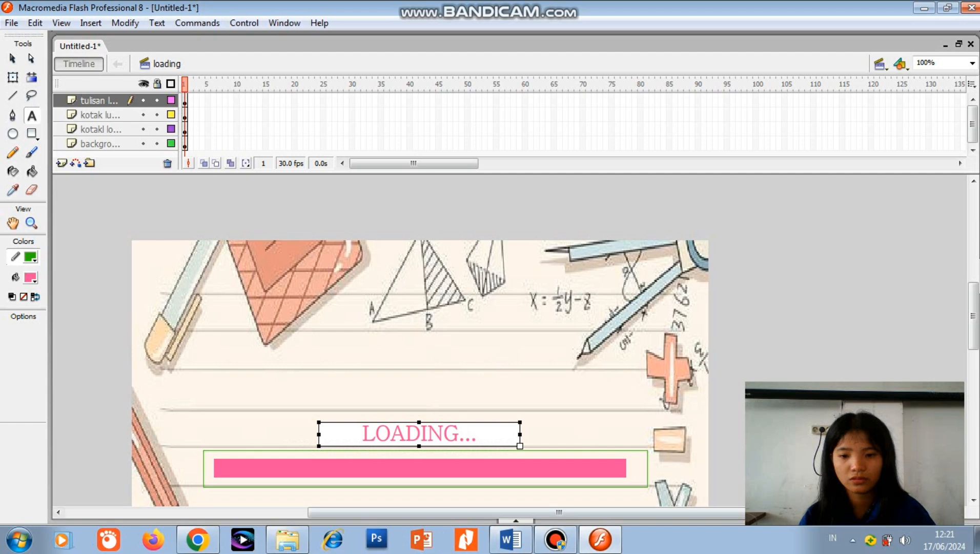
# Step: Insert keyframes at frame 45 on the "tulisan l..." text layer and the "kotak lu..." frame layer
pyautogui.click(102, 129)
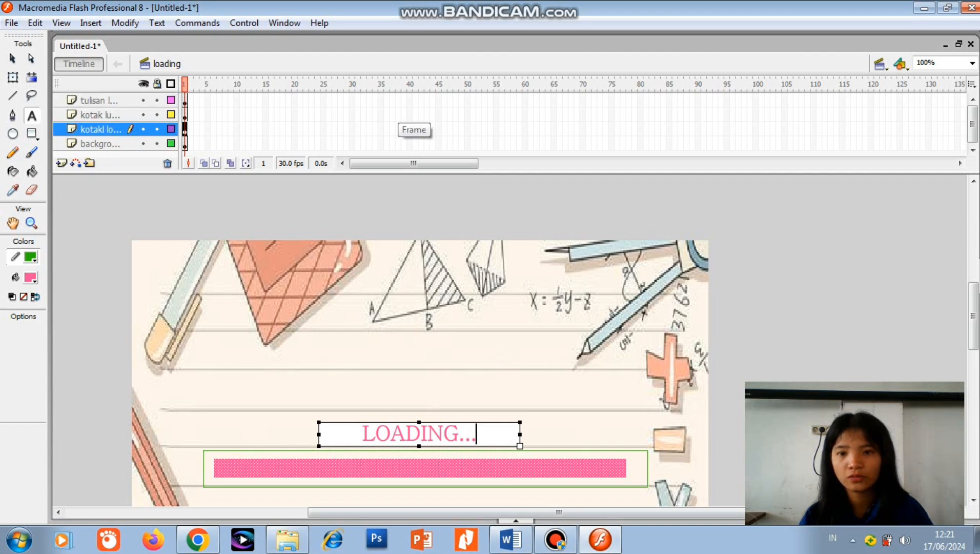
pyautogui.click(103, 101)
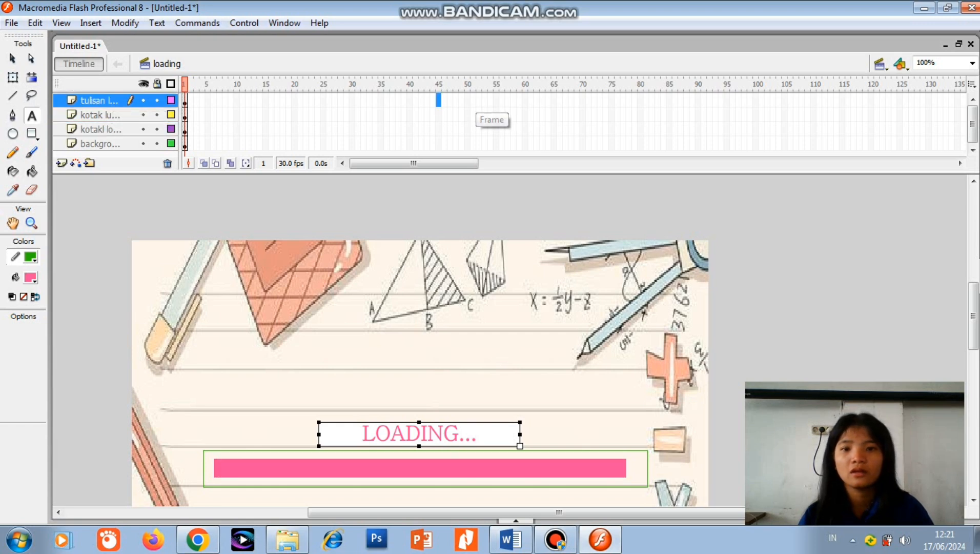
pyautogui.rightClick(438, 100)
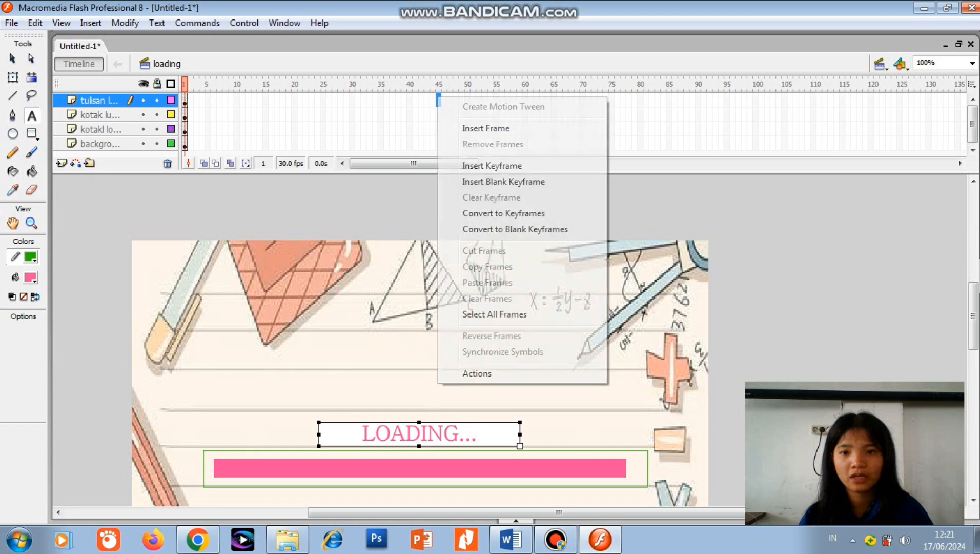
pyautogui.click(477, 165)
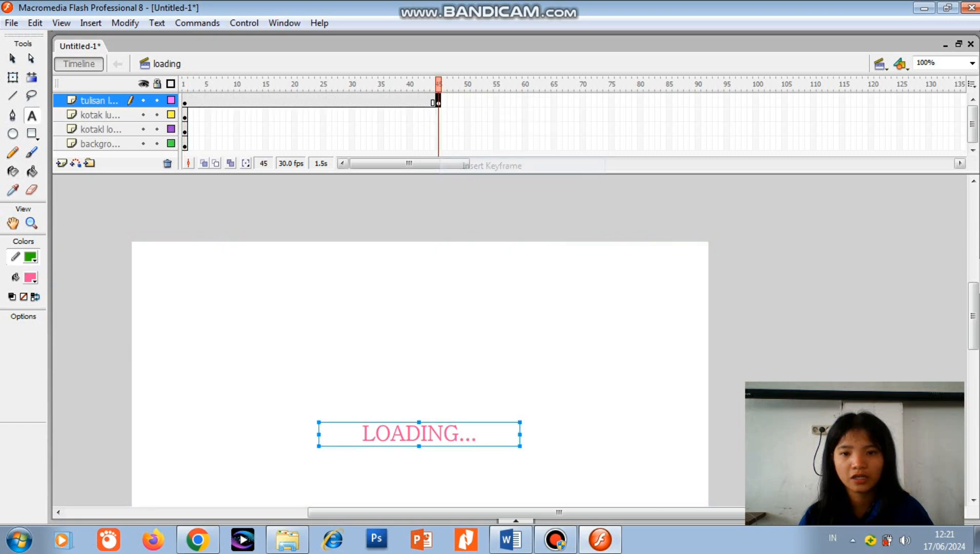
pyautogui.click(438, 114)
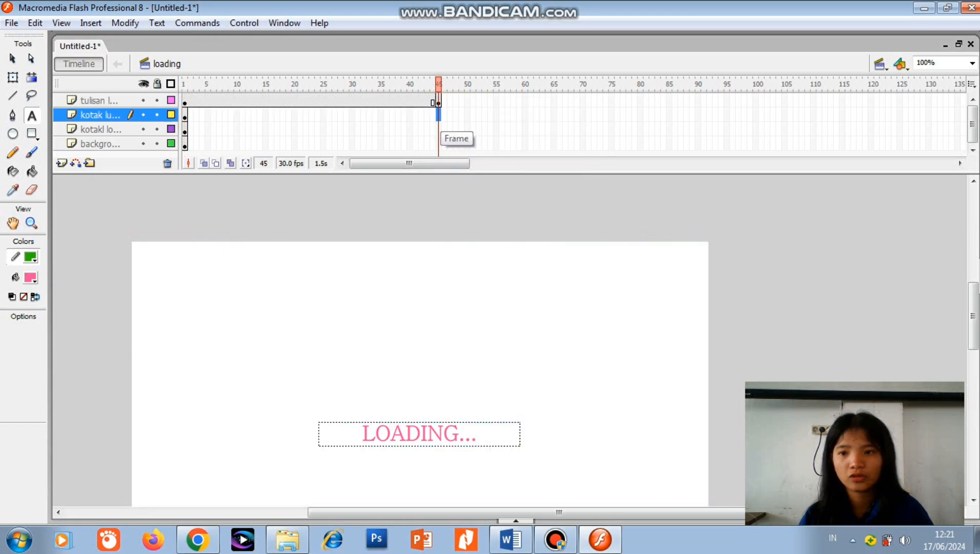
pyautogui.rightClick(438, 114)
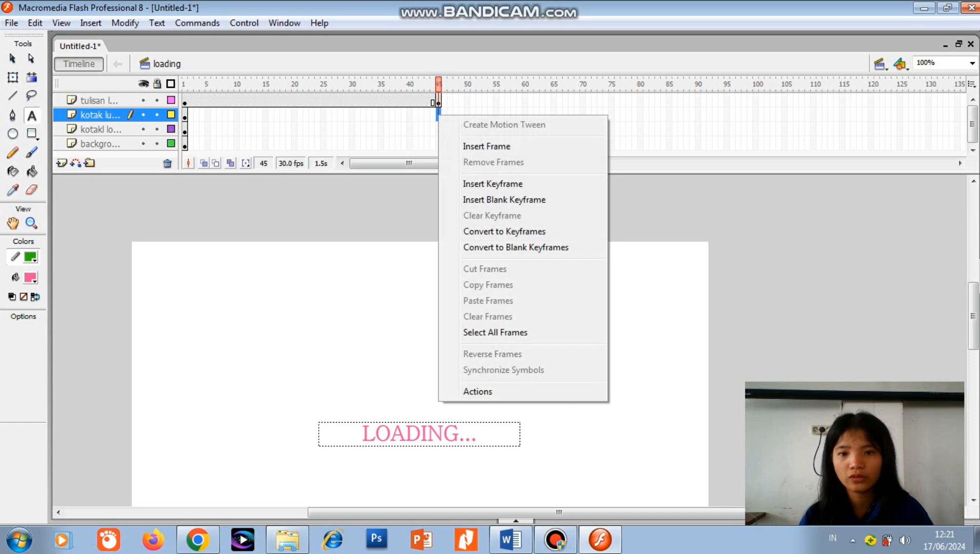
pyautogui.click(492, 184)
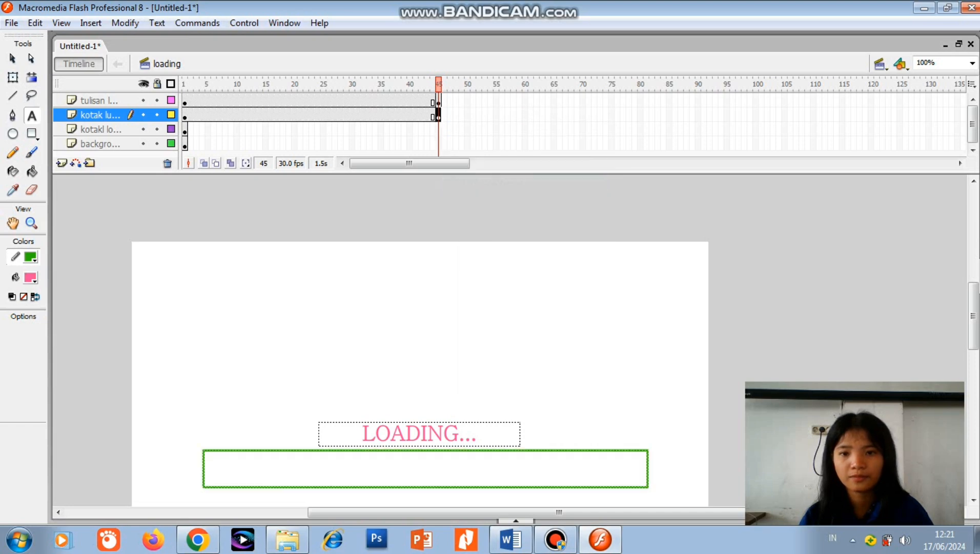
# Step: Insert keyframes at frame 45 on the "kotakl loading" and "background" layers
pyautogui.click(438, 129)
pyautogui.rightClick(438, 129)
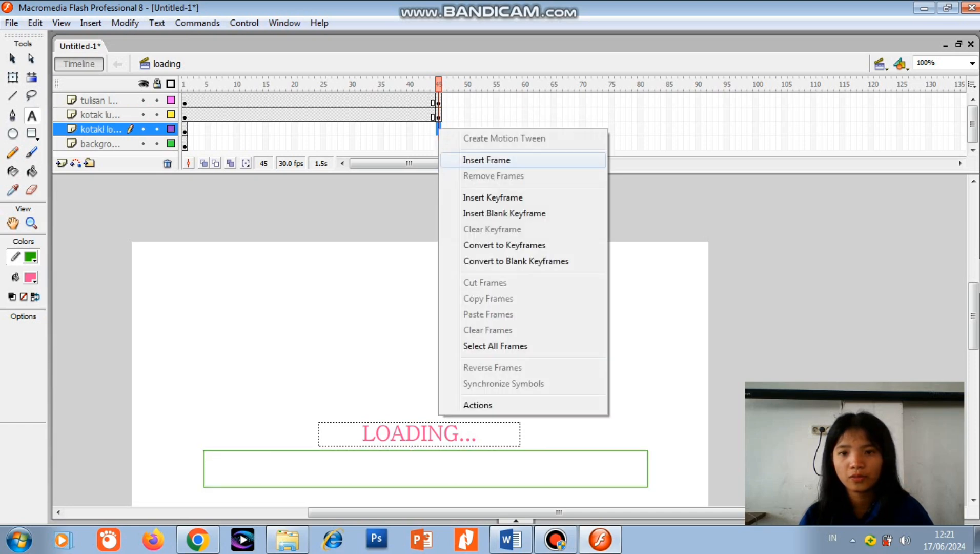
pyautogui.click(492, 197)
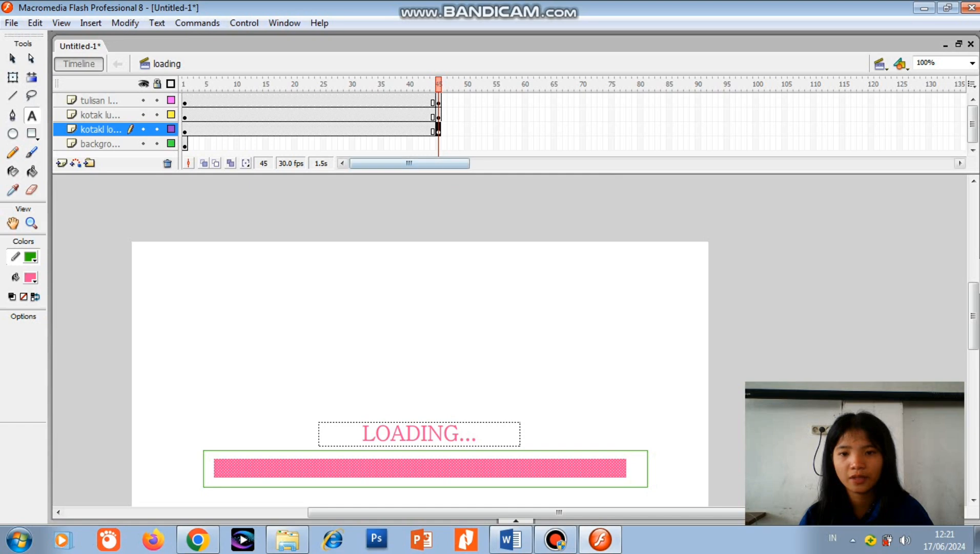
pyautogui.click(438, 144)
pyautogui.rightClick(438, 144)
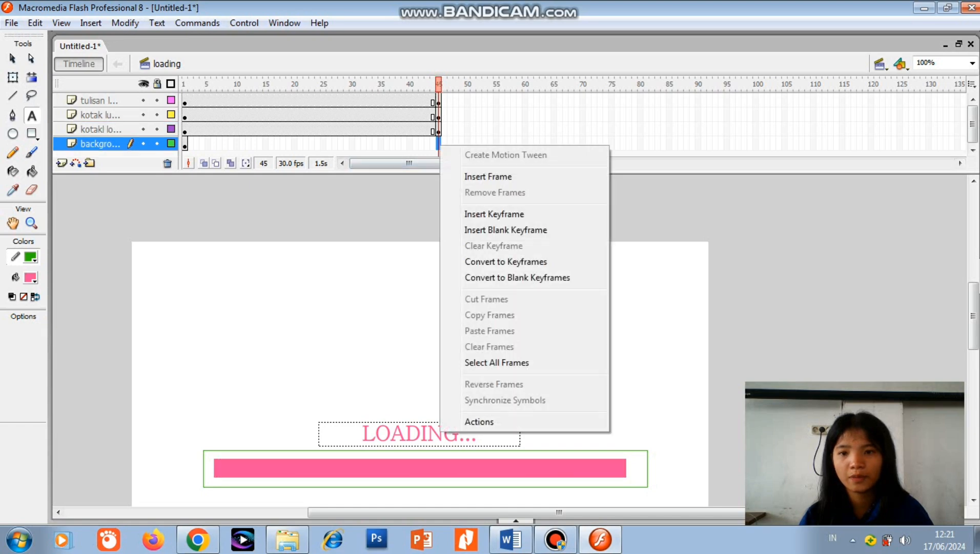
pyautogui.click(494, 214)
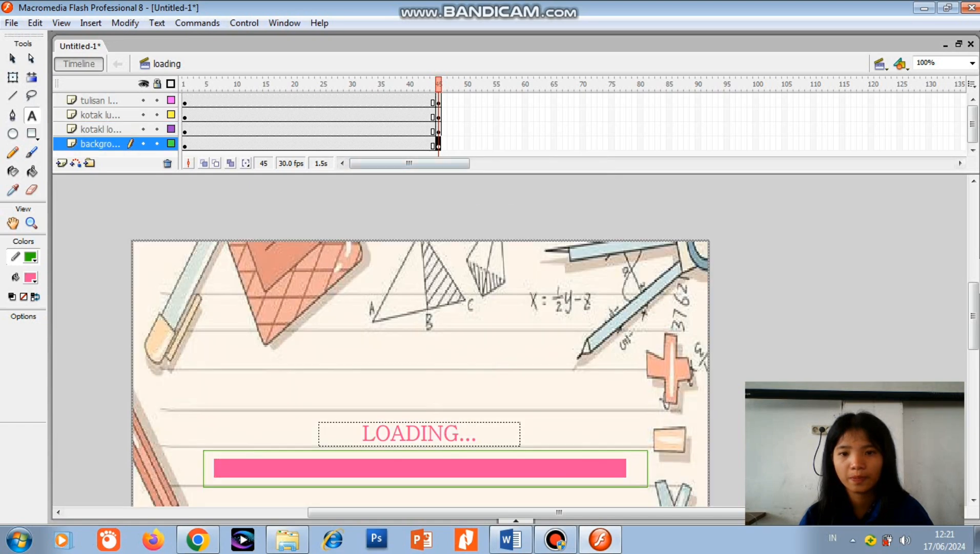
# Step: Create a motion tween from frame 1 on the "kotakl loading" layer
pyautogui.click(100, 130)
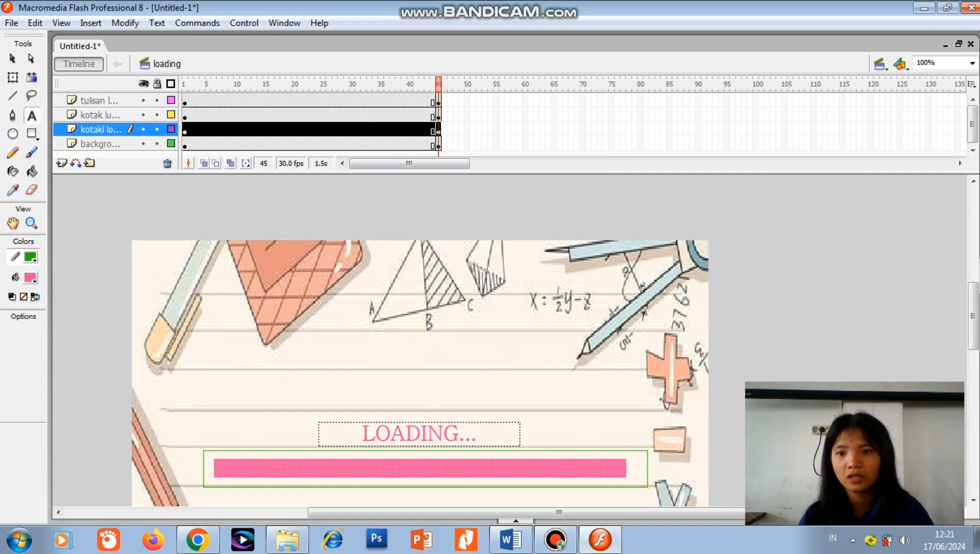
pyautogui.click(185, 129)
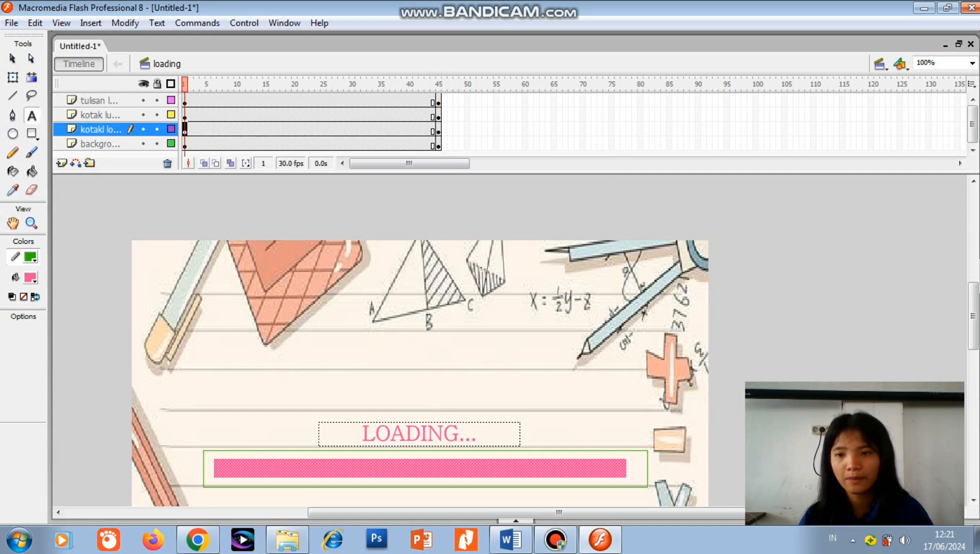
pyautogui.rightClick(185, 129)
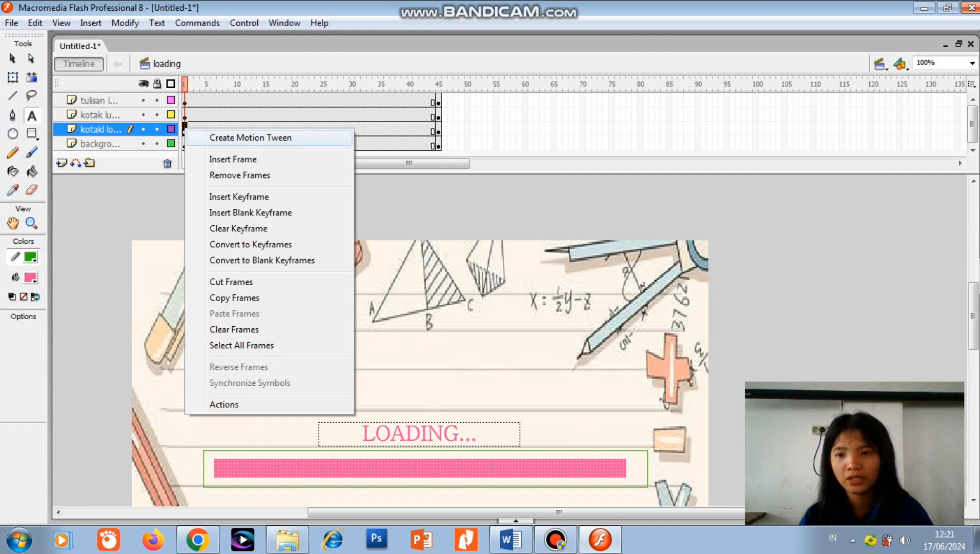
pyautogui.click(241, 137)
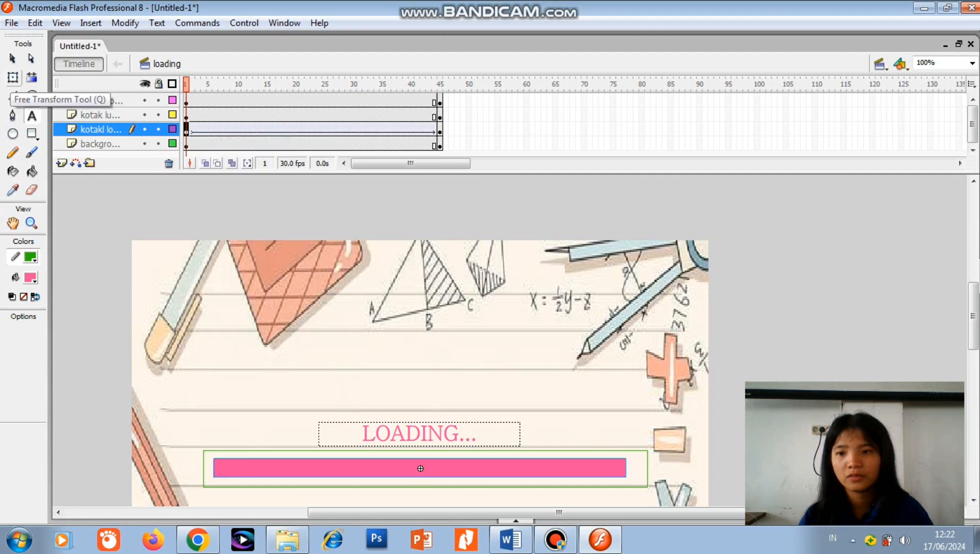
# Step: At frame 1, move the loading bar's transformation point to its left edge and shrink the bar to a short block at that end
pyautogui.click(13, 77)
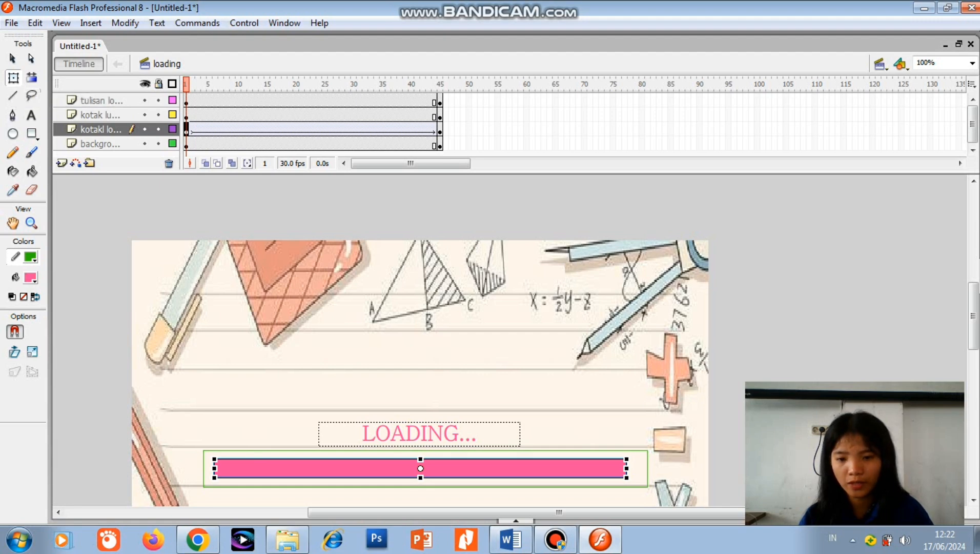
pyautogui.moveTo(279, 467); pyautogui.dragTo(214, 468)
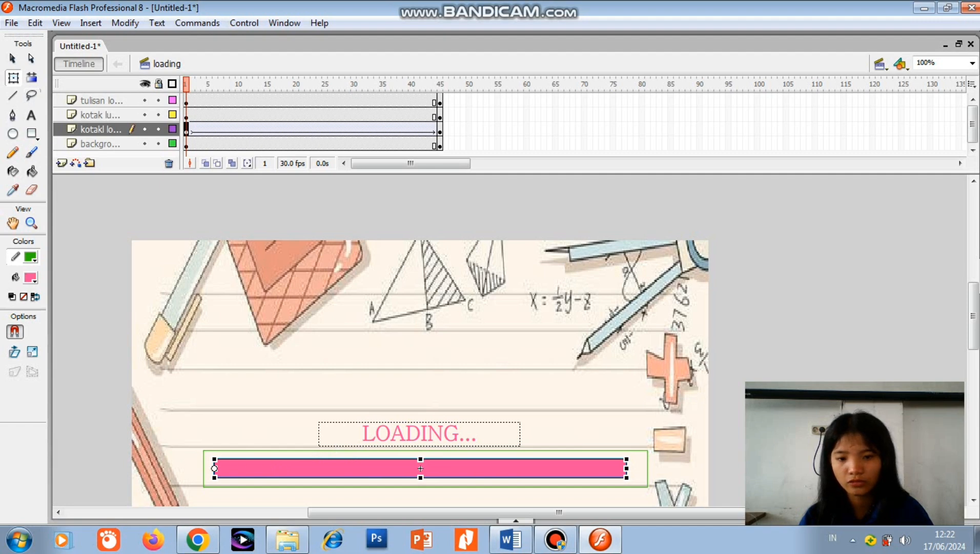
pyautogui.moveTo(626, 468); pyautogui.dragTo(249, 468)
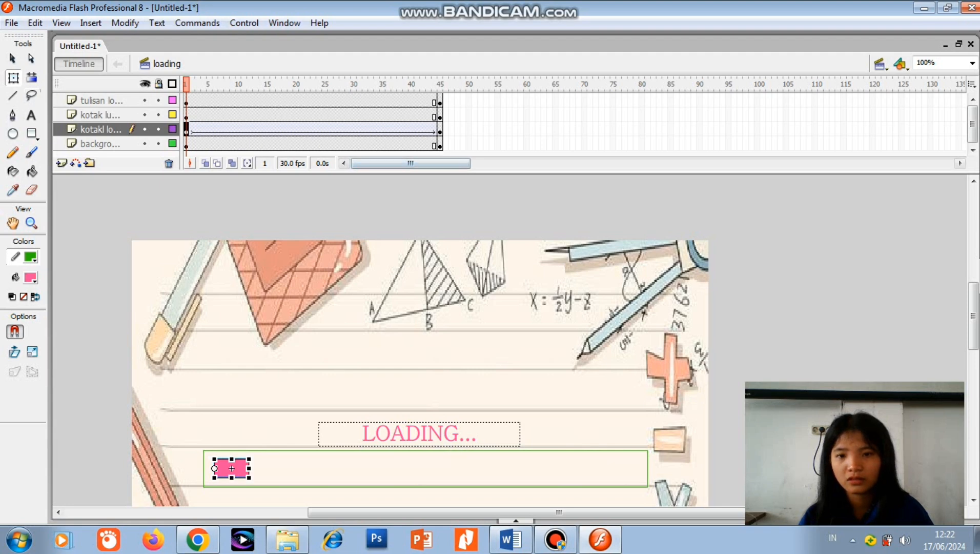
# Step: Move the full-length loading bar's transformation point to its left edge at frame 45 of the "kotakl loading" layer
pyautogui.click(434, 129)
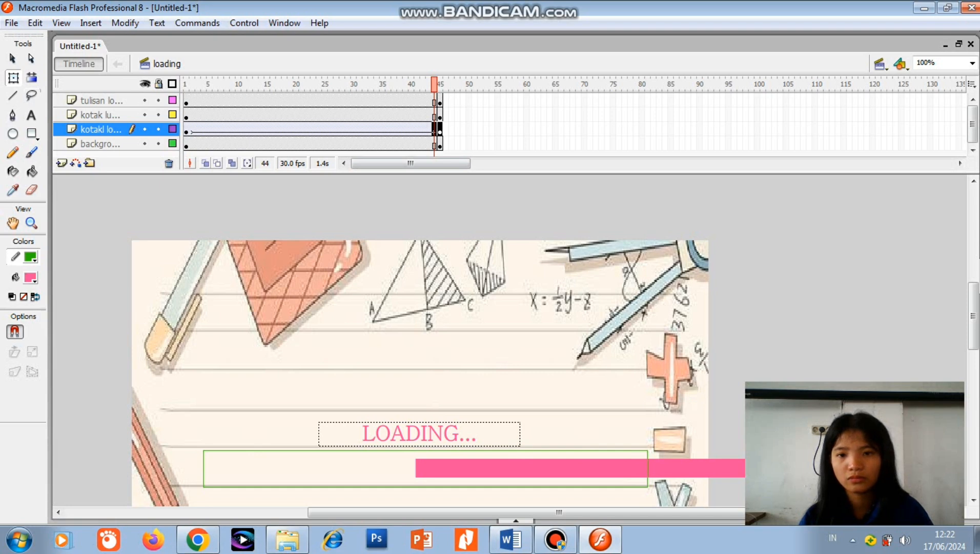
pyautogui.click(439, 130)
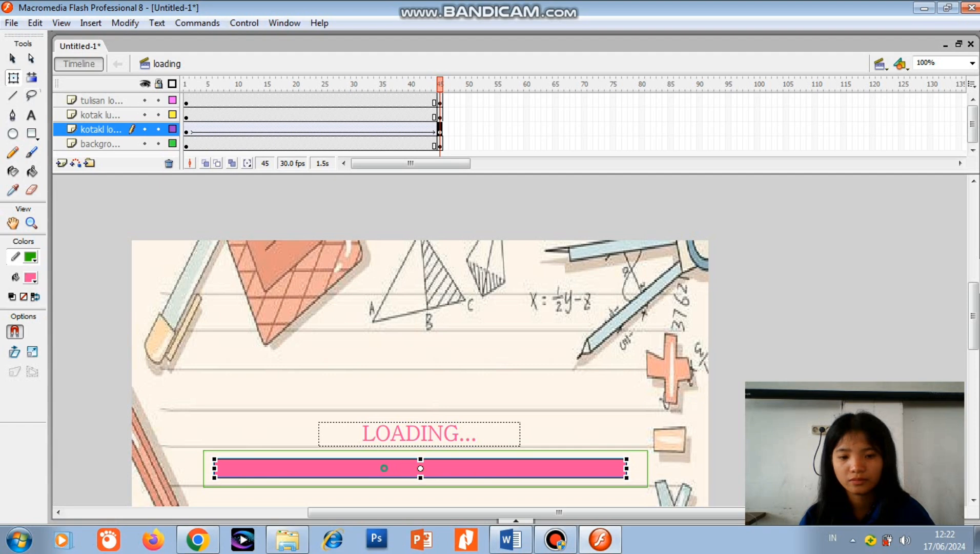
pyautogui.moveTo(213, 468); pyautogui.dragTo(214, 468)
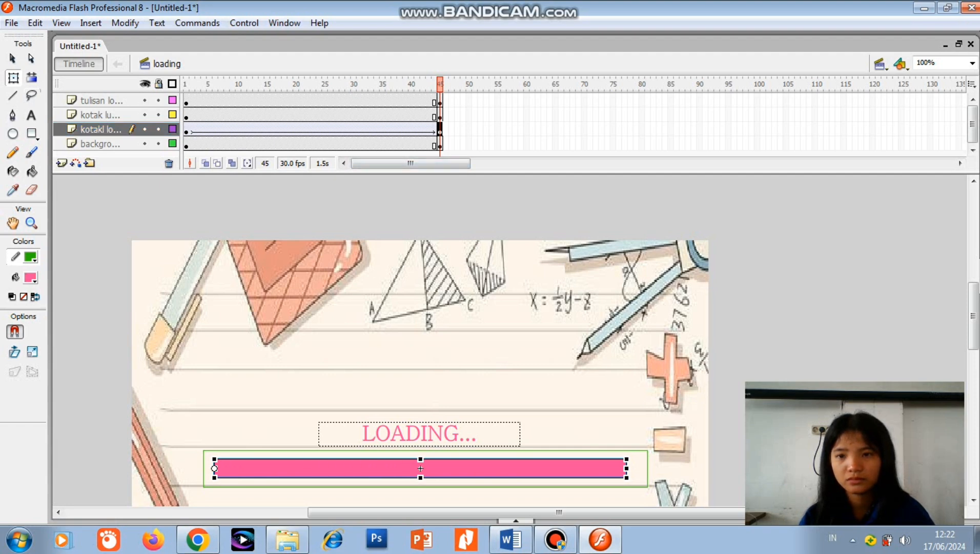
# Step: Test the loading scene to preview the loading bar animation, and close the preview
pyautogui.click(244, 22)
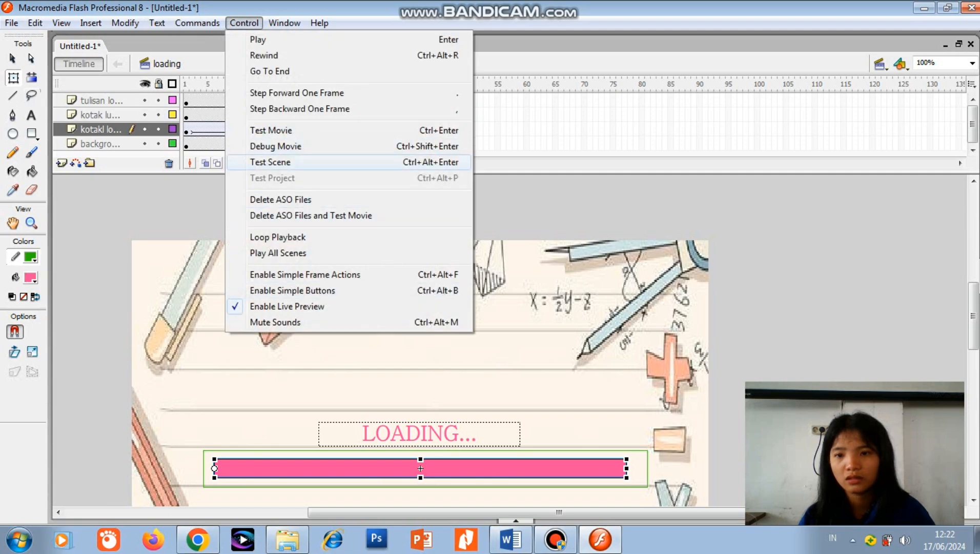
pyautogui.click(272, 162)
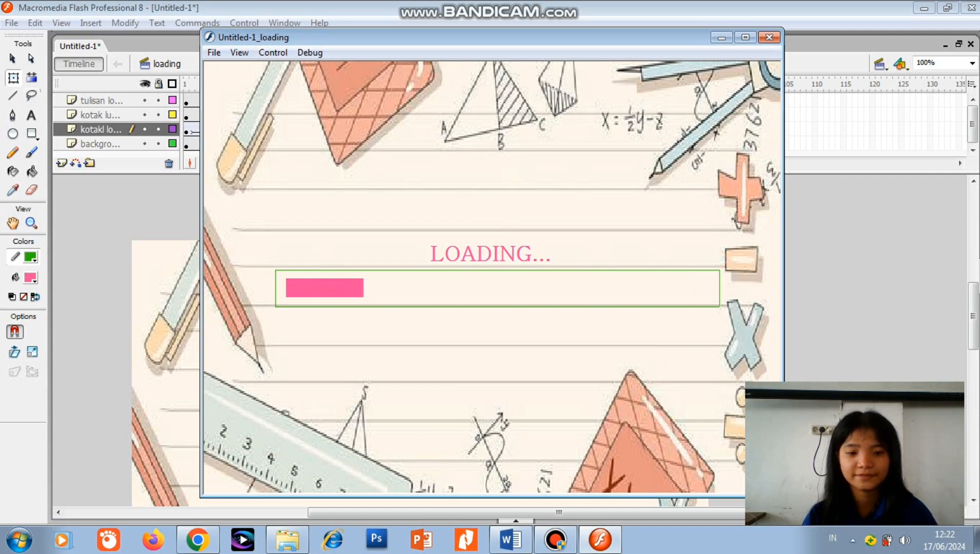
pyautogui.hotkey('ctrl', 'w')
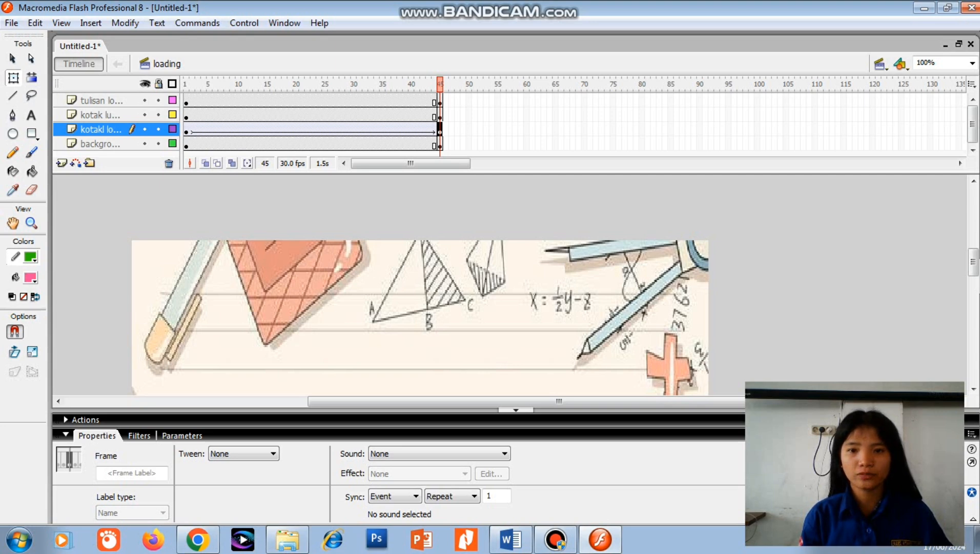
# Step: Open the frame actions for frame 45 of the "kotakl loading" layer and turn off Script Assist
pyautogui.rightClick(439, 129)
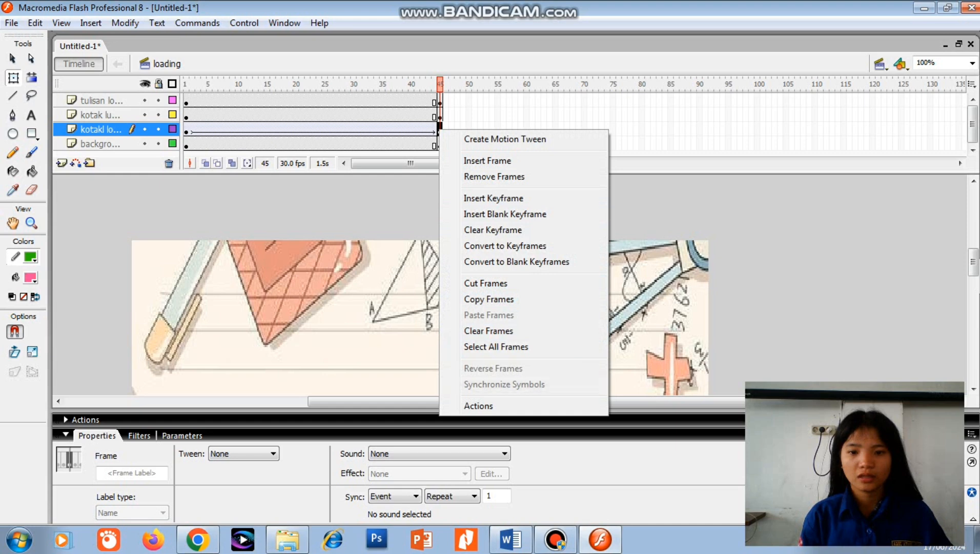
pyautogui.click(478, 406)
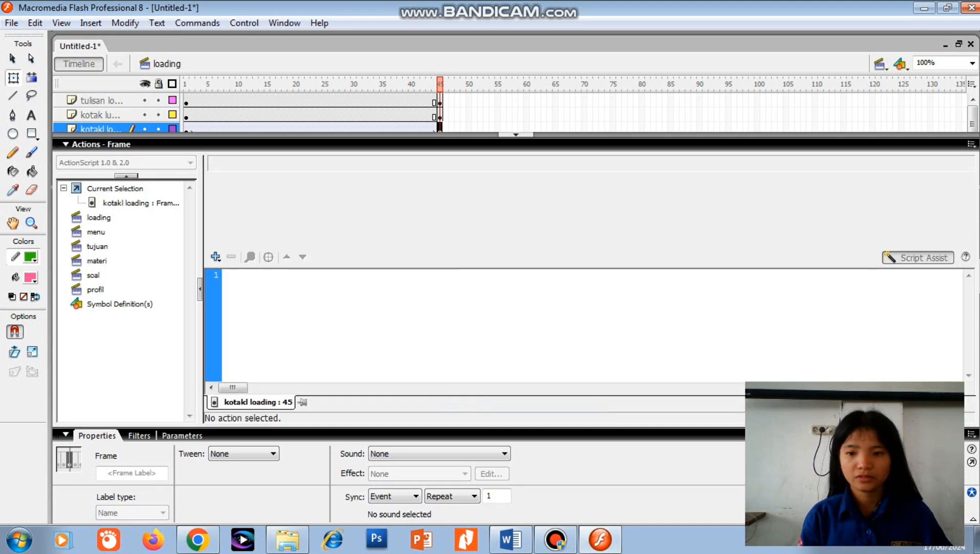
pyautogui.click(917, 258)
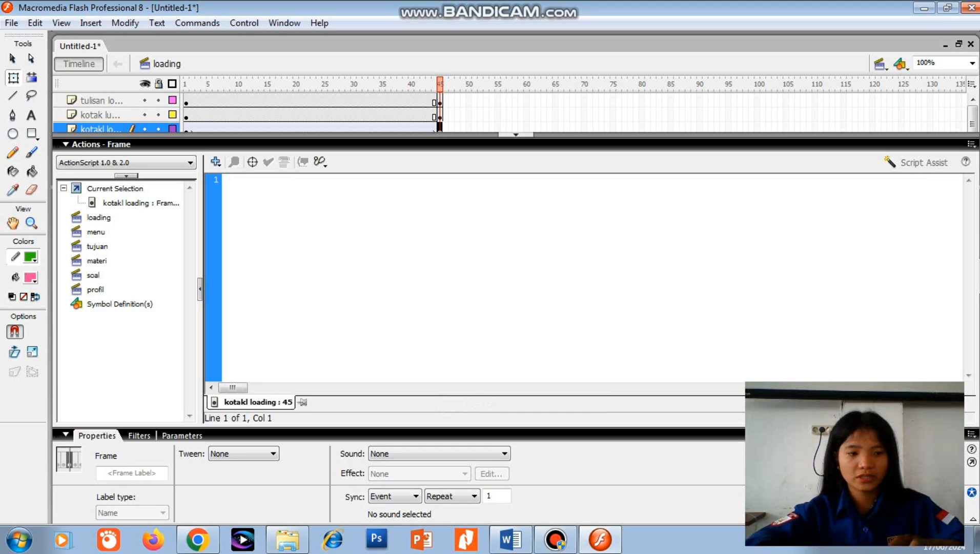
# Step: Write the frame 45 script gotoAndStop("menu", 1); and collapse the script editor
pyautogui.write('g')
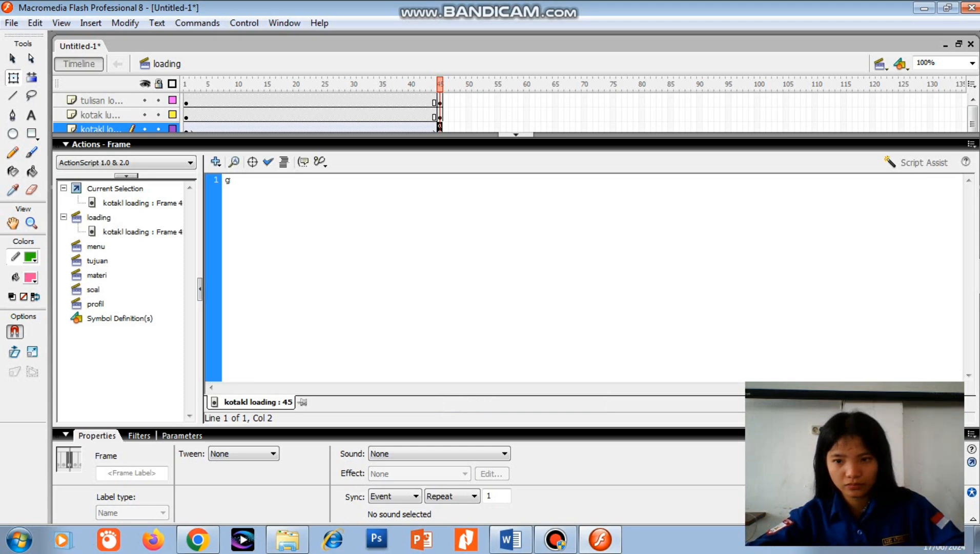
pyautogui.write('oto')
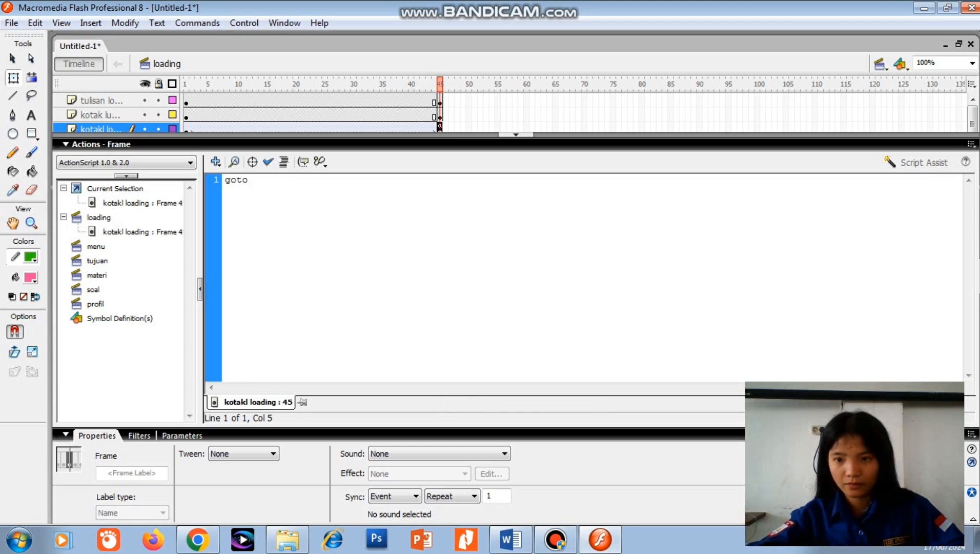
pyautogui.write('AND')
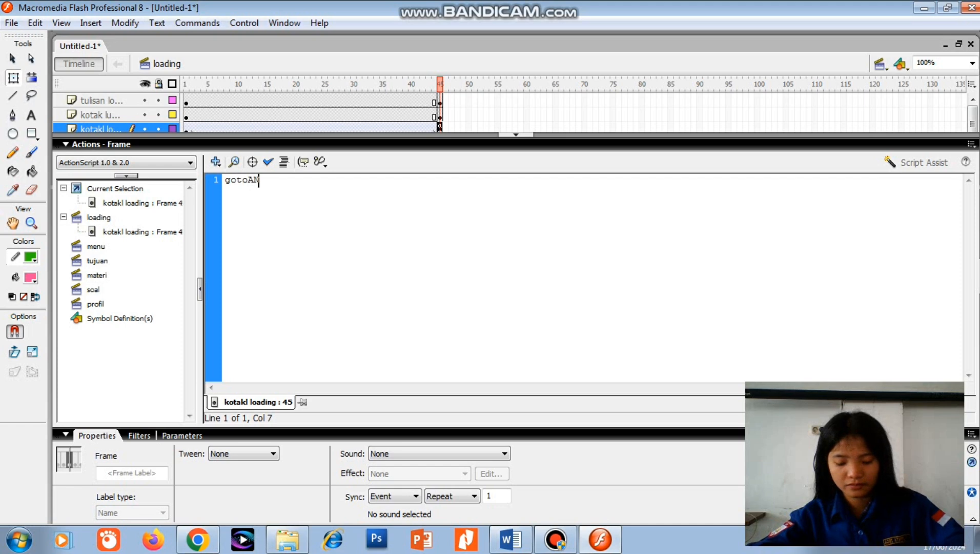
pyautogui.press('BackSpace')
pyautogui.press('BackSpace')
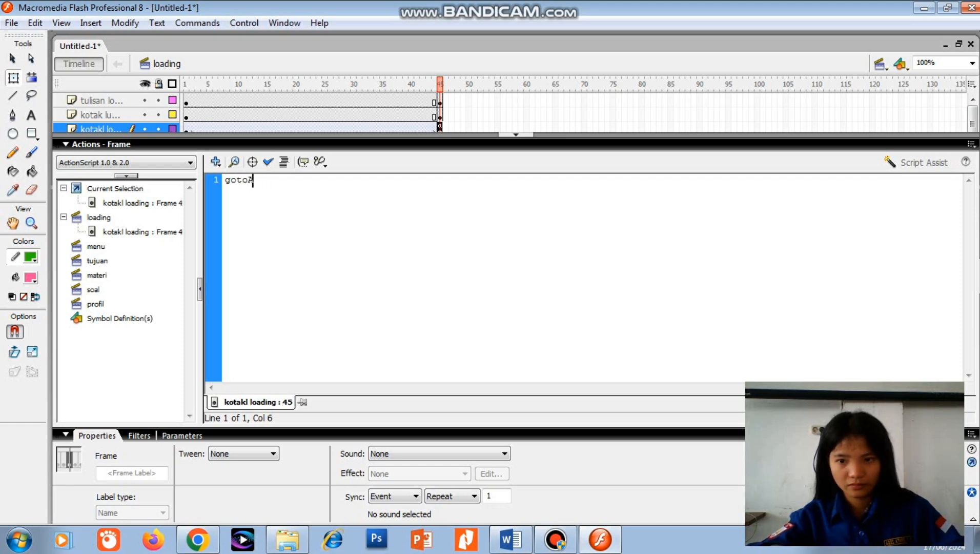
pyautogui.write('nd')
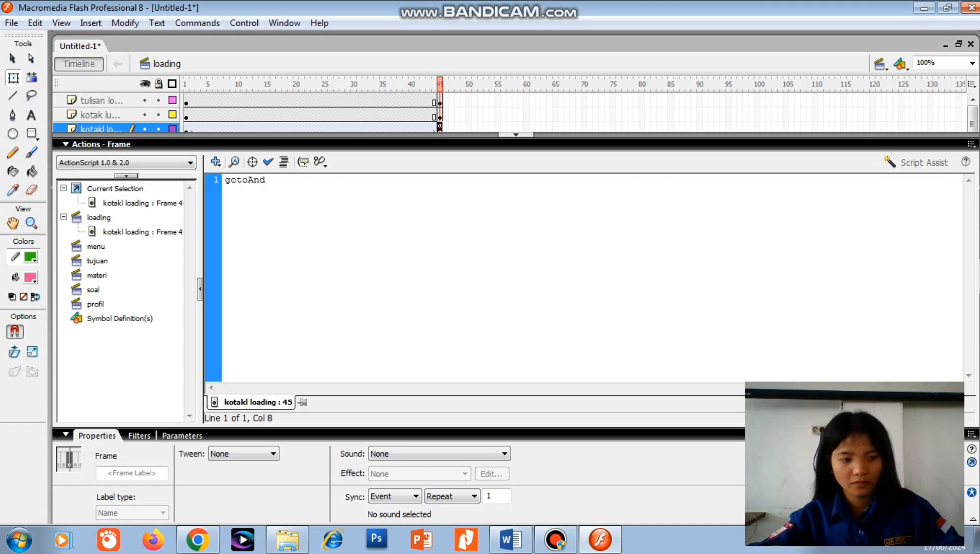
pyautogui.write('S')
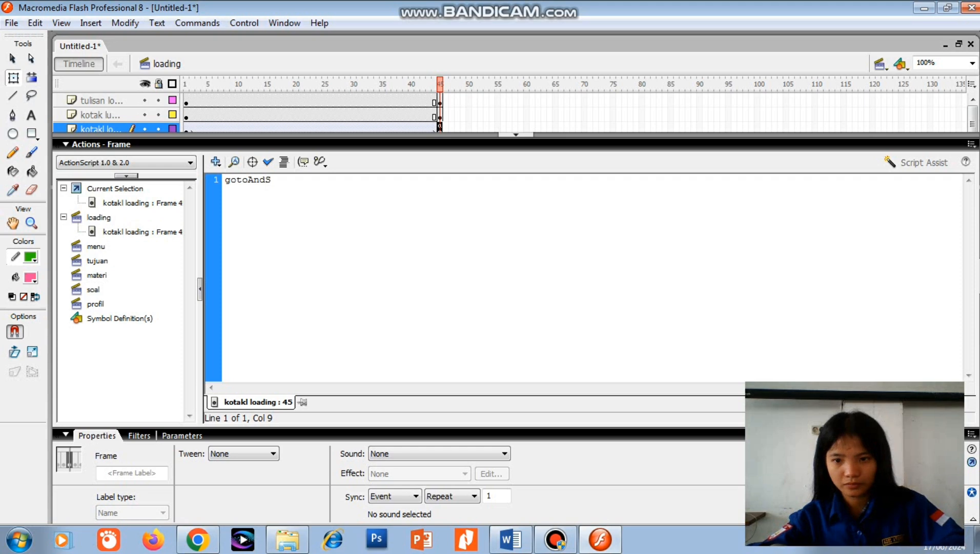
pyautogui.write('t')
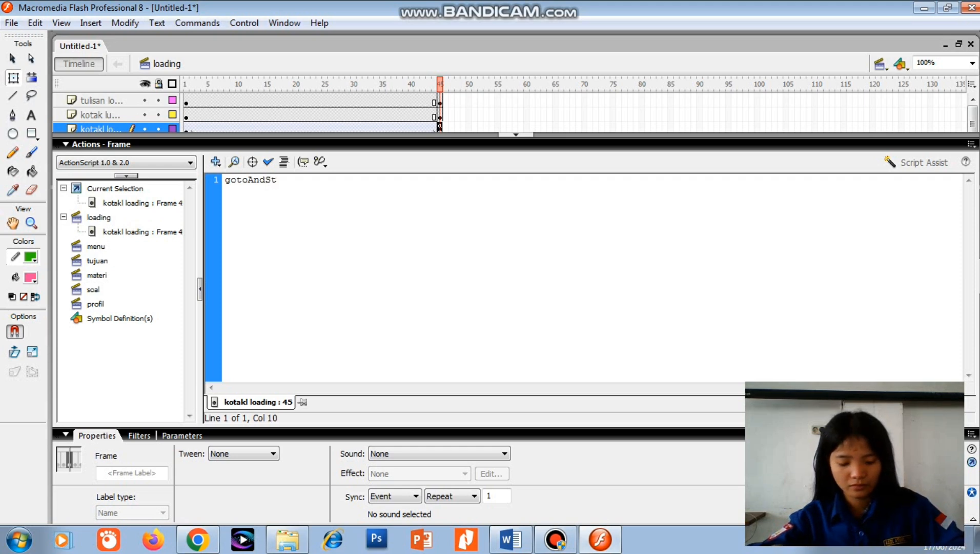
pyautogui.write('op')
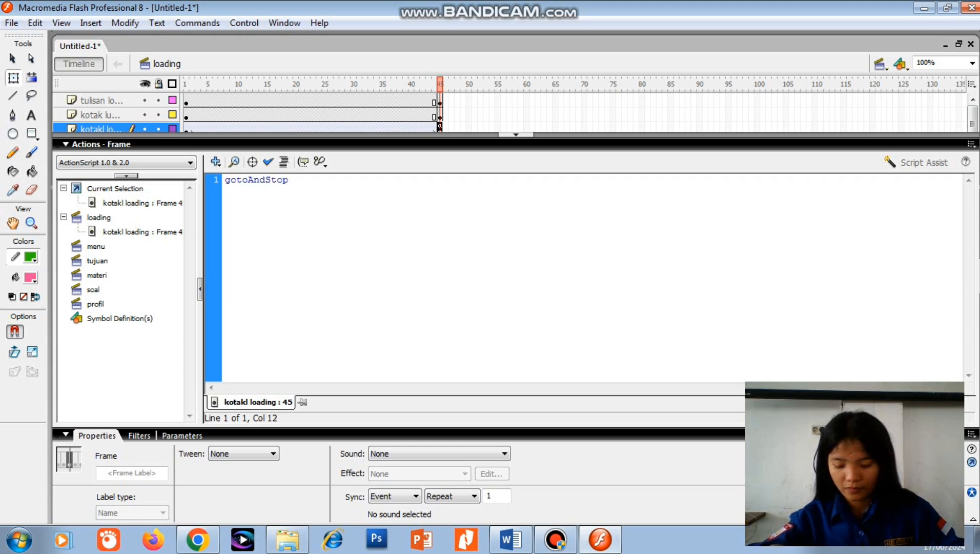
pyautogui.write('(')
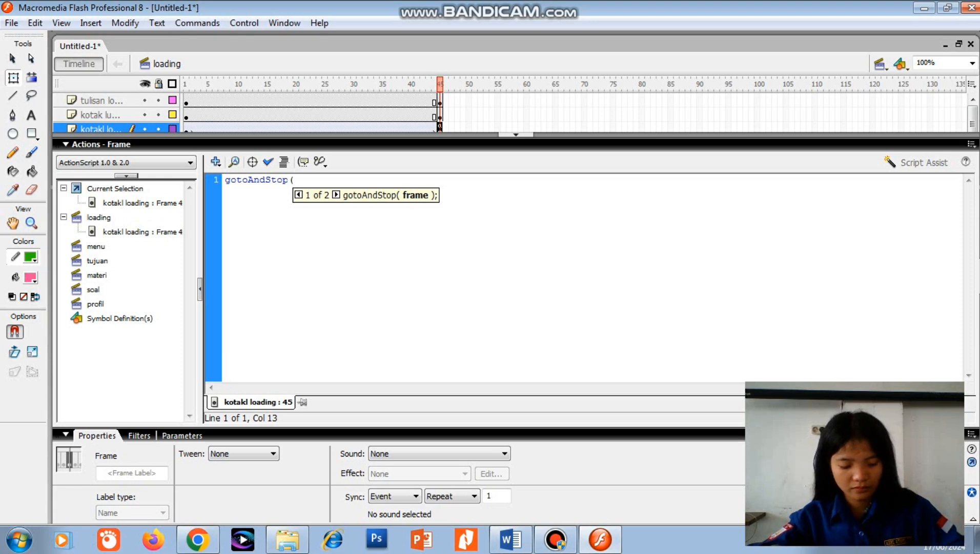
pyautogui.write('"')
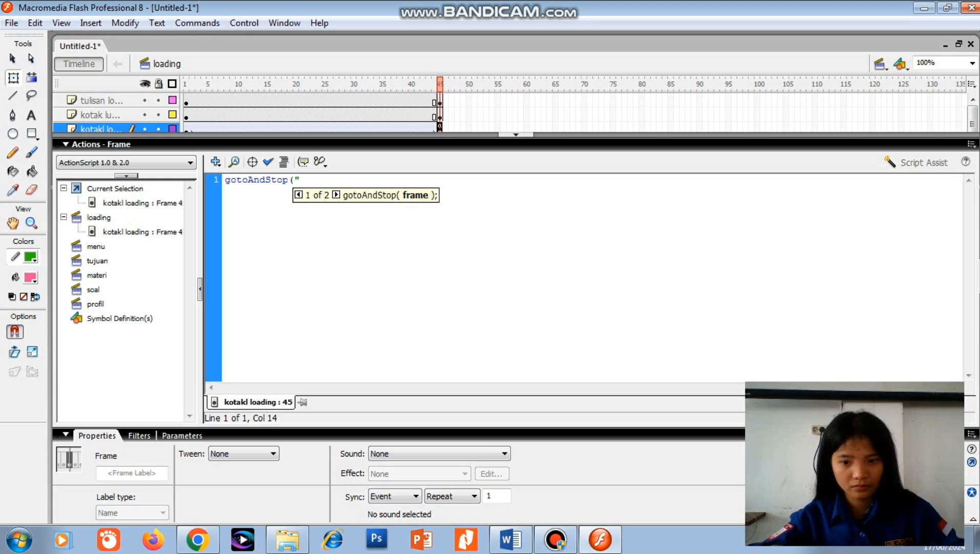
pyautogui.write('menu')
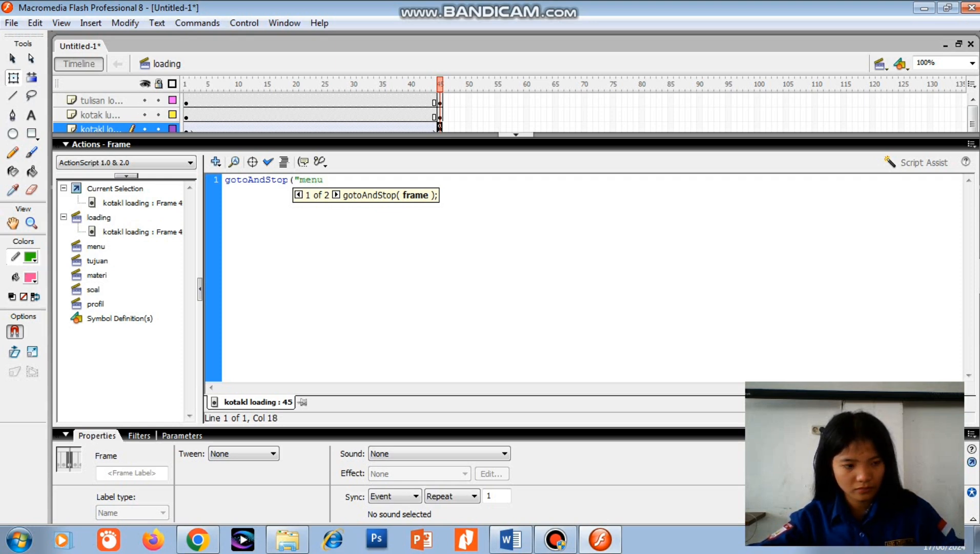
pyautogui.write('"')
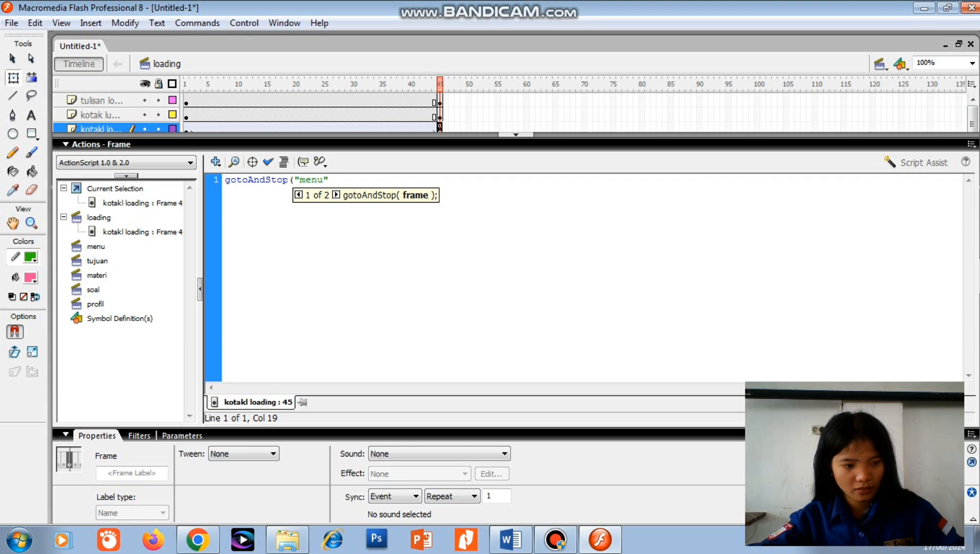
pyautogui.write(',')
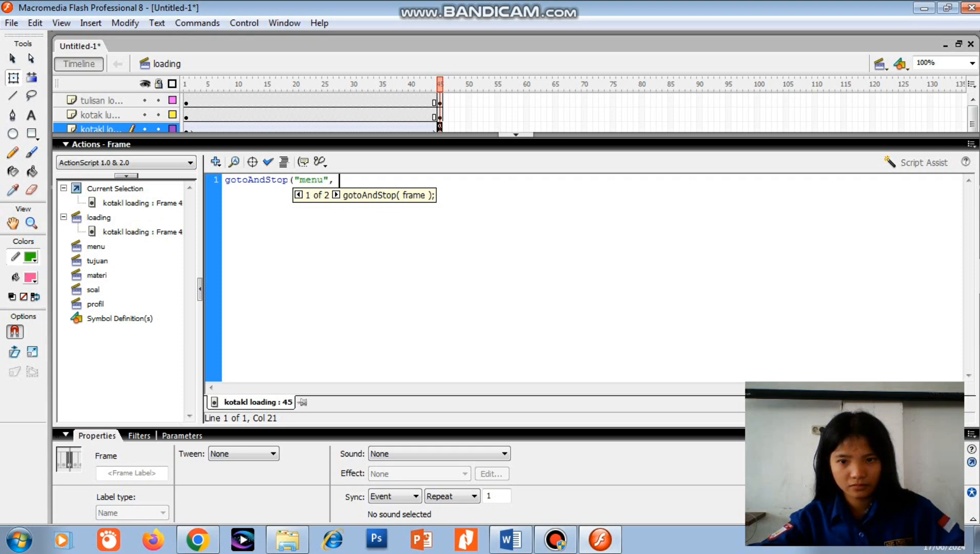
pyautogui.write(' 1')
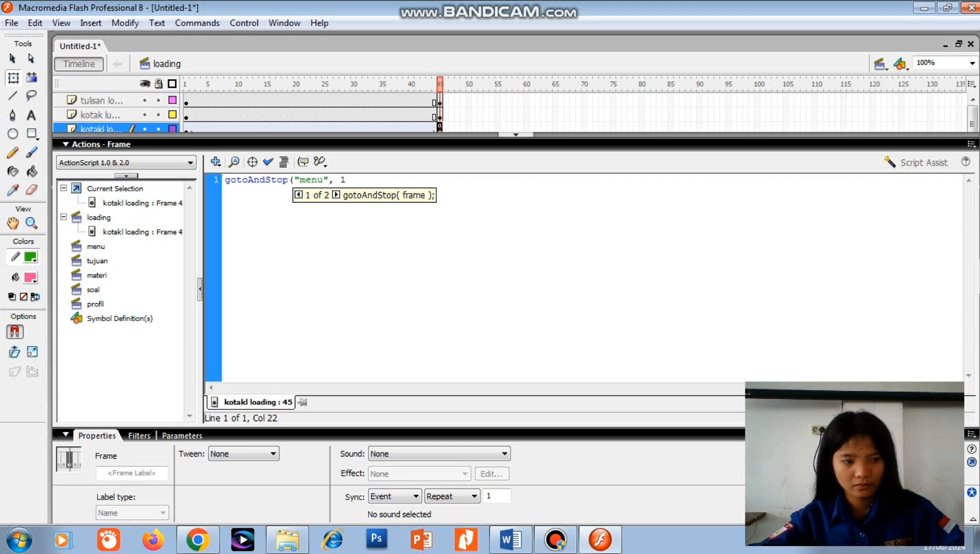
pyautogui.write(')')
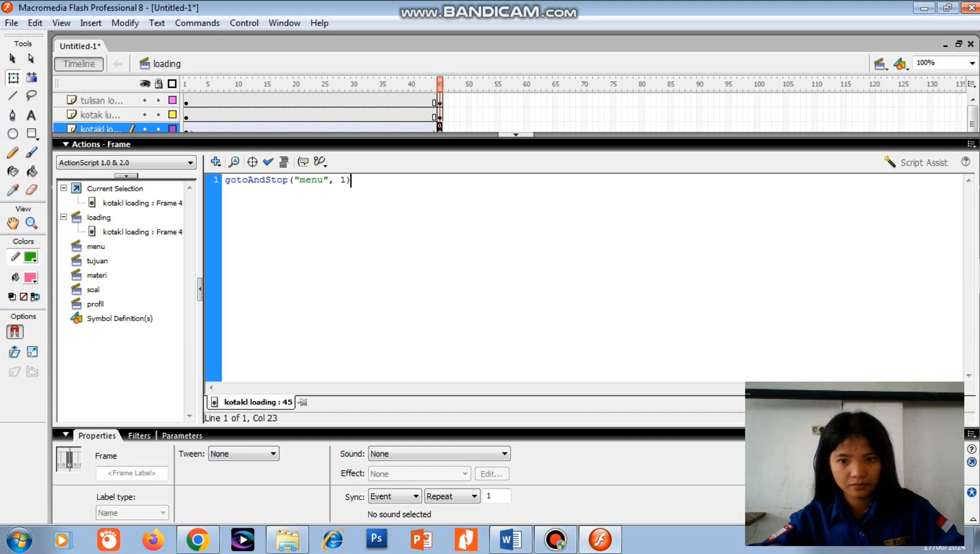
pyautogui.write(';')
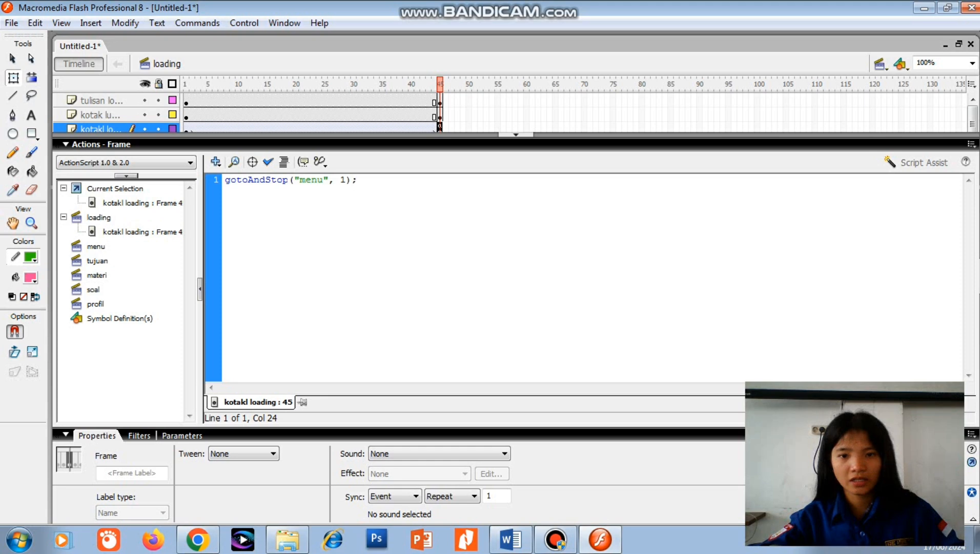
pyautogui.click(515, 134)
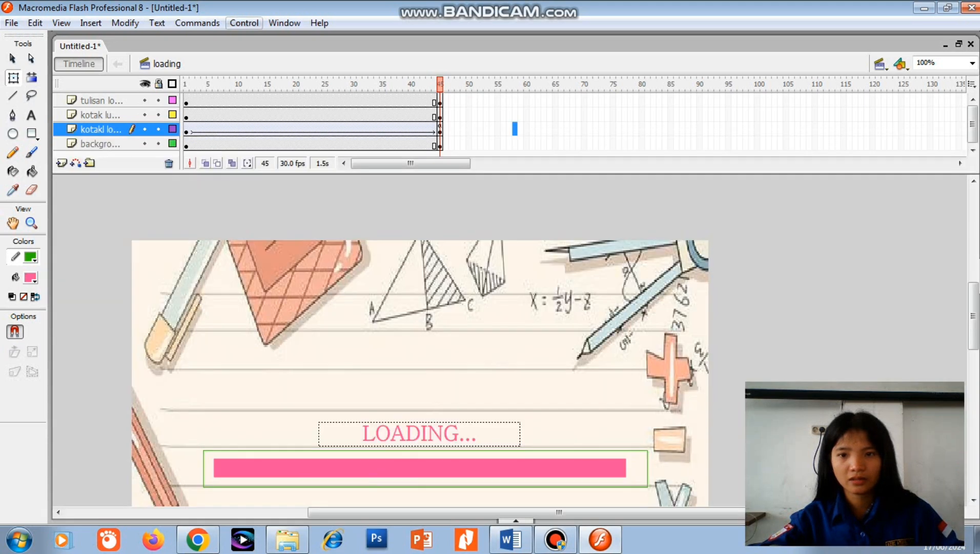
# Step: Test the whole movie, close the preview, and select frame 45 of the "kotakl loading" layer
pyautogui.click(244, 22)
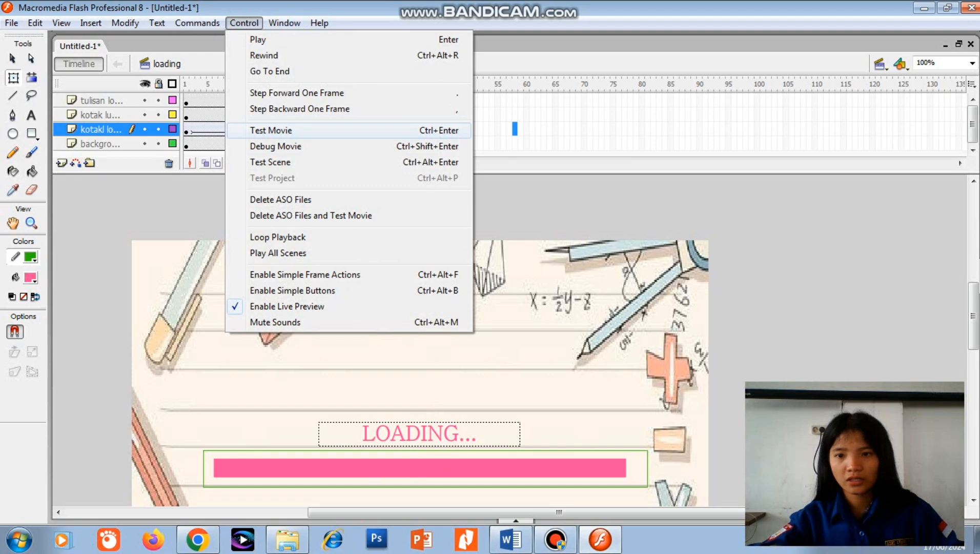
pyautogui.click(271, 130)
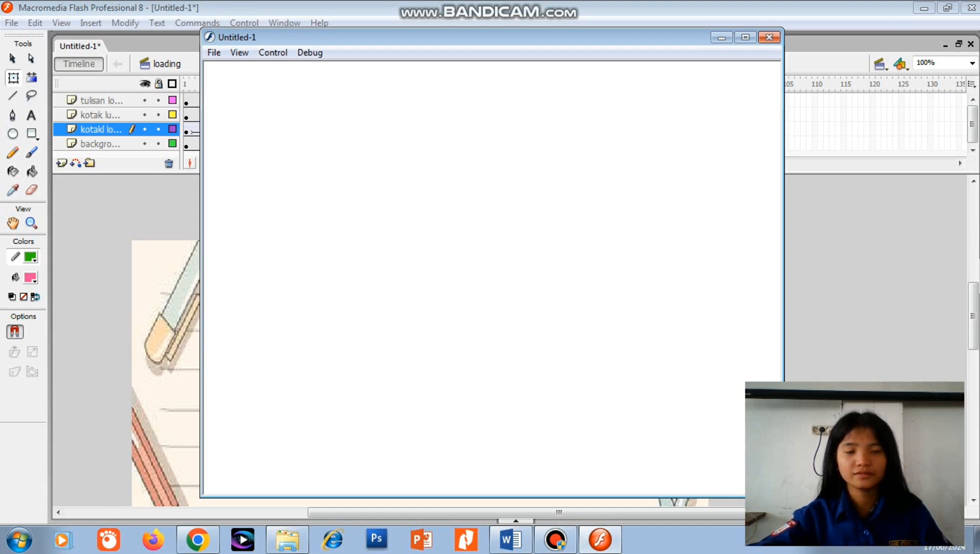
pyautogui.click(769, 37)
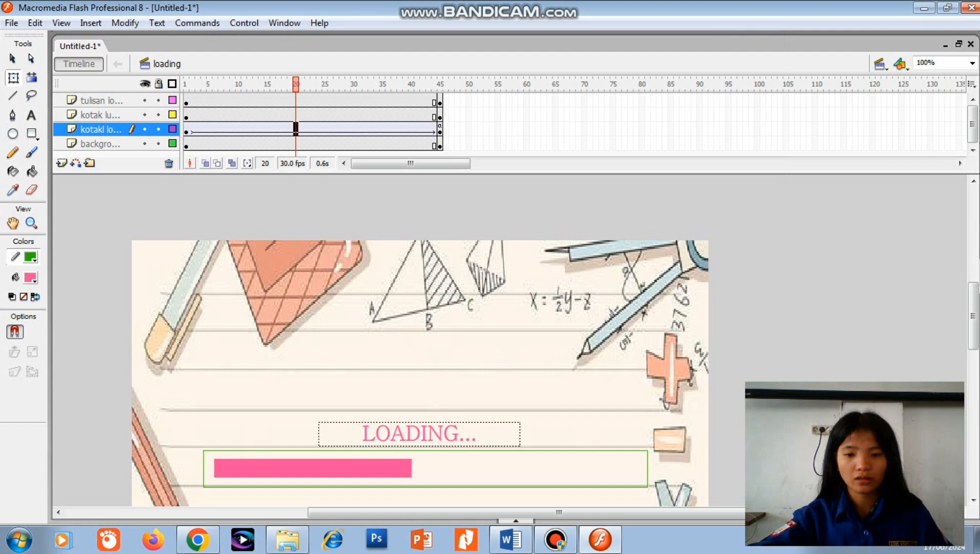
pyautogui.click(440, 129)
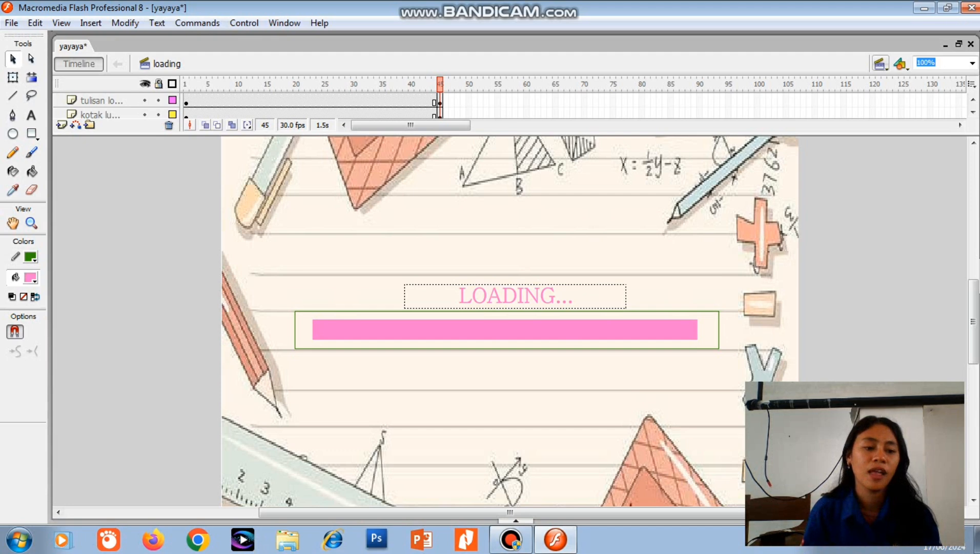
# Step: Switch to the menu scene and import bc.jpg from the Pictures library to the stage
pyautogui.click(880, 63)
pyautogui.click(907, 97)
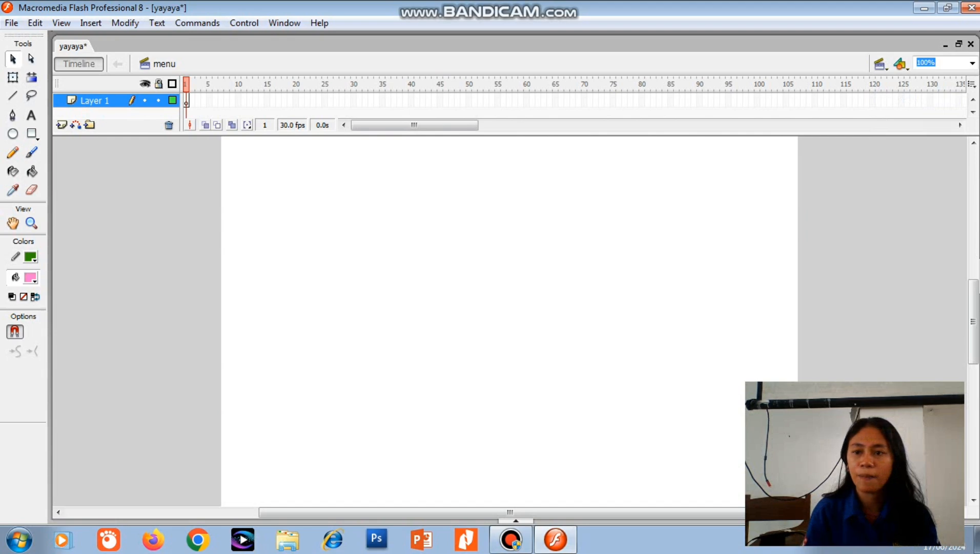
pyautogui.click(12, 22)
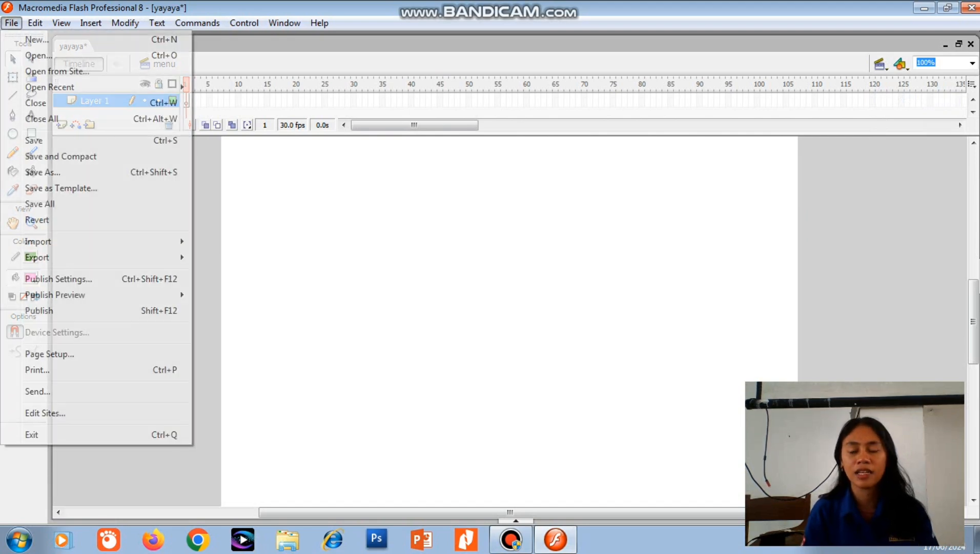
pyautogui.moveTo(39, 241)
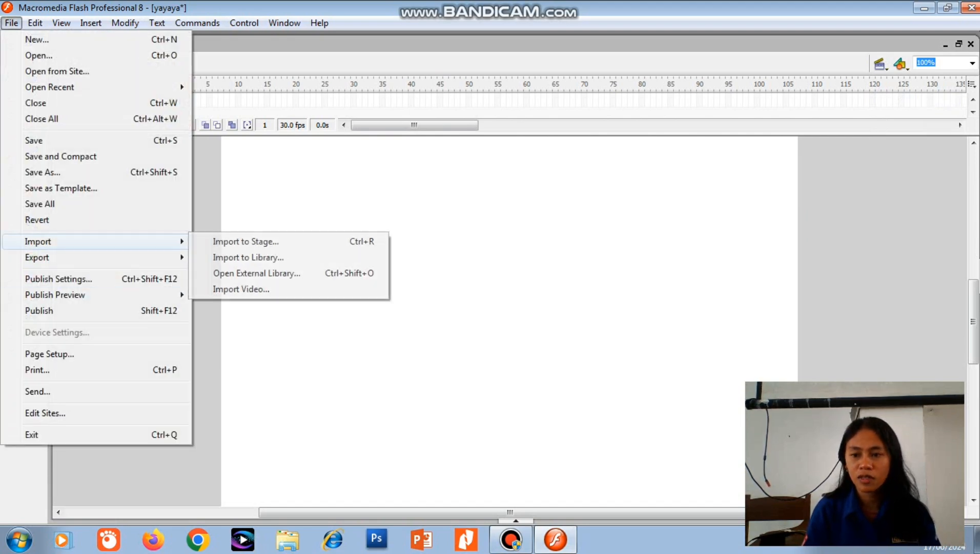
pyautogui.click(246, 241)
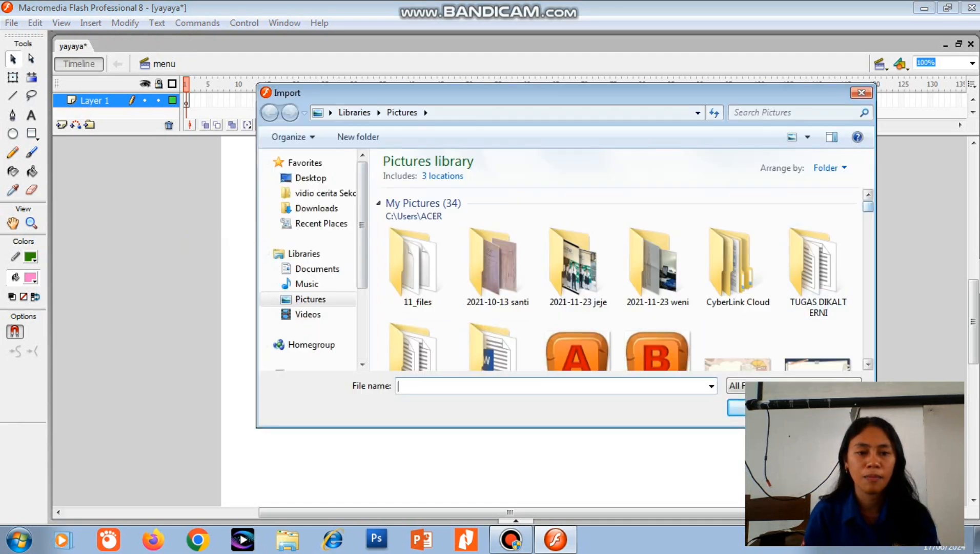
pyautogui.scroll(-2, 738, 256)
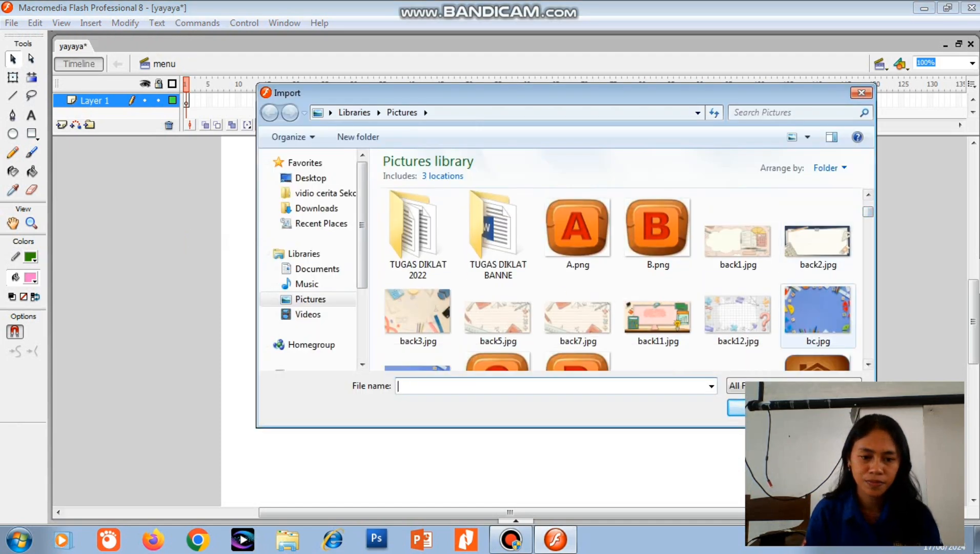
pyautogui.click(817, 312)
pyautogui.press('Return')
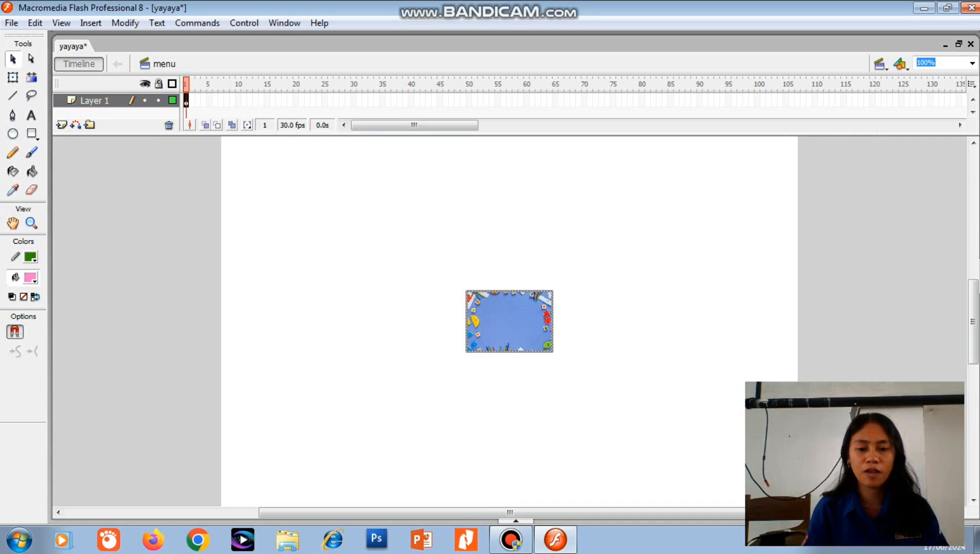
# Step: Resize the imported bc.jpg bitmap to 800 px wide and 600 px high
pyautogui.click(516, 520)
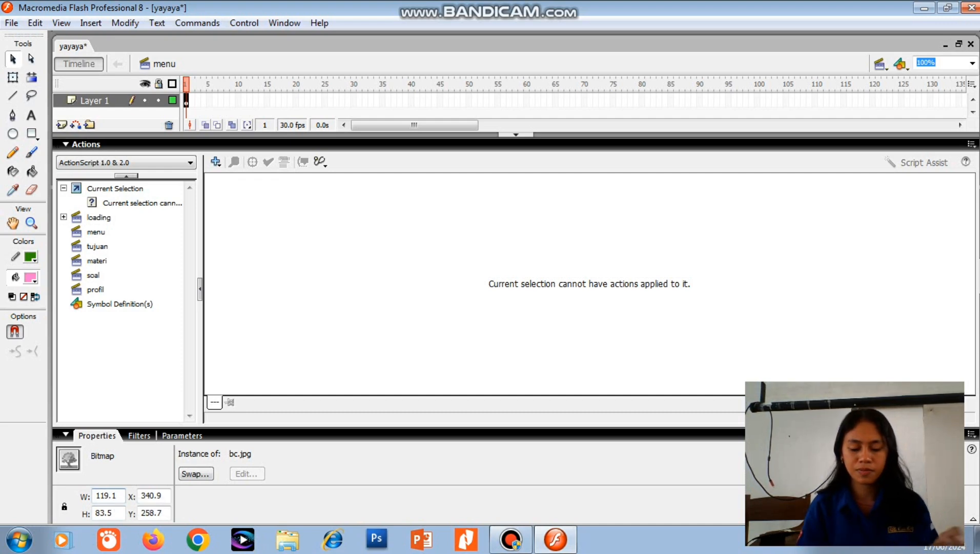
pyautogui.press('BackSpace')
pyautogui.press('BackSpace')
pyautogui.press('BackSpace')
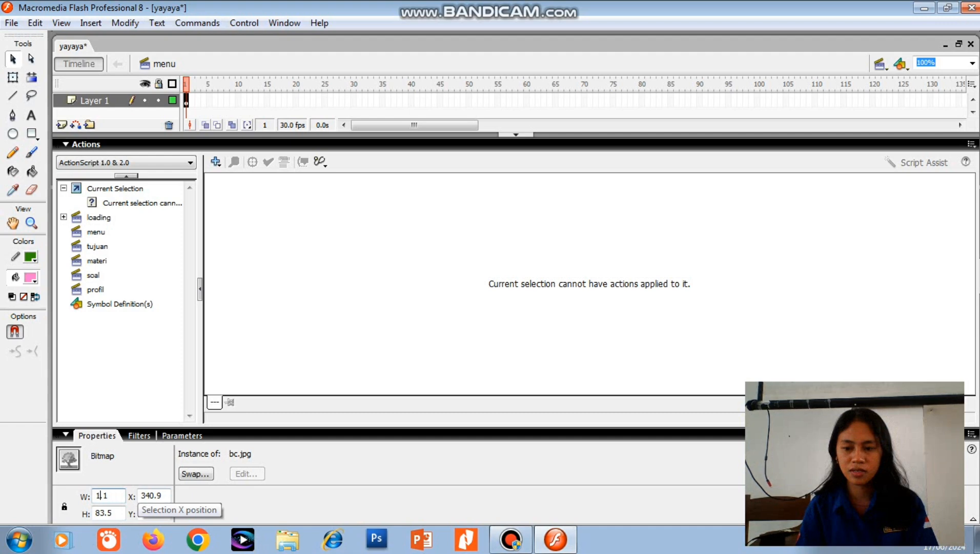
pyautogui.write('800.')
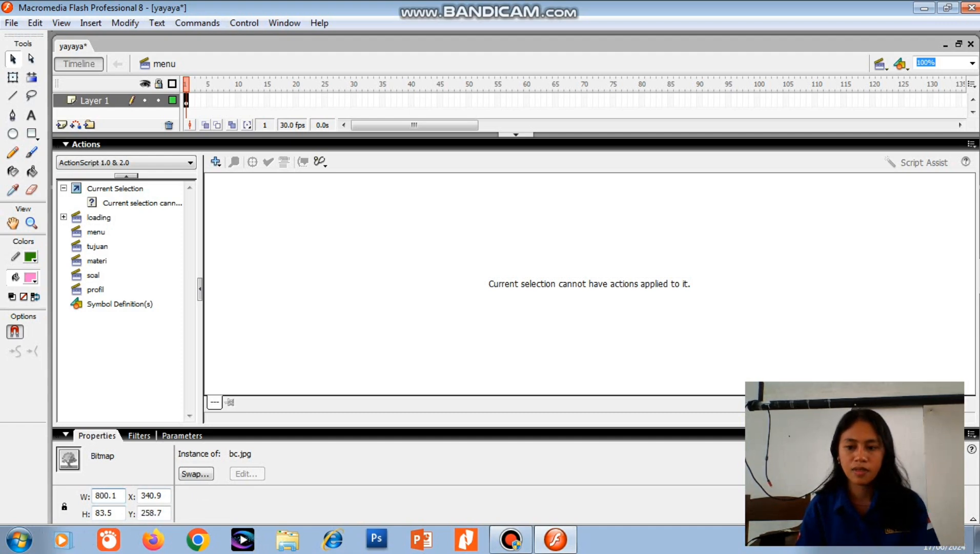
pyautogui.press('Tab')
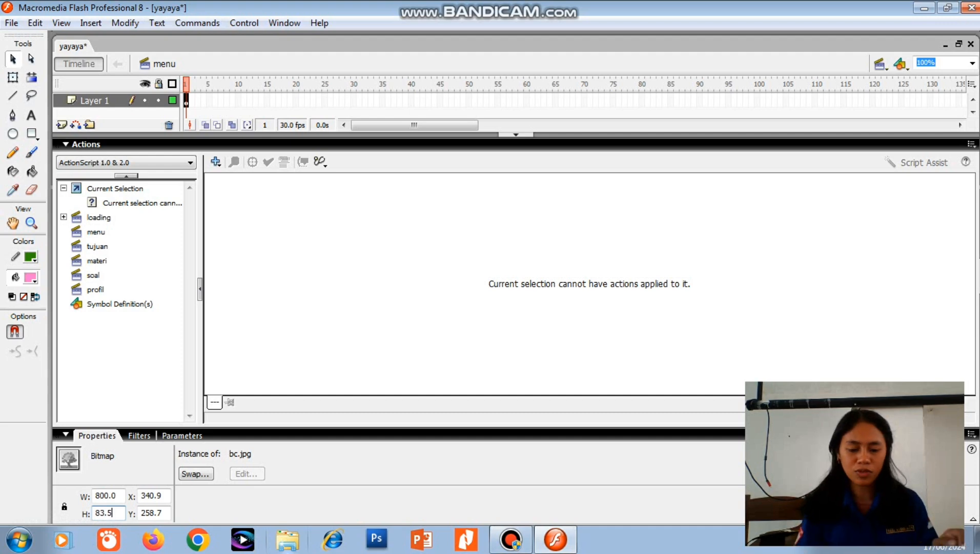
pyautogui.press('BackSpace')
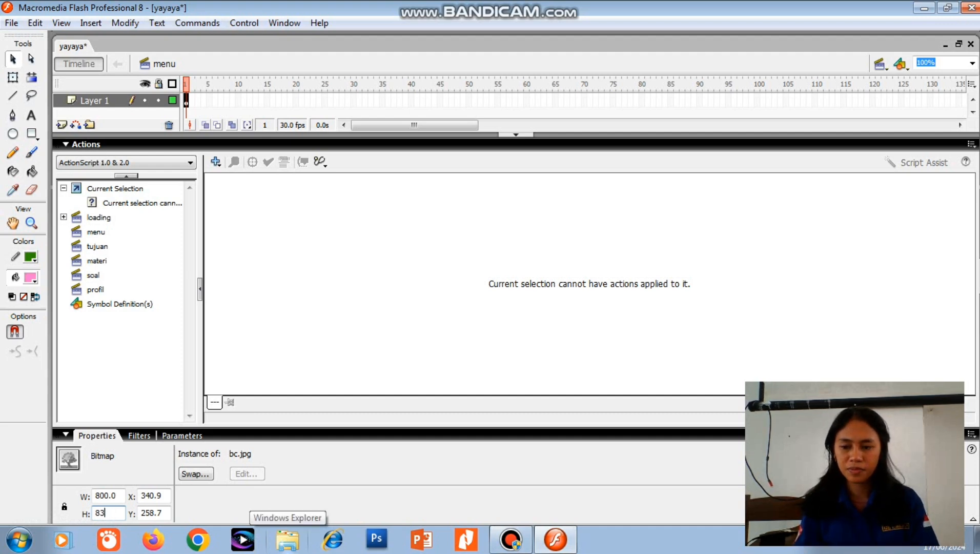
pyautogui.press('BackSpace')
pyautogui.press('BackSpace')
pyautogui.write('600')
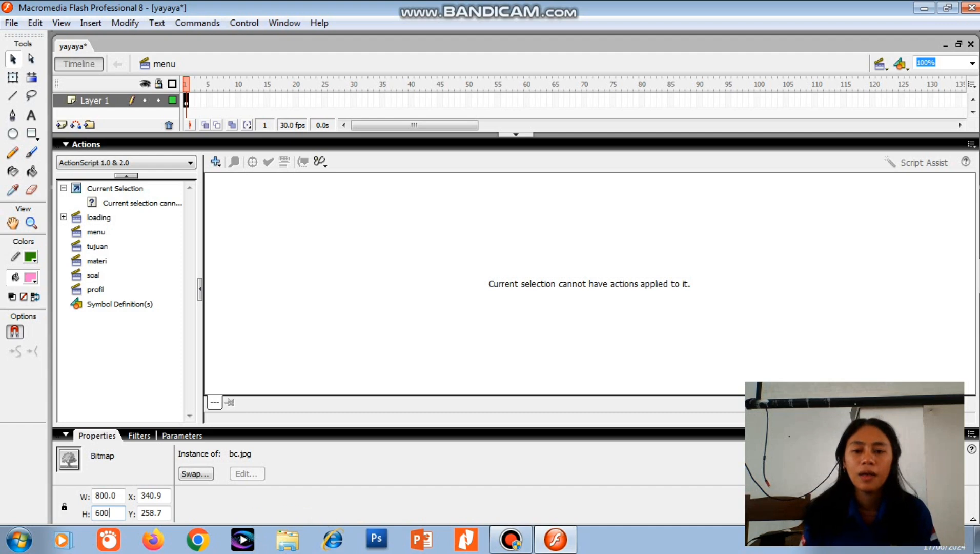
pyautogui.press('F4')
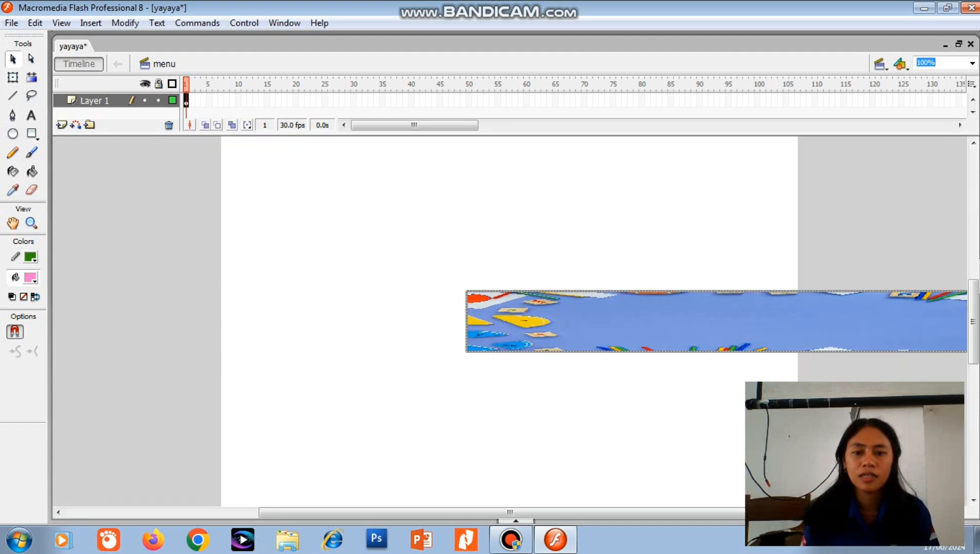
# Step: Move the enlarged bc.jpg bitmap so that it exactly covers the stage
pyautogui.moveTo(615, 321); pyautogui.dragTo(371, 161)
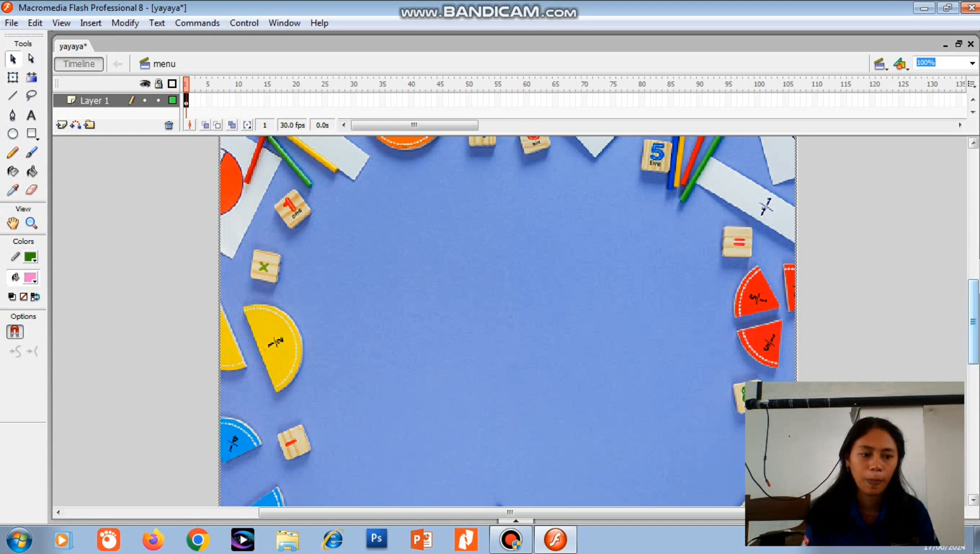
pyautogui.scroll(2, 507, 320)
pyautogui.moveTo(525, 337); pyautogui.dragTo(510, 327)
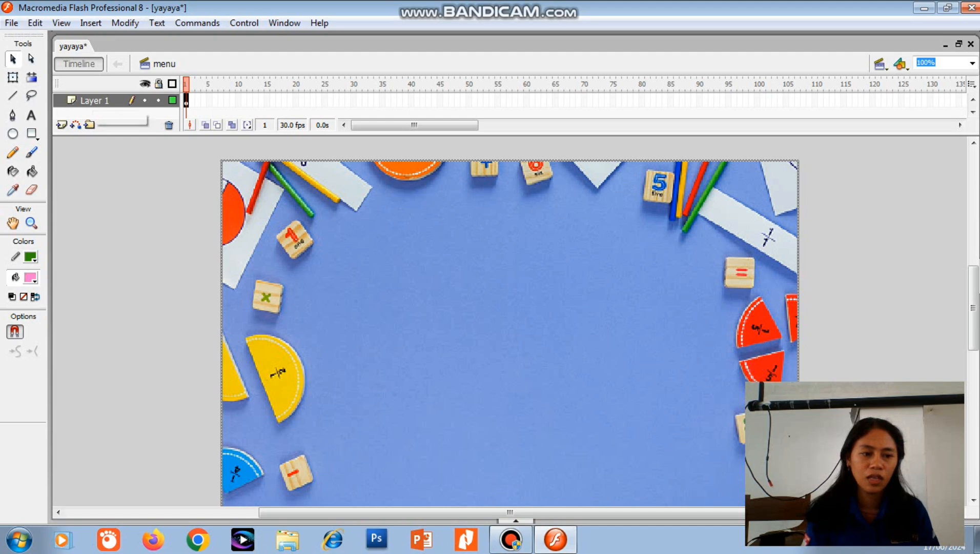
# Step: Rename the layer holding the background bitmap as "backgrund"
pyautogui.doubleClick(97, 101)
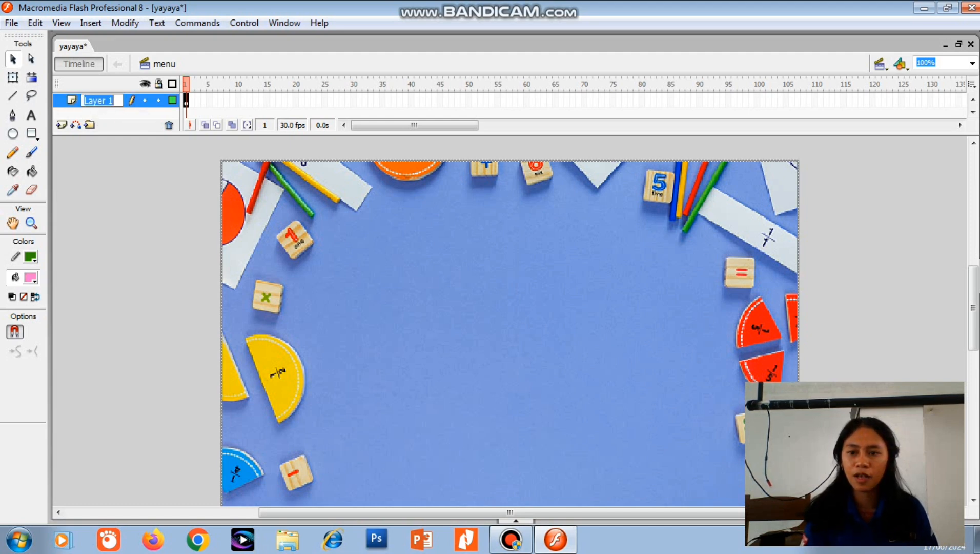
pyautogui.press('BackSpace')
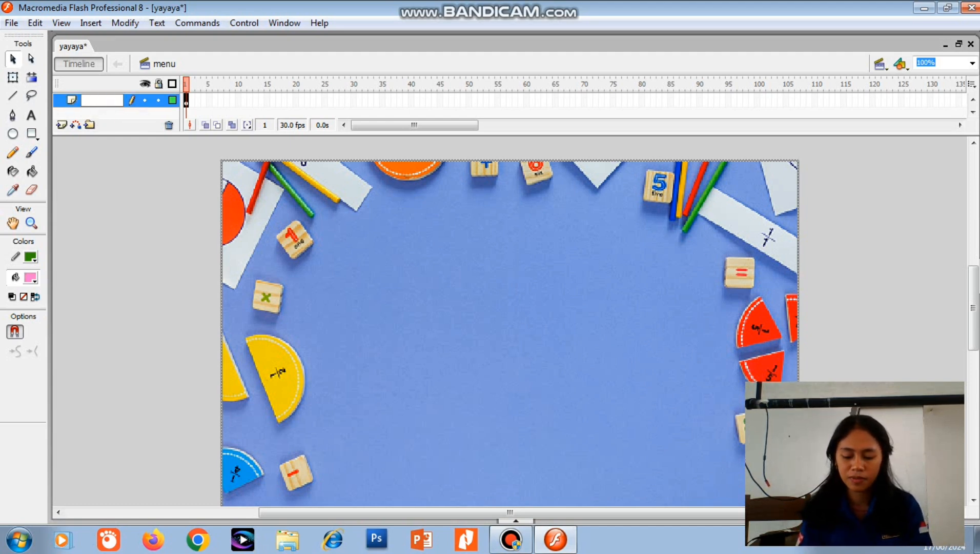
pyautogui.write('bacgr')
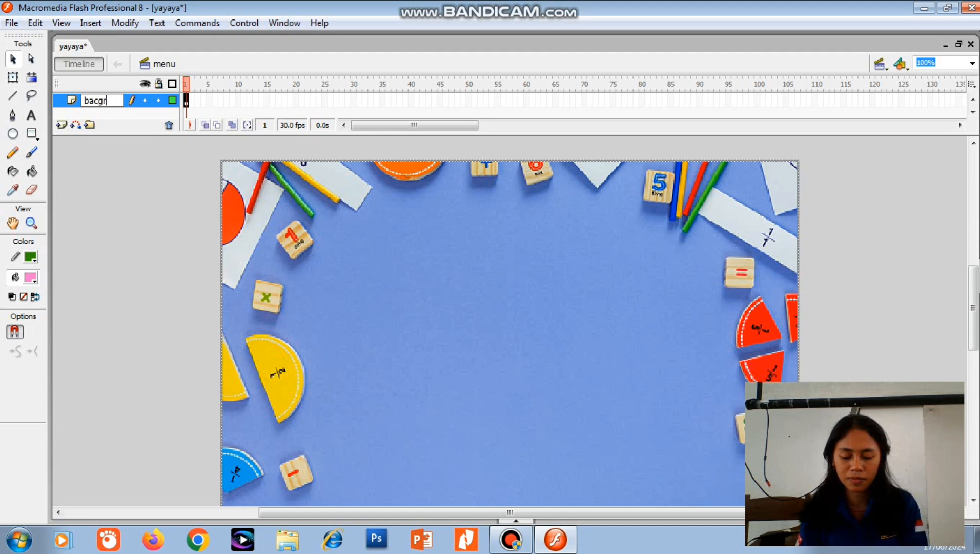
pyautogui.write('ound')
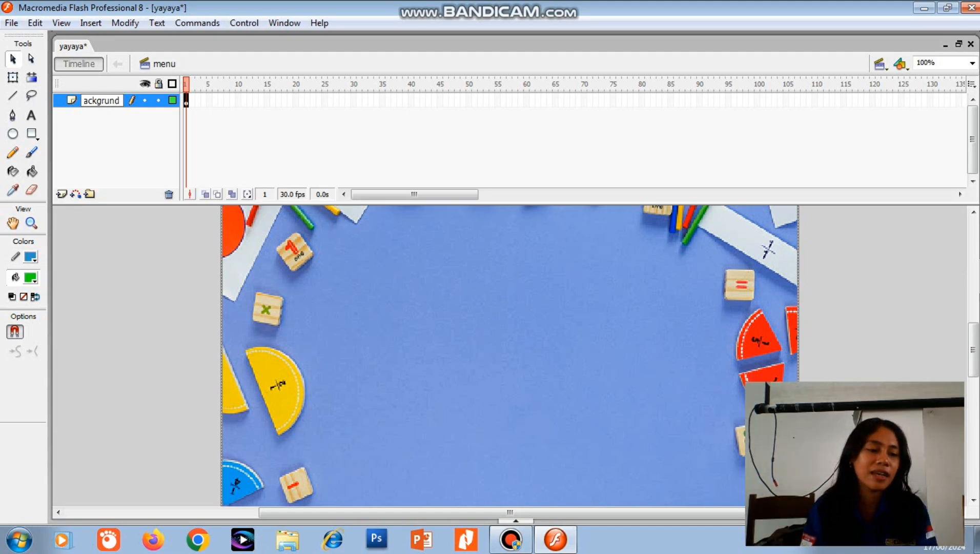
pyautogui.press('Return')
# Step: Add a layer above "backgrund" and name it "tulisan pecahan"
pyautogui.click(62, 194)
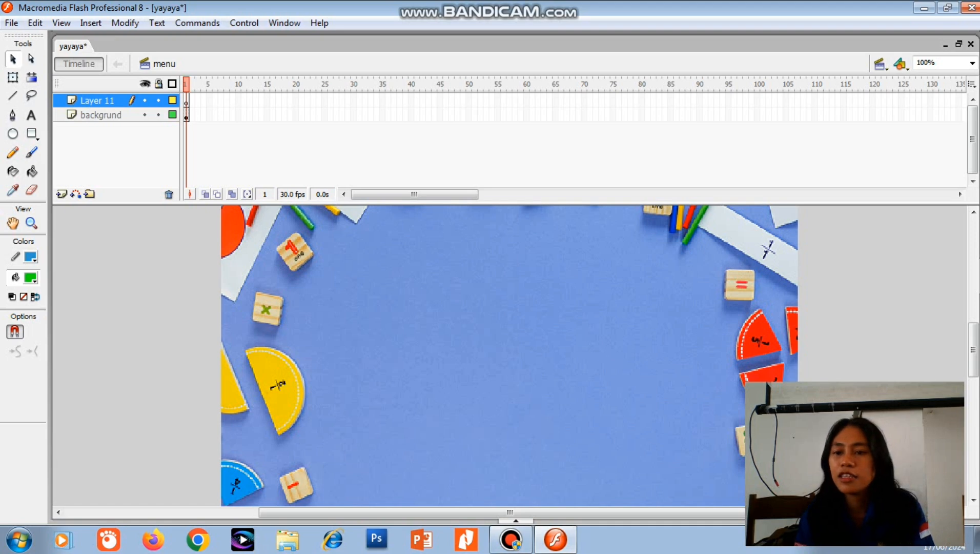
pyautogui.doubleClick(97, 100)
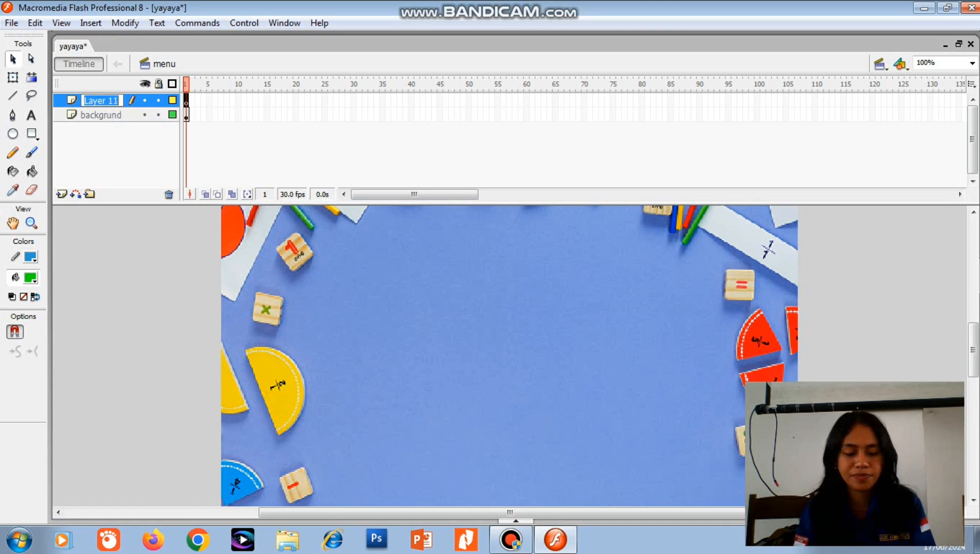
pyautogui.press('BackSpace')
pyautogui.write('t')
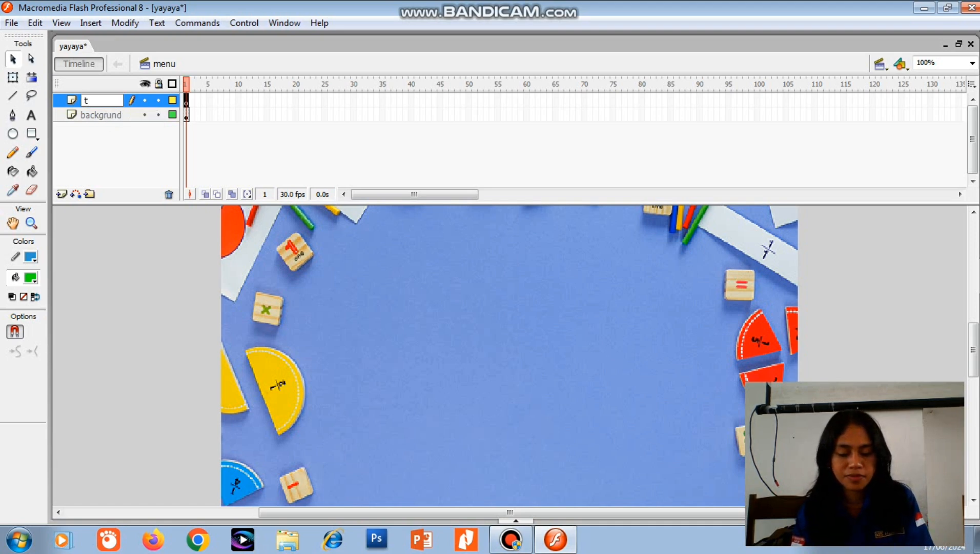
pyautogui.write('ulis')
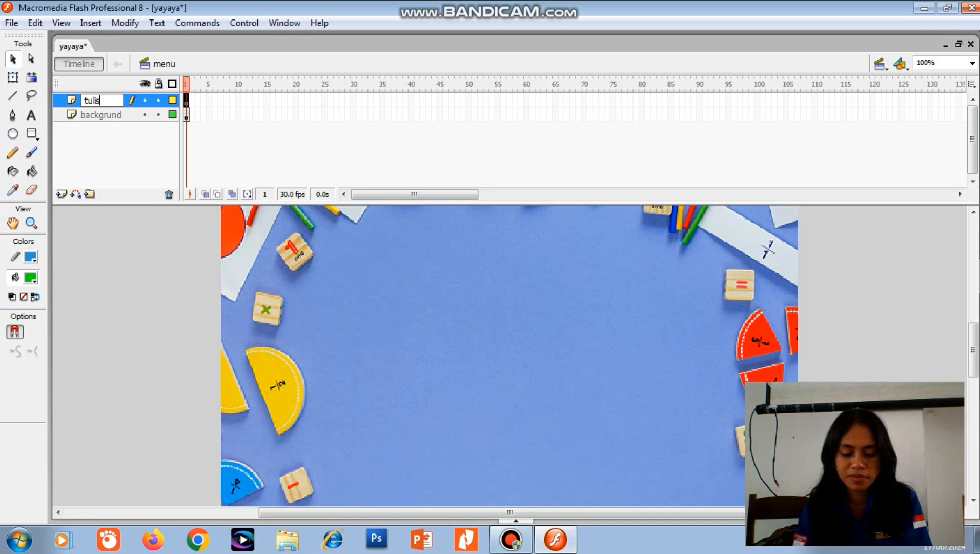
pyautogui.write('an pe')
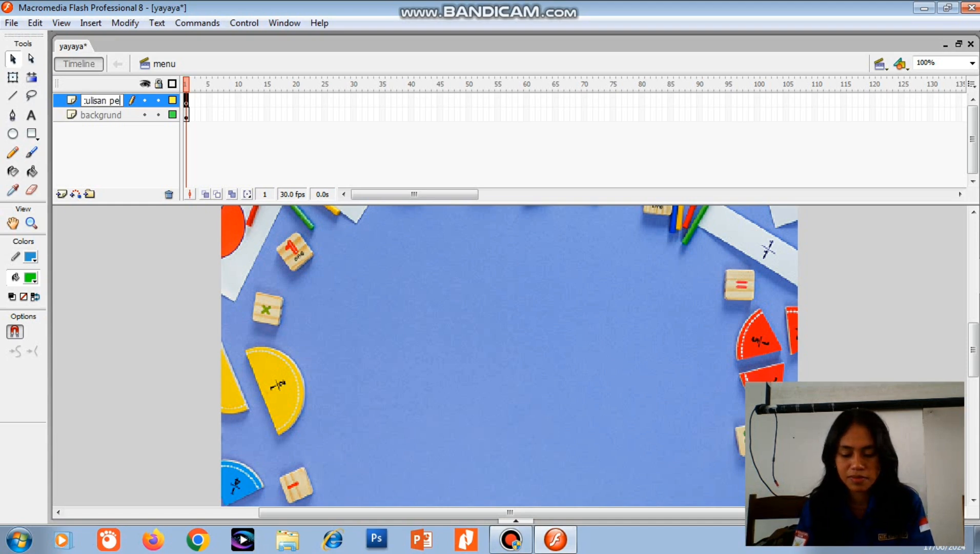
pyautogui.write('cahan')
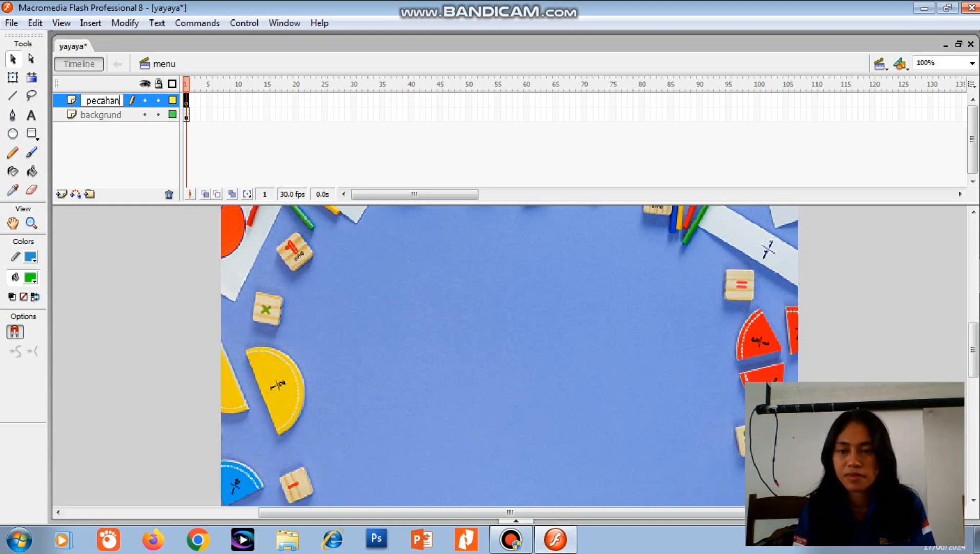
pyautogui.press('Return')
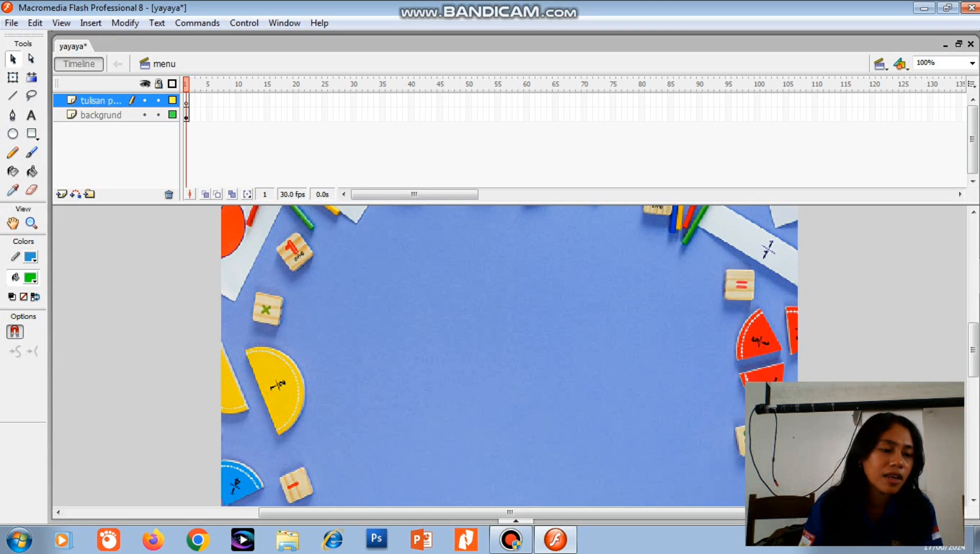
# Step: Add a layer above "tulisan pecahan" and name it "tujuan"
pyautogui.doubleClick(97, 100)
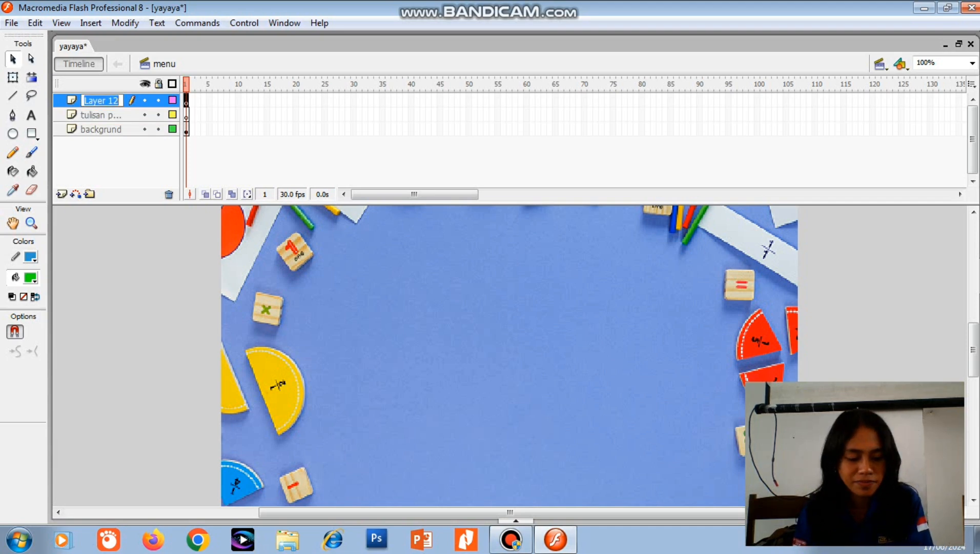
pyautogui.write('tuju')
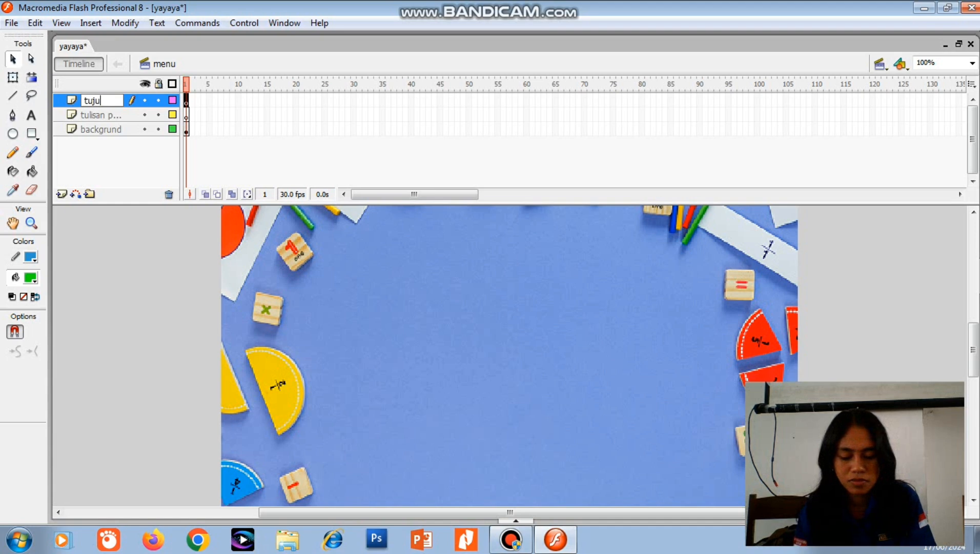
pyautogui.write('an')
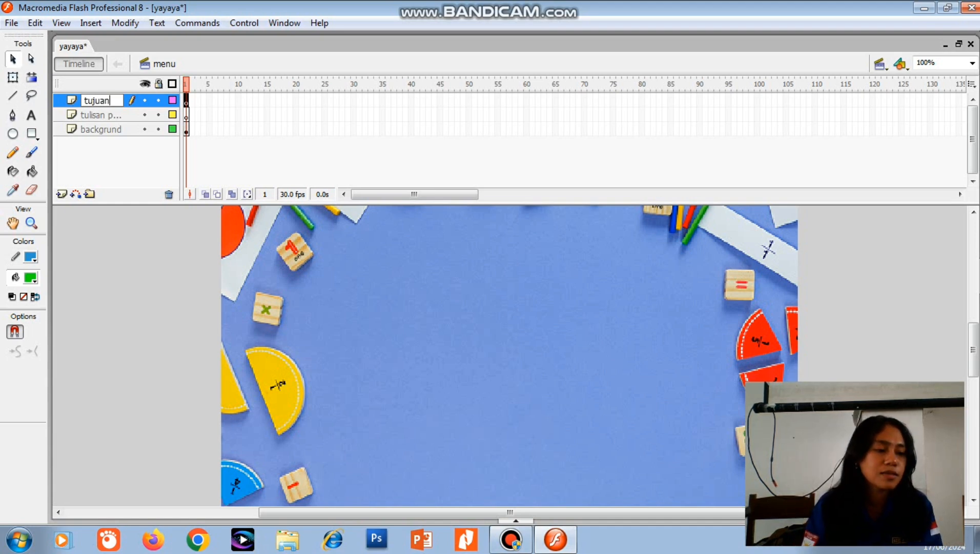
pyautogui.press('Return')
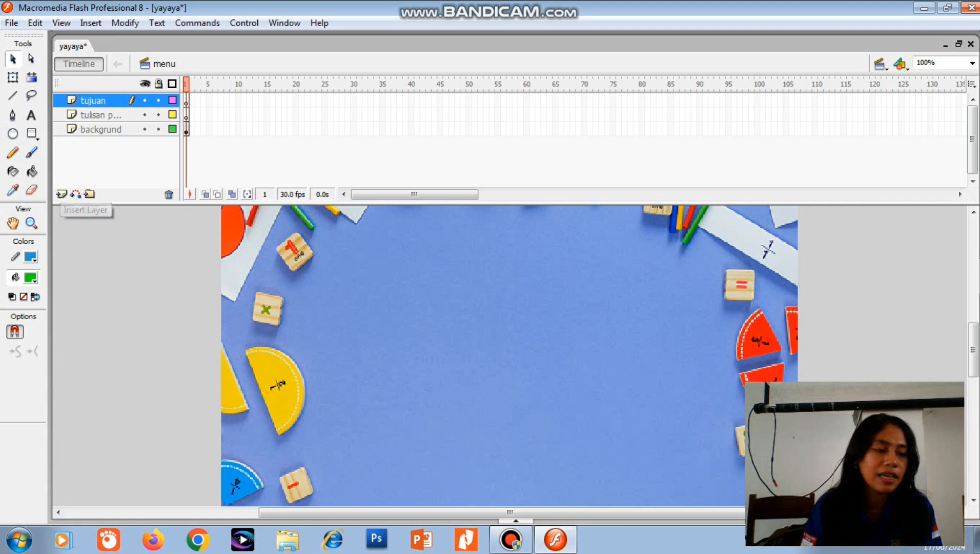
# Step: Add two layers above "tujuan" and name the lower one "materi"
pyautogui.click(62, 194)
pyautogui.click(61, 194)
pyautogui.doubleClick(99, 115)
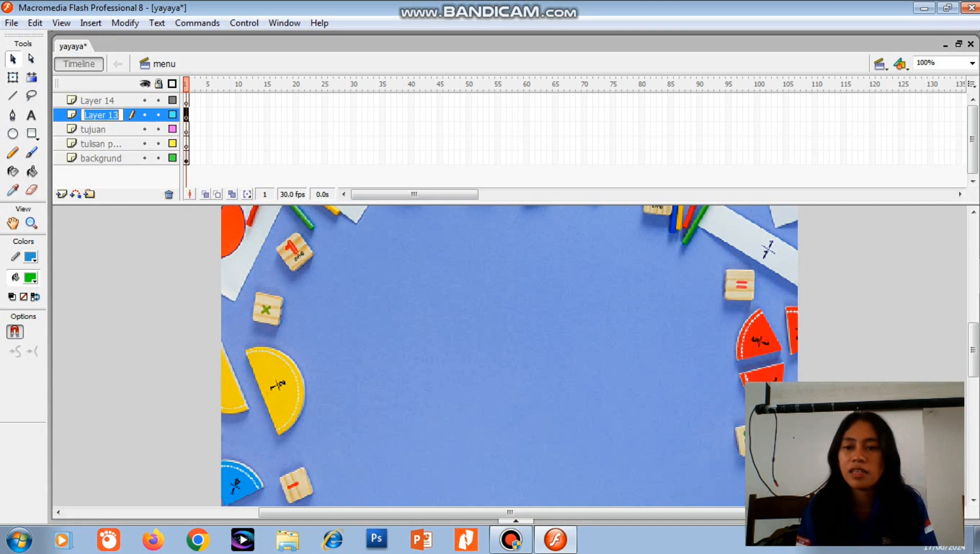
pyautogui.write('mater')
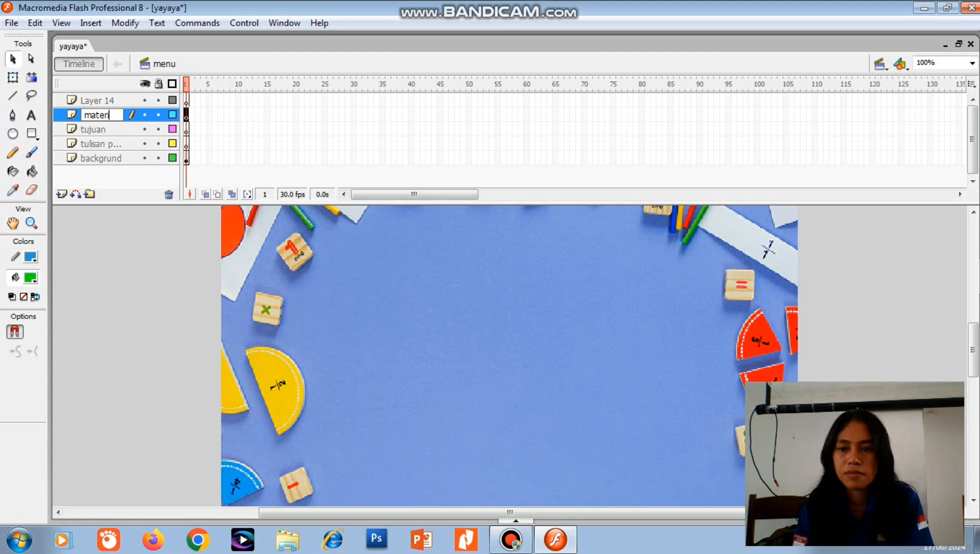
pyautogui.write('i')
# Step: Rename the empty layer above "materi" as "soal"
pyautogui.doubleClick(100, 100)
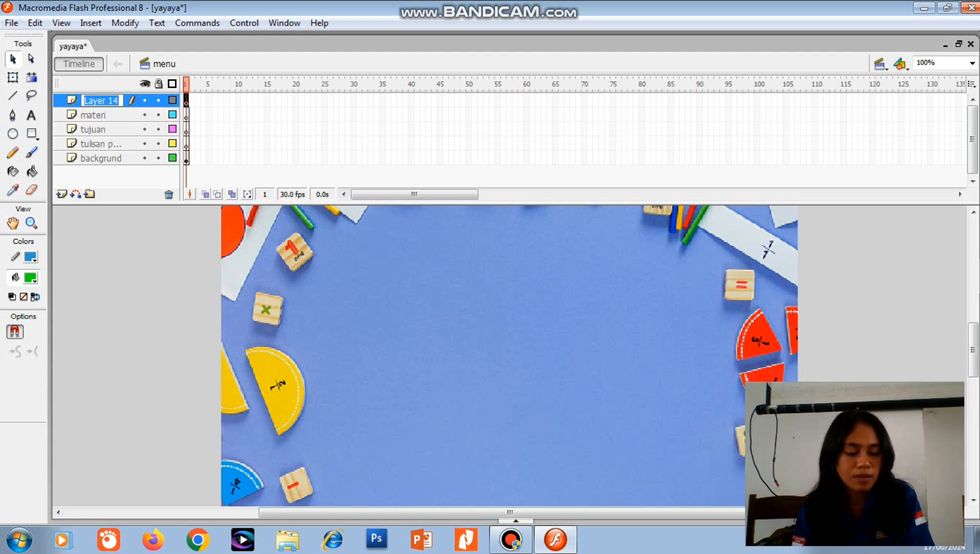
pyautogui.press('BackSpace')
pyautogui.write('soal')
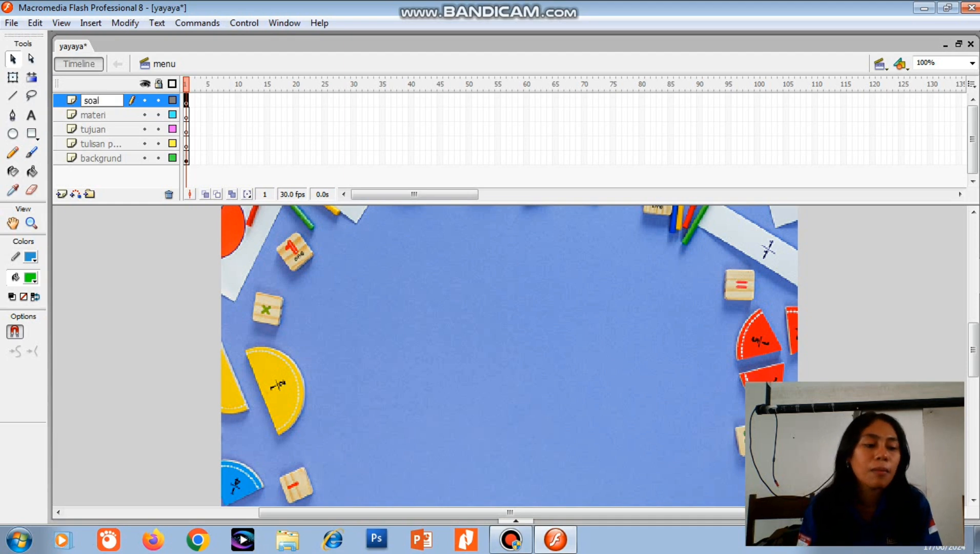
pyautogui.press('Return')
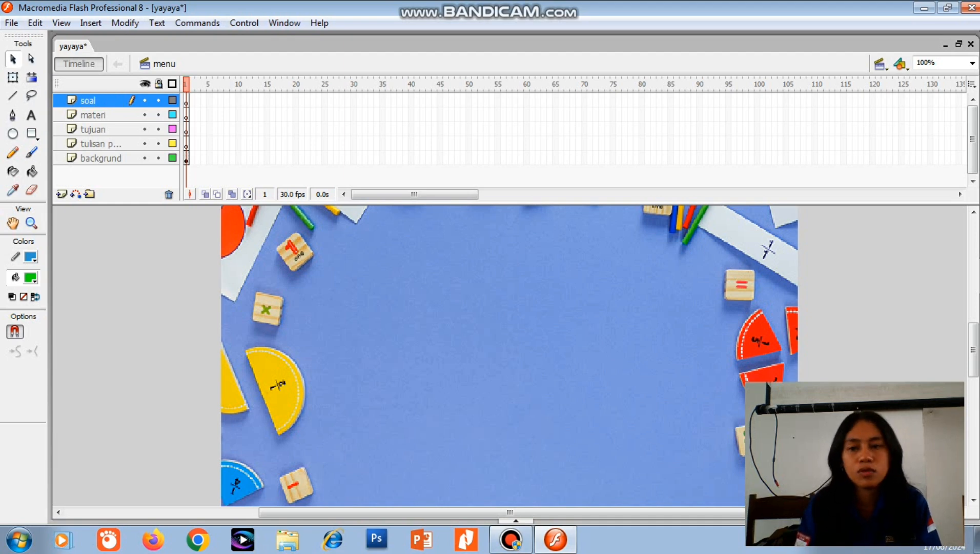
# Step: Add a layer above "soal" and name it "profil"
pyautogui.click(61, 194)
pyautogui.doubleClick(96, 101)
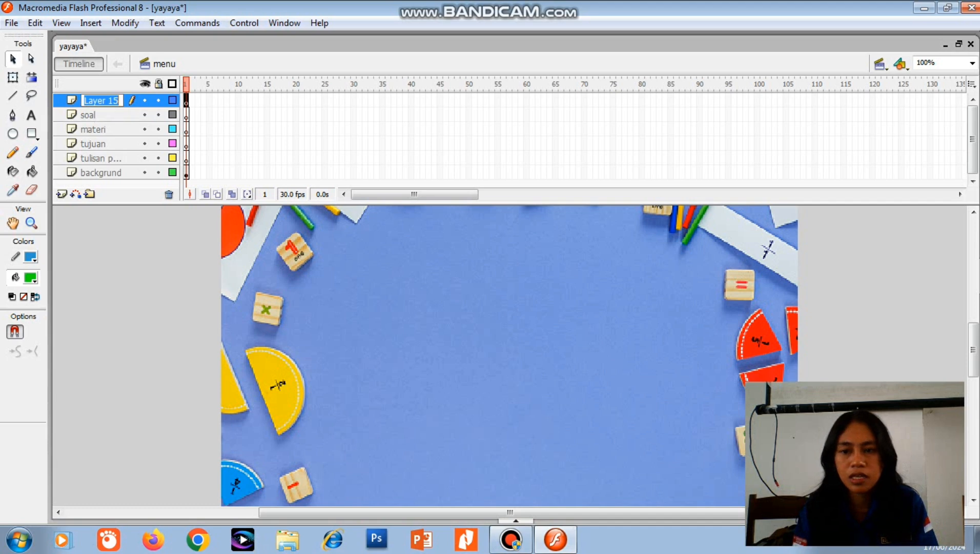
pyautogui.write('pro')
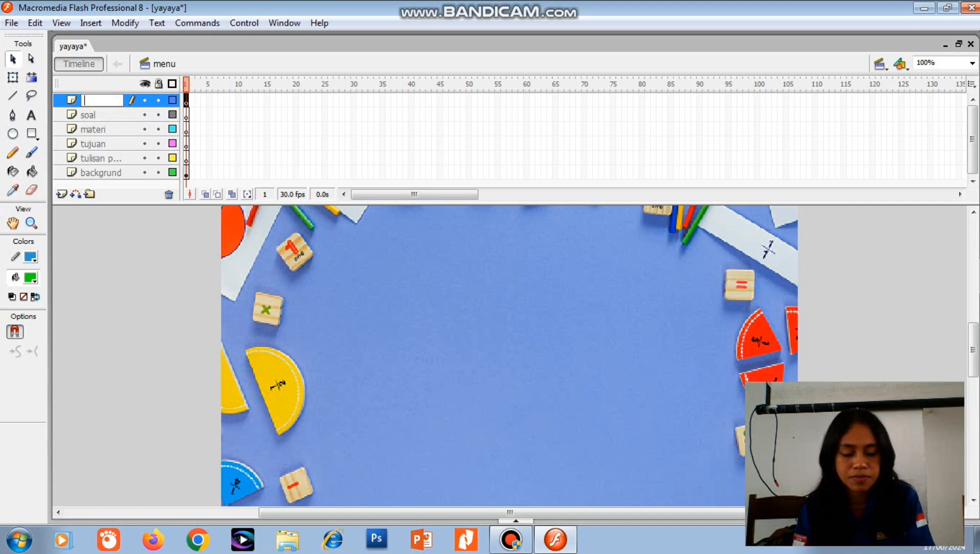
pyautogui.write('fil')
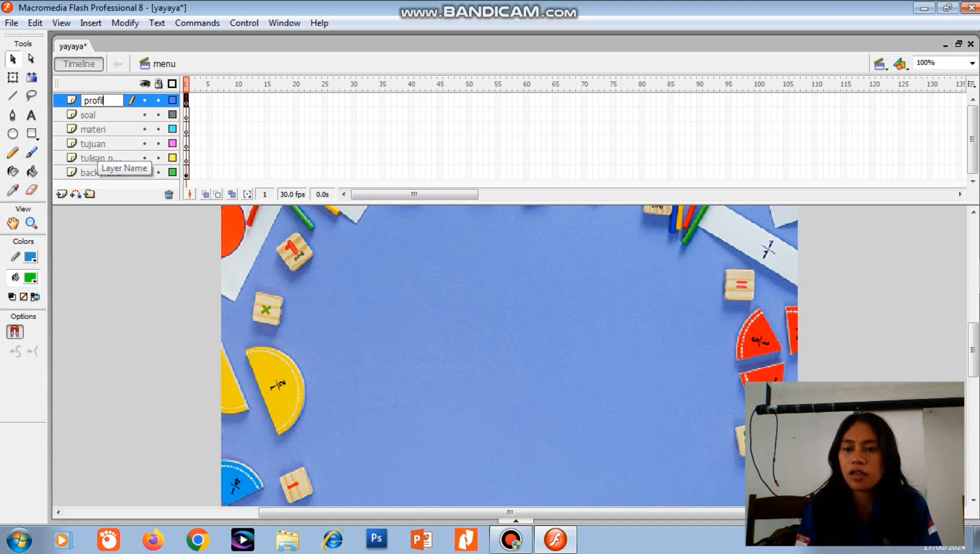
pyautogui.press('Return')
# Step: Import "tujuan pembelajaran.png" from the Pictures library to the stage on the "tujuan" layer
pyautogui.click(96, 144)
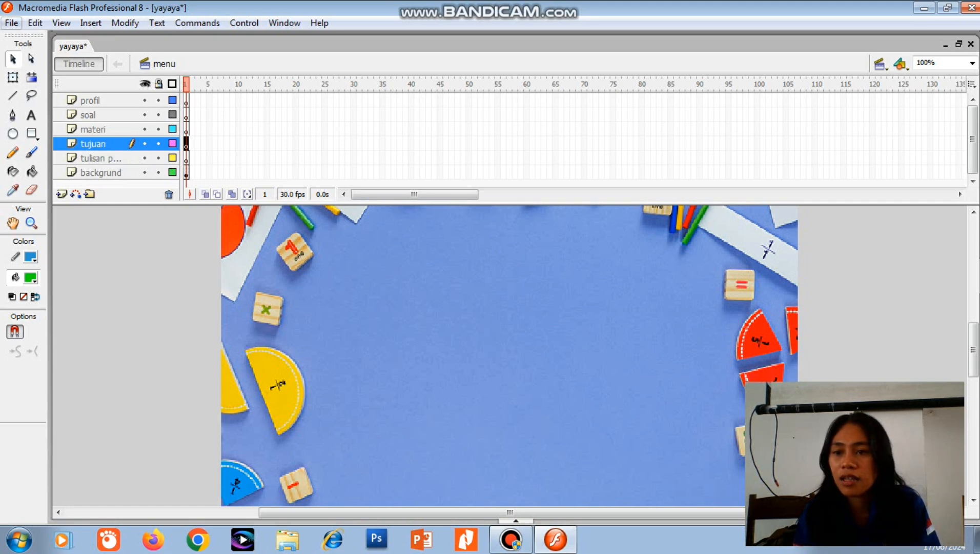
pyautogui.click(11, 23)
pyautogui.moveTo(102, 241)
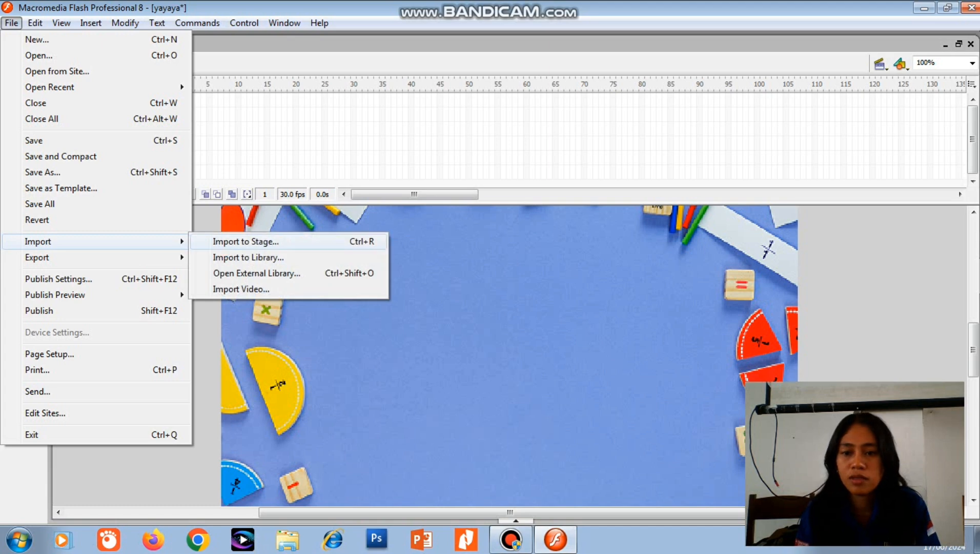
pyautogui.click(246, 241)
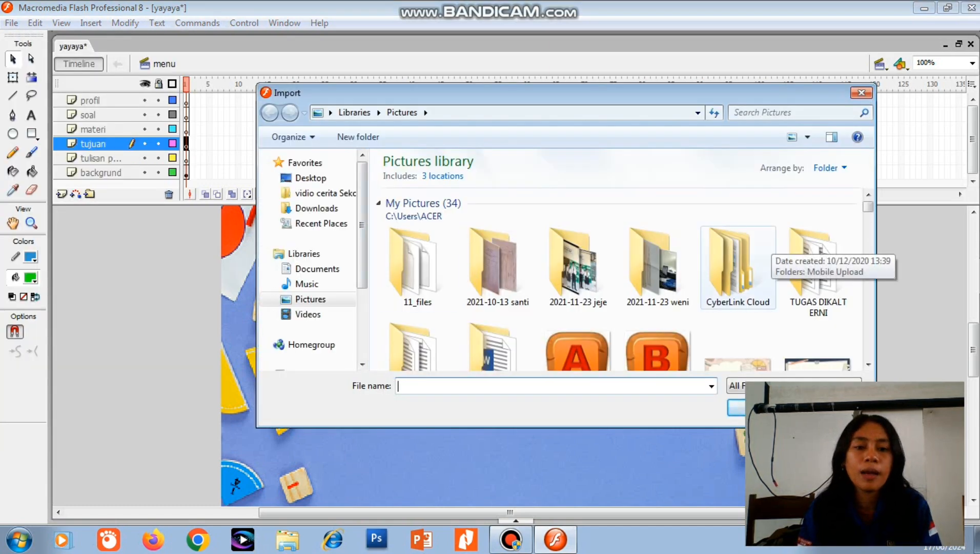
pyautogui.scroll(-10, 717, 203)
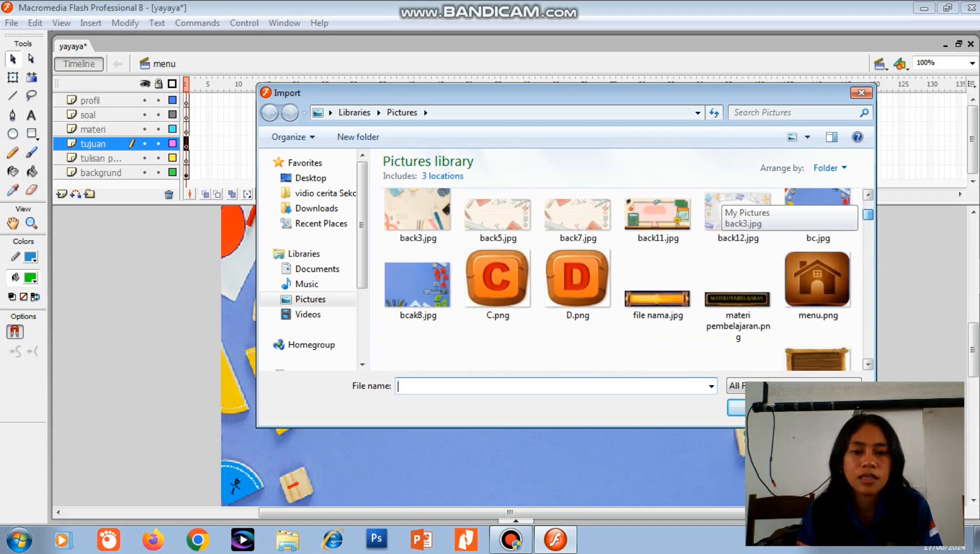
pyautogui.scroll(-3, 717, 203)
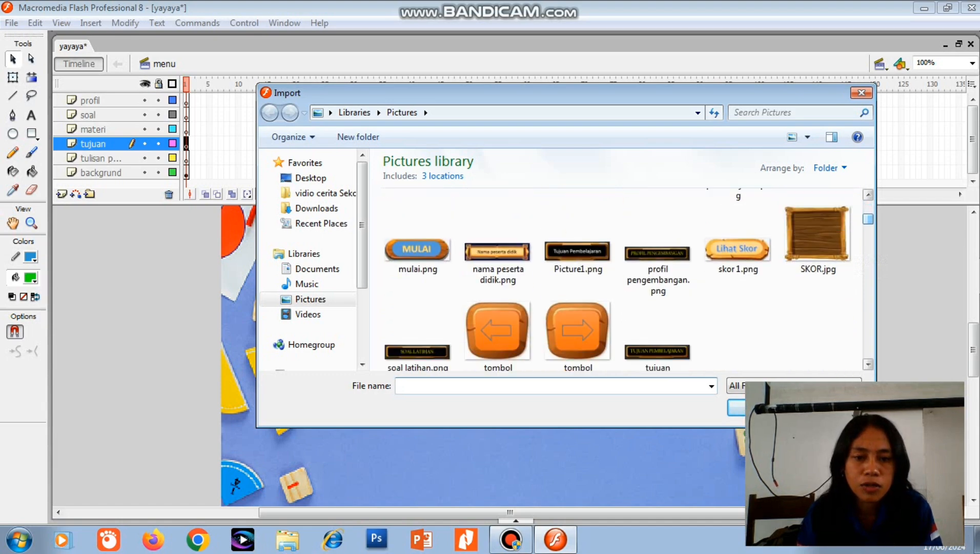
pyautogui.doubleClick(658, 334)
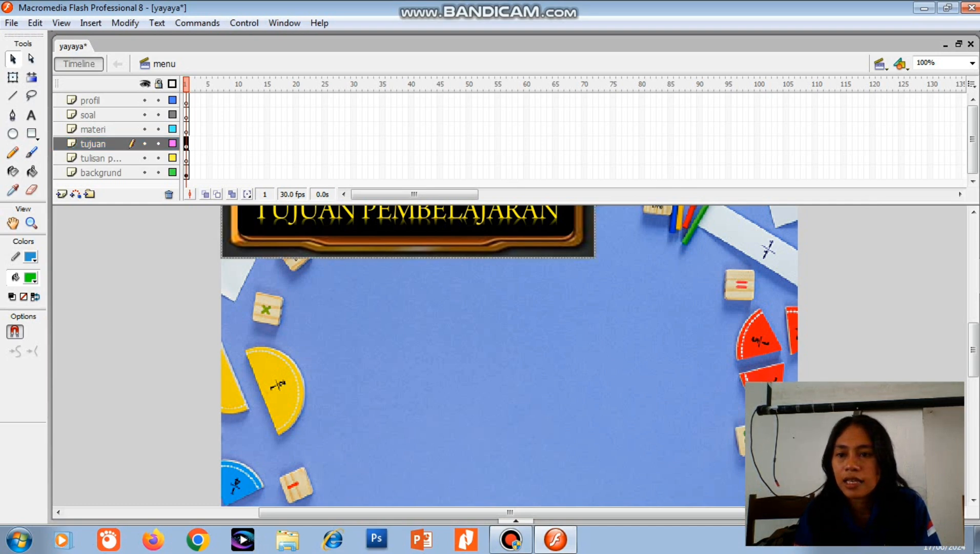
# Step: Shrink the TUJUAN PEMBELAJARAN banner with Free Transform to a narrow bar and place it near the centre of the background
pyautogui.click(12, 78)
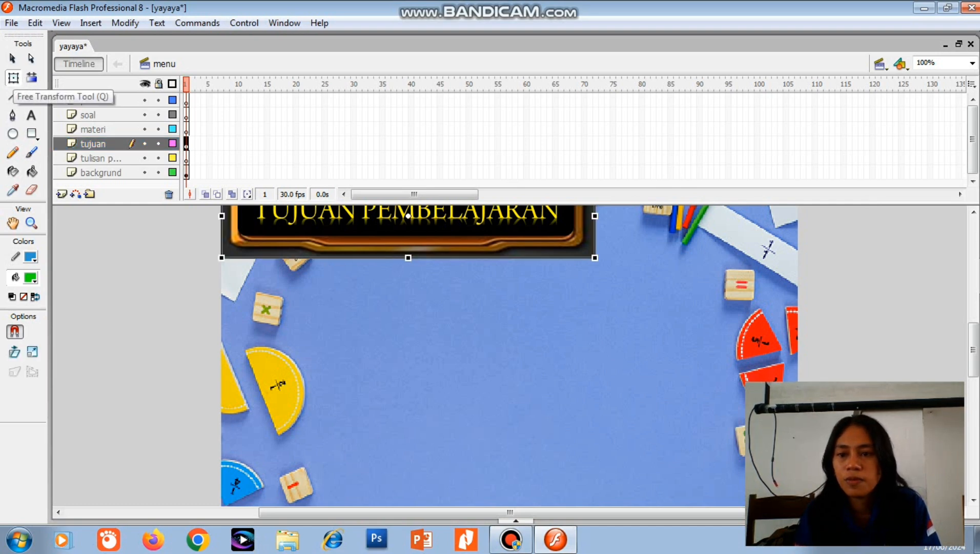
pyautogui.moveTo(265, 285); pyautogui.dragTo(639, 369)
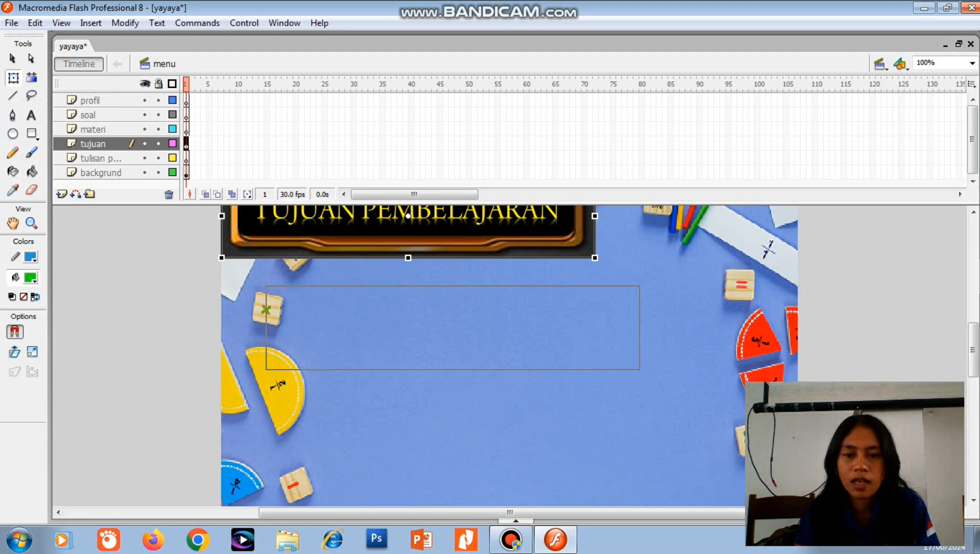
pyautogui.moveTo(453, 327); pyautogui.dragTo(523, 332)
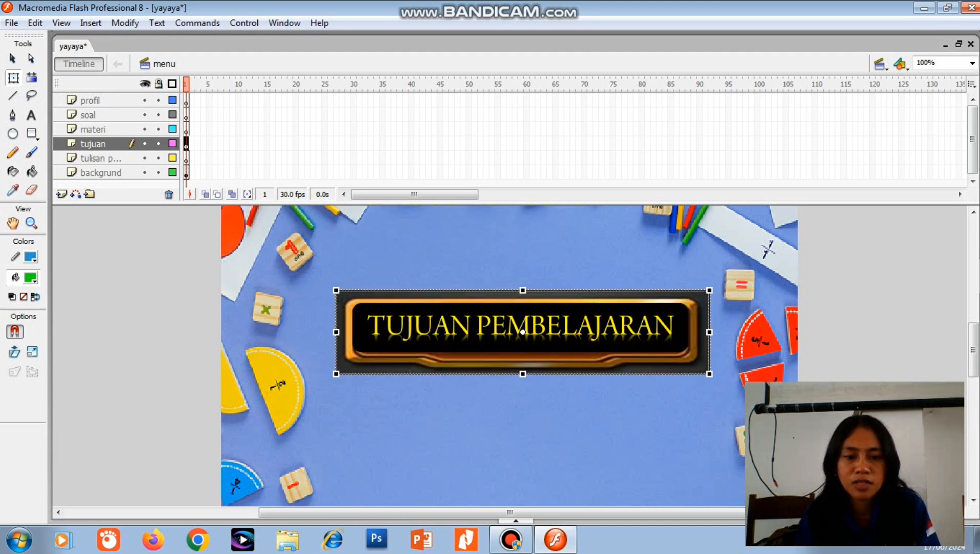
pyautogui.moveTo(710, 373); pyautogui.dragTo(669, 349)
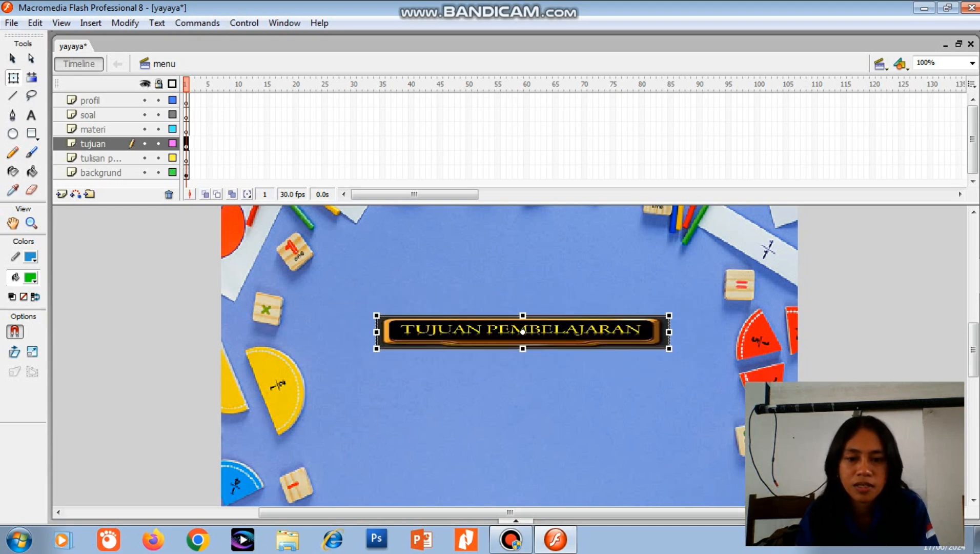
pyautogui.moveTo(523, 331); pyautogui.dragTo(521, 349)
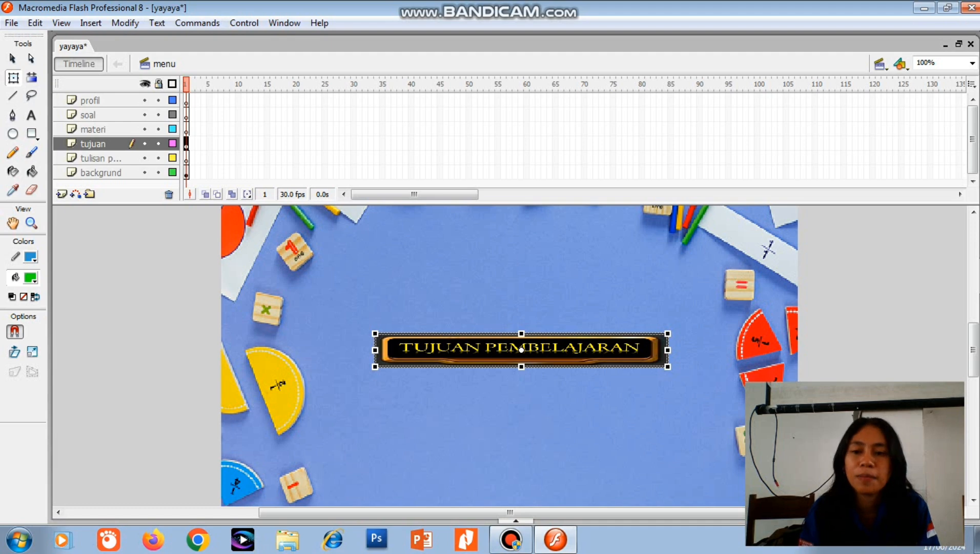
# Step: Import "materi pembelajaran.png" from the Pictures library to the stage on the "materi" layer
pyautogui.click(102, 129)
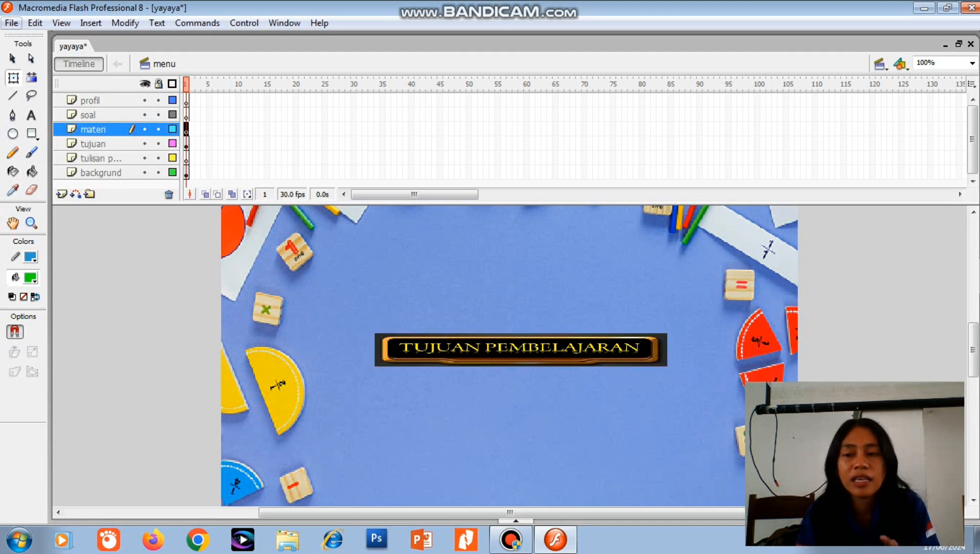
pyautogui.click(12, 22)
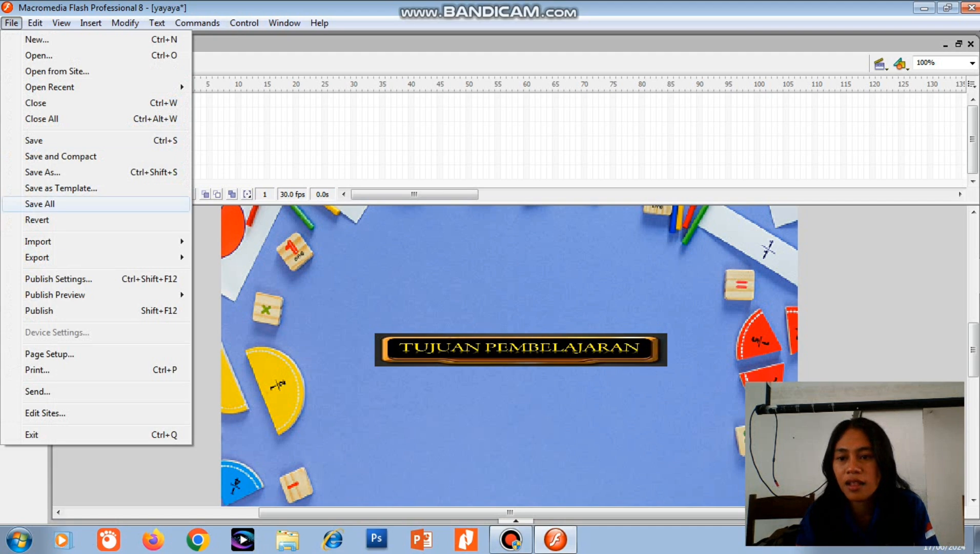
pyautogui.moveTo(39, 241)
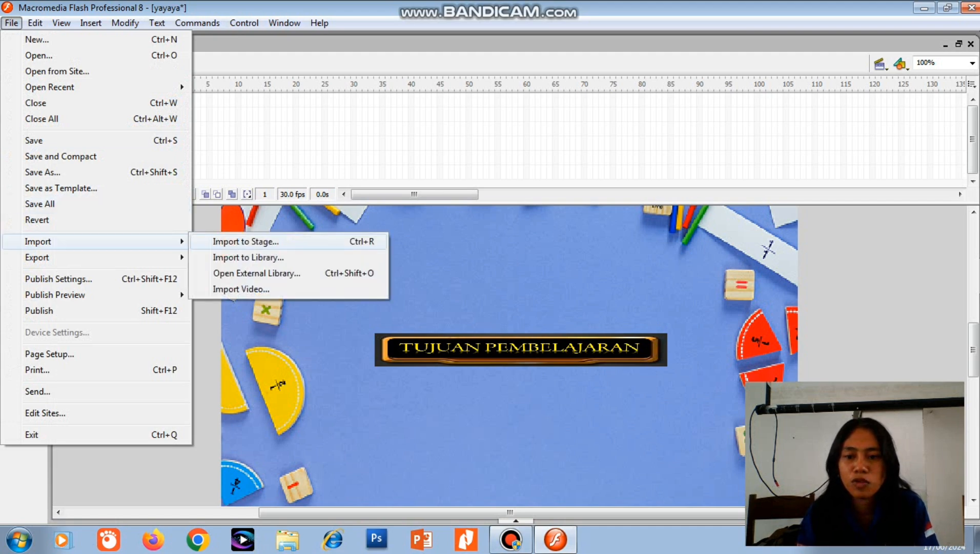
pyautogui.click(246, 241)
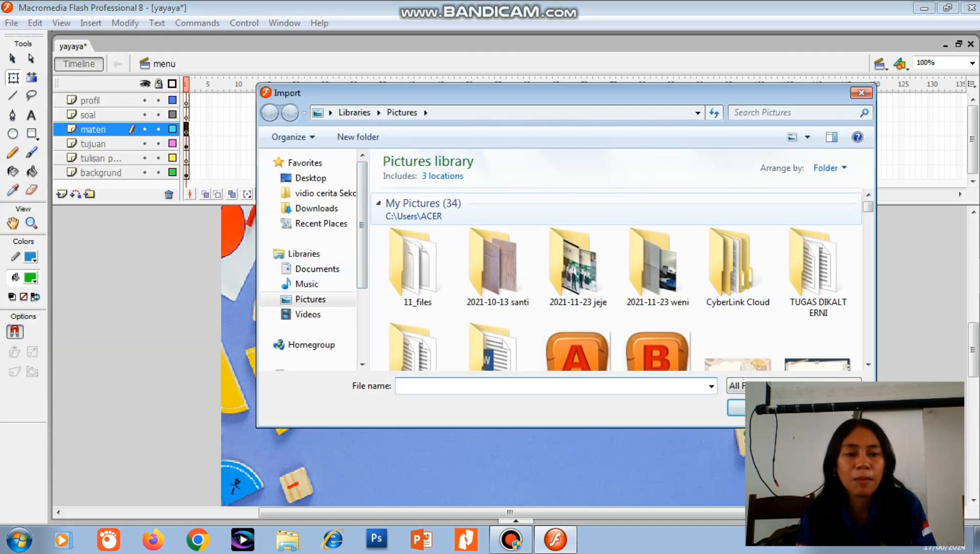
pyautogui.scroll(-5, 717, 198)
pyautogui.scroll(-1, 738, 256)
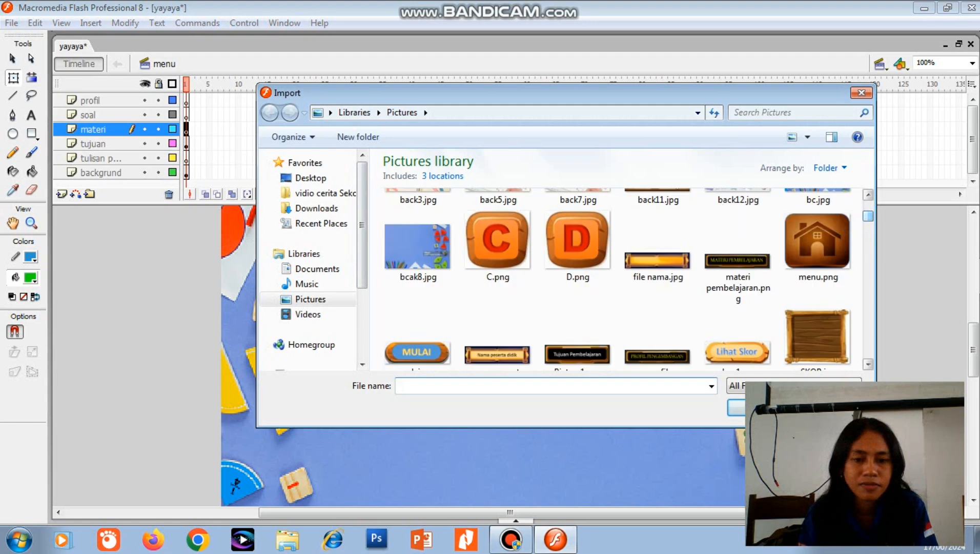
pyautogui.doubleClick(738, 260)
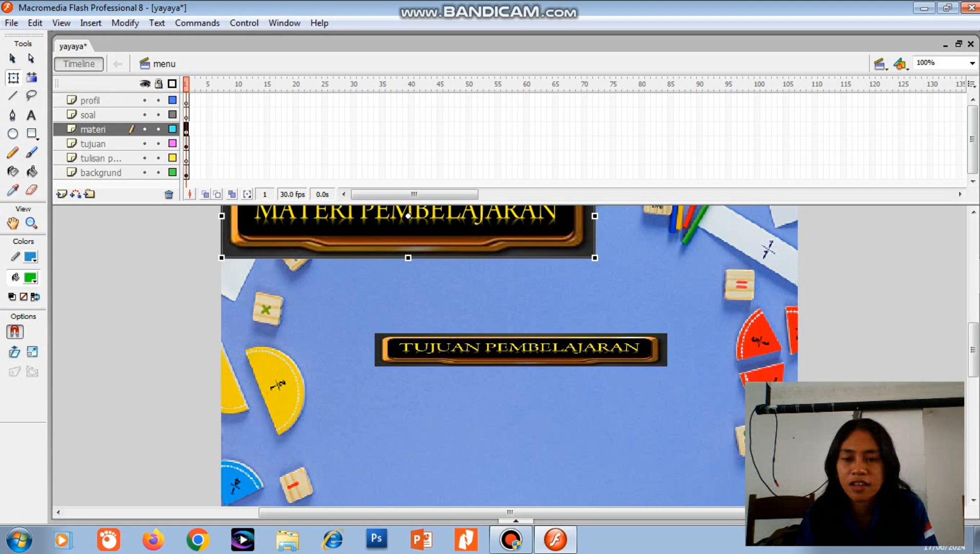
# Step: Shrink the MATERI PEMBELAJARAN banner to about the size of the TUJUAN PEMBELAJARAN banner and place it directly below that one
pyautogui.moveTo(408, 241); pyautogui.dragTo(486, 443)
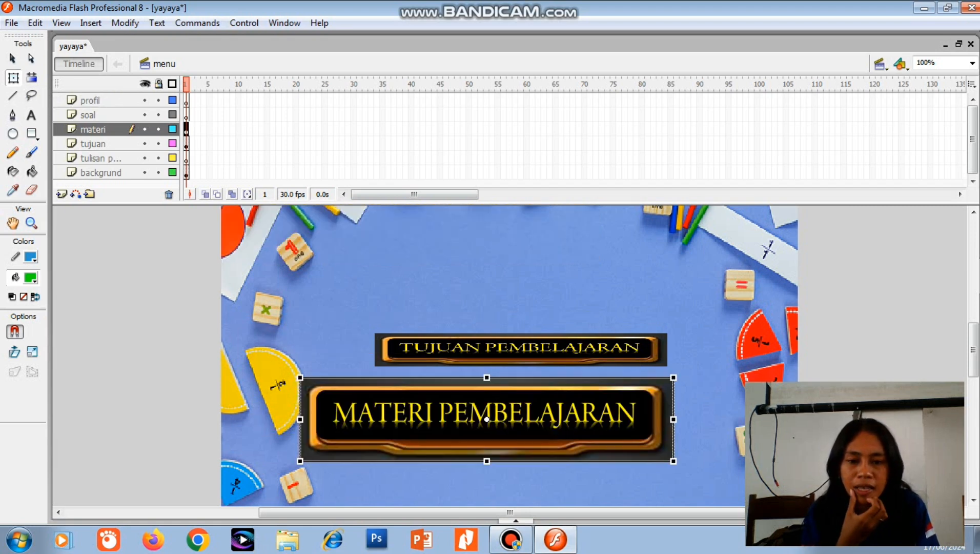
pyautogui.moveTo(486, 378)
pyautogui.mouseDown()
pyautogui.moveTo(527, 377)
pyautogui.moveTo(488, 377)
pyautogui.mouseUp()
pyautogui.moveTo(674, 377); pyautogui.dragTo(636, 403)
pyautogui.moveTo(461, 419); pyautogui.dragTo(493, 408)
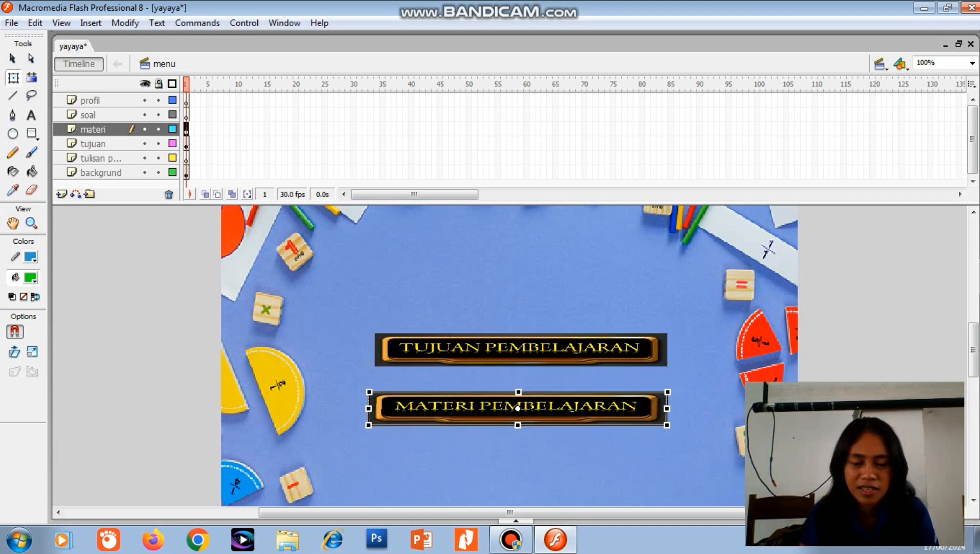
pyautogui.click(510, 379)
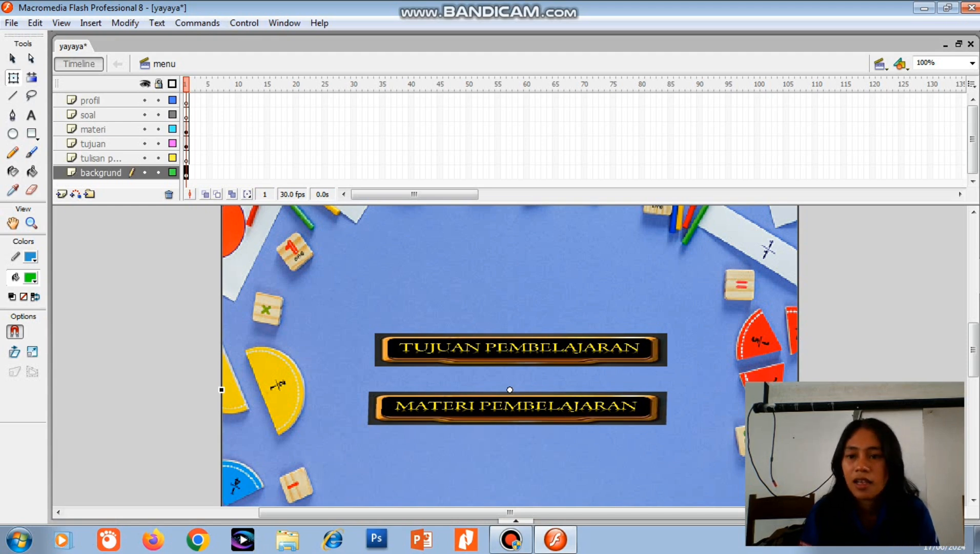
# Step: Import "soal latihan.png" from the Pictures library to the stage on the "soal" layer
pyautogui.click(89, 115)
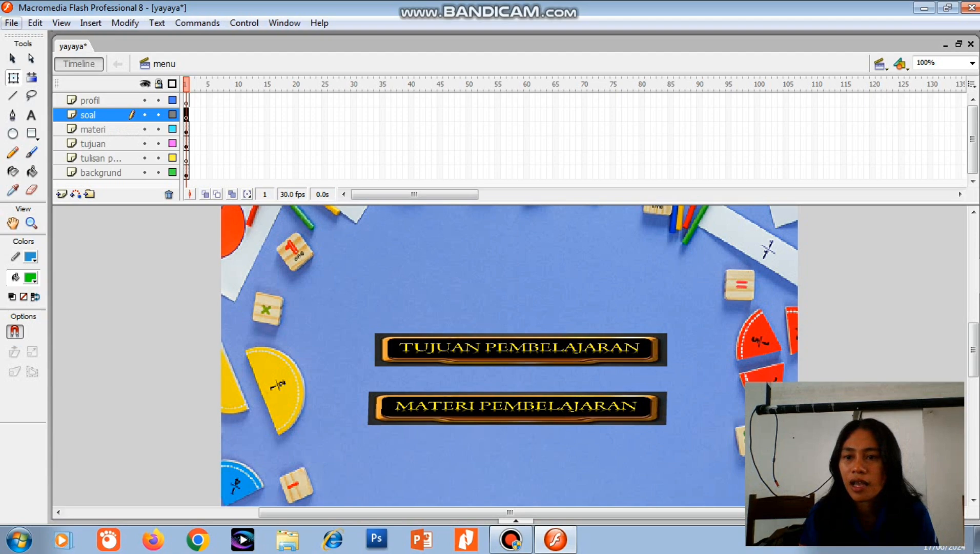
pyautogui.click(12, 23)
pyautogui.moveTo(103, 241)
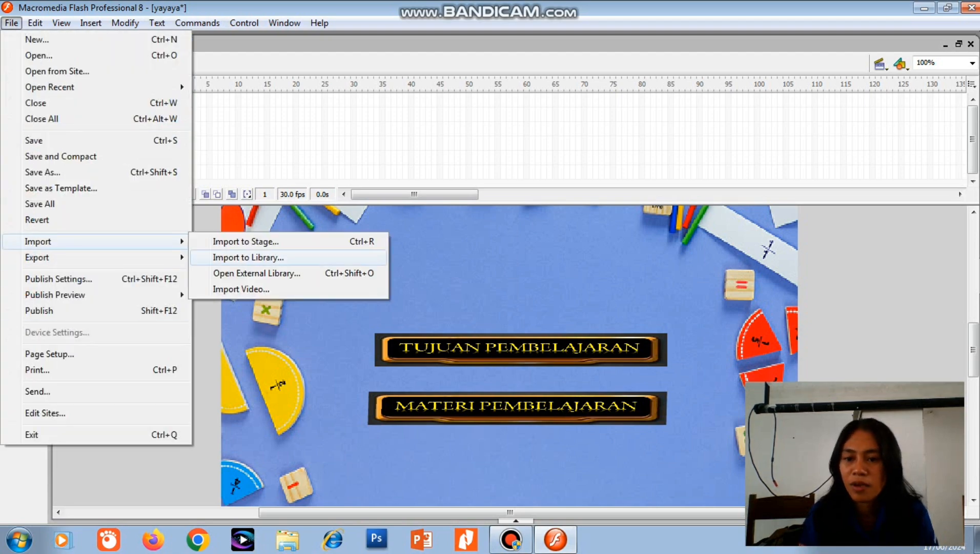
pyautogui.click(245, 241)
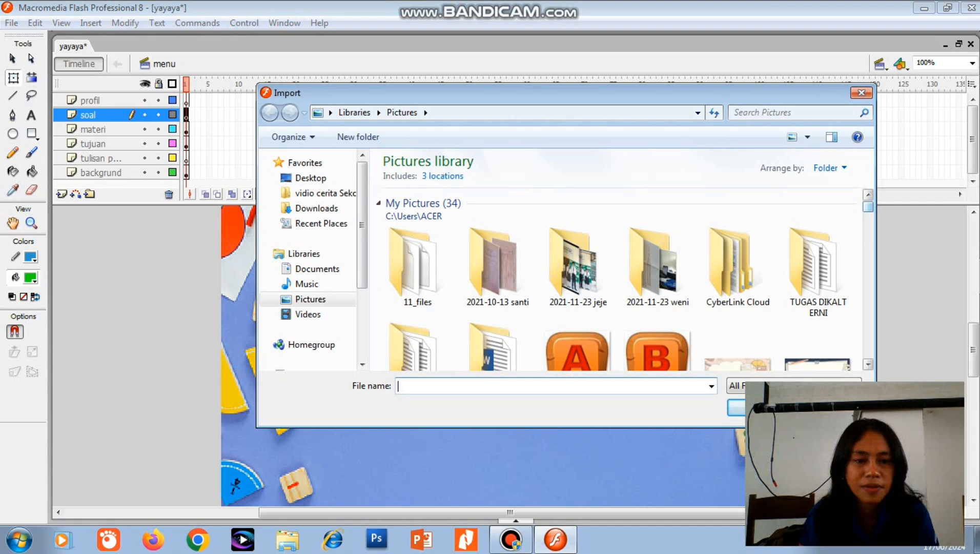
pyautogui.scroll(-6, 717, 200)
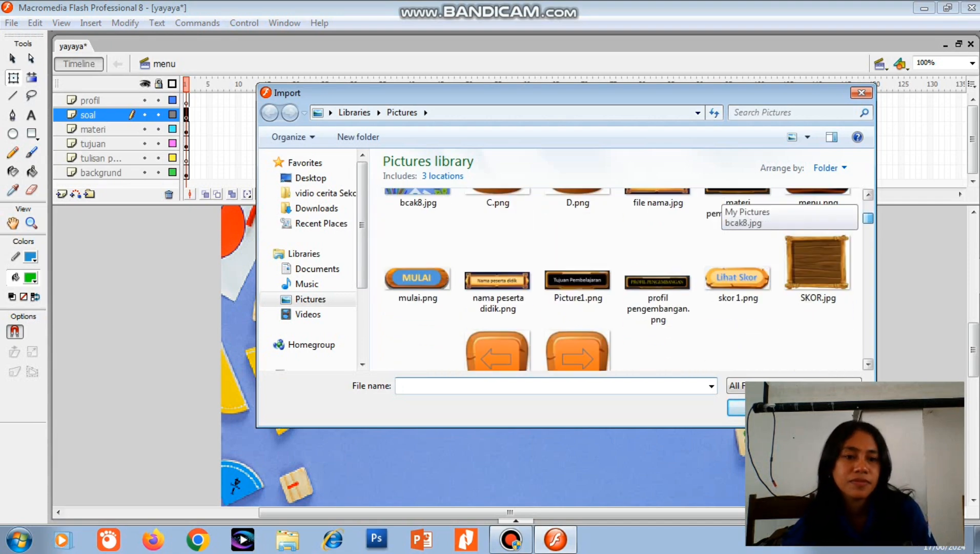
pyautogui.scroll(-2, 718, 200)
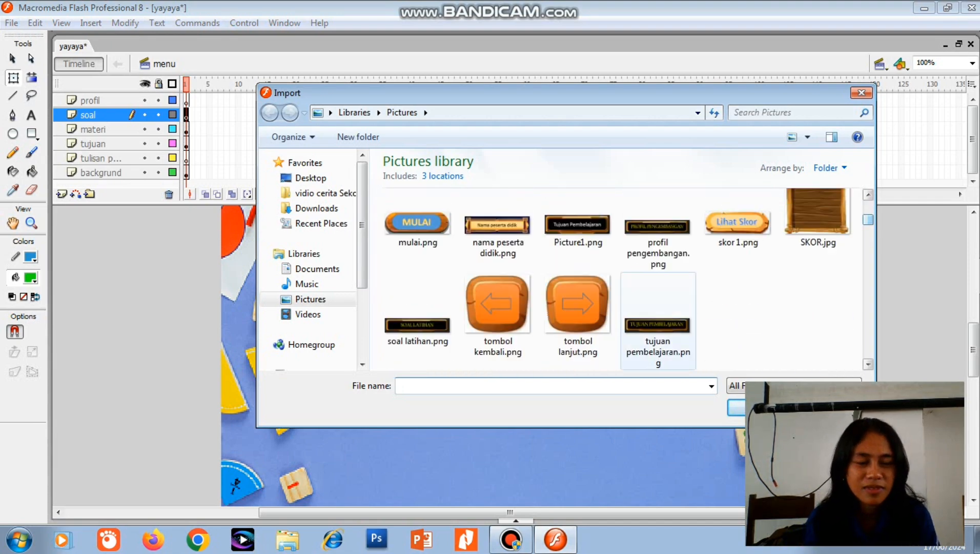
pyautogui.doubleClick(418, 325)
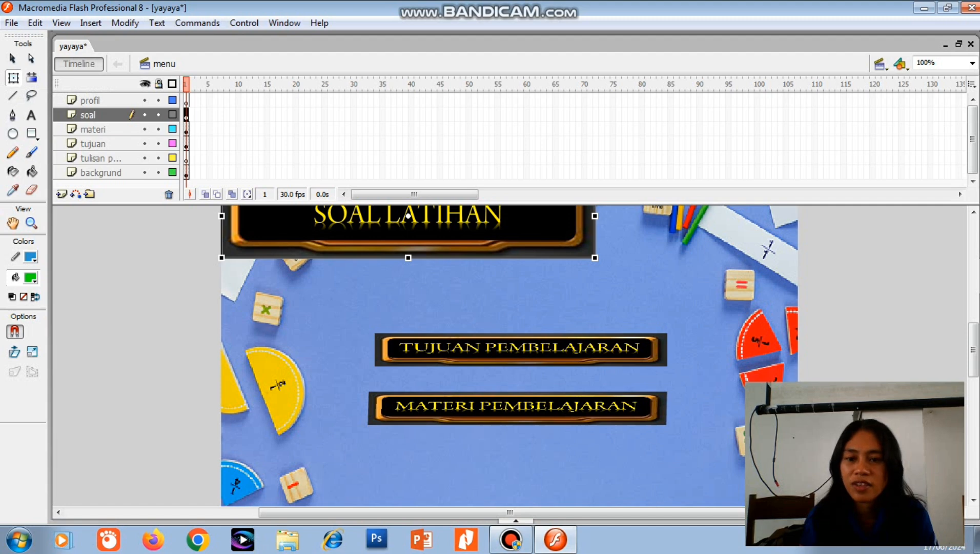
# Step: Shrink the SOAL LATIHAN banner to a narrow bar and place it below the MATERI PEMBELAJARAN banner
pyautogui.moveTo(408, 231); pyautogui.dragTo(463, 446)
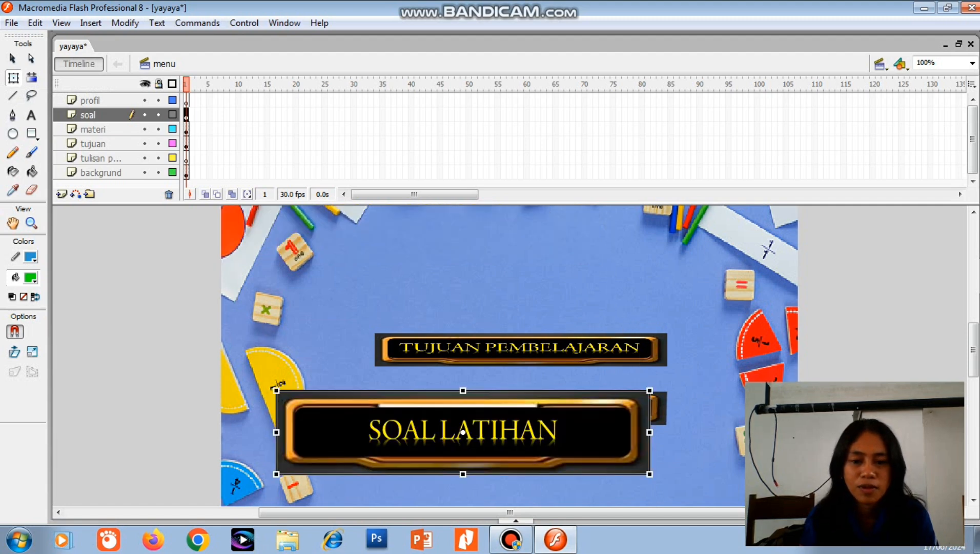
pyautogui.moveTo(650, 474); pyautogui.dragTo(620, 446)
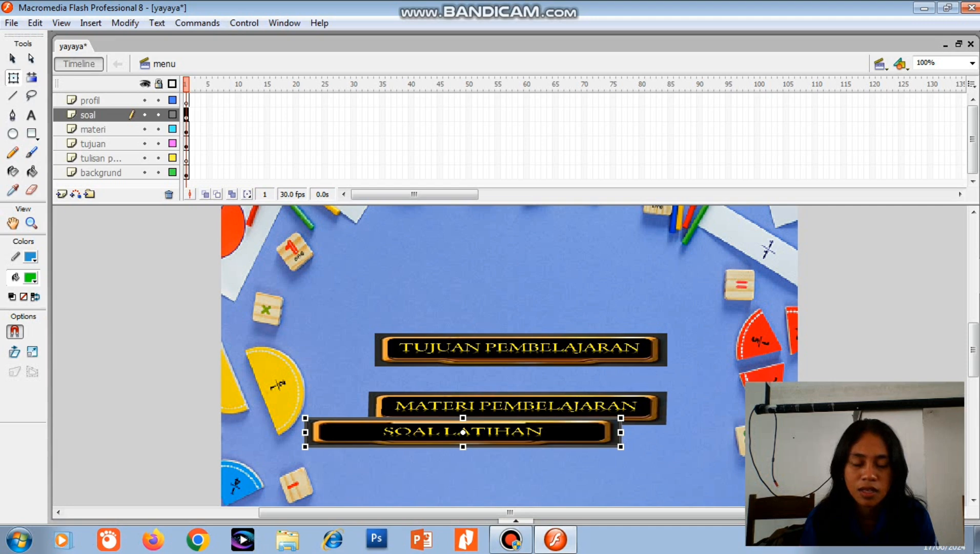
pyautogui.moveTo(462, 432); pyautogui.dragTo(513, 472)
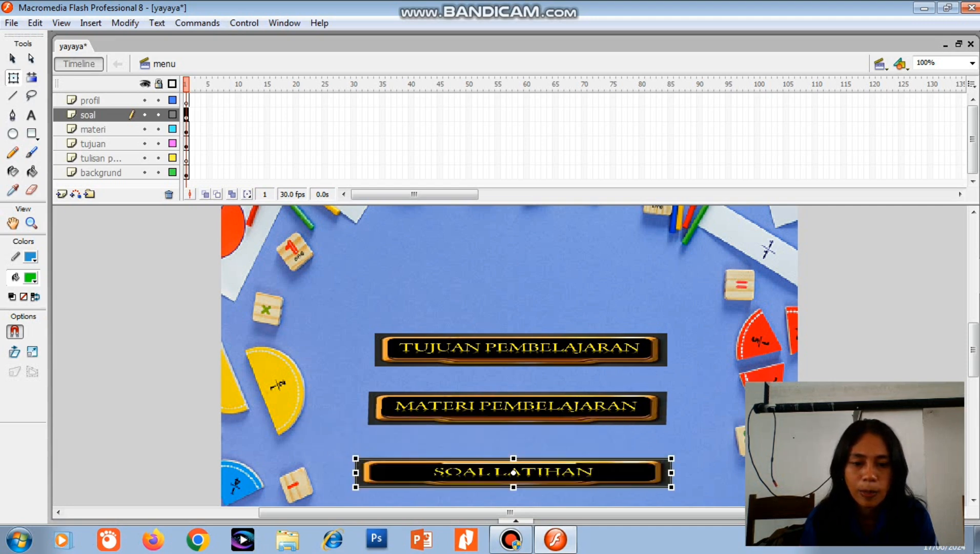
pyautogui.click(509, 389)
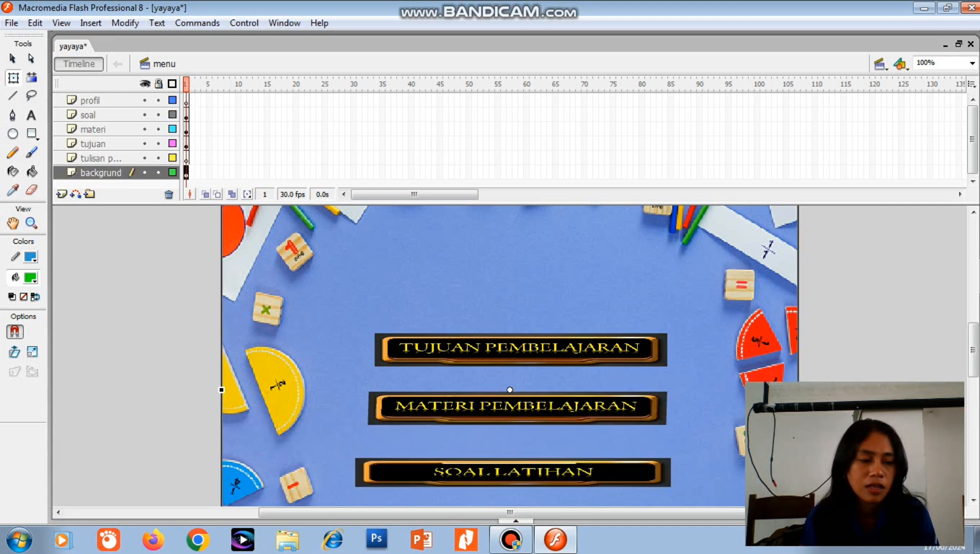
# Step: Import "profil pengembangan.png" from the Pictures library to the stage on the "profil" layer
pyautogui.scroll(-3, 510, 354)
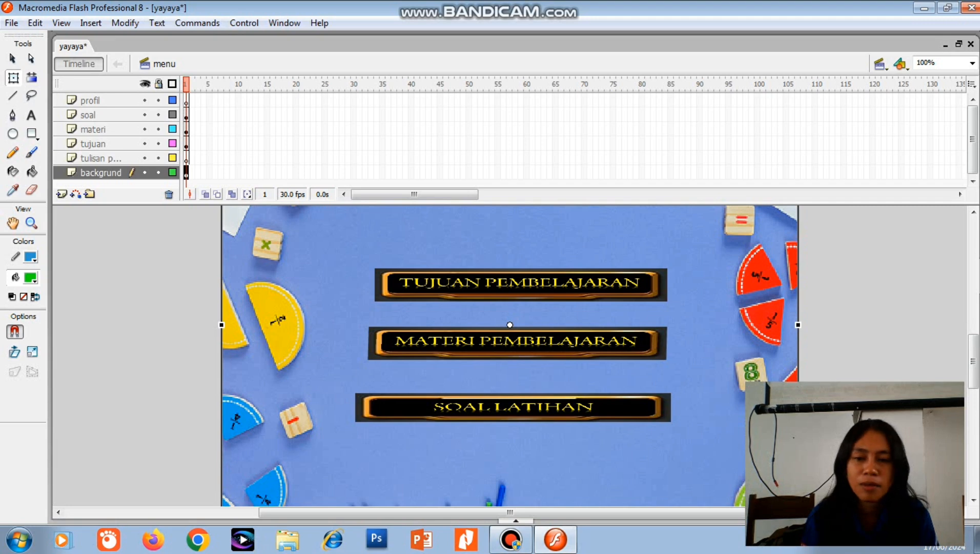
pyautogui.click(100, 100)
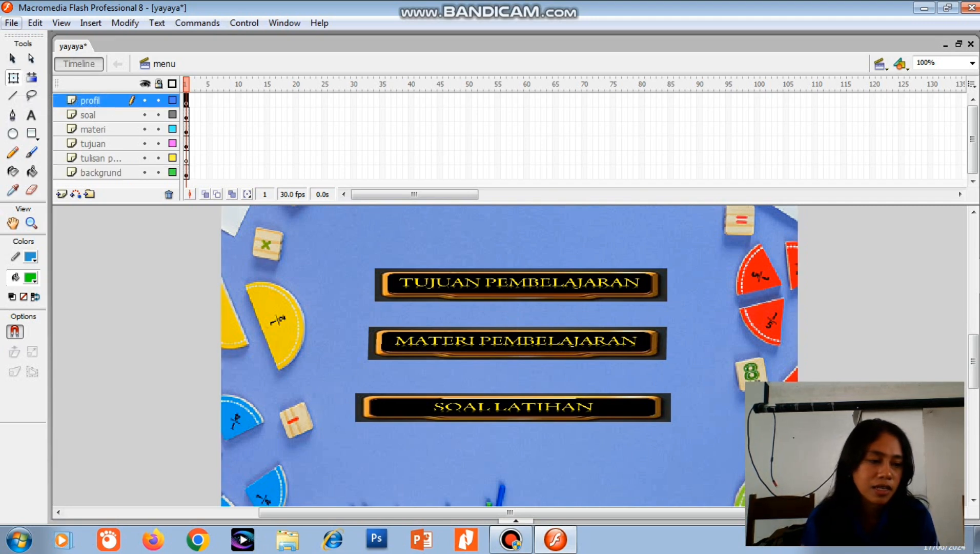
pyautogui.click(11, 23)
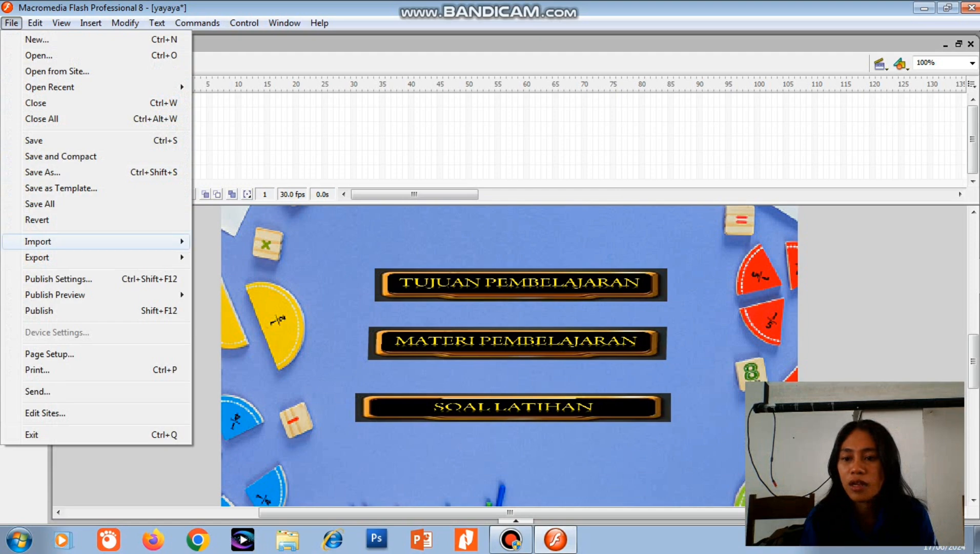
pyautogui.moveTo(37, 241)
pyautogui.click(246, 241)
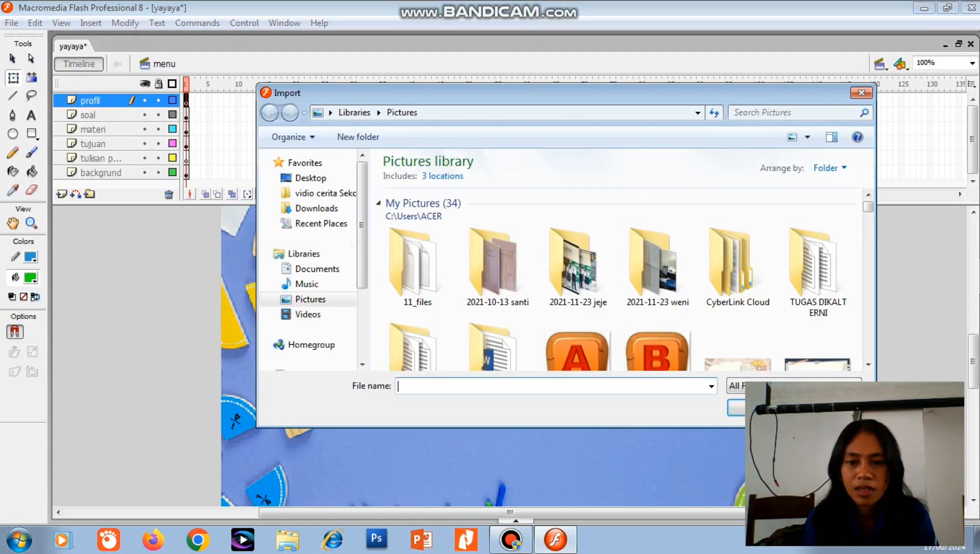
pyautogui.scroll(-6, 738, 236)
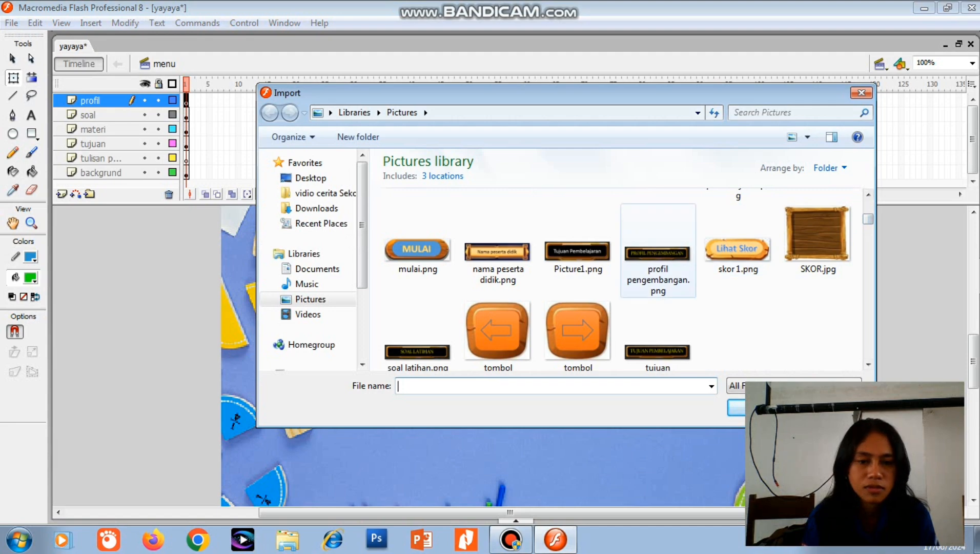
pyautogui.doubleClick(657, 254)
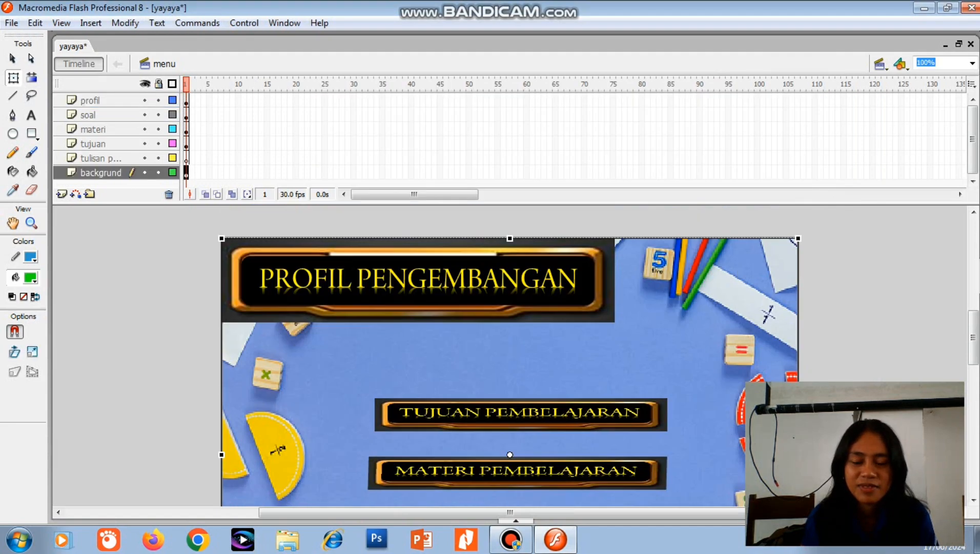
# Step: Shrink the PROFIL PENGEMBANGAN banner to a narrow bar about as wide as the SOAL LATIHAN banner and place it below that one
pyautogui.click(418, 281)
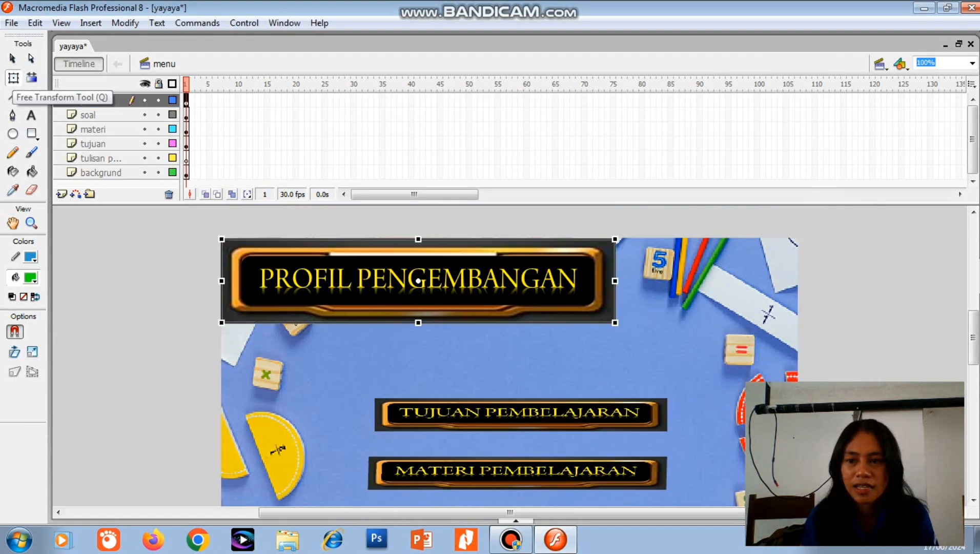
pyautogui.moveTo(418, 281); pyautogui.dragTo(485, 473)
pyautogui.scroll(-5, 510, 355)
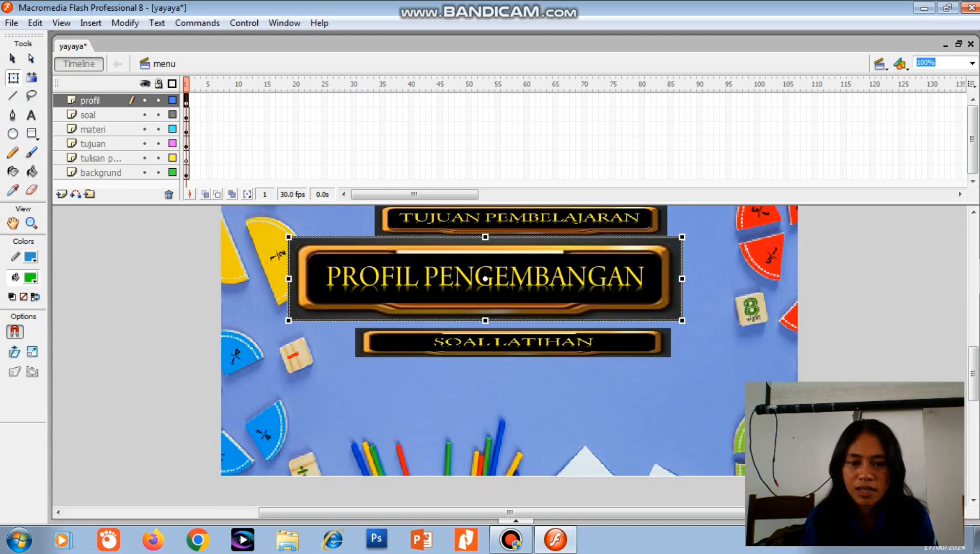
pyautogui.moveTo(461, 280); pyautogui.dragTo(471, 404)
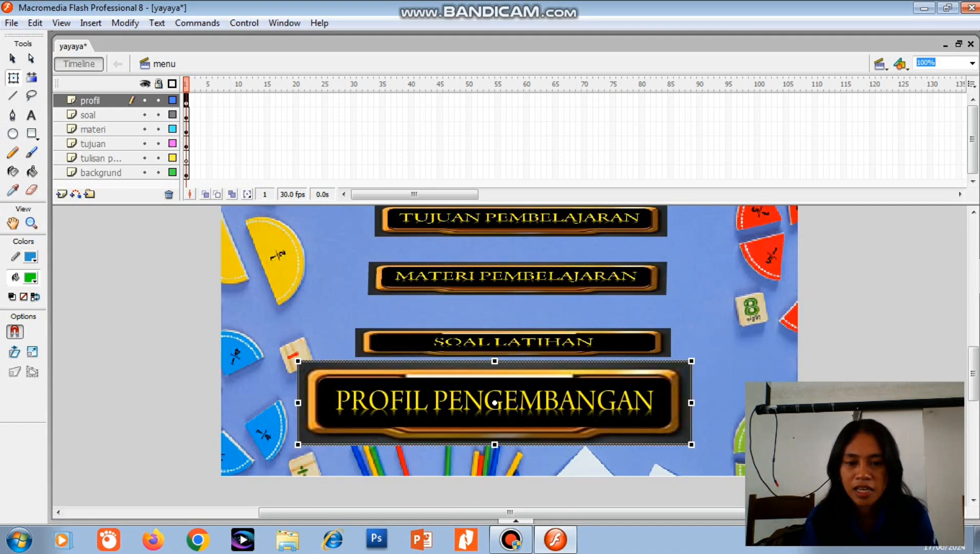
pyautogui.moveTo(692, 361); pyautogui.dragTo(649, 387)
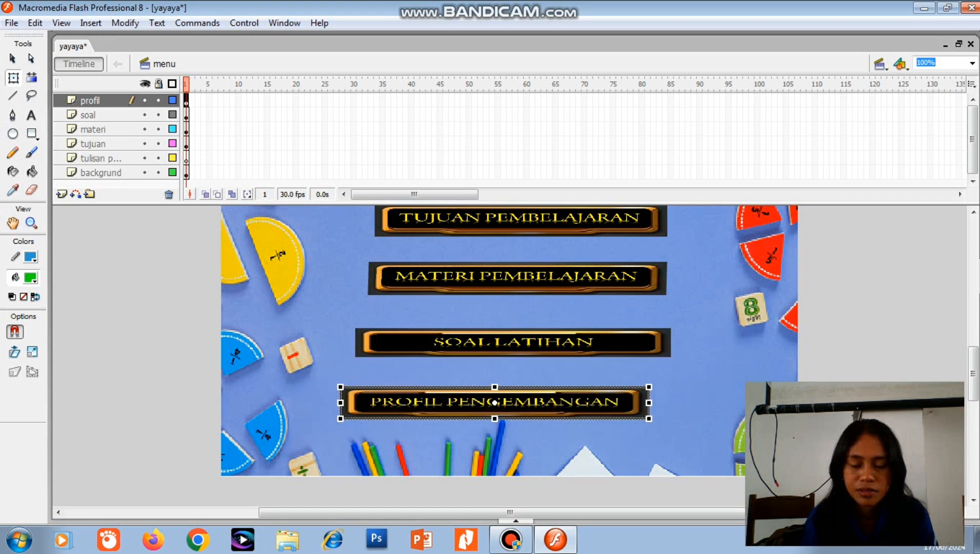
pyautogui.moveTo(471, 402)
pyautogui.mouseDown()
pyautogui.moveTo(492, 402)
pyautogui.moveTo(482, 398)
pyautogui.mouseUp()
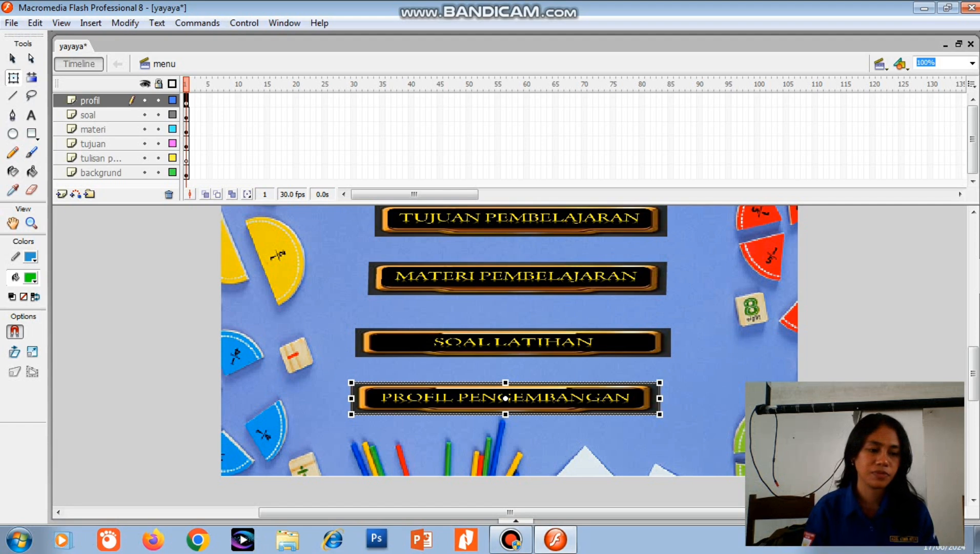
pyautogui.moveTo(660, 398); pyautogui.dragTo(668, 399)
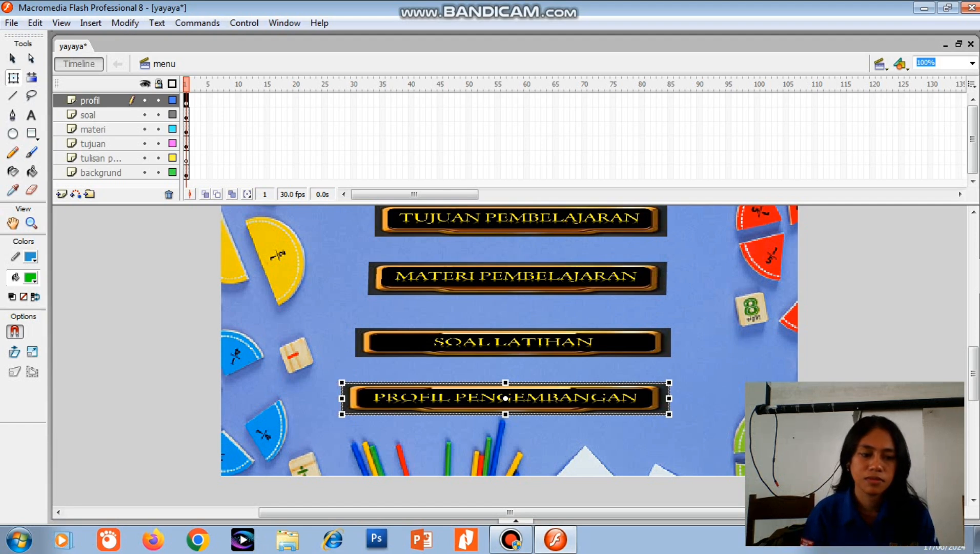
pyautogui.moveTo(481, 397); pyautogui.dragTo(486, 403)
pyautogui.click(509, 372)
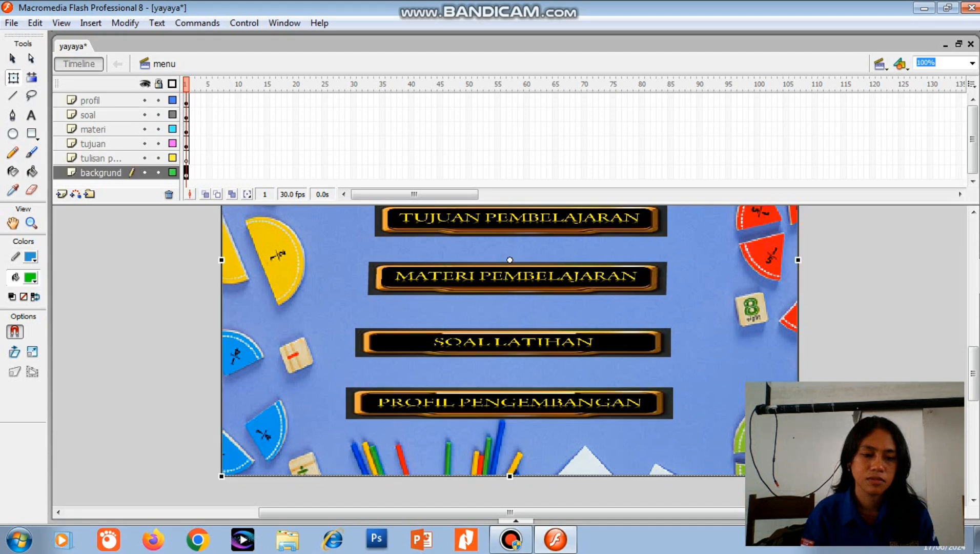
# Step: Add the text "pecahan" on the "tulisan p..." layer, in a compact text box centred just above the TUJUAN PEMBELAJARAN banner
pyautogui.scroll(1, 509, 340)
pyautogui.scroll(-1, 509, 341)
pyautogui.scroll(1, 509, 340)
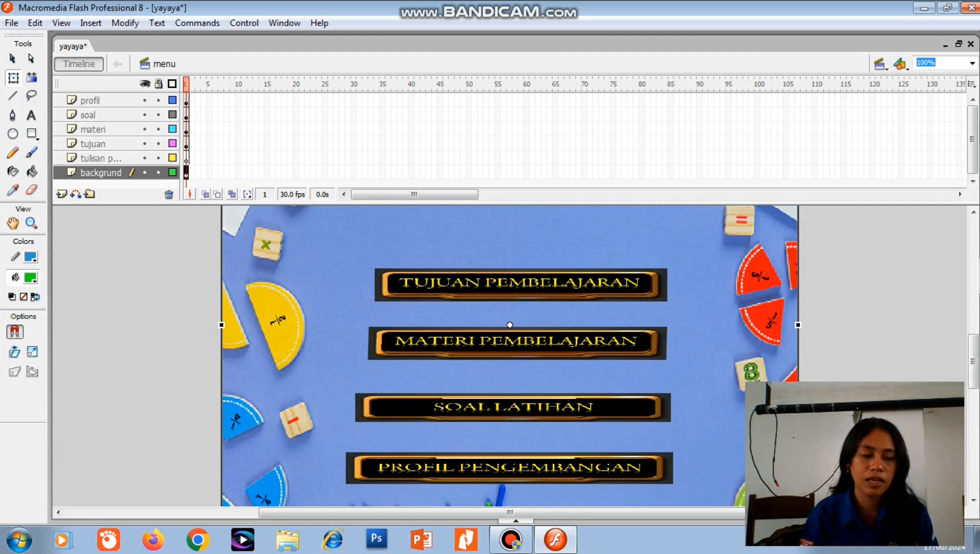
pyautogui.click(111, 158)
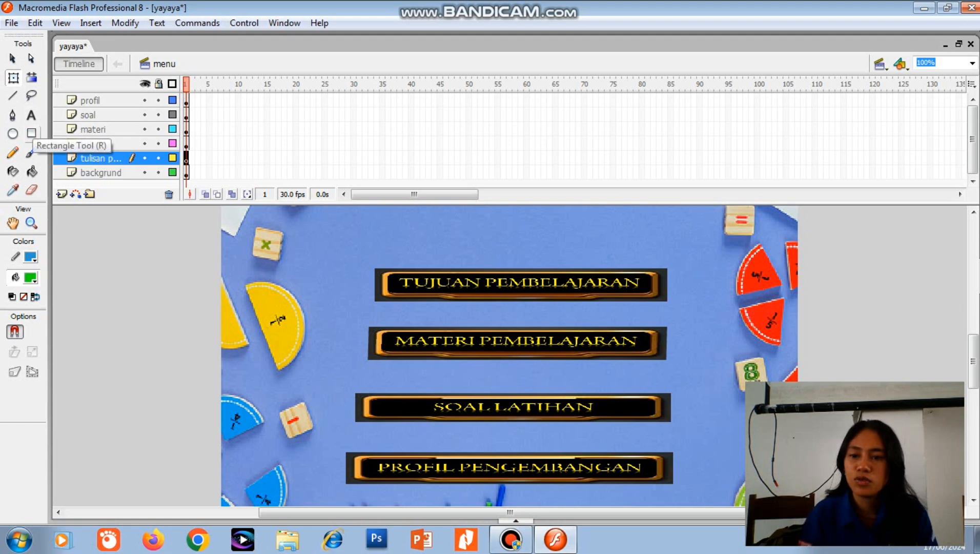
pyautogui.click(32, 116)
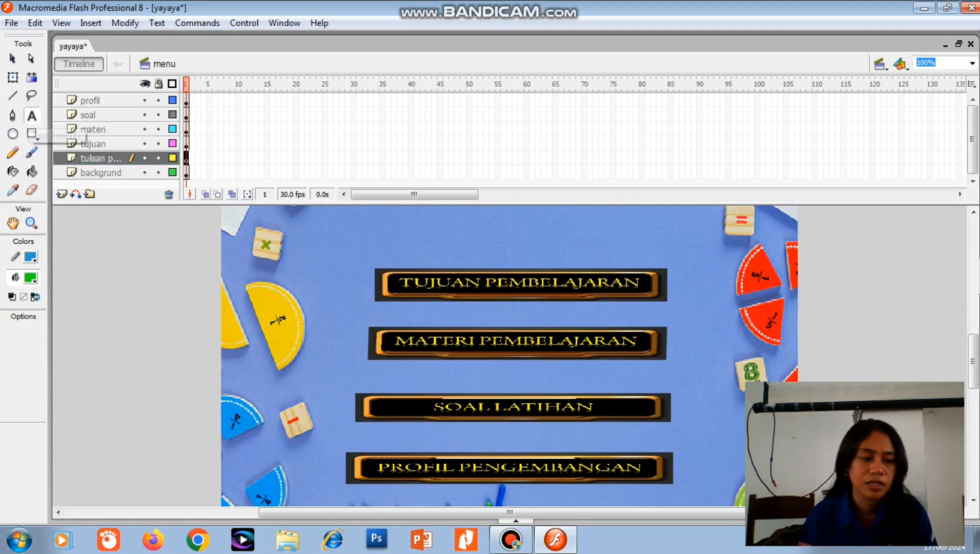
pyautogui.moveTo(398, 207); pyautogui.dragTo(614, 237)
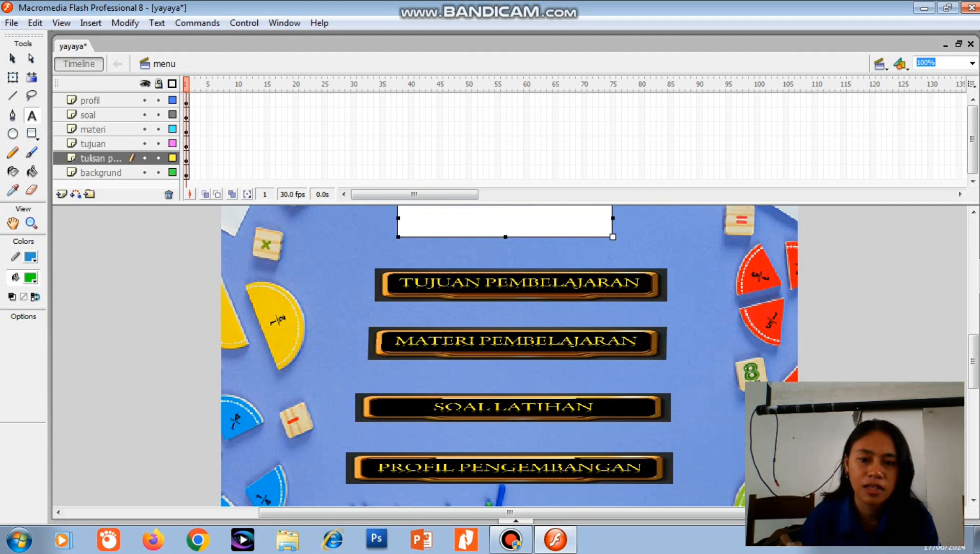
pyautogui.scroll(3, 507, 354)
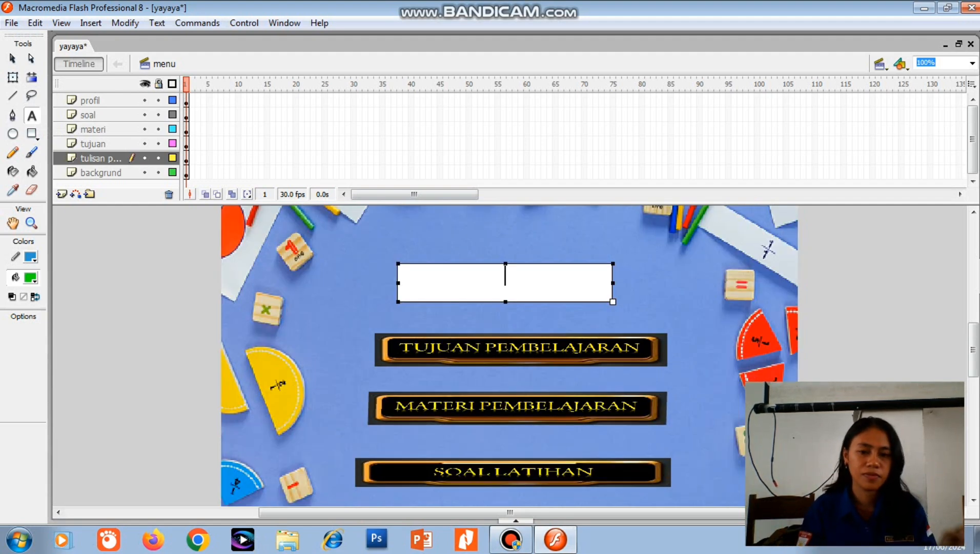
pyautogui.write('pecahan')
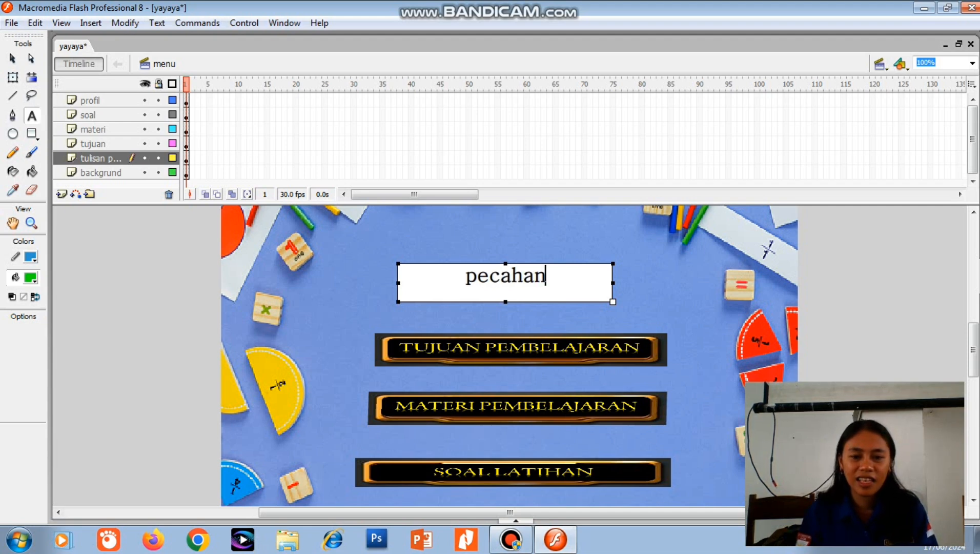
pyautogui.moveTo(612, 302); pyautogui.dragTo(570, 290)
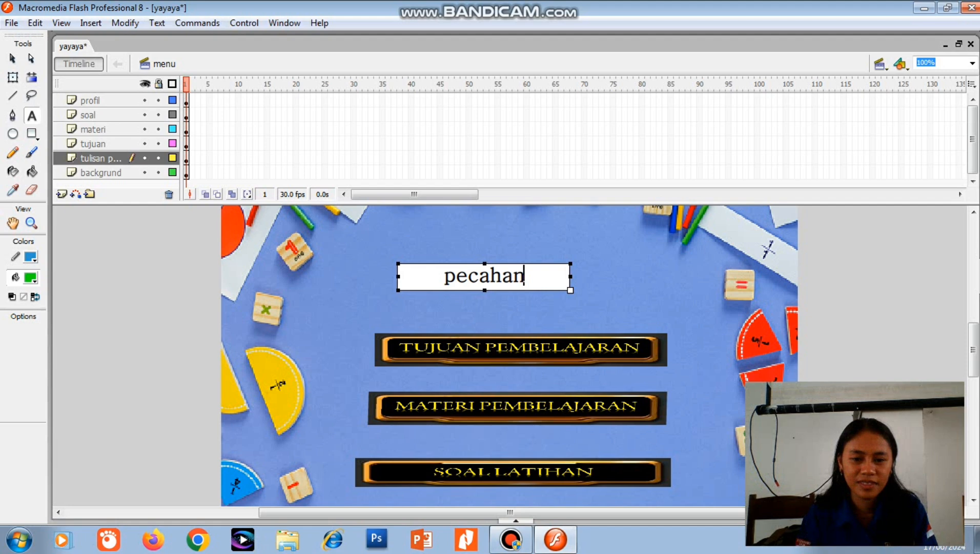
pyautogui.moveTo(400, 267); pyautogui.dragTo(438, 287)
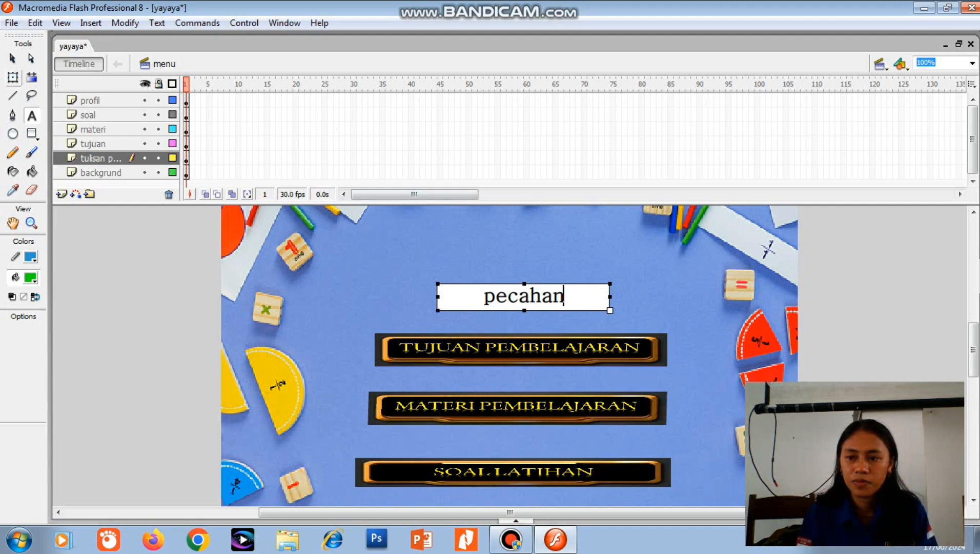
# Step: Convert the "pecahan" text to a movie clip symbol named "tulisan"
pyautogui.click(13, 77)
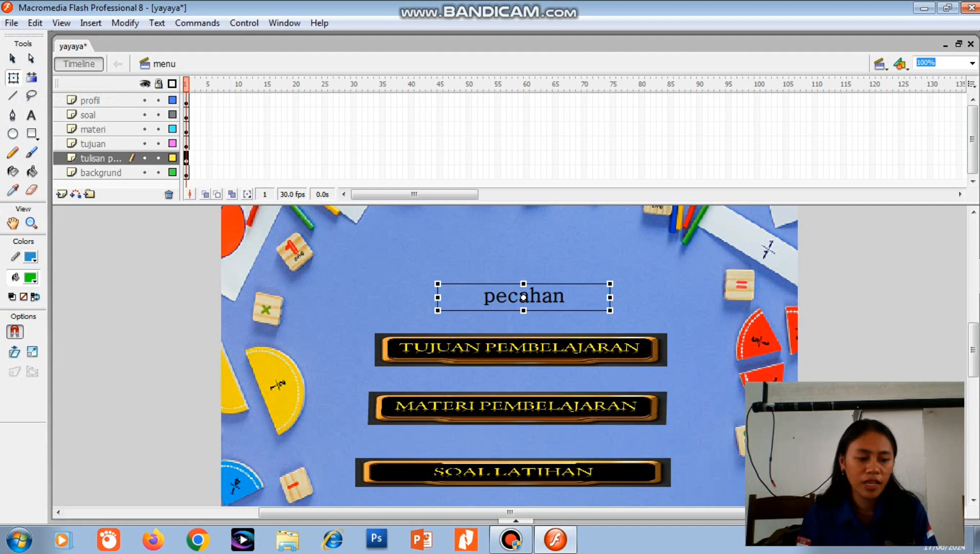
pyautogui.rightClick(567, 296)
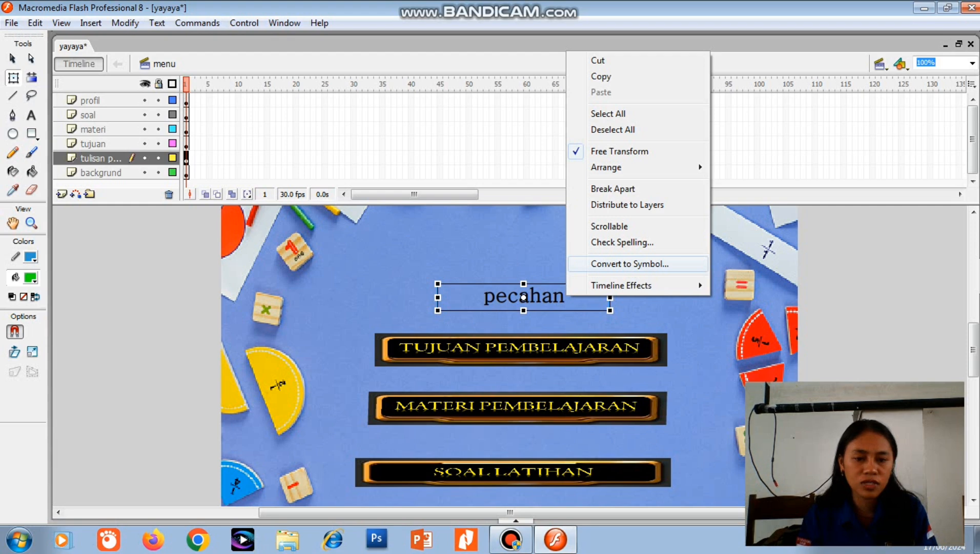
pyautogui.click(629, 264)
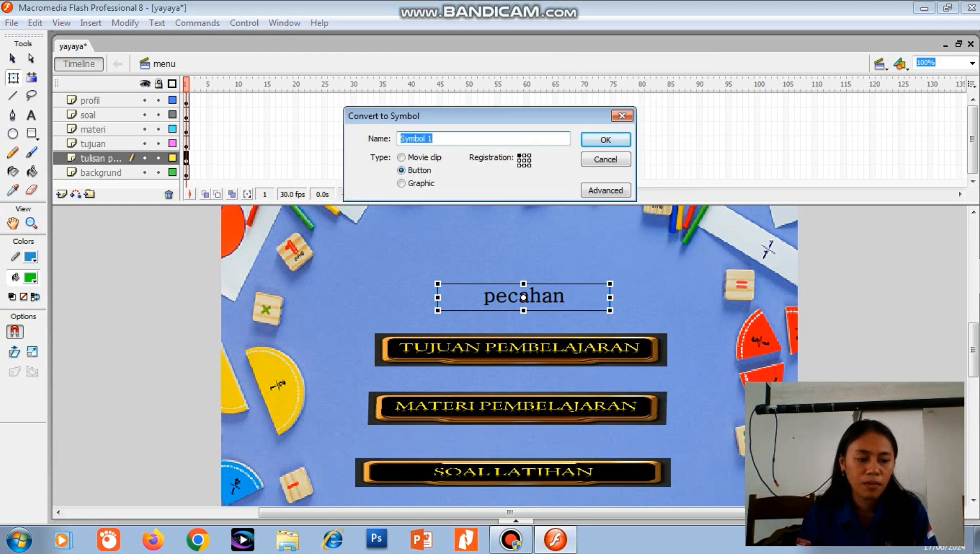
pyautogui.moveTo(433, 139); pyautogui.dragTo(401, 138)
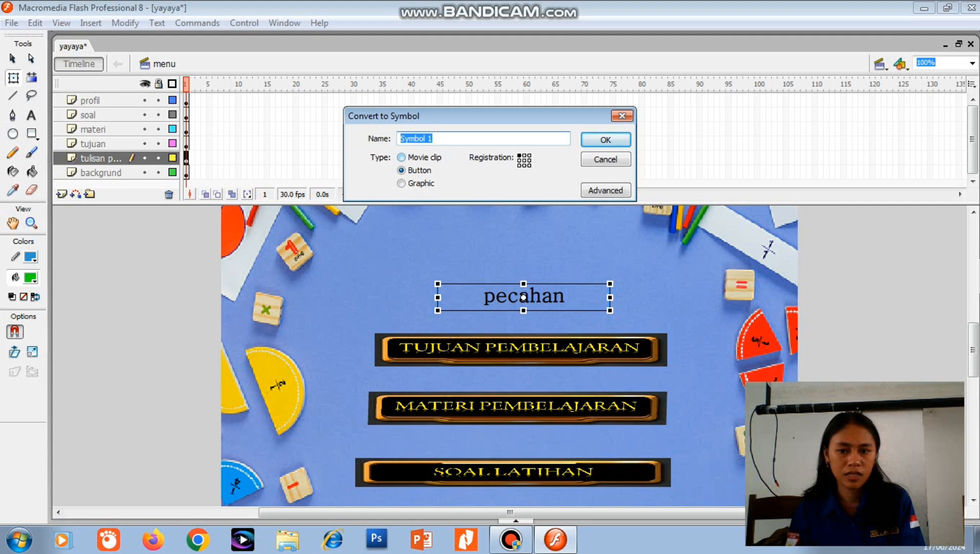
pyautogui.press('BackSpace')
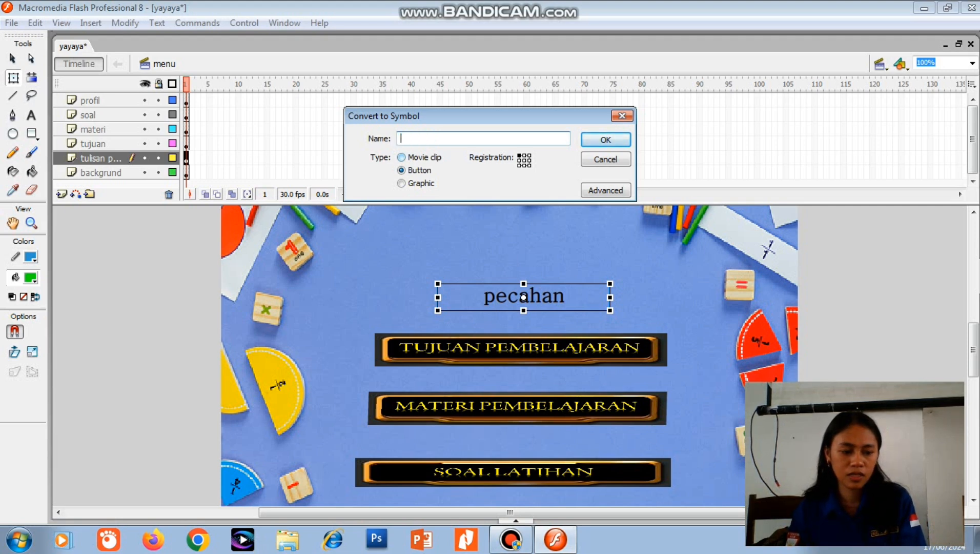
pyautogui.write('tul')
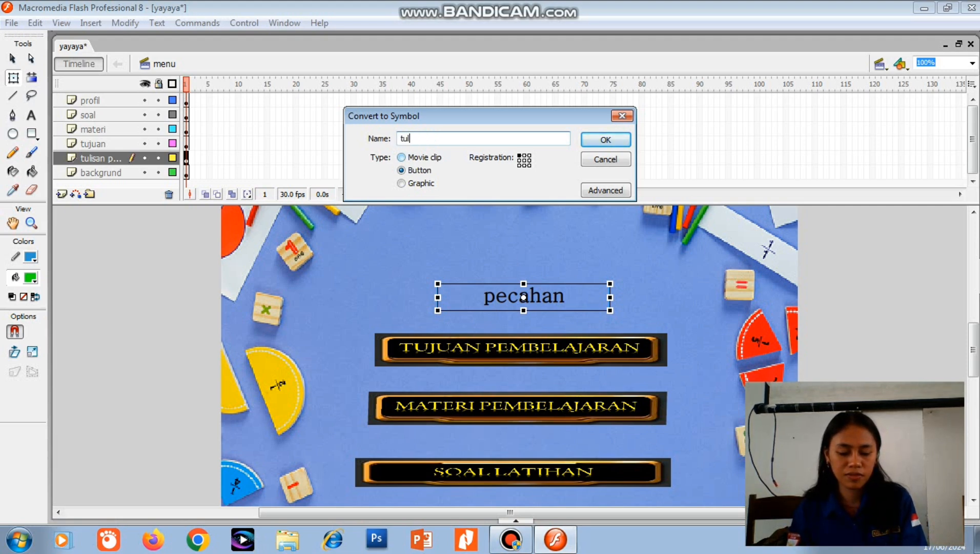
pyautogui.write('isan')
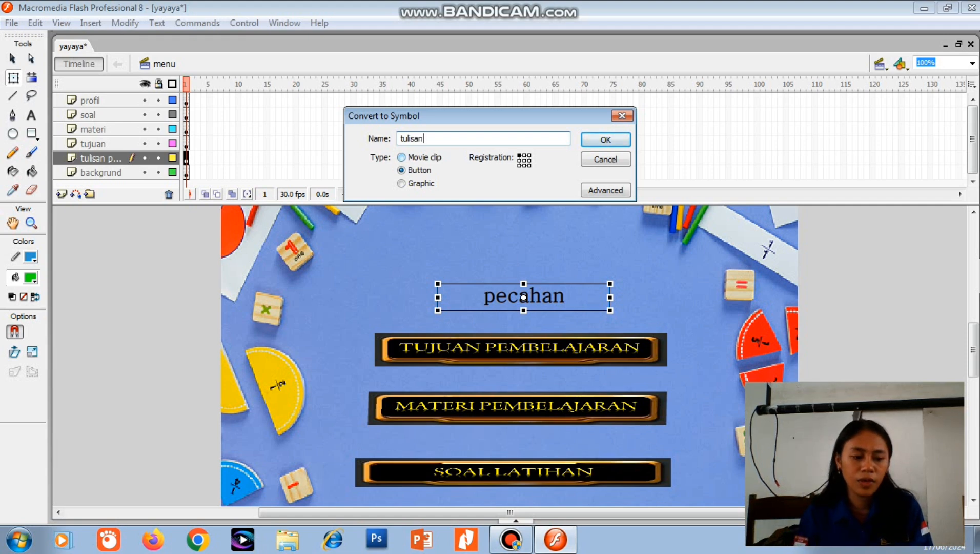
pyautogui.click(401, 158)
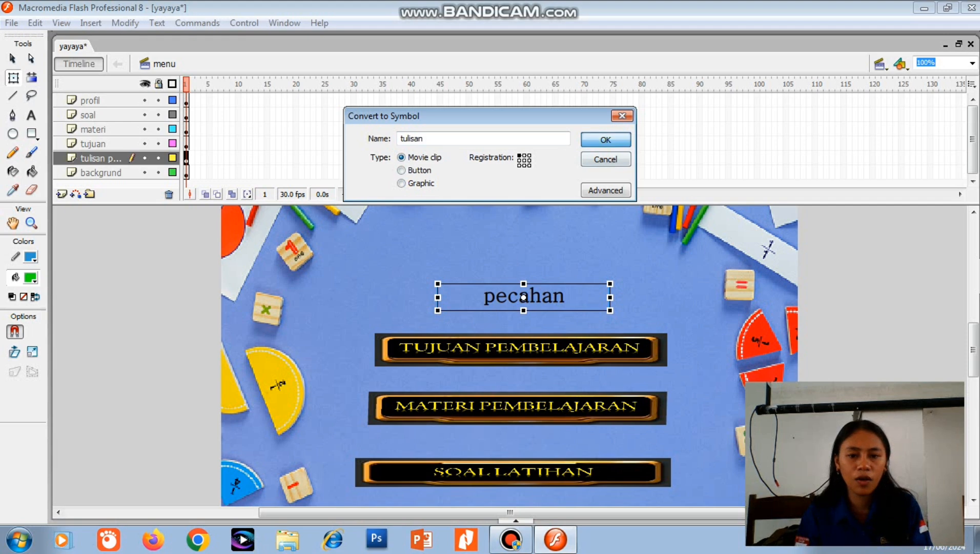
pyautogui.press('Return')
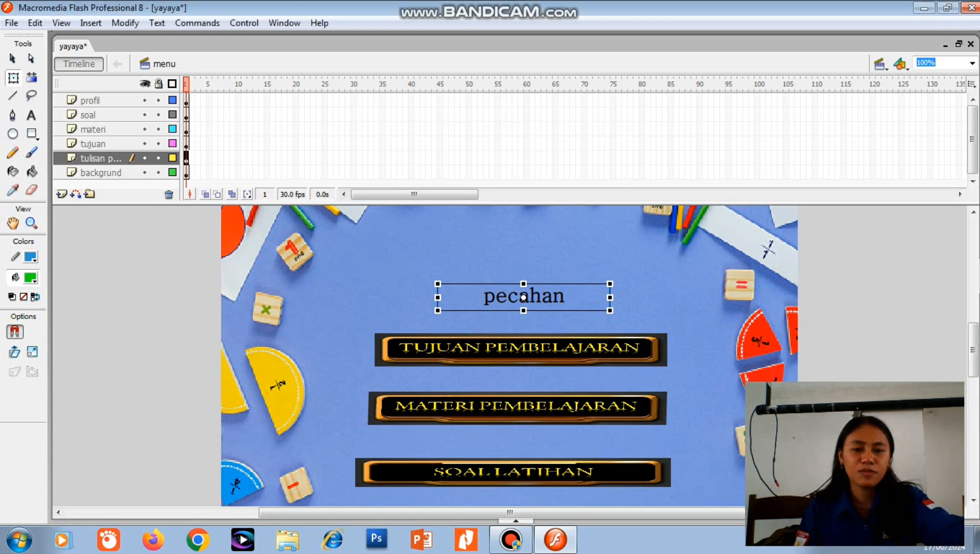
# Step: Open the "tulisan" movie clip for editing and insert keyframes at frames 15 and 35 of Layer 1
pyautogui.doubleClick(523, 297)
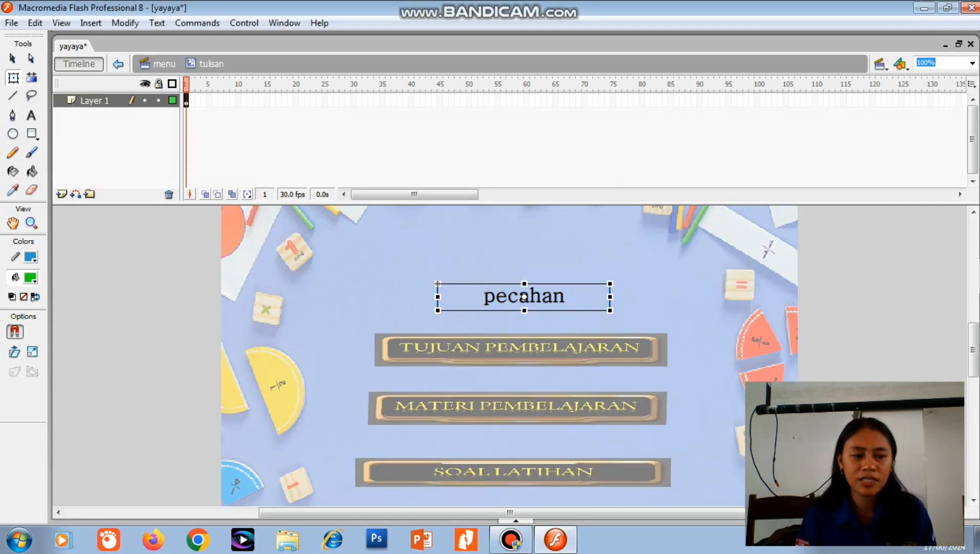
pyautogui.click(266, 100)
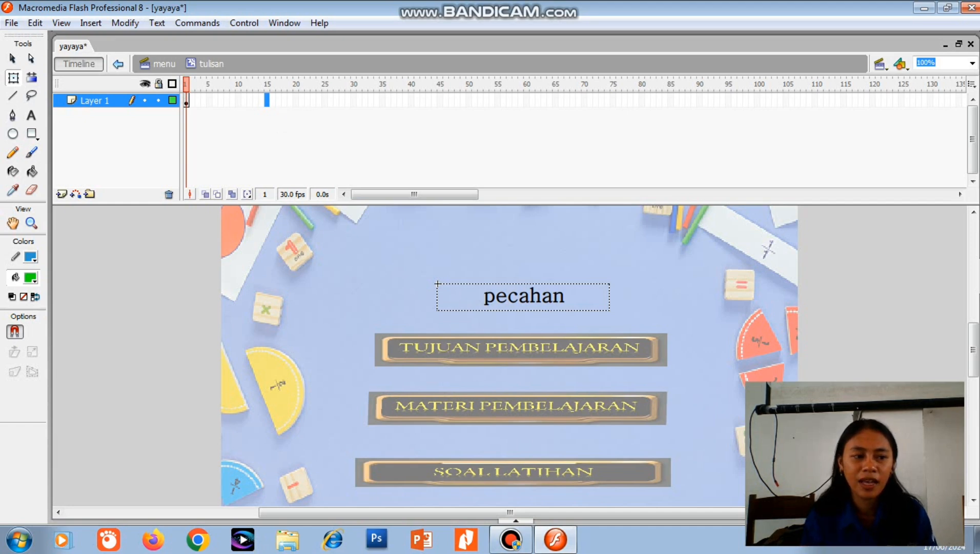
pyautogui.rightClick(267, 100)
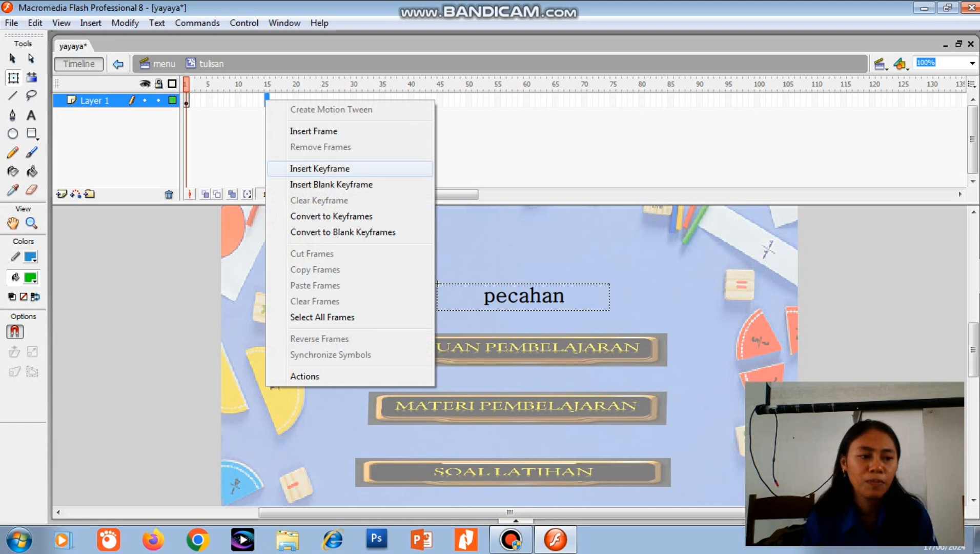
pyautogui.click(320, 168)
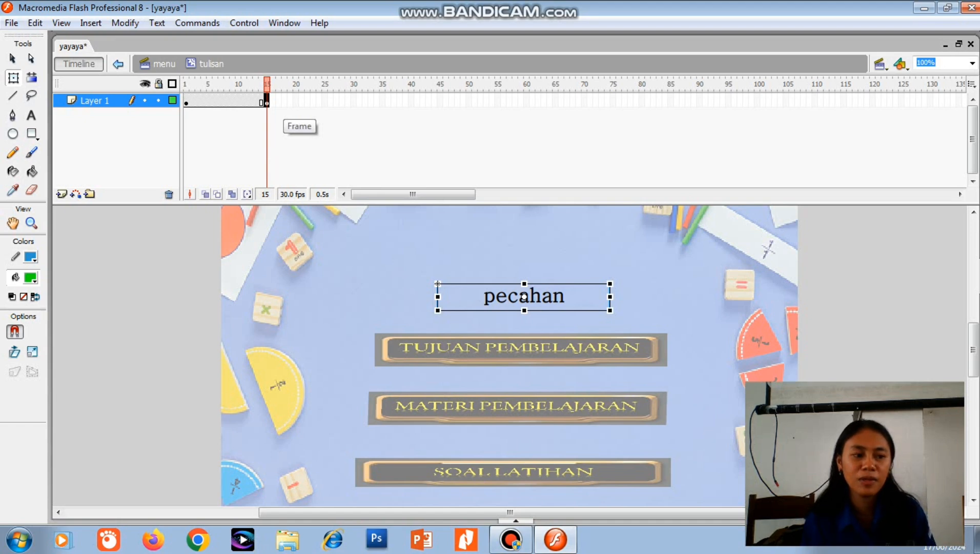
pyautogui.rightClick(382, 100)
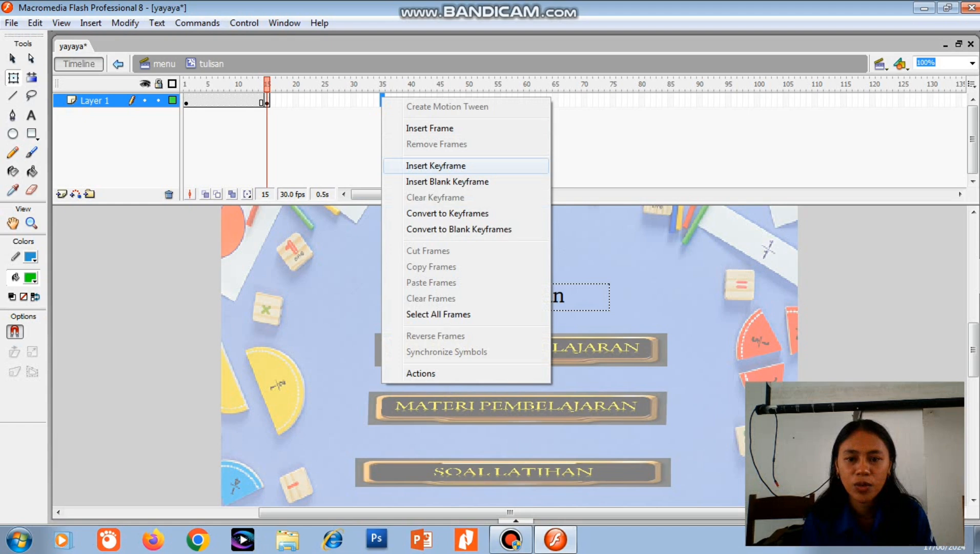
pyautogui.click(435, 165)
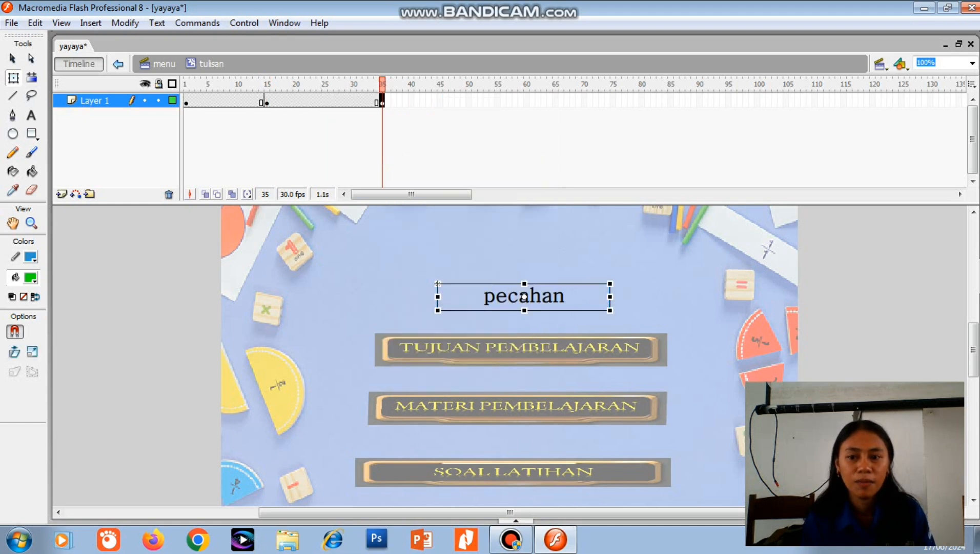
# Step: Create motion tweens on Layer 1 from frame 1 to 15 and from frame 15 to 35
pyautogui.click(186, 101)
pyautogui.rightClick(186, 101)
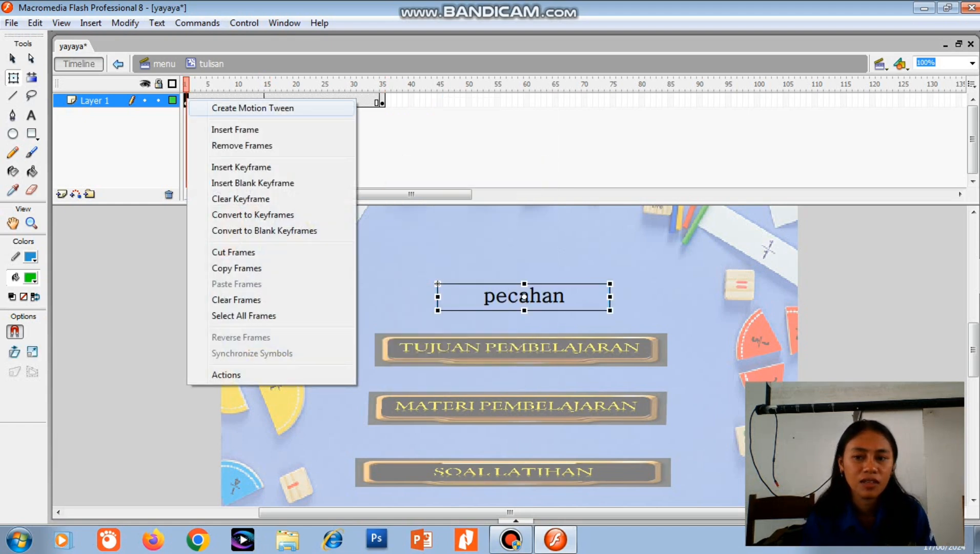
pyautogui.click(259, 103)
pyautogui.click(266, 101)
pyautogui.rightClick(266, 101)
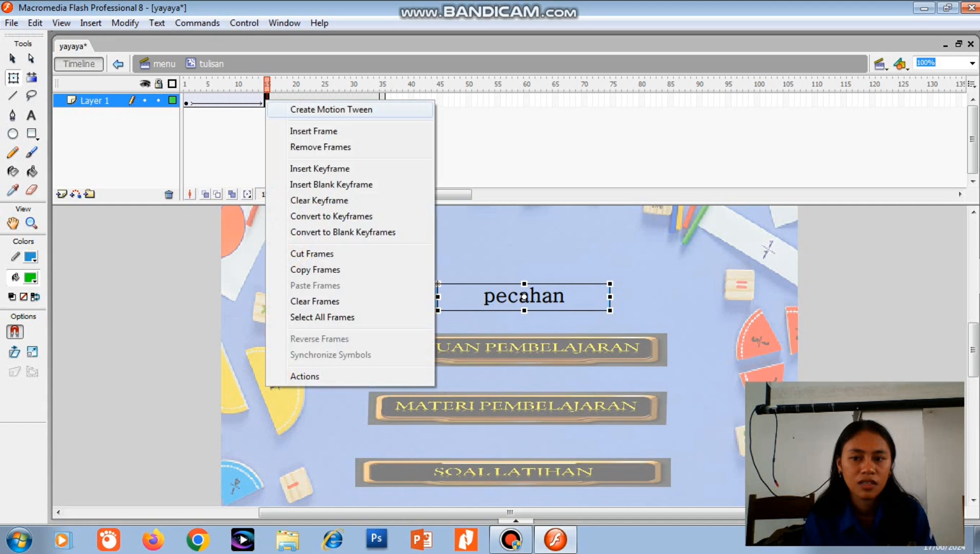
pyautogui.click(331, 109)
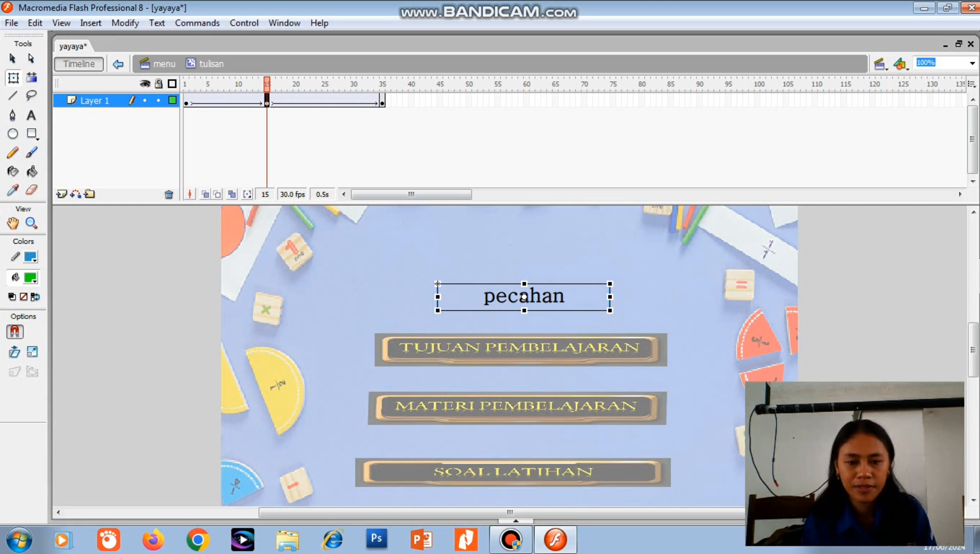
# Step: Shrink the "pecahan" text about its centre to roughly three quarters of its size at frame 15, and return to the menu scene
pyautogui.click(524, 297)
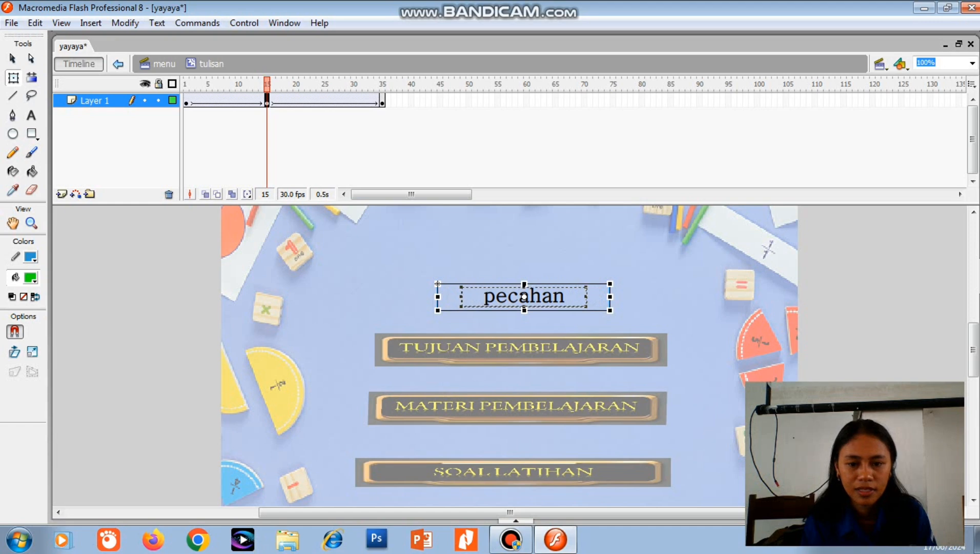
pyautogui.moveTo(437, 283); pyautogui.dragTo(461, 287)
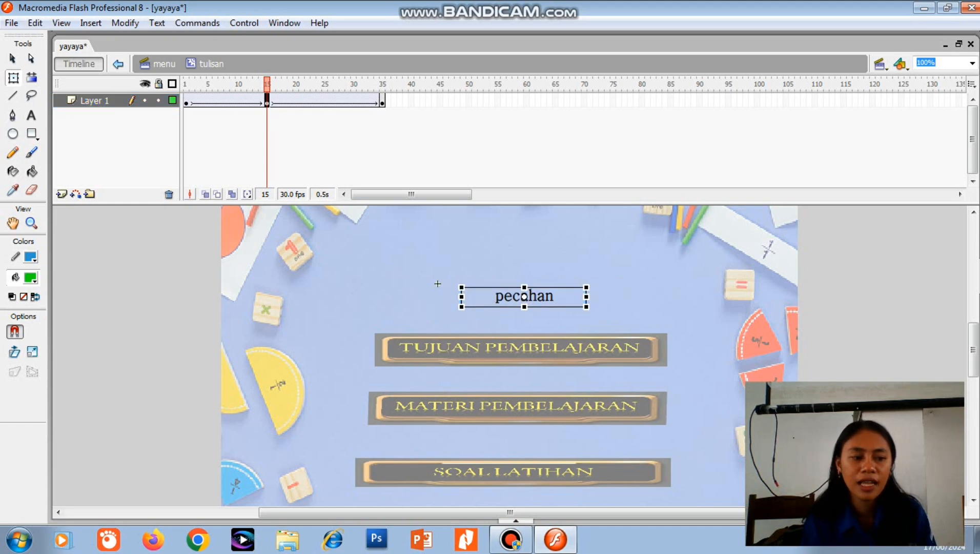
pyautogui.doubleClick(438, 284)
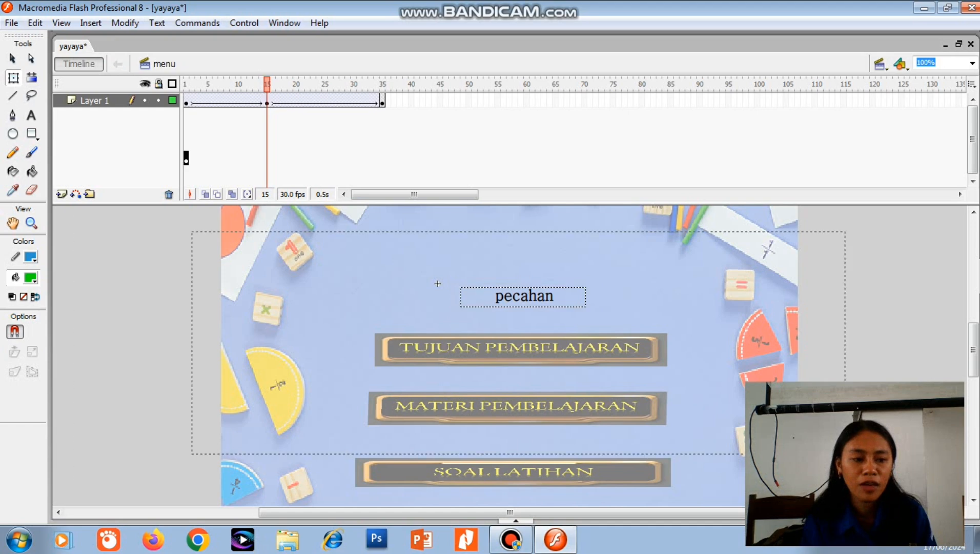
# Step: Convert the TUJUAN PEMBELAJARAN banner to a button symbol named "tujuan"
pyautogui.click(521, 349)
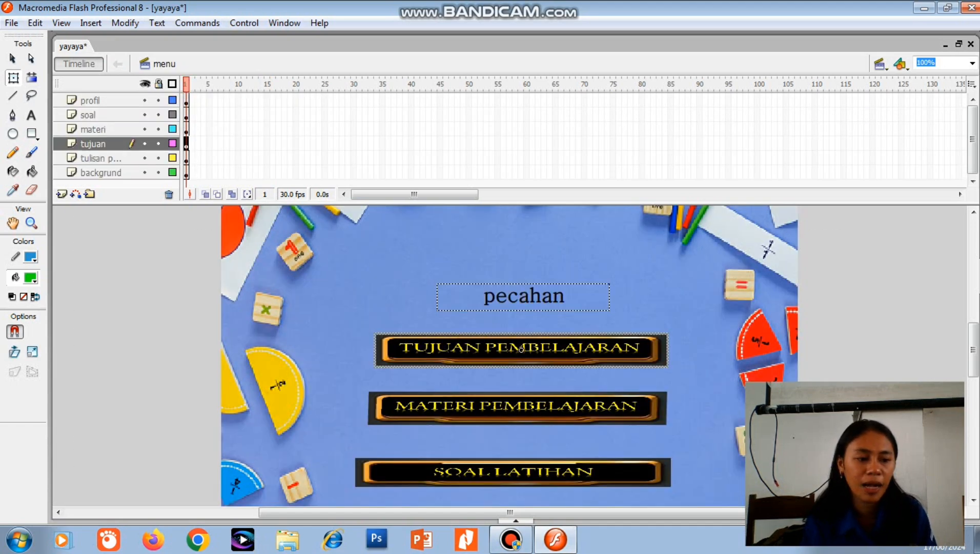
pyautogui.rightClick(522, 349)
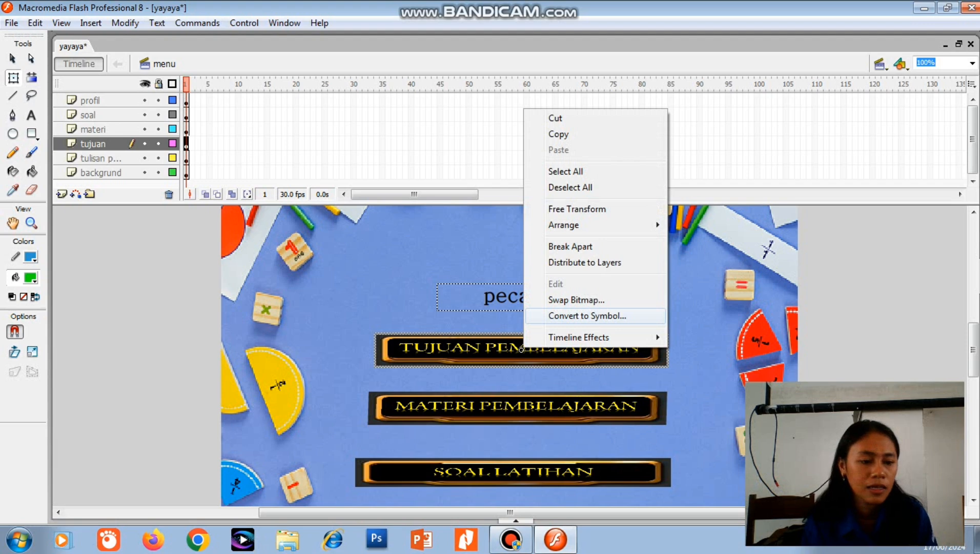
pyautogui.press('Return')
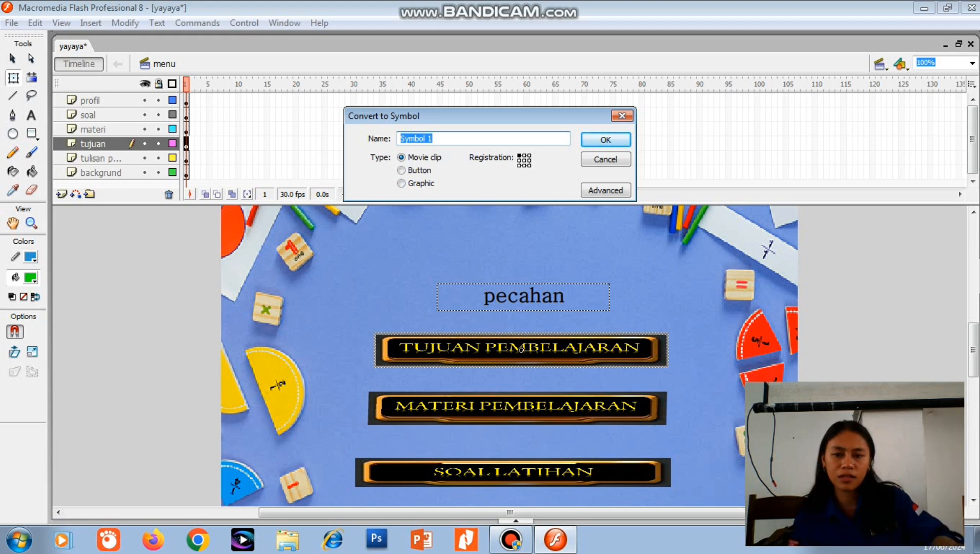
pyautogui.press('BackSpace')
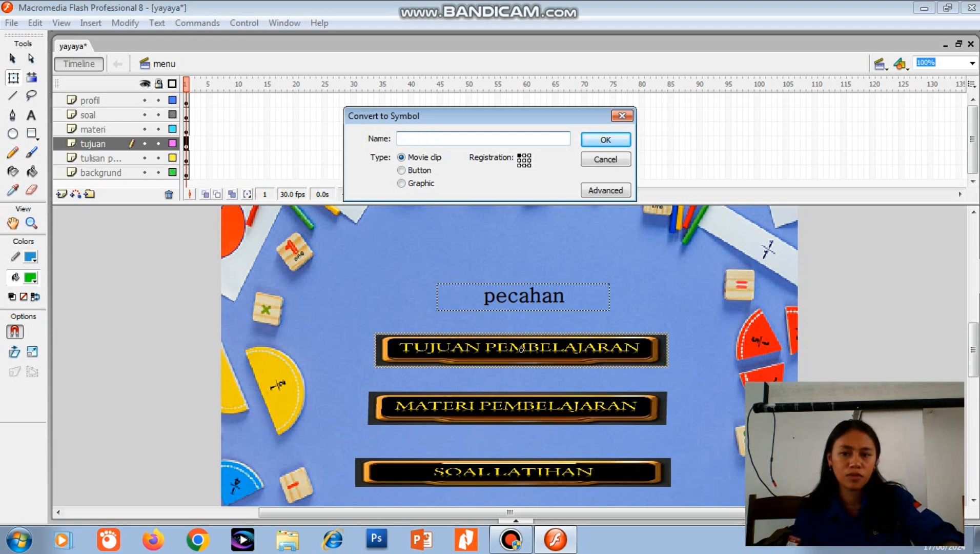
pyautogui.write('tujuan')
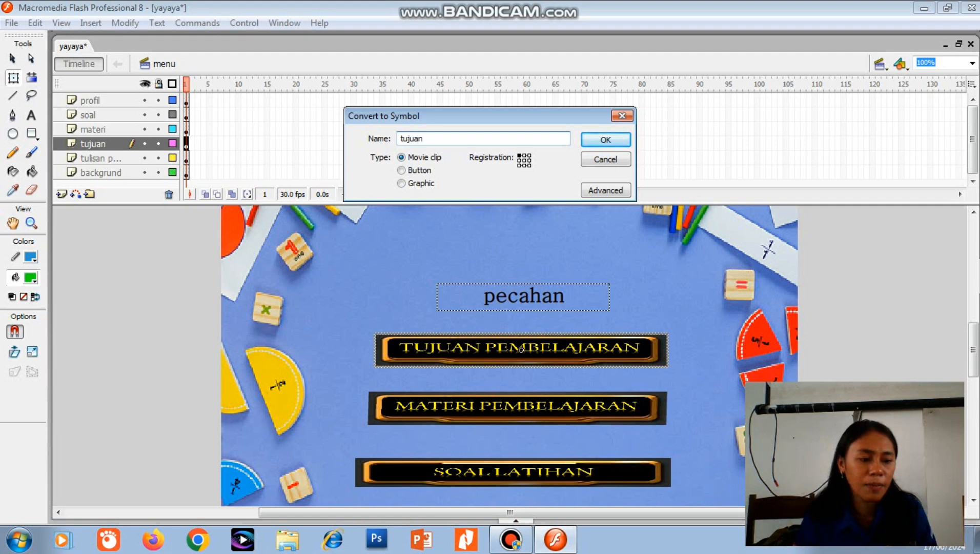
pyautogui.hotkey('alt', 'b')
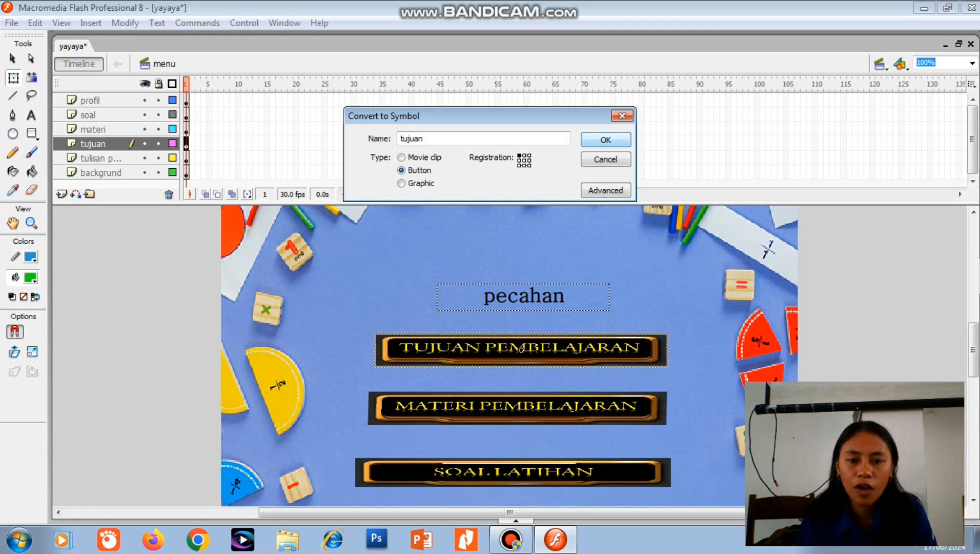
pyautogui.click(605, 140)
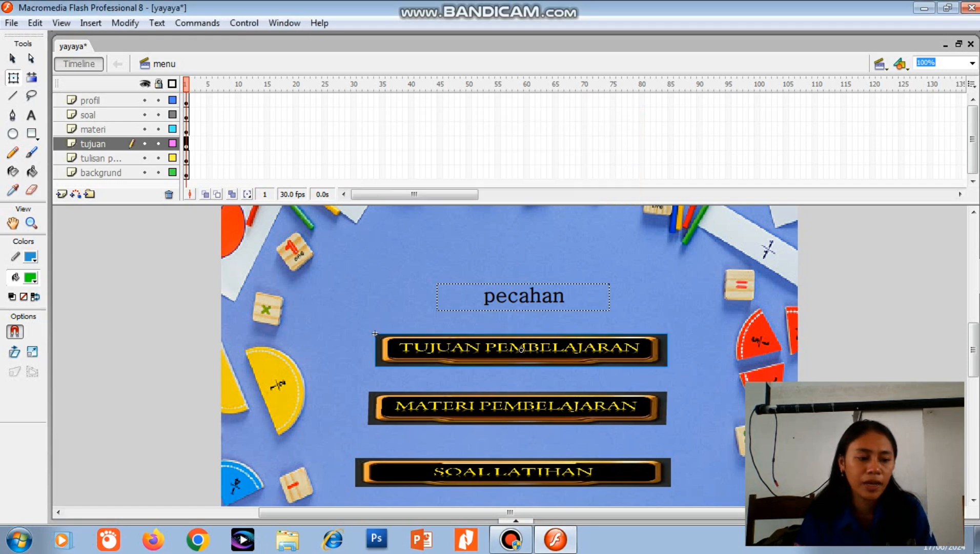
# Step: Open the "tujuan" button for editing and insert keyframes in its Over and Down states
pyautogui.doubleClick(521, 349)
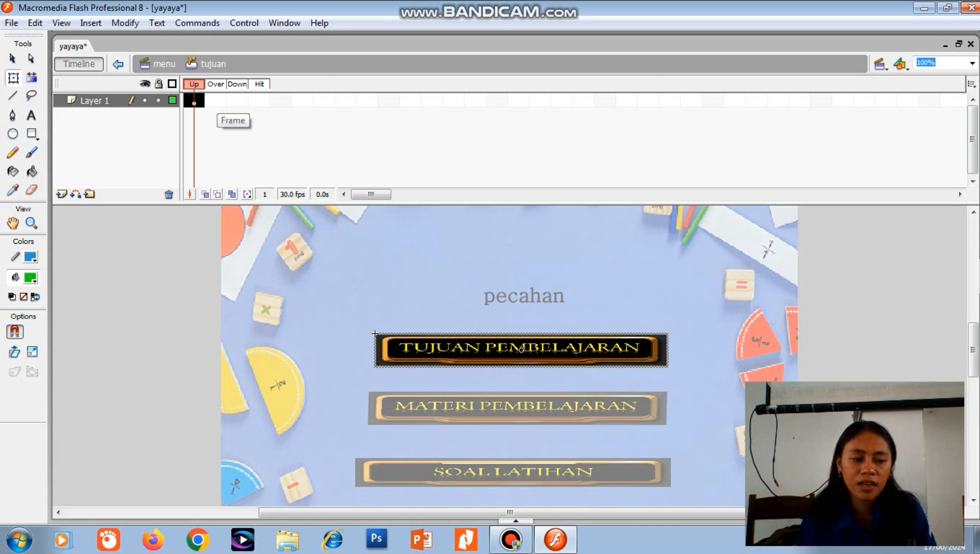
pyautogui.click(216, 102)
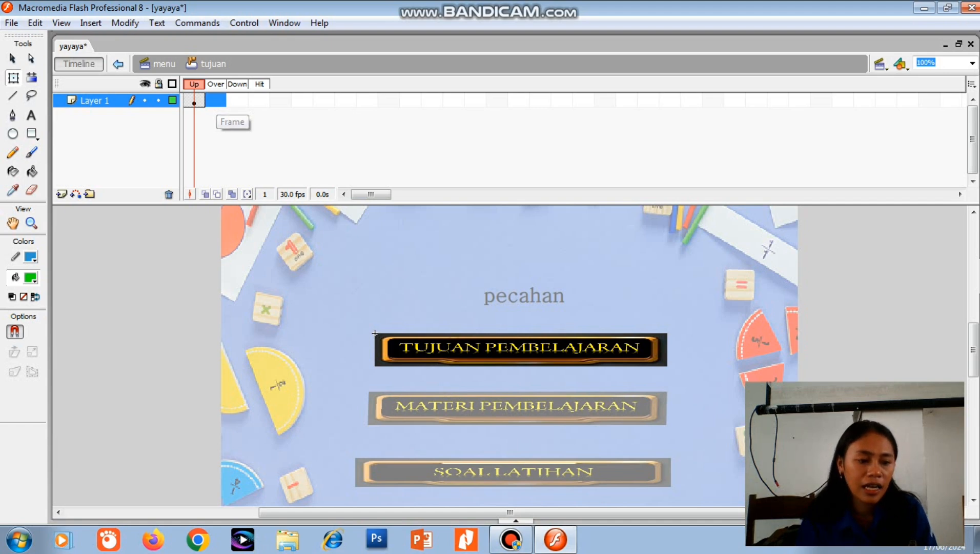
pyautogui.rightClick(216, 100)
pyautogui.click(269, 166)
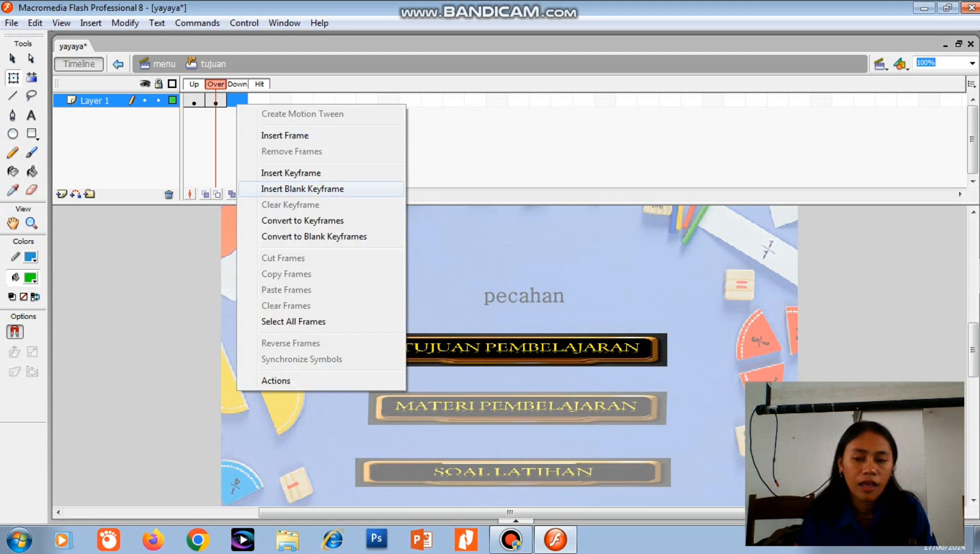
pyautogui.click(291, 172)
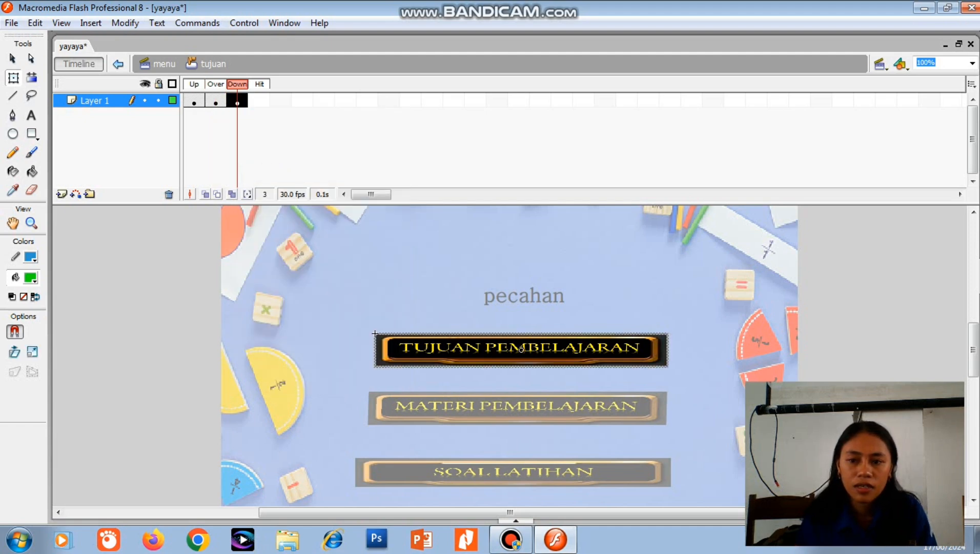
# Step: Enlarge the TUJUAN PEMBELAJARAN banner slightly about its centre in the Over state, and return to the menu scene
pyautogui.click(216, 101)
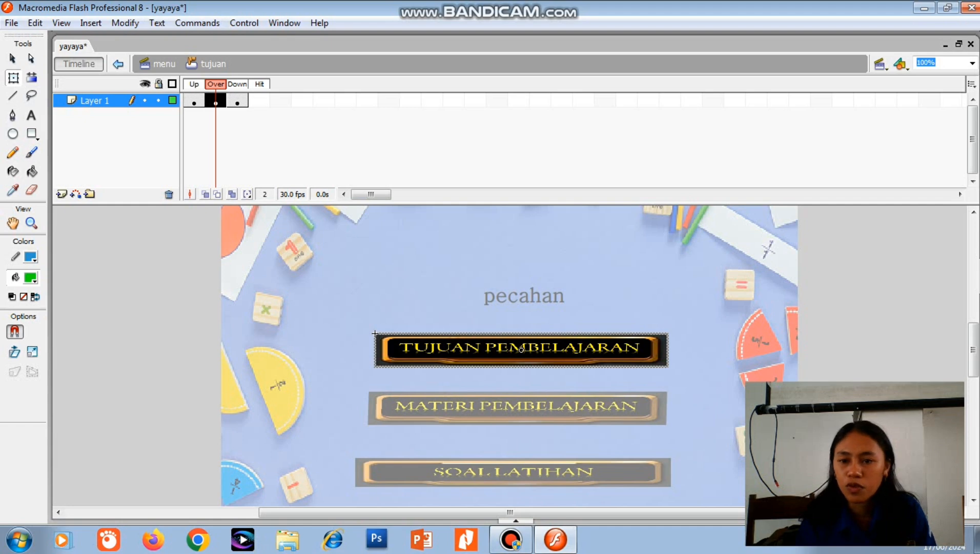
pyautogui.click(521, 349)
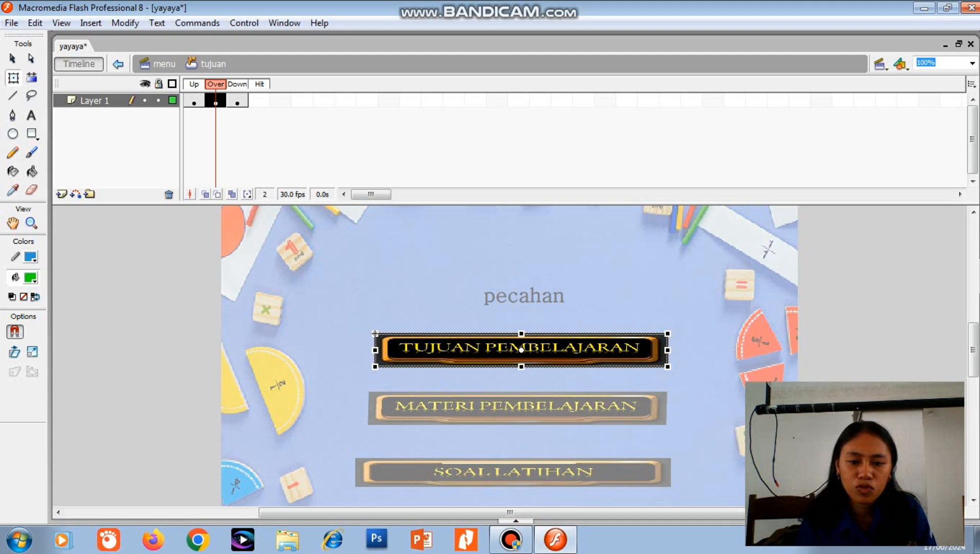
pyautogui.moveTo(667, 366); pyautogui.dragTo(684, 377)
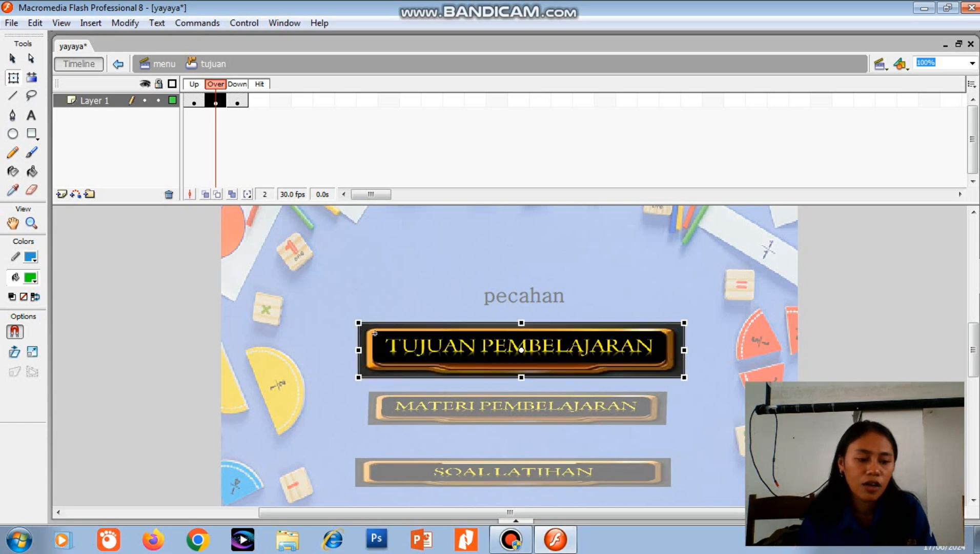
pyautogui.hotkey('ctrl', 'e')
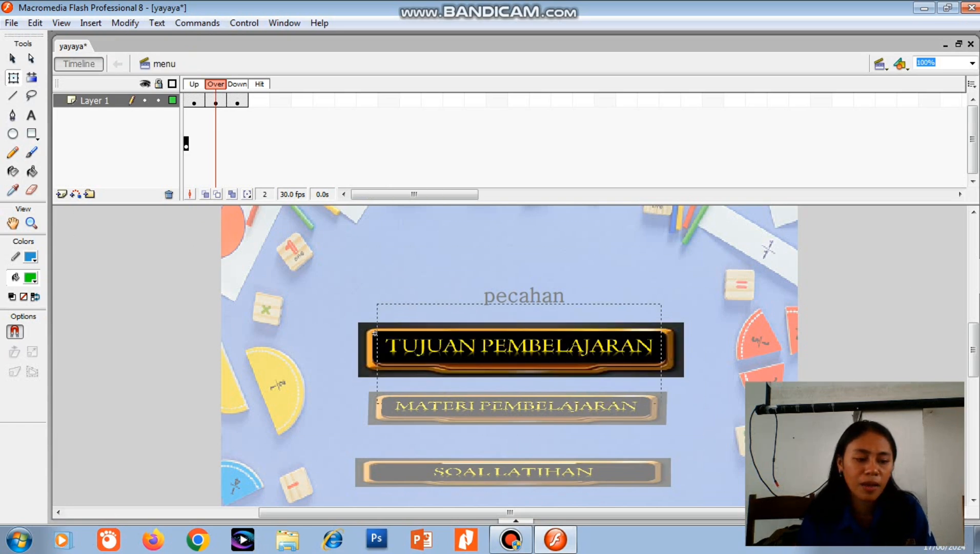
# Step: Convert the MATERI PEMBELAJARAN banner in the menu scene to a button symbol named "tombol materi"
pyautogui.click(517, 407)
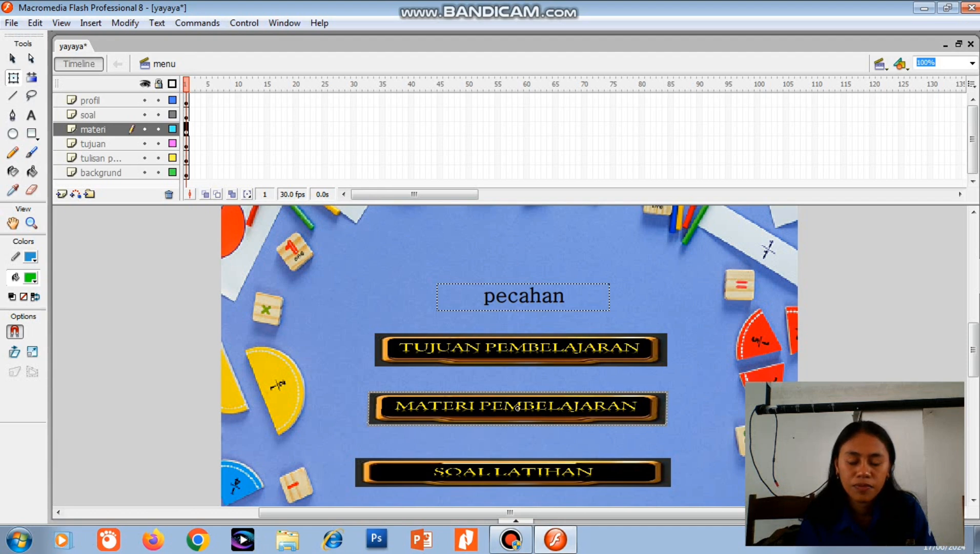
pyautogui.rightClick(467, 404)
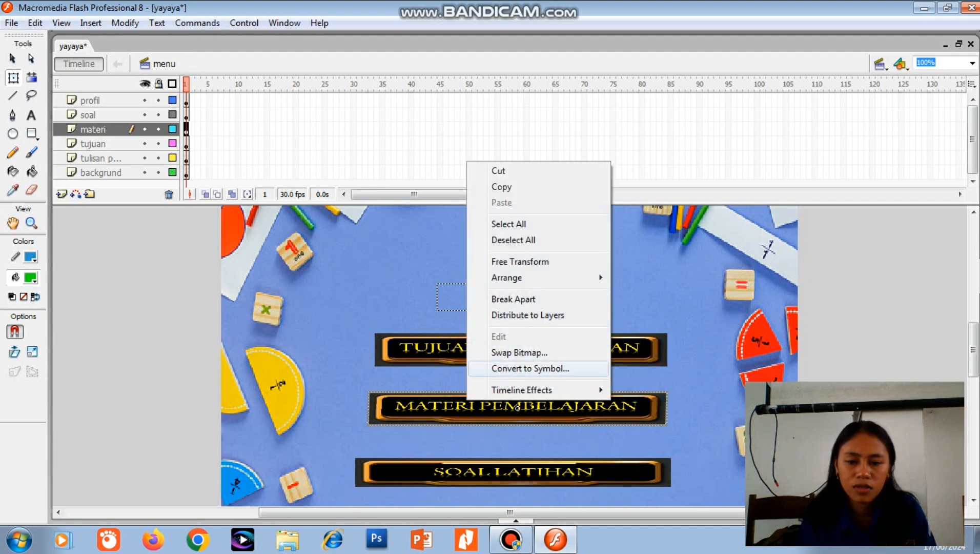
pyautogui.click(530, 368)
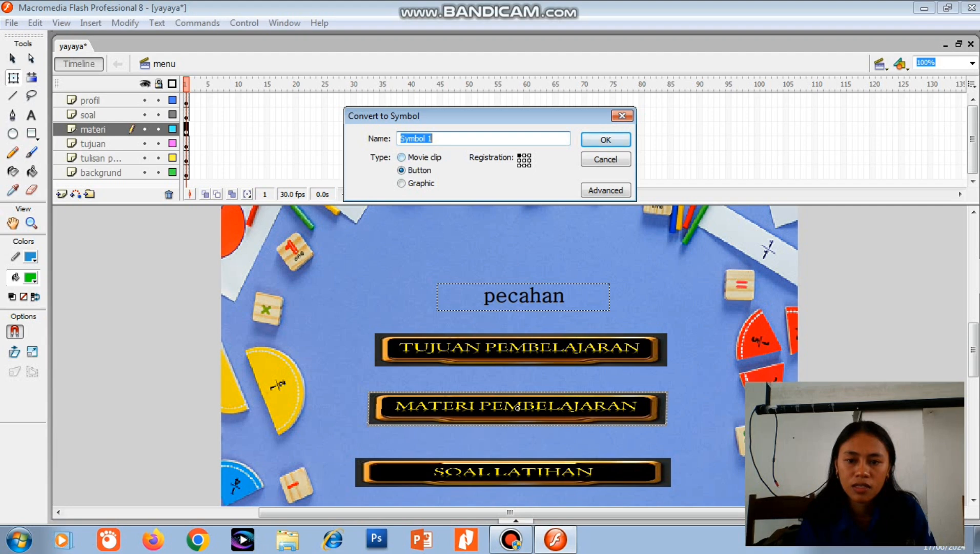
pyautogui.click(432, 138)
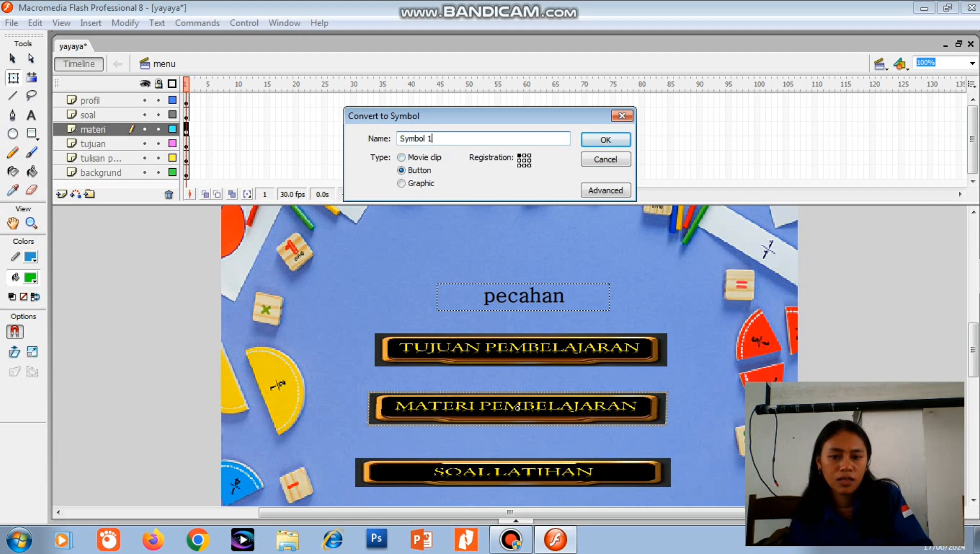
pyautogui.press('BackSpace')
pyautogui.press('BackSpace')
pyautogui.press('BackSpace')
pyautogui.press('BackSpace')
pyautogui.press('BackSpace')
pyautogui.press('BackSpace')
pyautogui.press('BackSpace')
pyautogui.press('BackSpace')
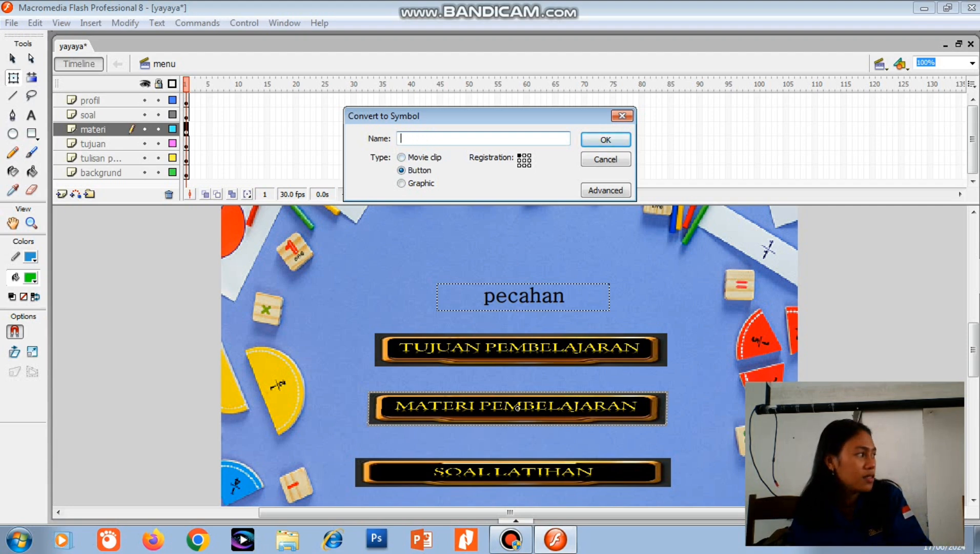
pyautogui.write('tomb')
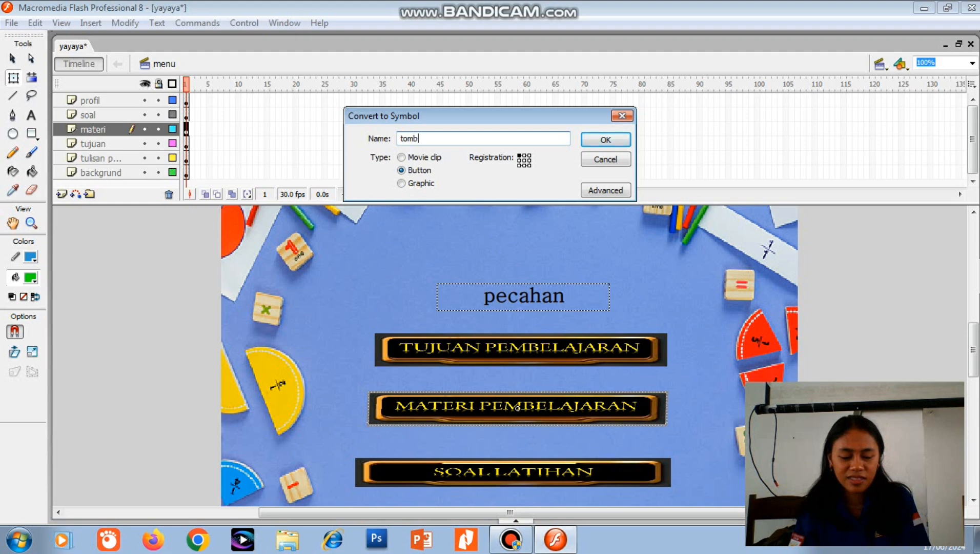
pyautogui.write('ol mater')
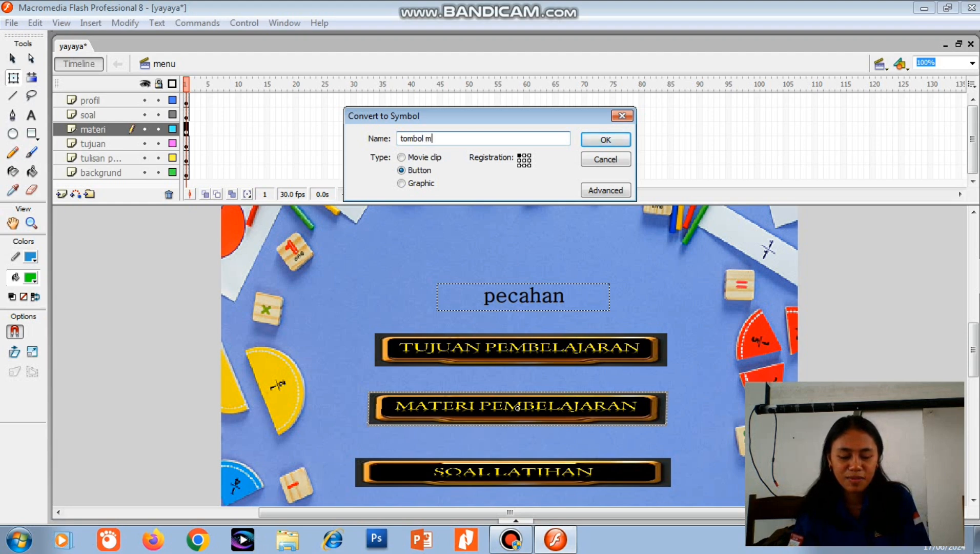
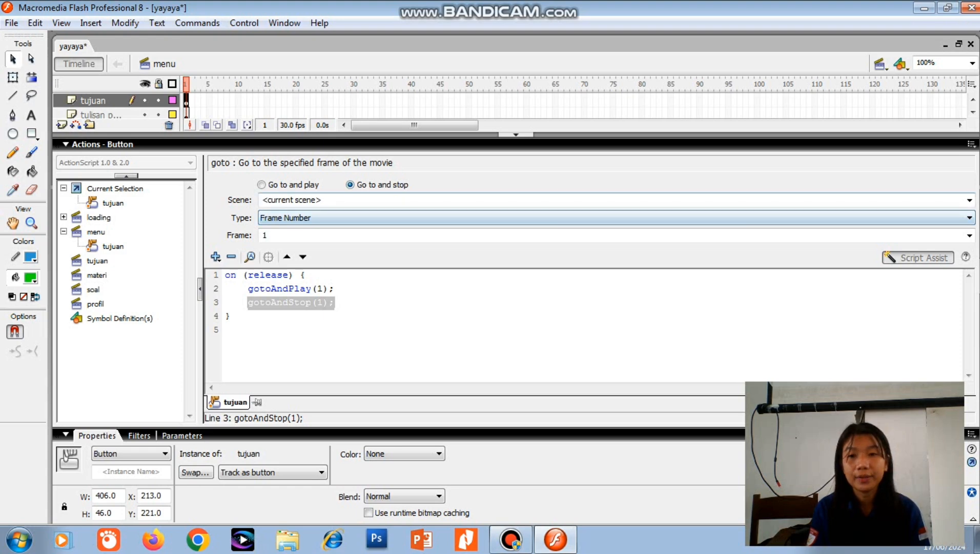
# Step: Set the target scene of the "tujuan" button's Go to and stop action to "tujuan" and collapse the script editor
pyautogui.click(292, 200)
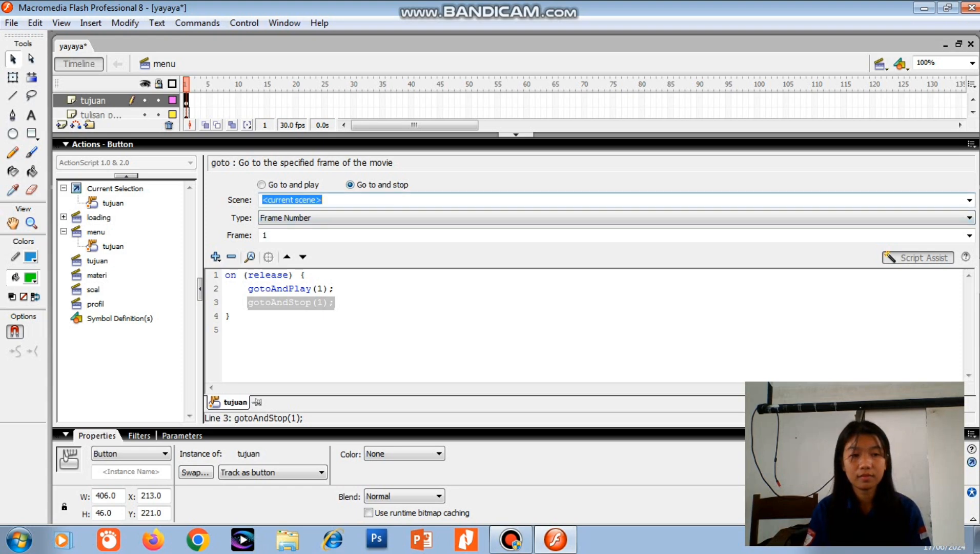
pyautogui.press('BackSpace')
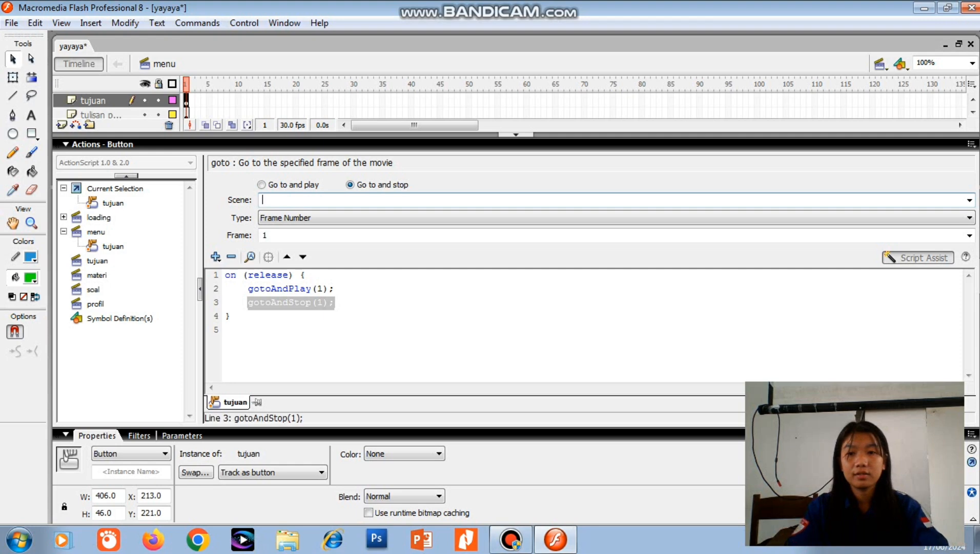
pyautogui.write('tujuan')
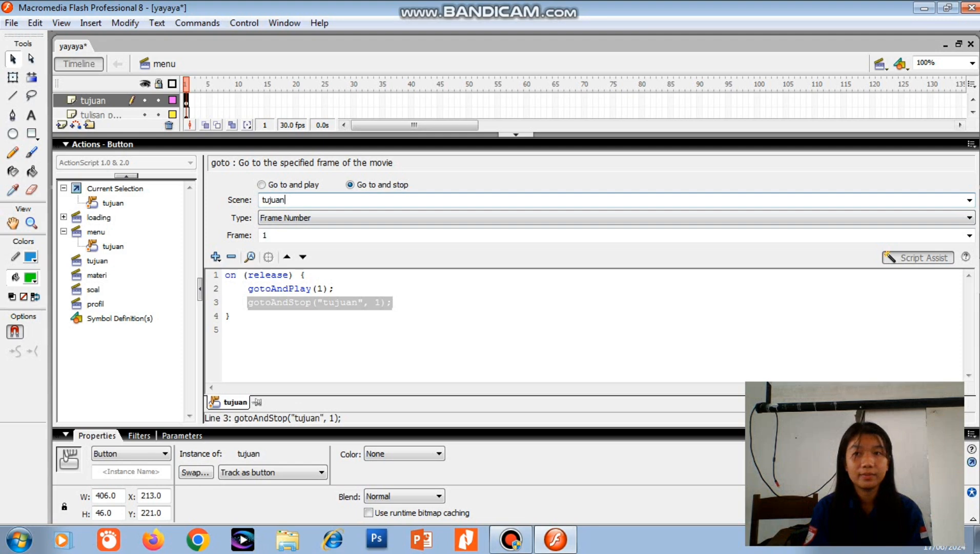
pyautogui.click(516, 134)
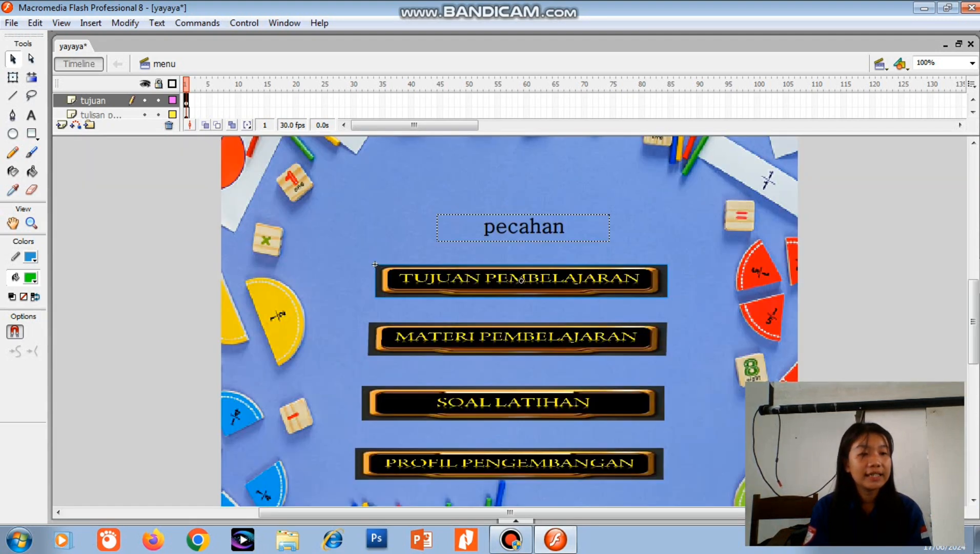
# Step: Select the MATERI PEMBELAJARAN button, run a test of the movie and close the preview
pyautogui.click(517, 338)
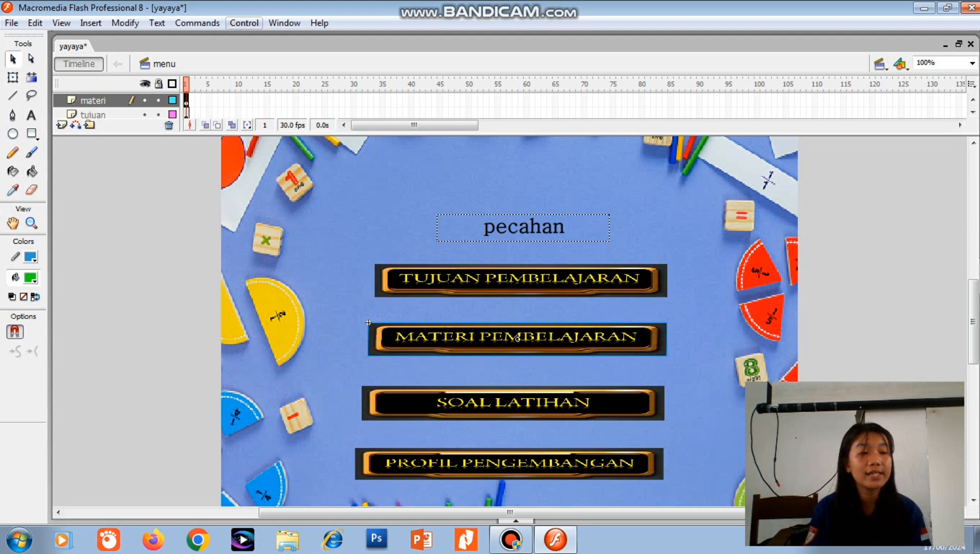
pyautogui.click(244, 22)
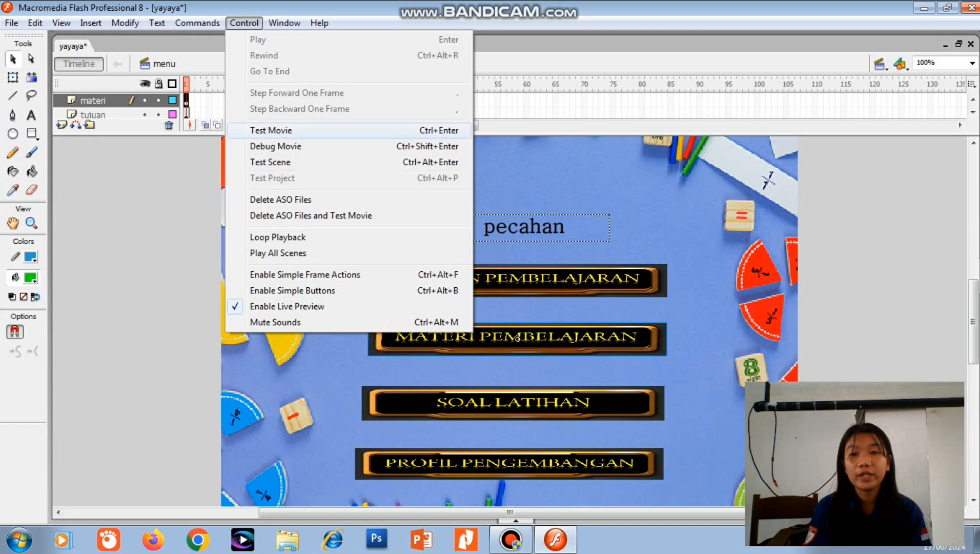
pyautogui.click(270, 130)
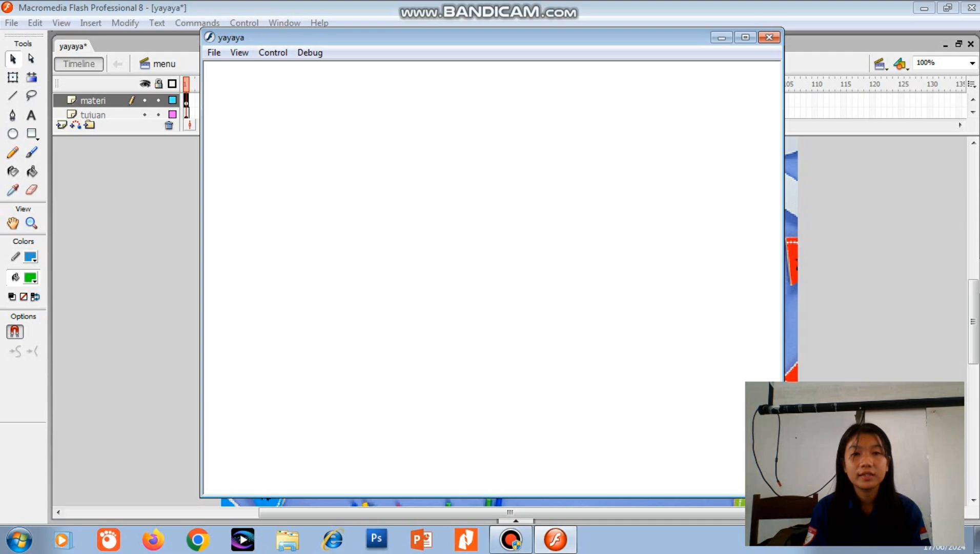
pyautogui.click(769, 37)
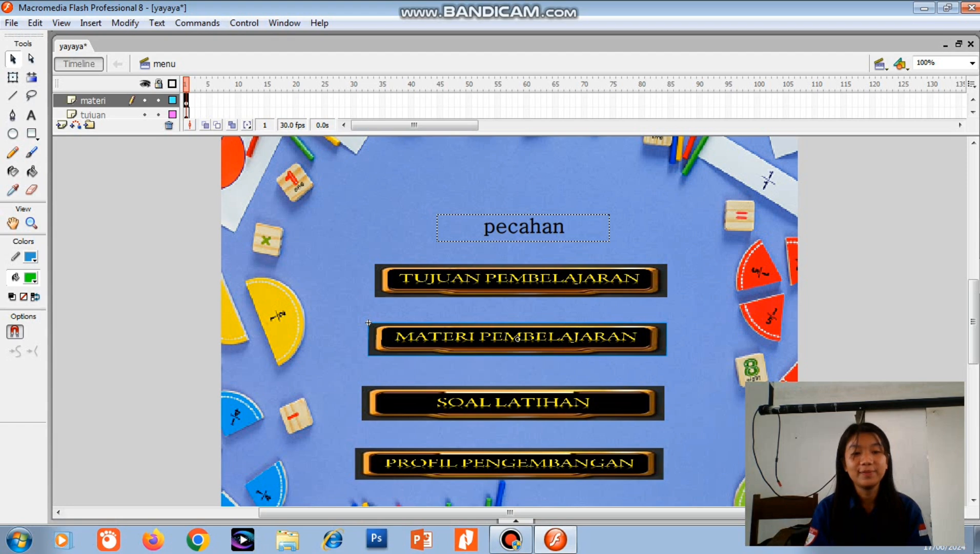
# Step: Give the MATERI PEMBELAJARAN button an on-release goto action that stops at frame 1 of the scene "materi"
pyautogui.rightClick(517, 338)
pyautogui.click(569, 251)
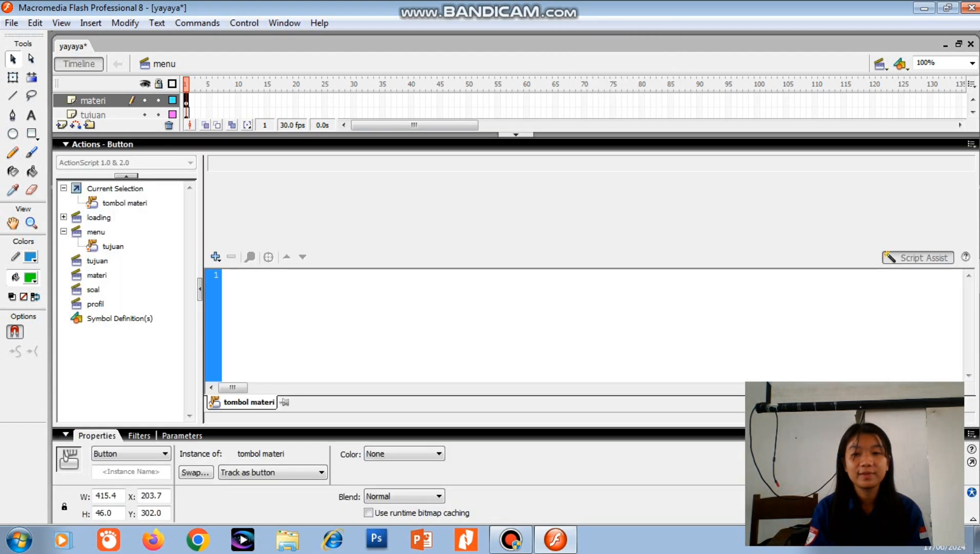
pyautogui.click(216, 257)
pyautogui.moveTo(264, 274)
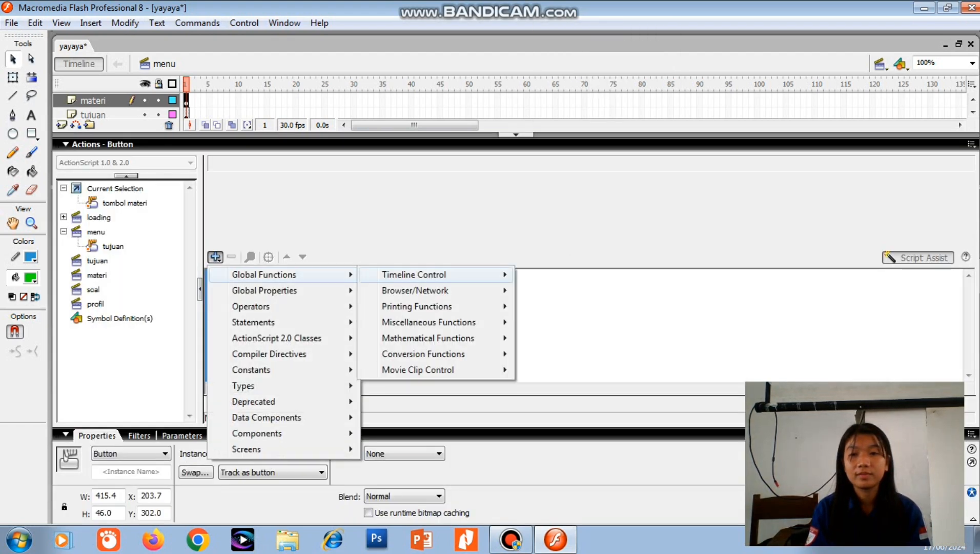
pyautogui.moveTo(414, 274)
pyautogui.click(545, 274)
pyautogui.click(350, 185)
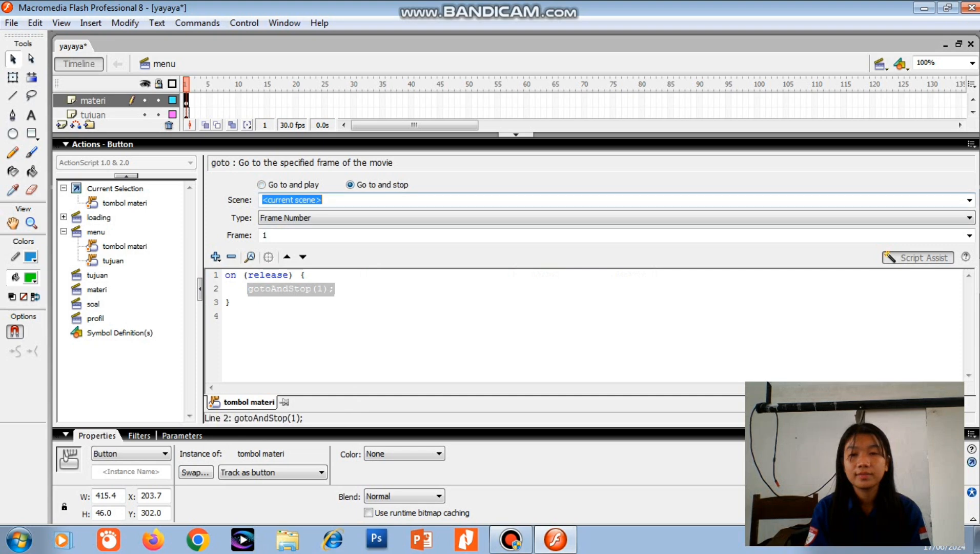
pyautogui.write('materi')
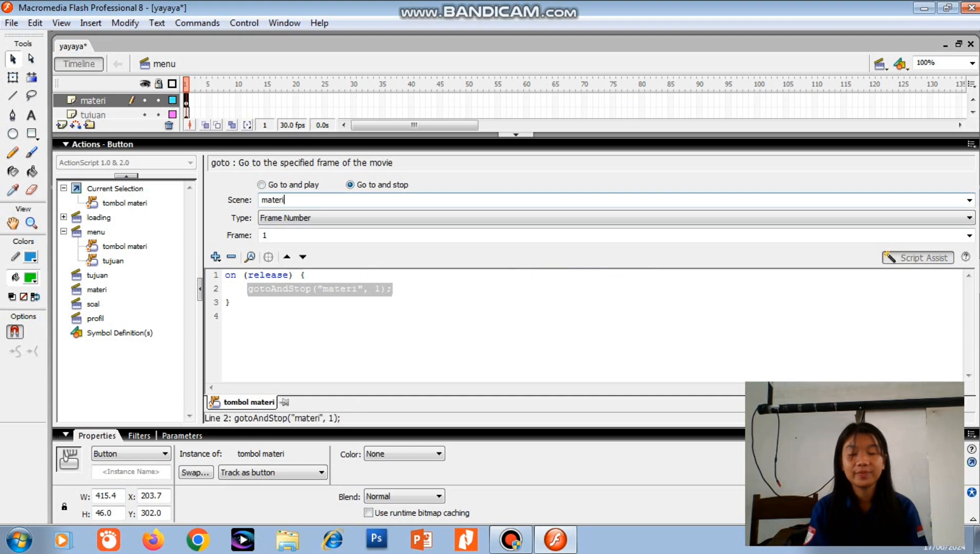
pyautogui.click(516, 134)
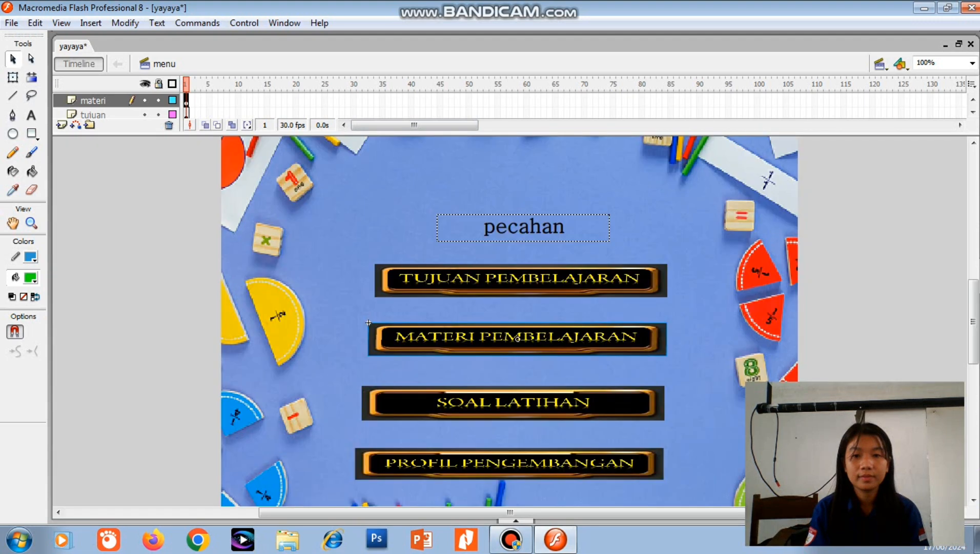
# Step: Give the SOAL LATIHAN button an on-release goto action that stops at frame 1 of the scene "soal"
pyautogui.rightClick(514, 402)
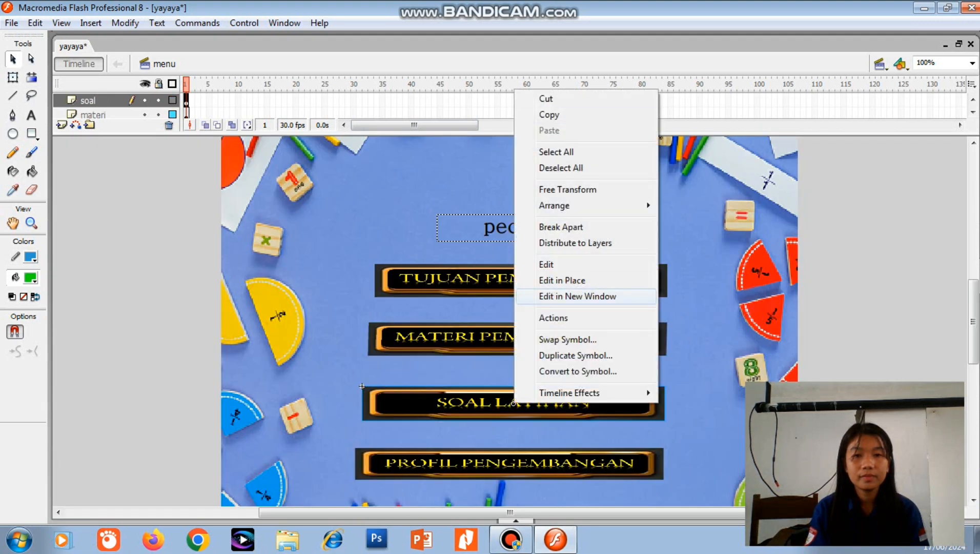
pyautogui.click(538, 317)
pyautogui.click(215, 256)
pyautogui.moveTo(264, 275)
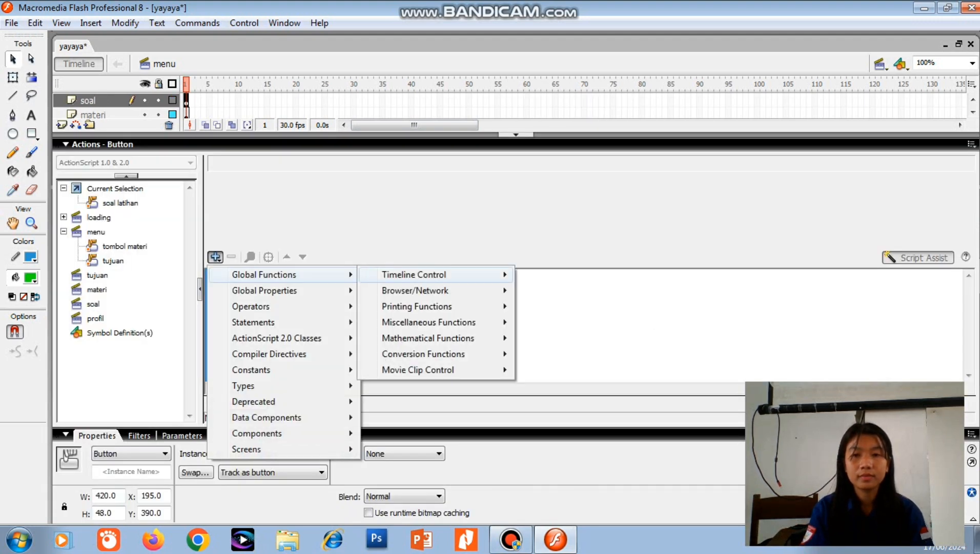
pyautogui.moveTo(414, 274)
pyautogui.click(544, 274)
pyautogui.click(350, 185)
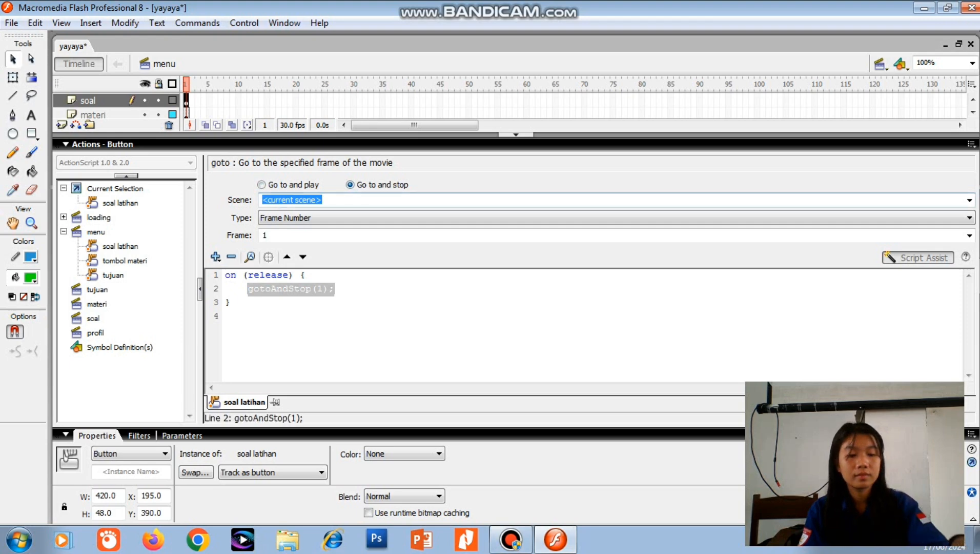
pyautogui.write('soal')
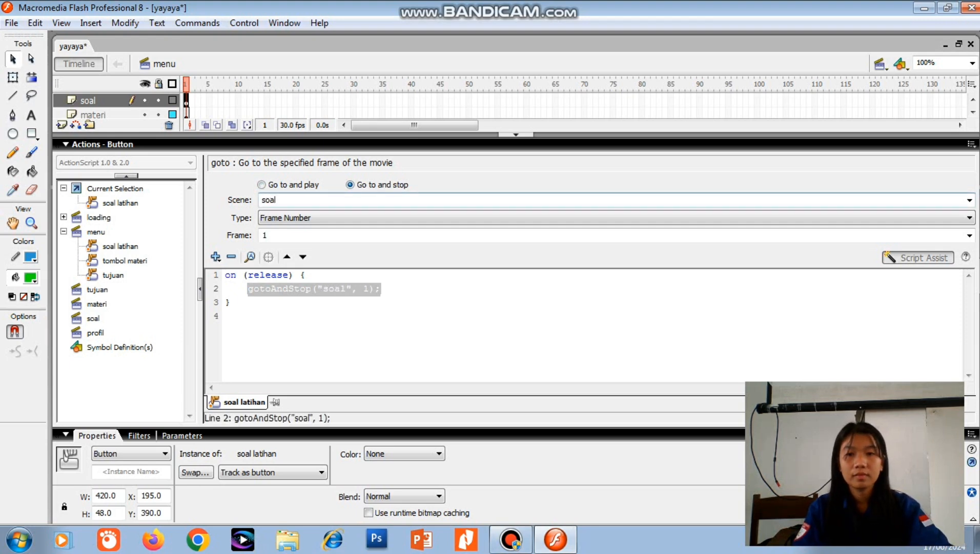
pyautogui.click(515, 134)
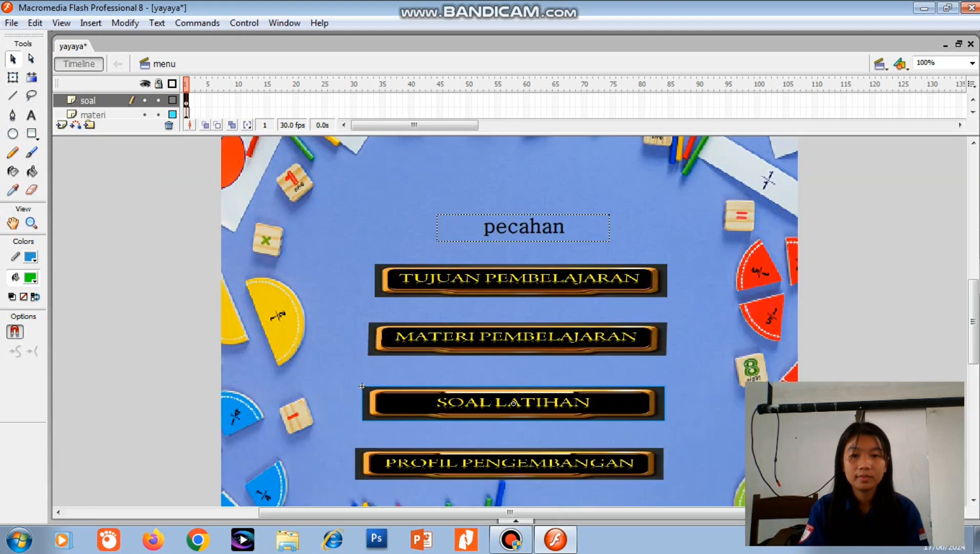
# Step: Give the PROFIL PENGEMBANGAN button an on-release Go to and play action targeting frame 1 of the scene "profil"
pyautogui.rightClick(466, 455)
pyautogui.click(505, 370)
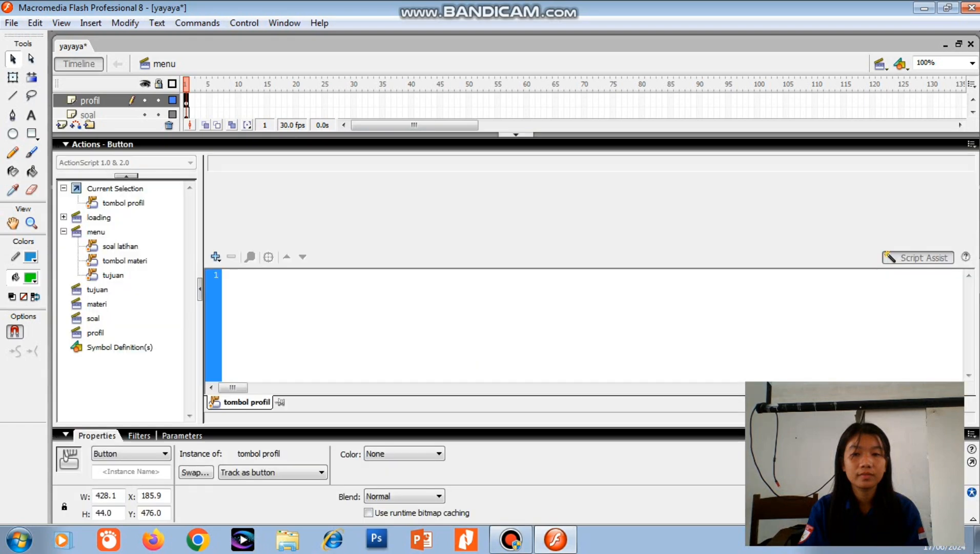
pyautogui.click(215, 256)
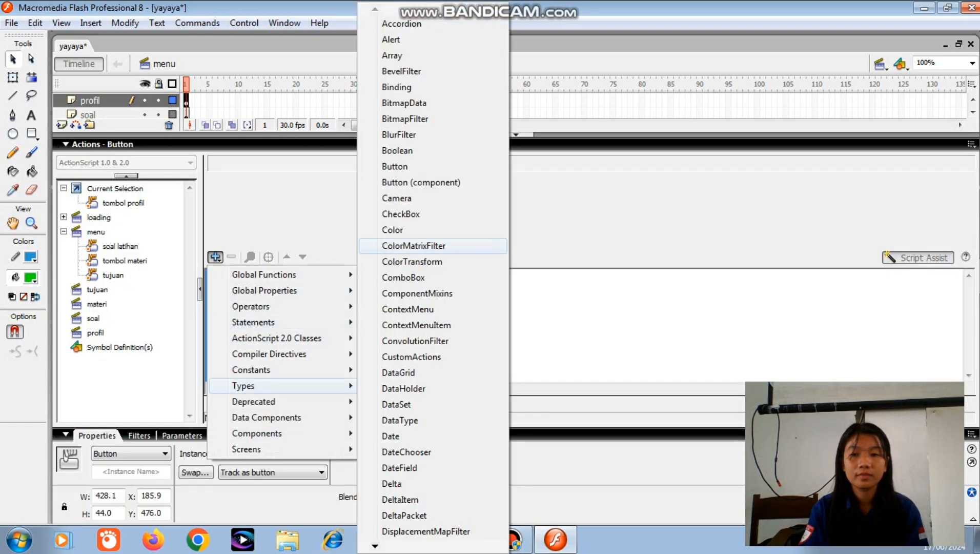
pyautogui.moveTo(263, 274)
pyautogui.moveTo(413, 274)
pyautogui.click(545, 274)
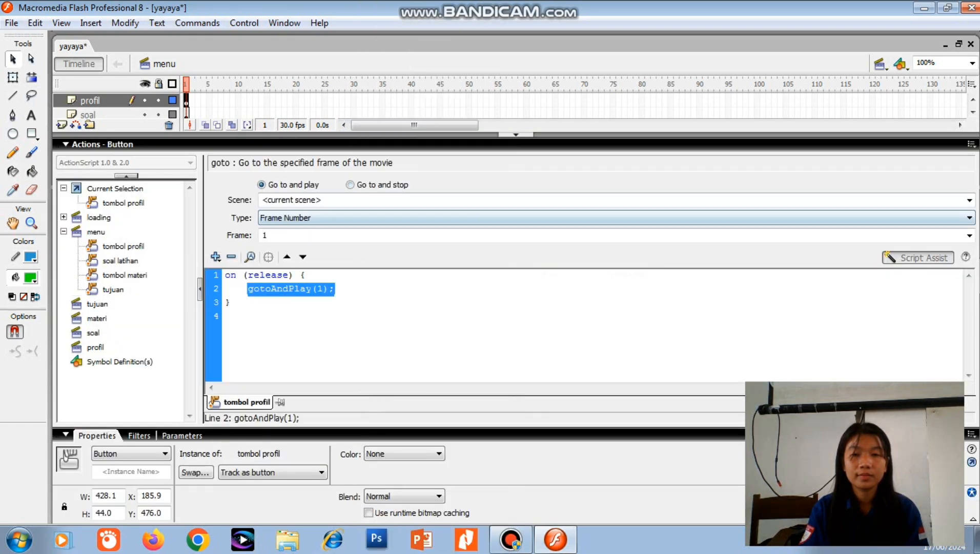
pyautogui.write('prifi')
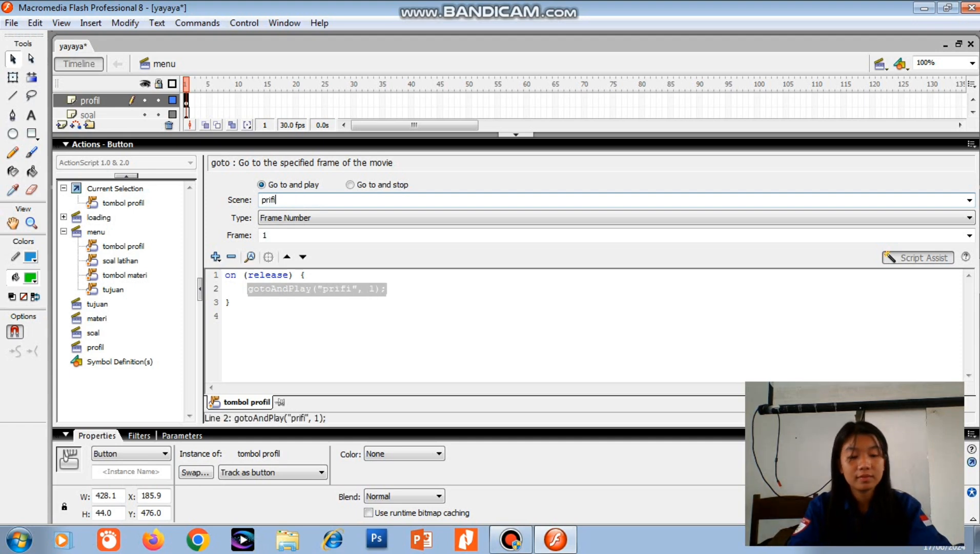
pyautogui.press('BackSpace')
pyautogui.press('BackSpace')
pyautogui.press('BackSpace')
pyautogui.write('ofil')
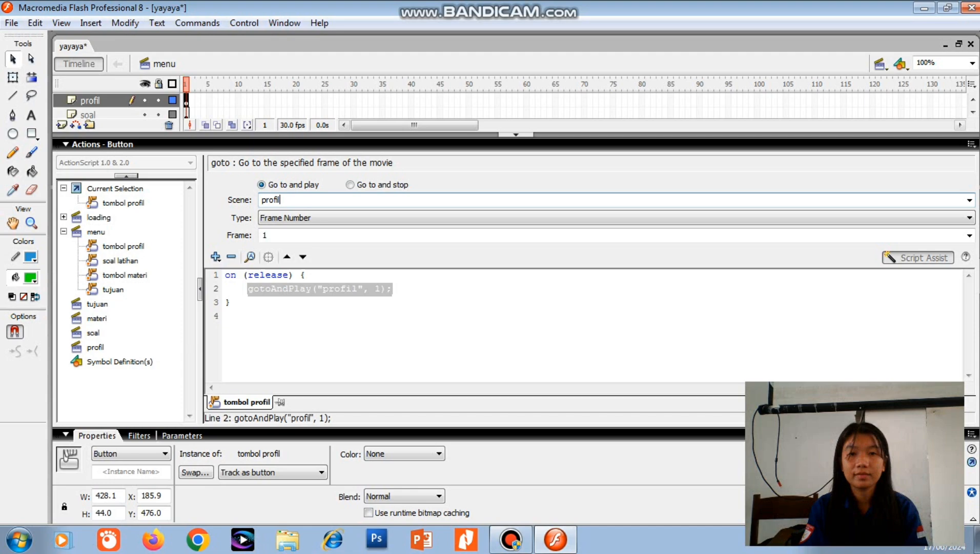
pyautogui.click(515, 134)
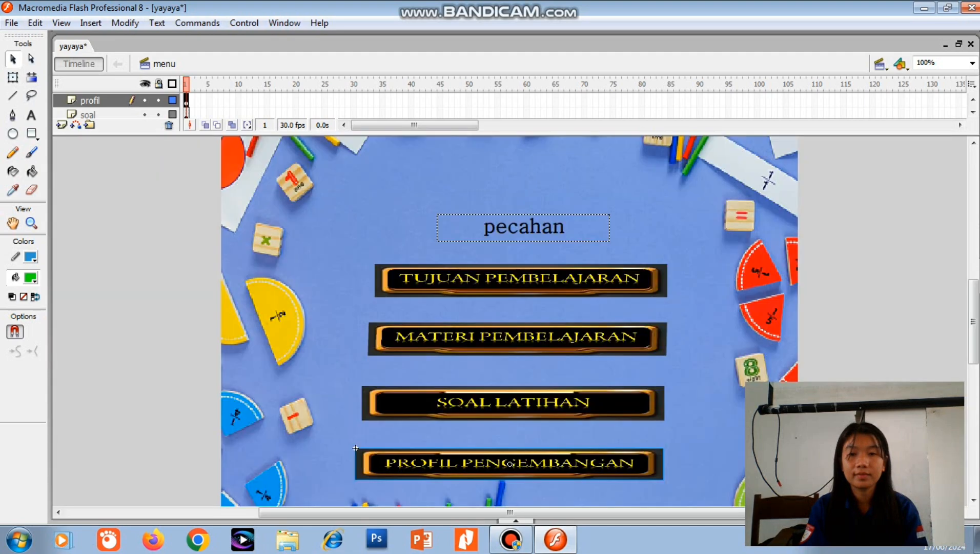
# Step: Test the movie, try the TUJUAN PEMBELAJARAN button in the menu, and close the preview
pyautogui.click(244, 23)
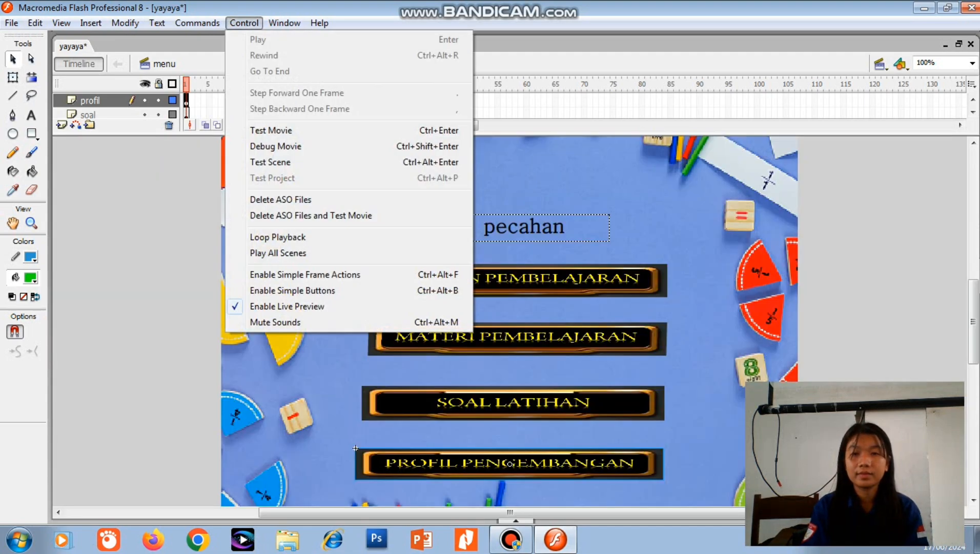
pyautogui.click(270, 130)
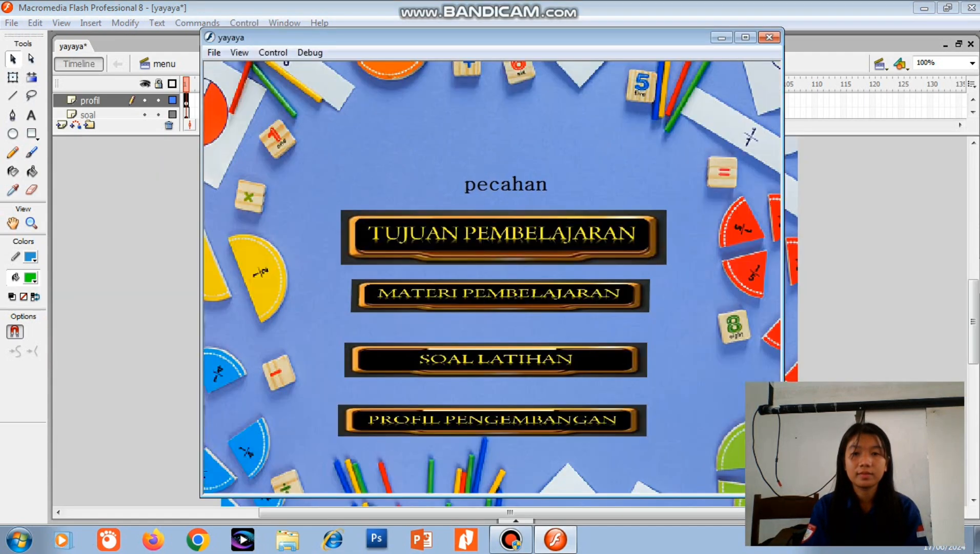
pyautogui.click(500, 234)
pyautogui.click(769, 37)
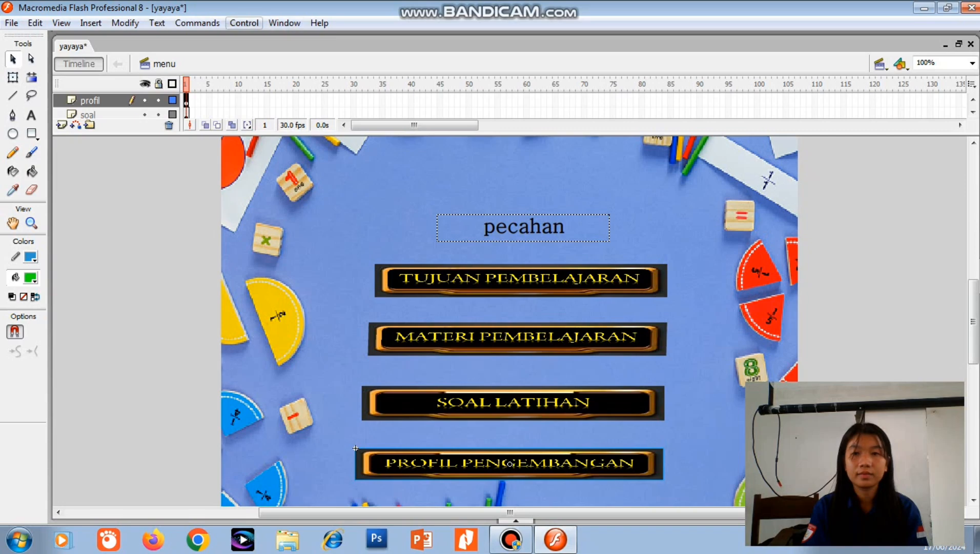
# Step: Test the movie, try the MATERI PEMBELAJARAN button in the menu, close the preview, and start another test
pyautogui.click(244, 23)
pyautogui.click(270, 130)
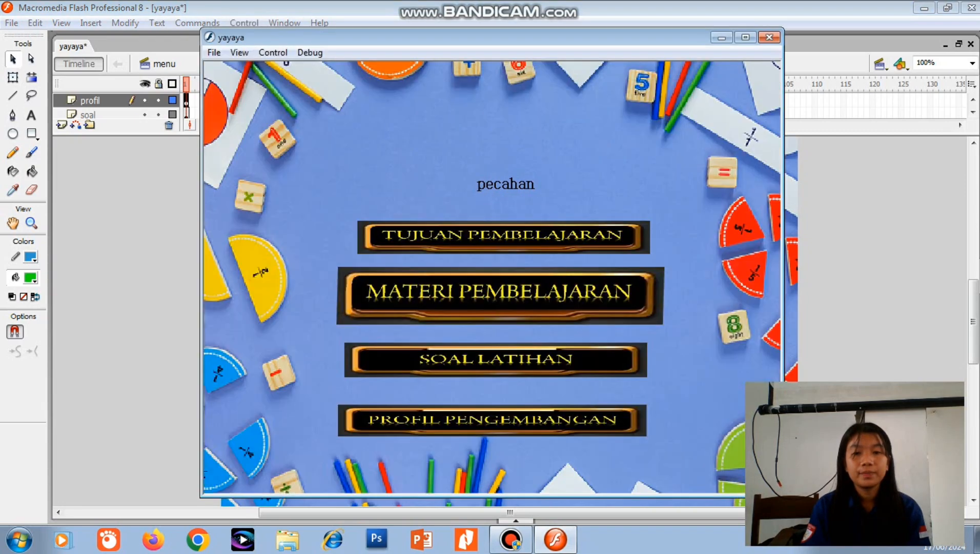
pyautogui.click(499, 295)
pyautogui.click(769, 37)
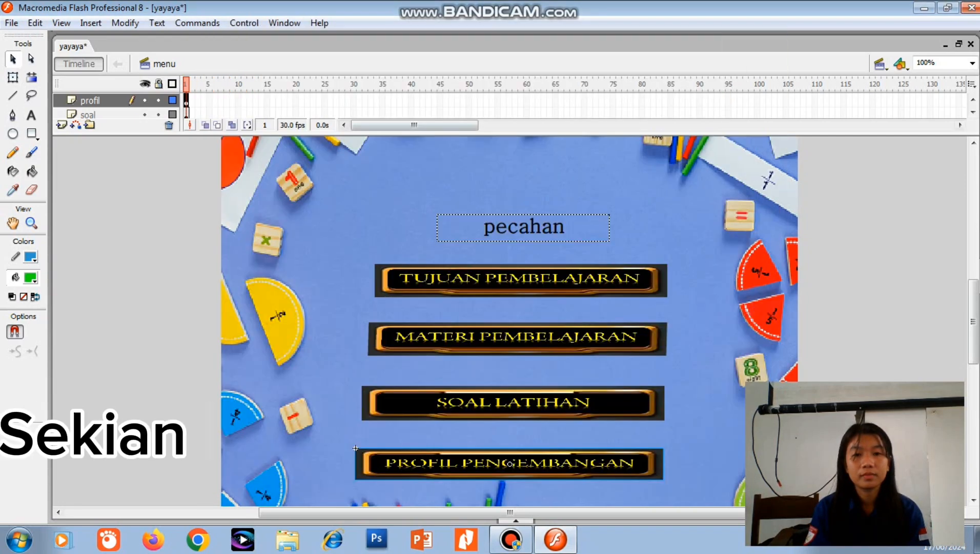
pyautogui.click(244, 22)
pyautogui.click(270, 131)
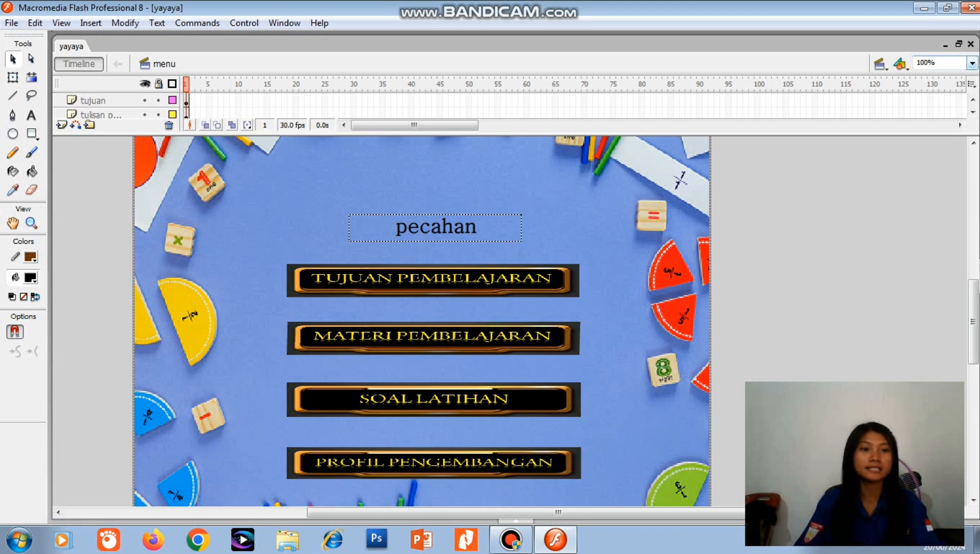
# Step: Switch to the "tujuan" scene and rename its only layer as "background"
pyautogui.click(971, 62)
pyautogui.click(972, 63)
pyautogui.click(880, 63)
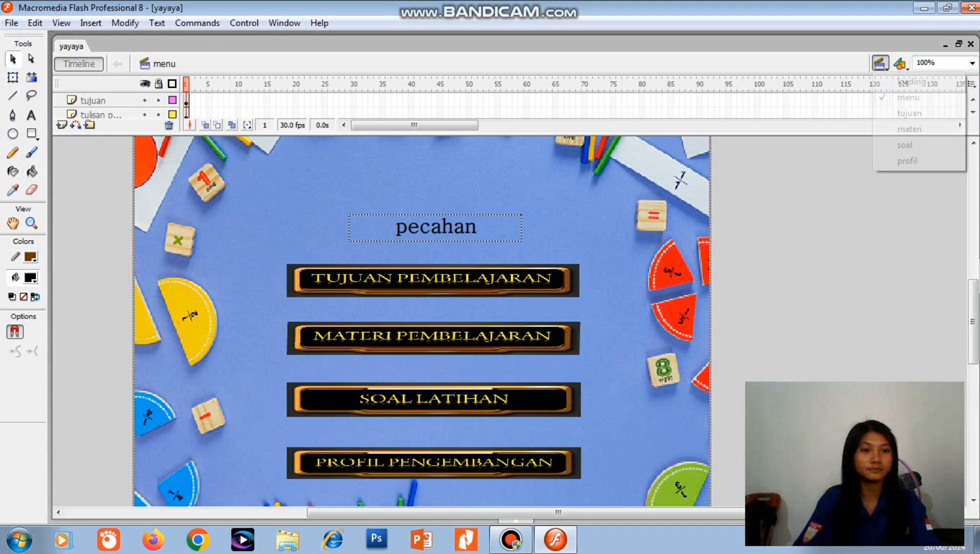
pyautogui.click(909, 113)
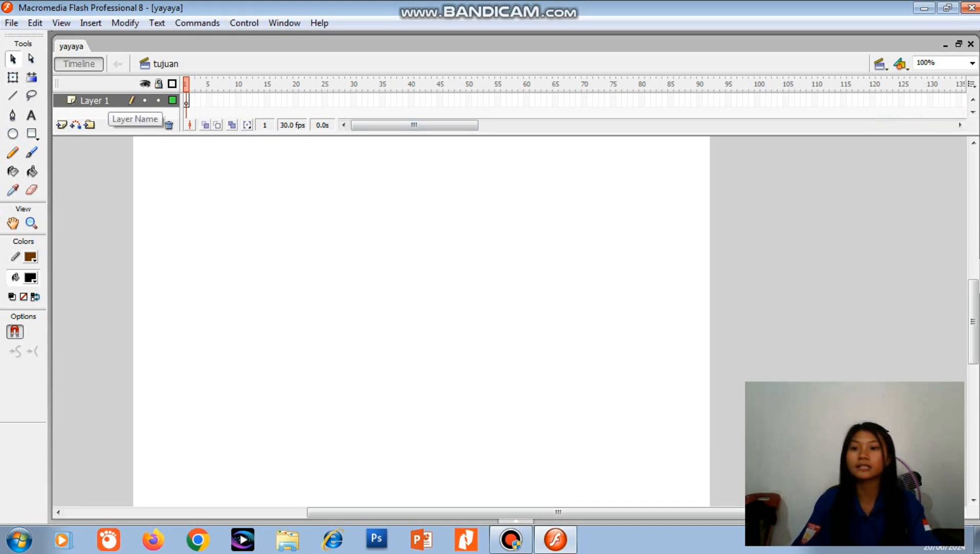
pyautogui.doubleClick(98, 101)
pyautogui.press('BackSpace')
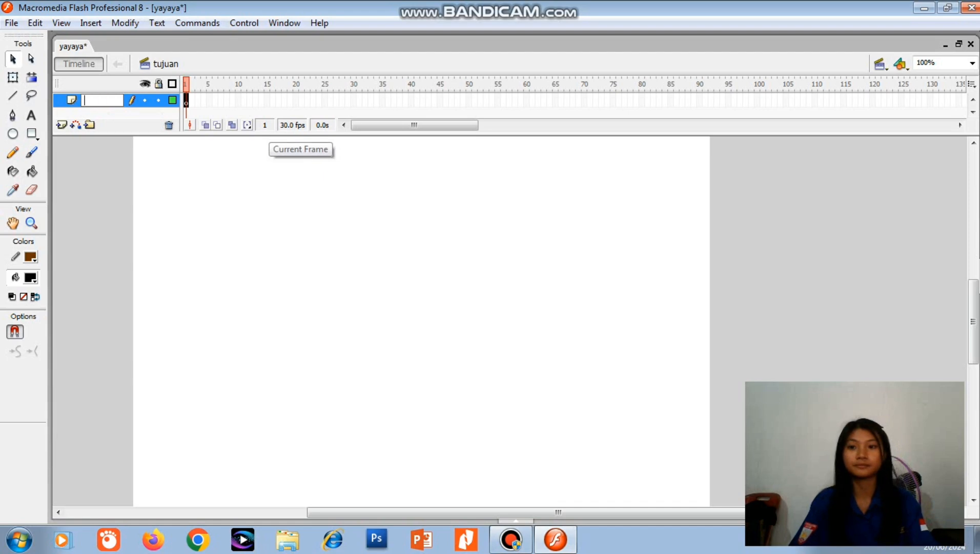
pyautogui.write('backg')
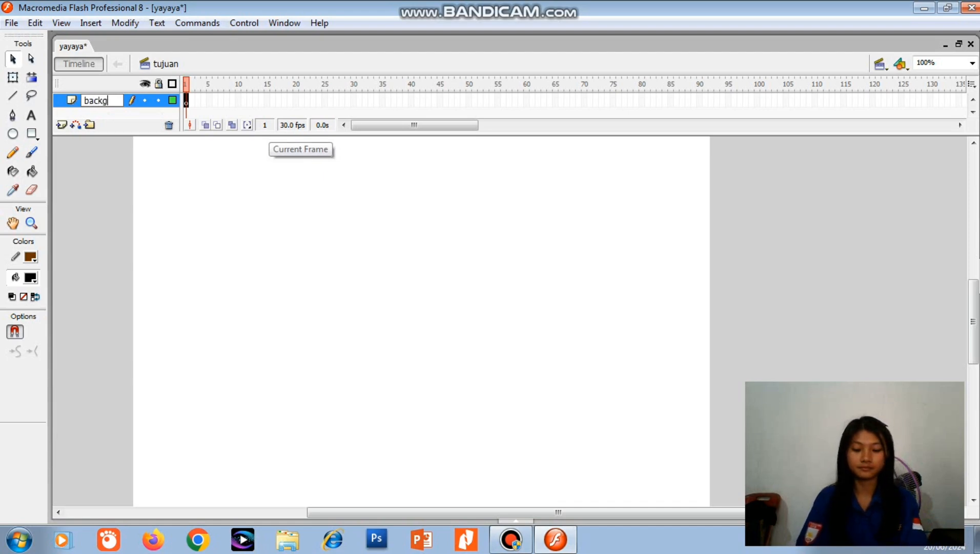
pyautogui.write('round')
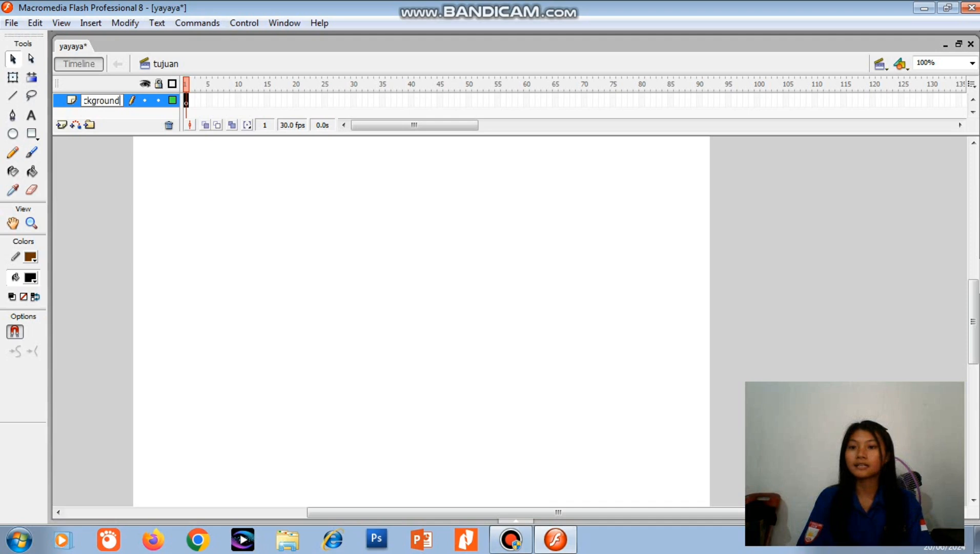
pyautogui.press('Return')
# Step: Add a layer named "tombol tujuan" above the background layer and enlarge the timeline area to show more layers
pyautogui.click(61, 125)
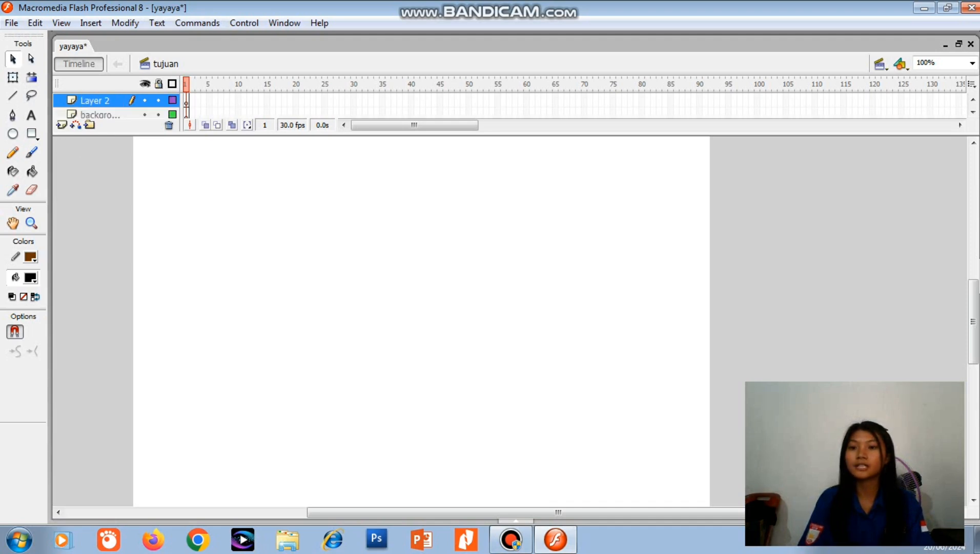
pyautogui.doubleClick(88, 100)
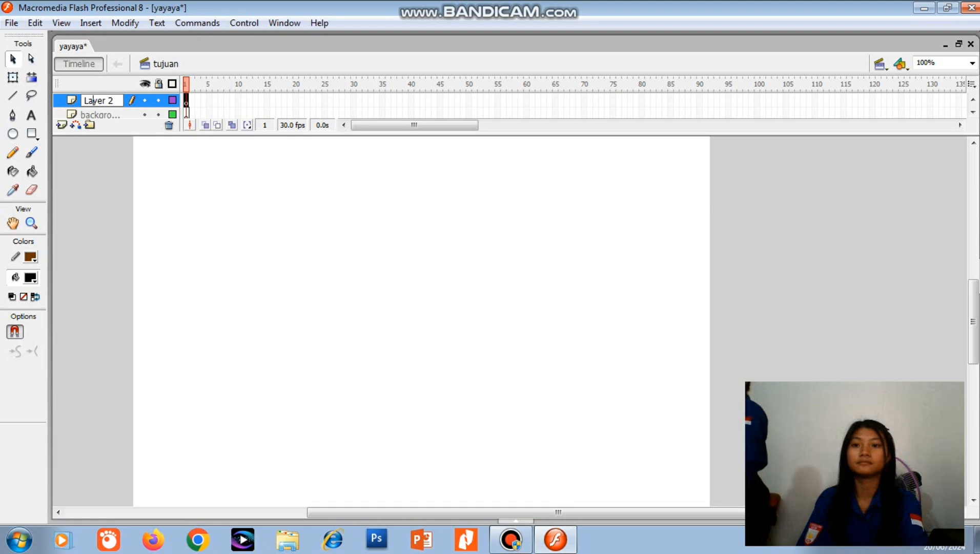
pyautogui.press('BackSpace')
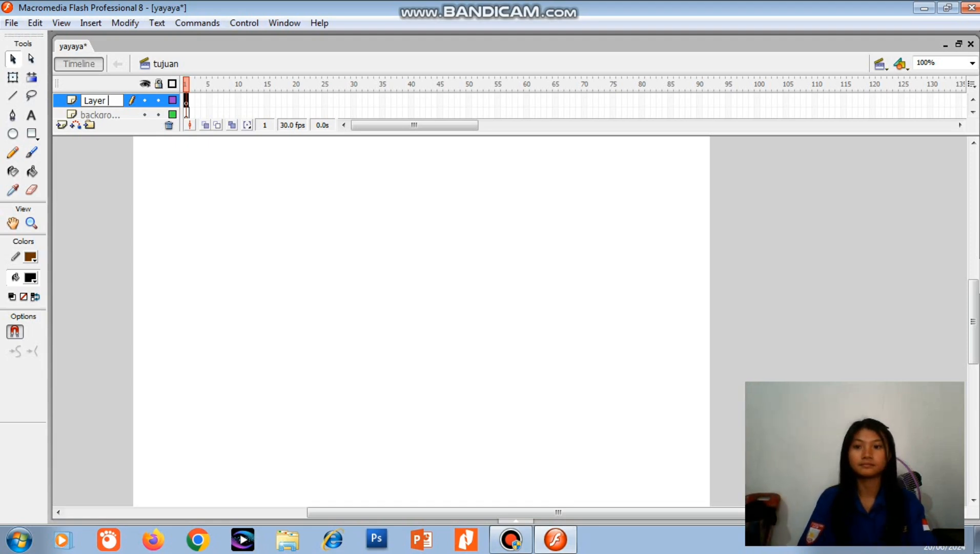
pyautogui.press('BackSpace')
pyautogui.press('BackSpace')
pyautogui.press('BackSpace')
pyautogui.press('BackSpace')
pyautogui.press('BackSpace')
pyautogui.press('BackSpace')
pyautogui.write('t')
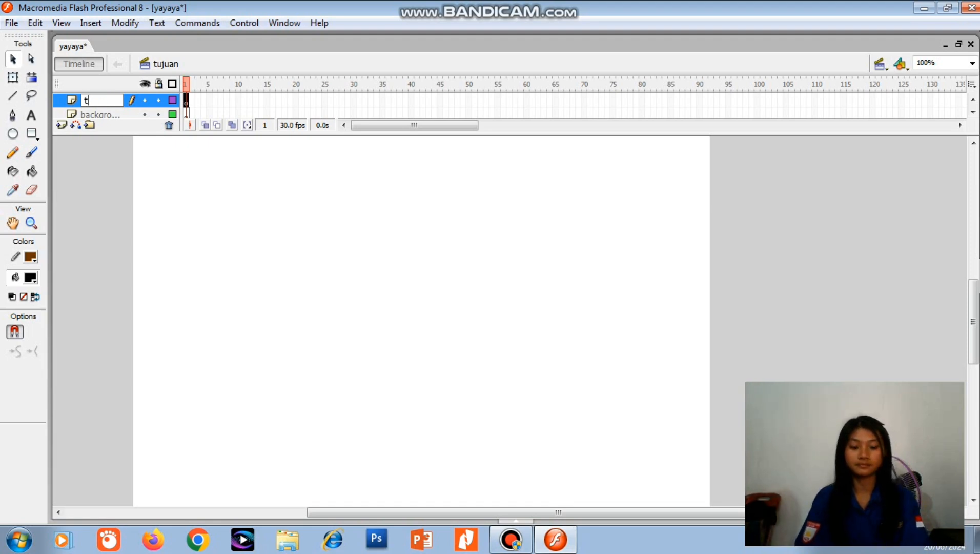
pyautogui.write('ombol')
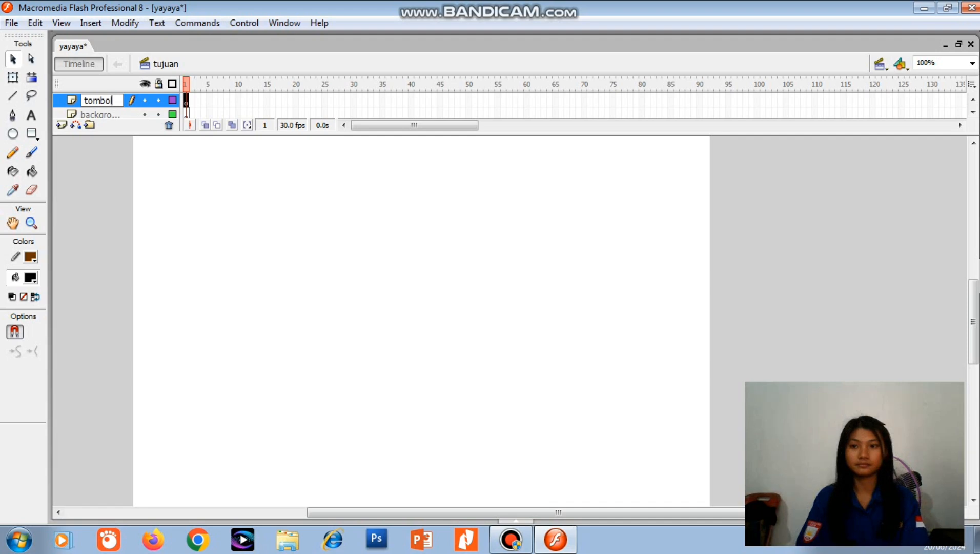
pyautogui.write(' tujua')
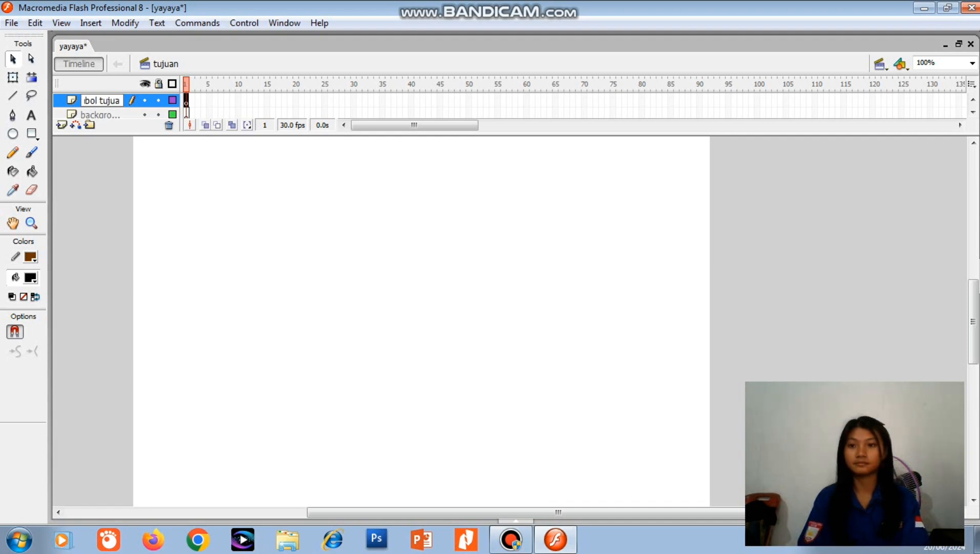
pyautogui.write('n')
pyautogui.moveTo(516, 134); pyautogui.dragTo(515, 179)
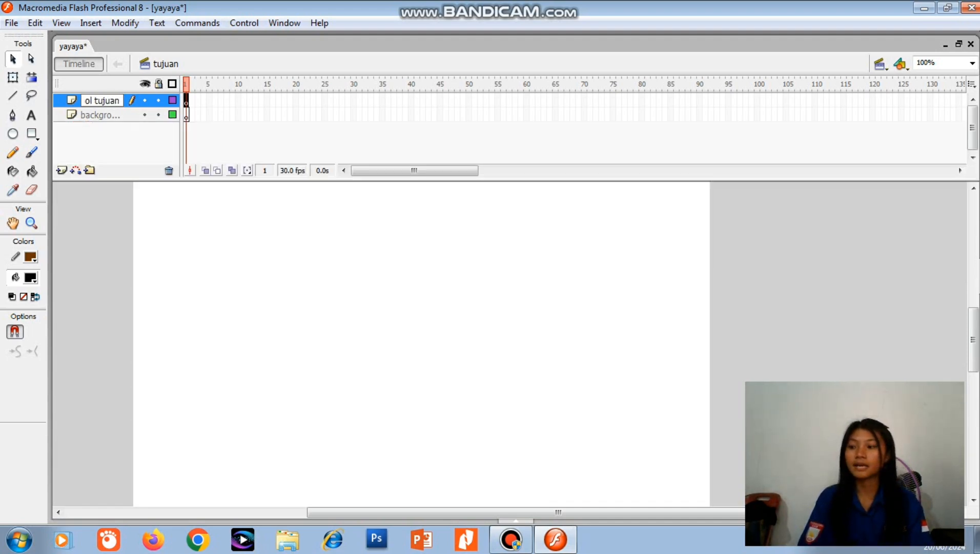
pyautogui.press('Return')
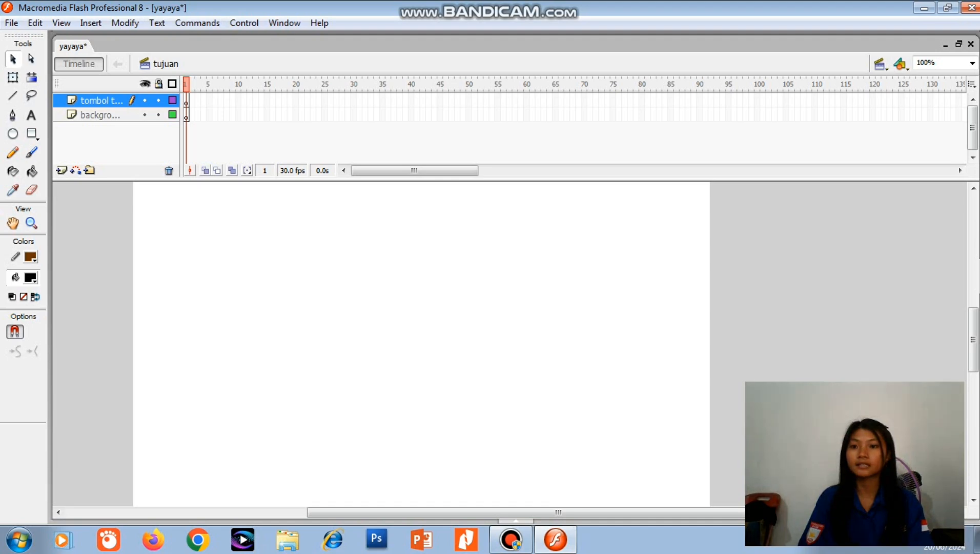
# Step: Add a layer named "tombol hpme" above the "tombol tujuan" layer
pyautogui.click(61, 170)
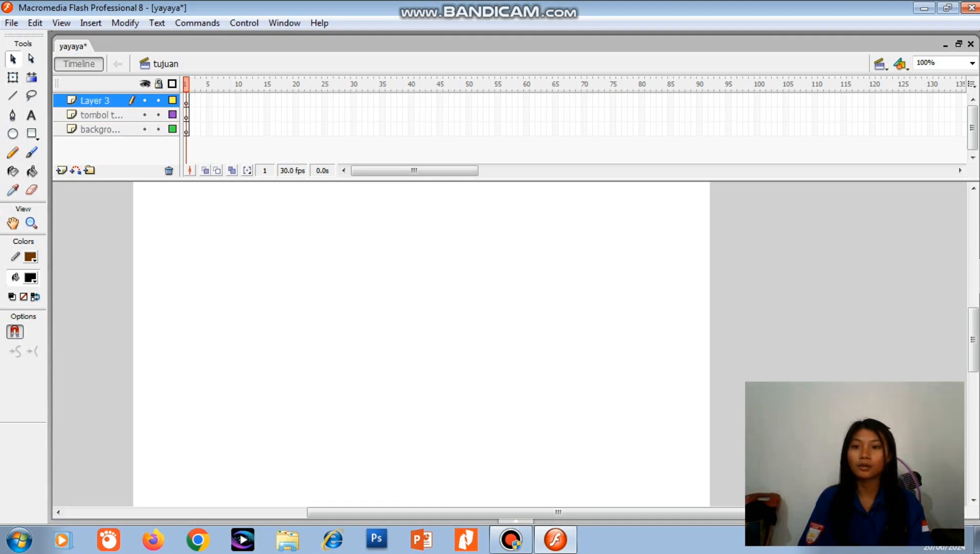
pyautogui.doubleClick(97, 101)
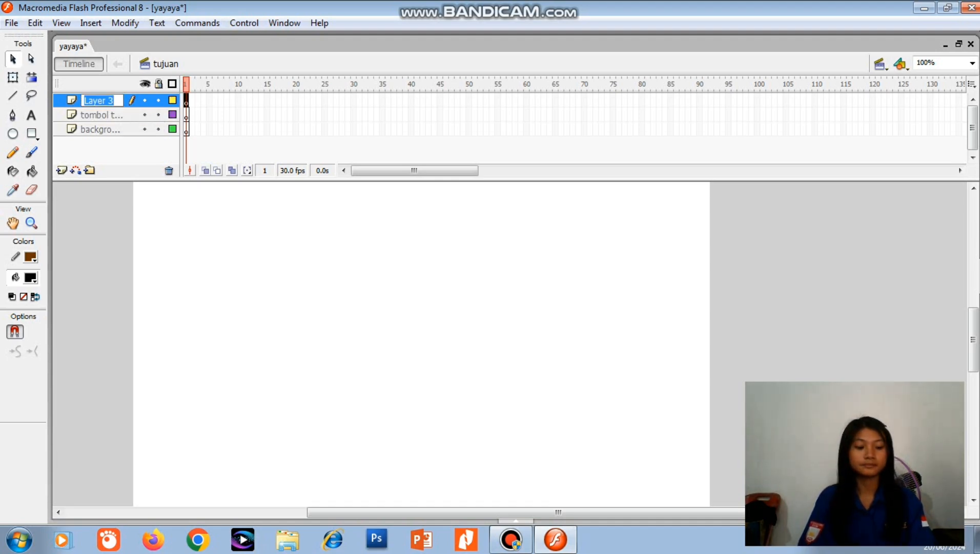
pyautogui.press('BackSpace')
pyautogui.write('to')
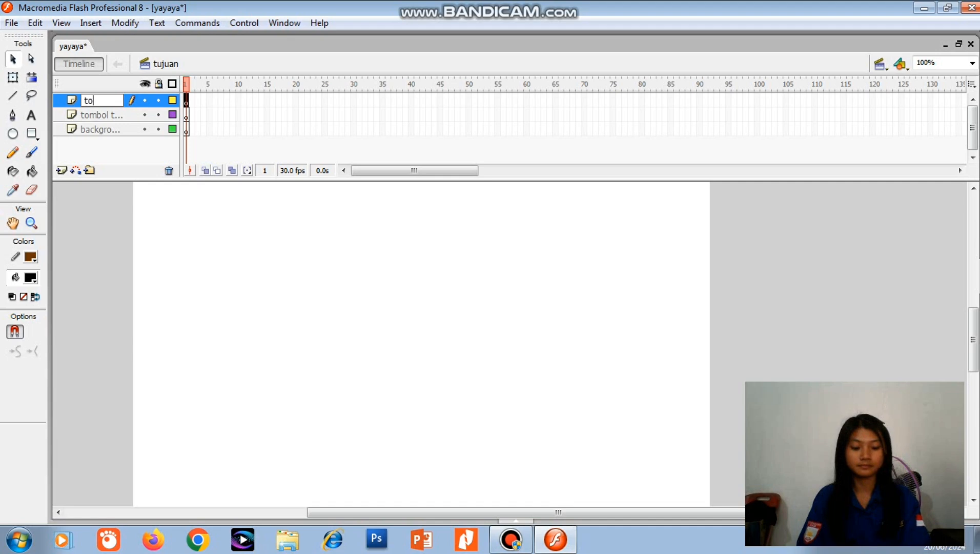
pyautogui.write('mbol h')
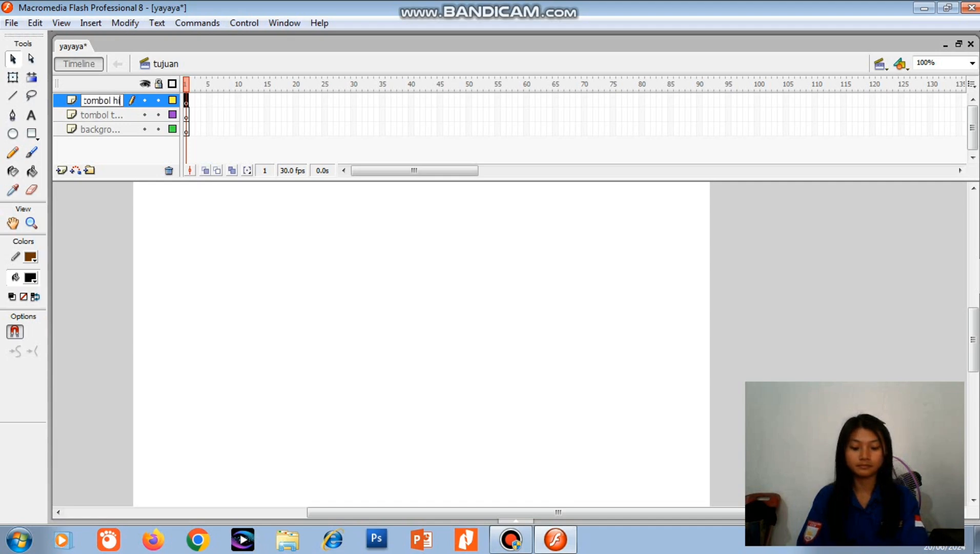
pyautogui.write('pme')
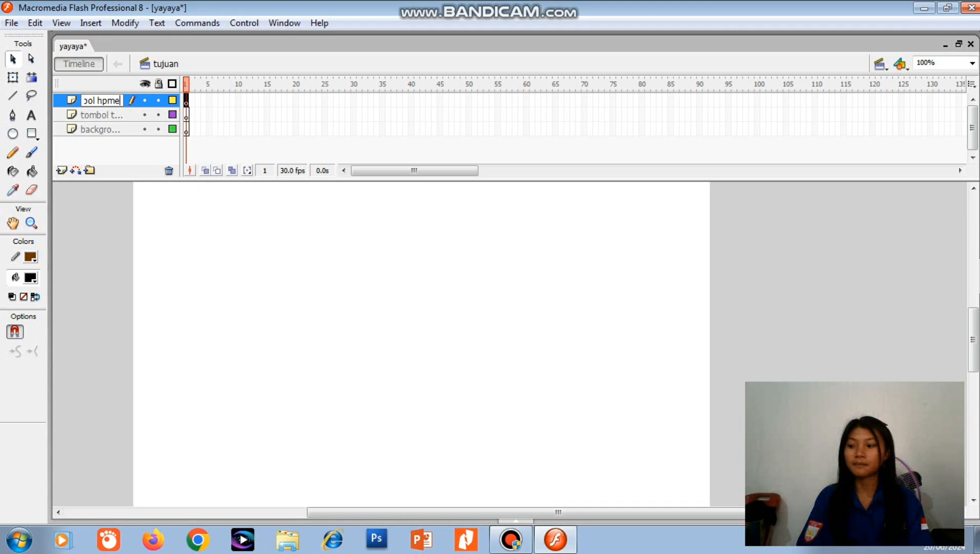
pyautogui.press('Return')
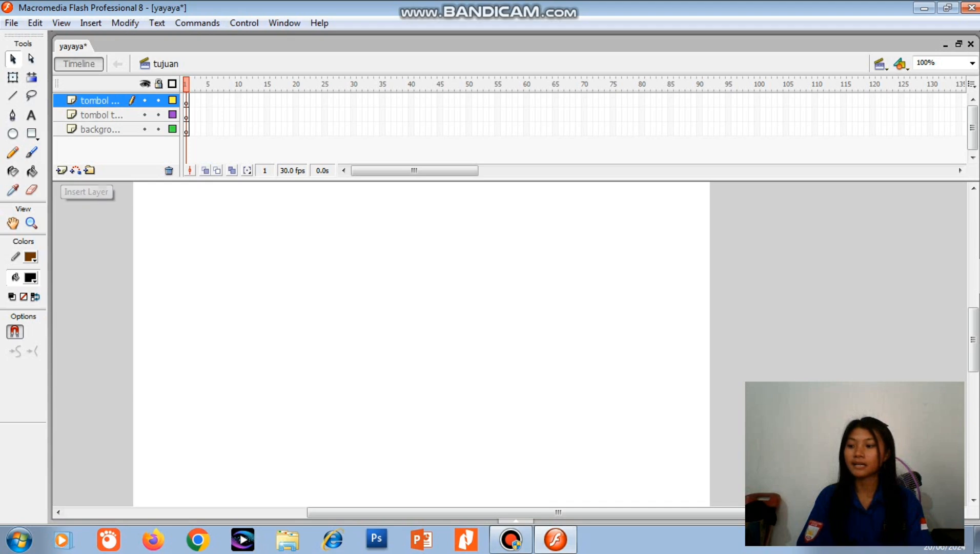
# Step: Add a layer named "tulisan tujuan" at the top of the layer stack in the tujuan scene
pyautogui.click(61, 170)
pyautogui.doubleClick(95, 100)
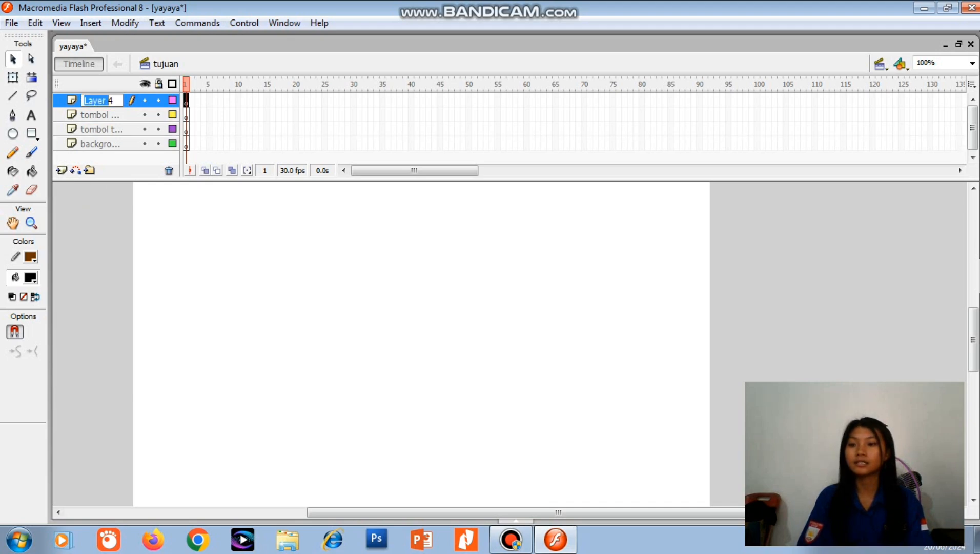
pyautogui.click(113, 101)
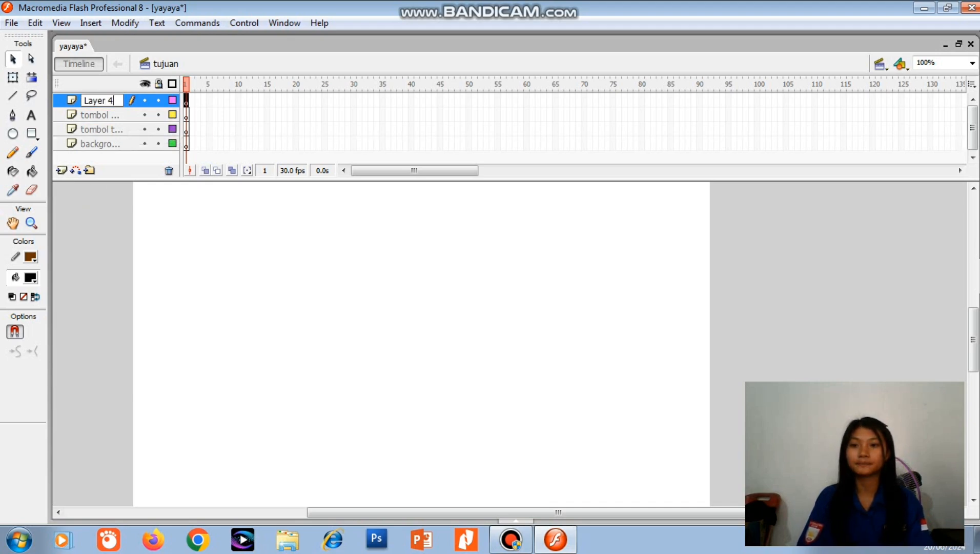
pyautogui.press('BackSpace')
pyautogui.press('BackSpace')
pyautogui.press('BackSpace')
pyautogui.press('BackSpace')
pyautogui.press('BackSpace')
pyautogui.press('BackSpace')
pyautogui.press('BackSpace')
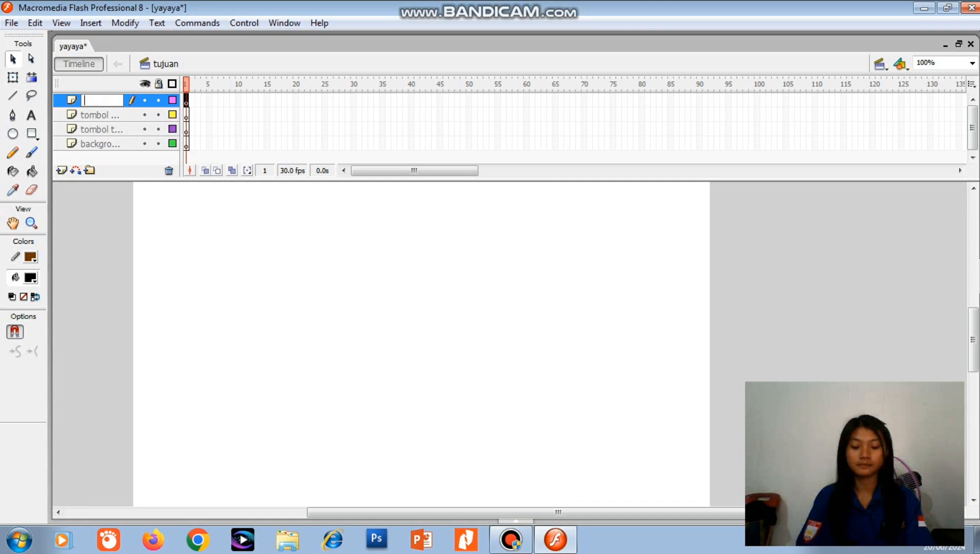
pyautogui.write('tulisa')
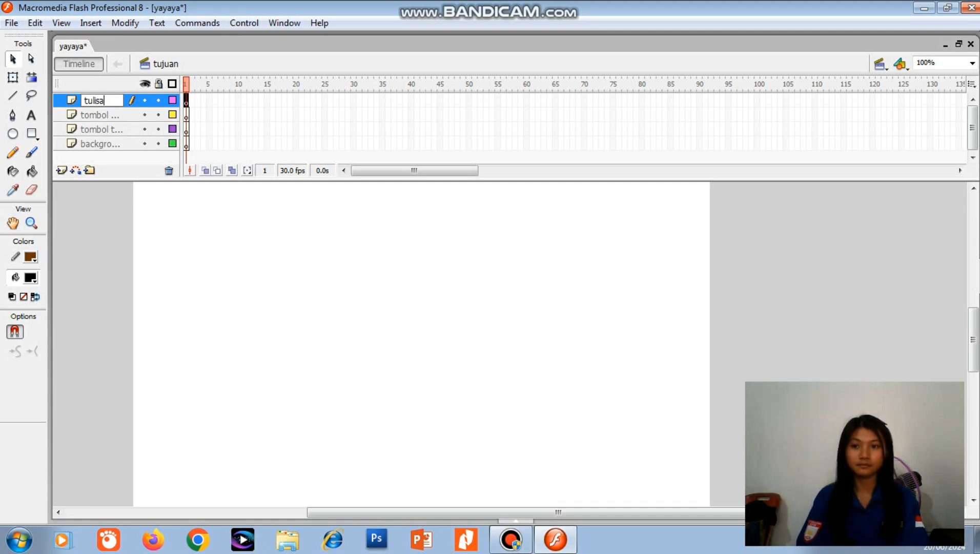
pyautogui.write('n tujuan')
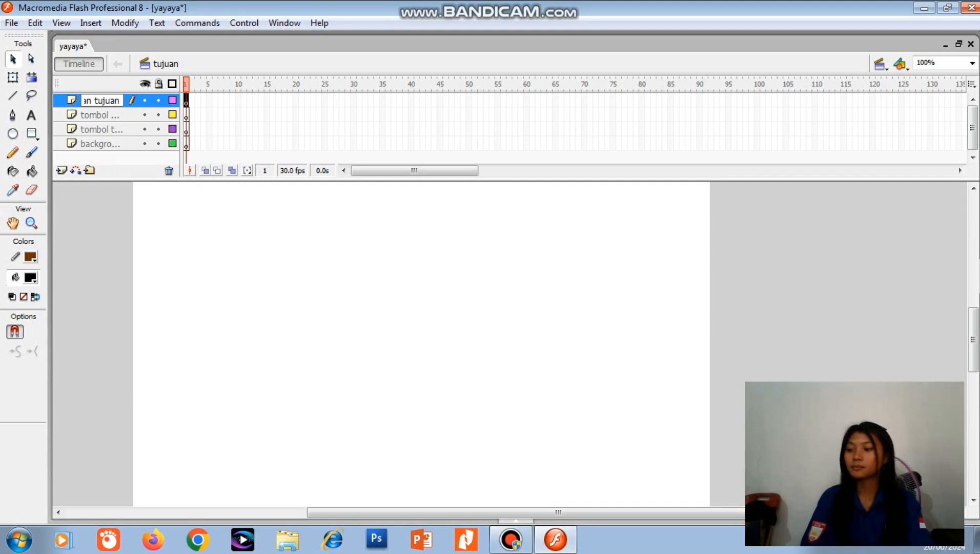
pyautogui.press('Return')
# Step: Import bc.jpg from the Pictures library to the stage on the background layer, without replacing existing library items
pyautogui.click(100, 144)
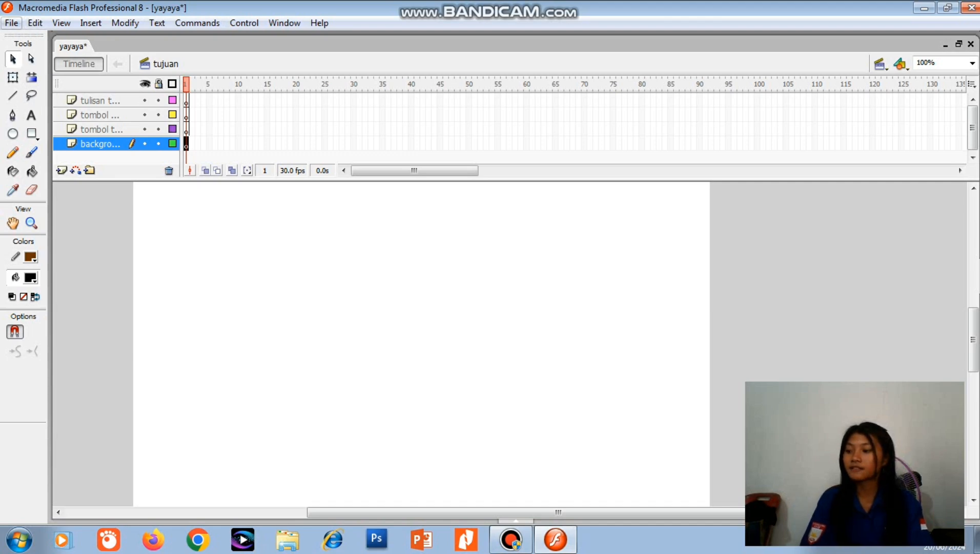
pyautogui.click(12, 23)
pyautogui.moveTo(16, 241)
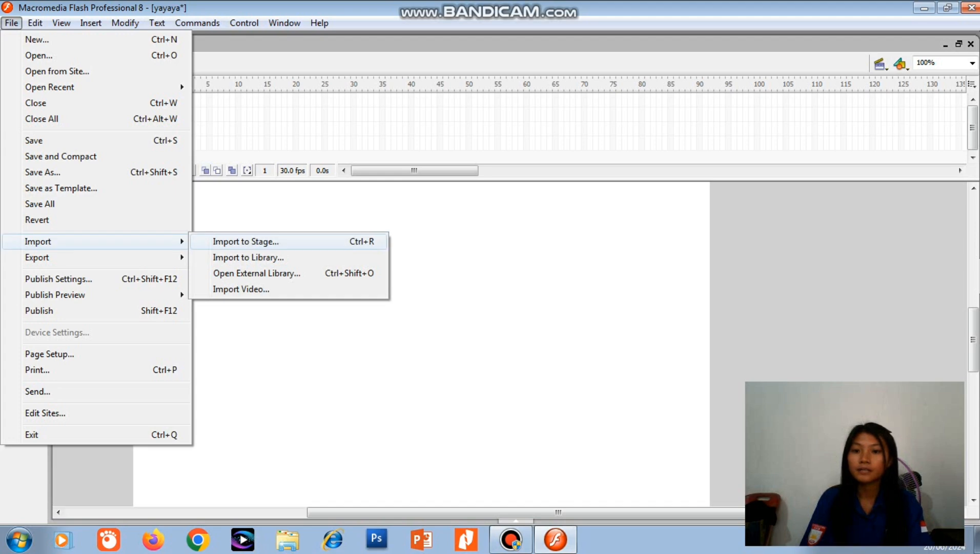
pyautogui.click(246, 241)
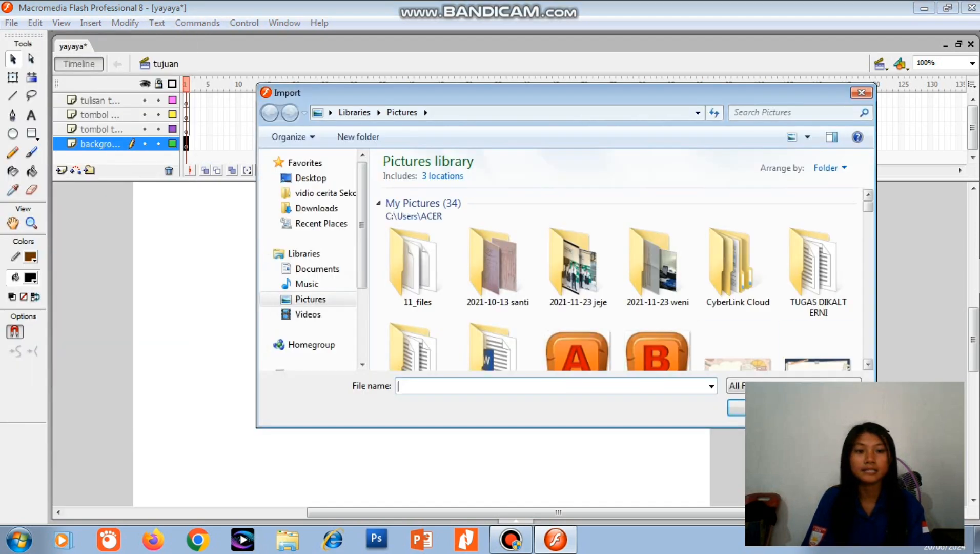
pyautogui.scroll(-5, 728, 205)
pyautogui.scroll(2, 818, 259)
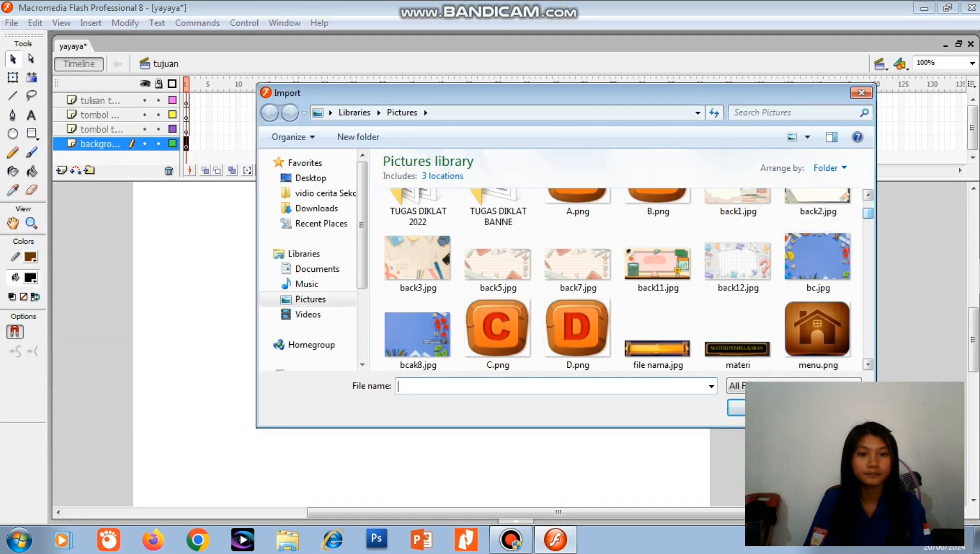
pyautogui.doubleClick(817, 256)
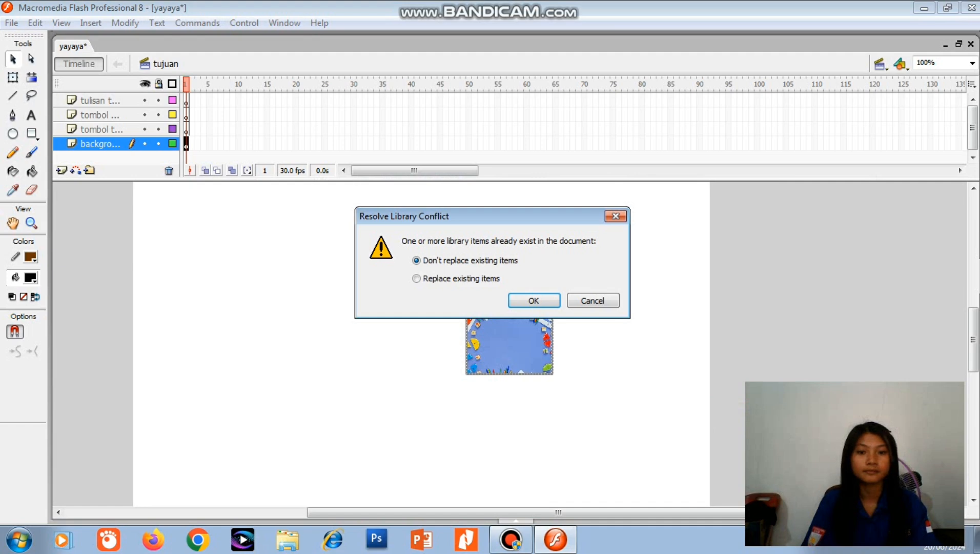
pyautogui.press('Return')
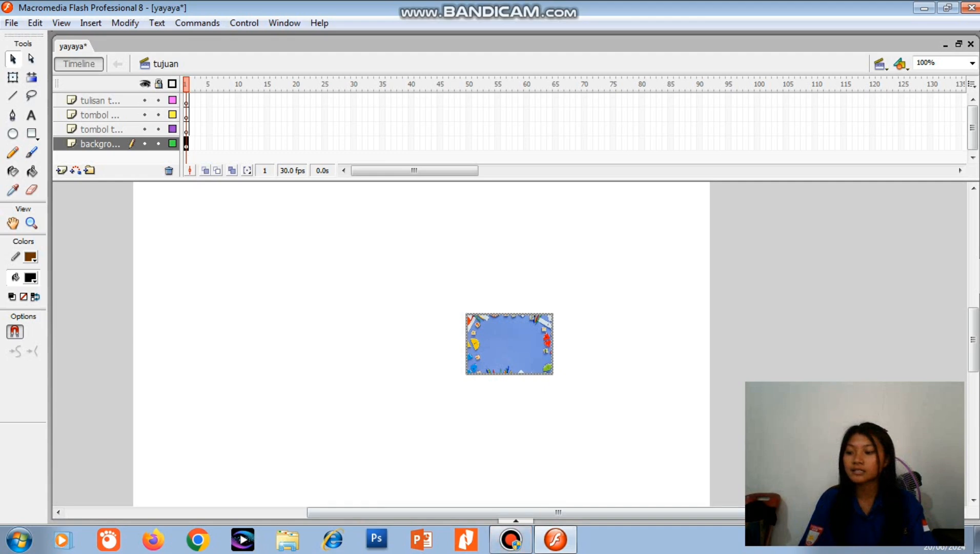
# Step: Set the imported bc.jpg background image's size to 800 px wide and 600 px high
pyautogui.hotkey('ctrl', 'F3')
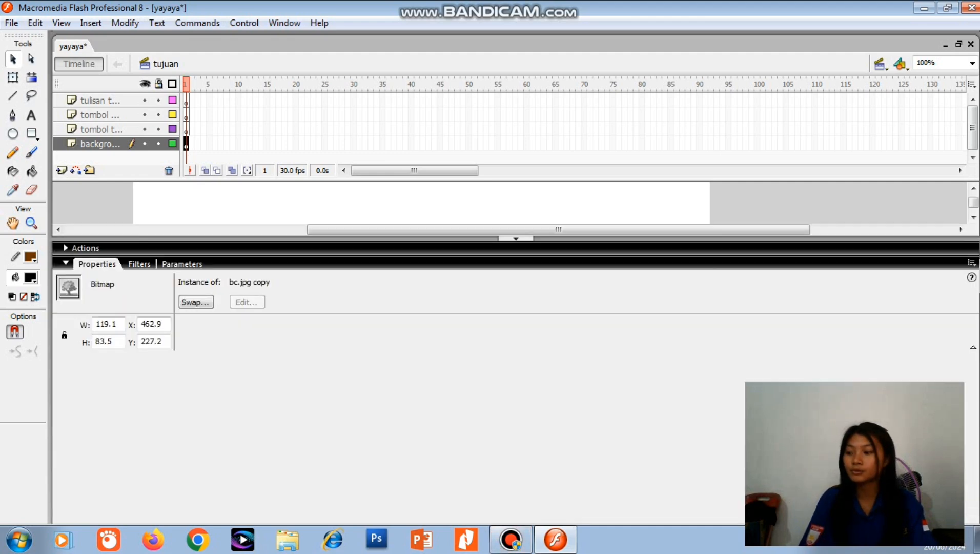
pyautogui.click(116, 324)
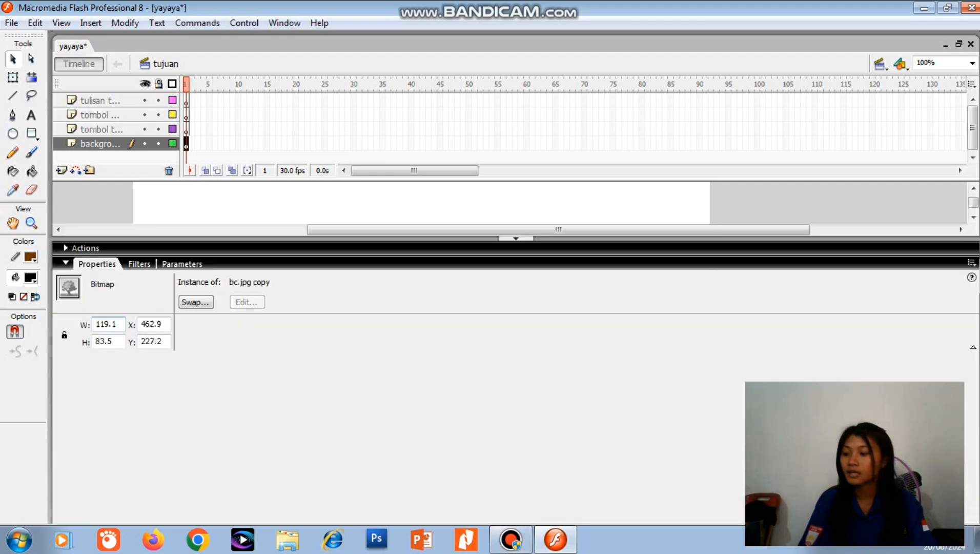
pyautogui.press('BackSpace')
pyautogui.press('BackSpace')
pyautogui.press('BackSpace')
pyautogui.press('BackSpace')
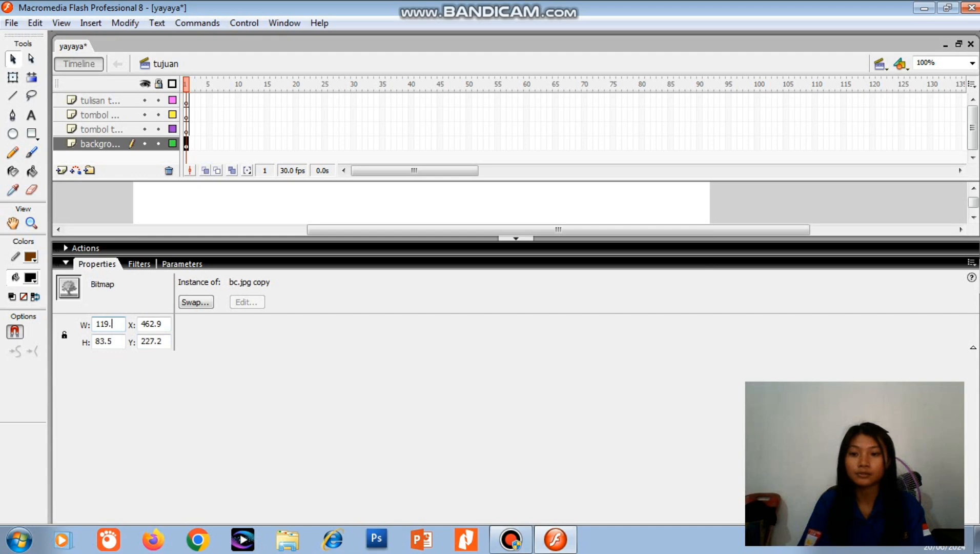
pyautogui.press('BackSpace')
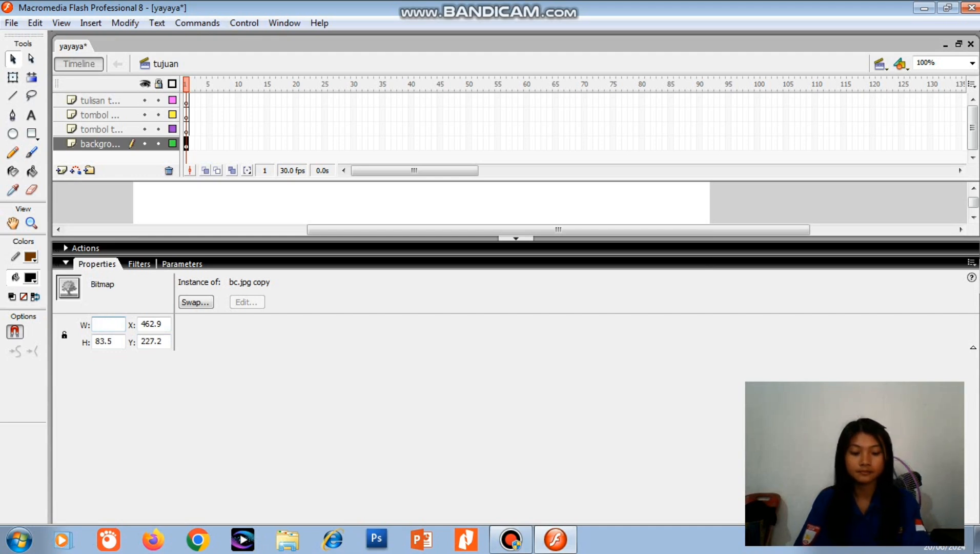
pyautogui.write('800')
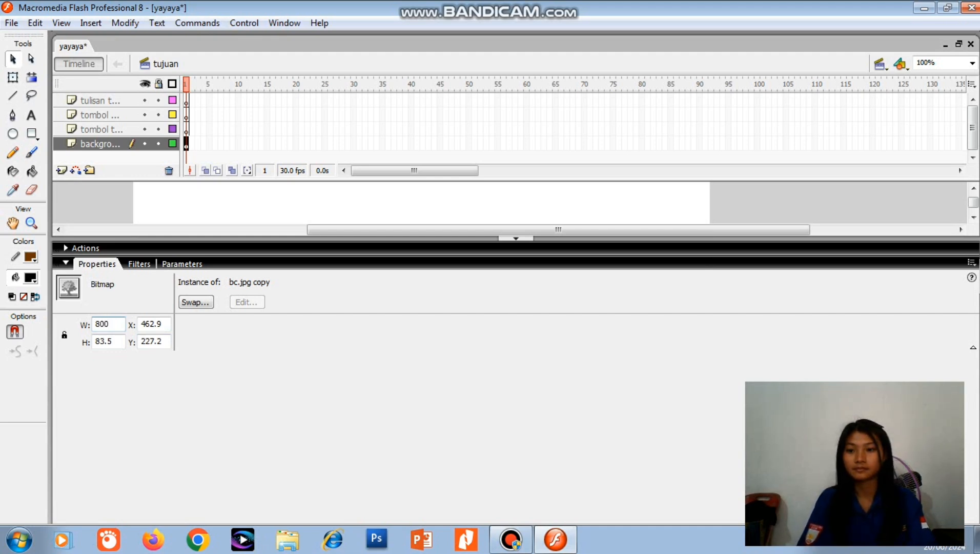
pyautogui.click(121, 341)
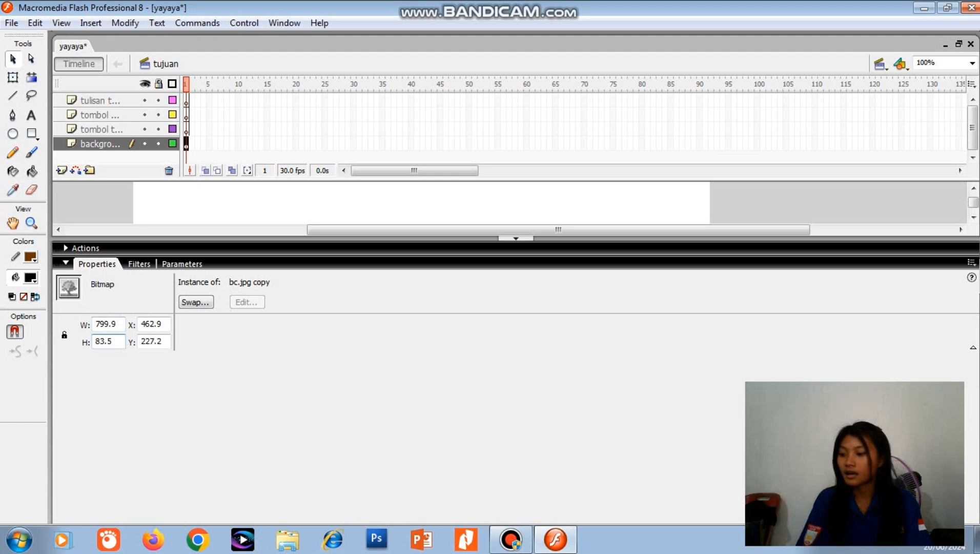
pyautogui.press('BackSpace')
pyautogui.press('BackSpace')
pyautogui.press('BackSpace')
pyautogui.press('BackSpace')
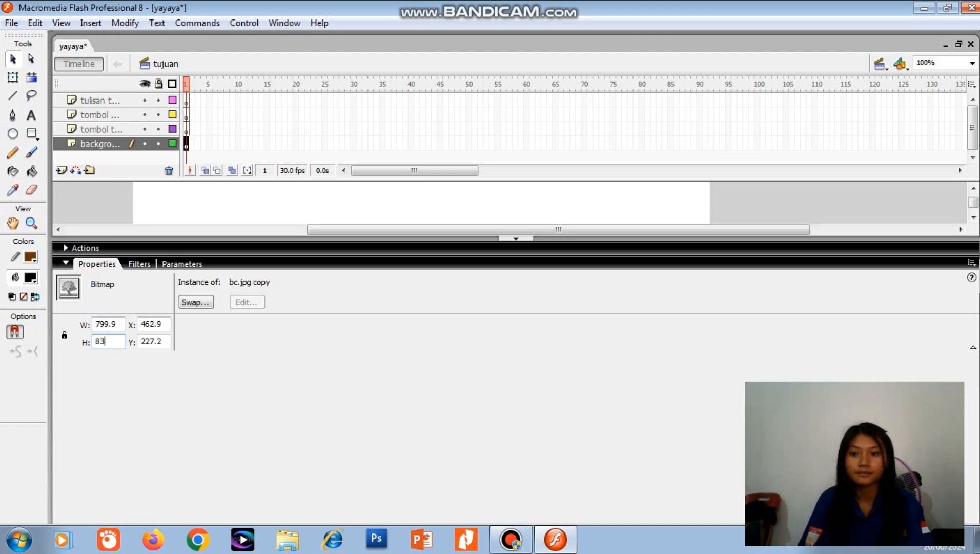
pyautogui.write('600')
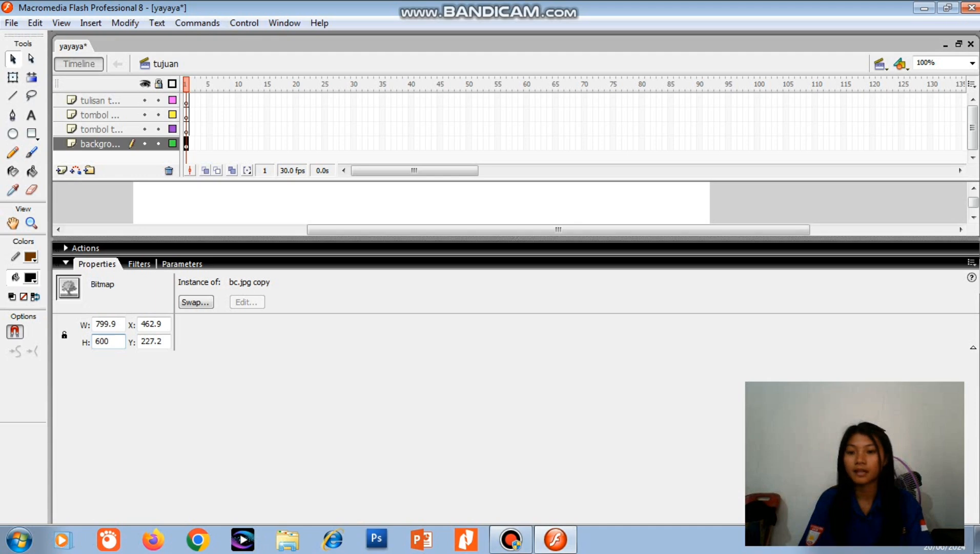
# Step: Move the resized background image so that it exactly covers the stage
pyautogui.click(516, 238)
pyautogui.moveTo(518, 343); pyautogui.dragTo(485, 315)
pyautogui.moveTo(492, 359); pyautogui.dragTo(420, 276)
pyautogui.scroll(2, 481, 352)
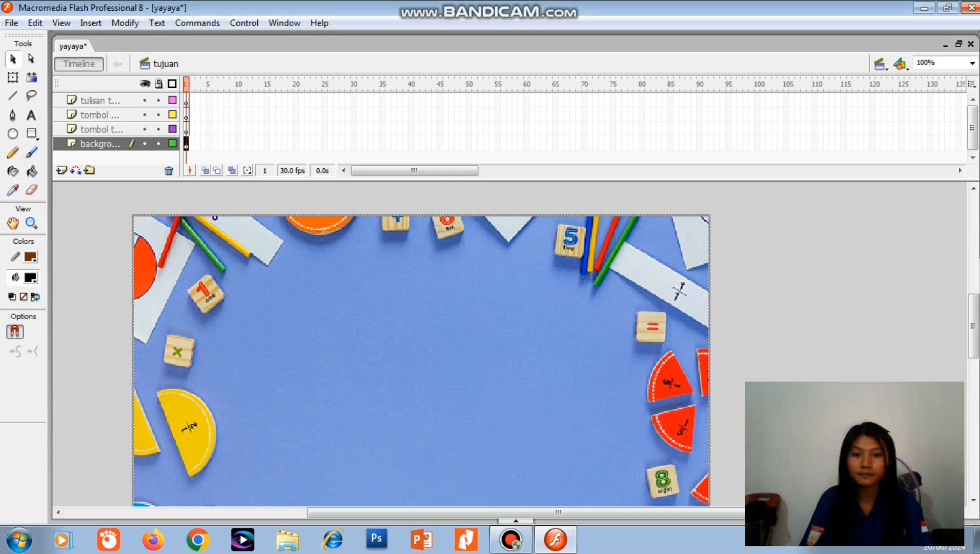
# Step: Import tujuan pembelajaran.png from the Pictures library to the stage on the "tombol tujuan" layer, without replacing existing library items
pyautogui.click(100, 143)
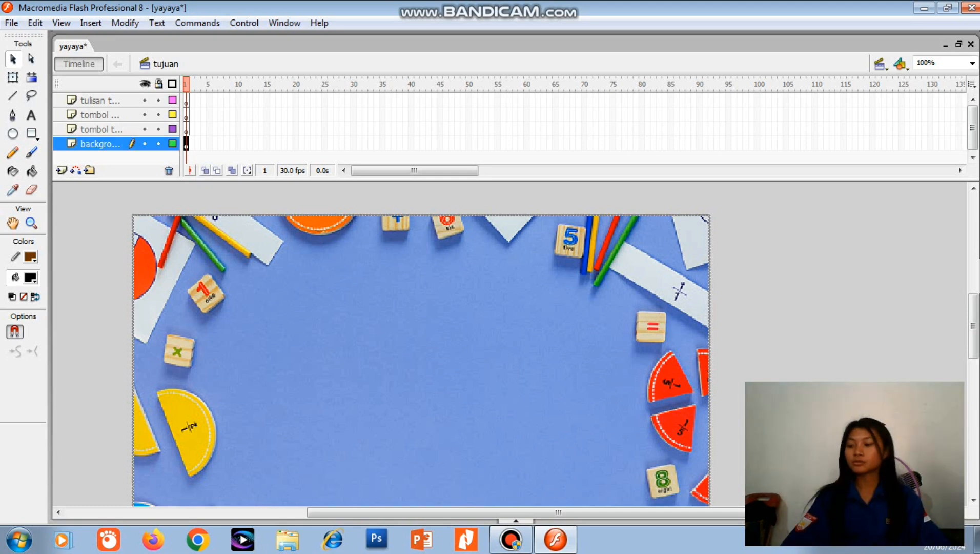
pyautogui.doubleClick(100, 130)
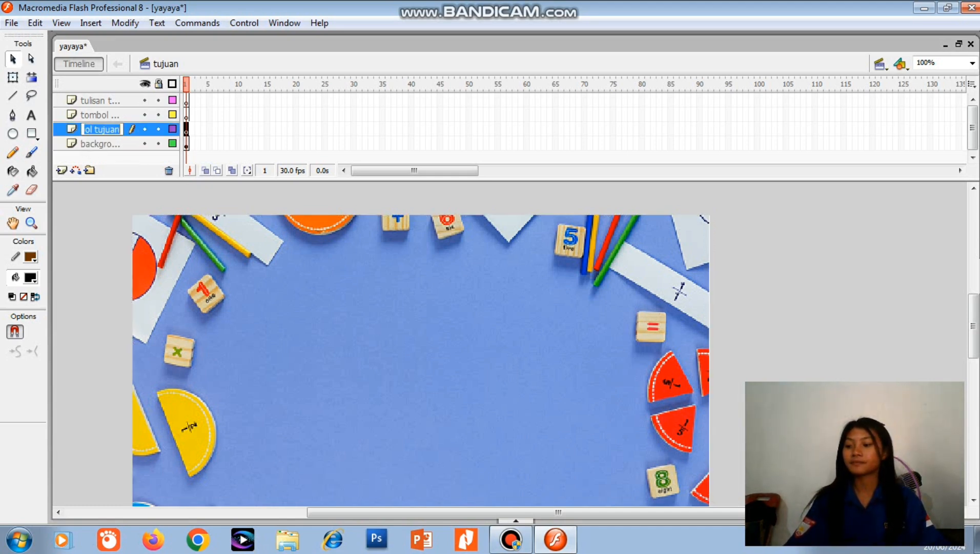
pyautogui.click(11, 22)
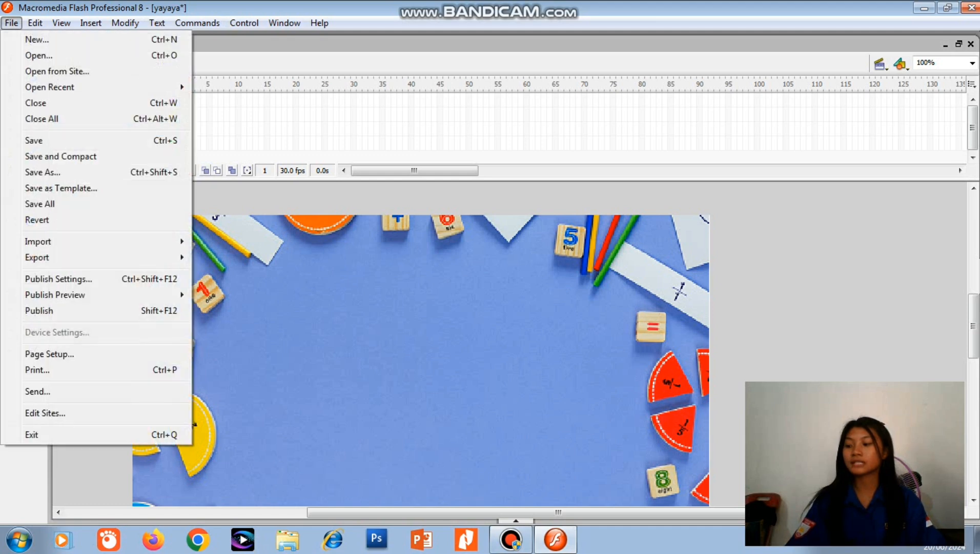
pyautogui.moveTo(31, 241)
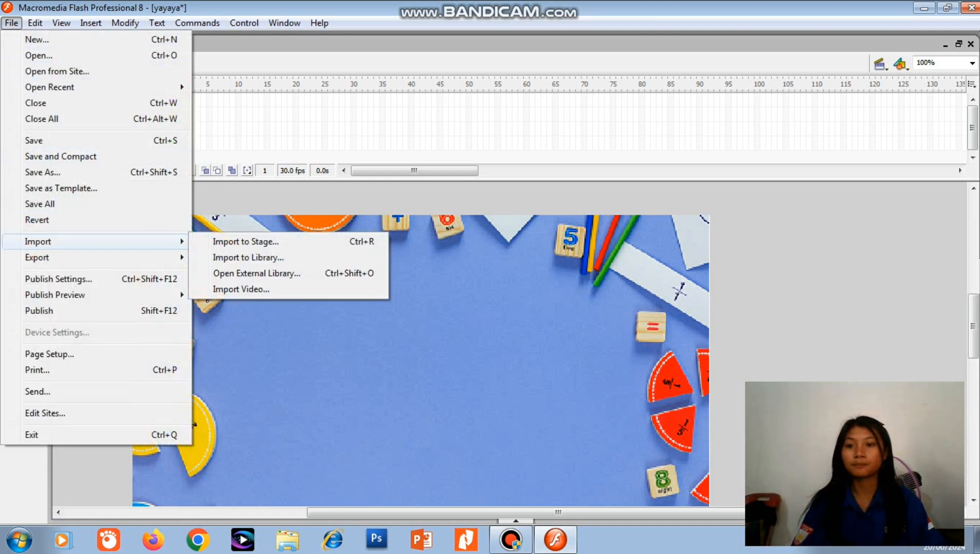
pyautogui.click(246, 241)
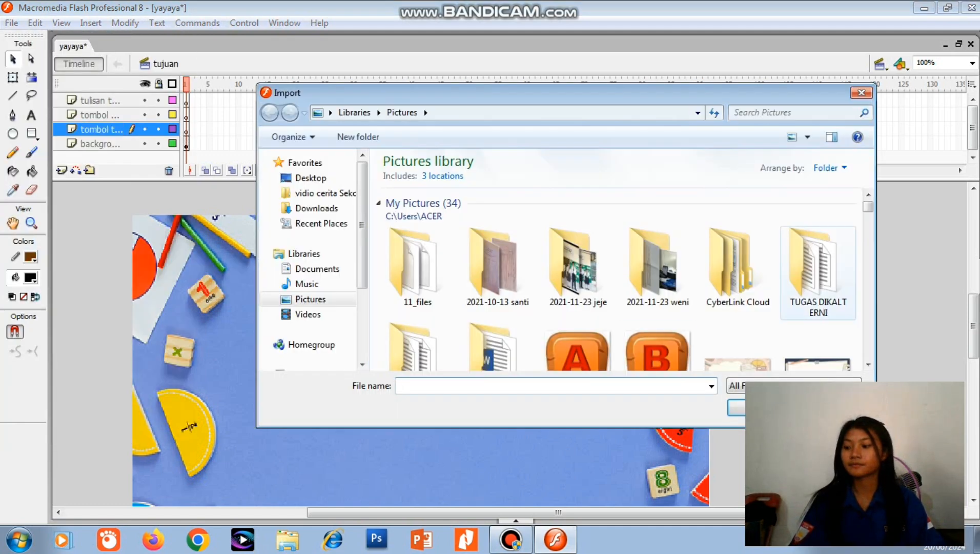
pyautogui.moveTo(868, 205); pyautogui.dragTo(868, 221)
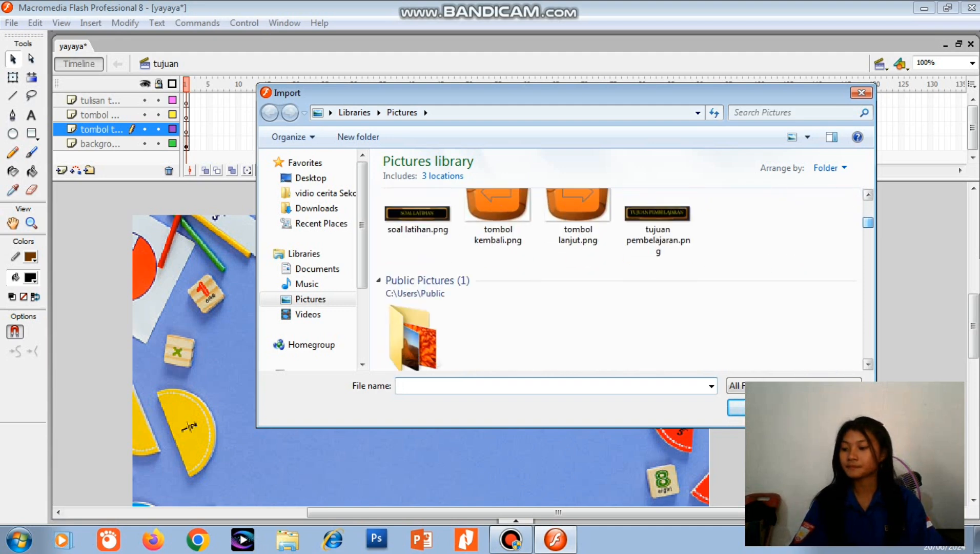
pyautogui.doubleClick(657, 218)
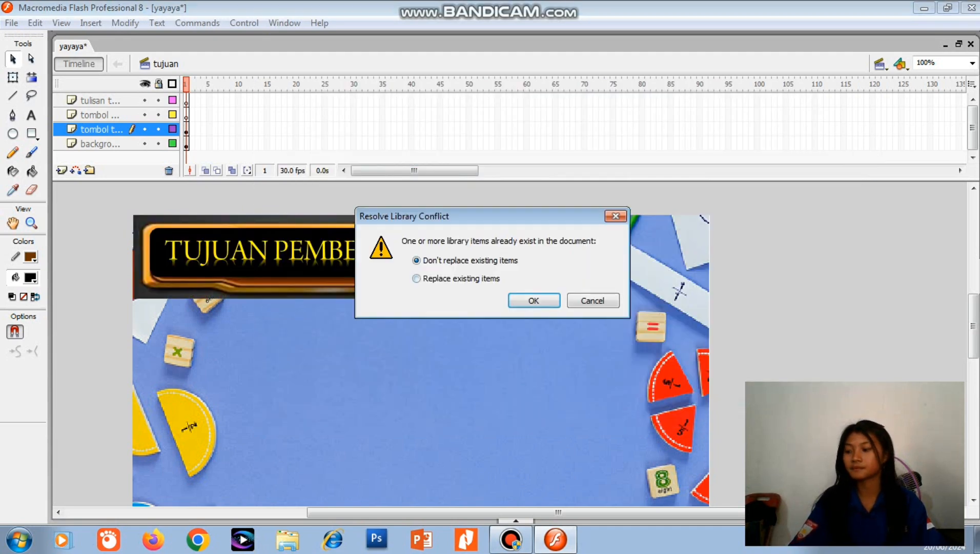
pyautogui.click(534, 300)
# Step: Scale the TUJUAN PEMBELAJARAN button image down to less than half its size with Free Transform and place it near the stage's upper centre
pyautogui.moveTo(320, 256); pyautogui.dragTo(433, 381)
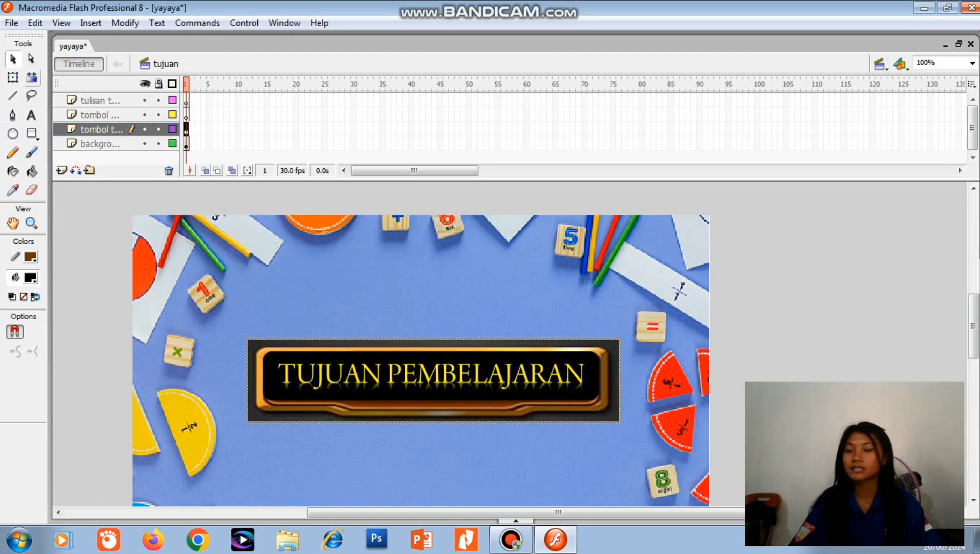
pyautogui.click(13, 77)
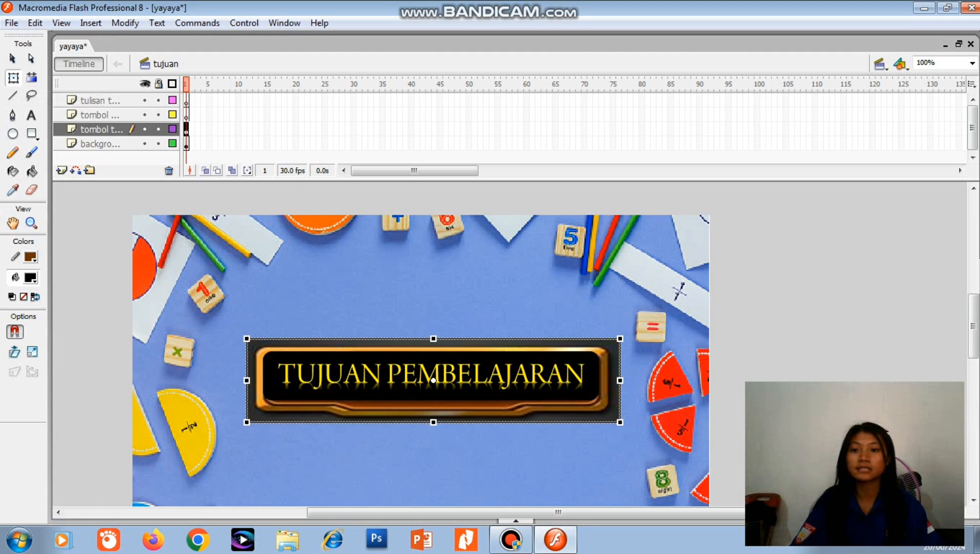
pyautogui.moveTo(619, 338); pyautogui.dragTo(515, 366)
pyautogui.moveTo(445, 379); pyautogui.dragTo(418, 278)
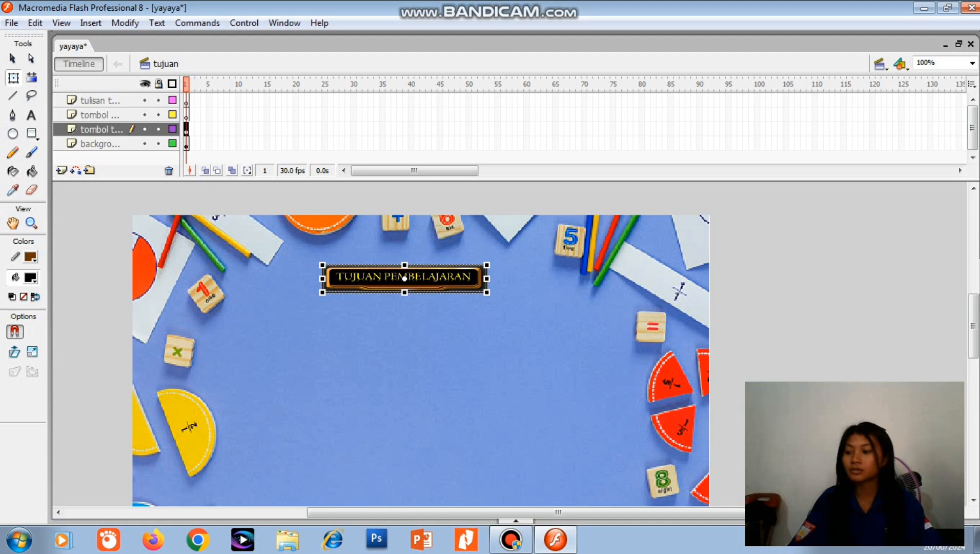
# Step: Start importing an image onto the "tombol hpme" layer of the tujuan scene
pyautogui.click(97, 114)
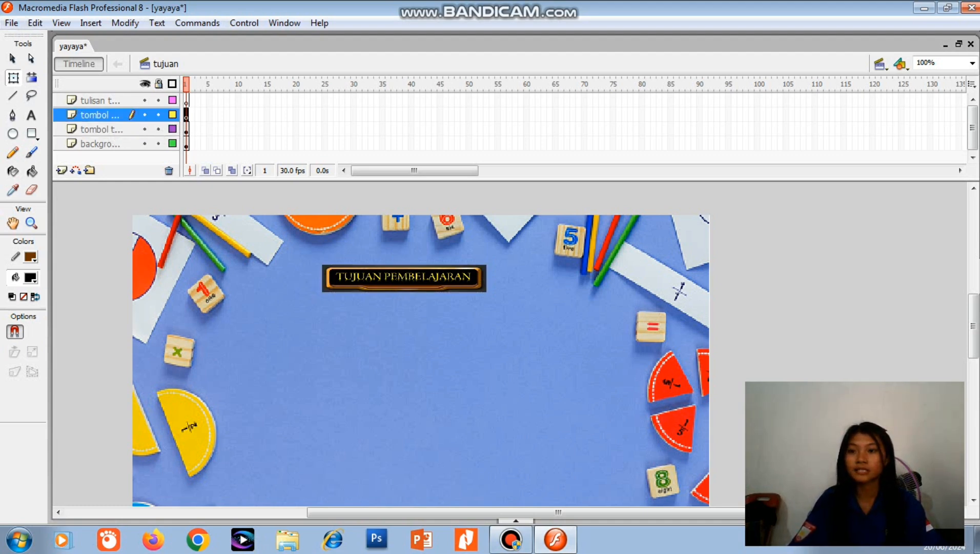
pyautogui.click(12, 23)
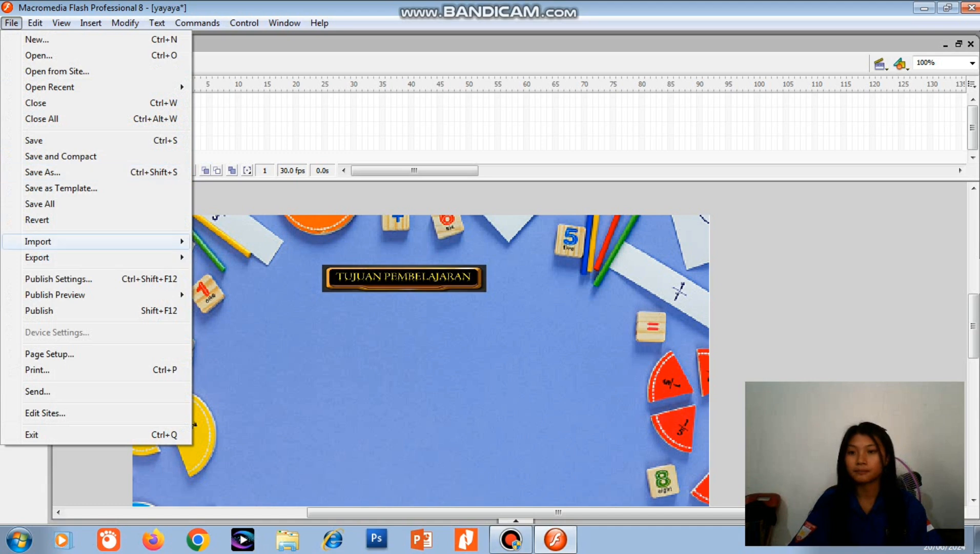
# Step: Import the brown wooden house button image from the Pictures library onto the stage
pyautogui.moveTo(77, 241)
pyautogui.click(246, 241)
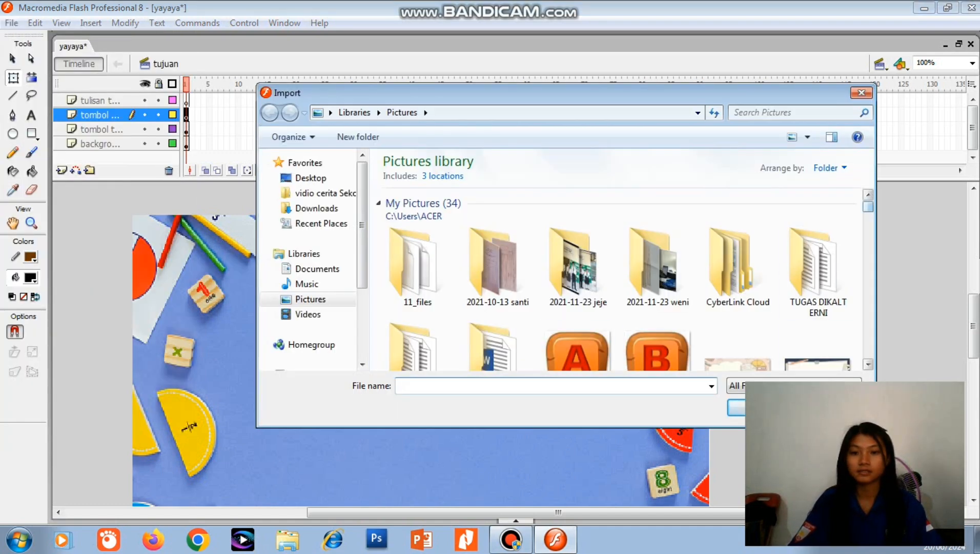
pyautogui.scroll(-3, 727, 200)
pyautogui.doubleClick(818, 328)
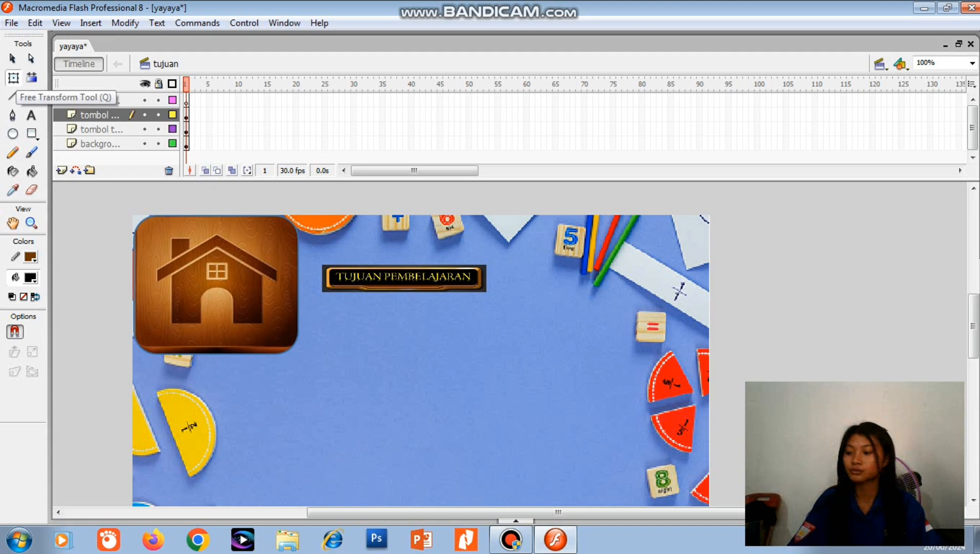
# Step: Shrink the house image to a small icon beside the TUJUAN PEMBELAJARAN banner, and shift the banner slightly right to leave a gap
pyautogui.moveTo(216, 308); pyautogui.dragTo(458, 413)
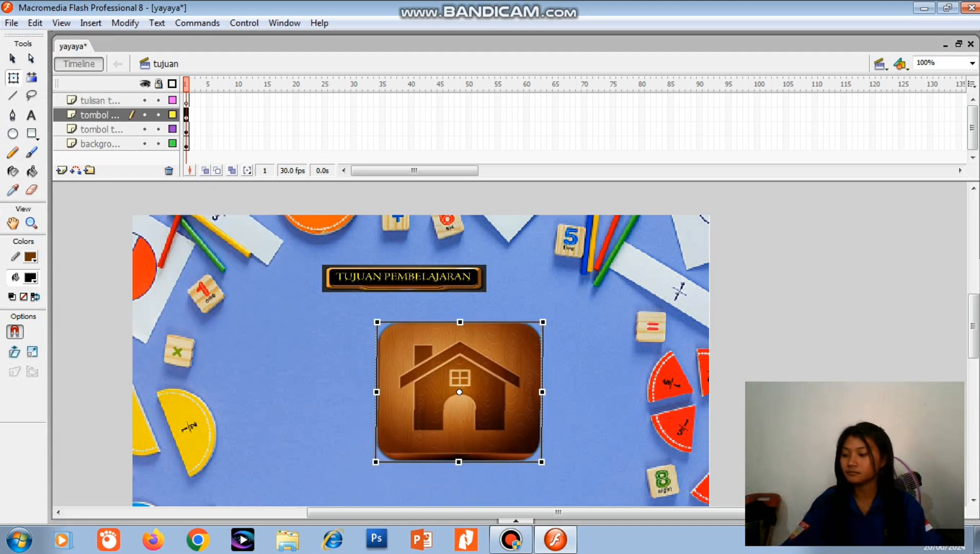
pyautogui.moveTo(545, 466); pyautogui.dragTo(507, 432)
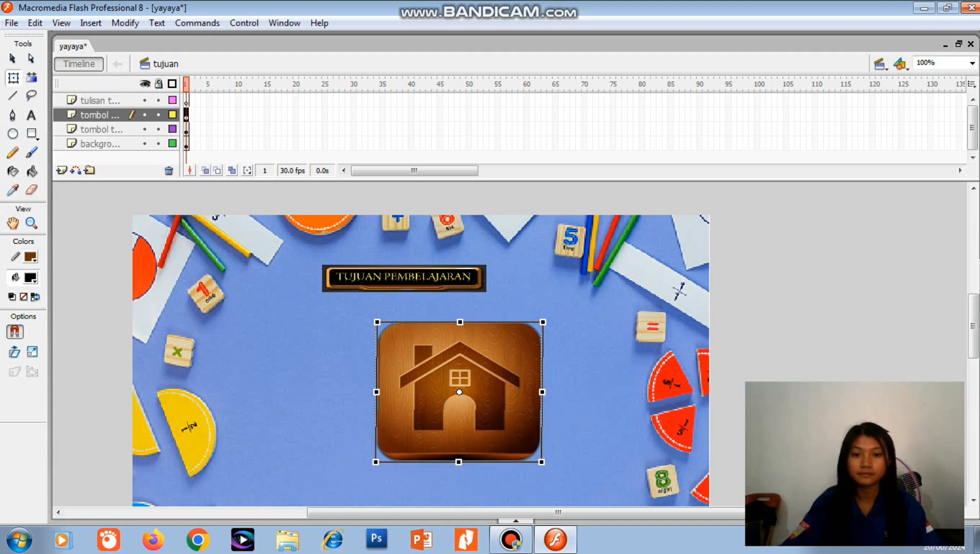
pyautogui.moveTo(541, 461); pyautogui.dragTo(308, 286)
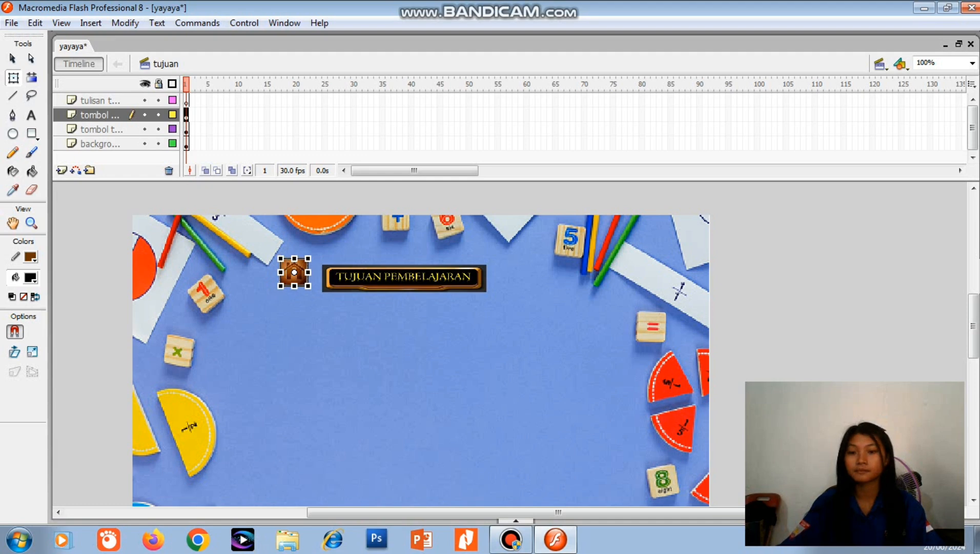
pyautogui.moveTo(308, 285); pyautogui.dragTo(311, 286)
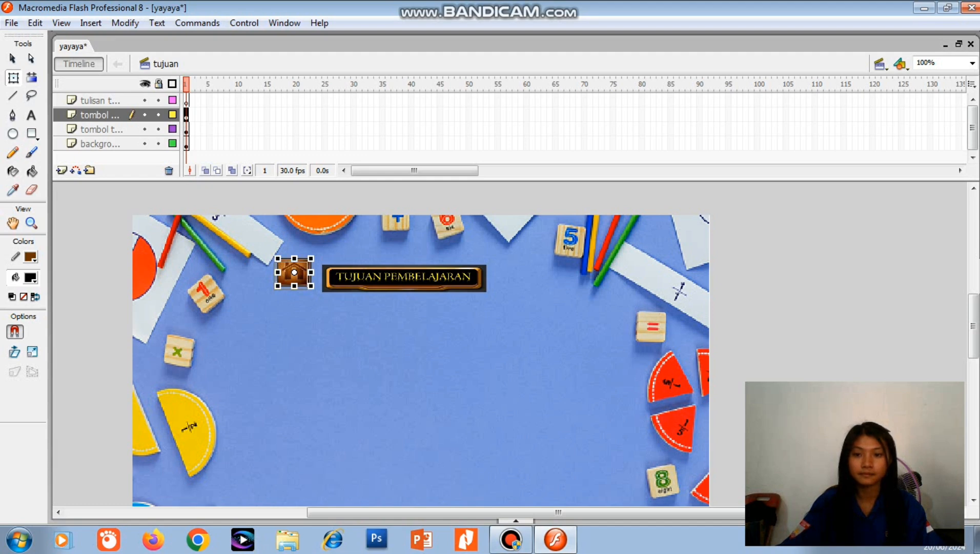
pyautogui.moveTo(300, 278); pyautogui.dragTo(299, 280)
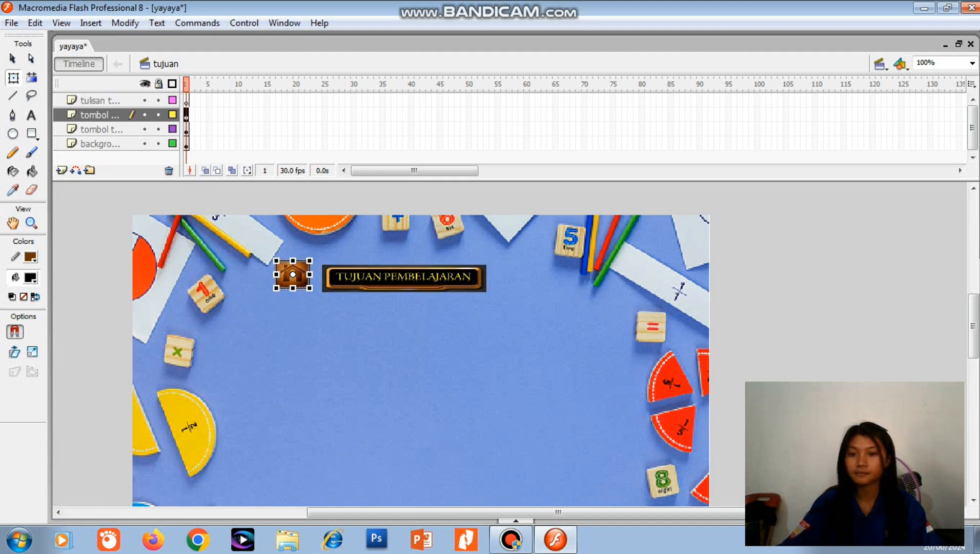
pyautogui.moveTo(403, 278); pyautogui.dragTo(414, 277)
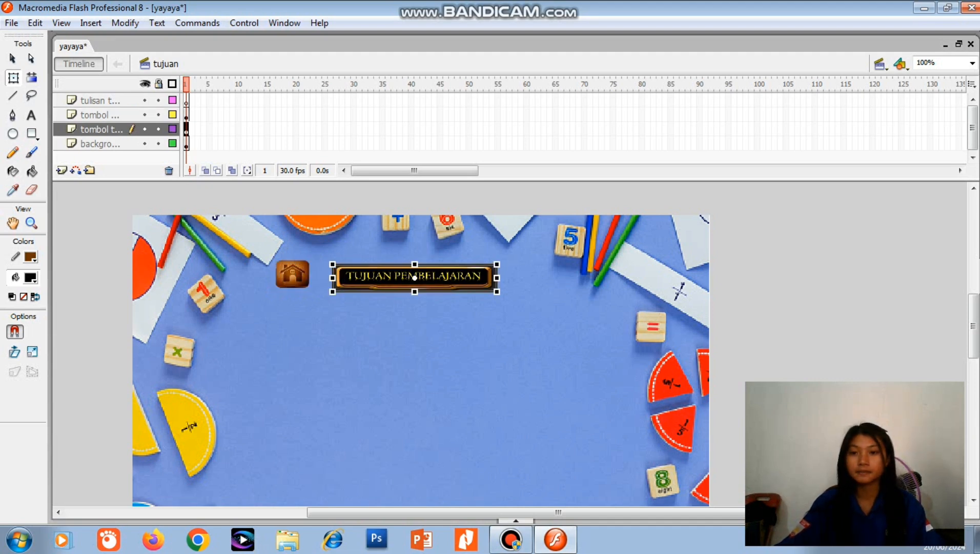
# Step: Convert the small house image to a Button symbol named "home"
pyautogui.click(293, 274)
pyautogui.rightClick(299, 277)
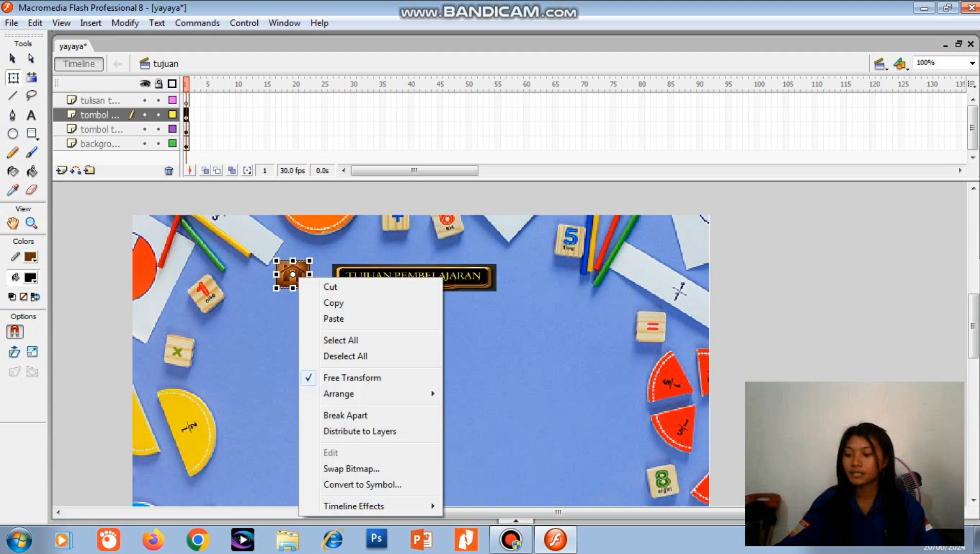
pyautogui.click(308, 483)
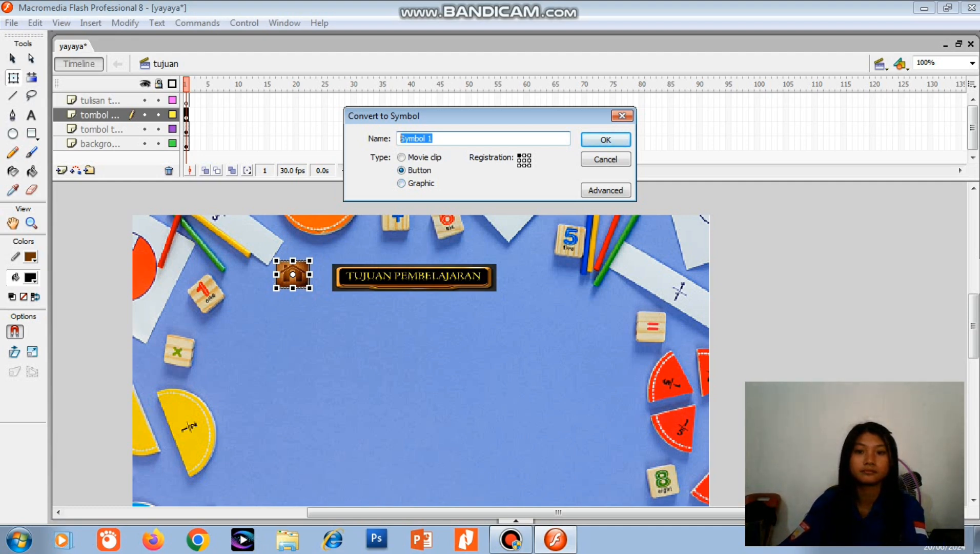
pyautogui.press('End')
pyautogui.press('BackSpace')
pyautogui.press('BackSpace')
pyautogui.press('BackSpace')
pyautogui.press('BackSpace')
pyautogui.press('BackSpace')
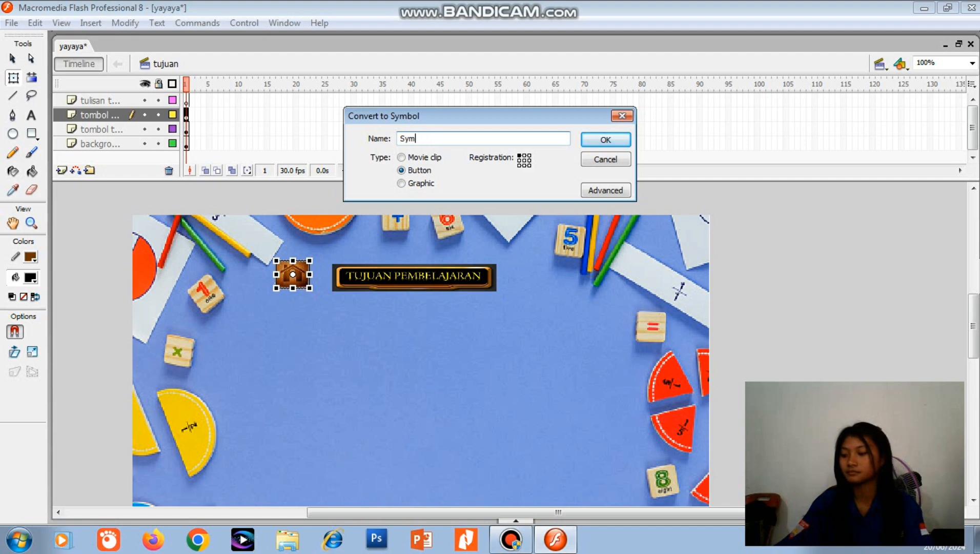
pyautogui.press('BackSpace')
pyautogui.press('BackSpace')
pyautogui.press('BackSpace')
pyautogui.write('ho')
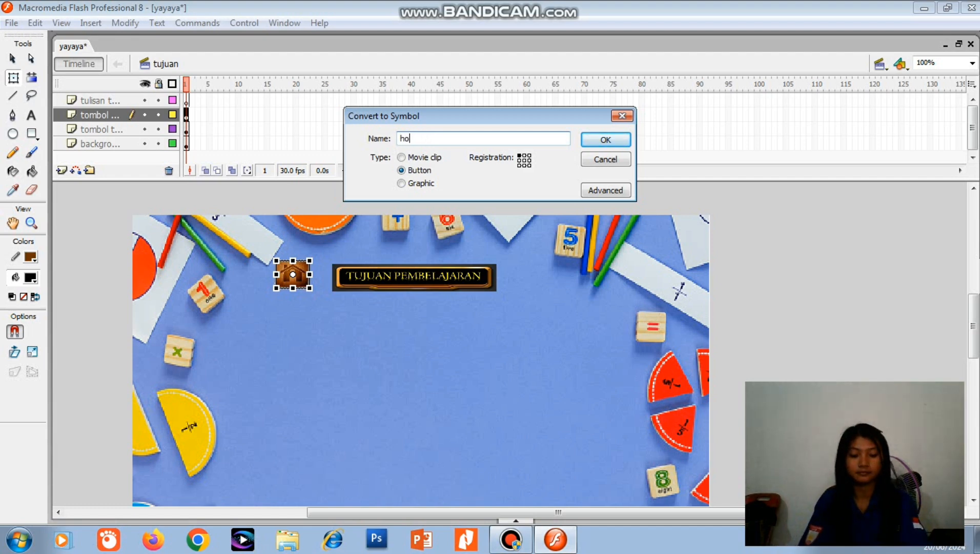
pyautogui.write('me')
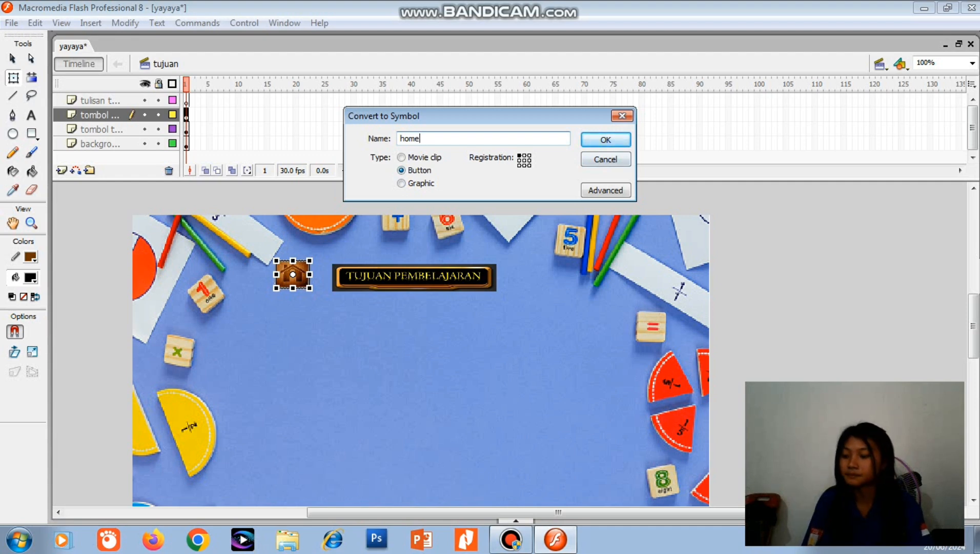
pyautogui.press('Return')
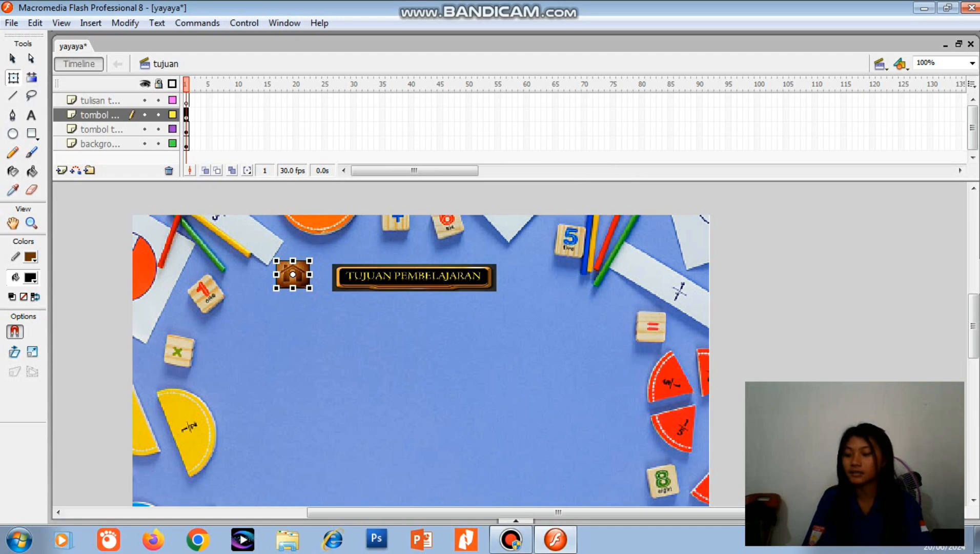
# Step: Open the home button symbol for editing and insert keyframes in its Over and Down states
pyautogui.doubleClick(278, 263)
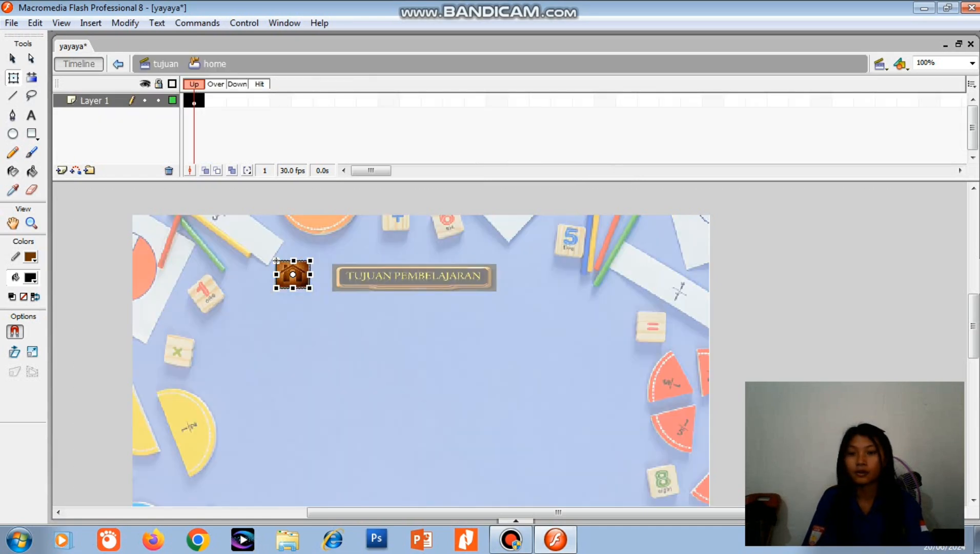
pyautogui.click(276, 261)
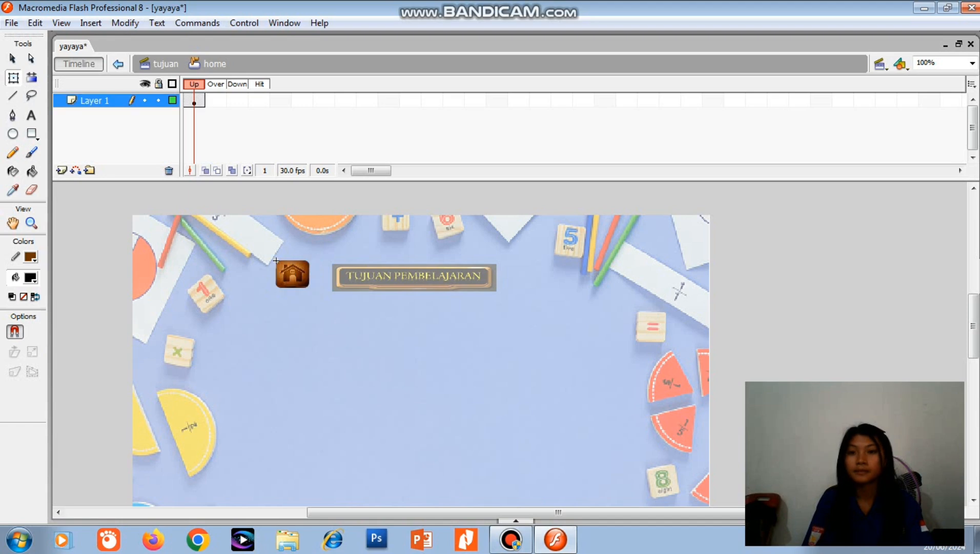
pyautogui.rightClick(215, 101)
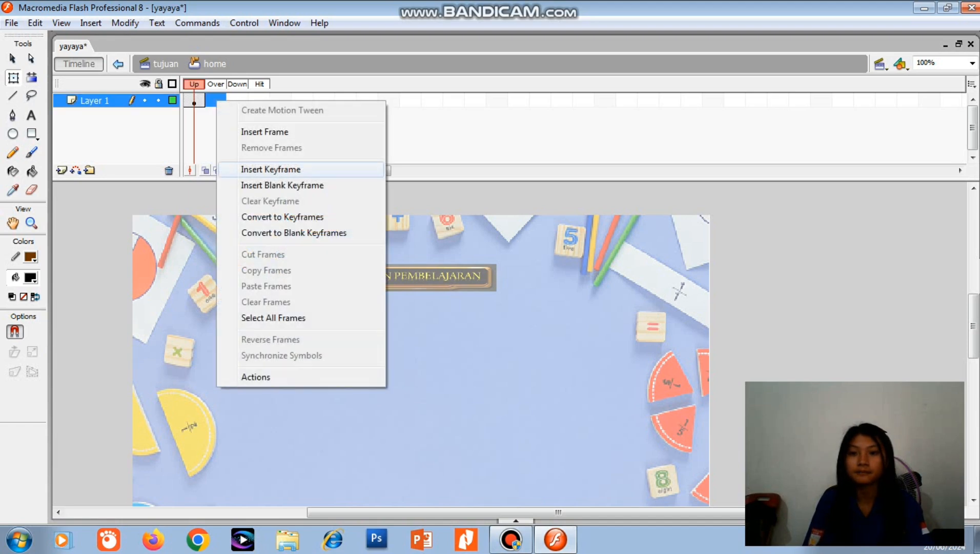
pyautogui.click(270, 169)
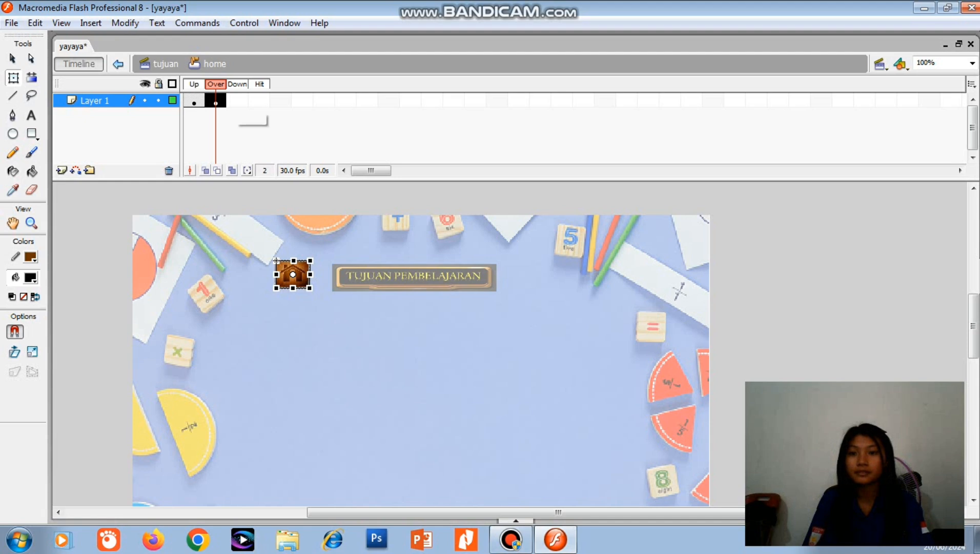
pyautogui.click(236, 100)
pyautogui.rightClick(237, 100)
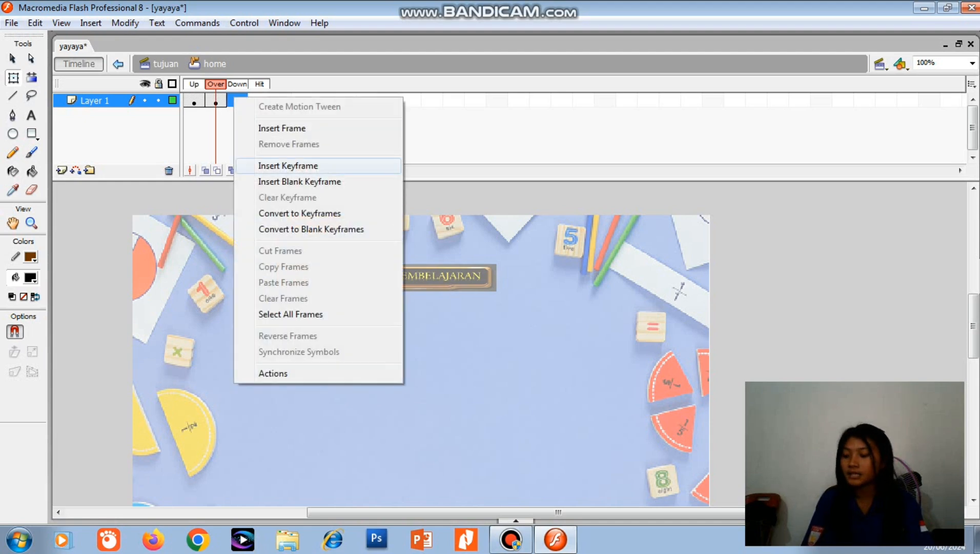
pyautogui.click(288, 165)
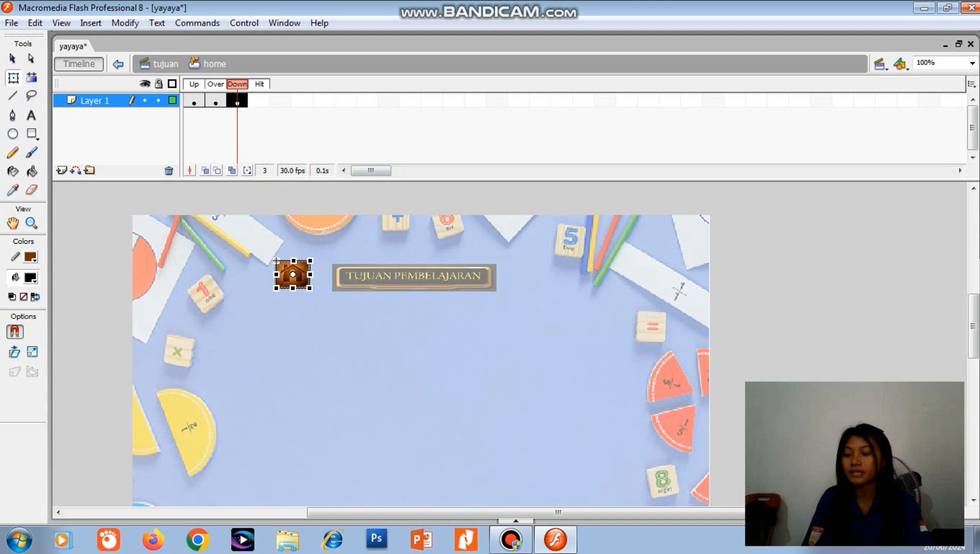
# Step: Enlarge the house image slightly in the button's Over state with Free Transform, and return to the tujuan scene
pyautogui.press(',')
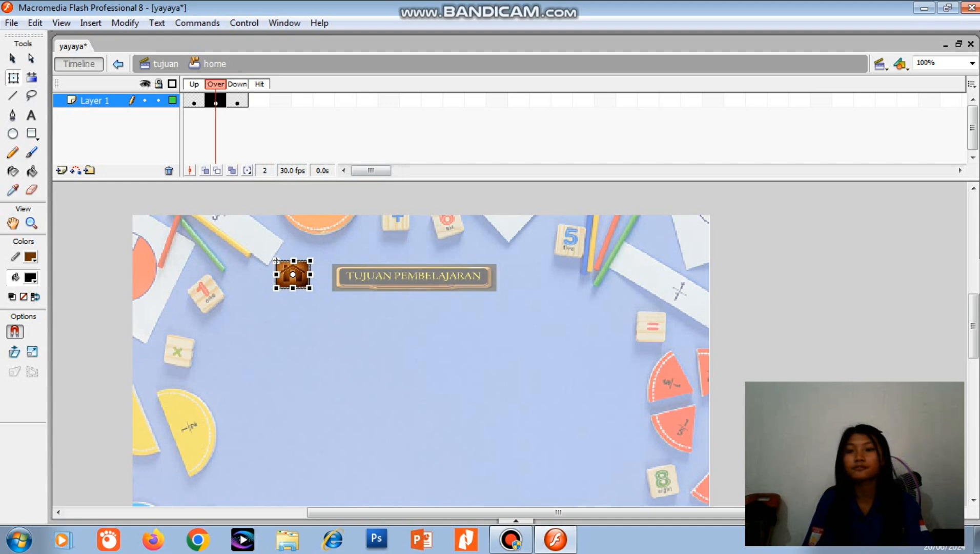
pyautogui.click(13, 77)
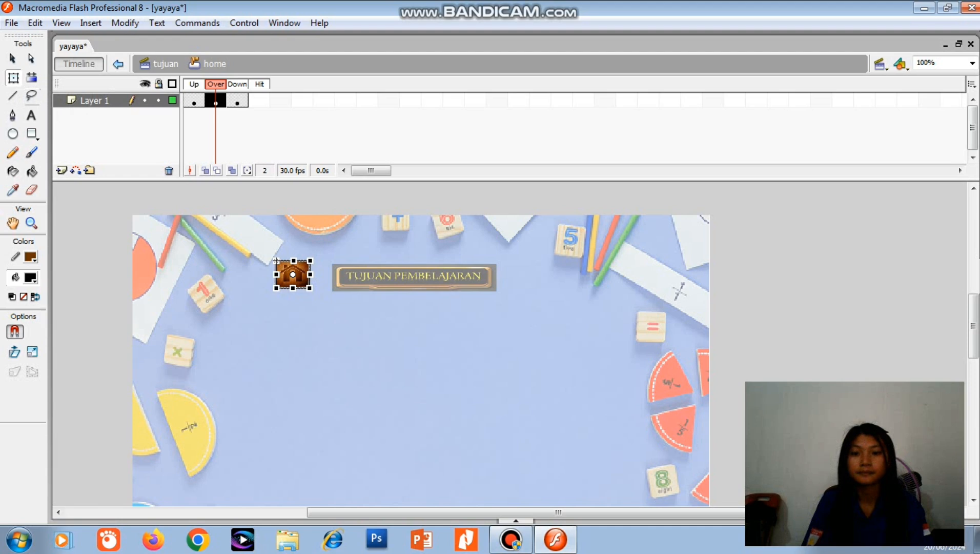
pyautogui.moveTo(309, 288); pyautogui.dragTo(317, 290)
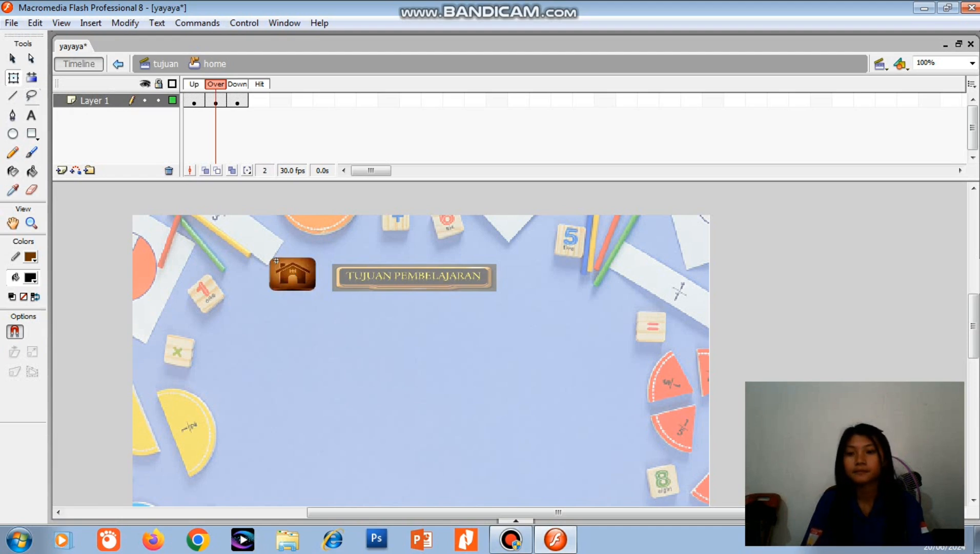
pyautogui.hotkey('ctrl', 'e')
# Step: Draw a wide text box below the TUJUAN PEMBELAJARAN banner on the topmost "tulisan" layer
pyautogui.click(31, 115)
pyautogui.click(100, 100)
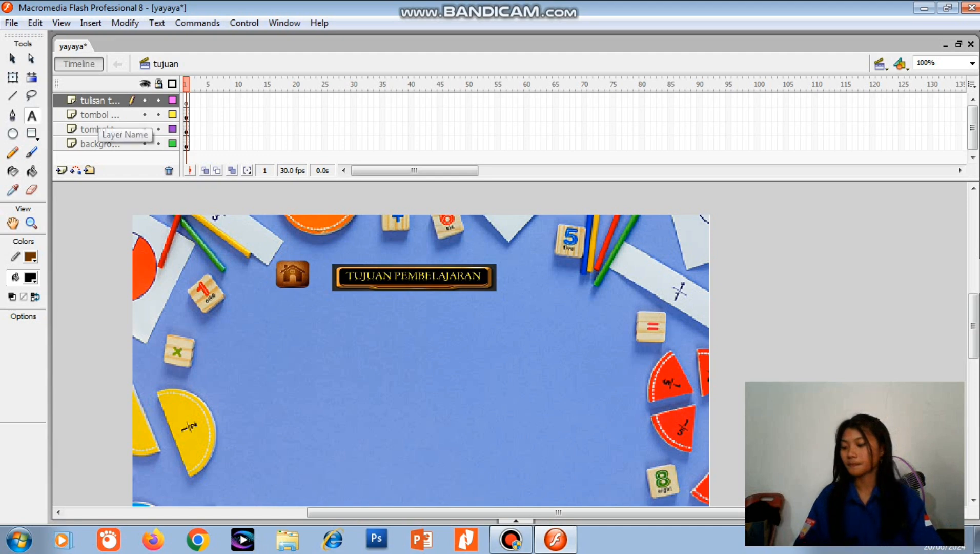
pyautogui.click(100, 115)
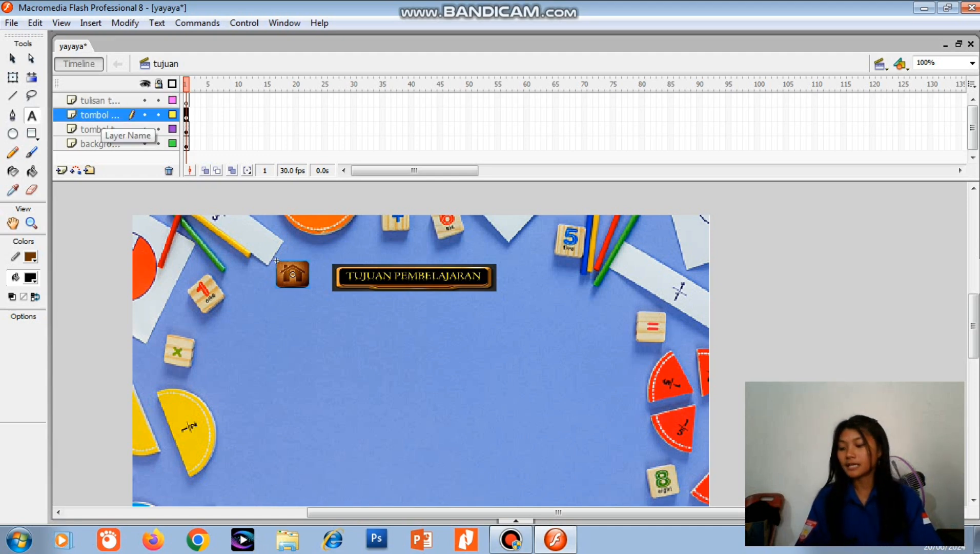
pyautogui.click(100, 101)
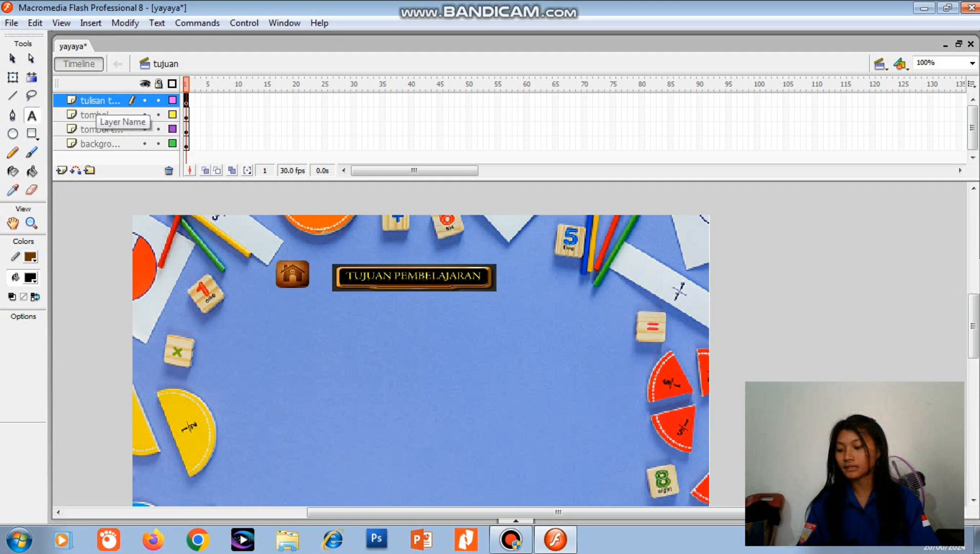
pyautogui.click(31, 116)
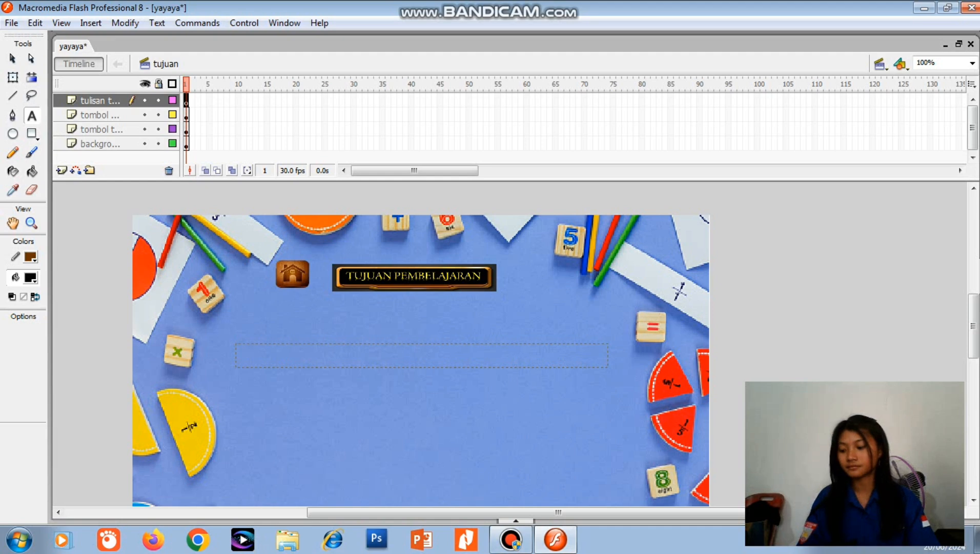
pyautogui.moveTo(608, 367); pyautogui.dragTo(608, 367)
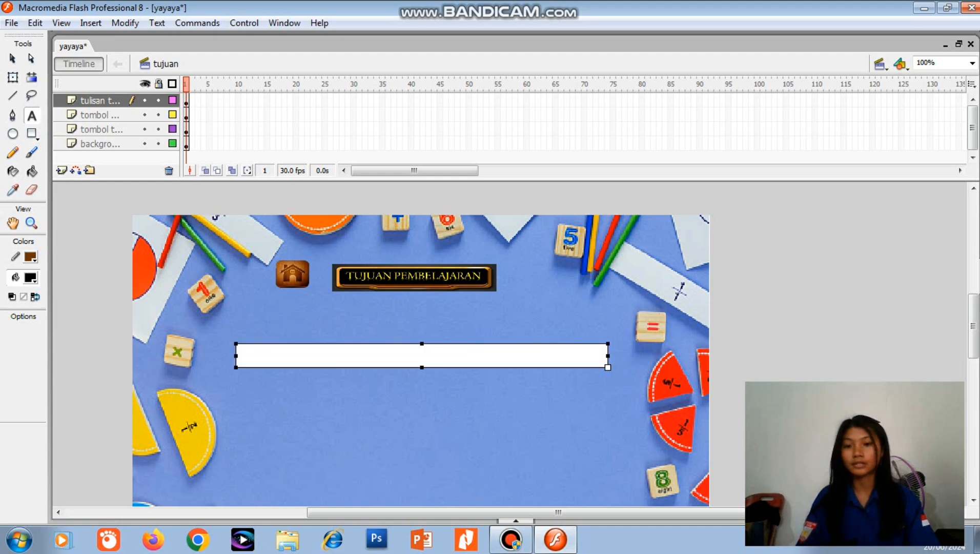
# Step: Set the font size of the empty text box to 14
pyautogui.click(157, 22)
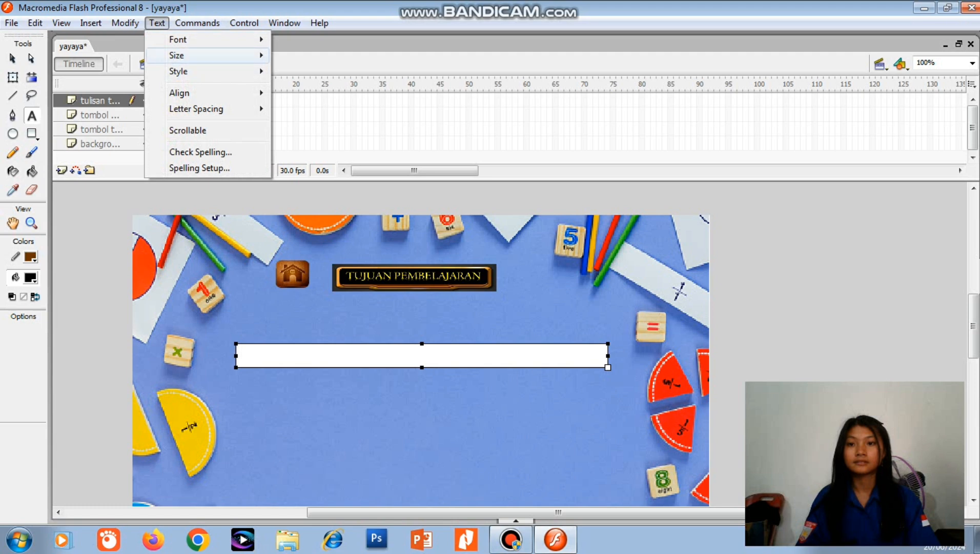
pyautogui.moveTo(206, 55)
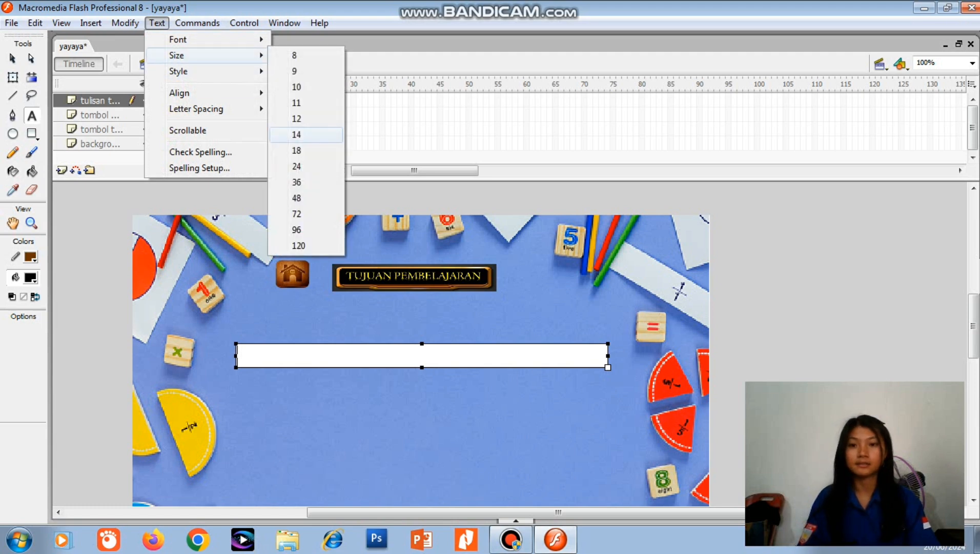
pyautogui.doubleClick(290, 132)
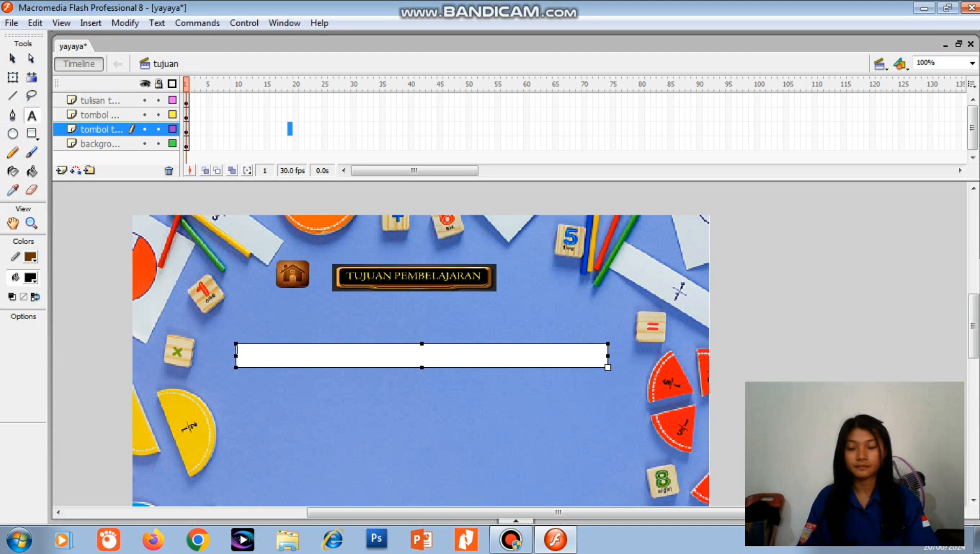
# Step: Reduce the text box's height and widen it both ways to span from the × block to the = block, ready for Free Transform
pyautogui.moveTo(607, 367); pyautogui.dragTo(608, 356)
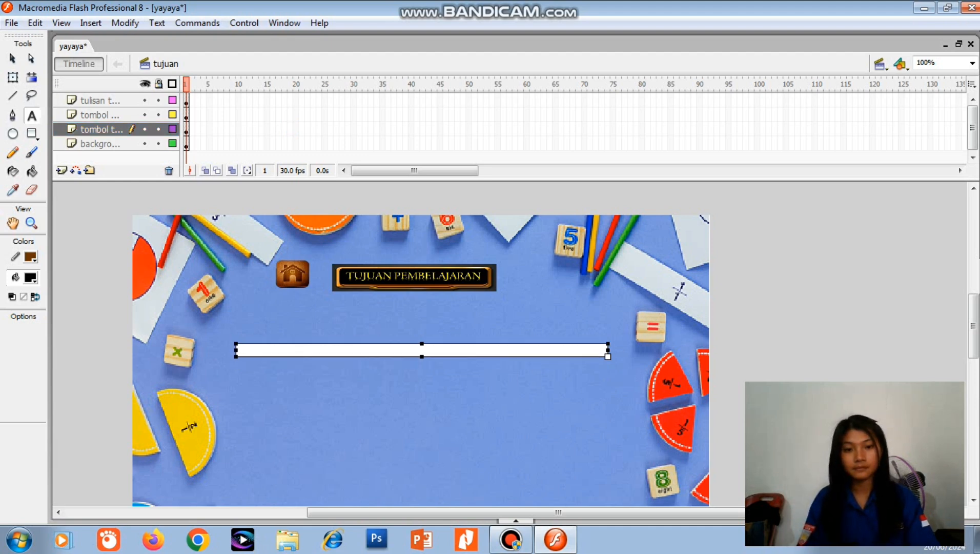
pyautogui.moveTo(607, 355); pyautogui.dragTo(644, 355)
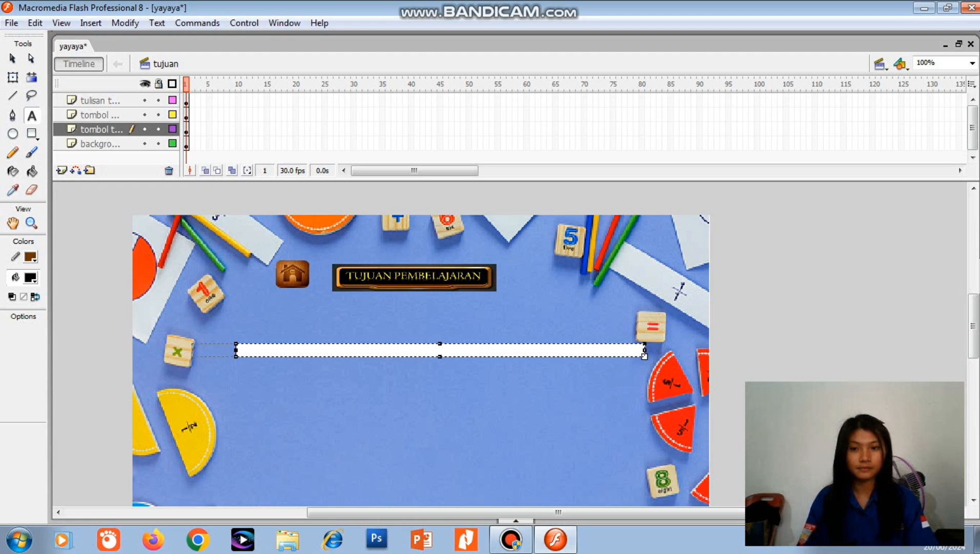
pyautogui.moveTo(236, 350); pyautogui.dragTo(192, 350)
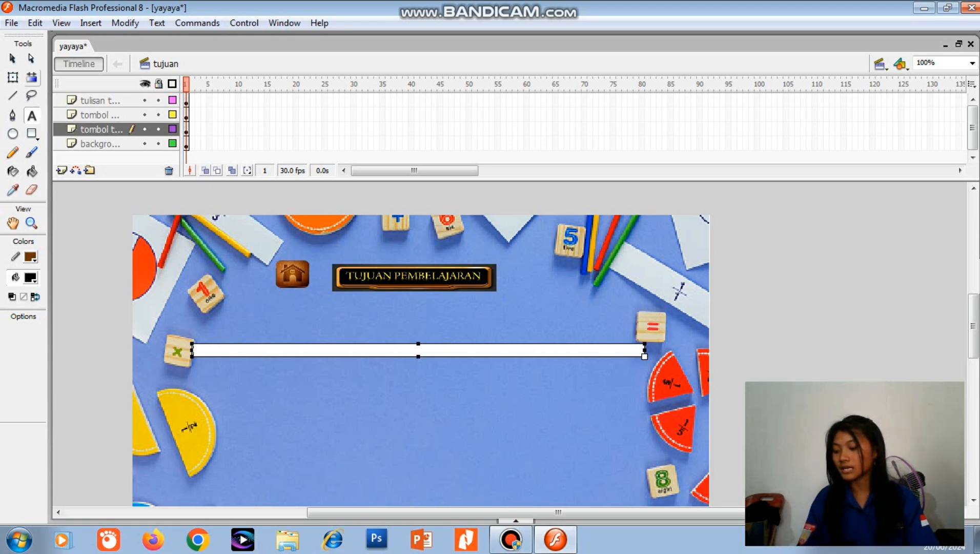
pyautogui.click(14, 78)
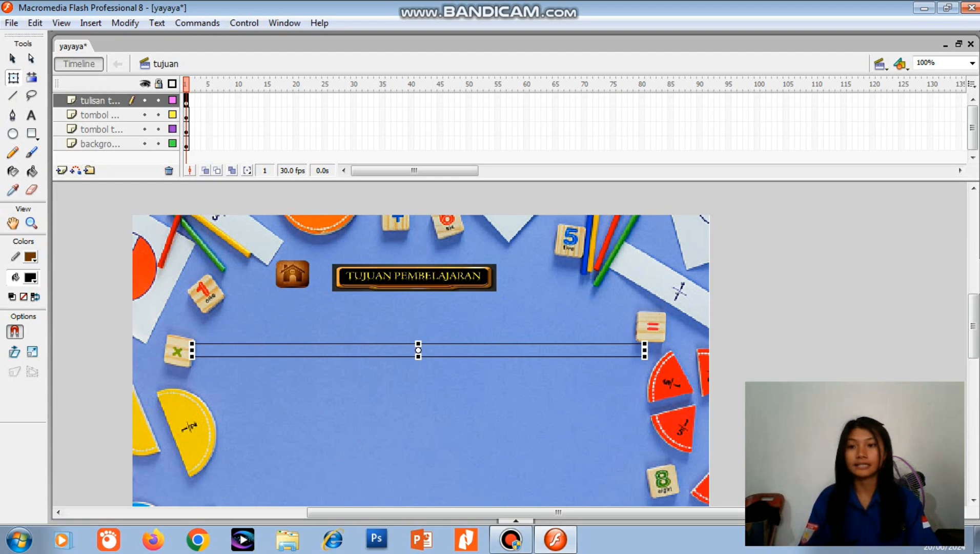
# Step: Copy the wide empty text box and paste a duplicate, placing it just below the original between the yellow and red fraction pieces
pyautogui.rightClick(293, 352)
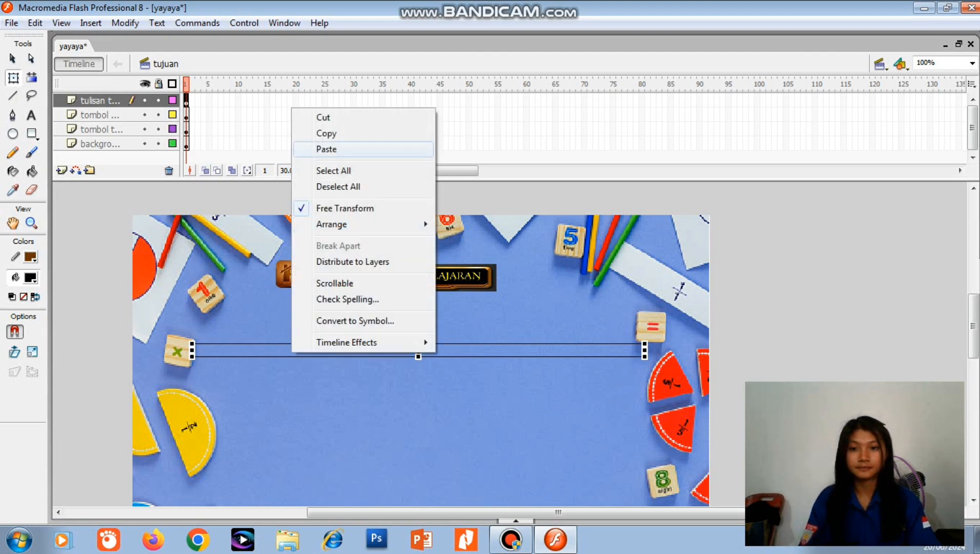
pyautogui.click(326, 133)
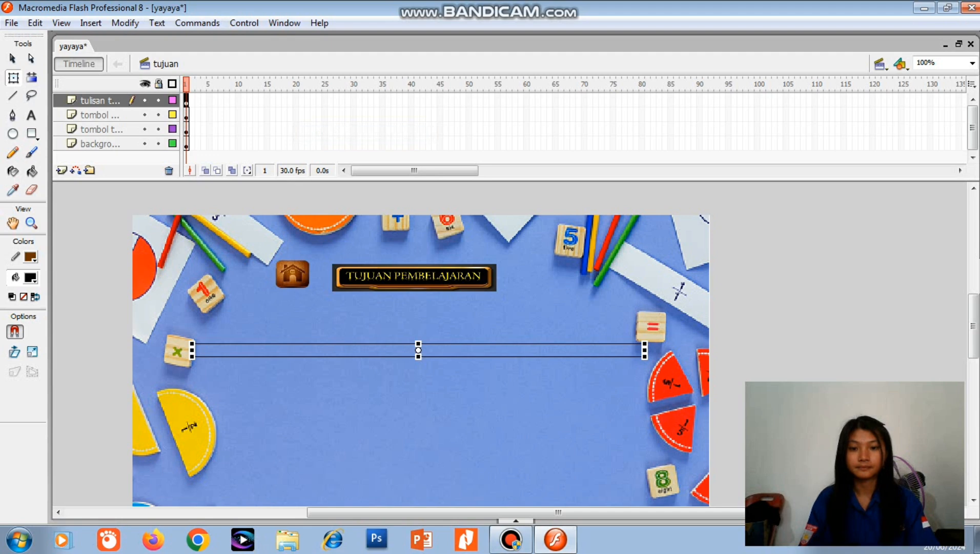
pyautogui.rightClick(466, 412)
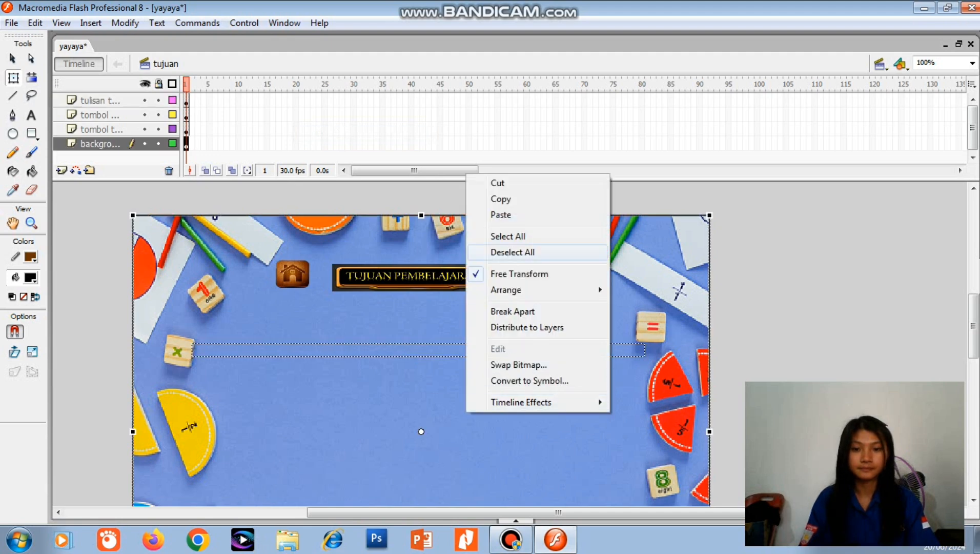
pyautogui.click(501, 214)
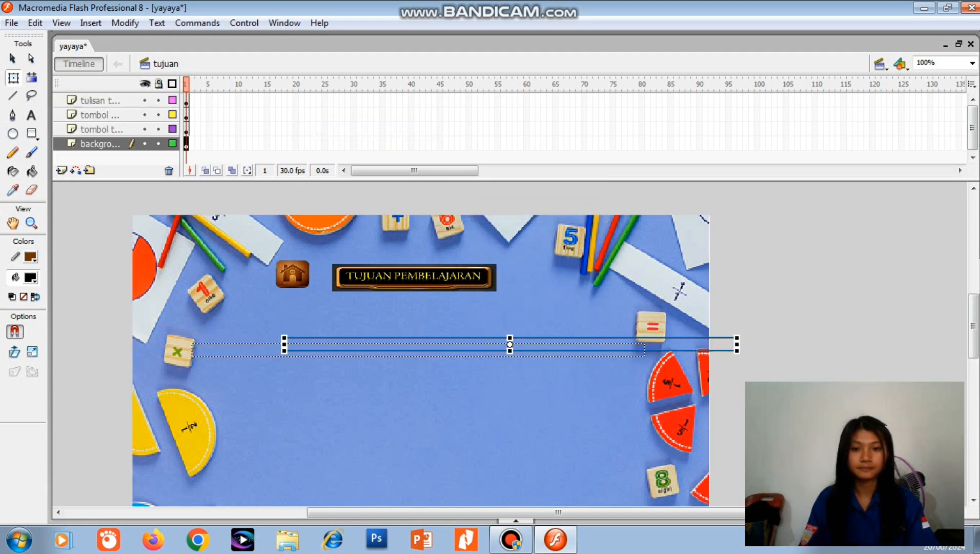
pyautogui.moveTo(418, 350); pyautogui.dragTo(413, 397)
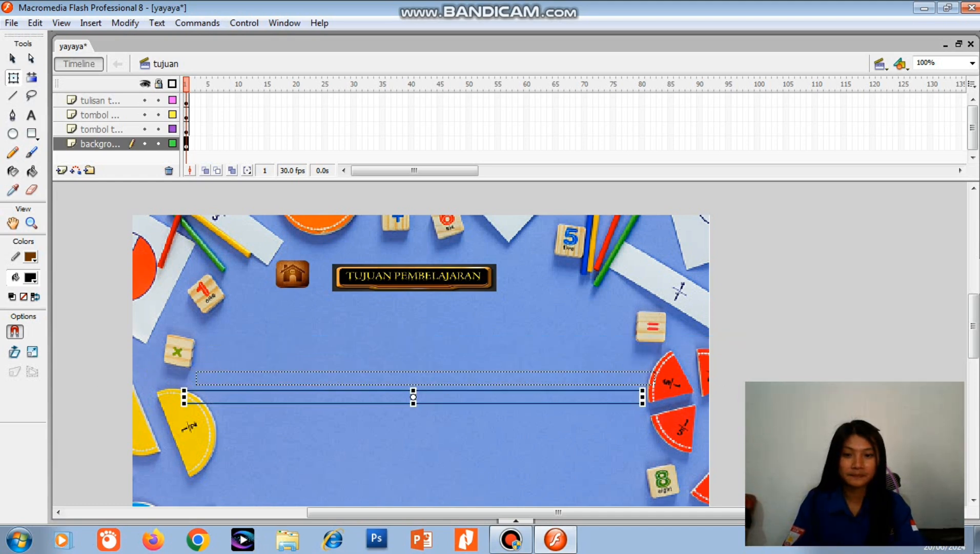
# Step: Paste more copies of the empty text box and stack them in rows down to the level of the 8 block
pyautogui.rightClick(448, 213)
pyautogui.click(464, 255)
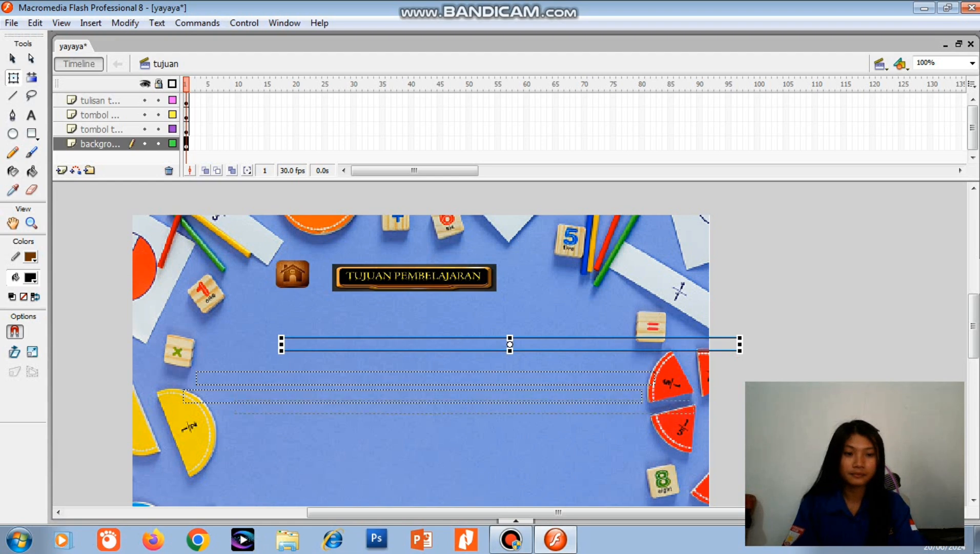
pyautogui.moveTo(464, 407); pyautogui.dragTo(334, 468)
pyautogui.rightClick(351, 383)
pyautogui.click(370, 180)
pyautogui.rightClick(307, 428)
pyautogui.click(359, 225)
pyautogui.rightClick(319, 385)
pyautogui.click(333, 178)
pyautogui.rightClick(344, 451)
pyautogui.click(358, 244)
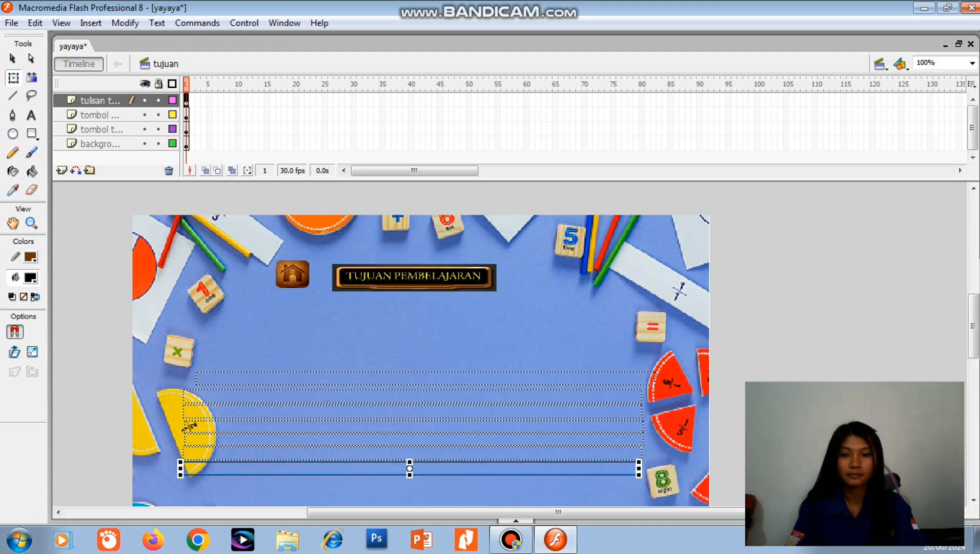
# Step: Enter "1.memahami konsep dasar pecahan" in the topmost text box of the stack
pyautogui.click(334, 387)
pyautogui.click(334, 396)
pyautogui.click(335, 378)
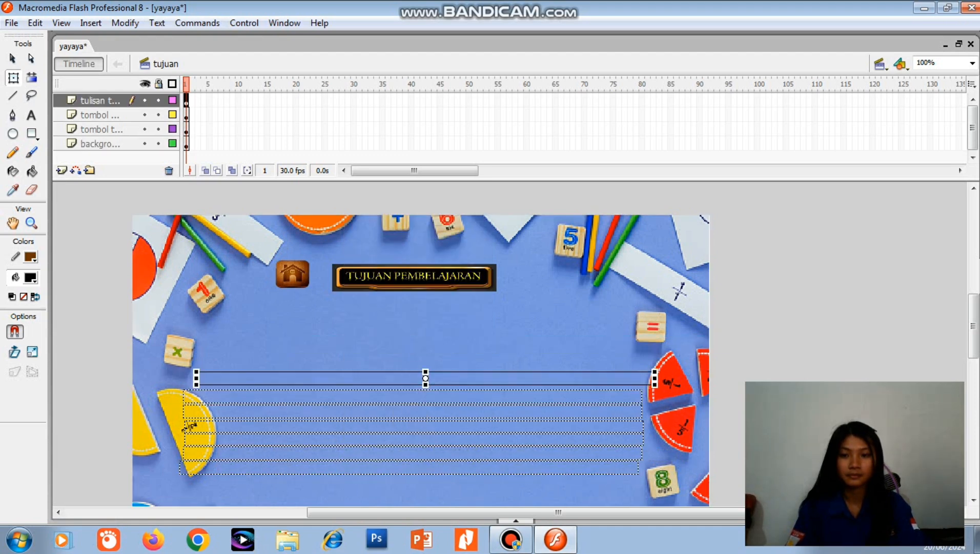
pyautogui.press('t')
pyautogui.click(334, 378)
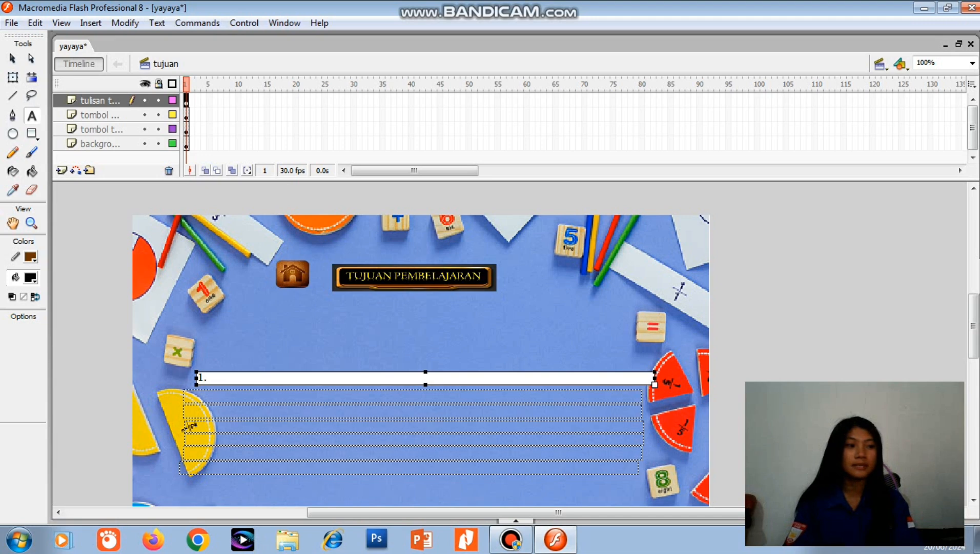
pyautogui.write('1.mema')
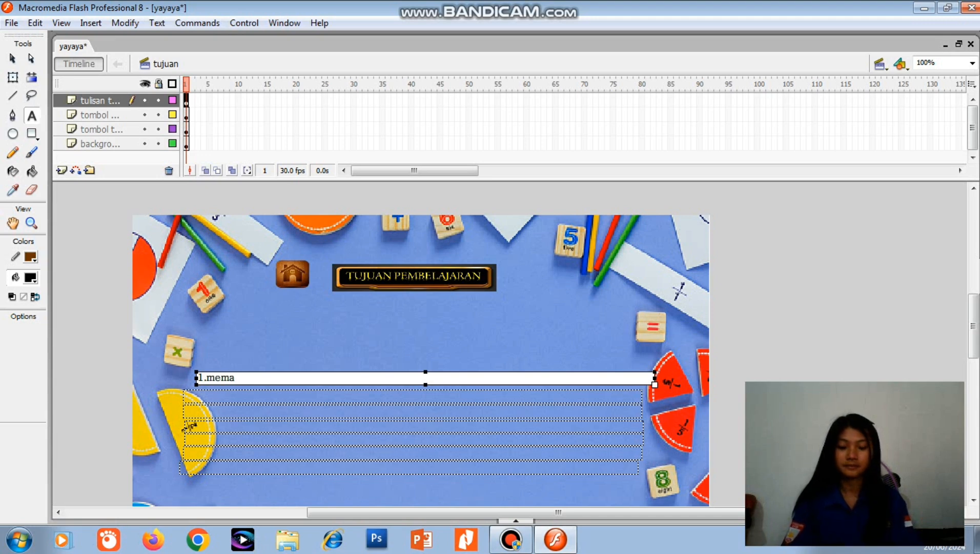
pyautogui.write('hami ')
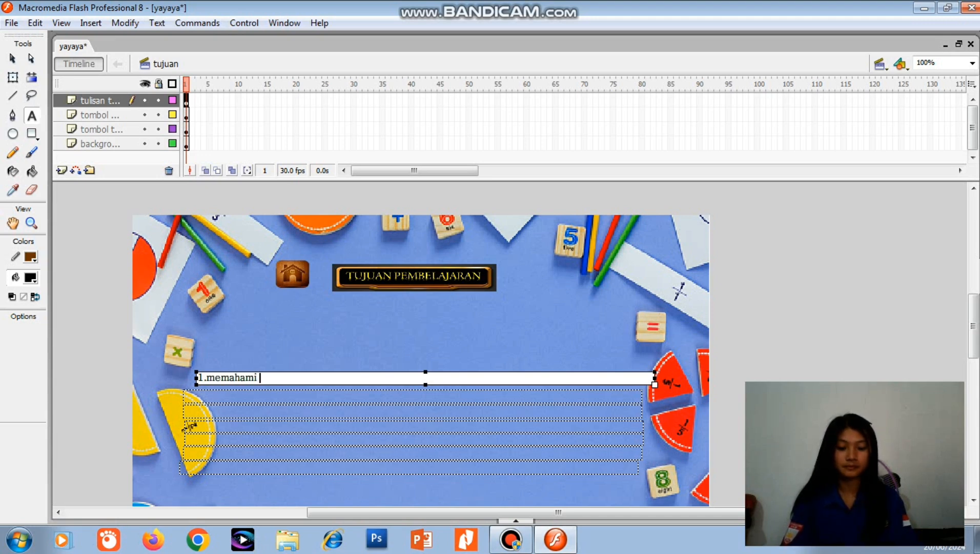
pyautogui.write('konsep')
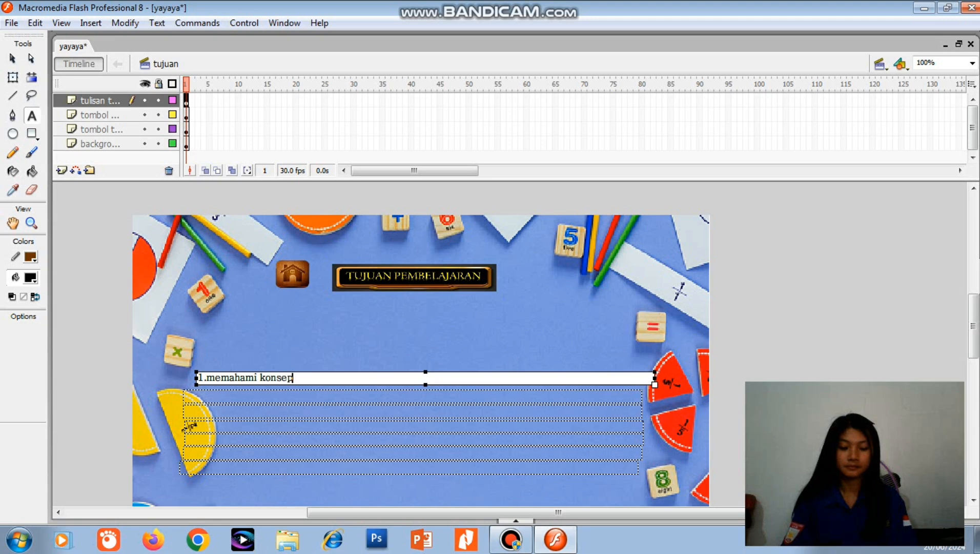
pyautogui.write(' dasar pecahan')
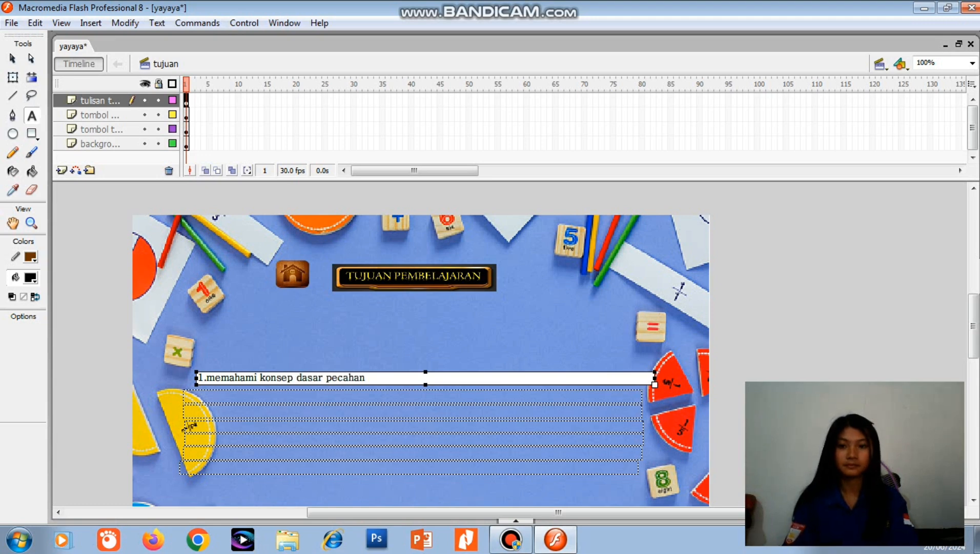
# Step: Enter "2.mengembangkankemampuan membandingkan dan mengurutkan pecahan" in the second text box
pyautogui.click(186, 396)
pyautogui.write('2.')
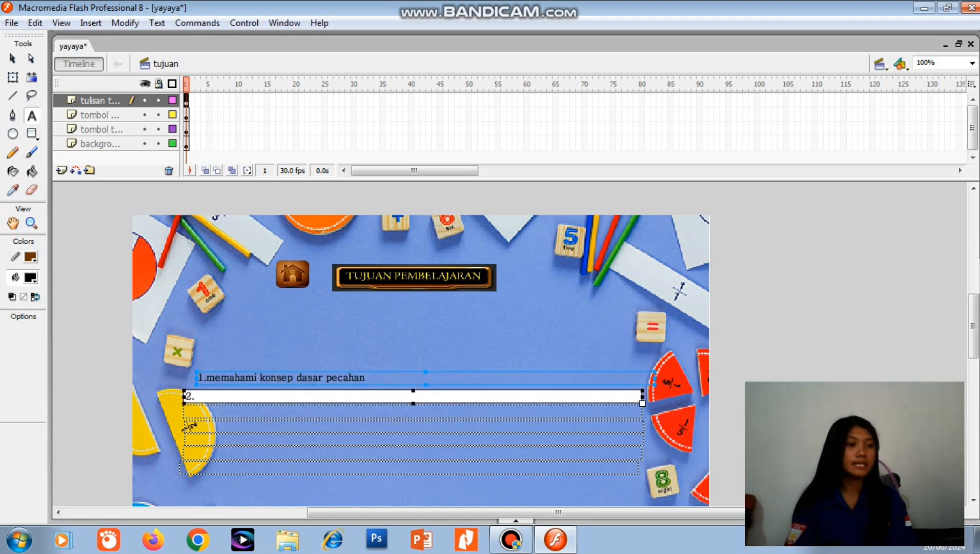
pyautogui.write('mengembangkan')
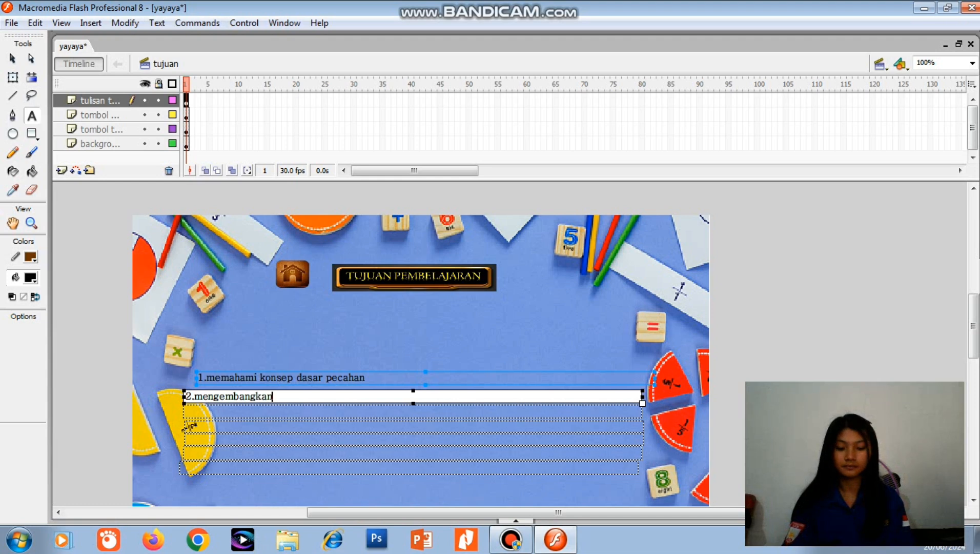
pyautogui.write('kemampuan membandingk')
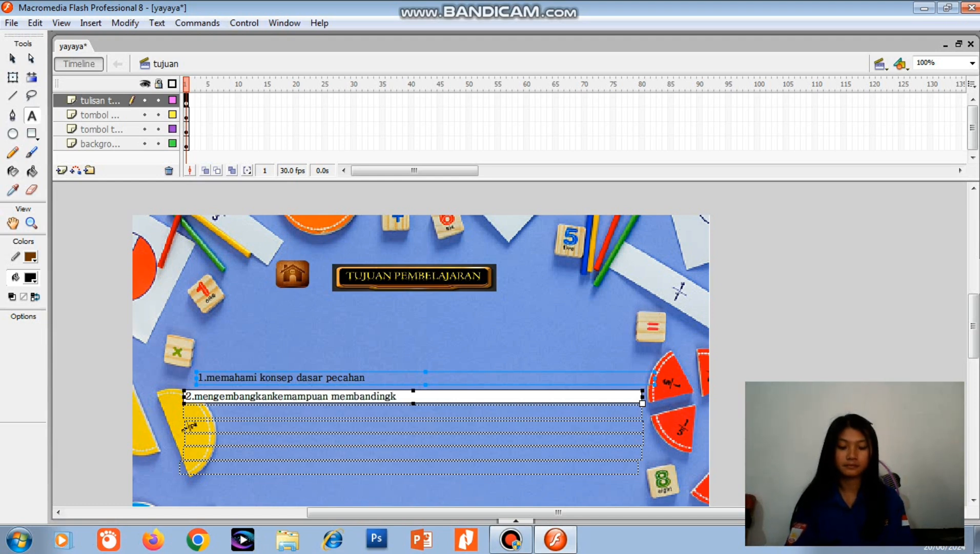
pyautogui.write('an dan menurutka')
pyautogui.press('BackSpace')
pyautogui.press('BackSpace')
pyautogui.press('BackSpace')
pyautogui.press('BackSpace')
pyautogui.press('BackSpace')
pyautogui.press('BackSpace')
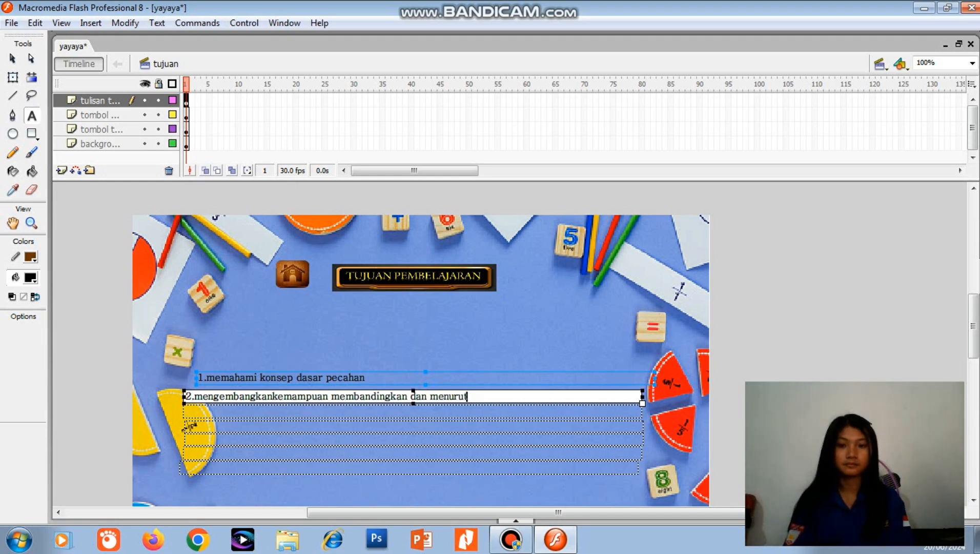
pyautogui.write('gurutkan pecahan')
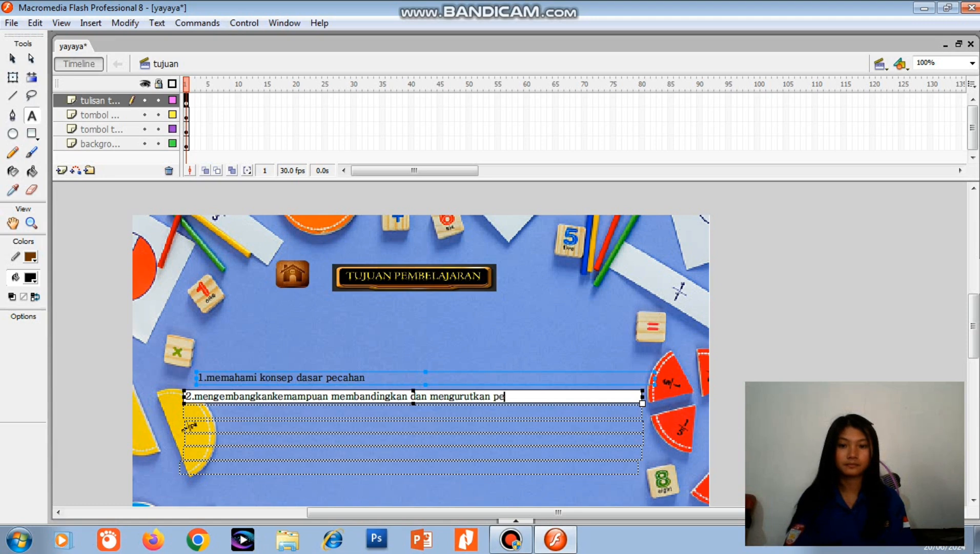
# Step: Enter "3.menguasai operasi dasar pecahan" in the third text box
pyautogui.click(185, 412)
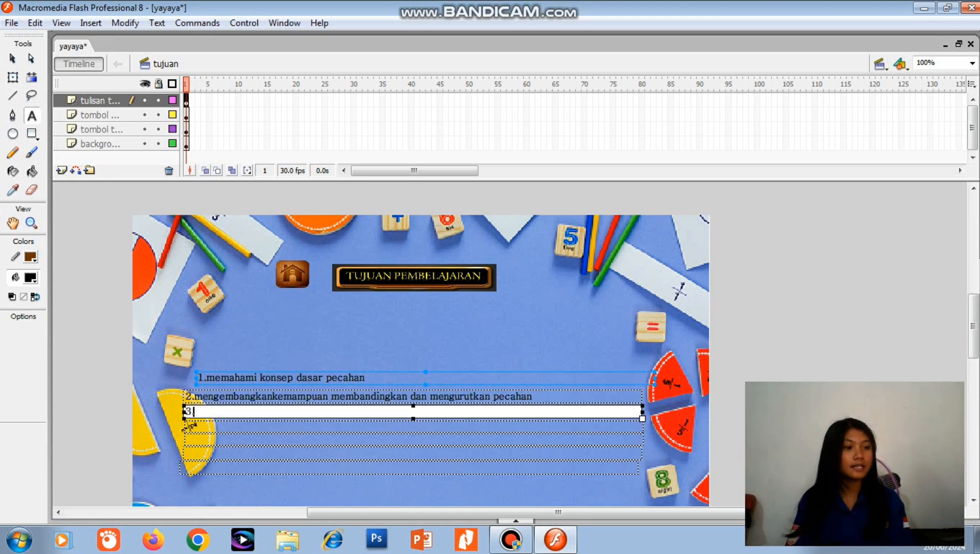
pyautogui.write('3.menguasai')
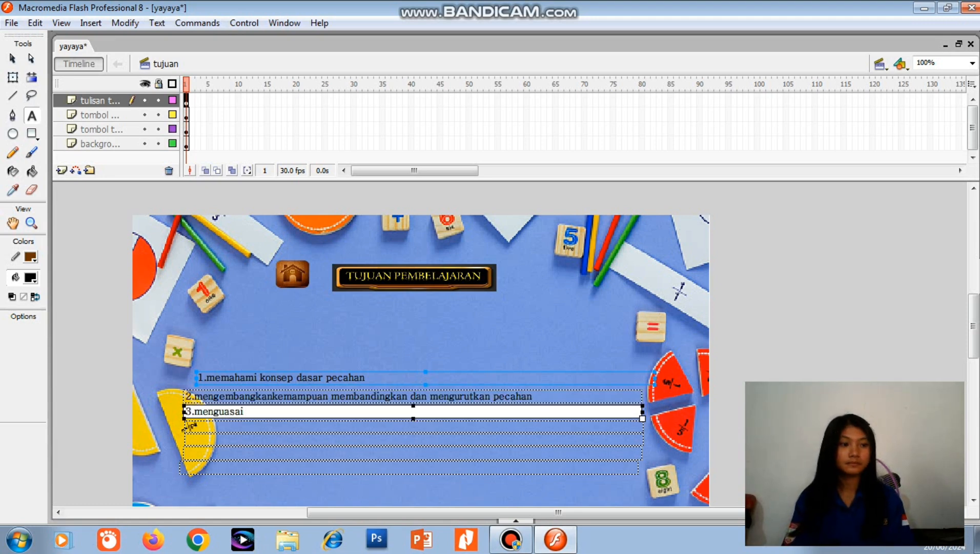
pyautogui.write(' operasi dasar')
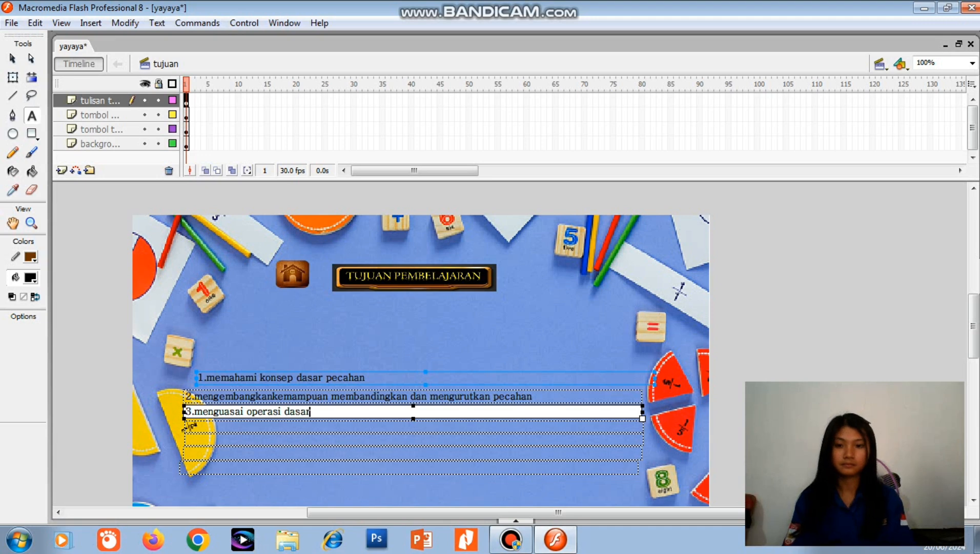
pyautogui.write(' pecahan')
# Step: Enter "4.mengaplikasikan pecahan dalam konteks kehidupan sehari-hari" in the fourth text box
pyautogui.click(189, 426)
pyautogui.write('4')
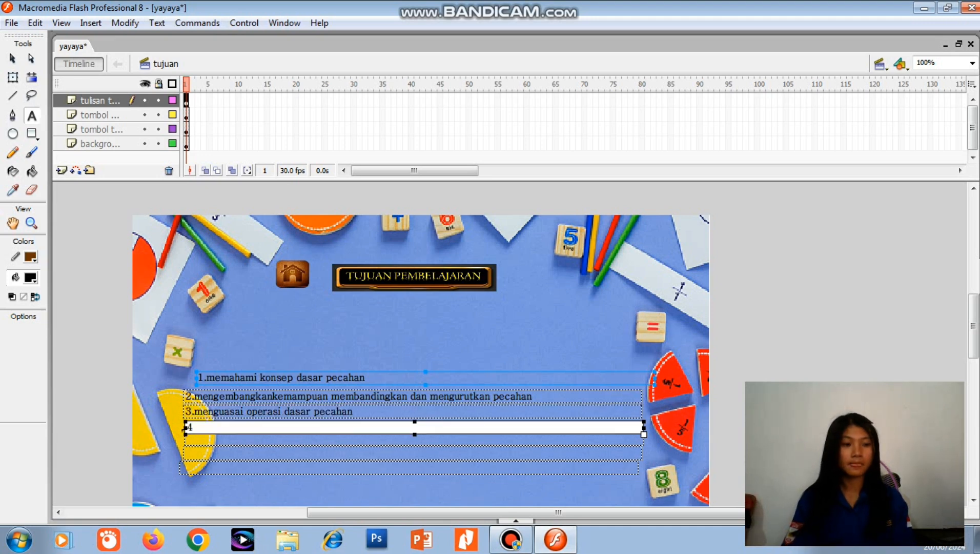
pyautogui.write('.m')
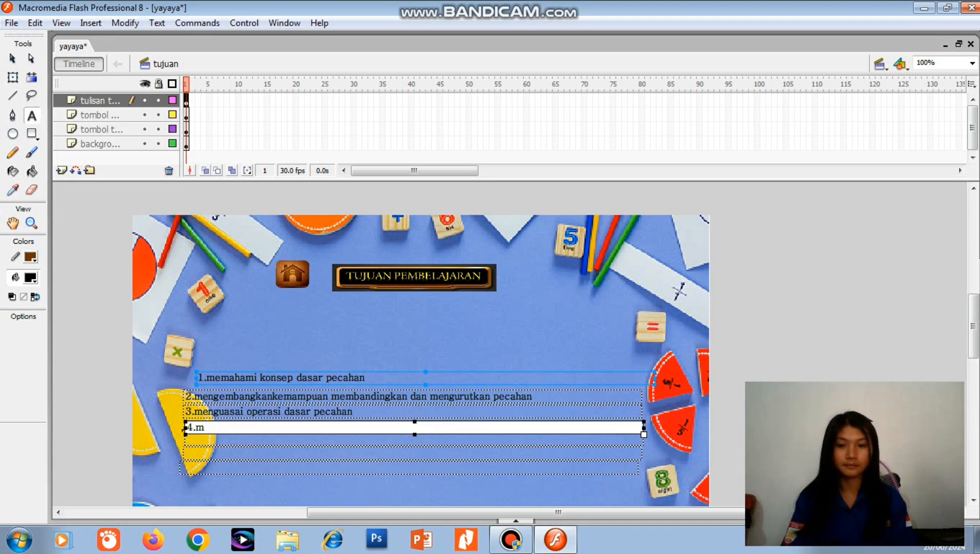
pyautogui.write('engaplikasikan pecaha')
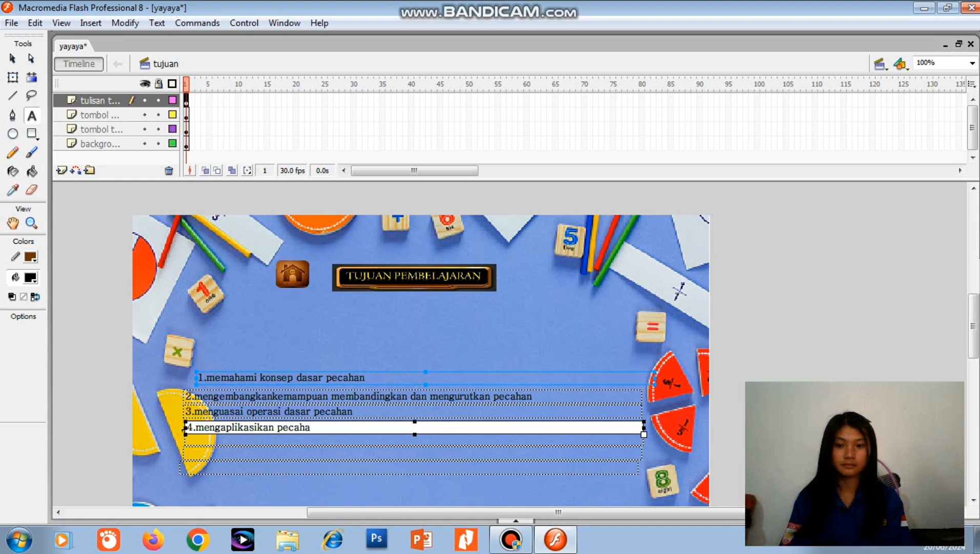
pyautogui.write('n dalam konteks keh')
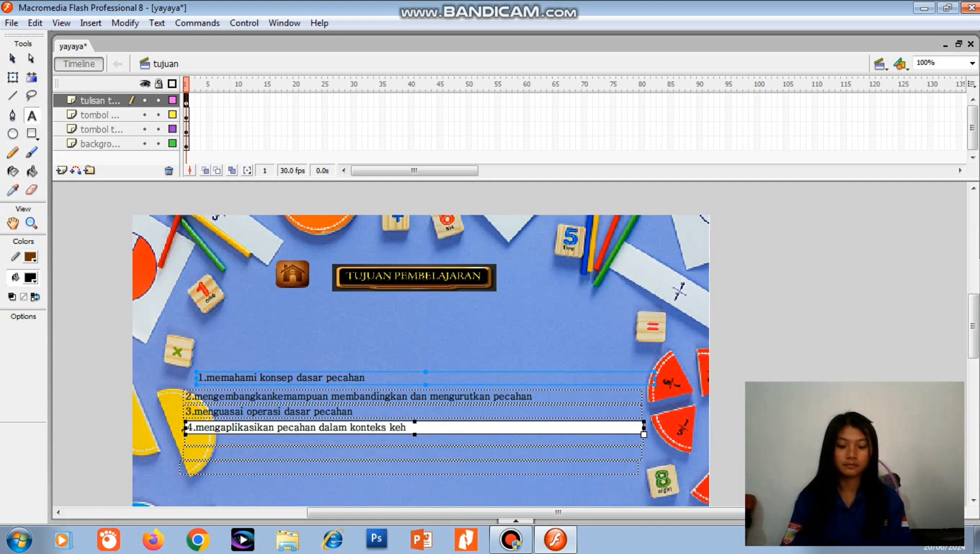
pyautogui.write('idupan sehari-hari')
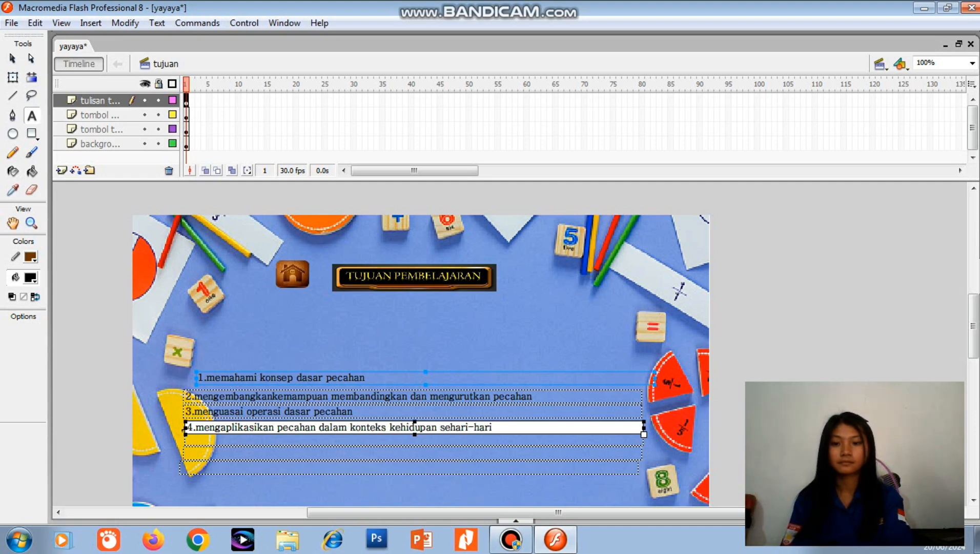
# Step: Enter "5.menghubungkan pecahan dengan konsep" in the fifth text box
pyautogui.click(190, 438)
pyautogui.write('5.')
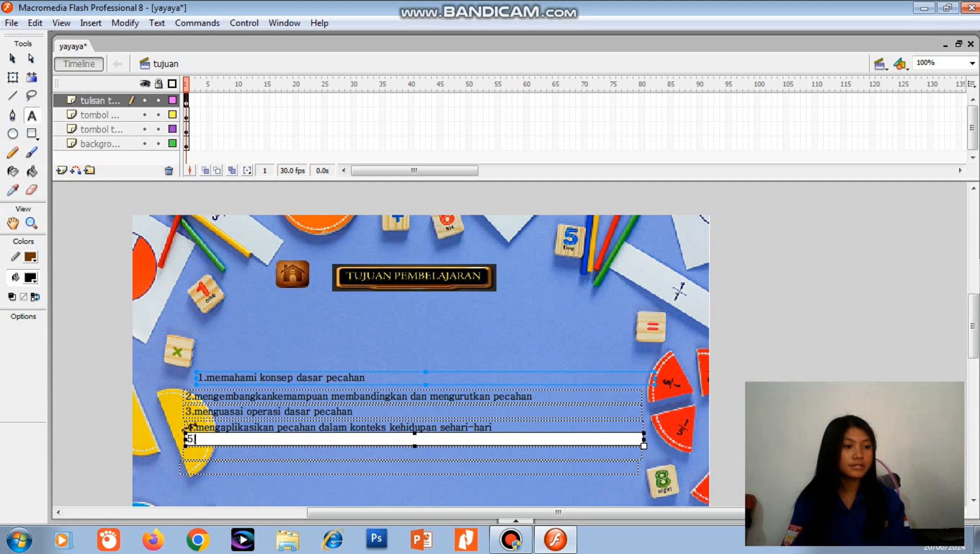
pyautogui.write('menghubungkan')
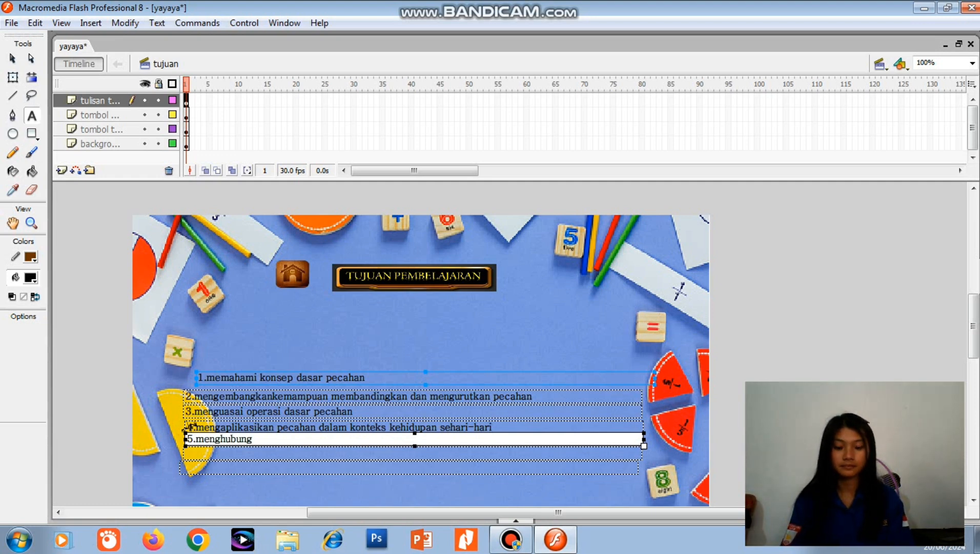
pyautogui.write(' pecahan dengan konsep')
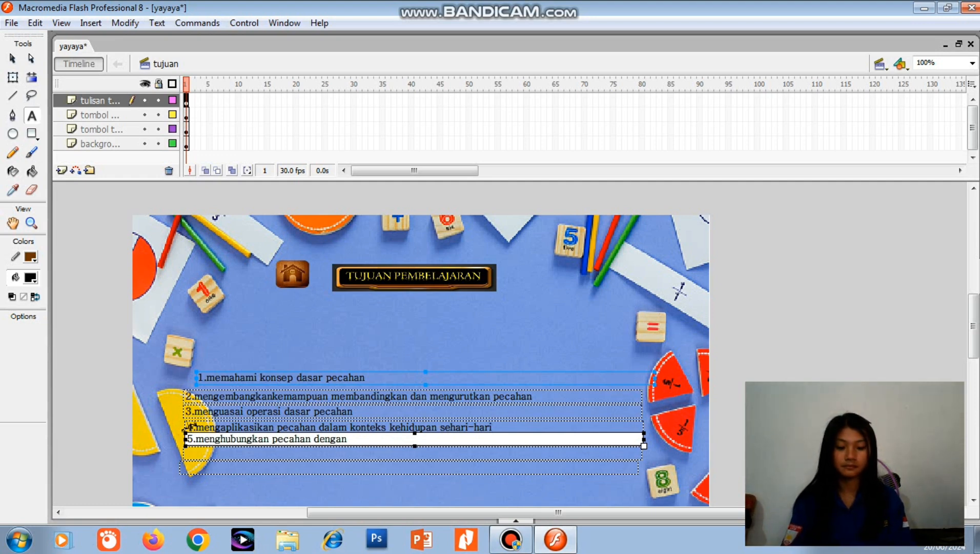
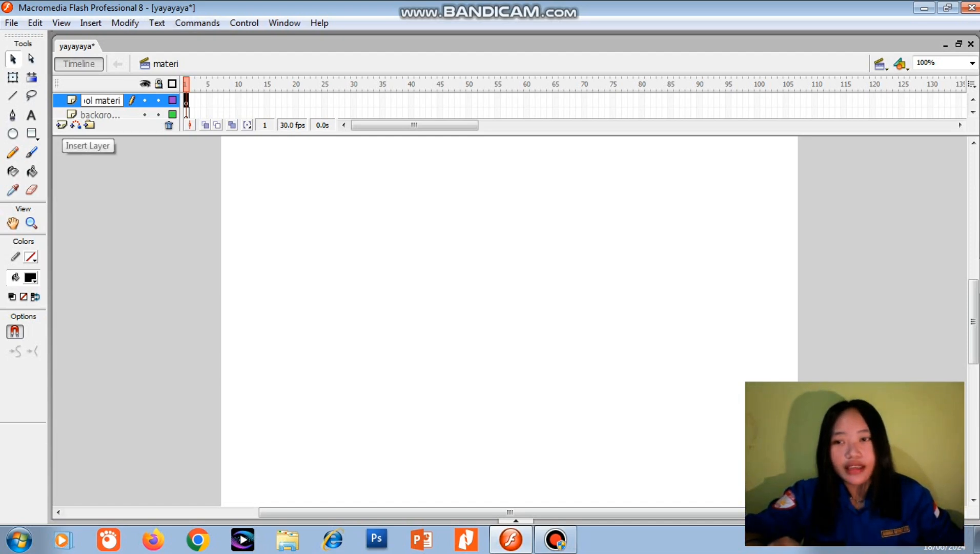
# Step: Add a new layer above the "tombol materi" layer in the materi scene and name it "tombol home"
pyautogui.press('Return')
pyautogui.click(62, 125)
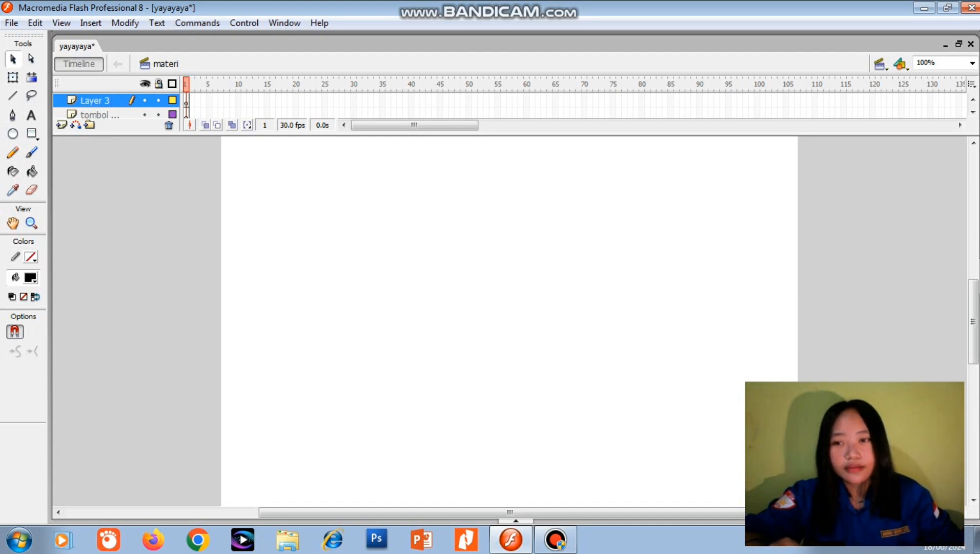
pyautogui.doubleClick(99, 100)
pyautogui.press('BackSpace')
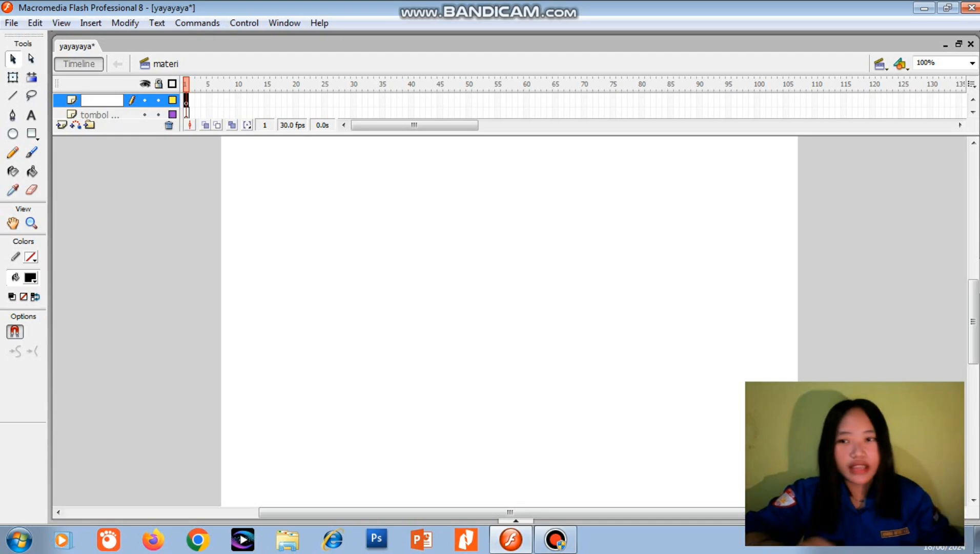
pyautogui.write('tom')
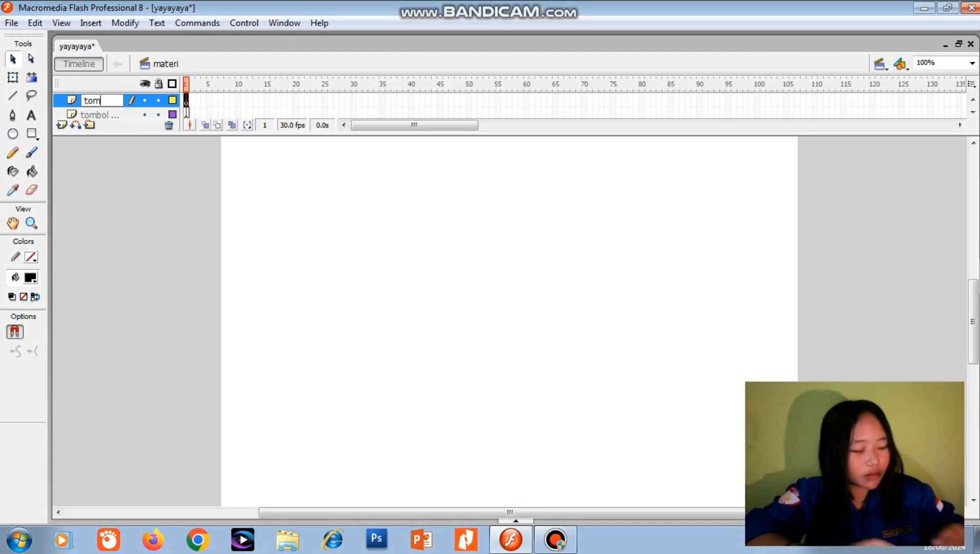
pyautogui.write('bol home')
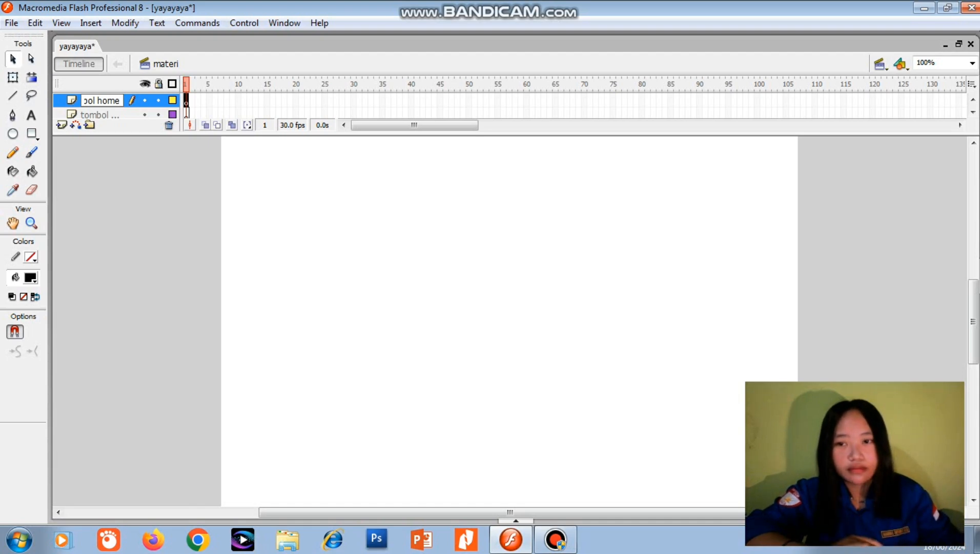
pyautogui.moveTo(515, 135); pyautogui.dragTo(515, 176)
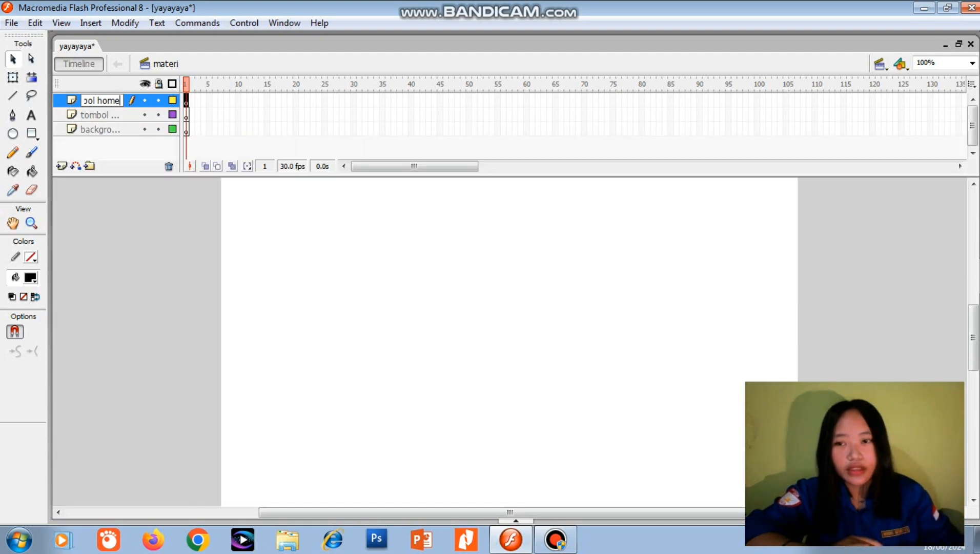
# Step: Add a new layer above the "tombol home" layer and name it "tulisan materi"
pyautogui.press('Return')
pyautogui.click(61, 166)
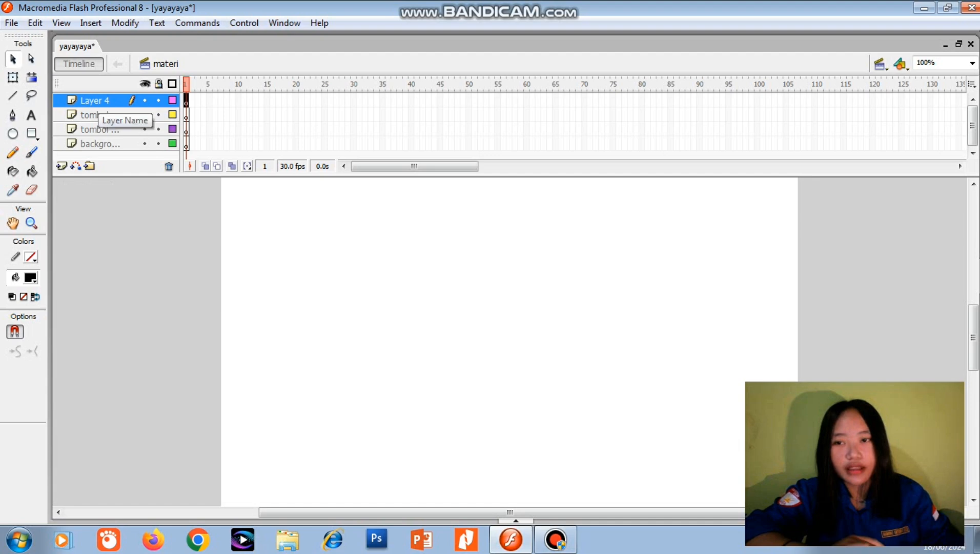
pyautogui.doubleClick(96, 101)
pyautogui.press('BackSpace')
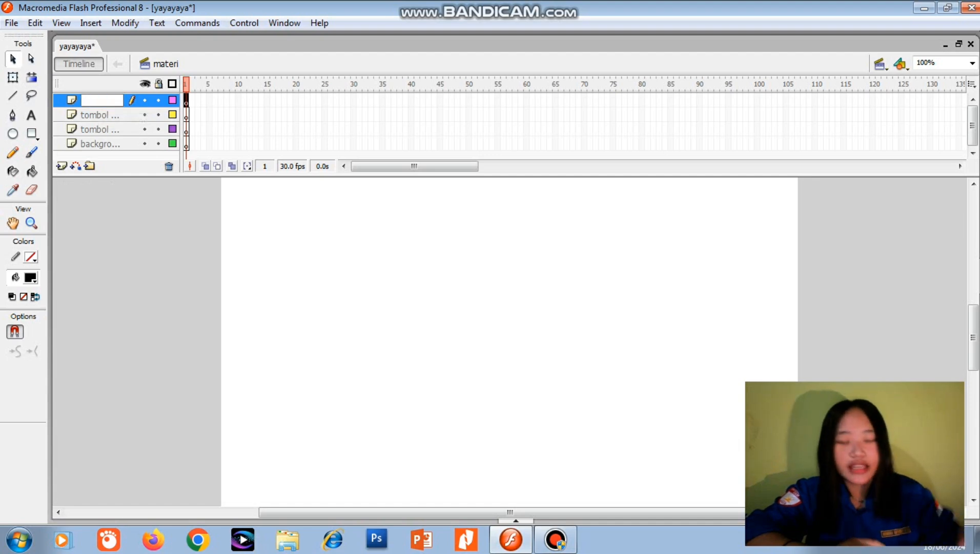
pyautogui.write('t')
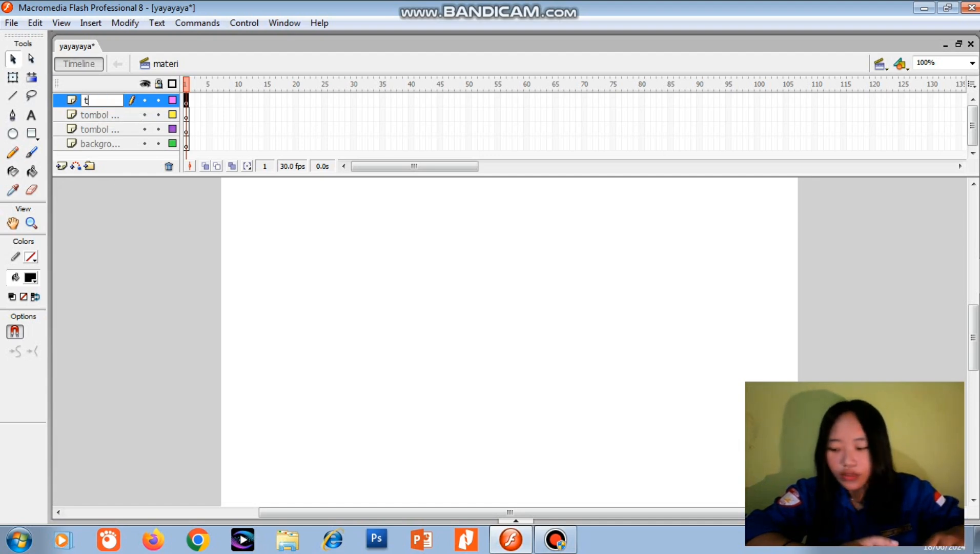
pyautogui.write('ulis')
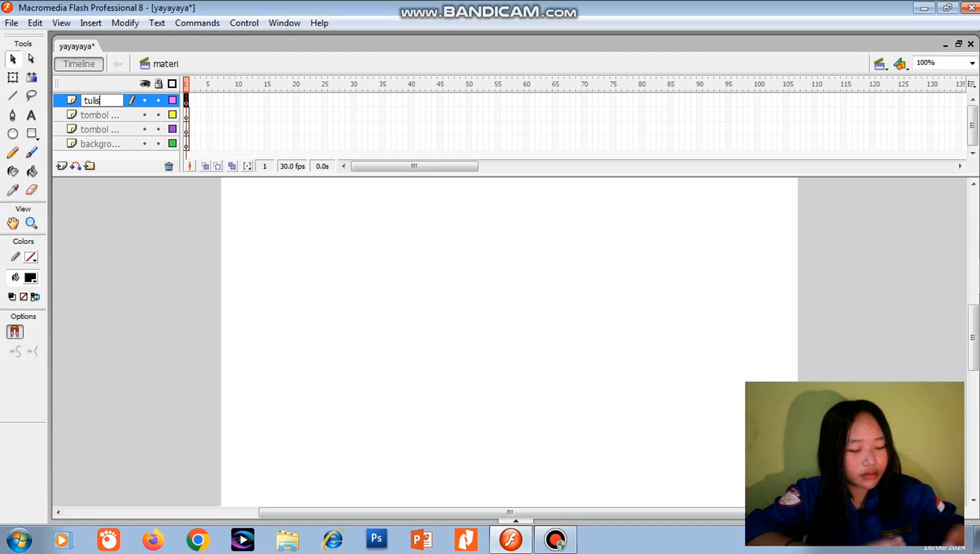
pyautogui.write('an materi')
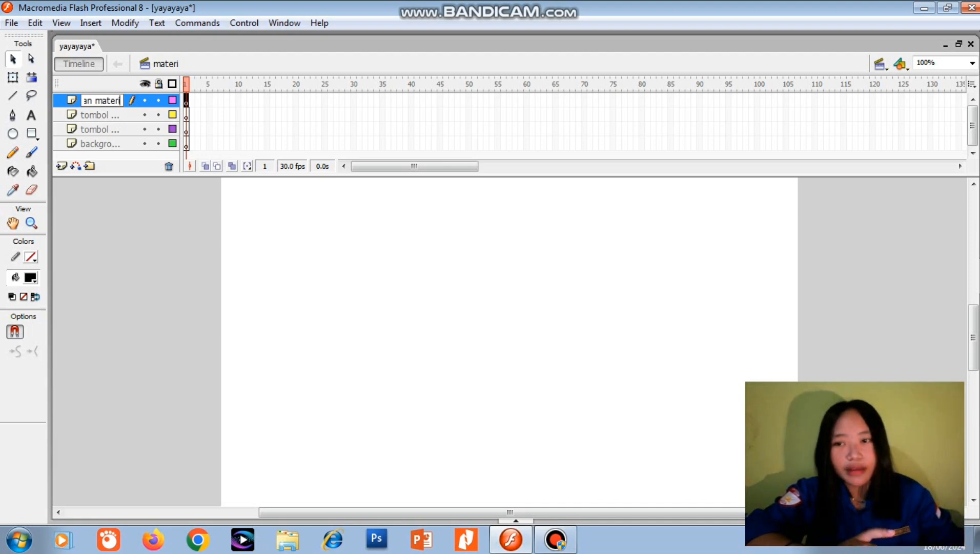
# Step: Add a new layer above the "tulisan materi" layer and name it "tombol next"
pyautogui.click(61, 166)
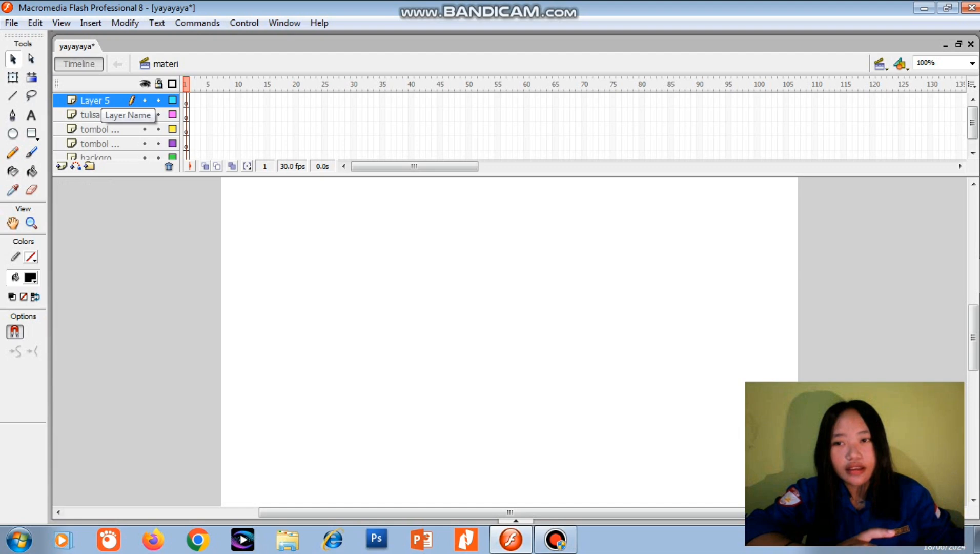
pyautogui.doubleClick(95, 100)
pyautogui.press('BackSpace')
pyautogui.write('t')
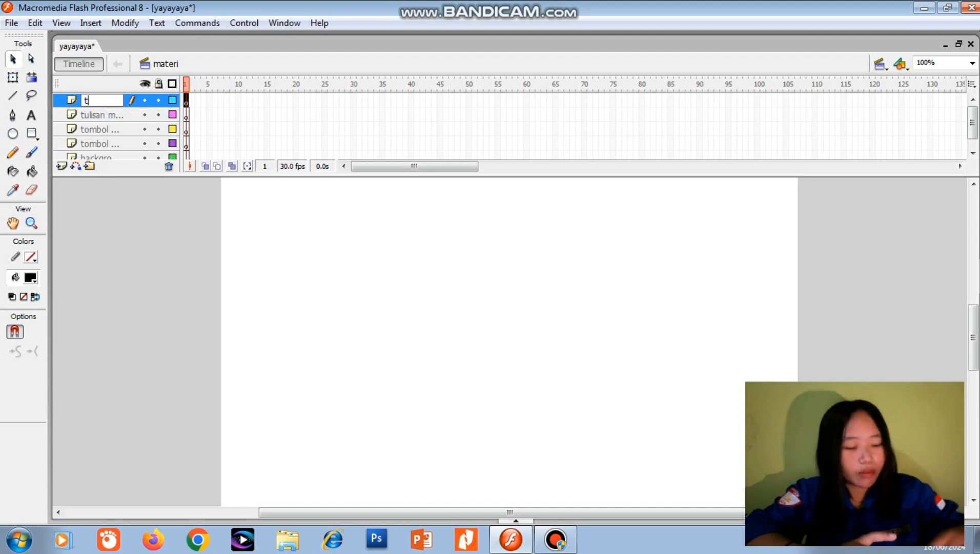
pyautogui.write('ombol')
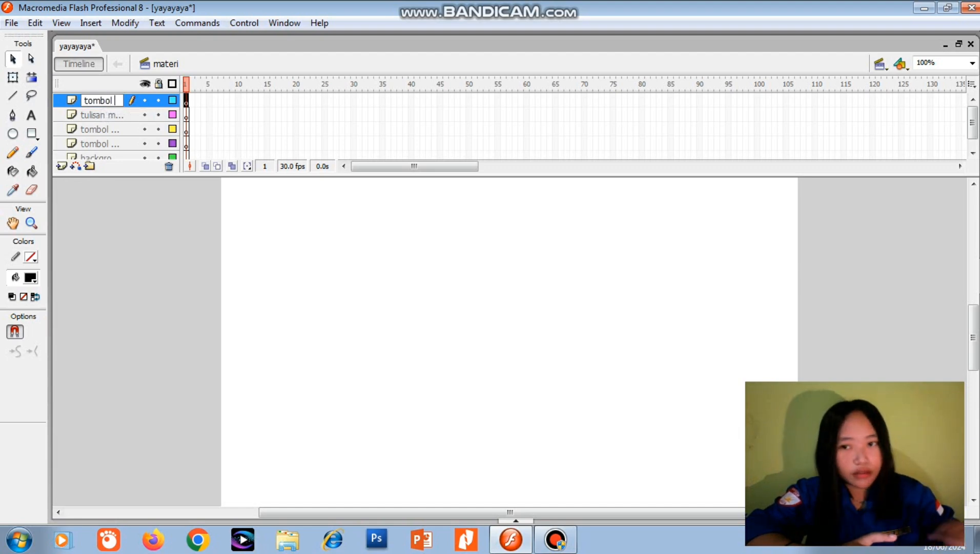
pyautogui.write(' next')
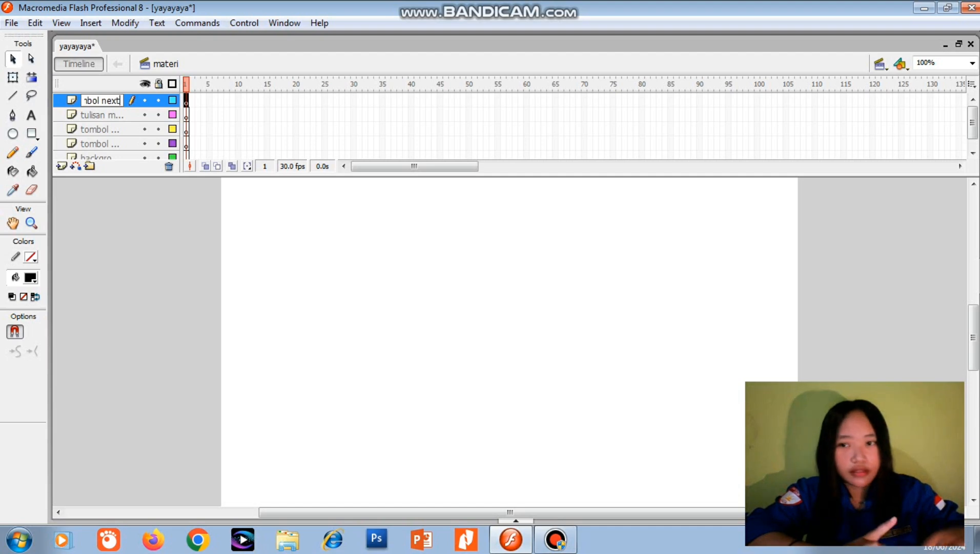
# Step: Add a new layer above the "tombol next" layer, name it "tombol back", and enlarge the timeline to show all layers
pyautogui.click(61, 165)
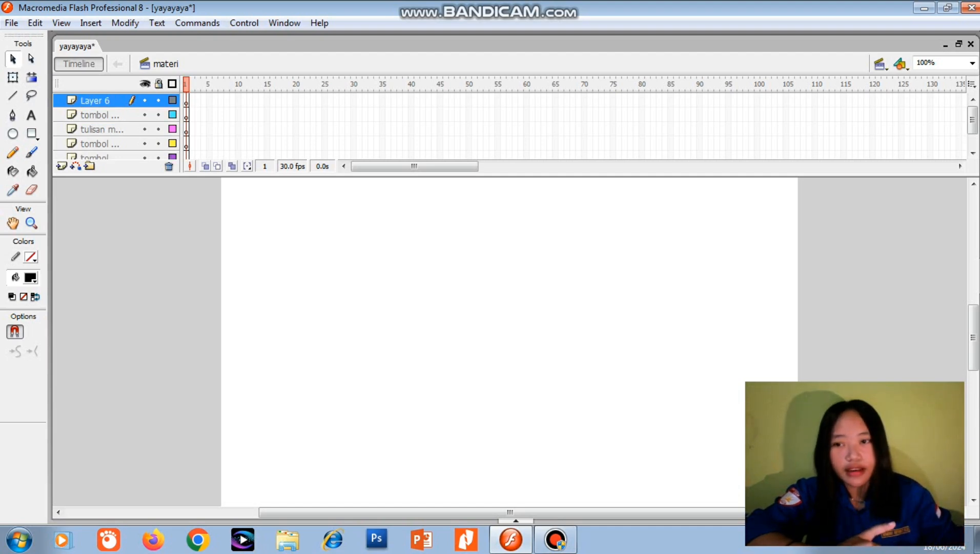
pyautogui.doubleClick(98, 100)
pyautogui.press('BackSpace')
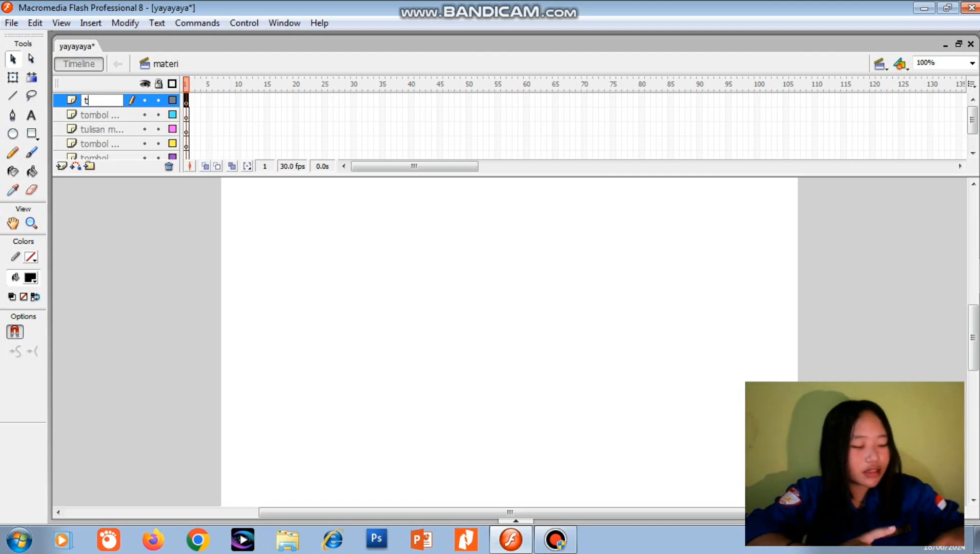
pyautogui.write('tombol')
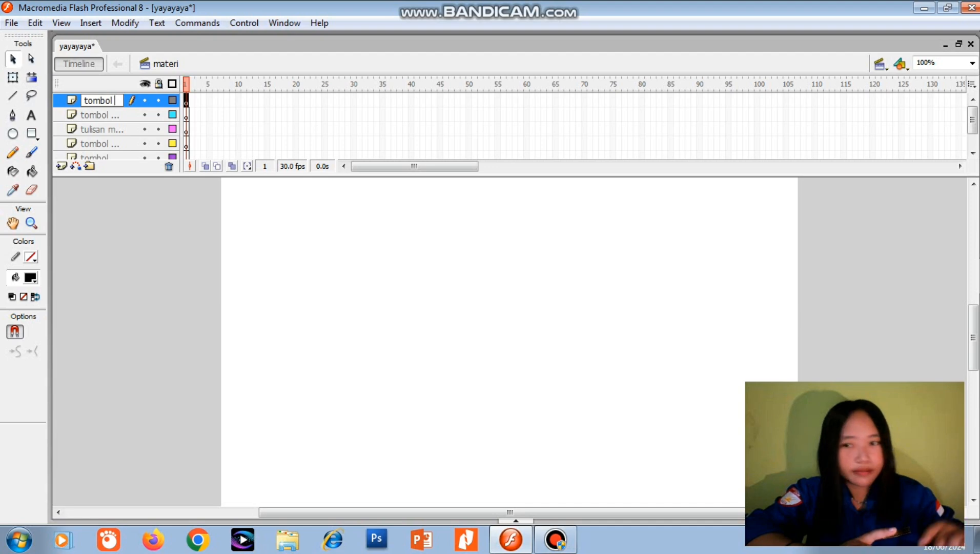
pyautogui.write(' back')
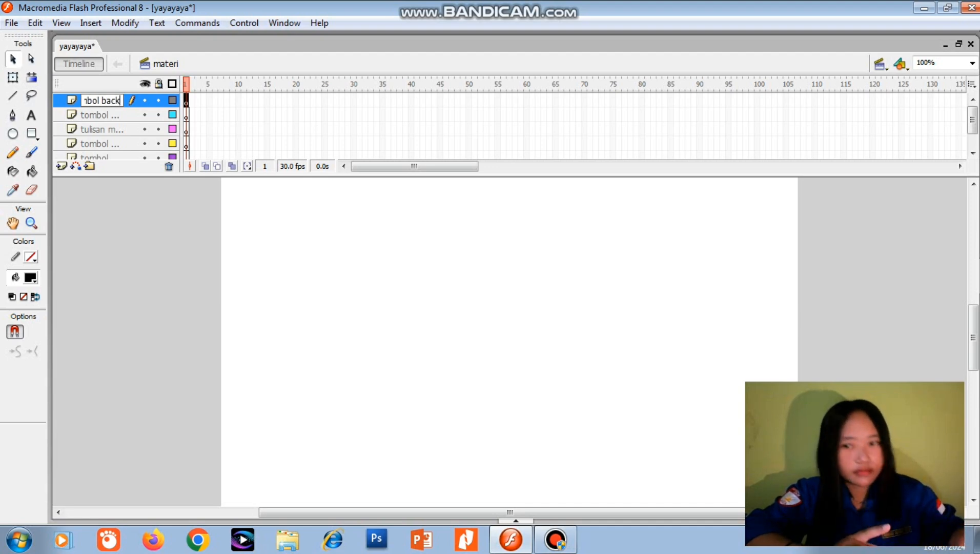
pyautogui.moveTo(516, 176); pyautogui.dragTo(515, 203)
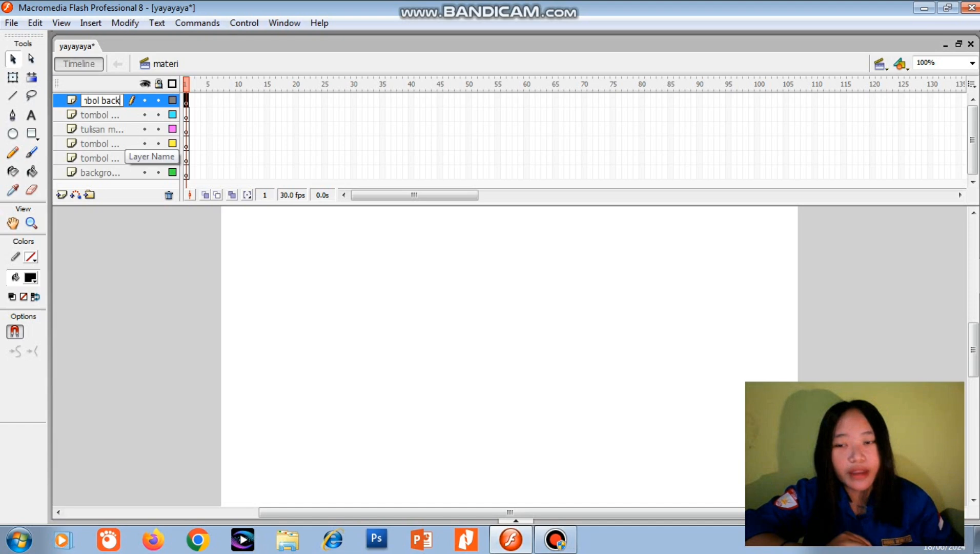
pyautogui.press('Return')
# Step: Import the blue fractions background picture from the Pictures library to the stage on the background layer, without replacing existing library items
pyautogui.click(100, 172)
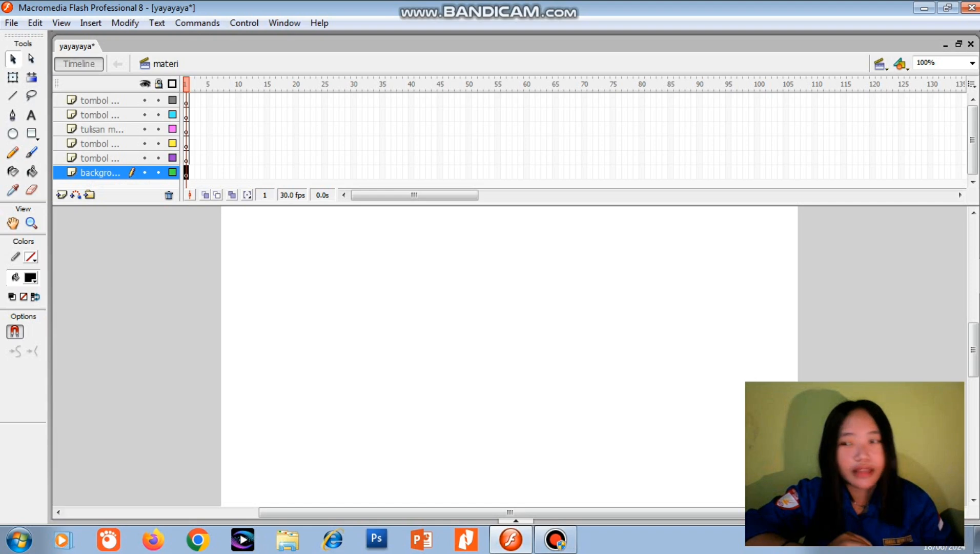
pyautogui.click(11, 22)
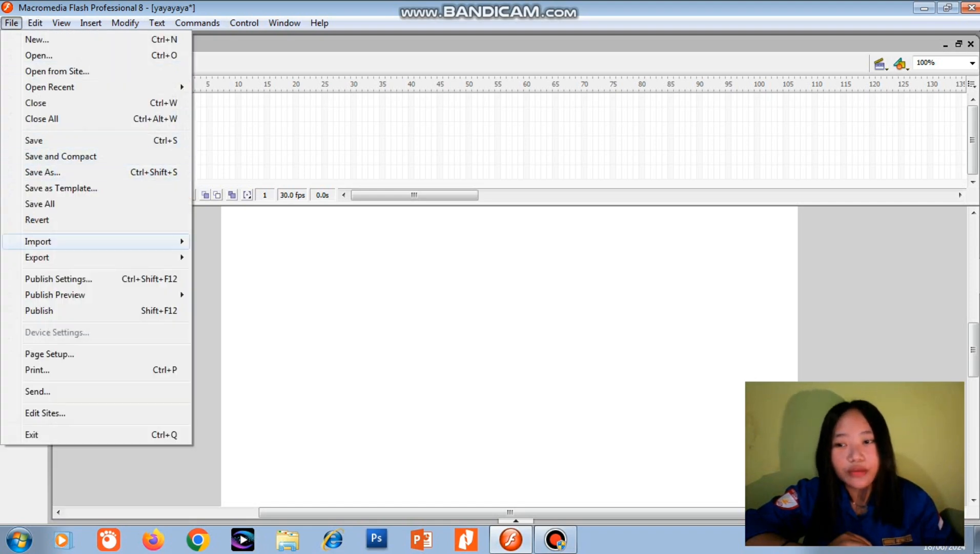
pyautogui.moveTo(51, 240)
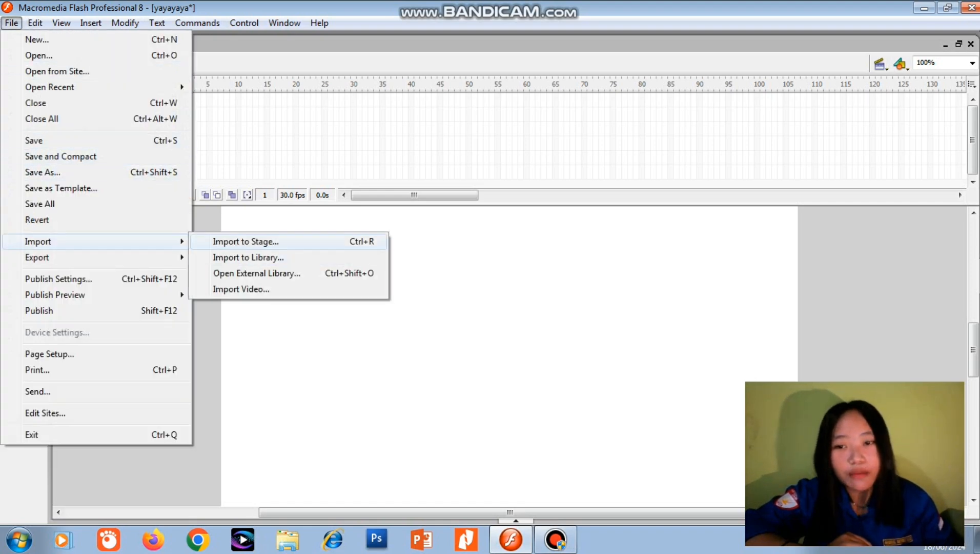
pyautogui.click(246, 241)
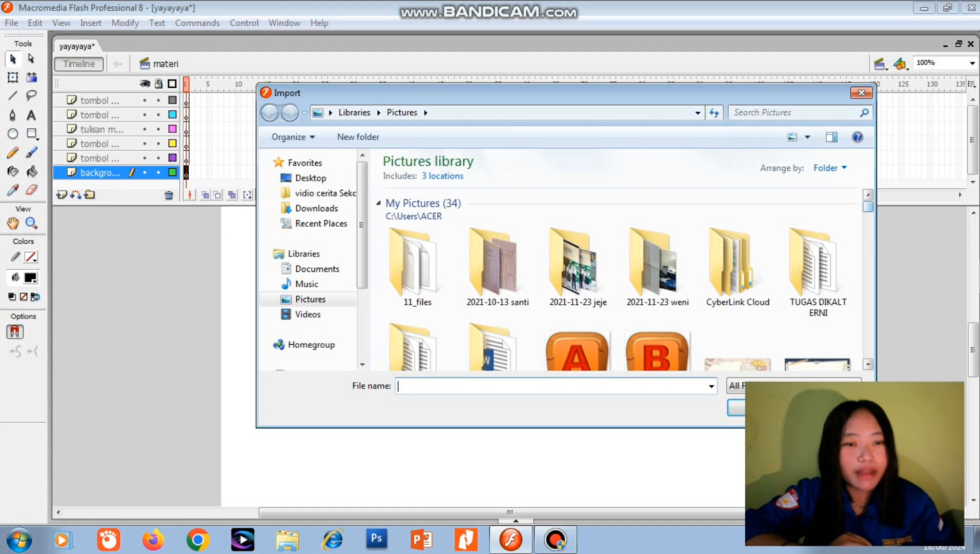
pyautogui.scroll(-3, 630, 280)
pyautogui.doubleClick(817, 215)
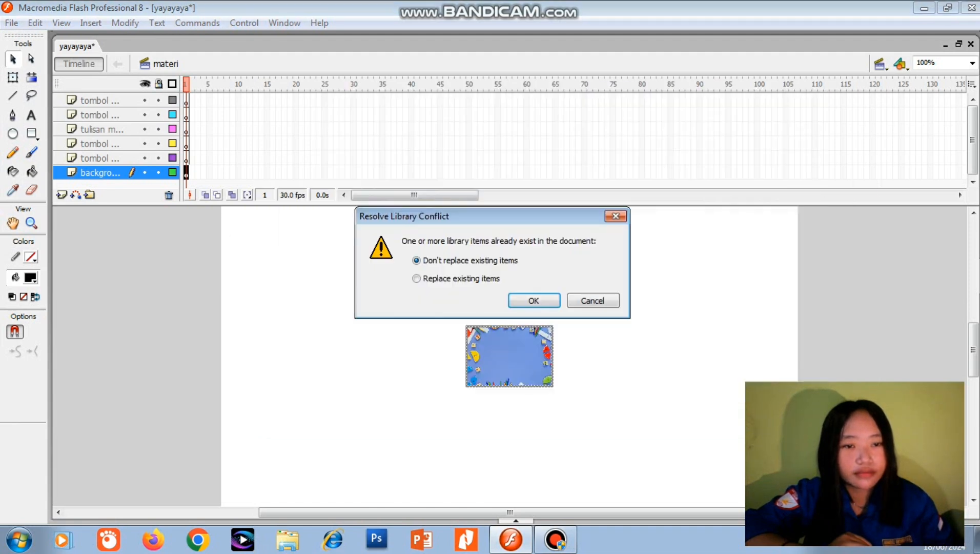
pyautogui.click(534, 300)
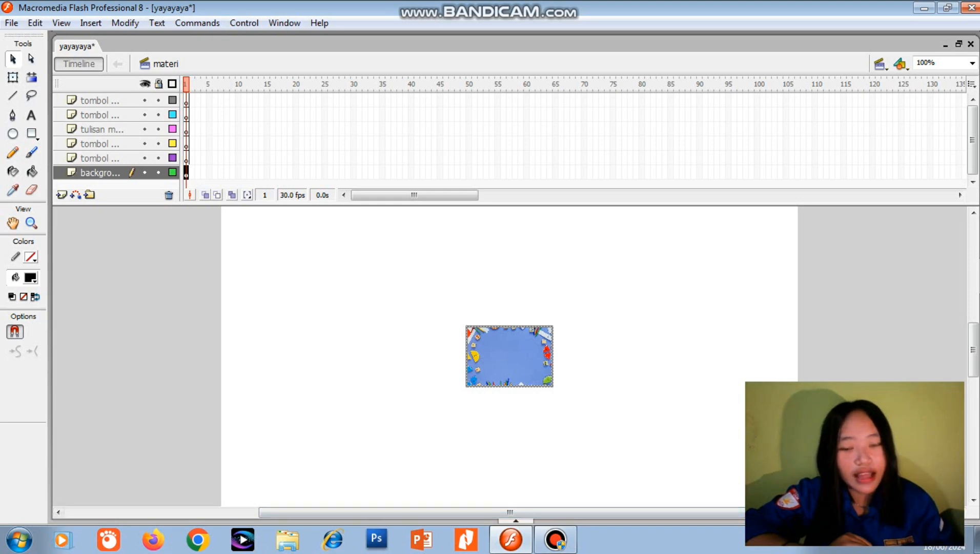
# Step: Set the imported background bitmap's width to 800
pyautogui.click(516, 520)
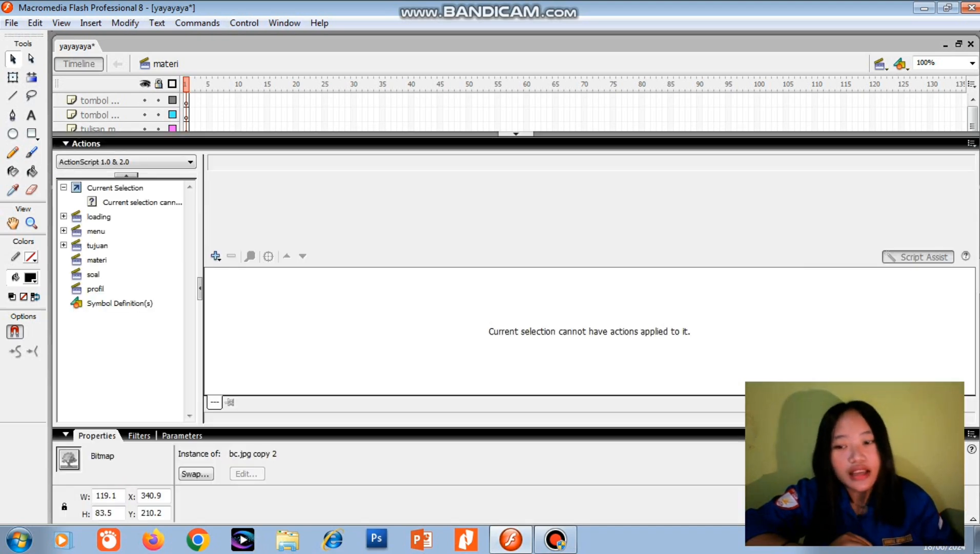
pyautogui.click(117, 495)
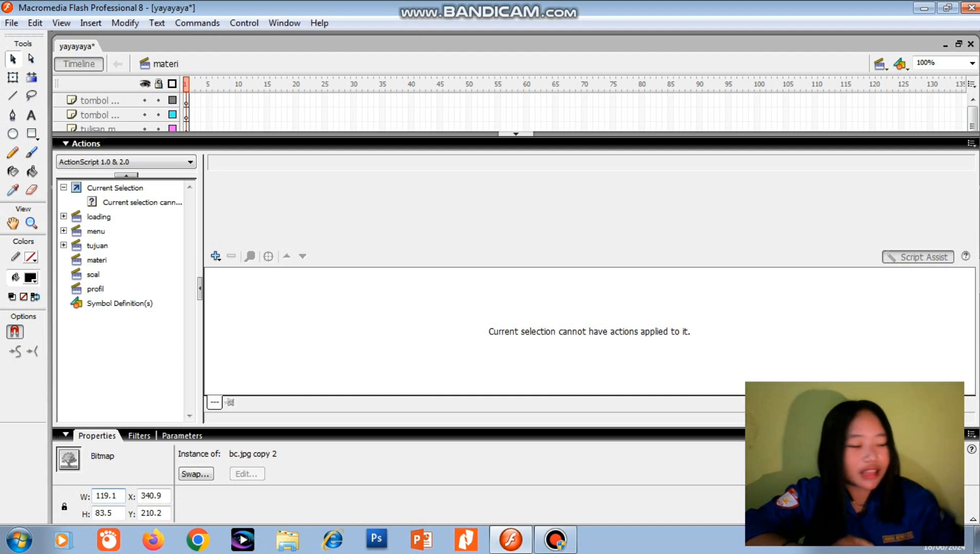
pyautogui.press('BackSpace')
pyautogui.press('BackSpace')
pyautogui.press('BackSpace')
pyautogui.press('BackSpace')
pyautogui.press('BackSpace')
pyautogui.write('800.0')
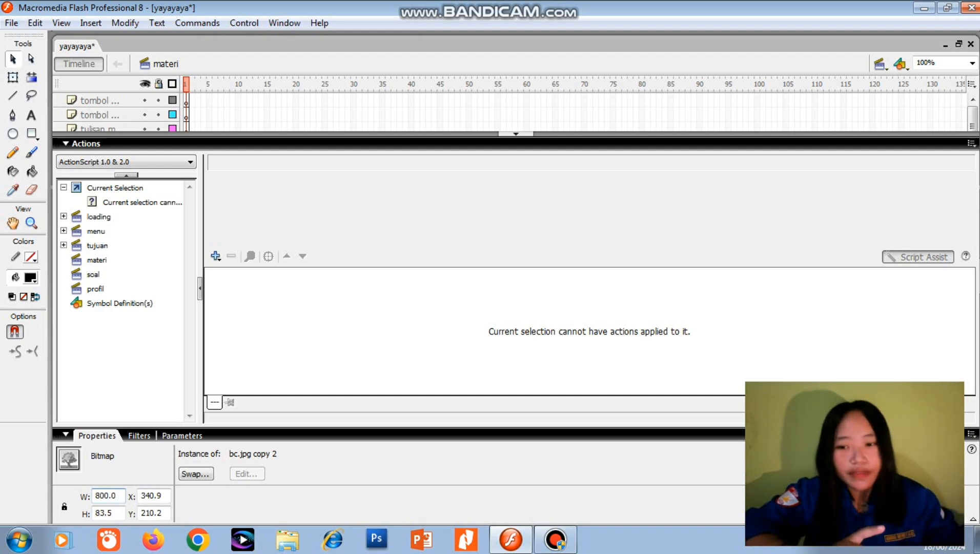
pyautogui.press('Return')
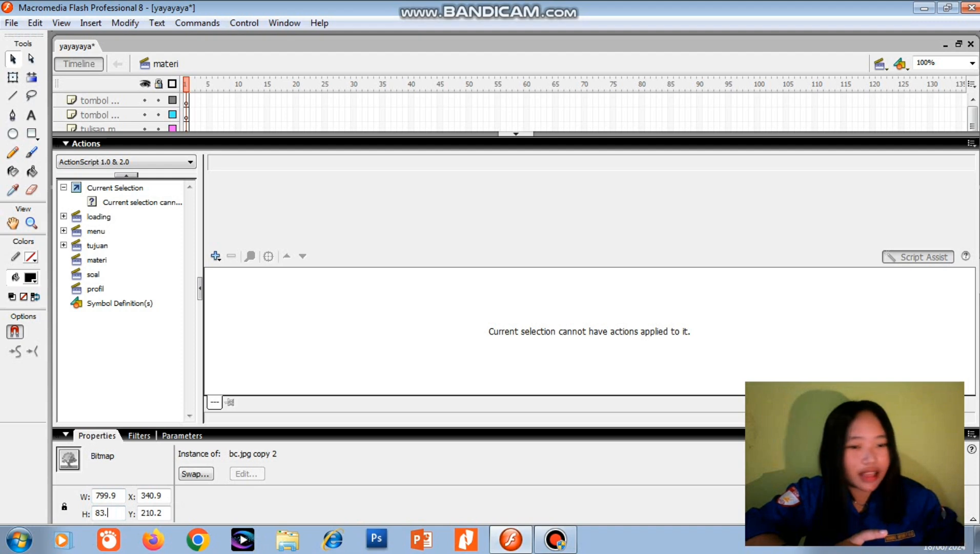
# Step: Set the background bitmap's height to 600 and align it with the stage
pyautogui.press('BackSpace')
pyautogui.press('BackSpace')
pyautogui.press('BackSpace')
pyautogui.write('600')
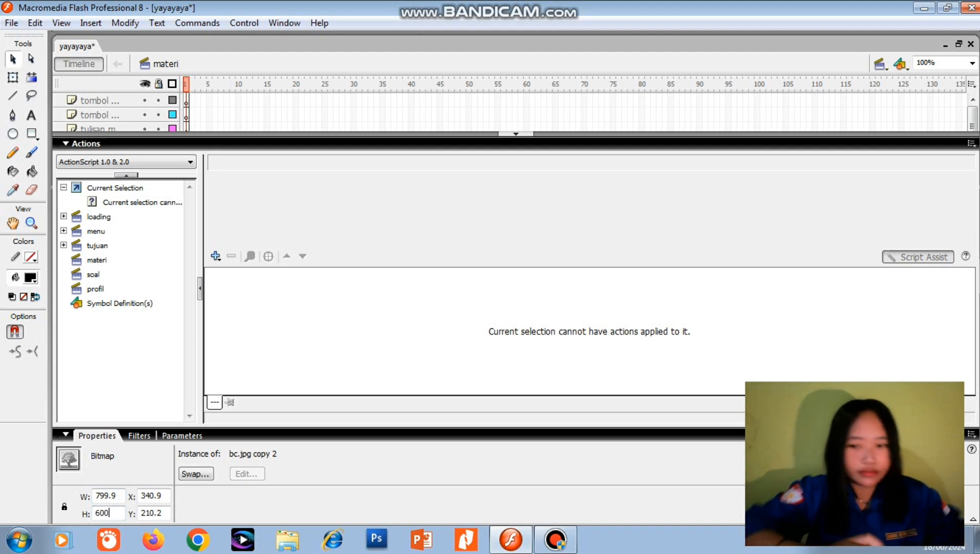
pyautogui.press('Return')
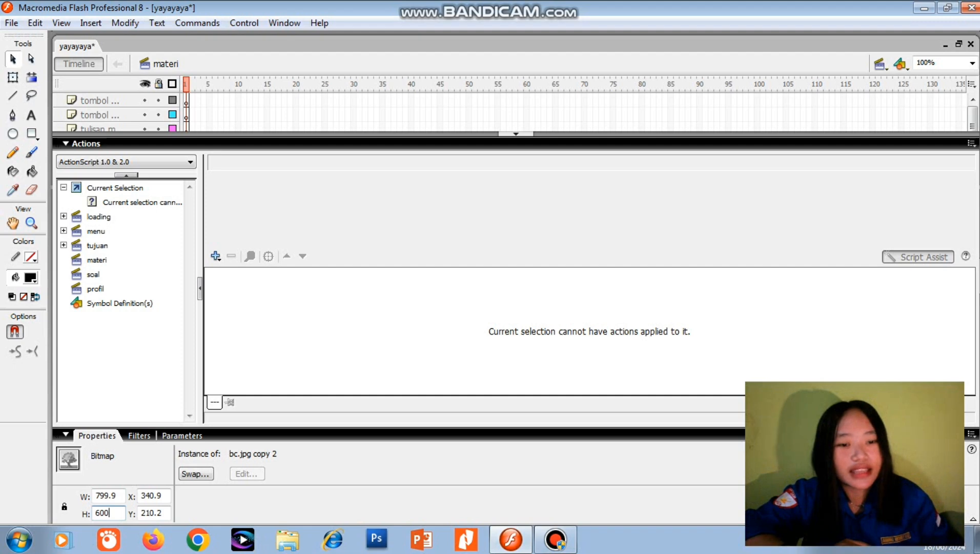
pyautogui.click(516, 134)
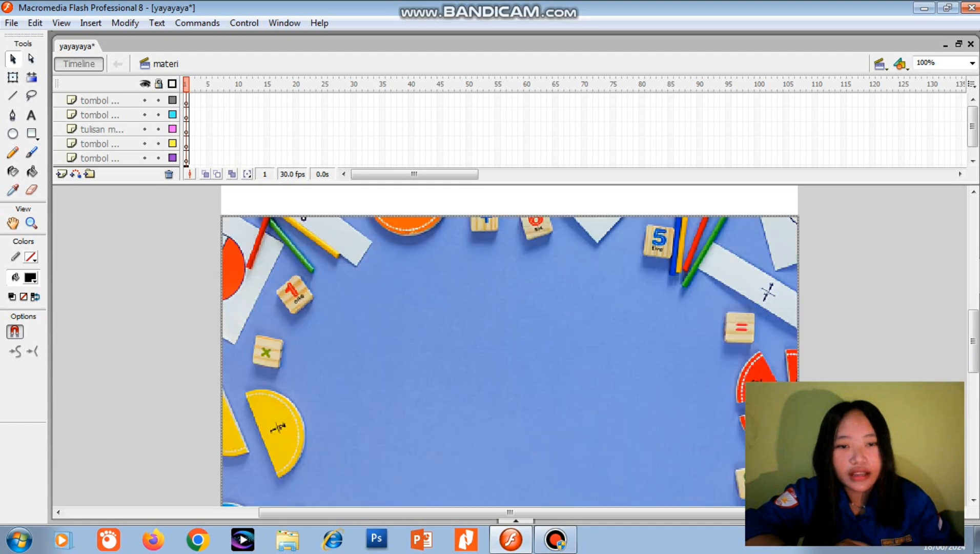
pyautogui.scroll(3, 509, 359)
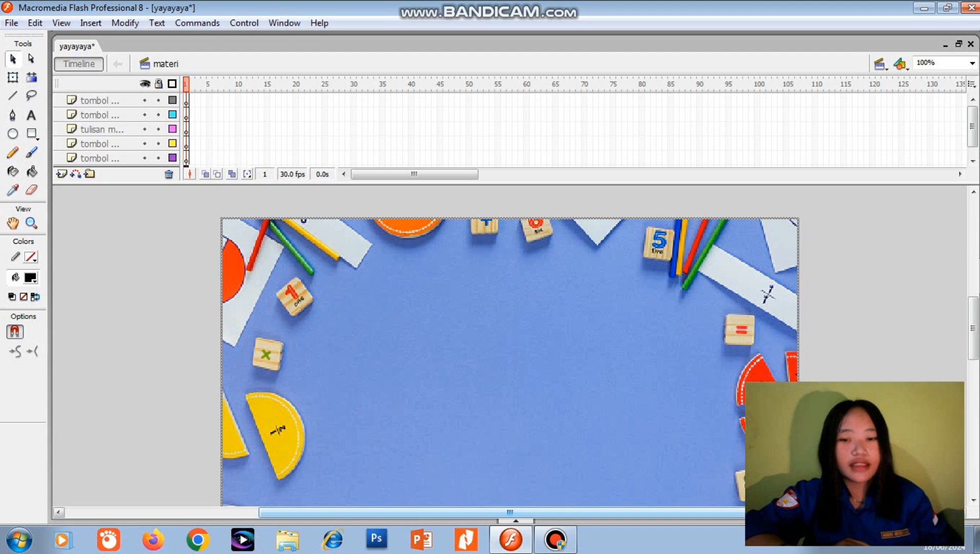
pyautogui.hscroll(3, 510, 359)
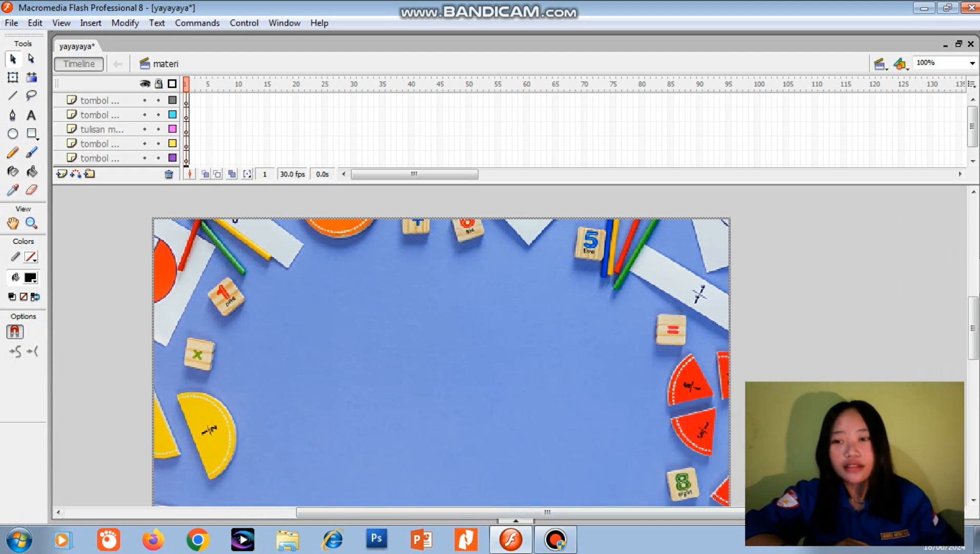
# Step: Import the "Materi Pembelajaran" banner picture to the stage on the layer just above the background, without replacing existing library items
pyautogui.moveTo(515, 183); pyautogui.dragTo(516, 200)
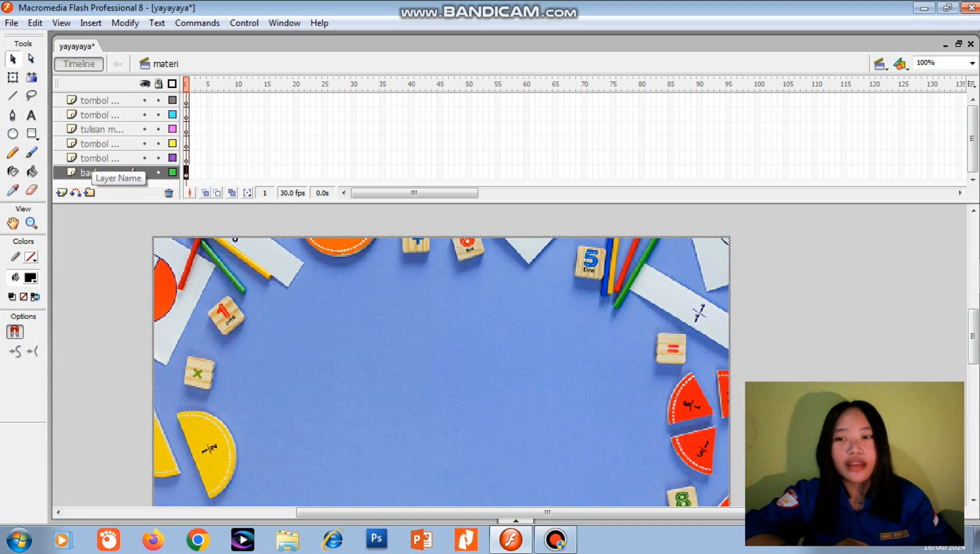
pyautogui.click(92, 157)
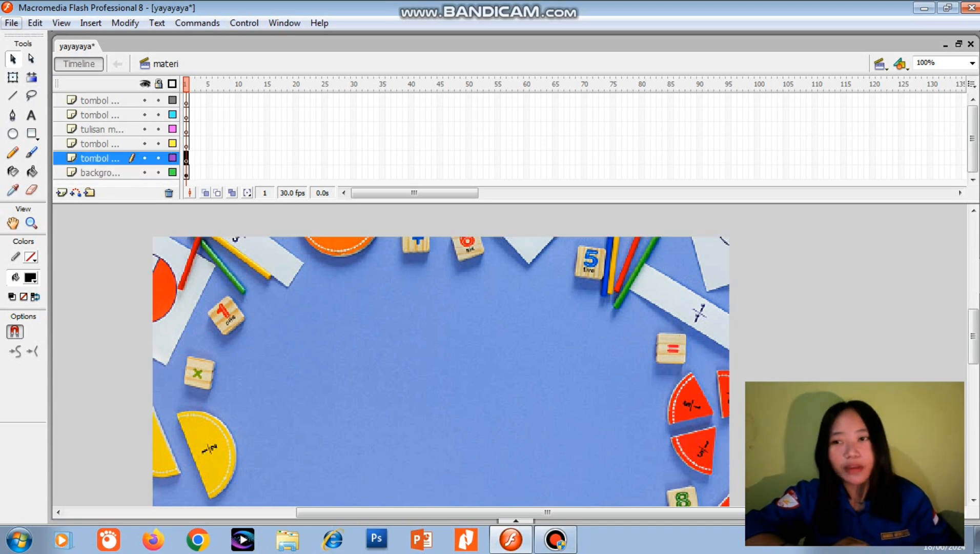
pyautogui.click(11, 23)
pyautogui.moveTo(39, 241)
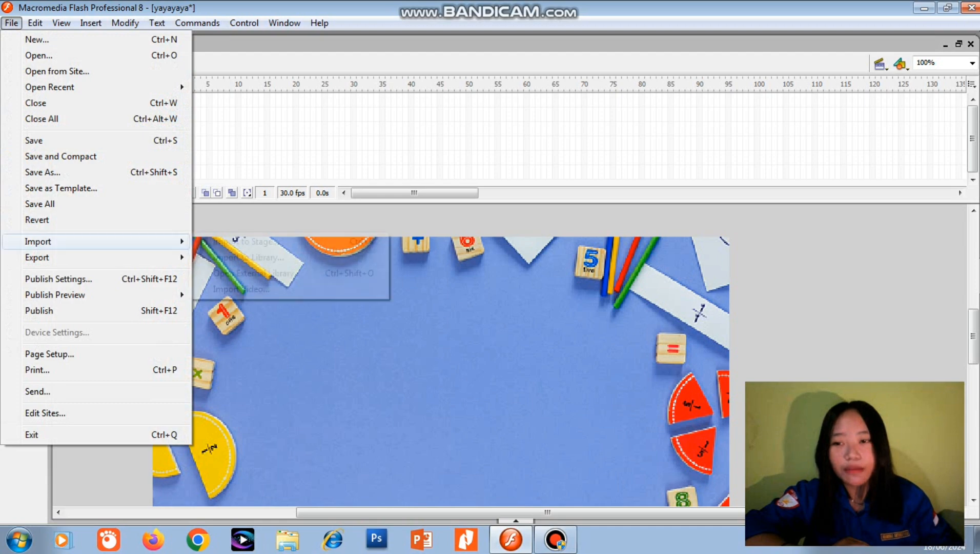
pyautogui.click(246, 241)
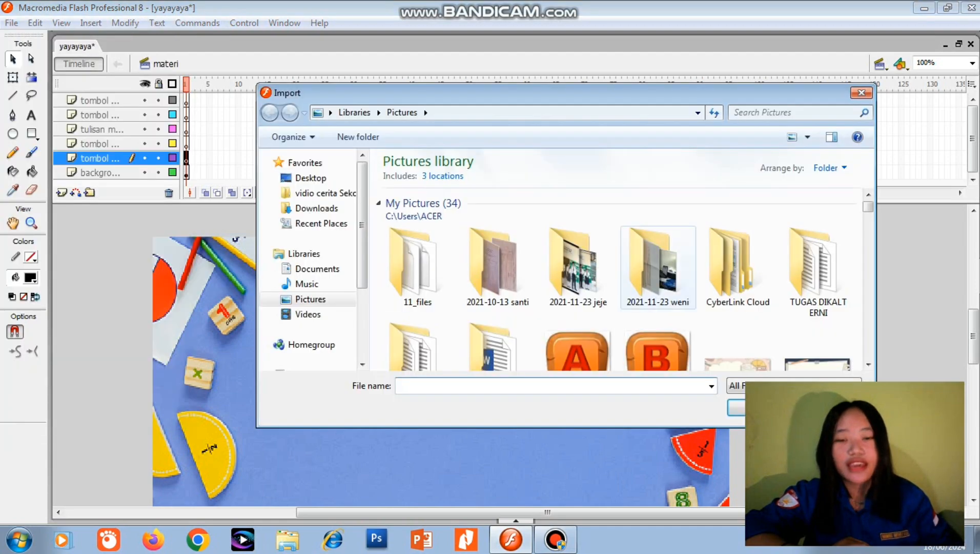
pyautogui.scroll(-6, 618, 279)
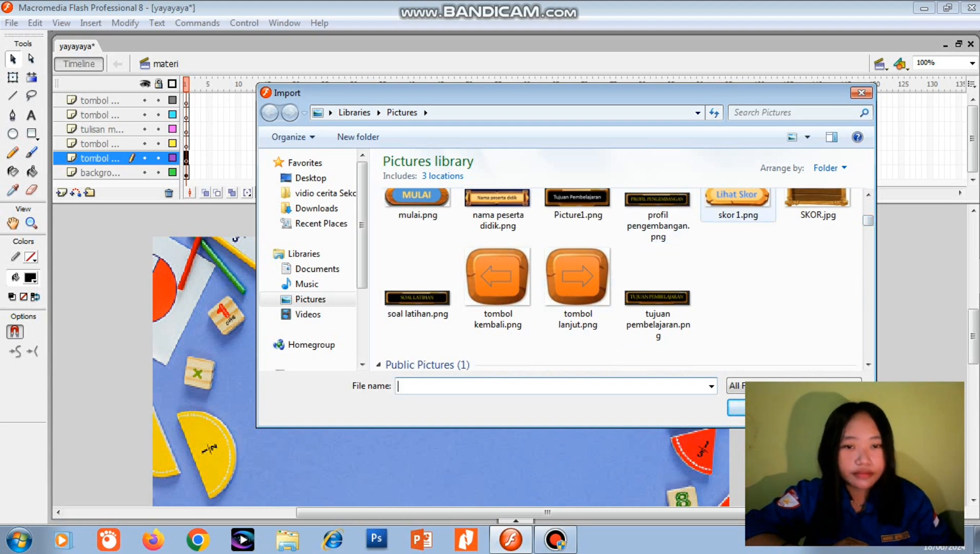
pyautogui.scroll(3, 733, 221)
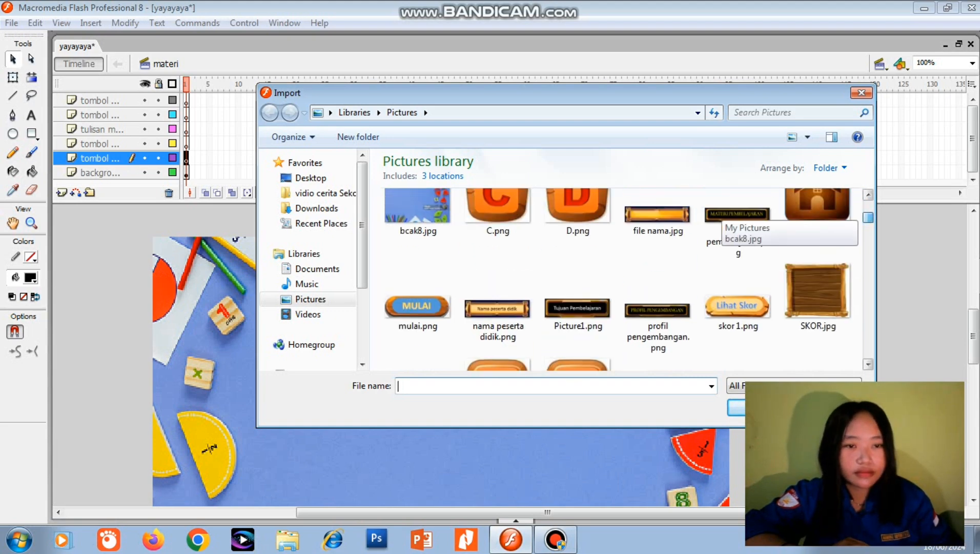
pyautogui.doubleClick(737, 205)
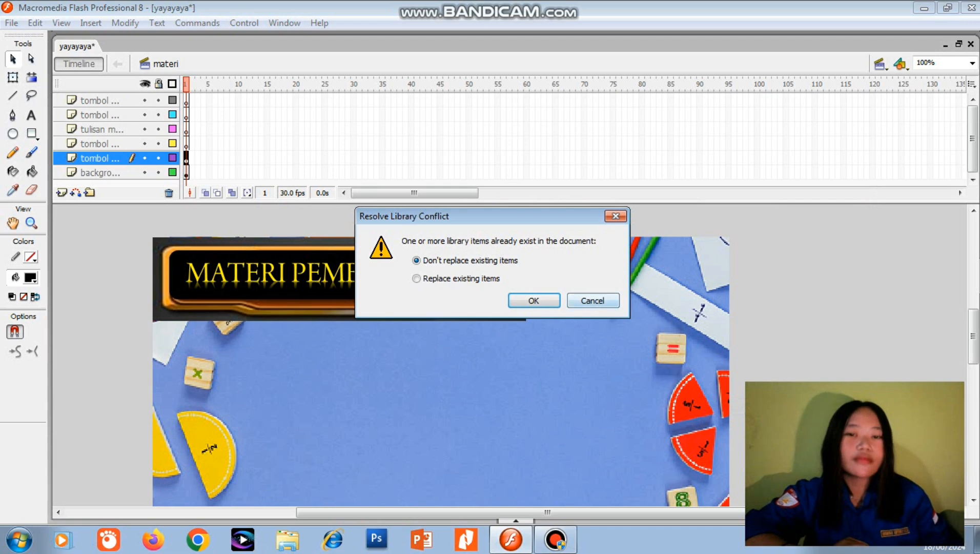
pyautogui.press('Return')
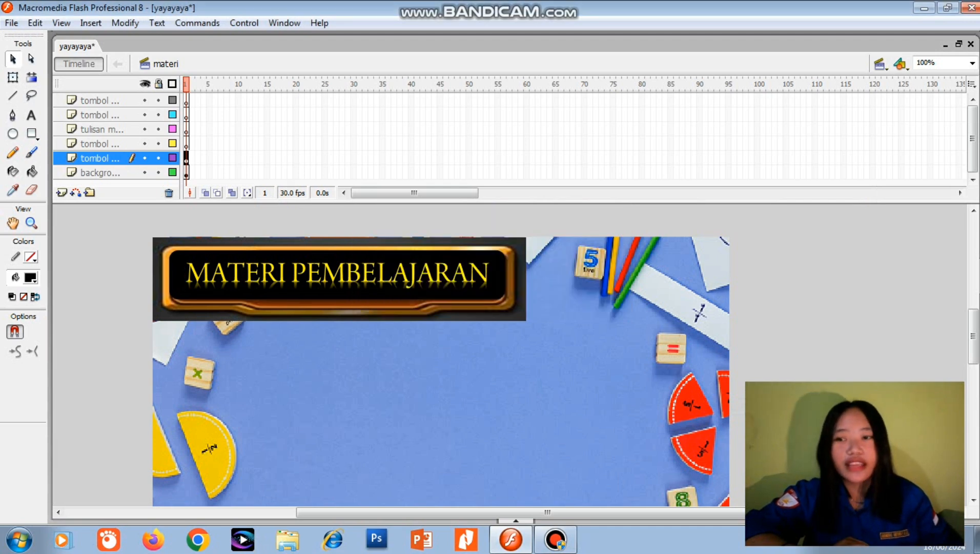
# Step: Shrink the "Materi Pembelajaran" banner with Free Transform to under half its width and place it near the stage's upper centre
pyautogui.click(12, 77)
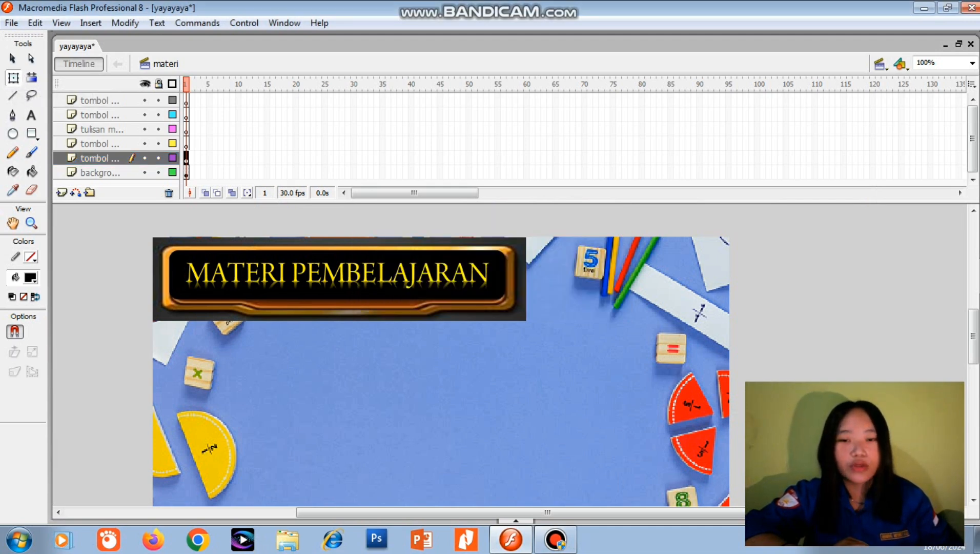
pyautogui.click(339, 279)
pyautogui.moveTo(339, 279); pyautogui.dragTo(416, 337)
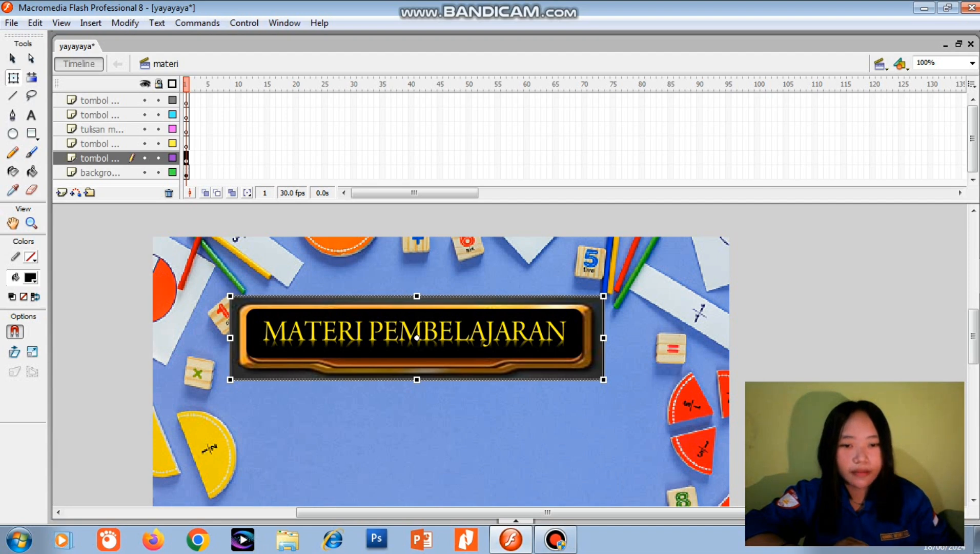
pyautogui.moveTo(603, 379); pyautogui.dragTo(482, 290)
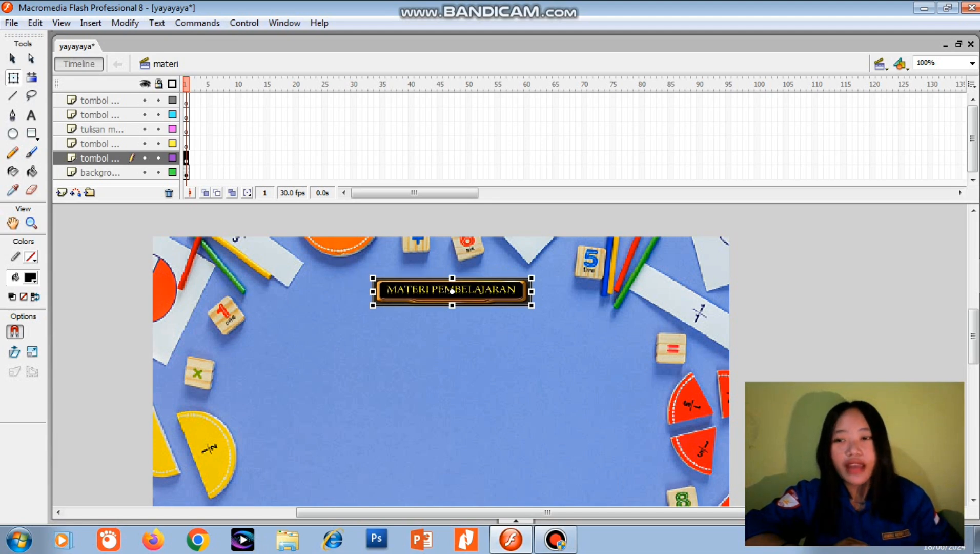
# Step: Import menu.png to the stage on the layer directly above the banner's layer, keeping existing library items
pyautogui.click(102, 144)
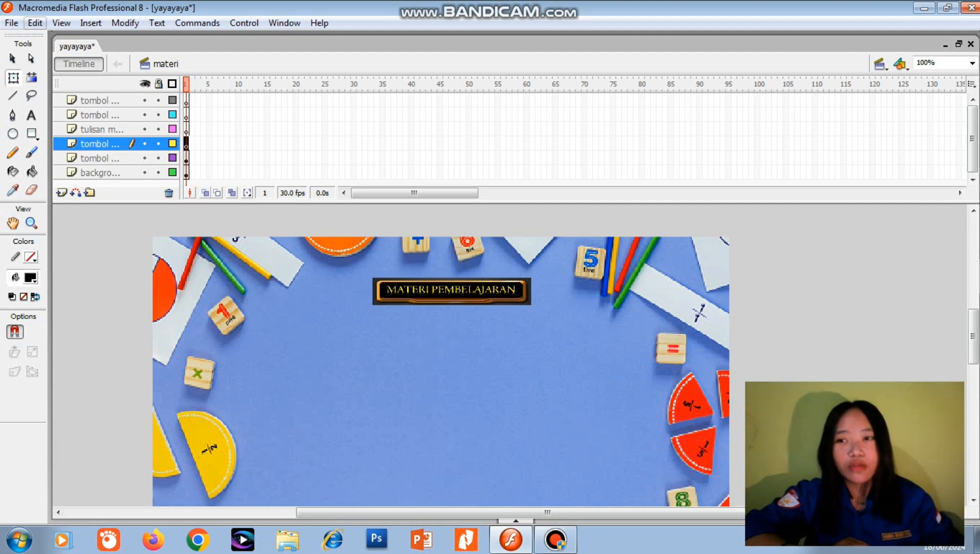
pyautogui.click(11, 22)
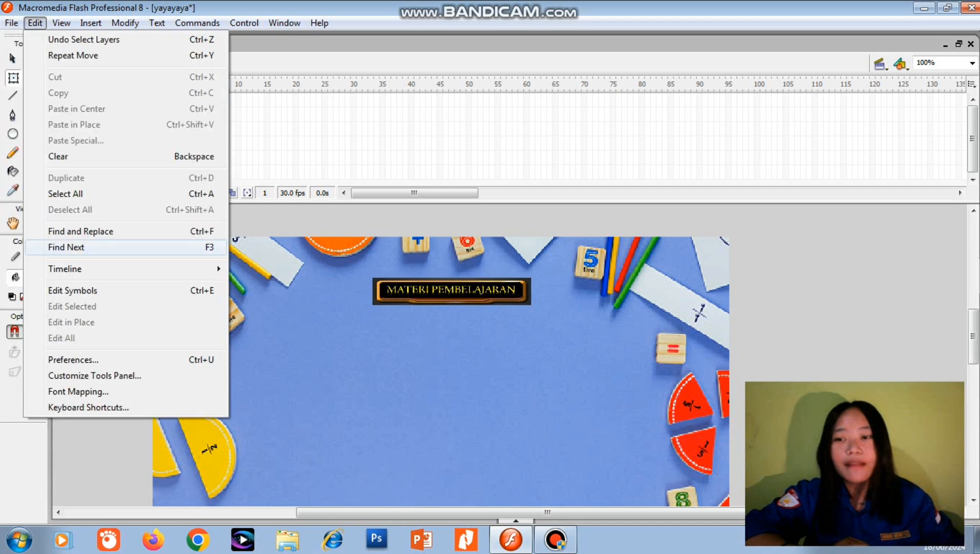
pyautogui.moveTo(51, 241)
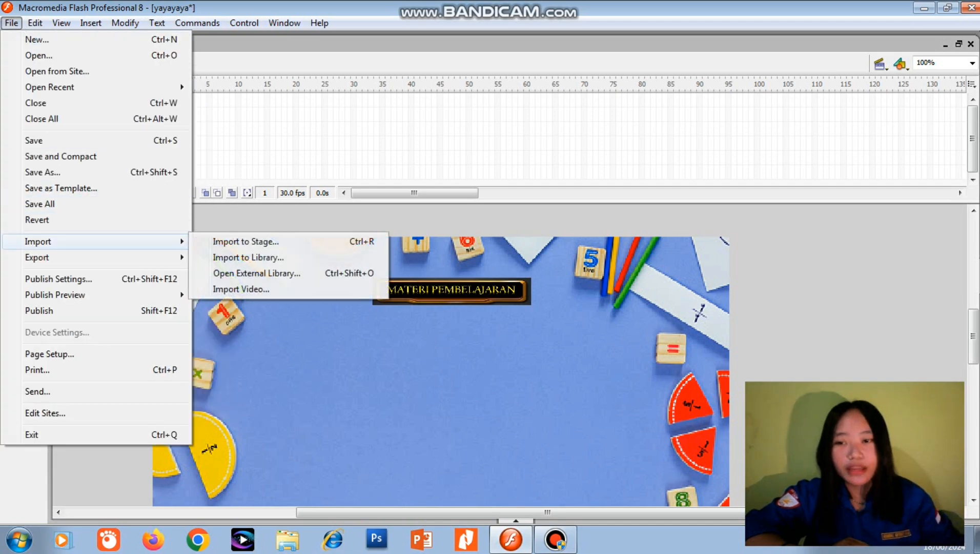
pyautogui.click(246, 241)
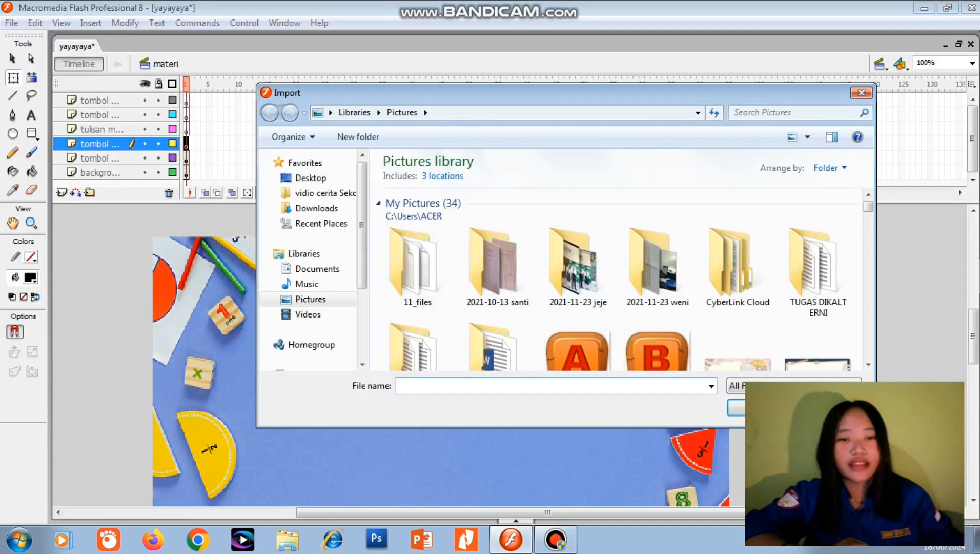
pyautogui.moveTo(868, 207); pyautogui.dragTo(868, 218)
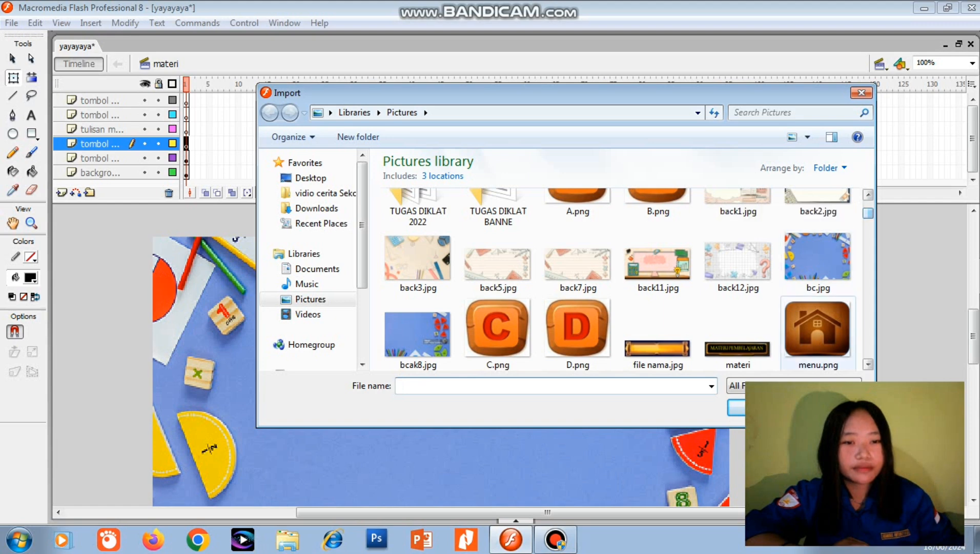
pyautogui.doubleClick(817, 331)
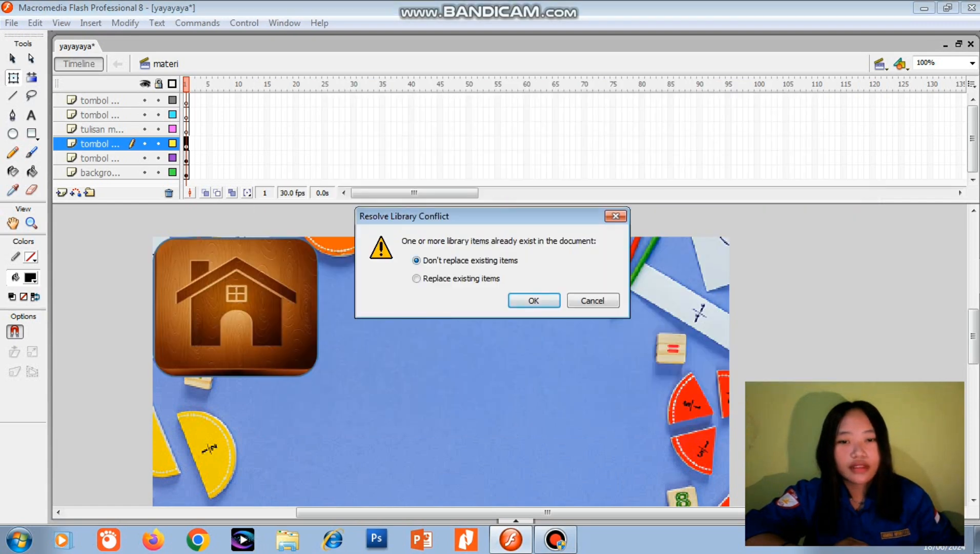
pyautogui.click(534, 300)
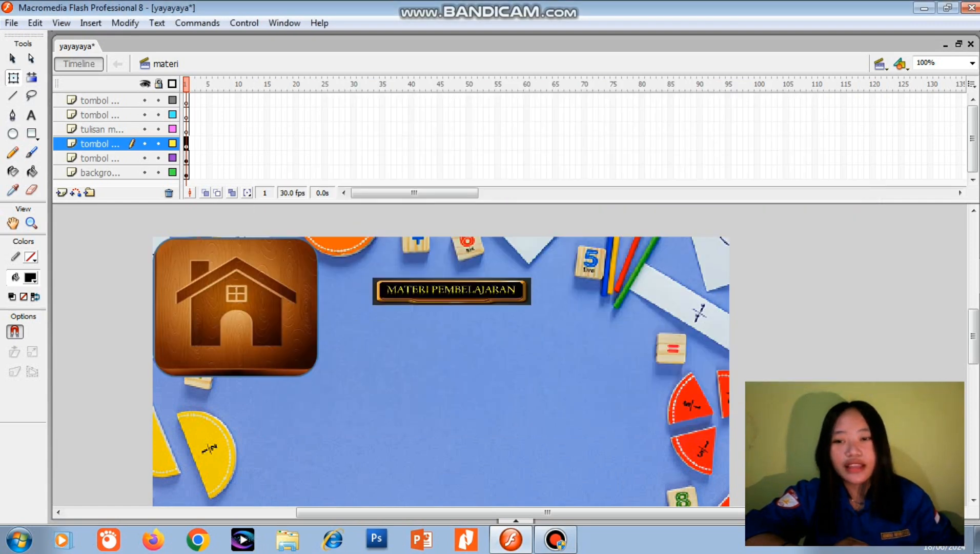
# Step: Shrink the house picture with Free Transform to about the banner's height and place it to the banner's left
pyautogui.click(13, 77)
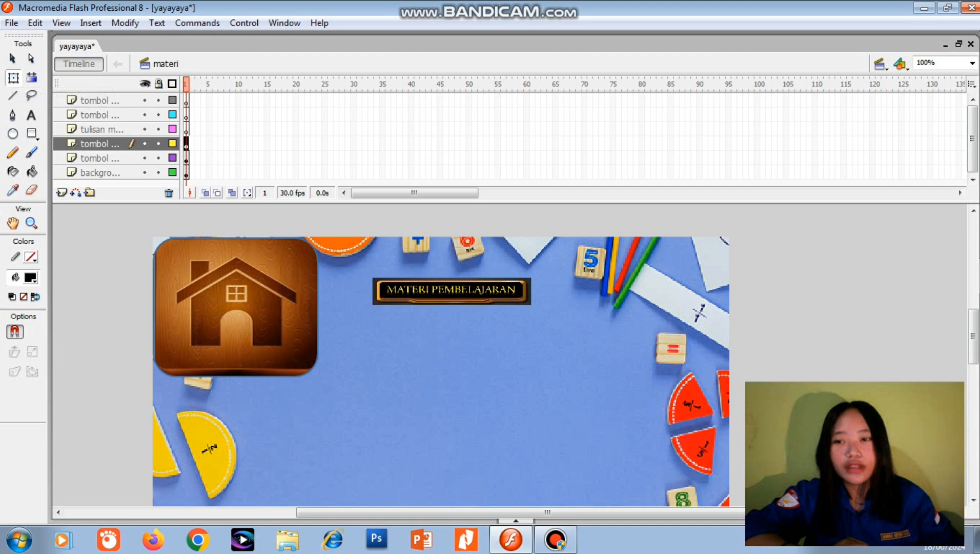
pyautogui.click(236, 307)
pyautogui.moveTo(319, 377); pyautogui.dragTo(324, 297)
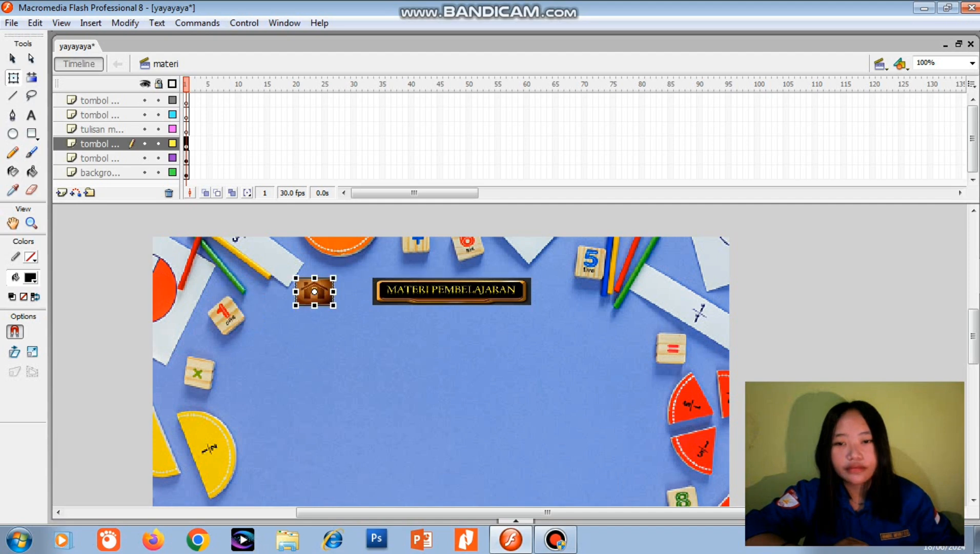
# Step: Nudge the "Materi Pembelajaran" banner slightly left and down, and lower the house picture level with it
pyautogui.click(441, 369)
pyautogui.click(451, 291)
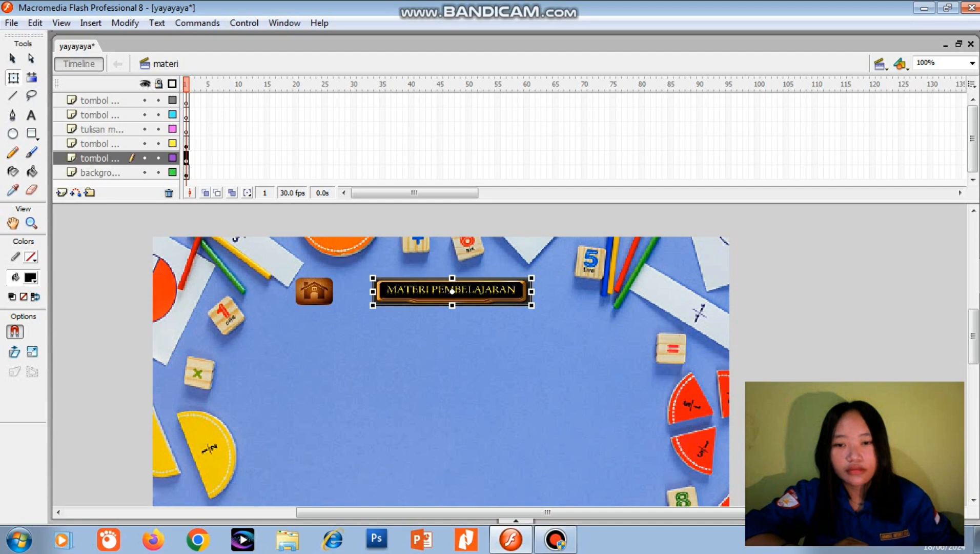
pyautogui.moveTo(451, 290); pyautogui.dragTo(446, 295)
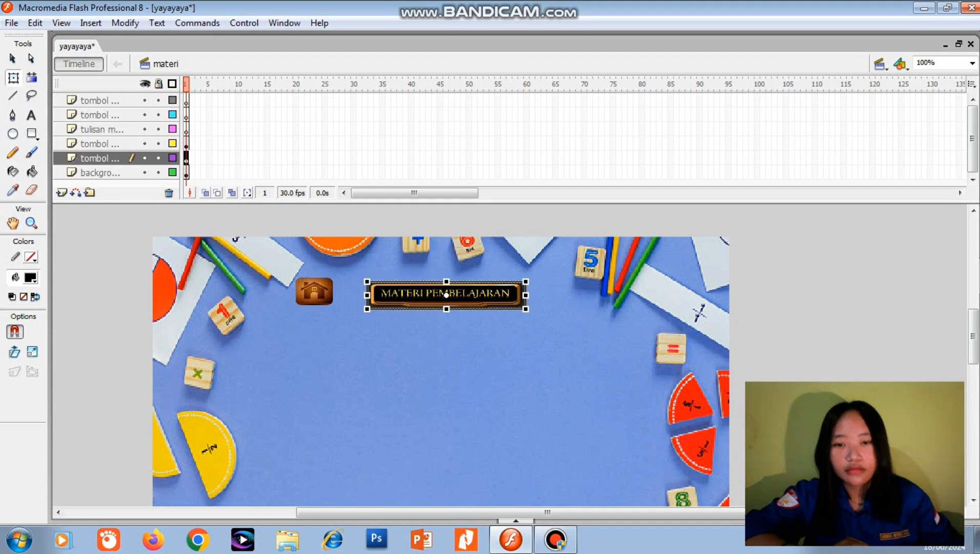
pyautogui.click(441, 369)
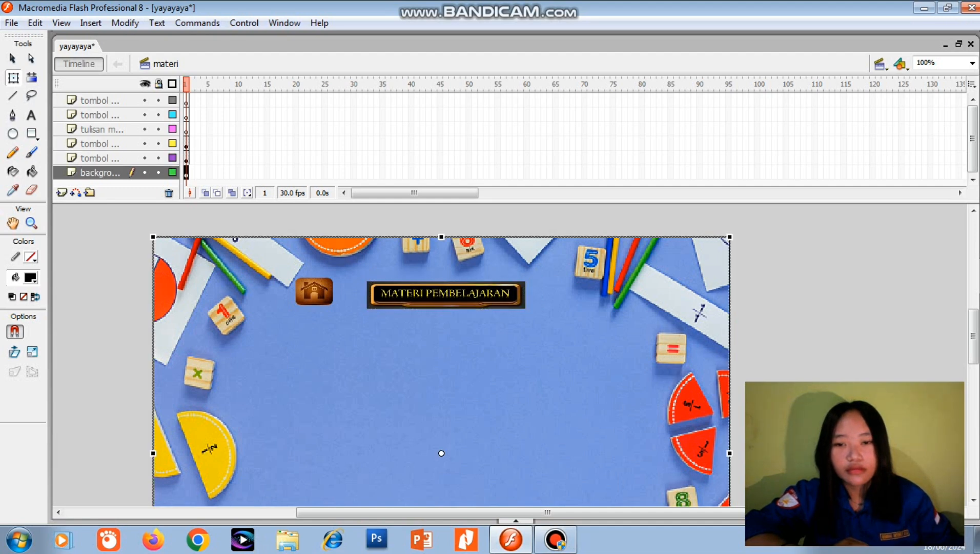
pyautogui.moveTo(446, 294); pyautogui.dragTo(447, 291)
pyautogui.click(441, 369)
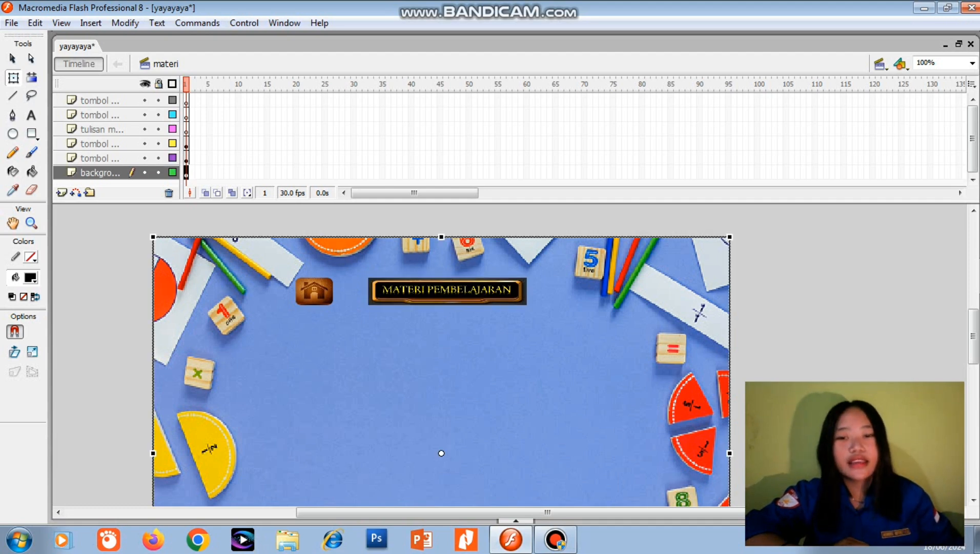
pyautogui.moveTo(447, 292); pyautogui.dragTo(447, 295)
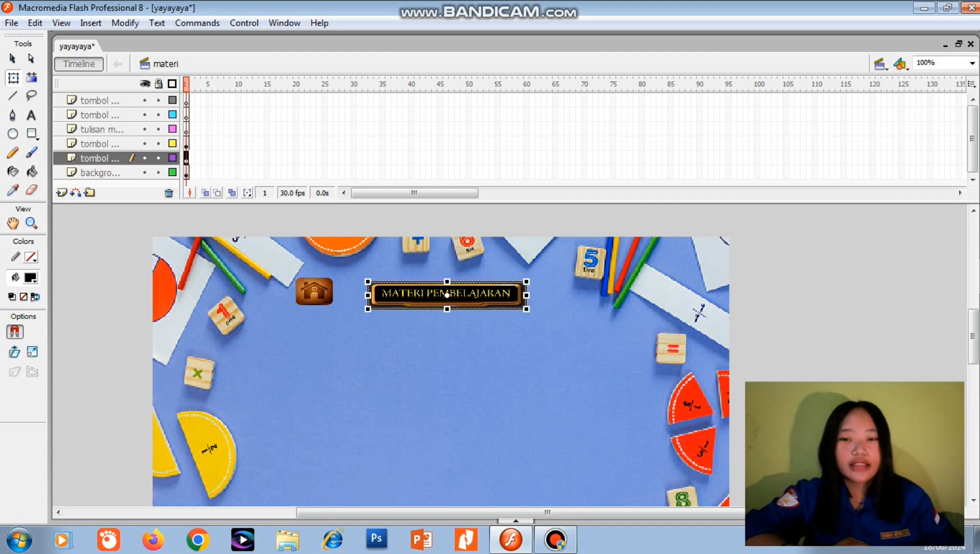
pyautogui.moveTo(313, 291); pyautogui.dragTo(313, 295)
pyautogui.click(440, 450)
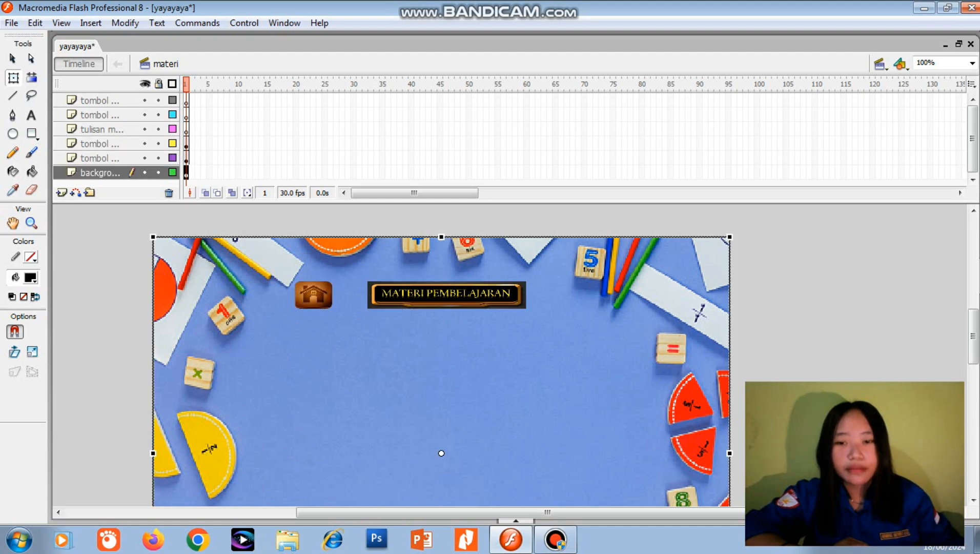
# Step: Convert the house picture to a Button symbol named "home 1"
pyautogui.click(313, 292)
pyautogui.rightClick(310, 292)
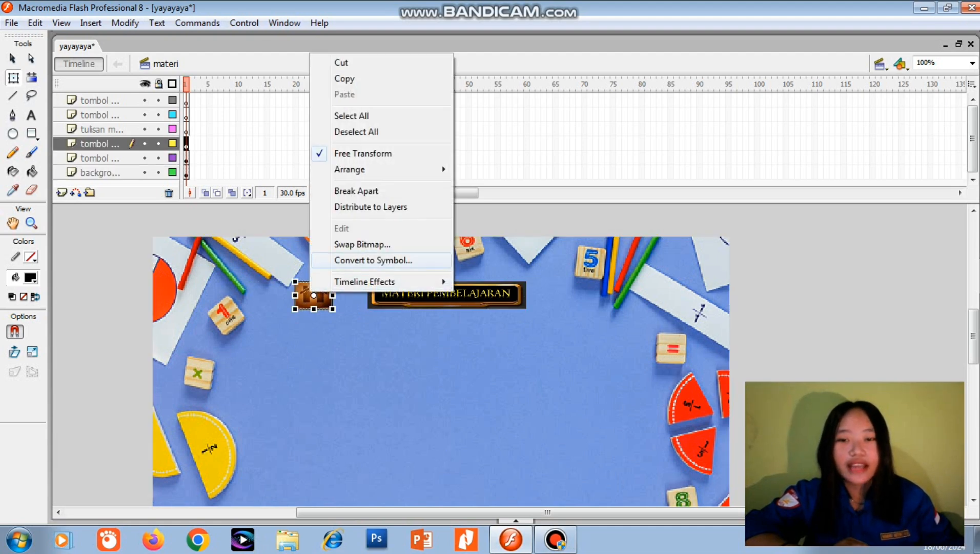
pyautogui.click(373, 260)
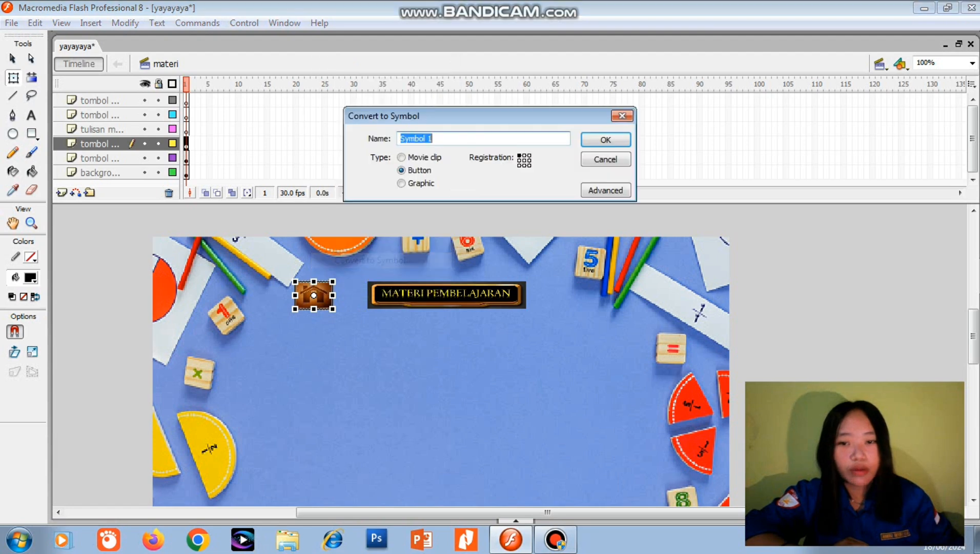
pyautogui.press('BackSpace')
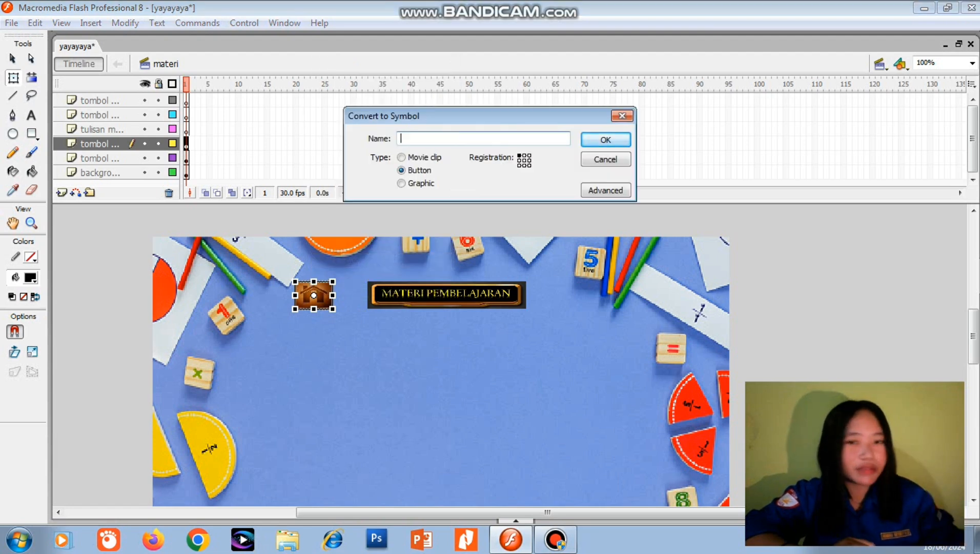
pyautogui.write('home 1')
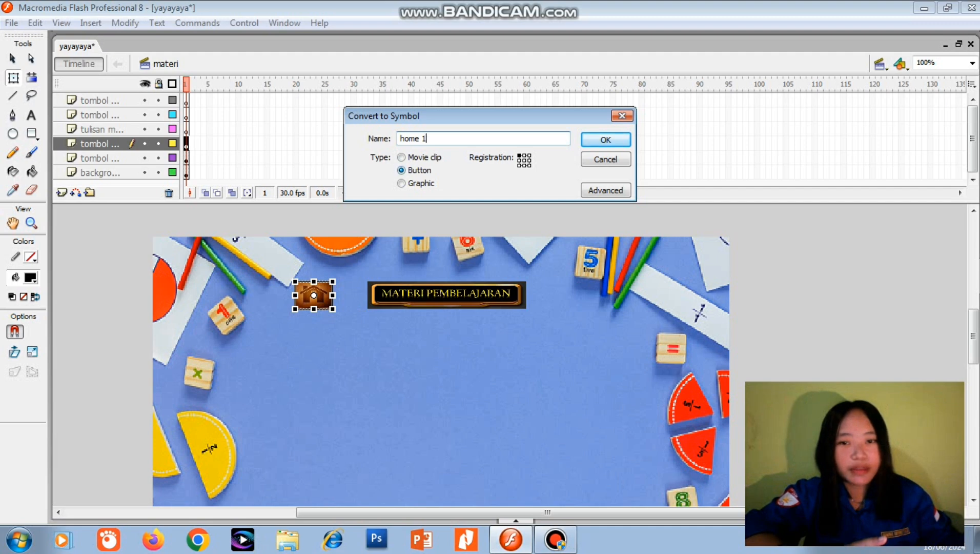
pyautogui.press('Return')
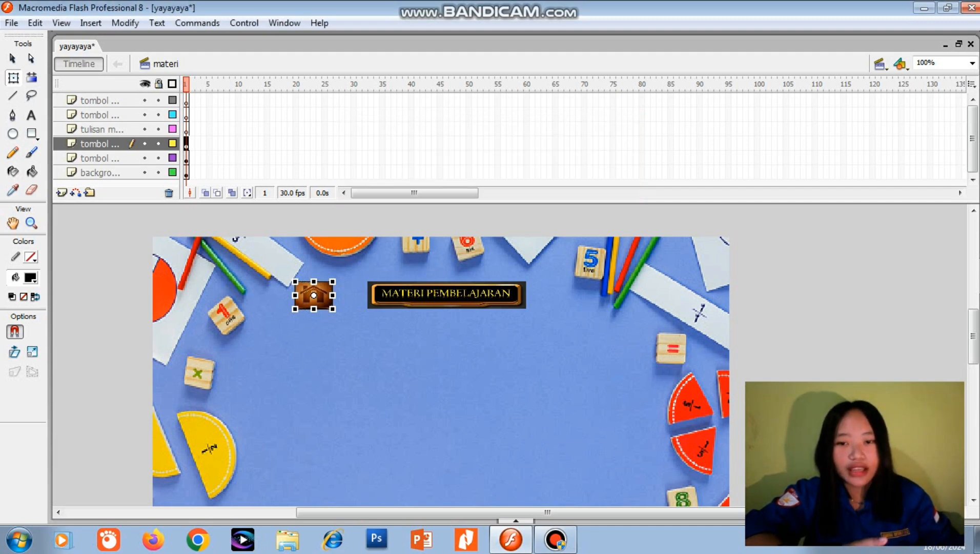
# Step: Open the "home 1" button symbol for editing and insert keyframes in its Over and Down states
pyautogui.doubleClick(297, 283)
pyautogui.click(219, 101)
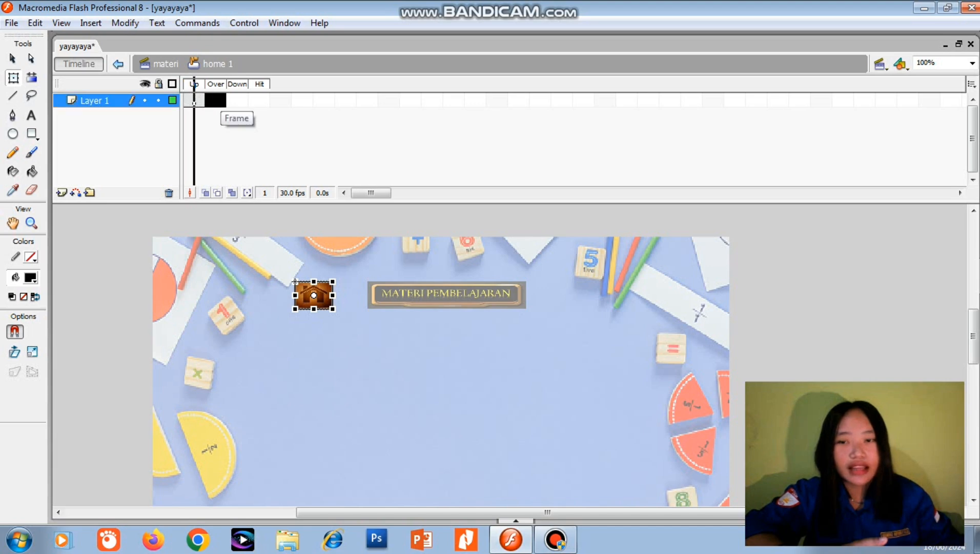
pyautogui.rightClick(216, 100)
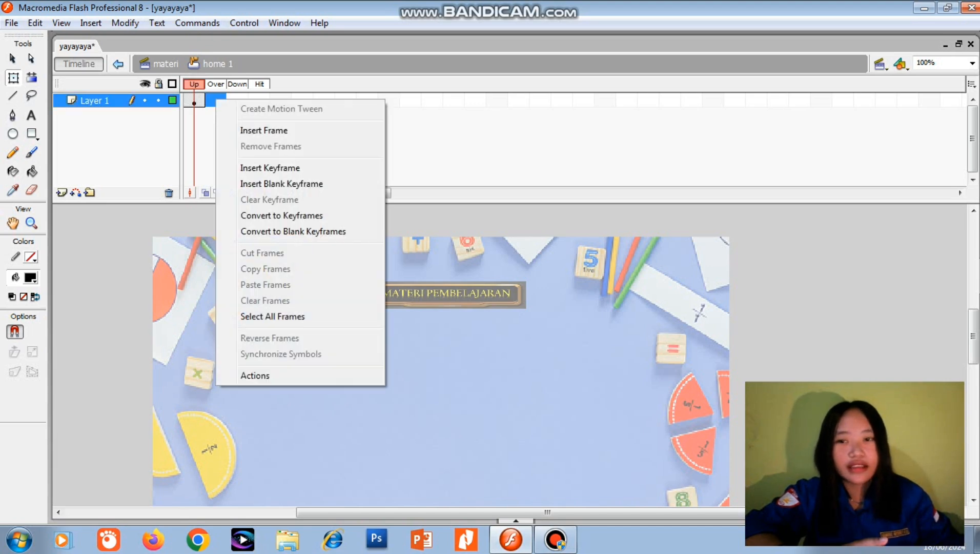
pyautogui.click(270, 168)
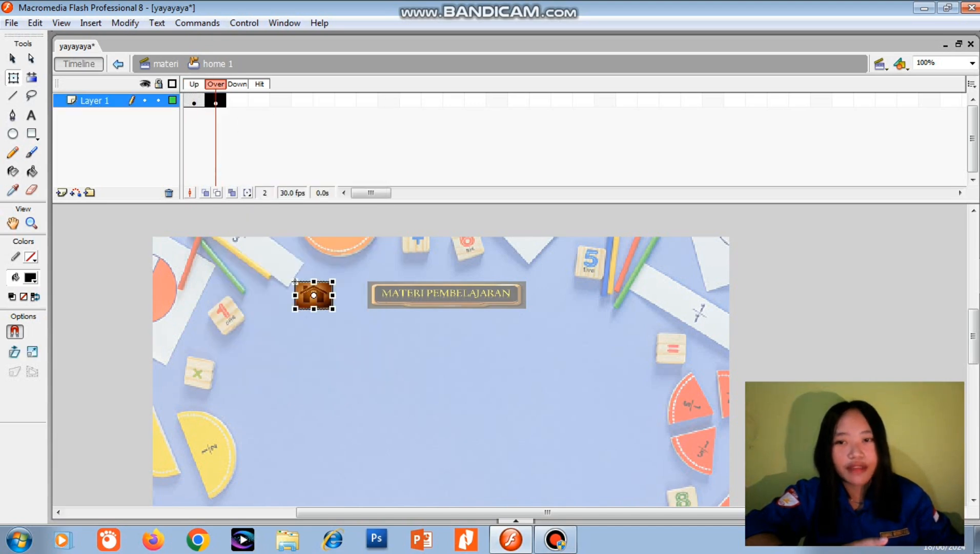
pyautogui.click(237, 101)
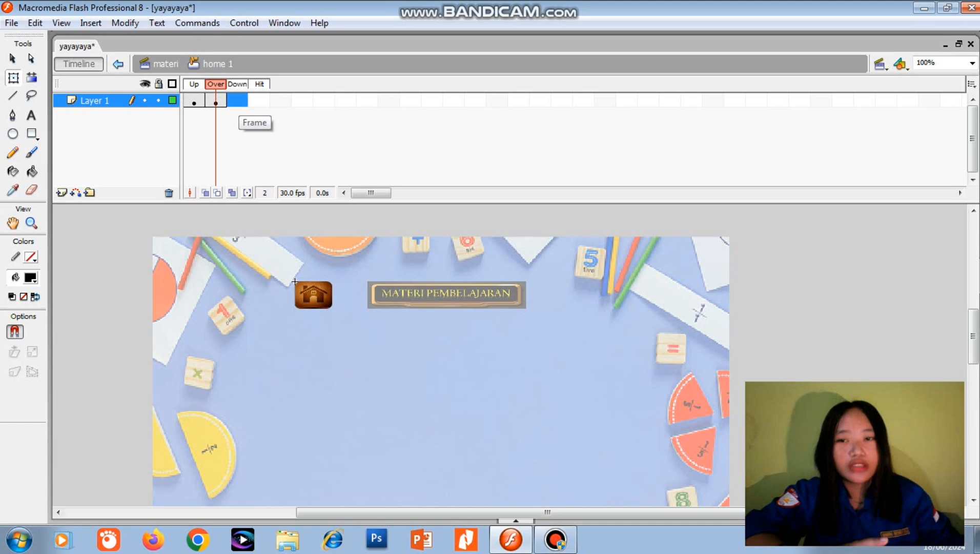
pyautogui.rightClick(237, 101)
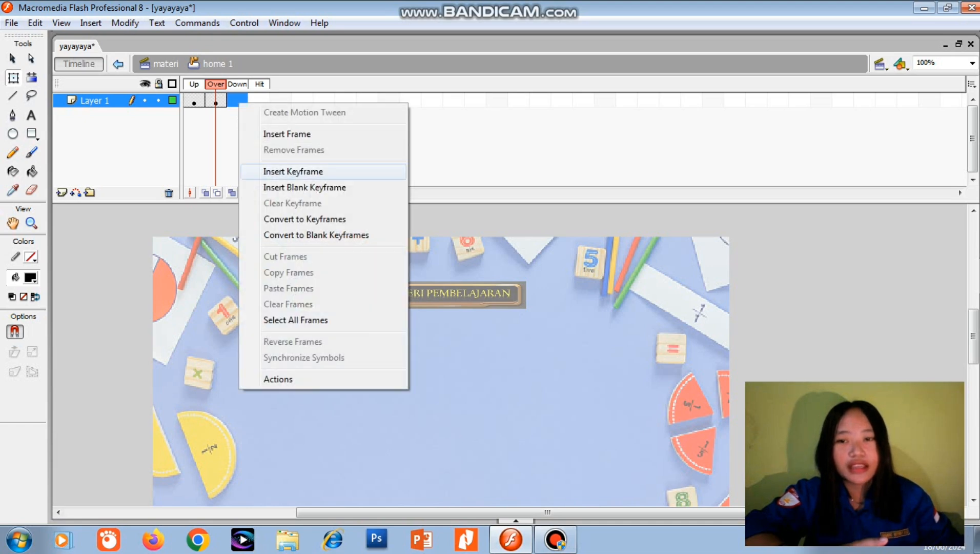
pyautogui.click(287, 172)
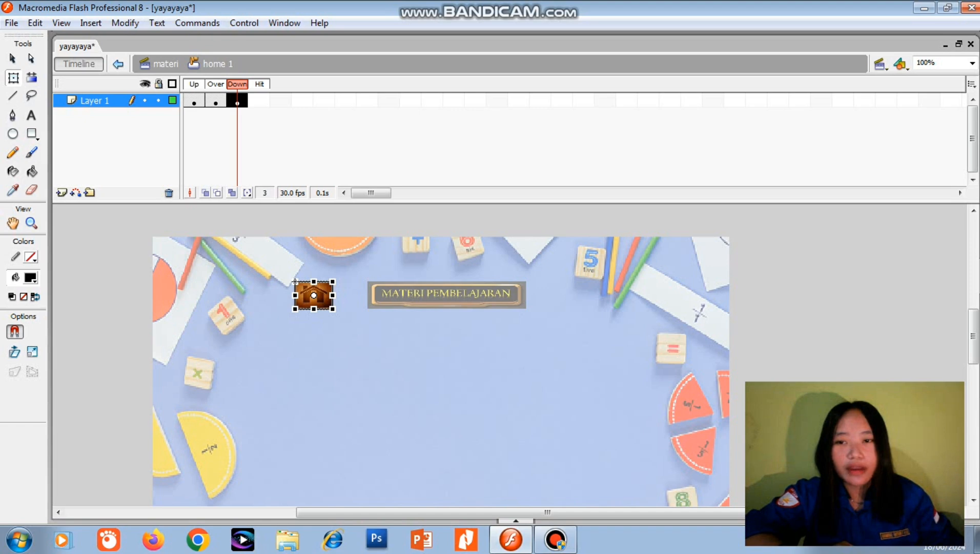
# Step: Enlarge the house picture slightly around its centre in the Over state with Free Transform, and return to the materi scene
pyautogui.press(',')
pyautogui.click(13, 78)
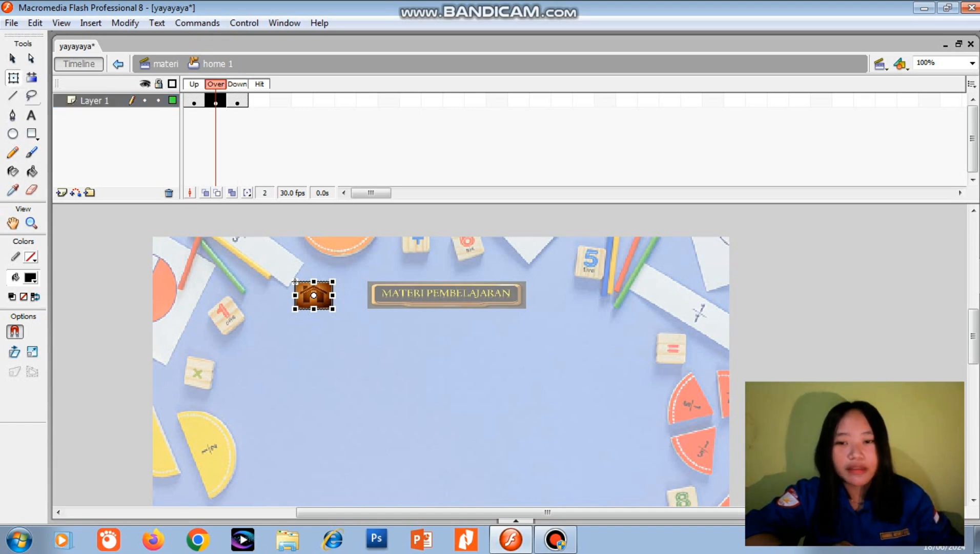
pyautogui.moveTo(332, 308); pyautogui.dragTo(340, 315)
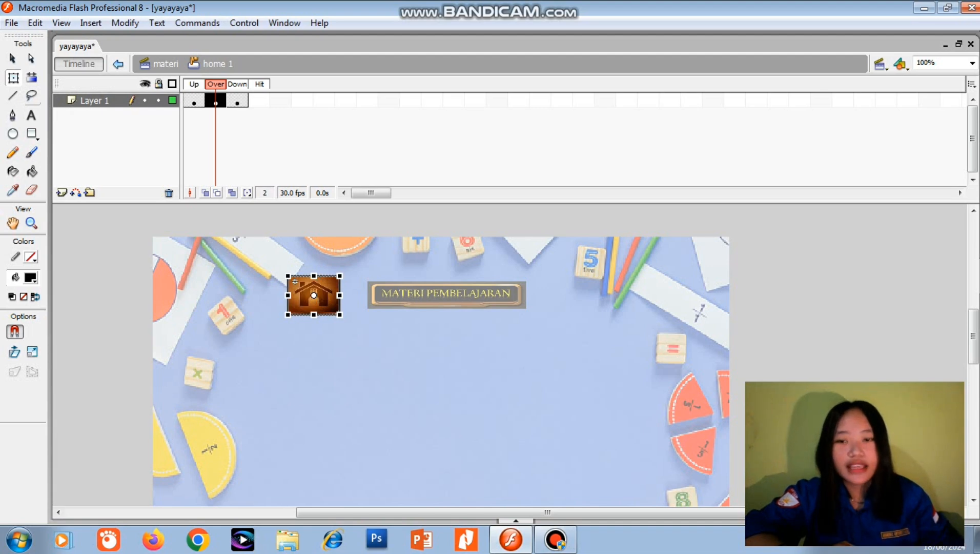
pyautogui.hotkey('ctrl', 'e')
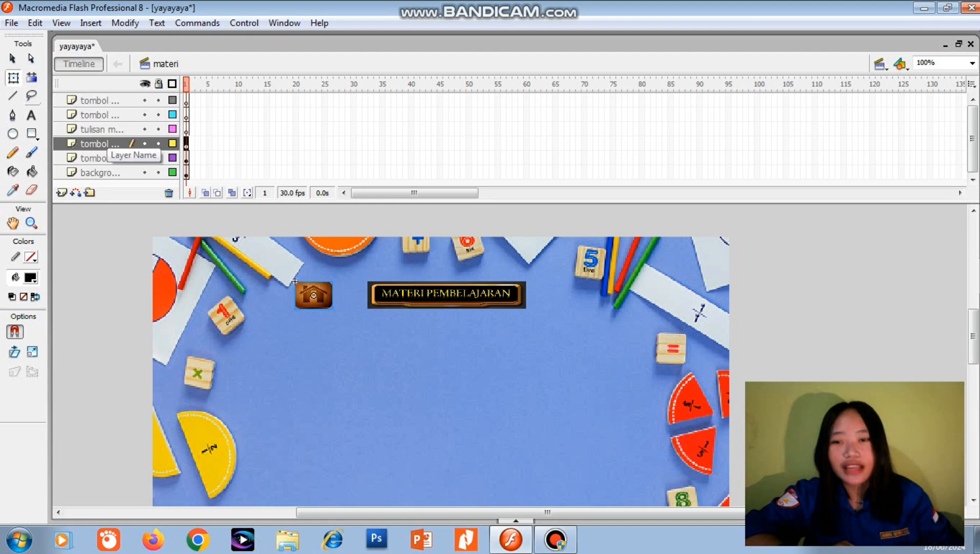
# Step: Draw a wide text field below the banner on the "tulisan m..." layer and set its text size to 14
pyautogui.click(102, 130)
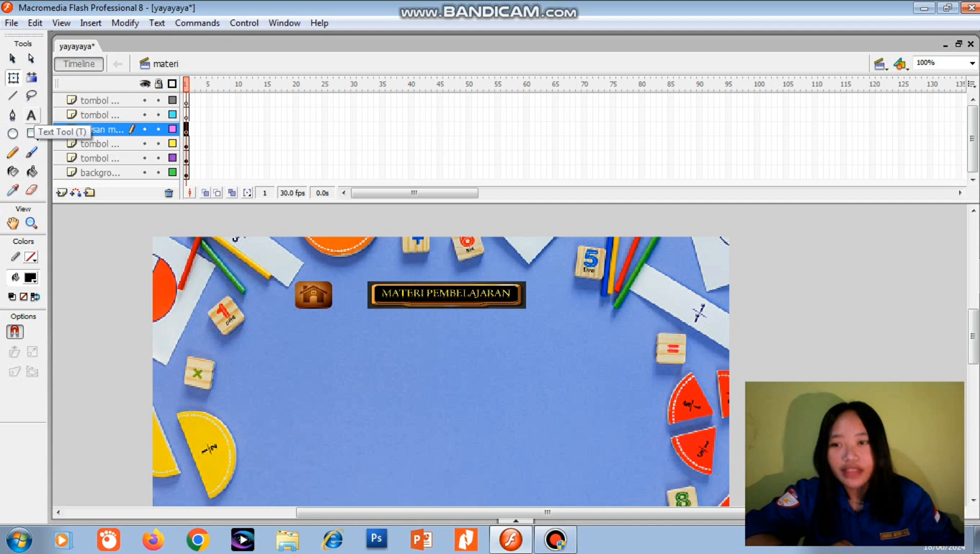
pyautogui.click(31, 116)
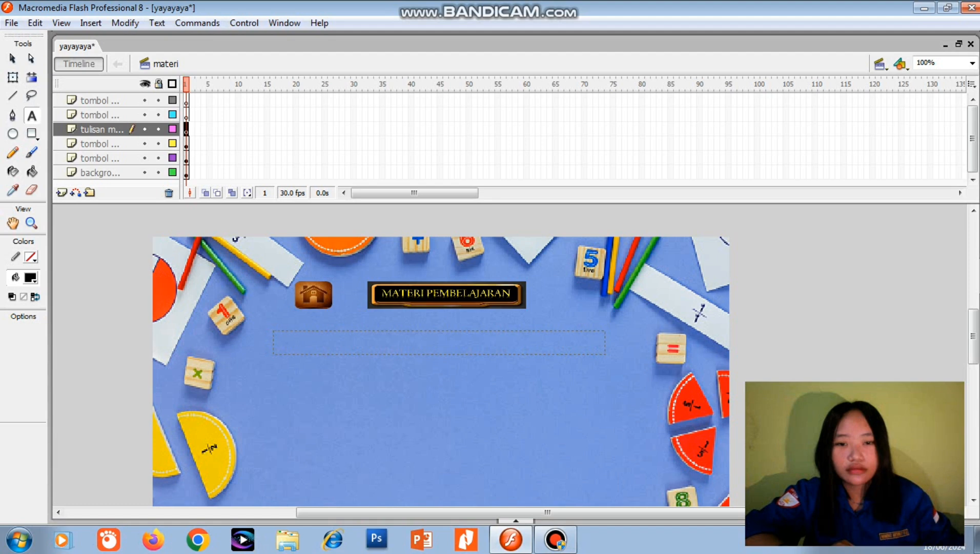
pyautogui.moveTo(606, 354); pyautogui.dragTo(608, 353)
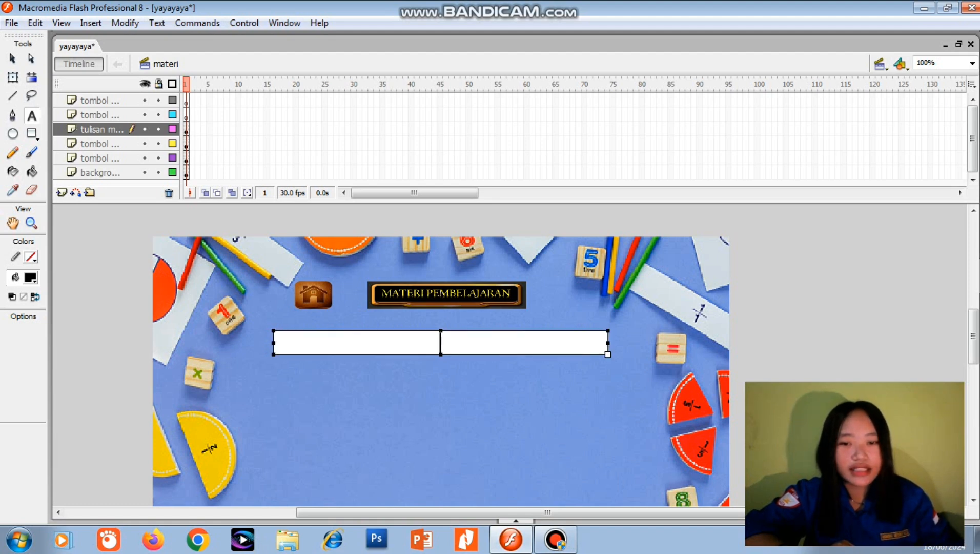
pyautogui.click(157, 22)
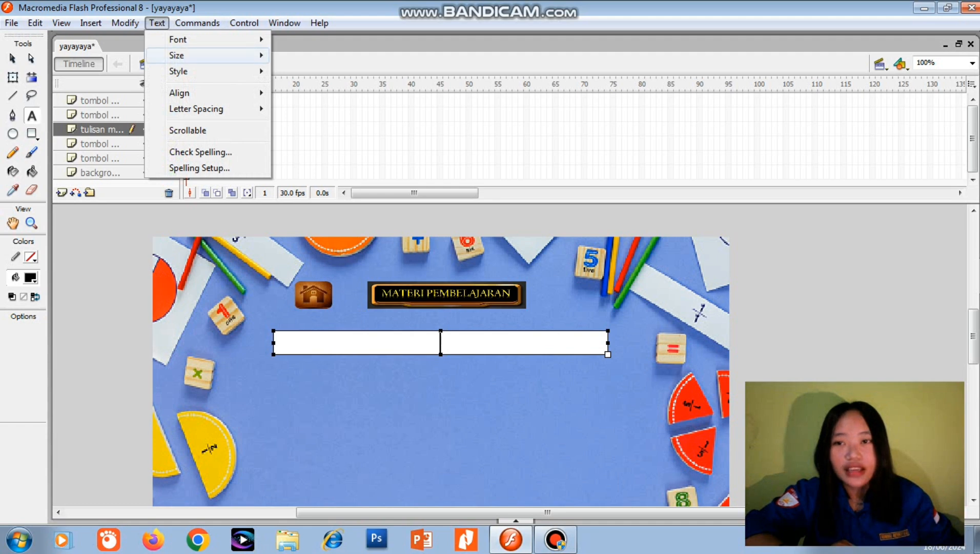
pyautogui.moveTo(205, 55)
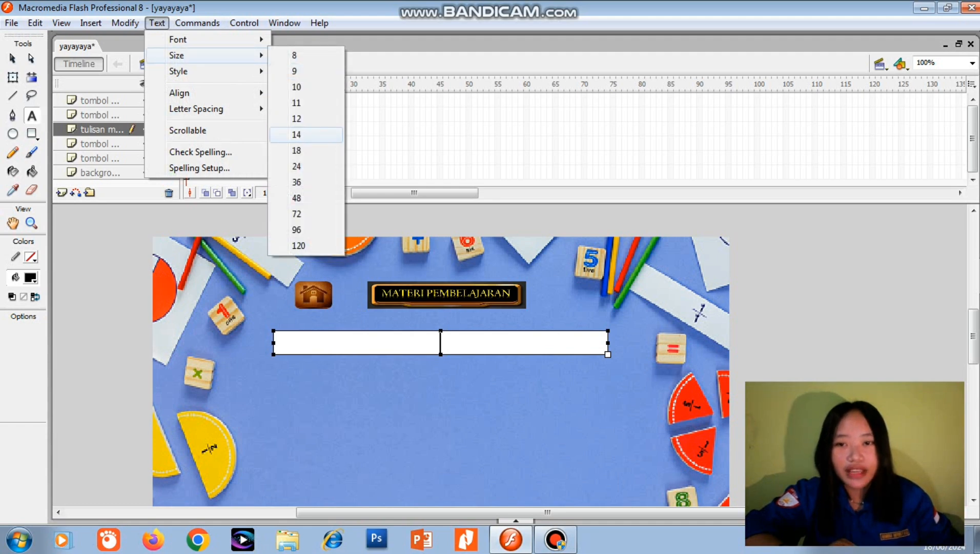
pyautogui.click(296, 134)
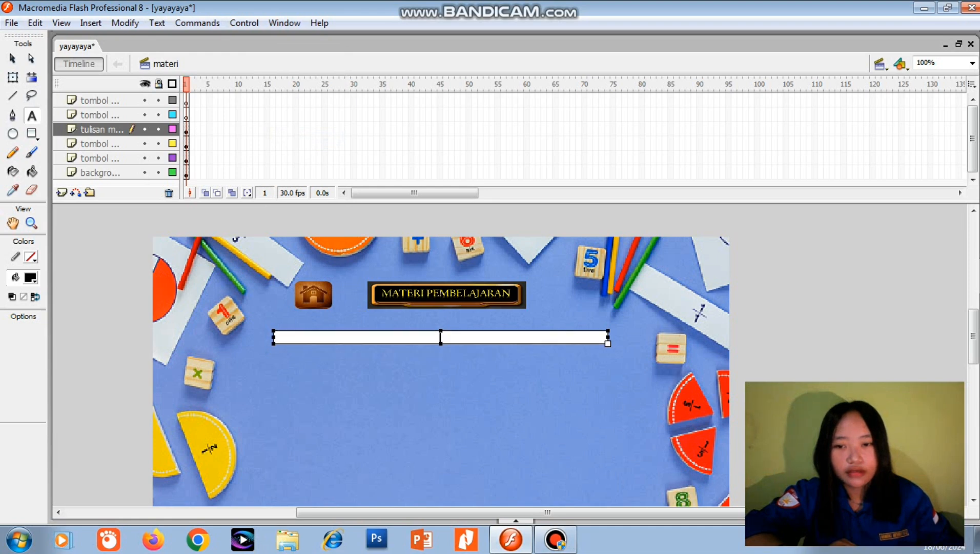
# Step: Widen the text field on both sides to nearly reach the "=" block, shift it slightly right, and left-align its text
pyautogui.moveTo(273, 337); pyautogui.dragTo(235, 337)
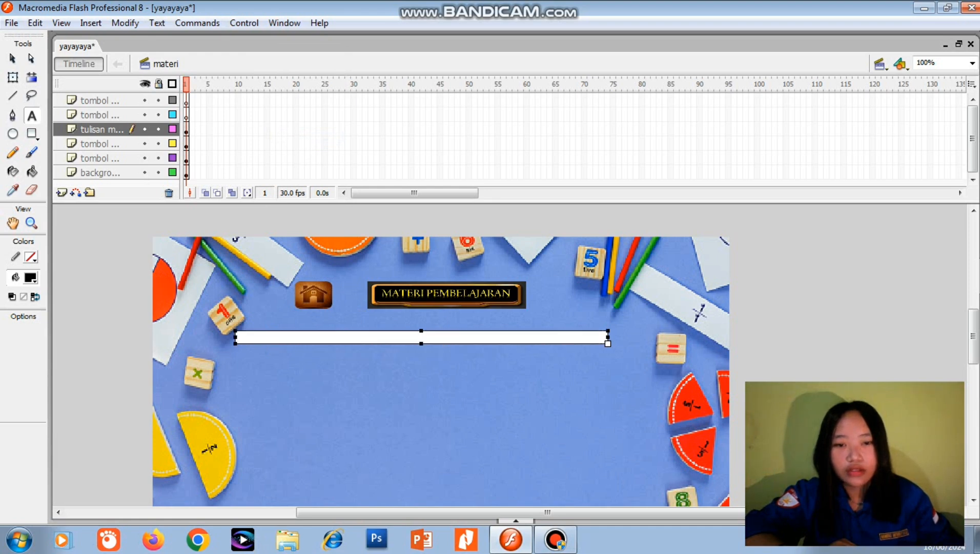
pyautogui.moveTo(608, 343); pyautogui.dragTo(649, 343)
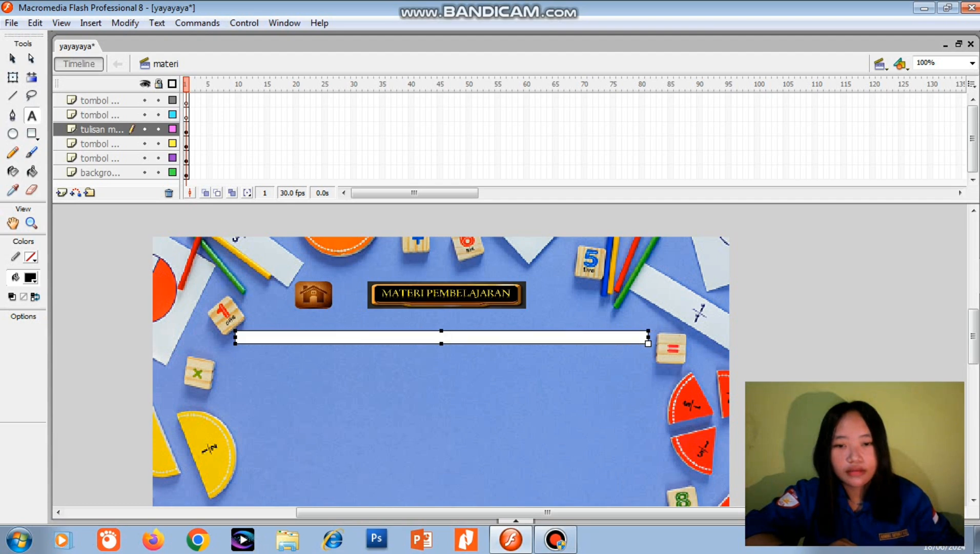
pyautogui.moveTo(442, 337); pyautogui.dragTo(445, 338)
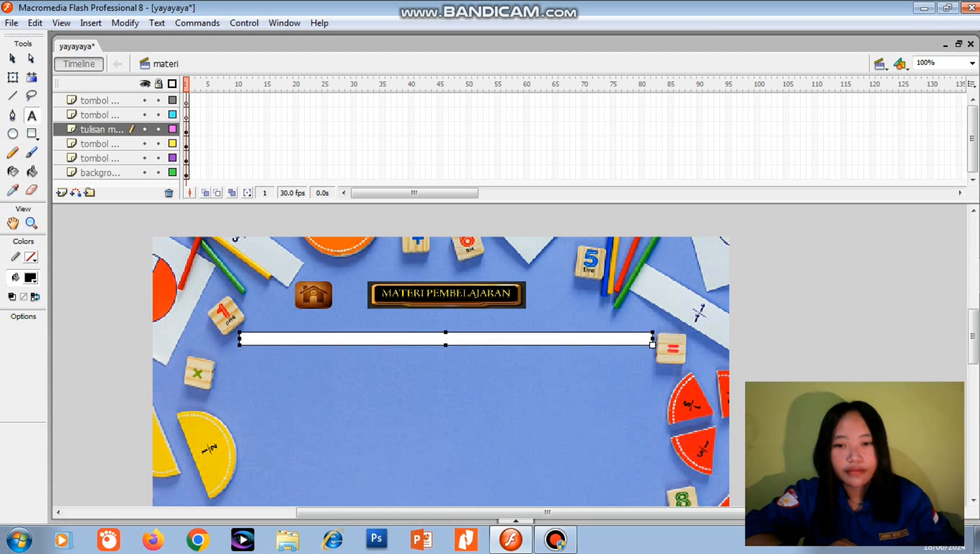
pyautogui.click(157, 23)
pyautogui.moveTo(195, 40)
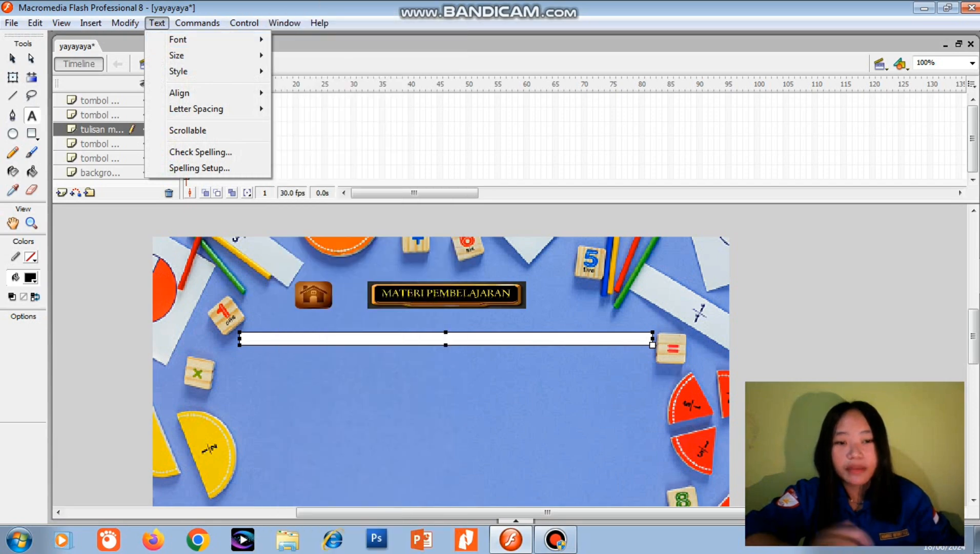
pyautogui.moveTo(195, 93)
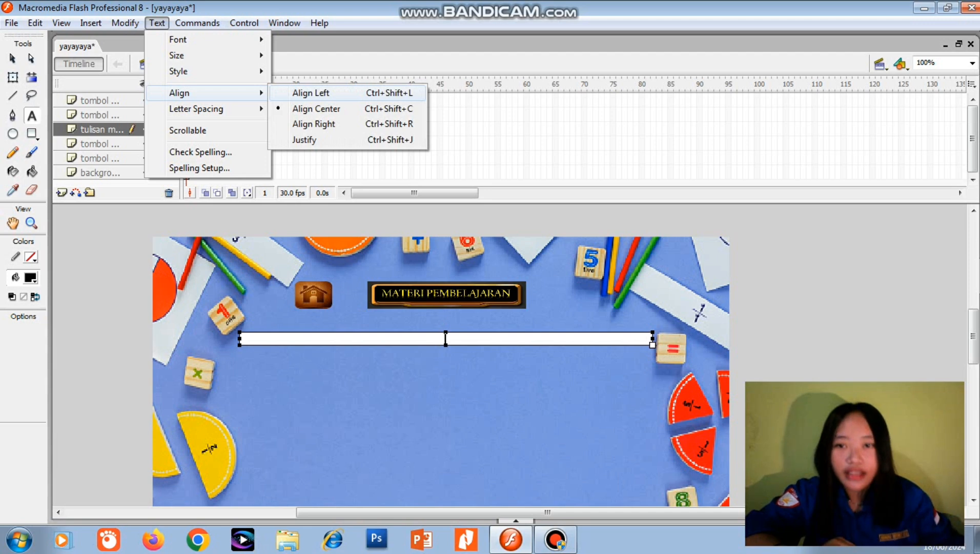
pyautogui.click(311, 93)
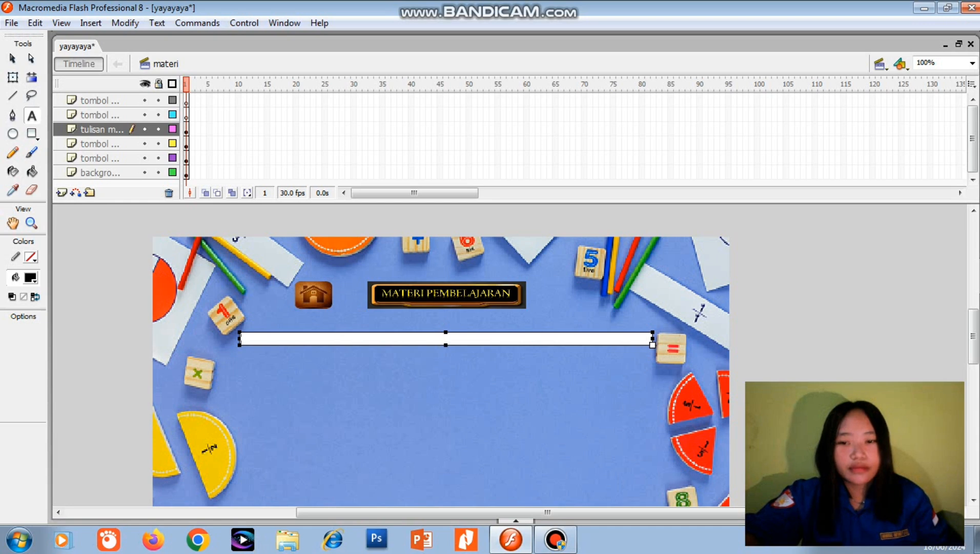
# Step: Enter "1. Pengertian pecahan" in the text field below the banner
pyautogui.write('1')
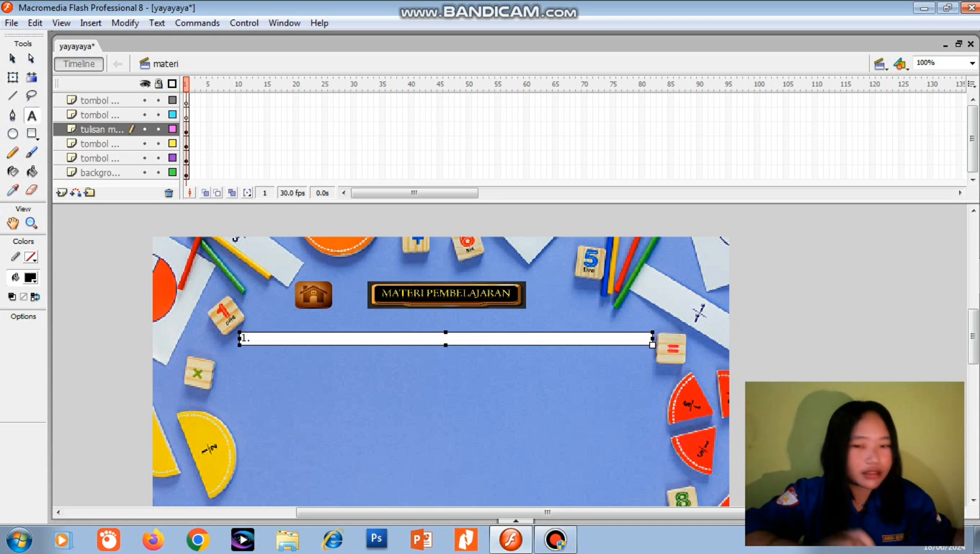
pyautogui.write('.')
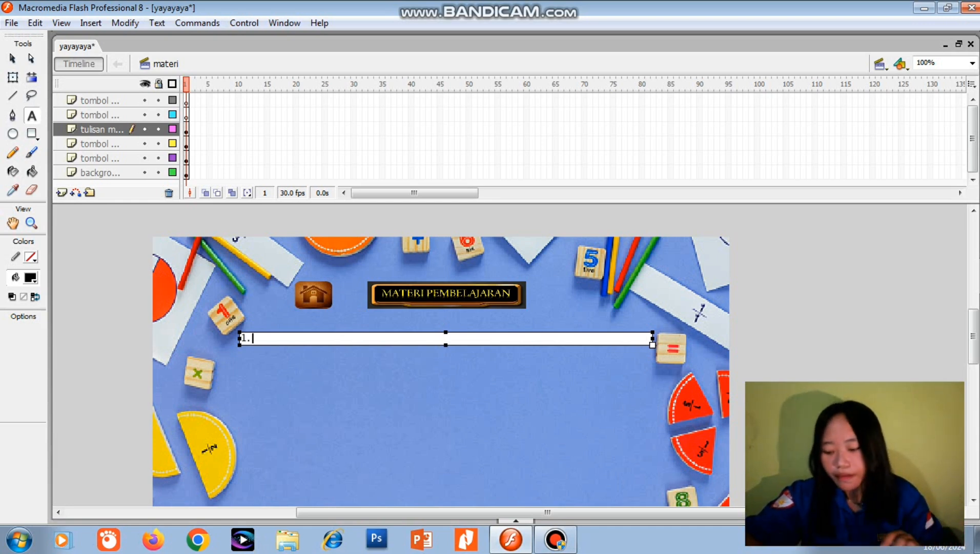
pyautogui.write(' P')
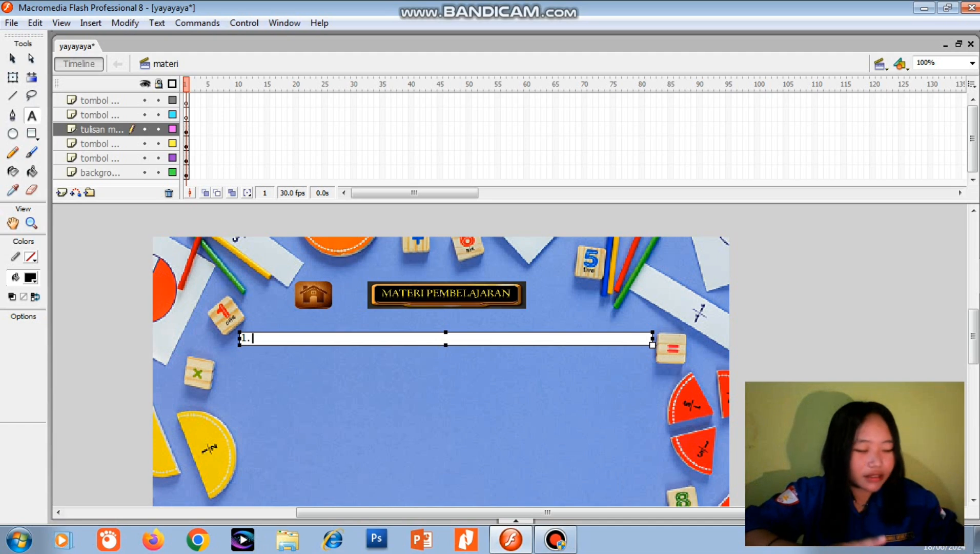
pyautogui.write('enge')
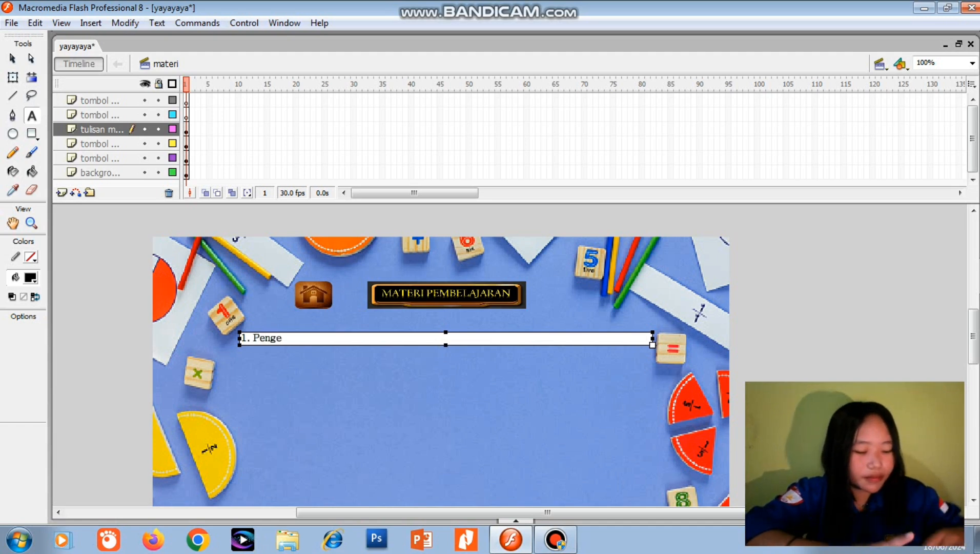
pyautogui.write('rtian')
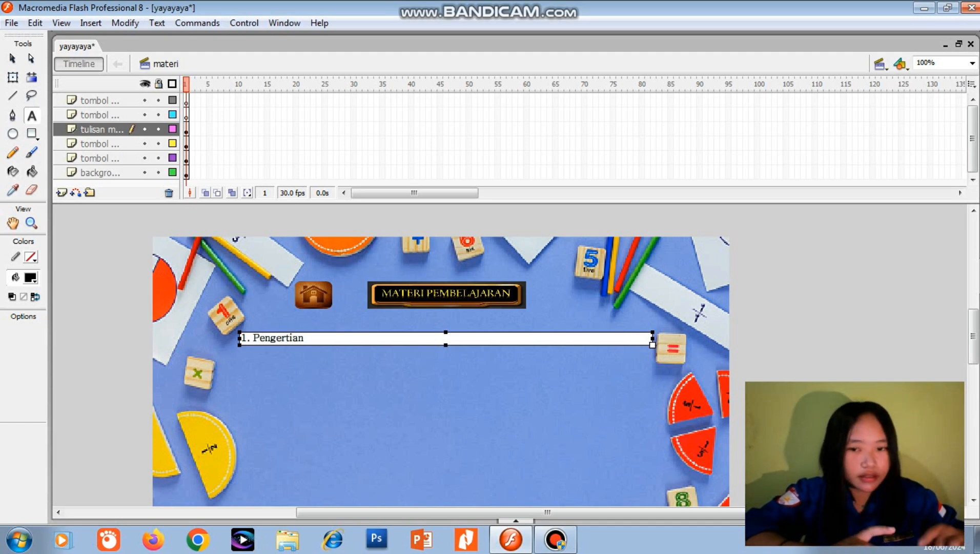
pyautogui.write(' pecaha')
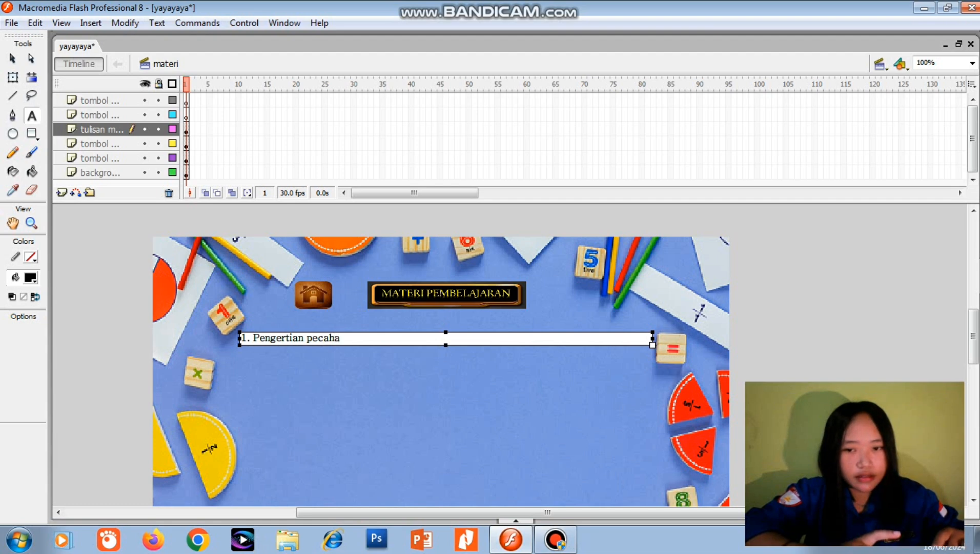
pyautogui.write('n')
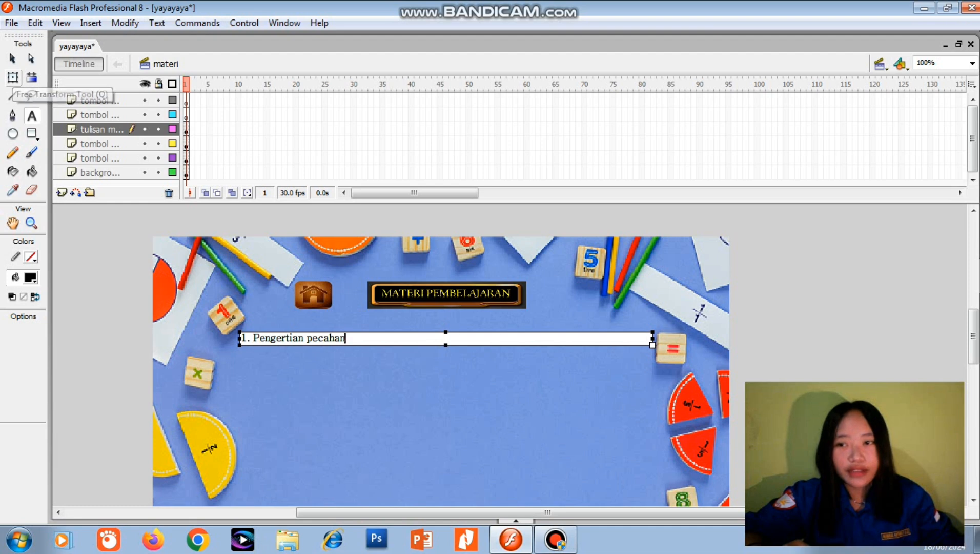
# Step: Duplicate the "1. Pengertian pecahan" text and place the copy directly beneath it, indented slightly to the right
pyautogui.click(13, 78)
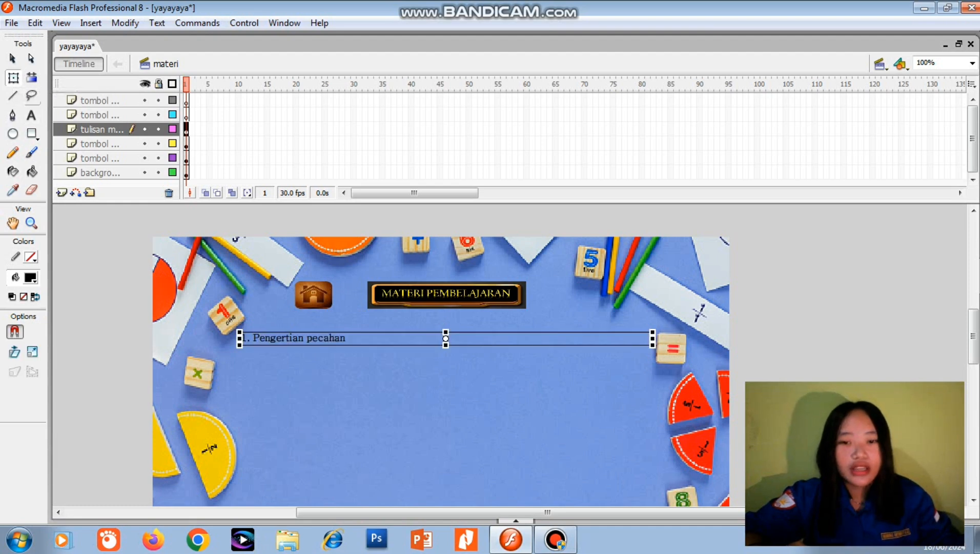
pyautogui.rightClick(413, 342)
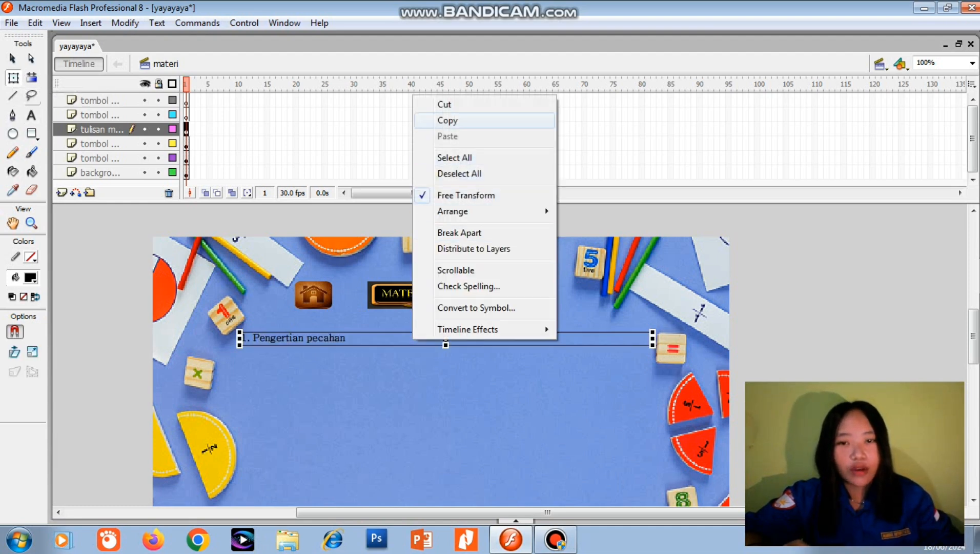
pyautogui.click(435, 120)
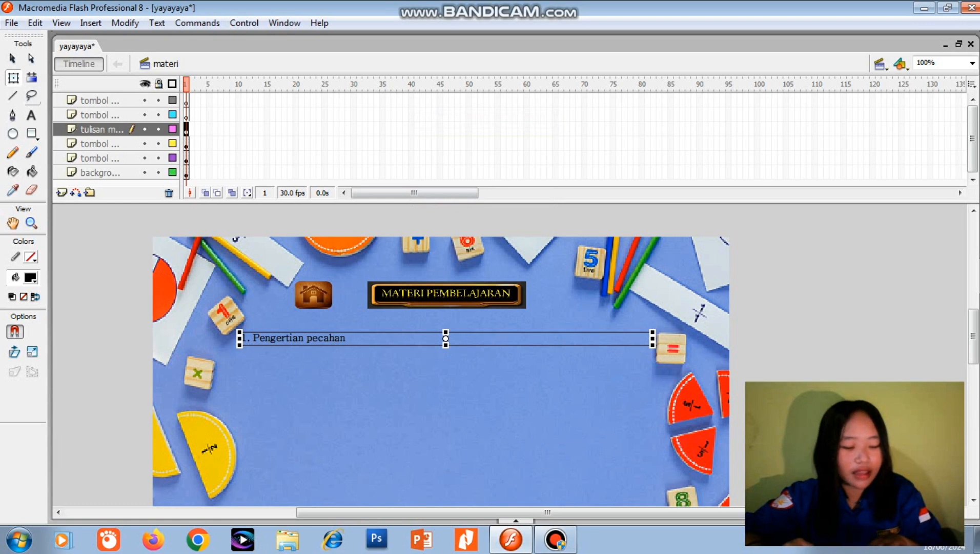
pyautogui.hotkey('ctrl', 'v')
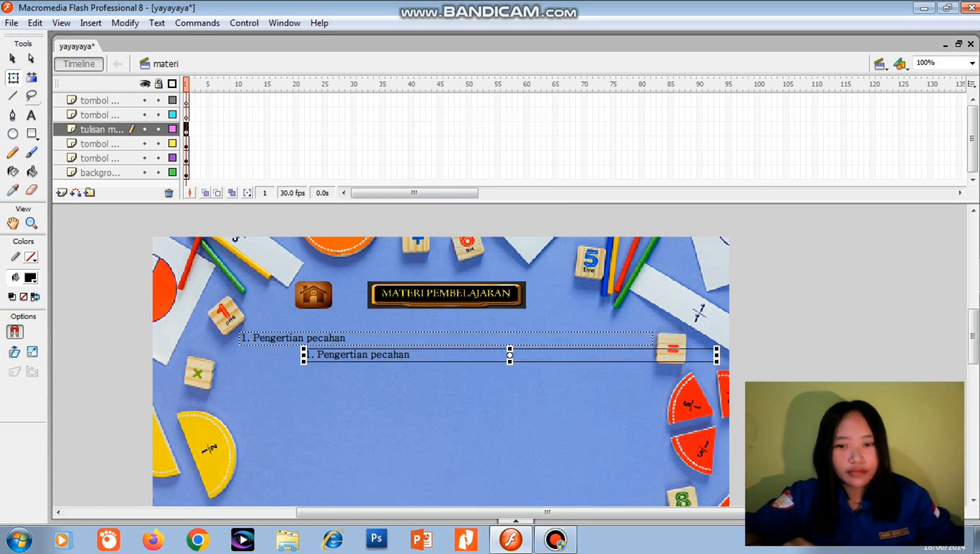
pyautogui.moveTo(413, 354); pyautogui.dragTo(364, 352)
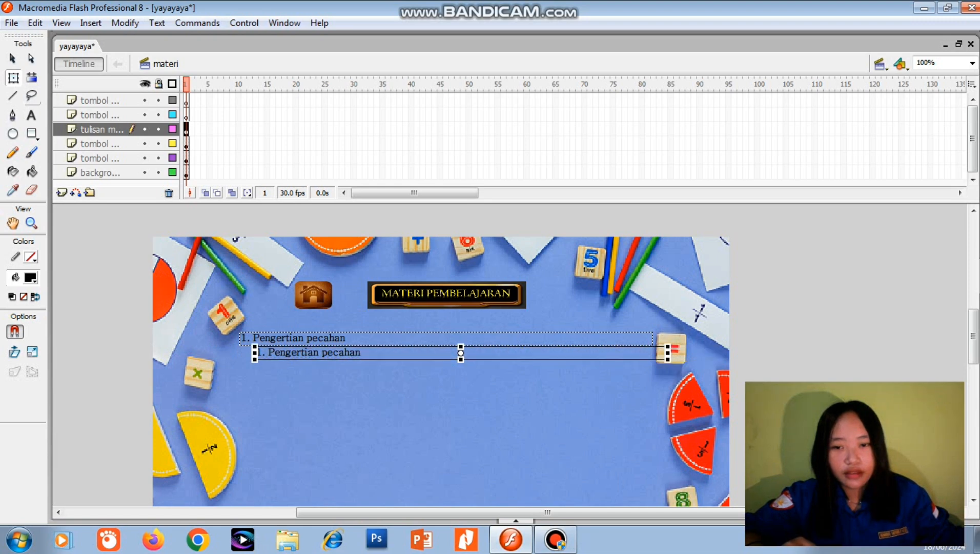
# Step: Replace the text of the indented copy below the heading with "Pecahan"
pyautogui.click(32, 116)
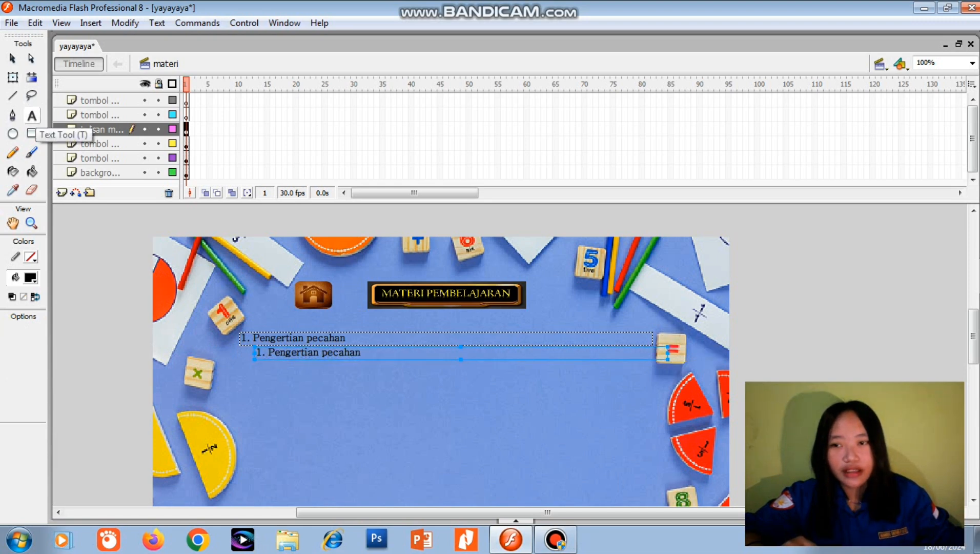
pyautogui.click(361, 352)
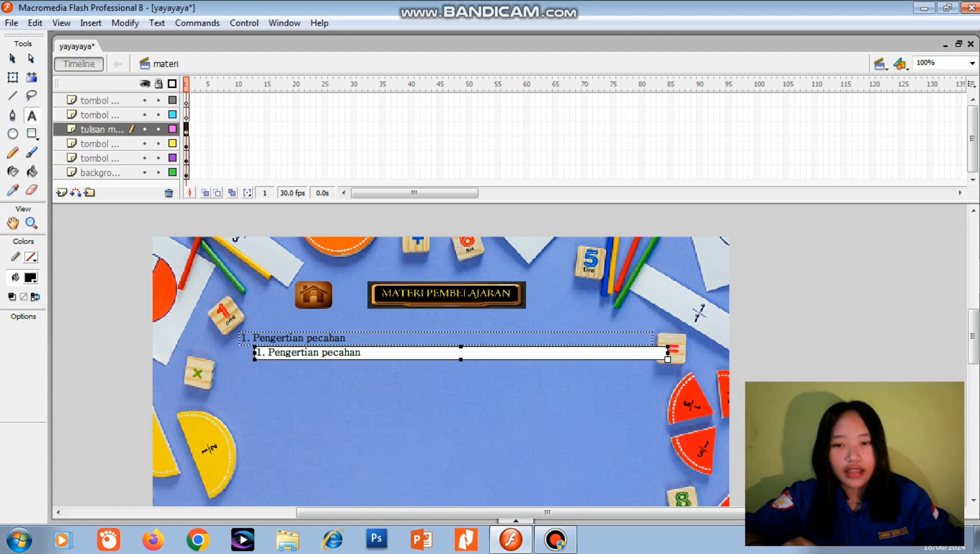
pyautogui.press('BackSpace')
pyautogui.press('BackSpace')
pyautogui.press('BackSpace')
pyautogui.press('BackSpace')
pyautogui.press('BackSpace')
pyautogui.press('BackSpace')
pyautogui.press('BackSpace')
pyautogui.press('BackSpace')
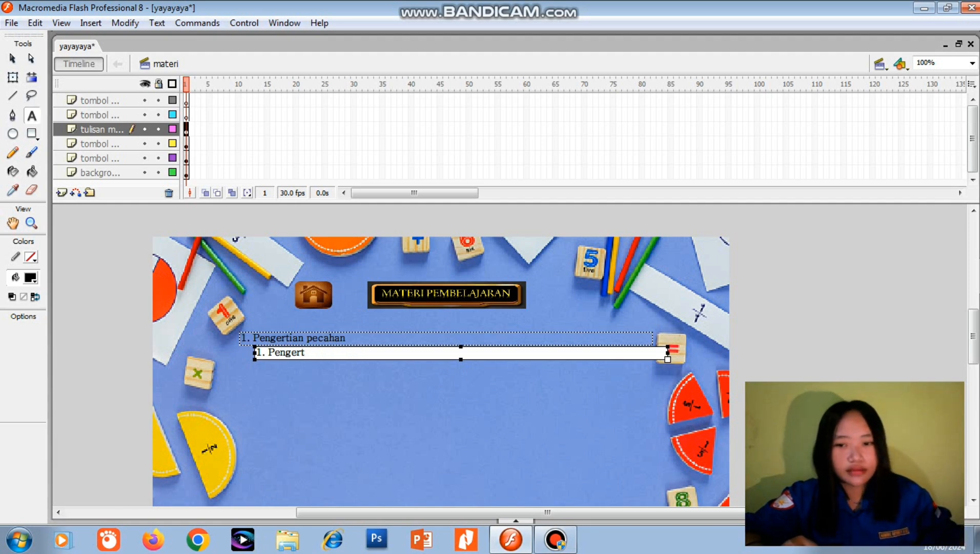
pyautogui.press('BackSpace')
pyautogui.press('BackSpace')
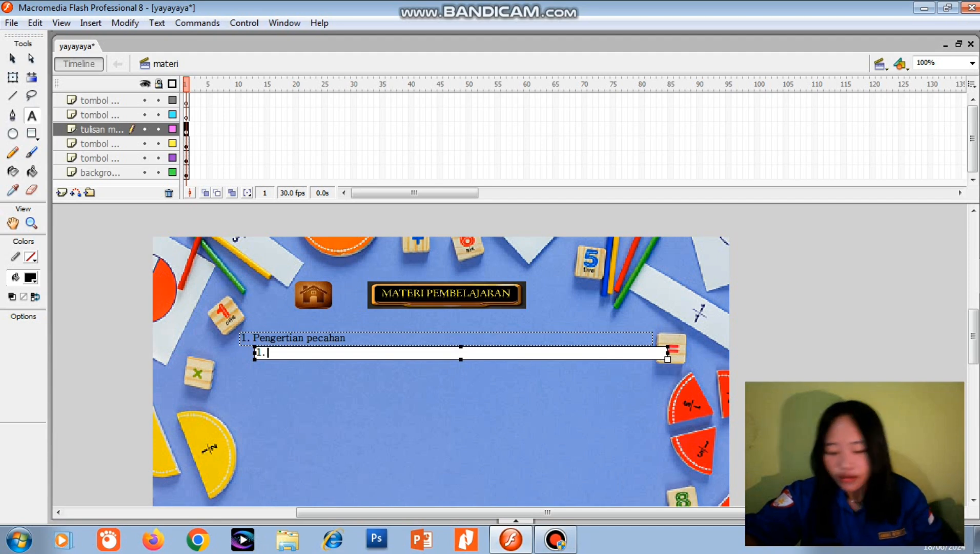
pyautogui.write('pecah')
pyautogui.press('BackSpace')
pyautogui.press('BackSpace')
pyautogui.press('BackSpace')
pyautogui.press('BackSpace')
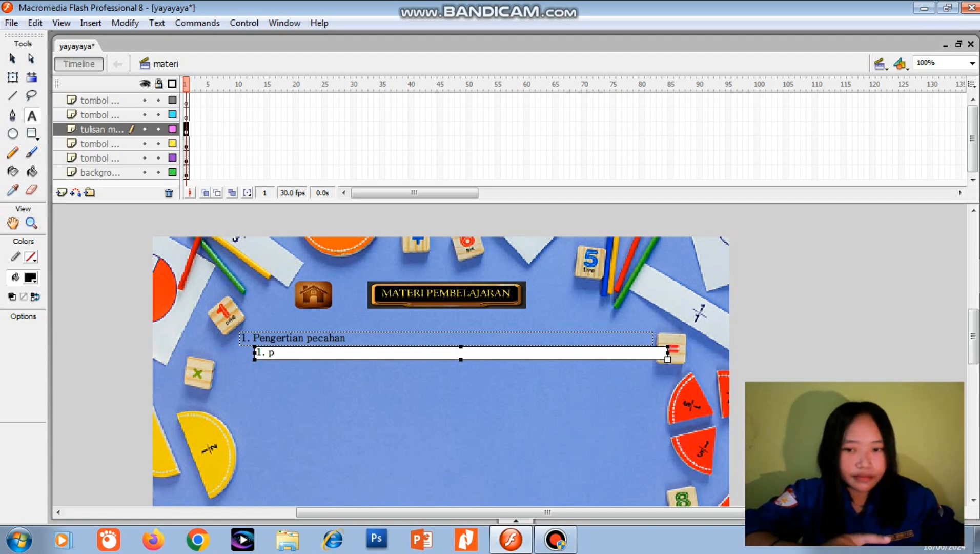
pyautogui.write('Pecahan')
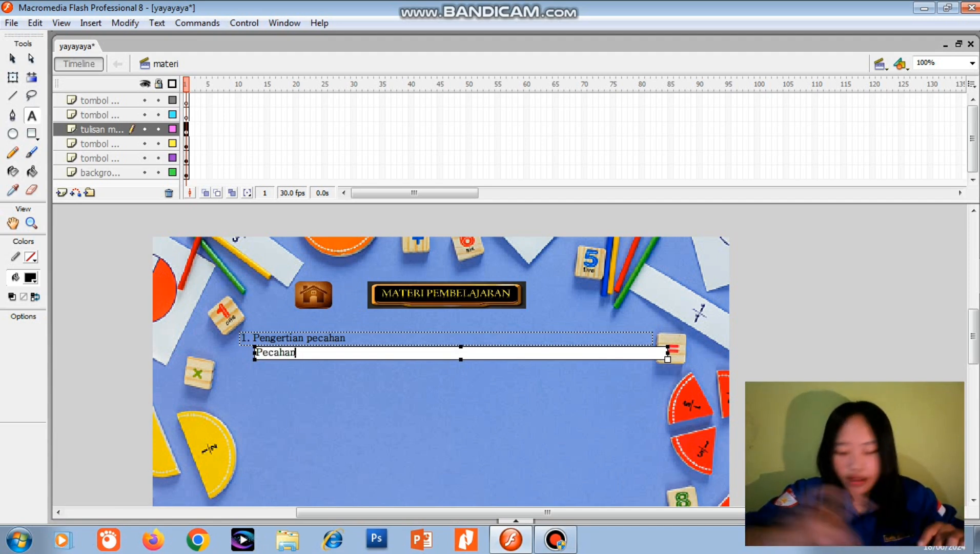
# Step: Continue the indented line with "adalah bilangan yang terdiri dari pembilang dan penyebut,"
pyautogui.write(' adalah bilangan')
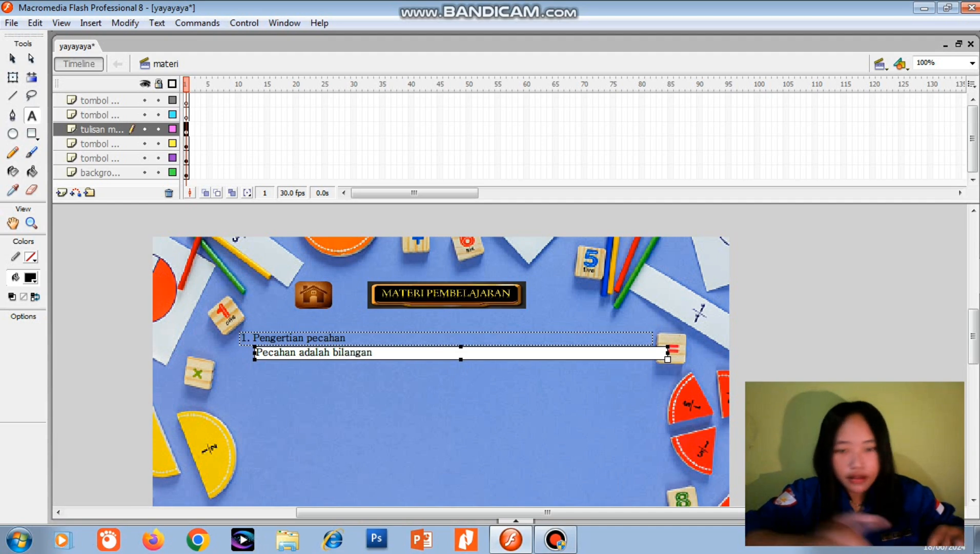
pyautogui.write(' yang terdiri')
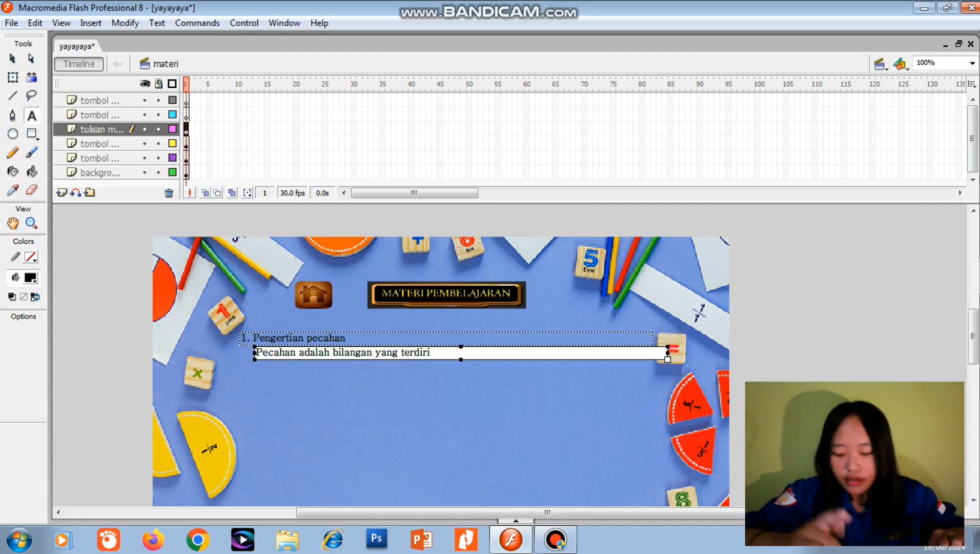
pyautogui.write(' dari pembilan')
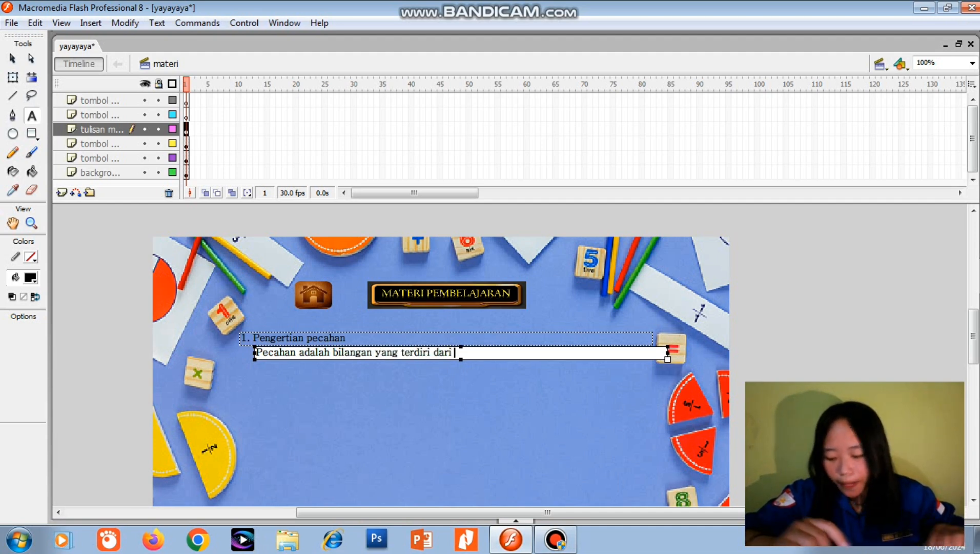
pyautogui.write('g dan pernye')
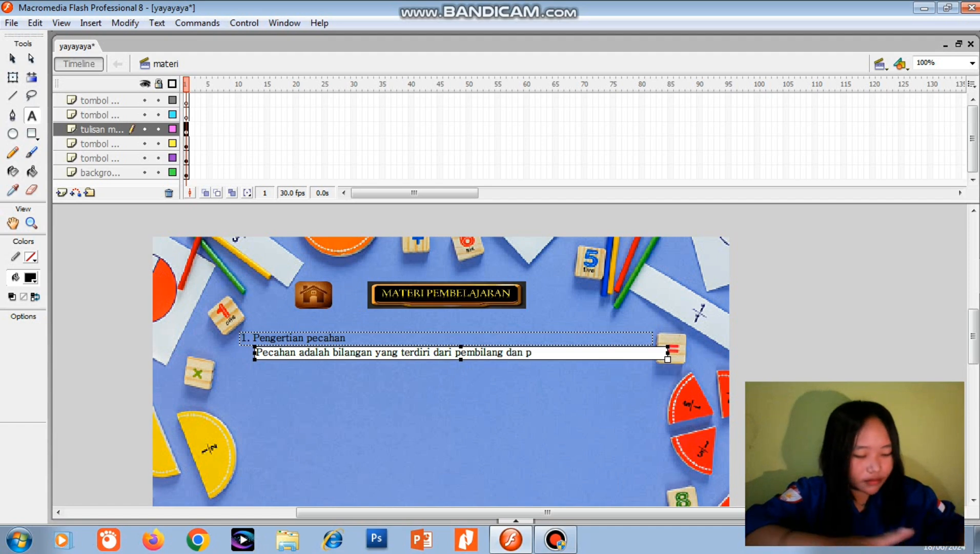
pyautogui.press('BackSpace')
pyautogui.press('BackSpace')
pyautogui.press('BackSpace')
pyautogui.write('nyebut yang sama')
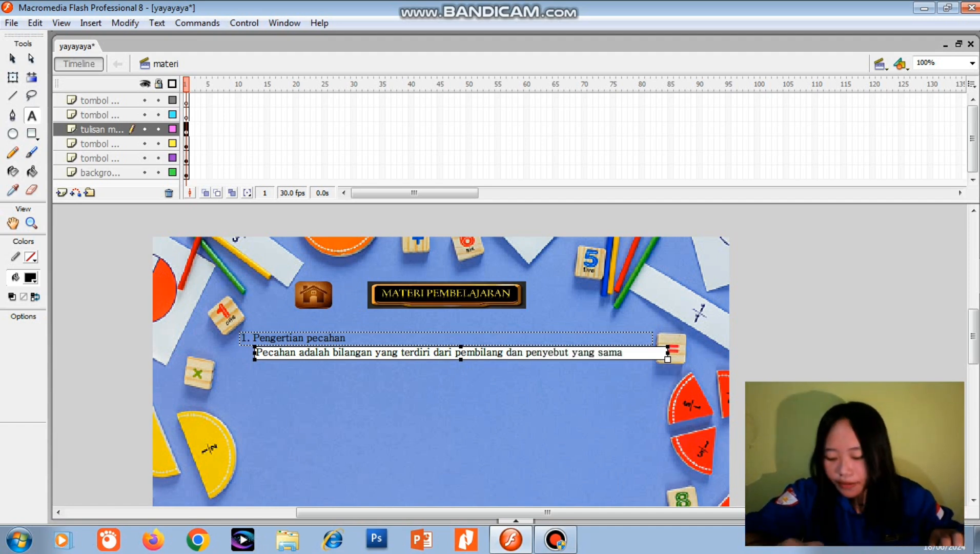
pyautogui.press('BackSpace')
pyautogui.press('BackSpace')
pyautogui.press('BackSpace')
pyautogui.press('BackSpace')
pyautogui.press('BackSpace')
pyautogui.press('BackSpace')
pyautogui.press('BackSpace')
pyautogui.press('BackSpace')
pyautogui.press('BackSpace')
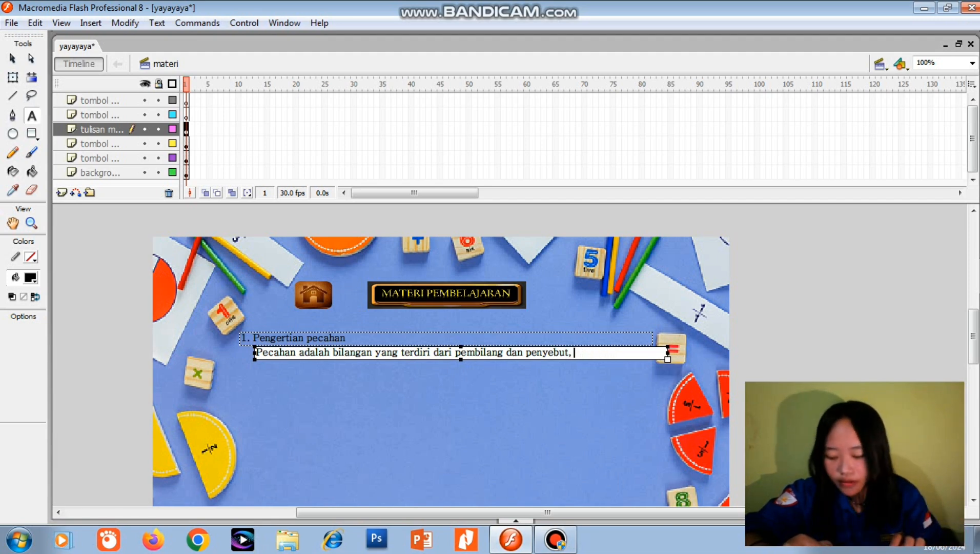
# Step: Finish the indented line with "yang ditulis dalam", keeping it on a single line
pyautogui.write('yahng')
pyautogui.press('BackSpace')
pyautogui.press('BackSpace')
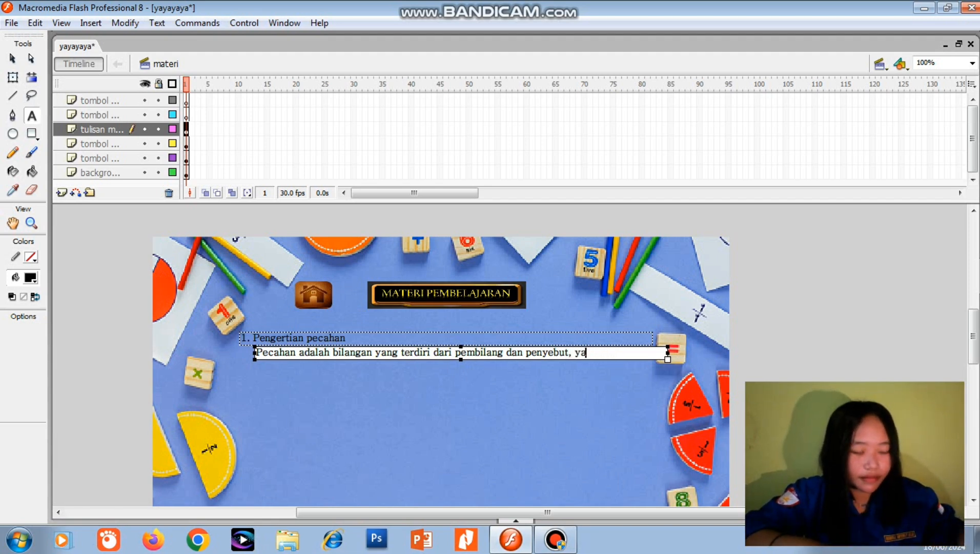
pyautogui.write('ng ditulis dalam bentuk')
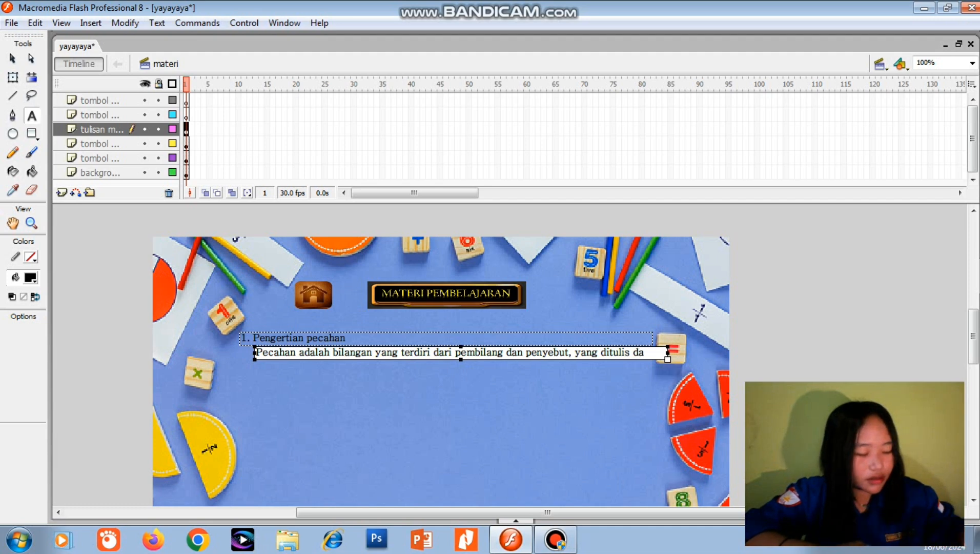
pyautogui.press('BackSpace')
pyautogui.press('BackSpace')
pyautogui.press('BackSpace')
pyautogui.press('BackSpace')
pyautogui.press('BackSpace')
pyautogui.press('BackSpace')
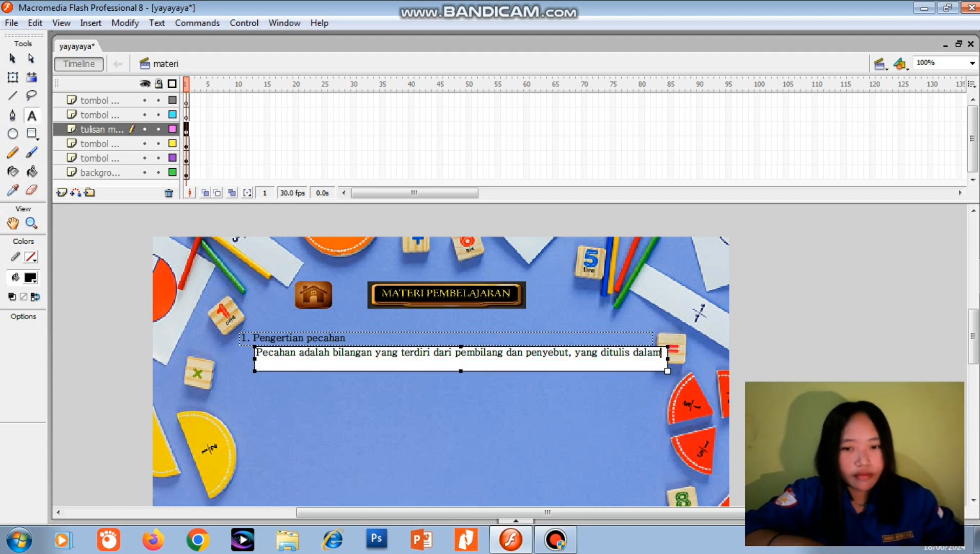
pyautogui.press('BackSpace')
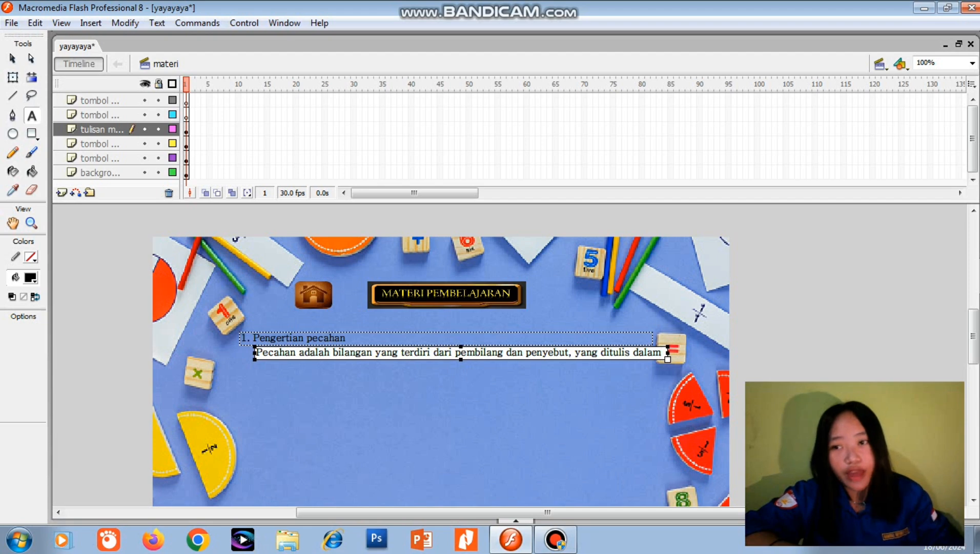
# Step: Duplicate the "Pecahan adalah bilangan..." line three times and stack the copies directly below it, aligned with its left edge
pyautogui.click(12, 77)
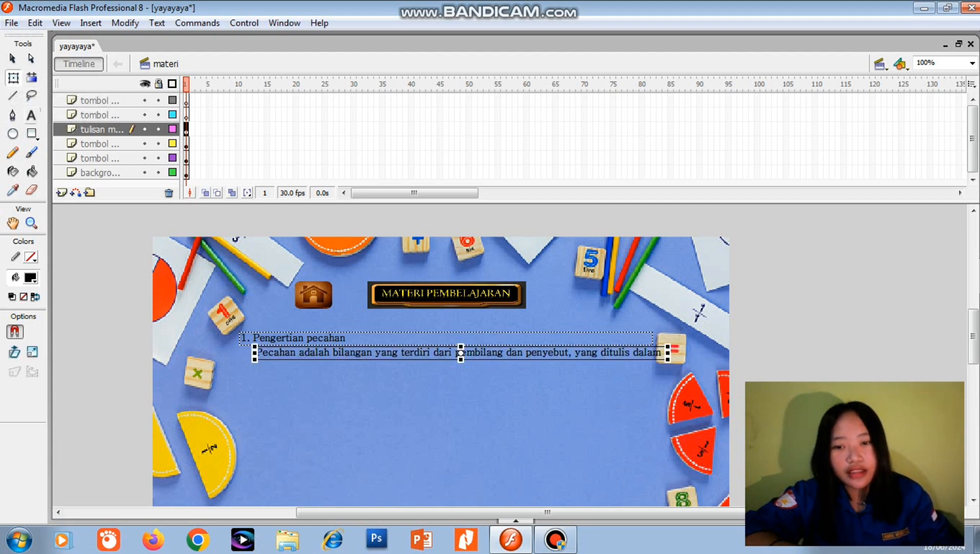
pyautogui.rightClick(404, 355)
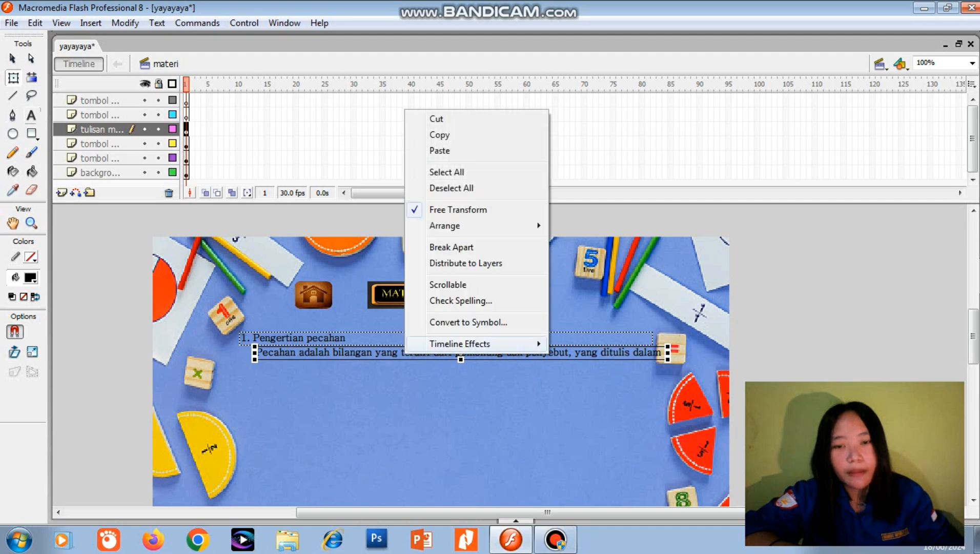
pyautogui.click(439, 134)
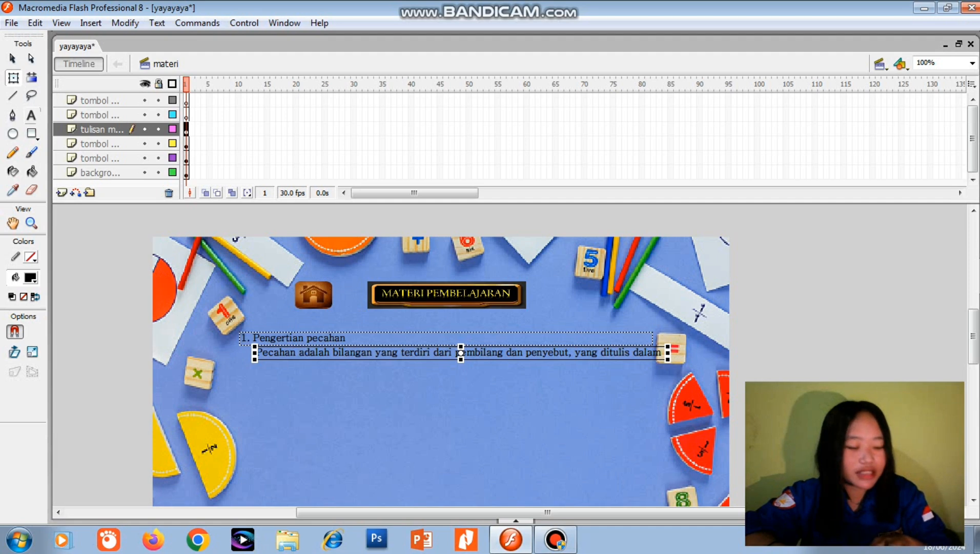
pyautogui.hotkey('ctrl', 'v')
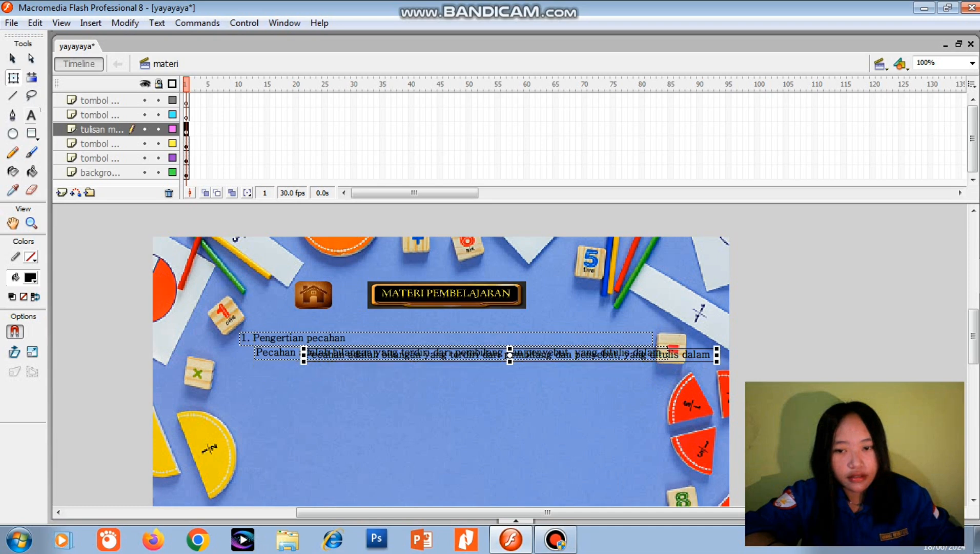
pyautogui.moveTo(487, 354); pyautogui.dragTo(438, 395)
pyautogui.hotkey('ctrl', 'v')
pyautogui.hotkey('ctrl', 'v')
pyautogui.click(441, 420)
pyautogui.click(441, 453)
pyautogui.click(446, 366)
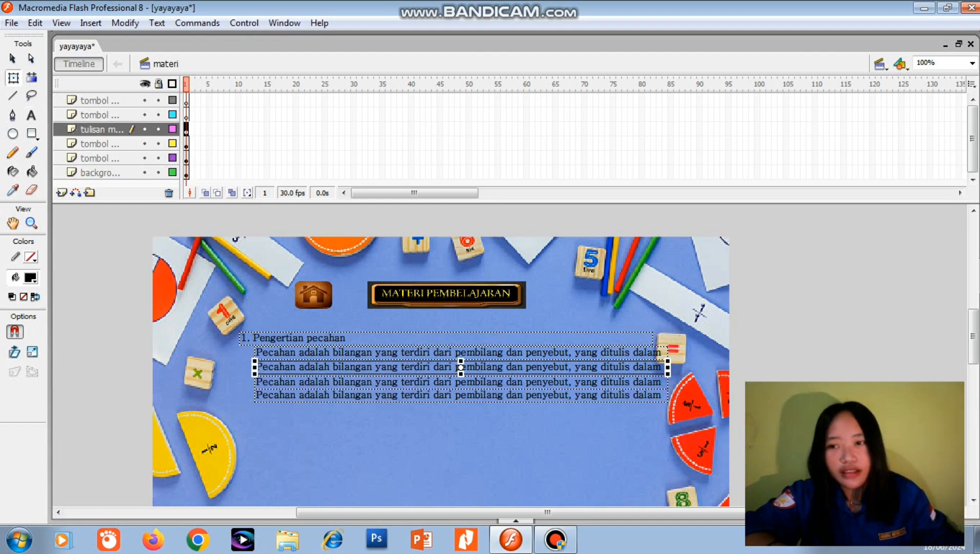
# Step: Replace the text of the first copy with "bentuk a/b dimana a adalah pembilang dan b adalah penyebut"
pyautogui.click(32, 116)
pyautogui.moveTo(663, 366); pyautogui.dragTo(255, 366)
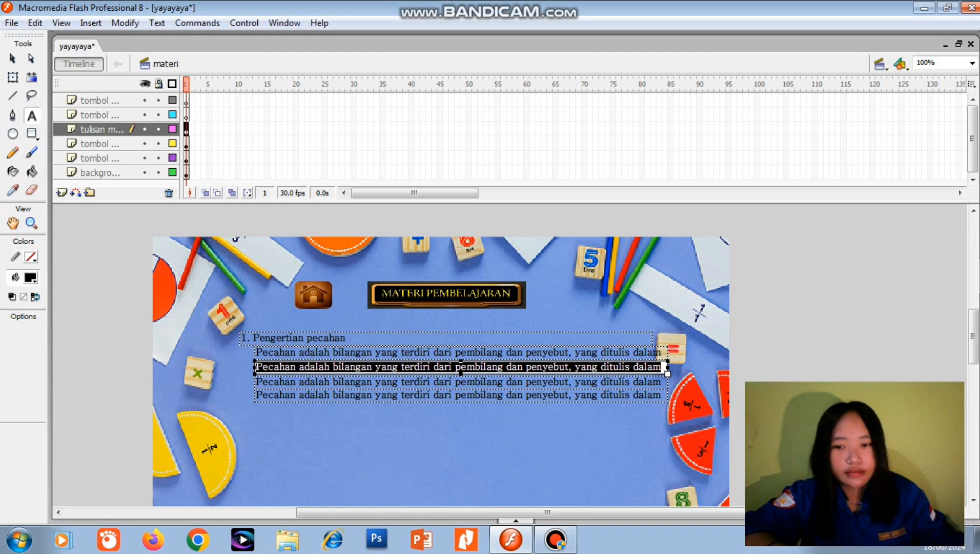
pyautogui.press('BackSpace')
pyautogui.write('bentuk ')
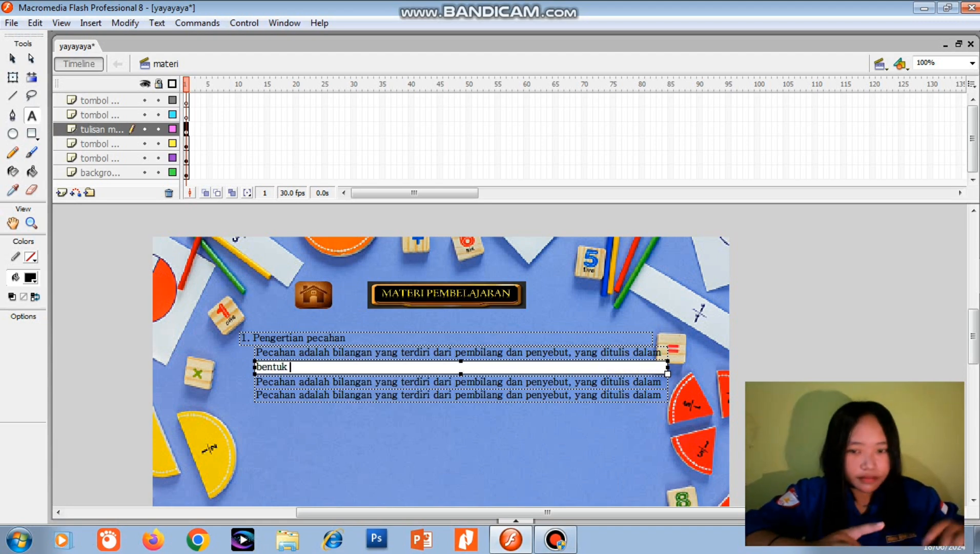
pyautogui.write('a/b dimana')
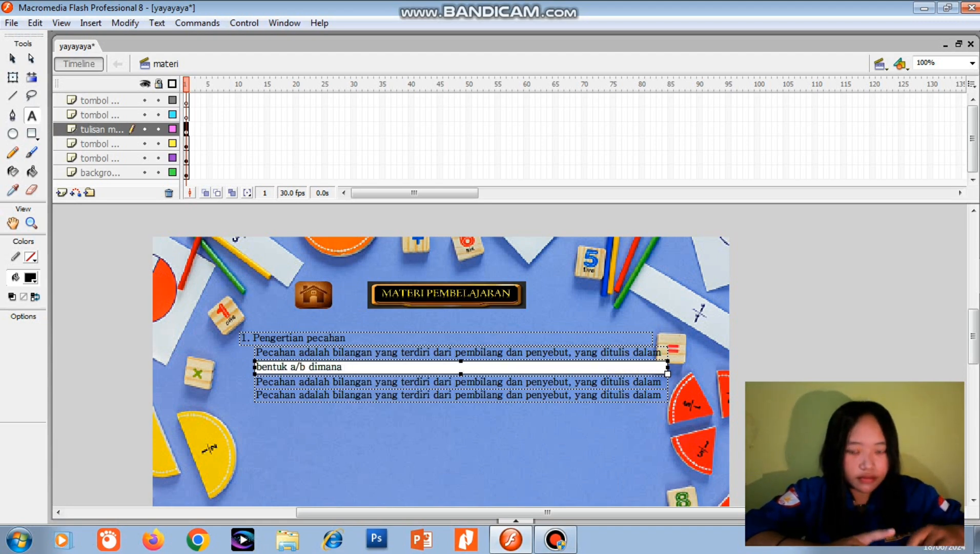
pyautogui.write('dal')
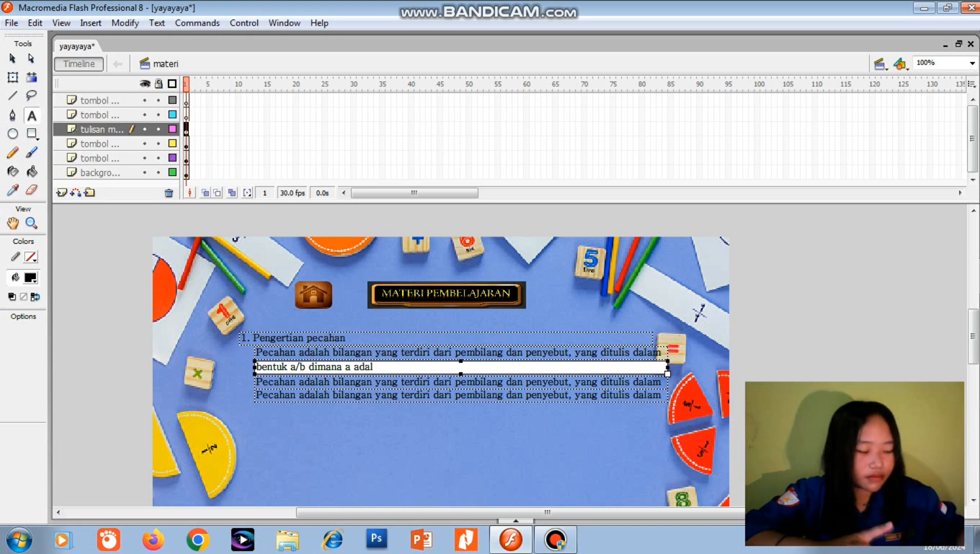
pyautogui.write('ah pembilang dab')
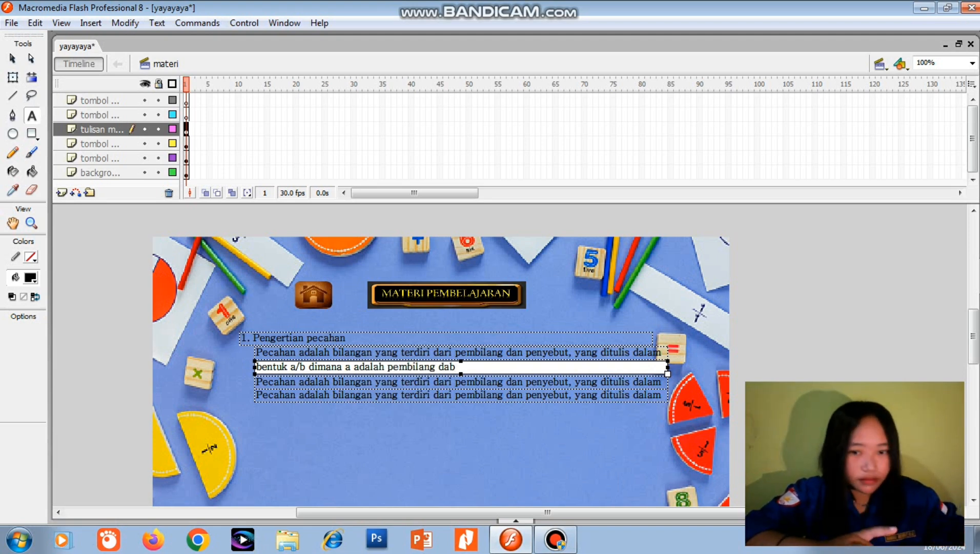
pyautogui.press('BackSpace')
pyautogui.write('n b adalah')
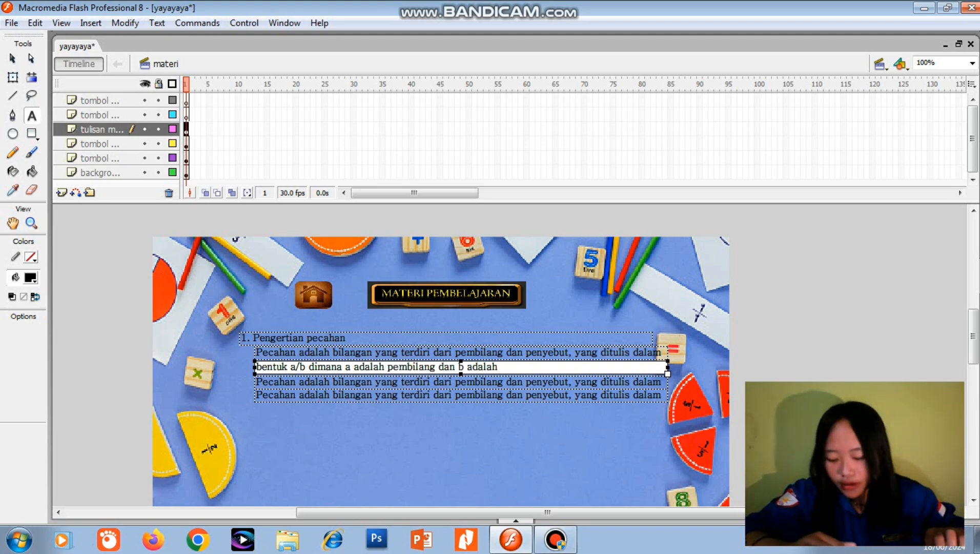
pyautogui.write(' penyebut')
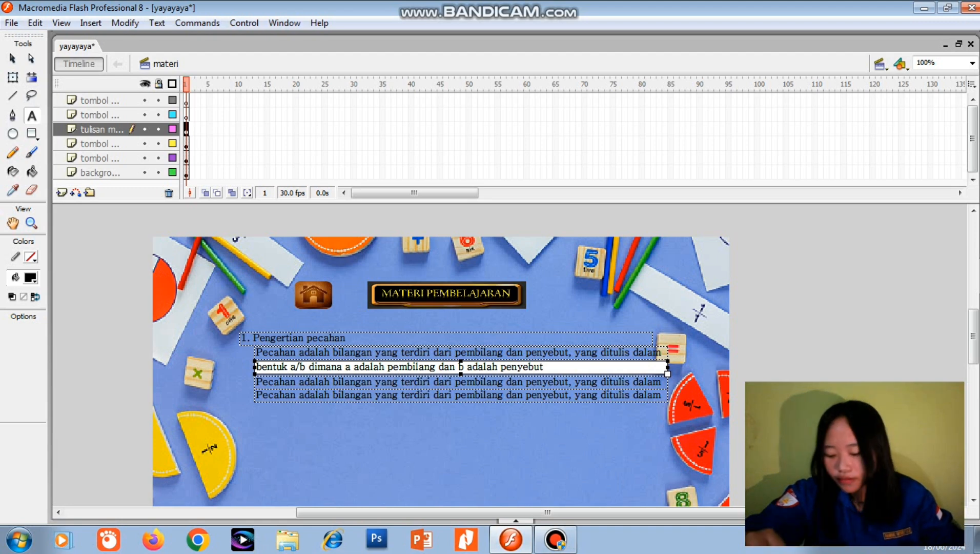
# Step: Move the two spare copies of the definition line down the page and stack them beside the "8" block
pyautogui.click(290, 381)
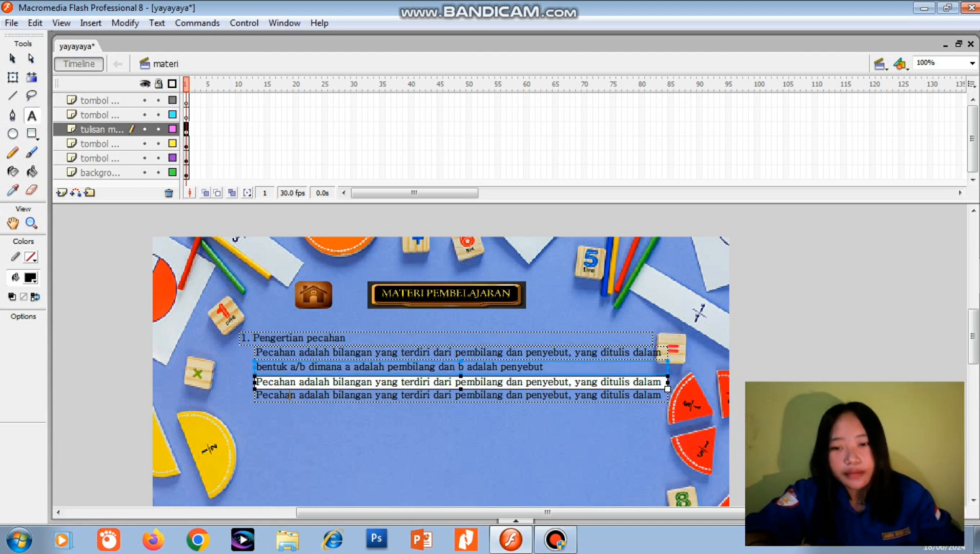
pyautogui.click(289, 395)
pyautogui.moveTo(293, 429); pyautogui.dragTo(288, 460)
pyautogui.click(290, 382)
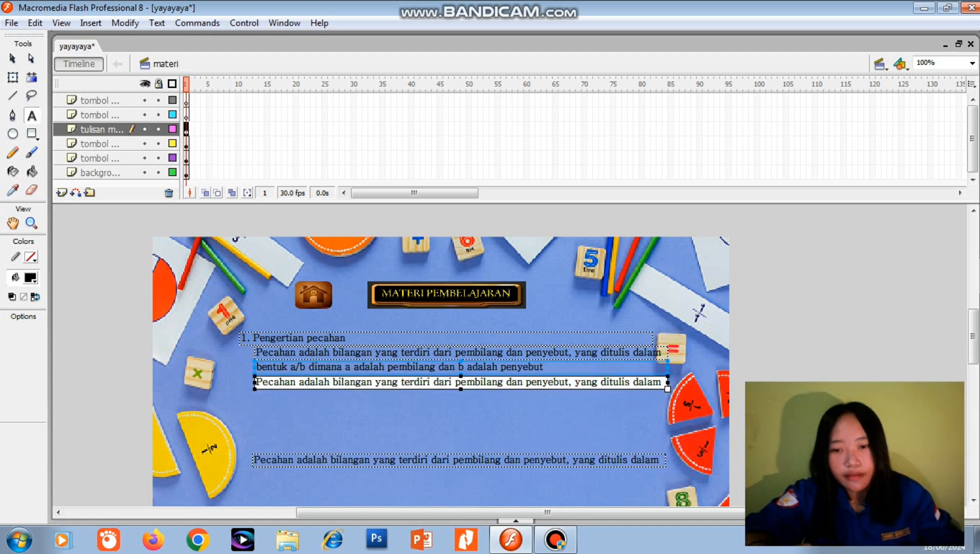
pyautogui.moveTo(290, 382); pyautogui.dragTo(284, 428)
pyautogui.click(336, 366)
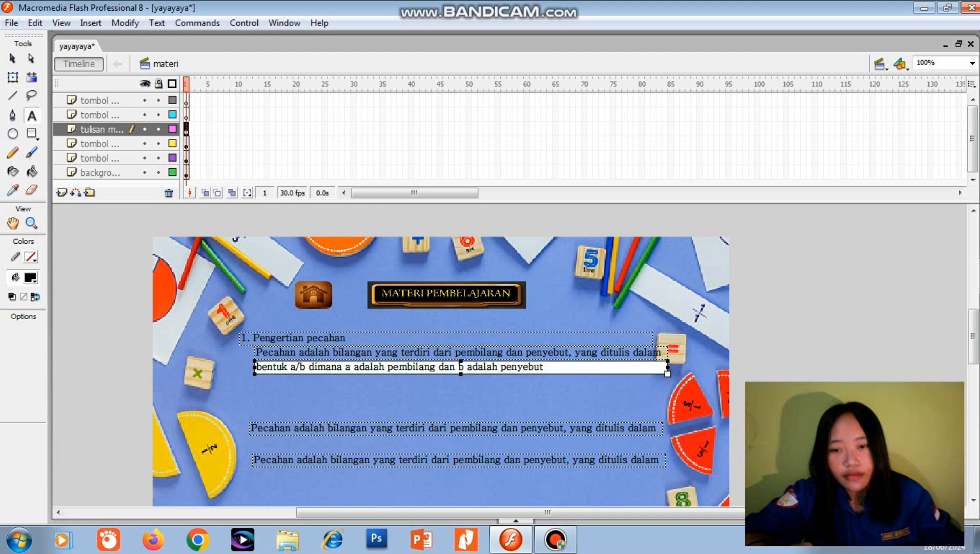
pyautogui.scroll(-2, 336, 366)
pyautogui.click(441, 395)
pyautogui.moveTo(441, 395); pyautogui.dragTo(440, 447)
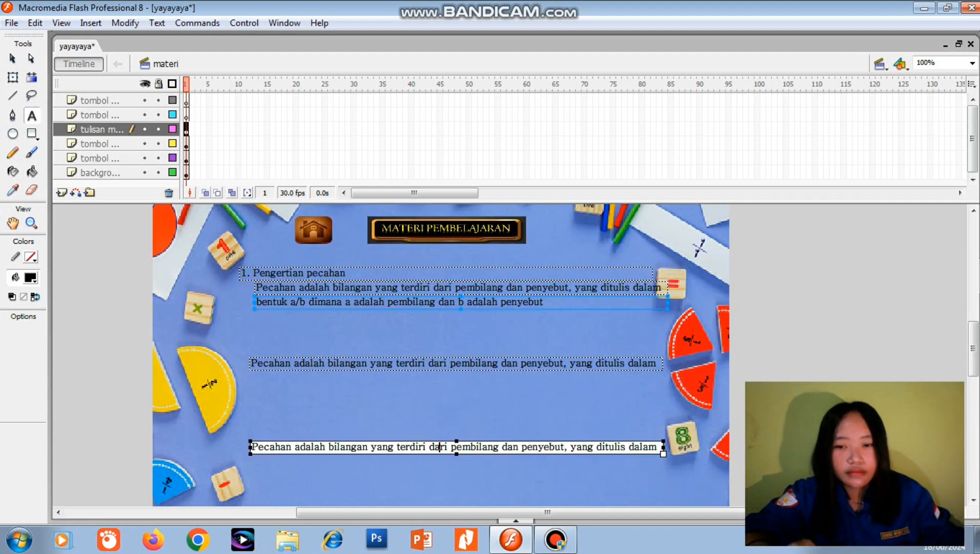
pyautogui.click(438, 363)
pyautogui.moveTo(438, 363); pyautogui.dragTo(439, 433)
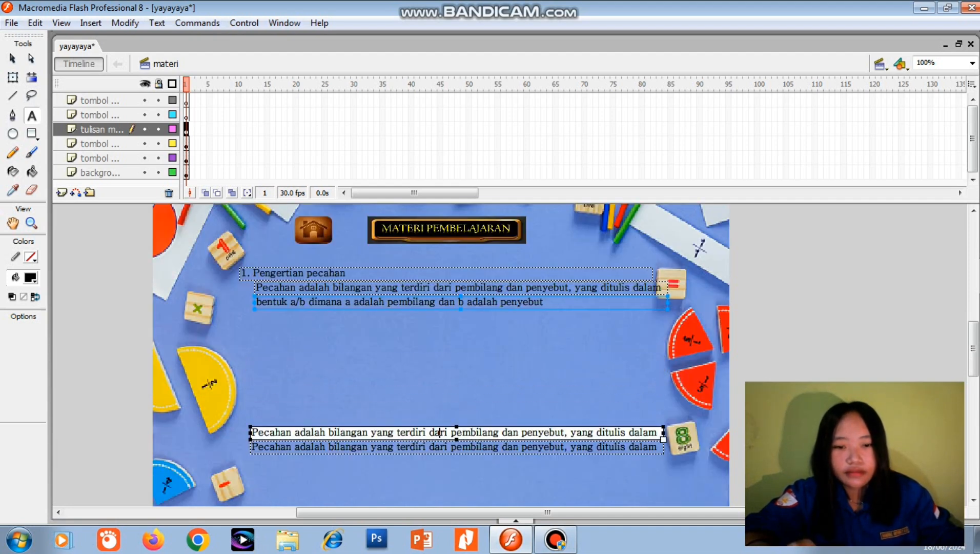
# Step: Move the "1. Pengertian pecahan" heading and its two explanatory lines down the page, keeping them stacked above the two spare lines
pyautogui.click(364, 302)
pyautogui.moveTo(364, 302); pyautogui.dragTo(358, 380)
pyautogui.click(359, 288)
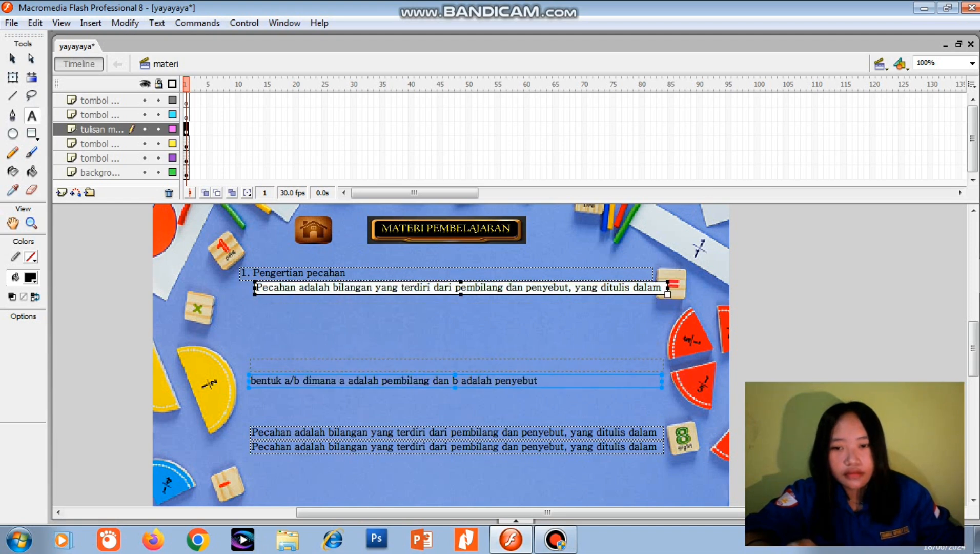
pyautogui.moveTo(359, 288); pyautogui.dragTo(358, 364)
pyautogui.click(345, 272)
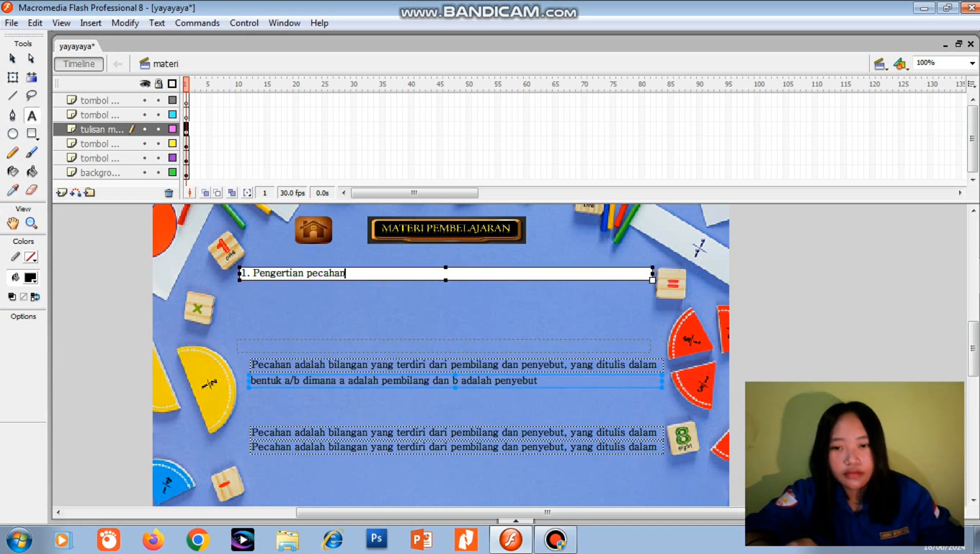
pyautogui.moveTo(345, 273); pyautogui.dragTo(337, 344)
# Step: Turn the upper spare line into the heading "2. Jenis-jenis pecahan", shifted slightly left of the line below it
pyautogui.click(327, 431)
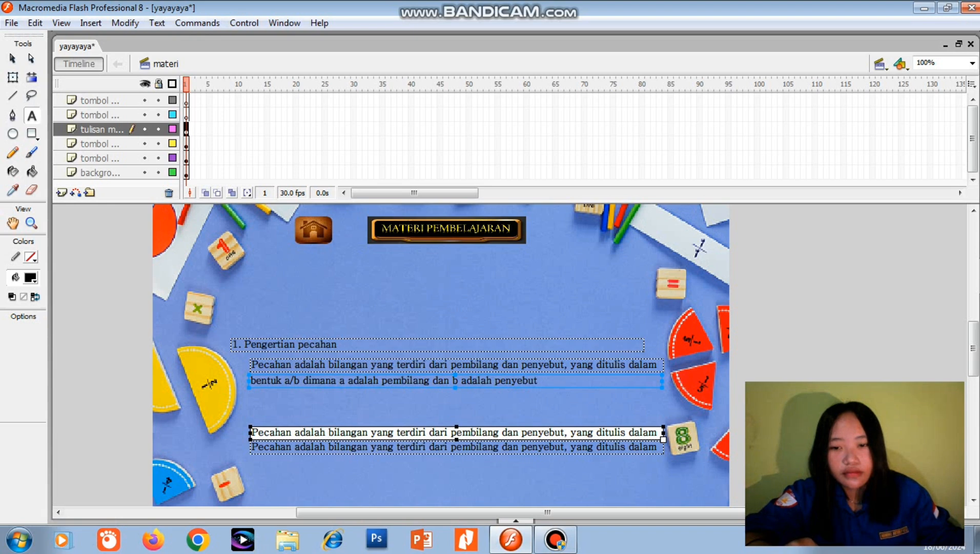
pyautogui.press('Escape')
pyautogui.scroll(-3, 441, 359)
pyautogui.moveTo(328, 367); pyautogui.dragTo(315, 363)
pyautogui.hotkey('ctrl', 'a')
pyautogui.press('BackSpace')
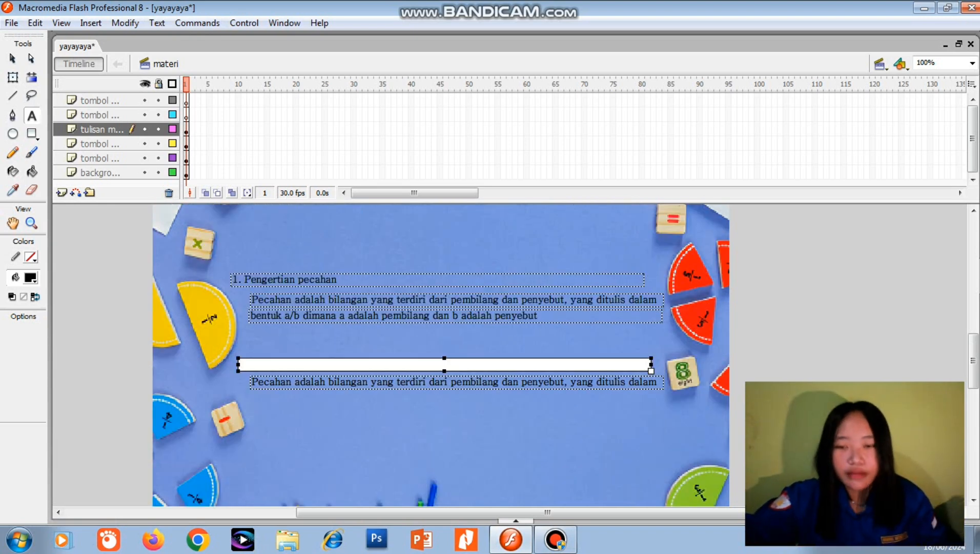
pyautogui.write('2. ')
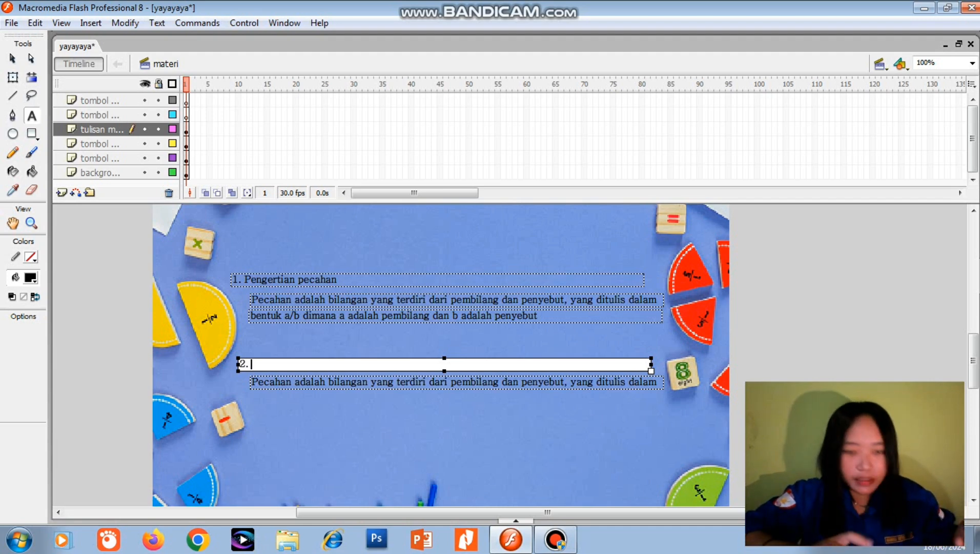
pyautogui.write('Jeni')
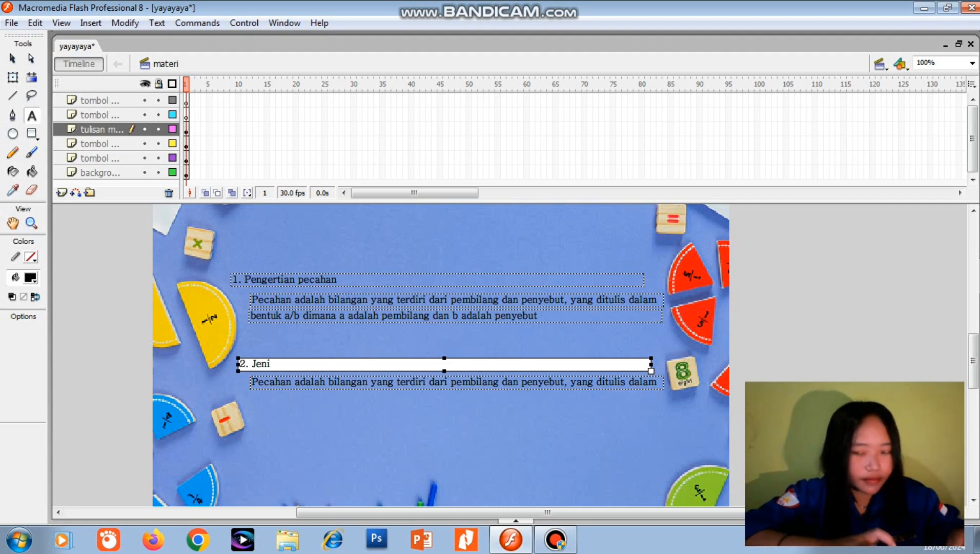
pyautogui.write('s-jen')
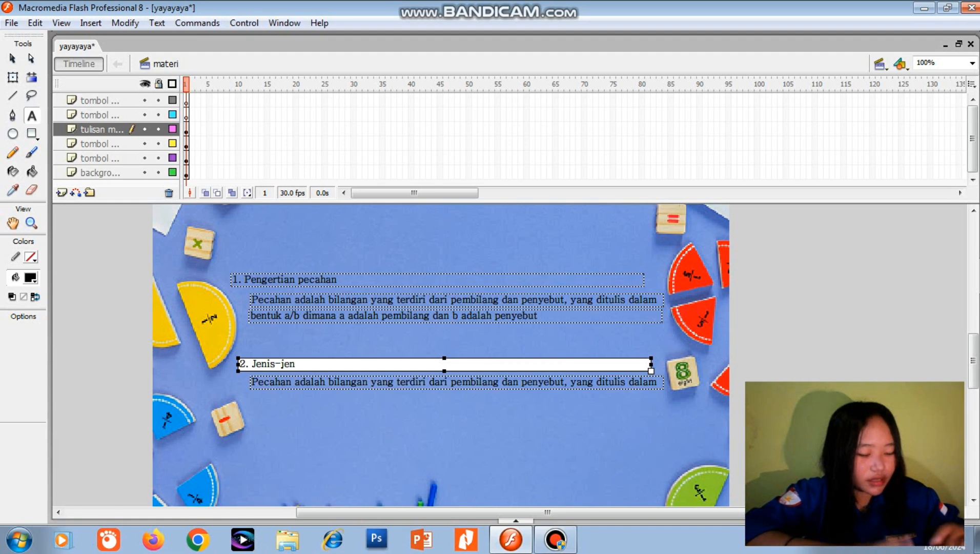
pyautogui.write('is pecahan')
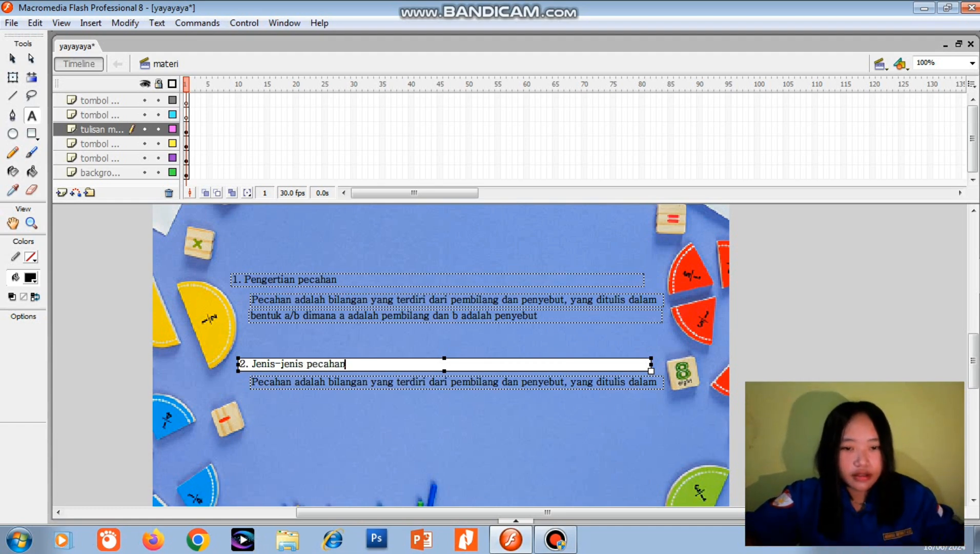
# Step: Replace the remaining spare line under the "Jenis-jenis pecahan" heading with "1) Pecahan biasa"
pyautogui.click(648, 382)
pyautogui.moveTo(657, 381); pyautogui.dragTo(251, 382)
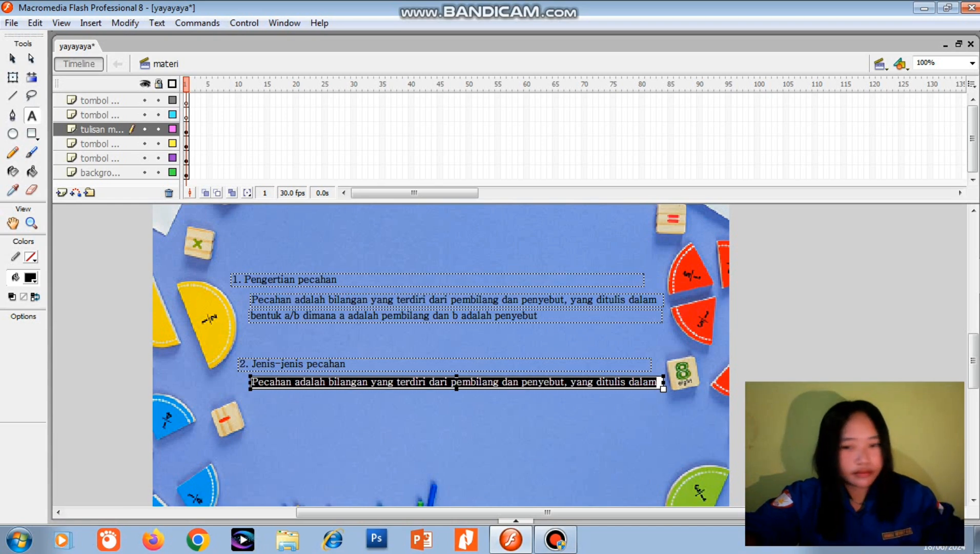
pyautogui.press('BackSpace')
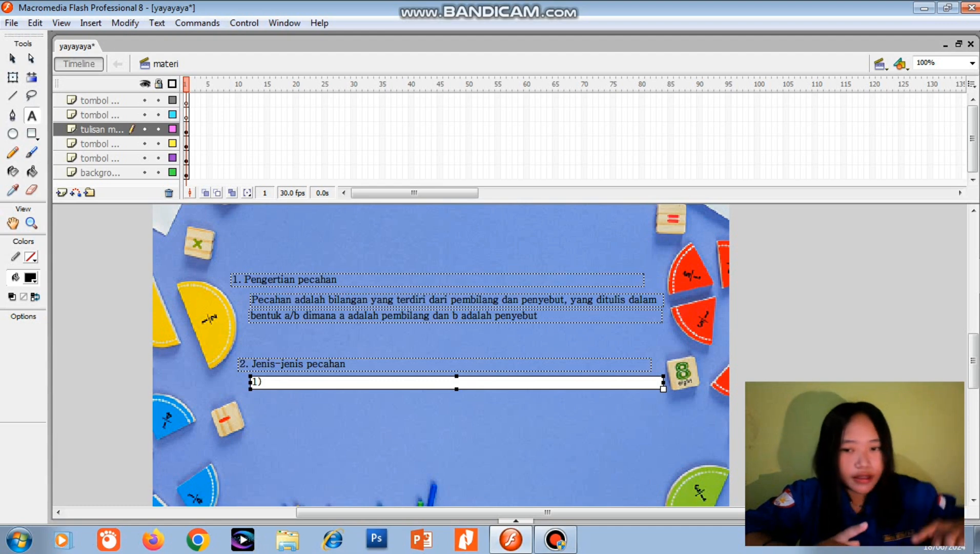
pyautogui.write('P')
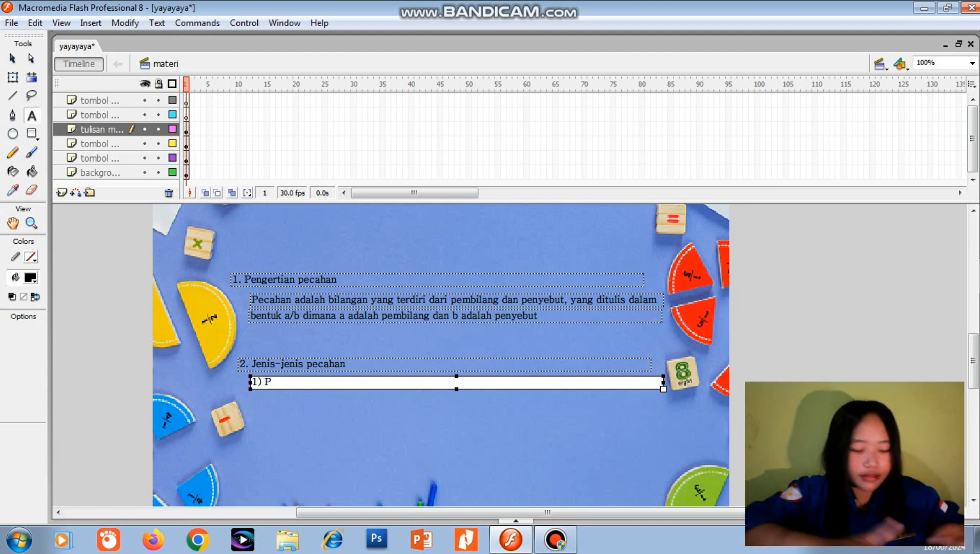
pyautogui.write('ecahan biasa')
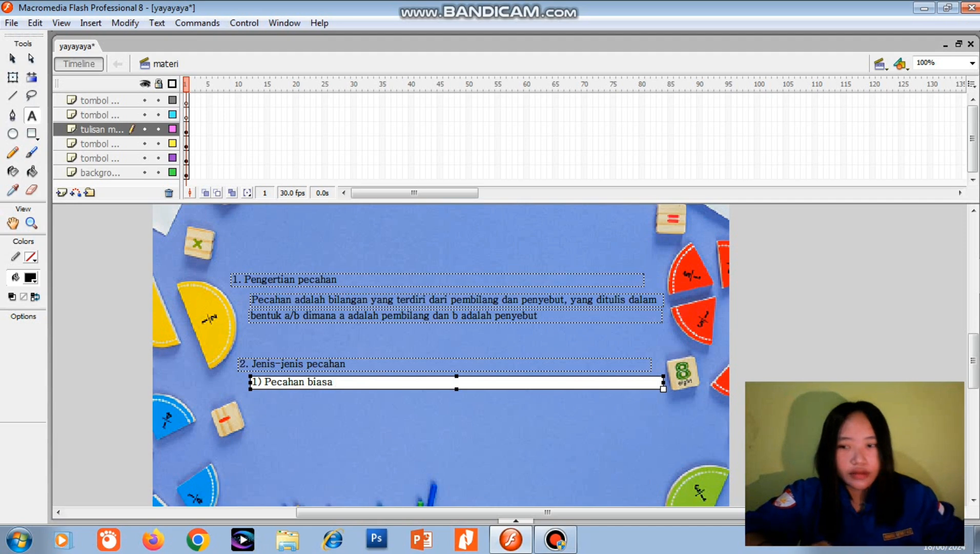
# Step: Duplicate the "1) Pecahan biasa" line three times and stack the copies directly below it, aligned with its left edge
pyautogui.click(13, 77)
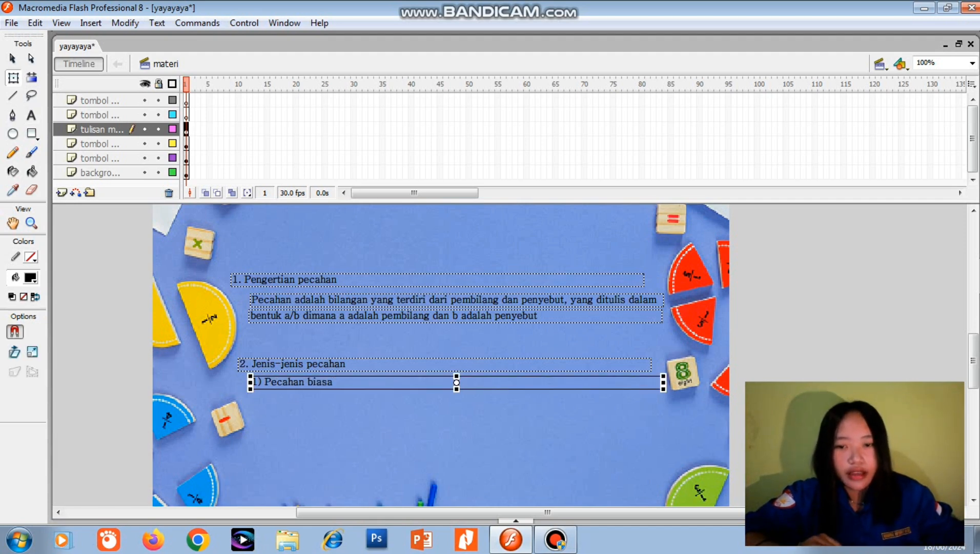
pyautogui.rightClick(364, 137)
pyautogui.click(400, 163)
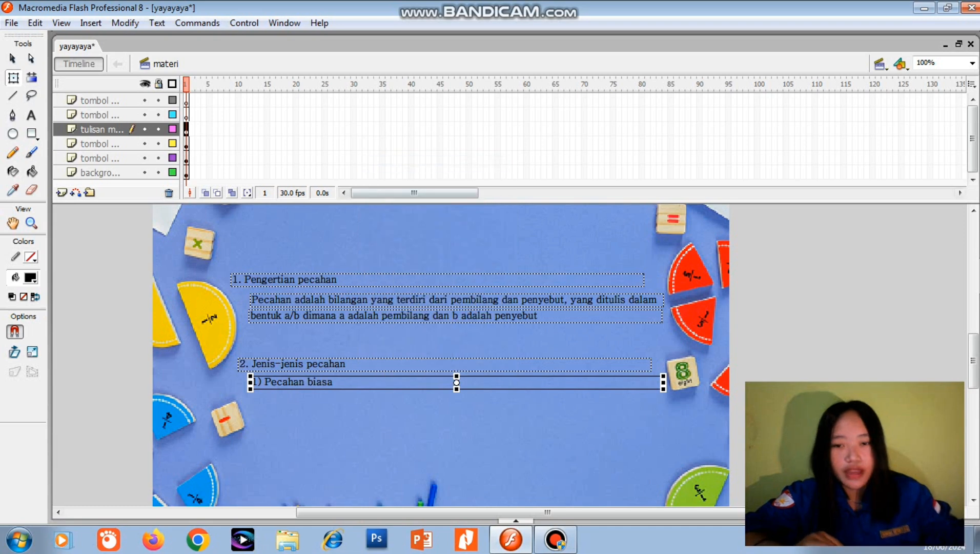
pyautogui.hotkey('ctrl', 'v')
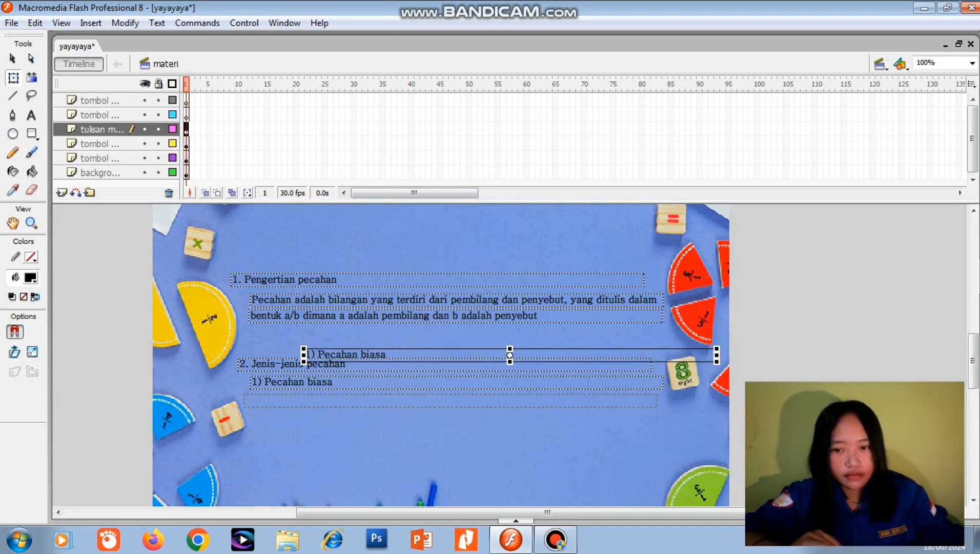
pyautogui.moveTo(349, 354); pyautogui.dragTo(293, 397)
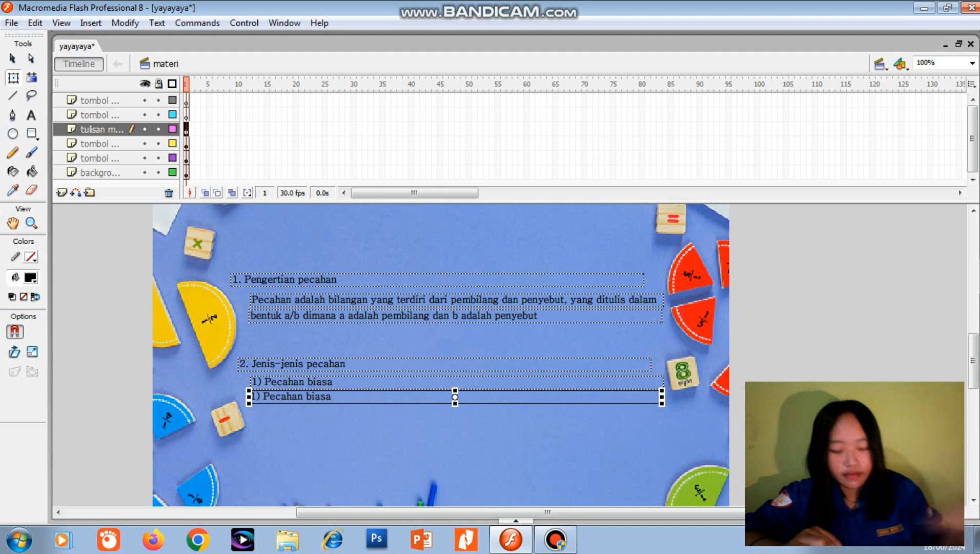
pyautogui.hotkey('ctrl', 'z')
pyautogui.moveTo(349, 354); pyautogui.dragTo(295, 431)
pyautogui.hotkey('ctrl', 'v')
pyautogui.click(296, 406)
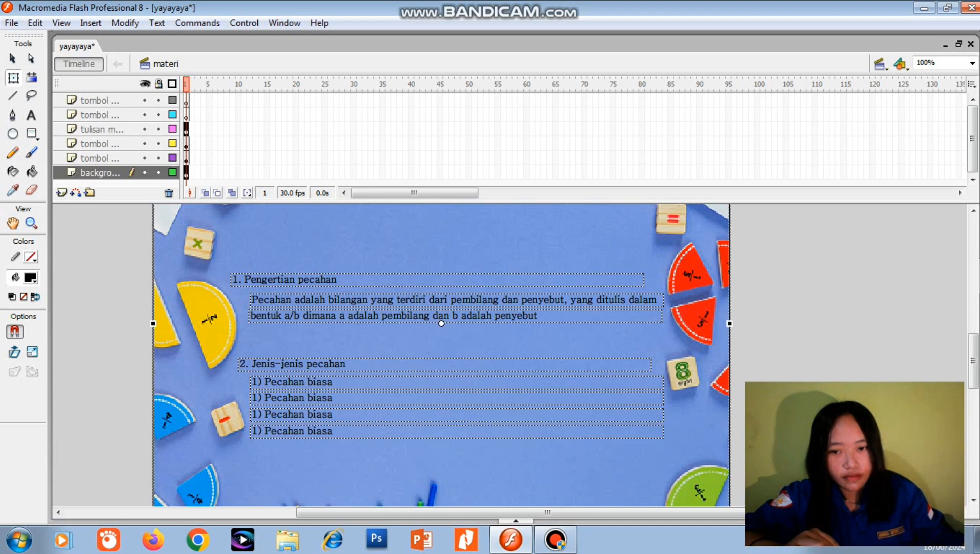
# Step: Replace the text of the first "Pecahan biasa" copy with "2) pecahan campuran"
pyautogui.click(297, 397)
pyautogui.click(32, 115)
pyautogui.moveTo(332, 397); pyautogui.dragTo(251, 397)
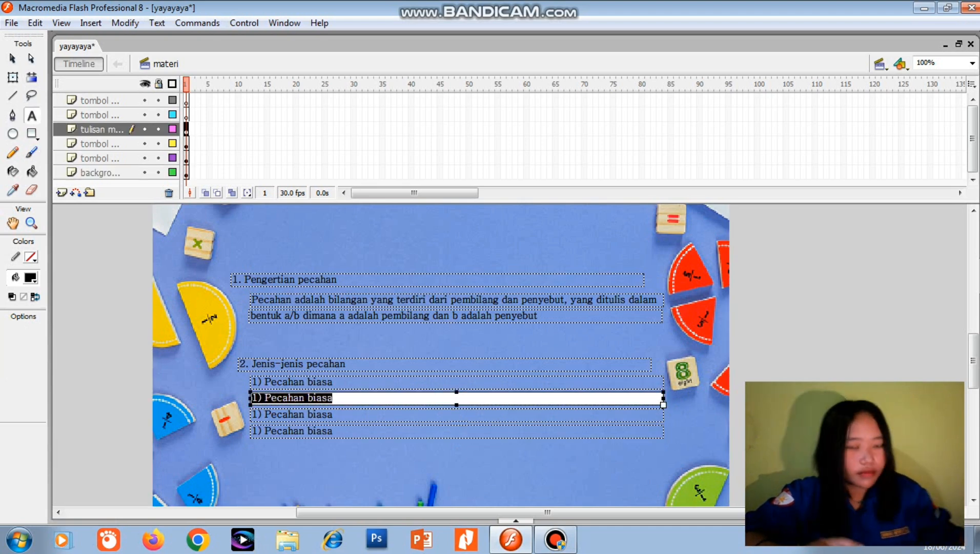
pyautogui.write('2) ')
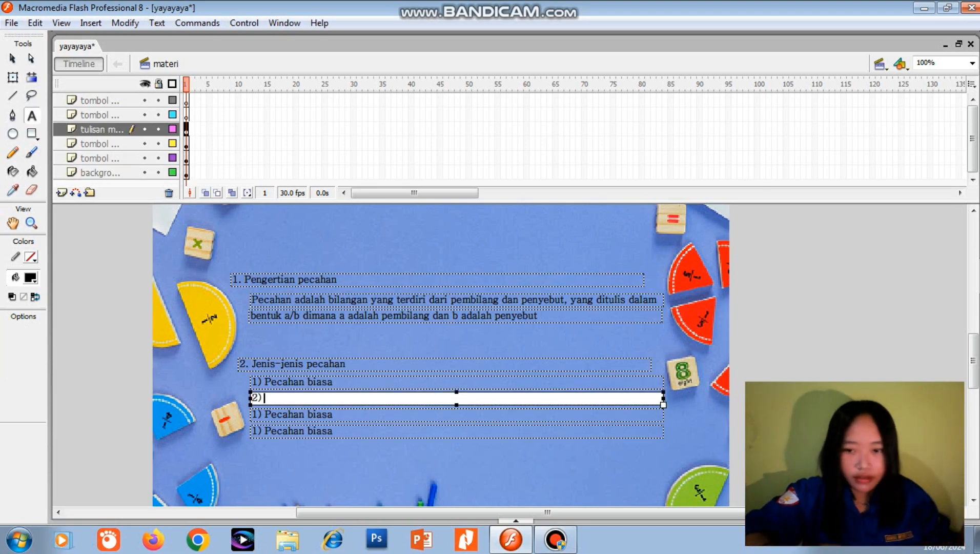
pyautogui.write('pecahan campuran')
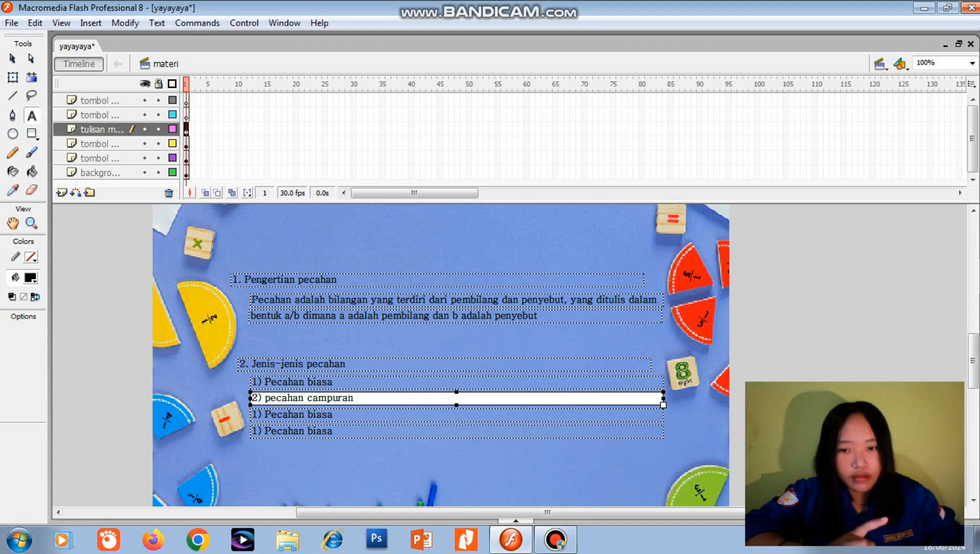
# Step: Extend the "1) Pecahan biasa" item with ", bentuk umum dari pecahan"
pyautogui.click(333, 382)
pyautogui.write(', bentuk')
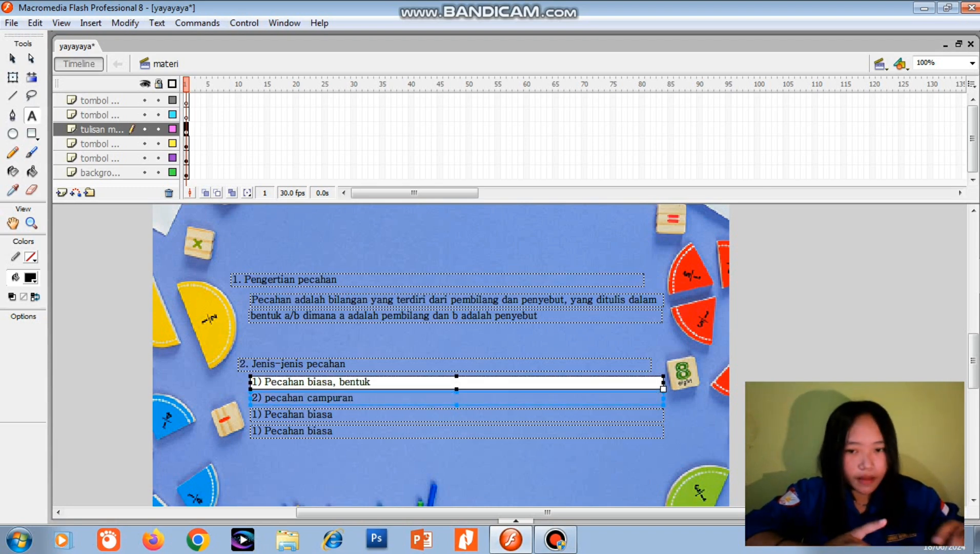
pyautogui.write(' umum dari p')
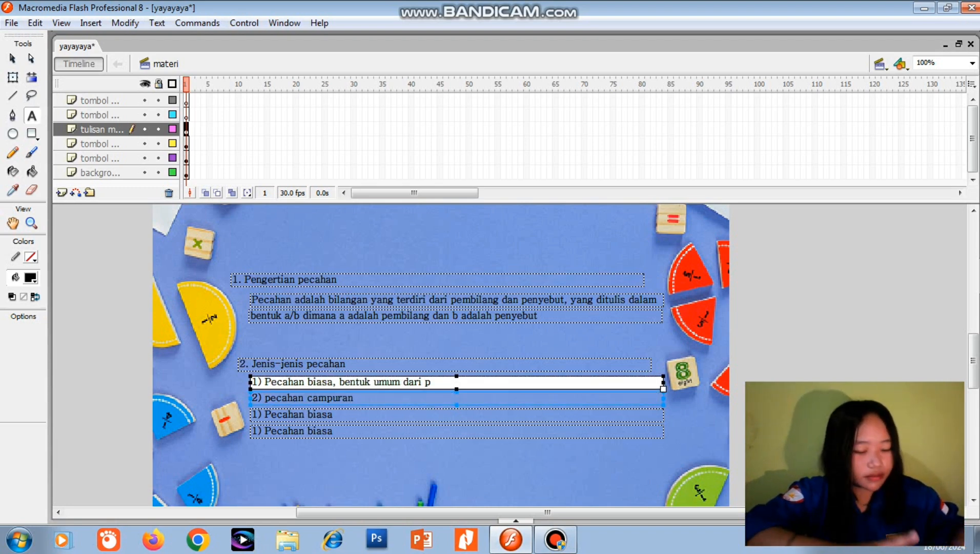
pyautogui.write('ecahan')
# Step: Extend the "2) pecahan campuran" item with ", gabungan antara bilangan bulat dan pecahan"
pyautogui.click(354, 397)
pyautogui.write(', gabung')
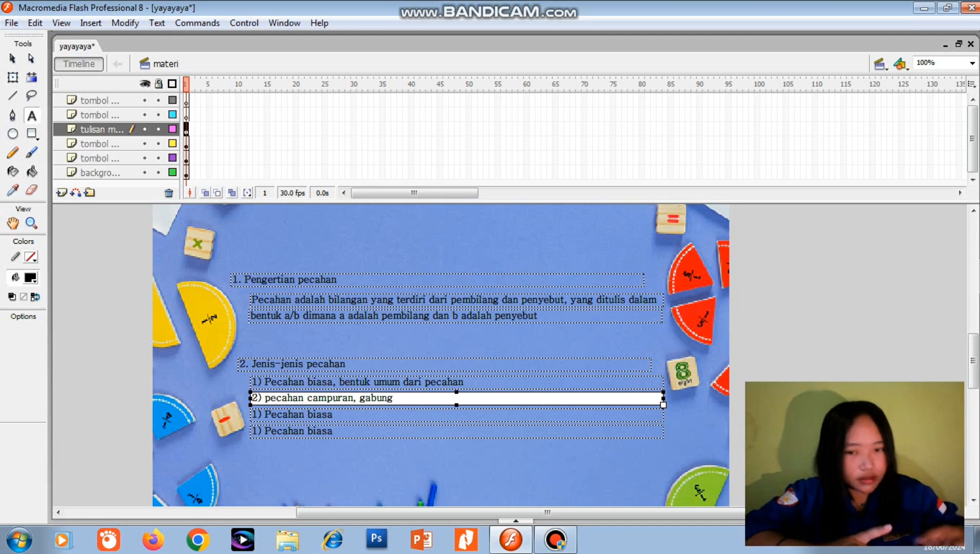
pyautogui.write('an antara bil')
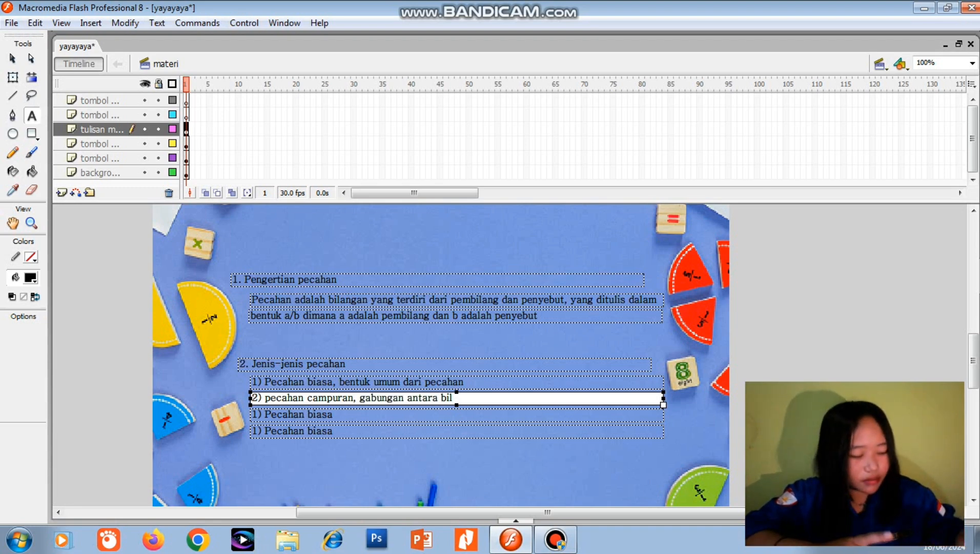
pyautogui.write('angan bulat dan pecahan')
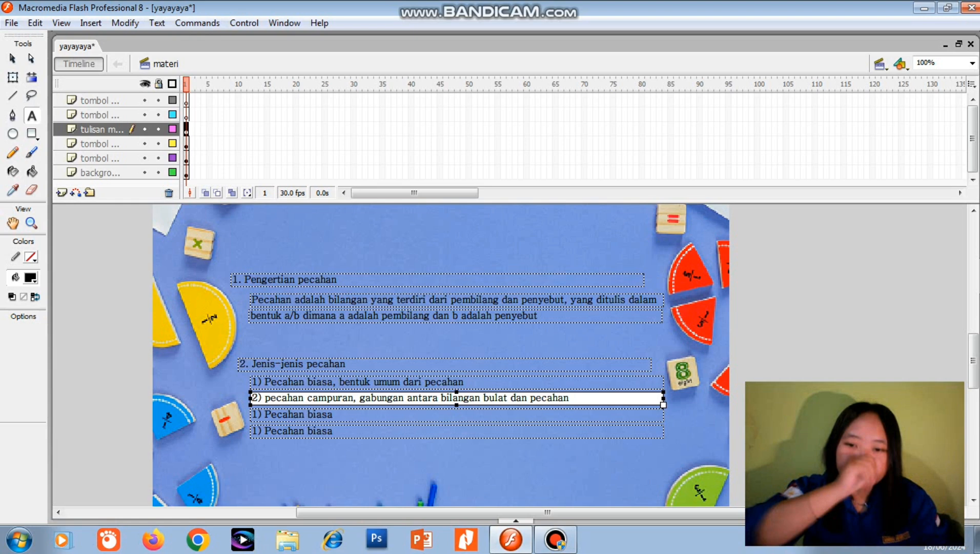
# Step: Replace the third list line with "3) Pecahan desimal, pecahan yang ditulis dengan desimal seperti 0,75"
pyautogui.moveTo(332, 414); pyautogui.dragTo(251, 414)
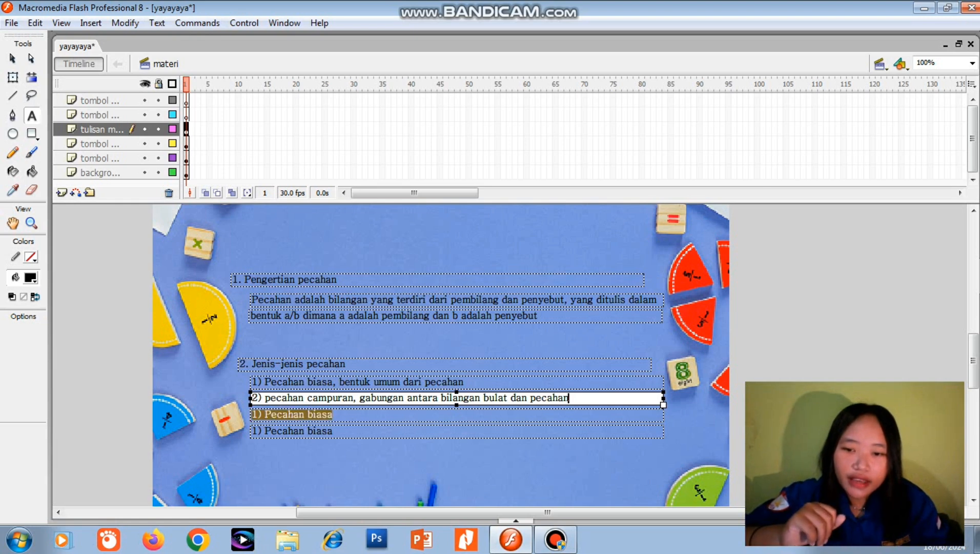
pyautogui.press('BackSpace')
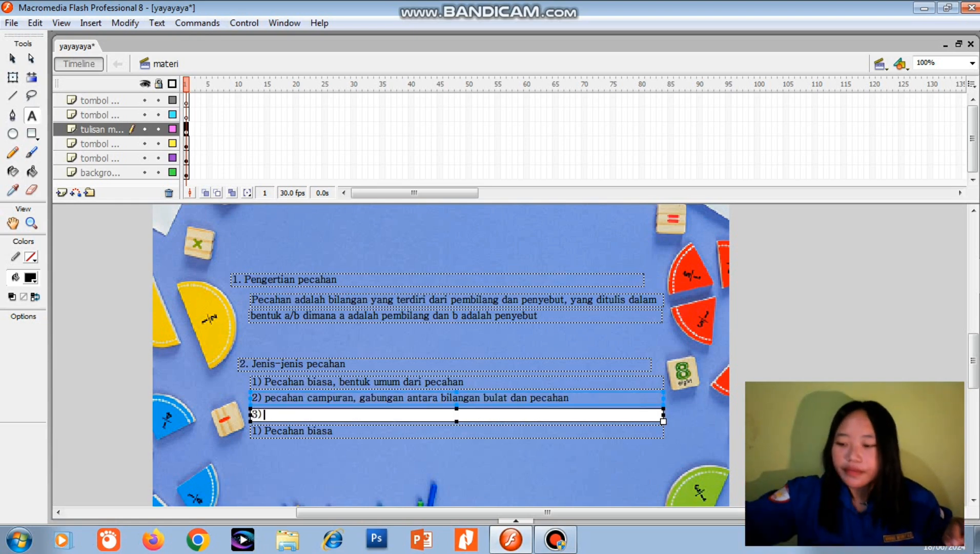
pyautogui.write('3) Pecahan desim')
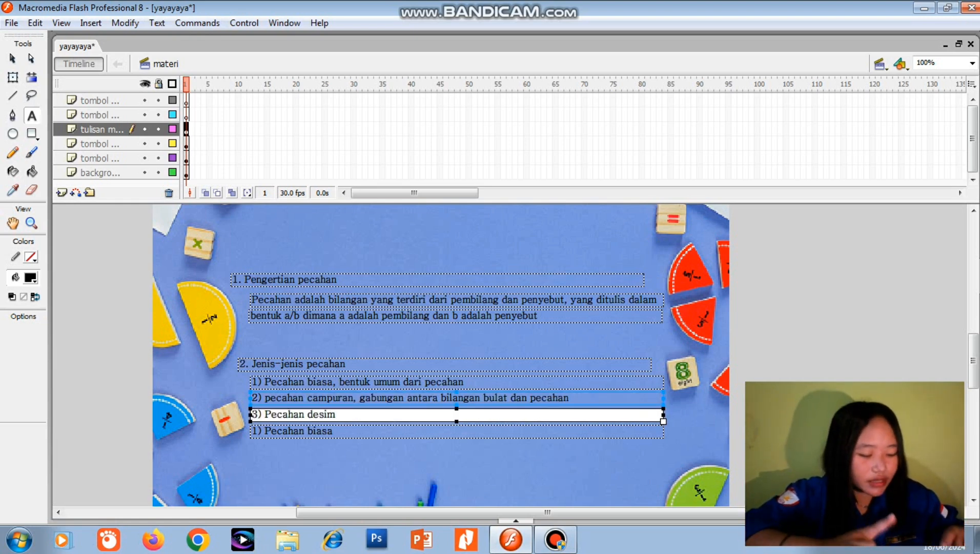
pyautogui.write('al, pecahan yan')
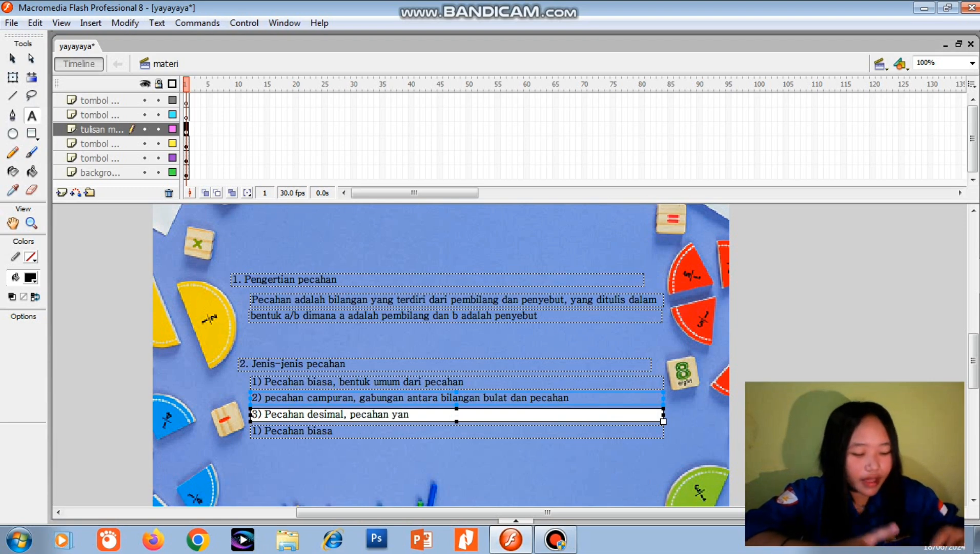
pyautogui.write('g ditulis dengan ')
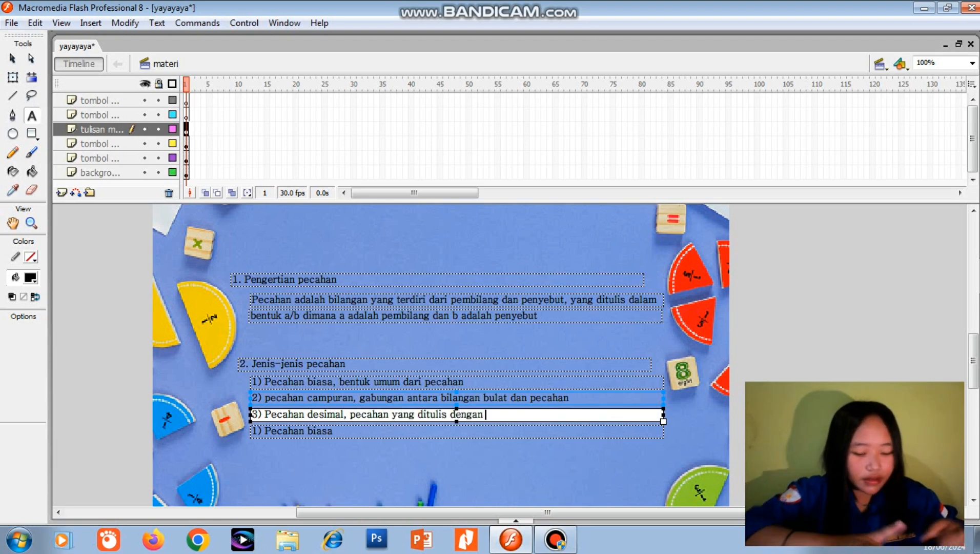
pyautogui.write('desimal seperti 0,75')
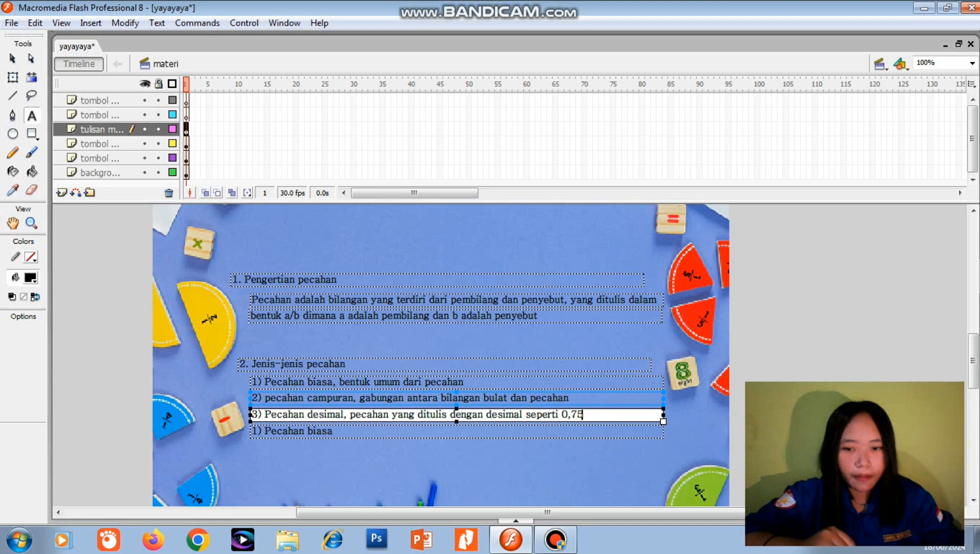
# Step: Replace the fourth list line with "4) Pecahan senilai, pecahan yang memiliki nilai yang sama tetapi bentuk berbeda"
pyautogui.click(299, 431)
pyautogui.moveTo(333, 431); pyautogui.dragTo(250, 431)
pyautogui.write('4) ')
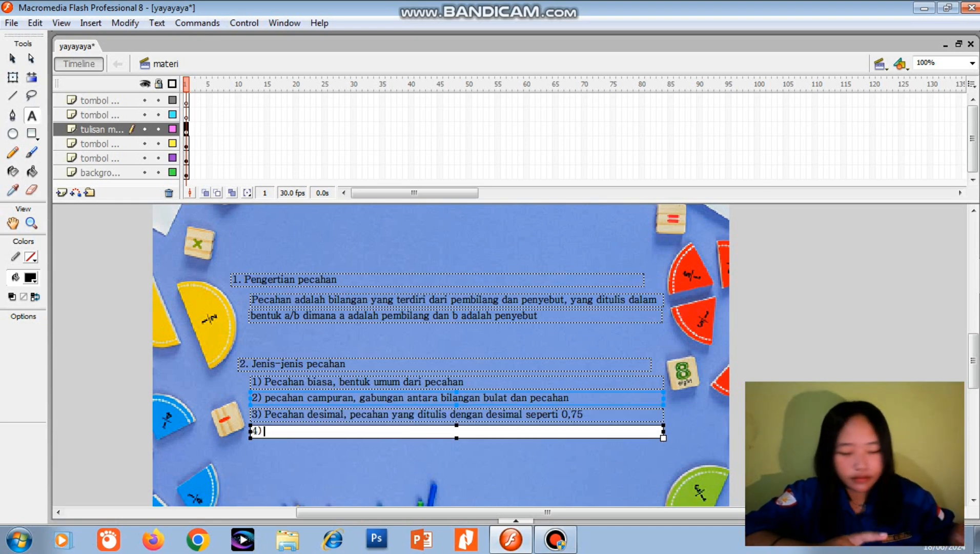
pyautogui.write('Pecahan senilai')
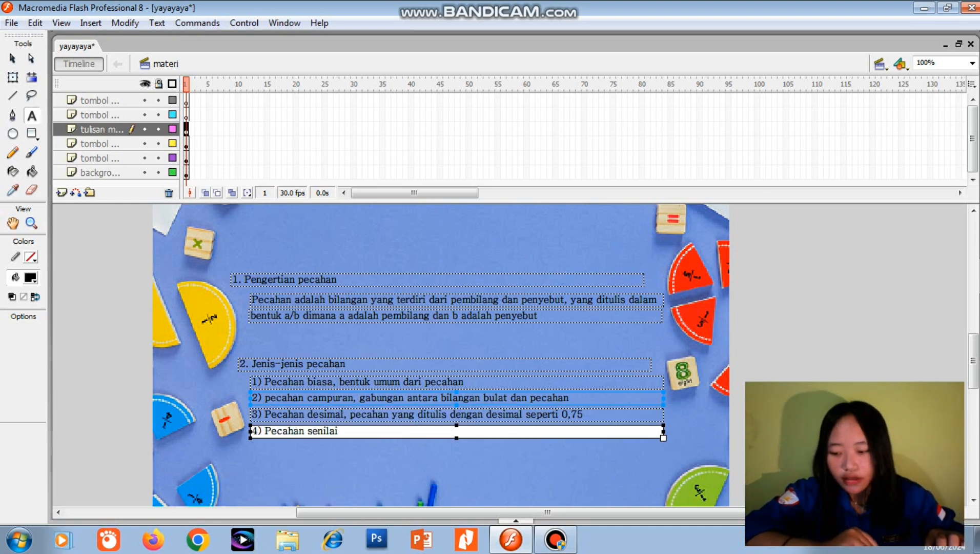
pyautogui.write(', pecahan yang memi')
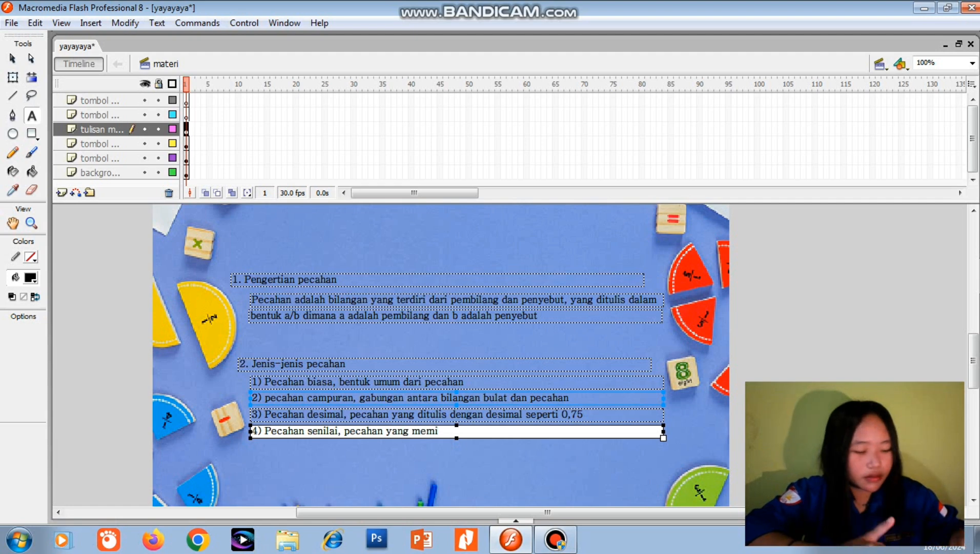
pyautogui.write('liki nilai yang')
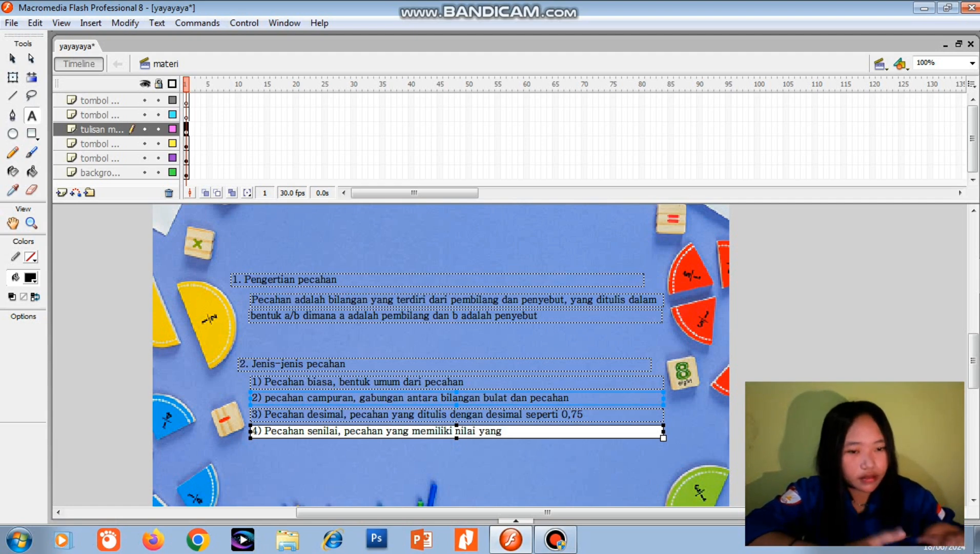
pyautogui.write(' sama tetapui')
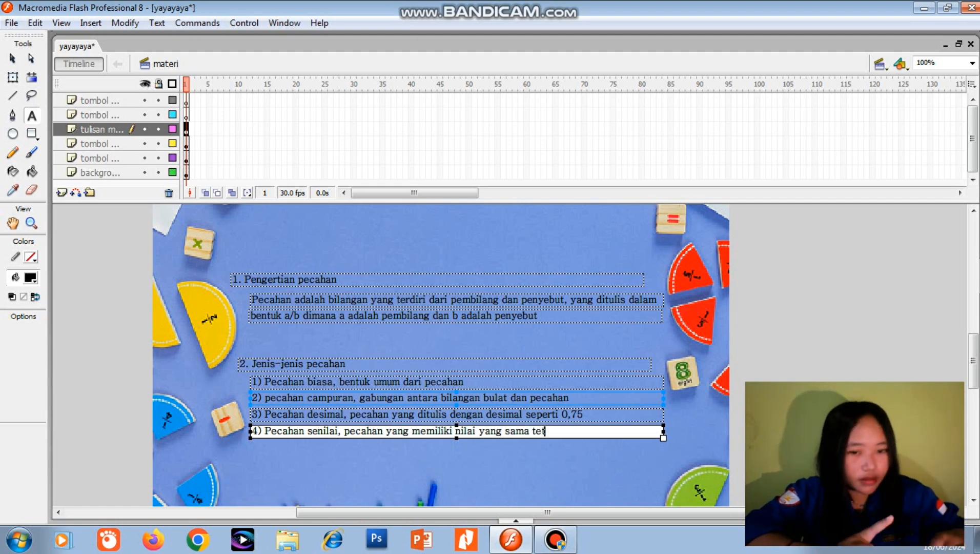
pyautogui.press('BackSpace')
pyautogui.write('i bentuk berbeda')
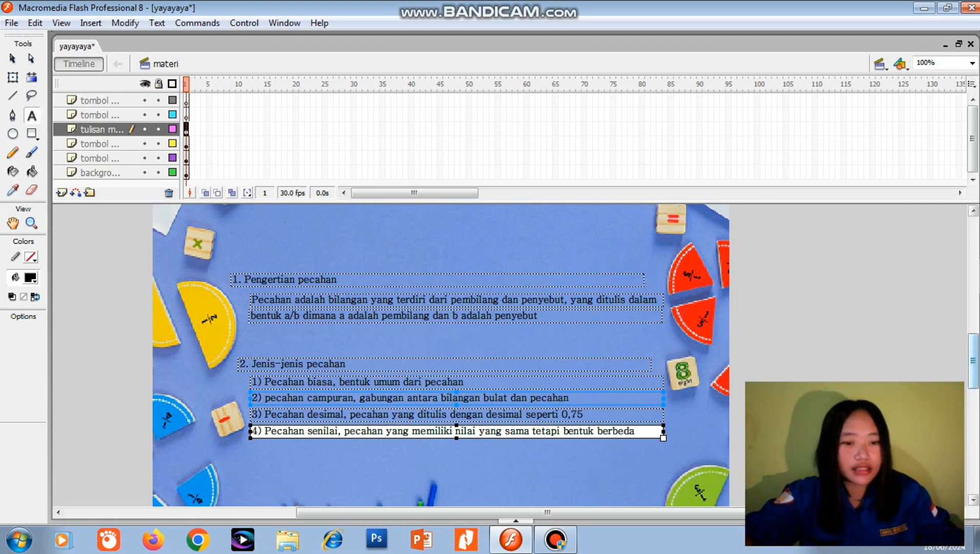
# Step: Import the picture "tombol lanjut.png" onto the stage, on the tombol layer directly above the materi text layer
pyautogui.scroll(3, 441, 354)
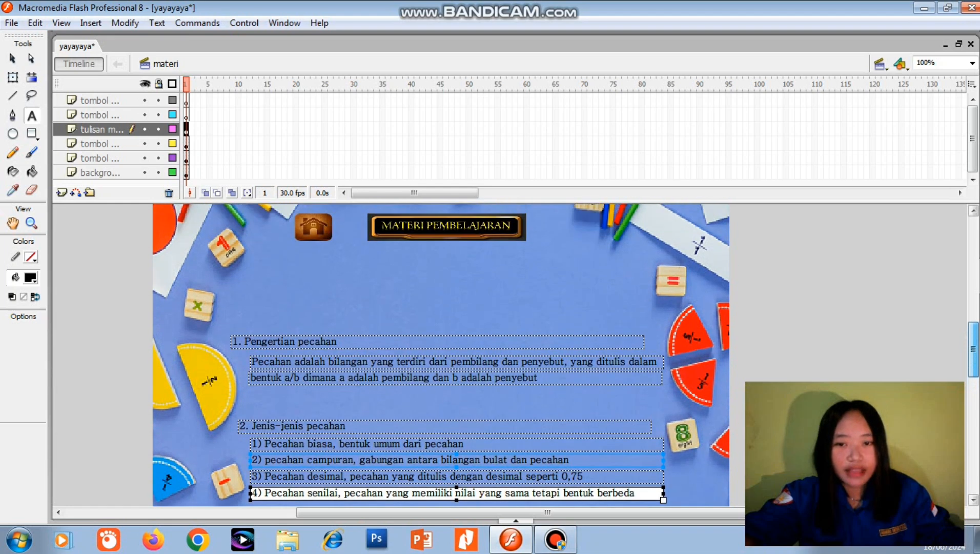
pyautogui.scroll(-3, 441, 354)
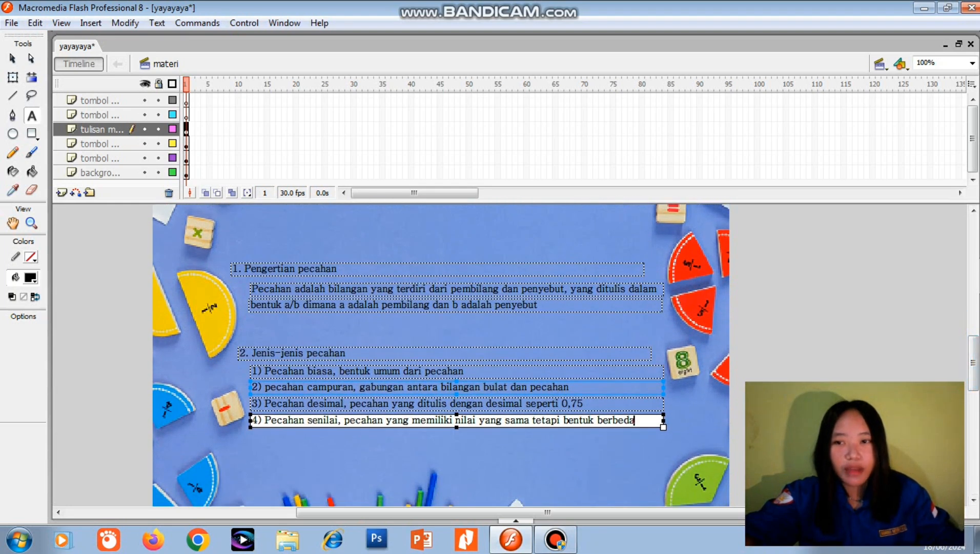
pyautogui.click(96, 115)
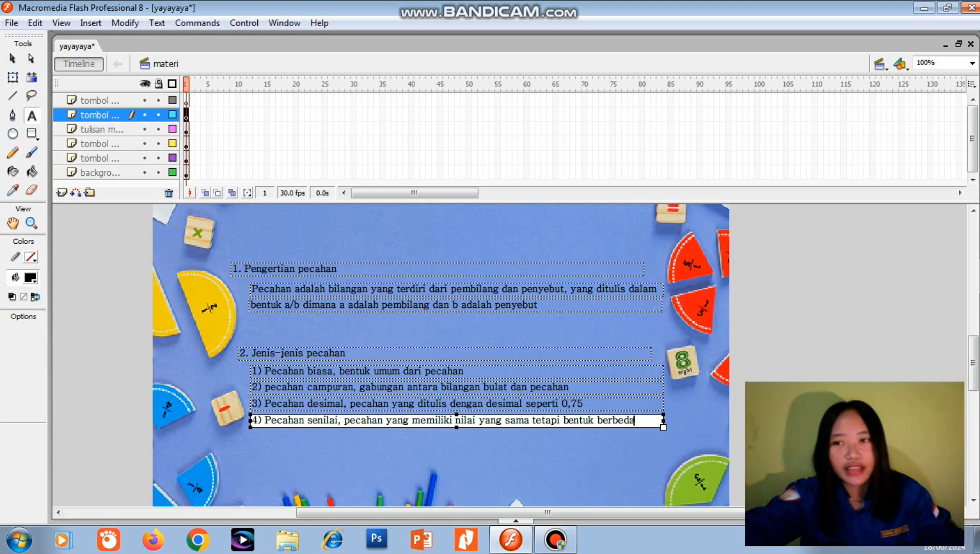
pyautogui.click(12, 23)
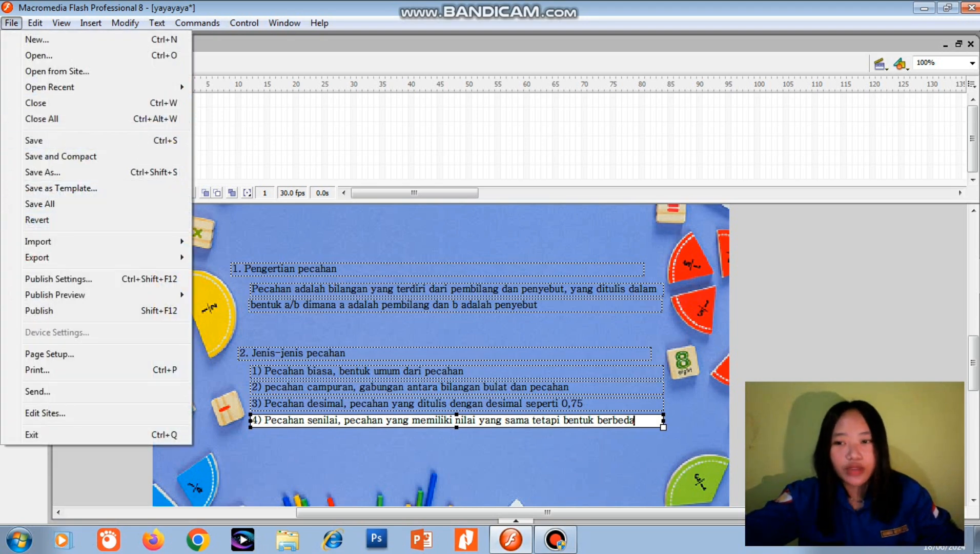
pyautogui.moveTo(38, 240)
pyautogui.click(245, 241)
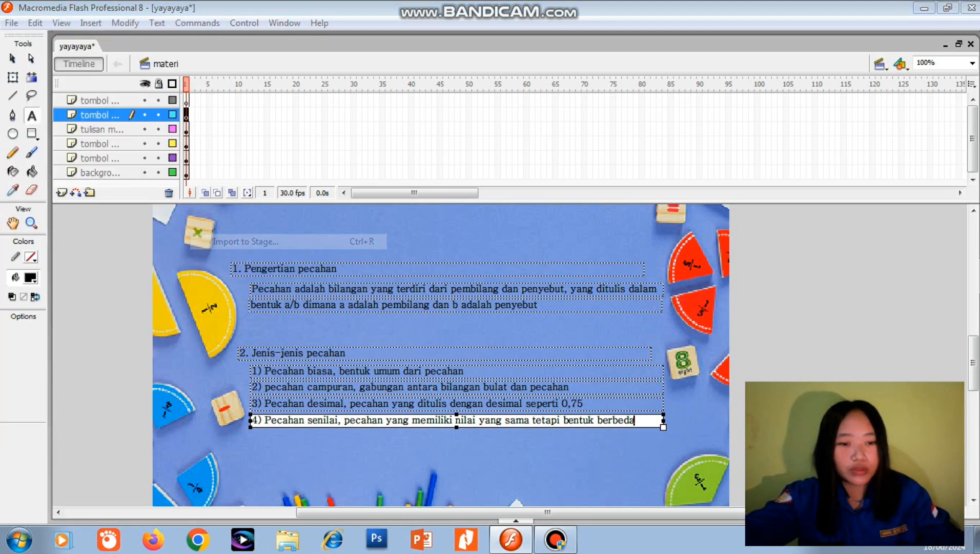
pyautogui.scroll(-10, 615, 282)
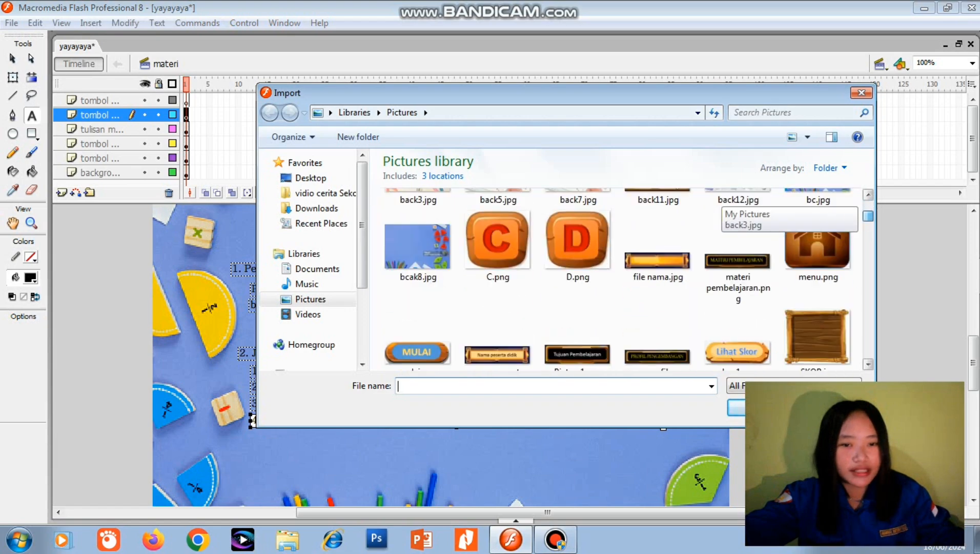
pyautogui.doubleClick(577, 302)
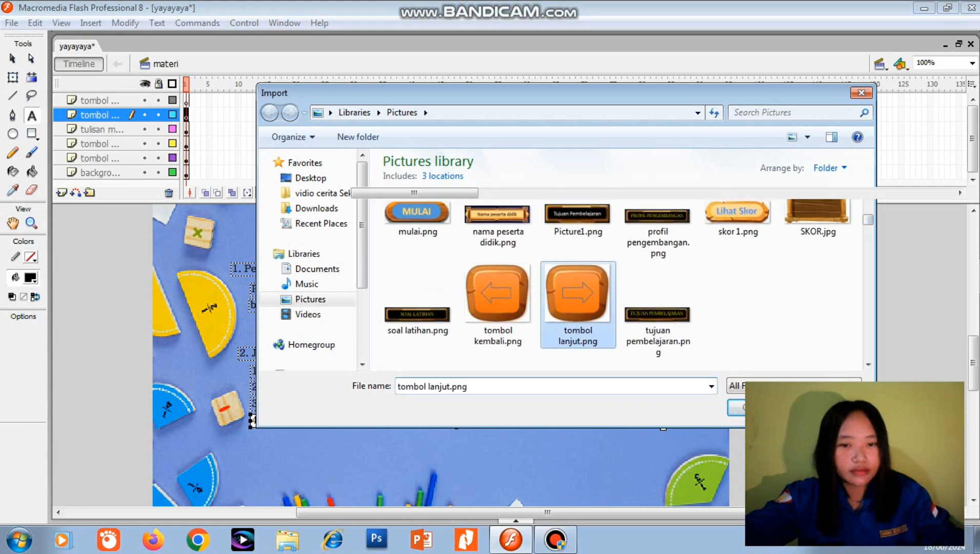
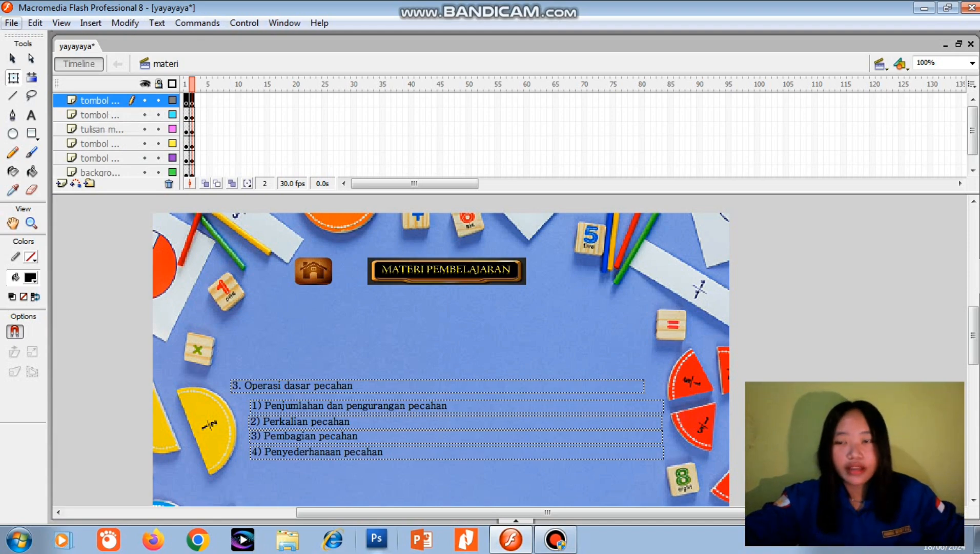
# Step: Import the picture "tombol kembali.png" onto the stage in frame 2 of the topmost tombol layer
pyautogui.click(11, 23)
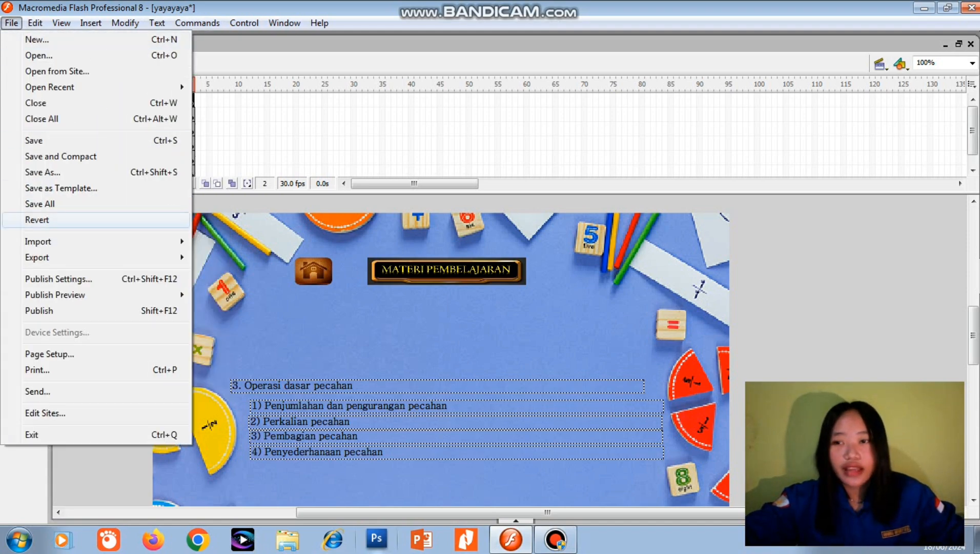
pyautogui.moveTo(103, 241)
pyautogui.click(245, 241)
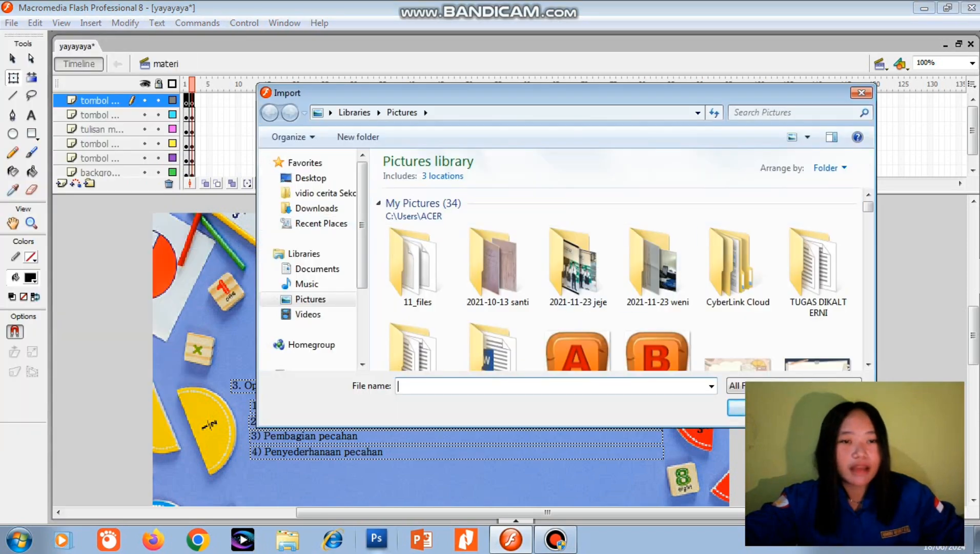
pyautogui.scroll(-10, 497, 308)
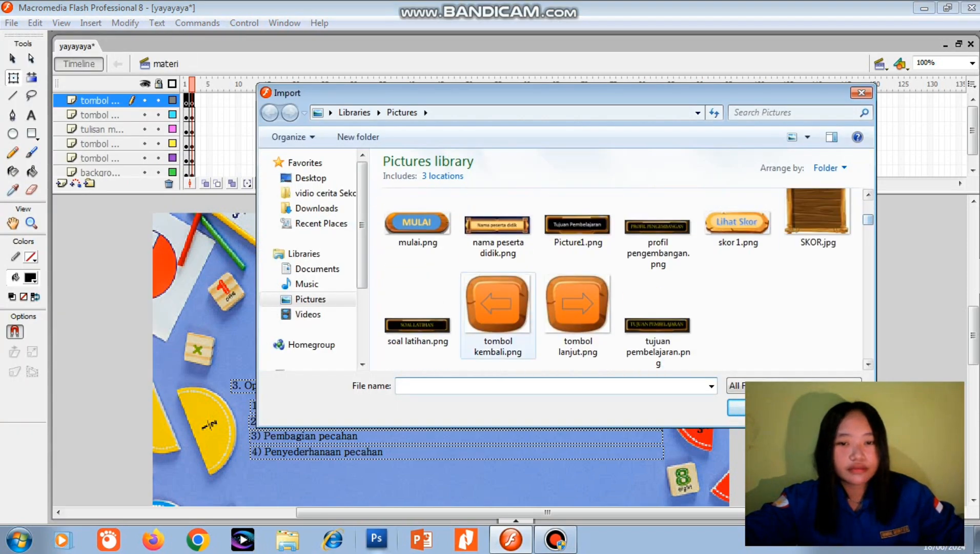
pyautogui.doubleClick(497, 302)
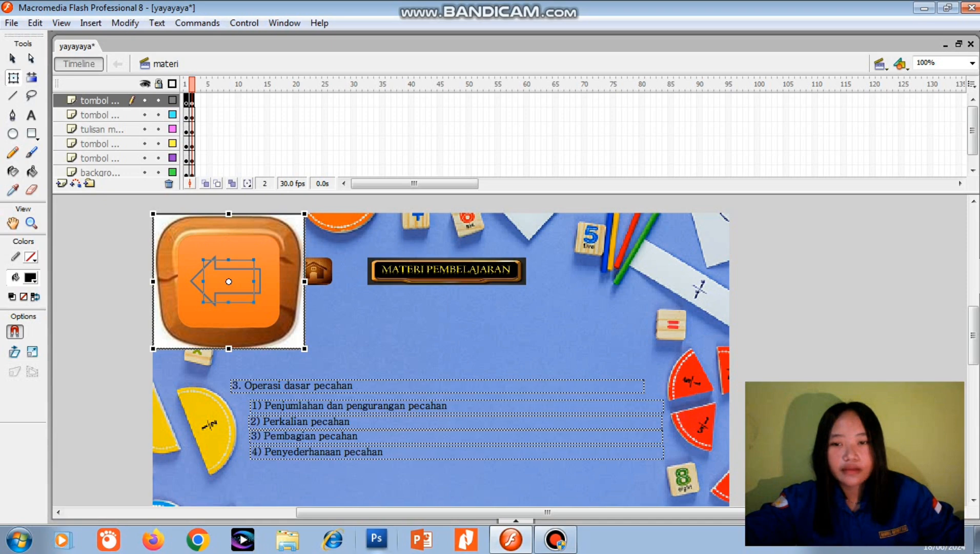
# Step: Shrink the back-arrow image to about the next-arrow button's size and place it at the page's lower left, opposite that button
pyautogui.moveTo(304, 348); pyautogui.dragTo(258, 299)
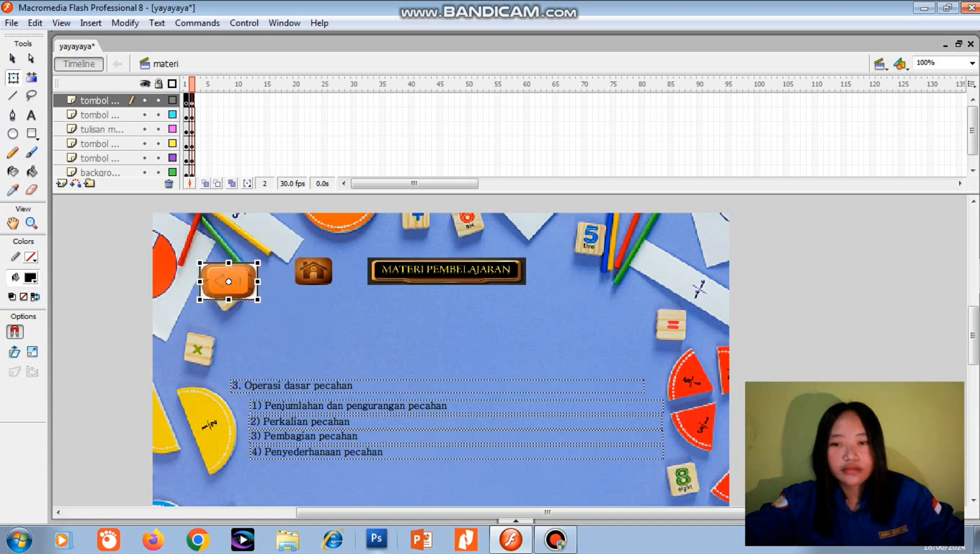
pyautogui.moveTo(229, 281); pyautogui.dragTo(329, 461)
pyautogui.scroll(-3, 329, 461)
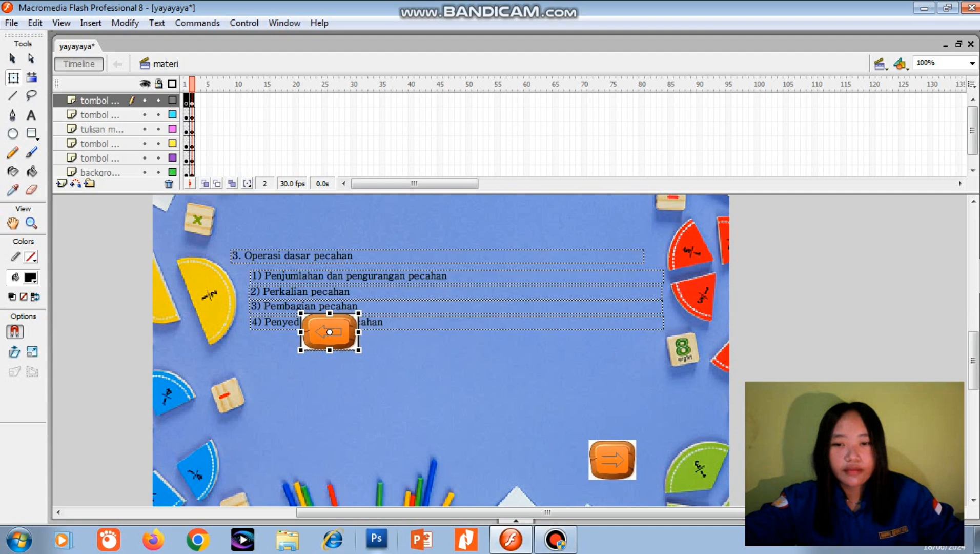
pyautogui.moveTo(329, 332); pyautogui.dragTo(285, 441)
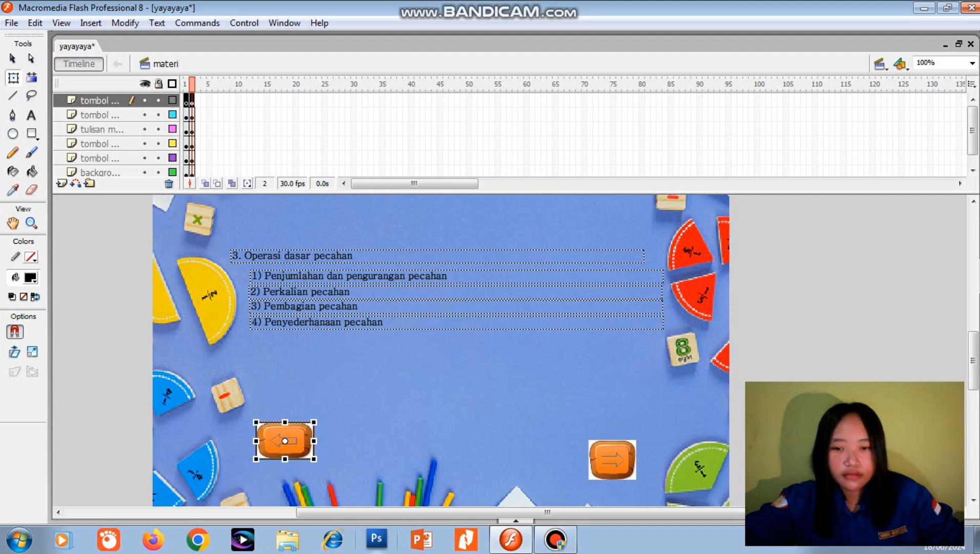
pyautogui.moveTo(307, 440); pyautogui.dragTo(308, 441)
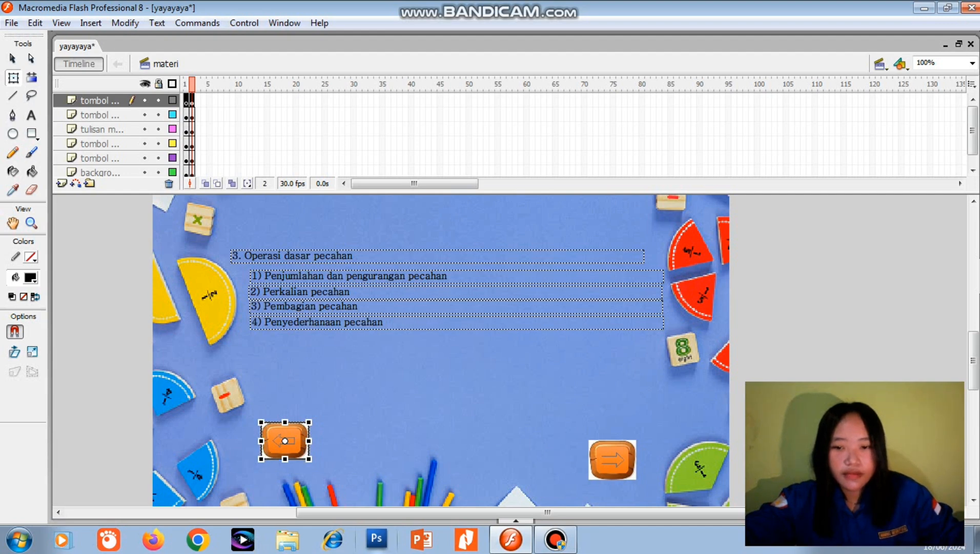
pyautogui.moveTo(292, 449); pyautogui.dragTo(290, 455)
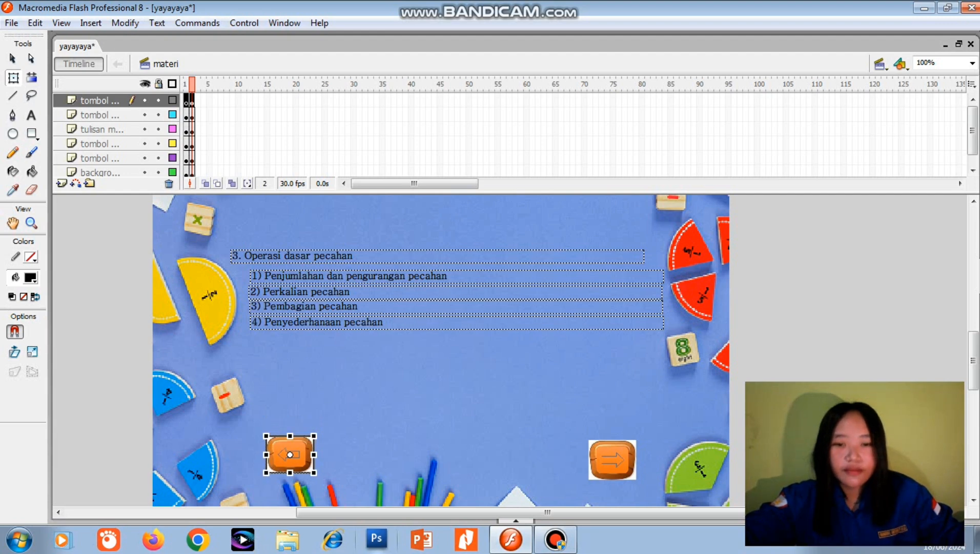
# Step: Cut the next-arrow button out of frame 2 of the materi scene
pyautogui.click(612, 459)
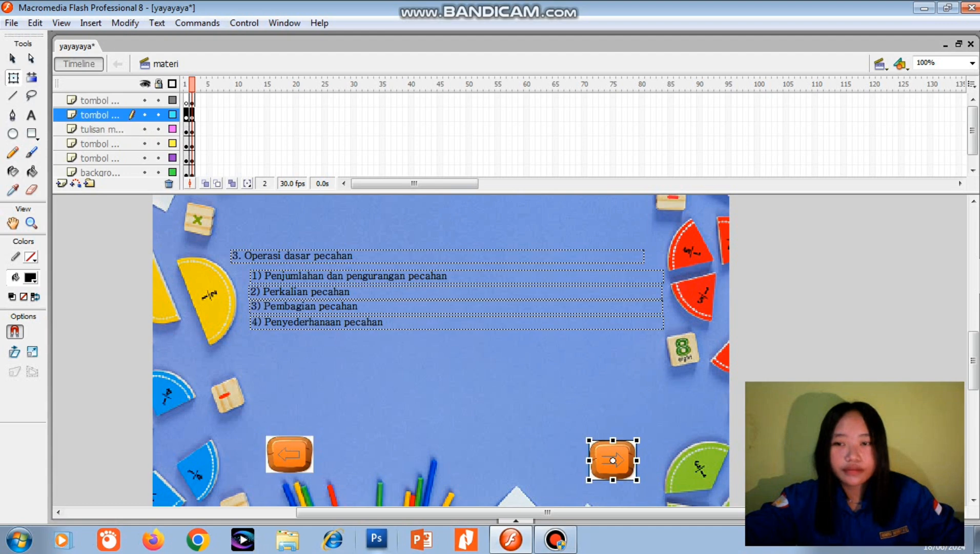
pyautogui.rightClick(613, 460)
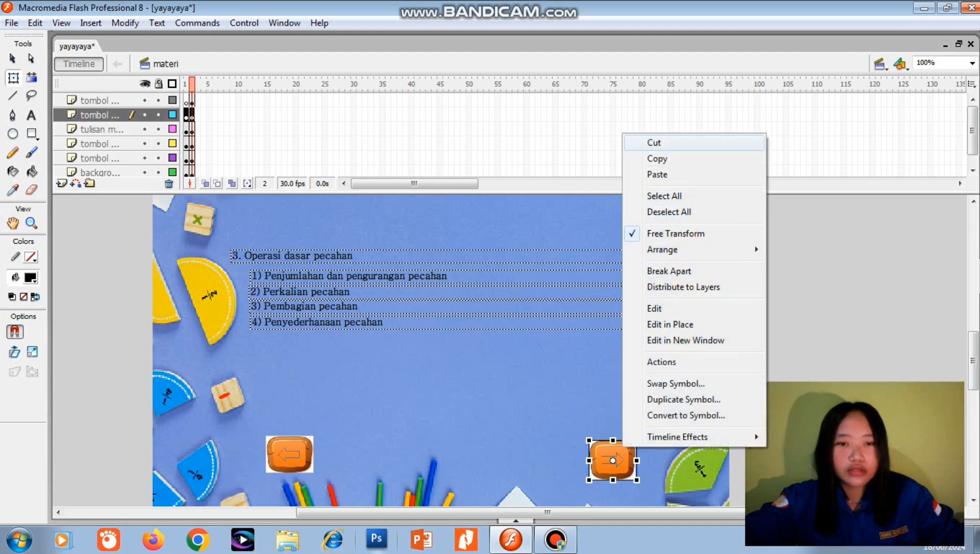
pyautogui.click(654, 142)
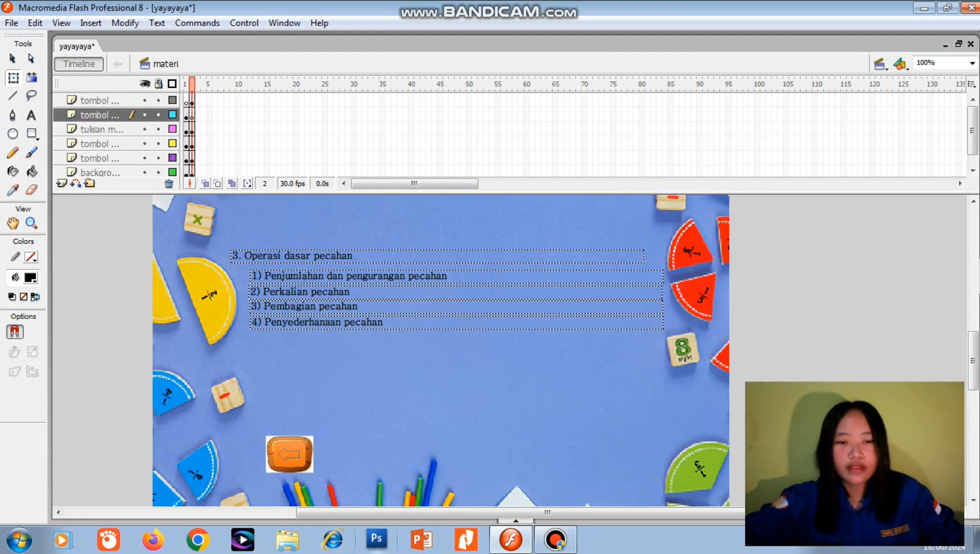
# Step: Convert the back-arrow image to a Button symbol named "back"
pyautogui.click(290, 454)
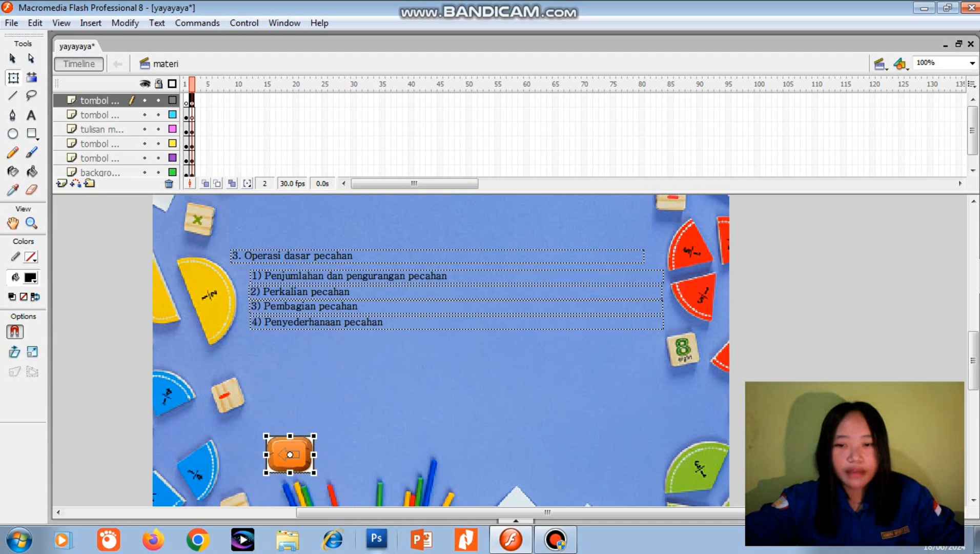
pyautogui.rightClick(290, 455)
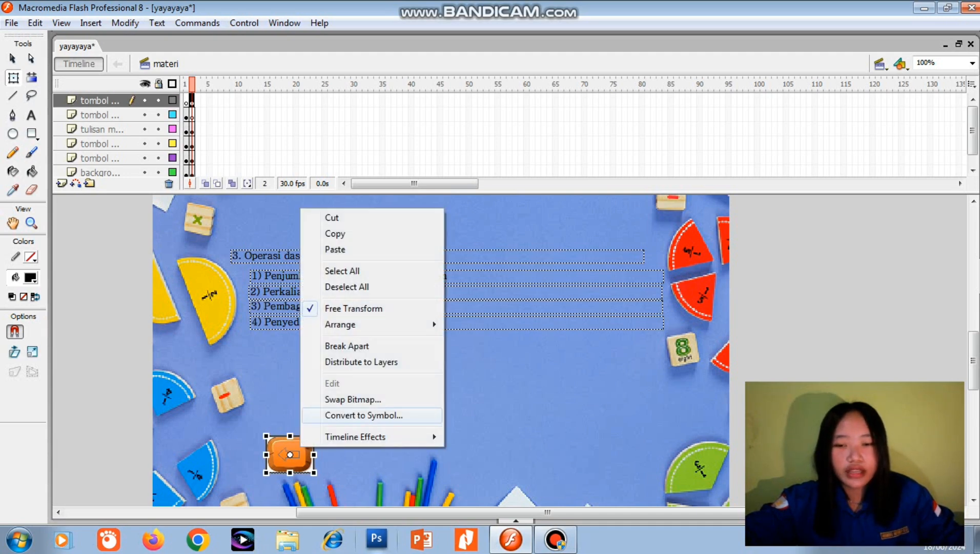
pyautogui.click(364, 415)
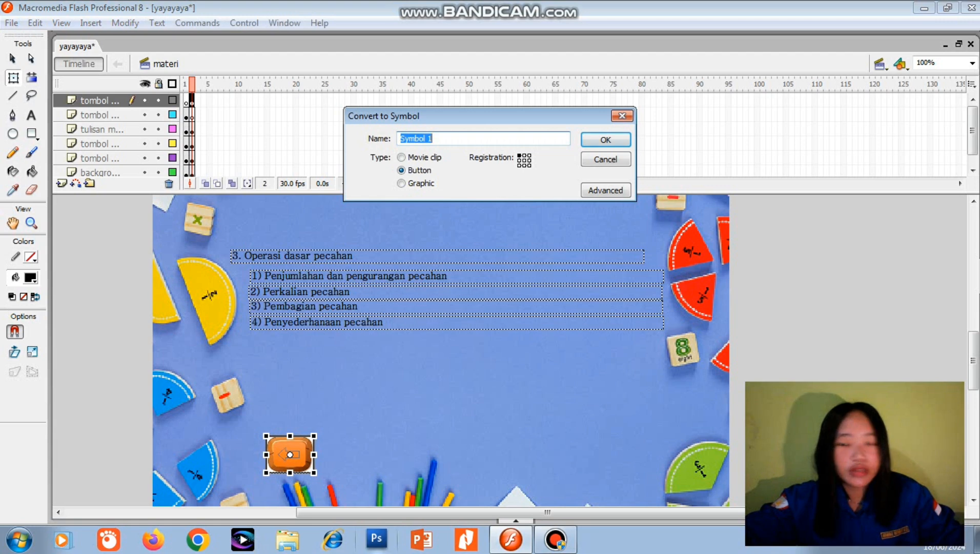
pyautogui.press('BackSpace')
pyautogui.write('bac')
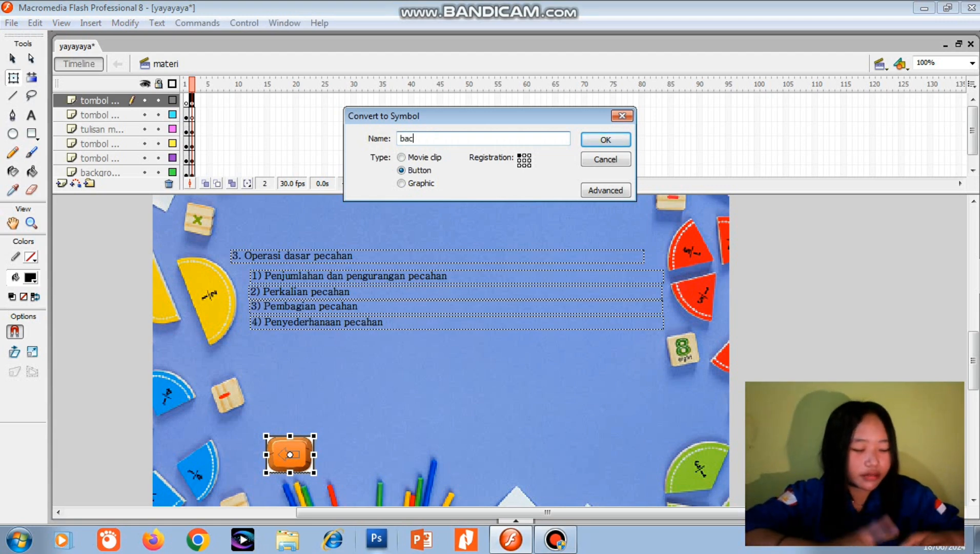
pyautogui.write('k')
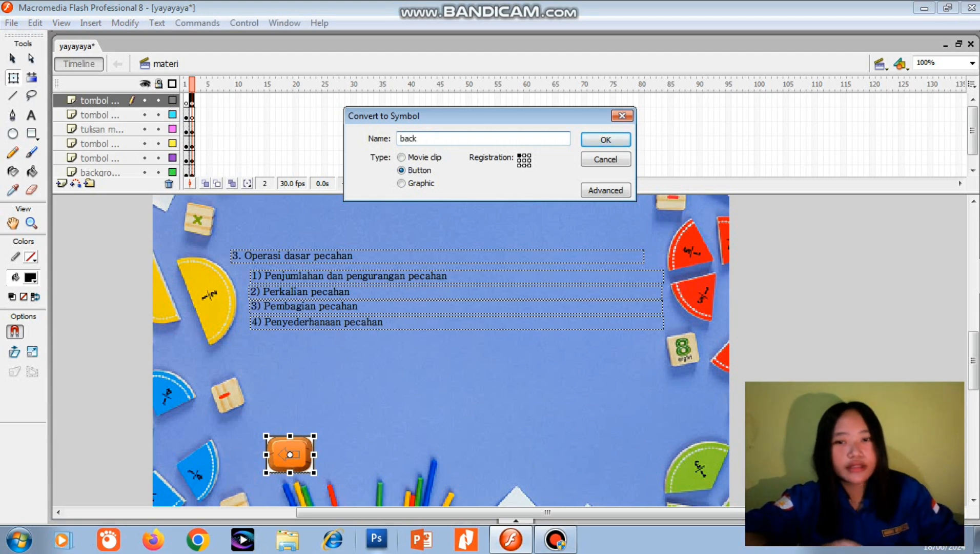
pyautogui.press('Return')
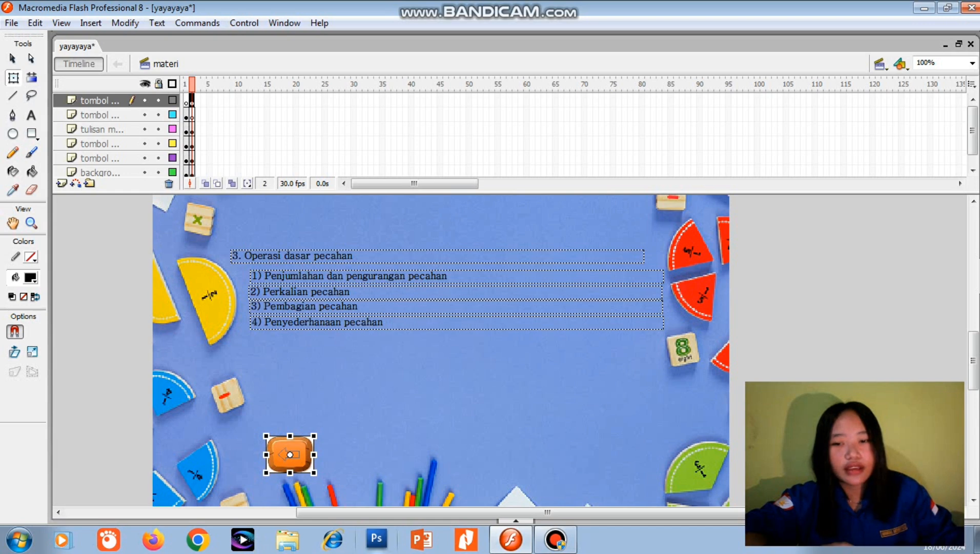
# Step: Open the "back" button symbol for editing and insert keyframes in its Over and Down states
pyautogui.doubleClick(289, 454)
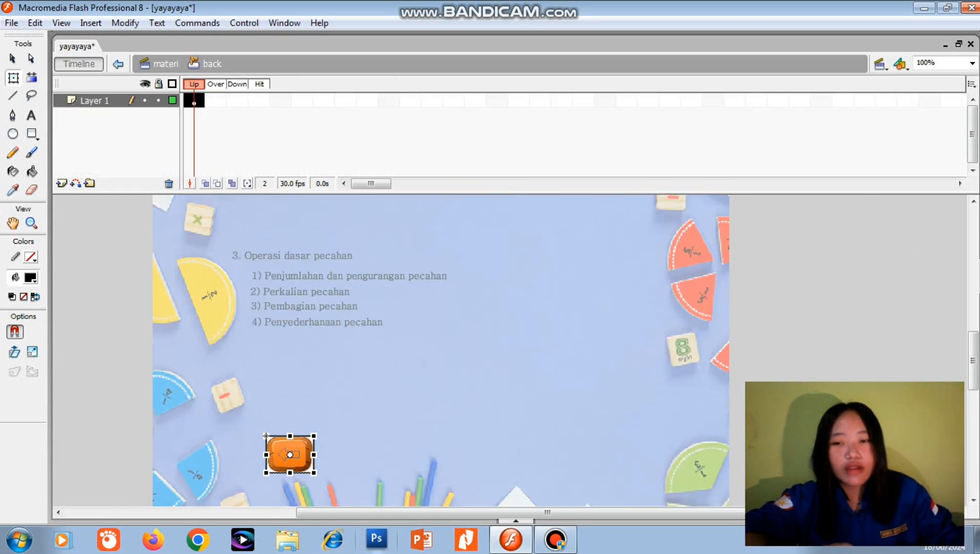
pyautogui.click(215, 100)
pyautogui.rightClick(215, 100)
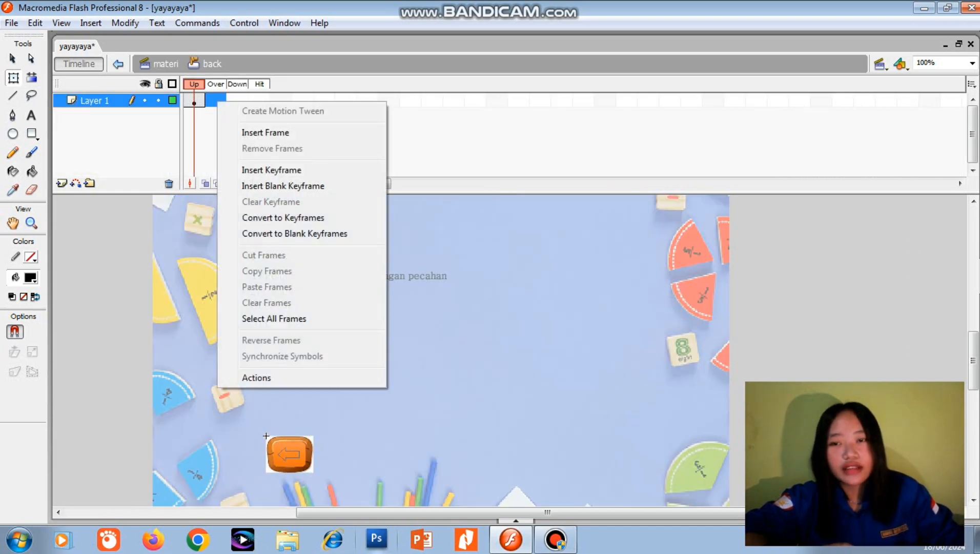
pyautogui.click(244, 169)
pyautogui.click(237, 101)
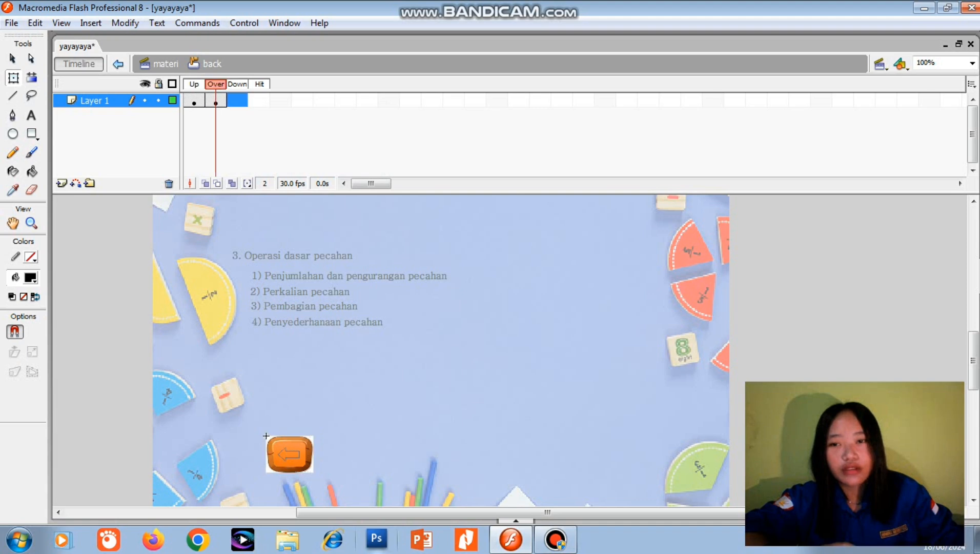
pyautogui.rightClick(237, 100)
pyautogui.click(267, 169)
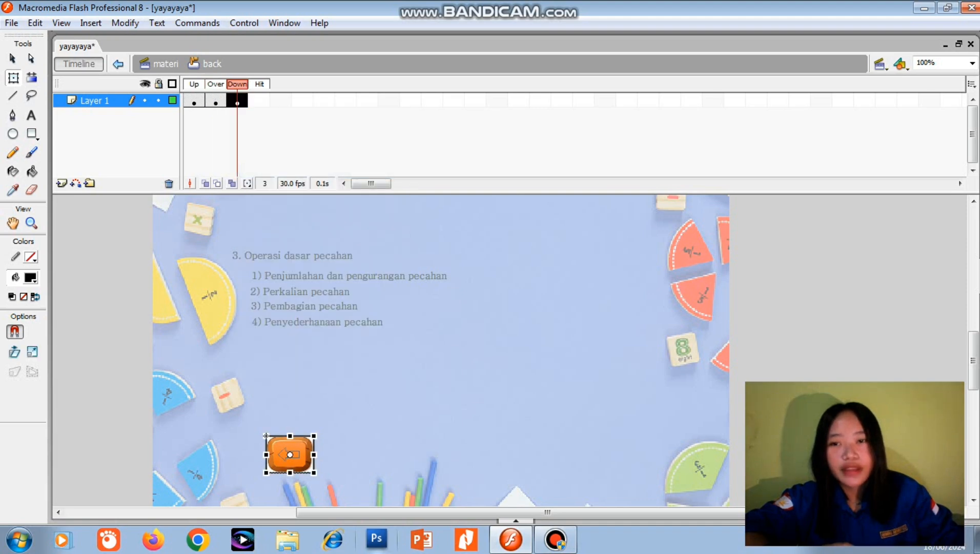
# Step: Enlarge the back-arrow image slightly around its centre in the Over state and return to the materi scene
pyautogui.click(216, 100)
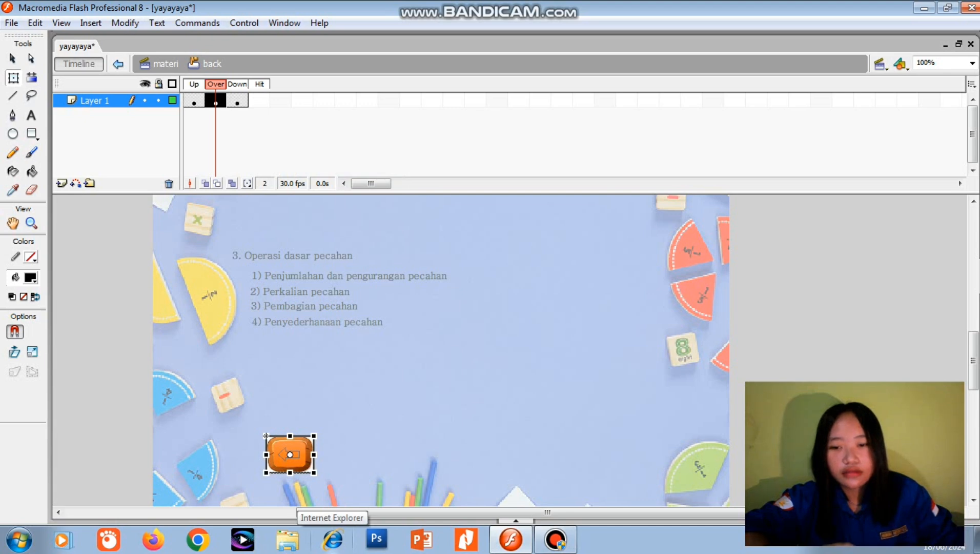
pyautogui.moveTo(313, 473); pyautogui.dragTo(322, 477)
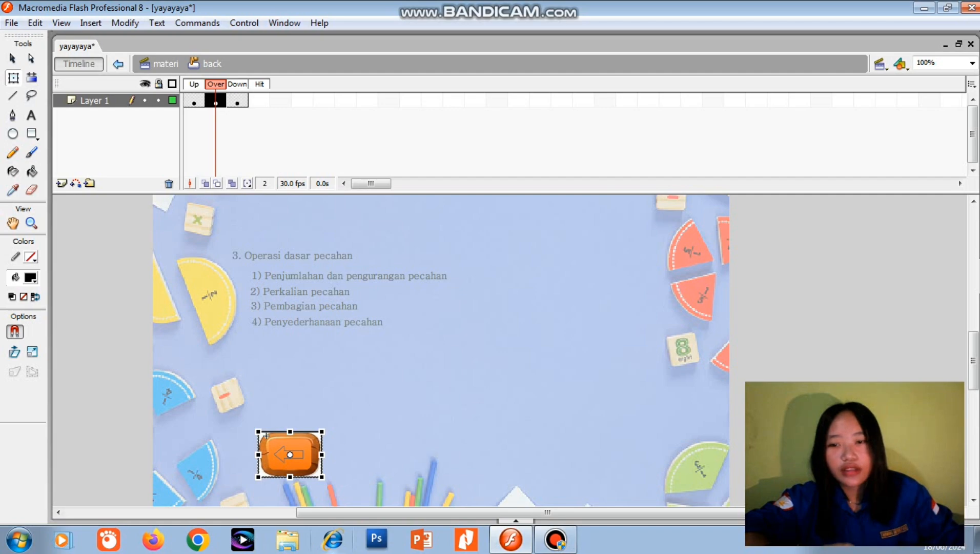
pyautogui.doubleClick(266, 501)
pyautogui.scroll(-2, 440, 350)
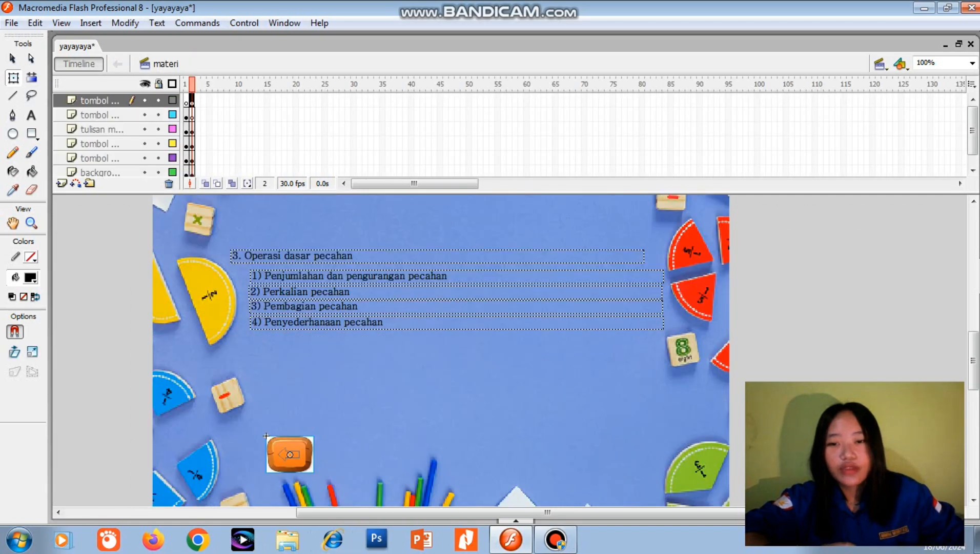
# Step: Give the back-arrow button a goto action on release with the type Previous Frame, and collapse the script editor
pyautogui.rightClick(293, 448)
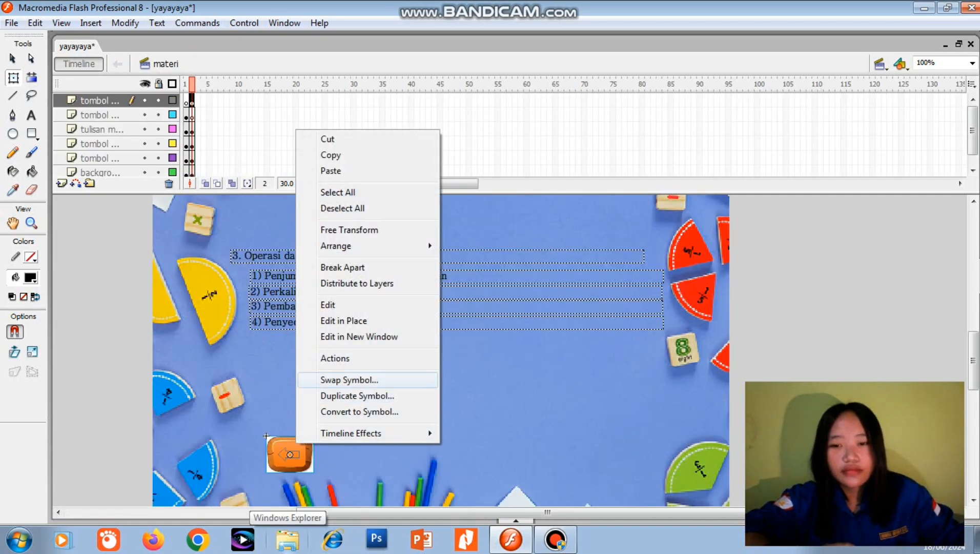
pyautogui.click(333, 359)
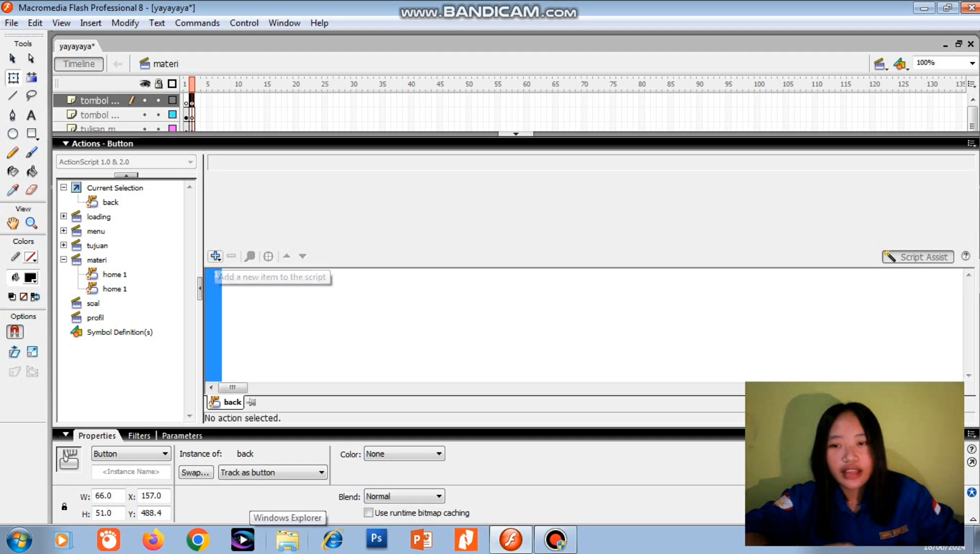
pyautogui.click(215, 256)
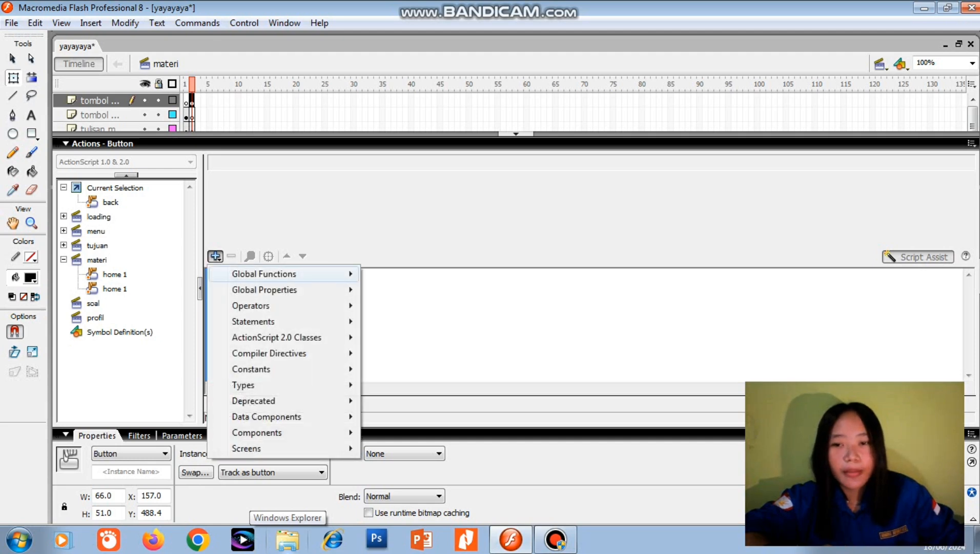
pyautogui.moveTo(287, 274)
pyautogui.moveTo(414, 273)
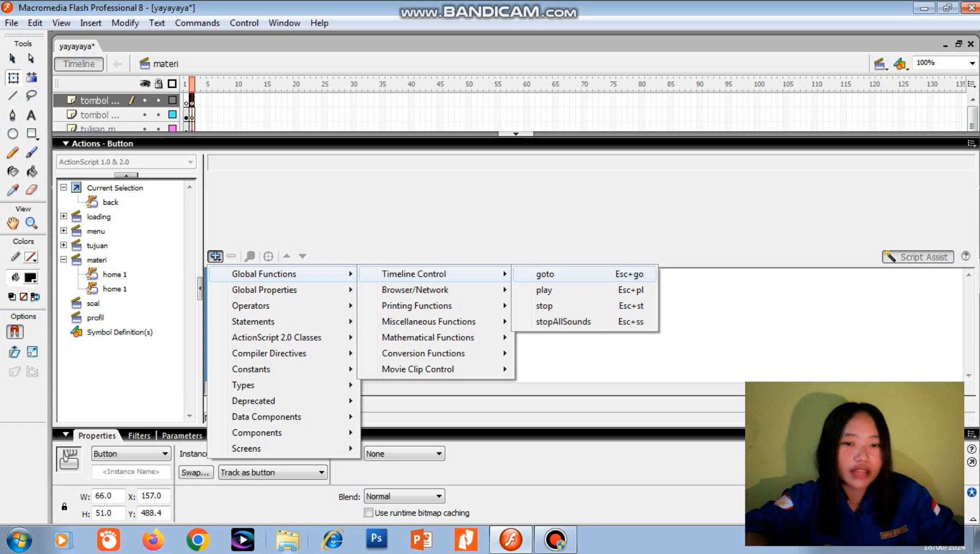
pyautogui.click(544, 274)
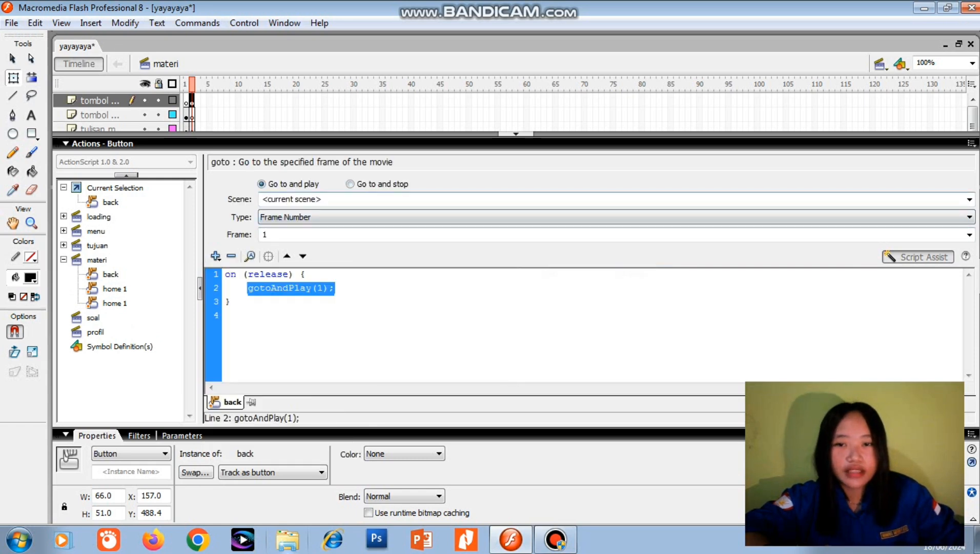
pyautogui.click(350, 183)
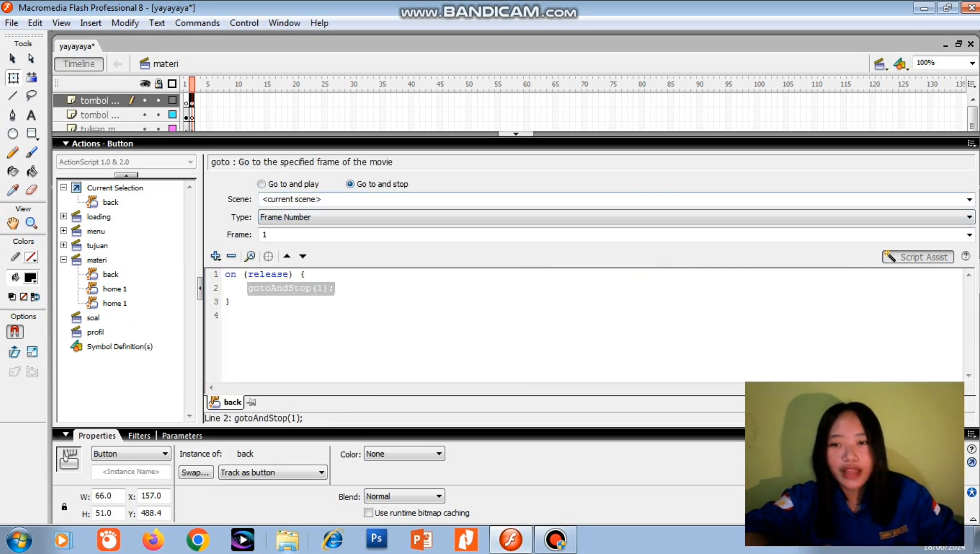
pyautogui.click(385, 217)
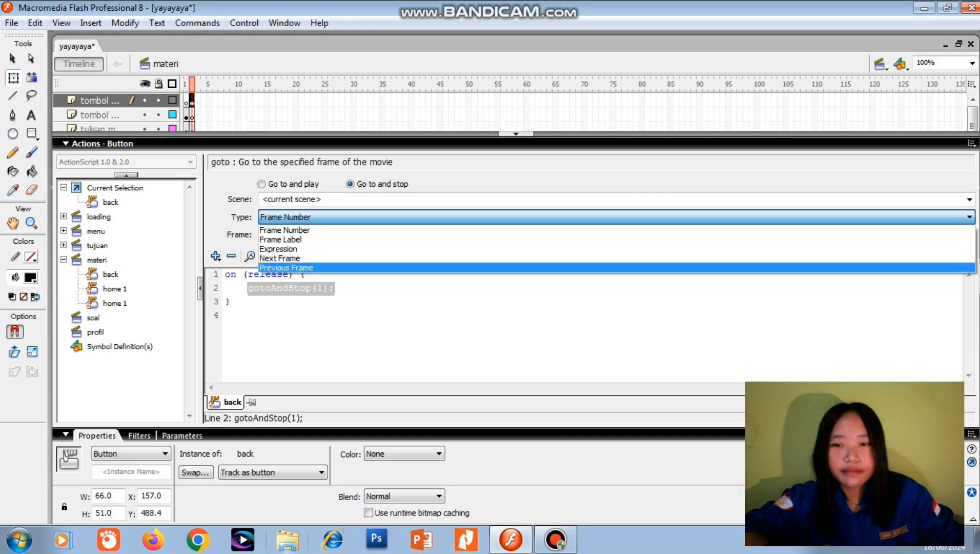
pyautogui.press('Return')
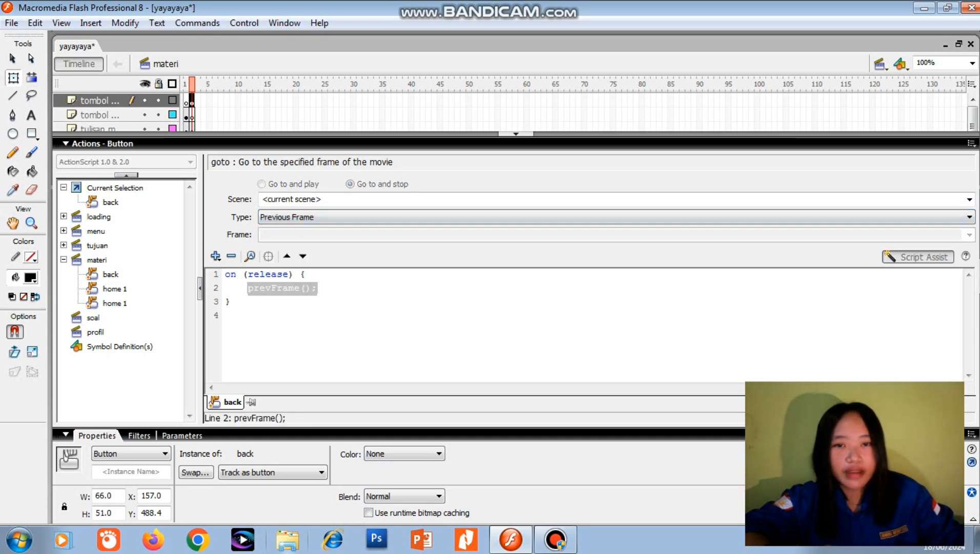
pyautogui.click(515, 134)
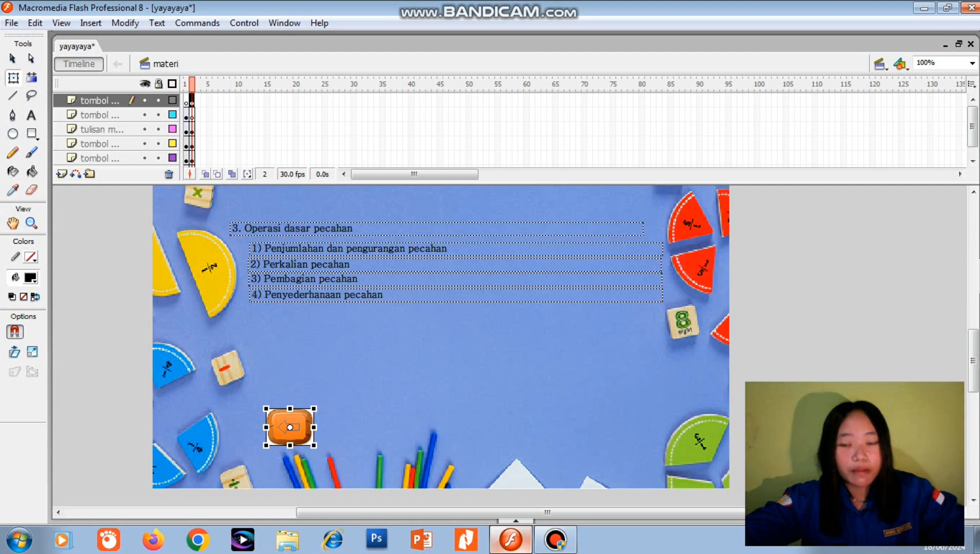
# Step: Test the movie: open Materi Pembelajaran, try the next, back and home buttons, and minimize the preview
pyautogui.scroll(5, 441, 345)
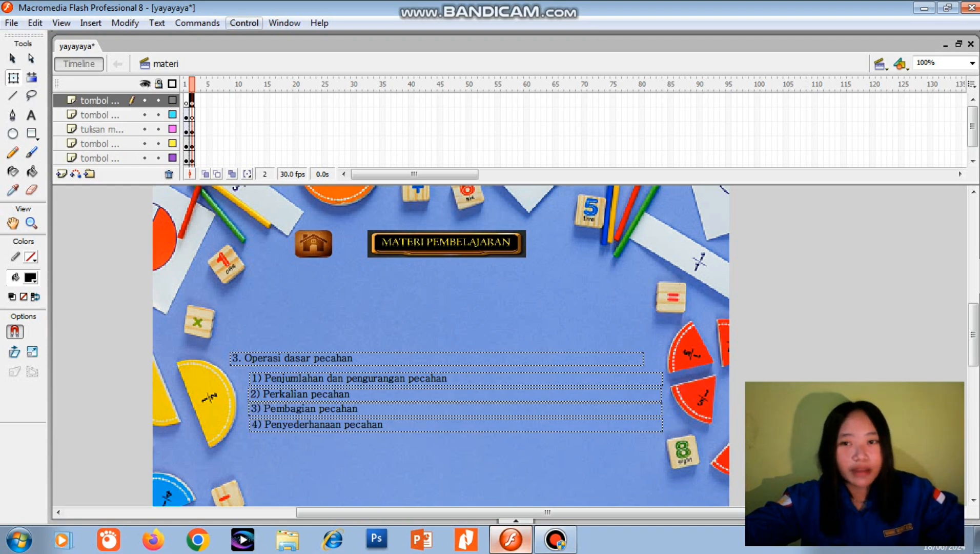
pyautogui.click(244, 22)
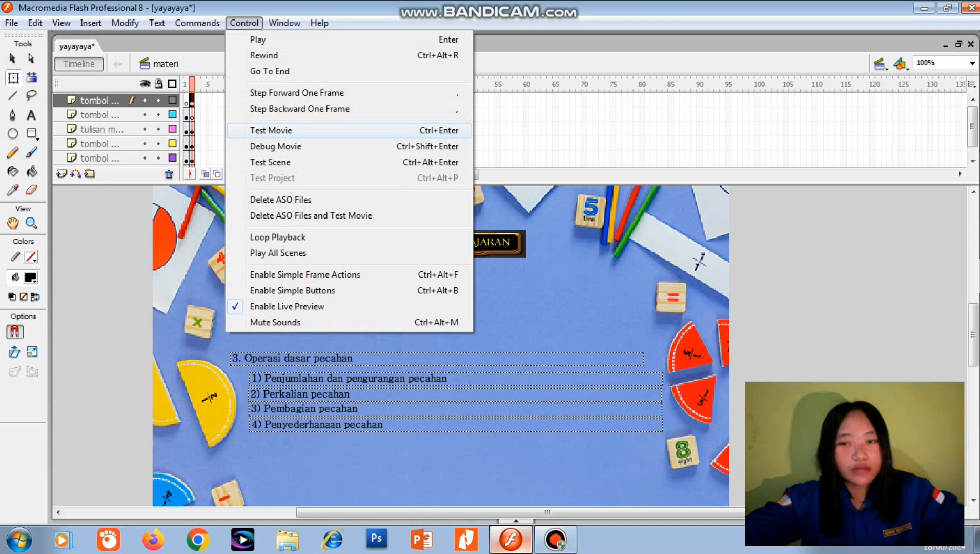
pyautogui.press('Return')
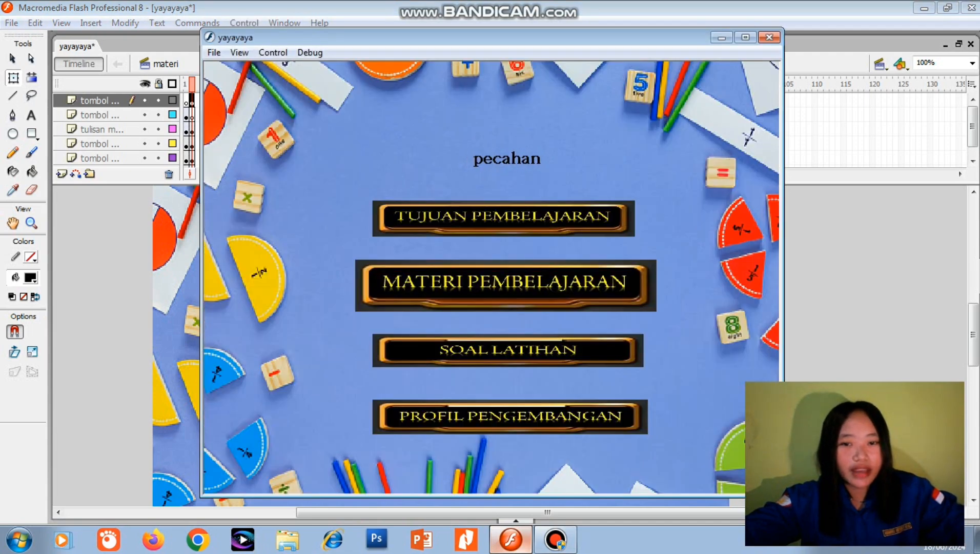
pyautogui.click(506, 285)
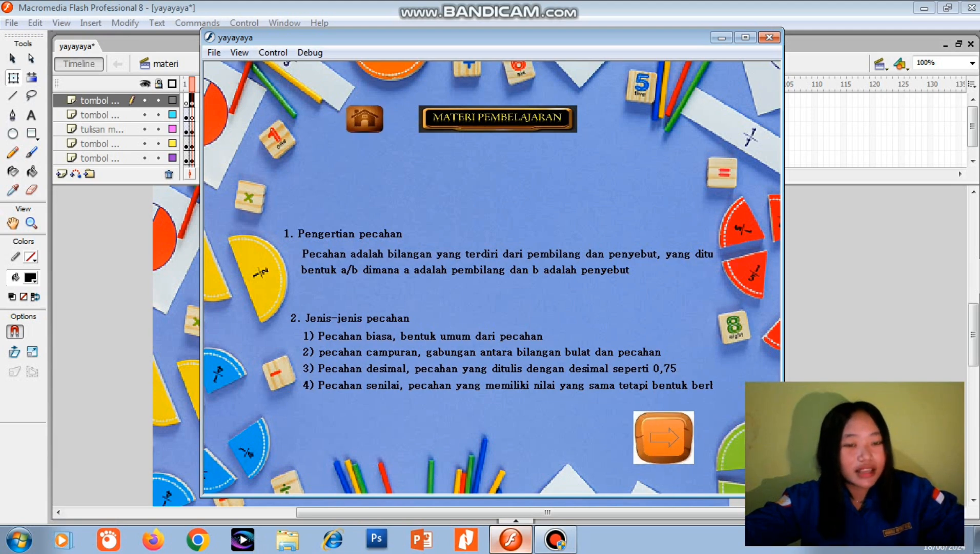
pyautogui.click(663, 437)
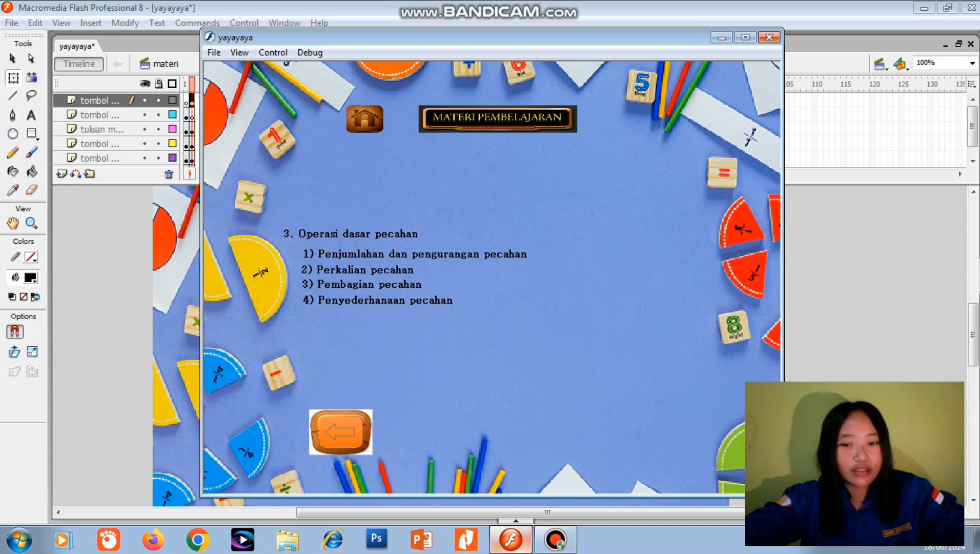
pyautogui.click(340, 432)
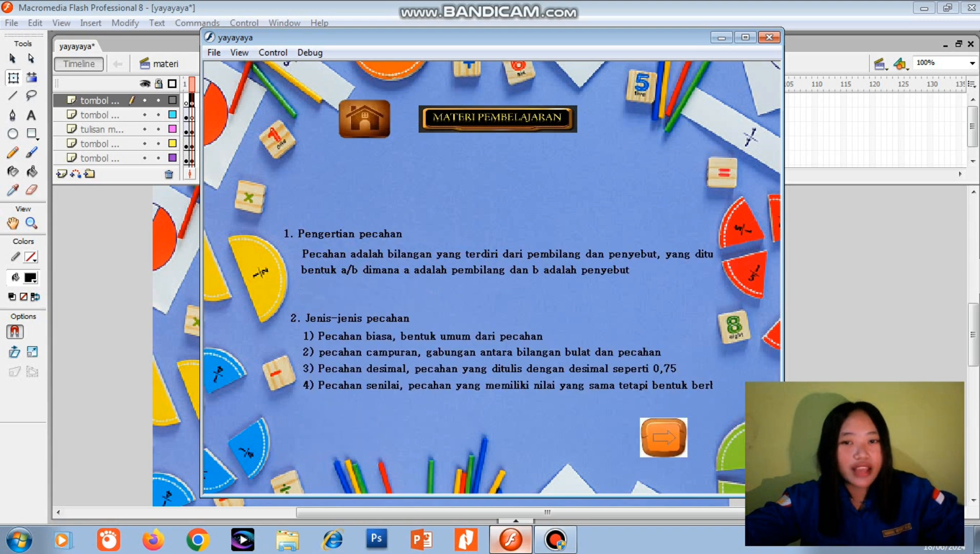
pyautogui.click(364, 119)
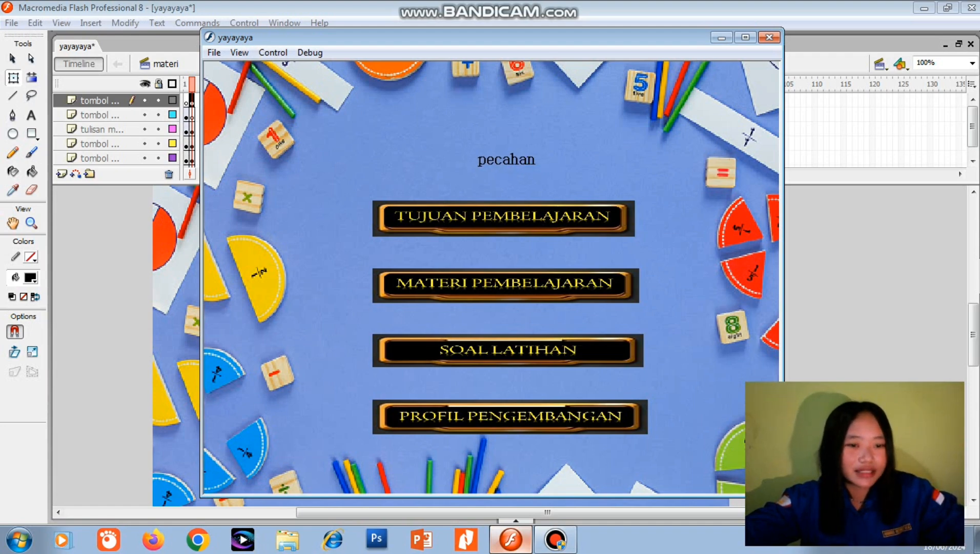
pyautogui.click(722, 37)
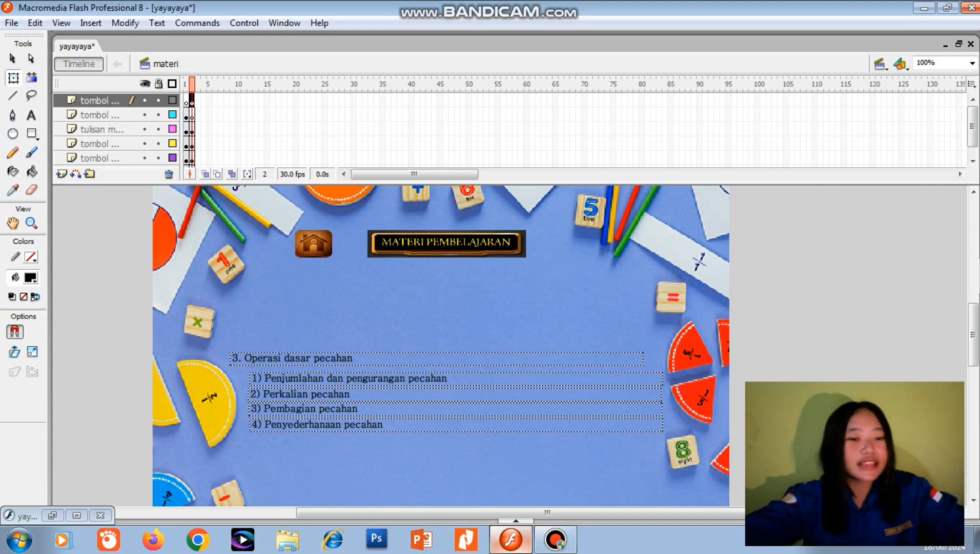
# Step: Switch to the soal scene and rename its only layer "background"
pyautogui.click(879, 64)
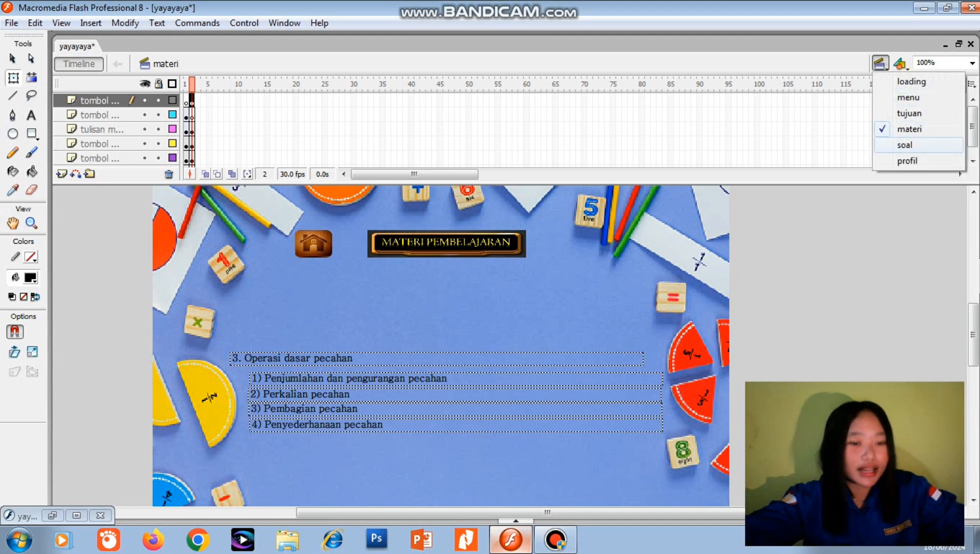
pyautogui.click(905, 144)
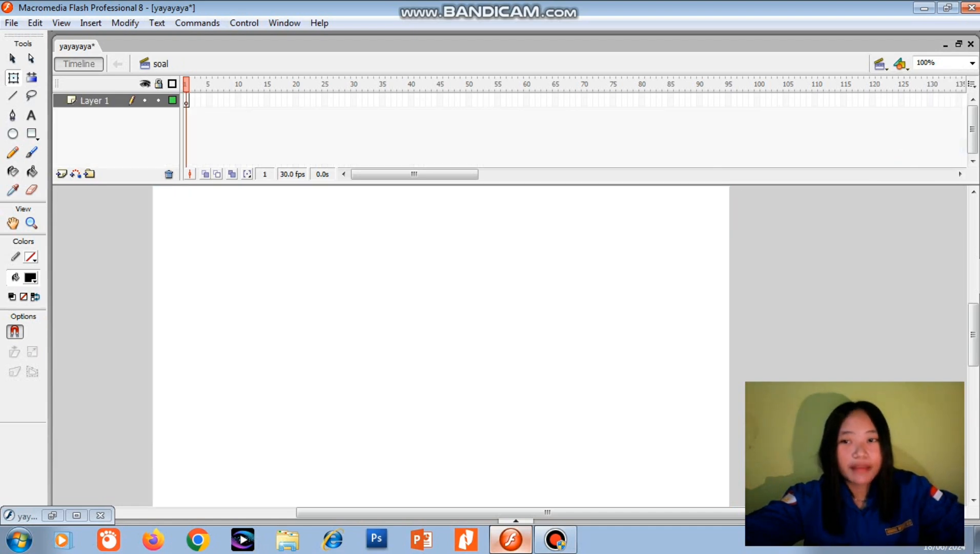
pyautogui.click(105, 99)
pyautogui.doubleClick(105, 100)
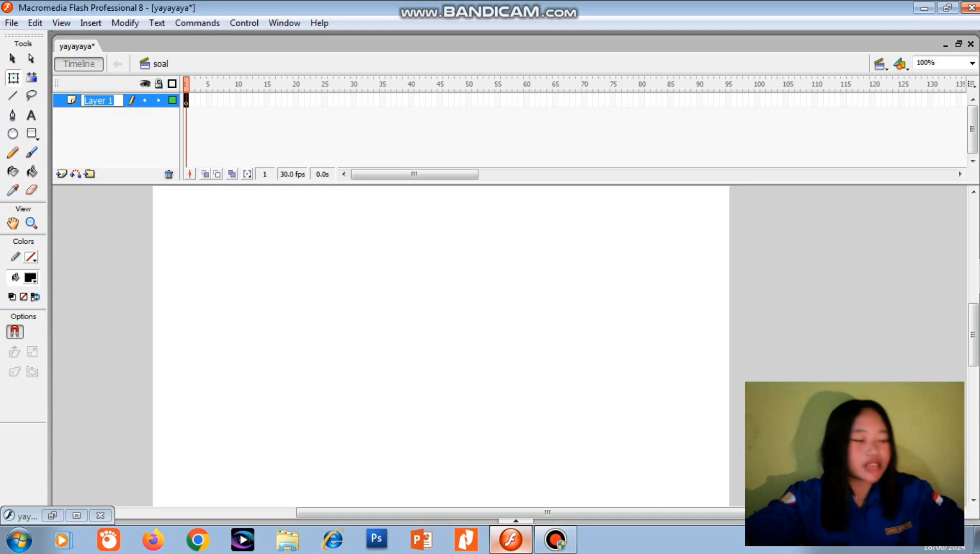
pyautogui.press('BackSpace')
pyautogui.write('bac')
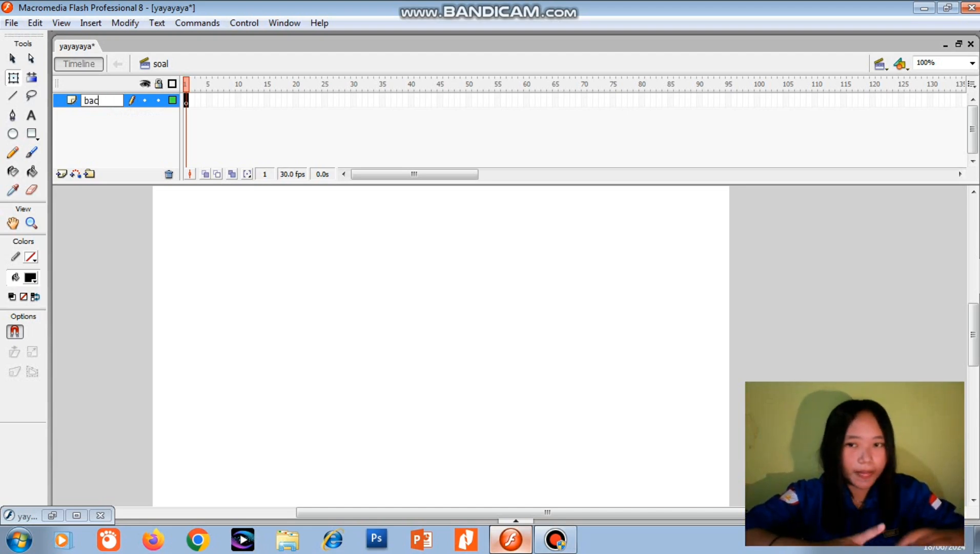
pyautogui.write('kgro')
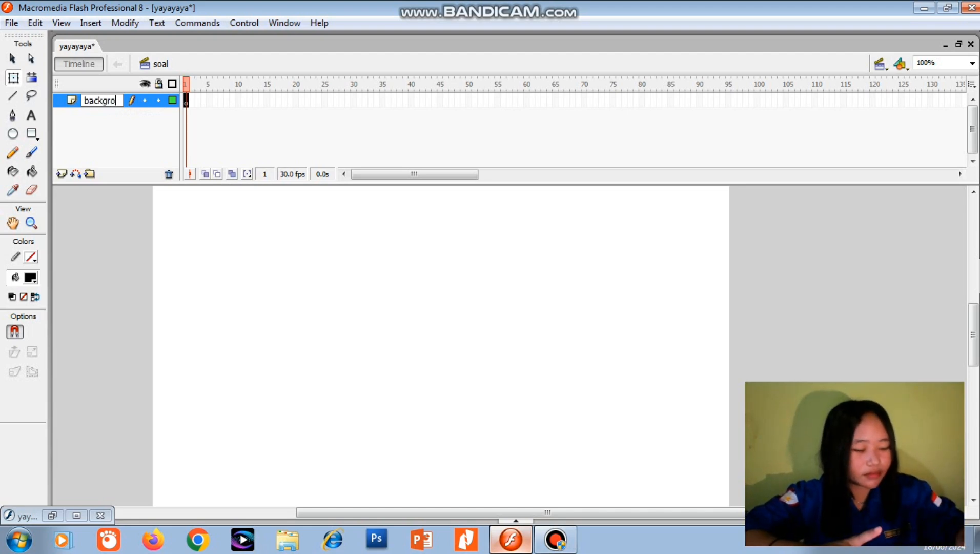
pyautogui.write('und')
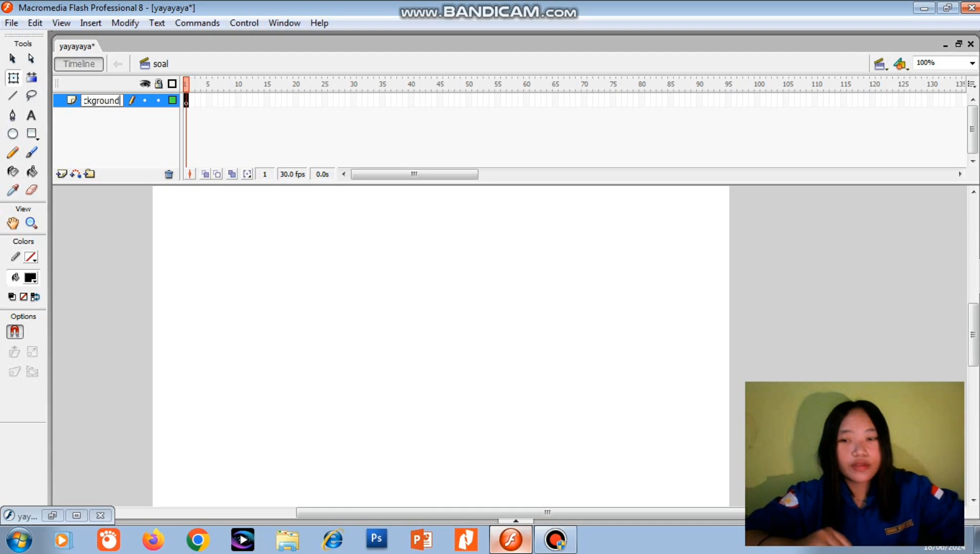
pyautogui.press('Return')
# Step: Add a layer named "home" above the background layer in the soal scene
pyautogui.click(61, 173)
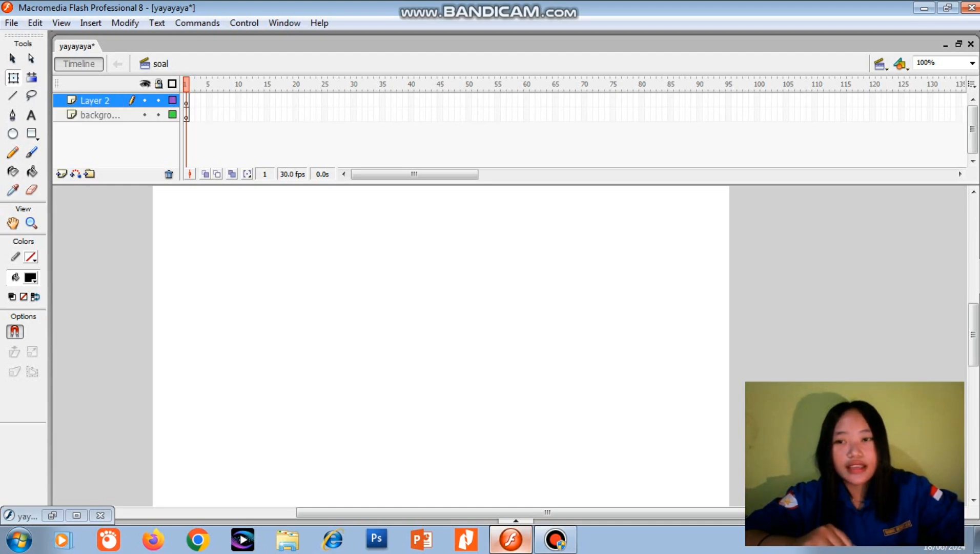
pyautogui.doubleClick(94, 100)
pyautogui.press('BackSpace')
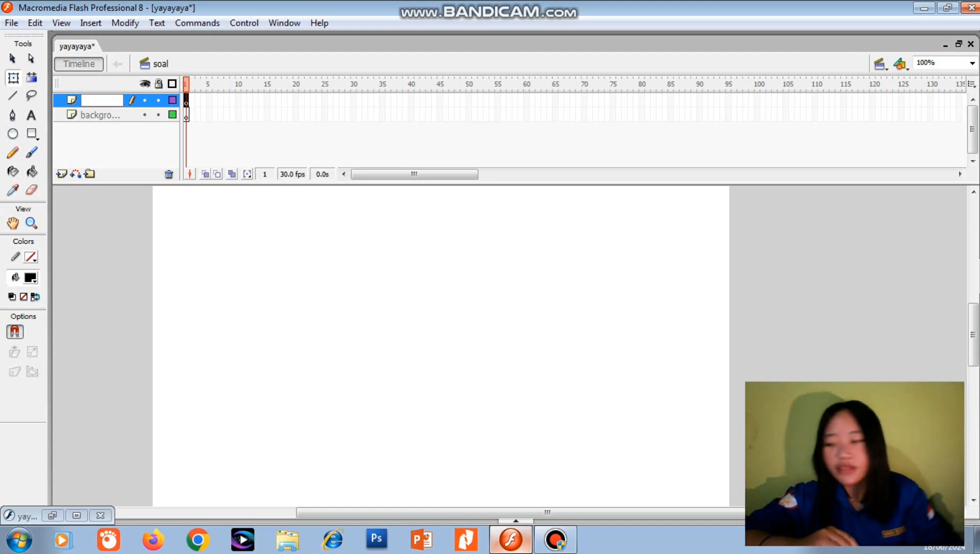
pyautogui.write('g')
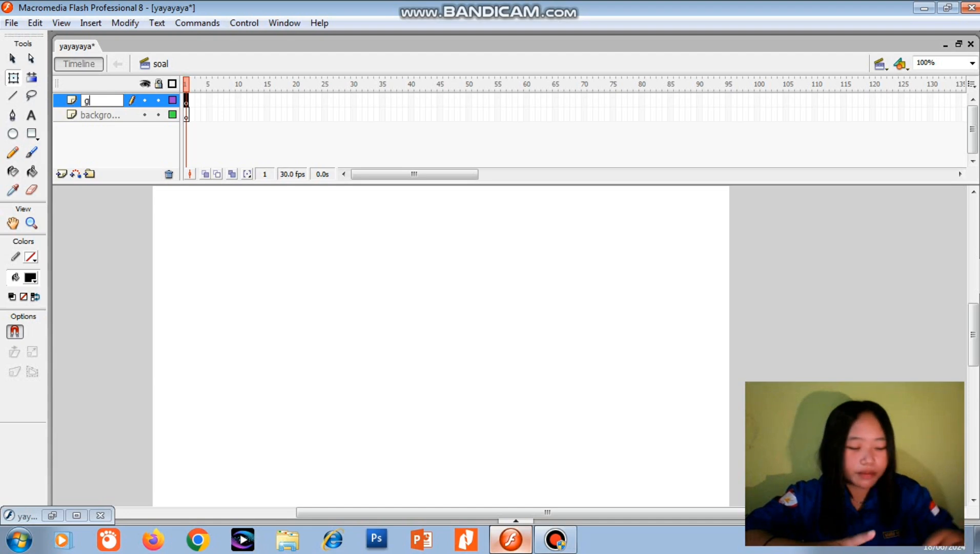
pyautogui.press('BackSpace')
pyautogui.write('home')
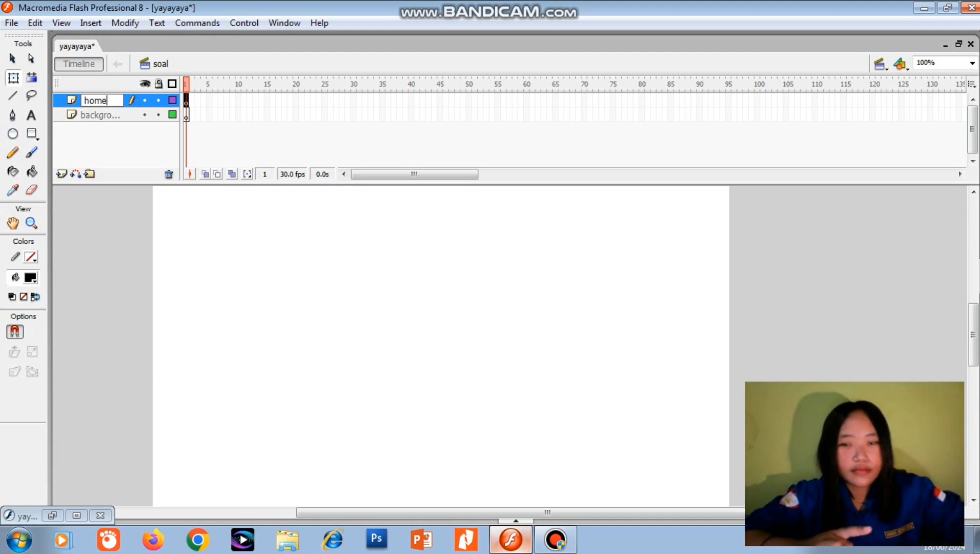
pyautogui.press('Return')
# Step: Add a layer named "tombol soal latihan" above the home layer in the soal scene
pyautogui.click(62, 174)
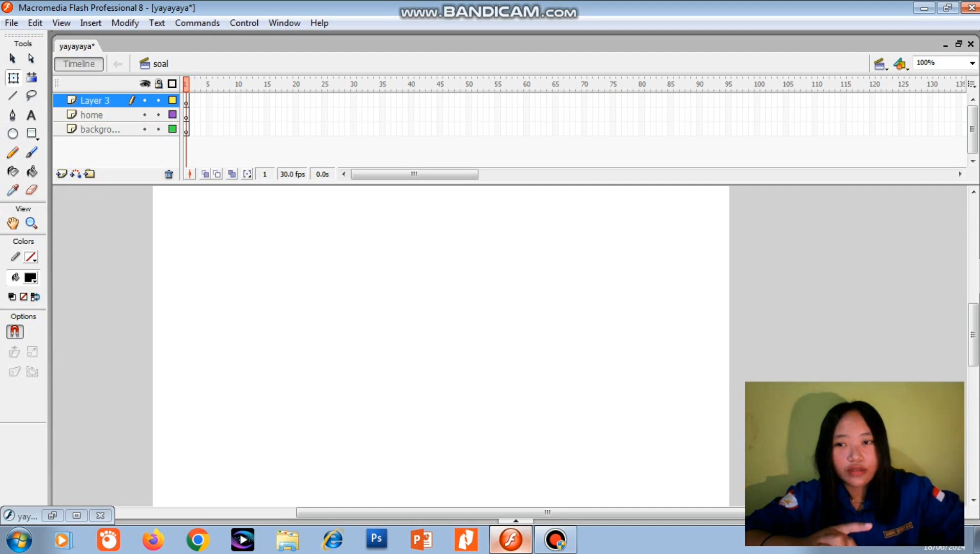
pyautogui.doubleClick(95, 100)
pyautogui.press('BackSpace')
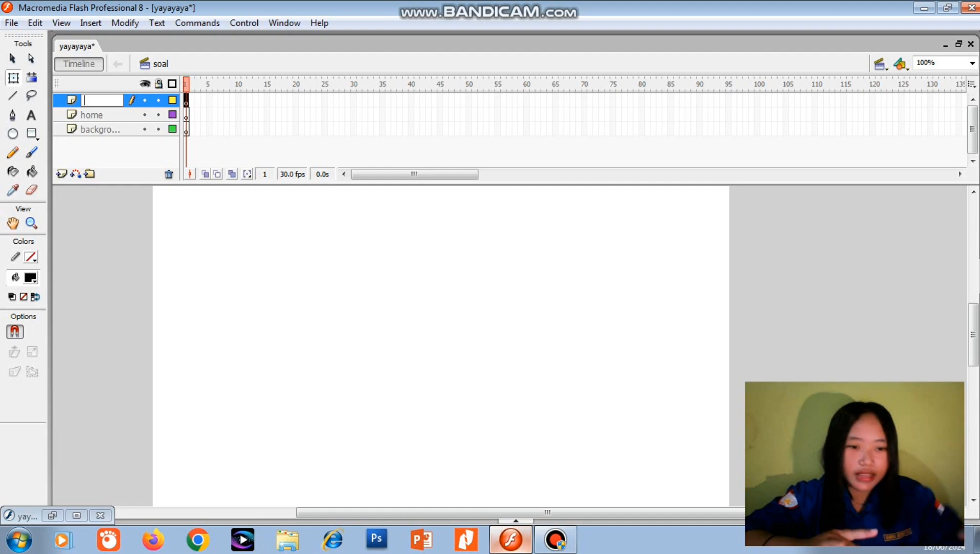
pyautogui.write('tomb')
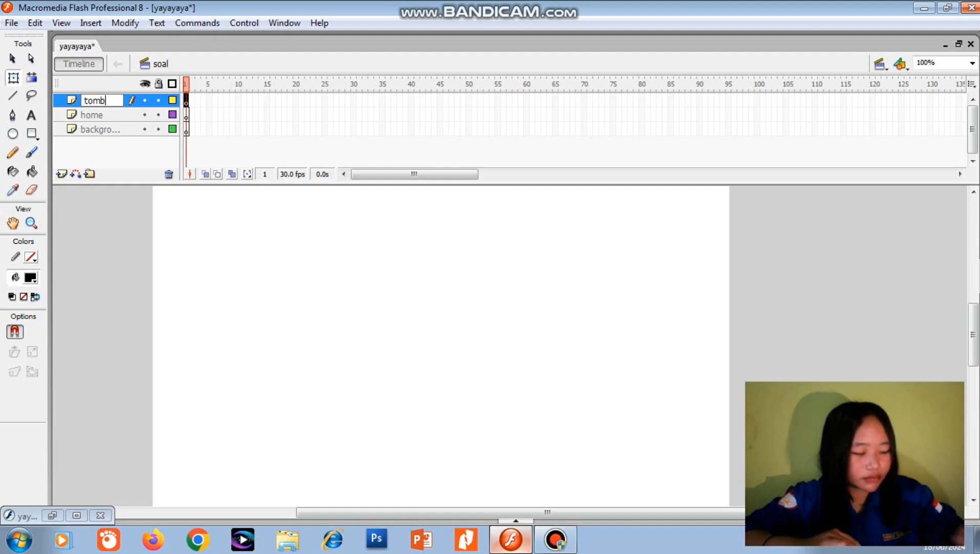
pyautogui.write('ol soa')
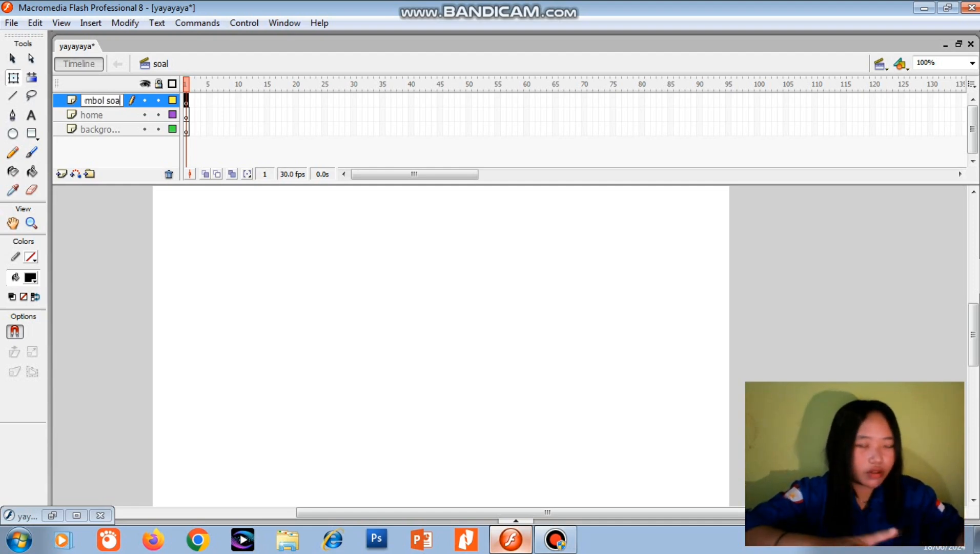
pyautogui.write('l lati')
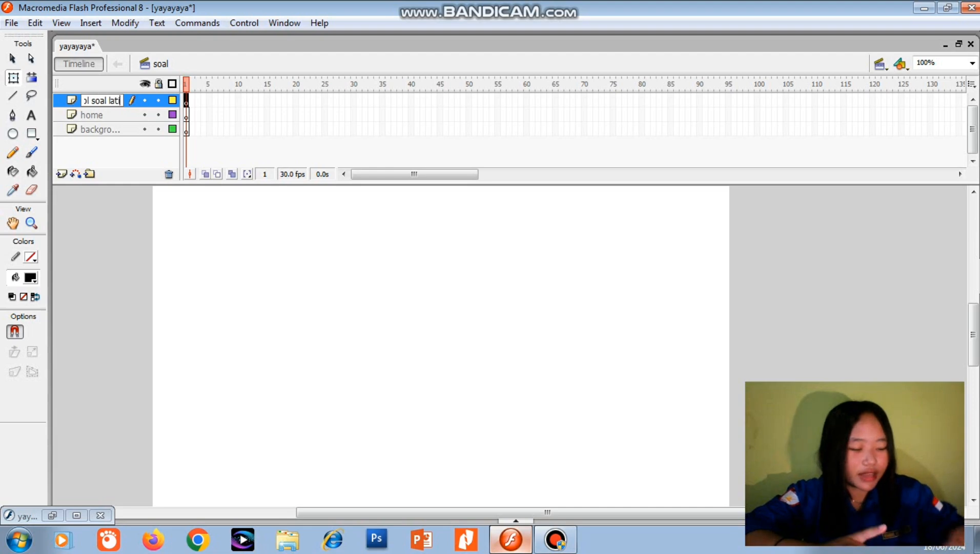
pyautogui.write('han')
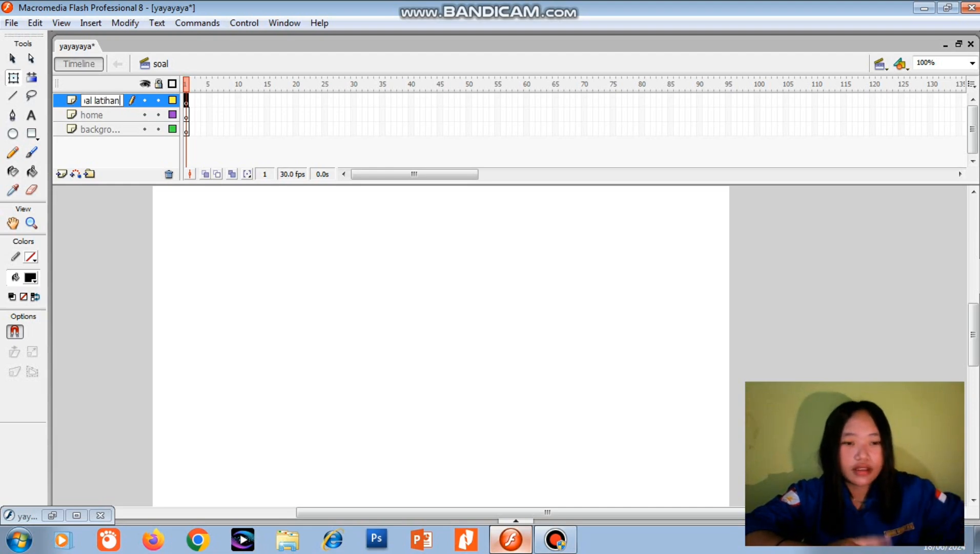
pyautogui.press('Return')
# Step: Add a layer named "petunjuk soal" above the tombol soal latihan layer
pyautogui.click(62, 173)
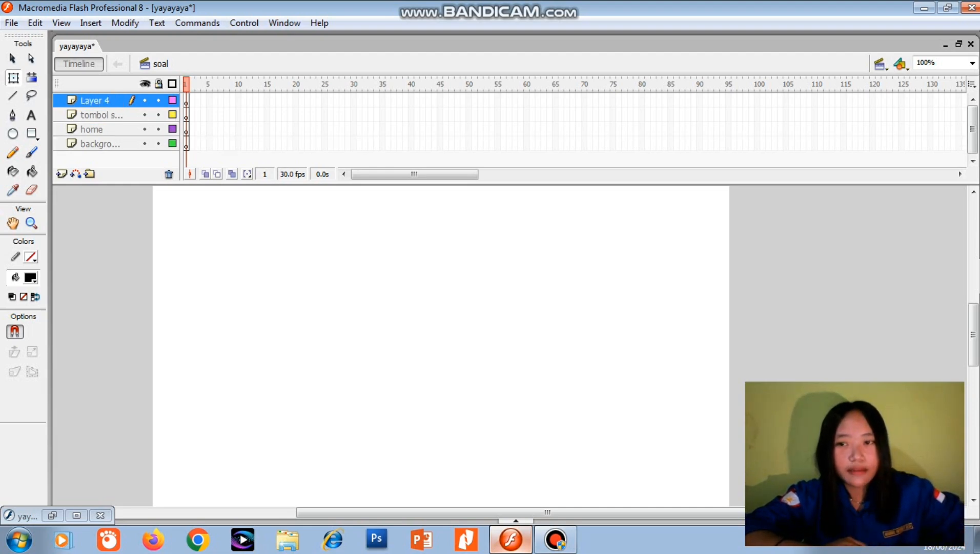
pyautogui.doubleClick(100, 101)
pyautogui.press('BackSpace')
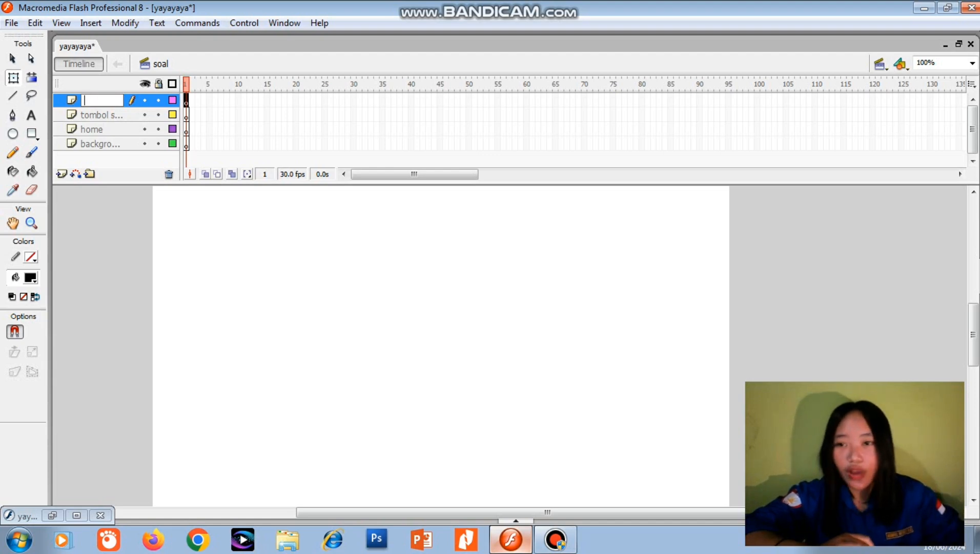
pyautogui.write('petun')
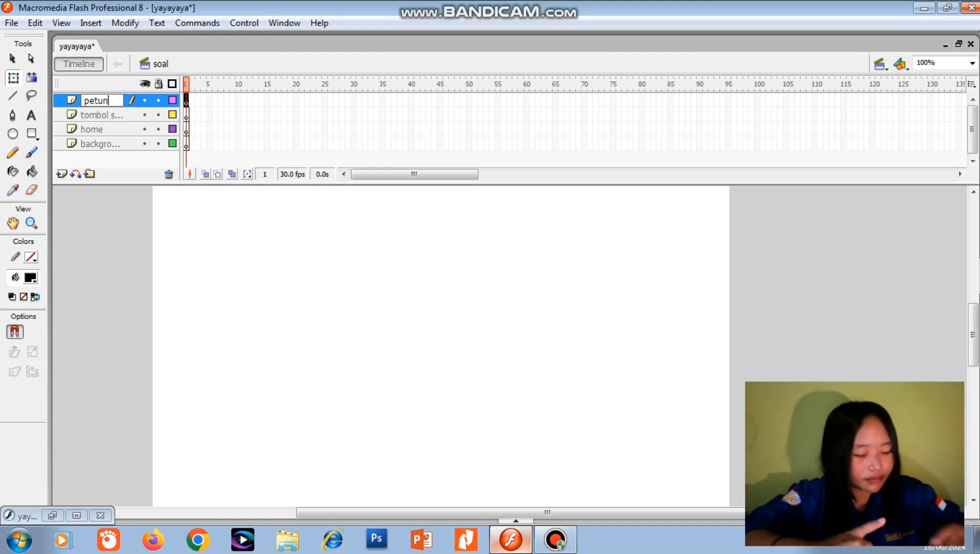
pyautogui.write('juk soal')
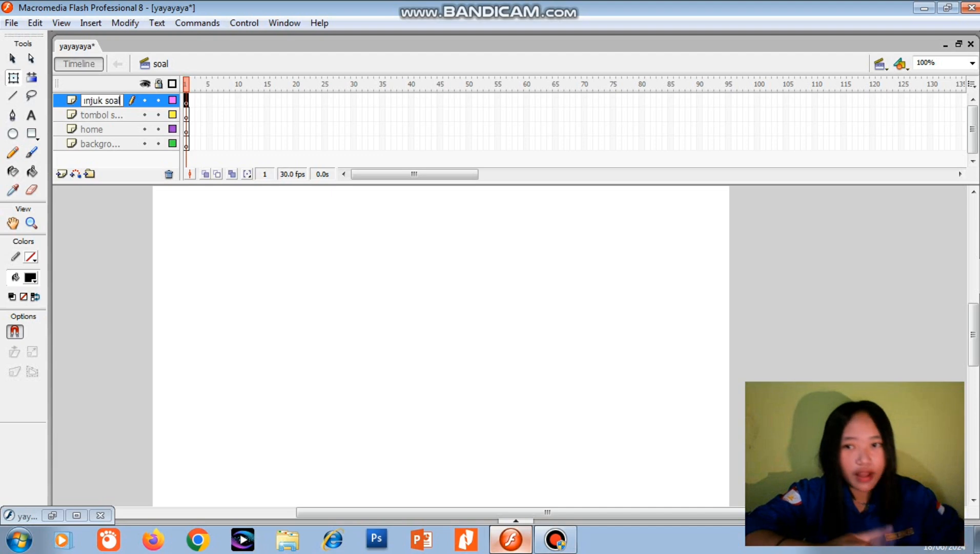
pyautogui.press('Return')
# Step: Add a layer named "mulai" above the petunjuk soal layer and make the layer list slightly taller
pyautogui.click(62, 174)
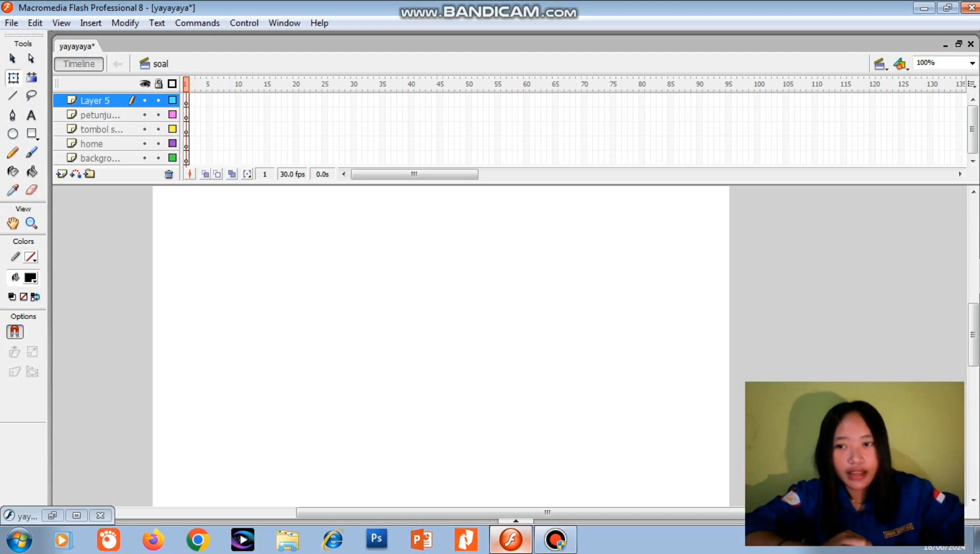
pyautogui.doubleClick(98, 101)
pyautogui.press('BackSpace')
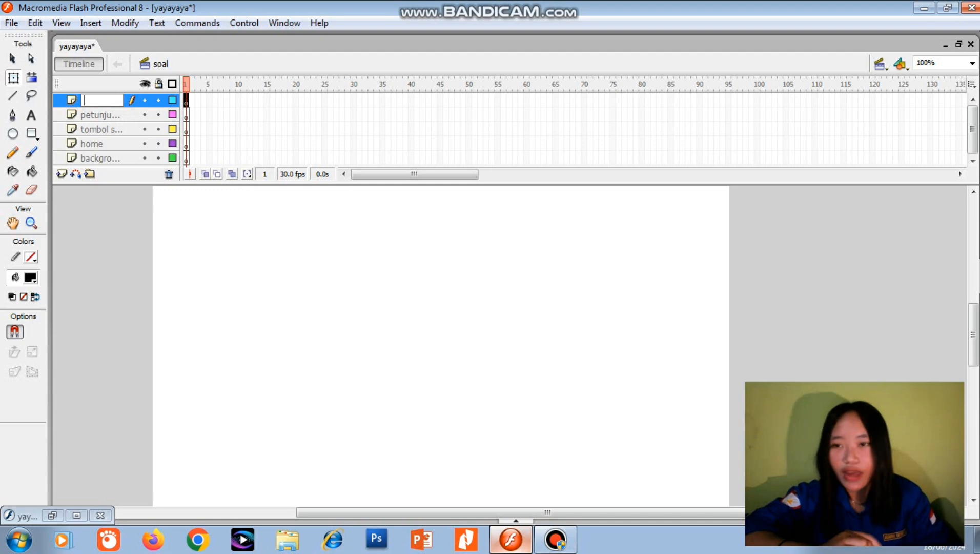
pyautogui.write('mulai')
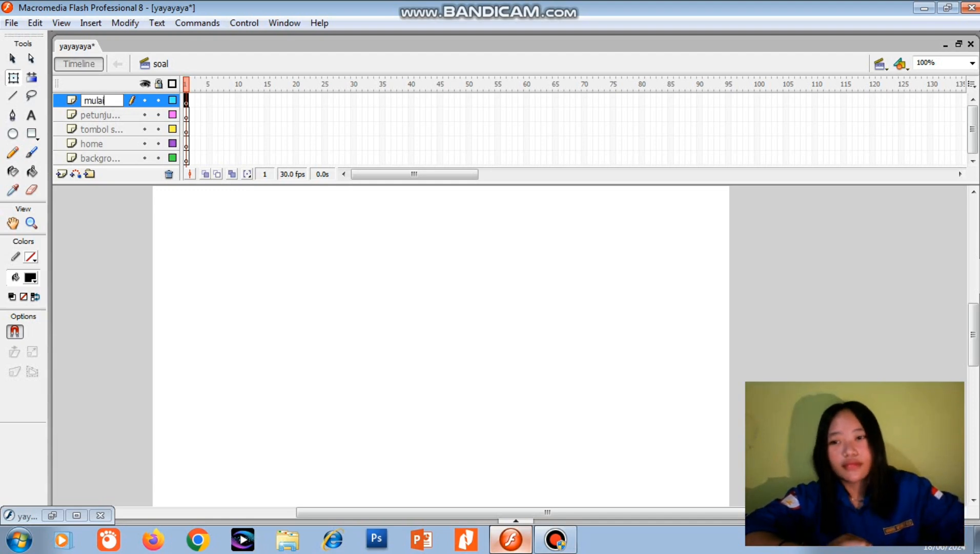
pyautogui.moveTo(515, 185); pyautogui.dragTo(516, 193)
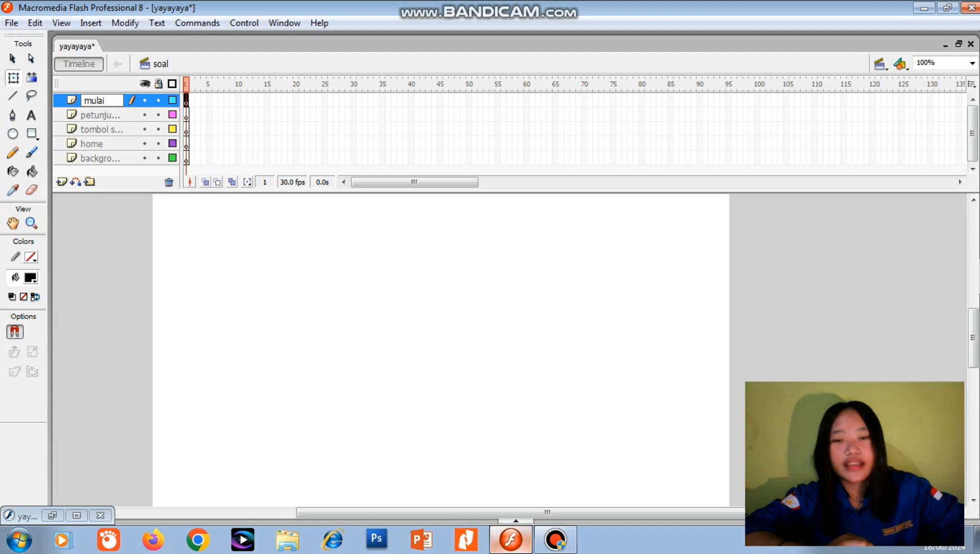
pyautogui.press('Return')
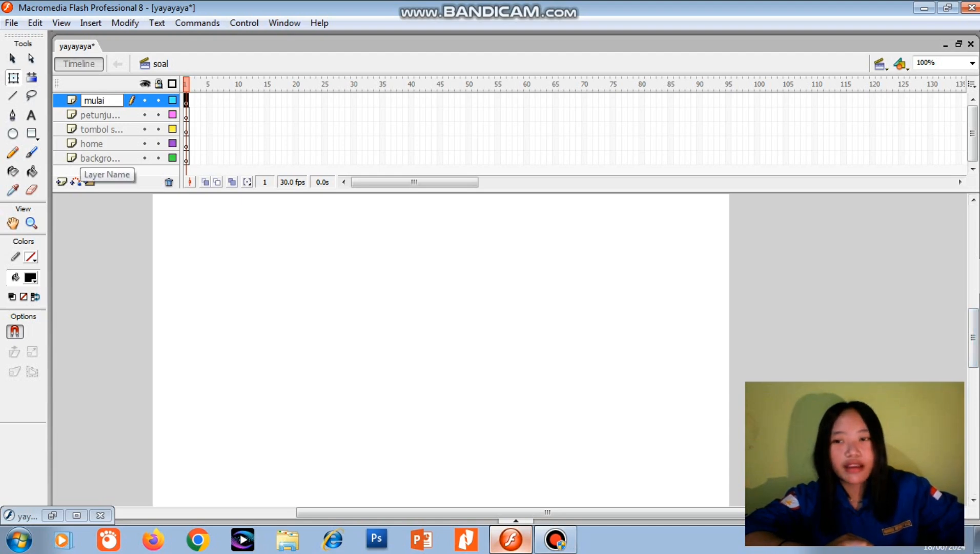
# Step: Import the blue maths-themed background picture from the Pictures library onto the background layer, without replacing existing library items
pyautogui.click(100, 157)
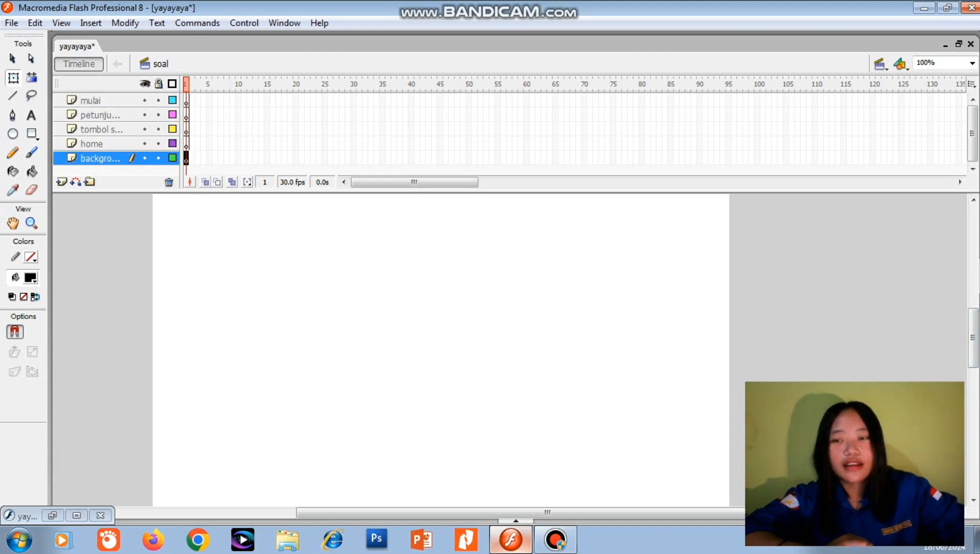
pyautogui.click(11, 22)
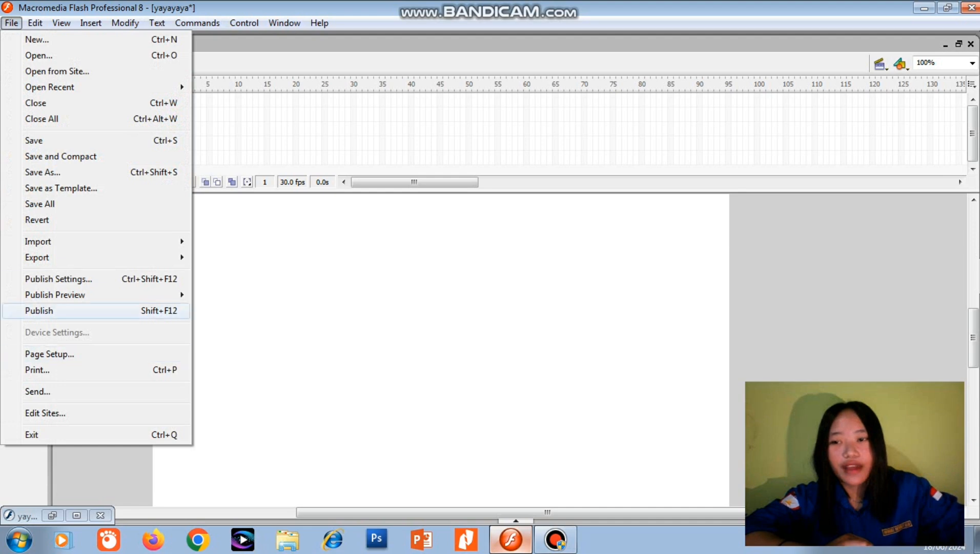
pyautogui.moveTo(38, 241)
pyautogui.click(245, 241)
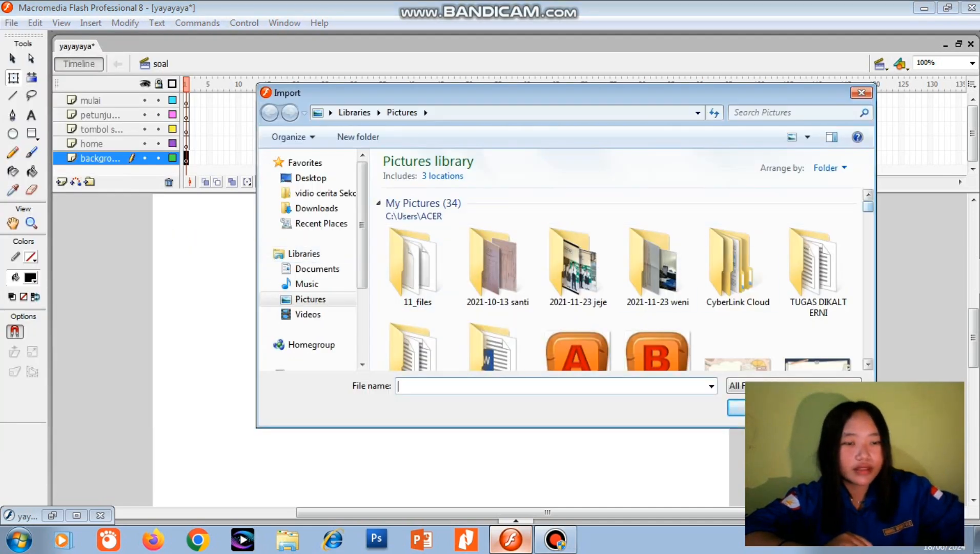
pyautogui.moveTo(867, 207); pyautogui.dragTo(868, 213)
pyautogui.doubleClick(817, 311)
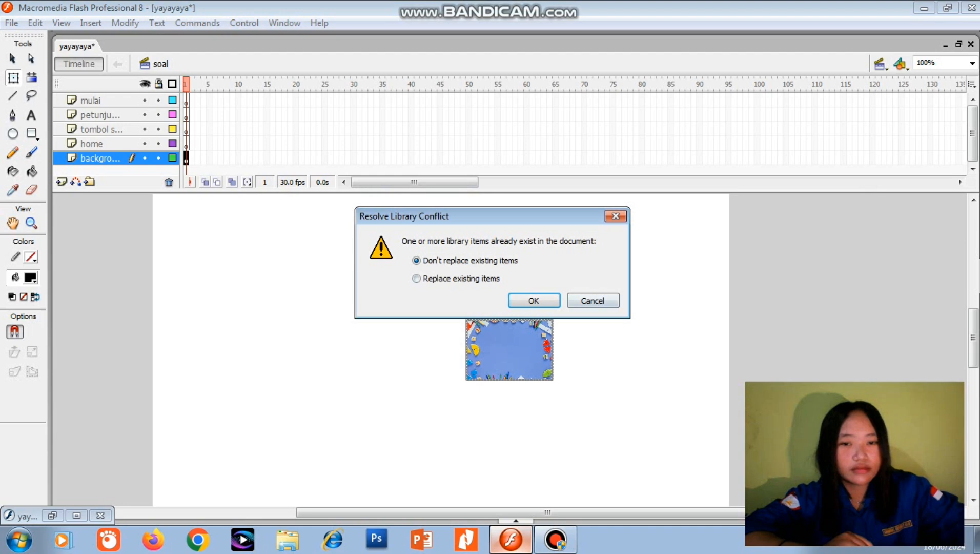
pyautogui.press('Return')
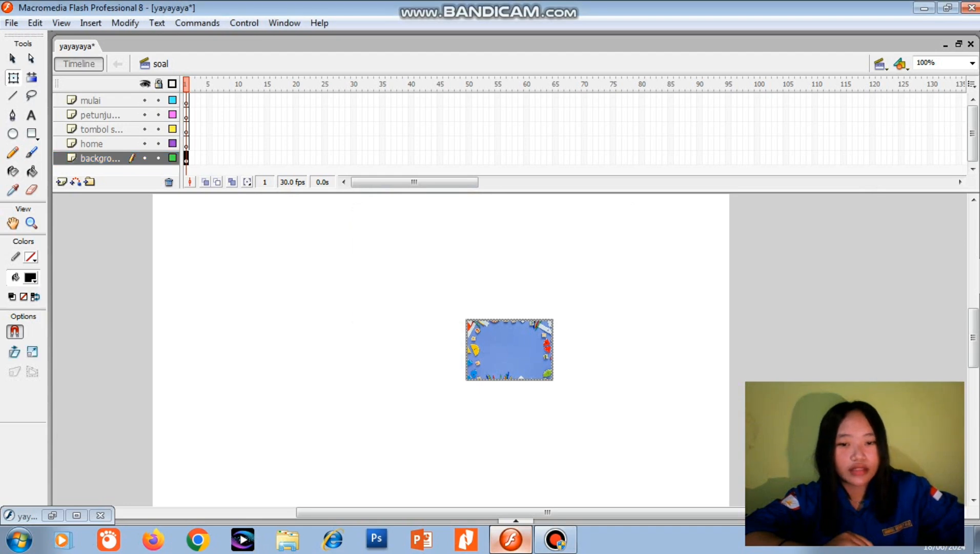
# Step: Set the width of the imported background picture to 800.0
pyautogui.click(515, 520)
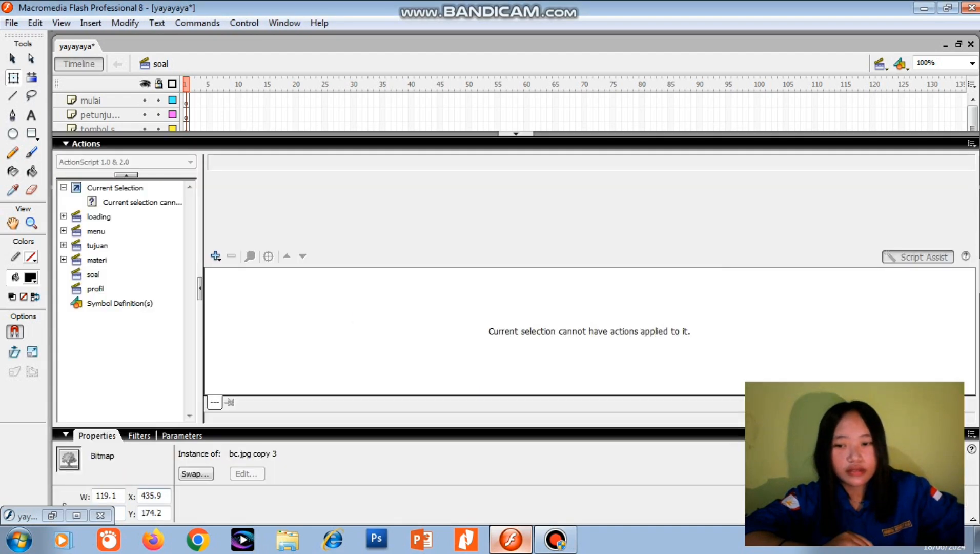
pyautogui.press('BackSpace')
pyautogui.press('BackSpace')
pyautogui.press('BackSpace')
pyautogui.press('BackSpace')
pyautogui.press('BackSpace')
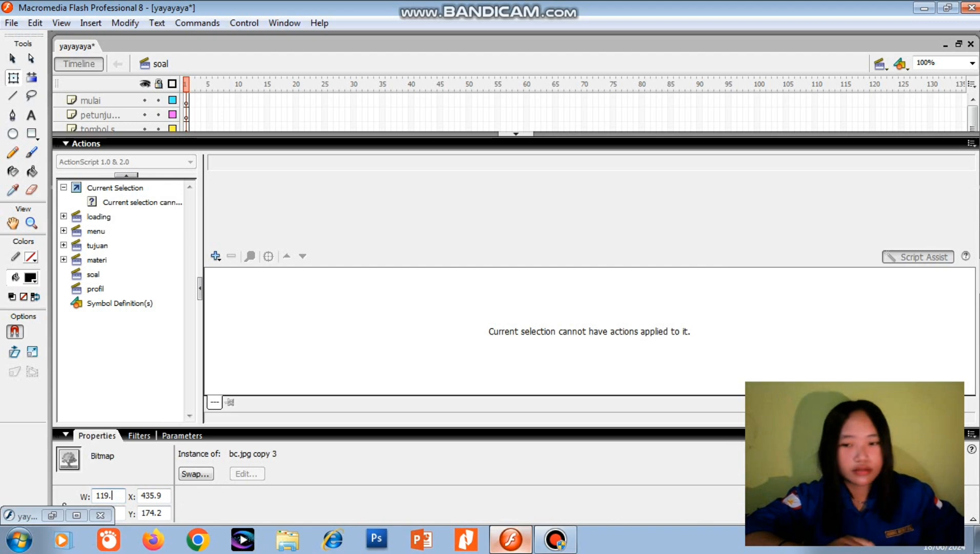
pyautogui.write('8')
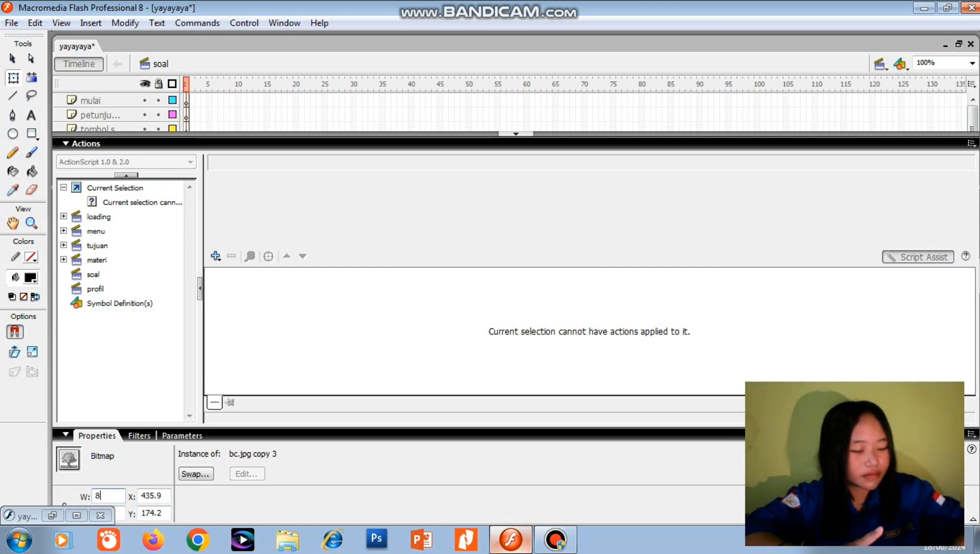
pyautogui.write('00.0')
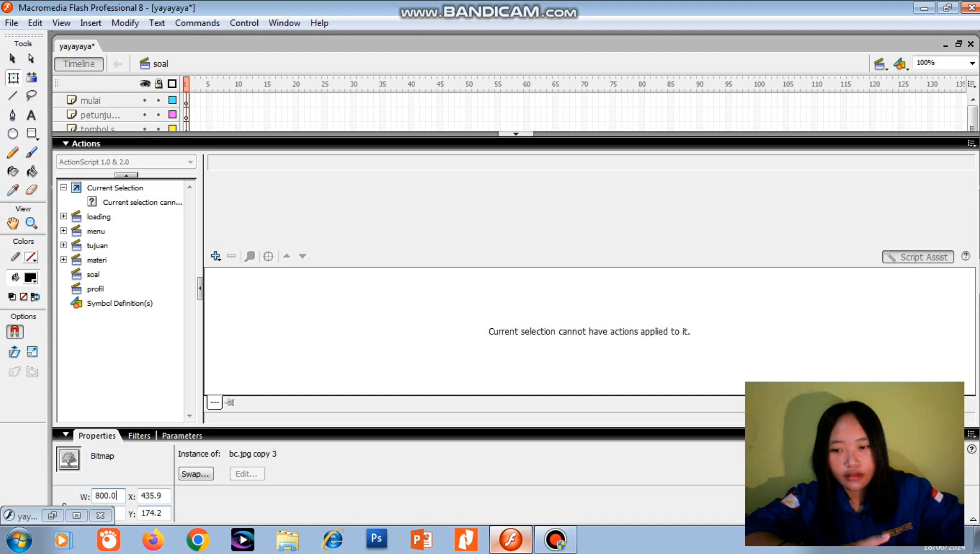
pyautogui.press('Return')
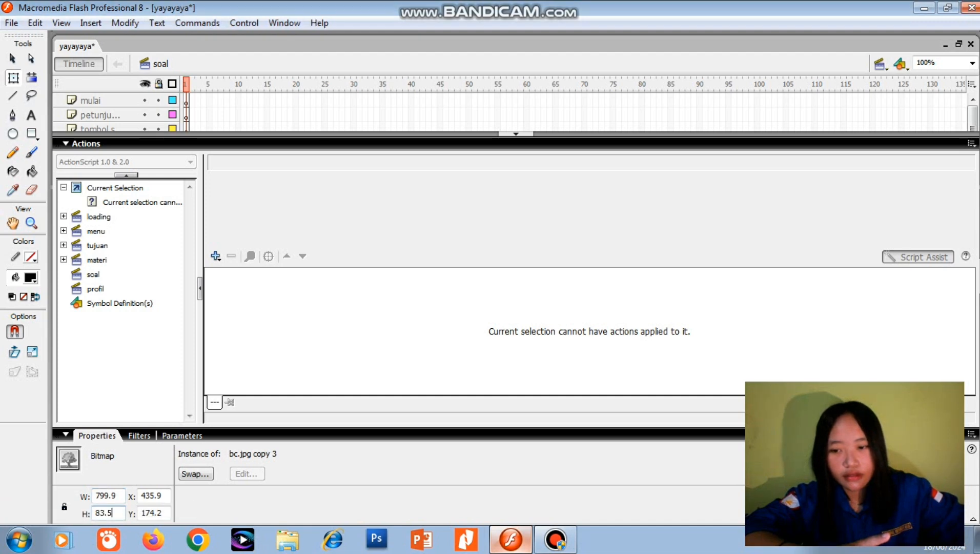
# Step: Set the background picture's height to 600.1, re-enter its width as 800.0, and collapse the properties area
pyautogui.press('BackSpace')
pyautogui.press('BackSpace')
pyautogui.press('BackSpace')
pyautogui.write('600.1')
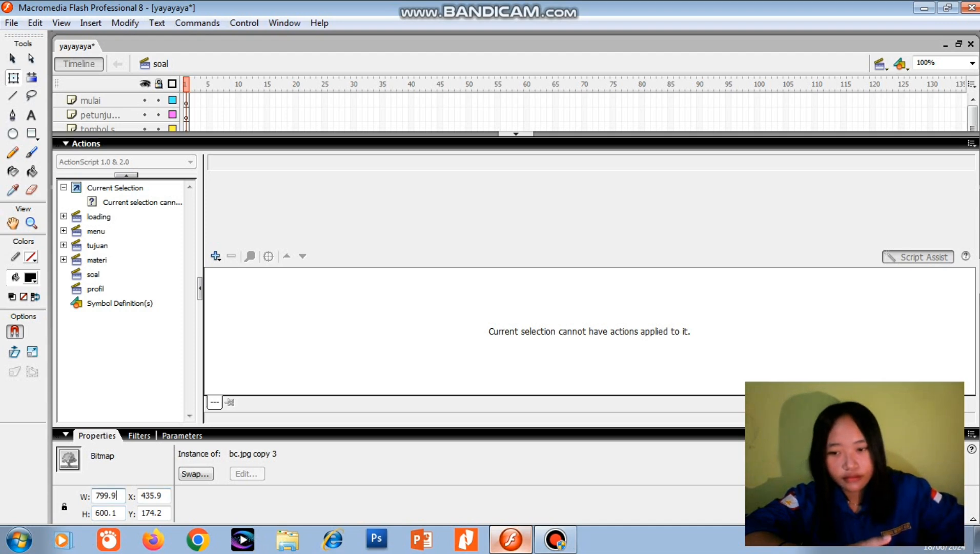
pyautogui.press('BackSpace')
pyautogui.press('BackSpace')
pyautogui.press('BackSpace')
pyautogui.press('BackSpace')
pyautogui.press('BackSpace')
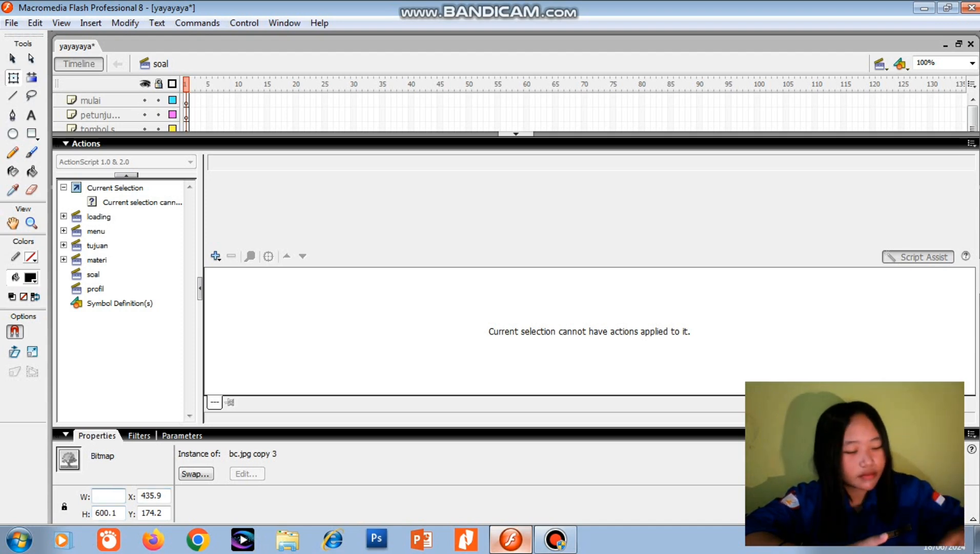
pyautogui.write('800.0')
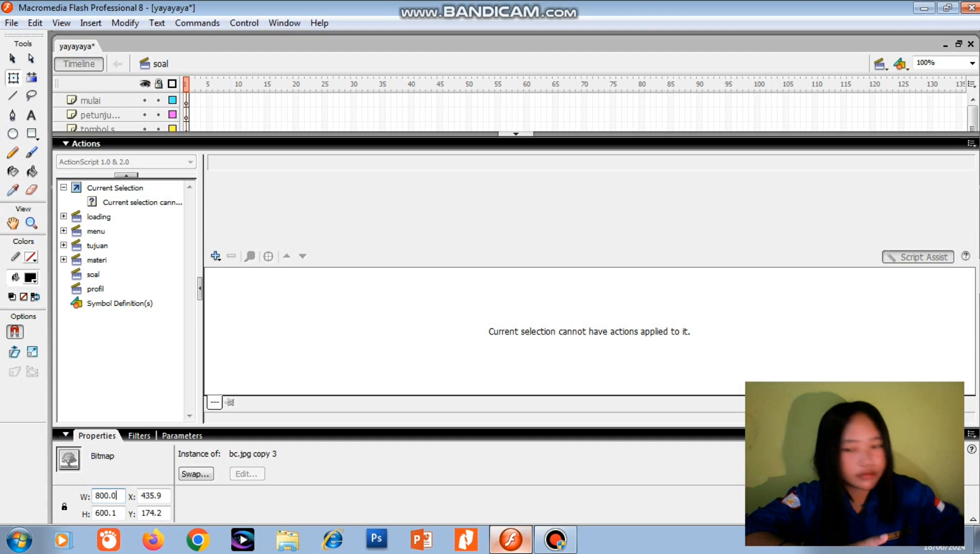
pyautogui.click(515, 134)
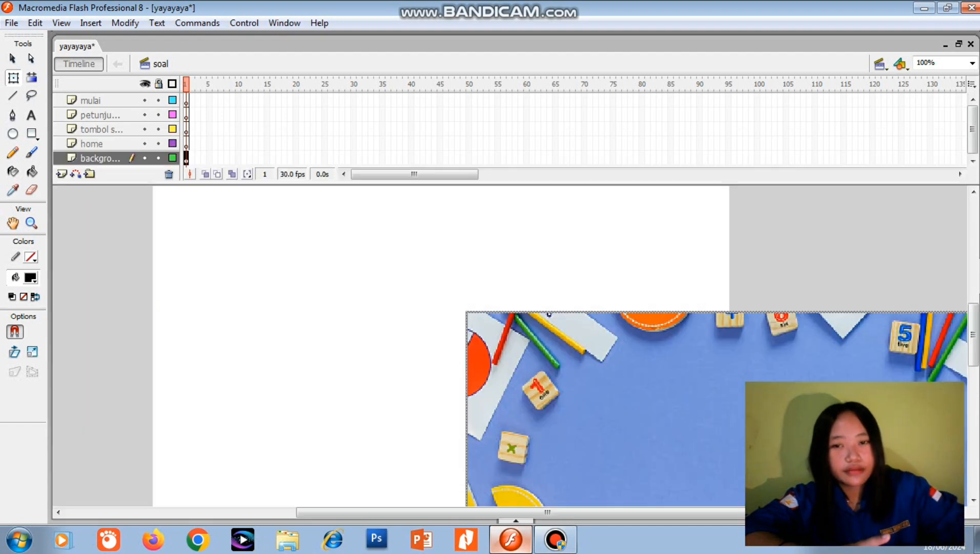
# Step: Move the background picture over the stage so its edges line up, and check its upper and lower borders
pyautogui.moveTo(595, 410); pyautogui.dragTo(282, 276)
pyautogui.scroll(3, 442, 345)
pyautogui.moveTo(702, 382); pyautogui.dragTo(701, 379)
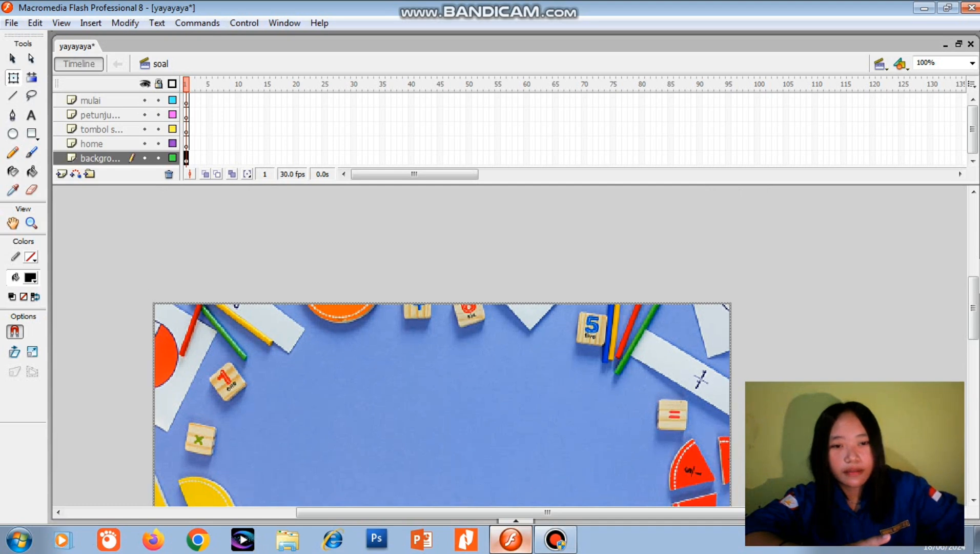
pyautogui.scroll(-5, 701, 379)
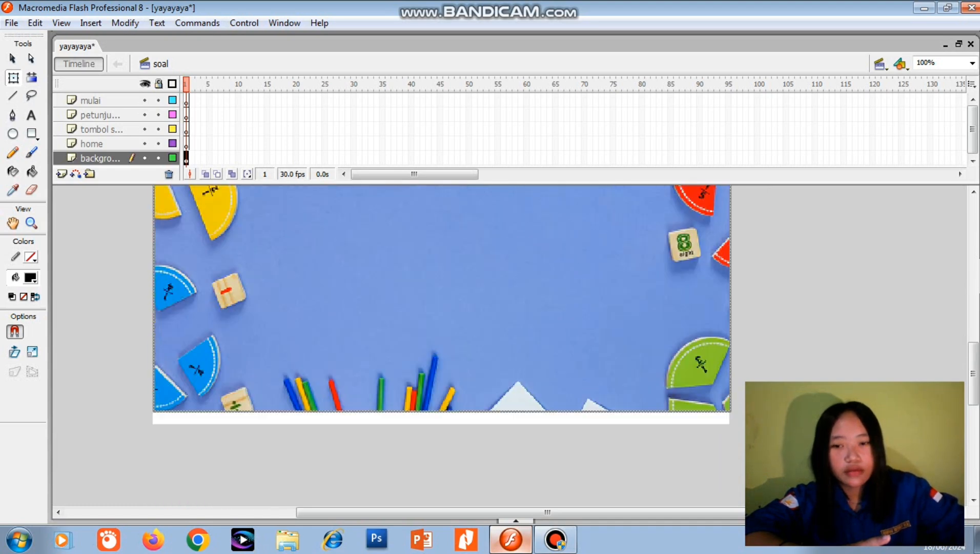
pyautogui.scroll(5, 442, 344)
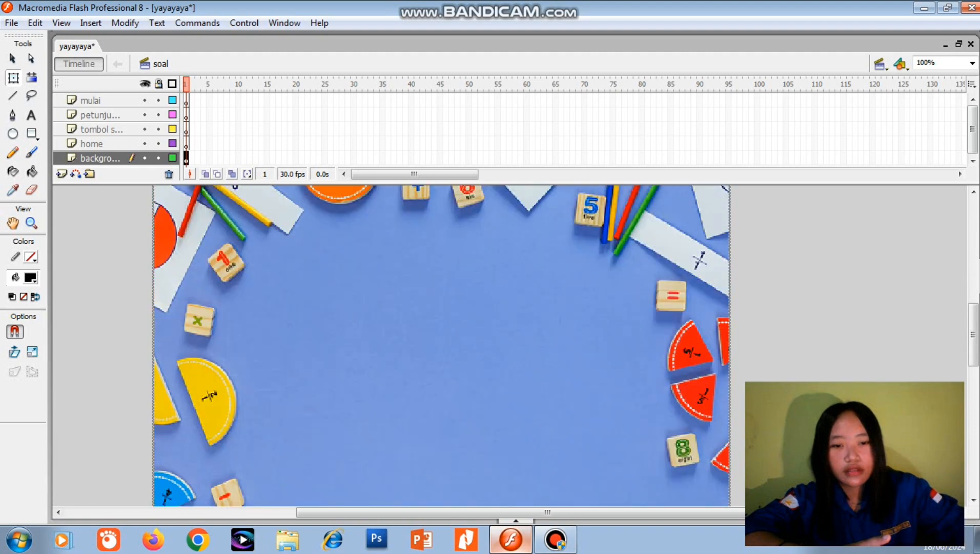
pyautogui.scroll(3, 442, 344)
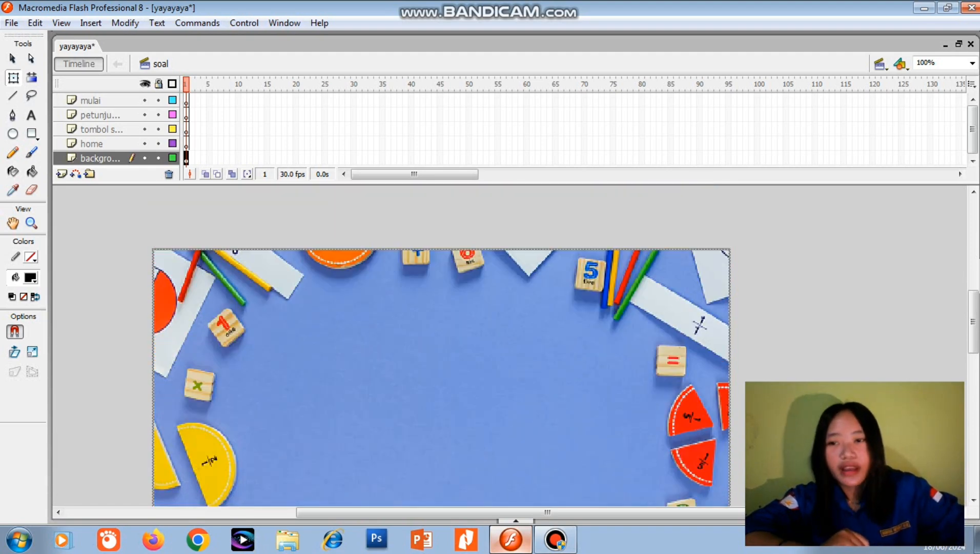
# Step: Import menu.png from the Pictures library onto the home layer, without replacing existing library items
pyautogui.click(102, 143)
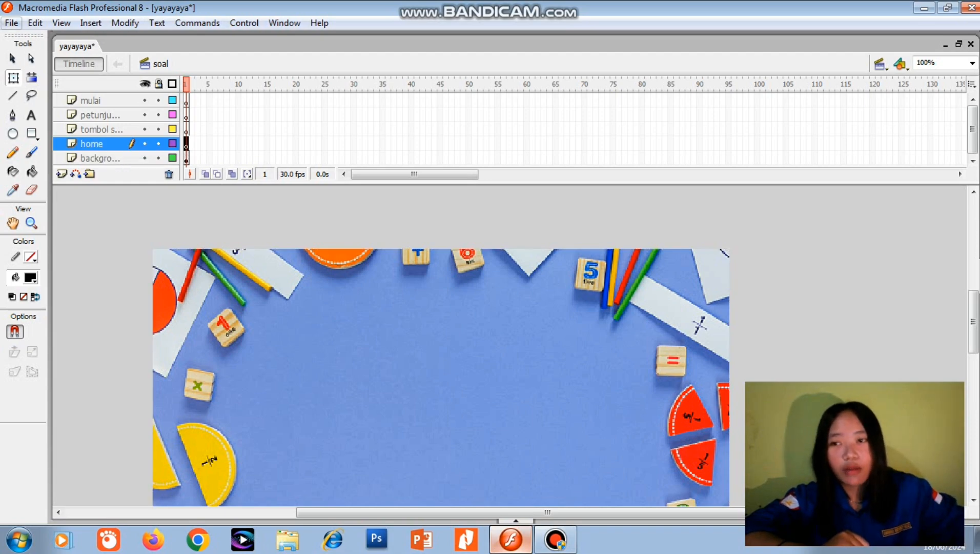
pyautogui.click(35, 23)
pyautogui.click(11, 22)
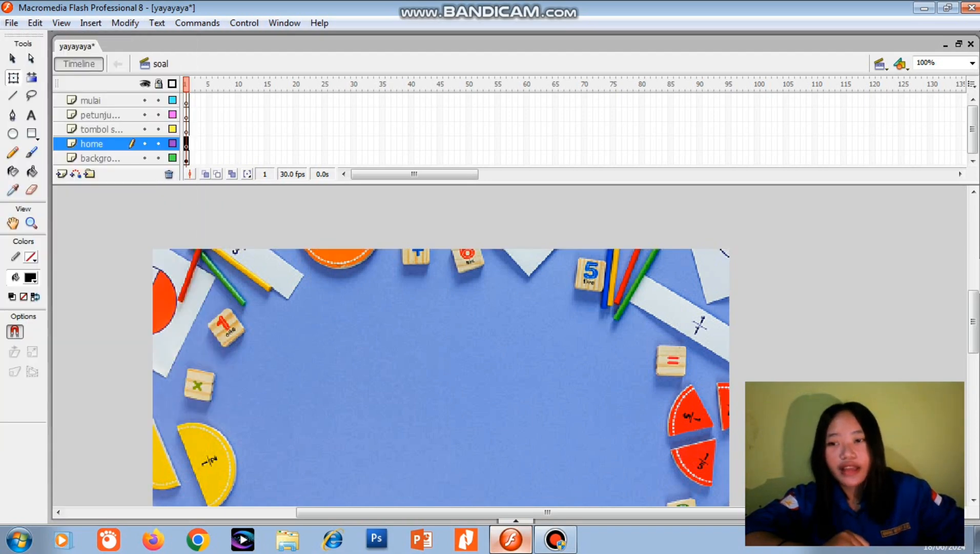
pyautogui.click(11, 23)
pyautogui.moveTo(169, 241)
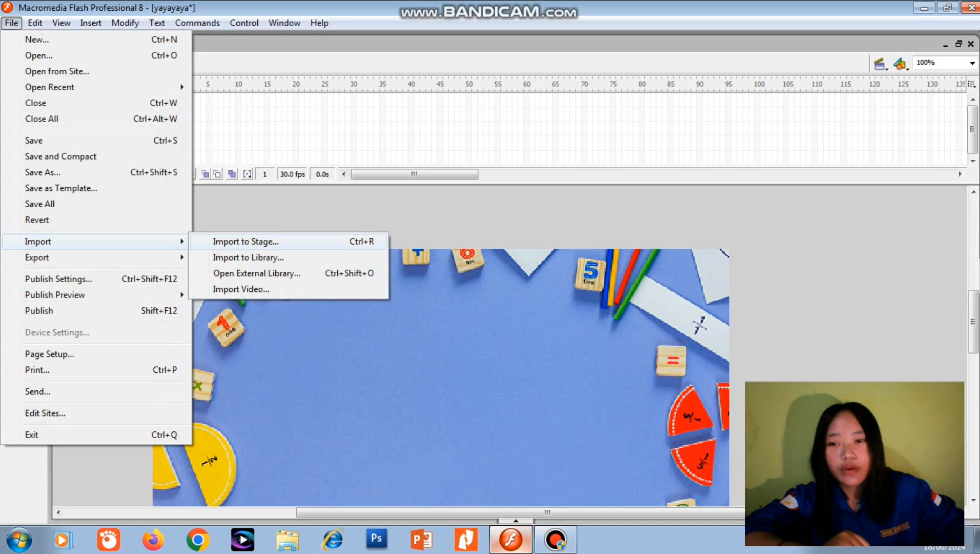
pyautogui.click(277, 242)
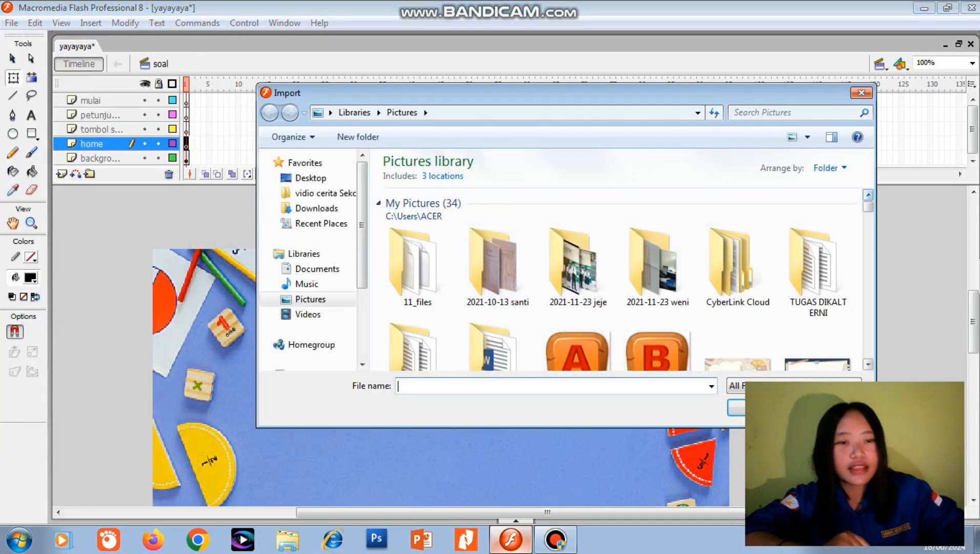
pyautogui.moveTo(867, 206); pyautogui.dragTo(867, 214)
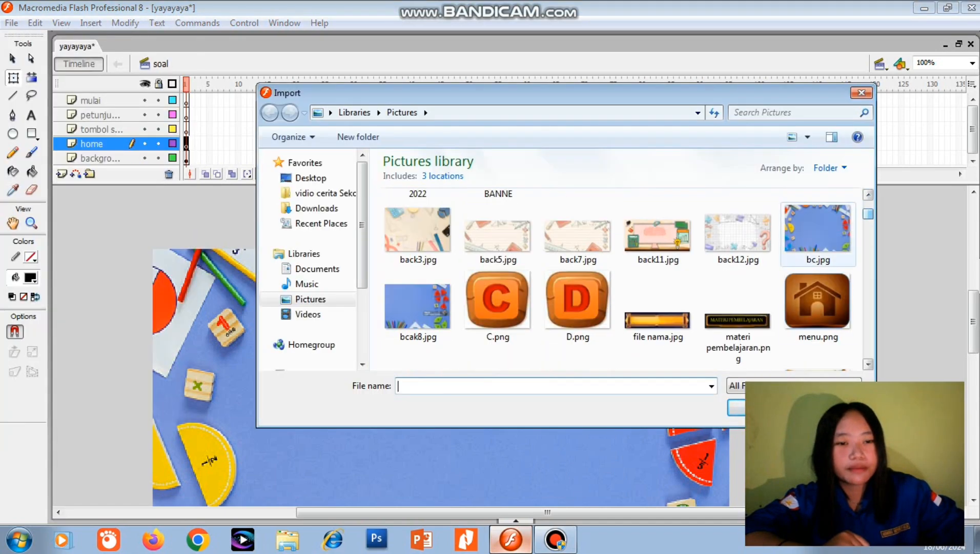
pyautogui.doubleClick(817, 302)
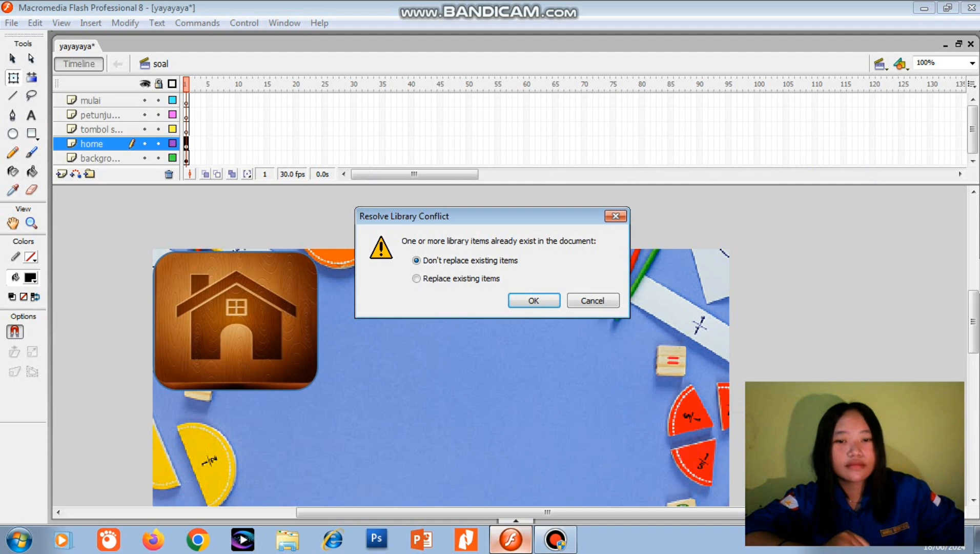
pyautogui.press('Return')
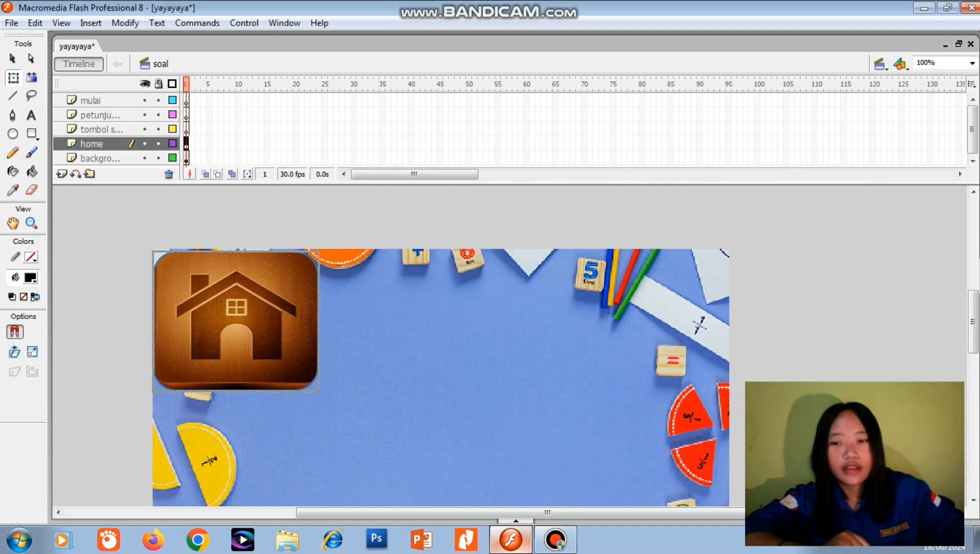
# Step: Shrink the house picture, place it in the background's upper-left blue area, and convert it to a button symbol named "home 2"
pyautogui.click(14, 77)
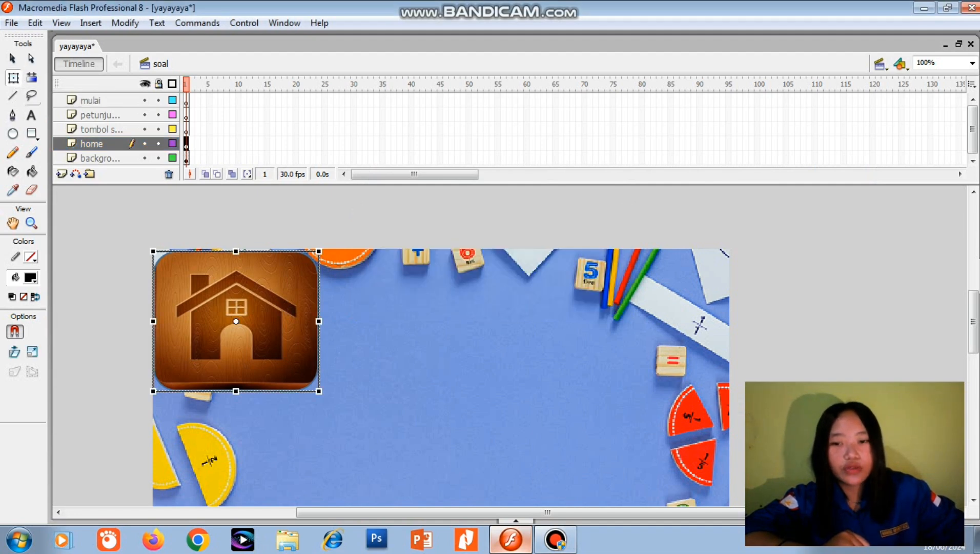
pyautogui.moveTo(318, 390); pyautogui.dragTo(297, 295)
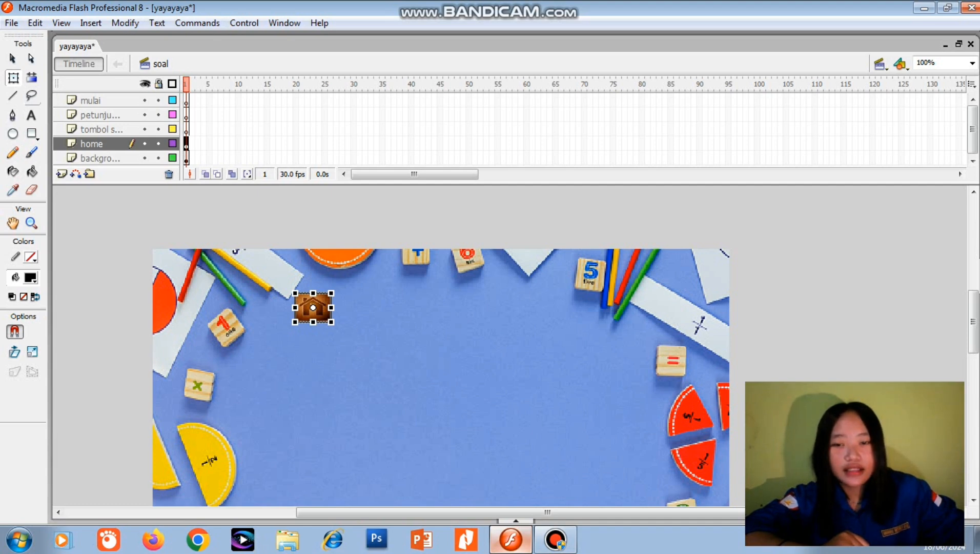
pyautogui.rightClick(322, 303)
pyautogui.click(385, 270)
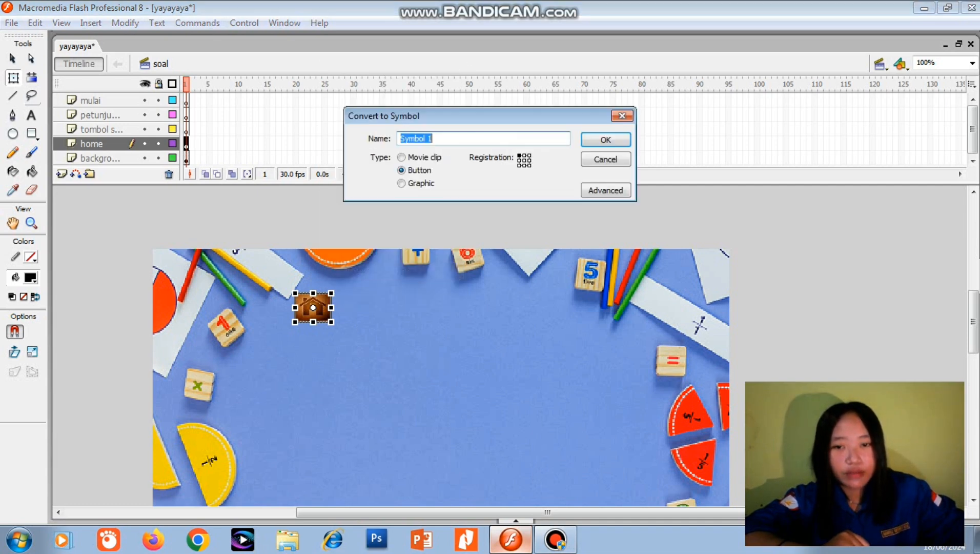
pyautogui.press('BackSpace')
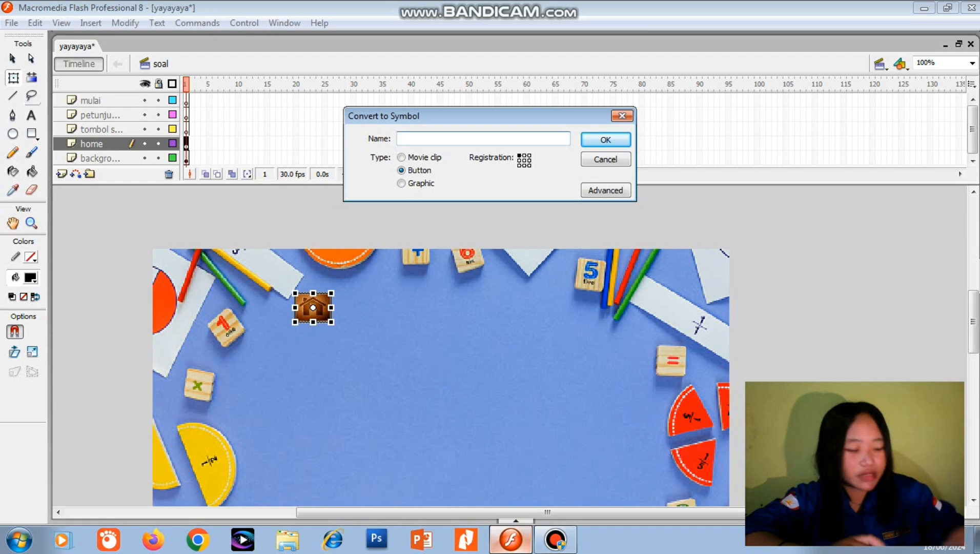
pyautogui.write('home')
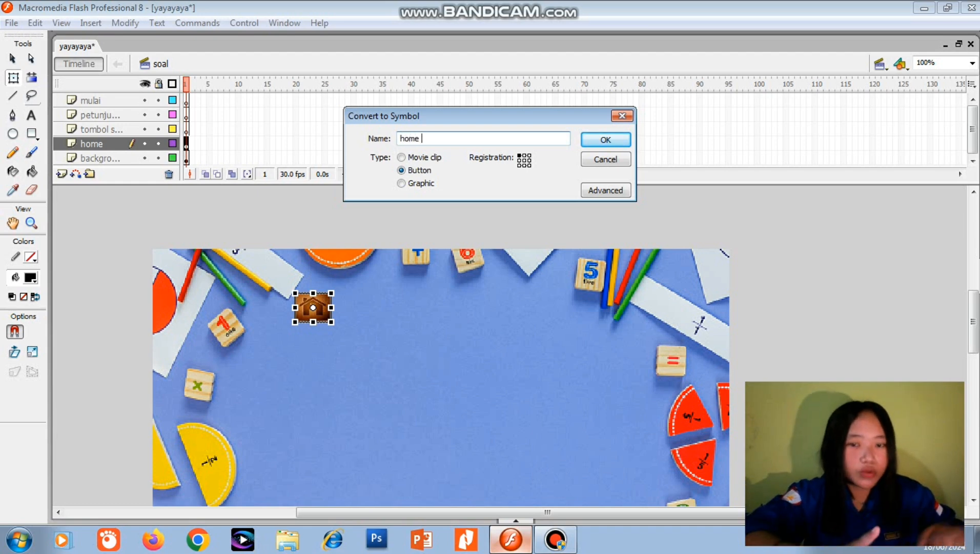
pyautogui.write(' 2')
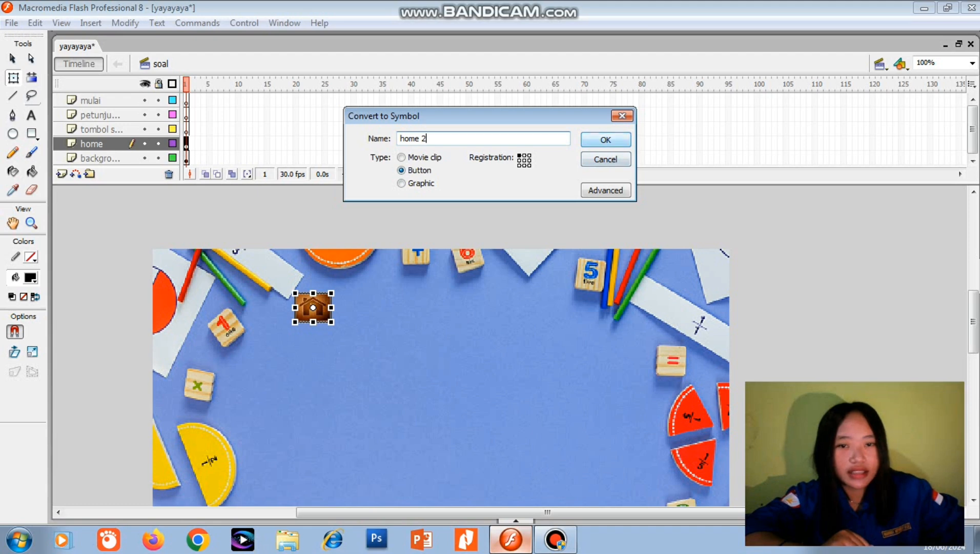
pyautogui.press('Return')
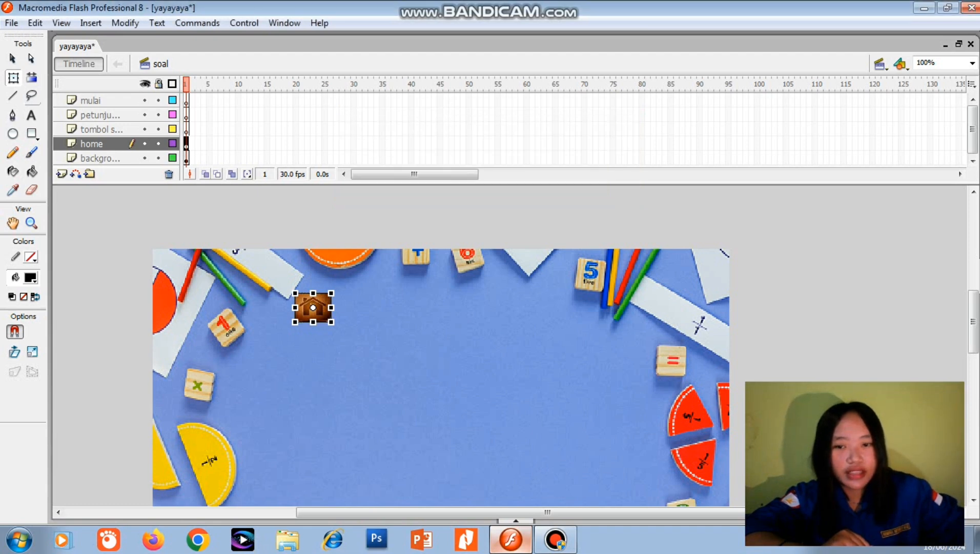
# Step: Open the home 2 button for editing and insert keyframes in its Over and Down states
pyautogui.doubleClick(296, 295)
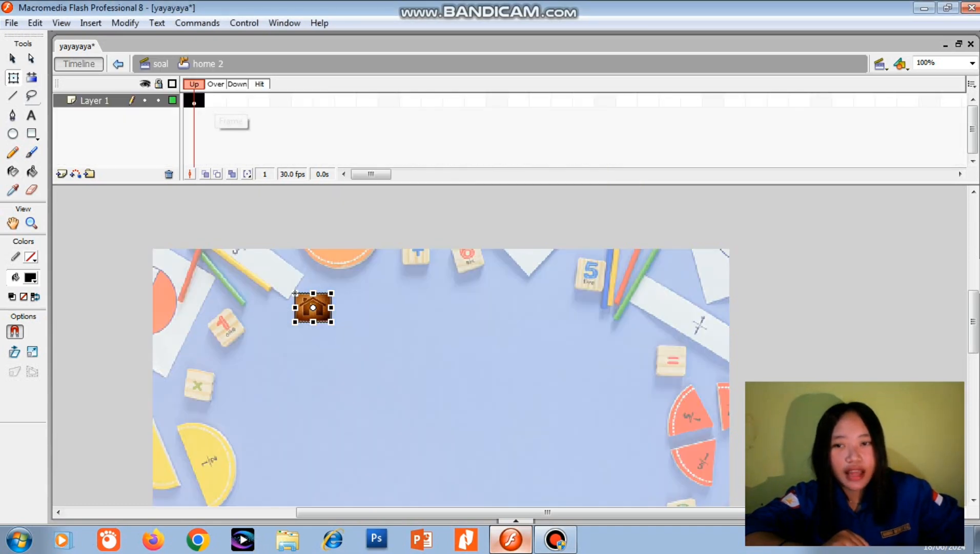
pyautogui.click(215, 101)
pyautogui.rightClick(215, 101)
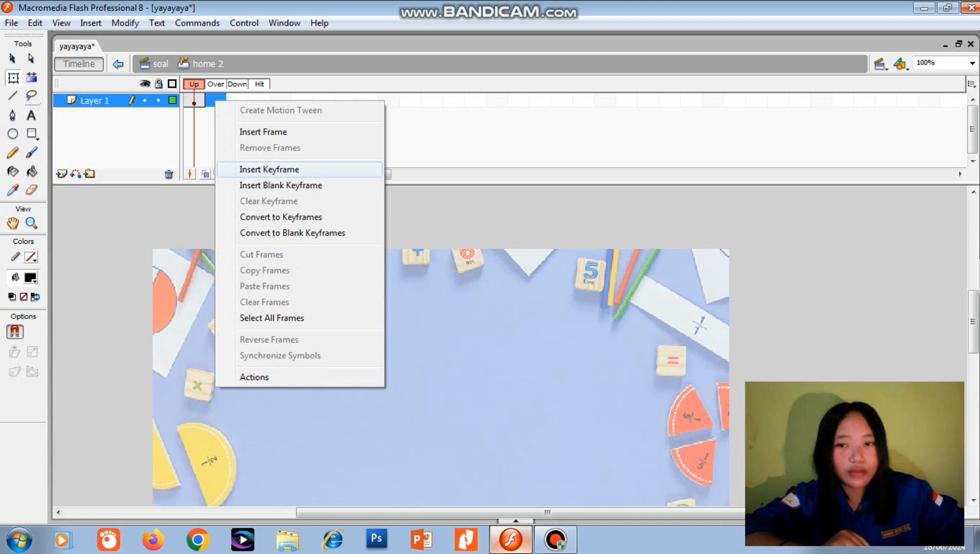
pyautogui.click(269, 169)
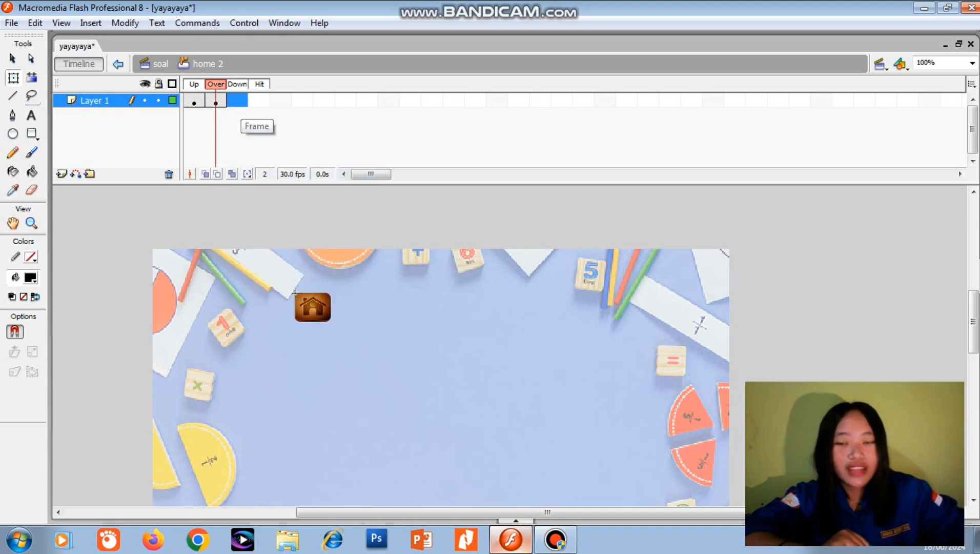
pyautogui.rightClick(240, 101)
pyautogui.click(295, 171)
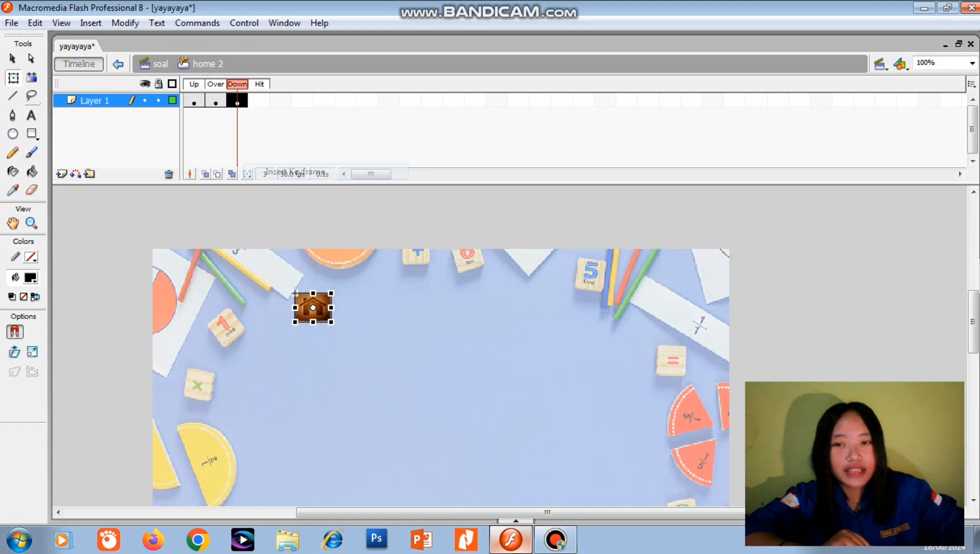
# Step: Enlarge the house picture slightly in the button's Over state, and return to the soal scene
pyautogui.click(216, 100)
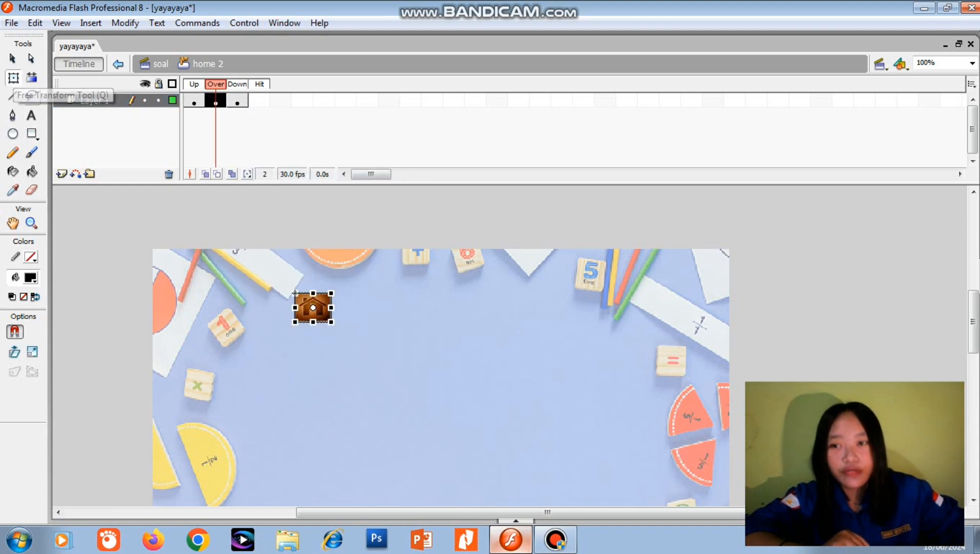
pyautogui.moveTo(295, 293); pyautogui.dragTo(286, 288)
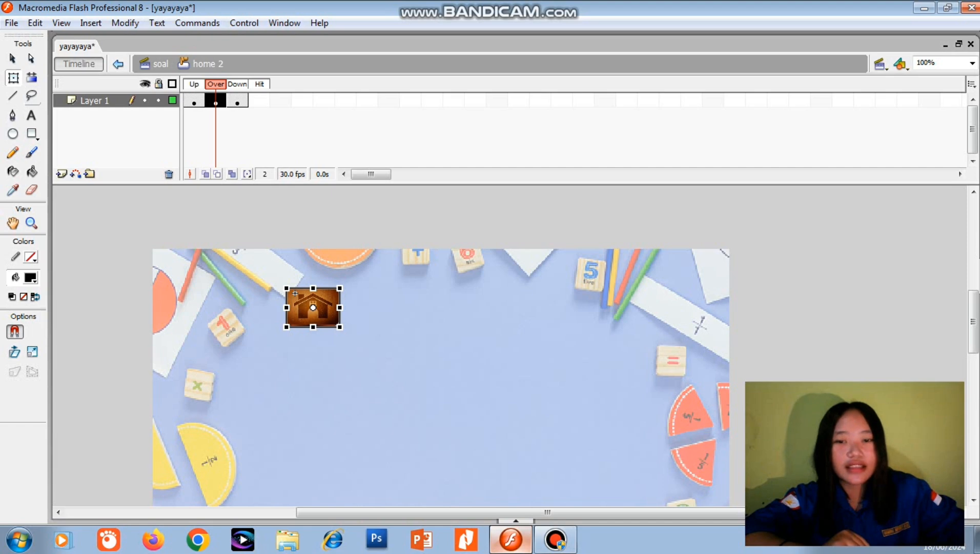
pyautogui.hotkey('ctrl', 'e')
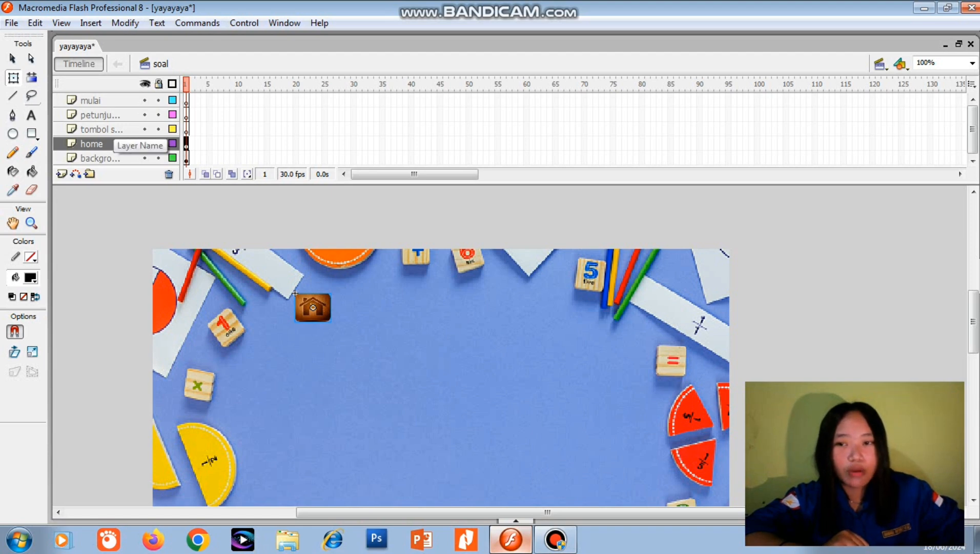
# Step: Import soal latihan.png from the Pictures library onto the "tombol s..." layer, without replacing existing library items
pyautogui.click(102, 129)
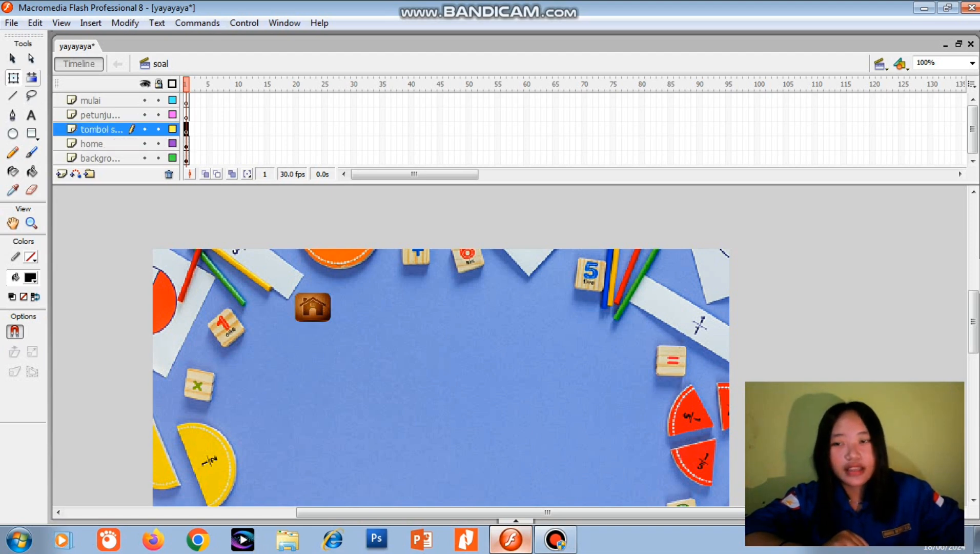
pyautogui.click(11, 23)
pyautogui.moveTo(11, 23)
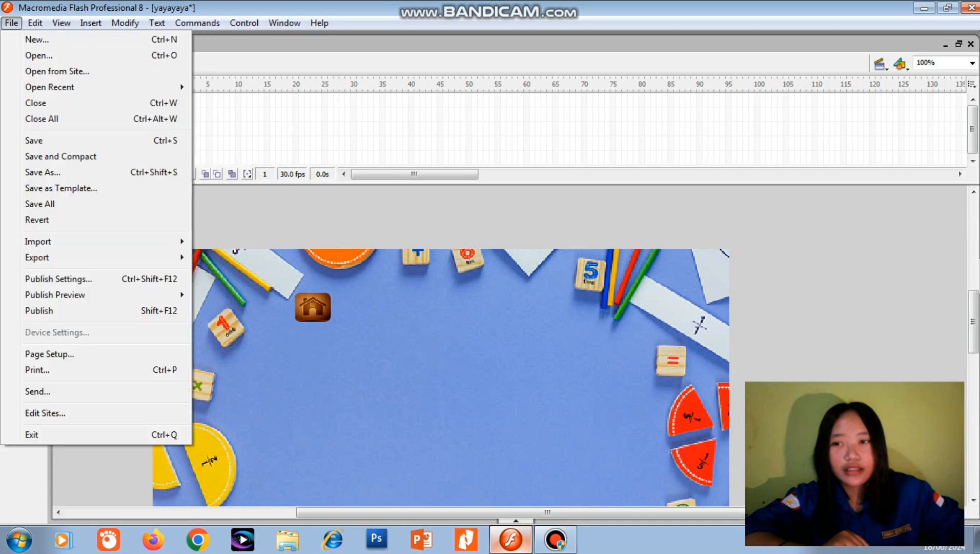
pyautogui.moveTo(38, 241)
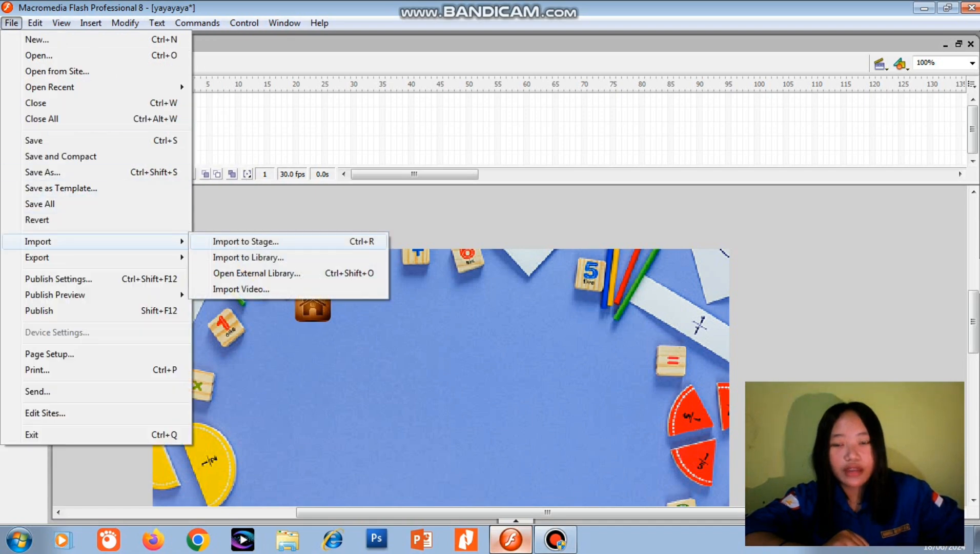
pyautogui.click(246, 241)
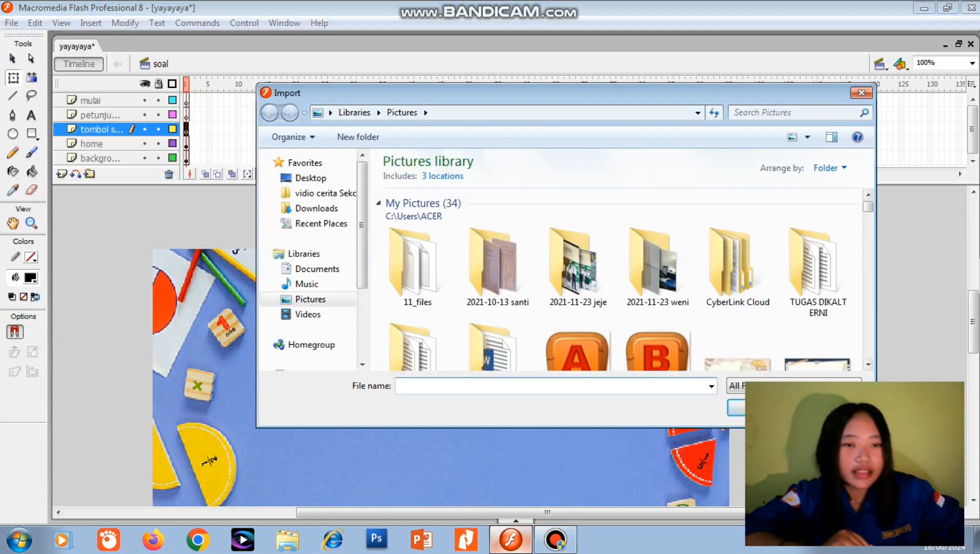
pyautogui.moveTo(867, 206); pyautogui.dragTo(868, 218)
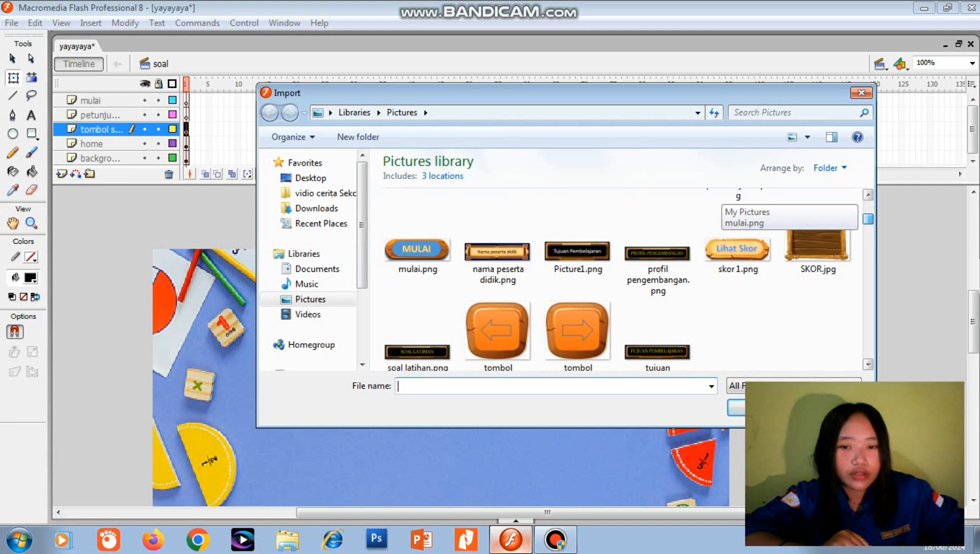
pyautogui.click(418, 335)
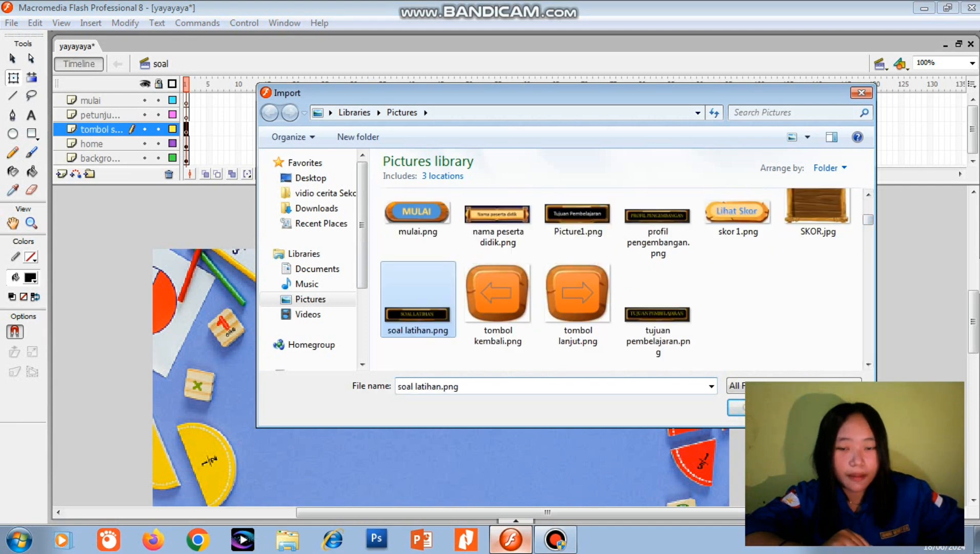
pyautogui.press('Return')
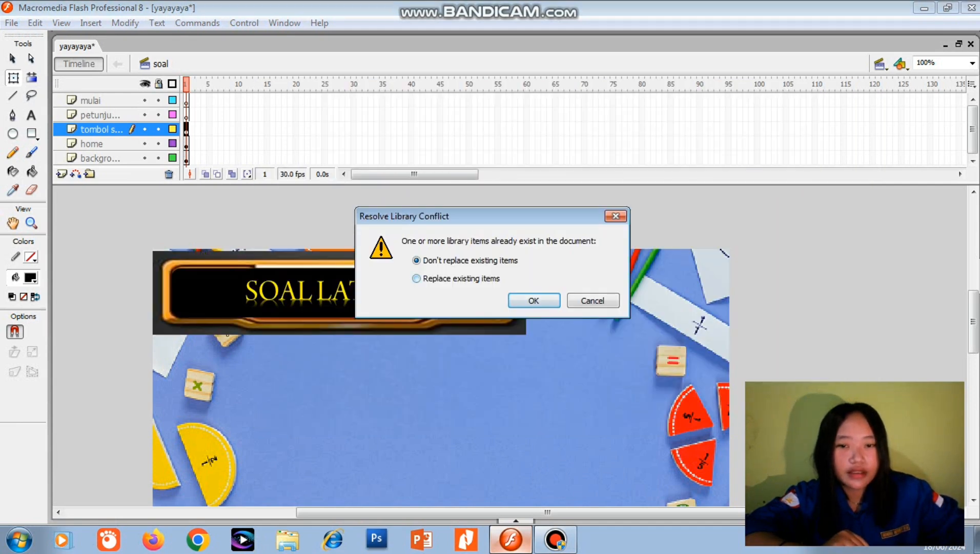
pyautogui.press('Return')
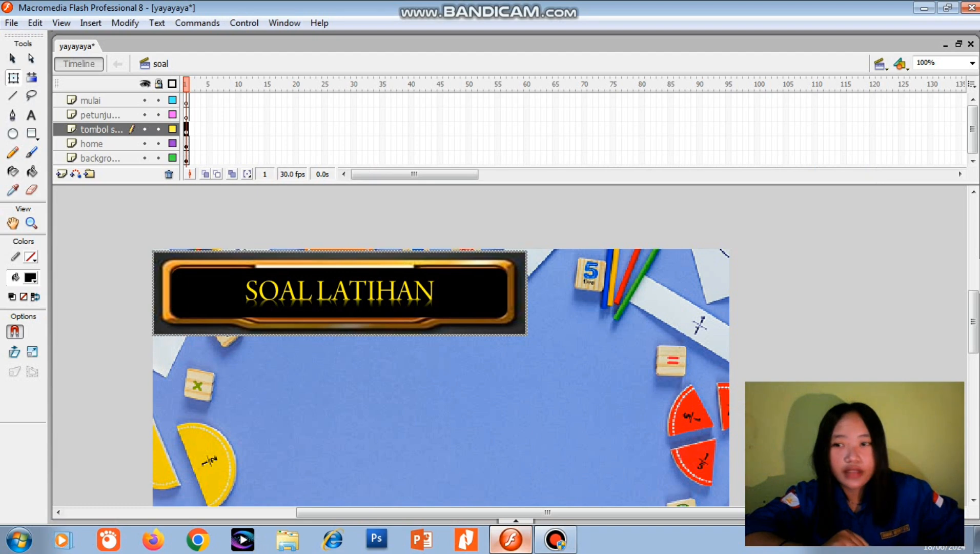
# Step: Shrink the SOAL LATIHAN banner and place it beside the home button, level with it, near the background's upper edge
pyautogui.click(14, 77)
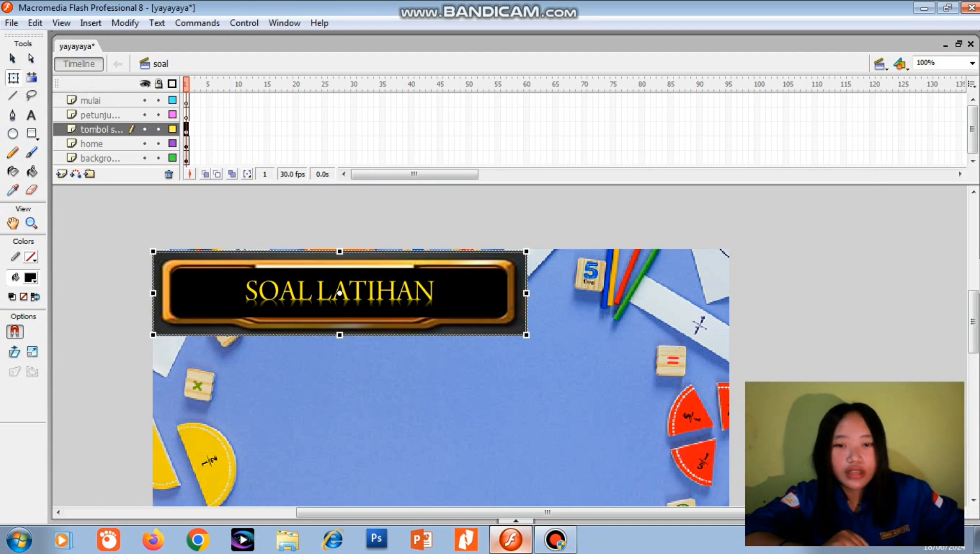
pyautogui.moveTo(359, 293); pyautogui.dragTo(421, 364)
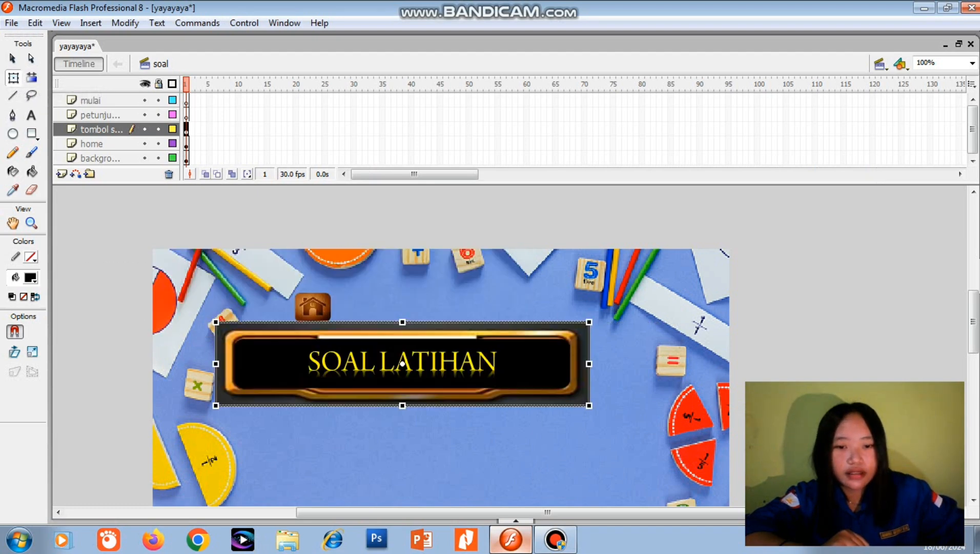
pyautogui.moveTo(589, 406); pyautogui.dragTo(479, 379)
pyautogui.moveTo(422, 364); pyautogui.dragTo(453, 308)
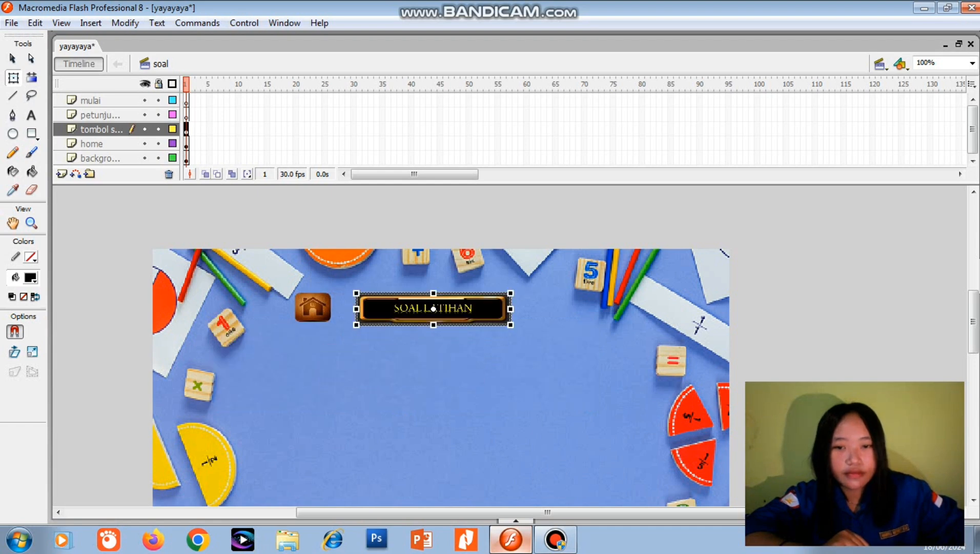
pyautogui.click(441, 390)
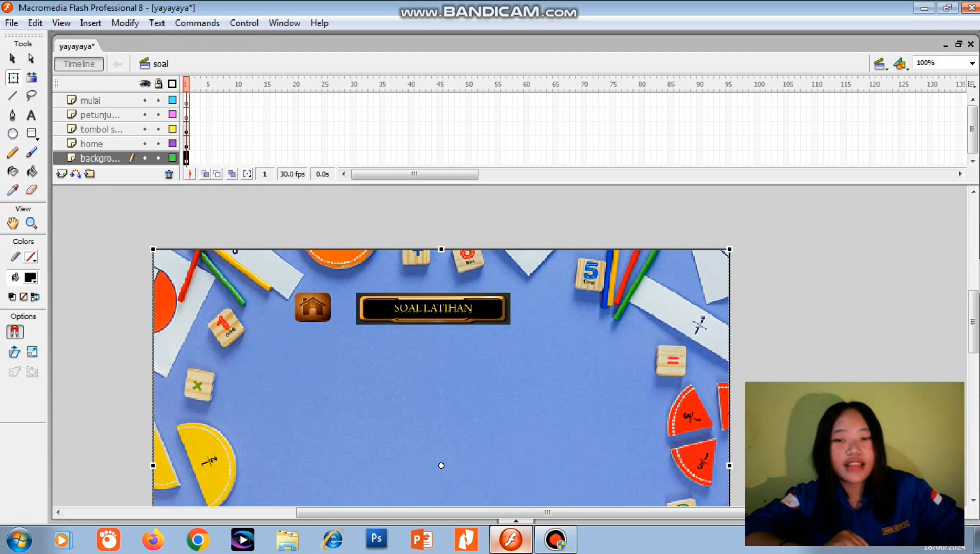
pyautogui.click(433, 308)
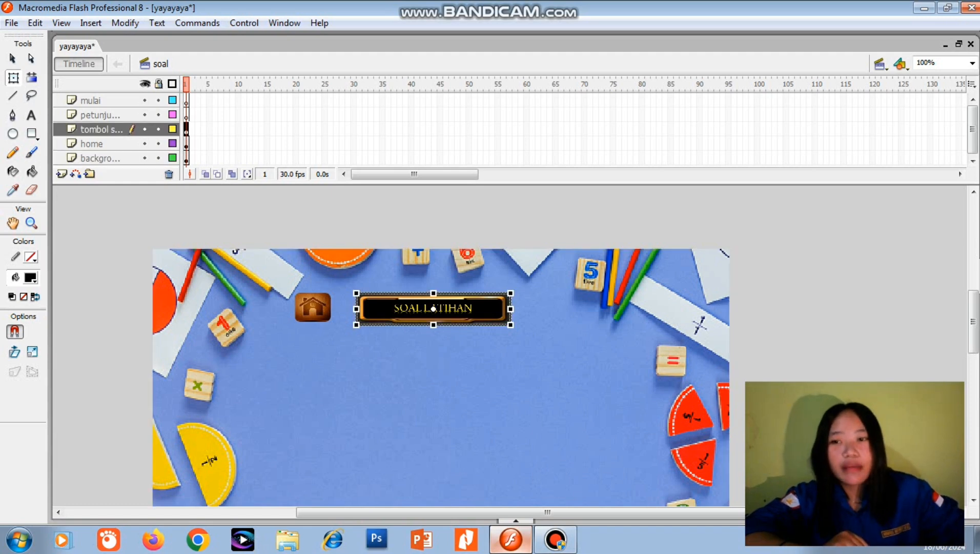
# Step: Draw a wide one-line text field on the "petunju..." layer below the SOAL LATIHAN banner, spanning between the × and = blocks
pyautogui.click(102, 115)
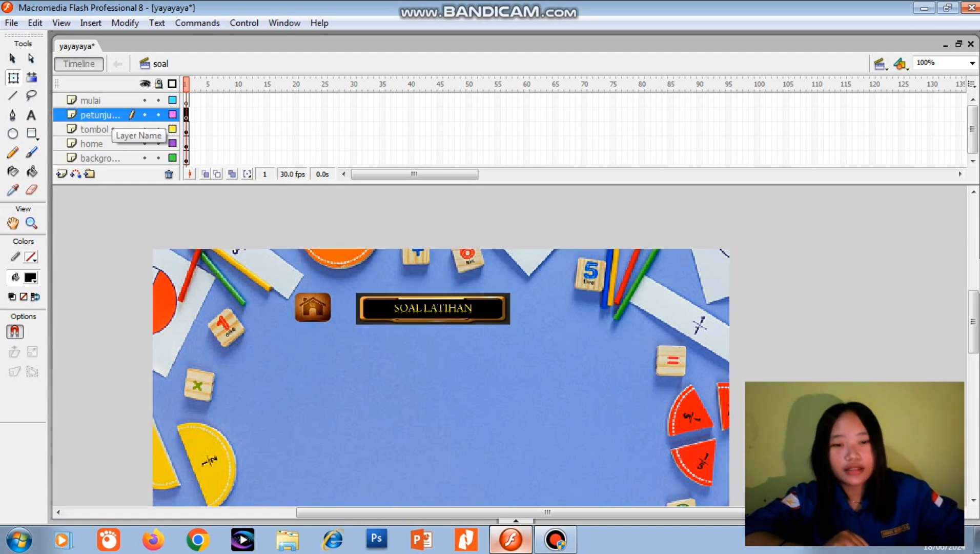
pyautogui.click(31, 115)
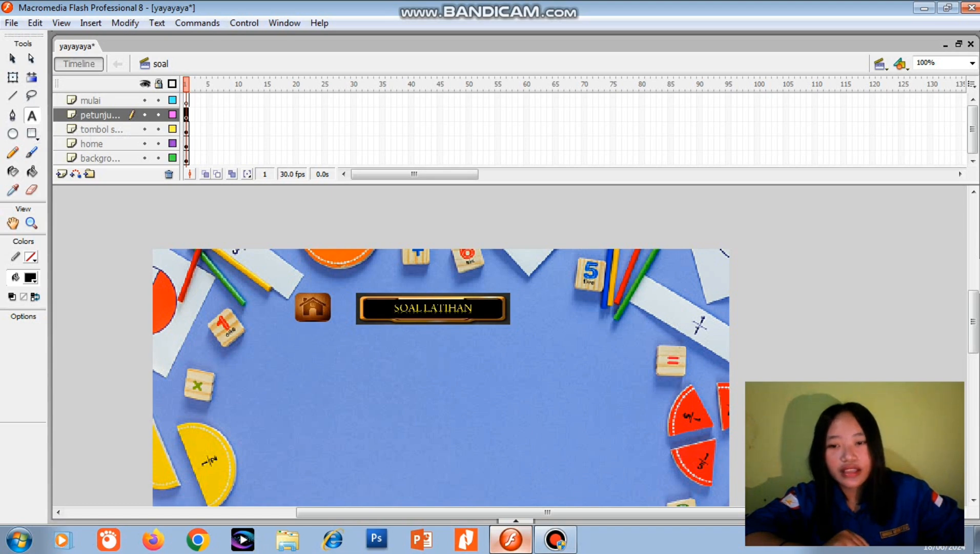
pyautogui.moveTo(236, 359); pyautogui.dragTo(654, 373)
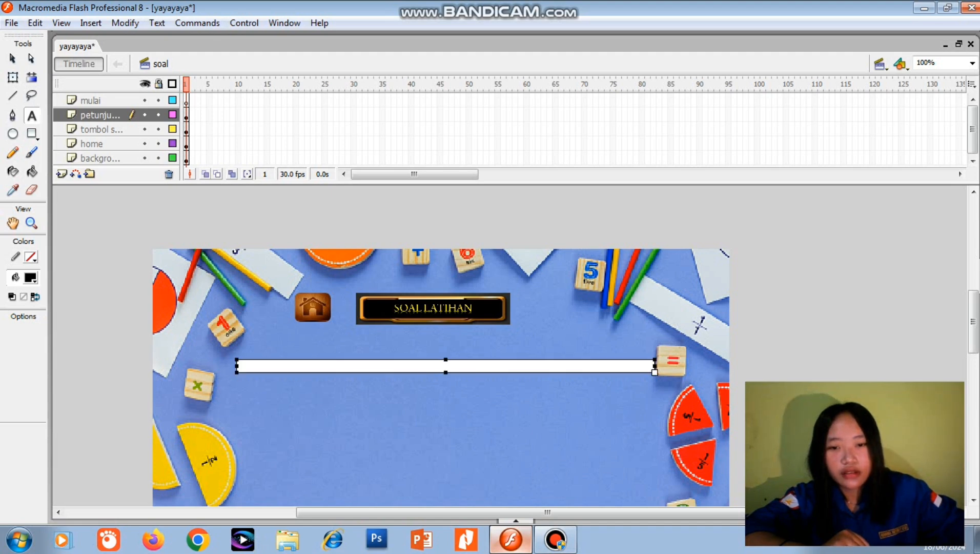
pyautogui.moveTo(446, 372); pyautogui.dragTo(430, 388)
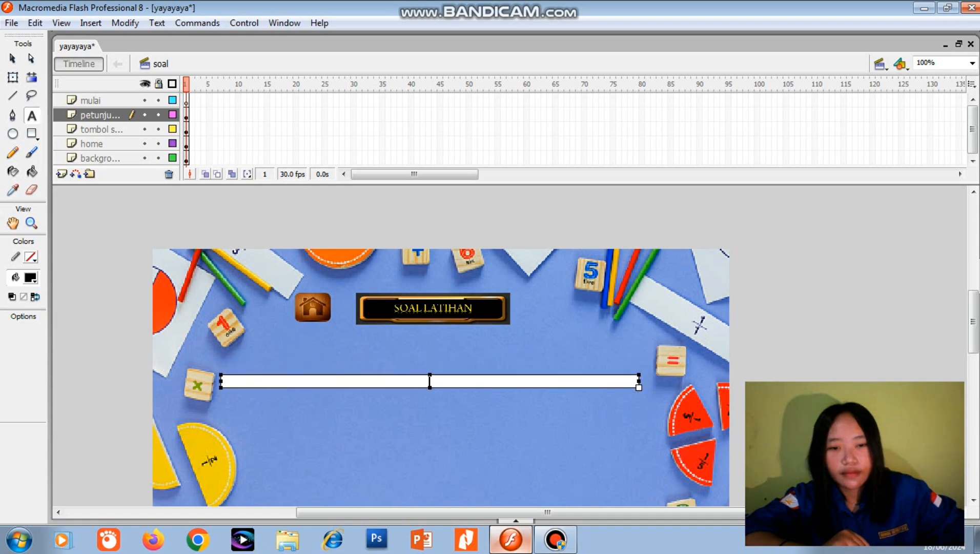
pyautogui.moveTo(638, 387); pyautogui.dragTo(654, 387)
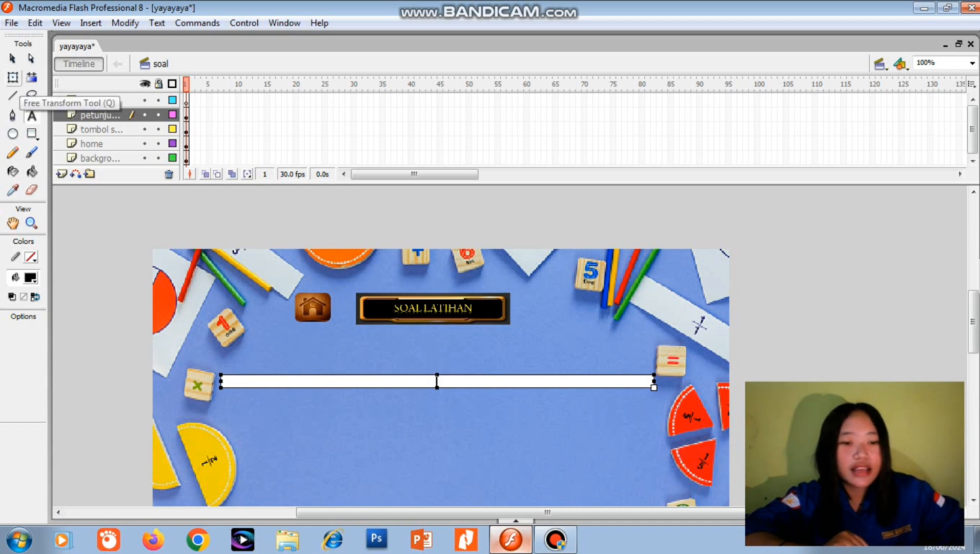
# Step: Copy the empty text field and paste two duplicates, aligning the first one directly beneath the original
pyautogui.click(12, 78)
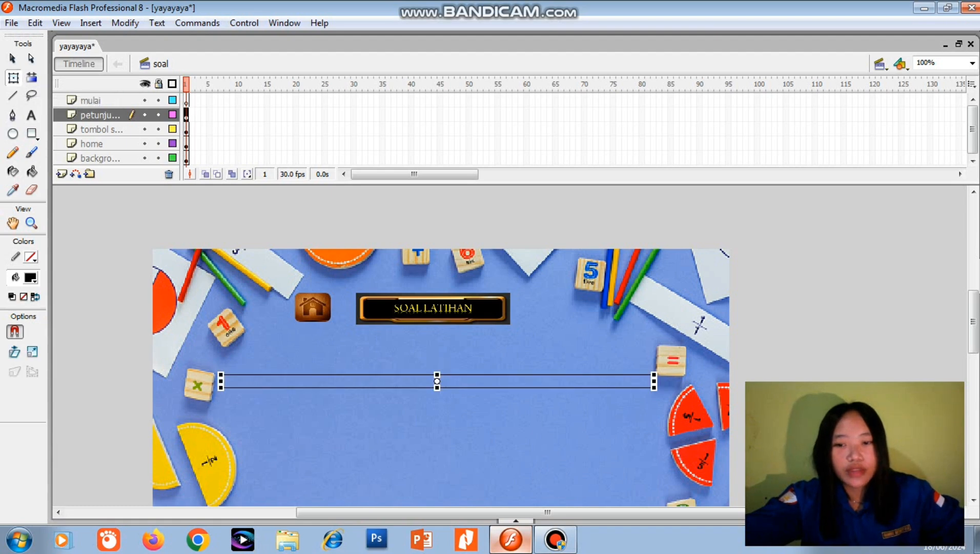
pyautogui.rightClick(272, 378)
pyautogui.click(306, 159)
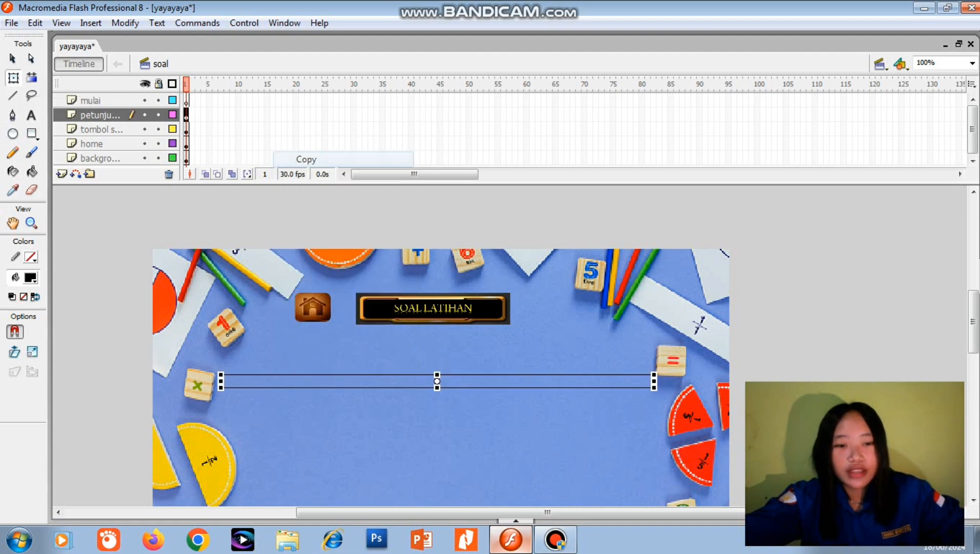
pyautogui.scroll(-3, 440, 345)
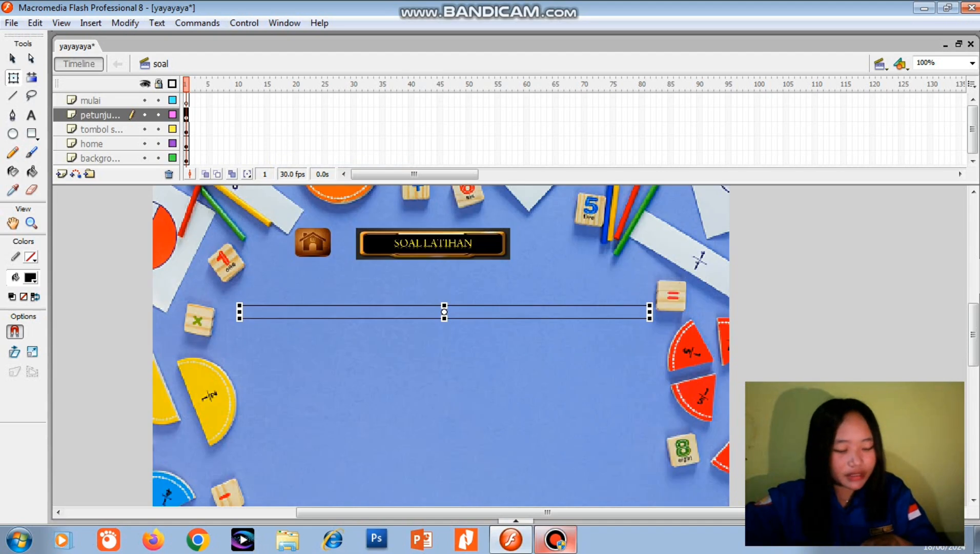
pyautogui.hotkey('ctrl', 'v')
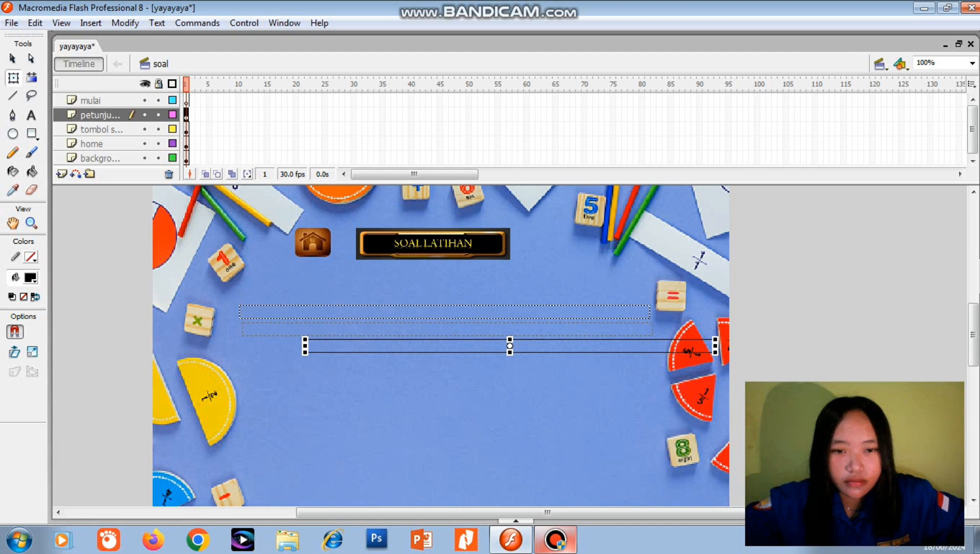
pyautogui.moveTo(510, 345); pyautogui.dragTo(444, 329)
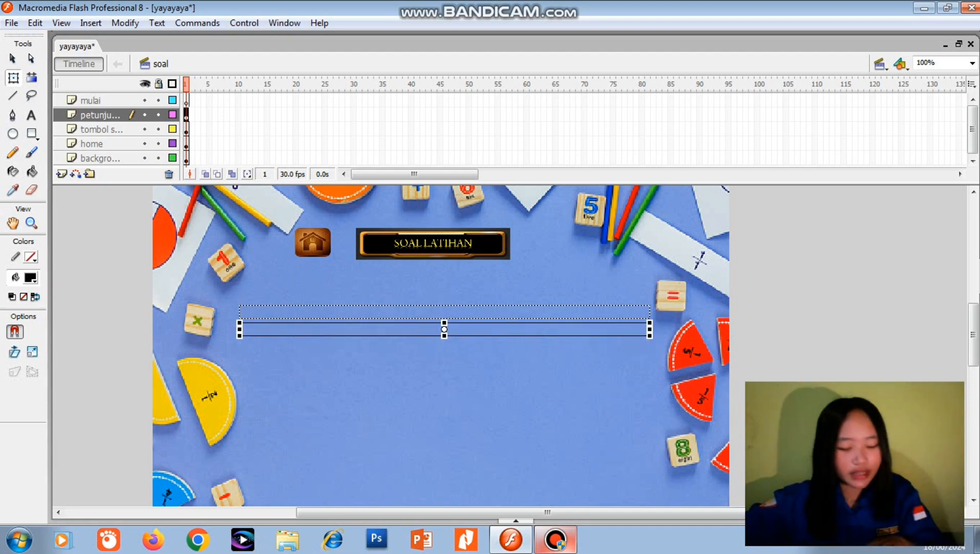
pyautogui.hotkey('ctrl', 'v')
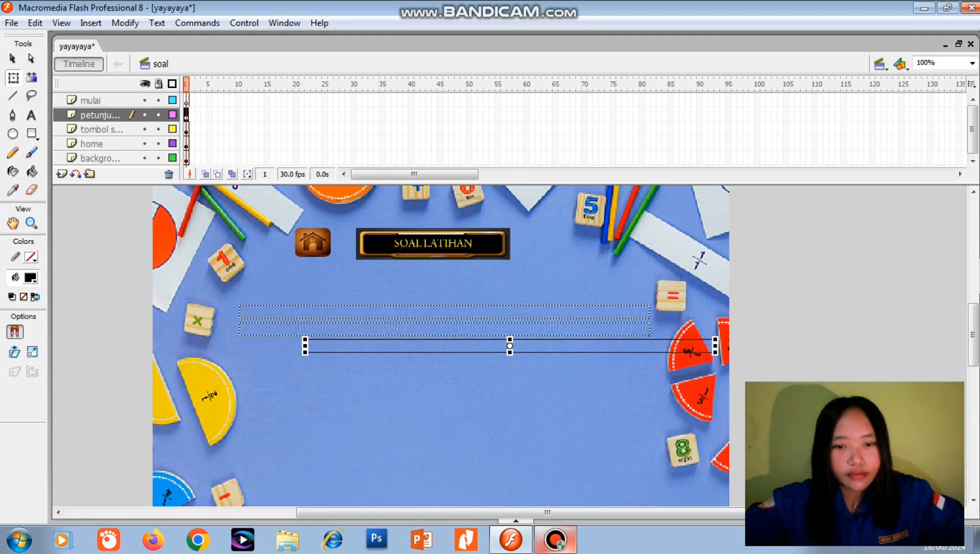
# Step: Align the pasted empty text box under the two existing ones and paste another copy in line below them
pyautogui.moveTo(510, 346); pyautogui.dragTo(443, 346)
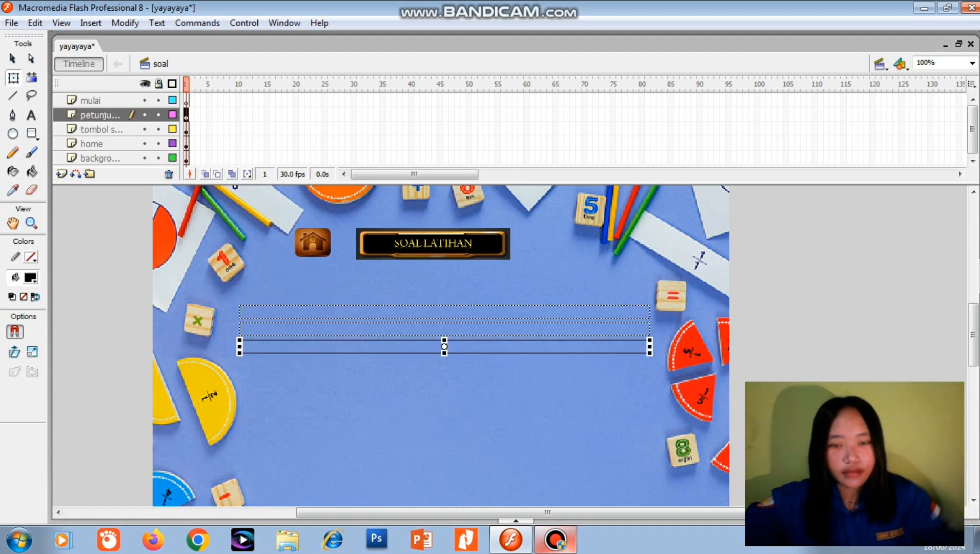
pyautogui.hotkey('ctrl', 'v')
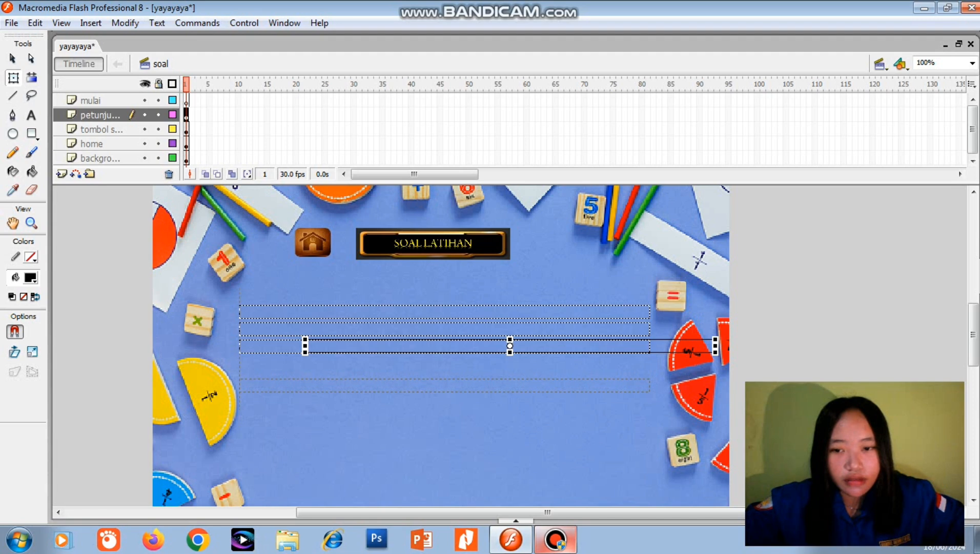
pyautogui.moveTo(510, 346); pyautogui.dragTo(444, 385)
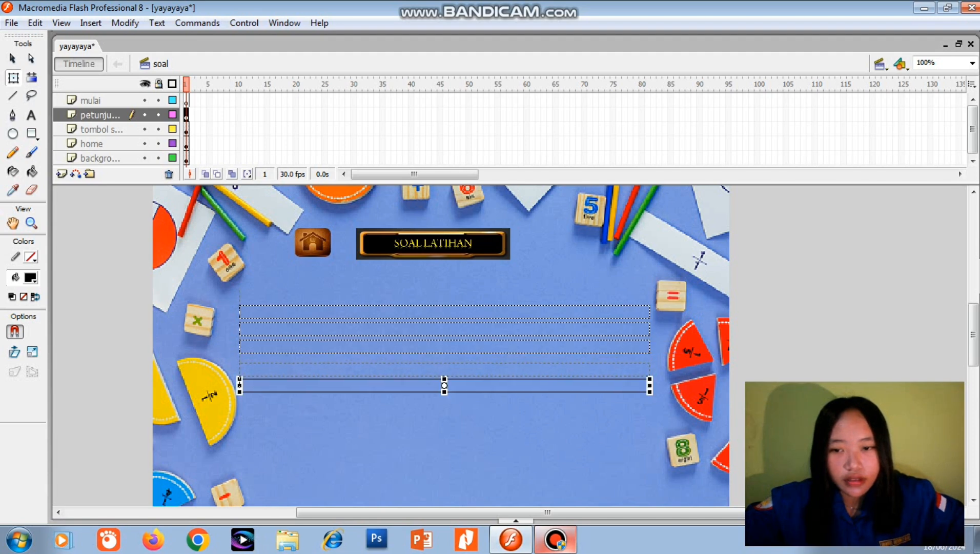
# Step: Move the upper empty text boxes down to form an evenly spaced, left-aligned stack of four above the lowest box's position
pyautogui.moveTo(444, 346); pyautogui.dragTo(444, 368)
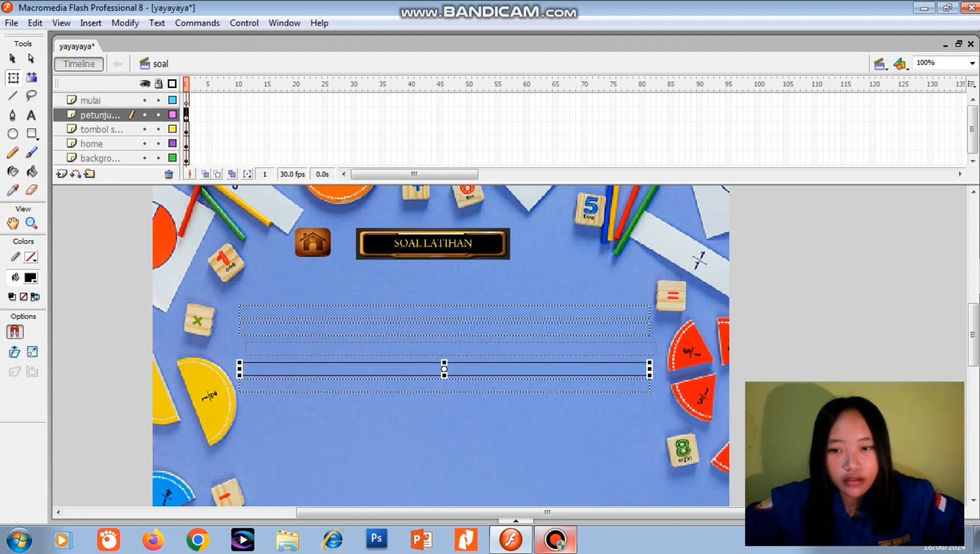
pyautogui.moveTo(444, 329)
pyautogui.mouseDown()
pyautogui.moveTo(444, 351)
pyautogui.moveTo(444, 338)
pyautogui.mouseUp()
pyautogui.click(441, 401)
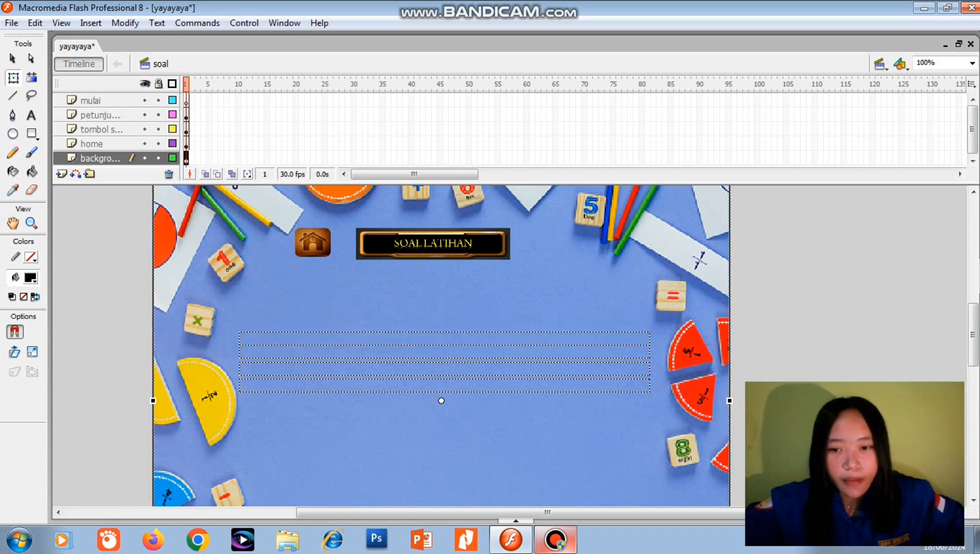
pyautogui.hotkey('ctrl', 'a')
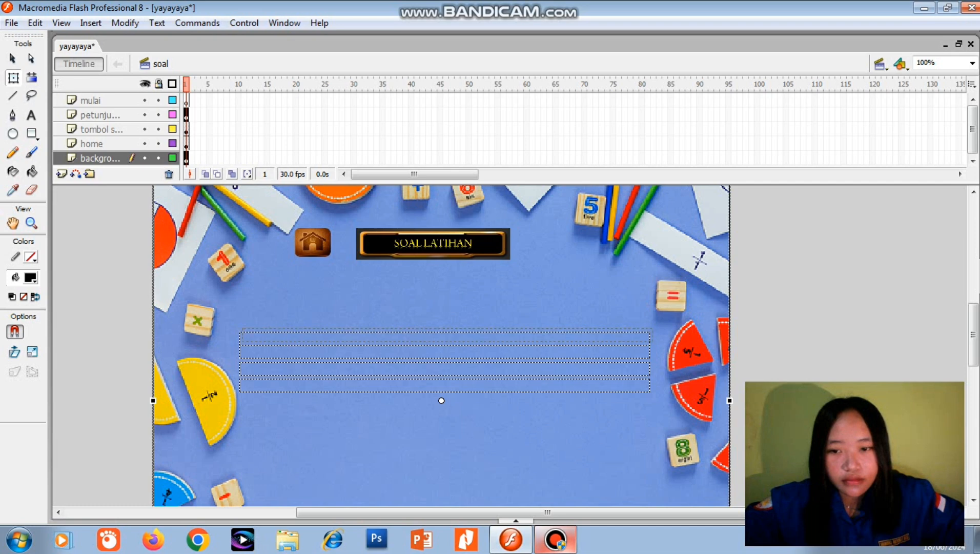
pyautogui.click(443, 337)
pyautogui.click(441, 400)
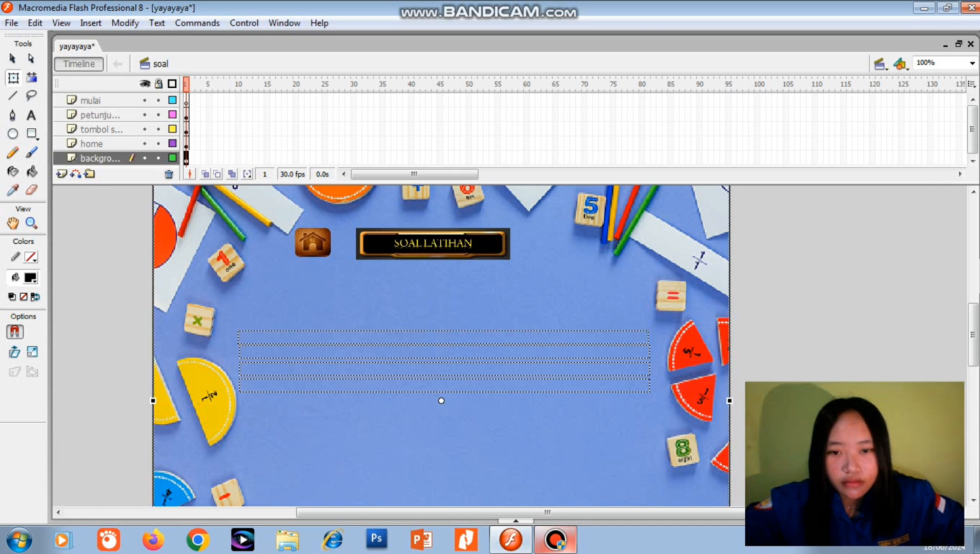
pyautogui.moveTo(442, 338); pyautogui.dragTo(446, 330)
pyautogui.click(441, 401)
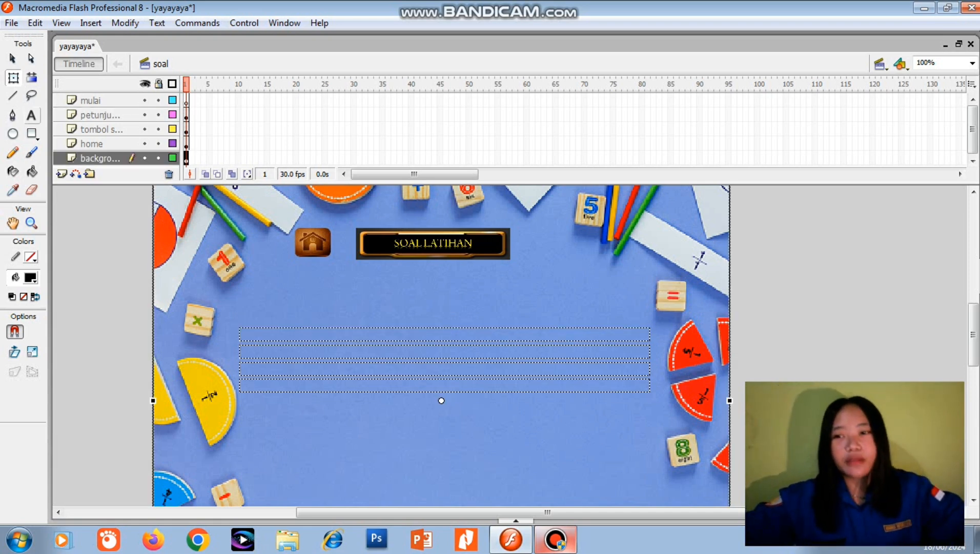
# Step: Enter "1. Silahkan membaca soal dengan teliti" in the first text box of the stack
pyautogui.click(31, 115)
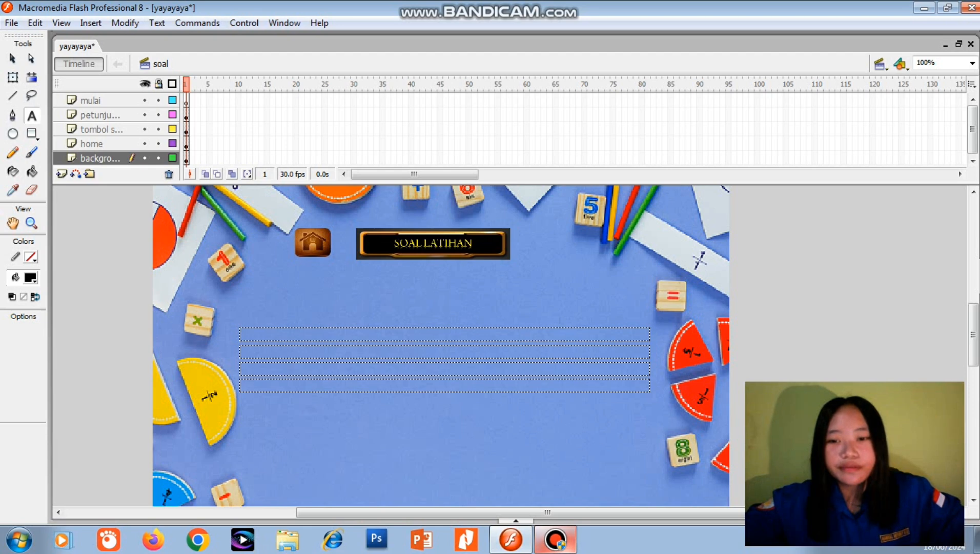
pyautogui.click(443, 333)
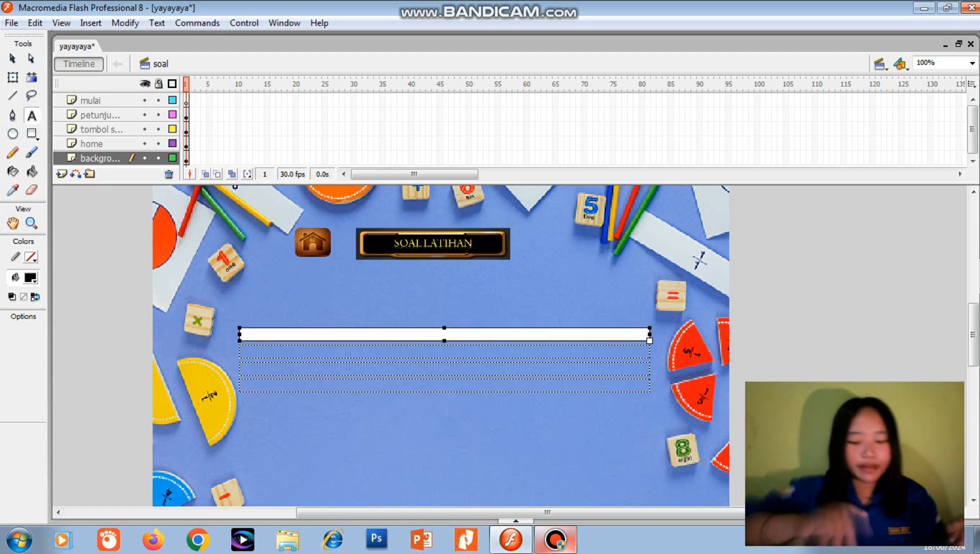
pyautogui.write('1.')
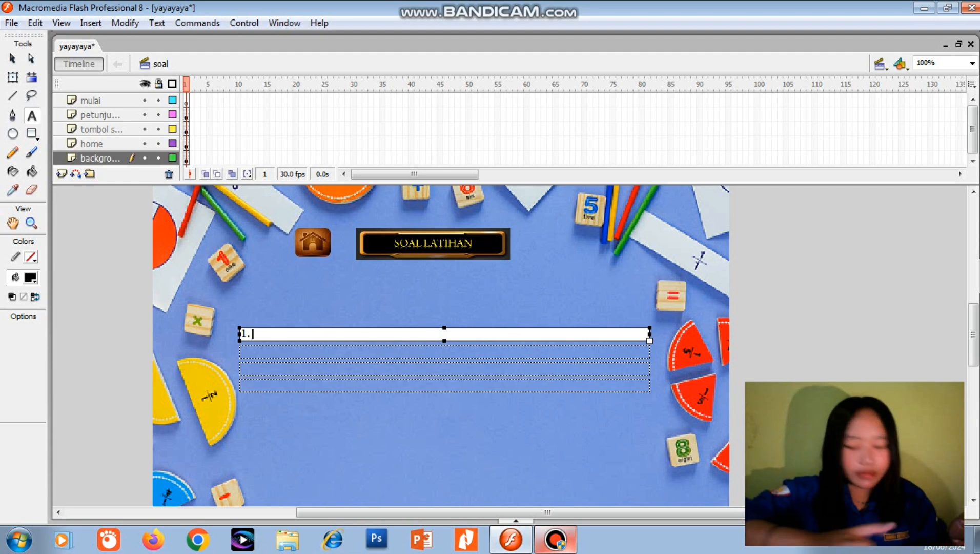
pyautogui.write(' S')
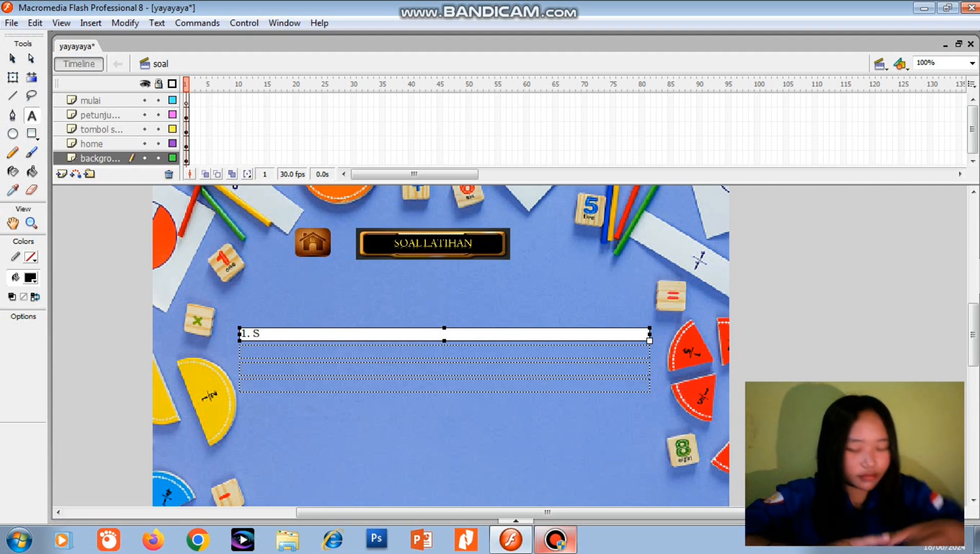
pyautogui.write('ilahk')
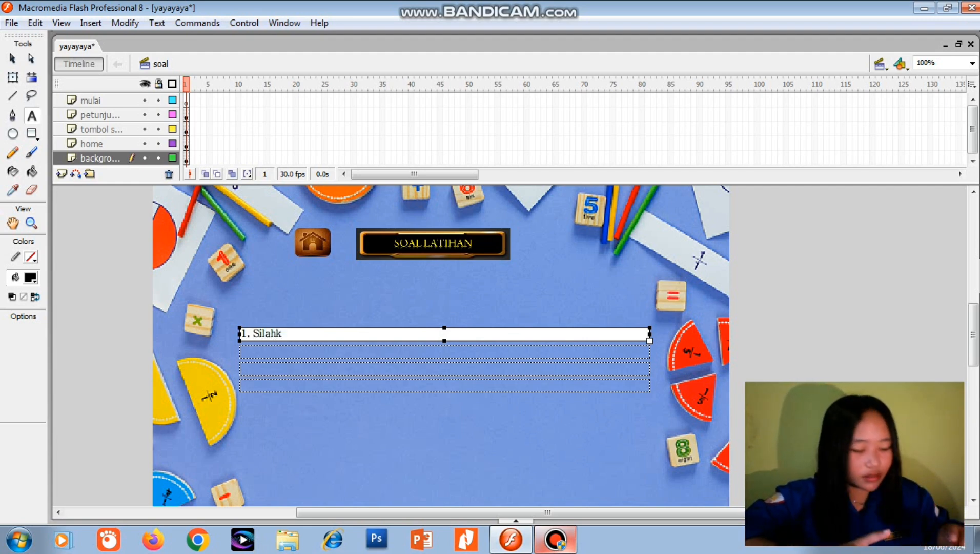
pyautogui.write('an mem')
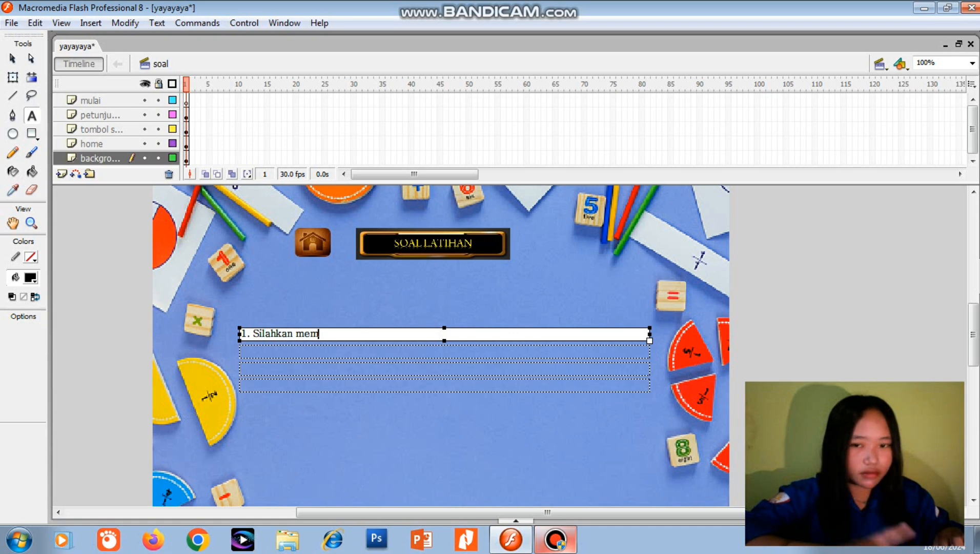
pyautogui.write('baca ')
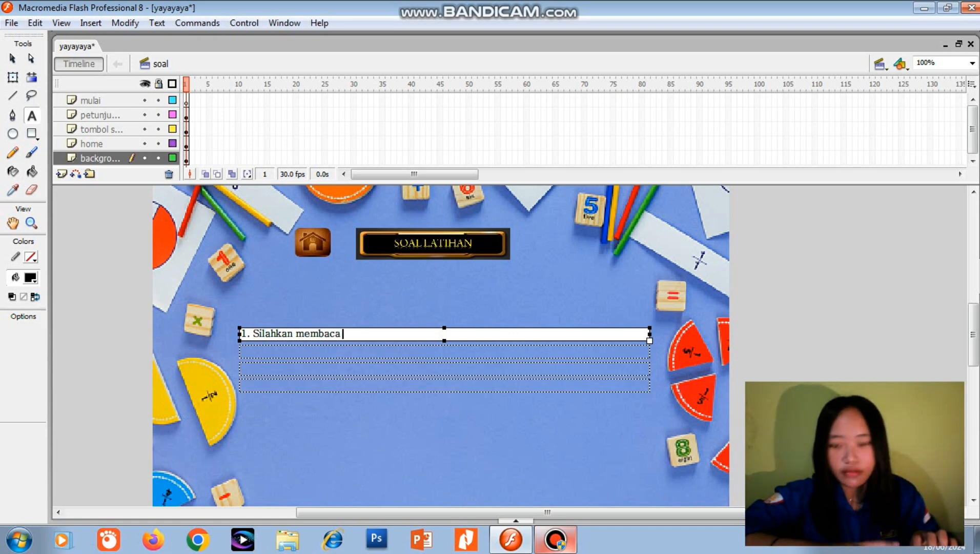
pyautogui.write('so')
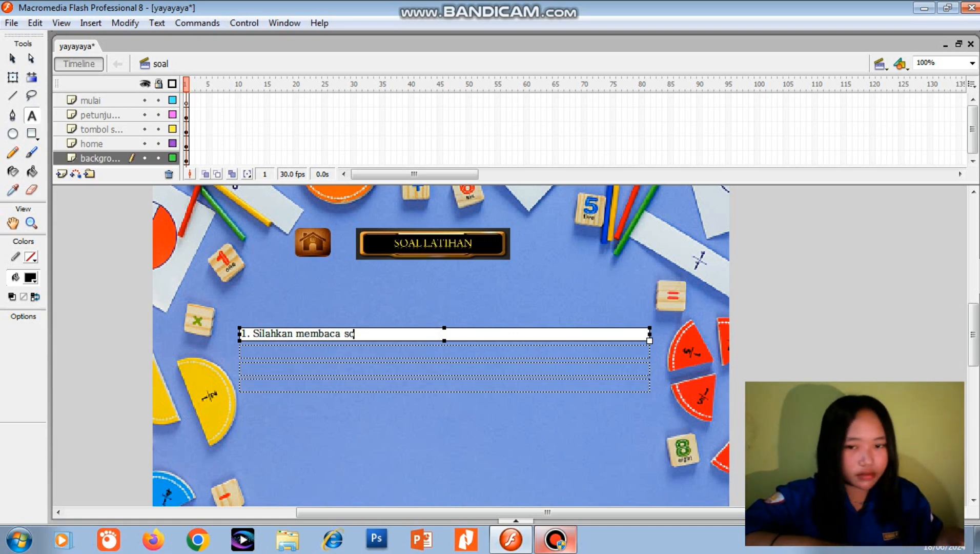
pyautogui.write('al ')
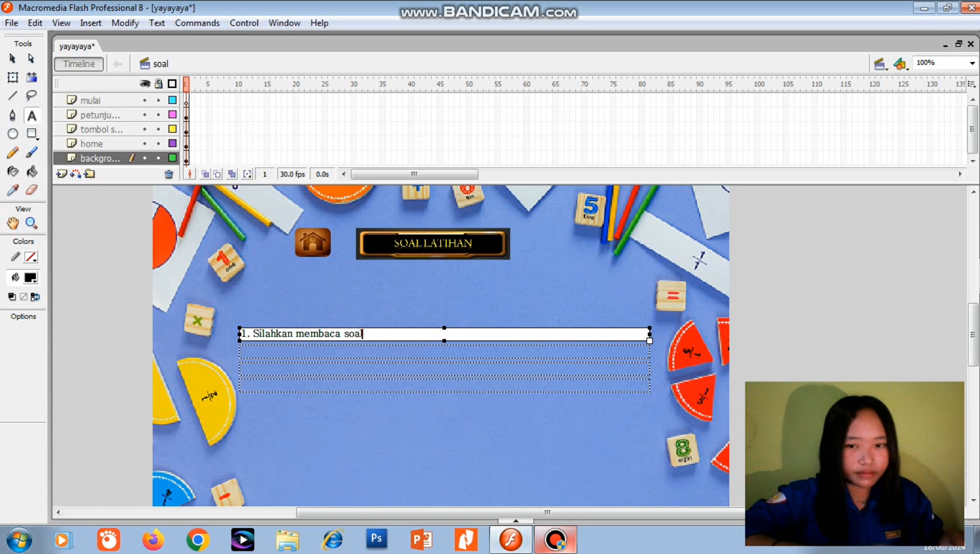
pyautogui.write('dengan ')
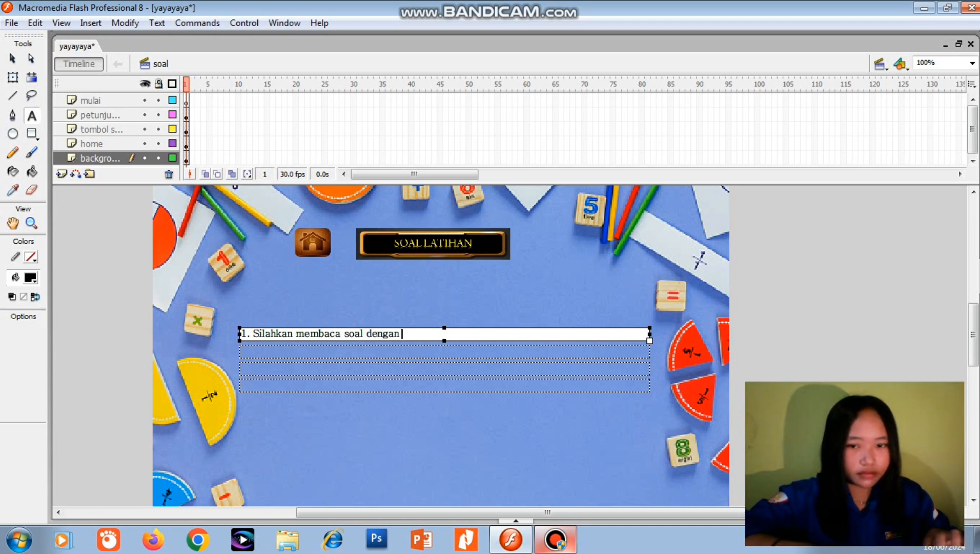
pyautogui.write('teliti')
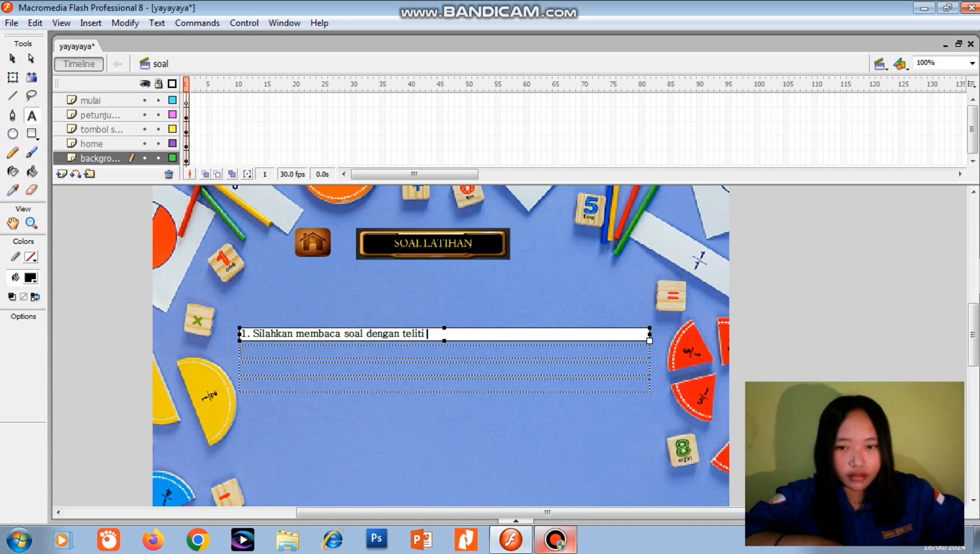
# Step: Enter "2. Pilih salah satu jawaban diantara A,B,C dan D yang menurut anda paling tepat" in the second text box
pyautogui.click(444, 352)
pyautogui.write('2.')
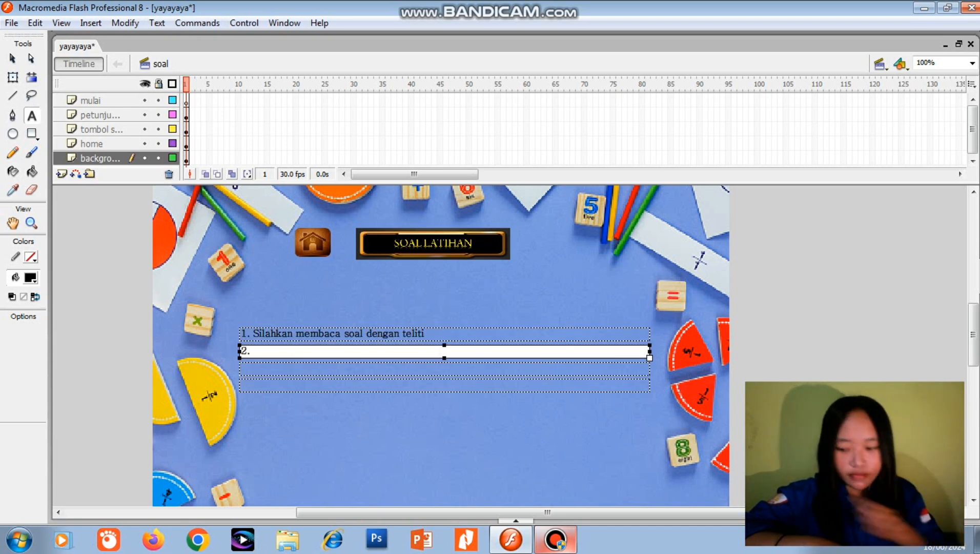
pyautogui.write(' Pilih salah')
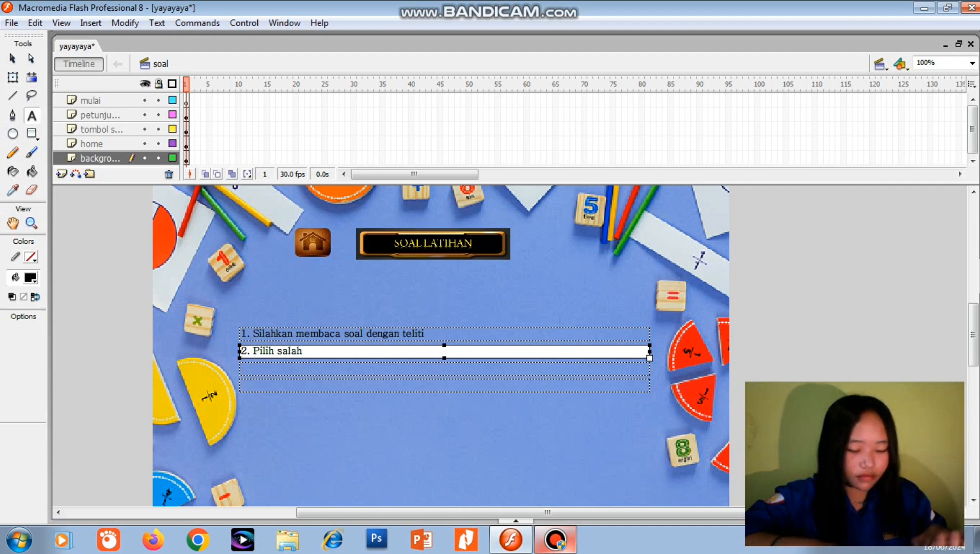
pyautogui.write(' satu jawaban d')
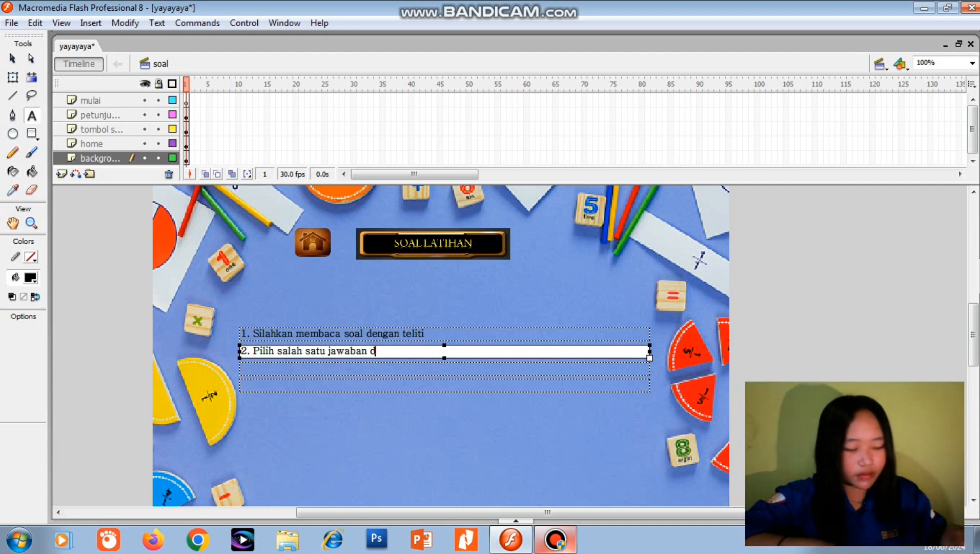
pyautogui.write('iantara A,B,C')
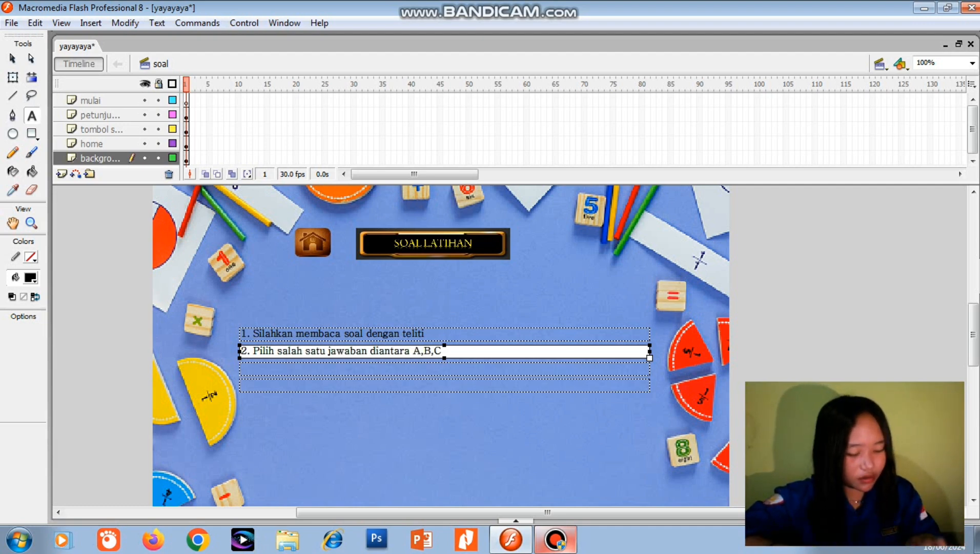
pyautogui.write(' dan D yang menut')
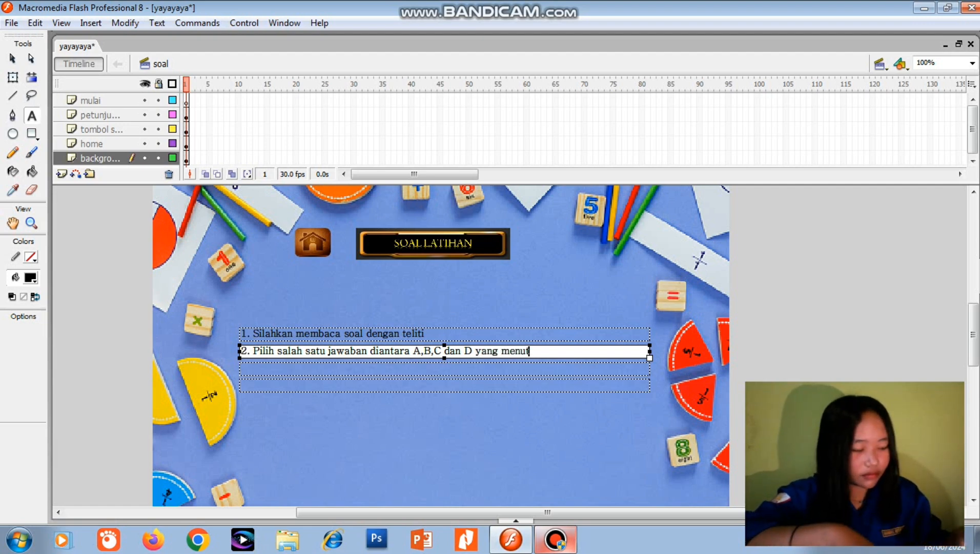
pyautogui.press('BackSpace')
pyautogui.write('rut ')
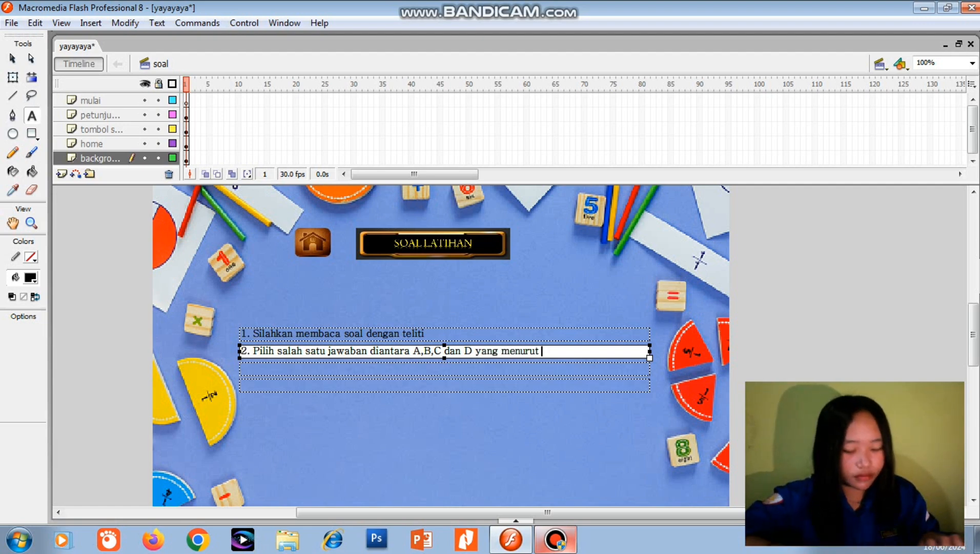
pyautogui.write('anda paling tea')
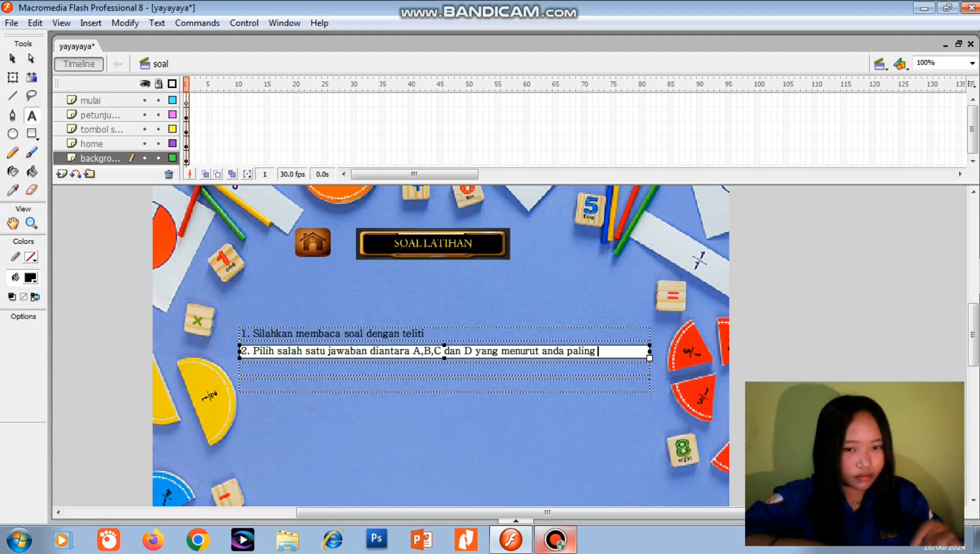
# Step: Enter "3. Setelah anda mengklik salah satu jawaban, maka otomatis akan pindah ke soal selanjutnya" in the third text box and widen it to fit one line
pyautogui.click(242, 368)
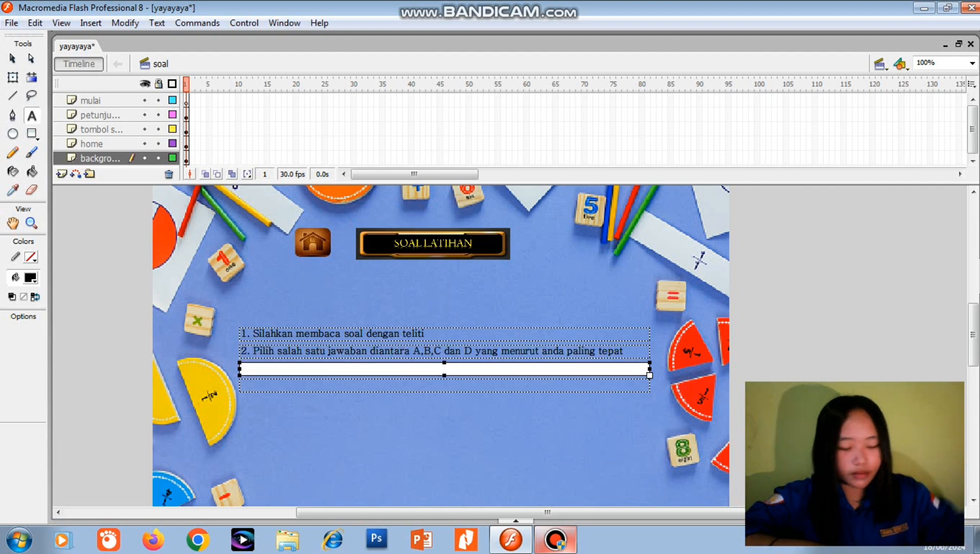
pyautogui.write('3. Se')
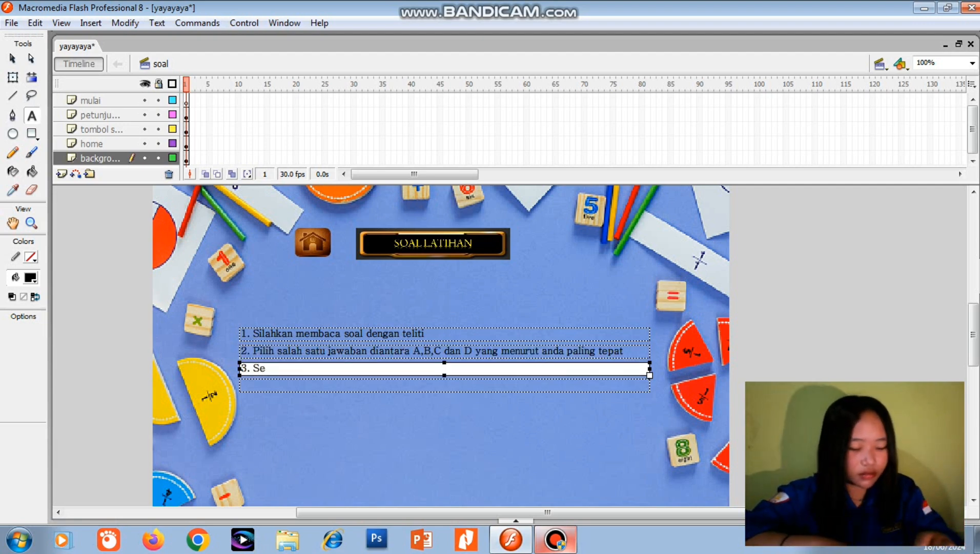
pyautogui.write('telah anda mengklik')
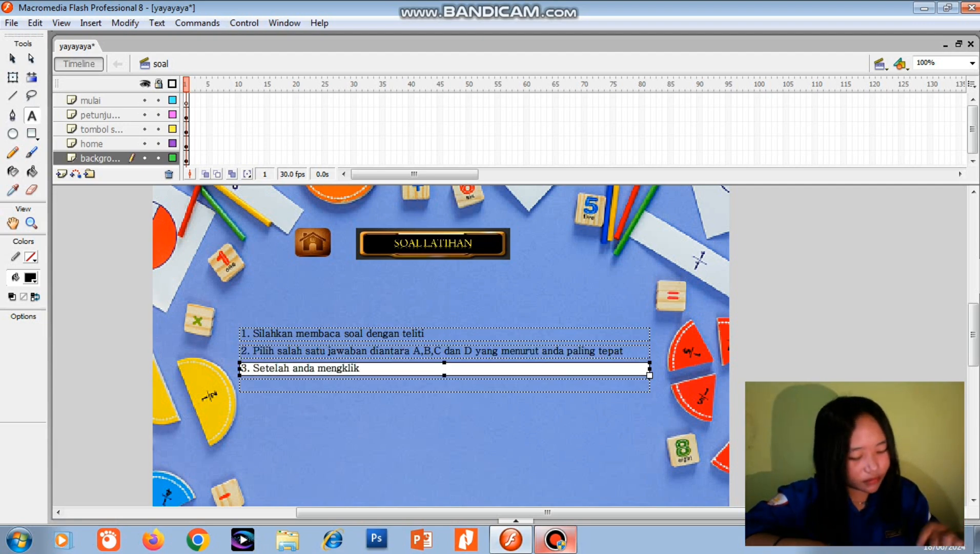
pyautogui.write(' slahah saty')
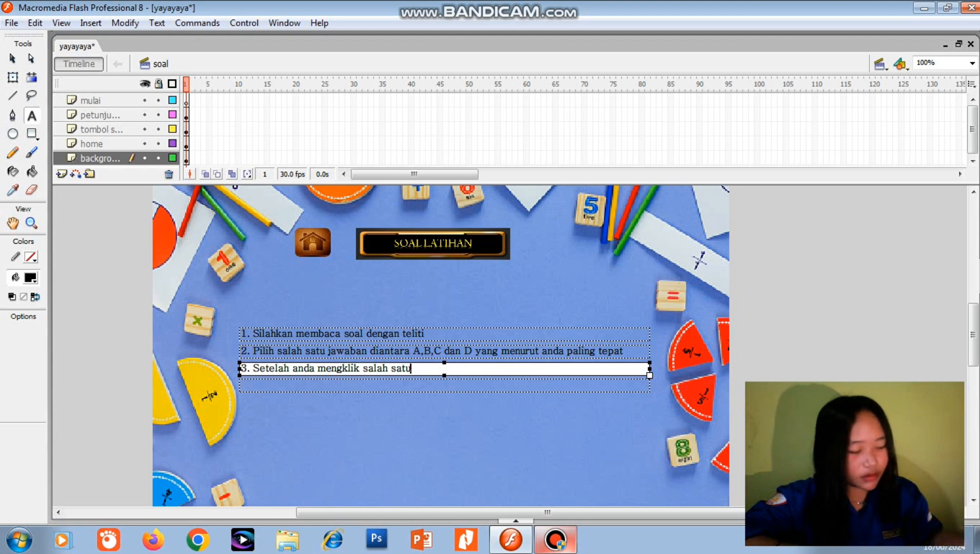
pyautogui.write(' jawaban, maka o')
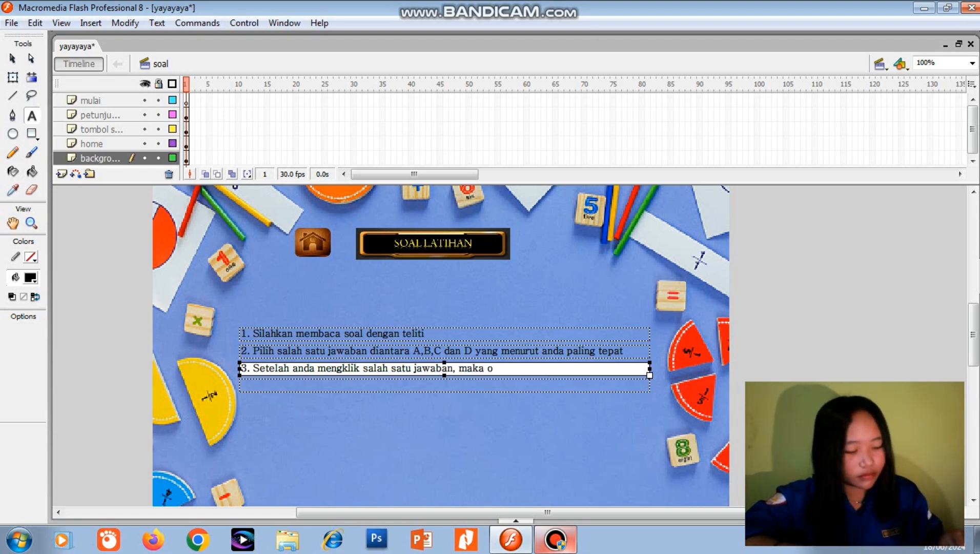
pyautogui.write('tomatis akan p')
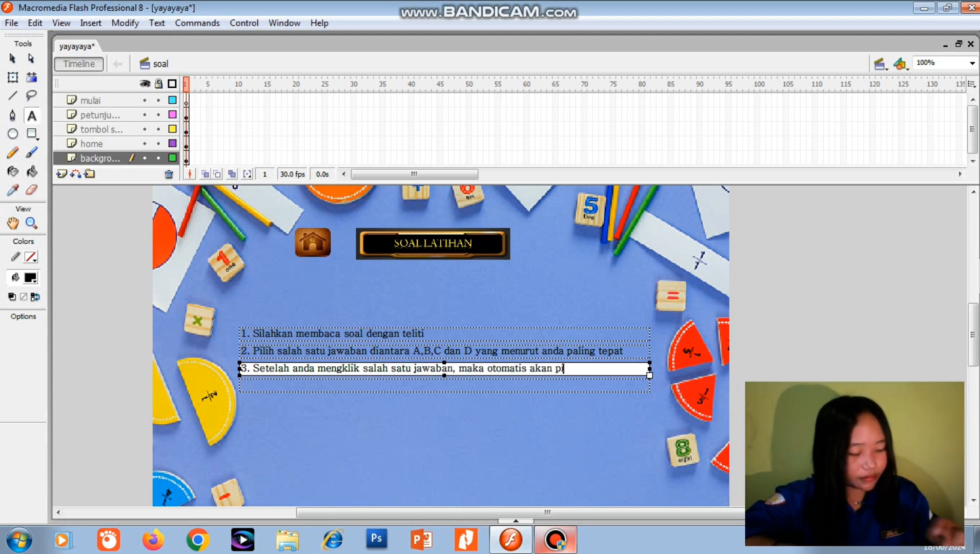
pyautogui.write('indah ke soal ')
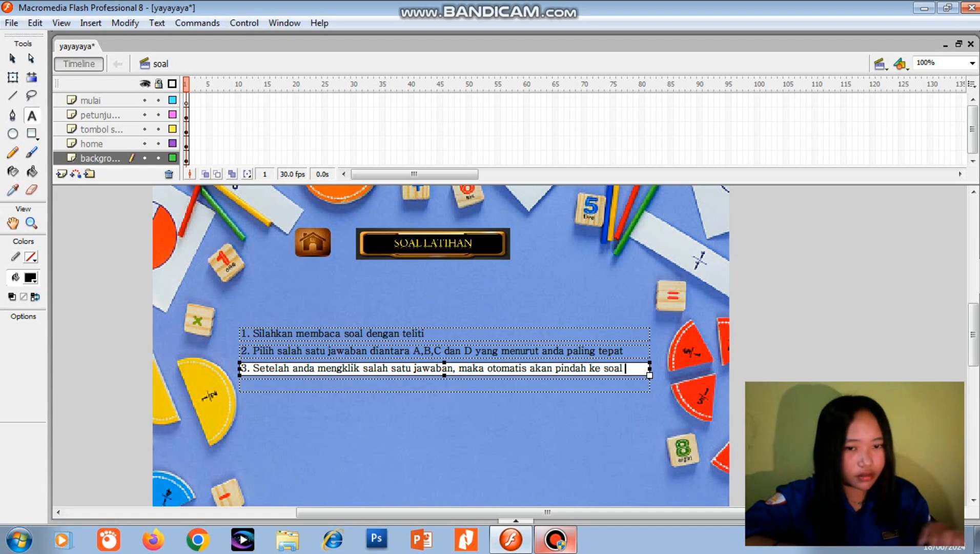
pyautogui.write('selanjutnya')
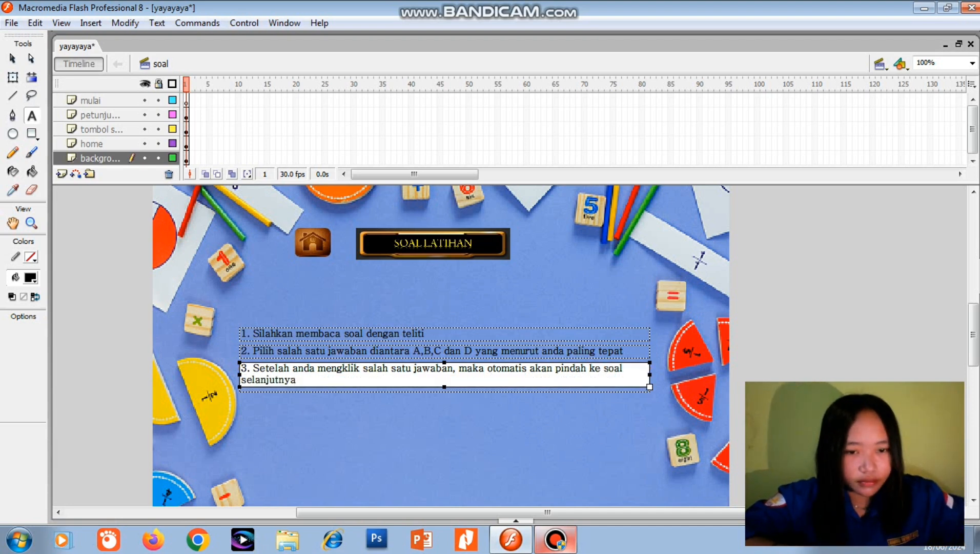
pyautogui.moveTo(649, 374); pyautogui.dragTo(669, 374)
pyautogui.moveTo(239, 374); pyautogui.dragTo(221, 374)
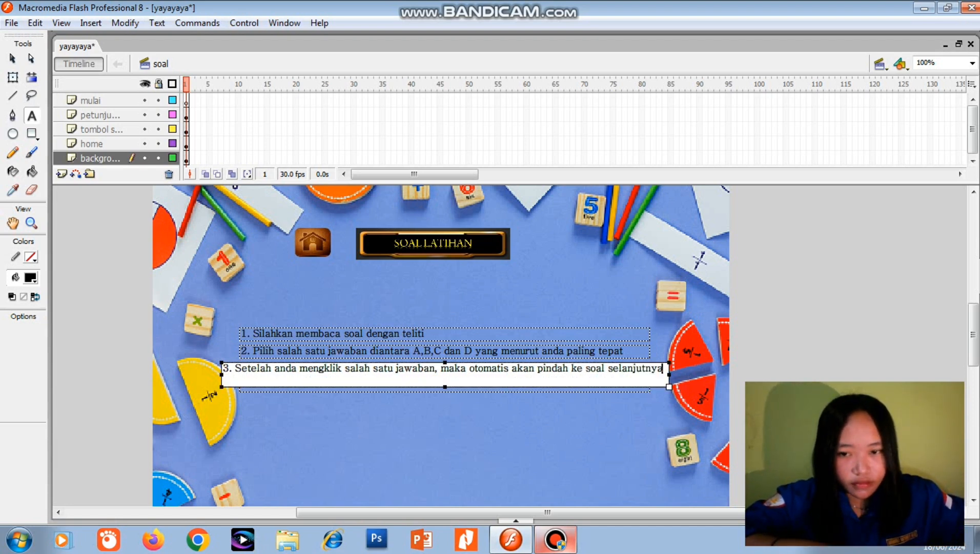
# Step: Reduce the third text box's height to one line and align the first two text boxes with its left edge
pyautogui.moveTo(445, 386); pyautogui.dragTo(445, 376)
pyautogui.click(444, 385)
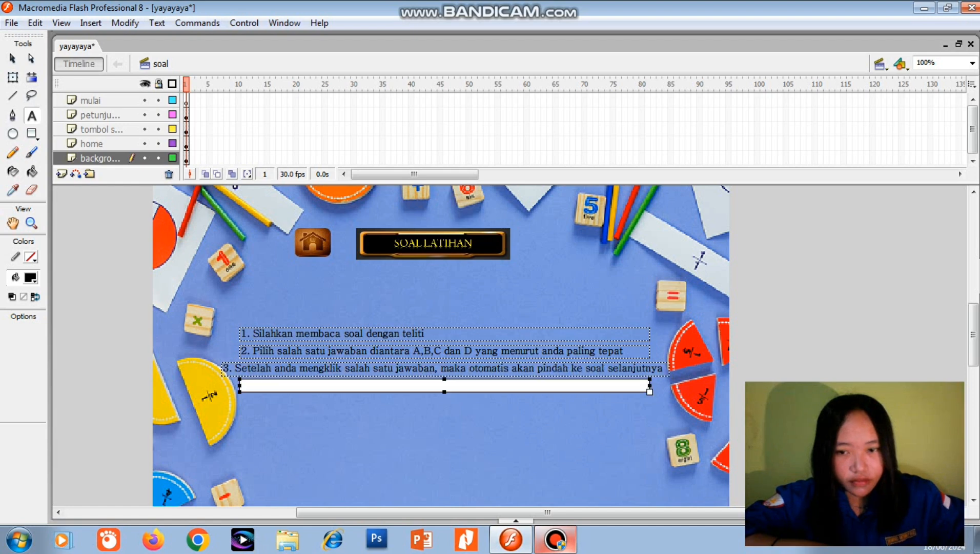
pyautogui.click(258, 350)
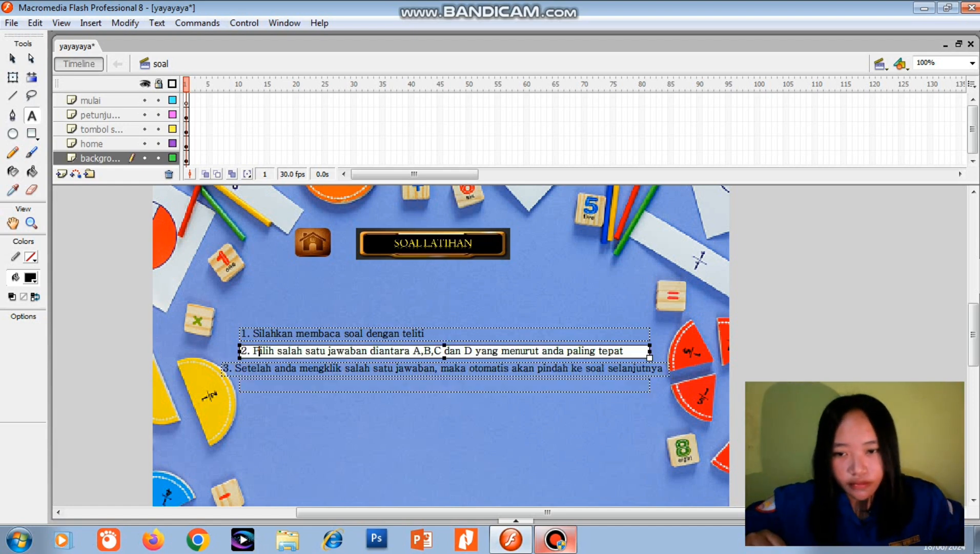
pyautogui.moveTo(254, 350)
pyautogui.mouseDown()
pyautogui.moveTo(240, 351)
pyautogui.moveTo(253, 337)
pyautogui.mouseUp()
pyautogui.click(280, 351)
pyautogui.press('Escape')
pyautogui.click(265, 351)
pyautogui.click(270, 333)
# Step: Align the fourth text box with the others and enter "4. Silahkan klik tombol mulai untuk memulai menger" in it
pyautogui.click(254, 385)
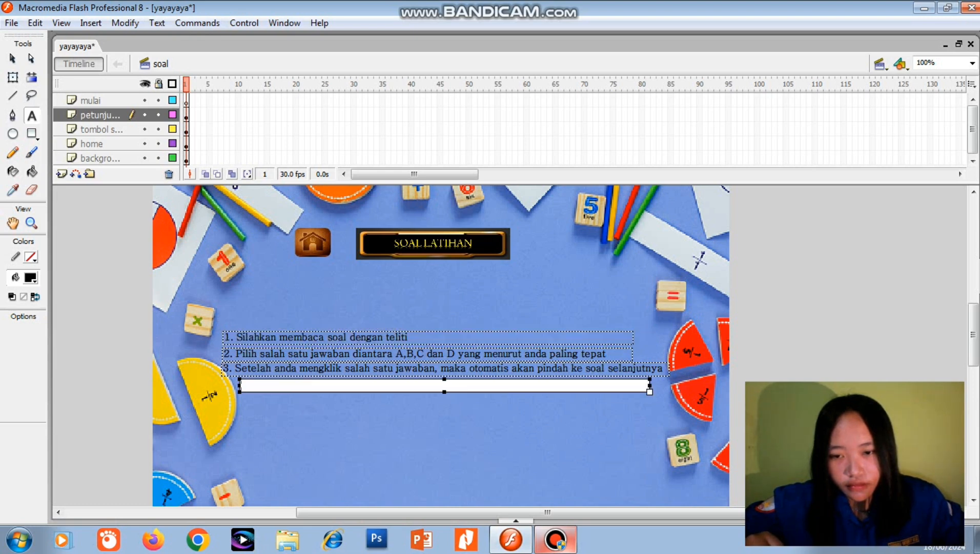
pyautogui.moveTo(254, 391); pyautogui.dragTo(236, 391)
pyautogui.write('4. ')
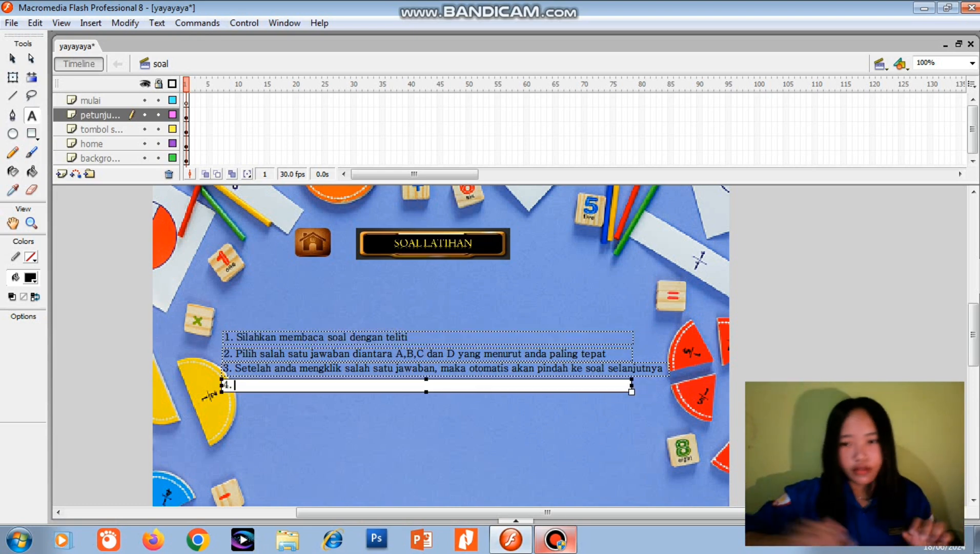
pyautogui.write('Silahkan')
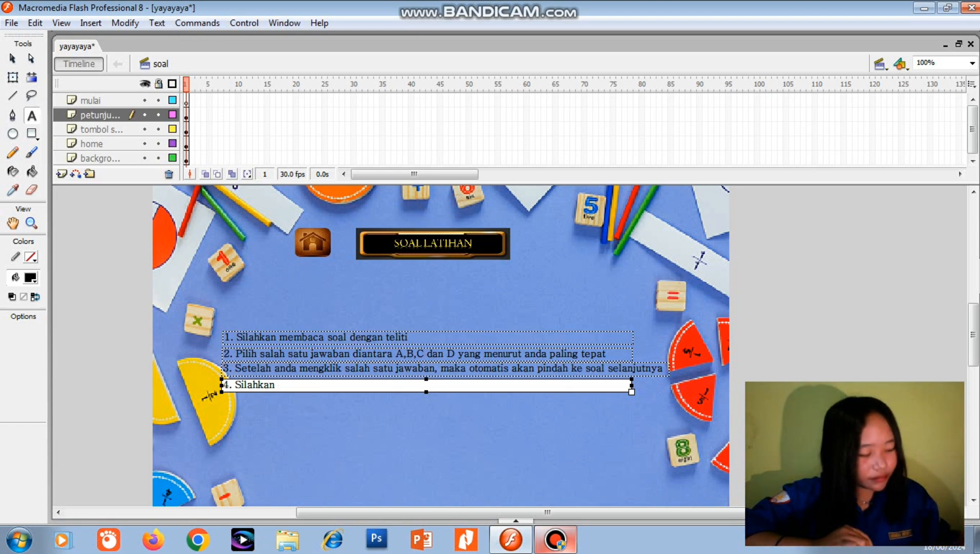
pyautogui.write(' klik tombol')
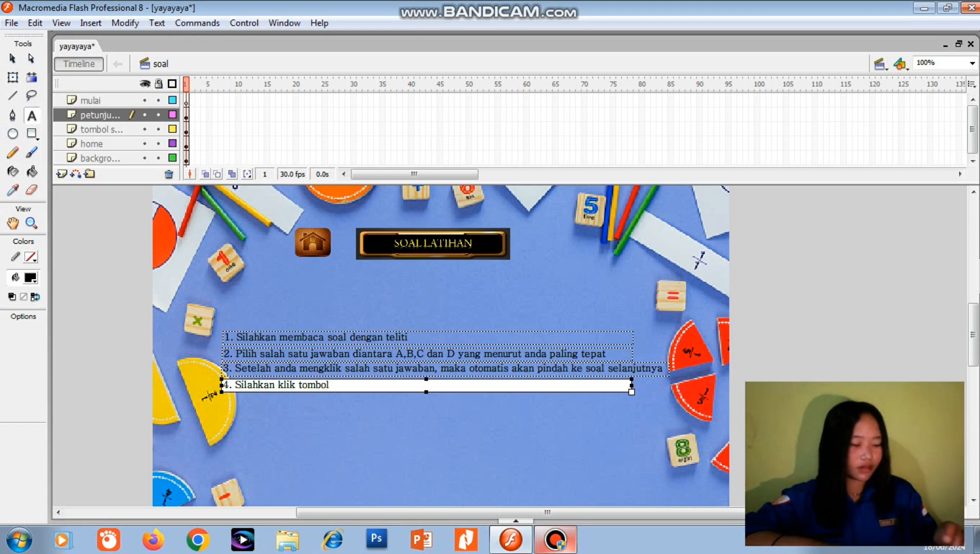
pyautogui.write(' mulai untuk mem')
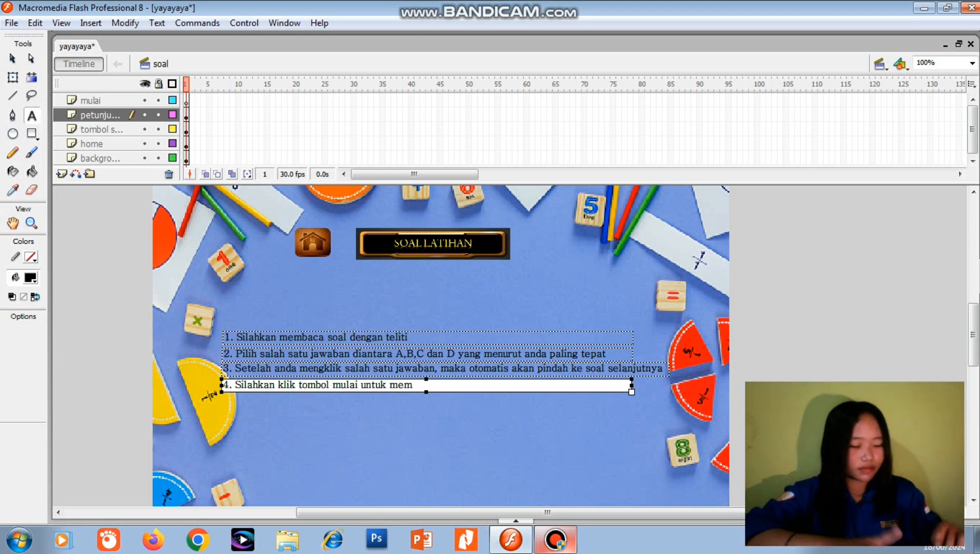
pyautogui.write('ulai menger')
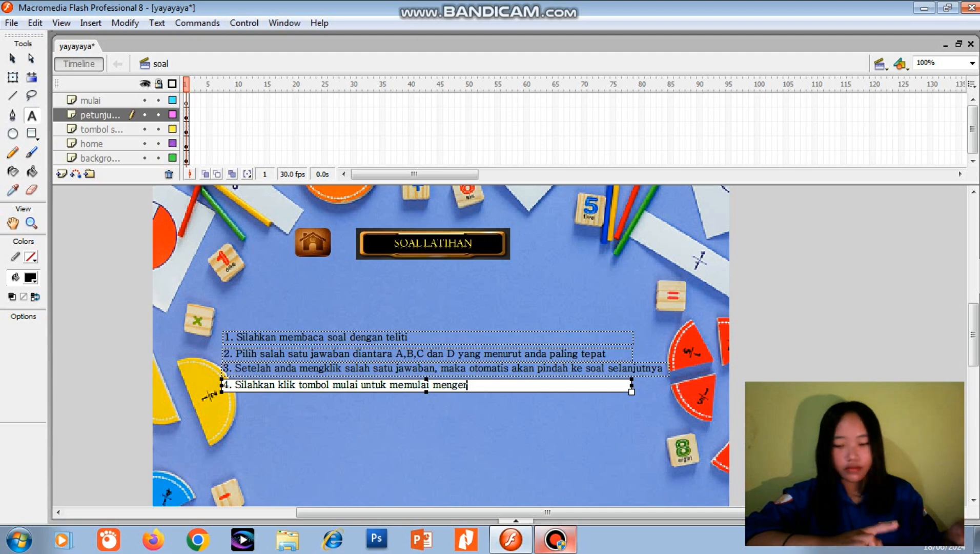
# Step: Replace "memulai" with "mulai" in the fourth text box and complete the line as "4. Silahkan klik tombol mulai untuk mulai mengerjakan soal"
pyautogui.click(432, 385)
pyautogui.press('BackSpace')
pyautogui.press('BackSpace')
pyautogui.press('BackSpace')
pyautogui.press('BackSpace')
pyautogui.press('BackSpace')
pyautogui.press('BackSpace')
pyautogui.press('BackSpace')
pyautogui.write('uylai')
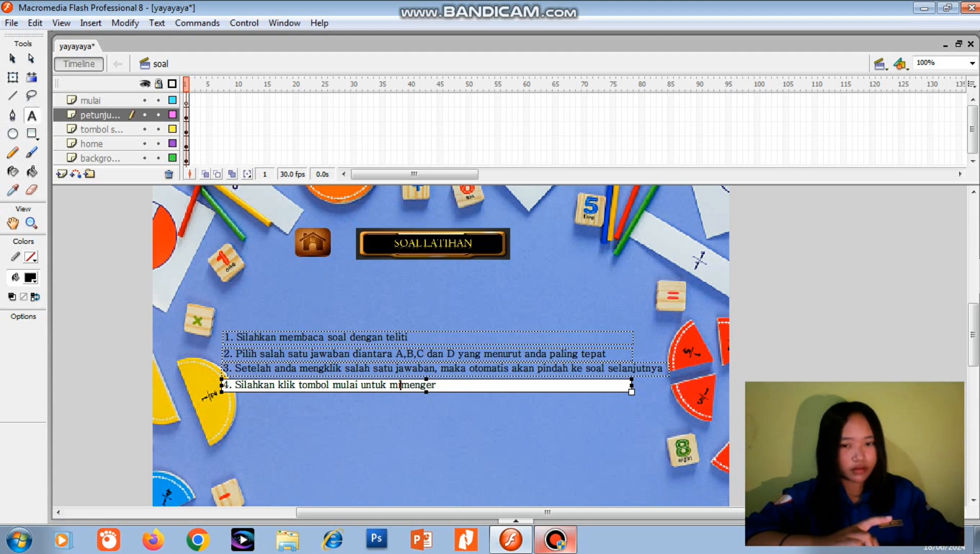
pyautogui.press('BackSpace')
pyautogui.press('BackSpace')
pyautogui.press('BackSpace')
pyautogui.press('BackSpace')
pyautogui.press('BackSpace')
pyautogui.write('ulai menger')
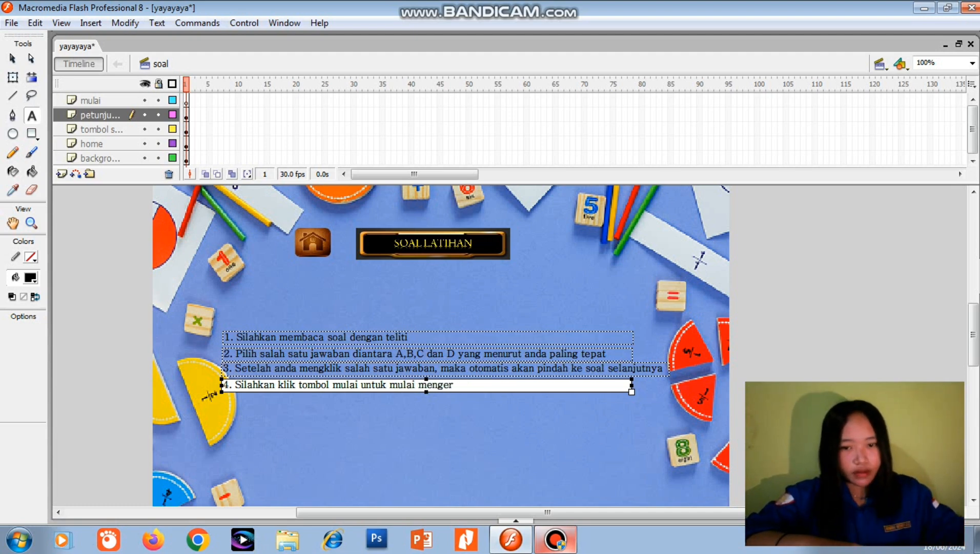
pyautogui.write('jakan soal')
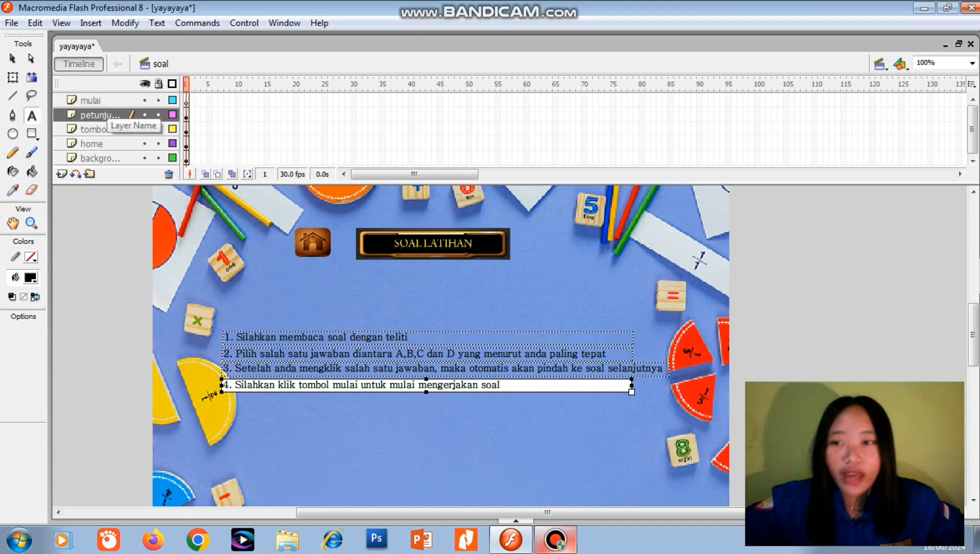
# Step: Select the mulai layer and import mulai.png from the Pictures library to the stage
pyautogui.click(106, 101)
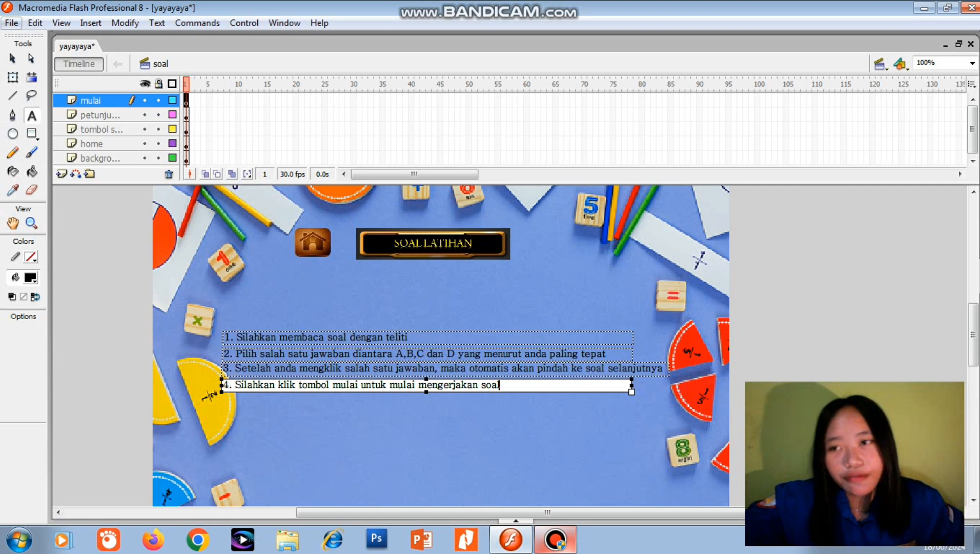
pyautogui.click(11, 22)
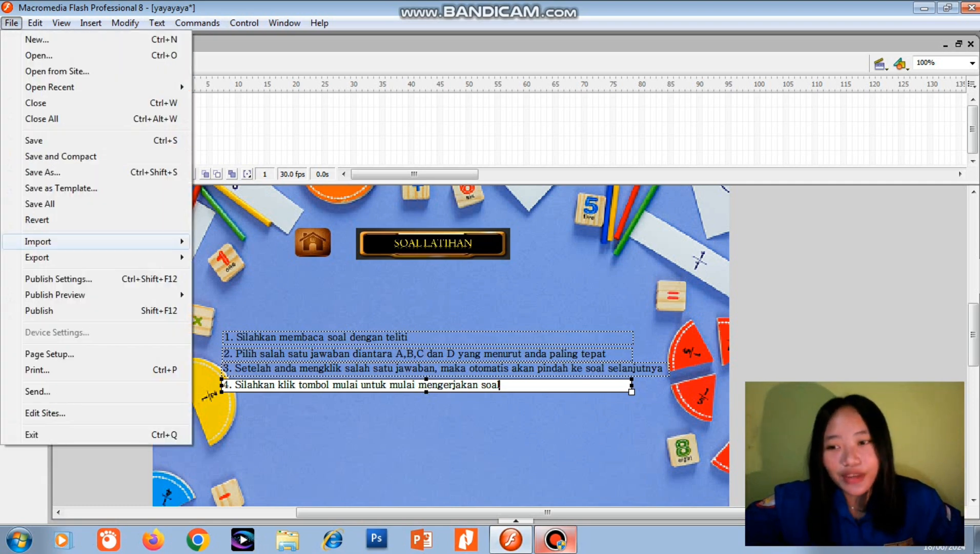
pyautogui.moveTo(77, 241)
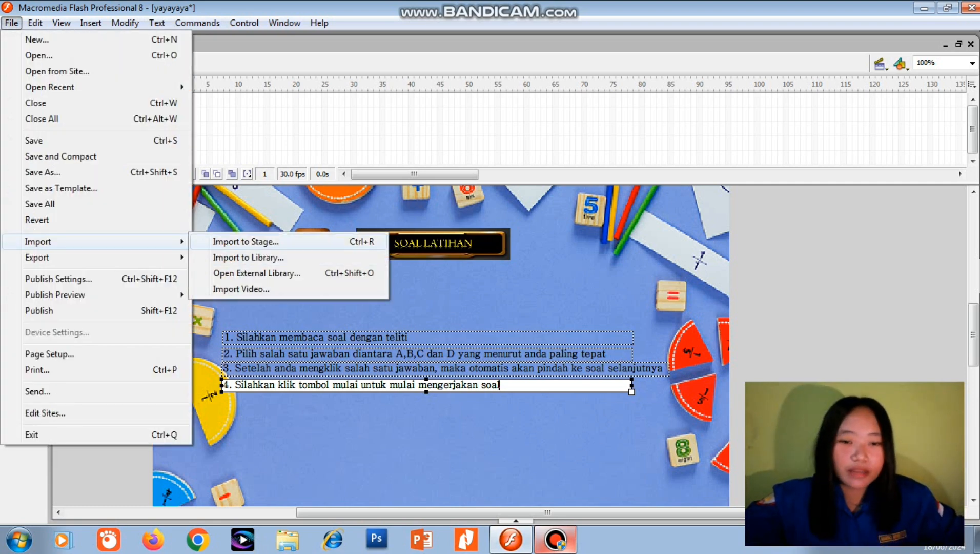
pyautogui.click(245, 241)
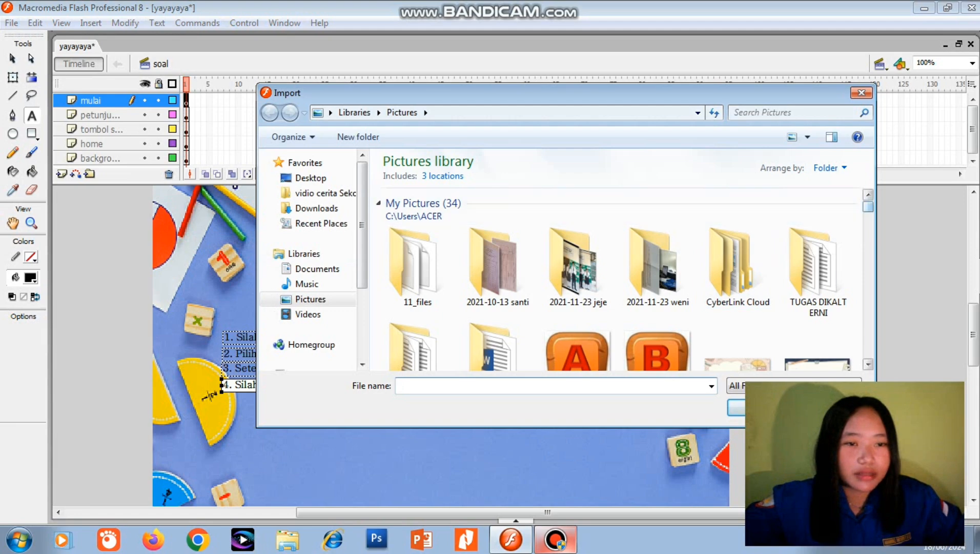
pyautogui.scroll(-6, 623, 279)
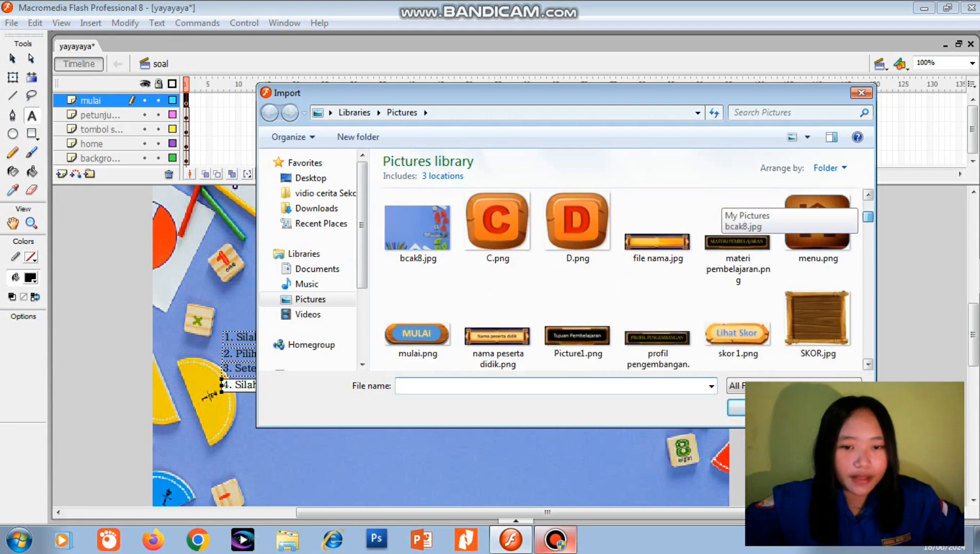
pyautogui.scroll(1, 623, 279)
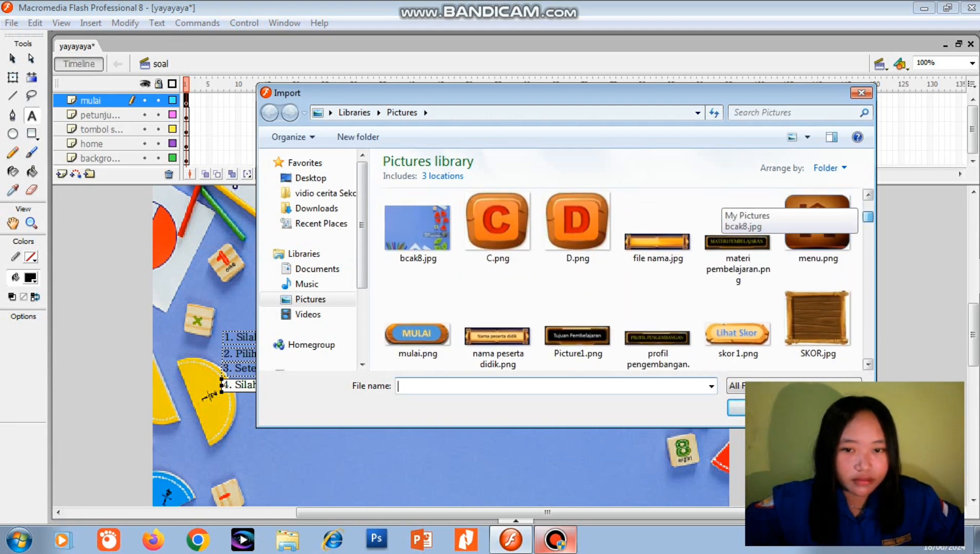
pyautogui.scroll(-3, 623, 279)
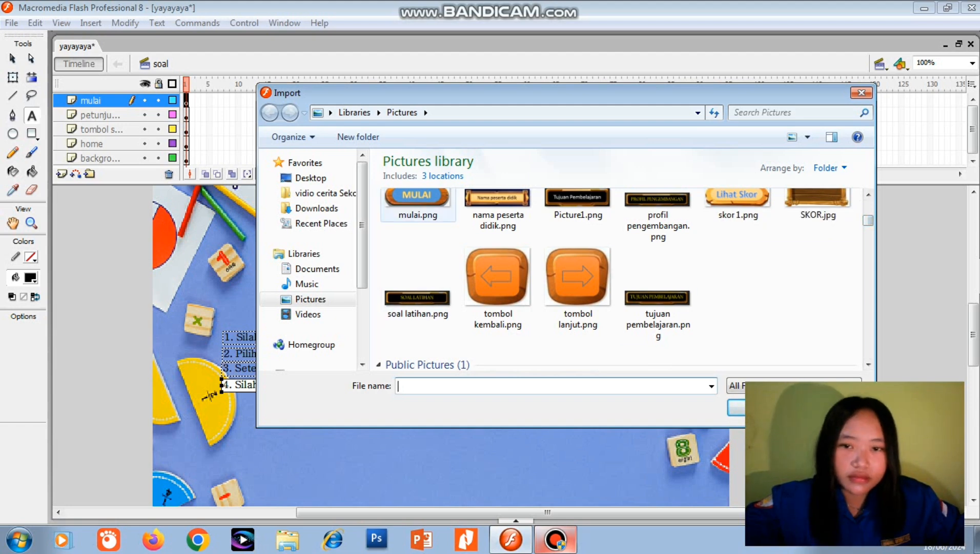
pyautogui.doubleClick(417, 200)
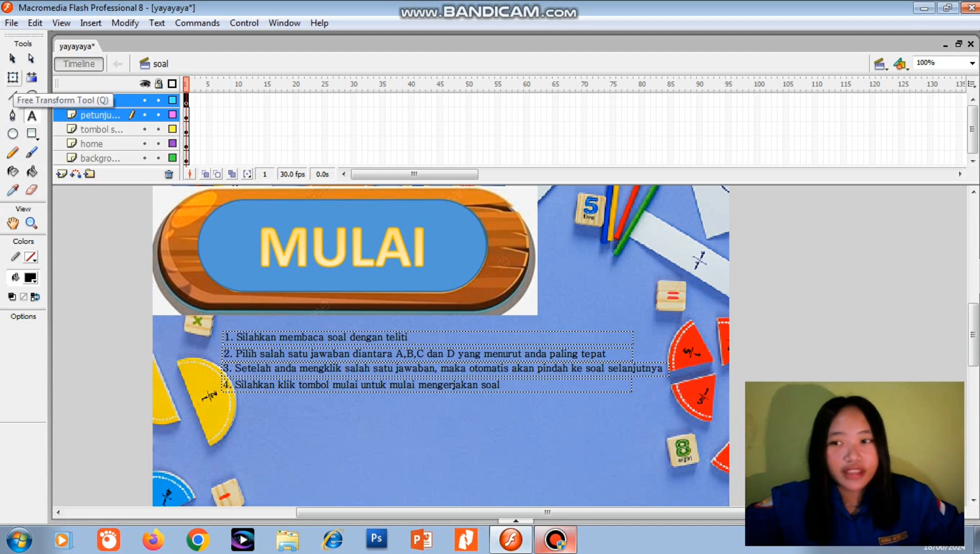
# Step: Move the MULAI image below the instruction text and scale it down to a small button centred above the pencils
pyautogui.click(14, 77)
pyautogui.click(345, 251)
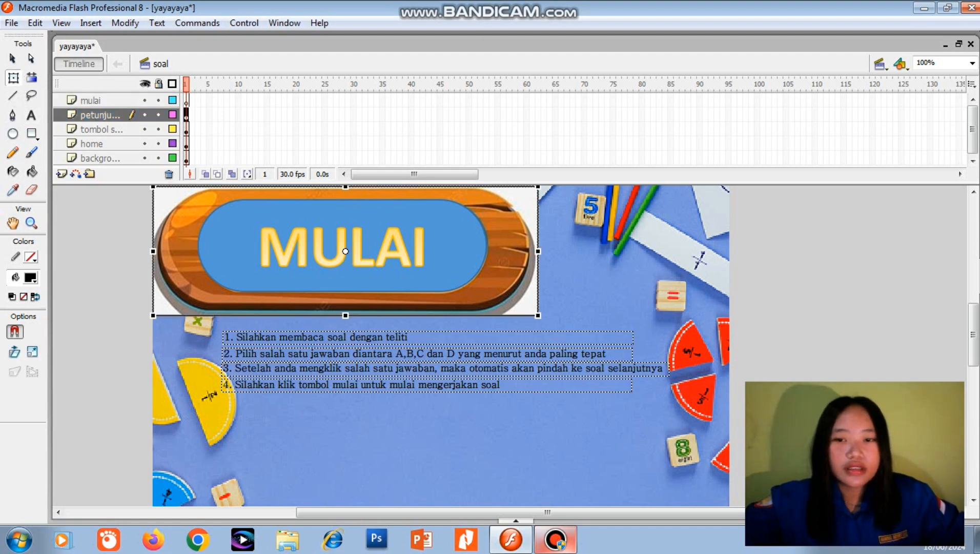
pyautogui.moveTo(345, 252); pyautogui.dragTo(437, 431)
pyautogui.scroll(-3, 437, 431)
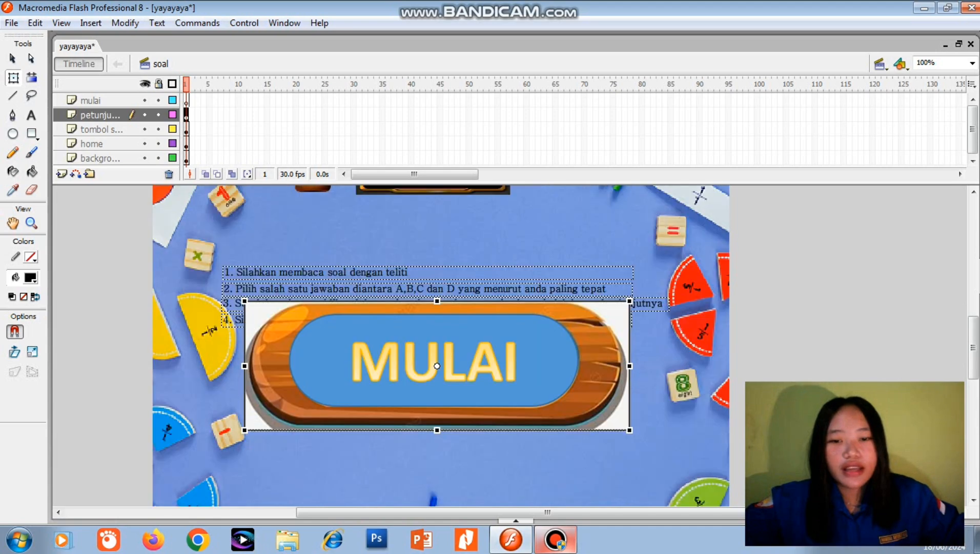
pyautogui.moveTo(630, 430); pyautogui.dragTo(454, 438)
pyautogui.scroll(-3, 454, 438)
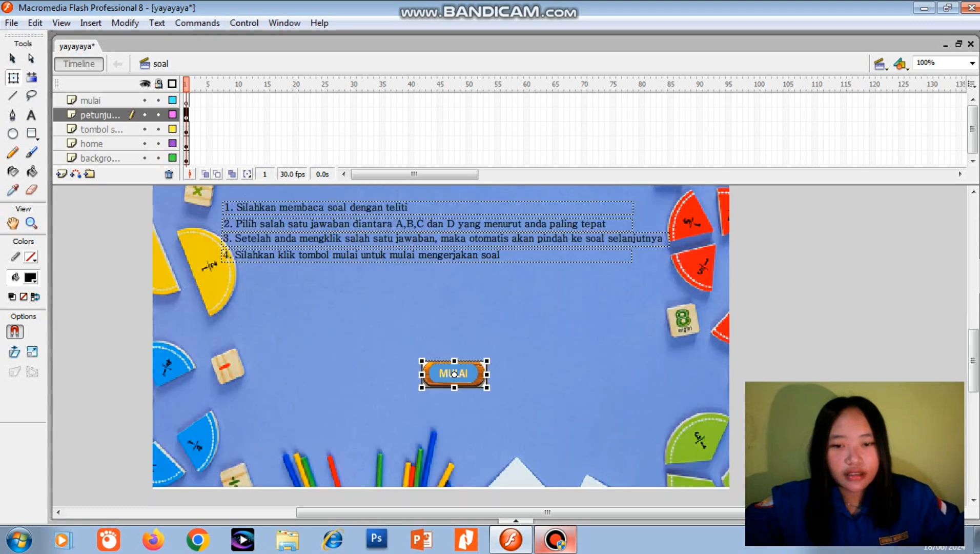
pyautogui.moveTo(455, 374); pyautogui.dragTo(463, 374)
# Step: Convert the MULAI image to a Button symbol named "mulai"
pyautogui.rightClick(480, 374)
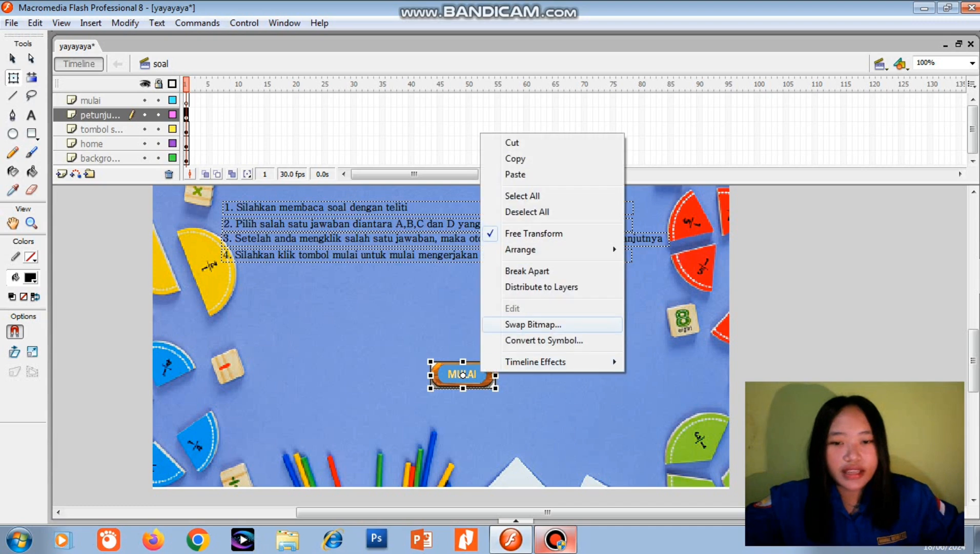
pyautogui.click(513, 341)
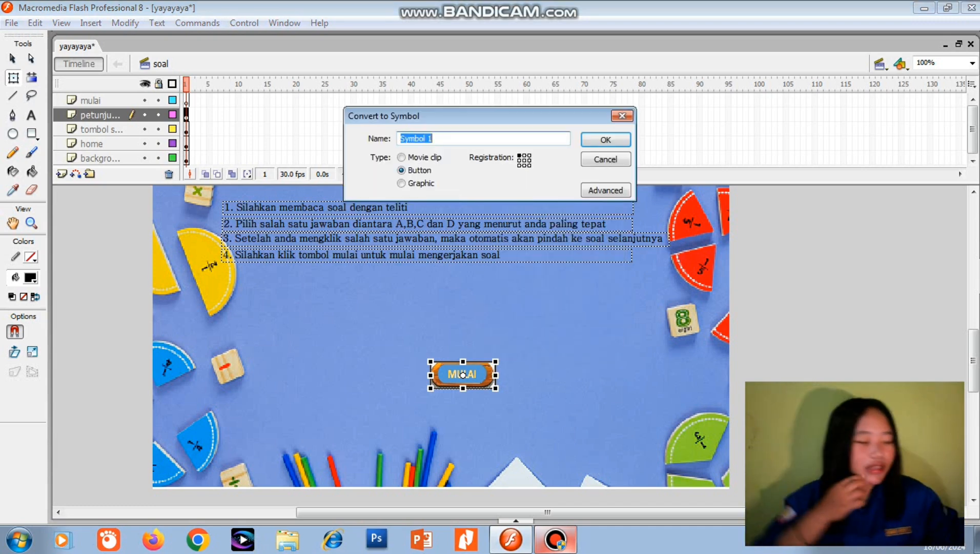
pyautogui.write('mulai')
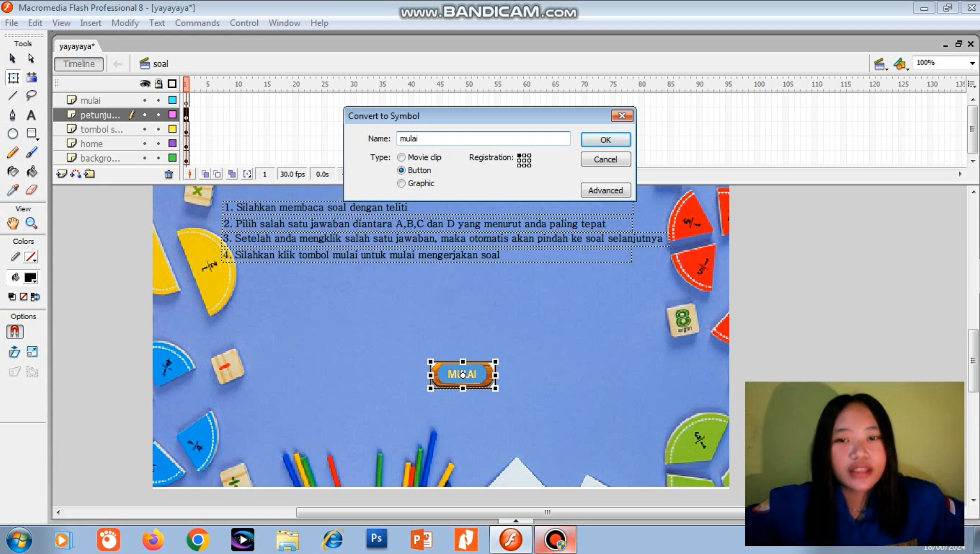
pyautogui.press('Return')
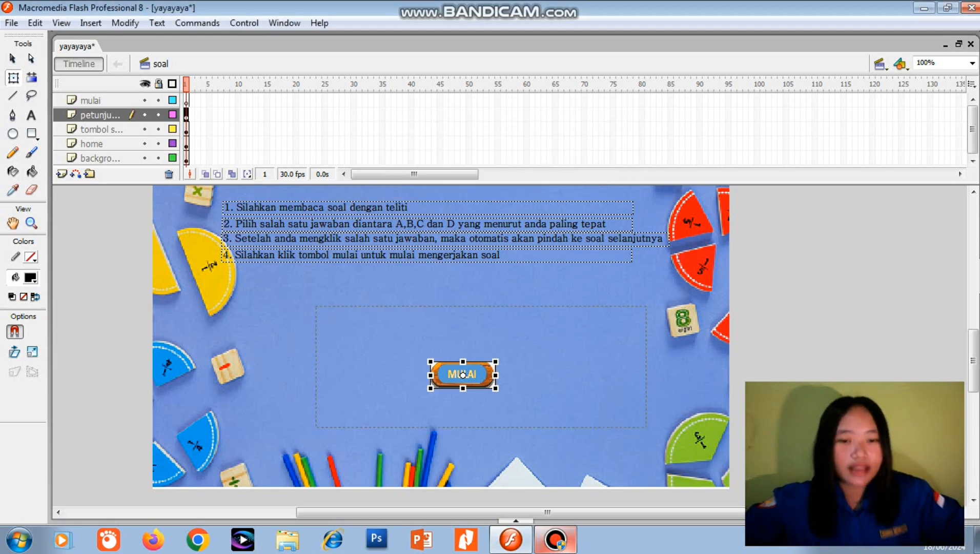
# Step: Open the mulai button symbol for editing and insert keyframes in its Over and Down frames
pyautogui.doubleClick(463, 375)
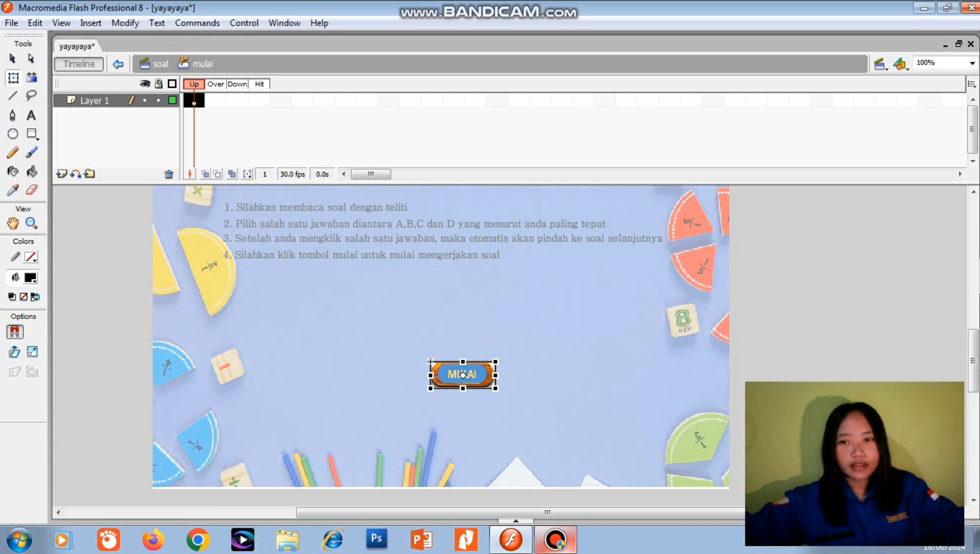
pyautogui.click(216, 100)
pyautogui.rightClick(215, 100)
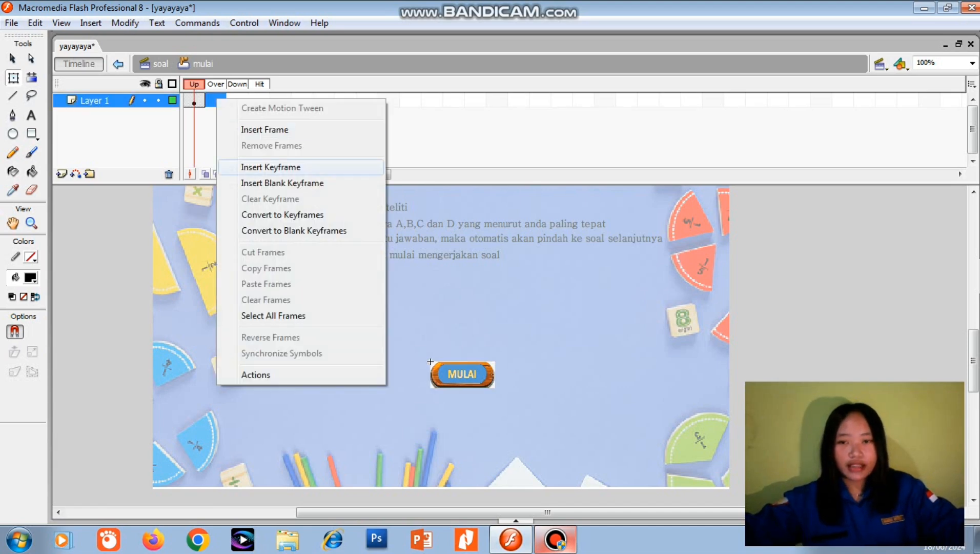
pyautogui.click(270, 166)
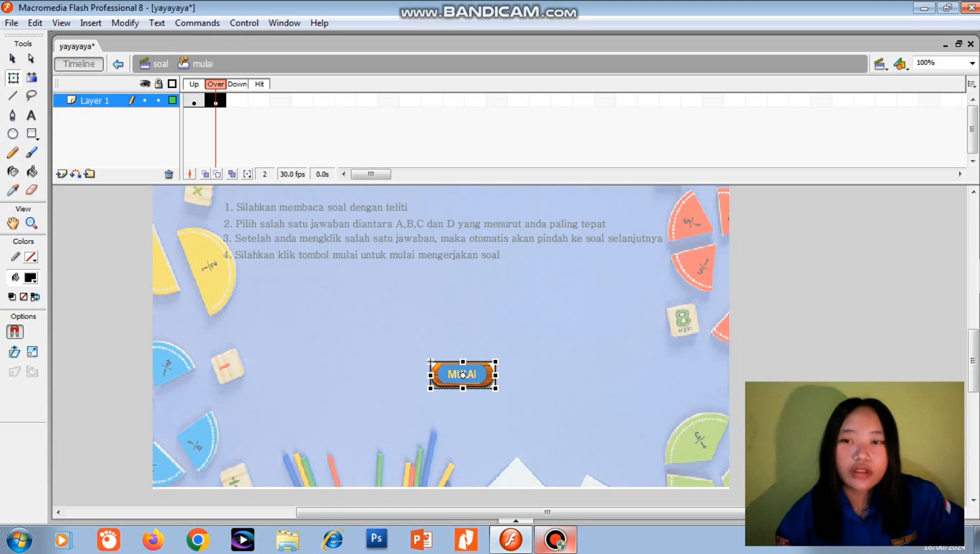
pyautogui.click(237, 99)
pyautogui.rightClick(236, 101)
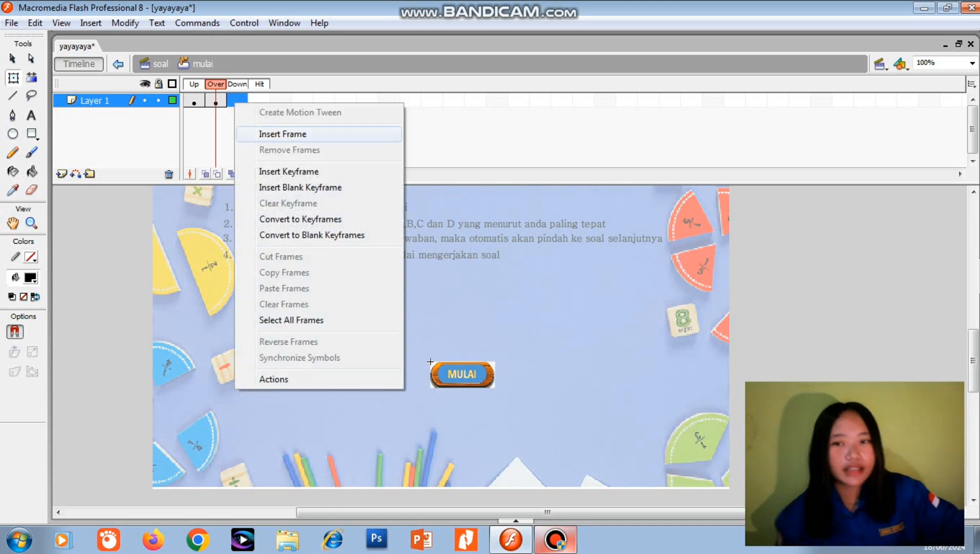
pyautogui.click(289, 171)
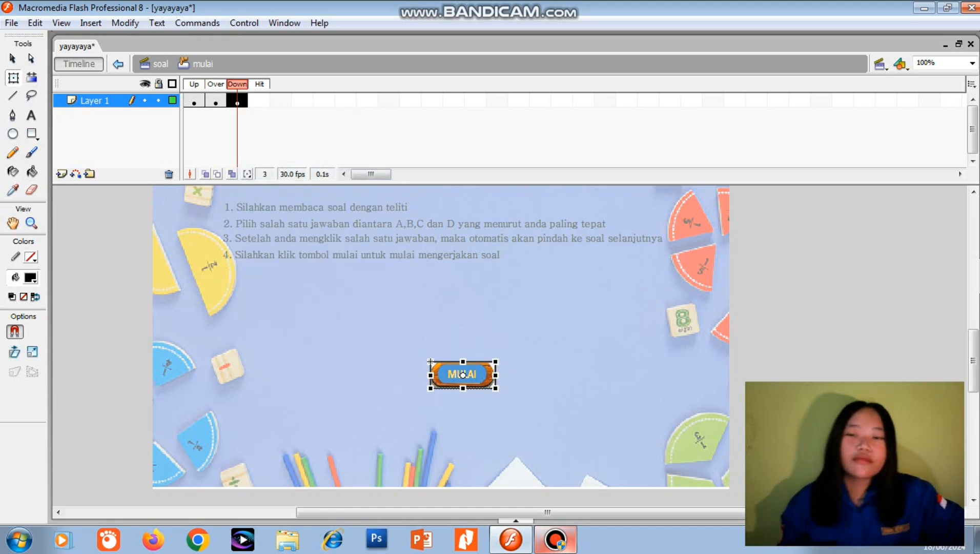
# Step: Enlarge the MULAI image slightly in the Over frame with Free Transform and return to the soal scene
pyautogui.click(216, 100)
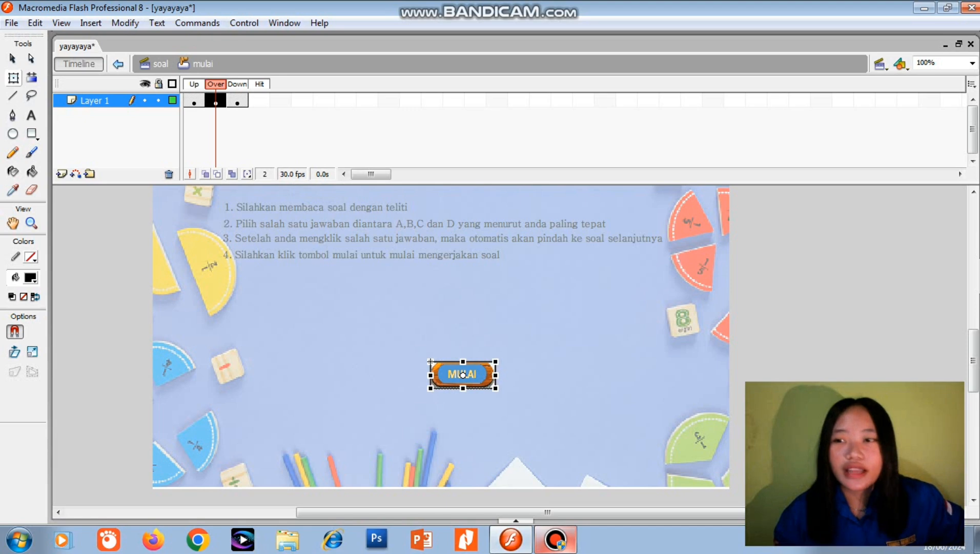
pyautogui.click(13, 78)
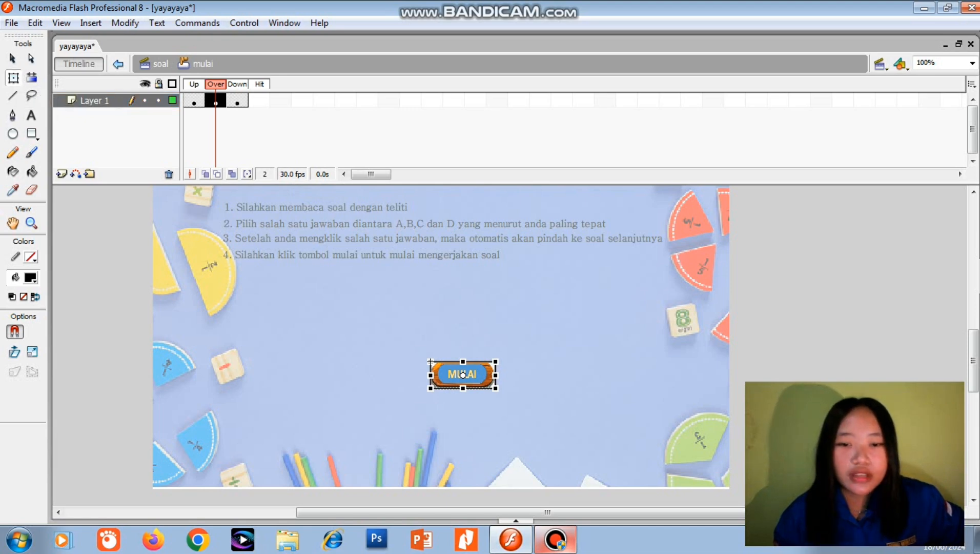
pyautogui.moveTo(495, 388); pyautogui.dragTo(501, 395)
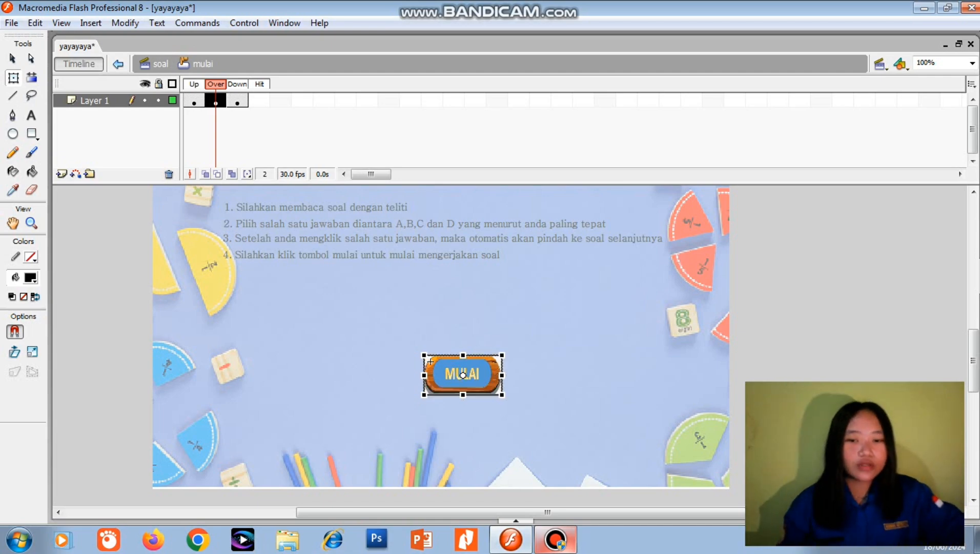
pyautogui.hotkey('ctrl', 'e')
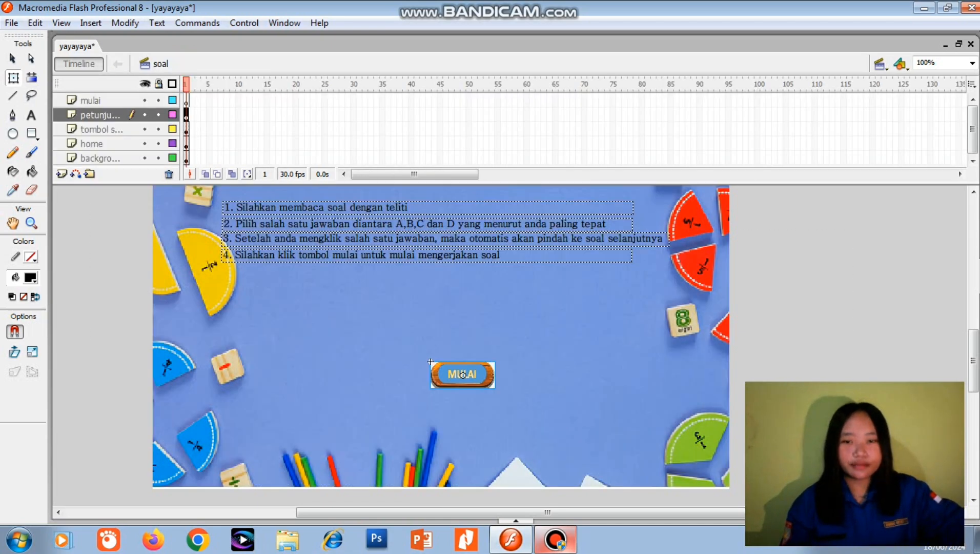
# Step: Open the actions of the MULAI button and add a goto action to its script
pyautogui.moveTo(972, 360)
pyautogui.mouseDown()
pyautogui.moveTo(973, 334)
pyautogui.moveTo(972, 345)
pyautogui.mouseUp()
pyautogui.click(313, 243)
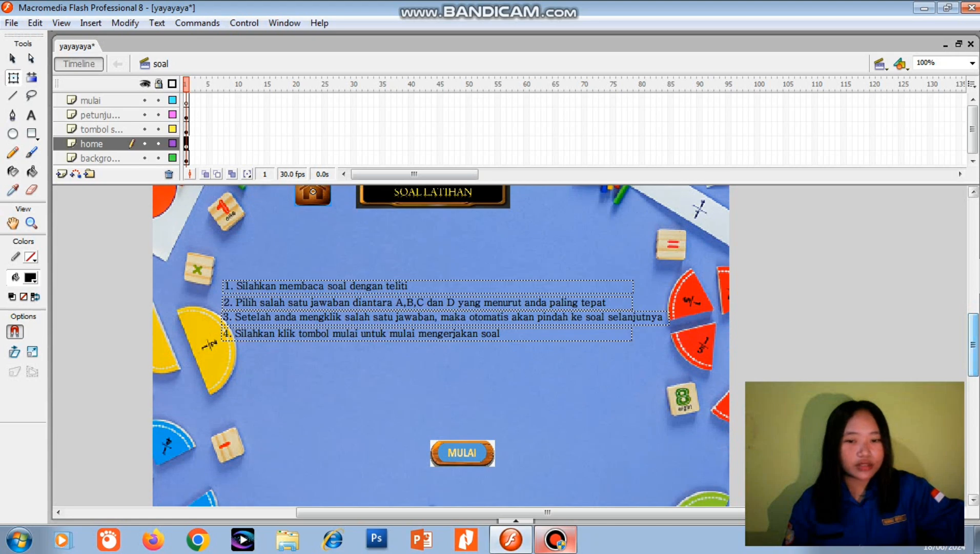
pyautogui.click(462, 453)
pyautogui.rightClick(462, 453)
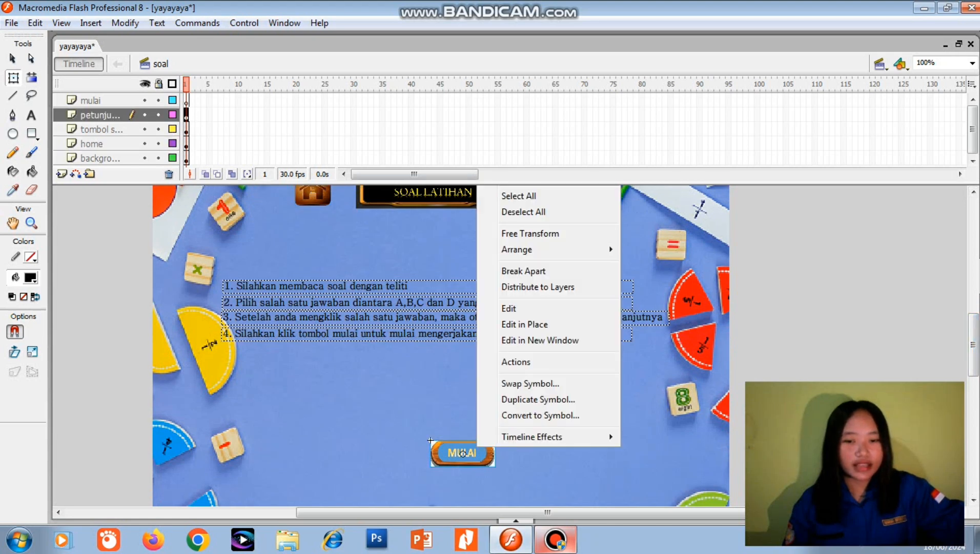
pyautogui.click(516, 361)
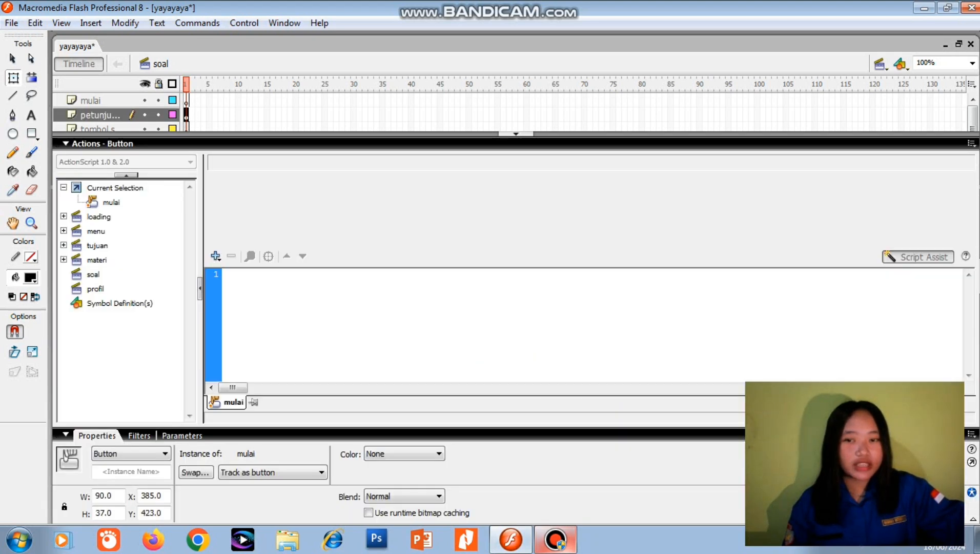
pyautogui.click(215, 255)
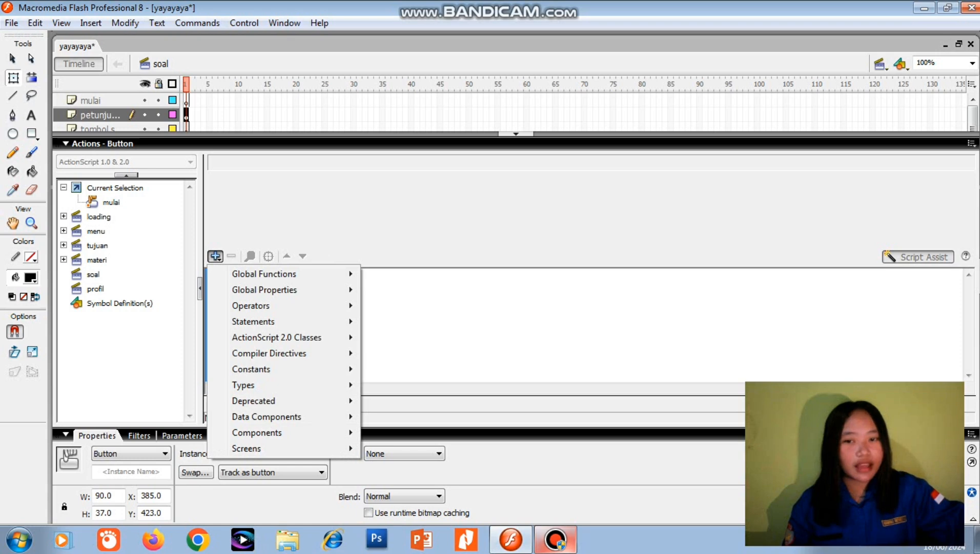
pyautogui.moveTo(264, 274)
pyautogui.moveTo(414, 274)
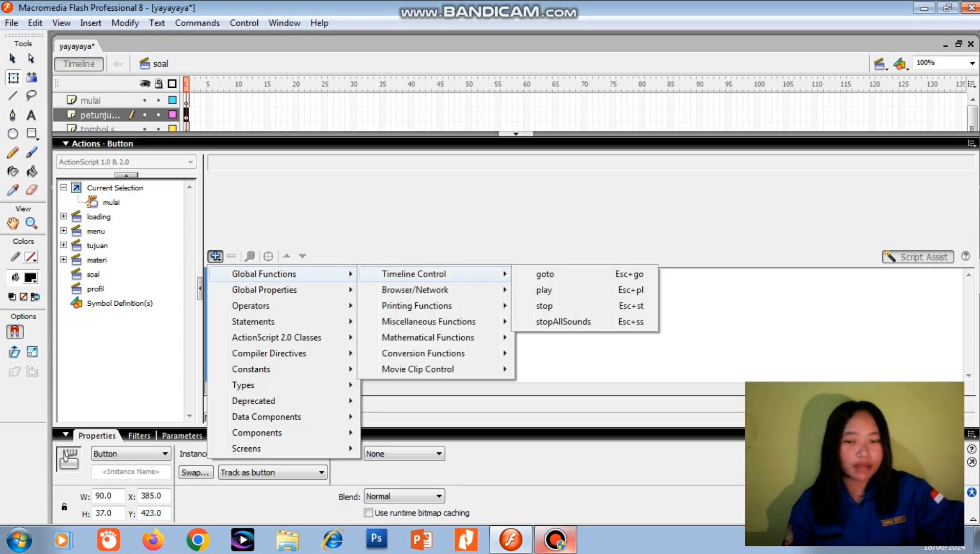
pyautogui.click(545, 274)
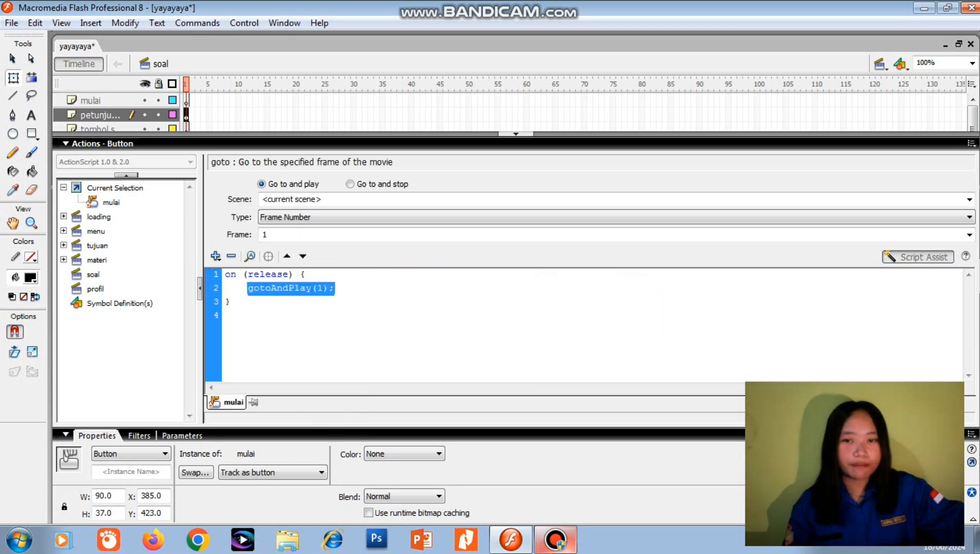
# Step: Set the MULAI button's goto action to the Next Frame type and hide the script editor
pyautogui.click(350, 183)
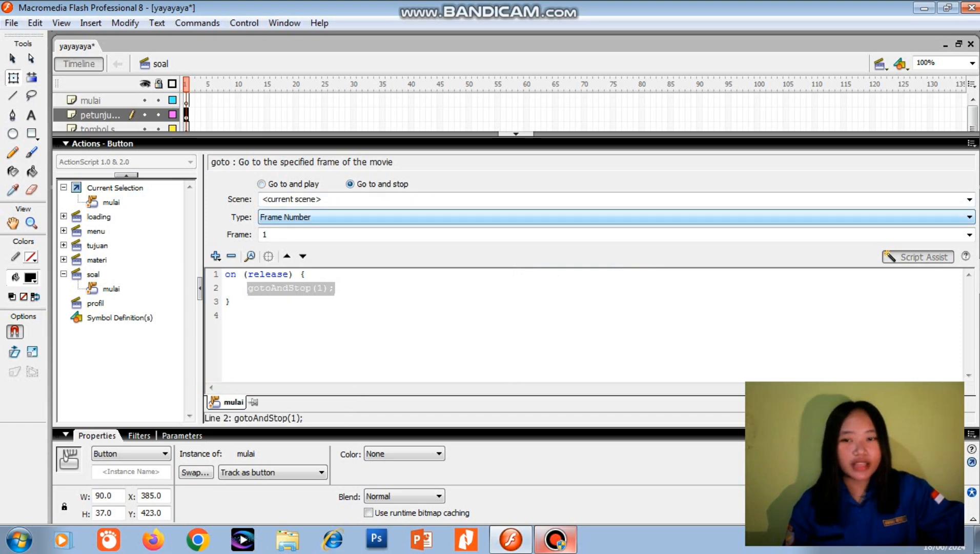
pyautogui.click(615, 217)
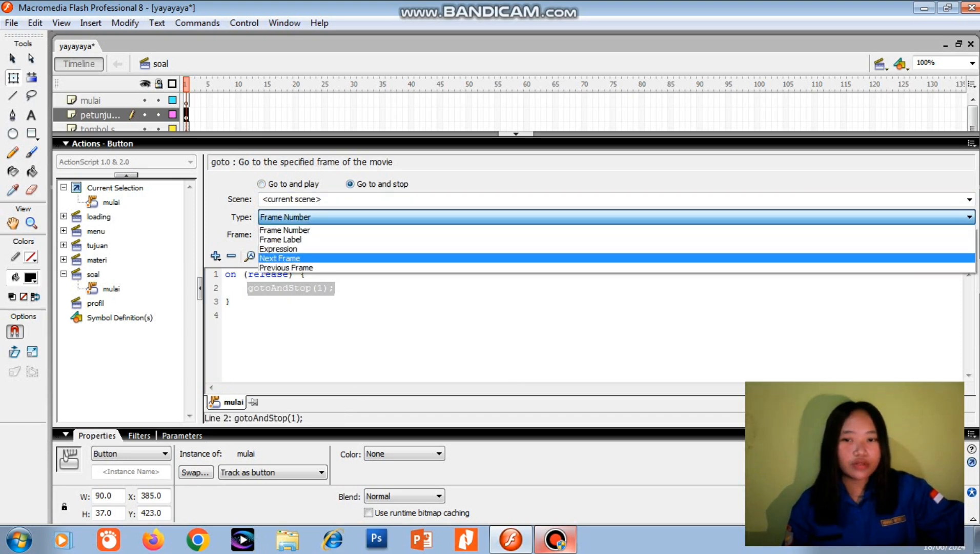
pyautogui.click(294, 258)
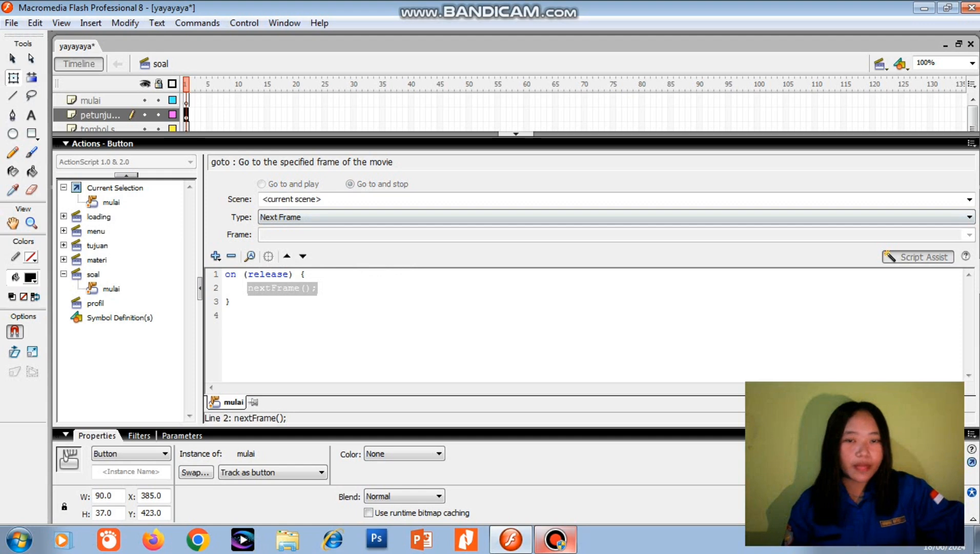
pyautogui.click(515, 133)
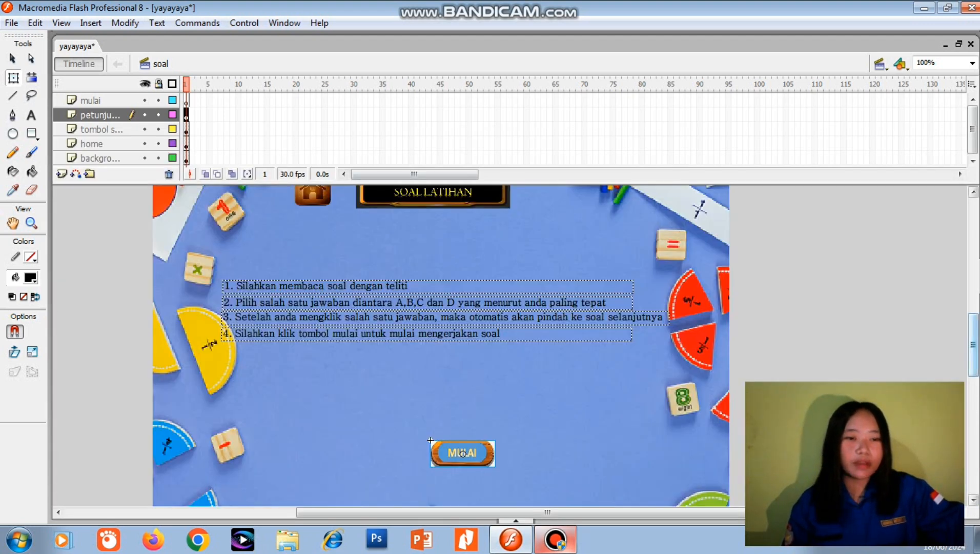
# Step: Open the actions of the home button beside the SOAL LATIHAN banner and add a goto action
pyautogui.scroll(3, 441, 346)
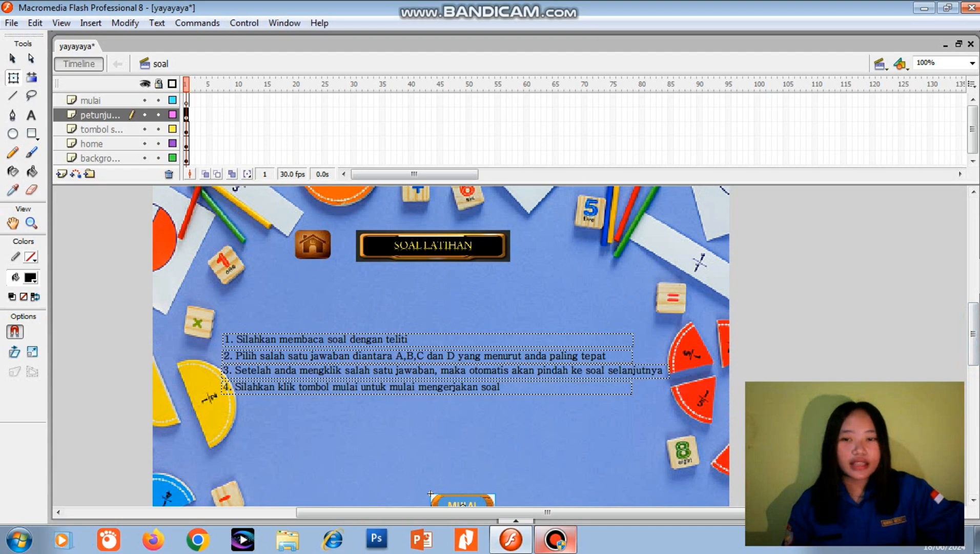
pyautogui.click(295, 232)
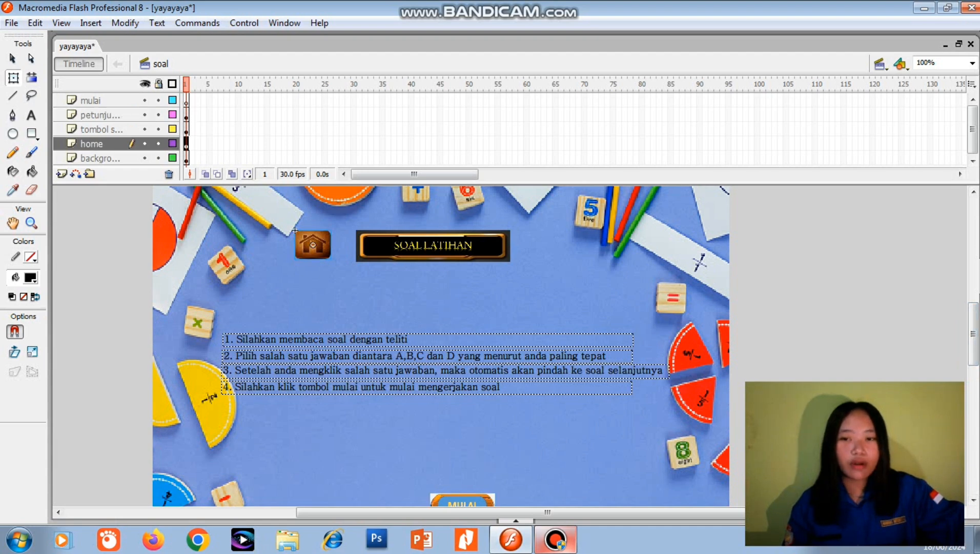
pyautogui.rightClick(313, 242)
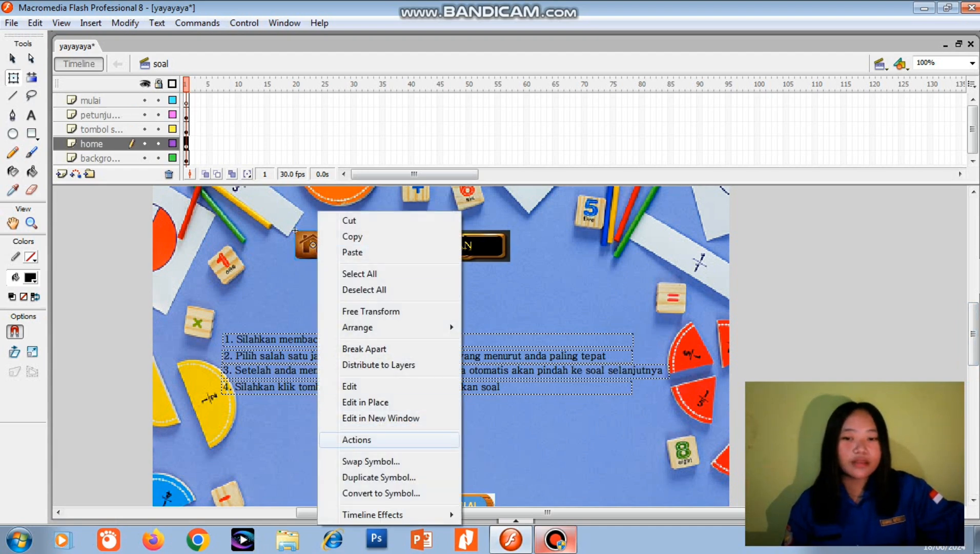
pyautogui.click(354, 440)
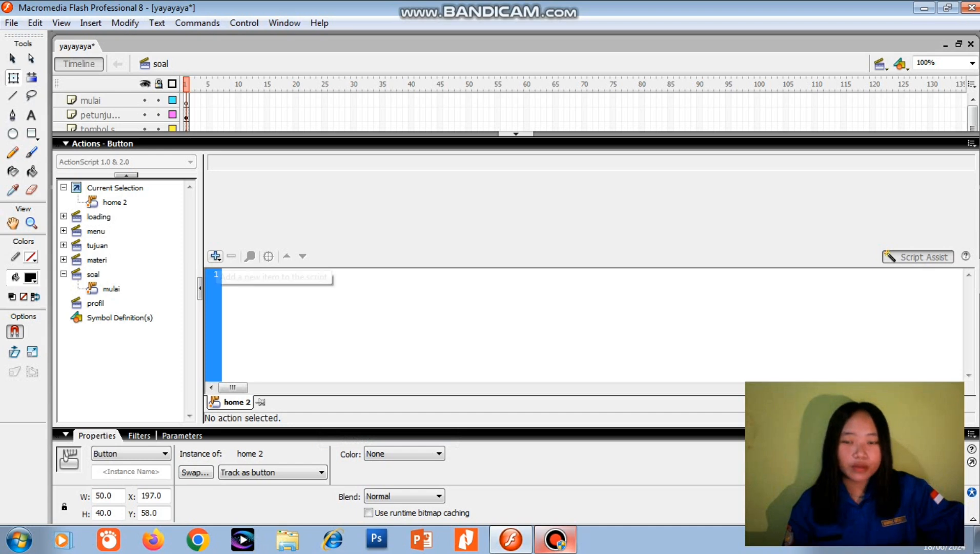
pyautogui.click(215, 256)
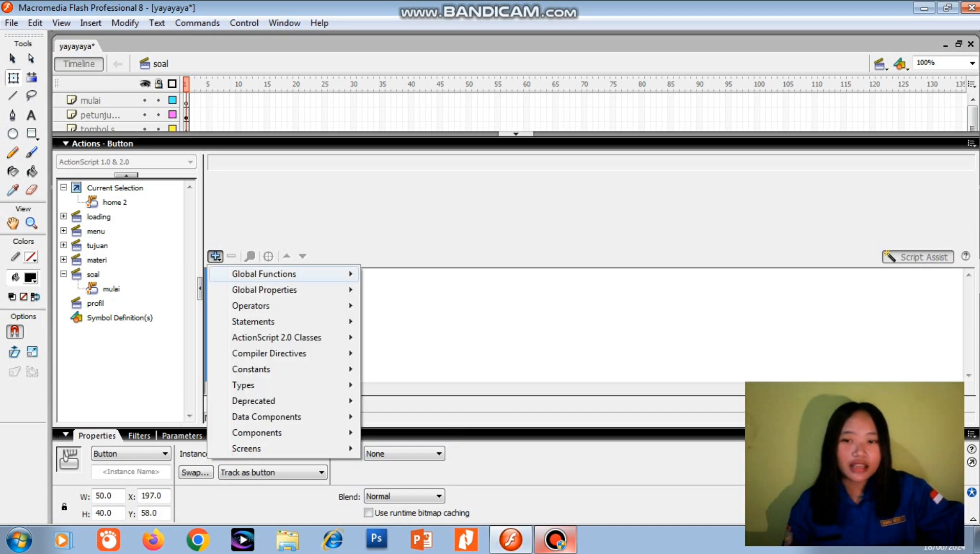
pyautogui.moveTo(264, 274)
pyautogui.moveTo(414, 274)
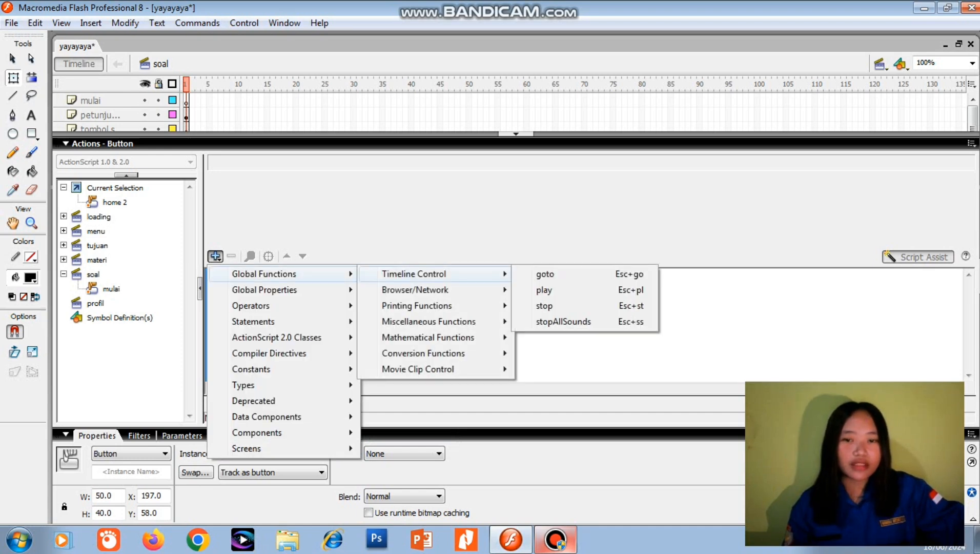
pyautogui.click(544, 273)
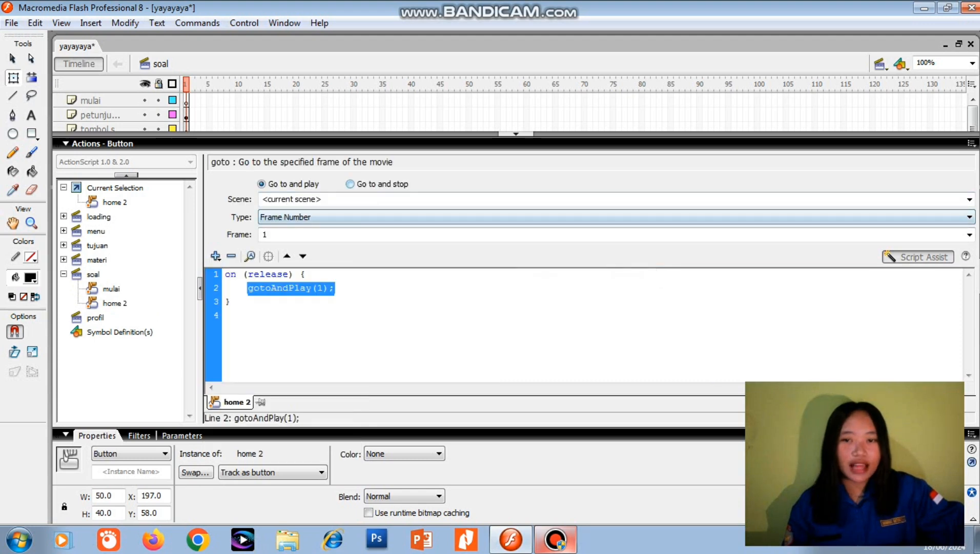
# Step: Set the home button's action to Go to and stop in the "menu" scene and hide the script editor
pyautogui.click(350, 183)
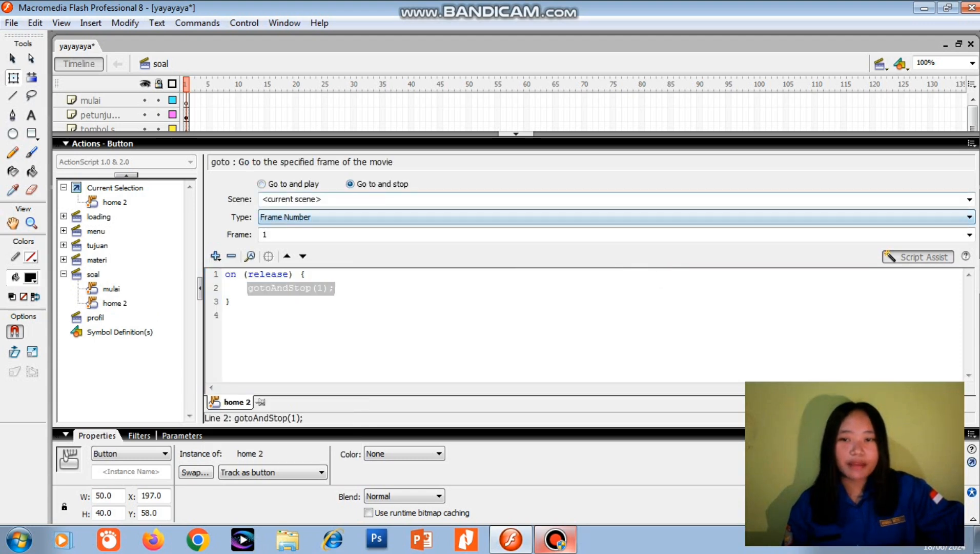
pyautogui.click(969, 199)
pyautogui.write('me')
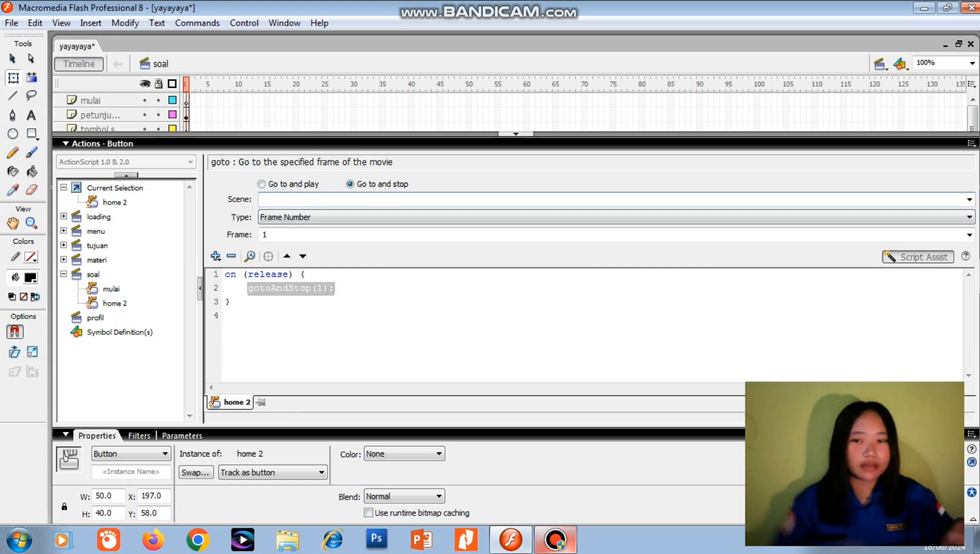
pyautogui.write('nu')
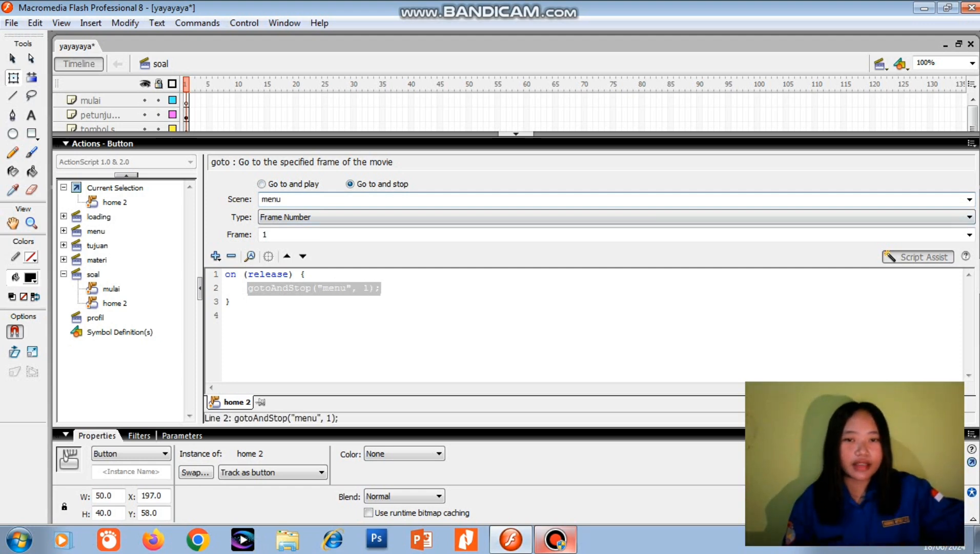
pyautogui.click(516, 133)
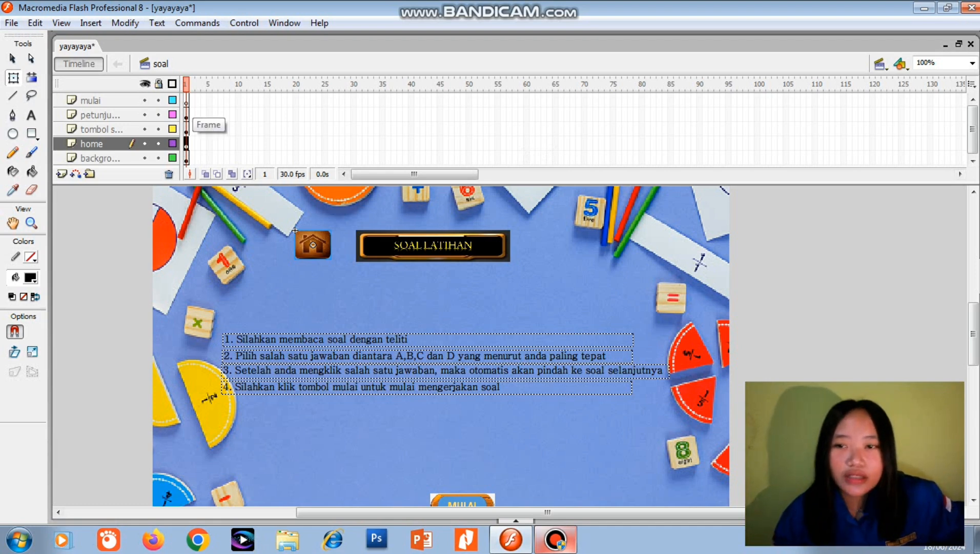
# Step: Insert keyframes at frame 2 on all five layers and delete the instruction text and MULAI button from that frame
pyautogui.click(192, 101)
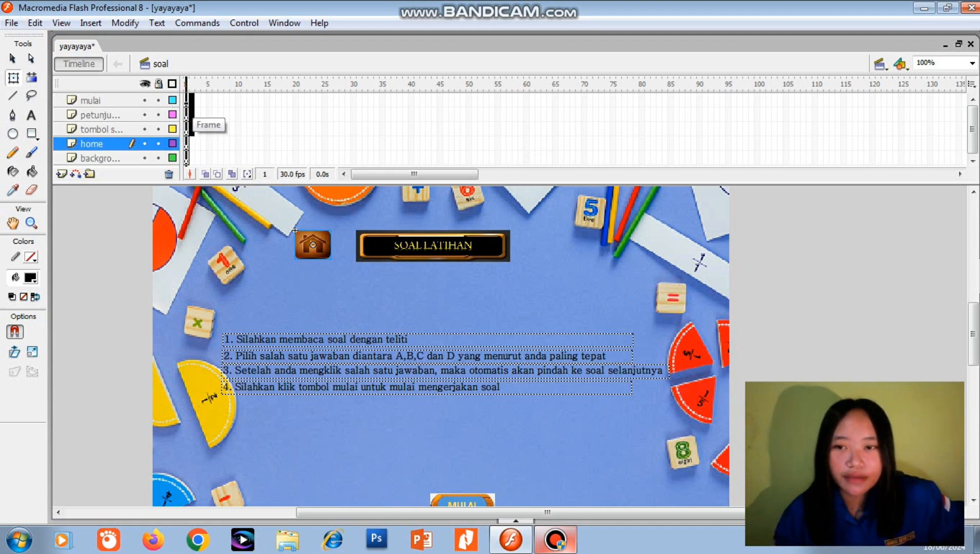
pyautogui.moveTo(191, 129); pyautogui.dragTo(191, 158)
pyautogui.rightClick(192, 143)
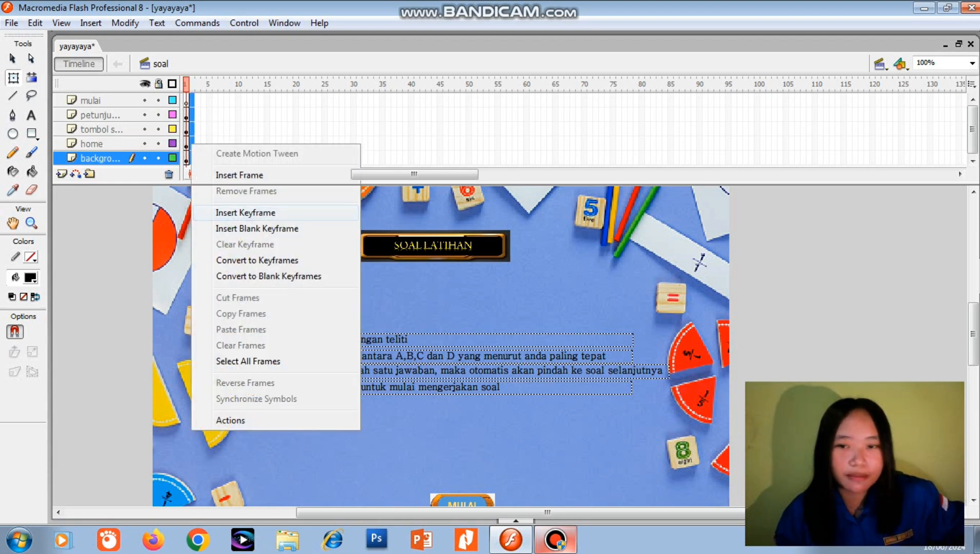
pyautogui.click(246, 213)
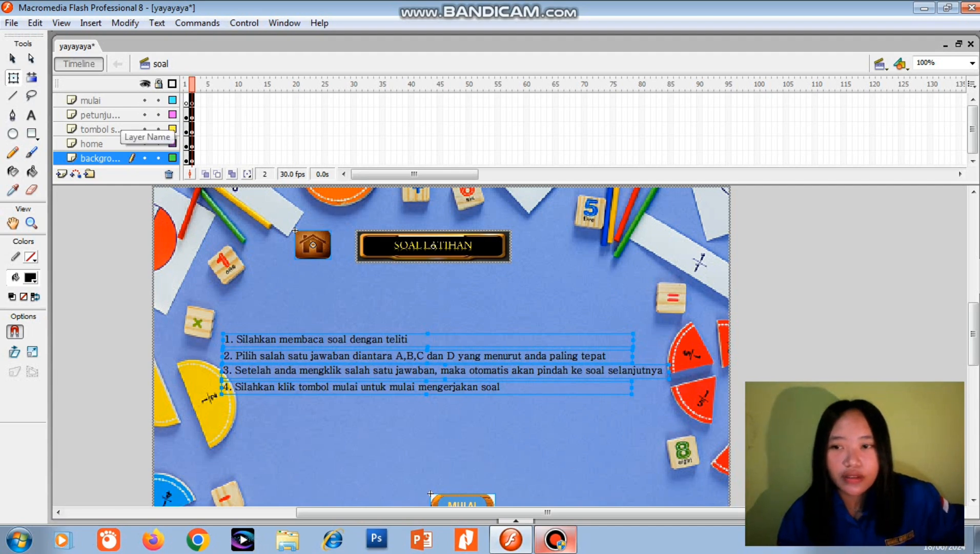
pyautogui.click(121, 116)
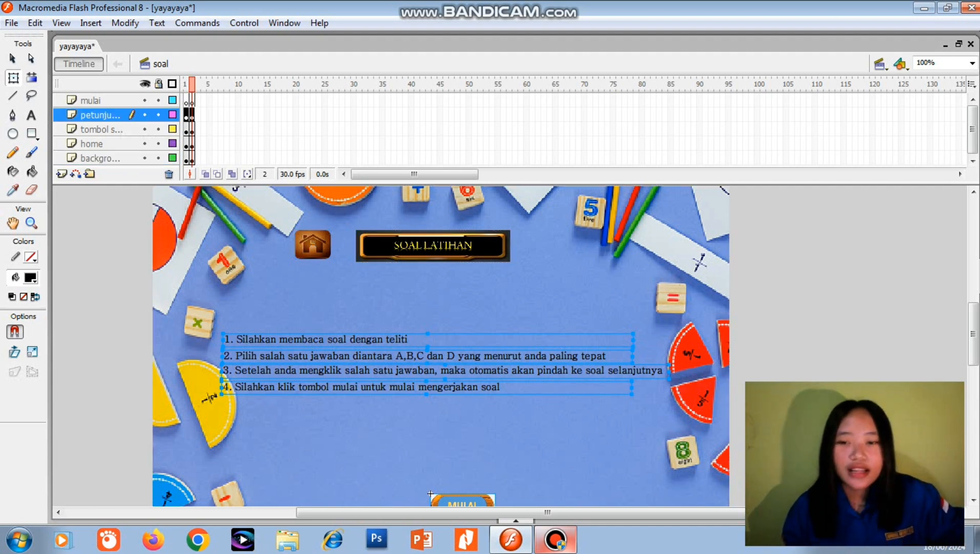
pyautogui.press('Delete')
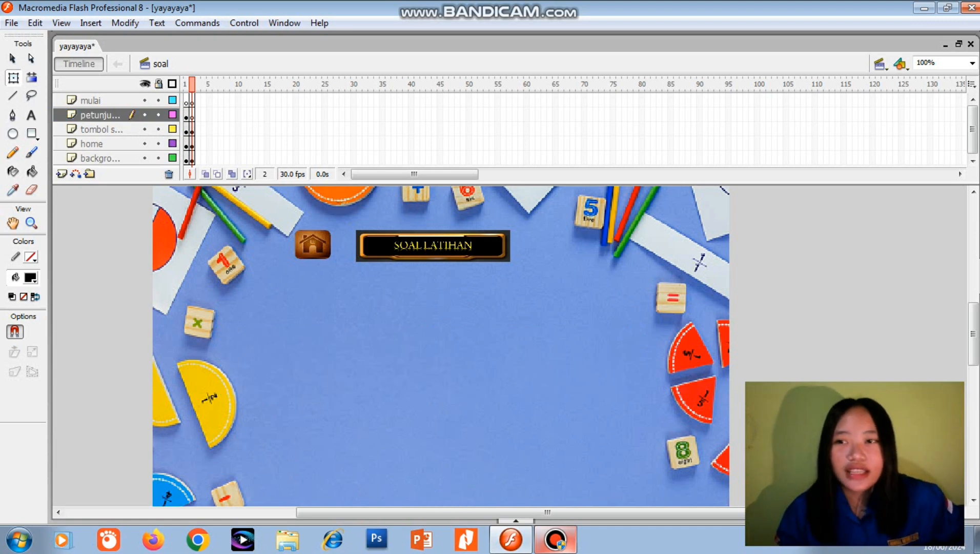
# Step: Add a text box below the SOAL LATIHAN banner in frame 2 reading "NAMA PESERTA DIDIK" at font size 18
pyautogui.click(32, 115)
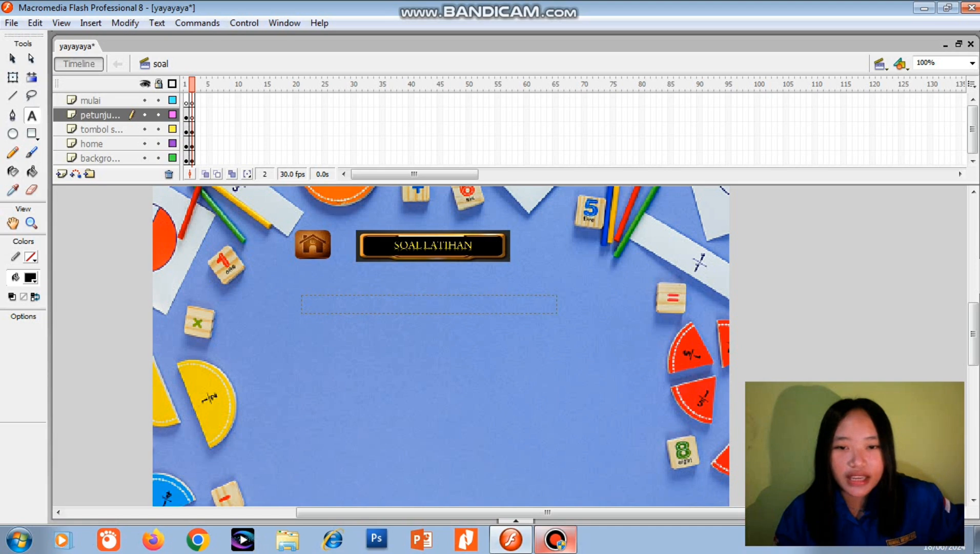
pyautogui.moveTo(556, 313); pyautogui.dragTo(557, 313)
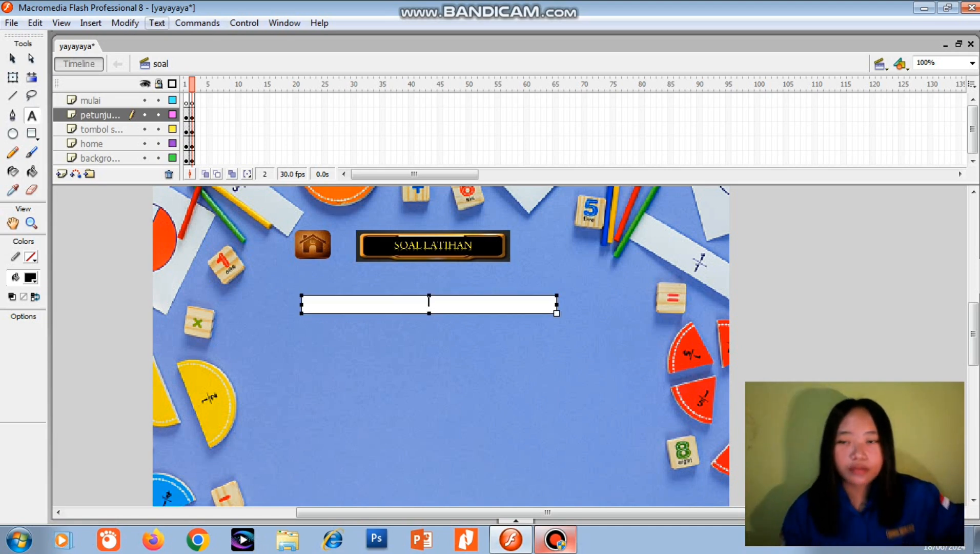
pyautogui.click(157, 23)
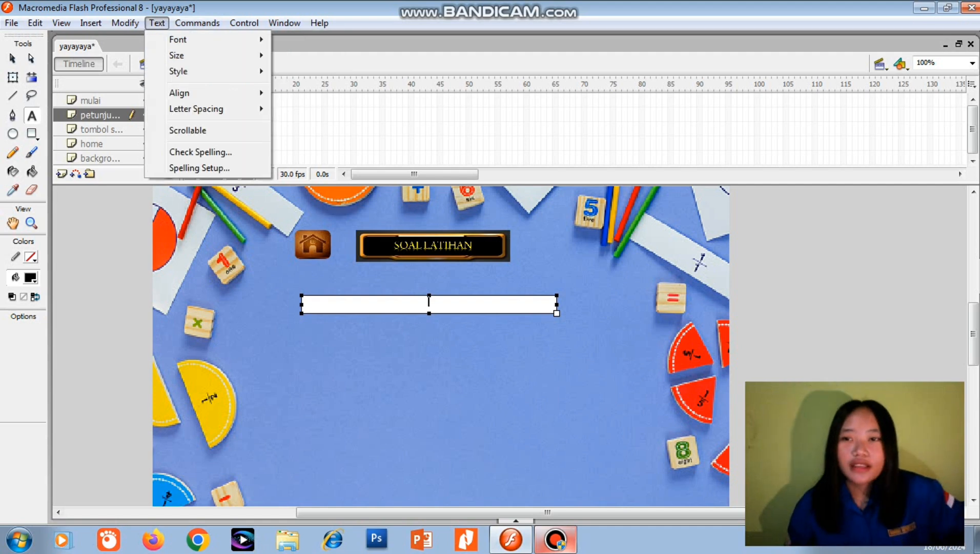
pyautogui.moveTo(176, 54)
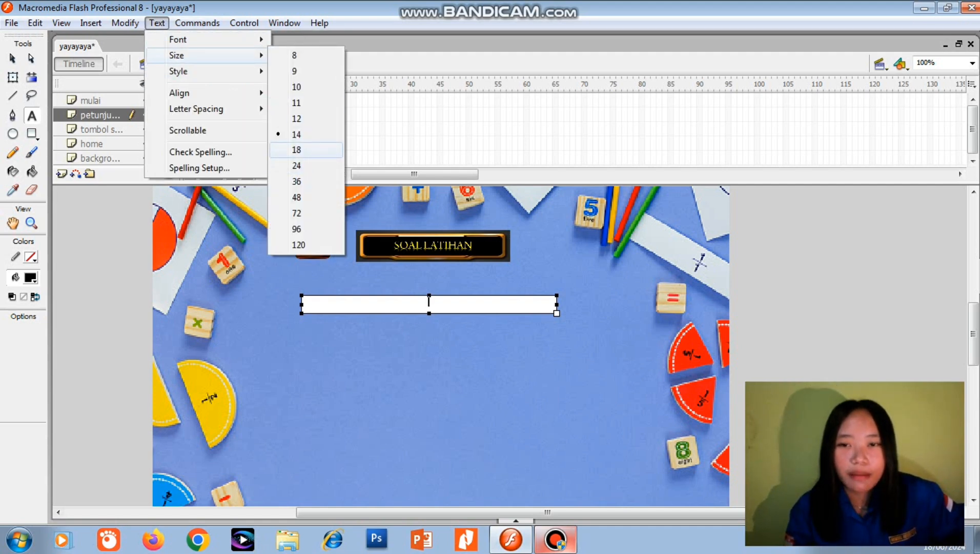
pyautogui.click(296, 150)
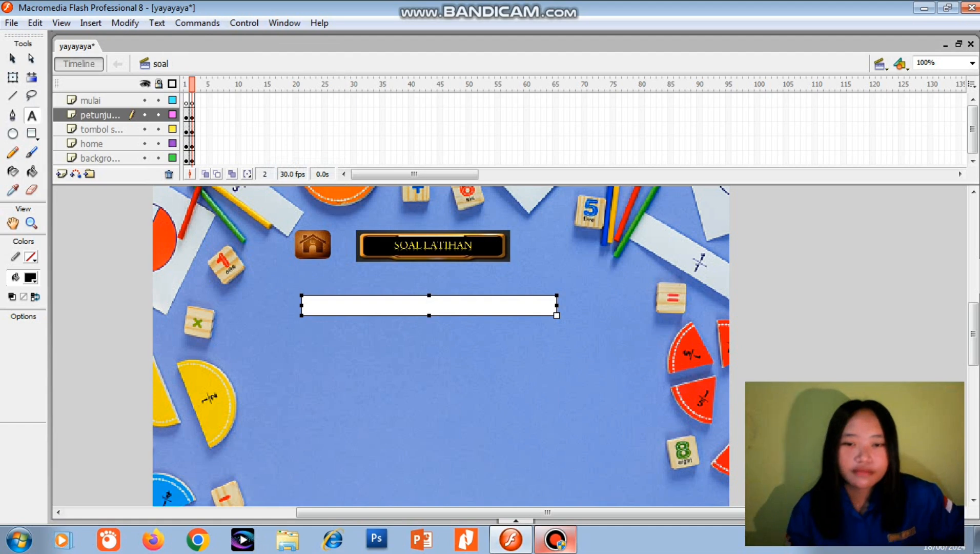
pyautogui.write('NA')
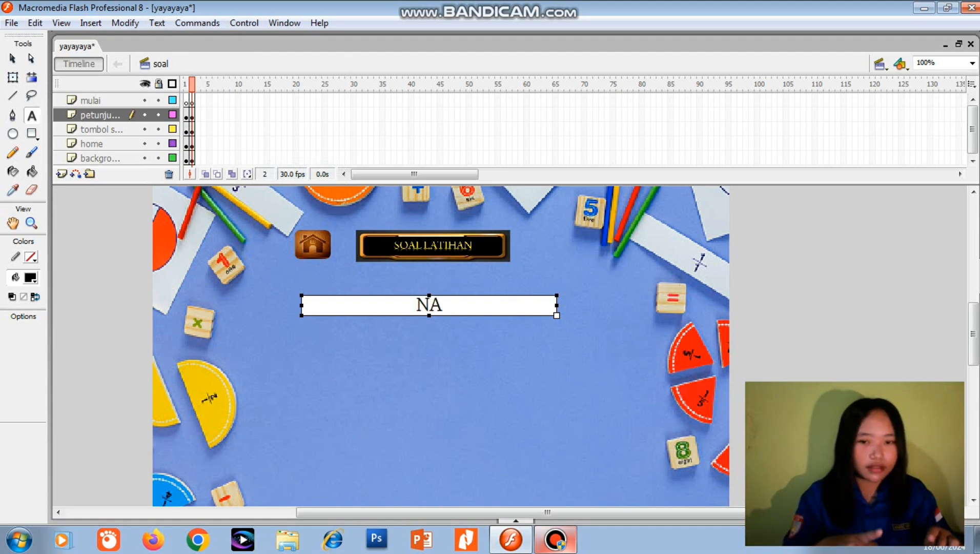
pyautogui.write('MA ')
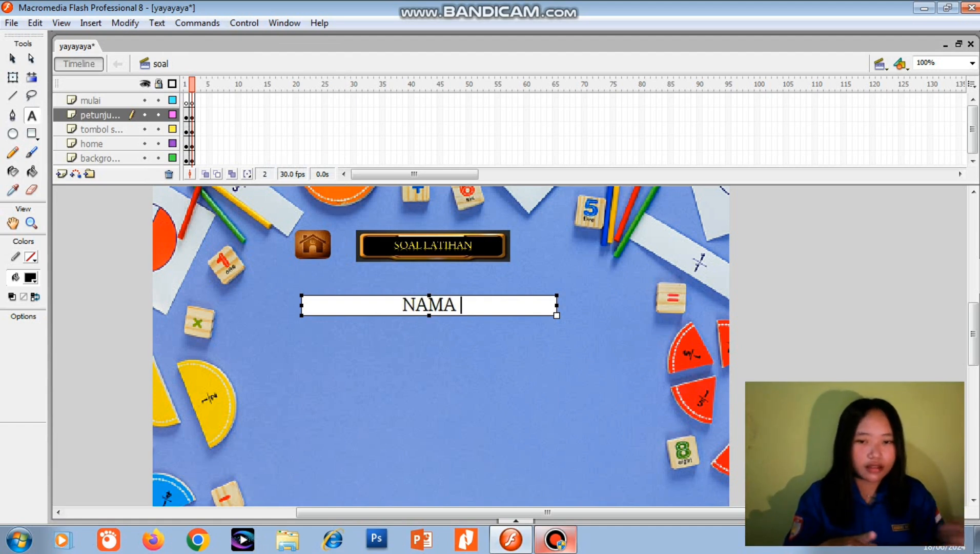
pyautogui.write('PESERTA DIDIK')
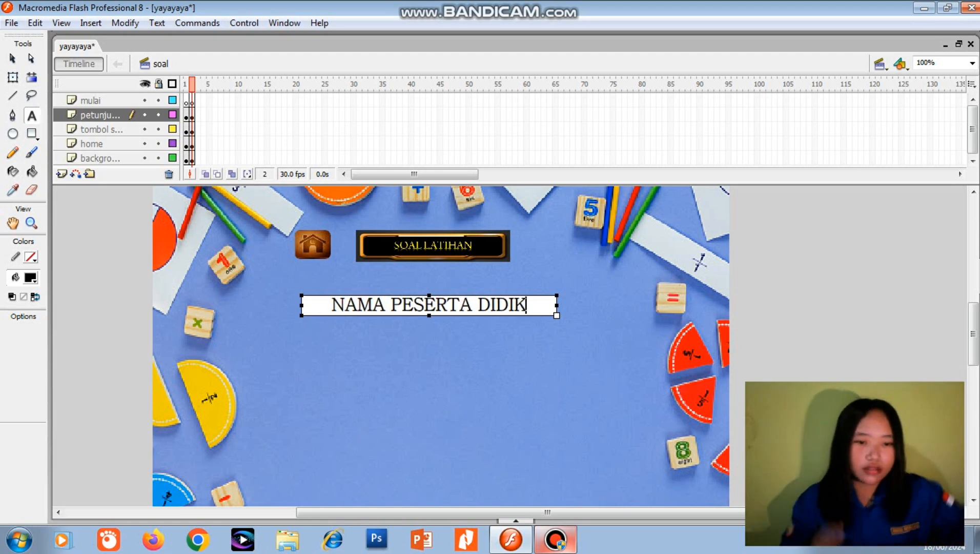
# Step: Set the "NAMA PESERTA DIDIK" text to size 18, narrow its text box and move it to sit centred below the SOAL LATIHAN banner
pyautogui.moveTo(331, 305); pyautogui.dragTo(527, 305)
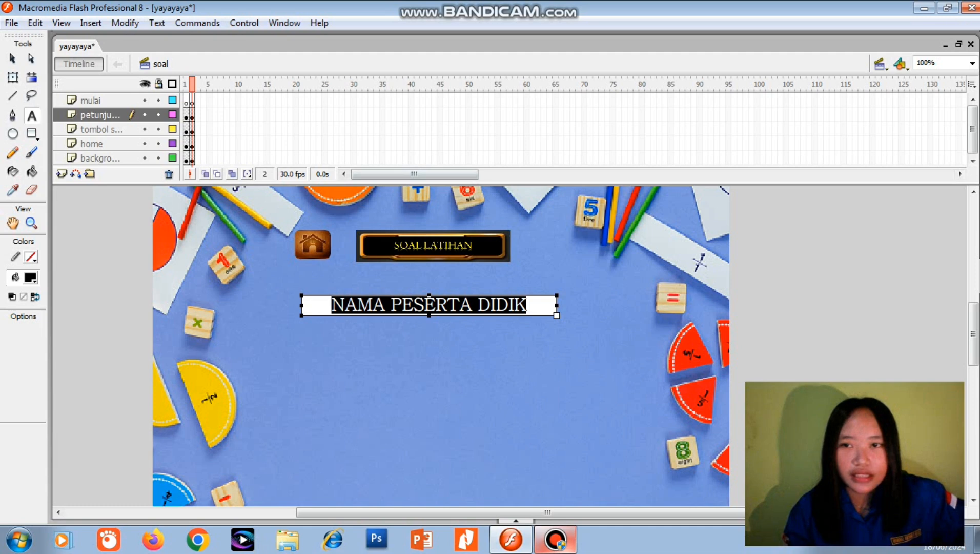
pyautogui.click(157, 23)
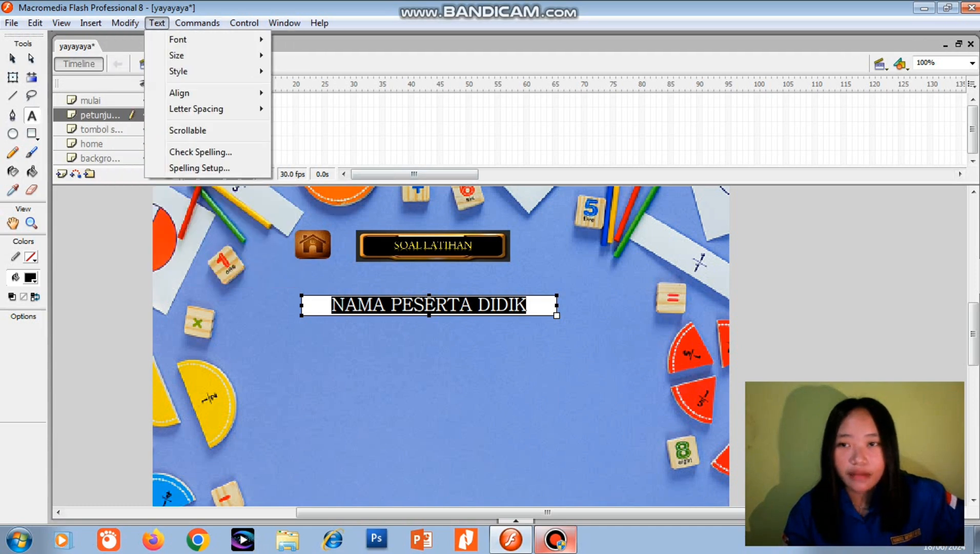
pyautogui.moveTo(205, 55)
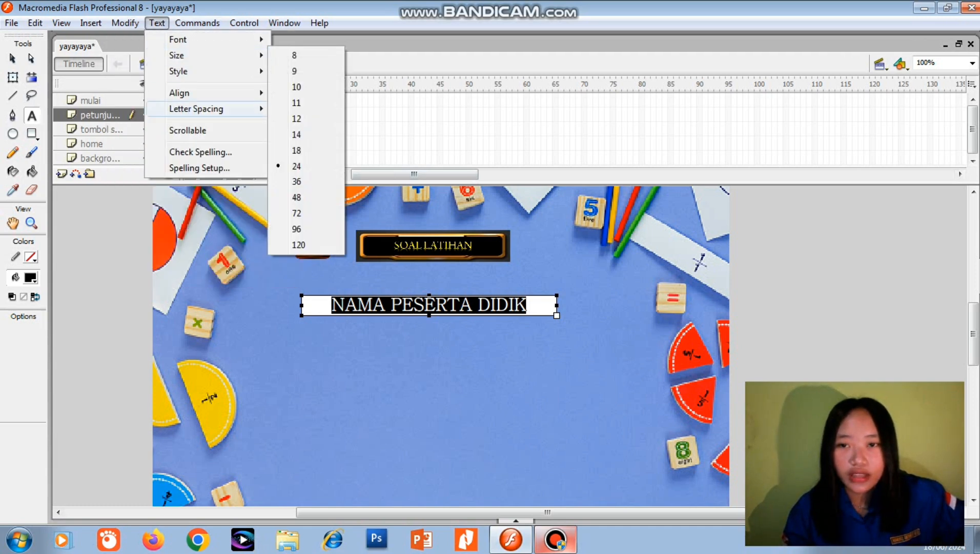
pyautogui.click(296, 150)
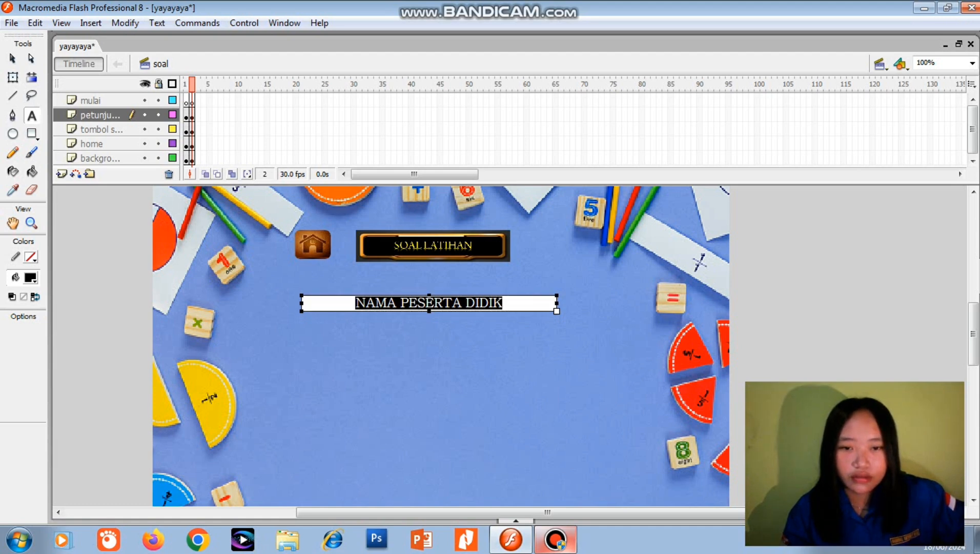
pyautogui.moveTo(556, 310); pyautogui.dragTo(526, 310)
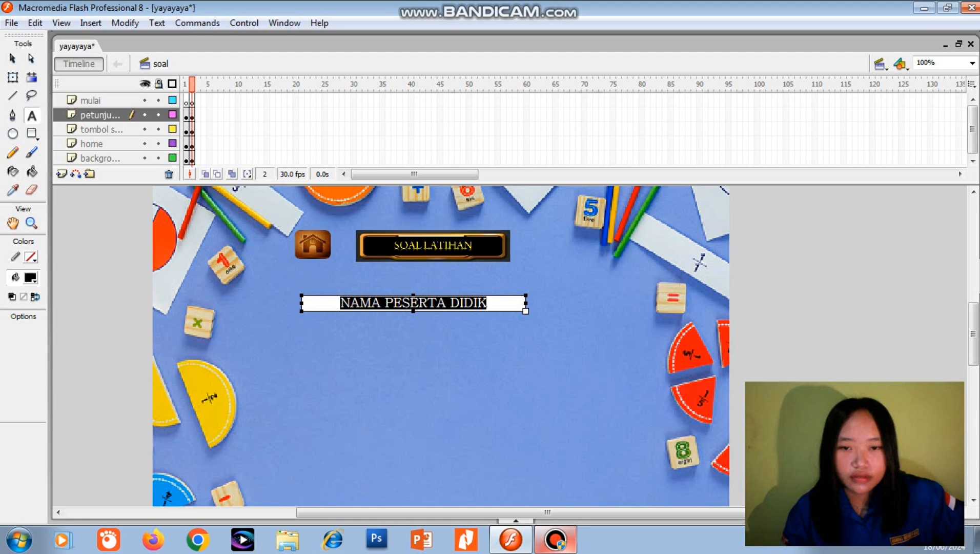
pyautogui.moveTo(359, 295); pyautogui.dragTo(400, 314)
pyautogui.press('Escape')
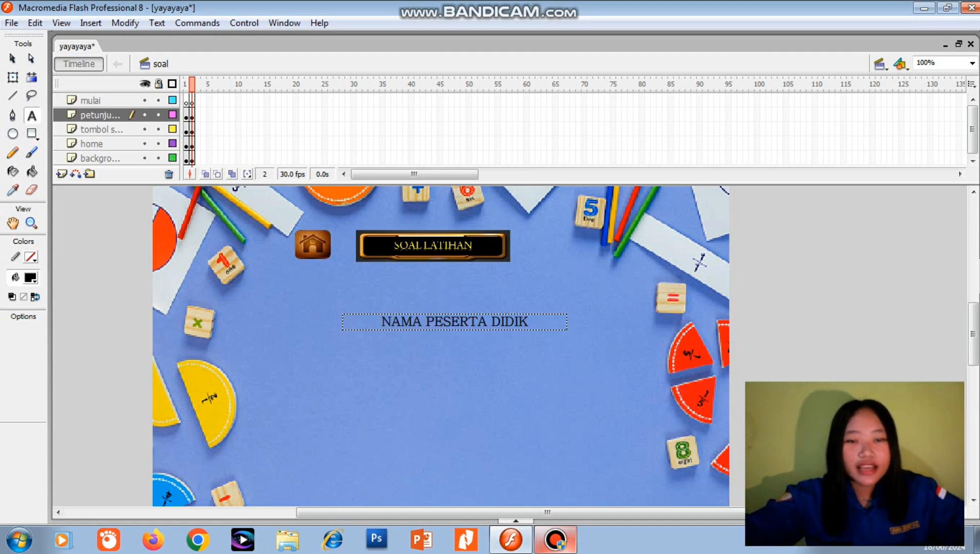
# Step: Import the picture "file nama.jpg" from the Pictures library onto the stage in frame 2
pyautogui.press('alt')
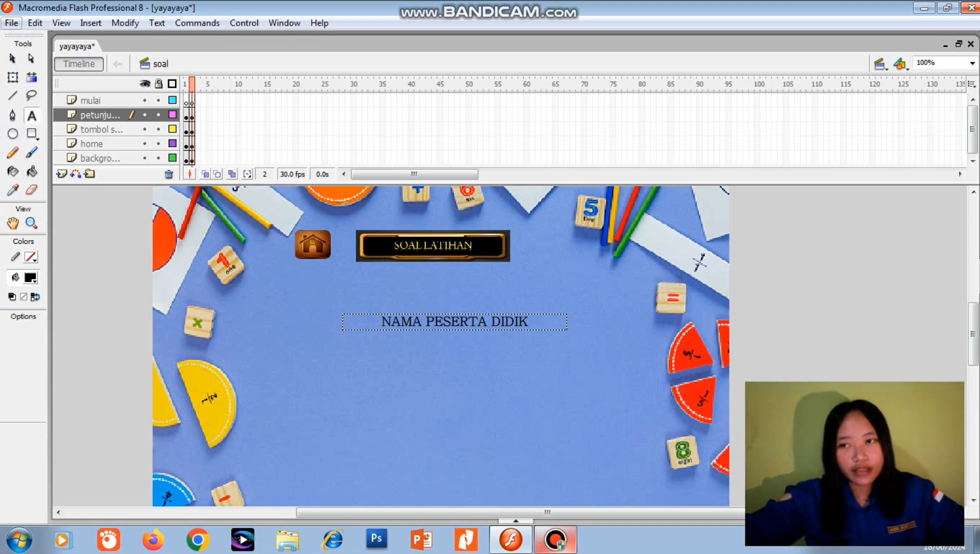
pyautogui.click(11, 22)
pyautogui.moveTo(38, 241)
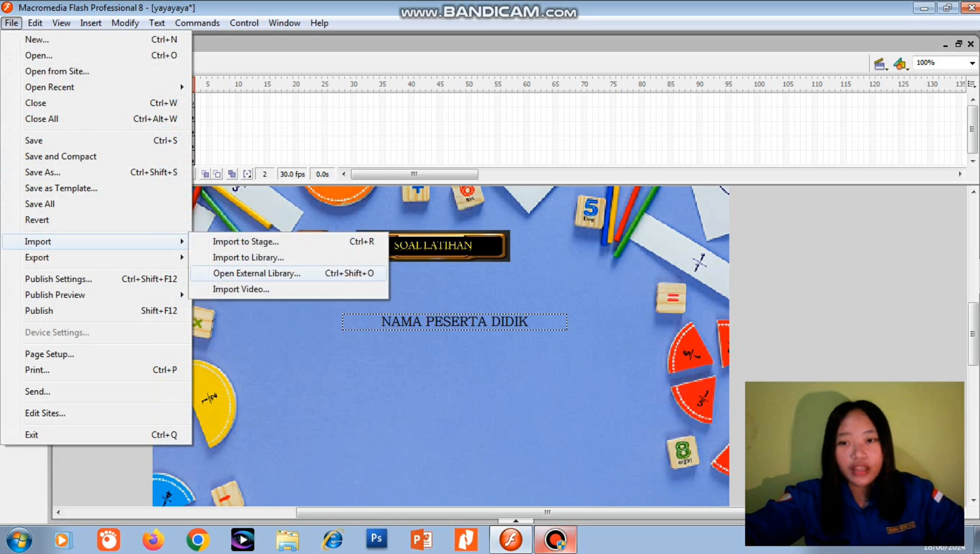
pyautogui.click(245, 241)
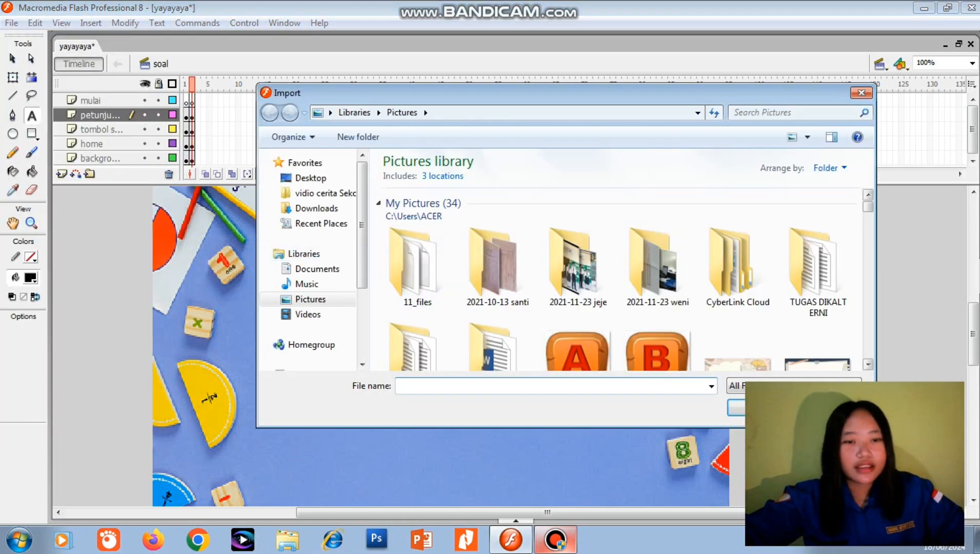
pyautogui.scroll(-5, 738, 215)
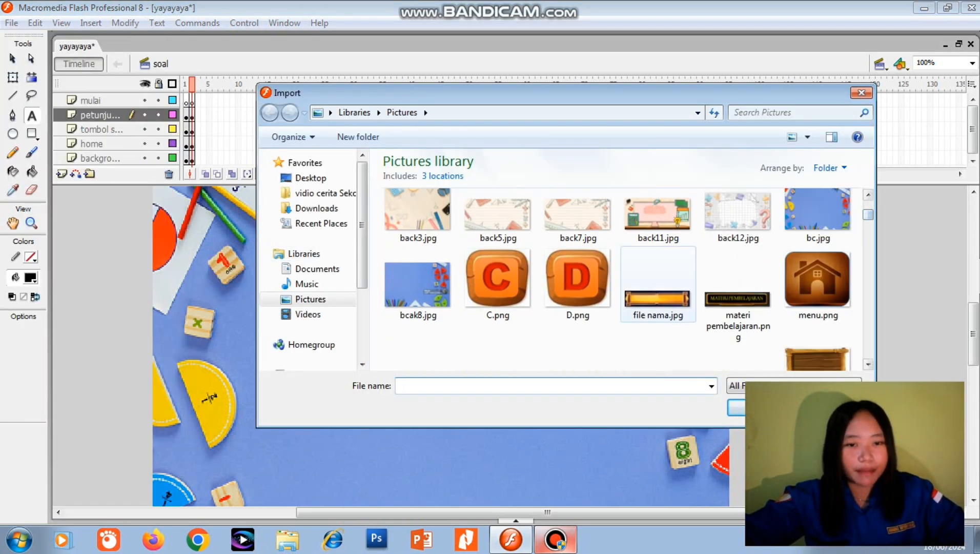
pyautogui.doubleClick(658, 285)
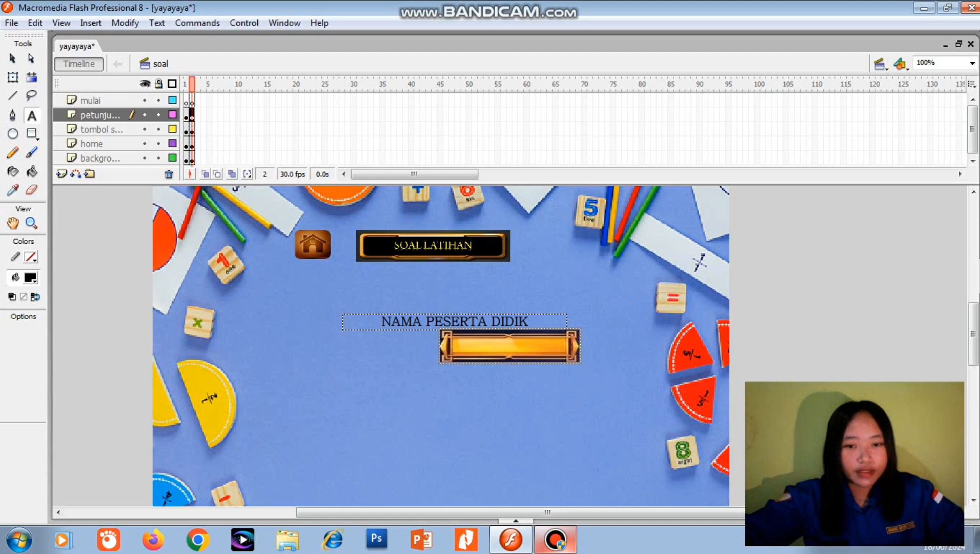
# Step: Place the imported golden bar just below the "NAMA PESERTA DIDIK" text and stretch it to more than twice its width
pyautogui.press('q')
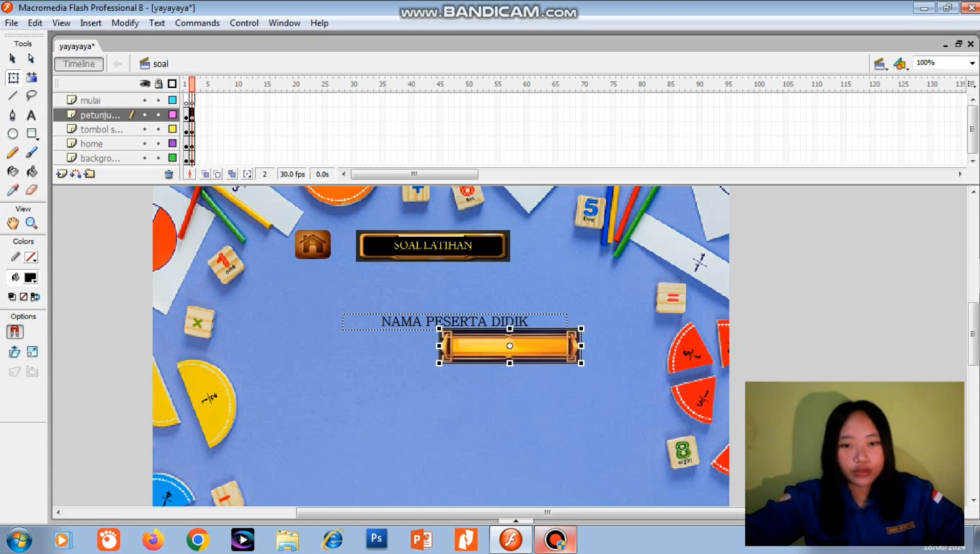
pyautogui.moveTo(482, 345); pyautogui.dragTo(425, 364)
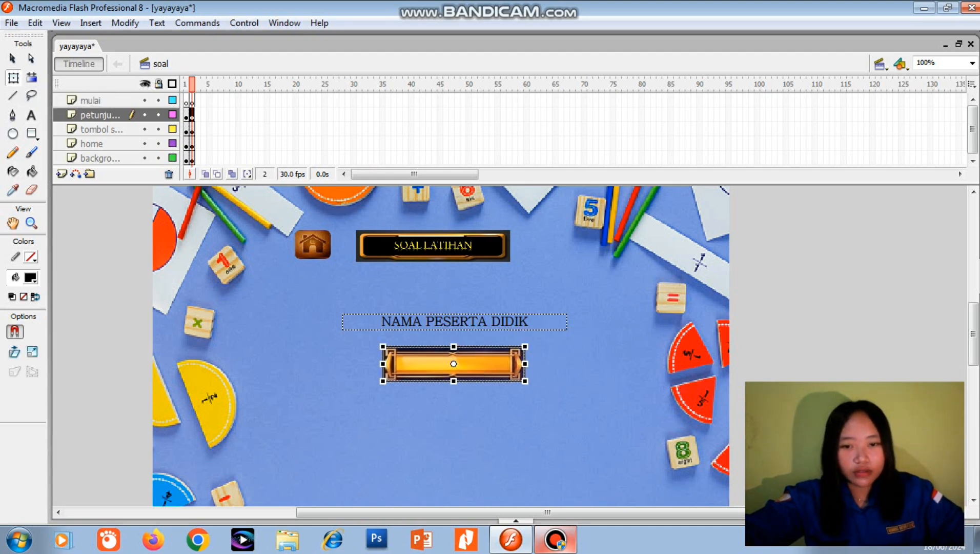
pyautogui.moveTo(525, 363); pyautogui.dragTo(620, 363)
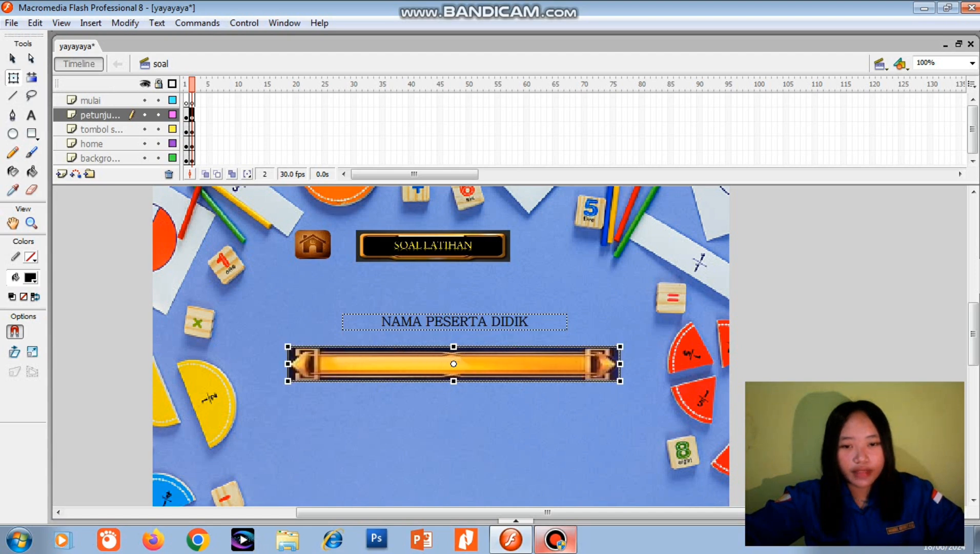
pyautogui.moveTo(441, 364); pyautogui.dragTo(444, 365)
pyautogui.click(441, 402)
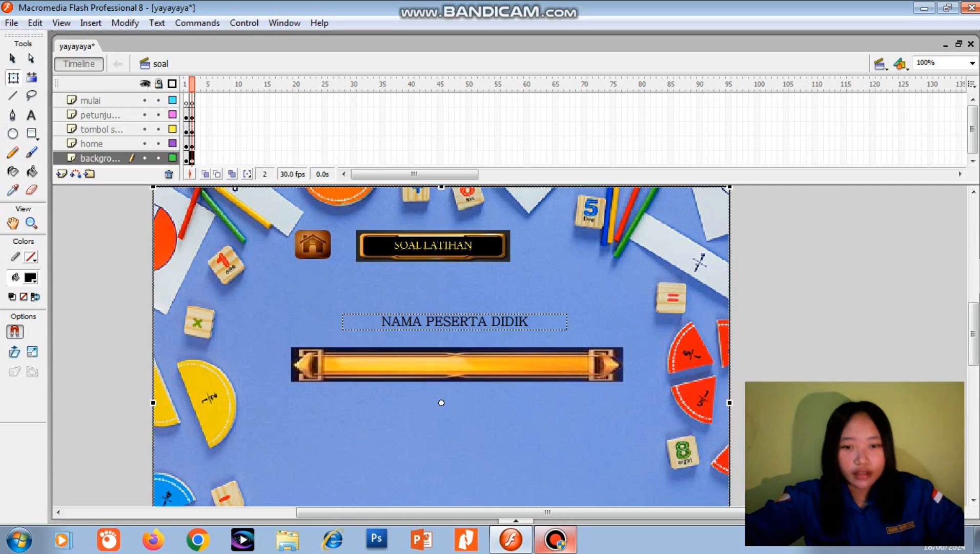
# Step: Draw an empty text box across the inside of the golden bar, in frame 2 of the instruction text layer
pyautogui.click(192, 115)
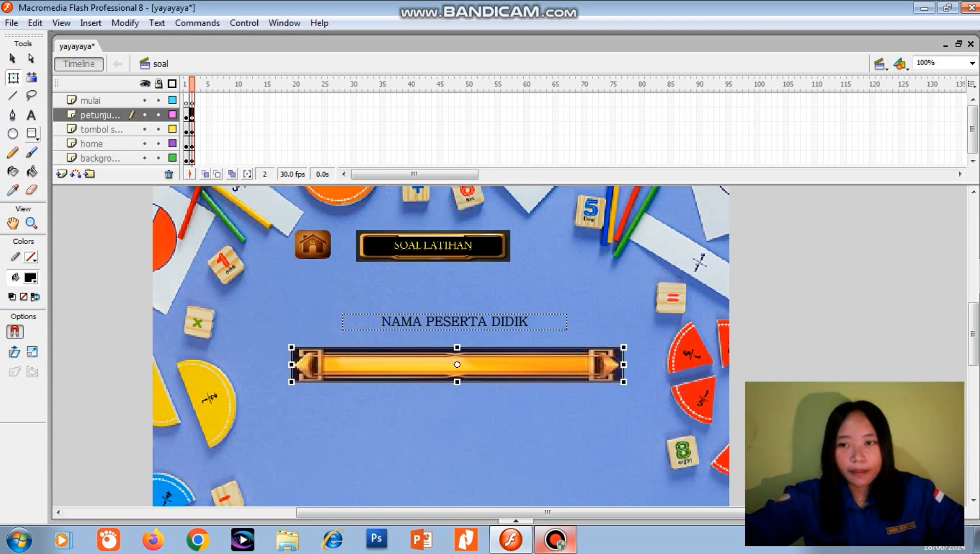
pyautogui.click(31, 116)
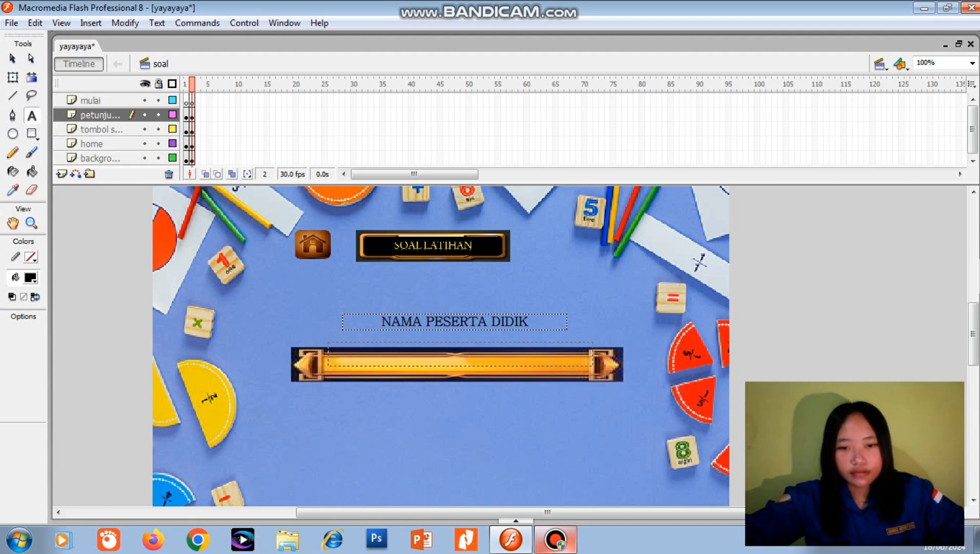
pyautogui.moveTo(593, 366); pyautogui.dragTo(592, 364)
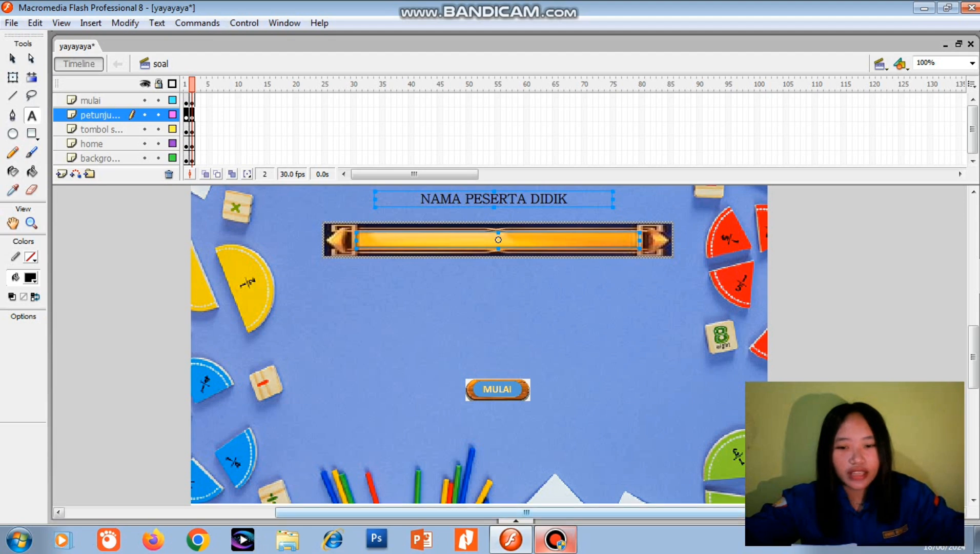
# Step: Change the text type of the empty box on the golden bar to Input Text
pyautogui.click(515, 521)
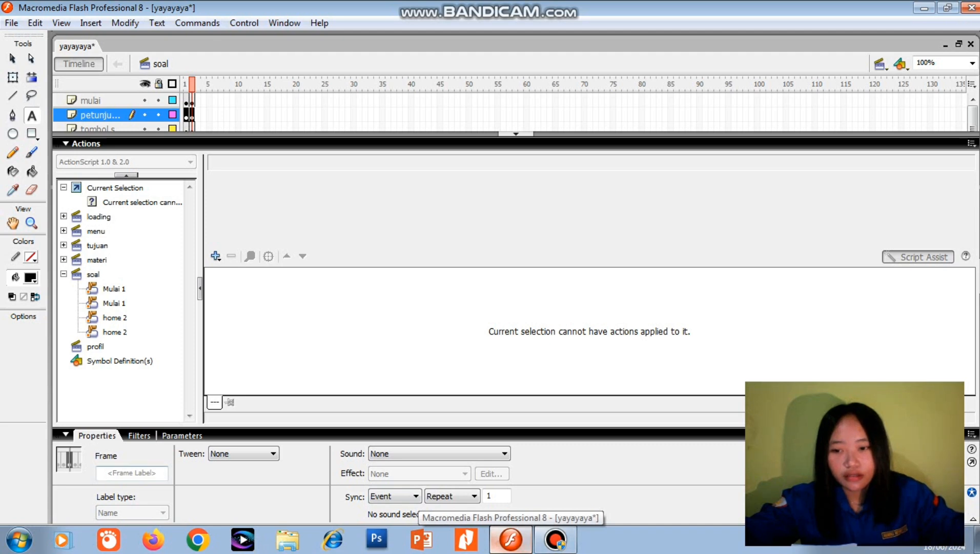
pyautogui.click(86, 143)
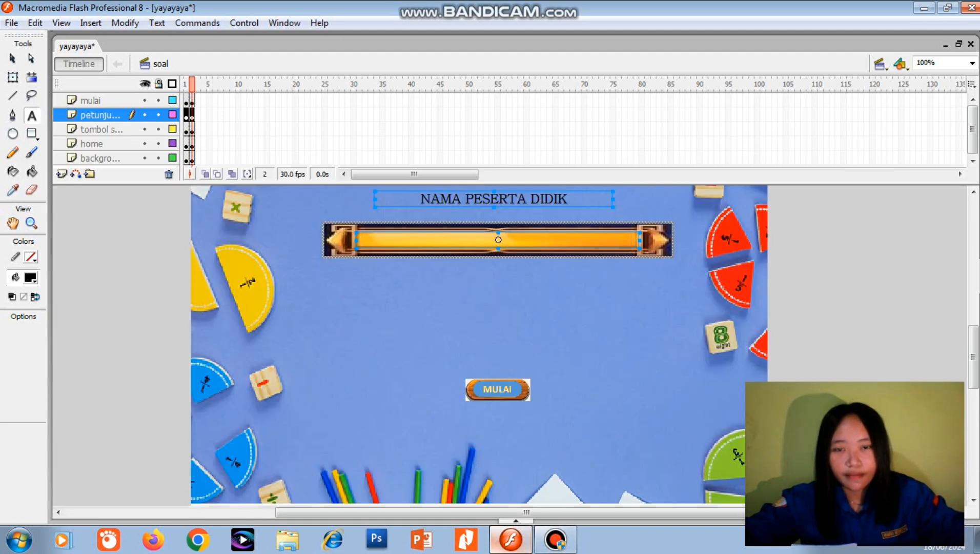
pyautogui.click(498, 240)
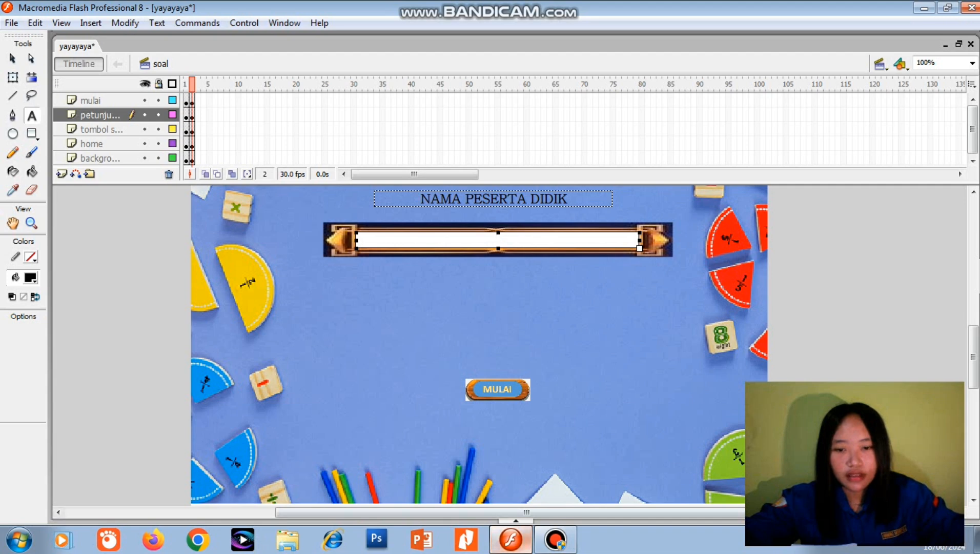
pyautogui.click(515, 520)
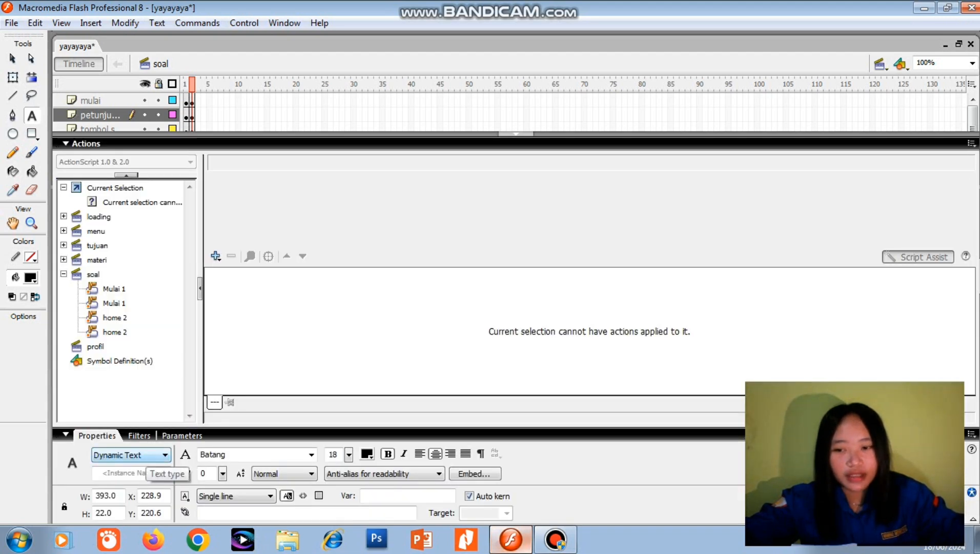
pyautogui.click(144, 455)
pyautogui.click(111, 482)
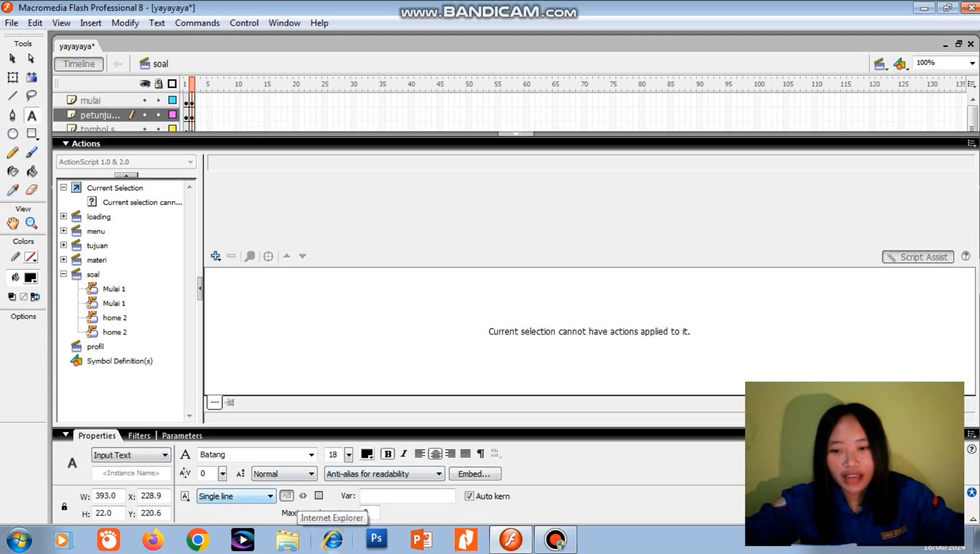
# Step: Assign the variable "NAMA PESERTA DIDIK" to the input text box and hide the properties and script editor
pyautogui.click(408, 495)
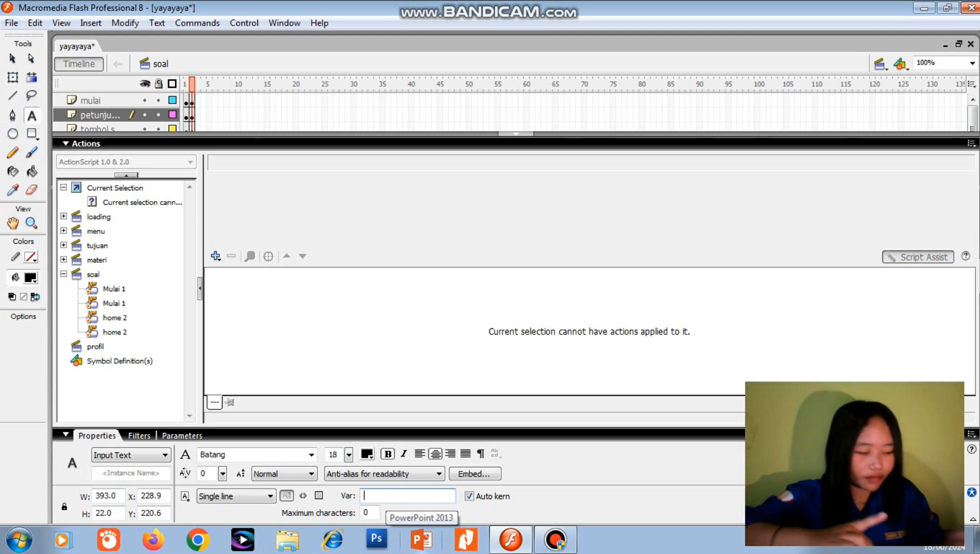
pyautogui.write('NAMA ')
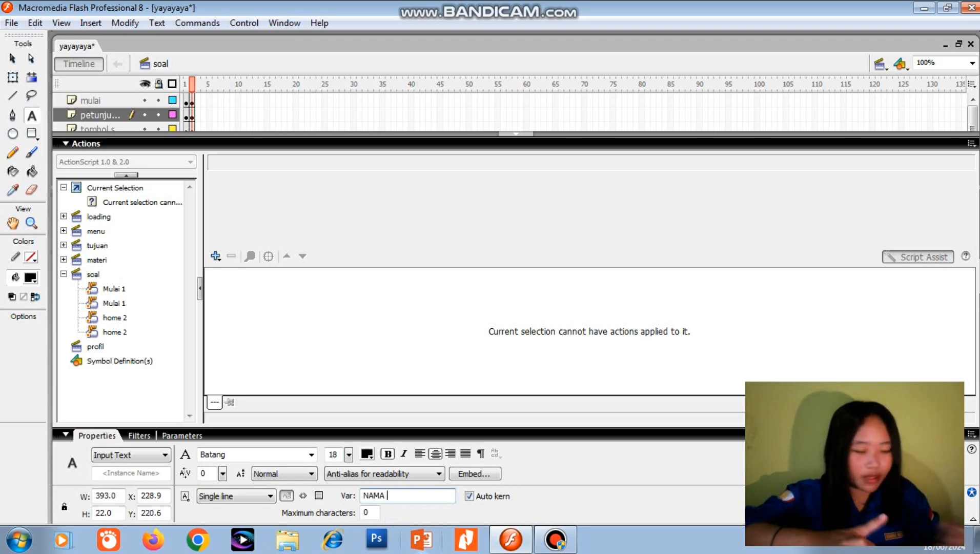
pyautogui.write('PESER')
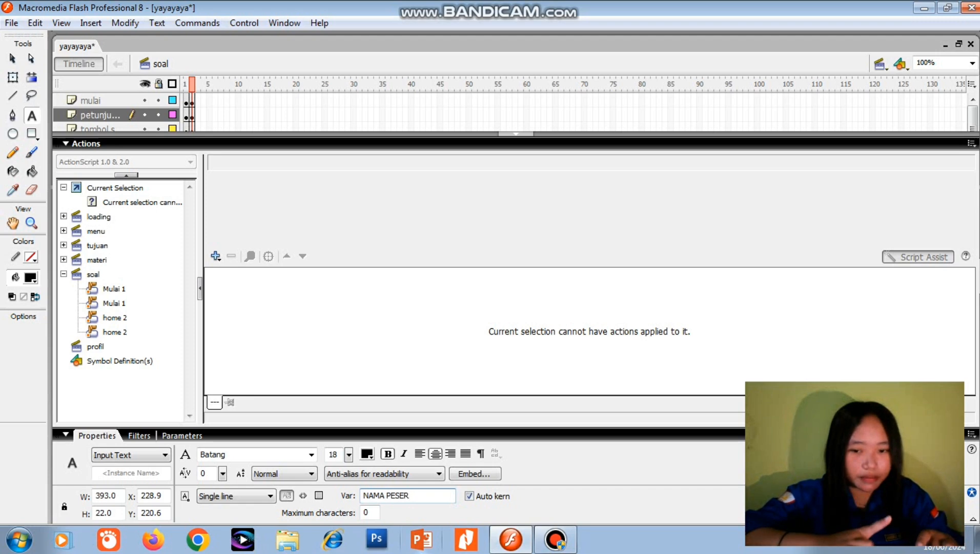
pyautogui.write('TA DIDIK')
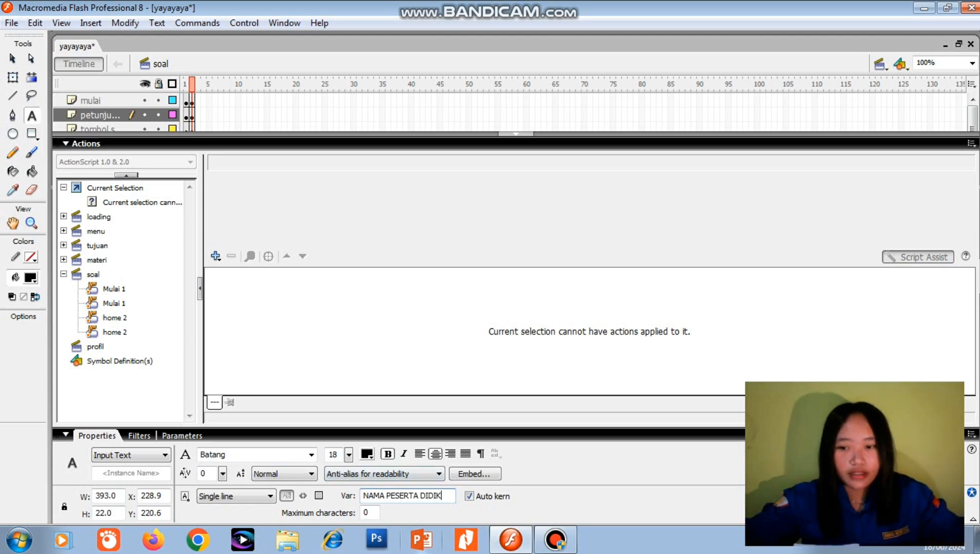
pyautogui.click(517, 134)
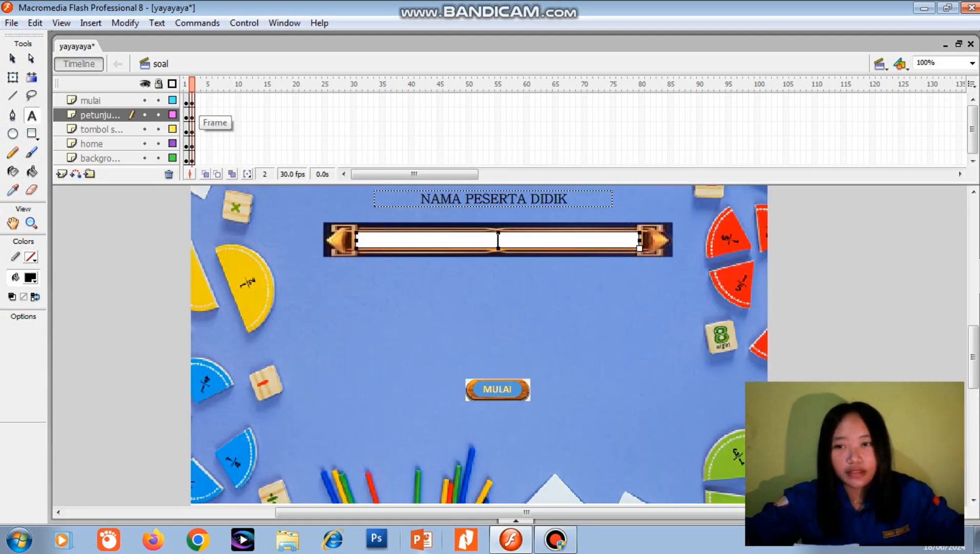
# Step: Insert keyframes at frame 3 on all five layers
pyautogui.click(197, 100)
pyautogui.moveTo(197, 117); pyautogui.dragTo(197, 160)
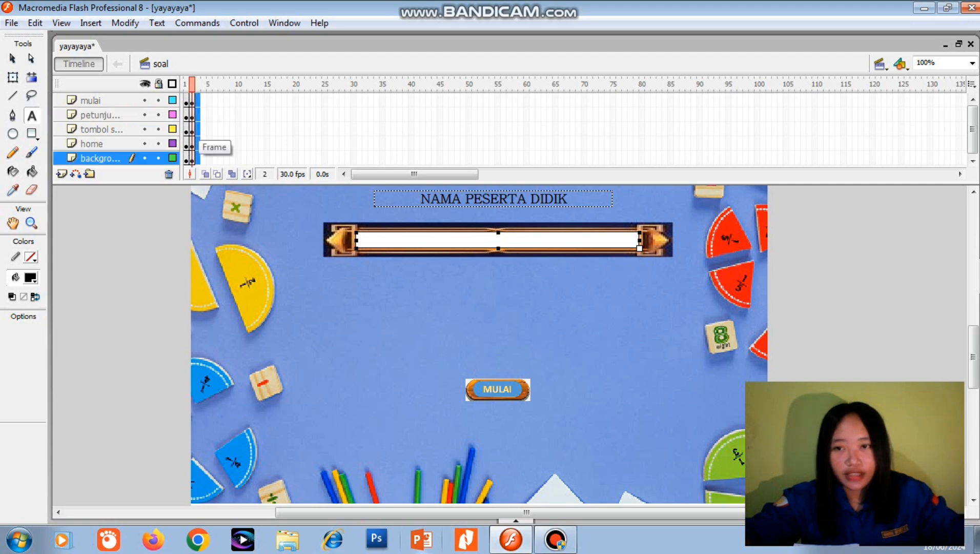
pyautogui.rightClick(198, 117)
pyautogui.click(251, 186)
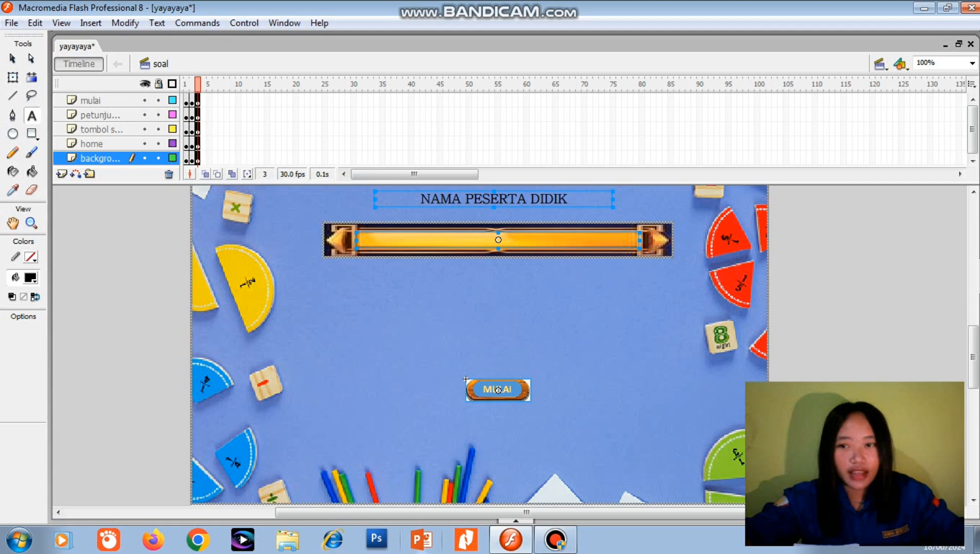
# Step: Cut the "NAMA PESERTA DIDIK" text, golden bar and input box from frame 3
pyautogui.click(100, 115)
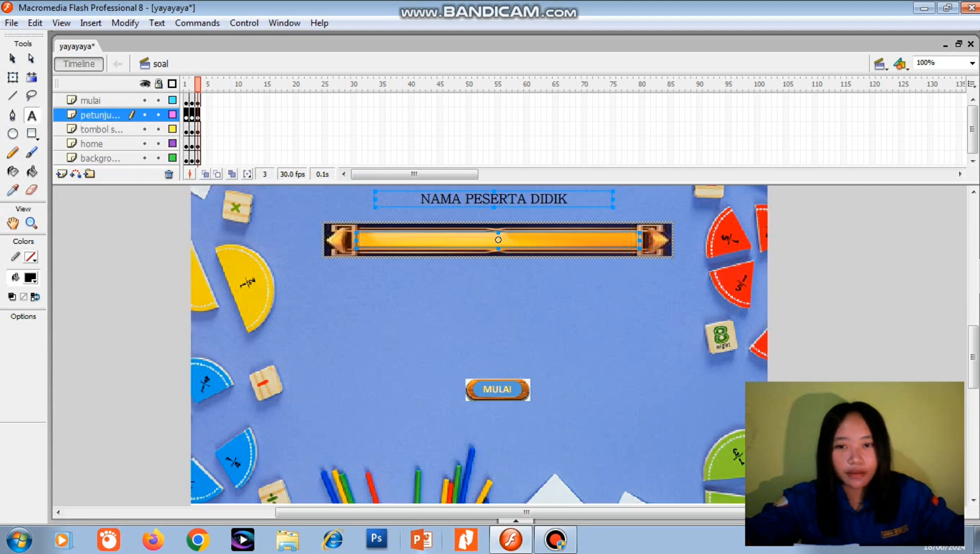
pyautogui.rightClick(533, 245)
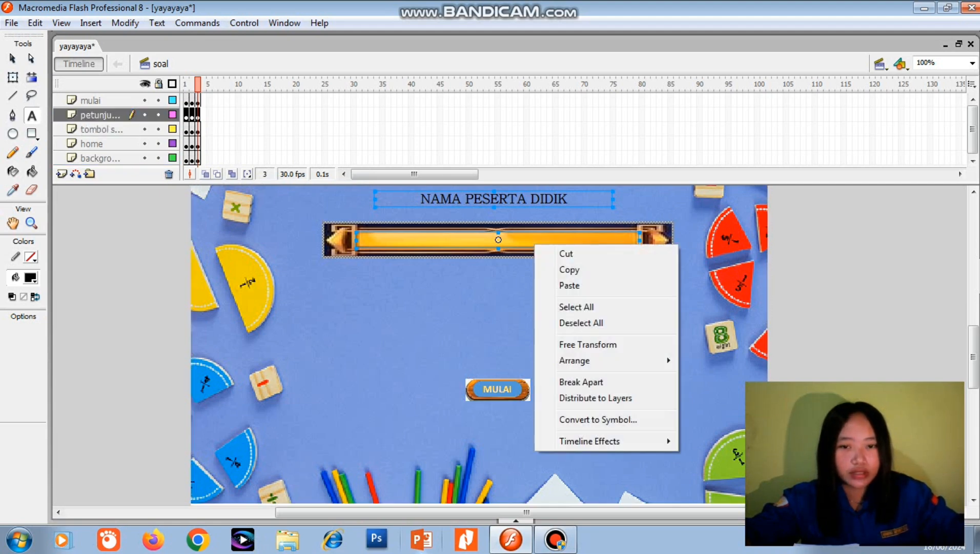
pyautogui.click(566, 253)
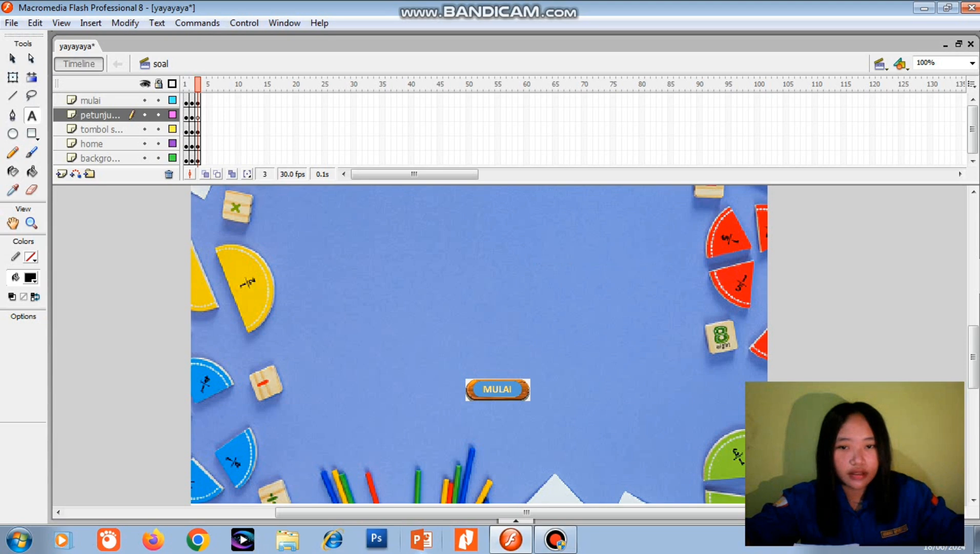
# Step: Draw a wide text box below the SOAL LATIHAN title on frame 3 and align its text left
pyautogui.scroll(5, 479, 343)
pyautogui.scroll(-3, 480, 343)
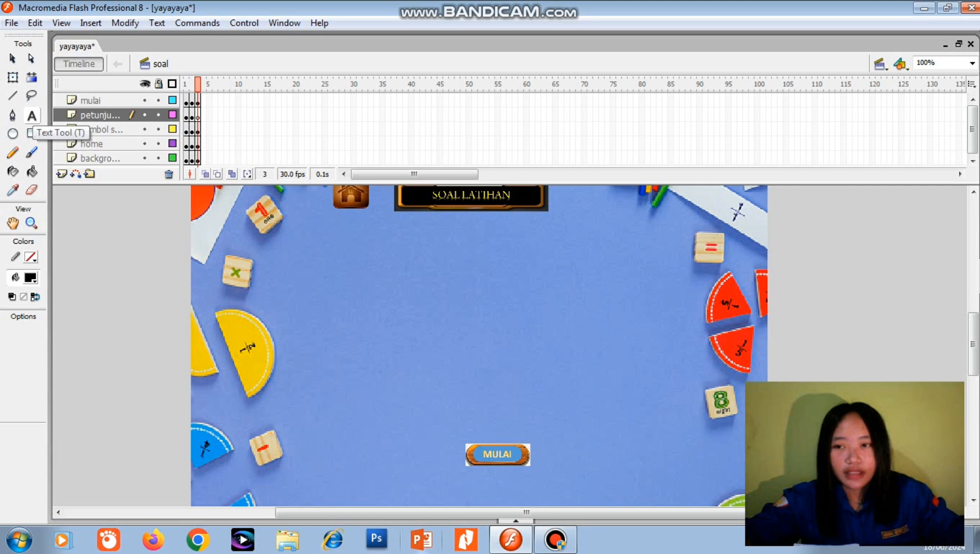
pyautogui.click(32, 115)
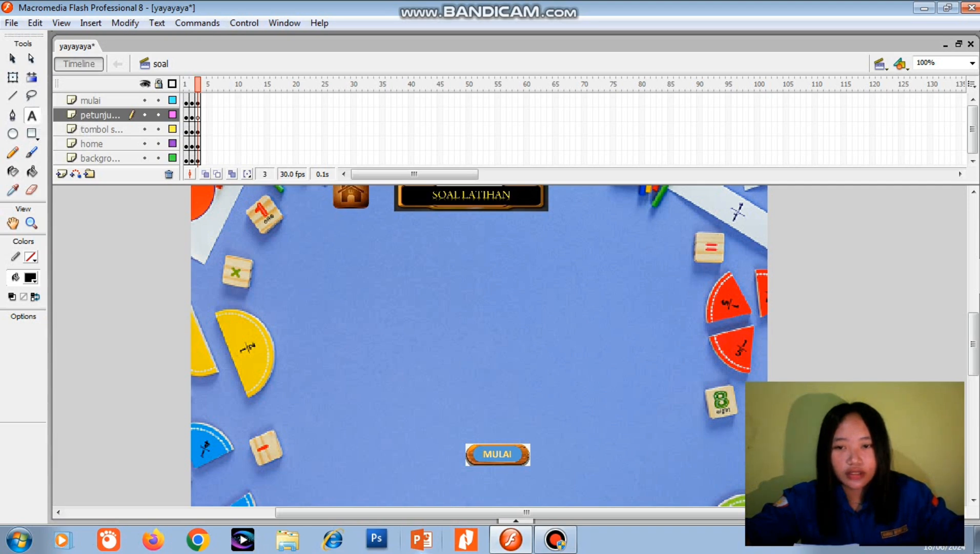
pyautogui.moveTo(605, 261); pyautogui.dragTo(677, 257)
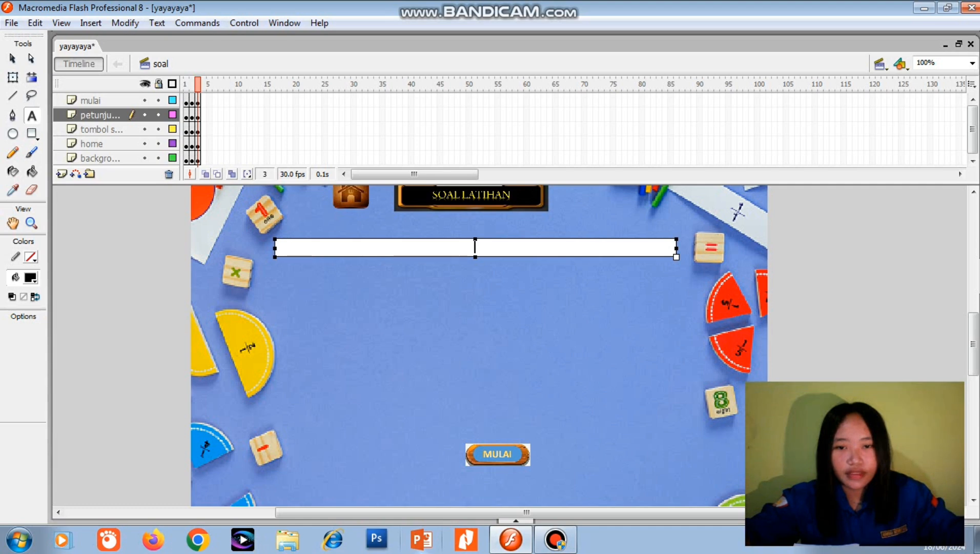
pyautogui.click(157, 23)
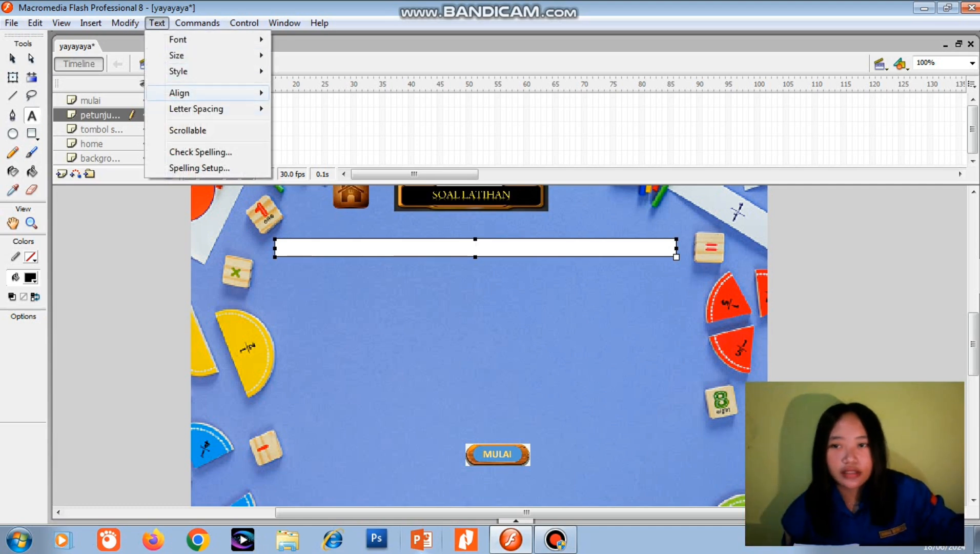
pyautogui.moveTo(205, 93)
pyautogui.click(311, 93)
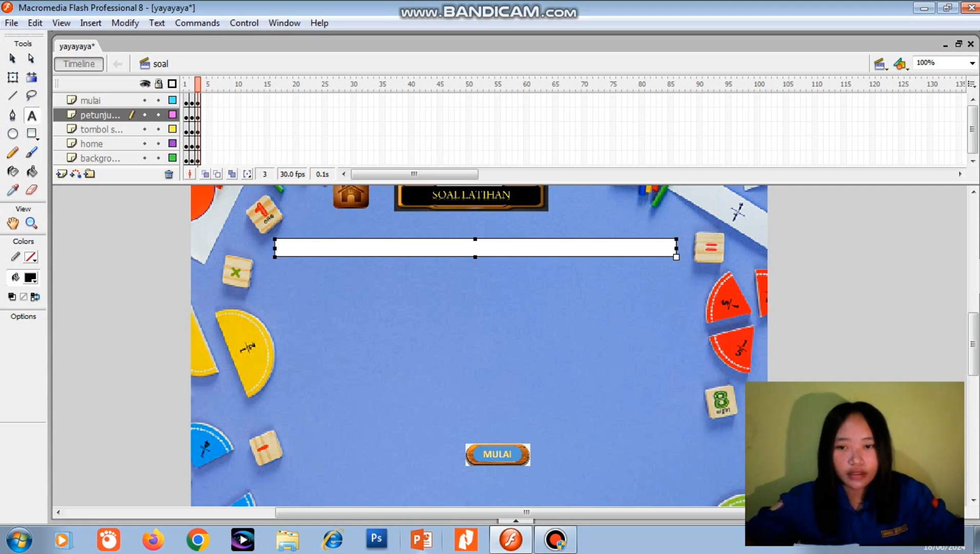
pyautogui.press('BackSpace')
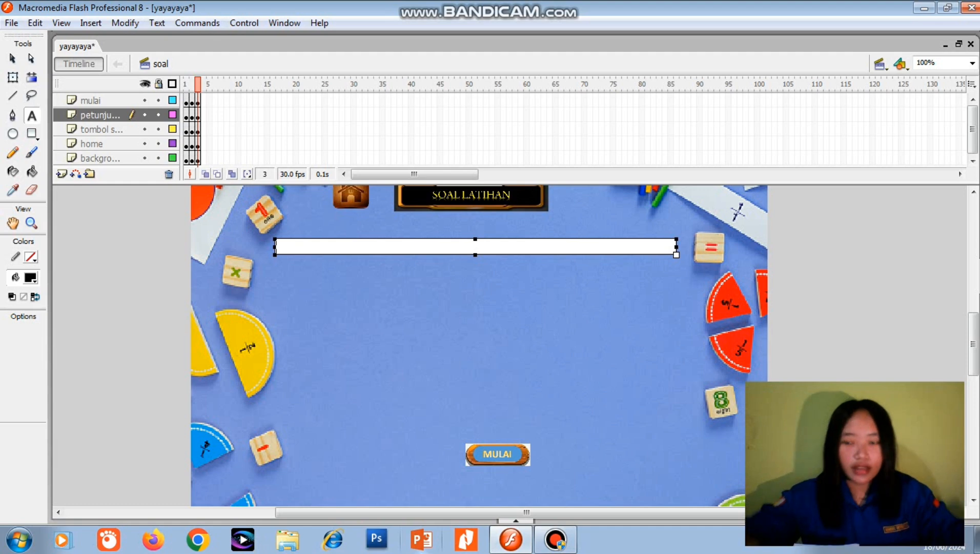
# Step: Enter the question "1. Pecahan senilai dari 3/5 adalah...." in the text box and move the box slightly lower
pyautogui.write('1. ')
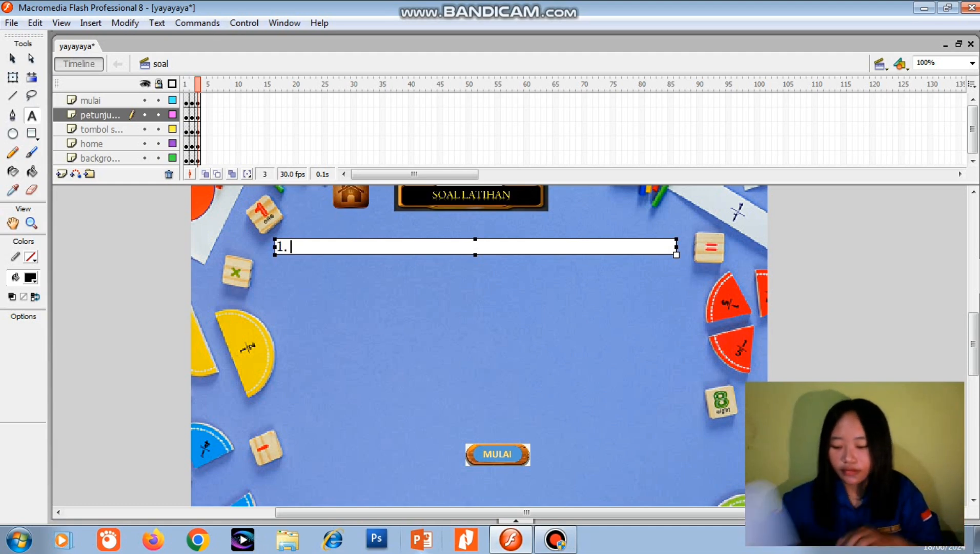
pyautogui.write('p')
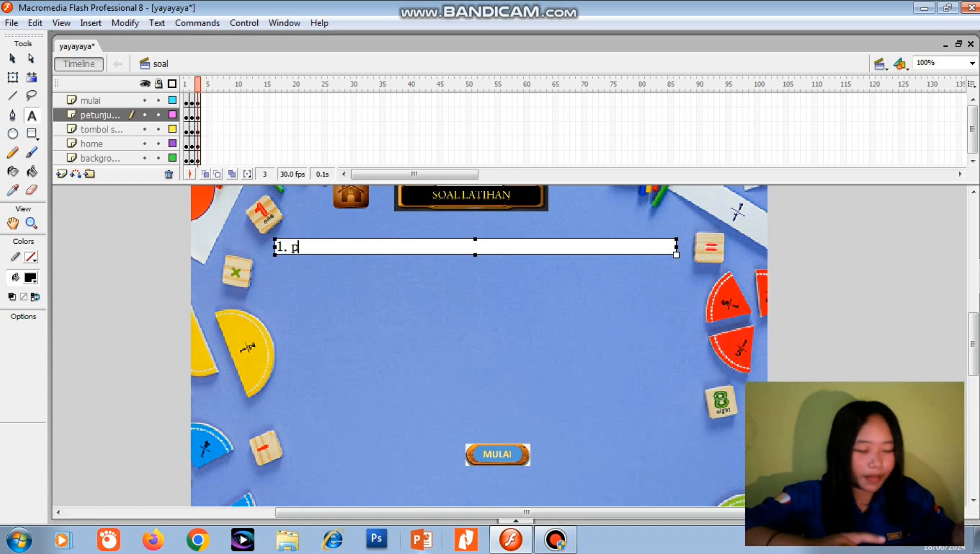
pyautogui.press('BackSpace')
pyautogui.write('P')
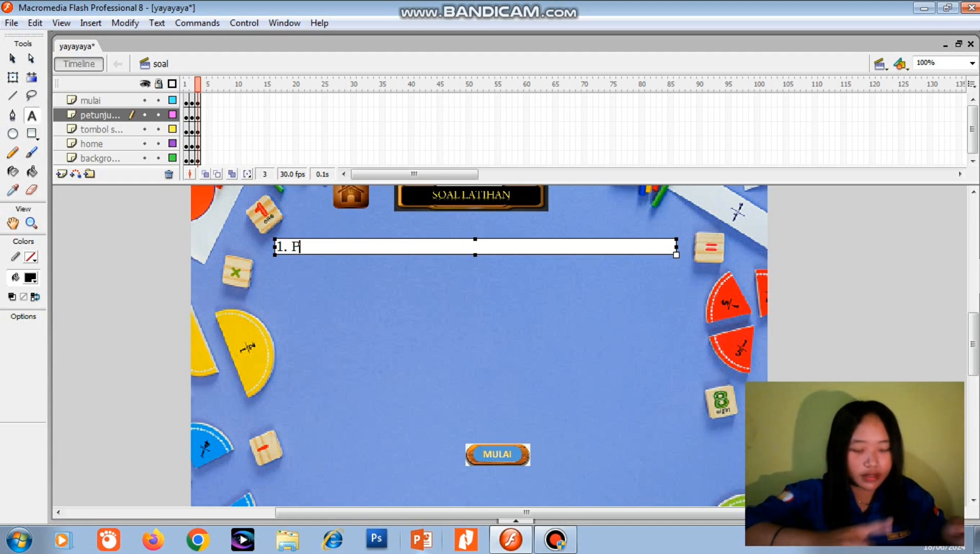
pyautogui.write('ecahan')
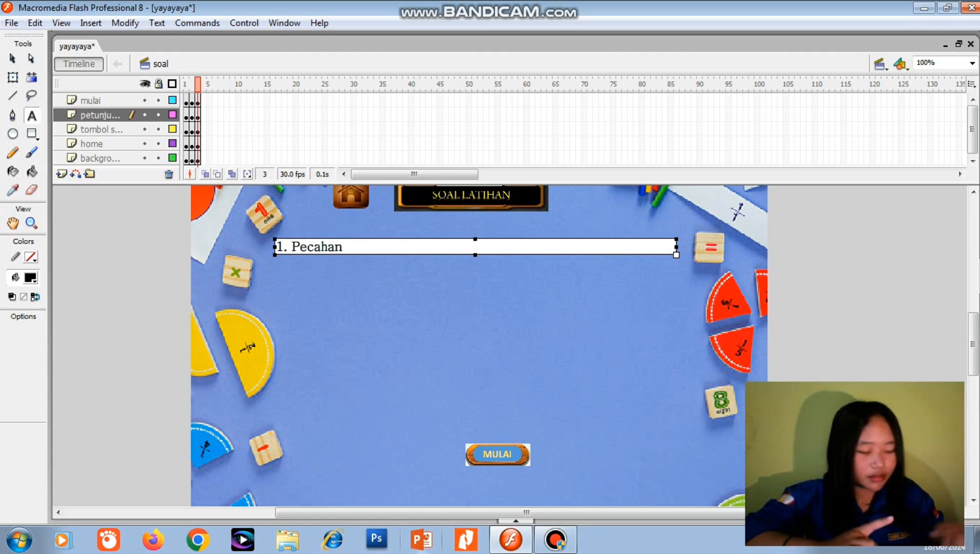
pyautogui.write(' sen')
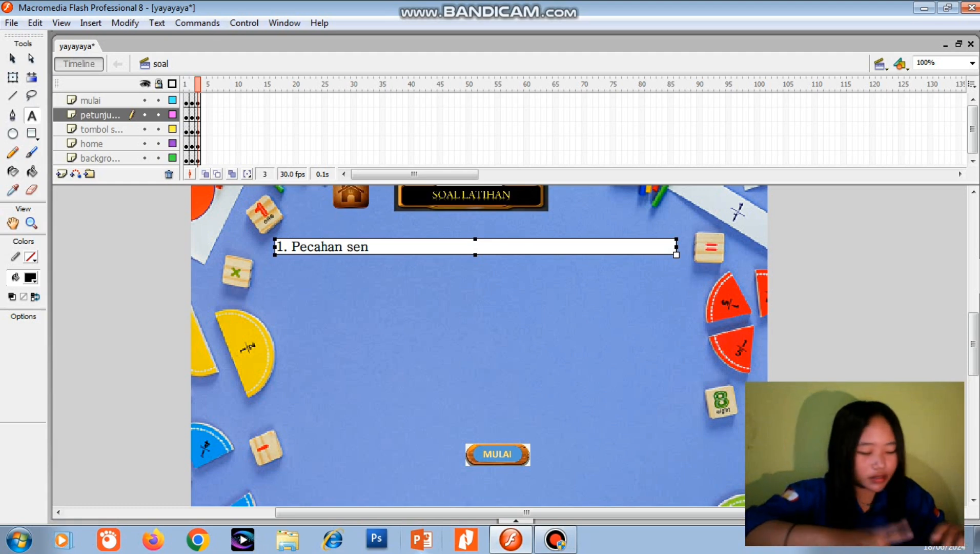
pyautogui.write('ilai dar')
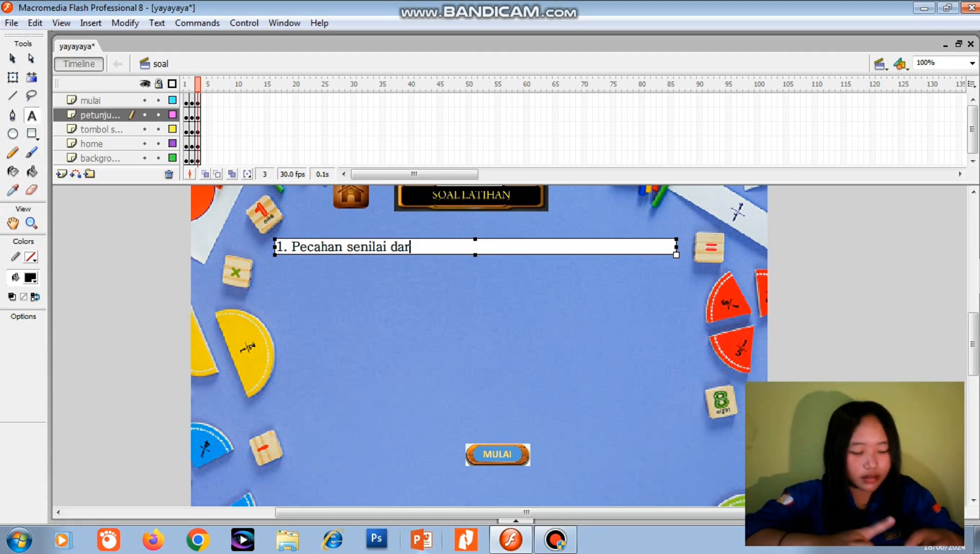
pyautogui.write('i 3')
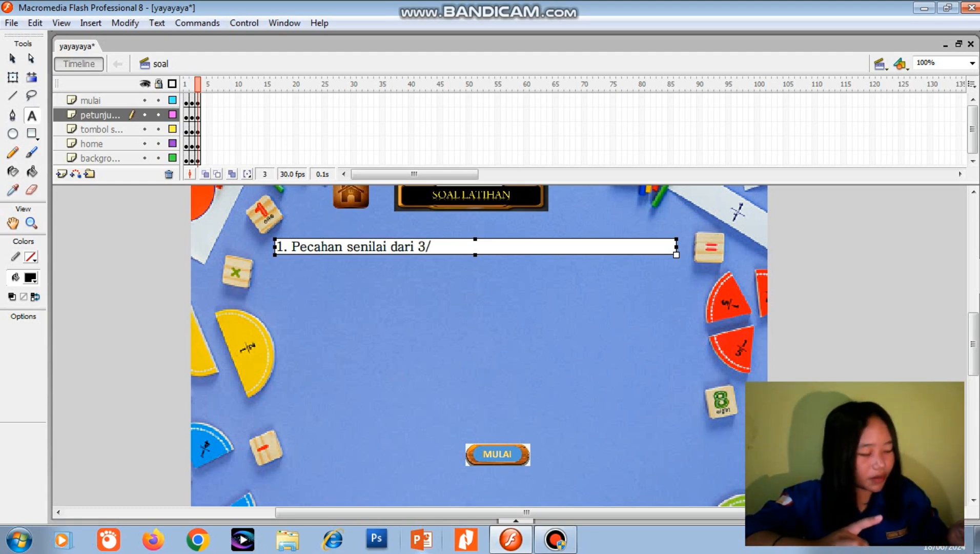
pyautogui.write('/5 a')
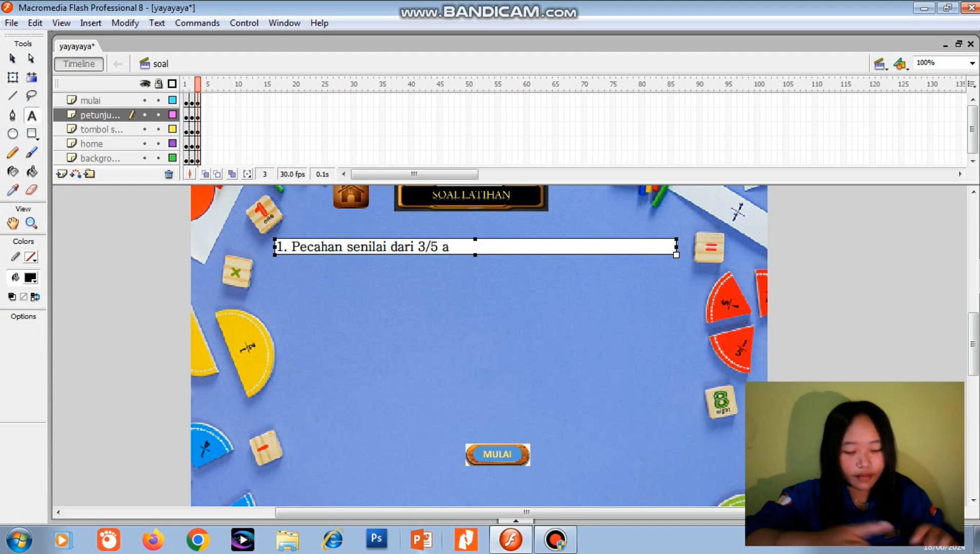
pyautogui.write('dalah')
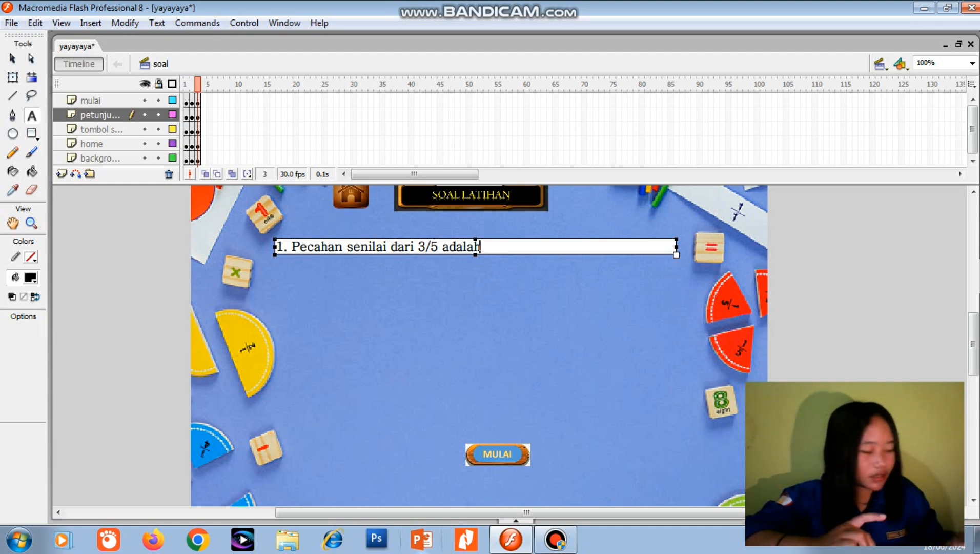
pyautogui.write('....')
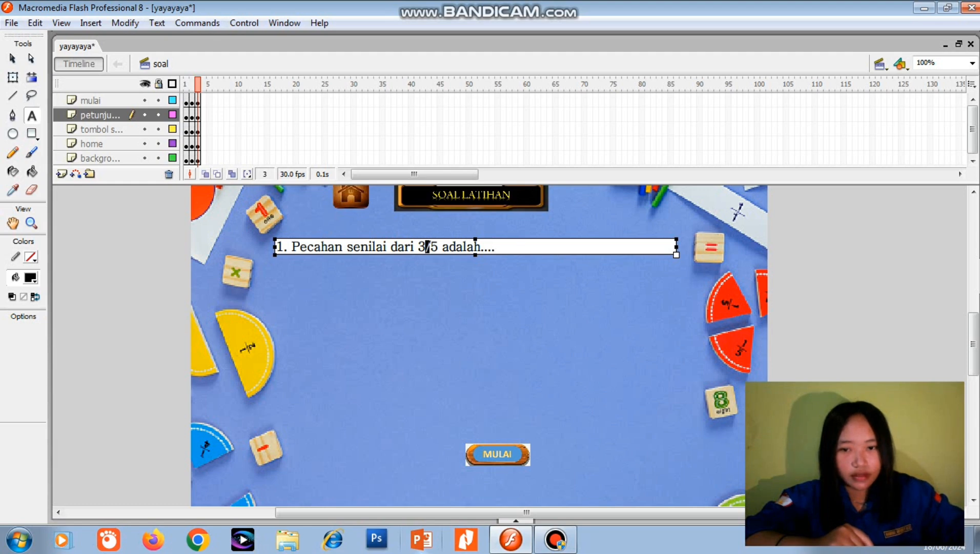
pyautogui.moveTo(475, 246); pyautogui.dragTo(482, 273)
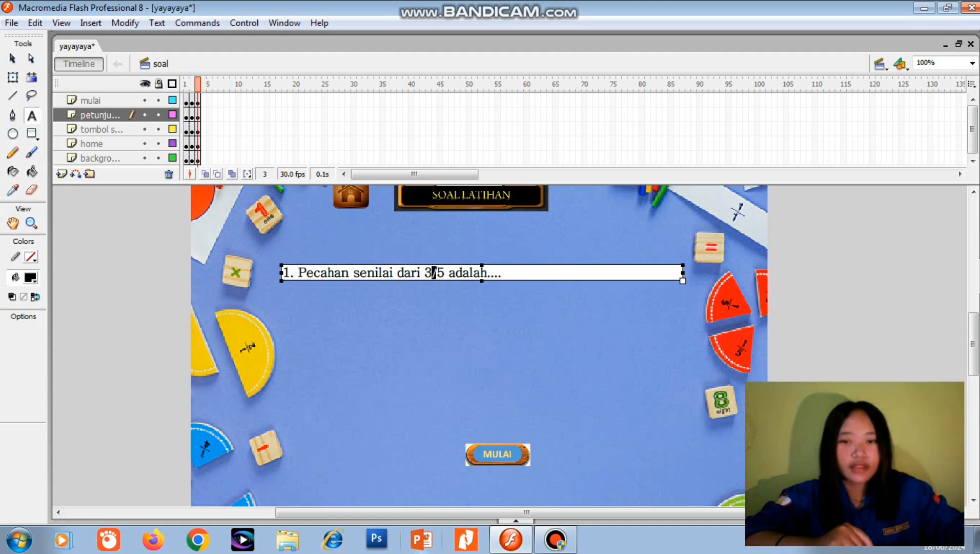
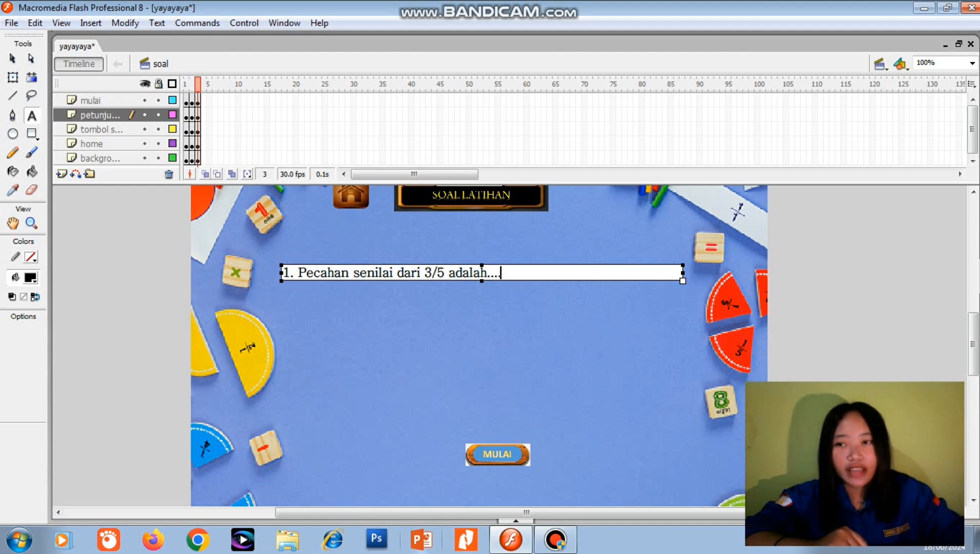
# Step: Import the A answer picture onto the stage, shrink it to a small button and place it below the start of the question
pyautogui.click(12, 23)
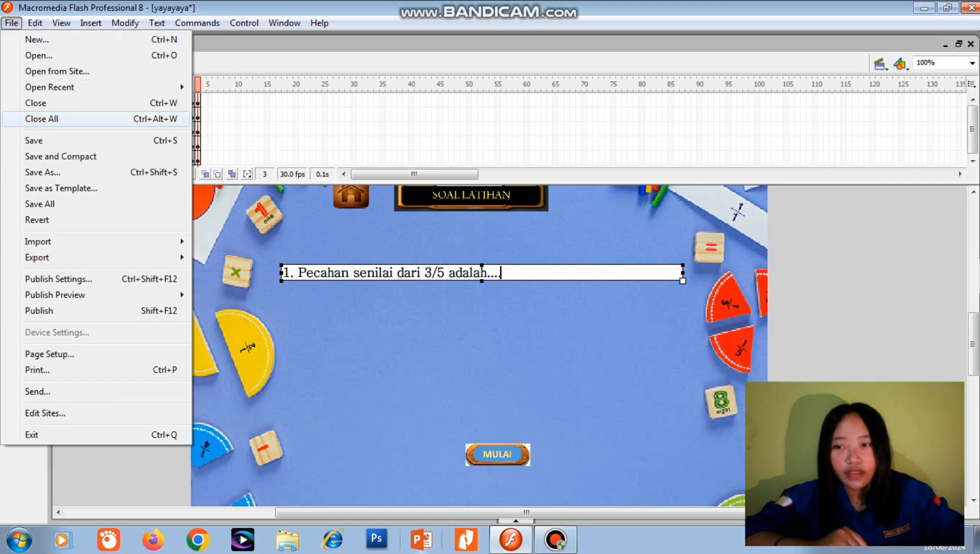
pyautogui.moveTo(103, 241)
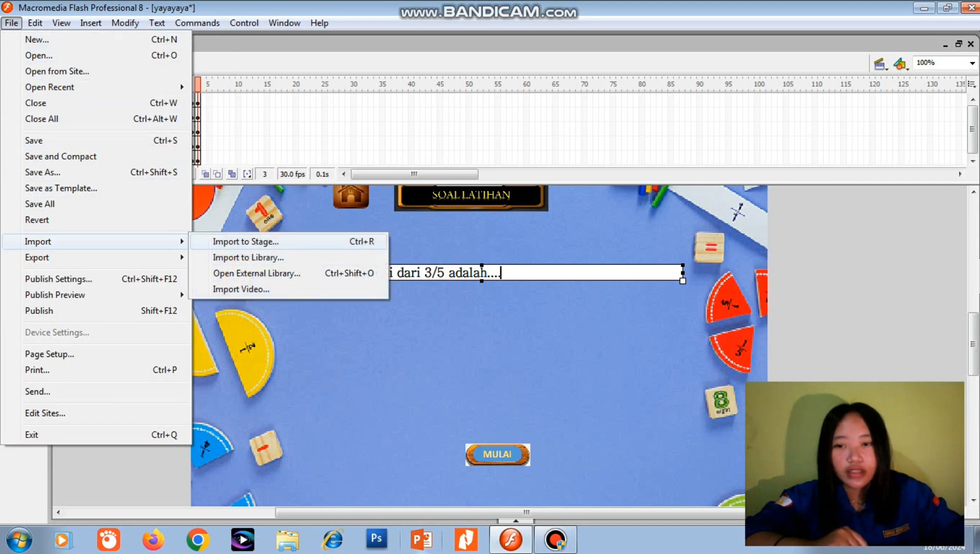
pyautogui.click(246, 241)
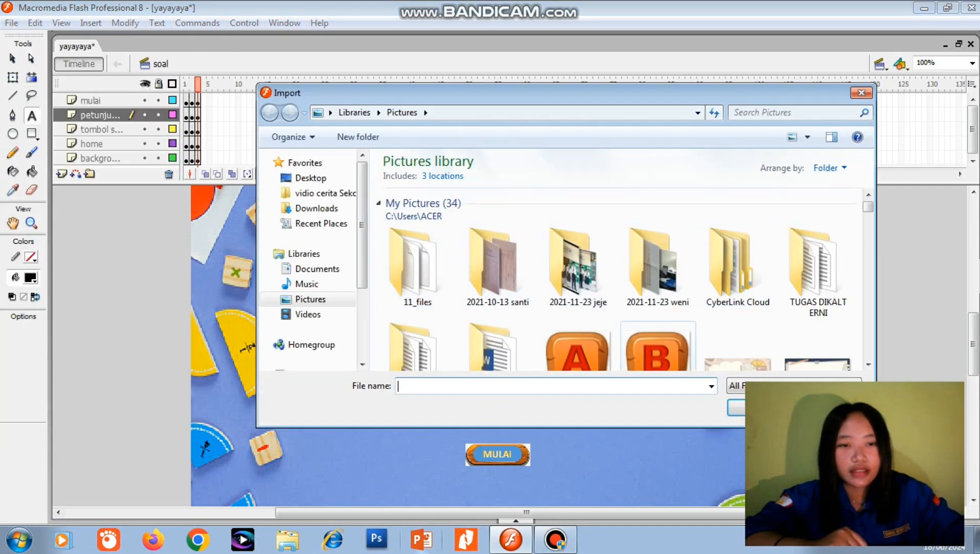
pyautogui.doubleClick(577, 348)
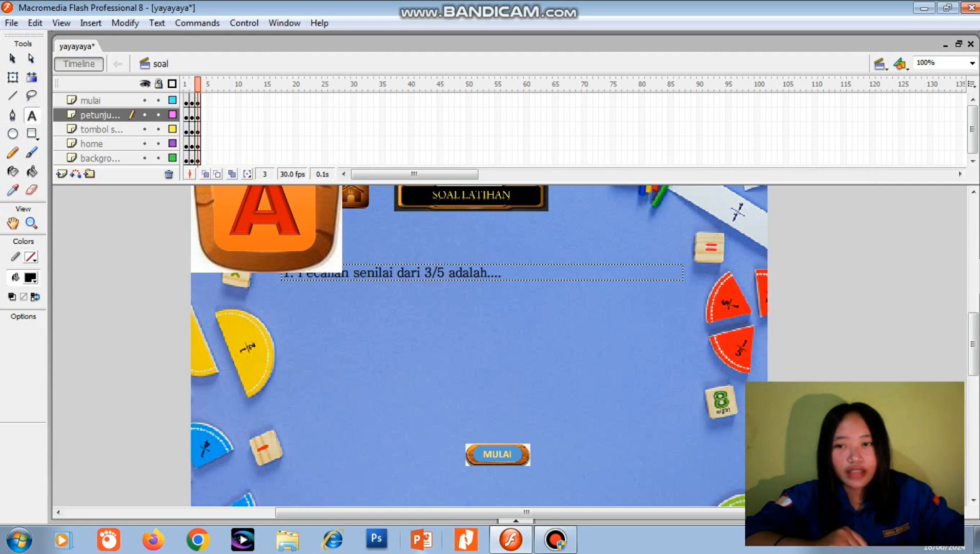
pyautogui.click(13, 77)
pyautogui.click(266, 230)
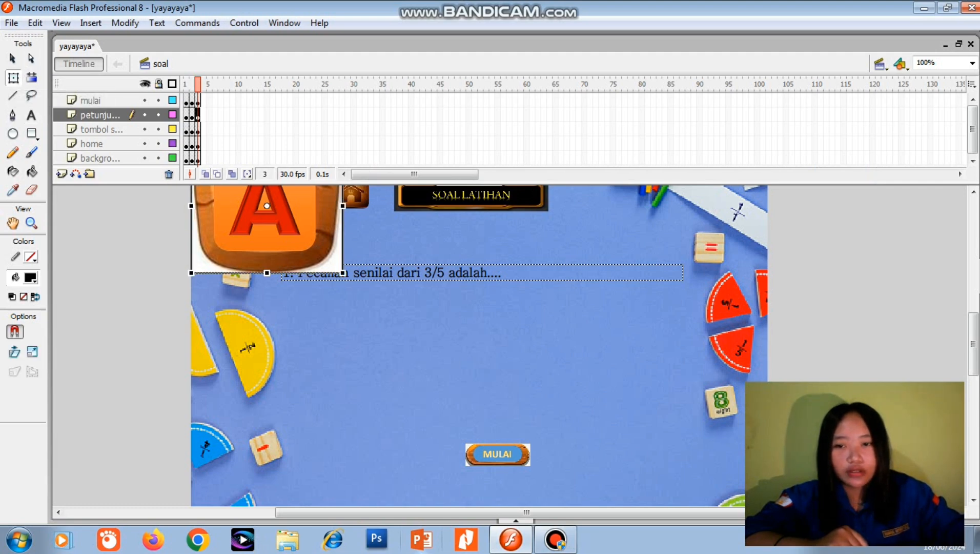
pyautogui.moveTo(266, 229); pyautogui.dragTo(322, 379)
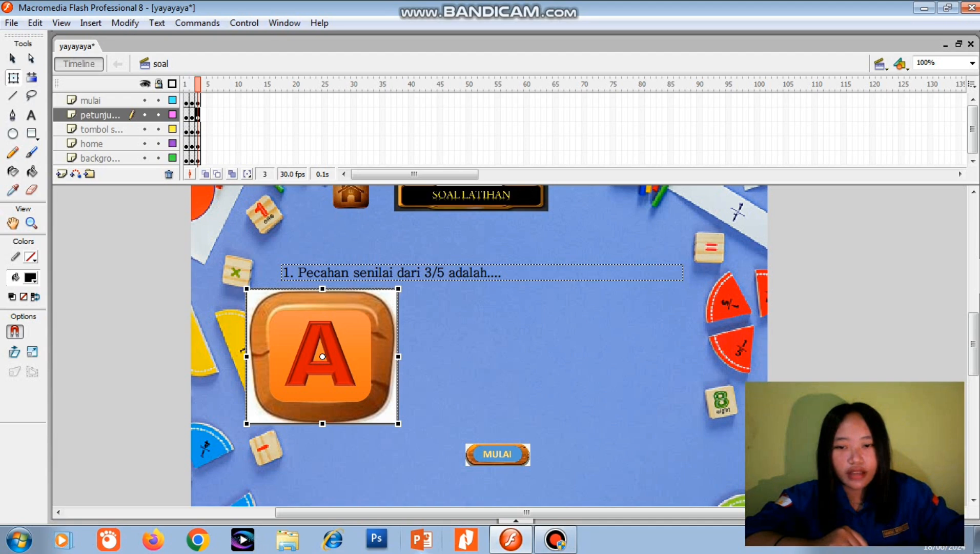
pyautogui.moveTo(398, 289); pyautogui.dragTo(317, 310)
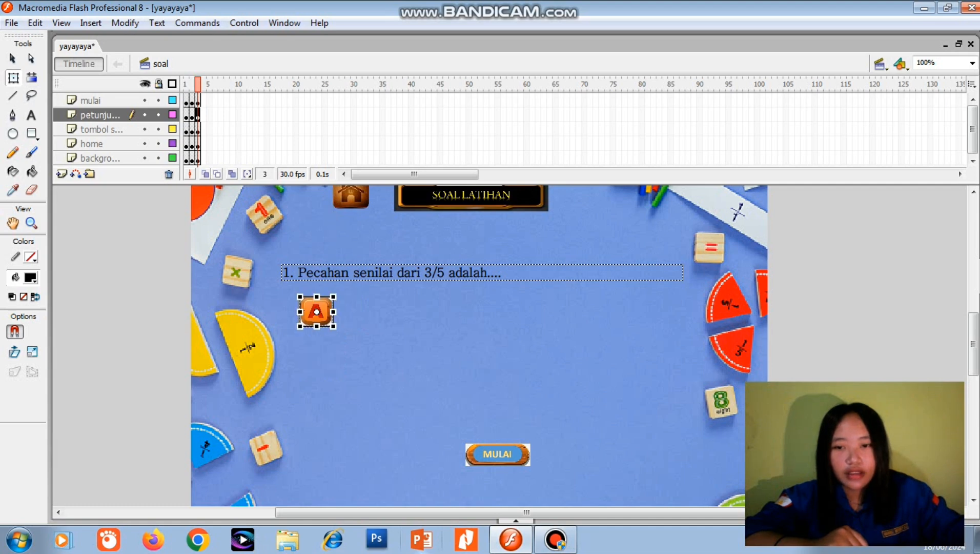
# Step: Import B.png onto the petunjuk layer, shrink it to the size of the A button and place it below A
pyautogui.click(100, 115)
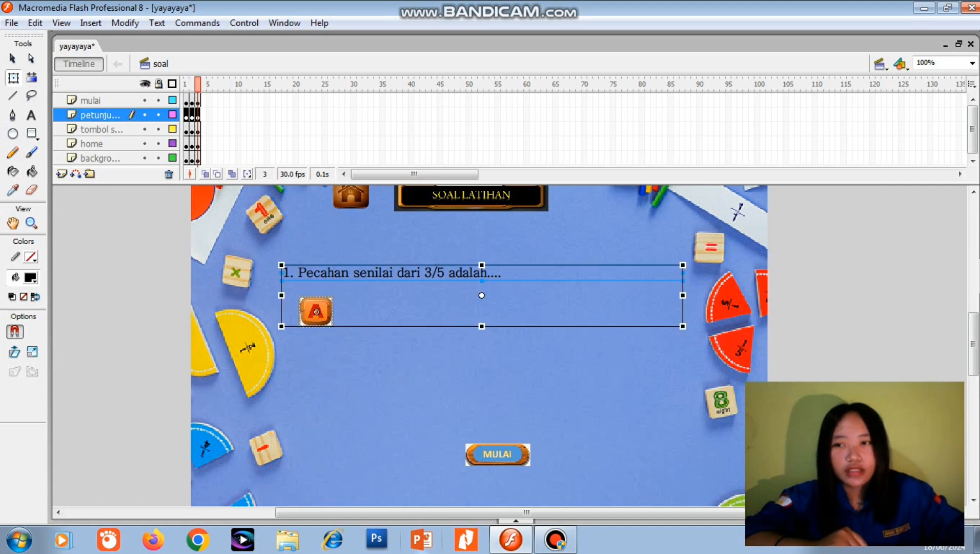
pyautogui.click(11, 23)
pyautogui.moveTo(39, 241)
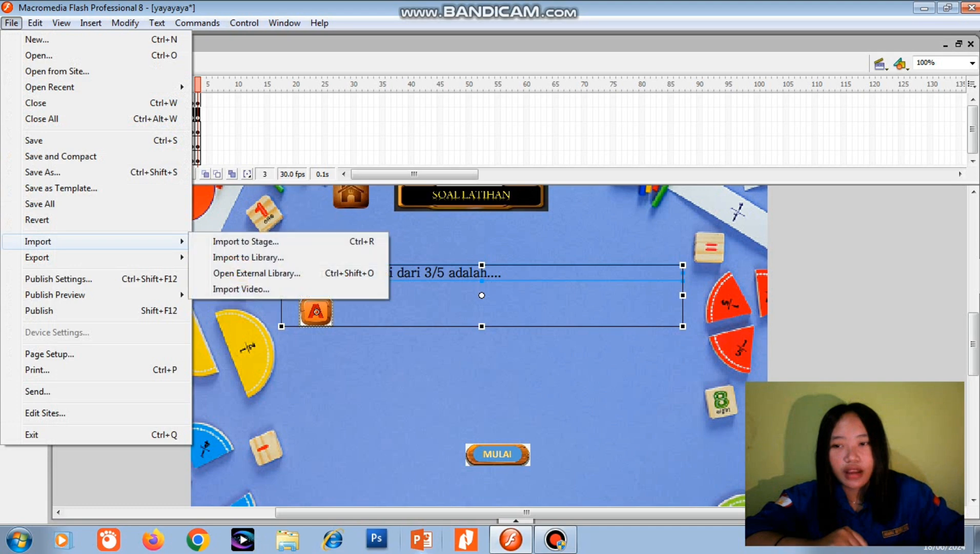
pyautogui.click(245, 241)
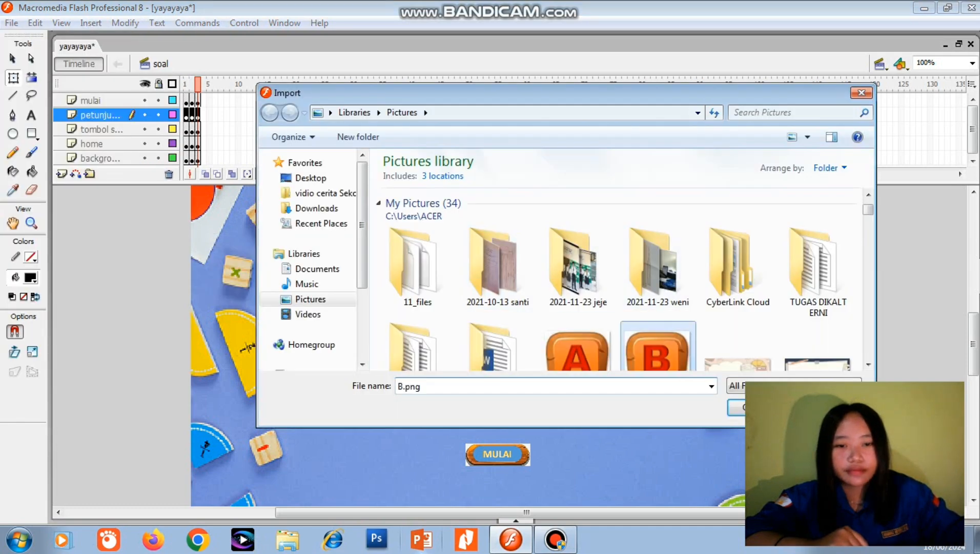
pyautogui.doubleClick(658, 346)
pyautogui.moveTo(267, 235); pyautogui.dragTo(425, 378)
pyautogui.moveTo(501, 415); pyautogui.dragTo(318, 372)
pyautogui.click(479, 352)
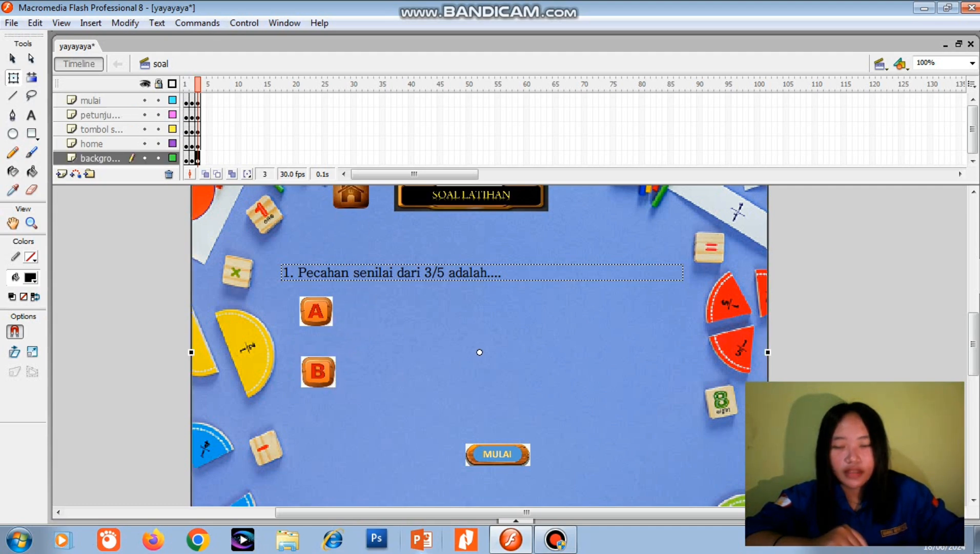
# Step: Import the C answer picture onto the petunjuk layer, shrink it to button size and place it to the right of A
pyautogui.click(462, 272)
pyautogui.click(12, 23)
pyautogui.moveTo(27, 240)
pyautogui.click(258, 241)
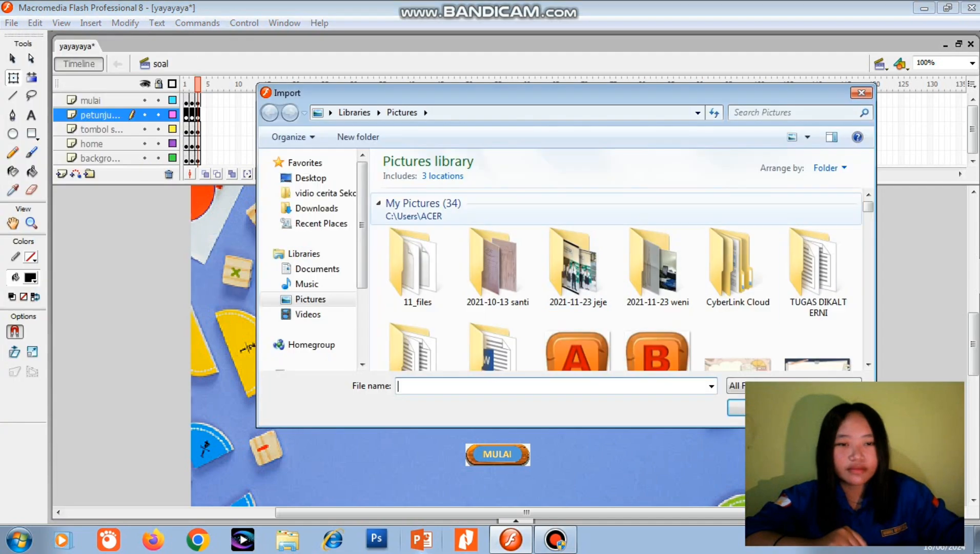
pyautogui.moveTo(868, 222); pyautogui.dragTo(868, 210)
pyautogui.doubleClick(496, 285)
pyautogui.moveTo(267, 220); pyautogui.dragTo(493, 347)
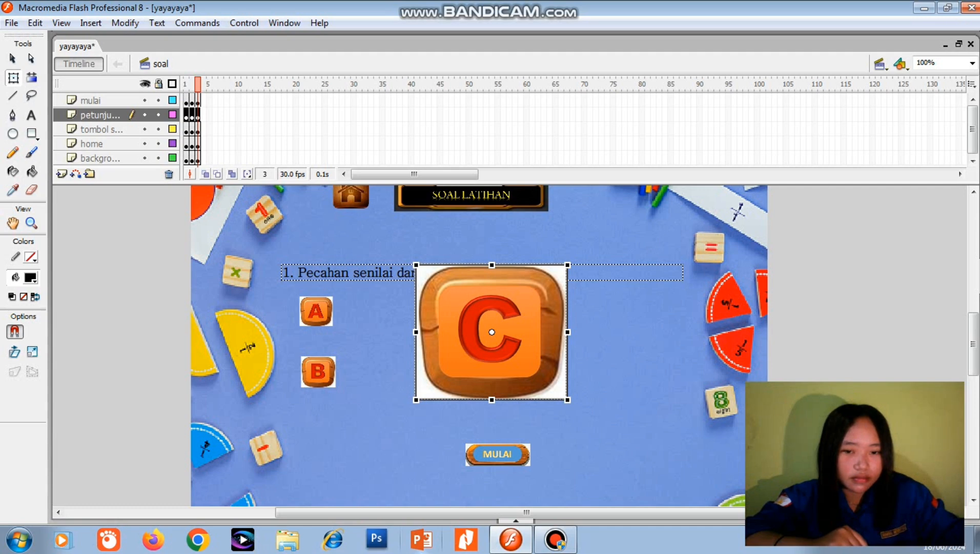
pyautogui.moveTo(567, 399); pyautogui.dragTo(477, 318)
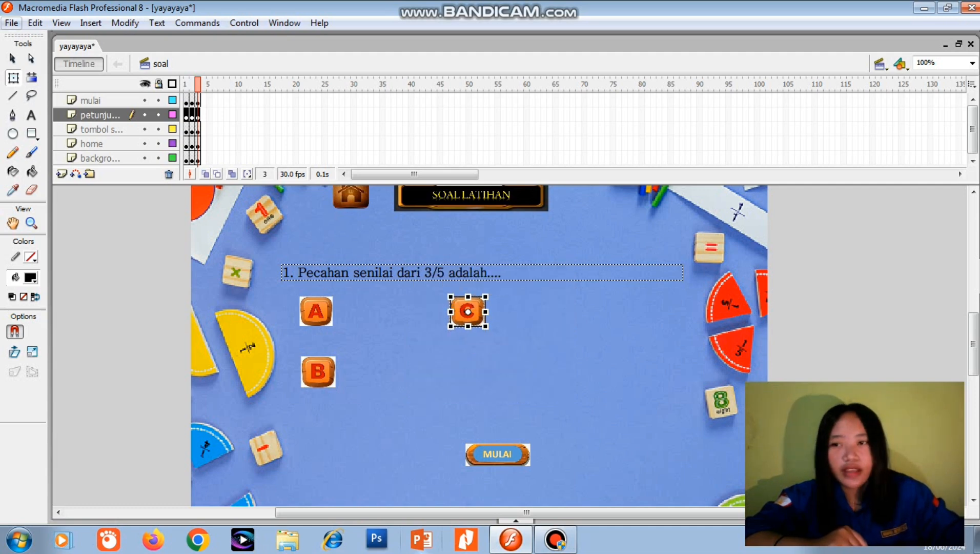
# Step: Import the D answer picture onto the stage, shrink it to button size and place it below C, level with B
pyautogui.click(11, 23)
pyautogui.moveTo(95, 241)
pyautogui.click(246, 242)
pyautogui.scroll(-2, 658, 344)
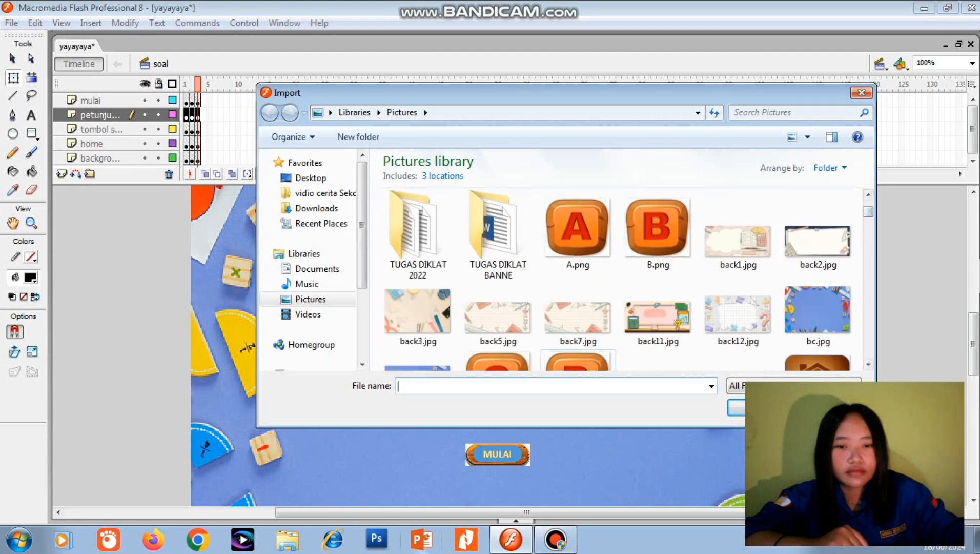
pyautogui.doubleClick(578, 302)
pyautogui.moveTo(277, 226); pyautogui.dragTo(503, 379)
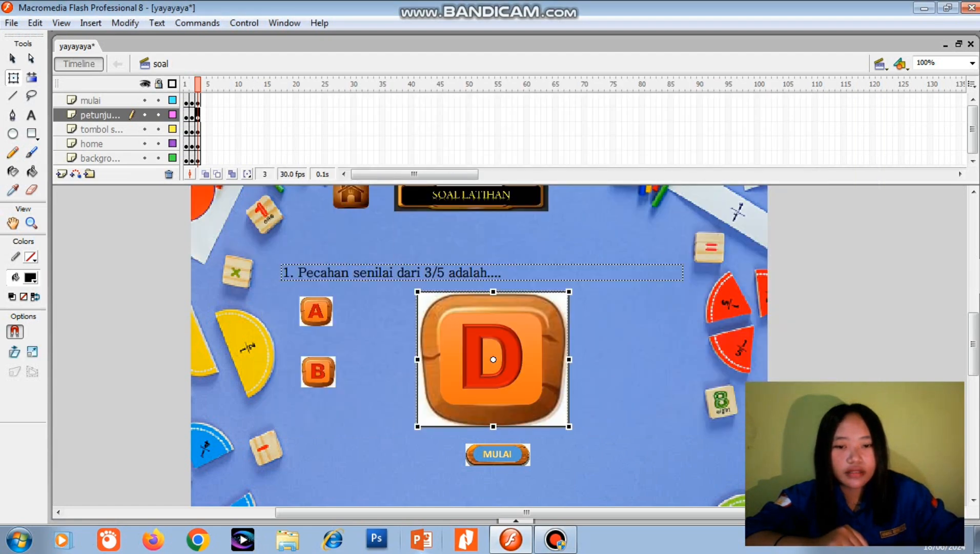
pyautogui.moveTo(568, 426); pyautogui.dragTo(455, 375)
pyautogui.moveTo(455, 375)
pyautogui.mouseDown()
pyautogui.moveTo(473, 378)
pyautogui.moveTo(467, 370)
pyautogui.mouseUp()
pyautogui.click(517, 374)
pyautogui.click(479, 353)
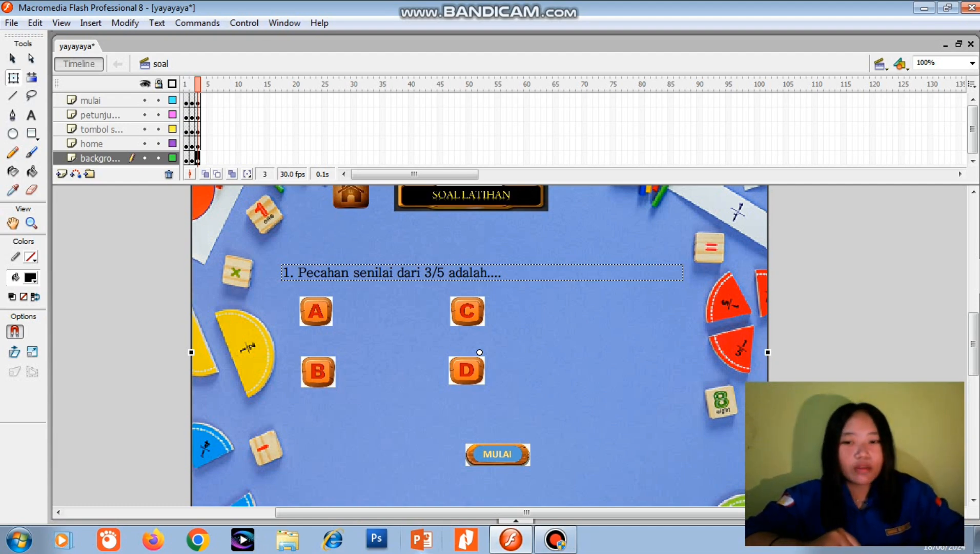
# Step: Convert the A answer picture into a button symbol named "tombol A"
pyautogui.click(317, 311)
pyautogui.rightClick(317, 312)
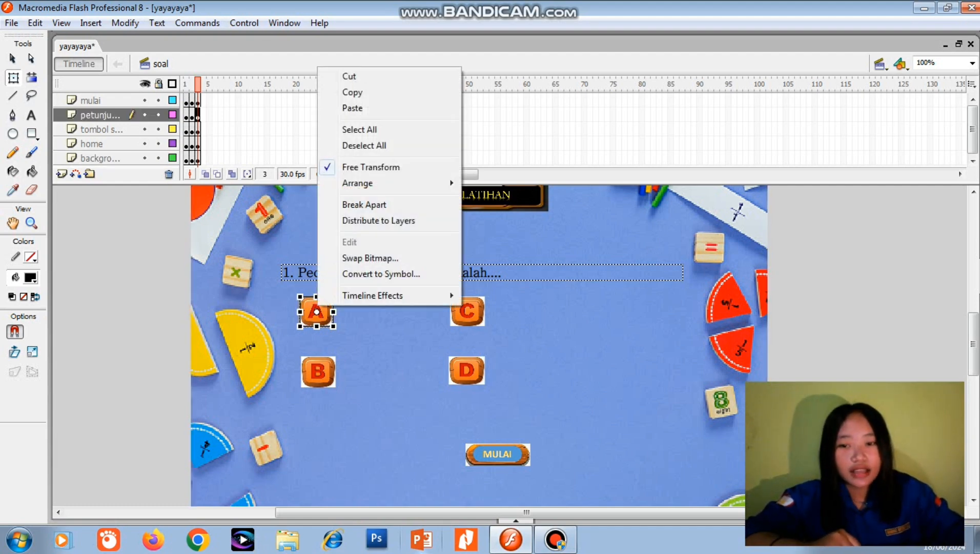
pyautogui.press('Return')
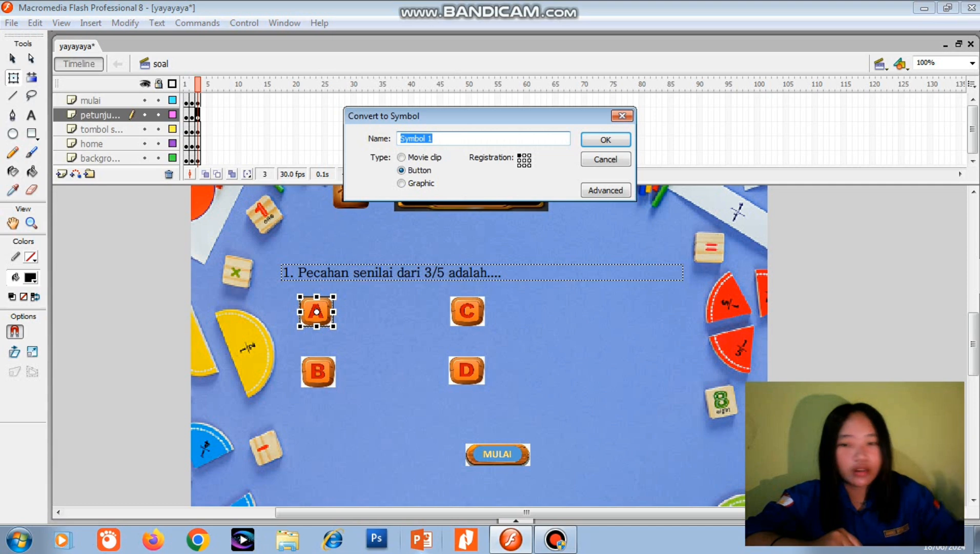
pyautogui.write('t')
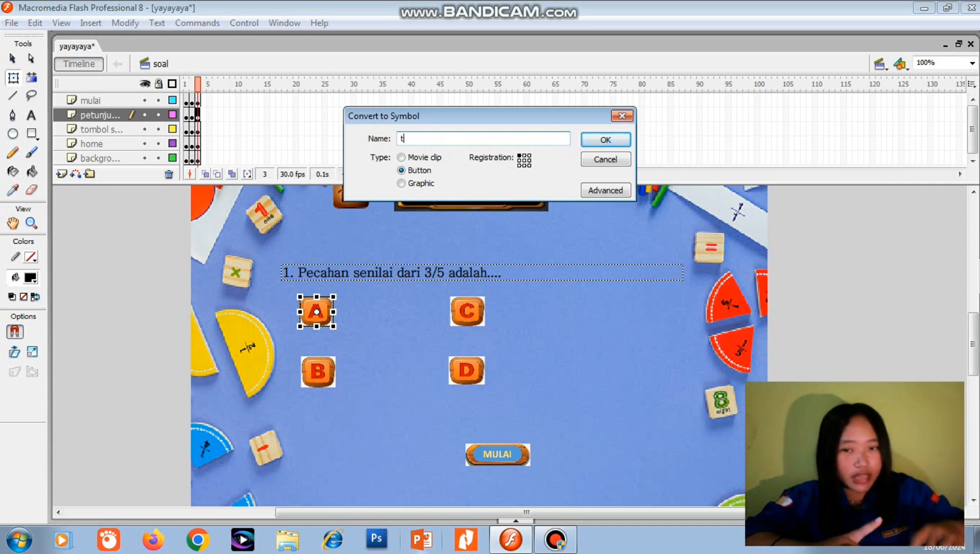
pyautogui.write('omb')
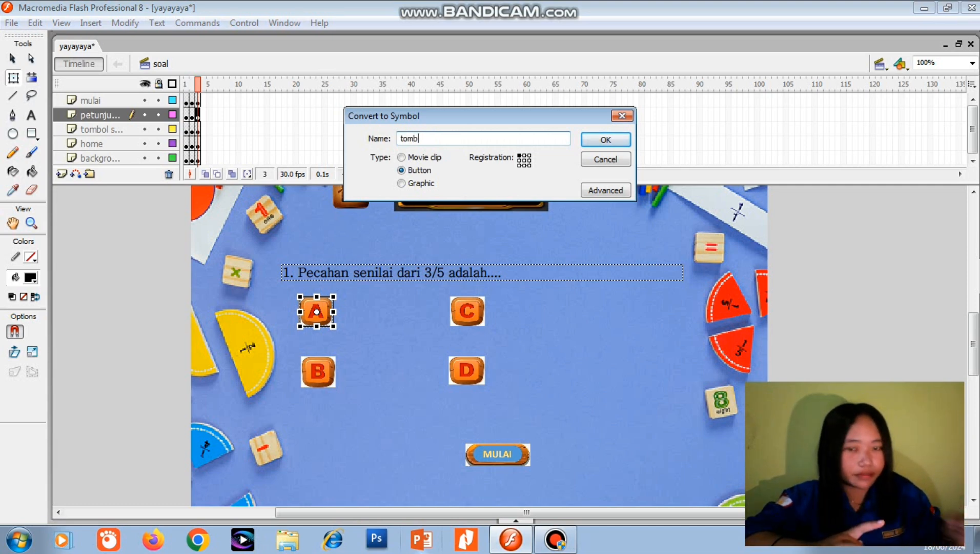
pyautogui.write('ol A')
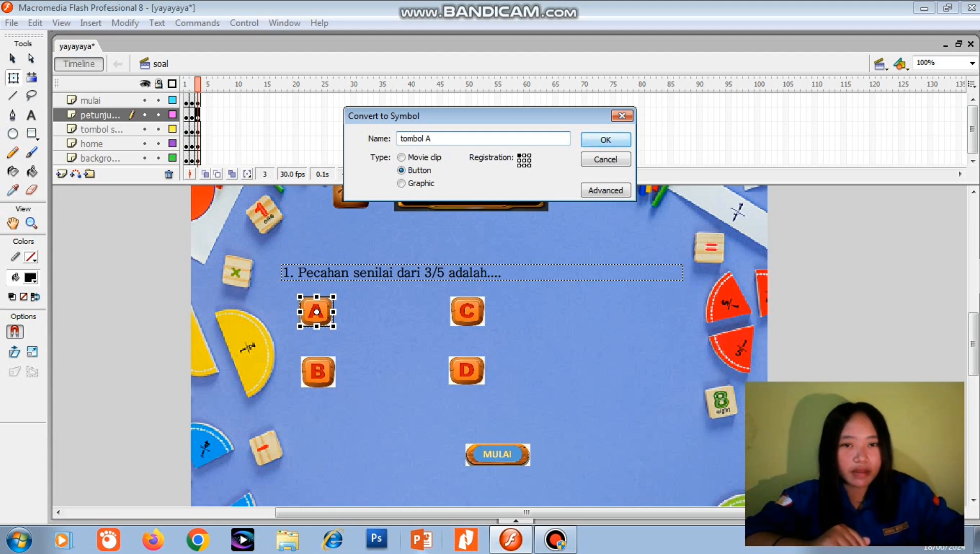
pyautogui.press('Return')
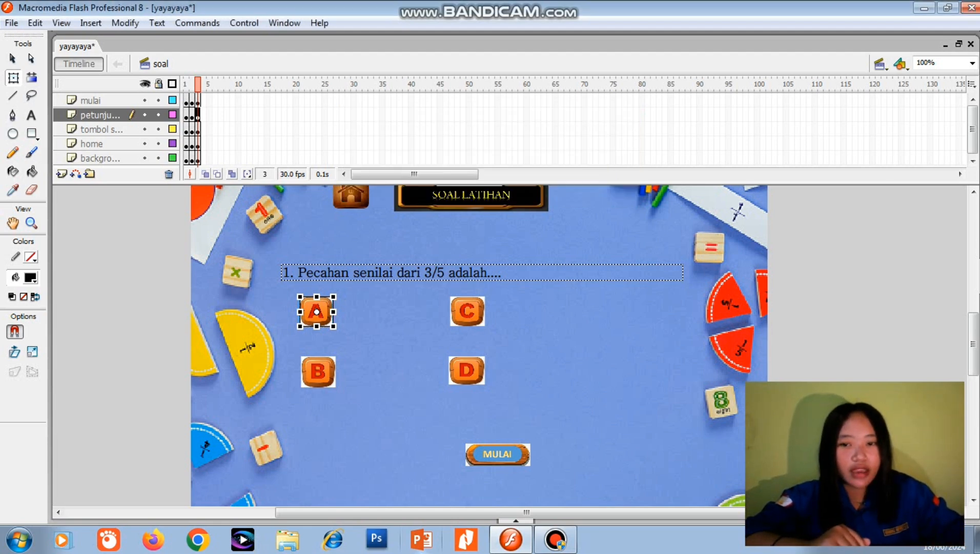
# Step: Inside tombol A, insert keyframes in the Over and Down states, enlarge the Over picture slightly, and return to the soal scene
pyautogui.doubleClick(316, 311)
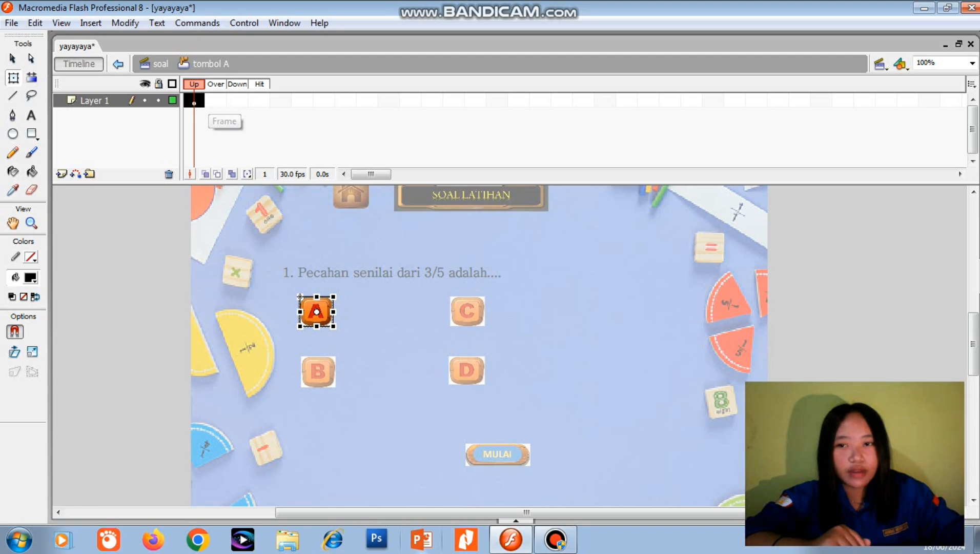
pyautogui.click(212, 102)
pyautogui.rightClick(211, 102)
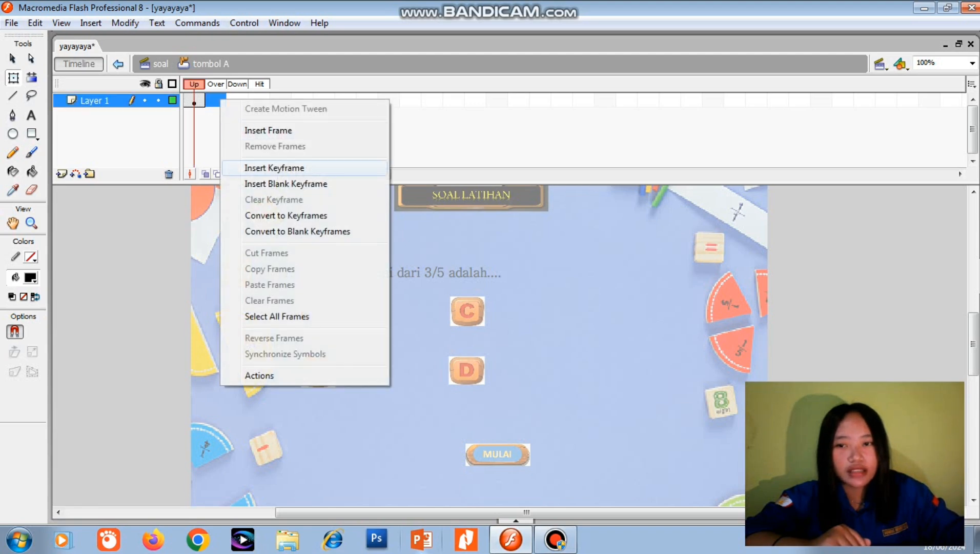
pyautogui.click(277, 167)
pyautogui.rightClick(238, 100)
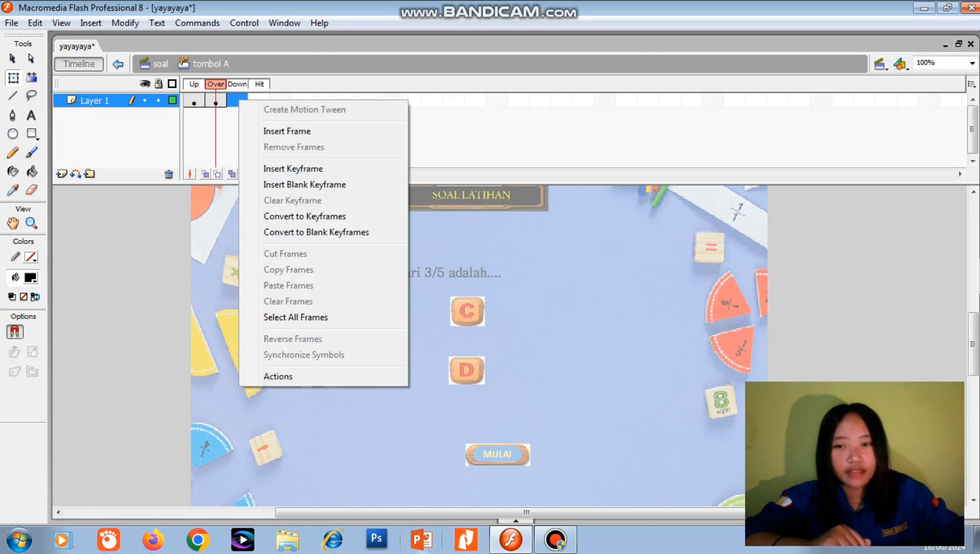
pyautogui.click(295, 166)
pyautogui.click(216, 101)
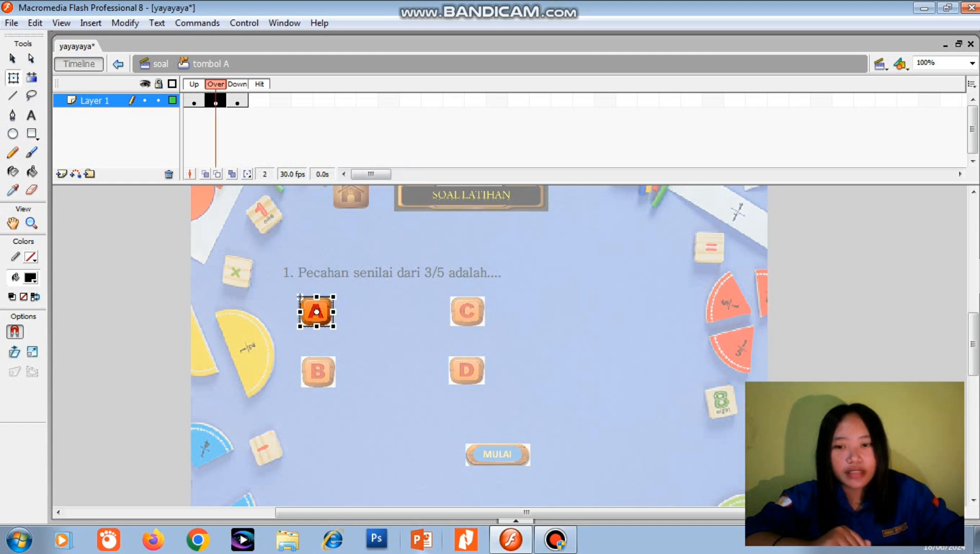
pyautogui.moveTo(333, 326); pyautogui.dragTo(340, 326)
pyautogui.moveTo(298, 295); pyautogui.dragTo(300, 296)
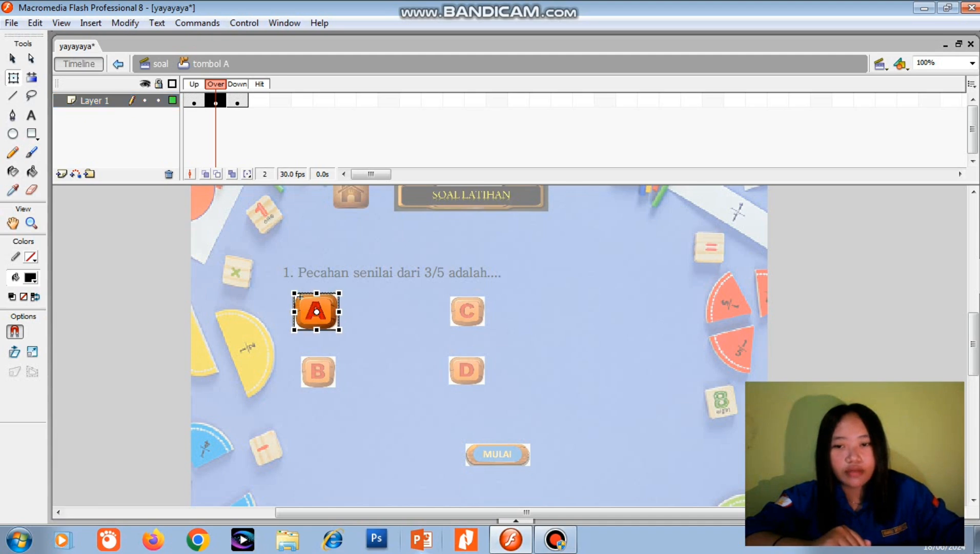
pyautogui.hotkey('ctrl', 'e')
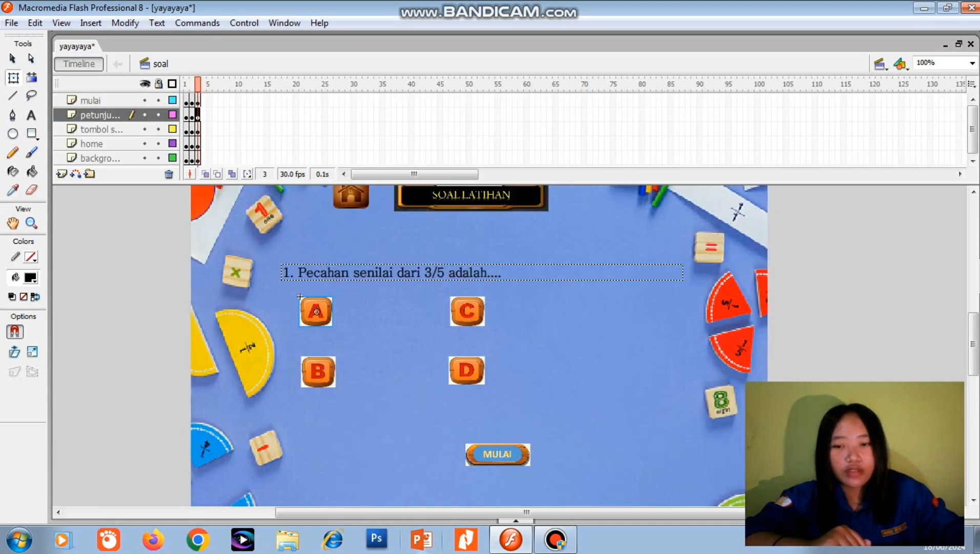
# Step: Convert the B answer picture into a button symbol named "tombol B"
pyautogui.click(318, 371)
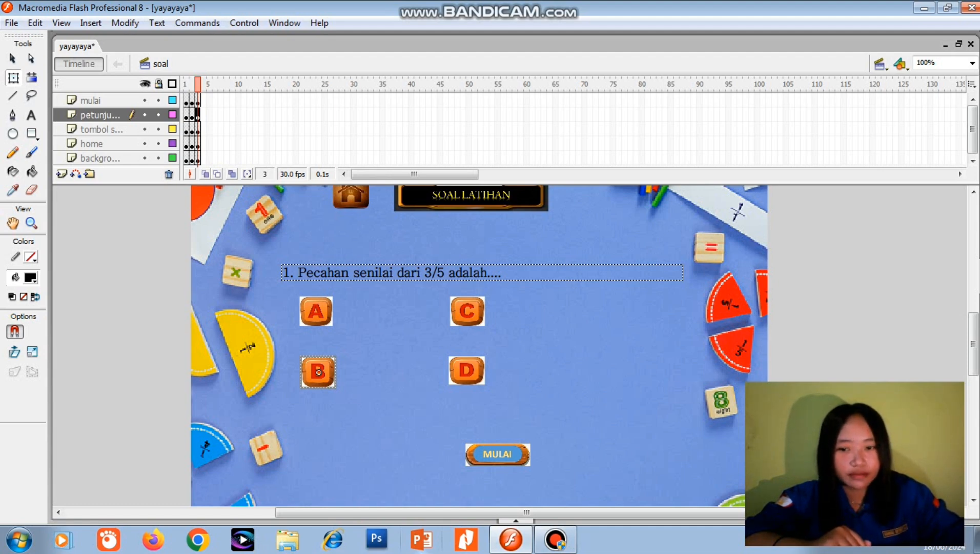
pyautogui.rightClick(319, 371)
pyautogui.click(359, 331)
pyautogui.write('TOMBOL')
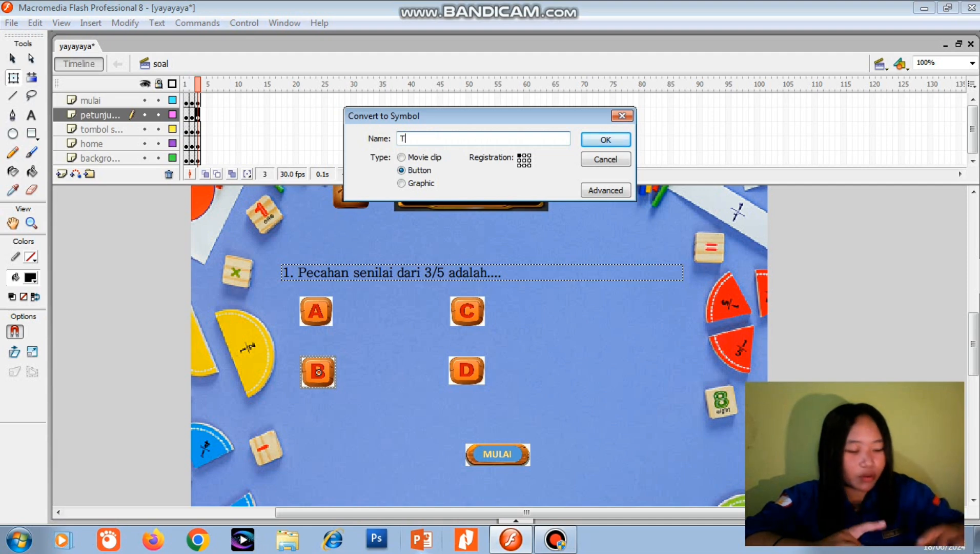
pyautogui.press('BackSpace')
pyautogui.press('BackSpace')
pyautogui.press('BackSpace')
pyautogui.press('BackSpace')
pyautogui.press('BackSpace')
pyautogui.press('BackSpace')
pyautogui.write('t')
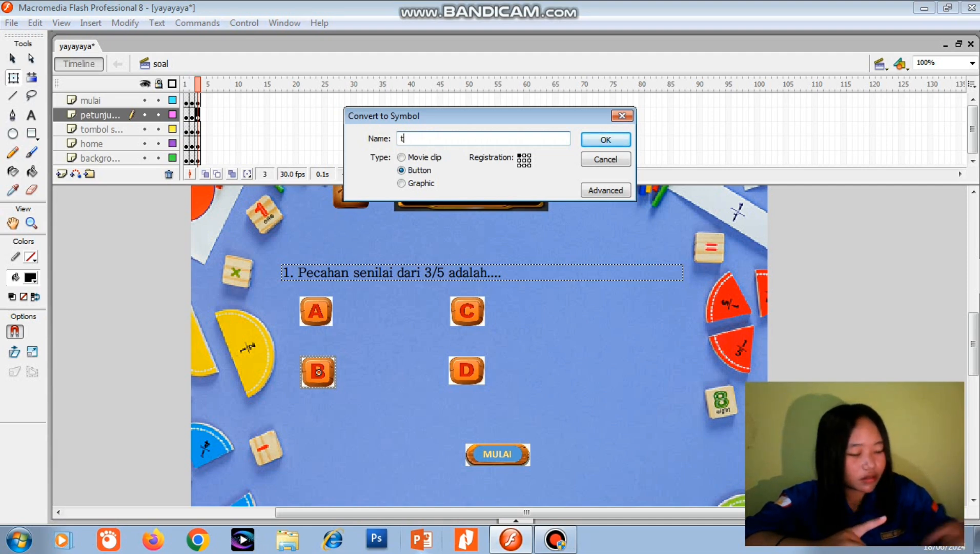
pyautogui.write('ombol B')
pyautogui.press('Return')
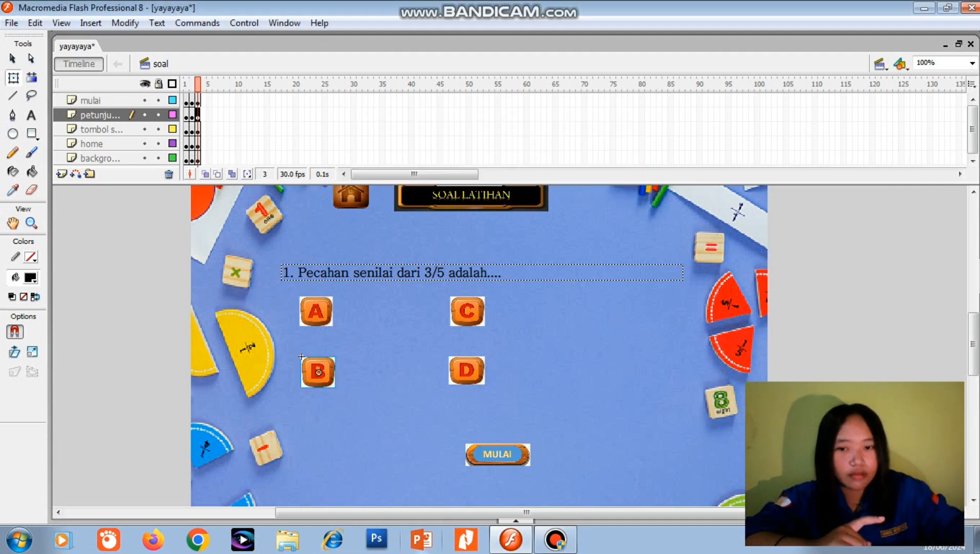
# Step: Inside tombol B, insert Over and Down keyframes, scale up the Over picture slightly, and return to the soal scene
pyautogui.doubleClick(318, 371)
pyautogui.rightClick(216, 99)
pyautogui.click(262, 166)
pyautogui.rightClick(243, 101)
pyautogui.click(297, 170)
pyautogui.click(216, 101)
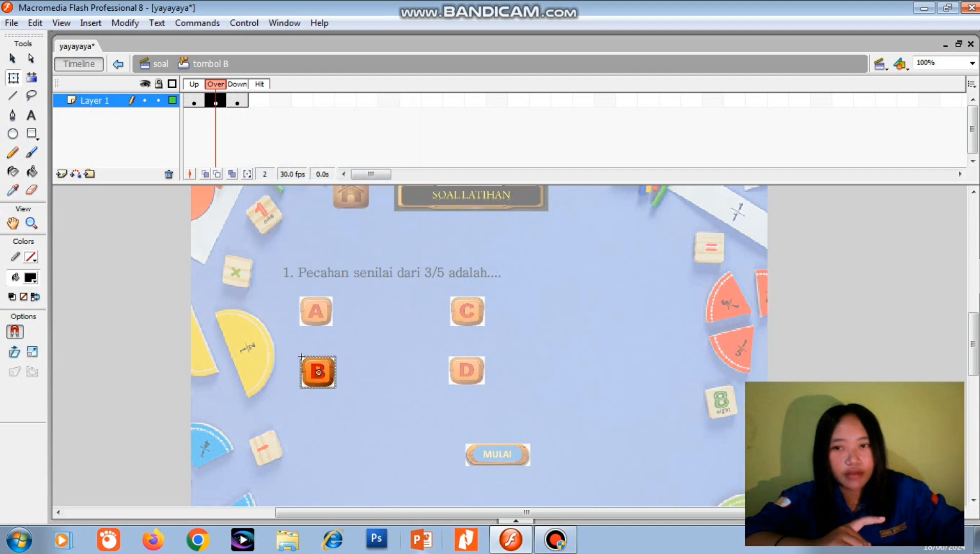
pyautogui.click(13, 78)
pyautogui.moveTo(336, 387); pyautogui.dragTo(341, 393)
pyautogui.doubleClick(390, 354)
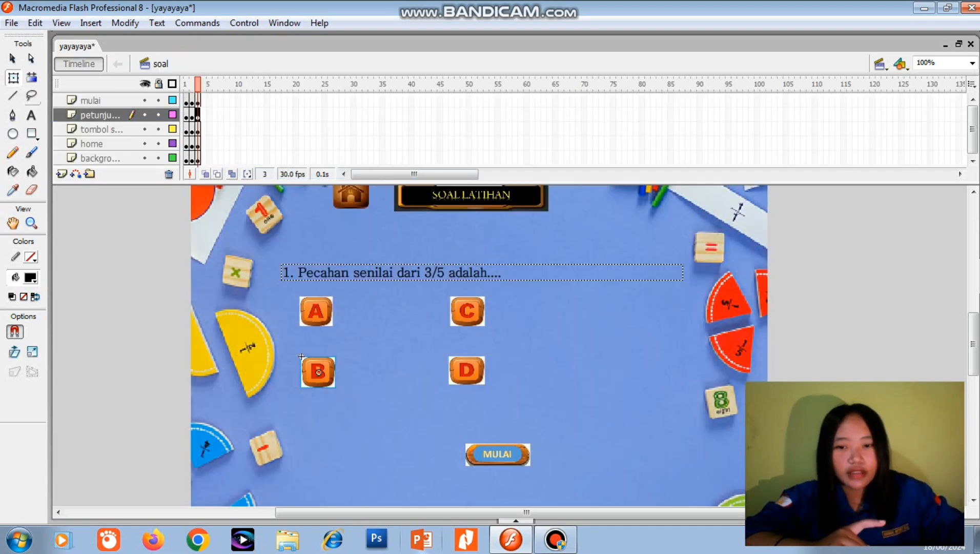
# Step: Convert the C answer picture into a button symbol named "tombol C"
pyautogui.rightClick(468, 309)
pyautogui.click(531, 276)
pyautogui.write('t')
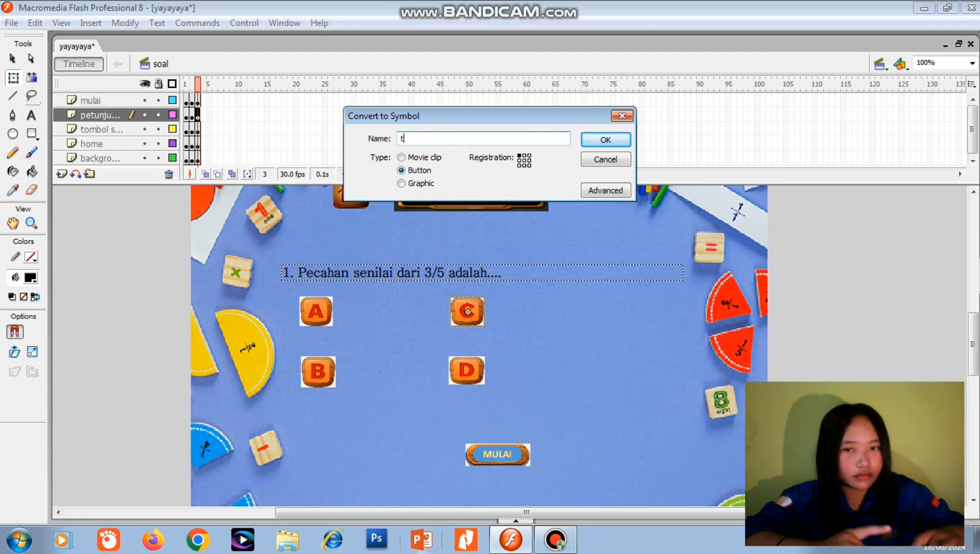
pyautogui.write('ombol C')
pyautogui.click(606, 139)
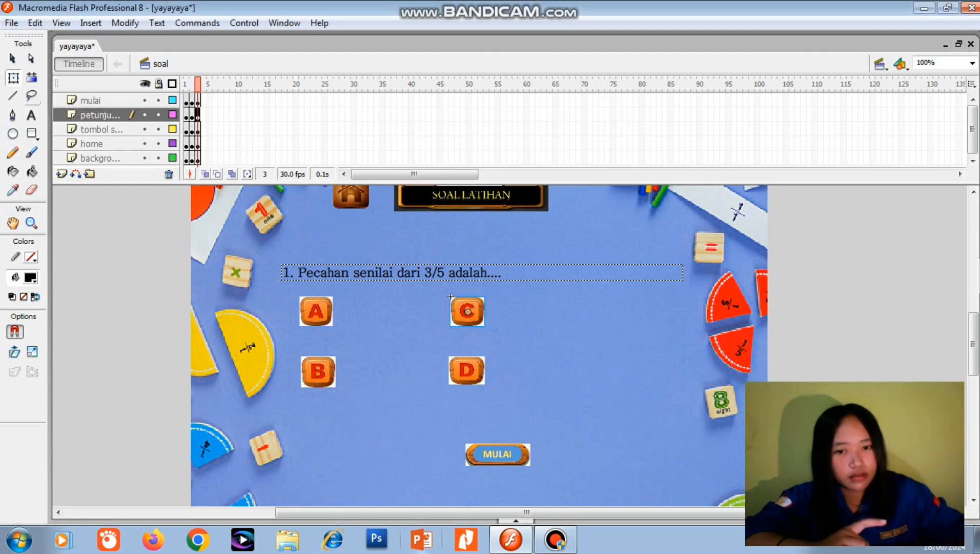
# Step: Give tombol C keyframes in the Over and Down states, enlarge its Over picture slightly, and return to the soal scene
pyautogui.doubleClick(467, 310)
pyautogui.rightClick(212, 100)
pyautogui.click(261, 162)
pyautogui.rightClick(237, 101)
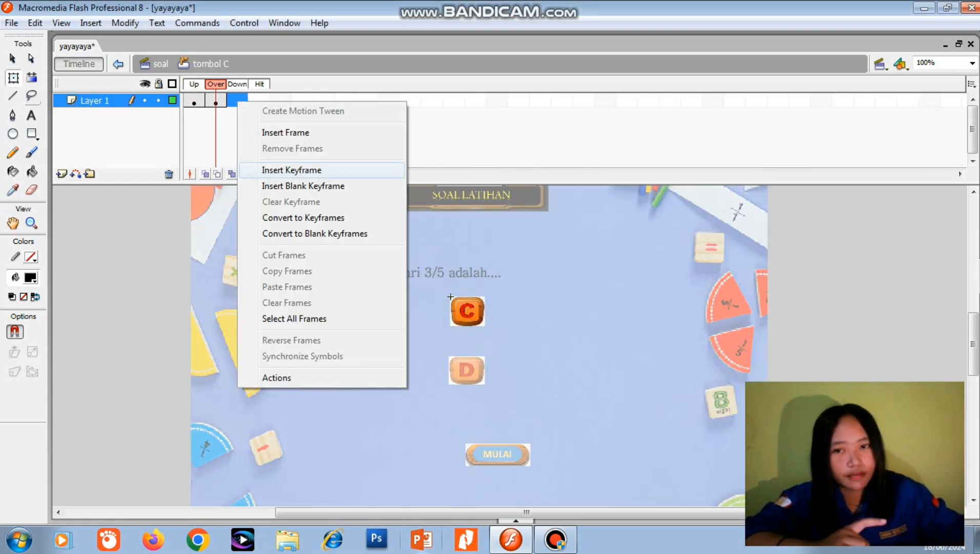
pyautogui.click(280, 168)
pyautogui.press(',')
pyautogui.click(450, 297)
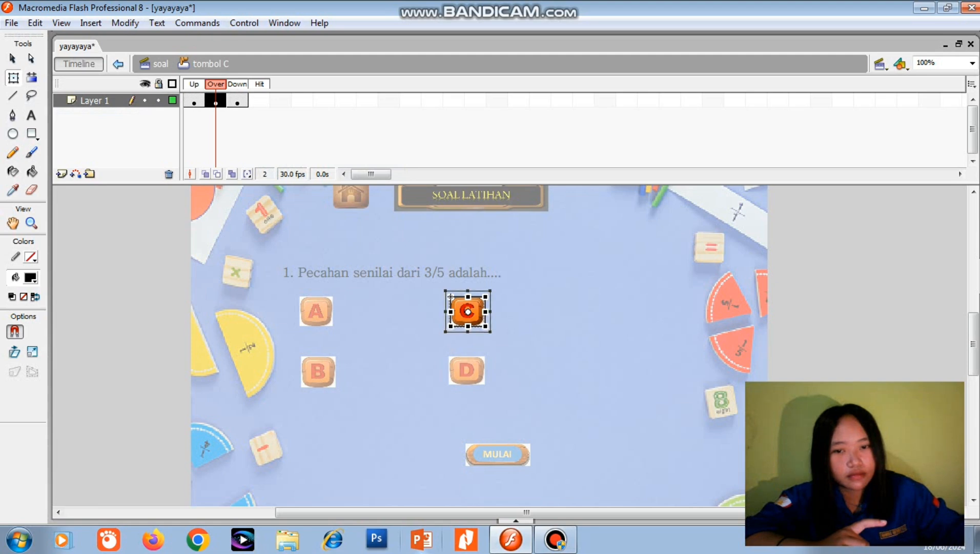
pyautogui.hotkey('ctrl', 'e')
# Step: Convert the D answer picture into a button symbol named "tombol D"
pyautogui.click(466, 370)
pyautogui.press('F8')
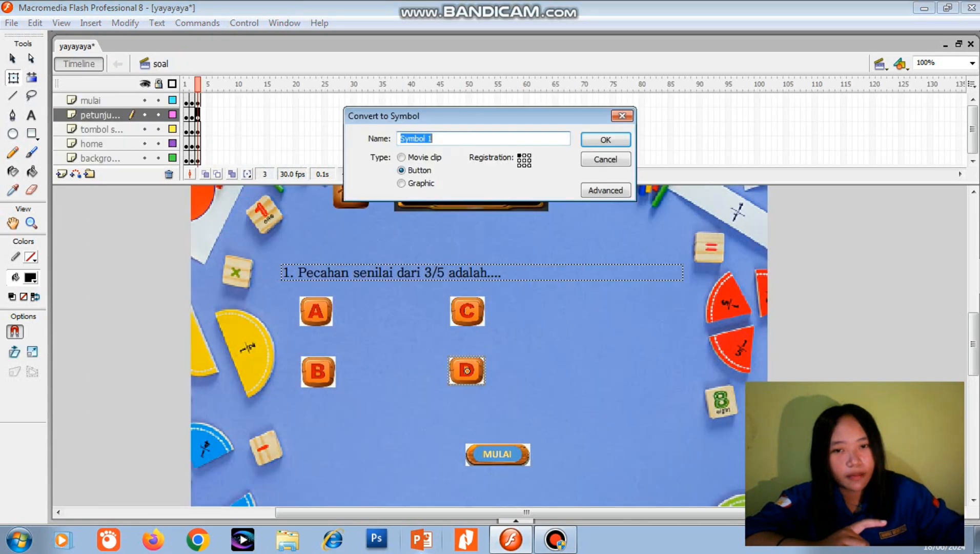
pyautogui.write('tombolD')
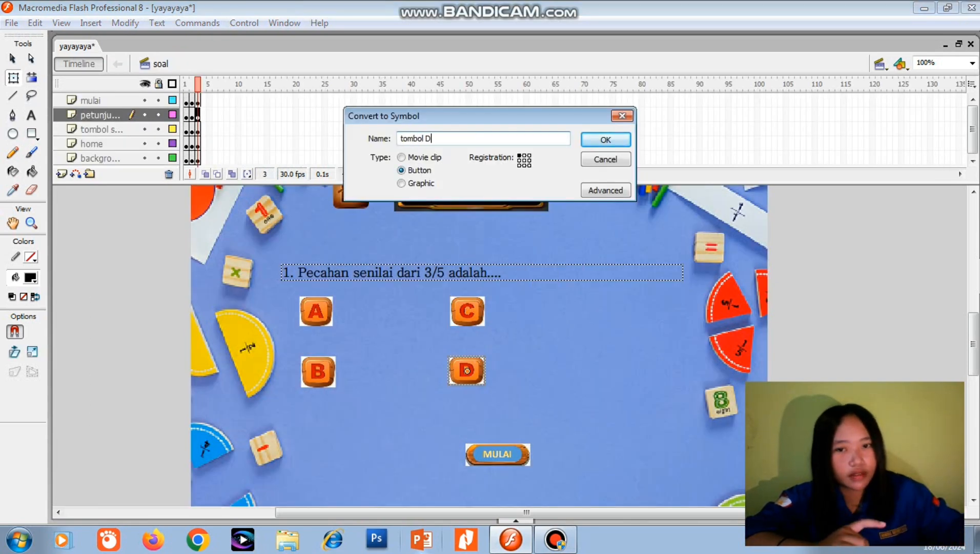
pyautogui.press('Return')
# Step: Give tombol D keyframes in the Over and Down states, scale up its Over picture slightly, and return to the soal scene
pyautogui.doubleClick(466, 370)
pyautogui.rightClick(212, 96)
pyautogui.click(266, 165)
pyautogui.rightClick(235, 100)
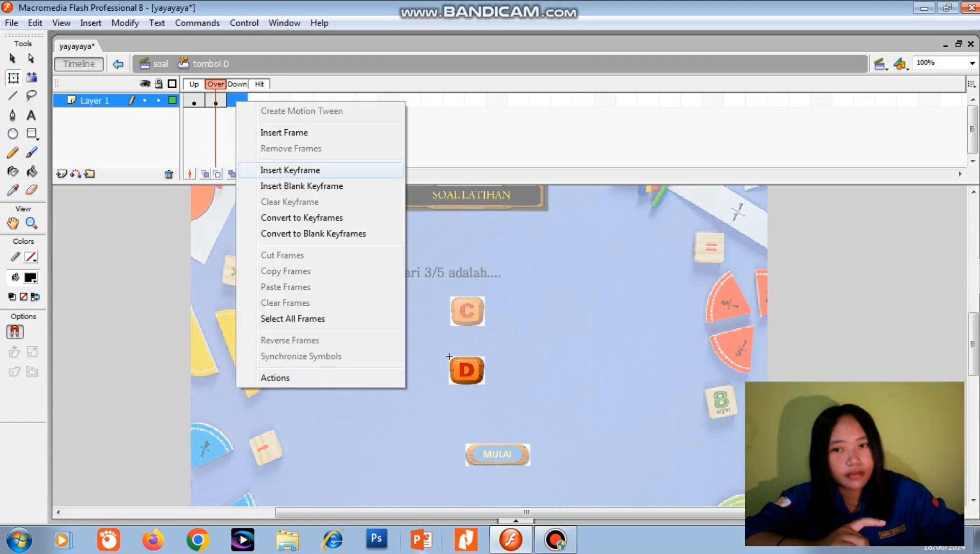
pyautogui.click(290, 169)
pyautogui.click(215, 101)
pyautogui.click(13, 78)
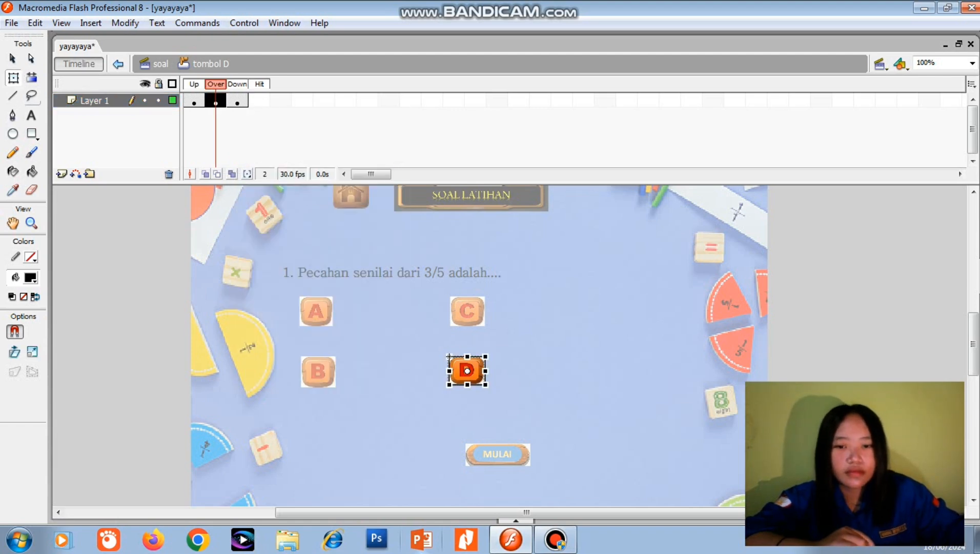
pyautogui.moveTo(485, 384); pyautogui.dragTo(498, 392)
pyautogui.hotkey('ctrl', 'e')
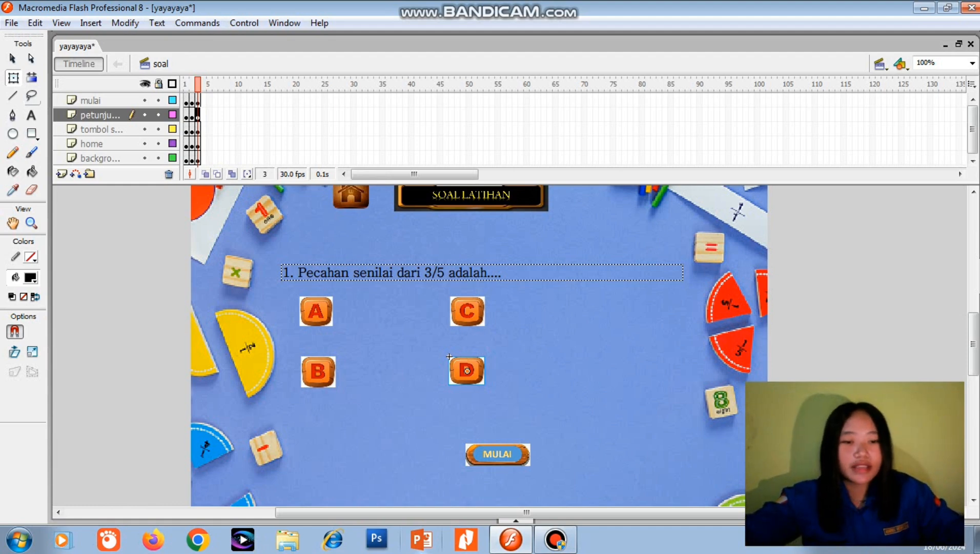
# Step: Give the tombol A button a goto action on release that goes to the next frame
pyautogui.click(316, 311)
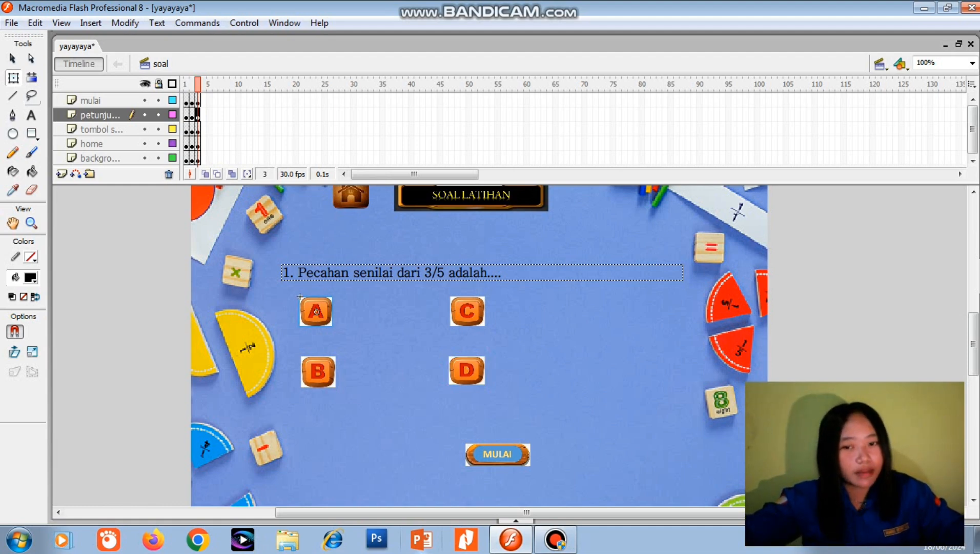
pyautogui.rightClick(316, 312)
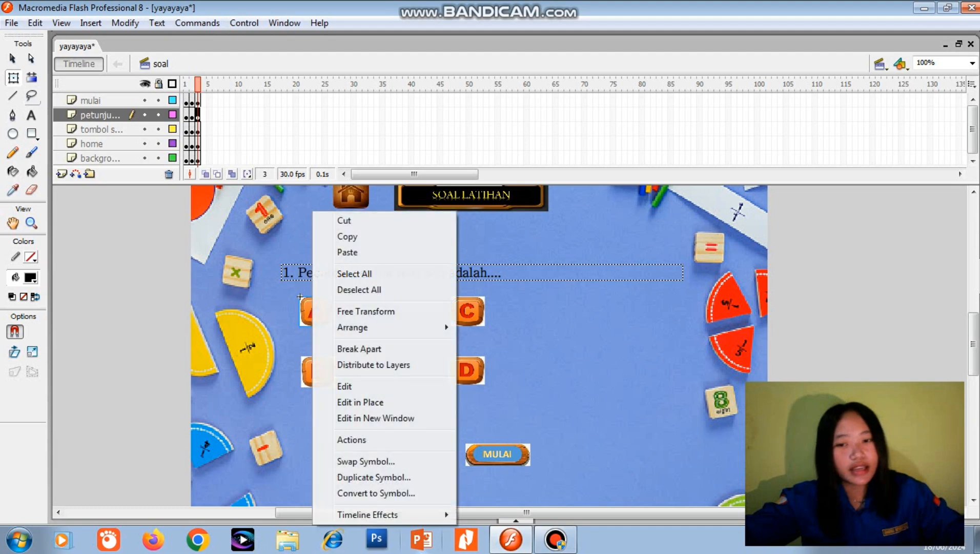
pyautogui.click(352, 440)
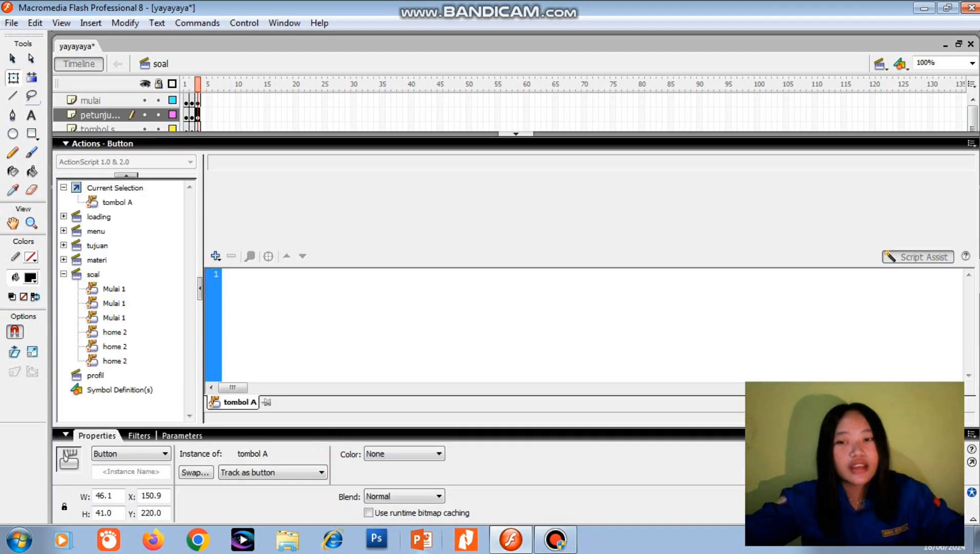
pyautogui.click(215, 256)
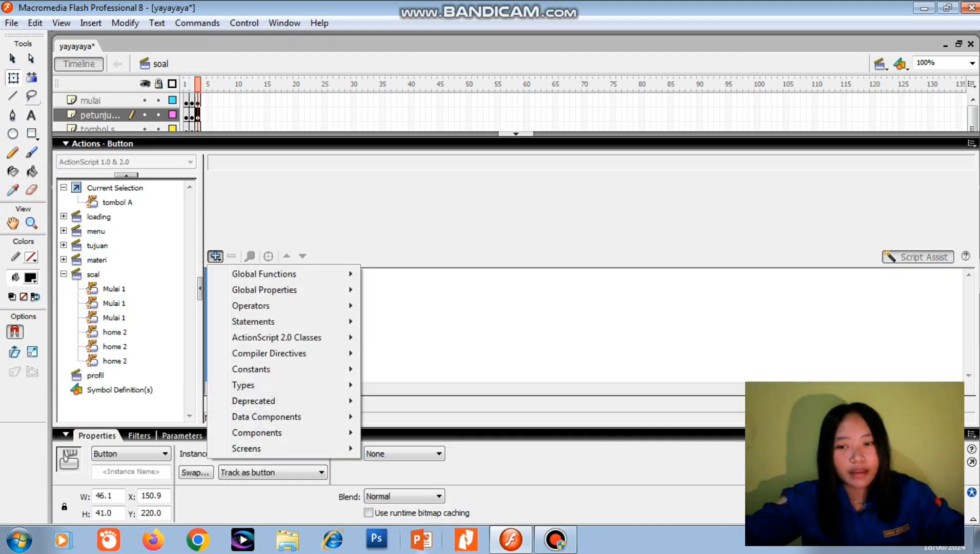
pyautogui.moveTo(264, 274)
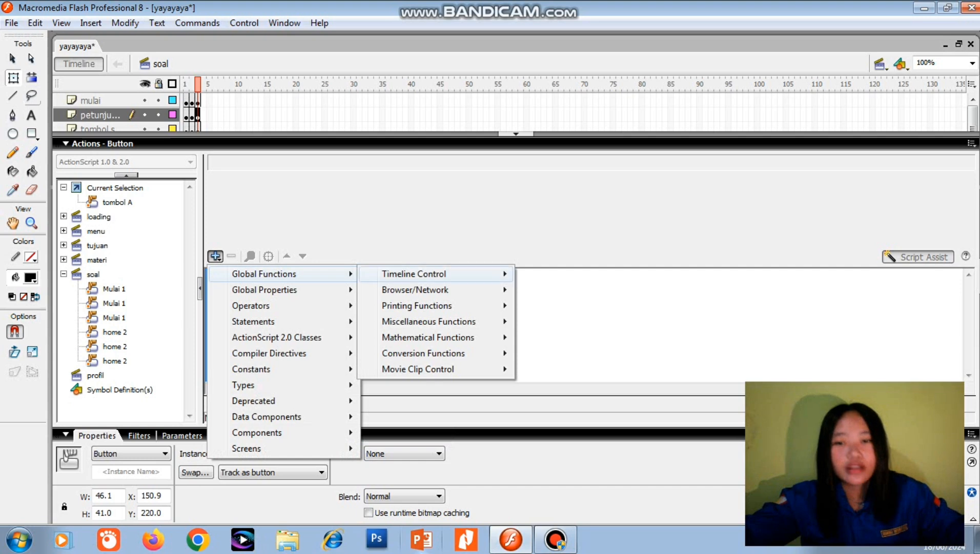
pyautogui.moveTo(414, 274)
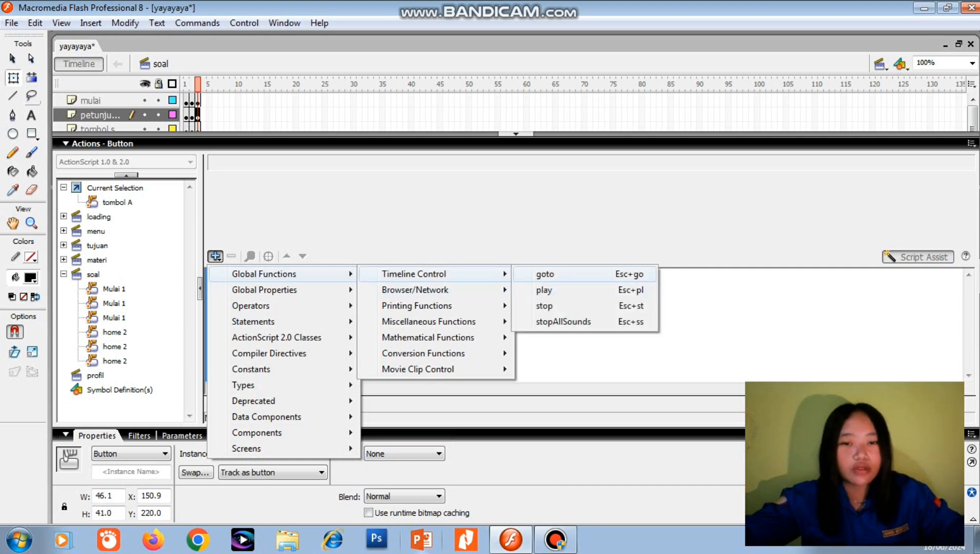
pyautogui.click(545, 274)
pyautogui.click(350, 183)
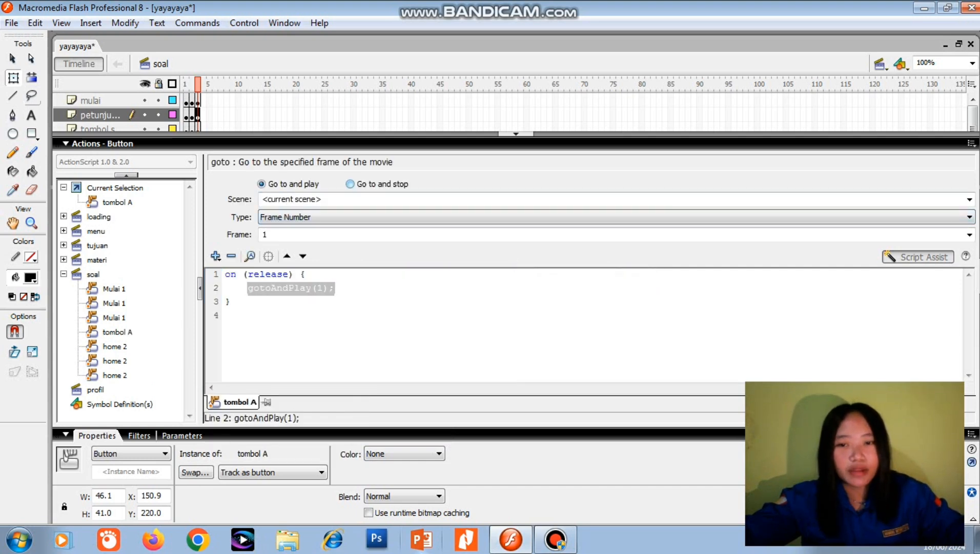
pyautogui.click(359, 217)
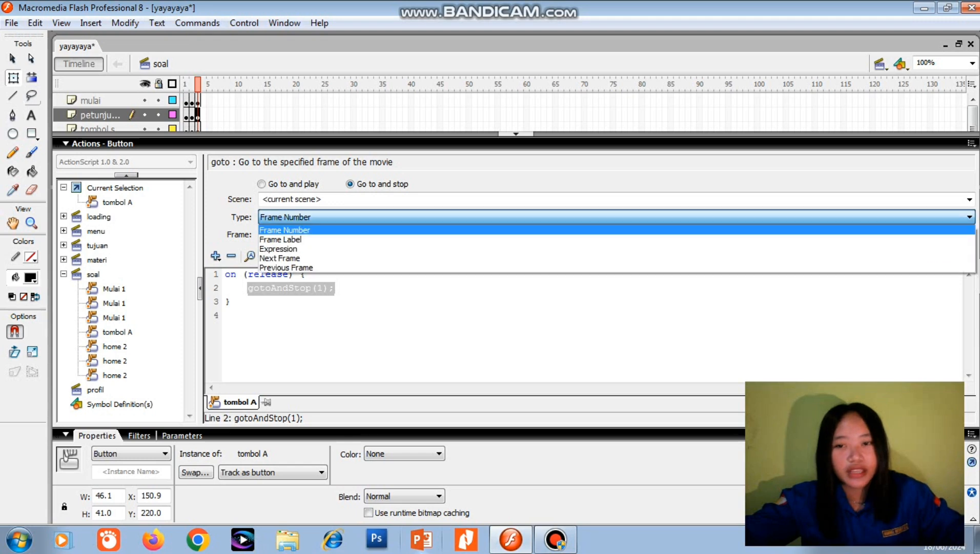
pyautogui.click(279, 248)
pyautogui.click(359, 217)
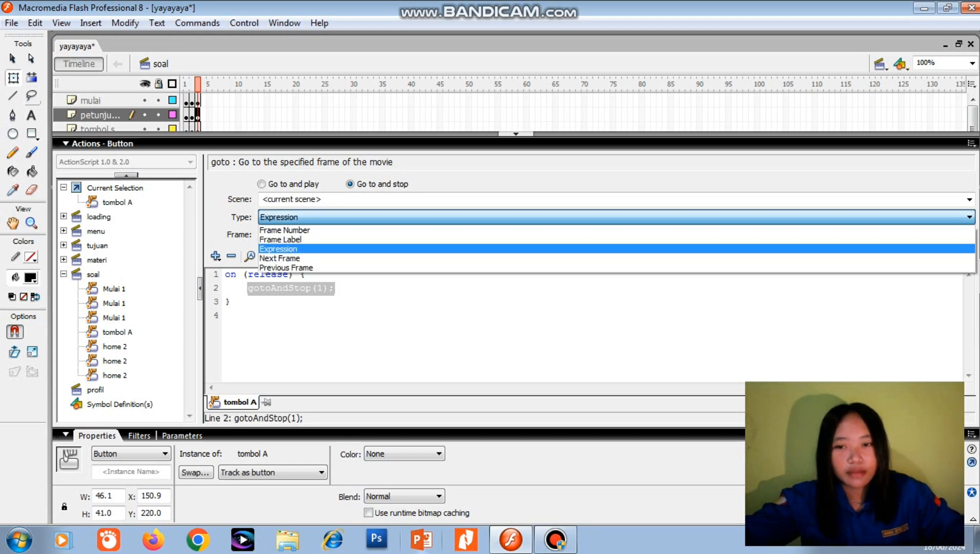
pyautogui.click(280, 258)
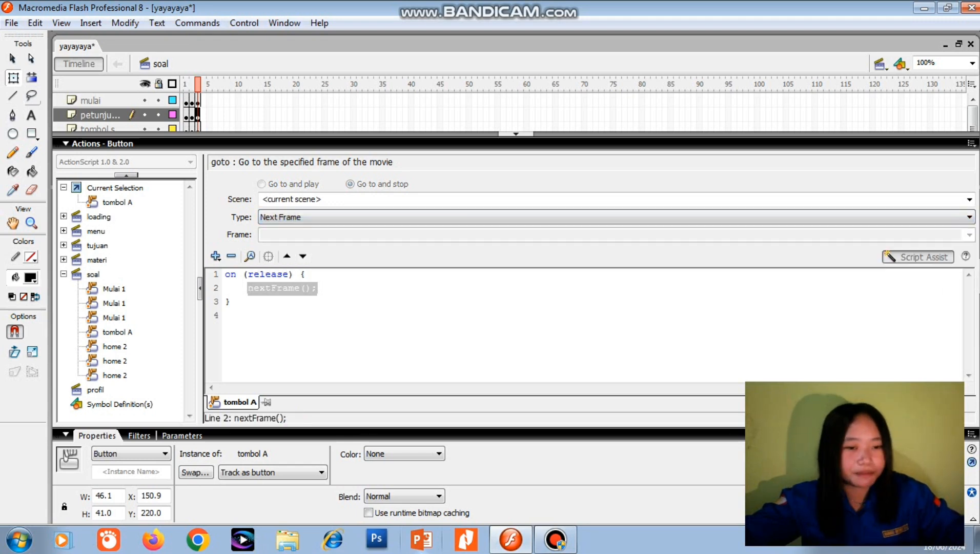
pyautogui.press('F9')
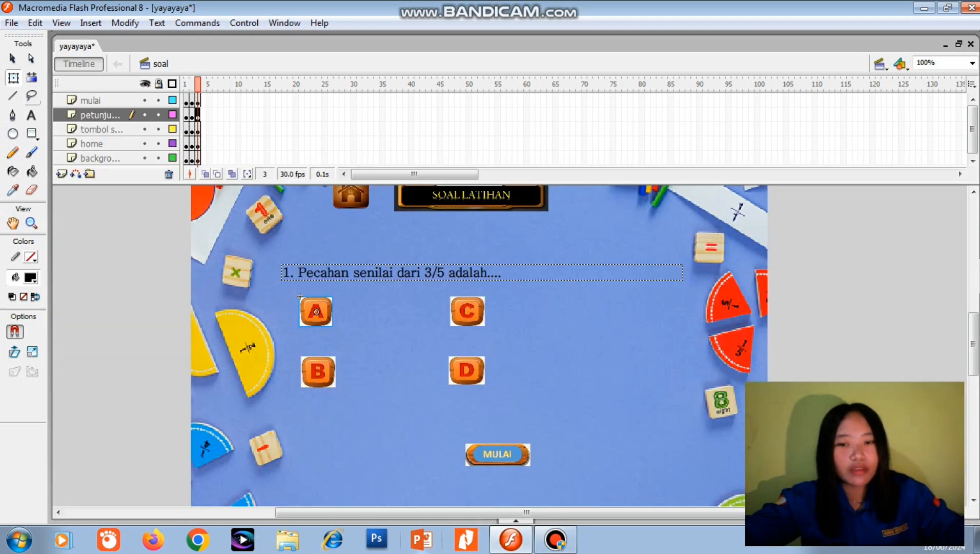
# Step: Give the tombol B button a goto action on release with the type Next Frame
pyautogui.click(317, 371)
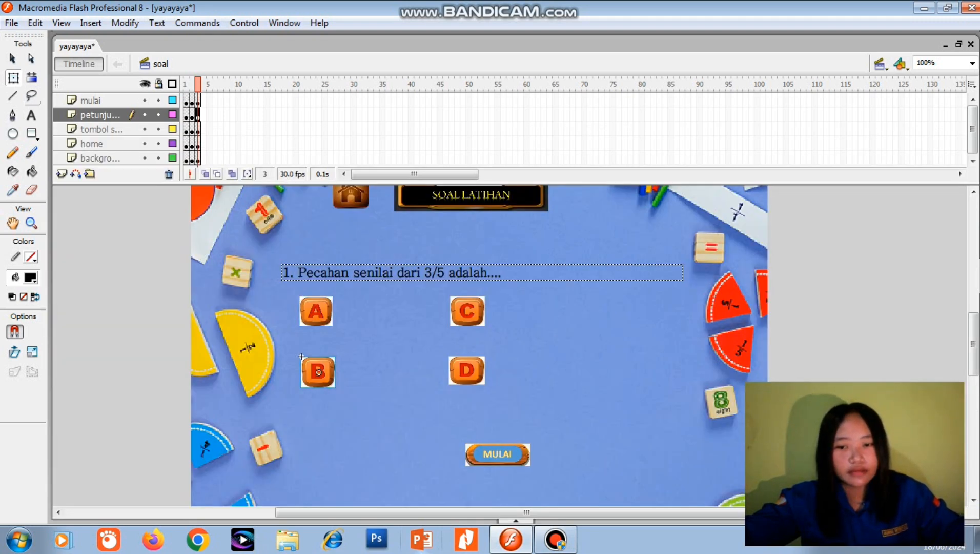
pyautogui.press('F9')
pyautogui.click(215, 256)
pyautogui.moveTo(264, 273)
pyautogui.moveTo(414, 274)
pyautogui.click(545, 274)
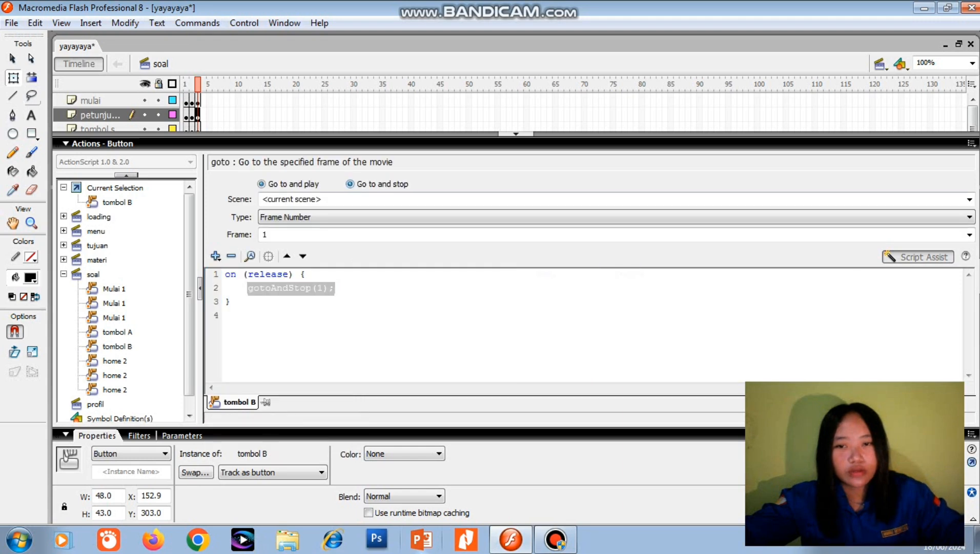
pyautogui.click(280, 218)
pyautogui.click(280, 257)
pyautogui.press('F9')
# Step: Add a goto action of type Next Frame on release to the tombol C button
pyautogui.rightClick(475, 313)
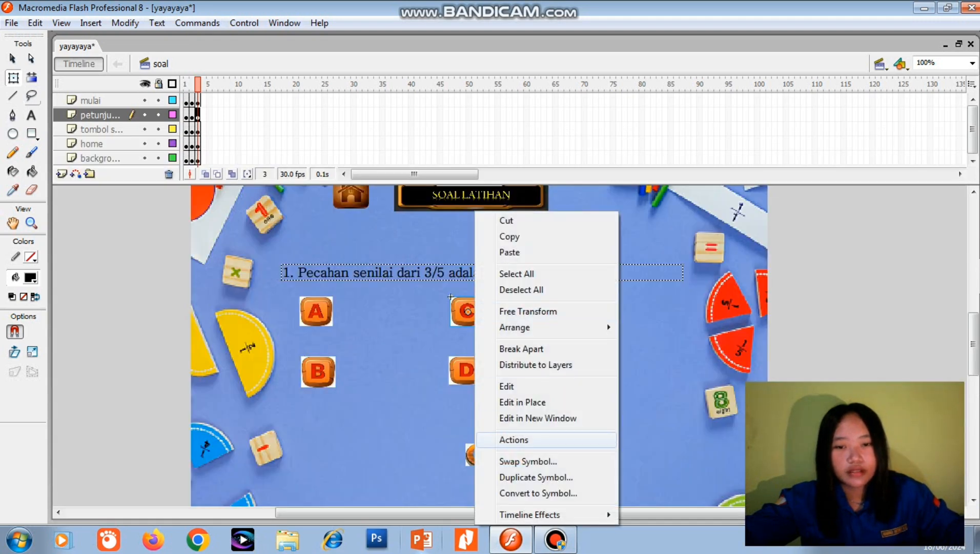
pyautogui.click(513, 439)
pyautogui.click(216, 255)
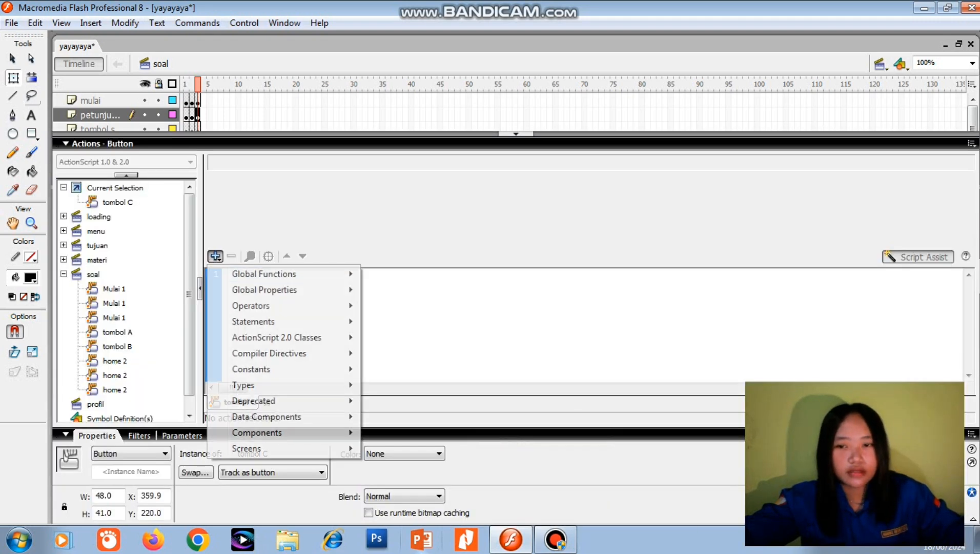
pyautogui.moveTo(264, 274)
pyautogui.moveTo(414, 274)
pyautogui.click(482, 273)
pyautogui.click(349, 183)
pyautogui.click(280, 217)
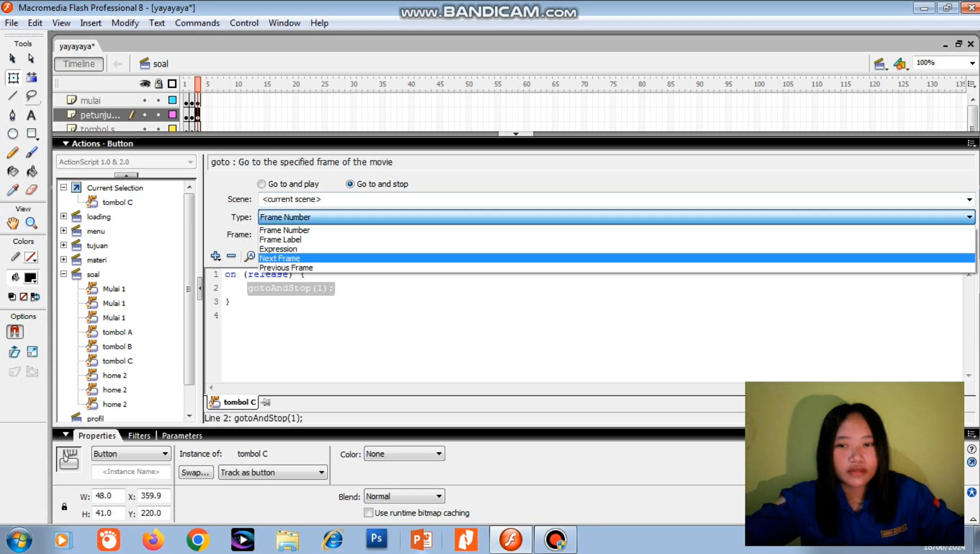
pyautogui.click(279, 258)
pyautogui.press('F9')
# Step: Add a goto action of type Next Frame on release to the tombol D button
pyautogui.rightClick(449, 356)
pyautogui.click(509, 284)
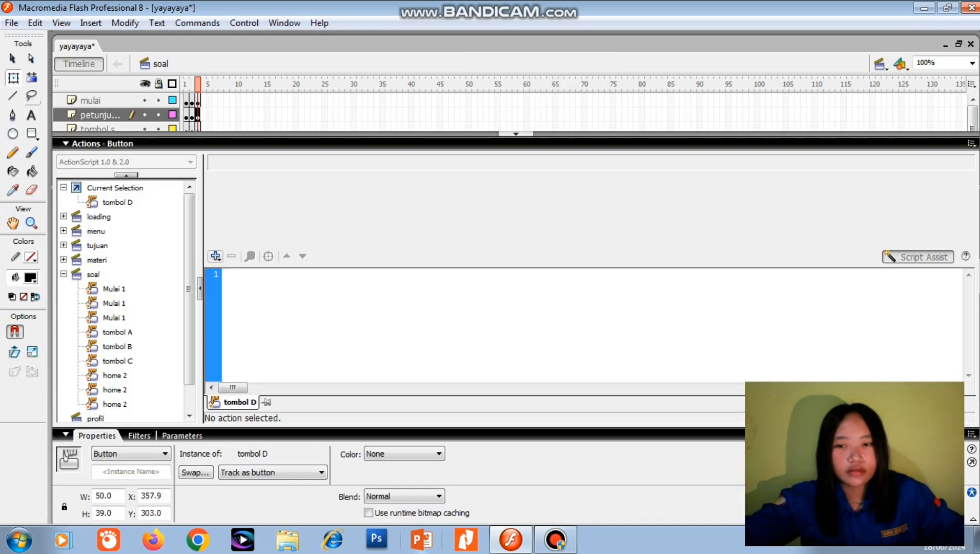
pyautogui.click(216, 256)
pyautogui.moveTo(307, 272)
pyautogui.moveTo(416, 272)
pyautogui.click(482, 272)
pyautogui.click(349, 183)
pyautogui.click(279, 217)
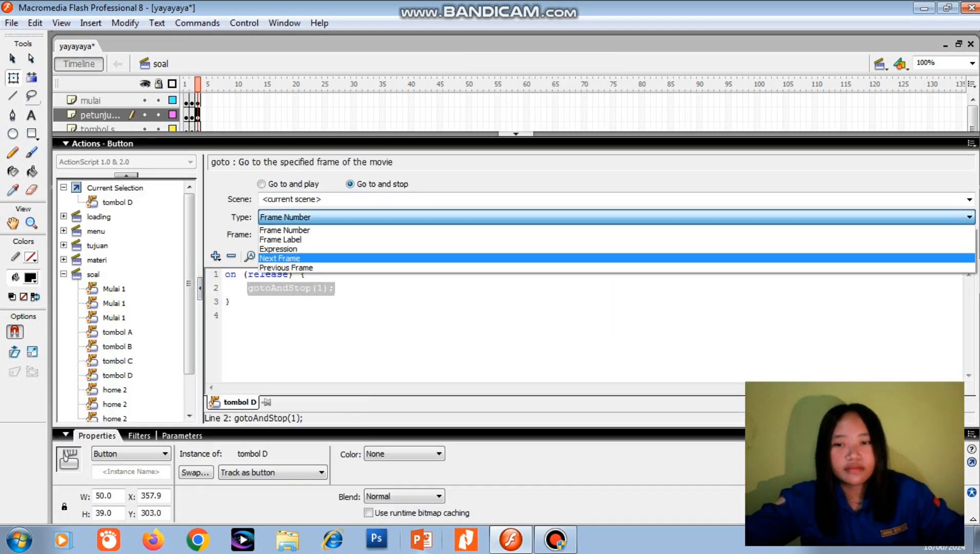
pyautogui.click(279, 256)
pyautogui.press('F9')
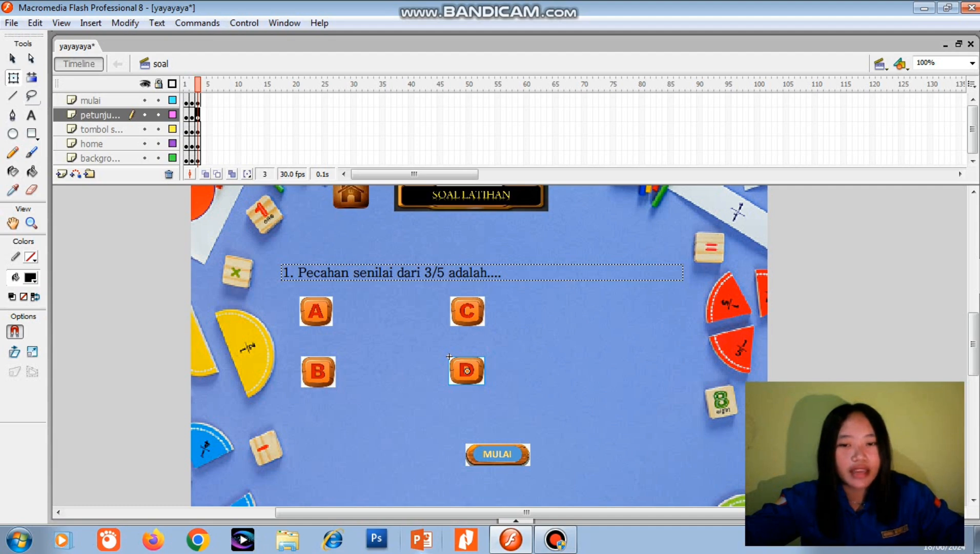
# Step: Add a small text box reading "9/5" beside the A answer button
pyautogui.click(31, 115)
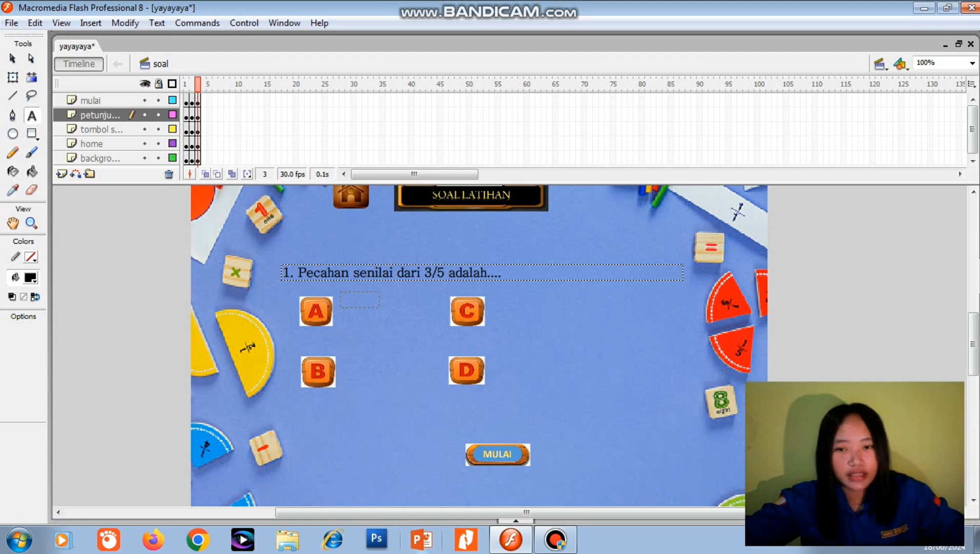
pyautogui.moveTo(381, 307); pyautogui.dragTo(361, 313)
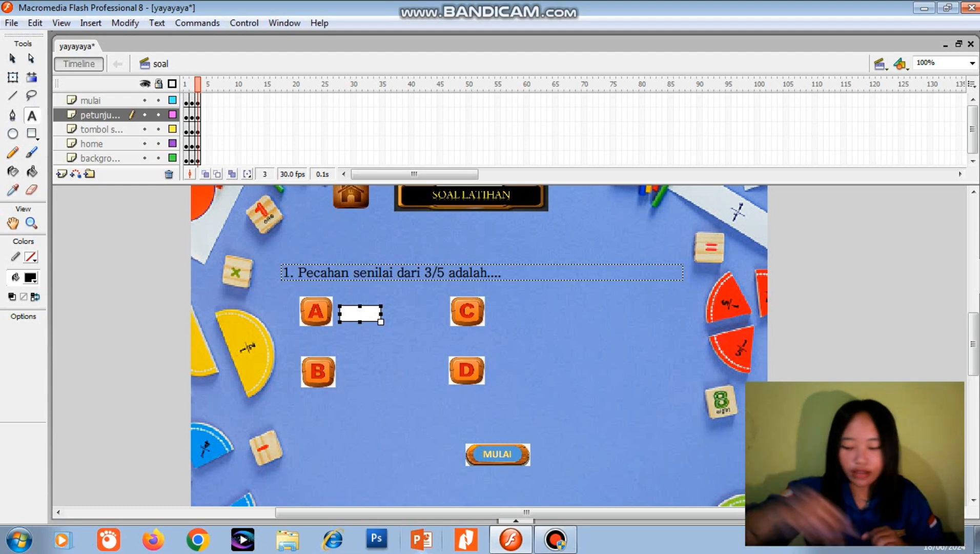
pyautogui.write('9/5')
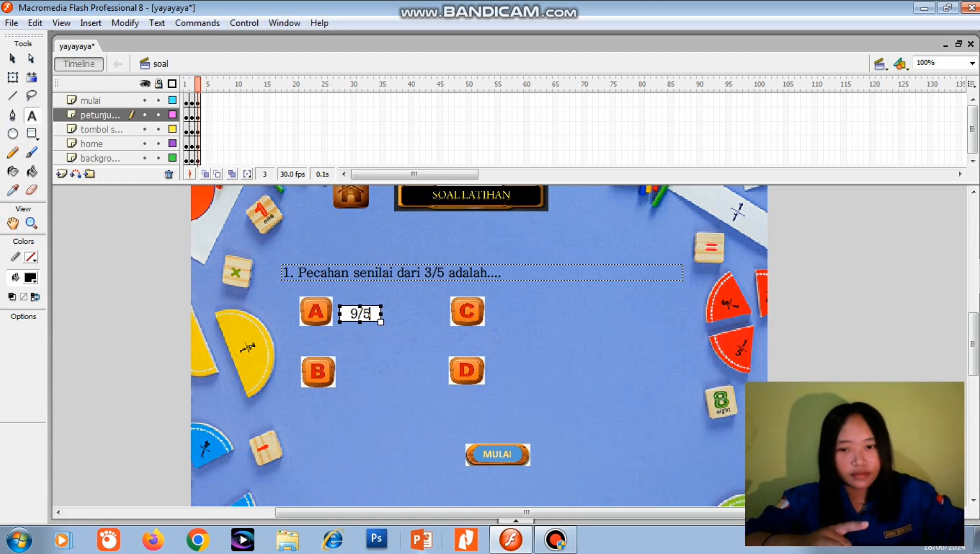
# Step: Copy the 9/5 answer text and place one copy beside the B button and another beside the C button
pyautogui.click(12, 78)
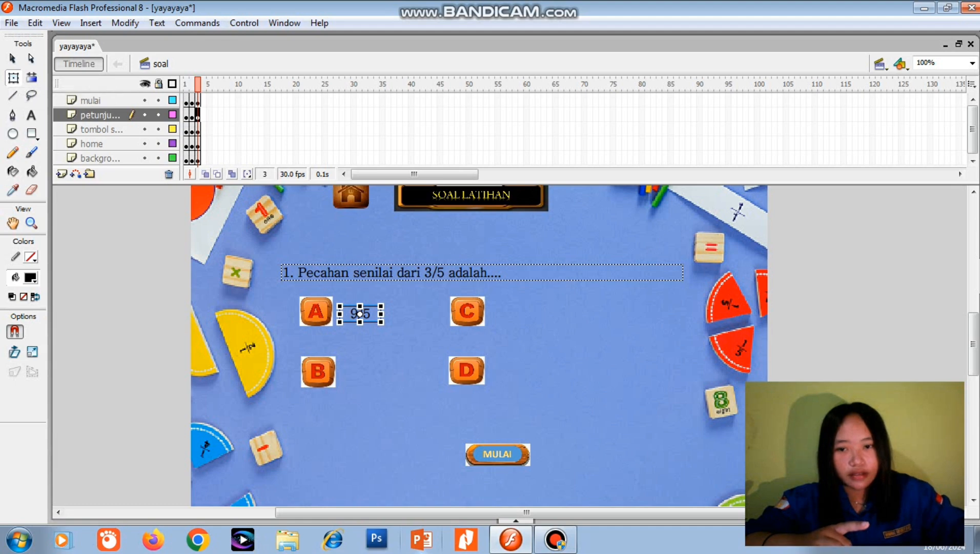
pyautogui.rightClick(360, 314)
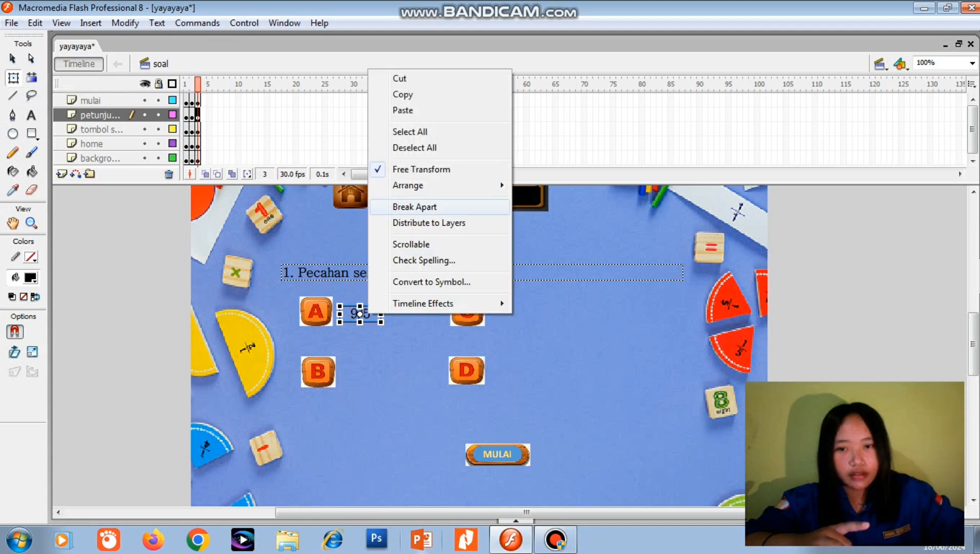
pyautogui.click(405, 93)
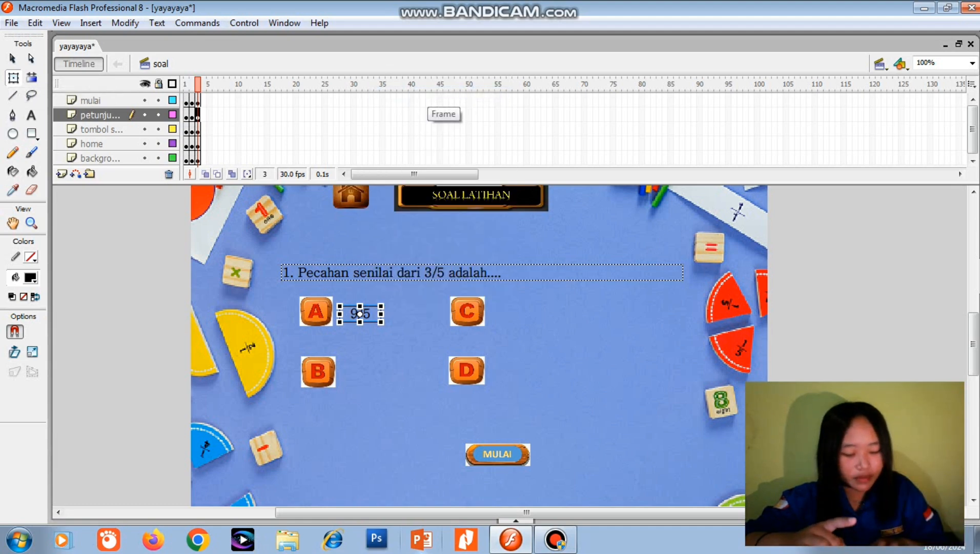
pyautogui.hotkey('ctrl', 'v')
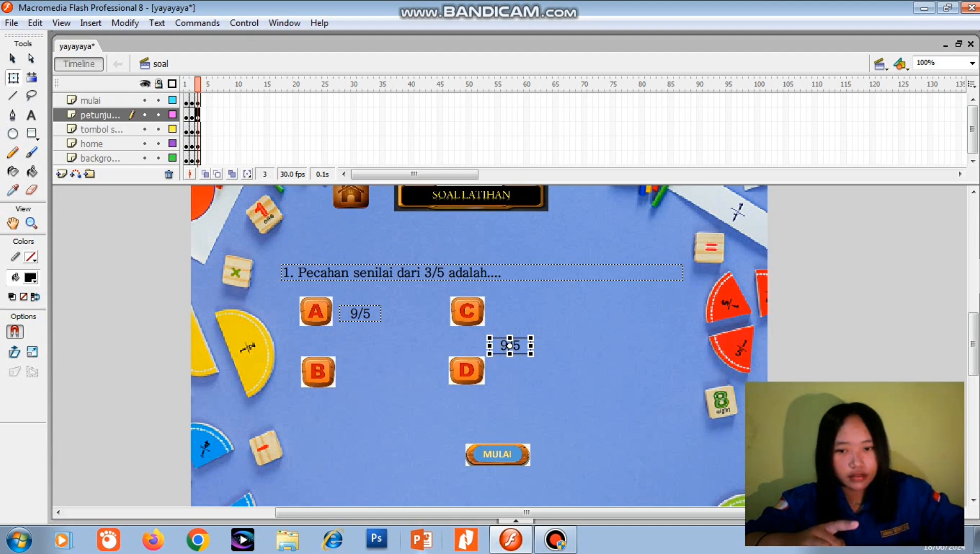
pyautogui.moveTo(510, 344); pyautogui.dragTo(359, 370)
pyautogui.hotkey('ctrl', 'v')
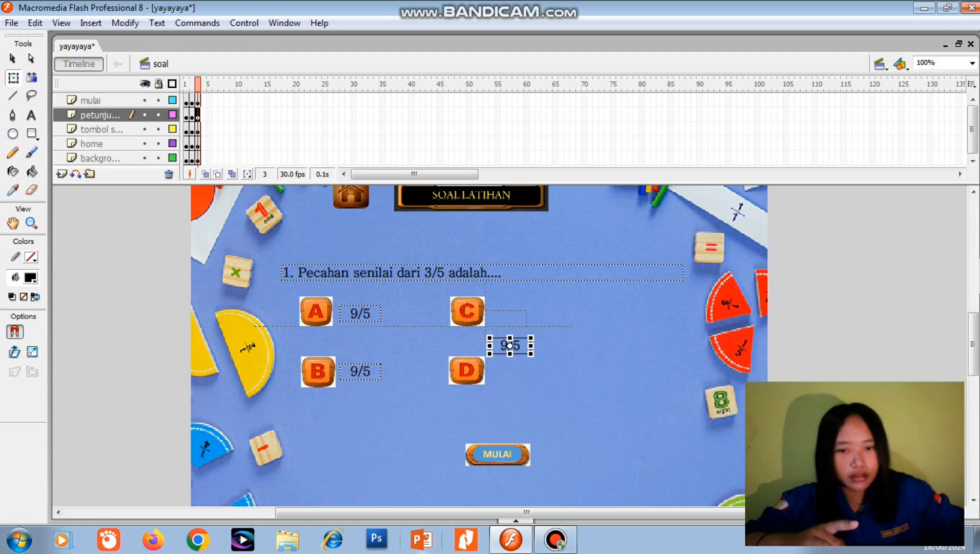
pyautogui.moveTo(510, 345); pyautogui.dragTo(510, 313)
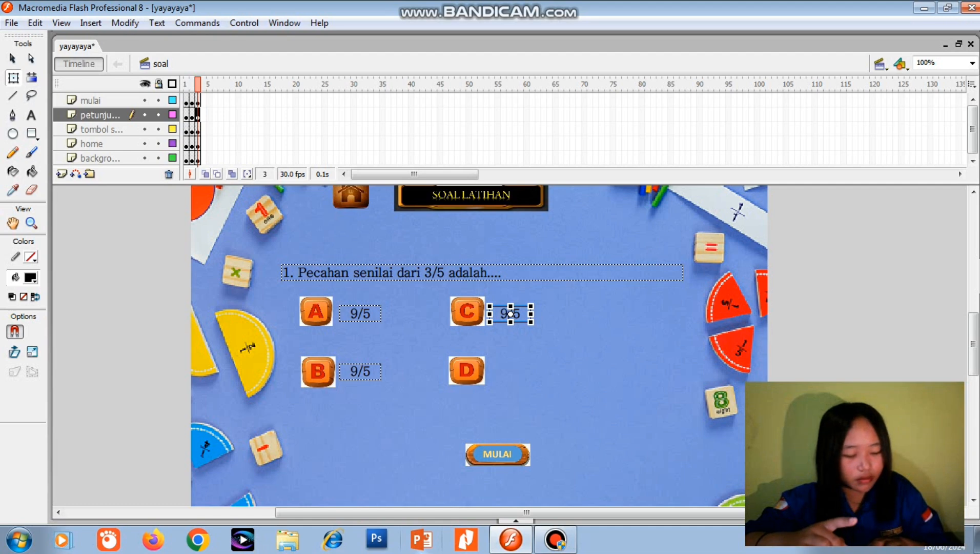
# Step: Shift the A, B and C answer texts slightly away from their buttons and paste another copy beside the D button
pyautogui.click(359, 313)
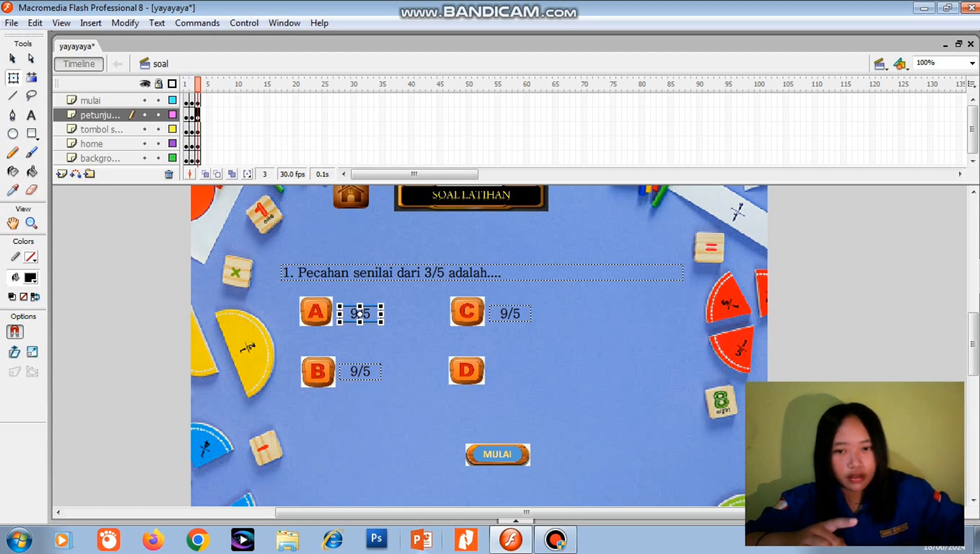
pyautogui.moveTo(359, 314); pyautogui.dragTo(374, 314)
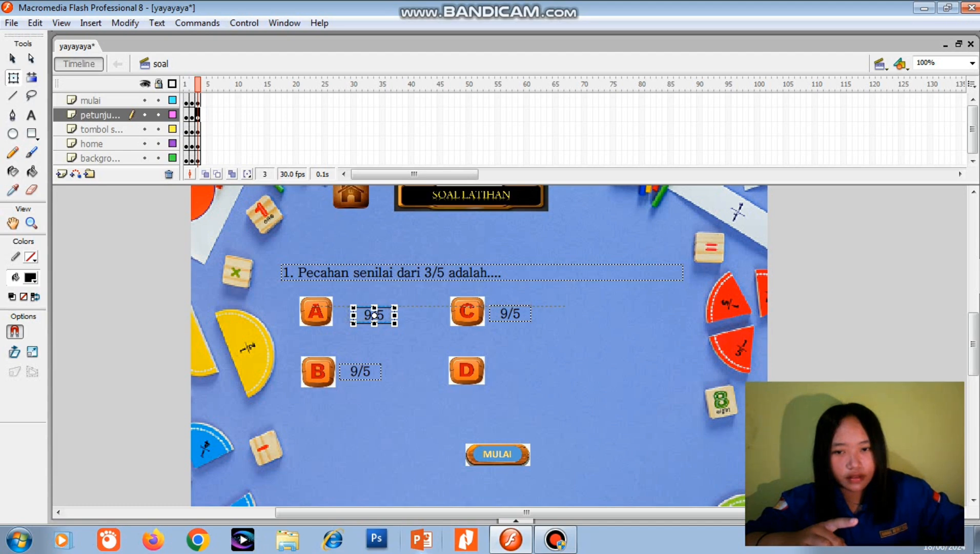
pyautogui.moveTo(374, 314); pyautogui.dragTo(370, 314)
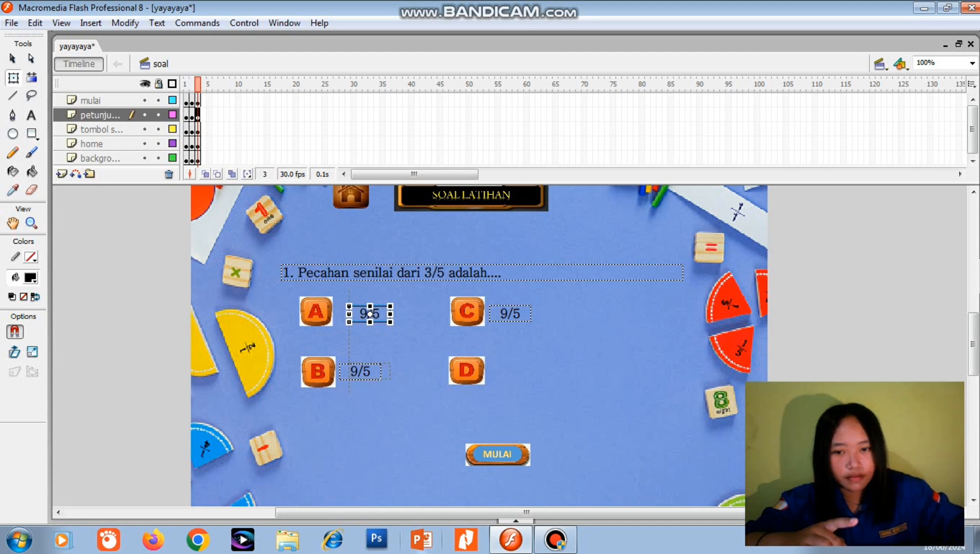
pyautogui.moveTo(360, 371); pyautogui.dragTo(370, 373)
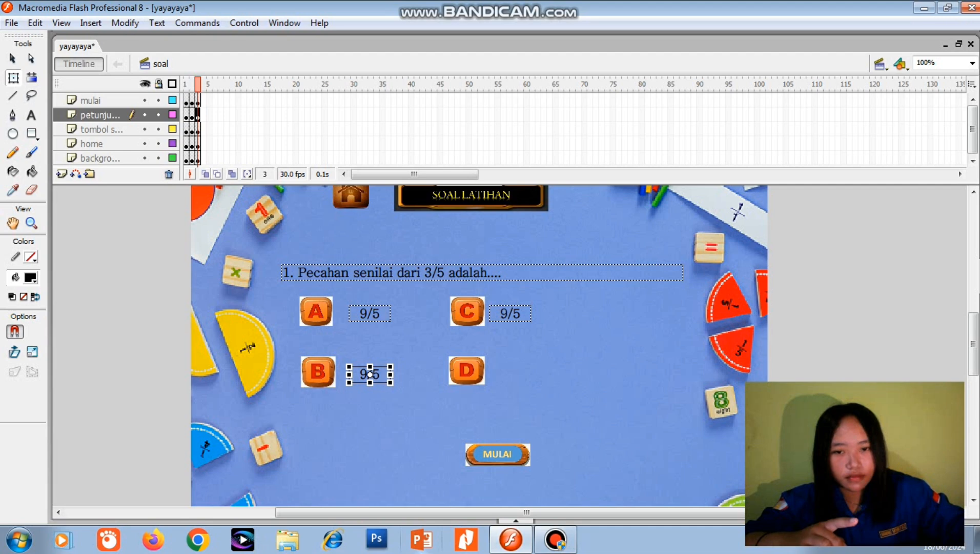
pyautogui.moveTo(511, 313); pyautogui.dragTo(523, 313)
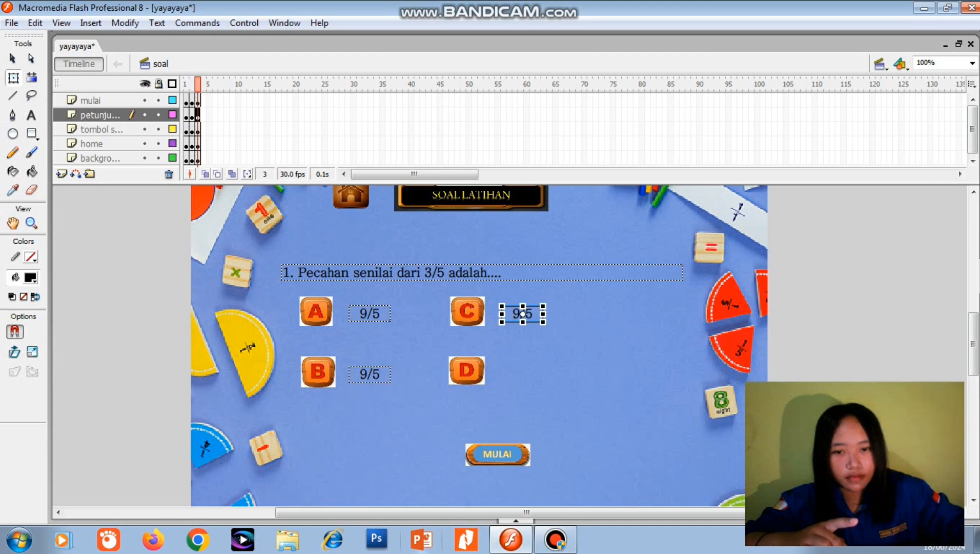
pyautogui.hotkey('ctrl', 'v')
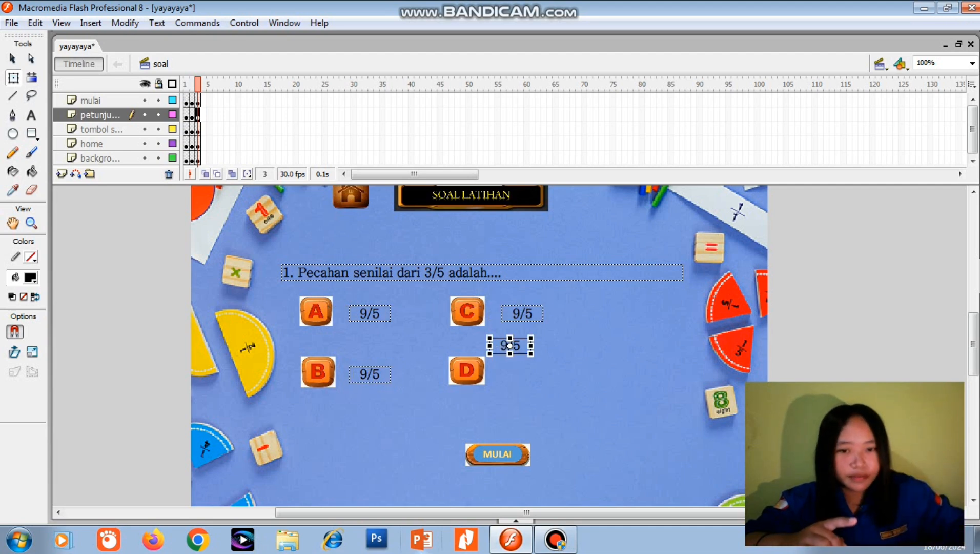
pyautogui.moveTo(510, 345); pyautogui.dragTo(525, 370)
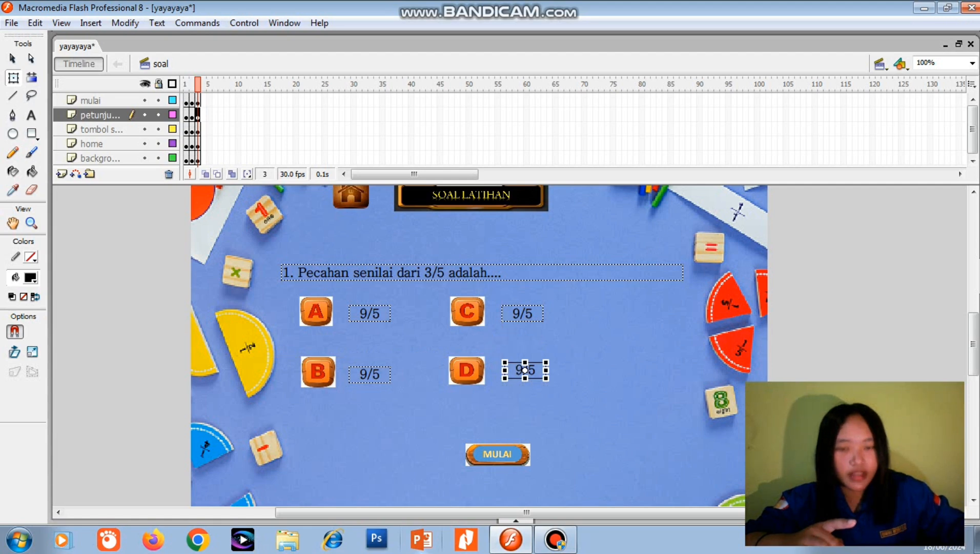
# Step: Change the answer text beside the B button to "6/9"
pyautogui.click(590, 359)
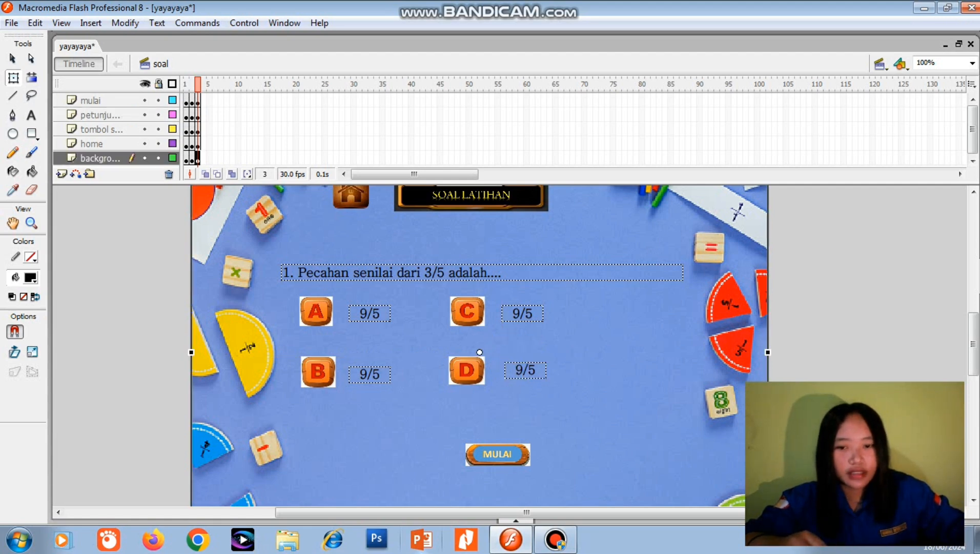
pyautogui.click(370, 373)
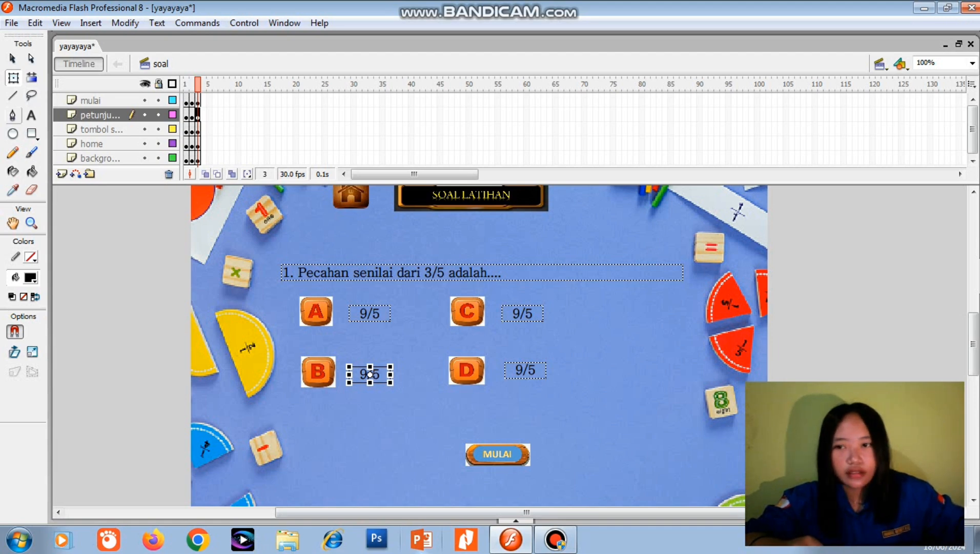
pyautogui.press('t')
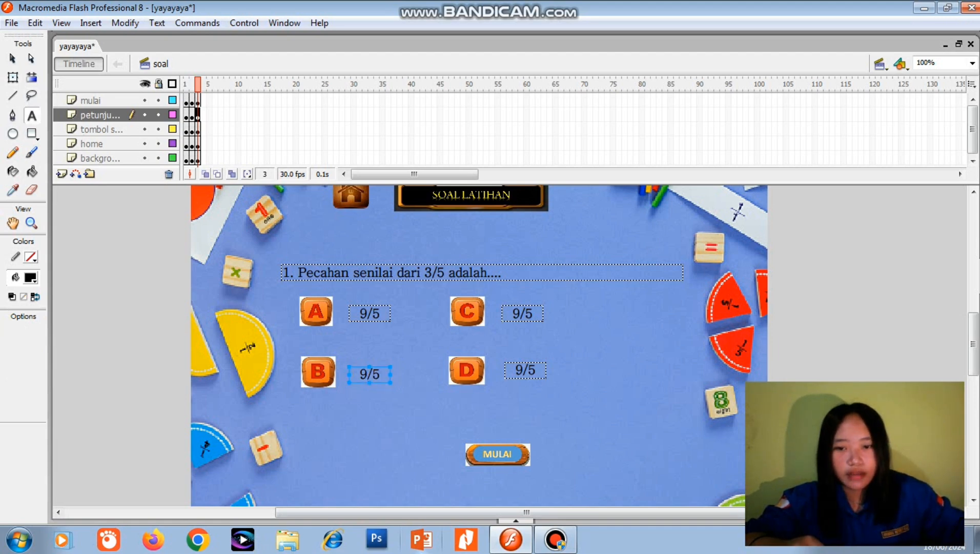
pyautogui.click(379, 373)
pyautogui.press('BackSpace')
pyautogui.press('BackSpace')
pyautogui.press('BackSpace')
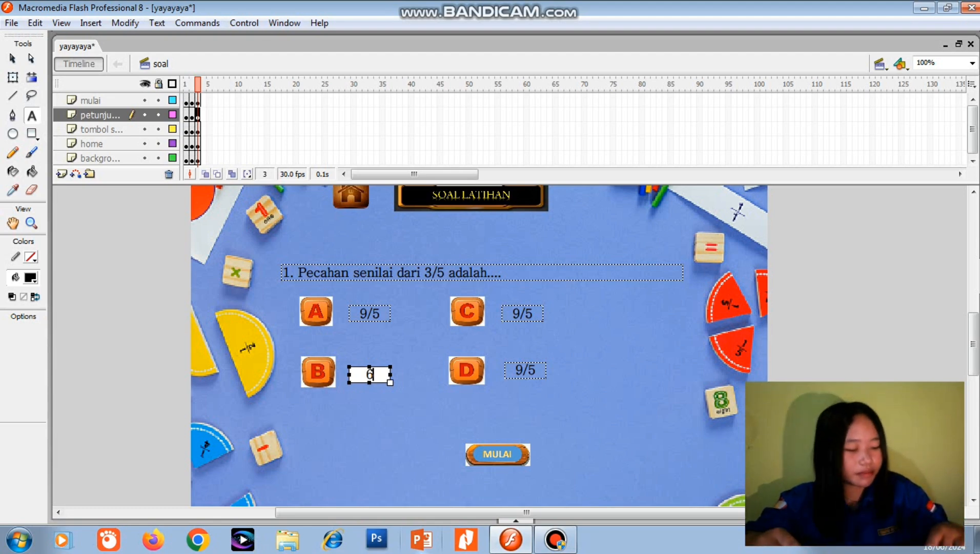
pyautogui.write('6/9')
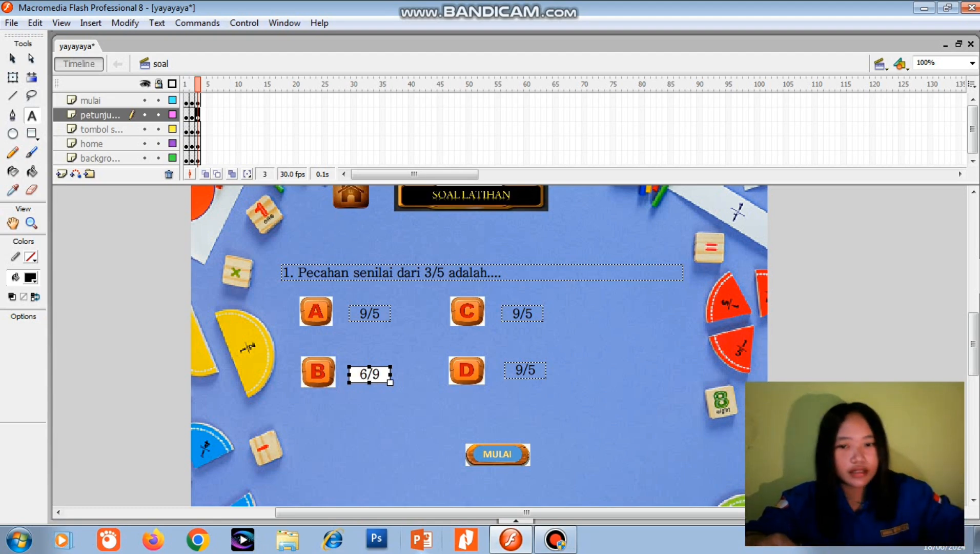
# Step: Change the answer text beside the C button to "7/11"
pyautogui.click(531, 314)
pyautogui.press('BackSpace')
pyautogui.press('BackSpace')
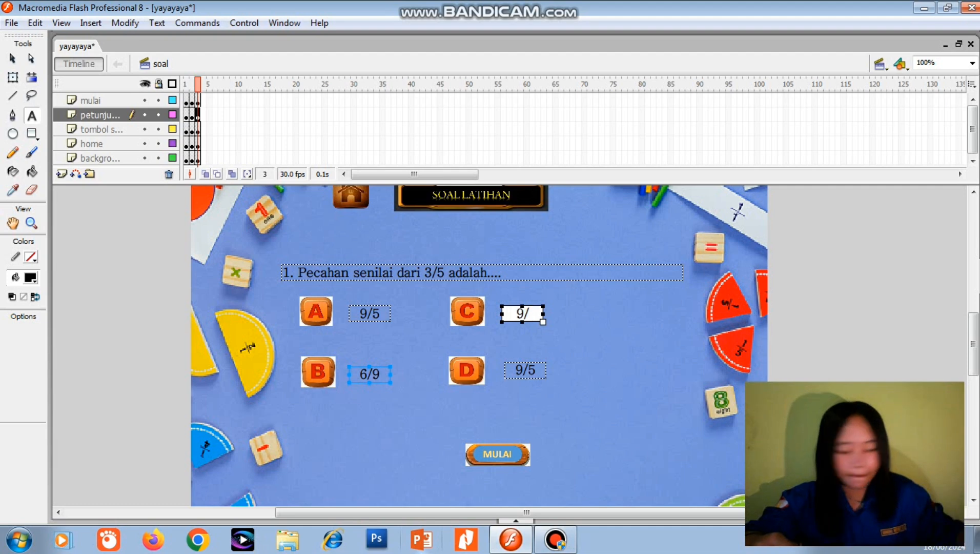
pyautogui.press('BackSpace')
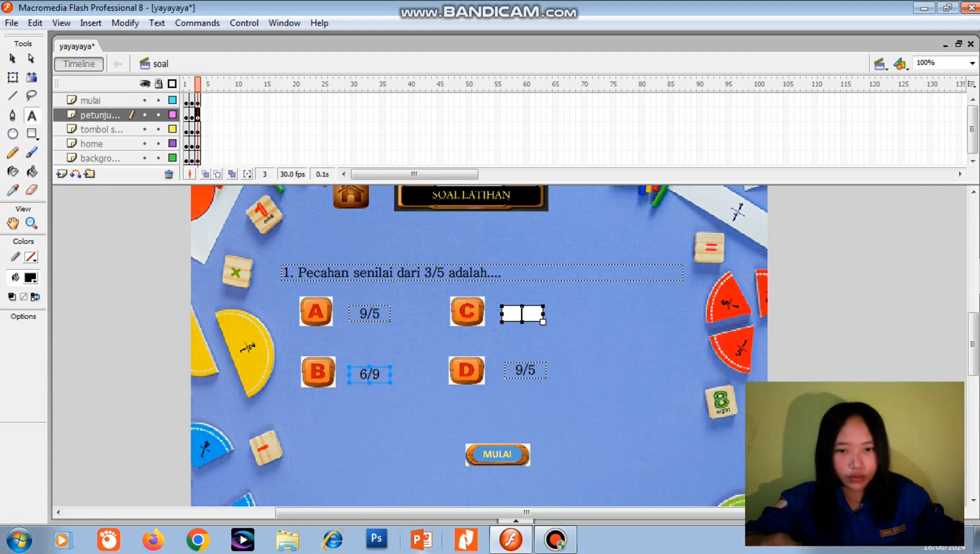
pyautogui.write('7')
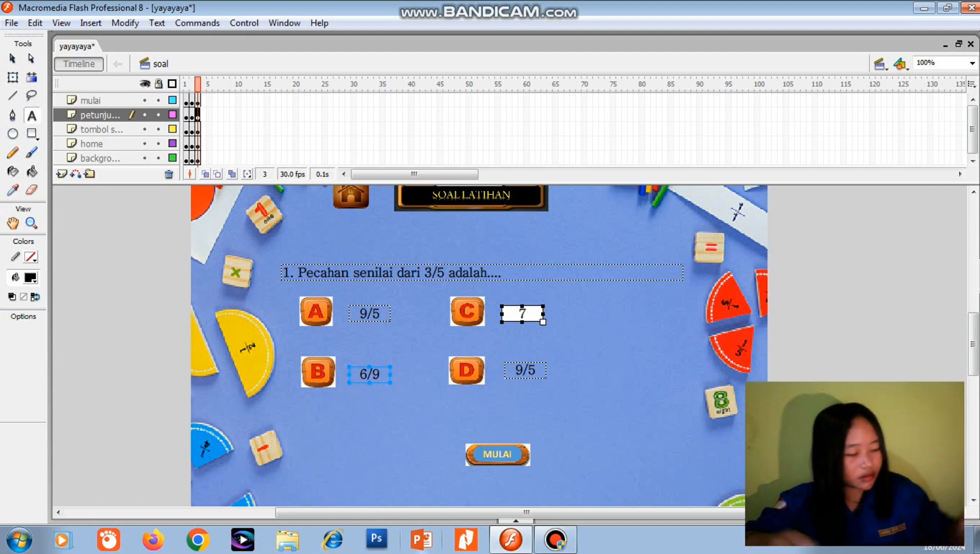
pyautogui.write('/11')
pyautogui.press('Escape')
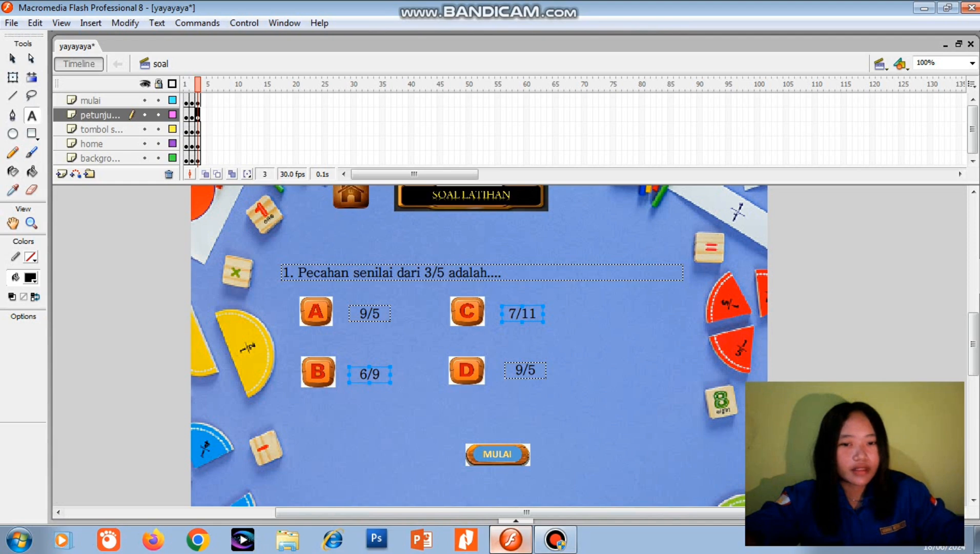
# Step: Change the answer text beside the D button to "8/12"
pyautogui.click(532, 370)
pyautogui.press('BackSpace')
pyautogui.press('BackSpace')
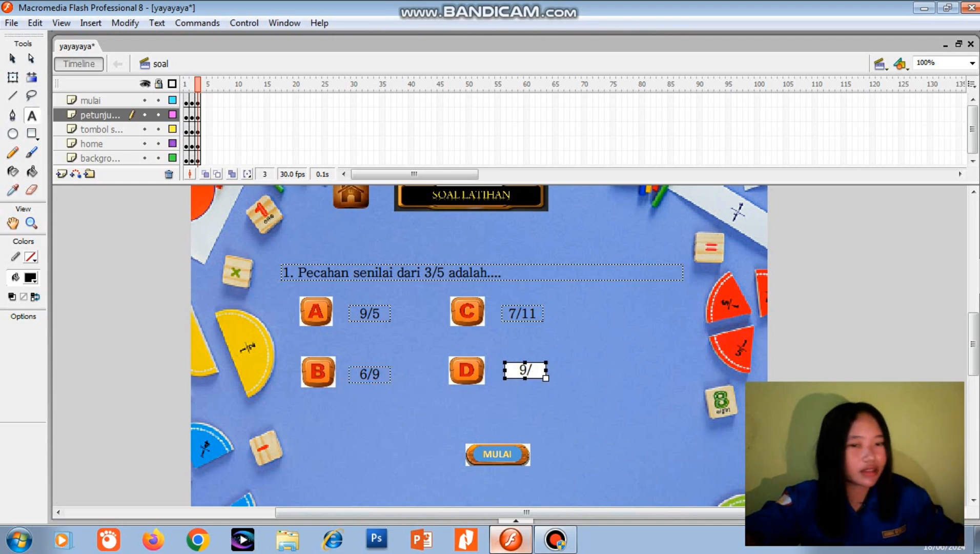
pyautogui.write('8')
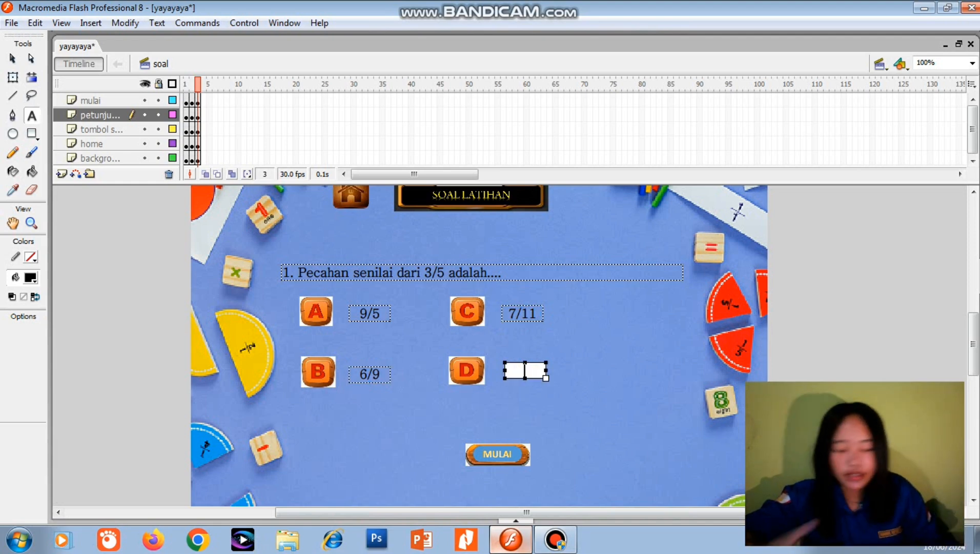
pyautogui.write('/12')
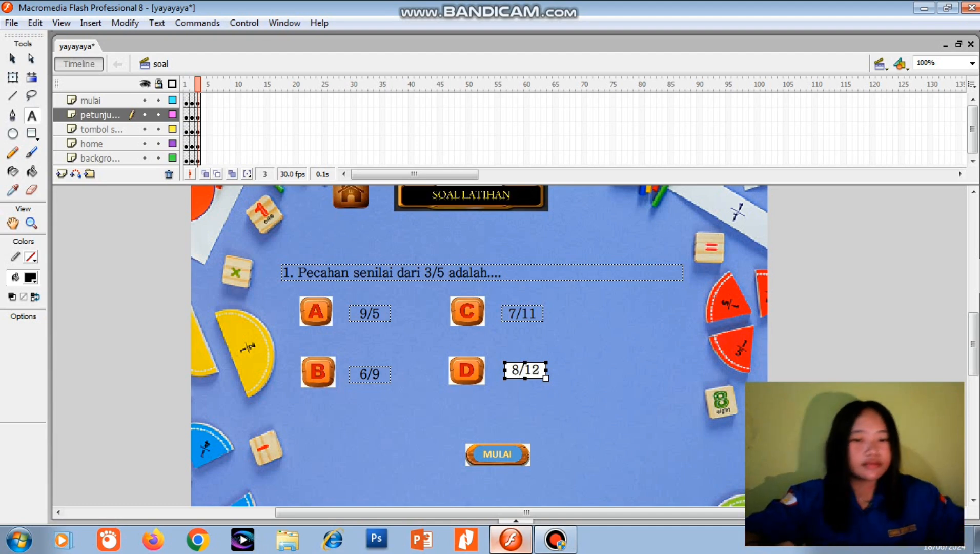
pyautogui.press('Escape')
# Step: Cut the MULAI button from the question 1 page in frame 3
pyautogui.press('q')
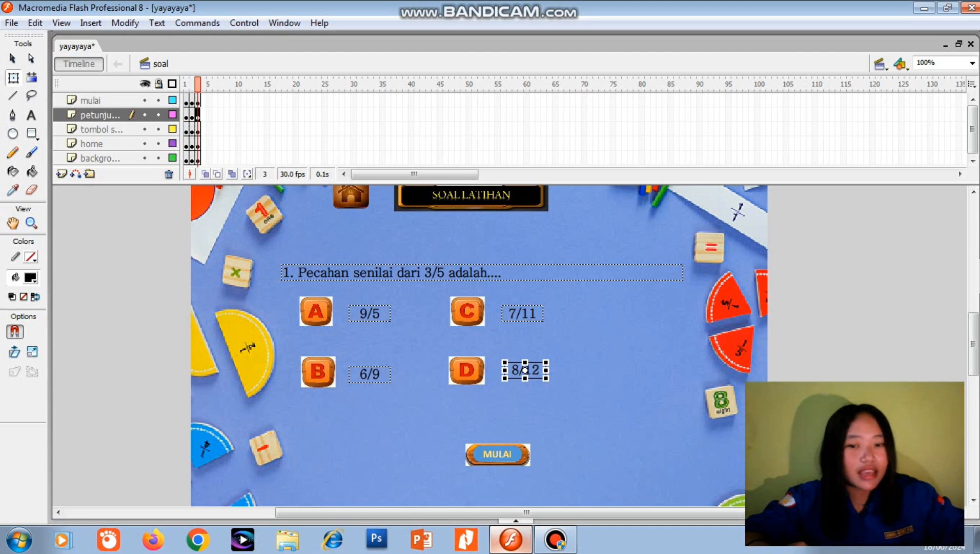
pyautogui.click(498, 455)
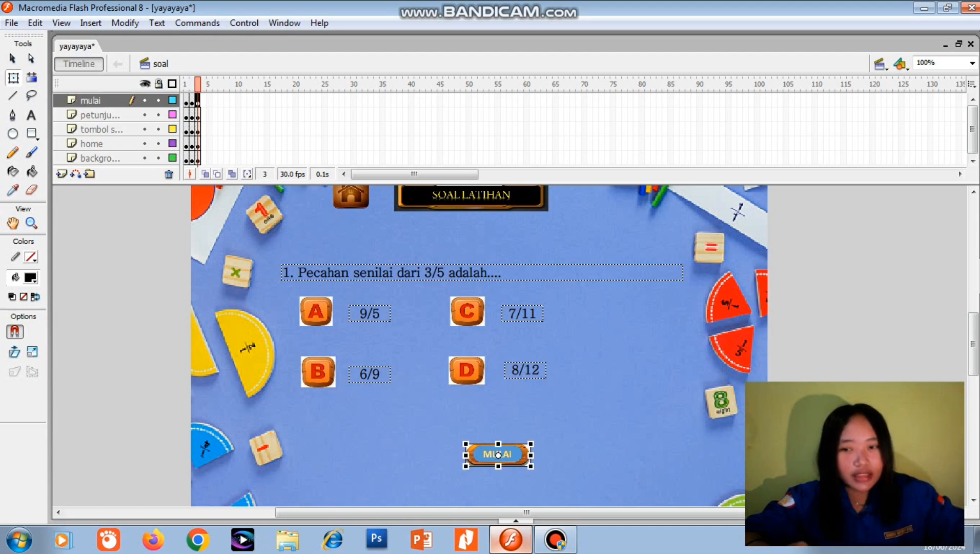
pyautogui.rightClick(498, 455)
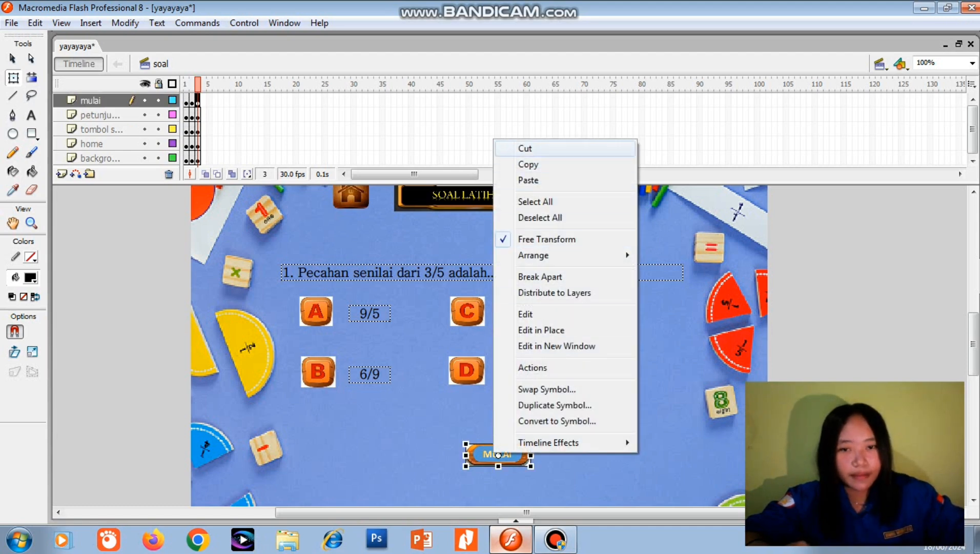
pyautogui.click(525, 148)
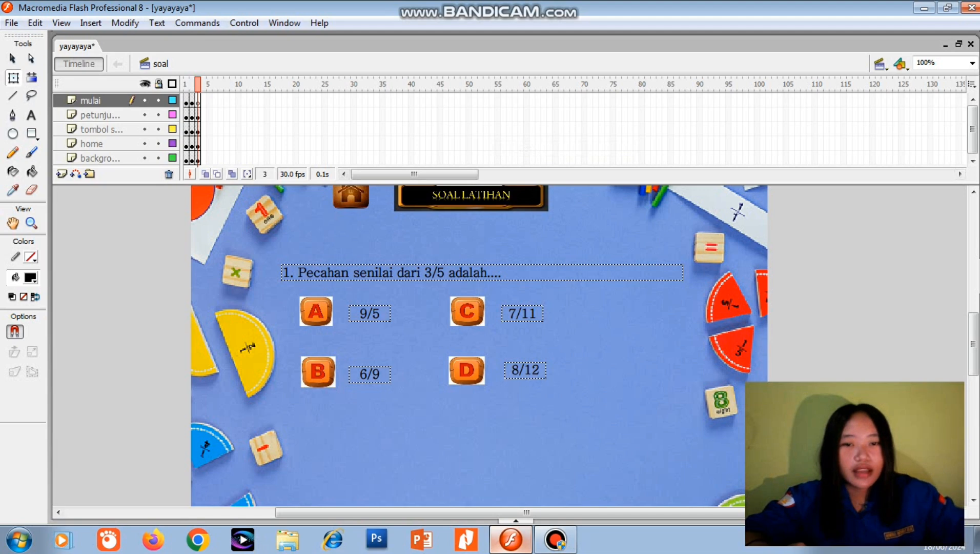
# Step: Insert keyframes at frame 4 on all layers, from mulai down to the background layer
pyautogui.scroll(-1, 480, 346)
pyautogui.scroll(2, 479, 346)
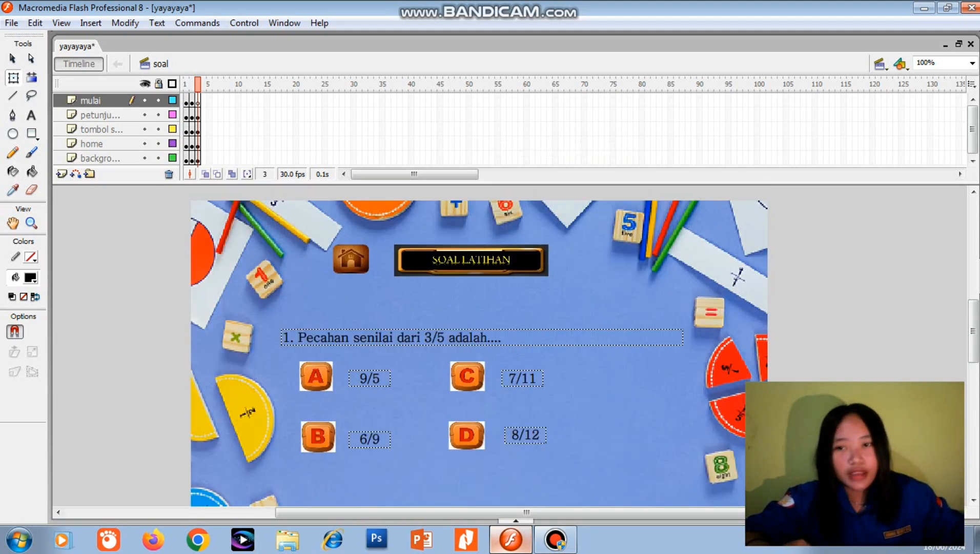
pyautogui.moveTo(203, 100); pyautogui.dragTo(203, 159)
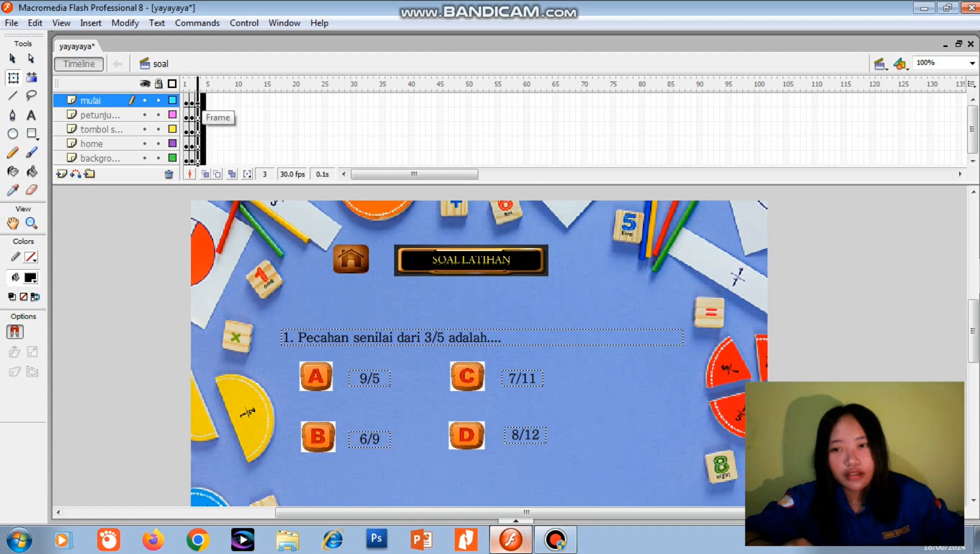
pyautogui.rightClick(203, 146)
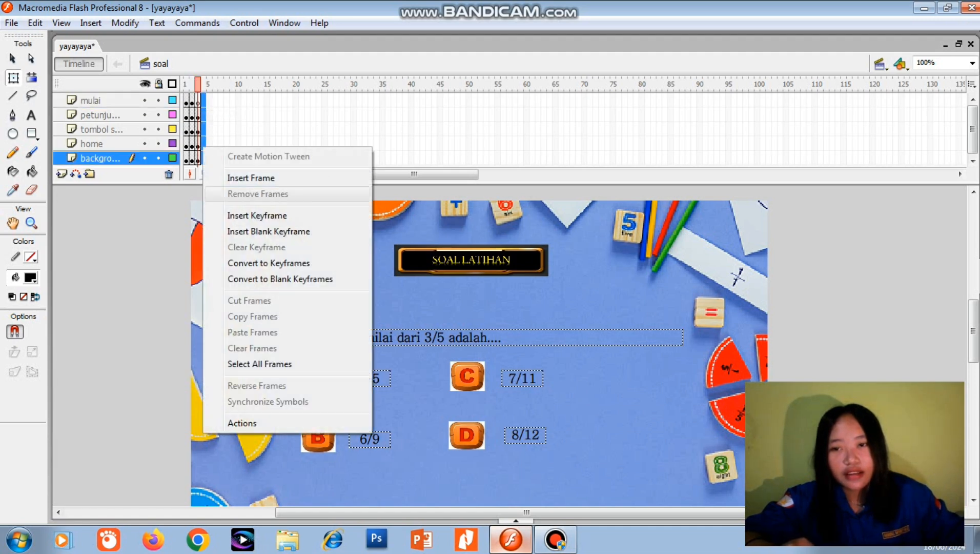
pyautogui.click(256, 215)
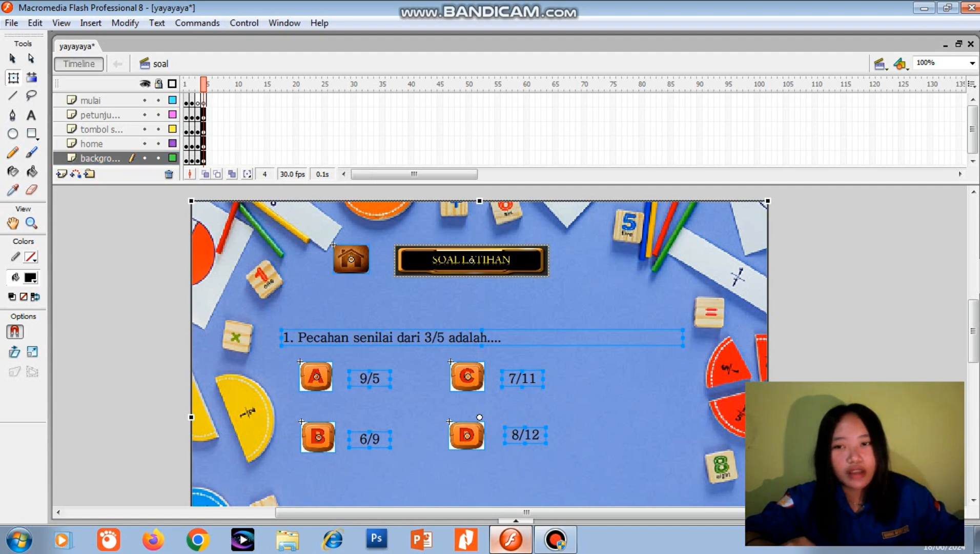
# Step: Replace the question text in frame 4 with "2. Hasil dari 2/5 + 1/5 adalah....."
pyautogui.press('t')
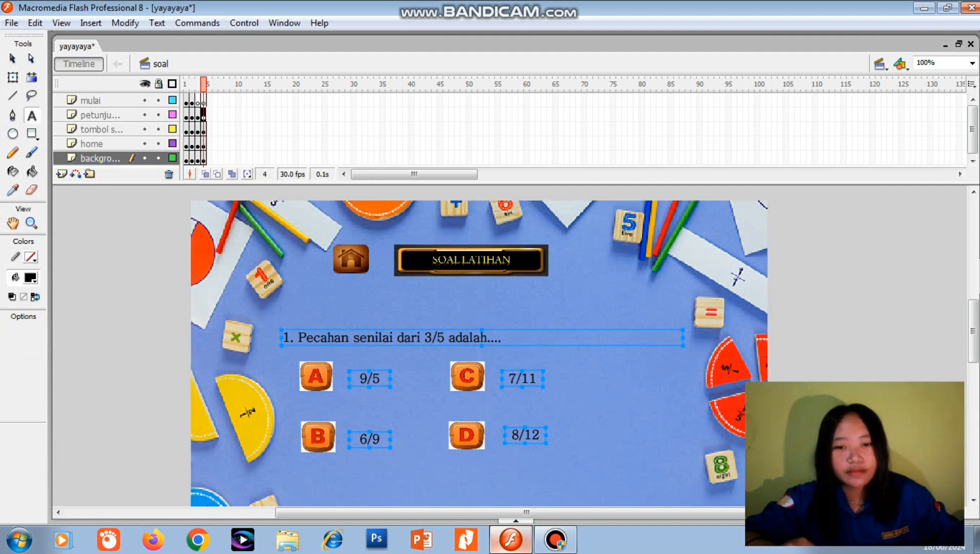
pyautogui.click(501, 338)
pyautogui.press('BackSpace')
pyautogui.press('BackSpace')
pyautogui.press('BackSpace')
pyautogui.press('BackSpace')
pyautogui.press('BackSpace')
pyautogui.press('BackSpace')
pyautogui.press('BackSpace')
pyautogui.press('BackSpace')
pyautogui.press('BackSpace')
pyautogui.press('BackSpace')
pyautogui.press('BackSpace')
pyautogui.press('BackSpace')
pyautogui.press('BackSpace')
pyautogui.press('BackSpace')
pyautogui.press('BackSpace')
pyautogui.press('BackSpace')
pyautogui.press('BackSpace')
pyautogui.press('BackSpace')
pyautogui.press('BackSpace')
pyautogui.press('BackSpace')
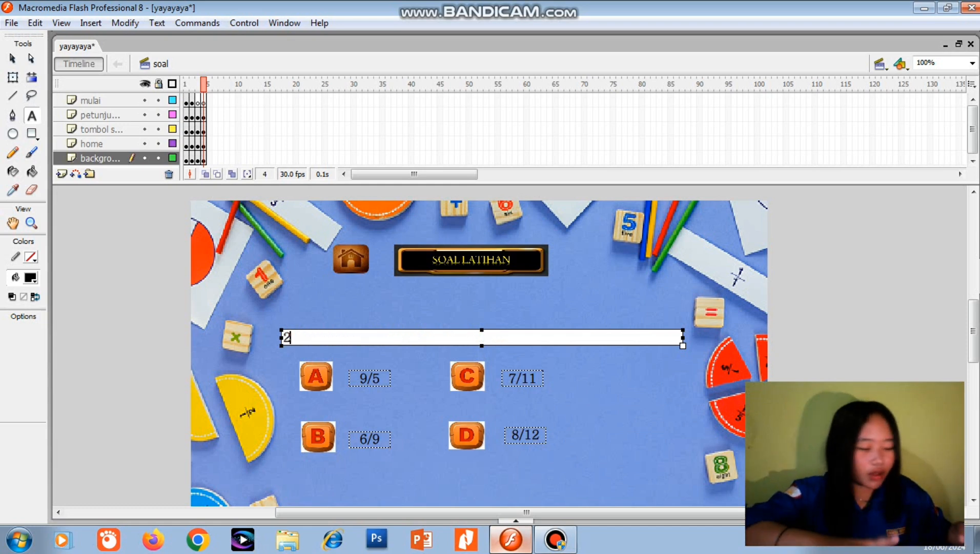
pyautogui.write('2. ')
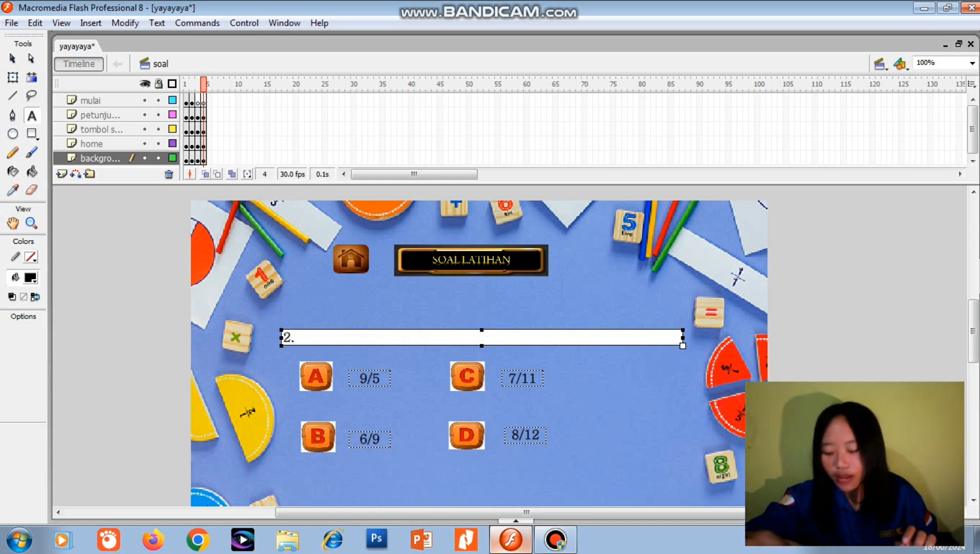
pyautogui.write('Has')
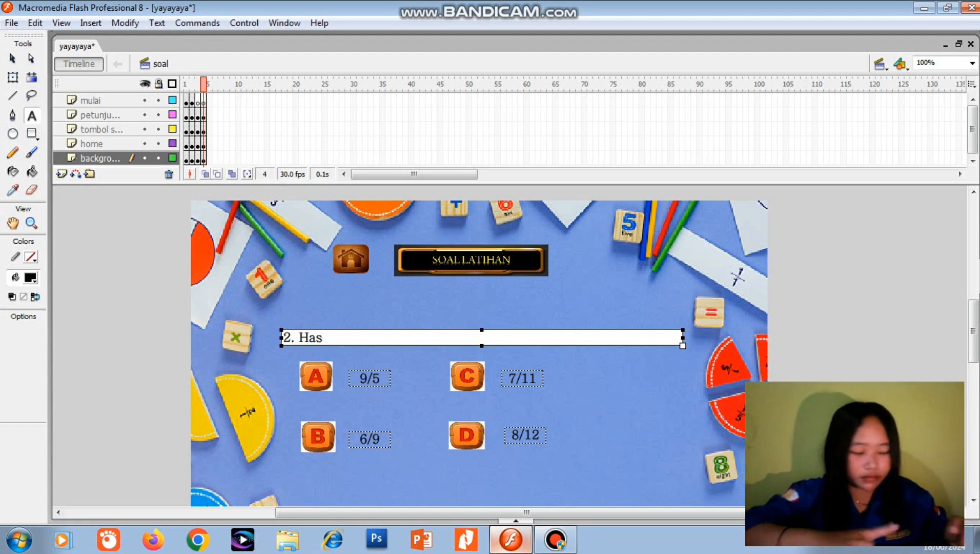
pyautogui.write('il dari 2/5 +')
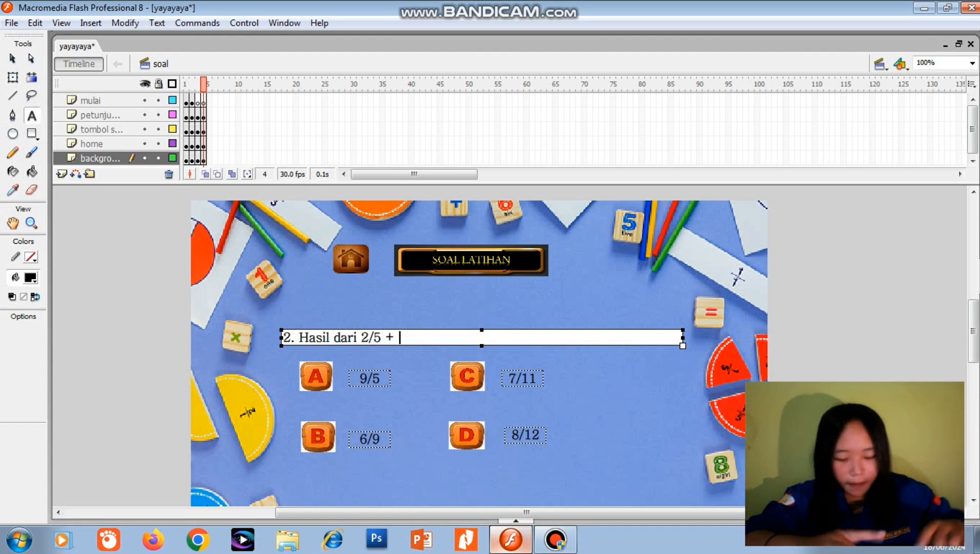
pyautogui.write('  1/5')
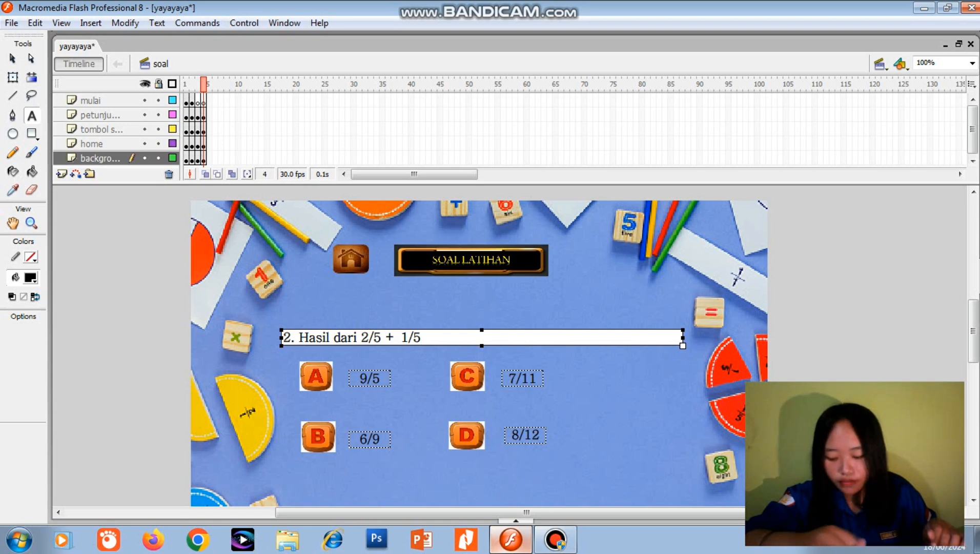
pyautogui.write(' adalah.....')
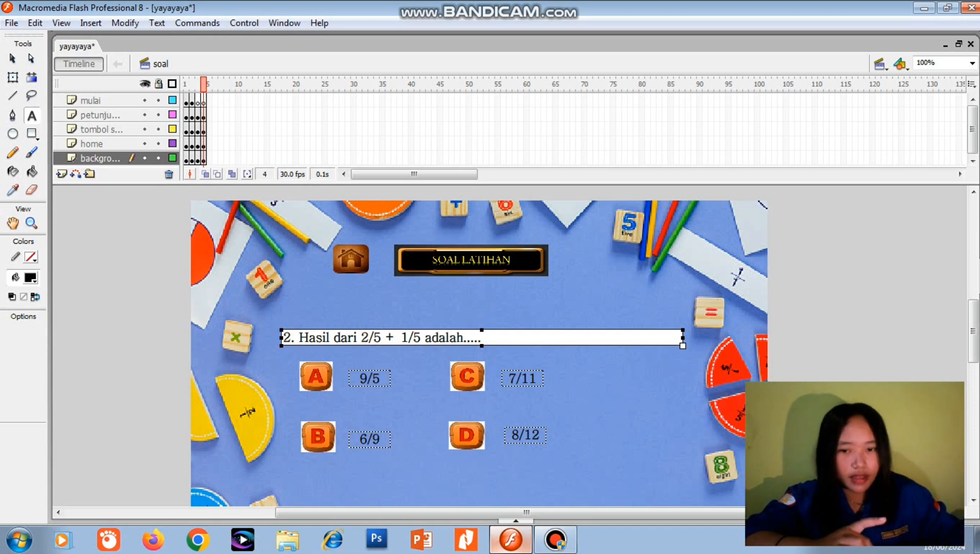
# Step: Change question 2's answer texts to "3/10" beside the A button and "1/2" beside the B button
pyautogui.click(379, 379)
pyautogui.press('BackSpace')
pyautogui.press('BackSpace')
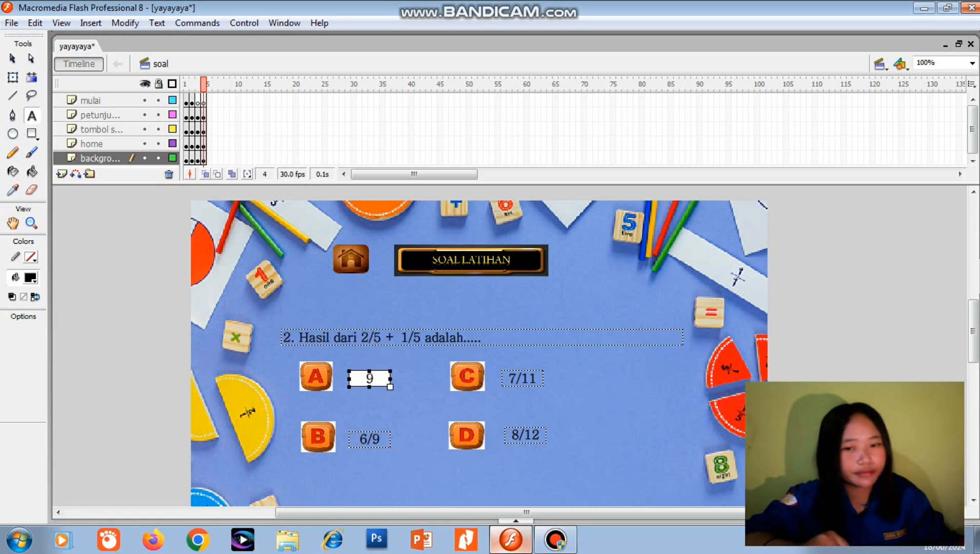
pyautogui.write('3/10')
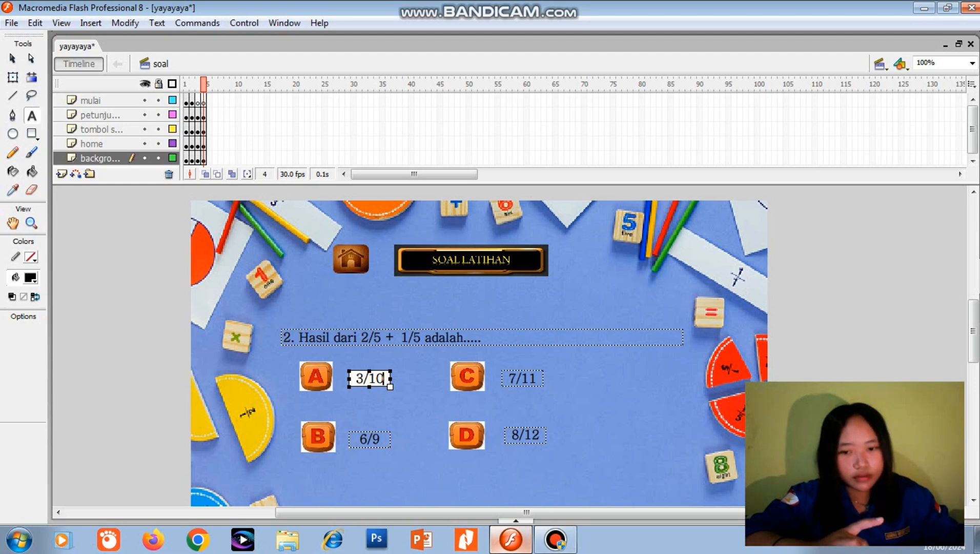
pyautogui.click(379, 439)
pyautogui.press('BackSpace')
pyautogui.press('BackSpace')
pyautogui.press('BackSpace')
pyautogui.write('1/2')
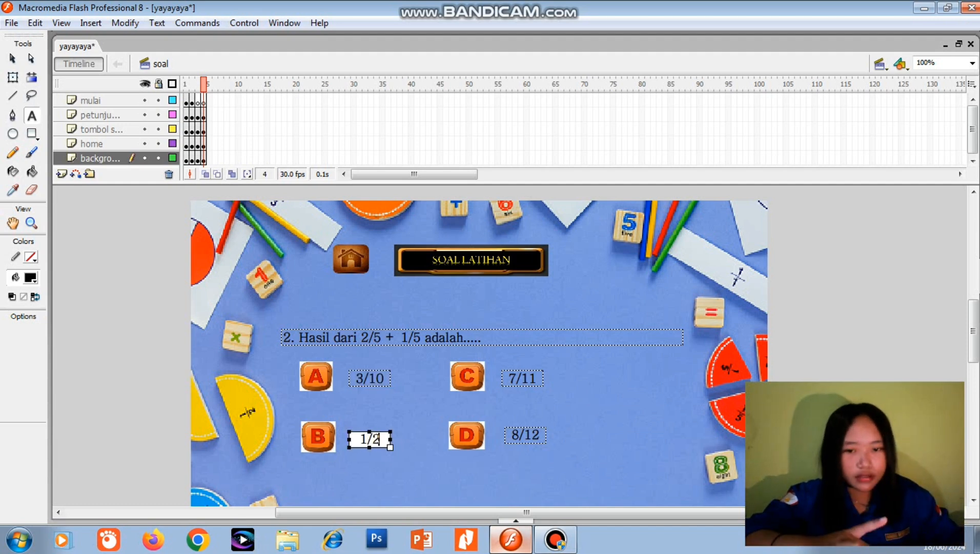
# Step: Change question 2's answer text beside the C button to "3/5"
pyautogui.click(523, 379)
pyautogui.press('BackSpace')
pyautogui.press('BackSpace')
pyautogui.press('BackSpace')
pyautogui.press('BackSpace')
pyautogui.write('3')
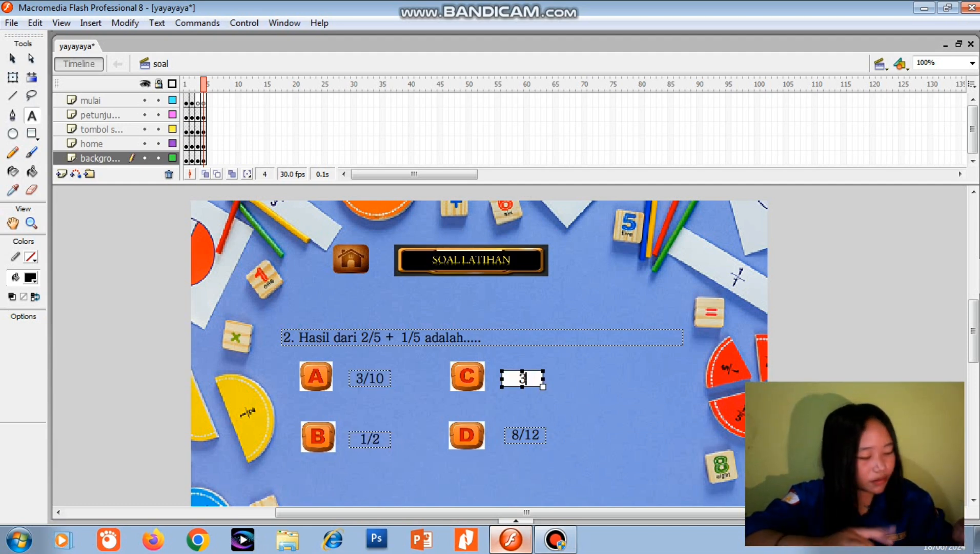
pyautogui.write('/5')
# Step: Change question 2's answer text beside the D button to "1/5"
pyautogui.click(538, 435)
pyautogui.press('BackSpace')
pyautogui.press('BackSpace')
pyautogui.press('BackSpace')
pyautogui.press('BackSpace')
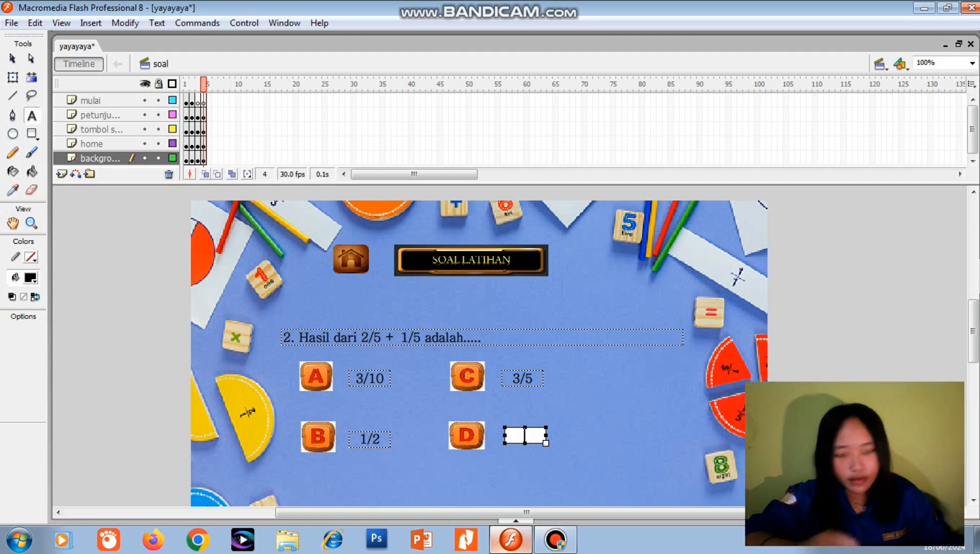
pyautogui.write('1/5')
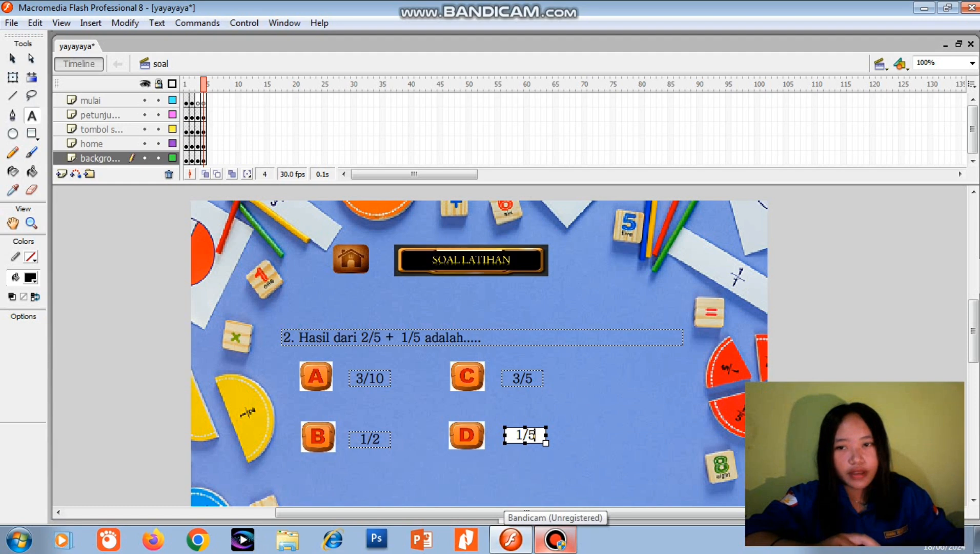
# Step: Insert keyframes at frame 5 on the five layers from mulai down to the background layer
pyautogui.moveTo(209, 102); pyautogui.dragTo(209, 159)
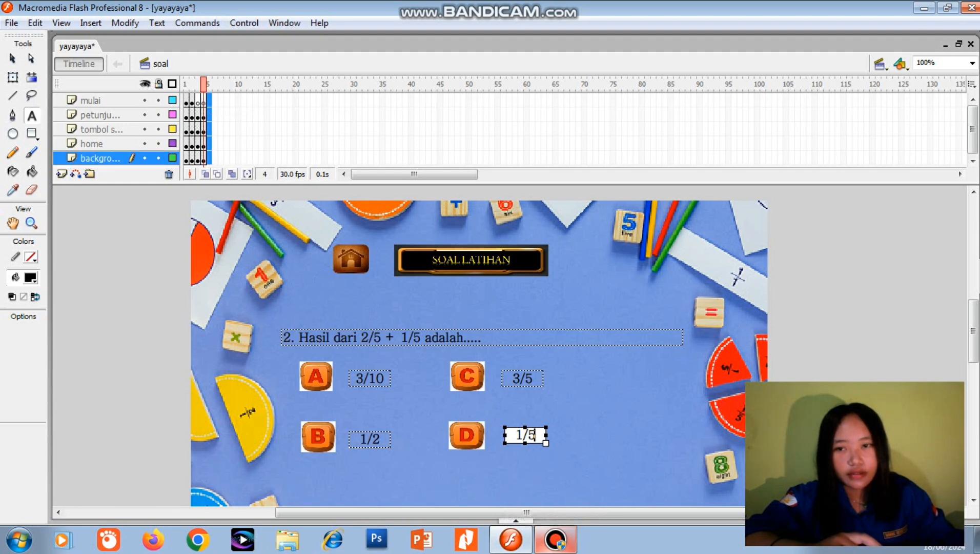
pyautogui.rightClick(208, 126)
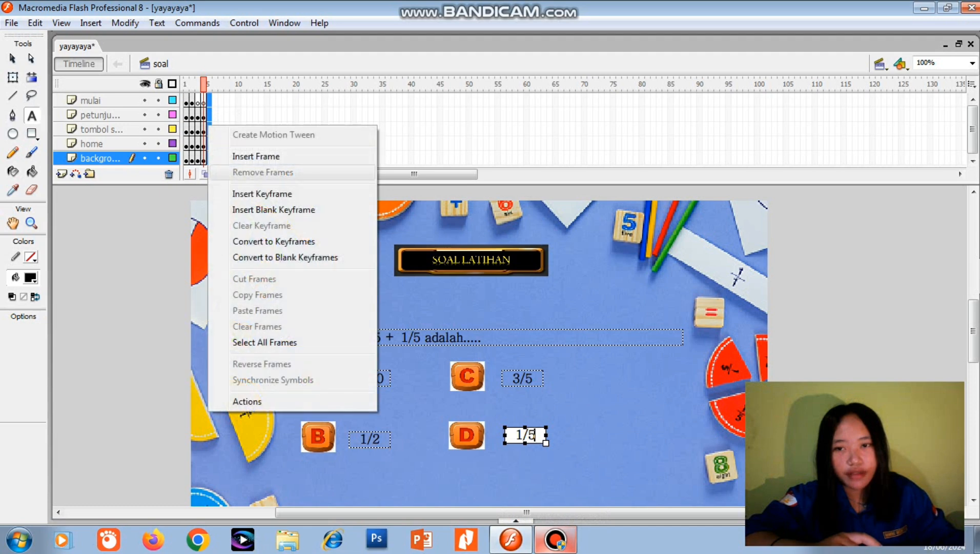
pyautogui.click(263, 194)
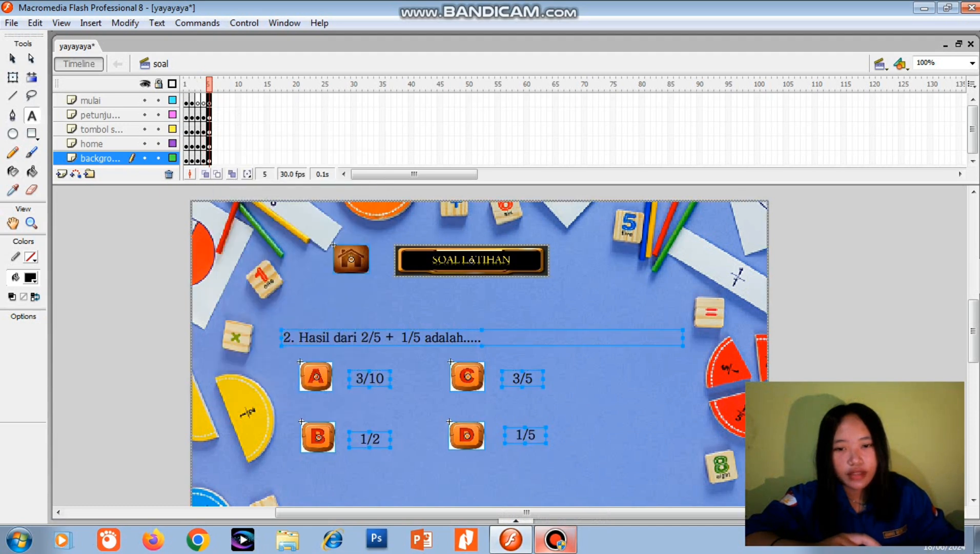
# Step: Replace the question wording after the number in frame 5 with "Pecahan yang setara dengan 1/2 adalah....."
pyautogui.doubleClick(481, 337)
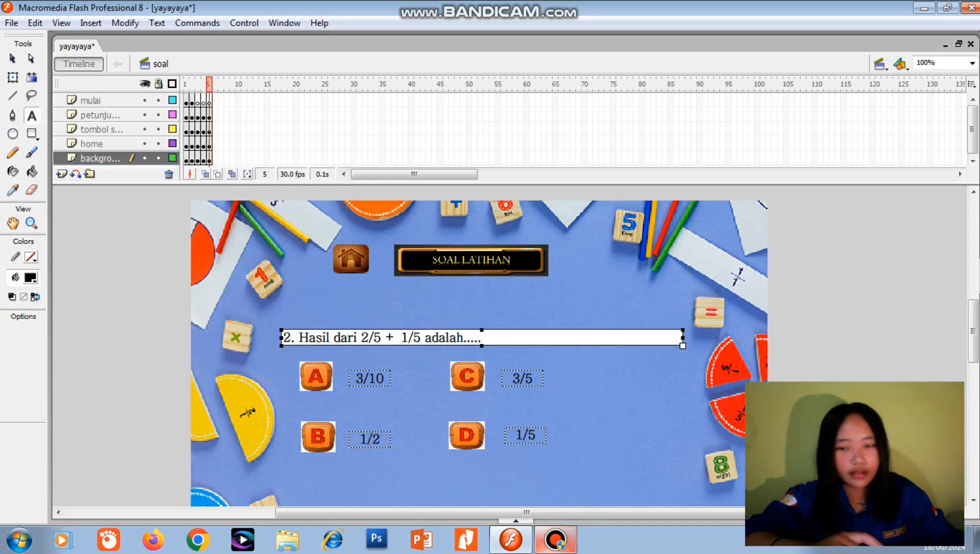
pyautogui.press('BackSpace')
pyautogui.press('BackSpace')
pyautogui.press('BackSpace')
pyautogui.press('BackSpace')
pyautogui.press('BackSpace')
pyautogui.press('BackSpace')
pyautogui.press('BackSpace')
pyautogui.press('BackSpace')
pyautogui.press('BackSpace')
pyautogui.press('BackSpace')
pyautogui.press('BackSpace')
pyautogui.press('BackSpace')
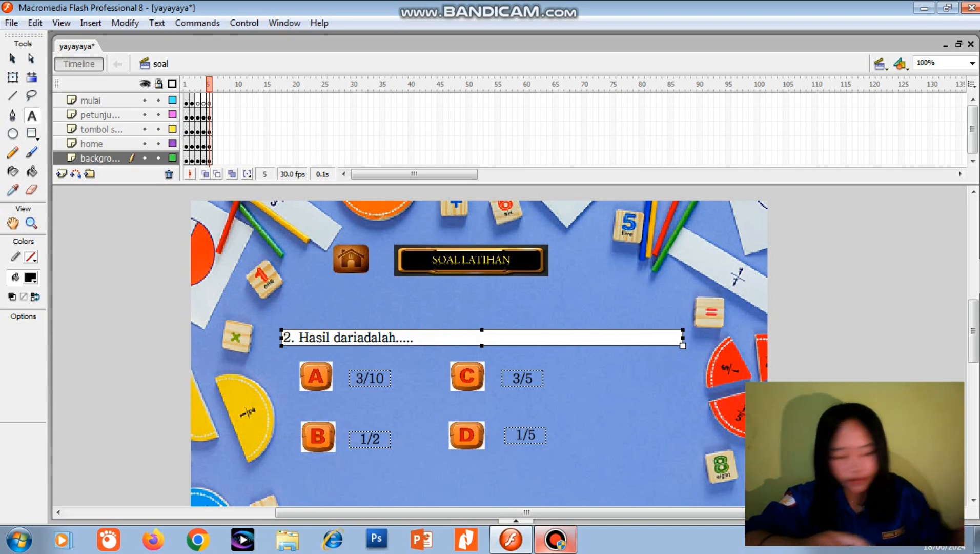
pyautogui.press('BackSpace')
pyautogui.press('BackSpace')
pyautogui.press('BackSpace')
pyautogui.press('BackSpace')
pyautogui.press('BackSpace')
pyautogui.press('BackSpace')
pyautogui.press('BackSpace')
pyautogui.press('BackSpace')
pyautogui.press('BackSpace')
pyautogui.press('BackSpace')
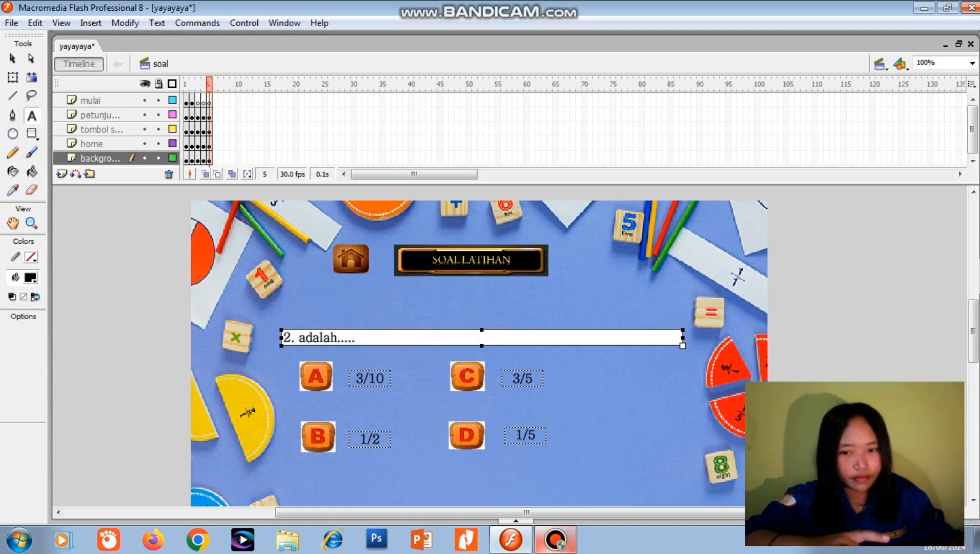
pyautogui.write('P')
pyautogui.write('ecahan yang setar')
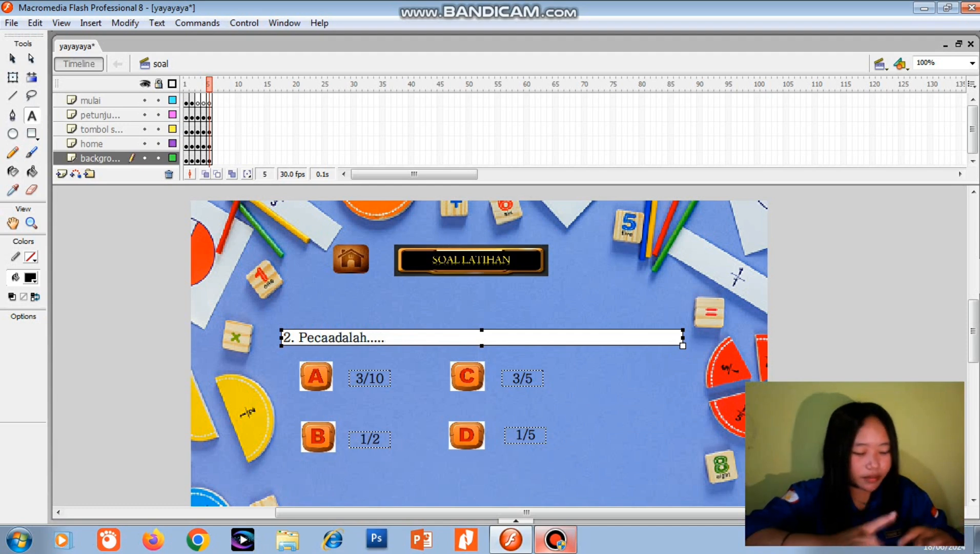
pyautogui.write('a')
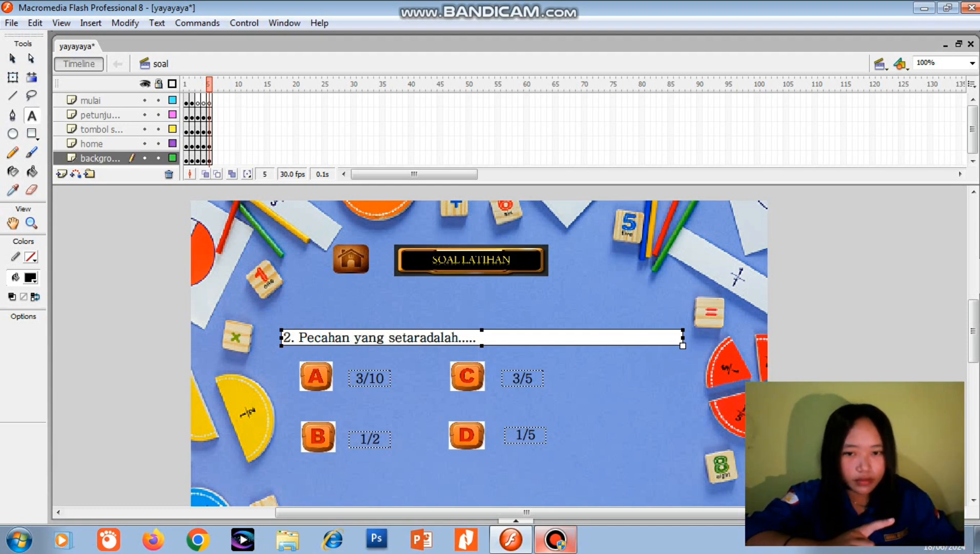
pyautogui.write(' dengan ')
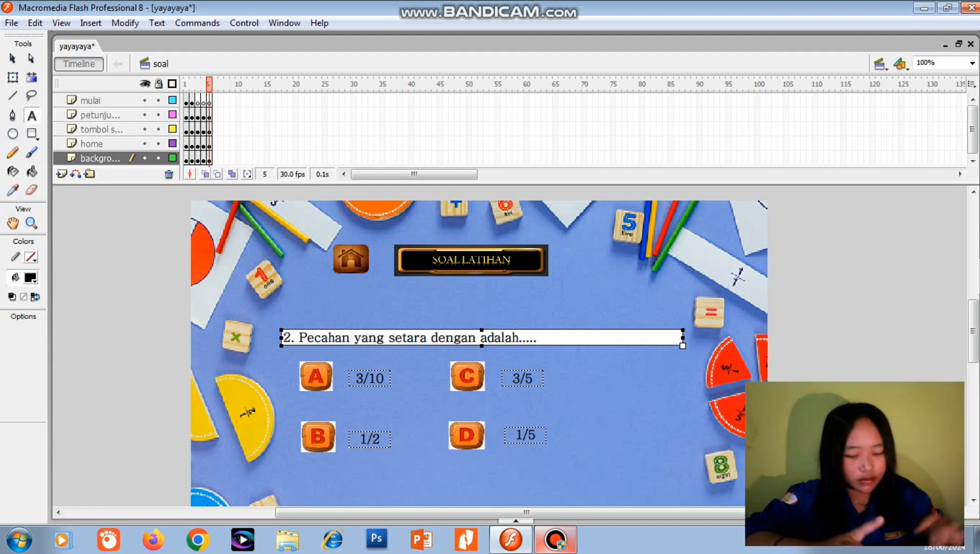
pyautogui.write('1/2')
# Step: Change frame 5's answer texts to "1/3" beside the A button and "3/4" beside the B button
pyautogui.click(369, 378)
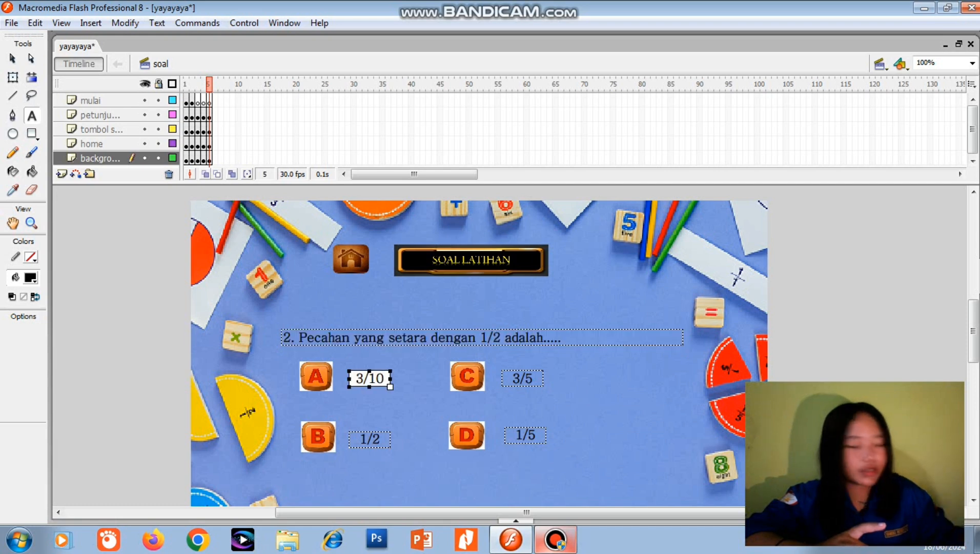
pyautogui.hotkey('ctrl', 'a')
pyautogui.press('BackSpace')
pyautogui.write('1/3')
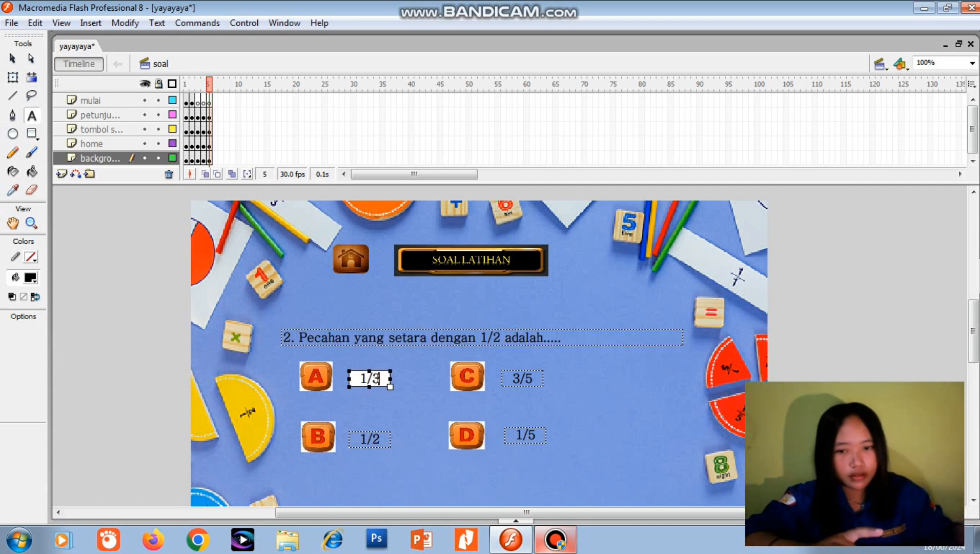
pyautogui.click(369, 438)
pyautogui.hotkey('ctrl', 'a')
pyautogui.press('BackSpace')
pyautogui.write('3/4')
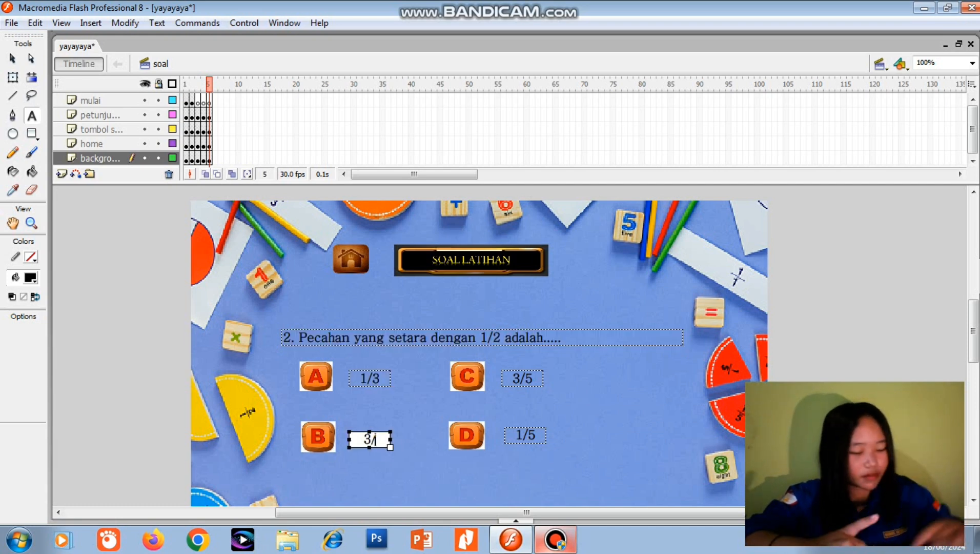
# Step: Enter "3/5" as the answer text beside the C button and "8/2" beside the D button in frame 5
pyautogui.click(522, 378)
pyautogui.hotkey('ctrl', 'a')
pyautogui.press('BackSpace')
pyautogui.write('3/5')
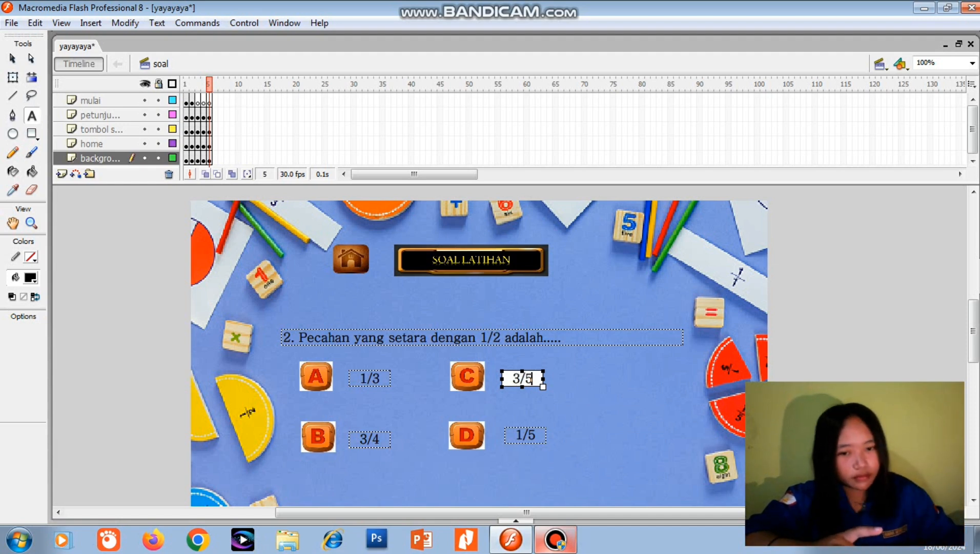
pyautogui.click(531, 435)
pyautogui.hotkey('ctrl', 'a')
pyautogui.press('BackSpace')
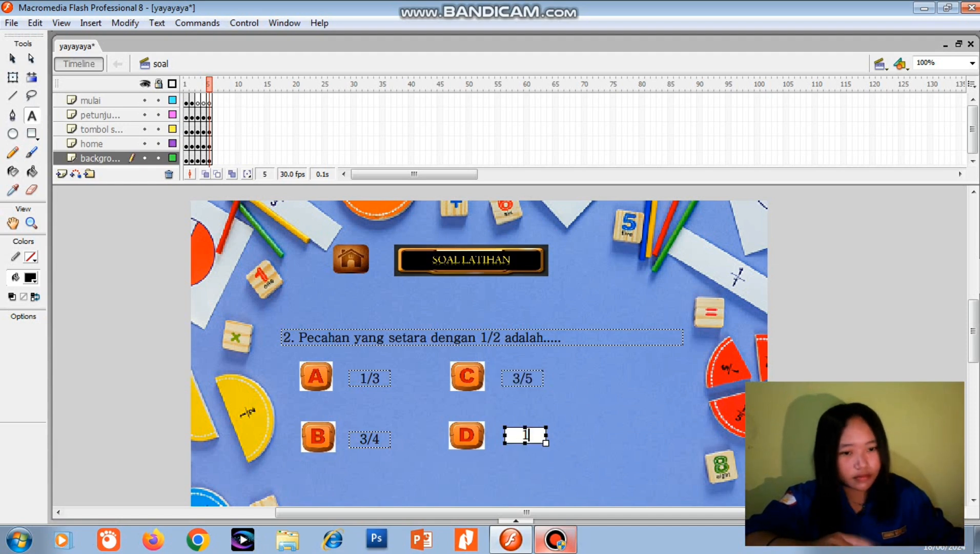
pyautogui.write('8/2')
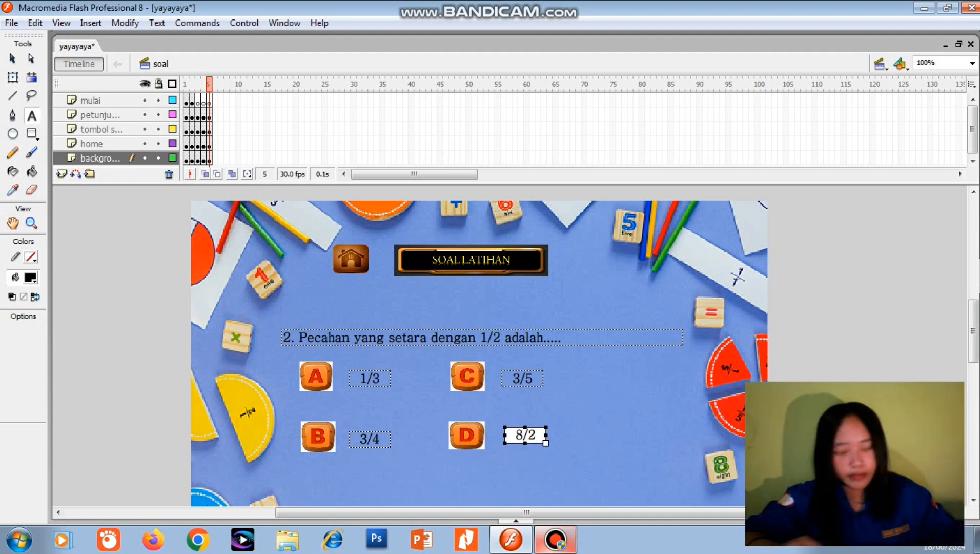
# Step: Renumber the question about fractions equal to 1/2 in frame 5 as "3."
pyautogui.click(297, 337)
pyautogui.press('BackSpace')
pyautogui.press('BackSpace')
pyautogui.press('BackSpace')
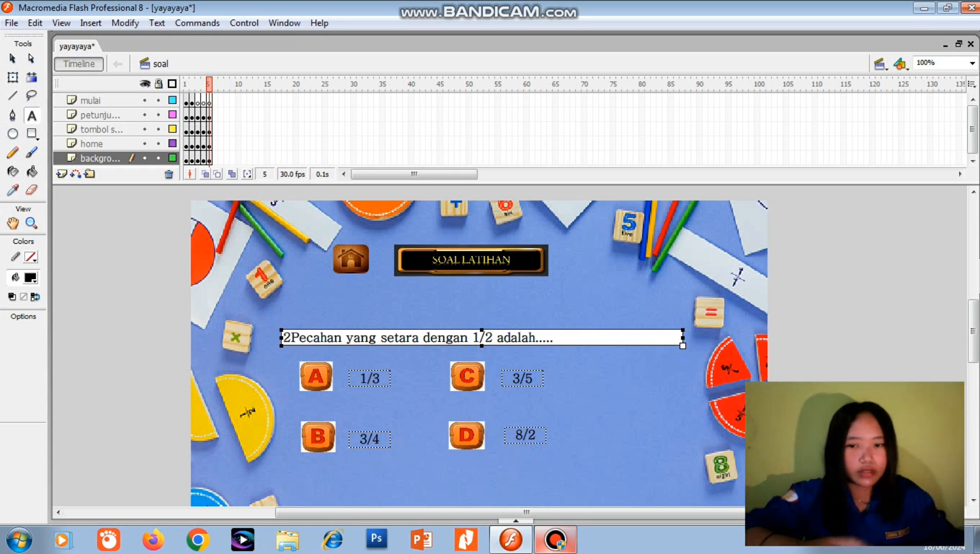
pyautogui.write('3.')
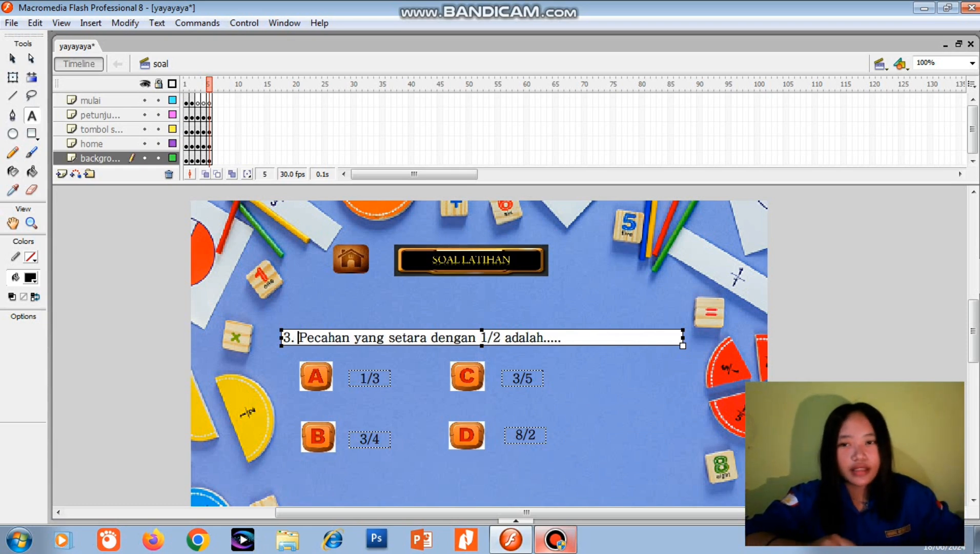
# Step: Insert keyframes at frame 6 on the five layers from mulai down to the background layer
pyautogui.moveTo(215, 102); pyautogui.dragTo(215, 158)
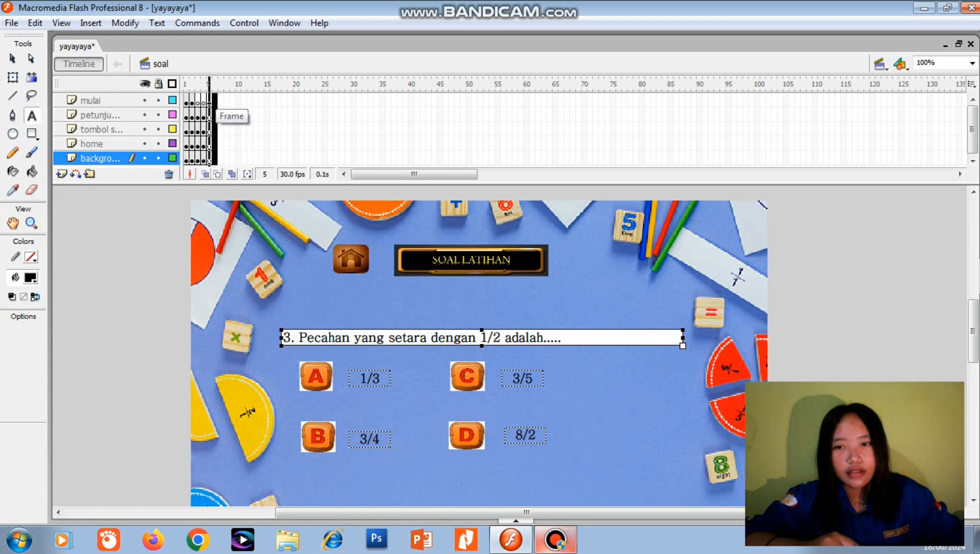
pyautogui.rightClick(213, 143)
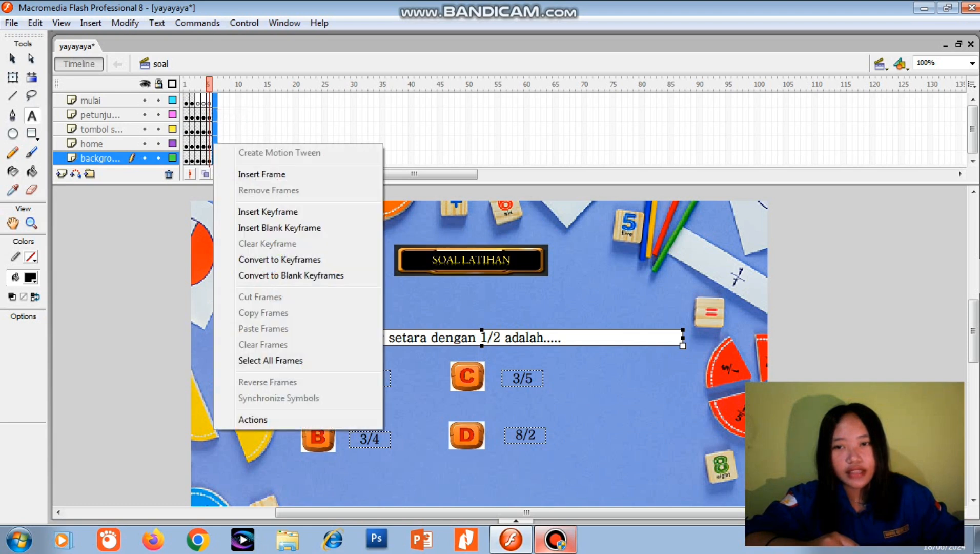
pyautogui.click(268, 212)
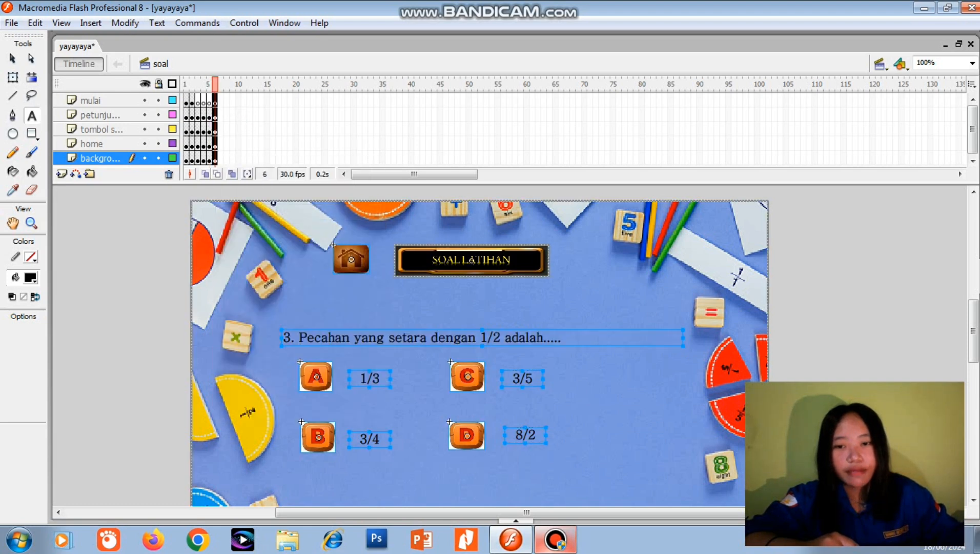
# Step: Replace the question text in frame 6 with "4. Hasil dari 4/7 - 2/7 adalah....."
pyautogui.doubleClick(383, 337)
pyautogui.moveTo(562, 337); pyautogui.dragTo(282, 338)
pyautogui.press('BackSpace')
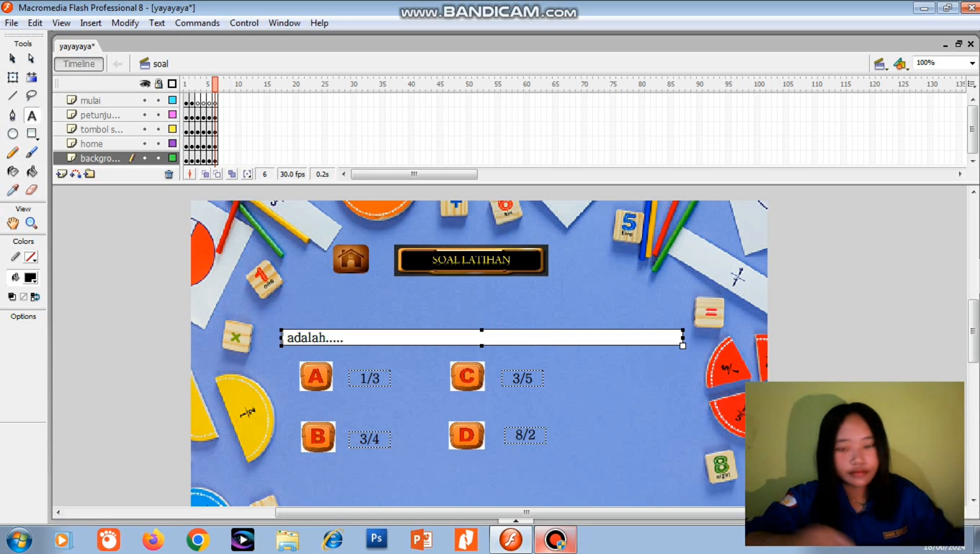
pyautogui.write('Ha')
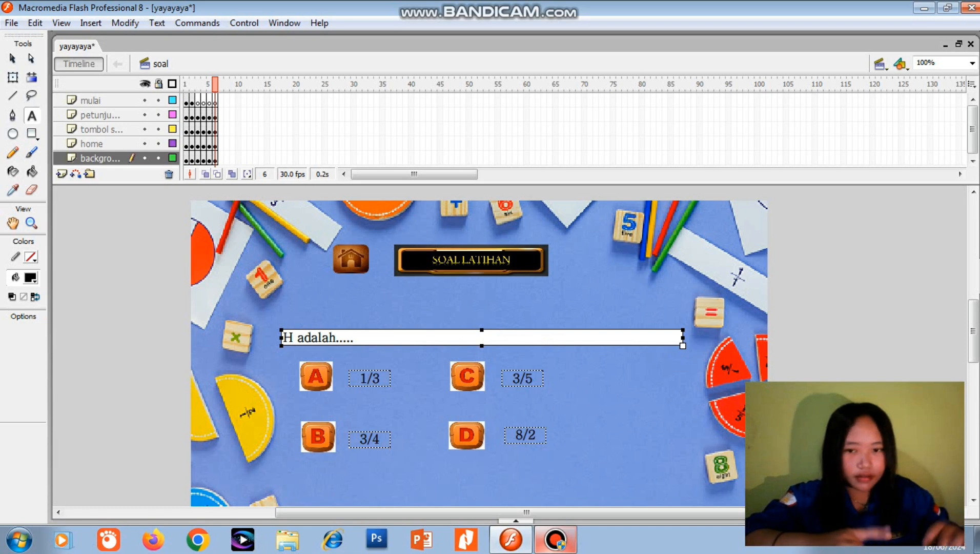
pyautogui.press('BackSpace')
pyautogui.press('BackSpace')
pyautogui.write('4. Hasil dari')
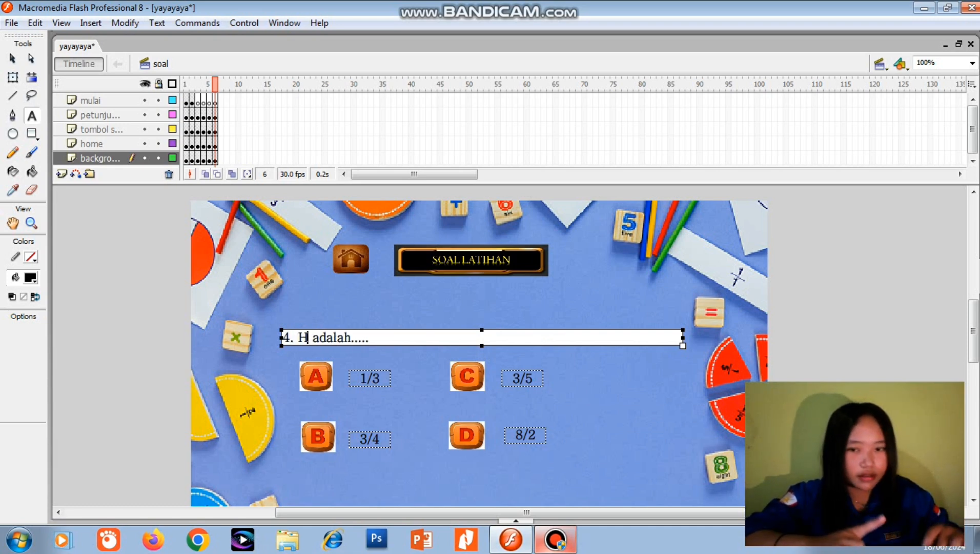
pyautogui.write(' 4/7')
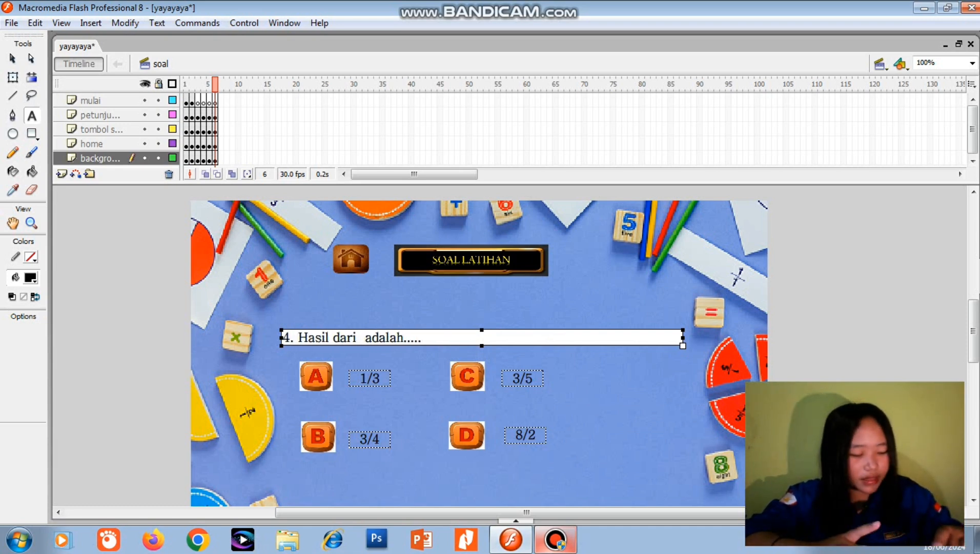
pyautogui.write(' -')
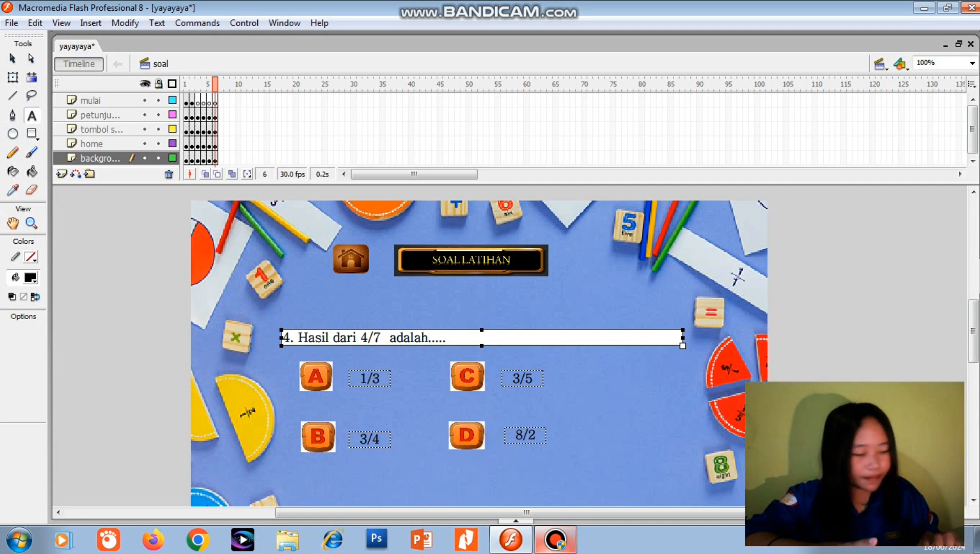
pyautogui.write(' 2/7')
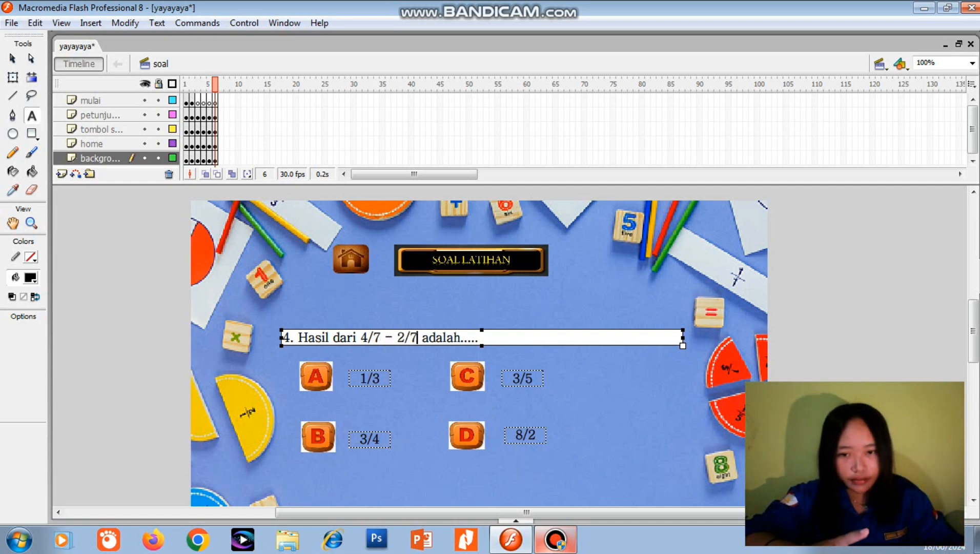
# Step: Change question 4's answer texts to "1/7" beside the A button and "2/7" beside the B button
pyautogui.doubleClick(369, 378)
pyautogui.press('BackSpace')
pyautogui.write('1/7')
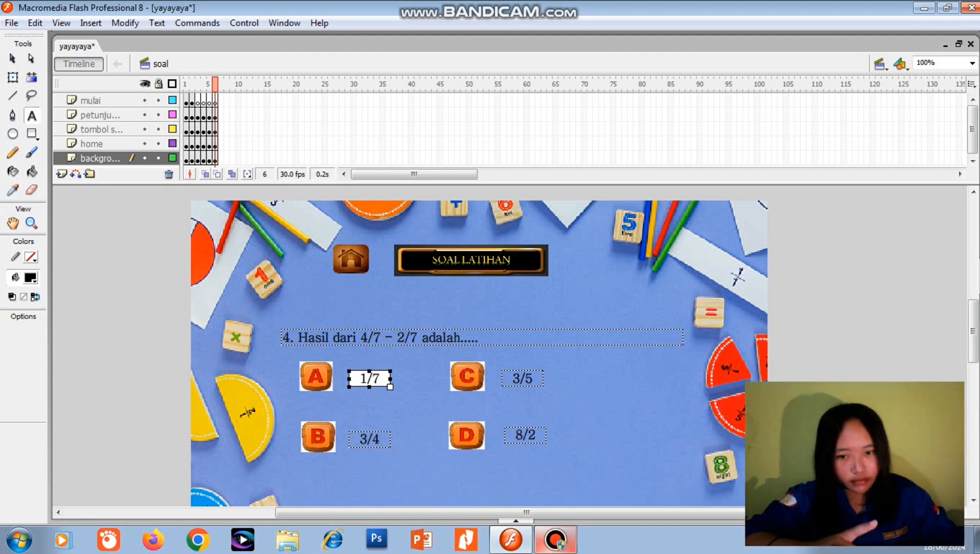
pyautogui.doubleClick(369, 439)
pyautogui.press('BackSpace')
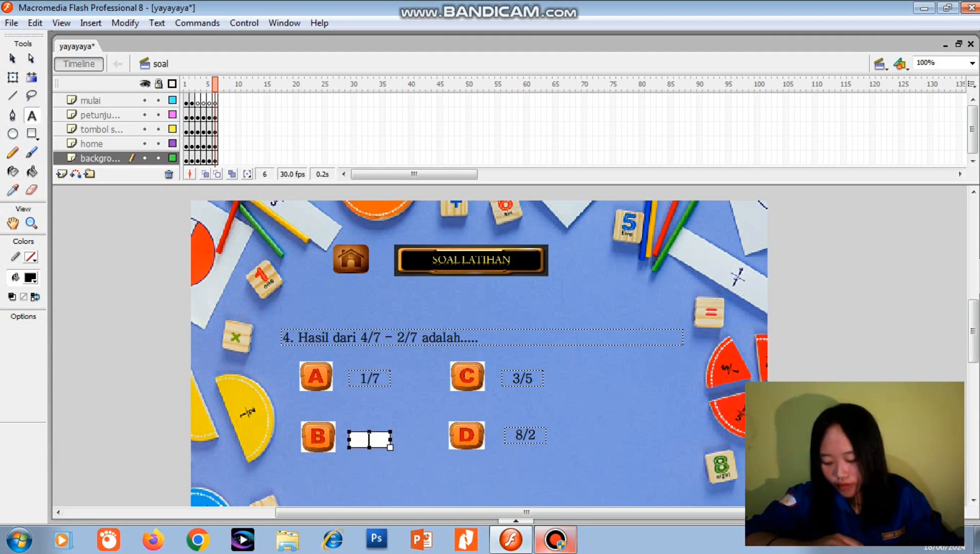
pyautogui.write('2/7')
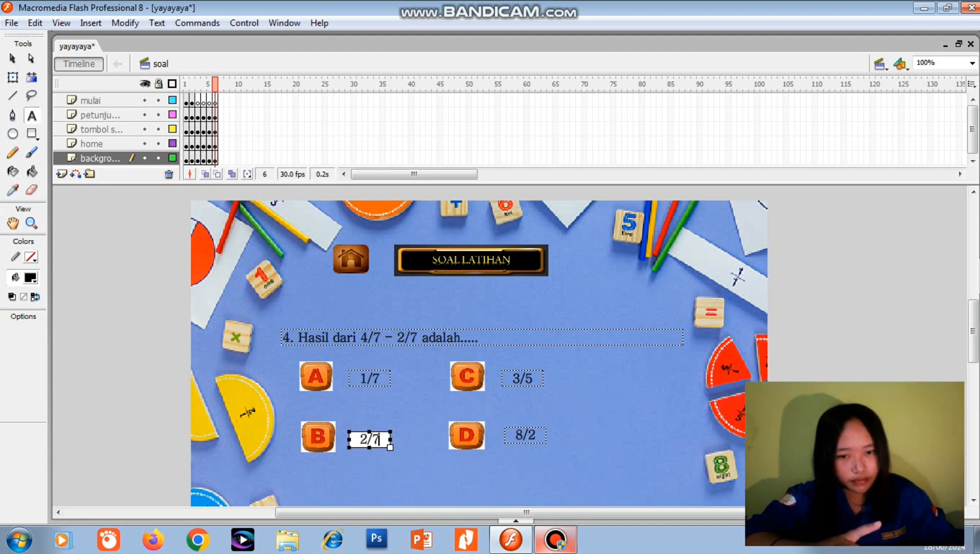
# Step: Change question 4's answer texts to "3/7" beside the C button and "4/7" beside the D button
pyautogui.doubleClick(522, 378)
pyautogui.press('BackSpace')
pyautogui.write('3/7')
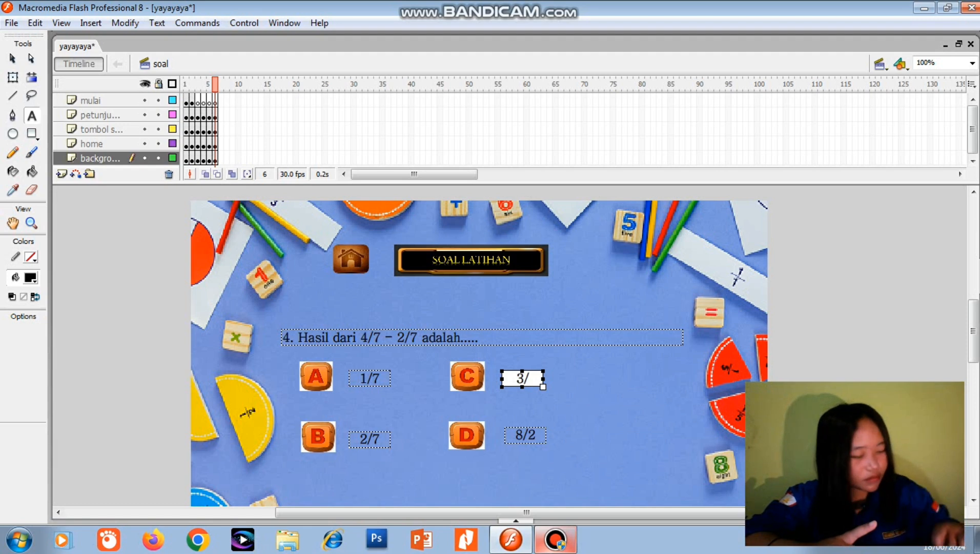
pyautogui.click(533, 435)
pyautogui.press('BackSpace')
pyautogui.press('BackSpace')
pyautogui.press('BackSpace')
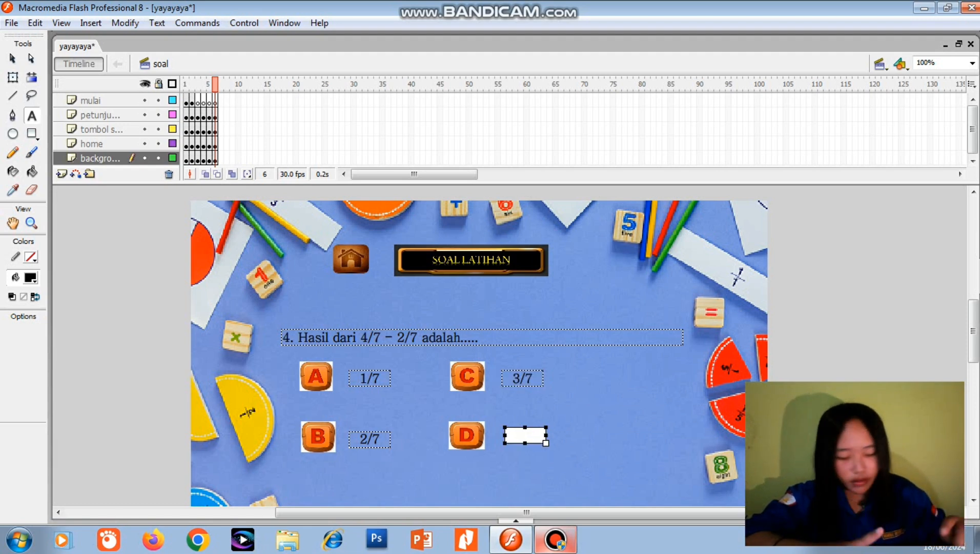
pyautogui.write('4/7')
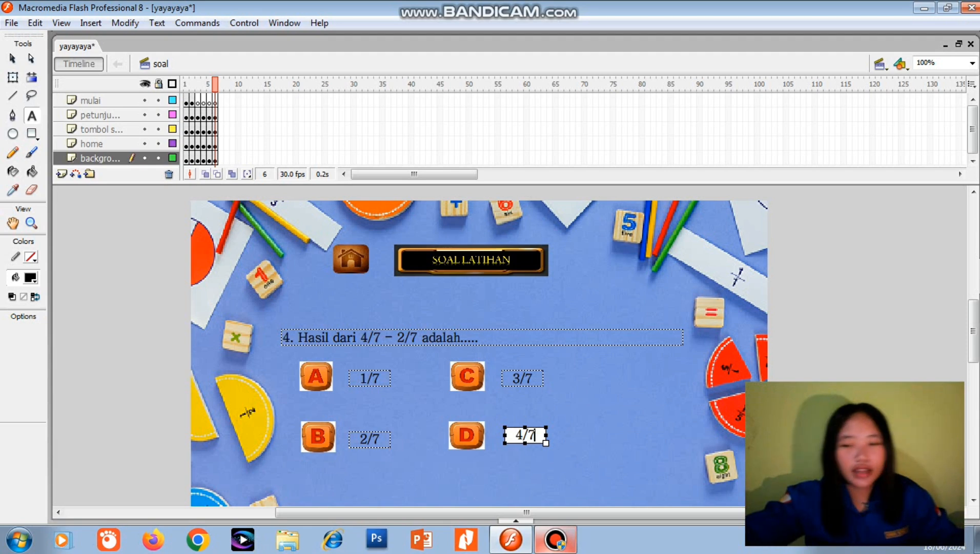
# Step: Insert keyframes at frame 7 on the five layers from mulai down to the background layer
pyautogui.click(220, 115)
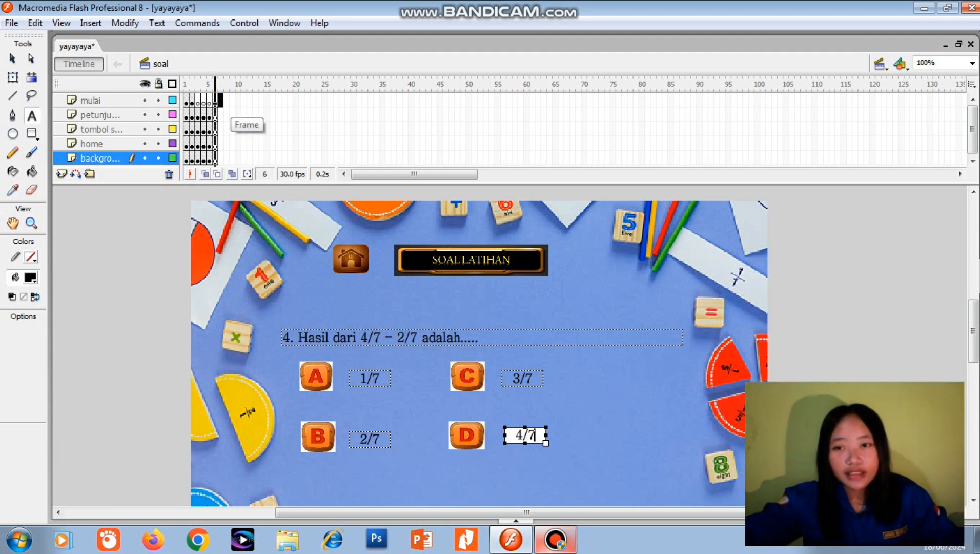
pyautogui.moveTo(221, 115); pyautogui.dragTo(220, 144)
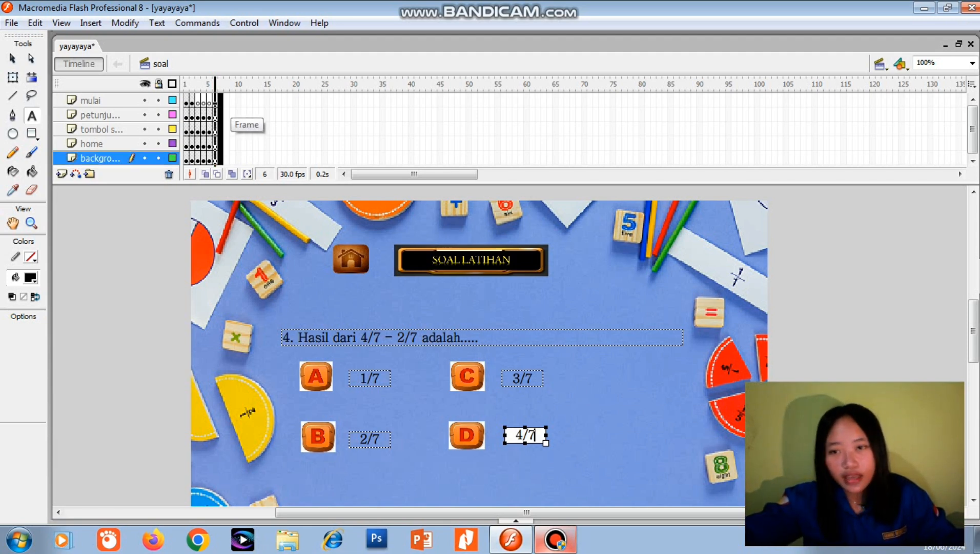
pyautogui.rightClick(221, 160)
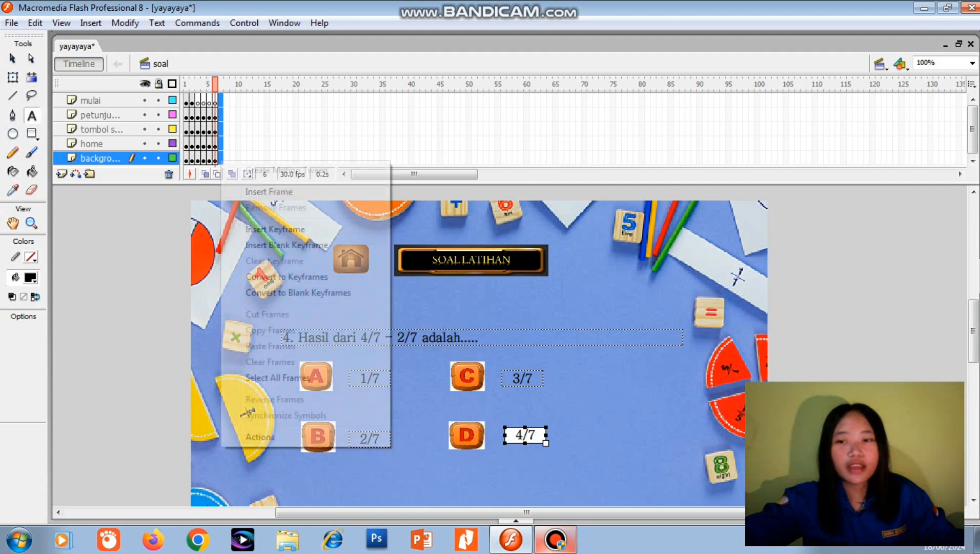
pyautogui.click(275, 229)
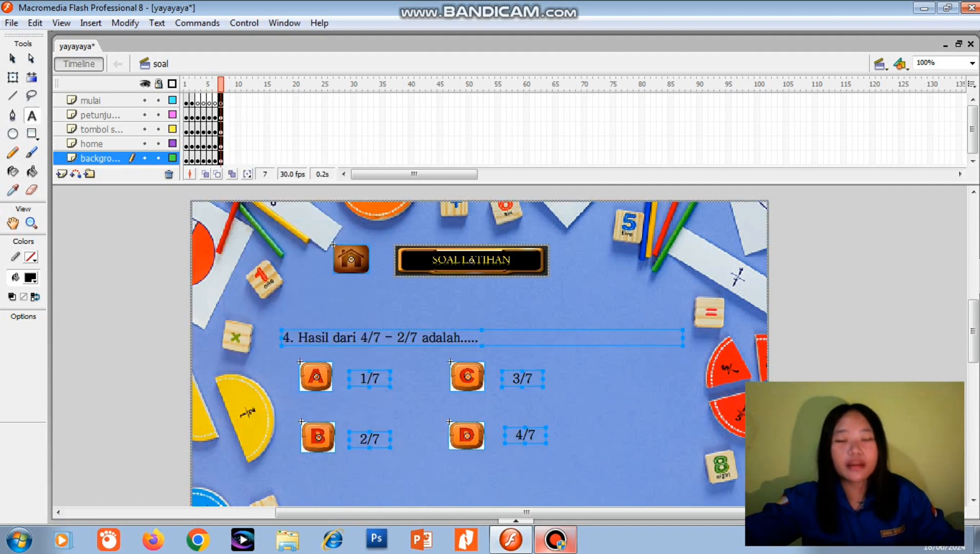
# Step: Replace the question text in frame 7 with "5. Hasil dari 3/4 : 1/2 adalah....."
pyautogui.click(478, 337)
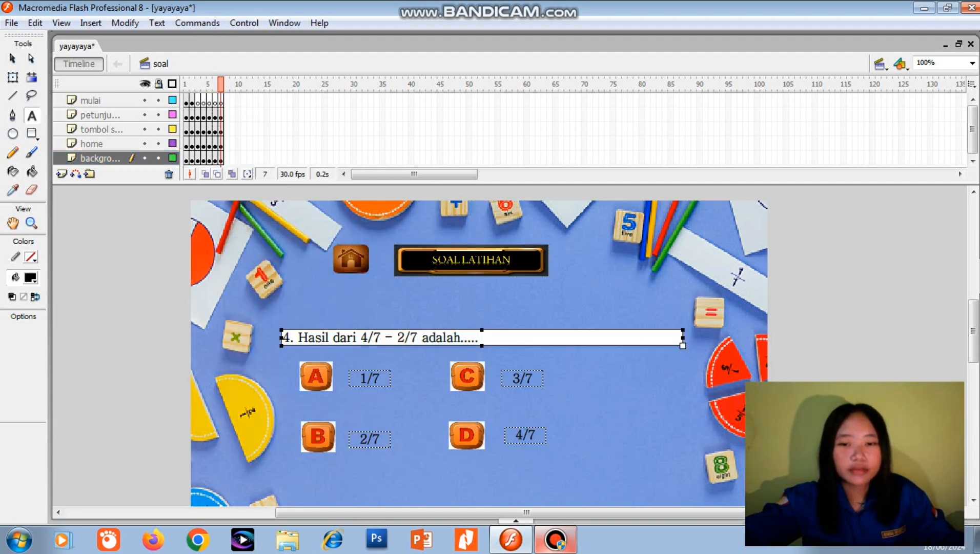
pyautogui.moveTo(418, 337); pyautogui.dragTo(282, 337)
pyautogui.press('BackSpace')
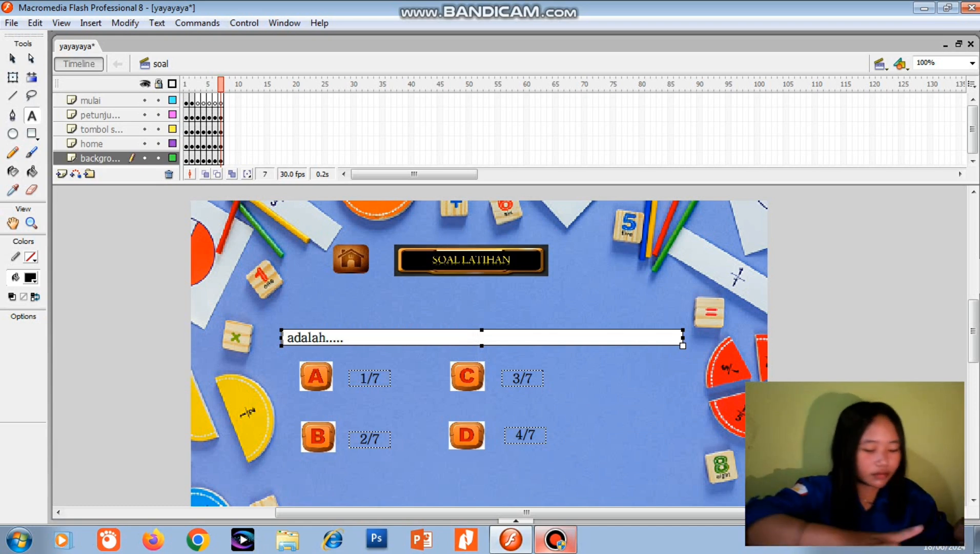
pyautogui.write('5.  ')
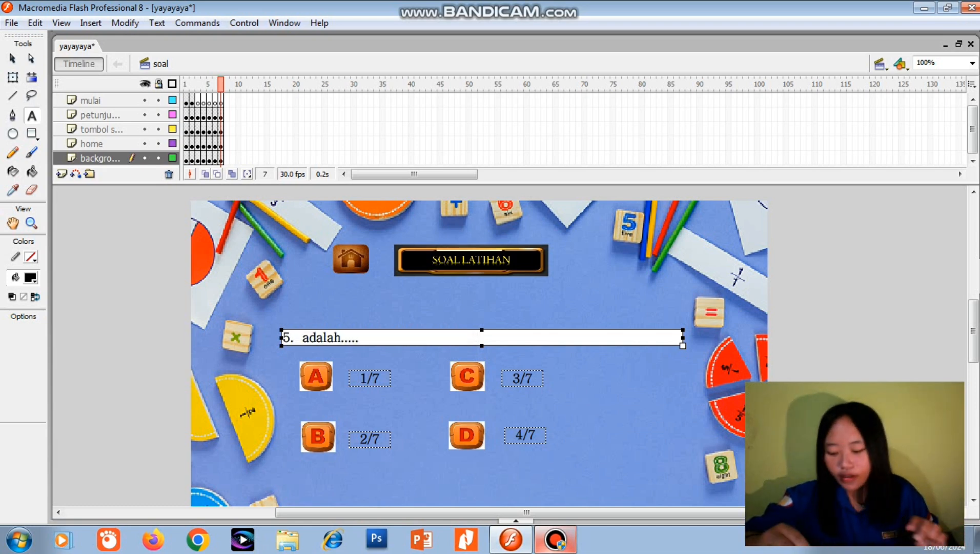
pyautogui.write('Hasil dari ')
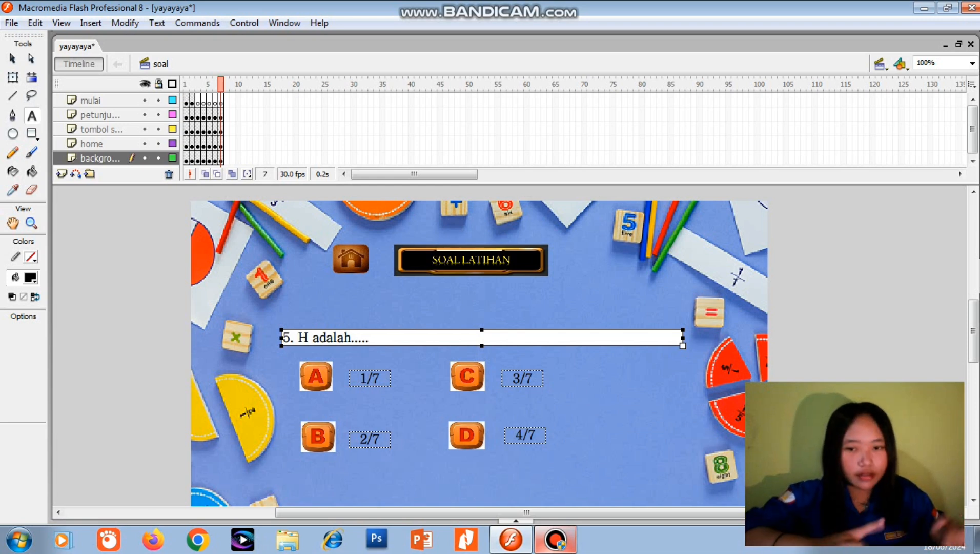
pyautogui.write('3/4 :')
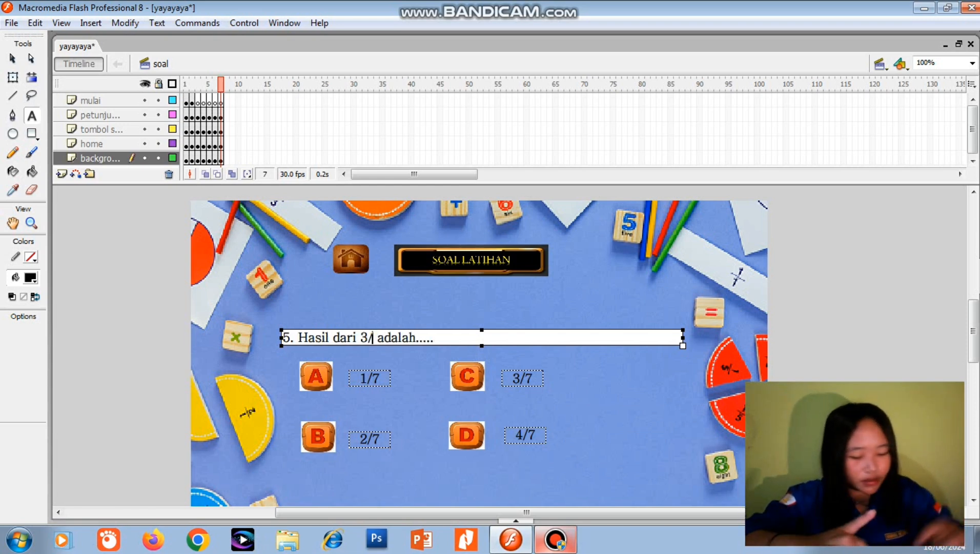
pyautogui.write(' 1/2')
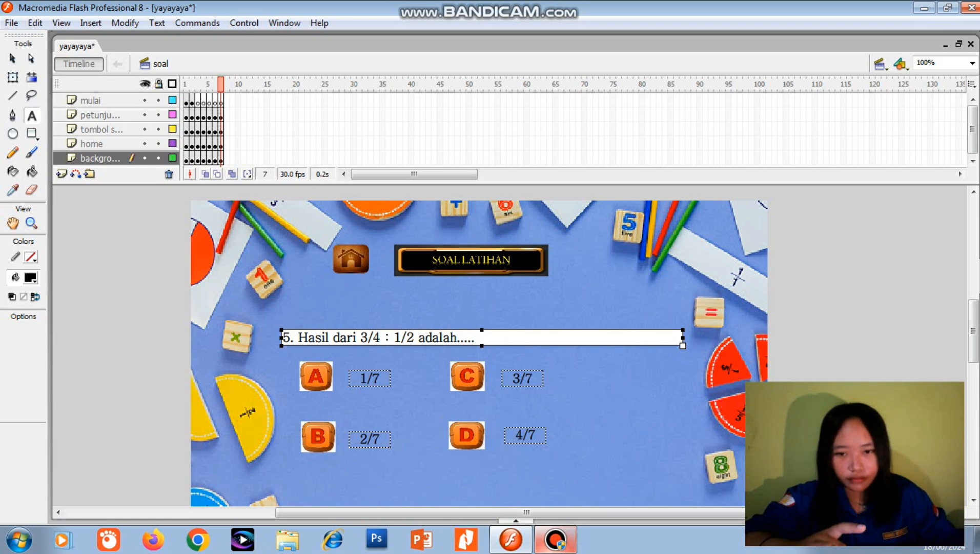
pyautogui.doubleClick(369, 378)
pyautogui.press('BackSpace')
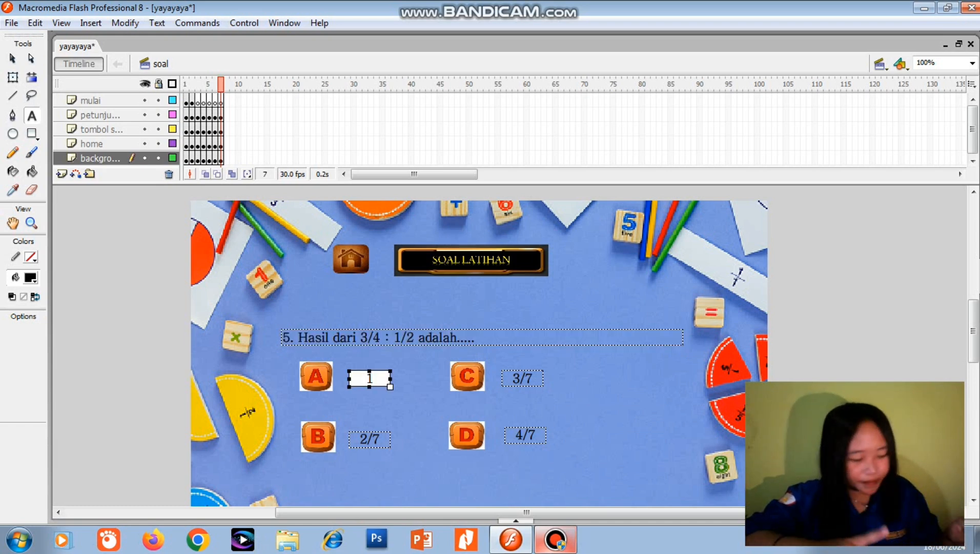
pyautogui.write('1/7')
pyautogui.click(380, 439)
pyautogui.press('BackSpace')
pyautogui.press('BackSpace')
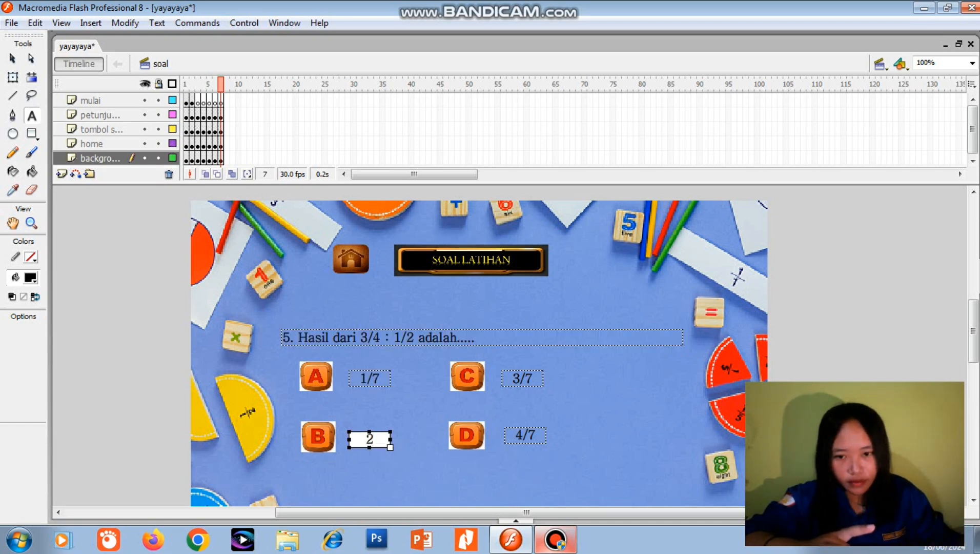
pyautogui.write('/7')
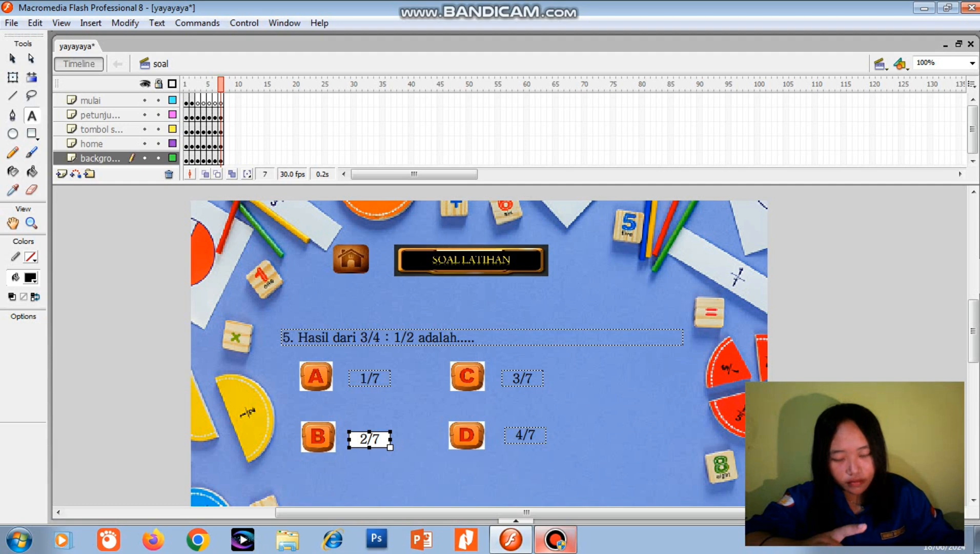
# Step: Change question 5's answer texts to "3/2" beside the D button and "4/8" beside the C button
pyautogui.doubleClick(525, 435)
pyautogui.press('BackSpace')
pyautogui.write('3/')
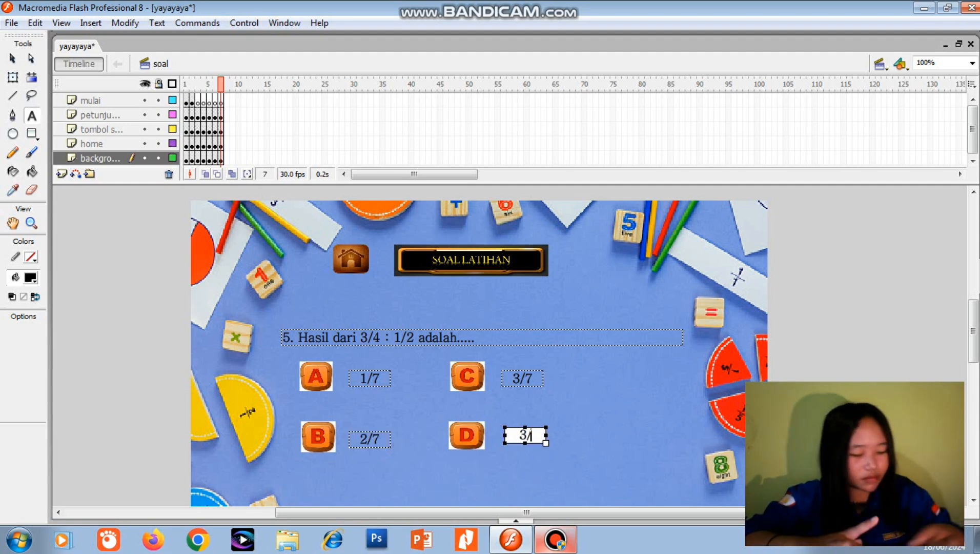
pyautogui.write('2')
pyautogui.click(532, 378)
pyautogui.press('BackSpace')
pyautogui.press('BackSpace')
pyautogui.press('BackSpace')
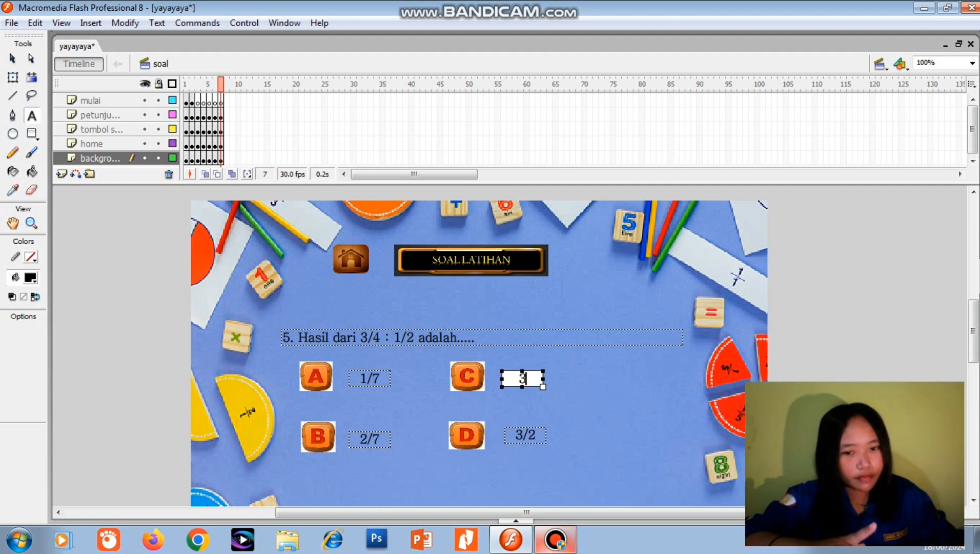
pyautogui.write('4/8')
# Step: Change question 5's answer text beside the B button to "6/3"
pyautogui.click(365, 439)
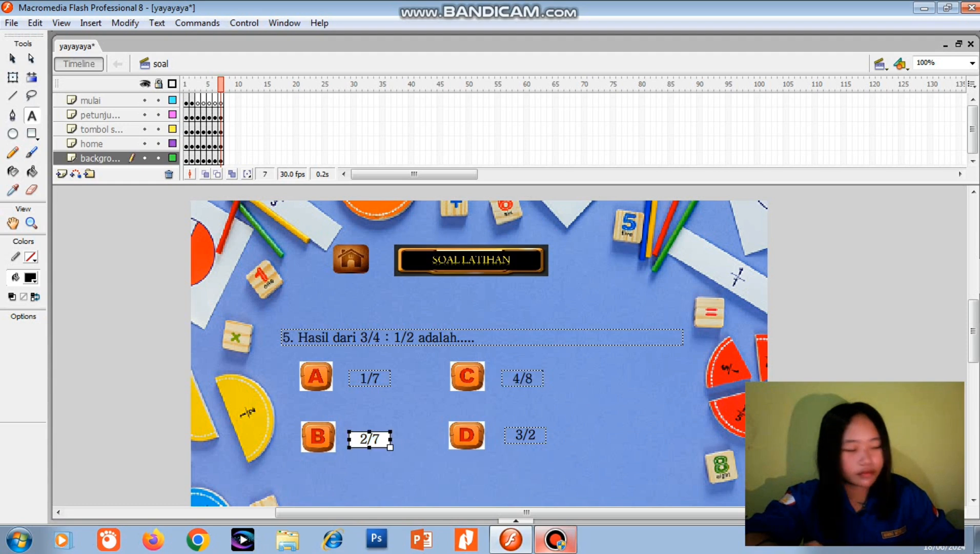
pyautogui.press('BackSpace')
pyautogui.write('6')
pyautogui.press('BackSpace')
pyautogui.write('3')
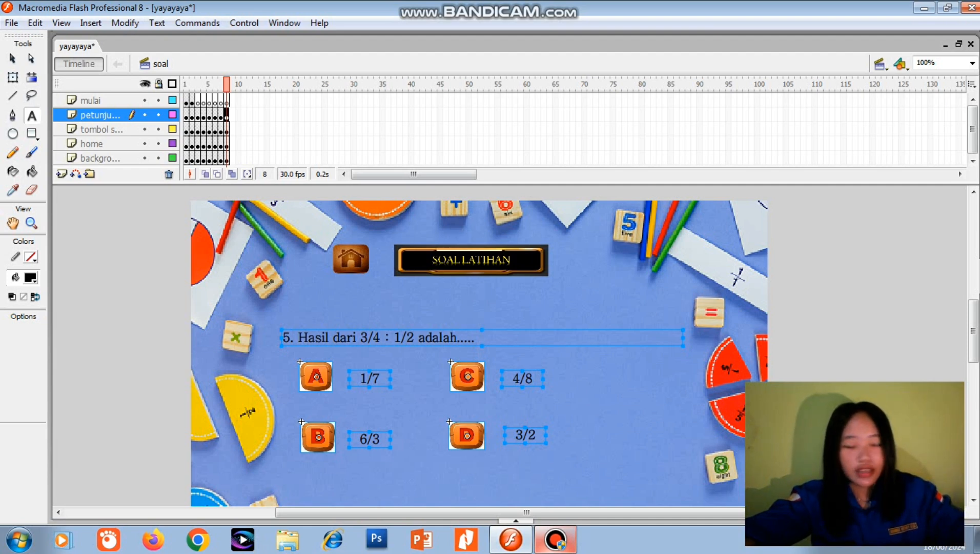
# Step: Replace the question, answers and A–D buttons in frame 8 with a text line reading "TERIMAKASIH" below the SOAL LATIHAN title
pyautogui.press('Delete')
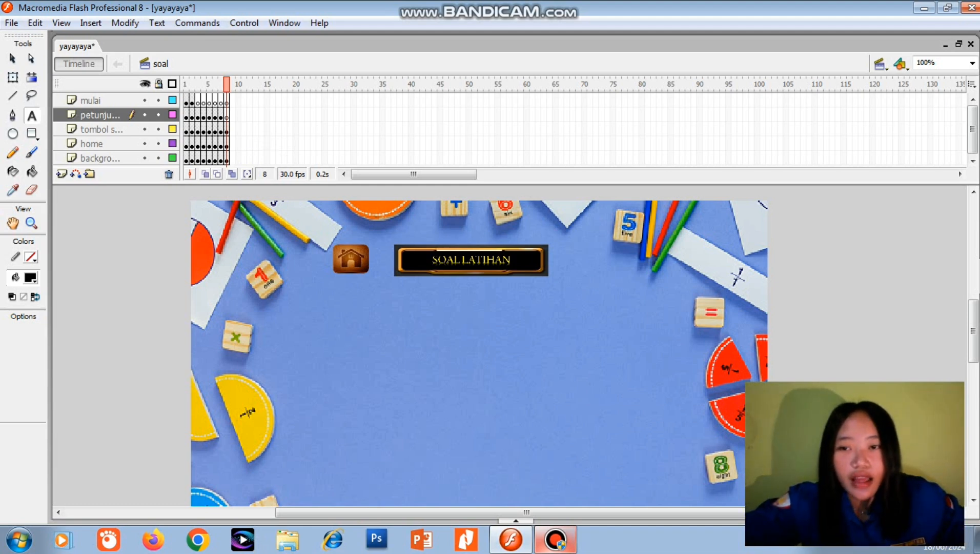
pyautogui.click(226, 115)
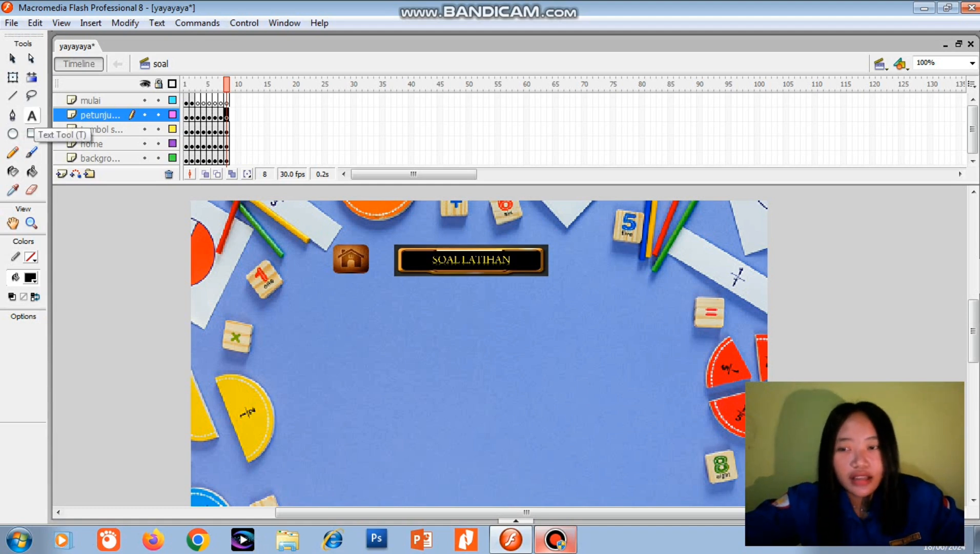
pyautogui.click(31, 115)
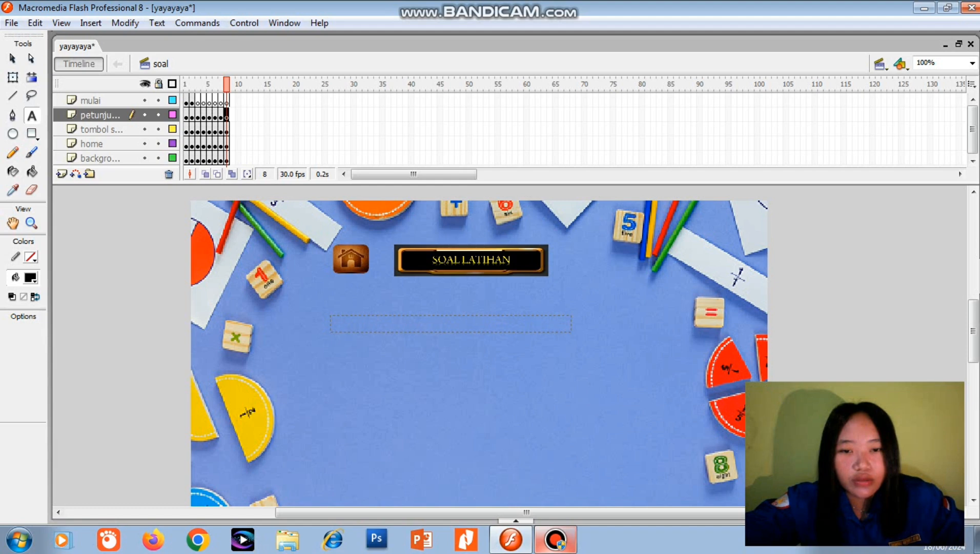
pyautogui.moveTo(571, 332); pyautogui.dragTo(572, 332)
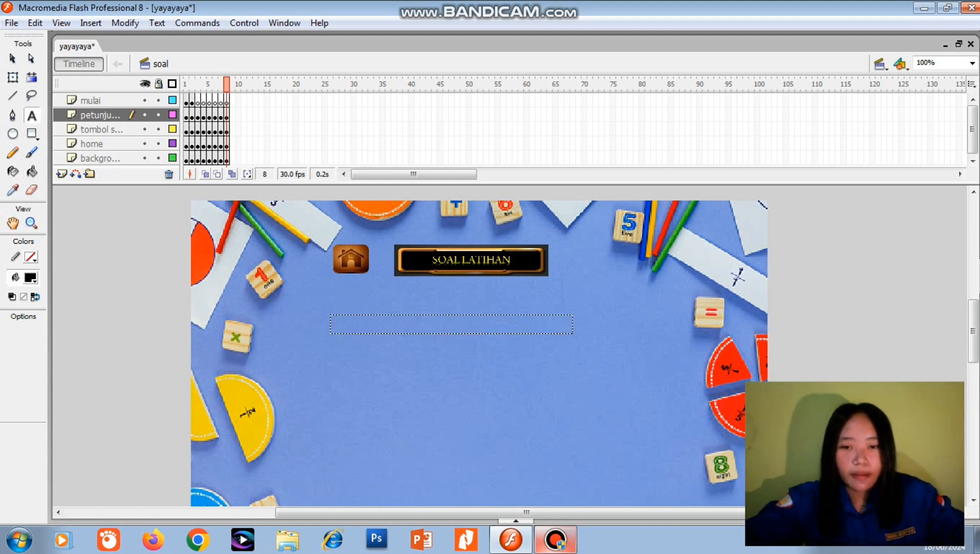
pyautogui.click(452, 322)
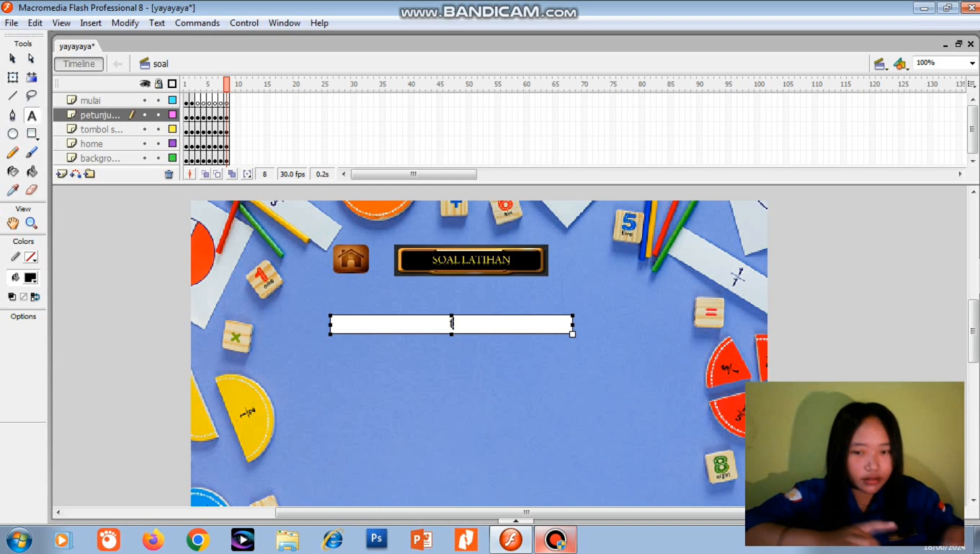
pyautogui.write('tT')
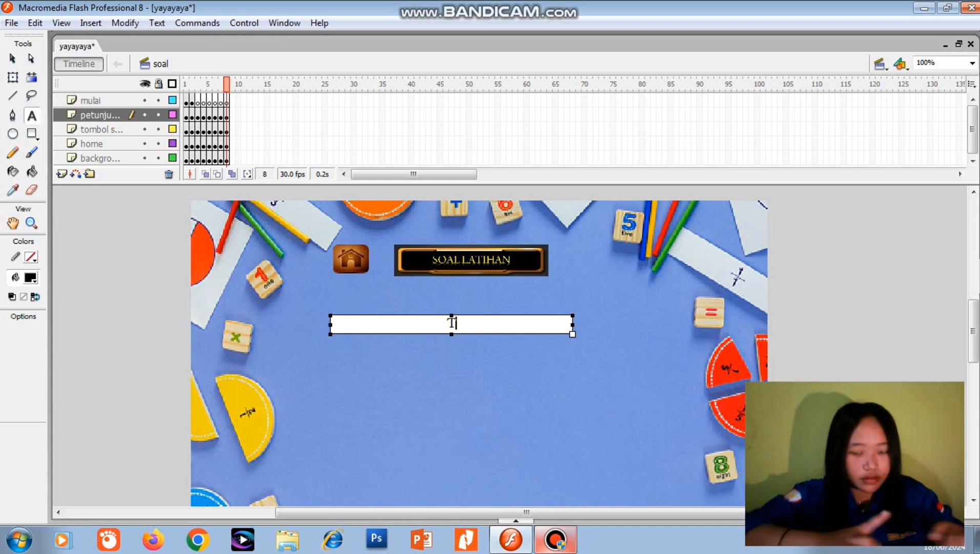
pyautogui.write('ERIMAKA')
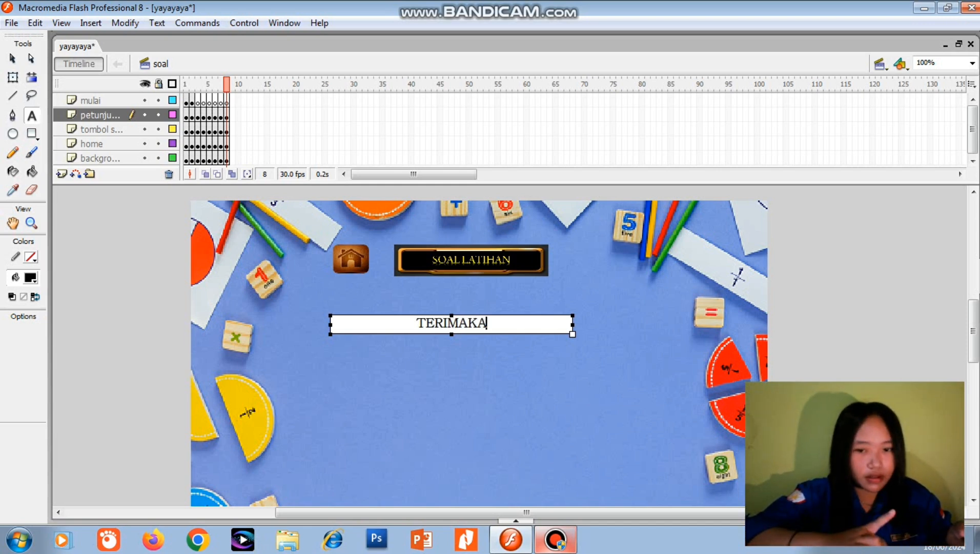
pyautogui.write('SIH')
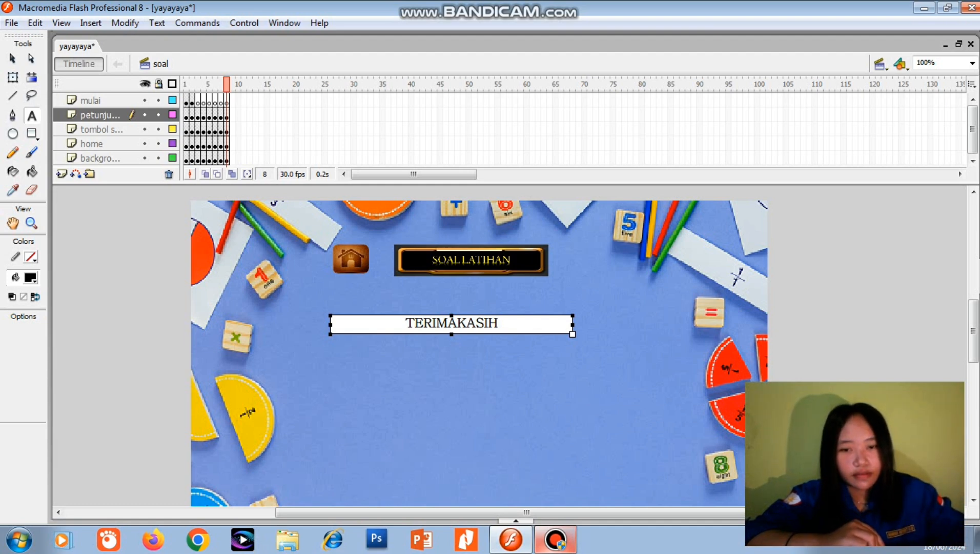
pyautogui.moveTo(572, 334); pyautogui.dragTo(572, 331)
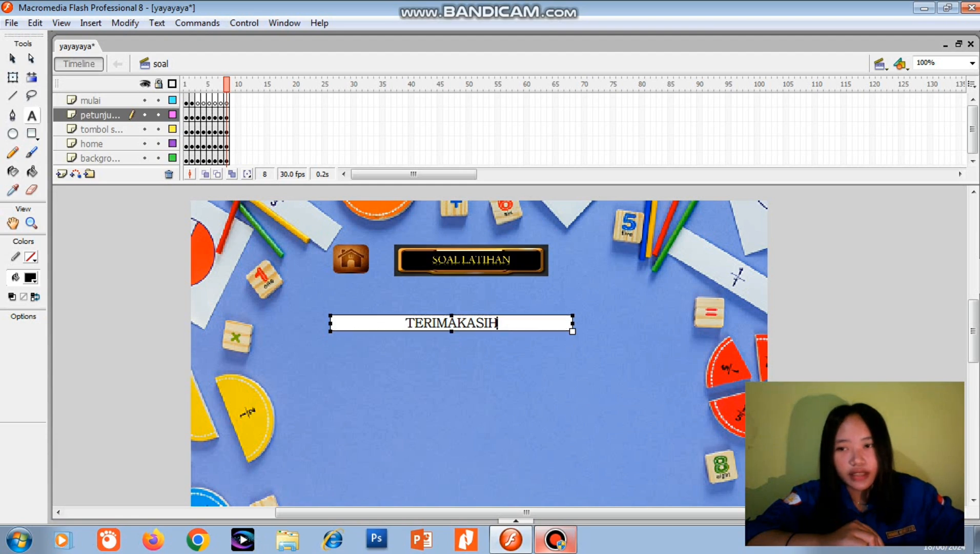
pyautogui.press('Escape')
pyautogui.press('Escape')
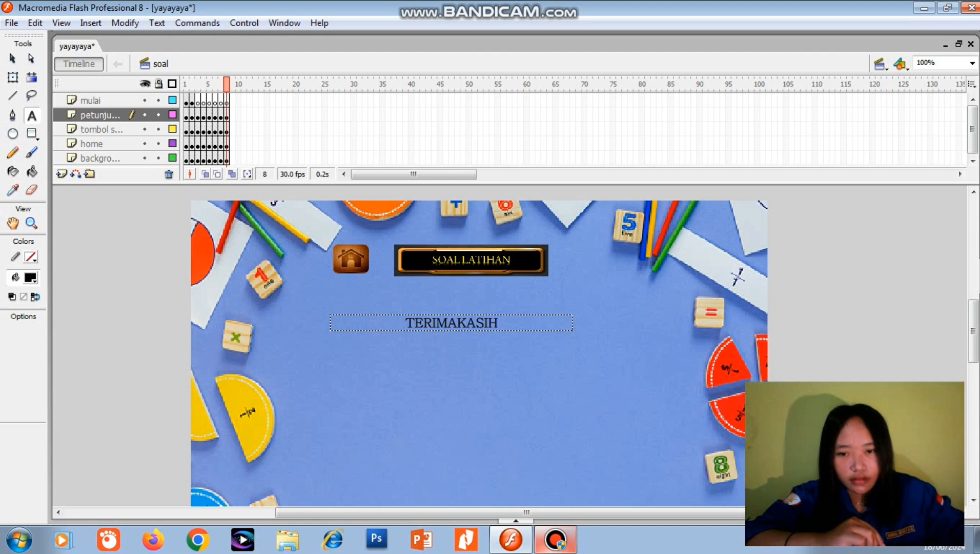
# Step: Add a second text line reading "JAWABAN ANDA SUDAH DIREKAM" directly below "TERIMAKASIH" in frame 8
pyautogui.click(467, 339)
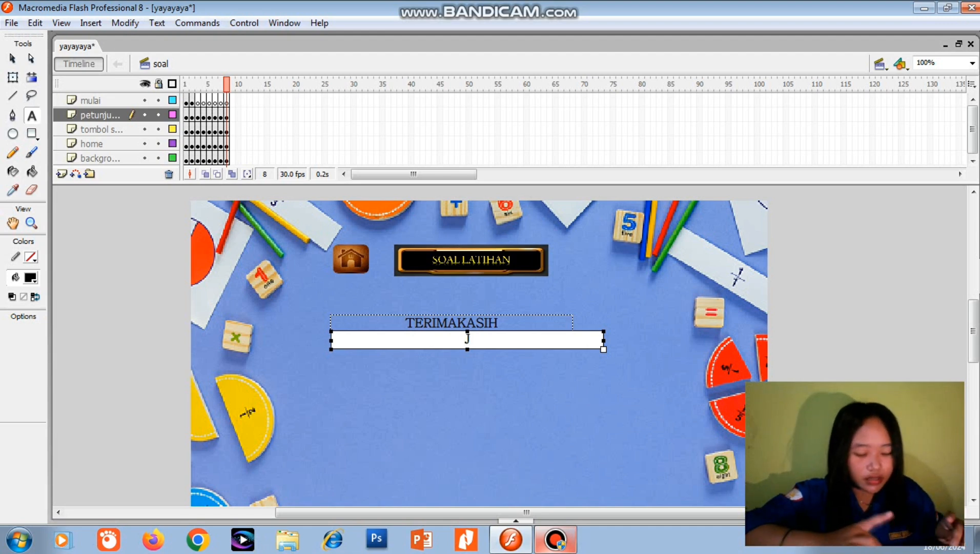
pyautogui.write('Jaw')
pyautogui.press('BackSpace')
pyautogui.press('BackSpace')
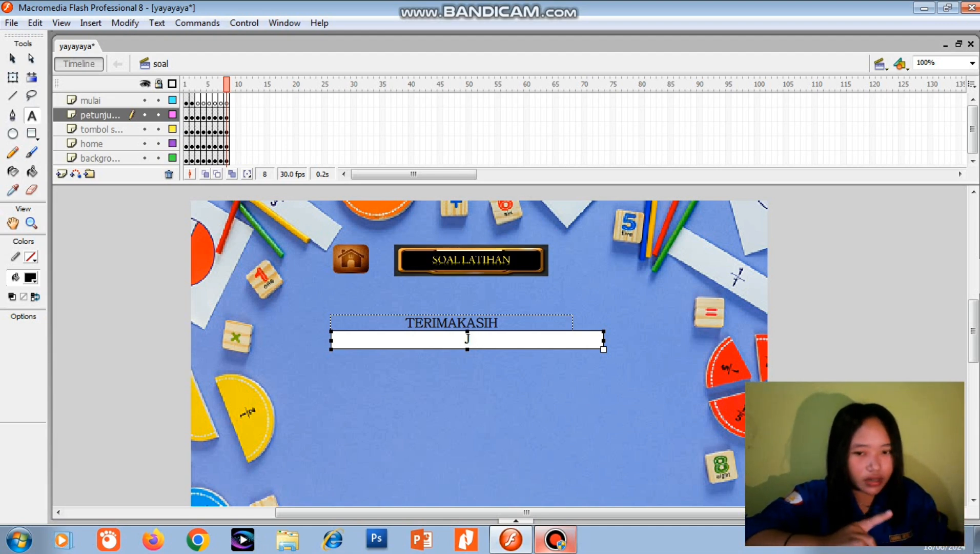
pyautogui.write('AWABAN')
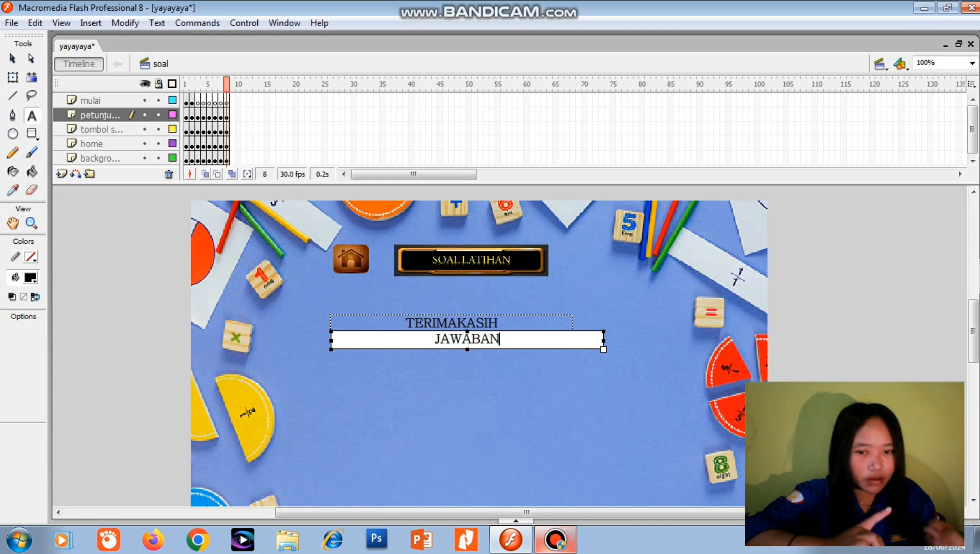
pyautogui.write(' ANDA S')
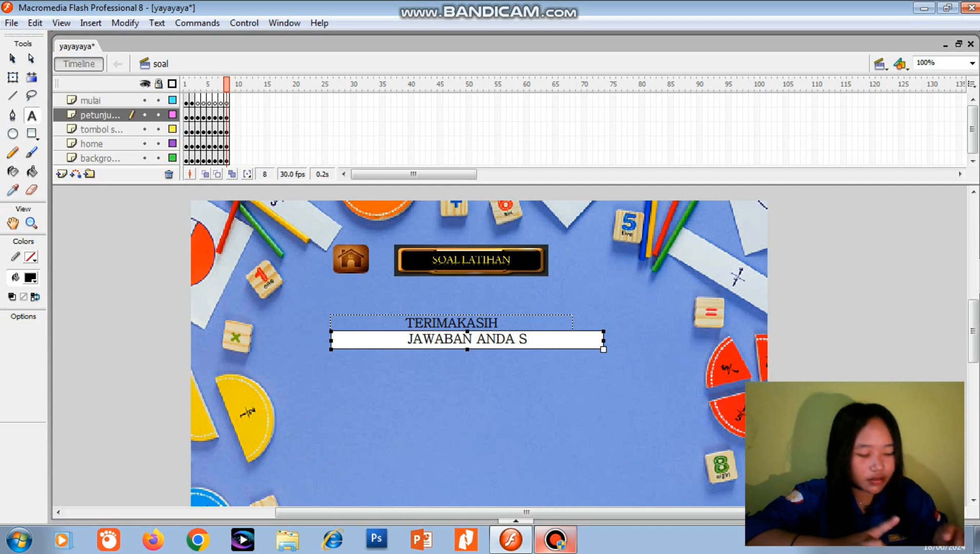
pyautogui.write('UDAH ')
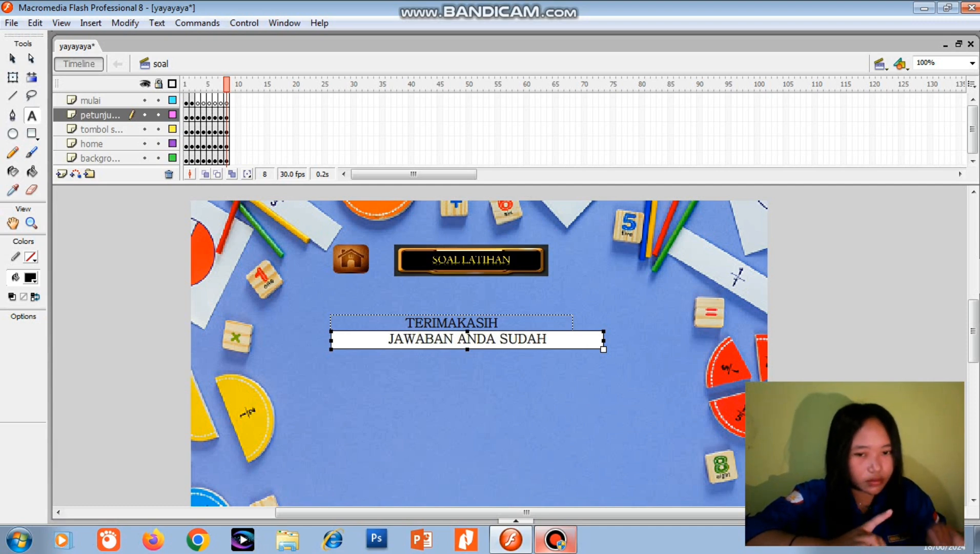
pyautogui.write('DIR')
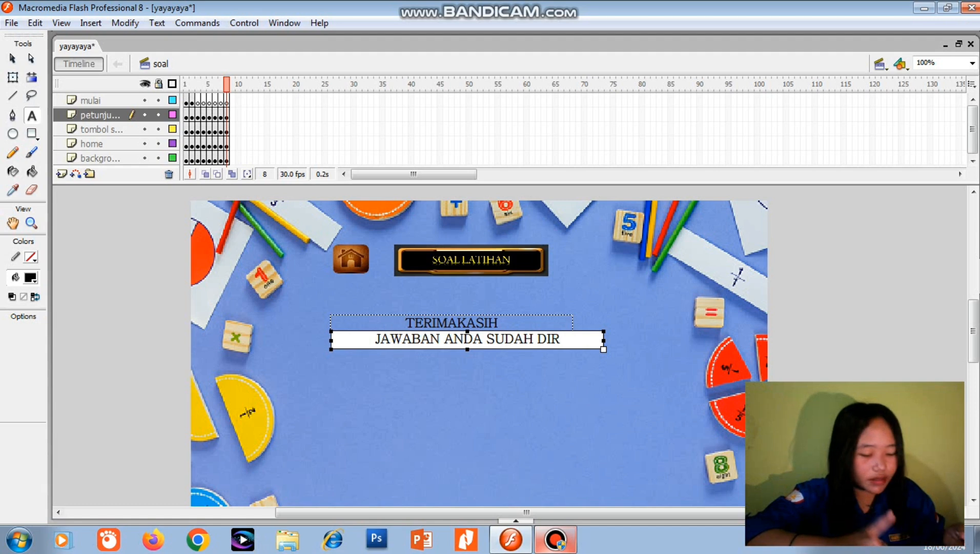
pyautogui.write('EKAM')
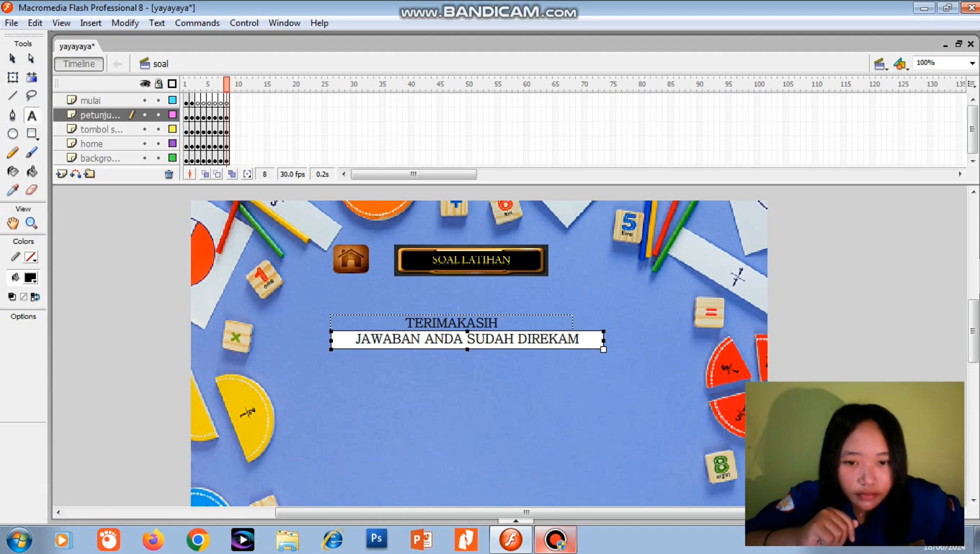
pyautogui.click(497, 322)
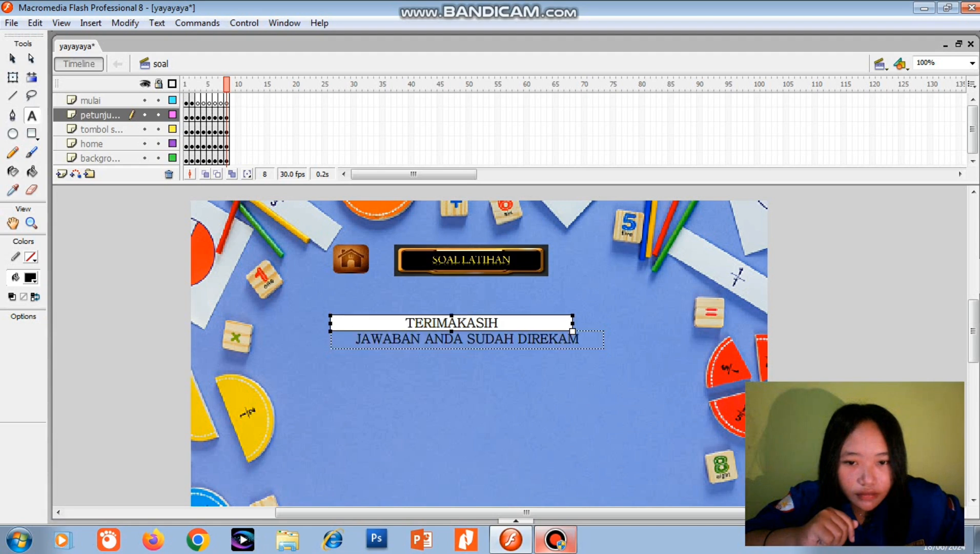
# Step: Move the "JAWABAN ANDA SUDAH DIREKAM" line lower in frame 8, leaving a gap beneath "TERIMAKASIH"
pyautogui.doubleClick(547, 339)
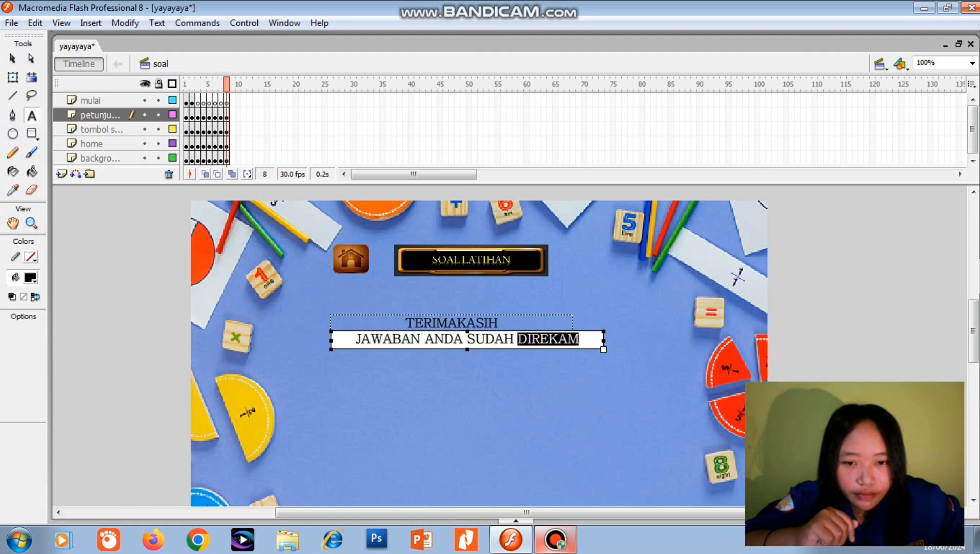
pyautogui.moveTo(547, 331); pyautogui.dragTo(540, 331)
pyautogui.press('Escape')
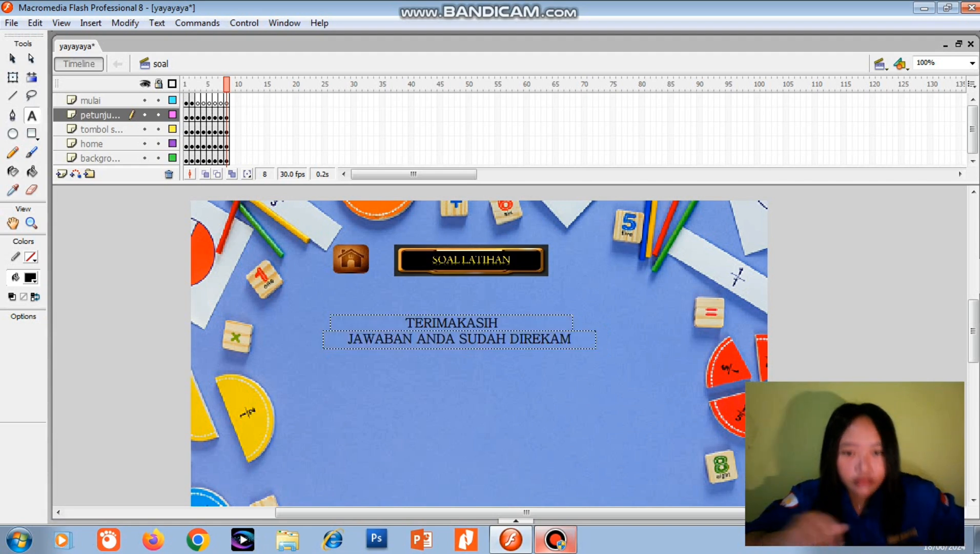
pyautogui.click(498, 322)
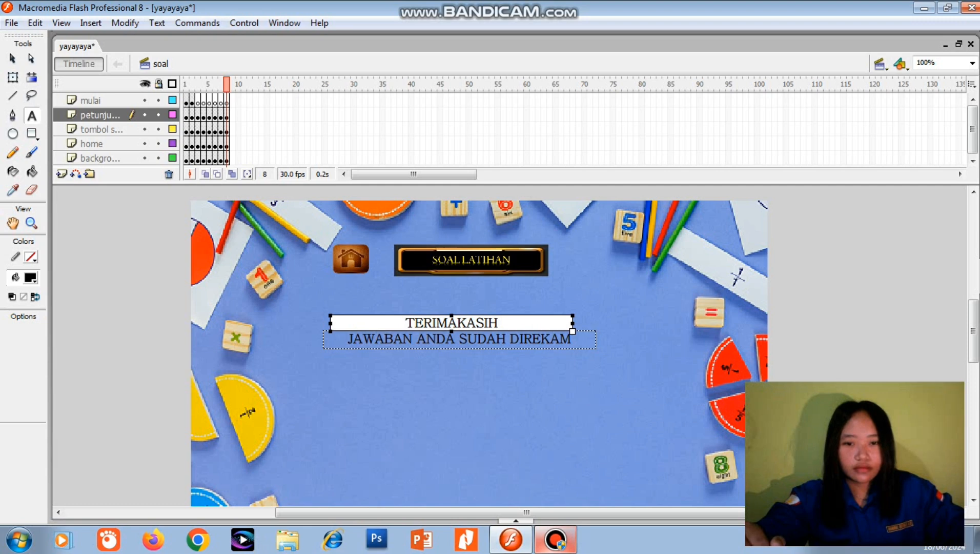
pyautogui.click(524, 339)
pyautogui.moveTo(523, 332); pyautogui.dragTo(540, 359)
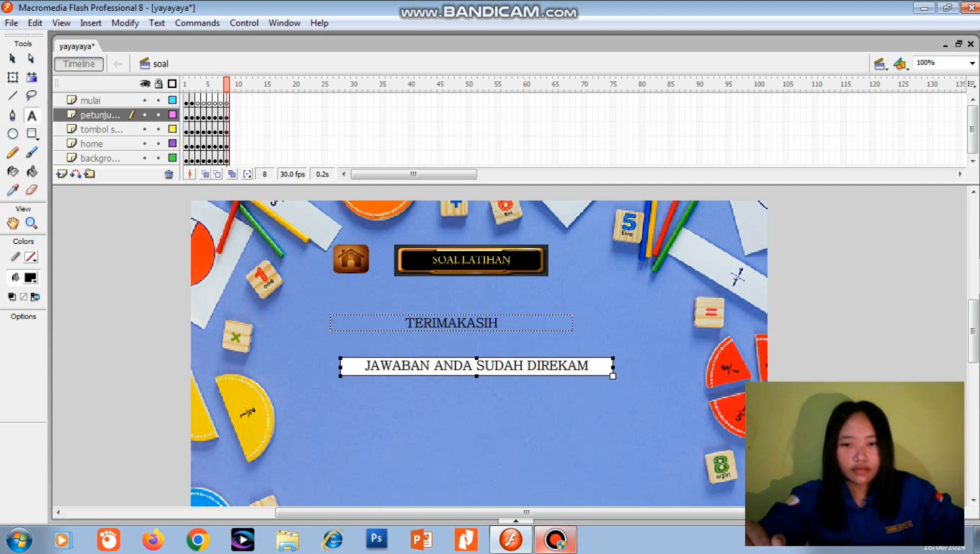
# Step: Move the "TERIMAKASIH" line down so it sits centred directly above "JAWABAN ANDA SUDAH DIREKAM"
pyautogui.click(497, 322)
pyautogui.moveTo(497, 314); pyautogui.dragTo(516, 336)
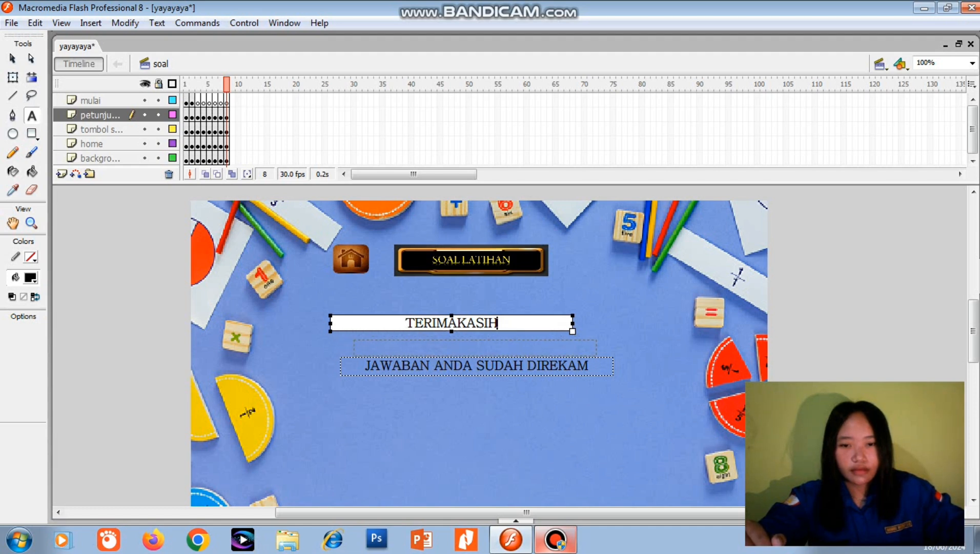
pyautogui.moveTo(516, 336); pyautogui.dragTo(522, 339)
pyautogui.click(475, 365)
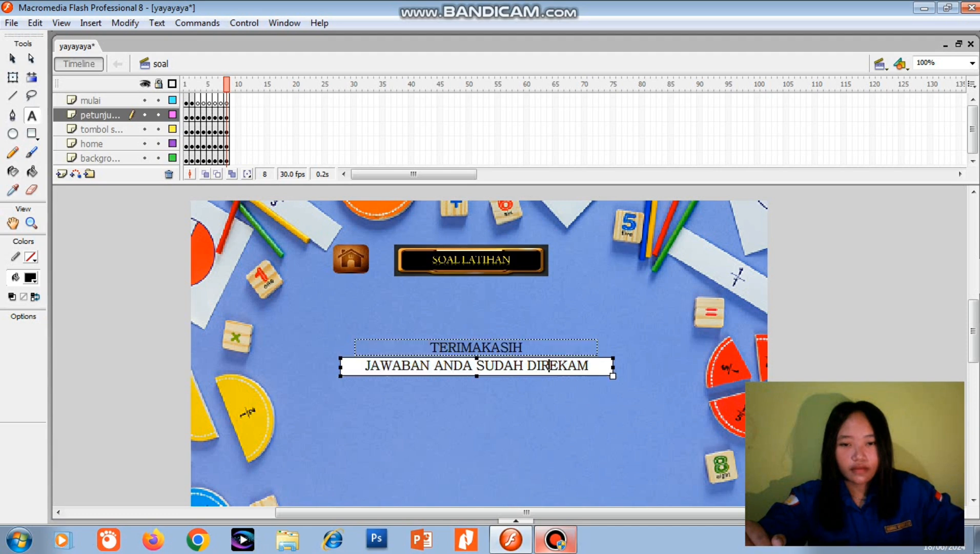
# Step: Import the image "skor 1.png" from the Pictures library onto the stage in frame 8
pyautogui.scroll(-3, 477, 363)
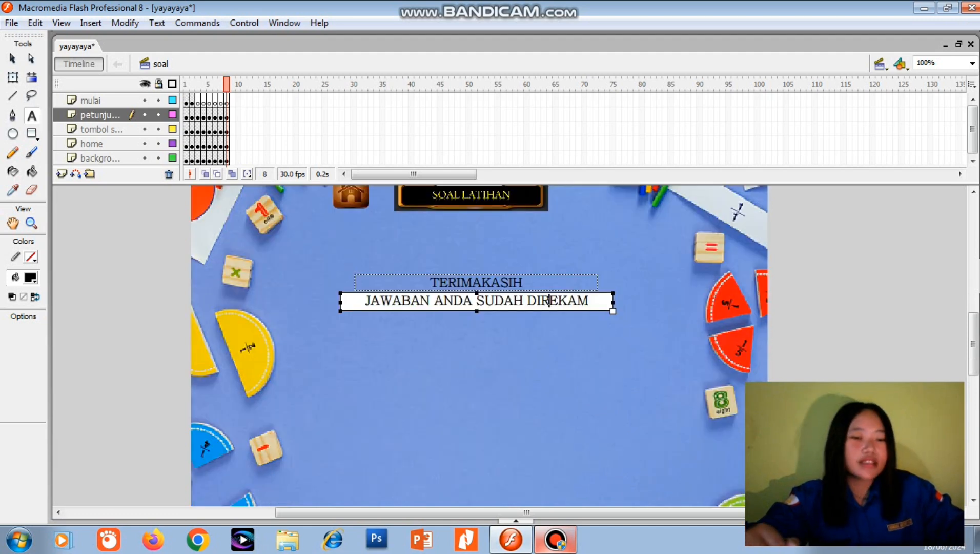
pyautogui.click(481, 282)
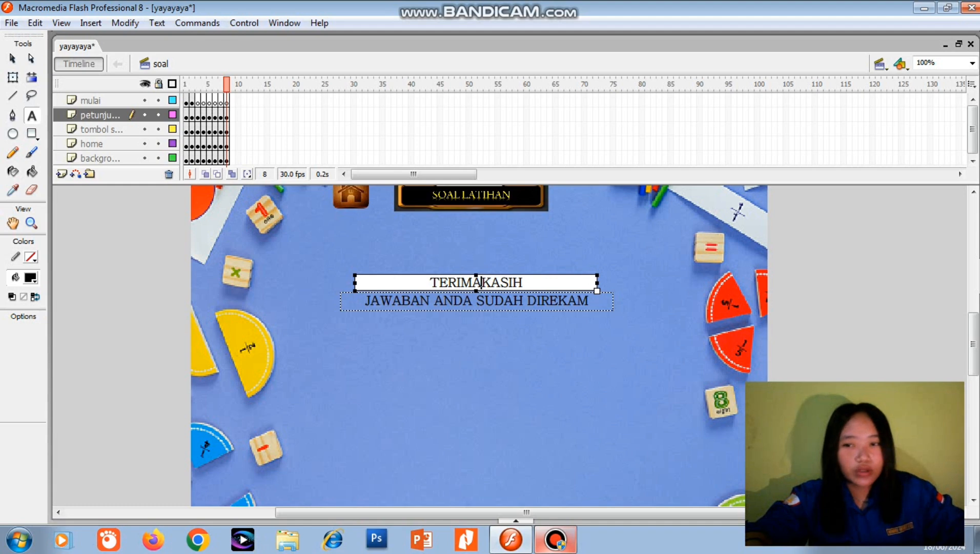
pyautogui.press('alt')
pyautogui.hotkey('alt', 'f')
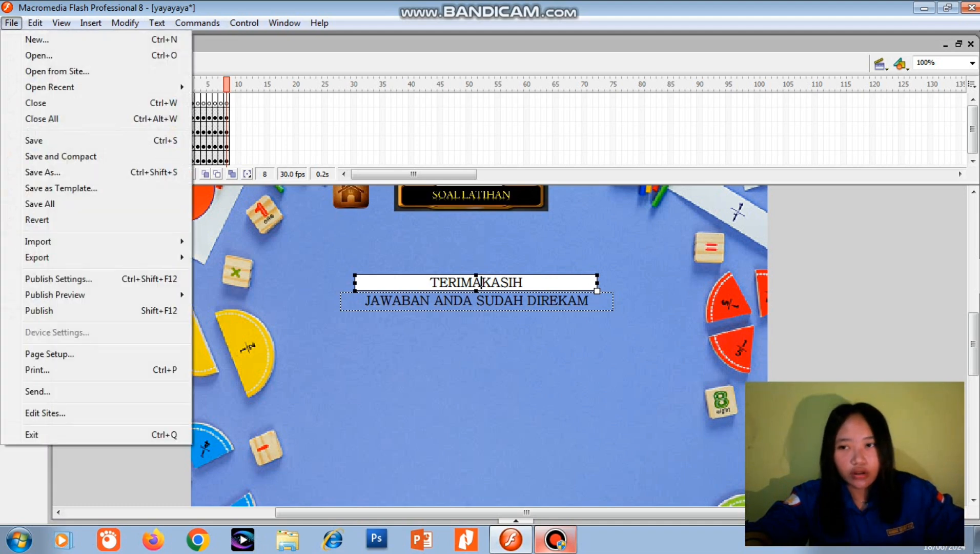
pyautogui.moveTo(96, 241)
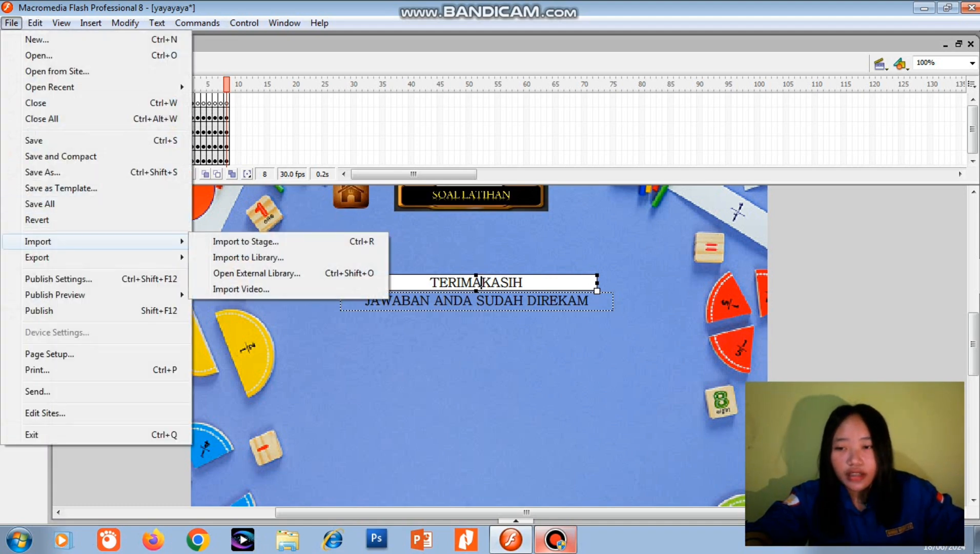
pyautogui.press('Return')
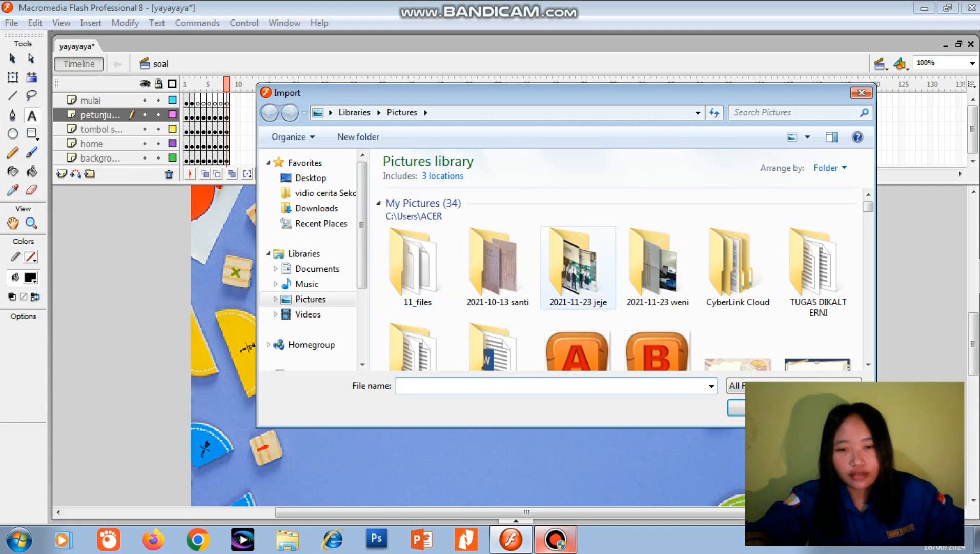
pyautogui.scroll(-5, 718, 203)
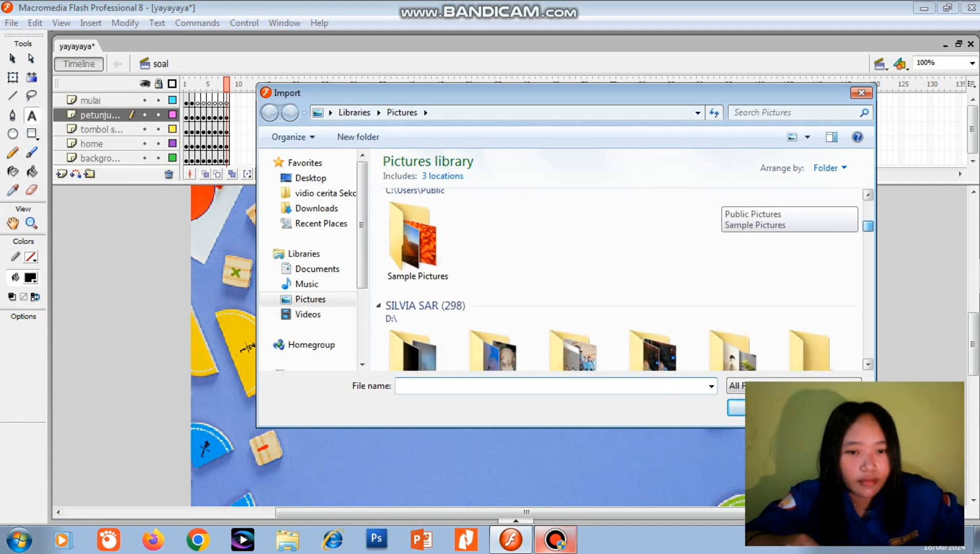
pyautogui.scroll(3, 718, 203)
pyautogui.scroll(1, 738, 215)
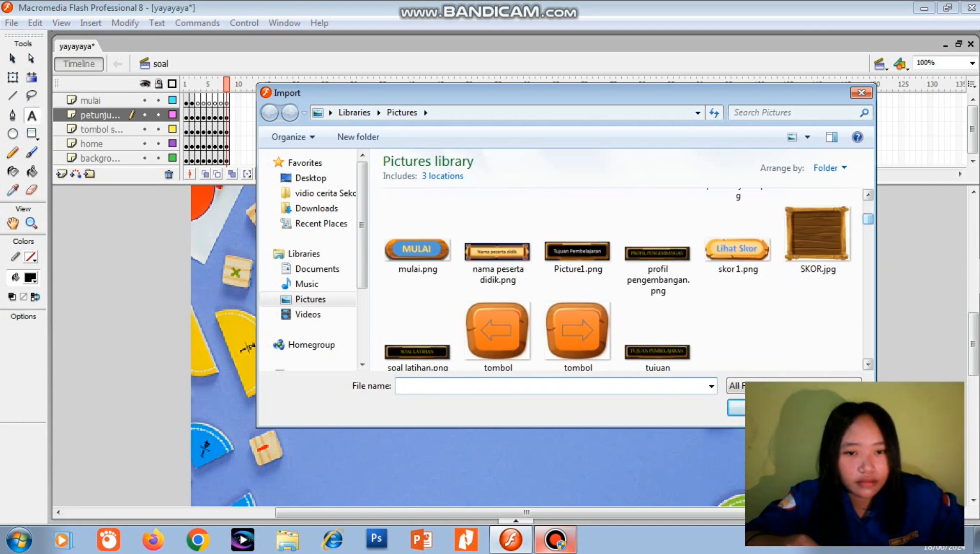
pyautogui.click(738, 241)
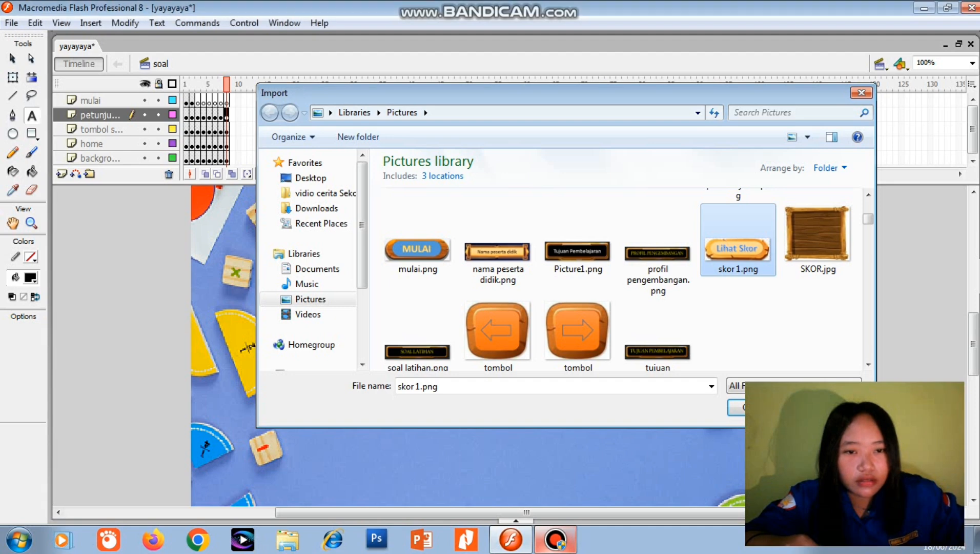
pyautogui.press('Return')
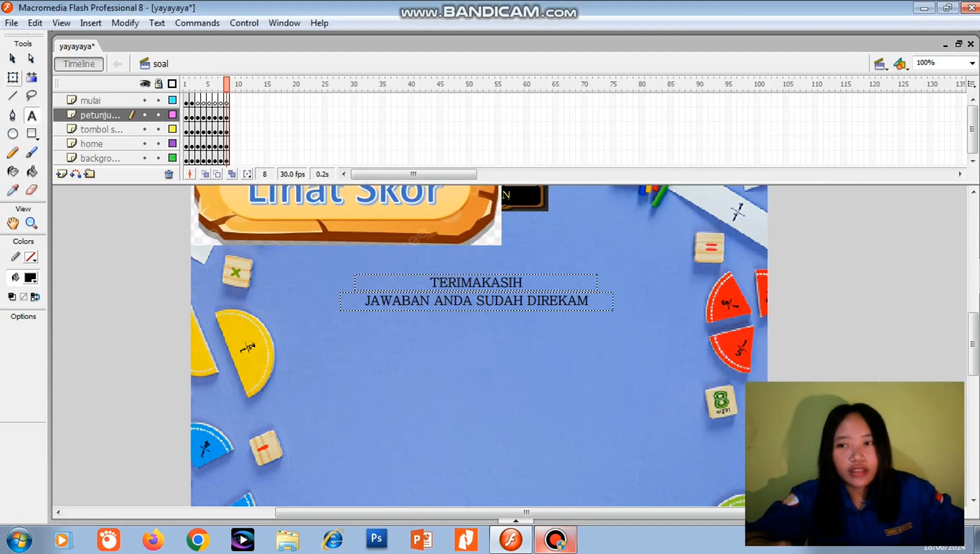
# Step: Move the Lihat Skor image below the two text lines and shrink it with Free Transform to a small centred button
pyautogui.click(13, 78)
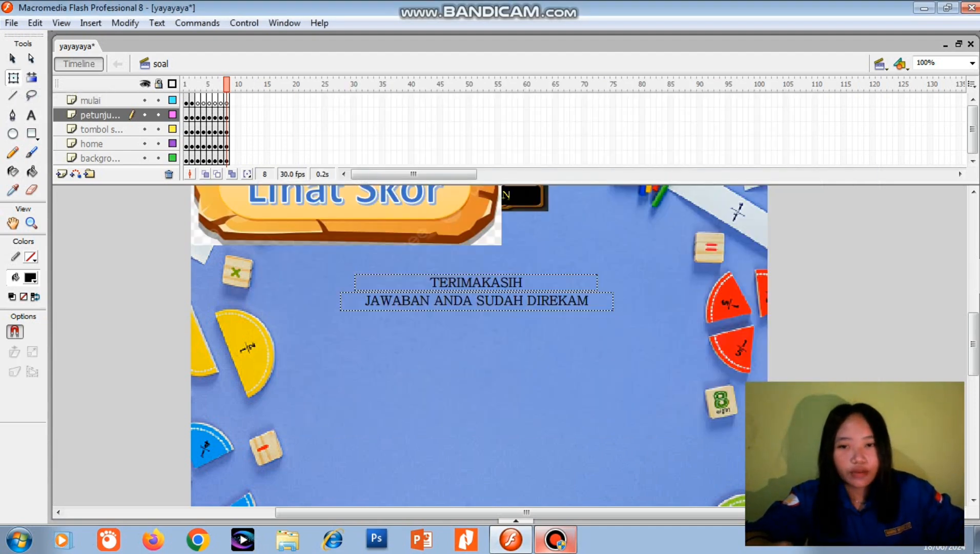
pyautogui.click(346, 216)
pyautogui.moveTo(347, 215); pyautogui.dragTo(501, 434)
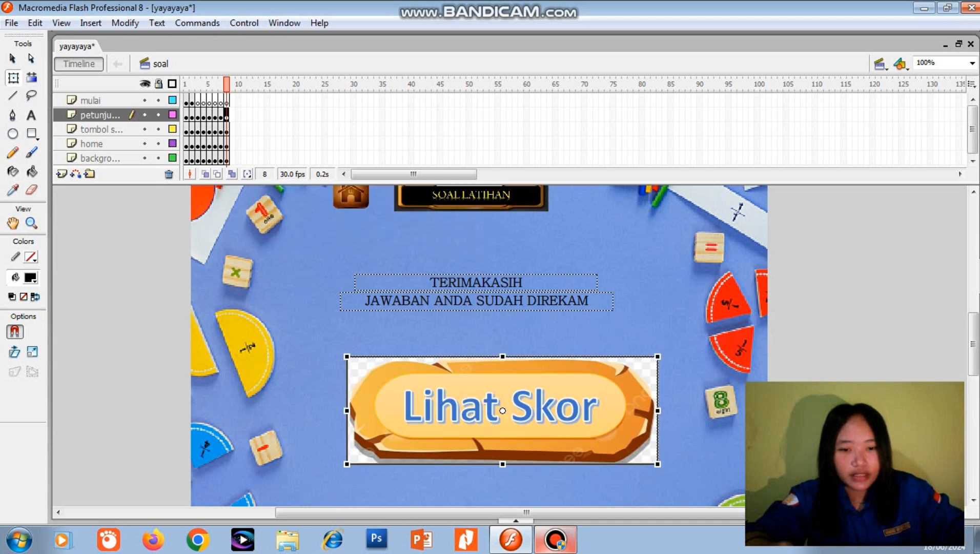
pyautogui.moveTo(658, 356); pyautogui.dragTo(515, 437)
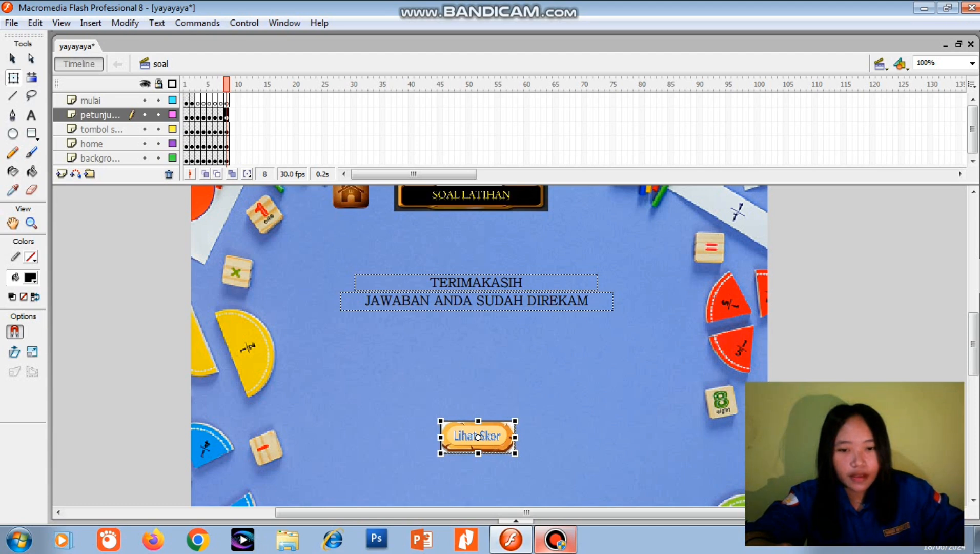
pyautogui.click(479, 352)
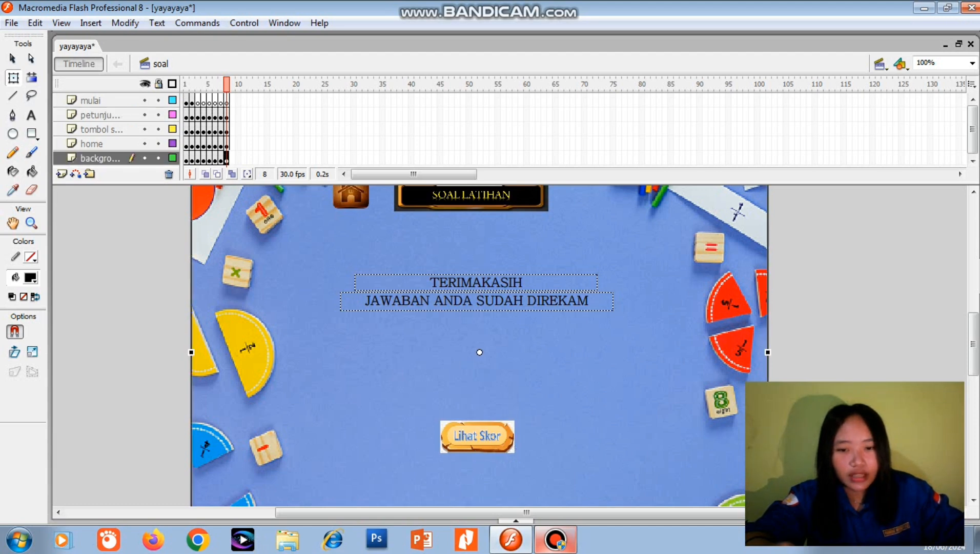
# Step: Convert the Lihat Skor image to a Button symbol named "Tombol lihat skor"
pyautogui.click(478, 436)
pyautogui.rightClick(477, 437)
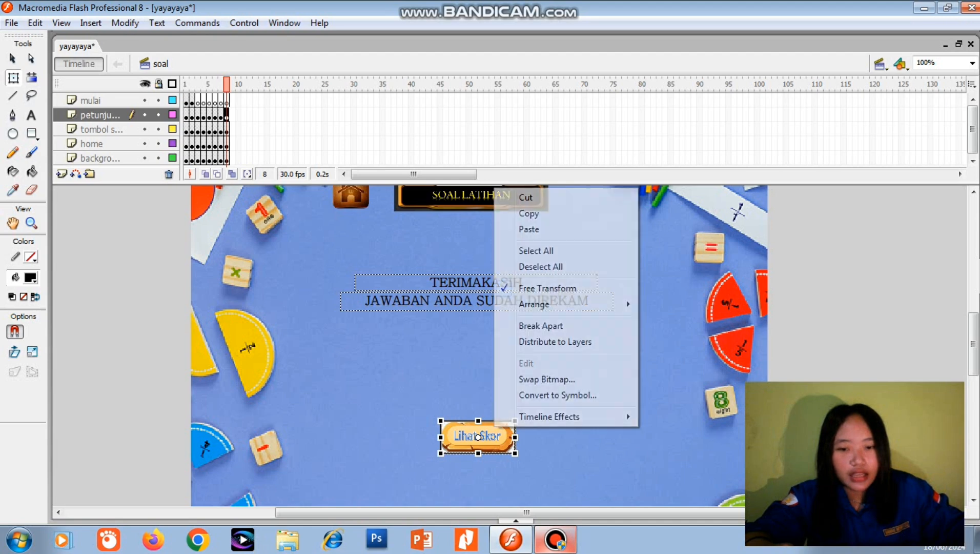
pyautogui.click(517, 395)
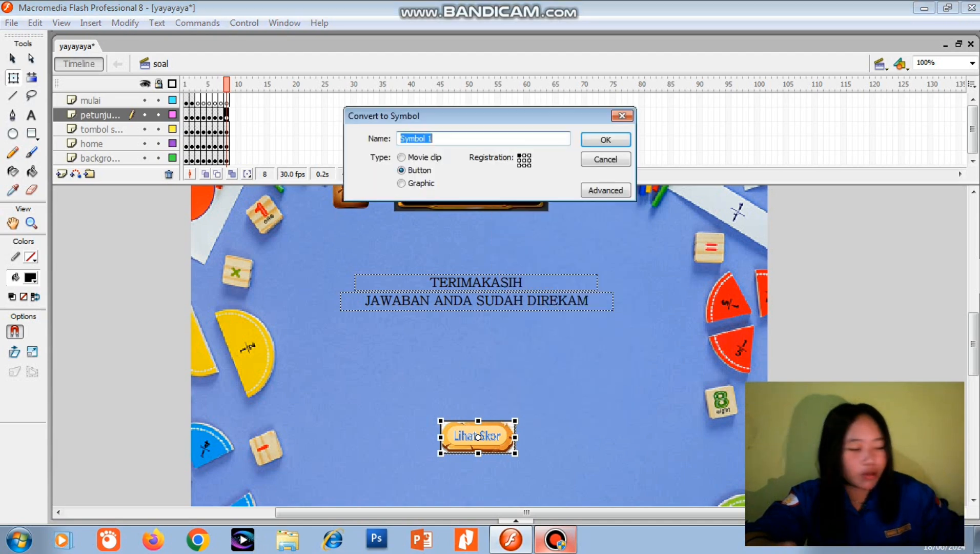
pyautogui.press('BackSpace')
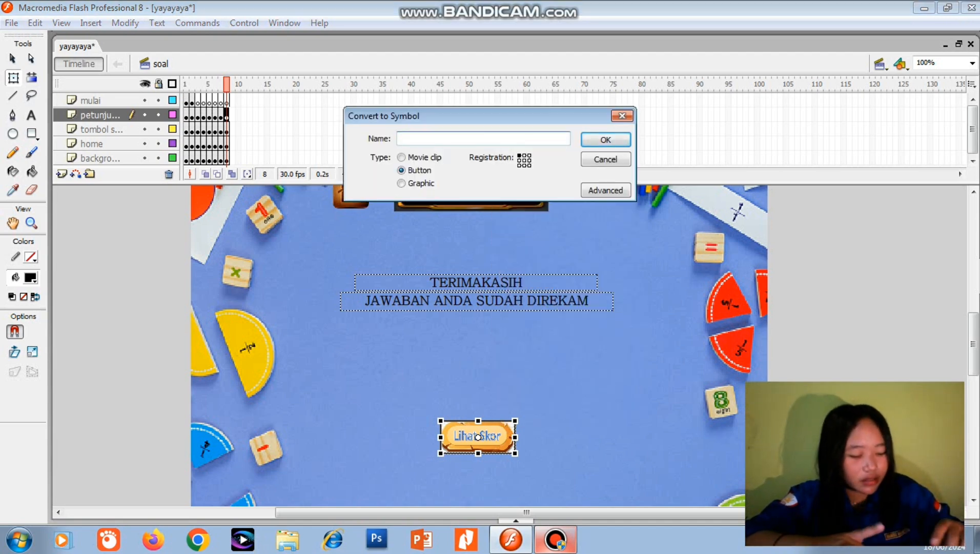
pyautogui.write('TOMB')
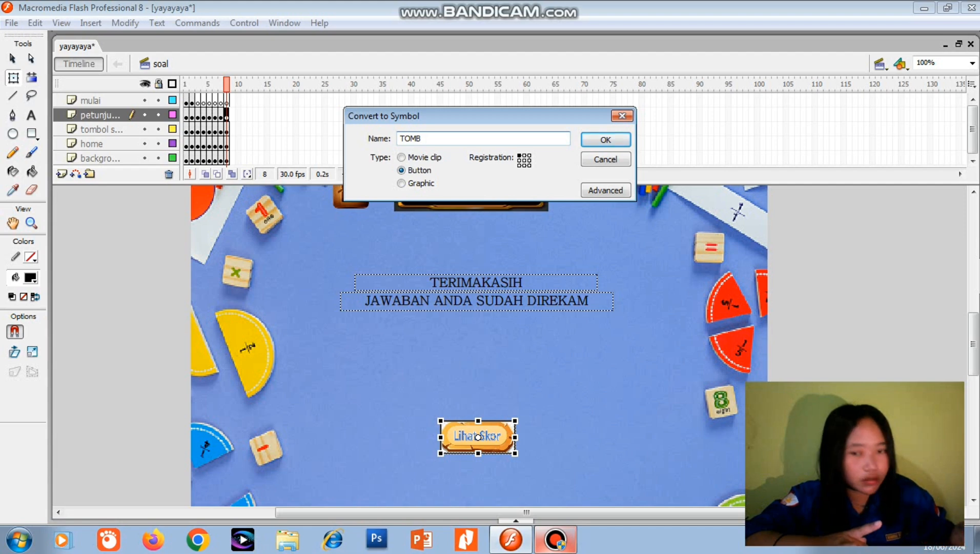
pyautogui.write('OL')
pyautogui.press('BackSpace')
pyautogui.press('BackSpace')
pyautogui.press('BackSpace')
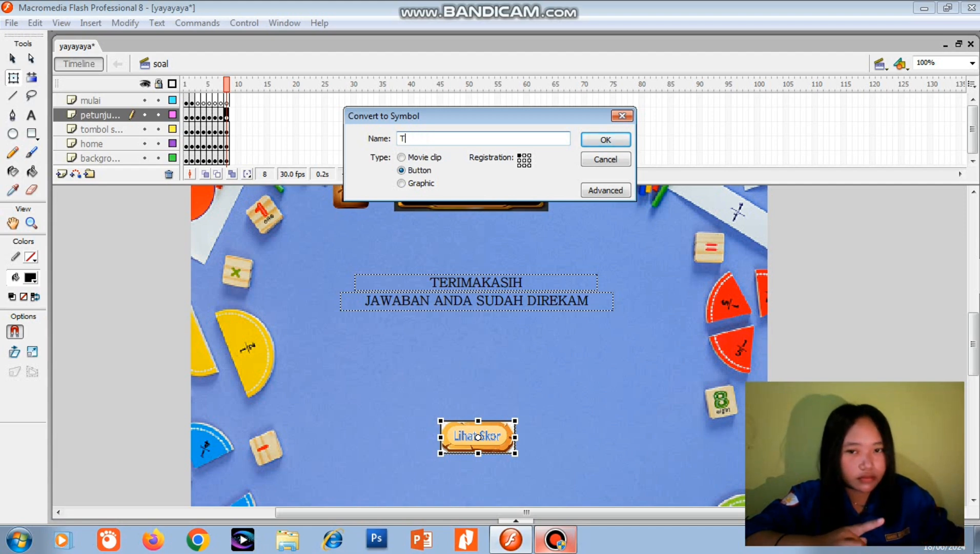
pyautogui.write('p')
pyautogui.press('BackSpace')
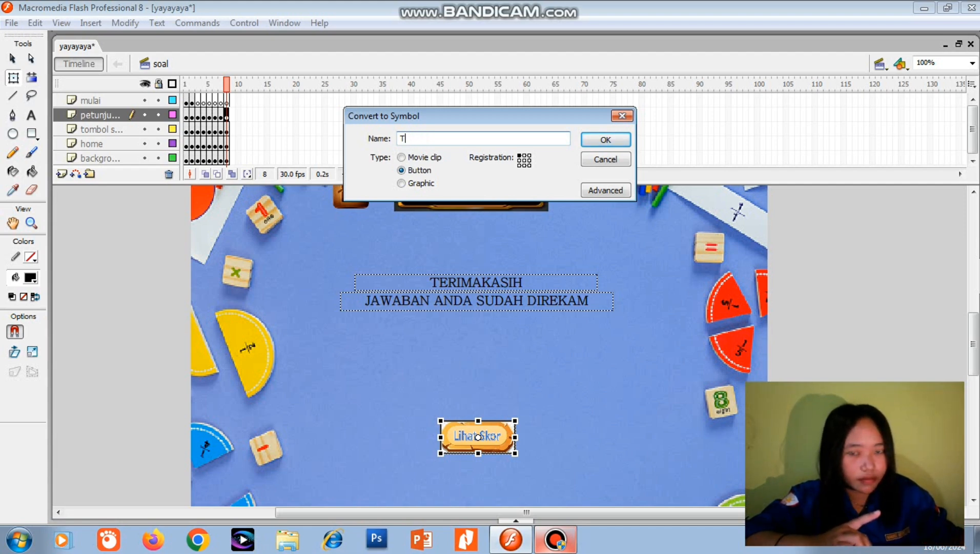
pyautogui.write('omb')
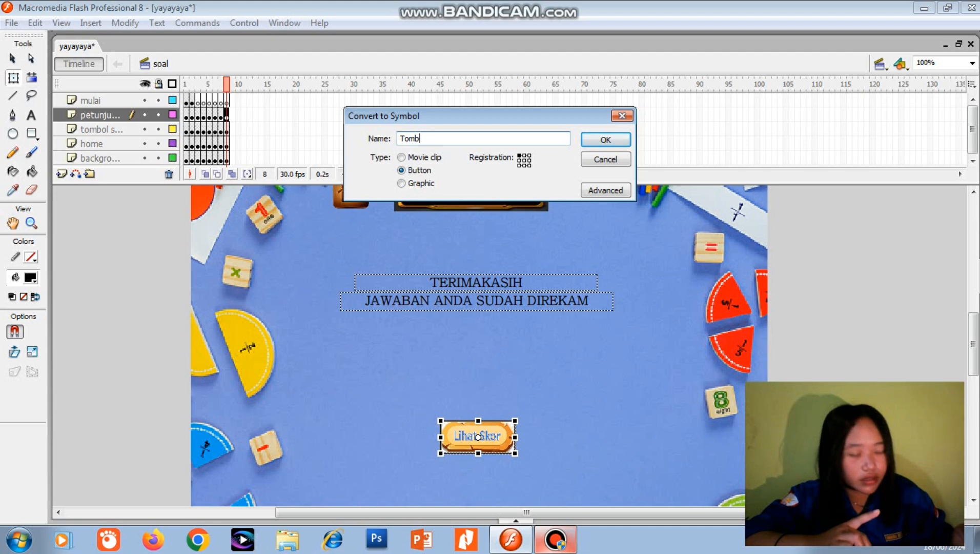
pyautogui.write('ol lihat')
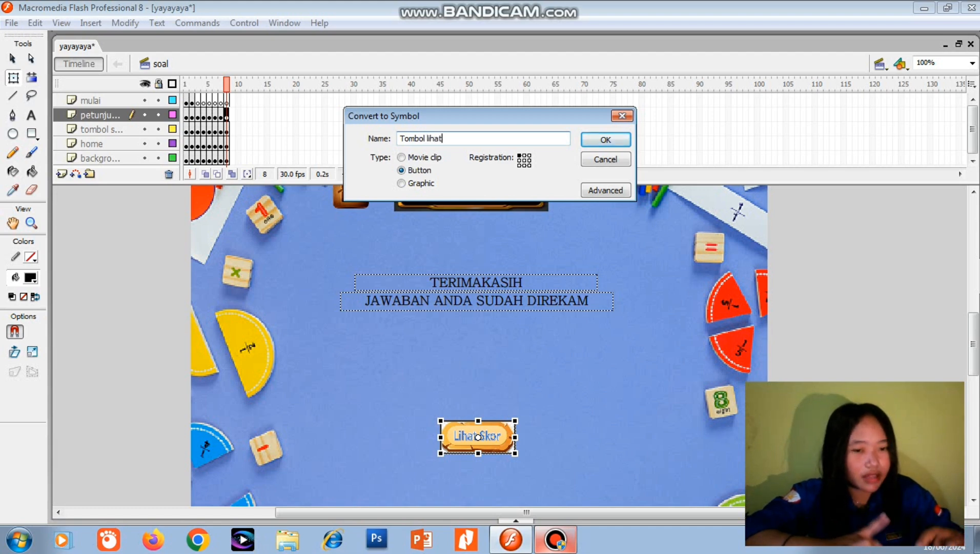
pyautogui.write(' skot')
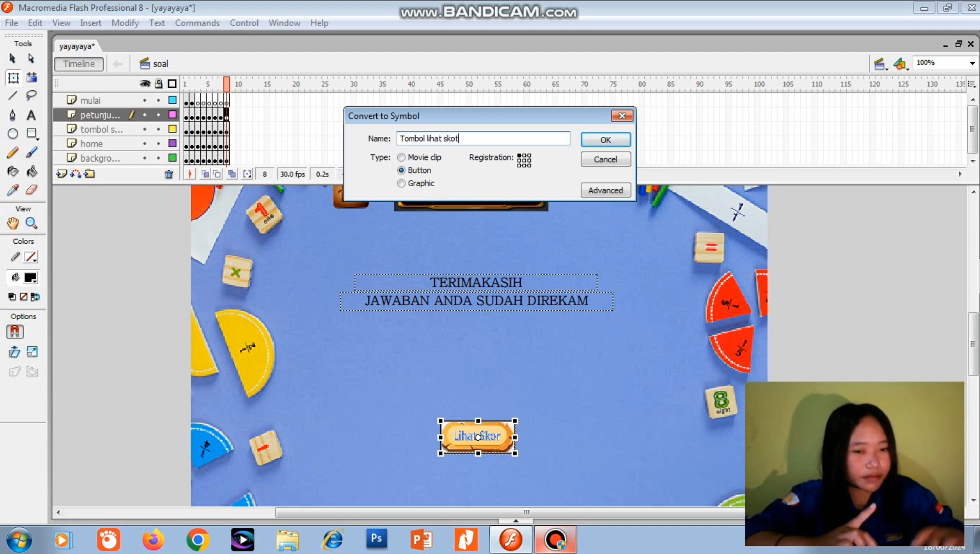
pyautogui.press('BackSpace')
pyautogui.write('r')
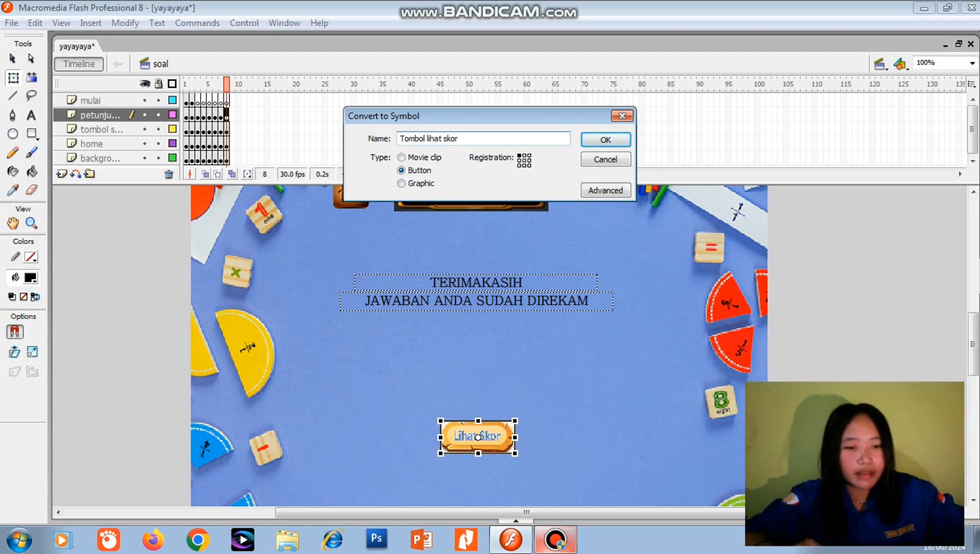
pyautogui.press('Return')
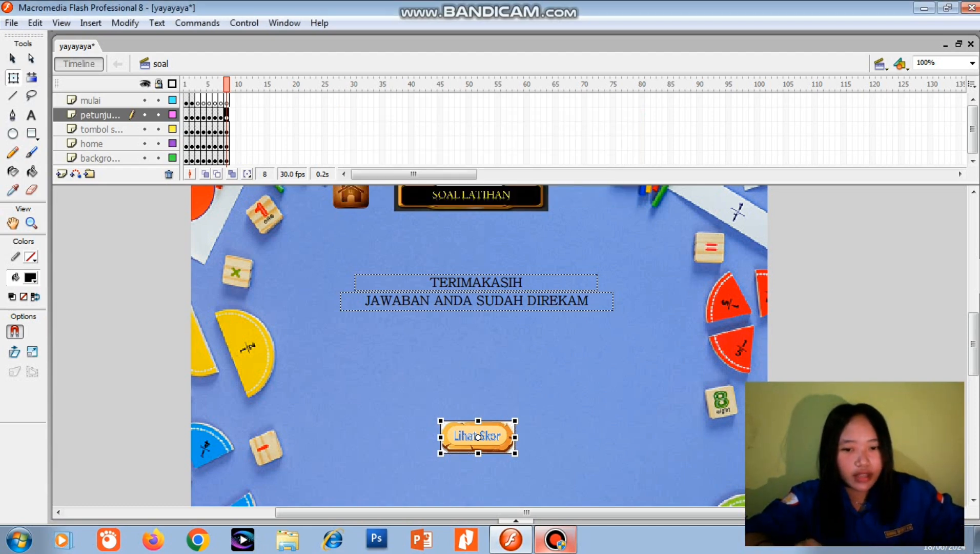
# Step: Open the Lihat Skor button for editing and insert keyframes in its Over and Down states
pyautogui.doubleClick(477, 436)
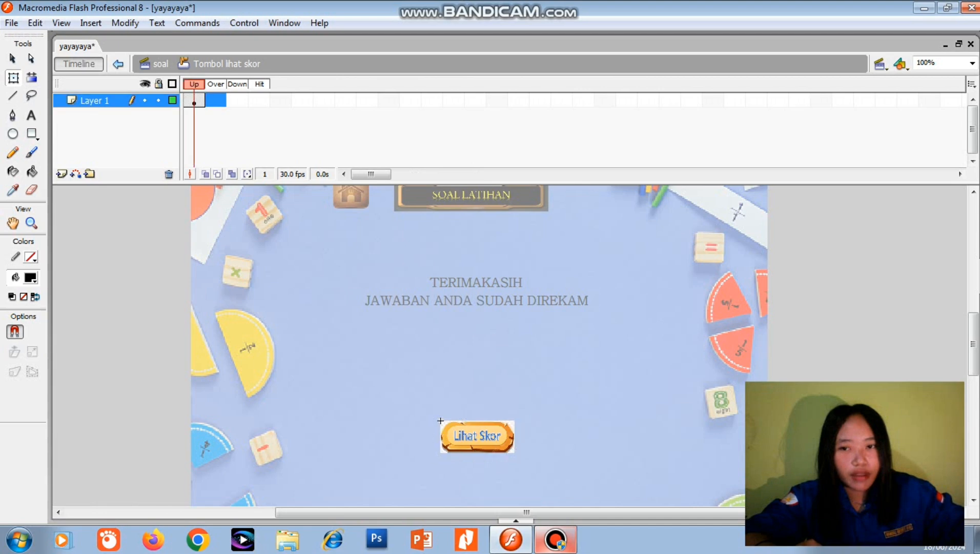
pyautogui.rightClick(211, 98)
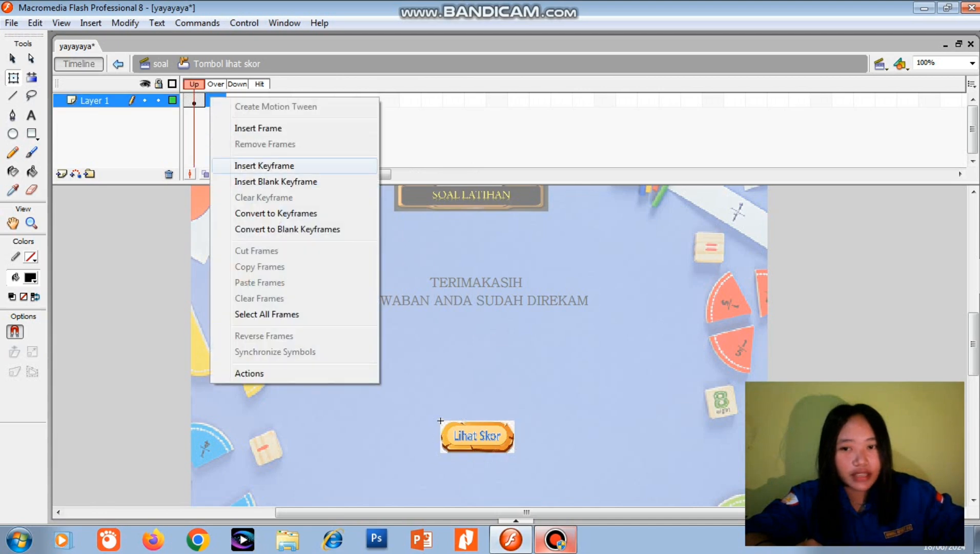
pyautogui.click(264, 165)
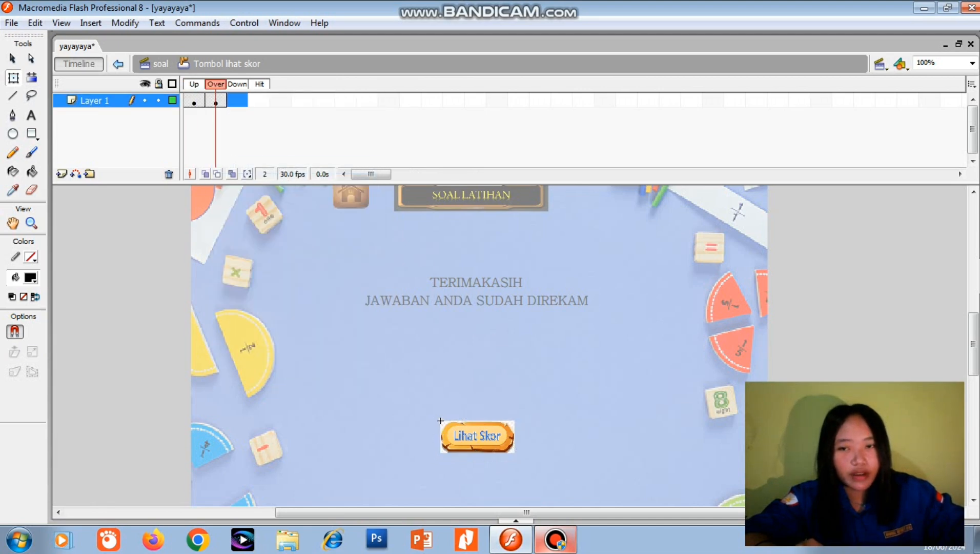
pyautogui.rightClick(238, 101)
pyautogui.click(293, 172)
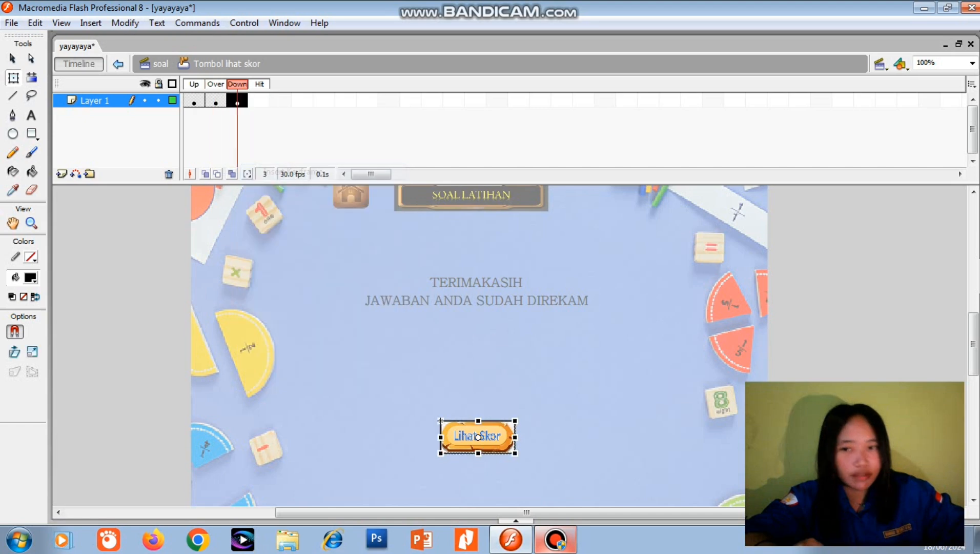
# Step: Enlarge the Lihat Skor image slightly about its centre in the button's Over state
pyautogui.press(',')
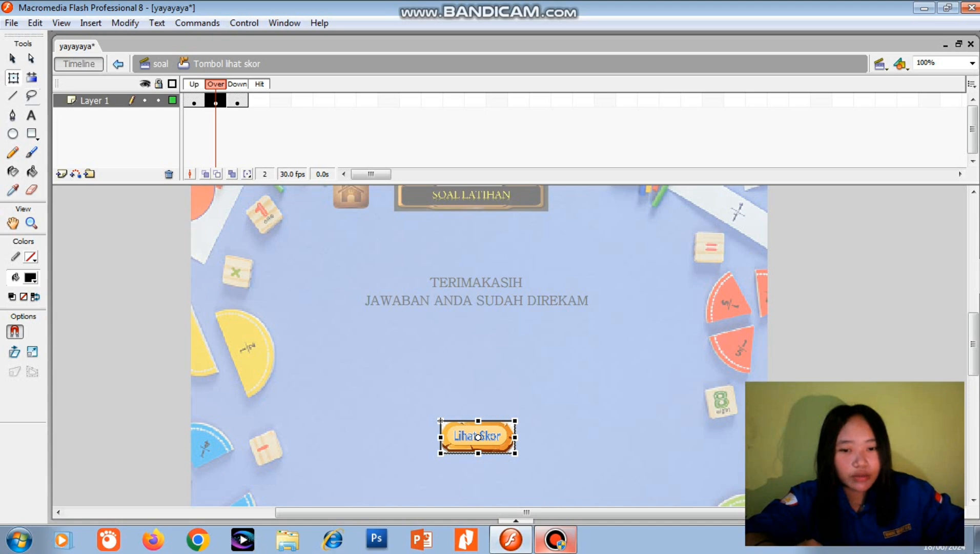
pyautogui.moveTo(515, 453); pyautogui.dragTo(519, 459)
pyautogui.press('Escape')
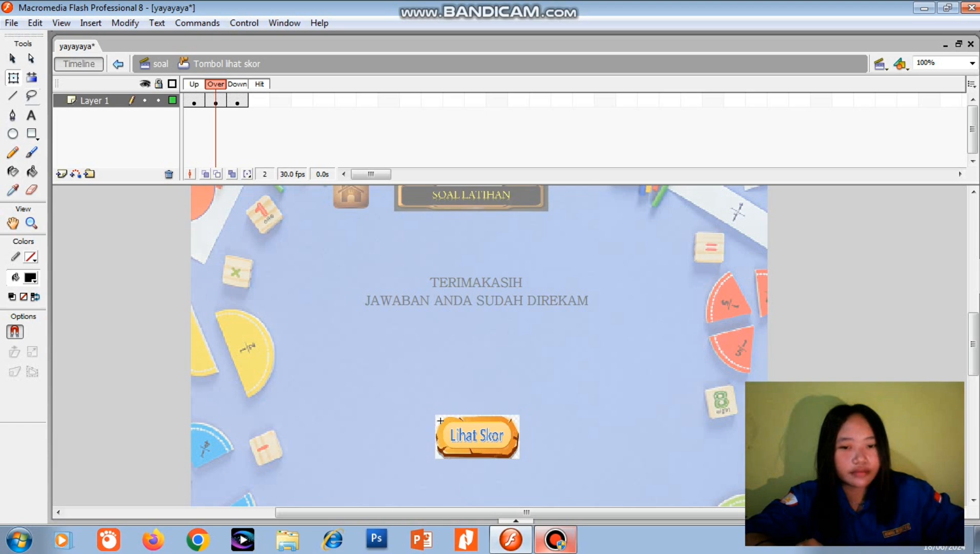
# Step: Give the Lihat Skor button on the soal scene an on-release goto action with type Next Frame
pyautogui.hotkey('ctrl', 'e')
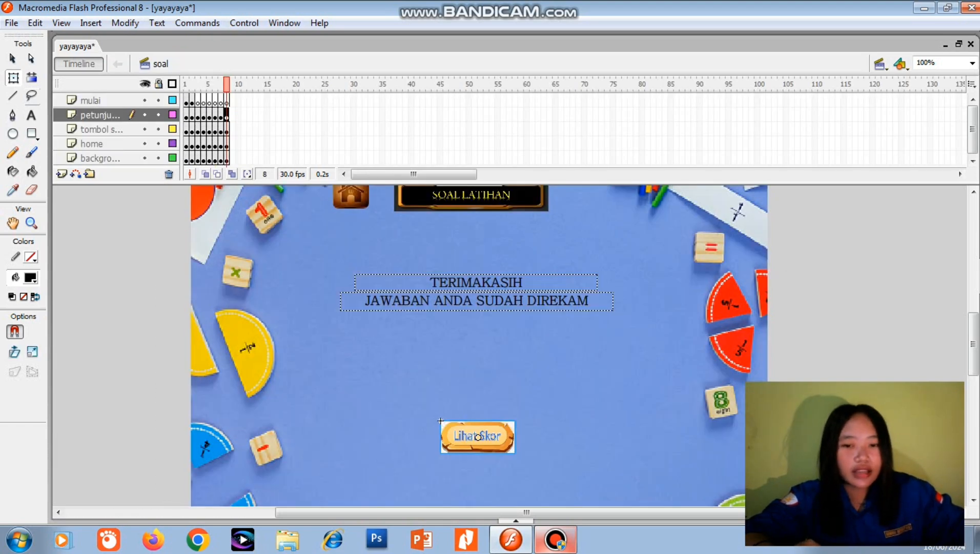
pyautogui.rightClick(497, 428)
pyautogui.click(536, 342)
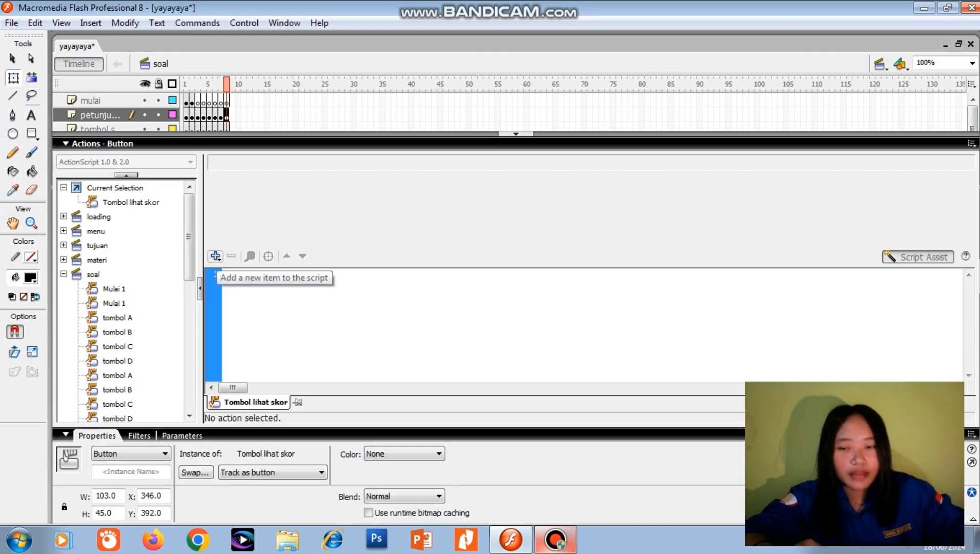
pyautogui.click(215, 256)
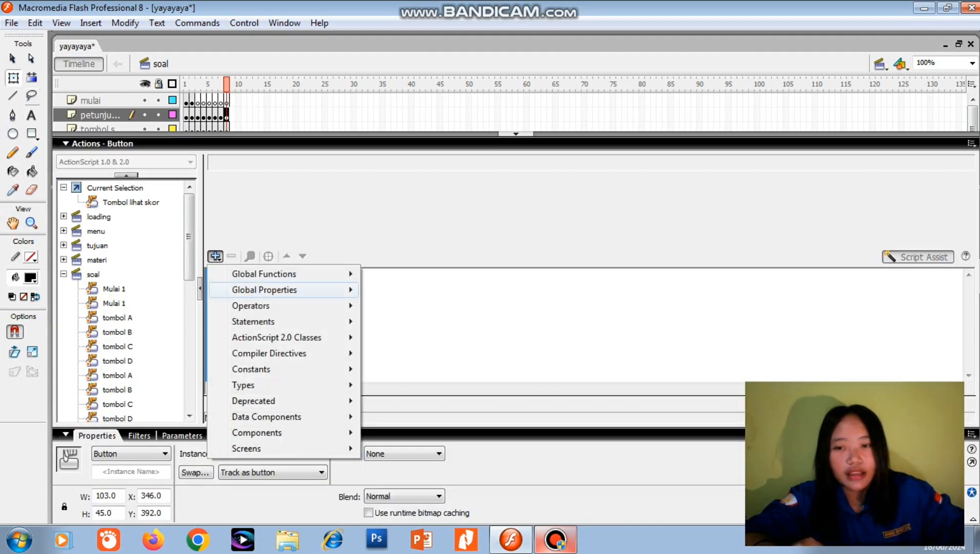
pyautogui.moveTo(287, 273)
pyautogui.moveTo(414, 274)
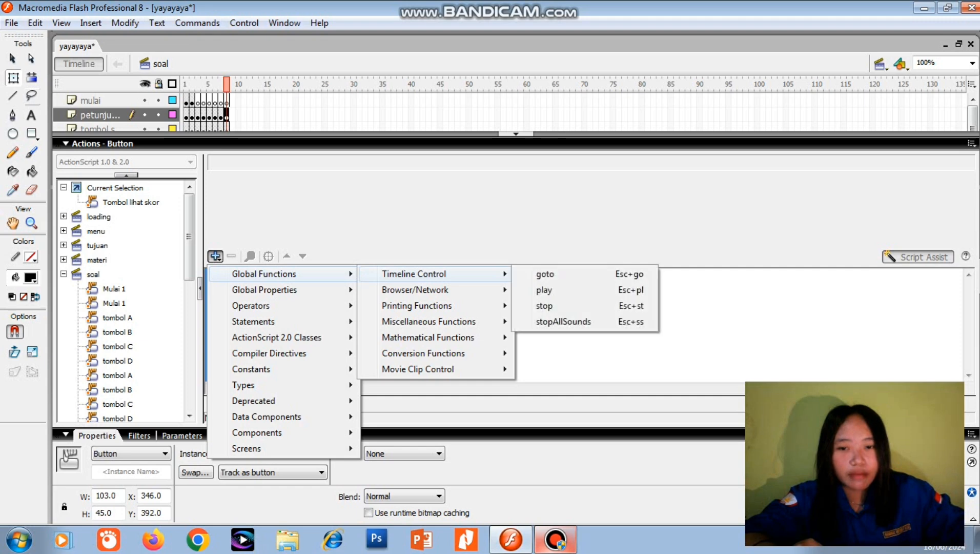
pyautogui.click(545, 273)
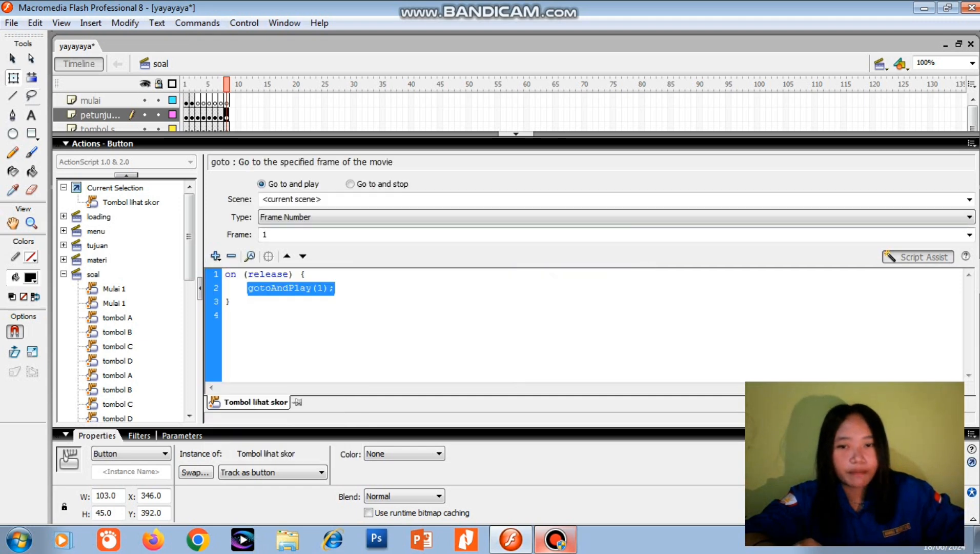
pyautogui.click(350, 183)
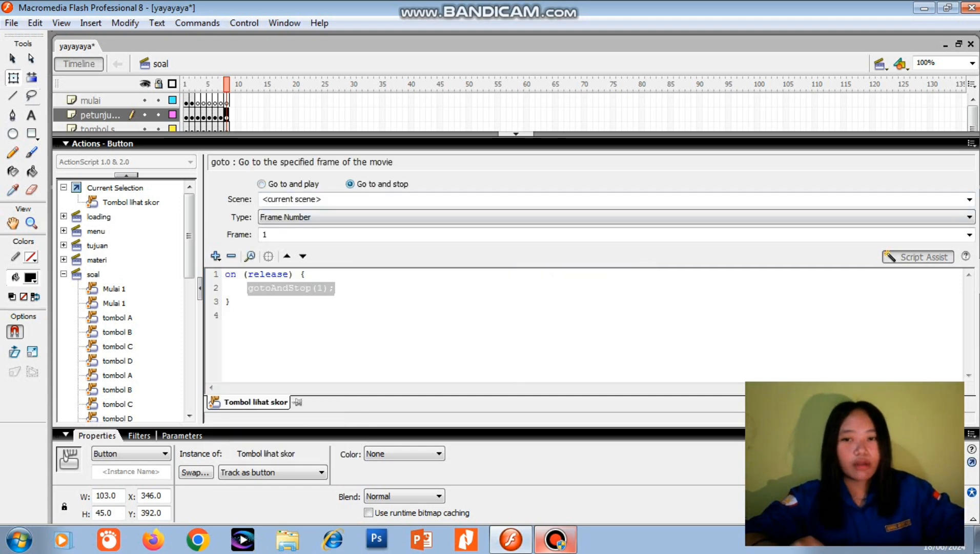
pyautogui.click(351, 216)
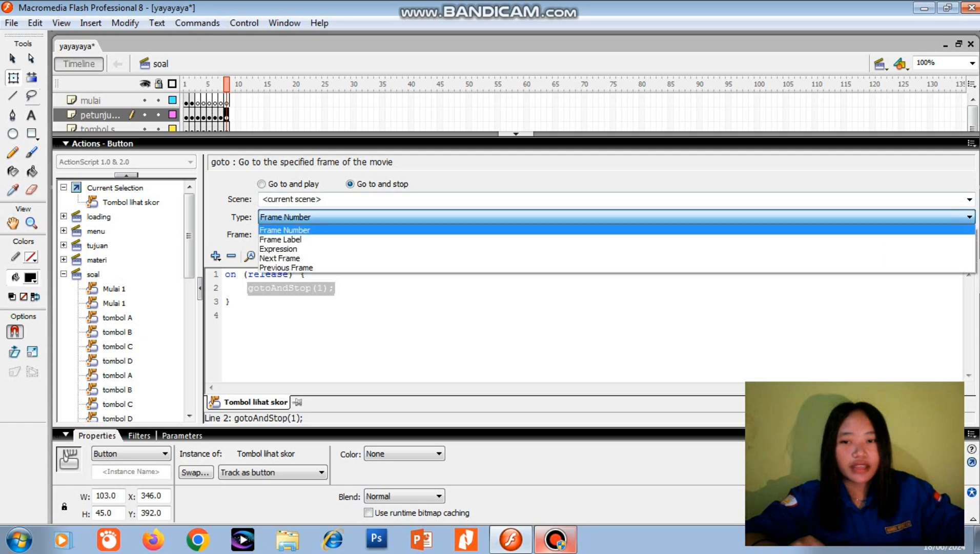
pyautogui.click(350, 258)
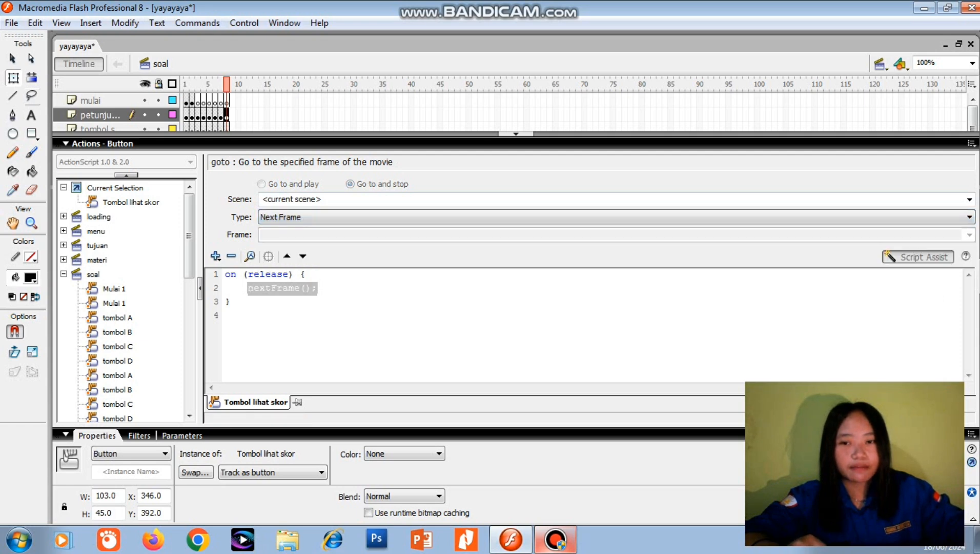
pyautogui.press('F9')
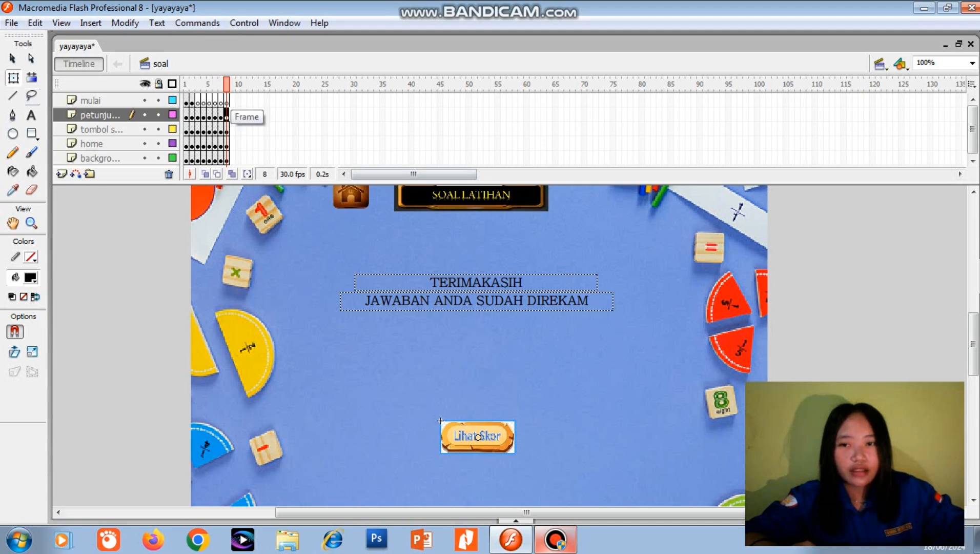
# Step: Insert keyframes at frame 9 on all five layers, from mulai down to the background layer
pyautogui.moveTo(232, 100); pyautogui.dragTo(232, 158)
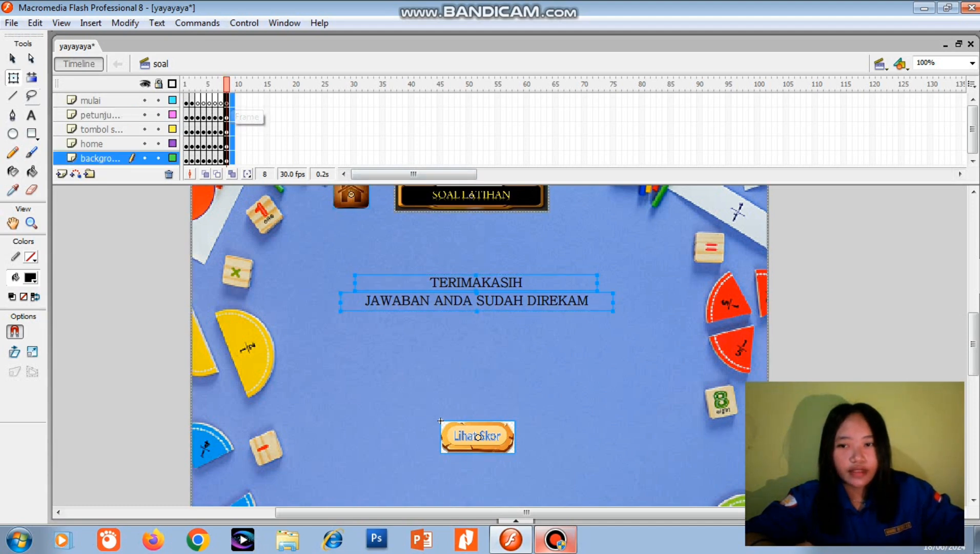
pyautogui.rightClick(232, 138)
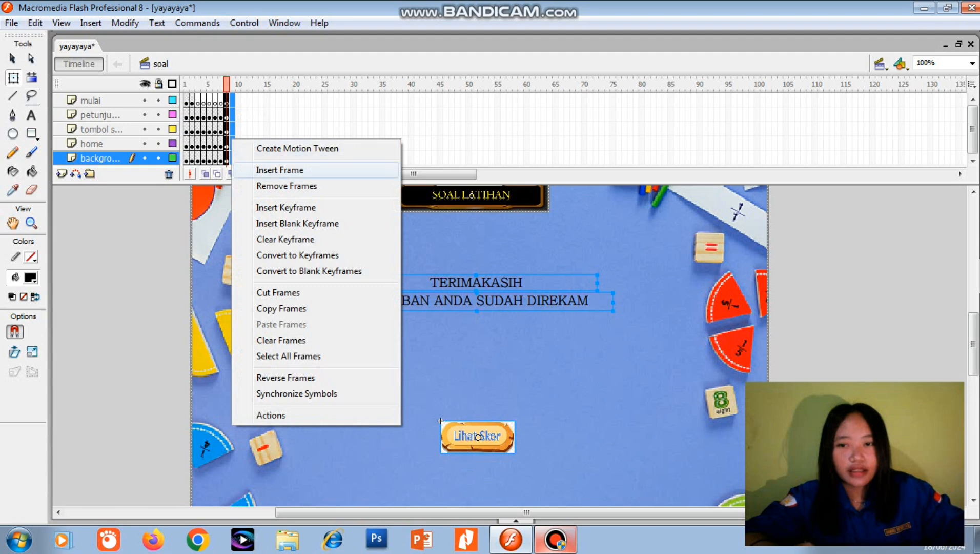
pyautogui.click(286, 207)
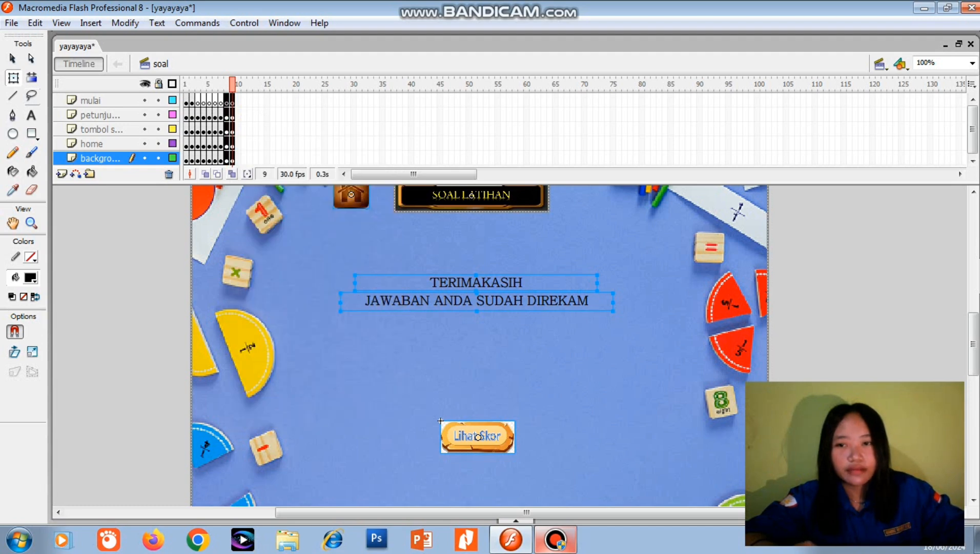
# Step: Delete the thank-you text and the Lihat Skor button from frame 9 of the petunjuk layer
pyautogui.click(232, 115)
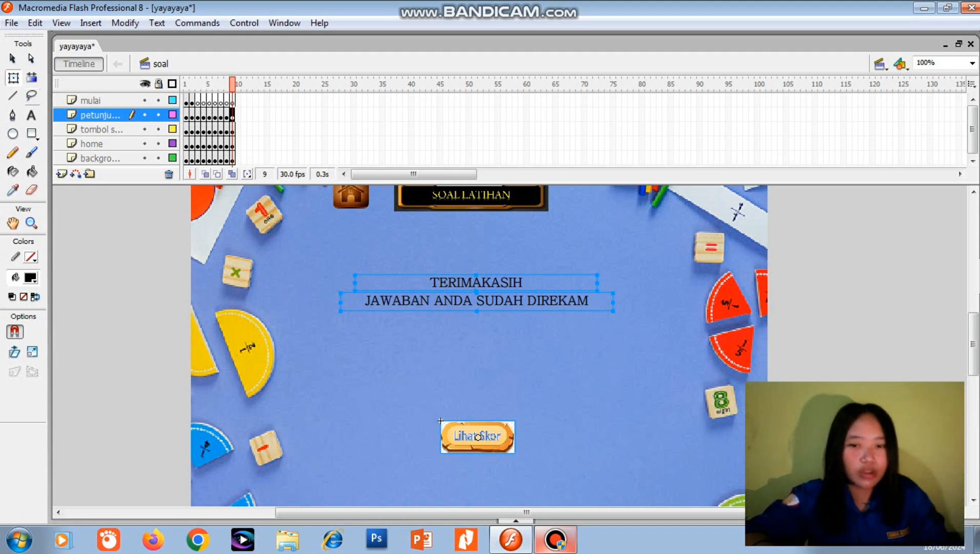
pyautogui.press('Delete')
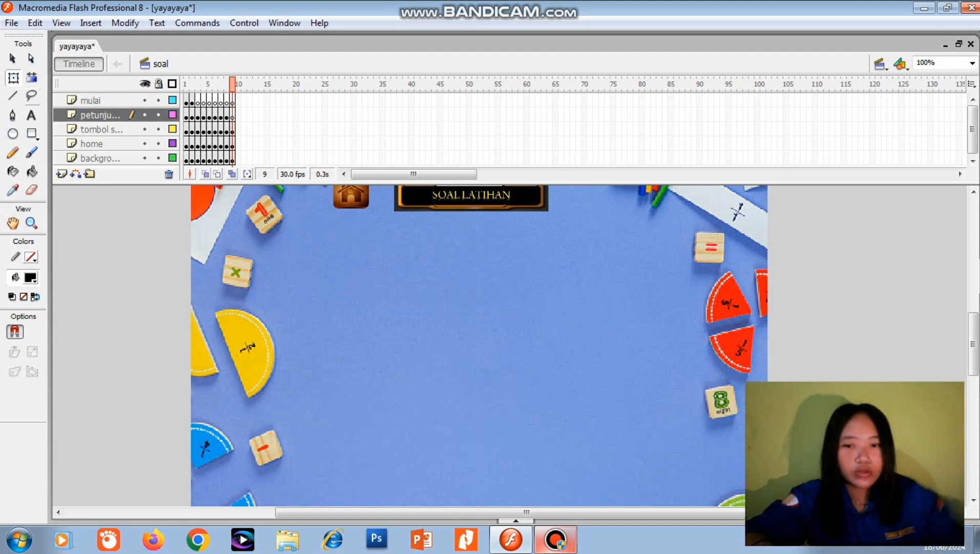
pyautogui.scroll(-3, 480, 343)
pyautogui.scroll(3, 480, 344)
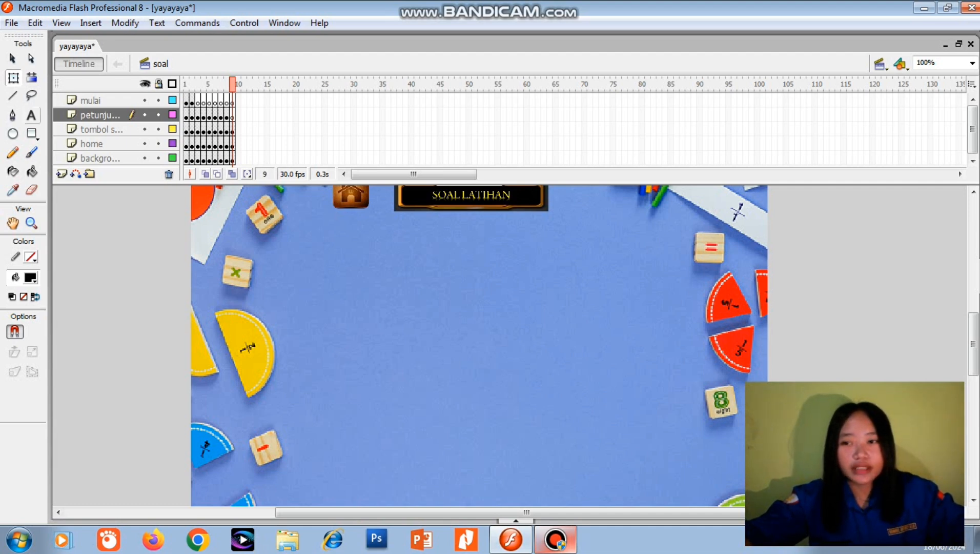
# Step: Add the text "NAMA PESERTA DIDIK" on frame 9, centred a little below the SOAL LATIHAN title
pyautogui.click(32, 115)
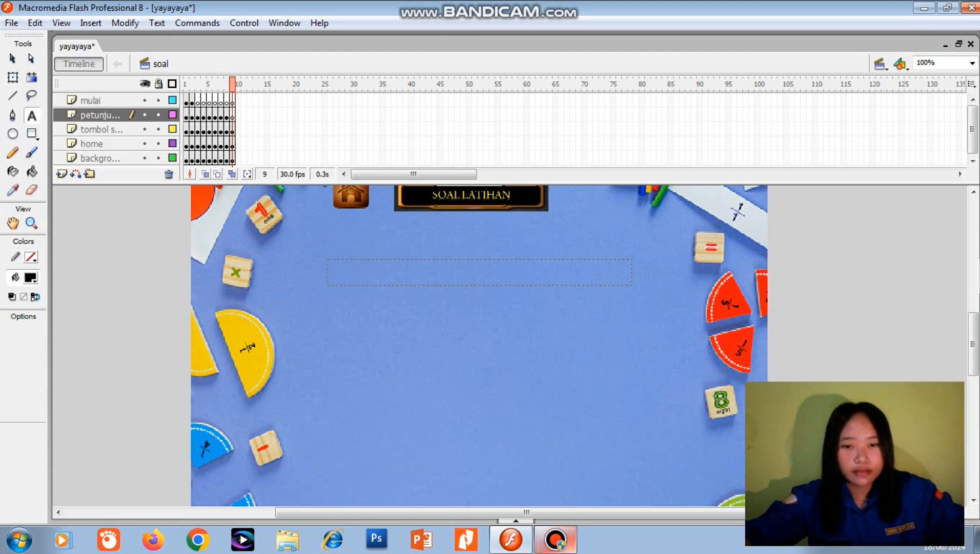
pyautogui.click(479, 266)
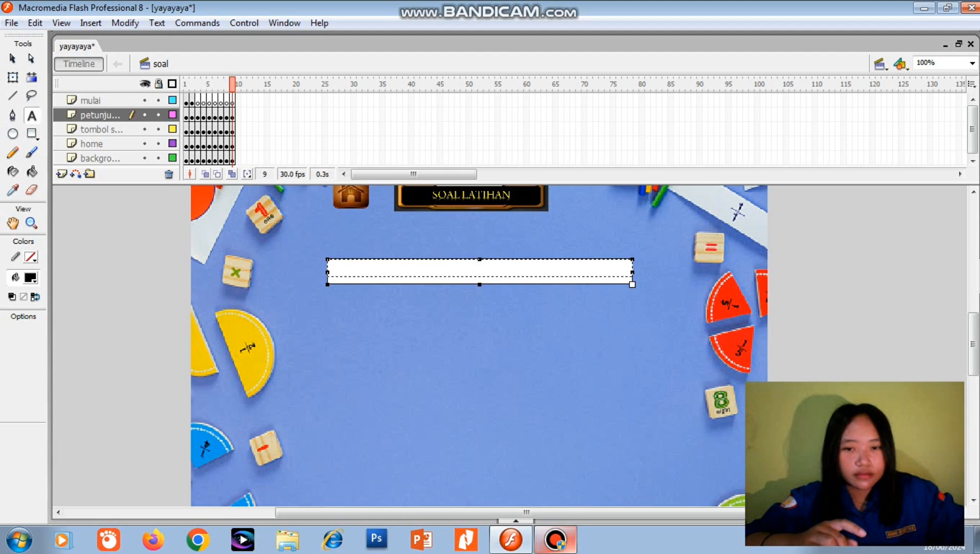
pyautogui.press('BackSpace')
pyautogui.write('NA')
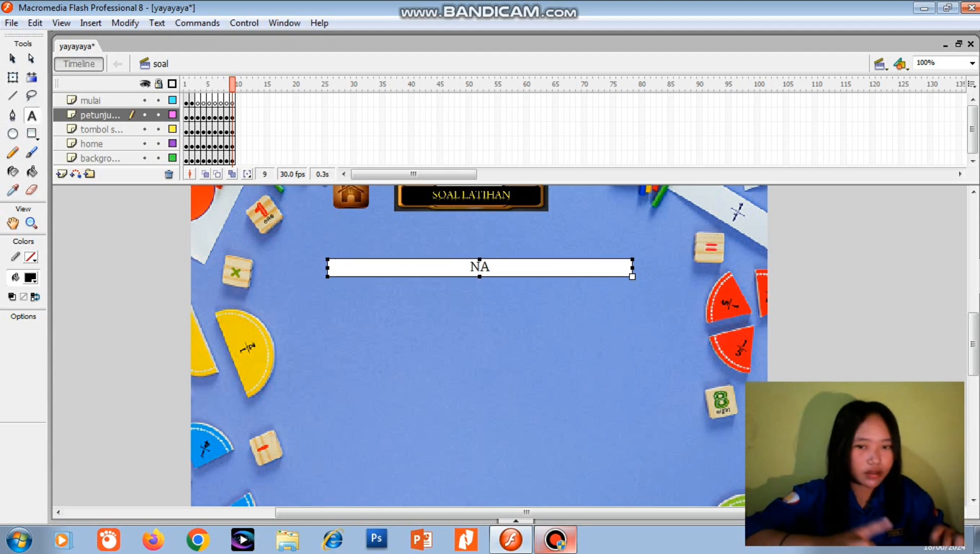
pyautogui.write('MA PESE')
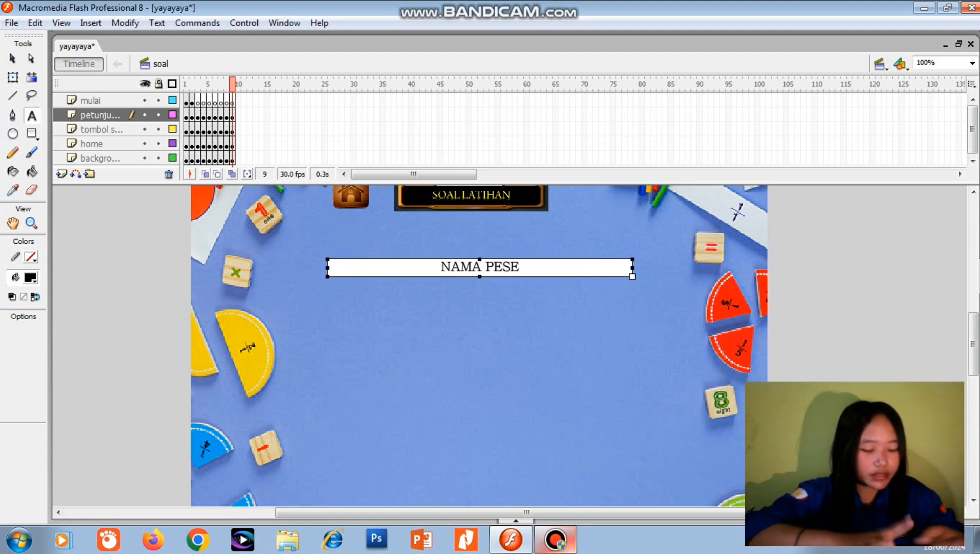
pyautogui.write('RTA DIDIK')
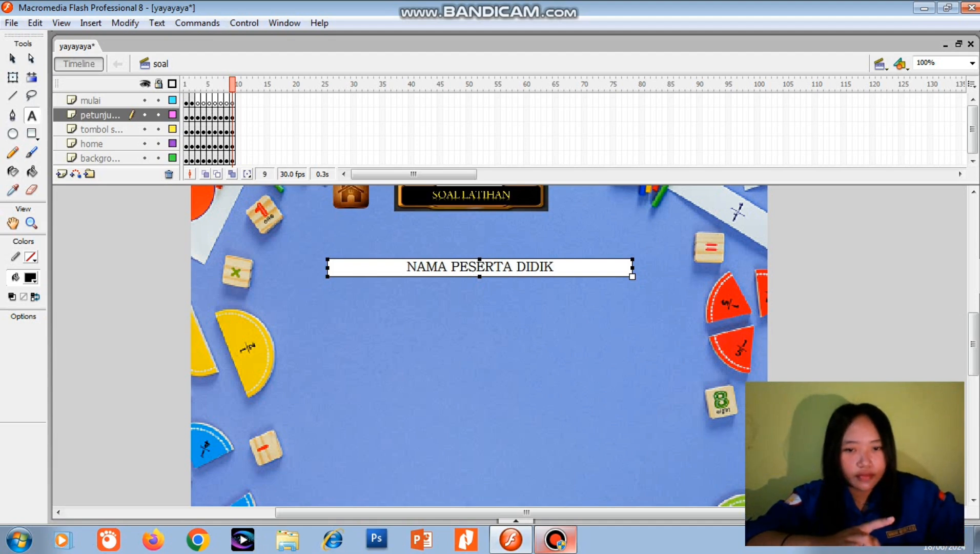
pyautogui.moveTo(479, 267); pyautogui.dragTo(486, 284)
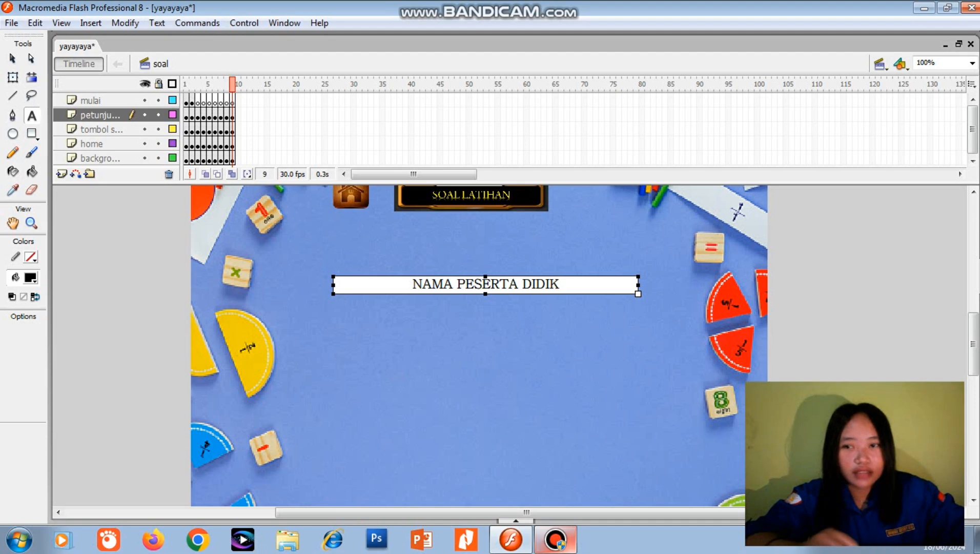
# Step: Import the picture "file nama.jpg" from the Pictures library onto the stage
pyautogui.press('alt')
pyautogui.click(11, 22)
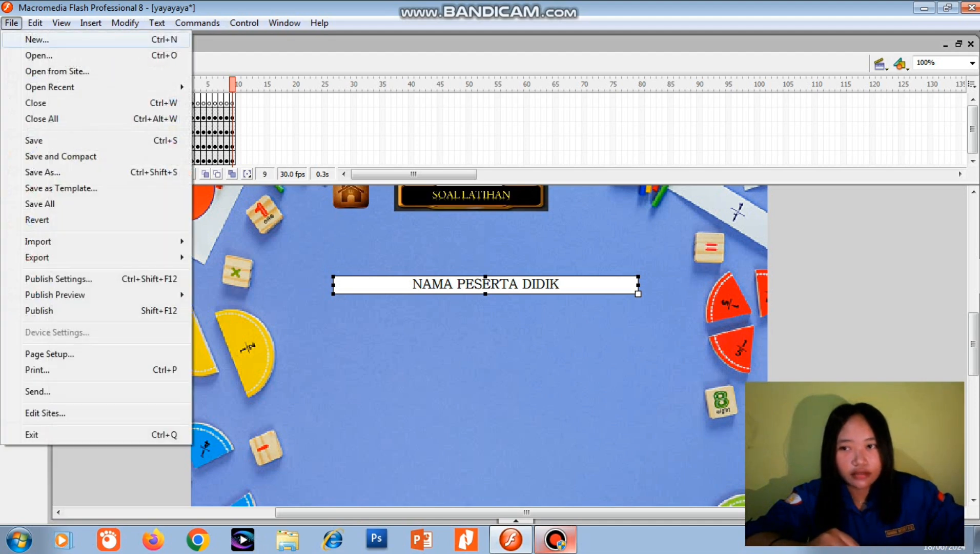
pyautogui.moveTo(38, 241)
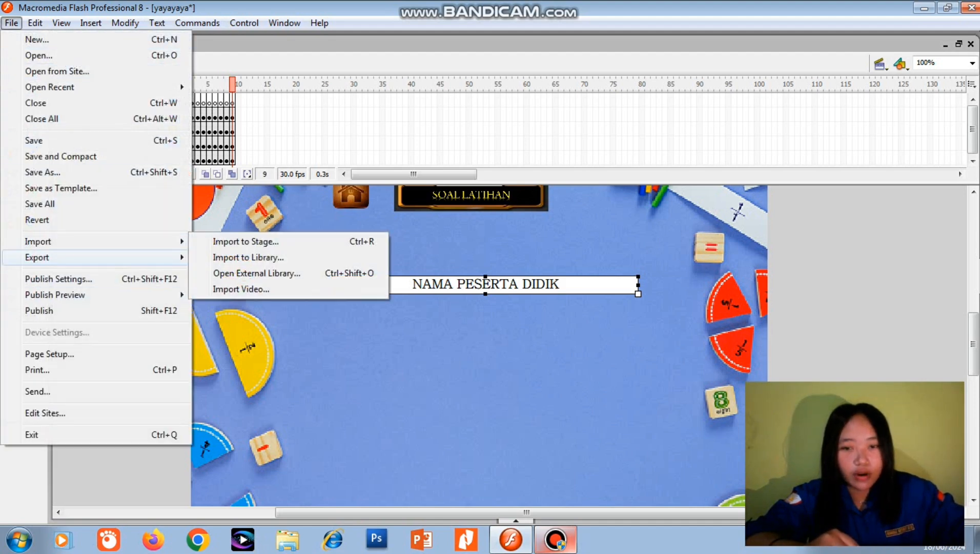
pyautogui.click(245, 241)
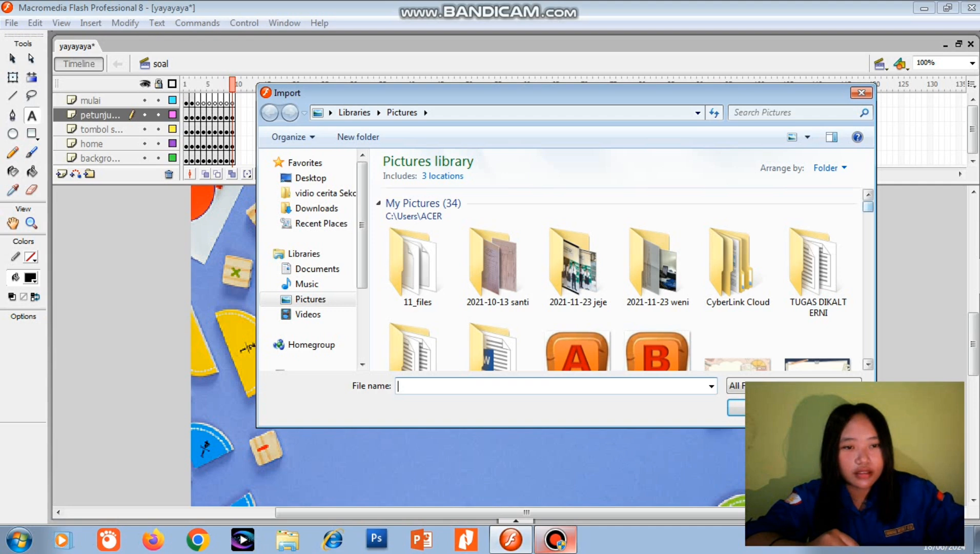
pyautogui.scroll(-5, 658, 246)
pyautogui.doubleClick(658, 246)
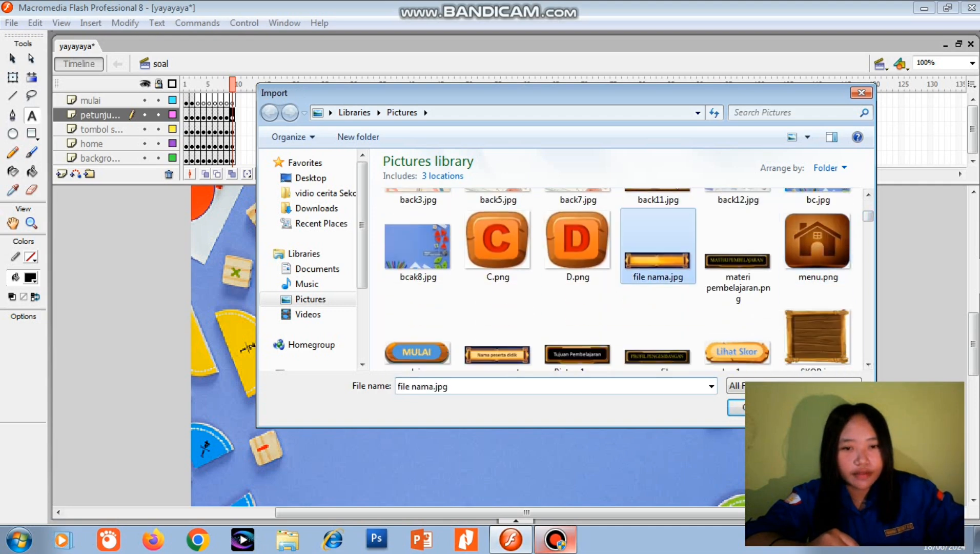
pyautogui.click(531, 300)
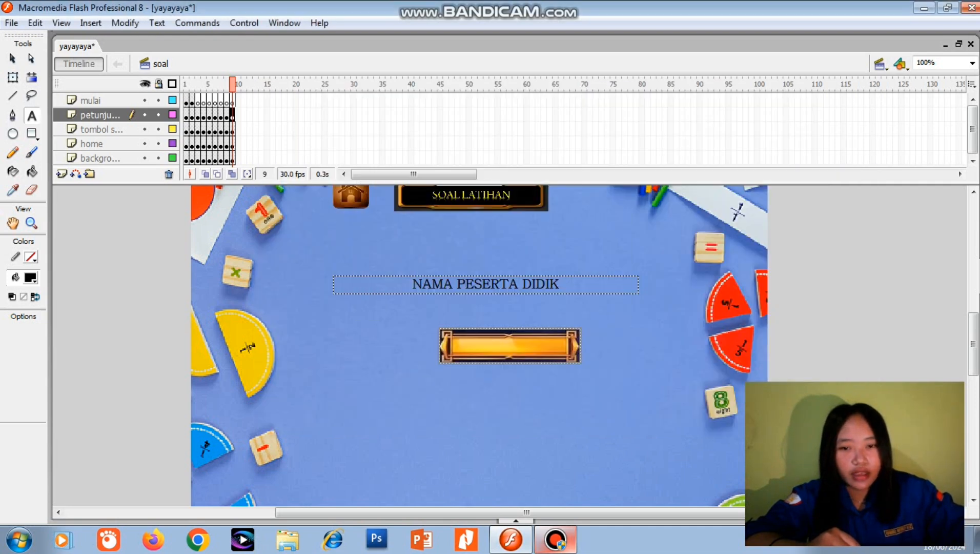
# Step: Stretch the imported golden banner horizontally to slightly wider than the NAMA PESERTA DIDIK text box and centre it directly beneath that text
pyautogui.rightClick(524, 342)
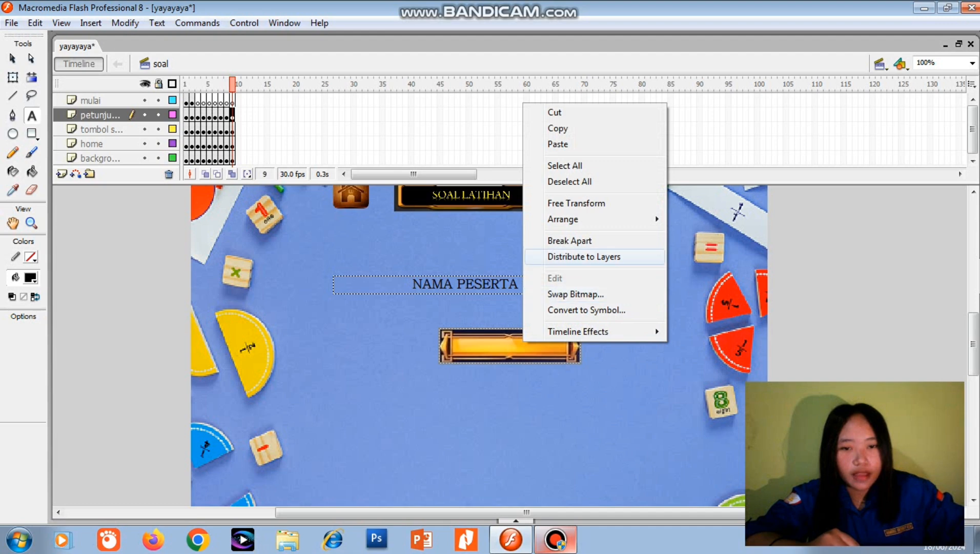
pyautogui.click(578, 390)
pyautogui.click(12, 78)
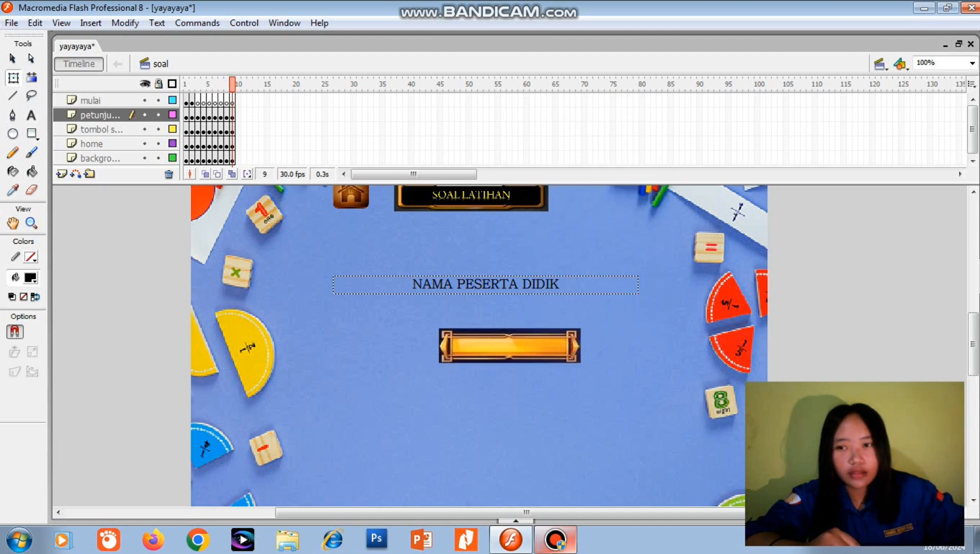
pyautogui.click(510, 346)
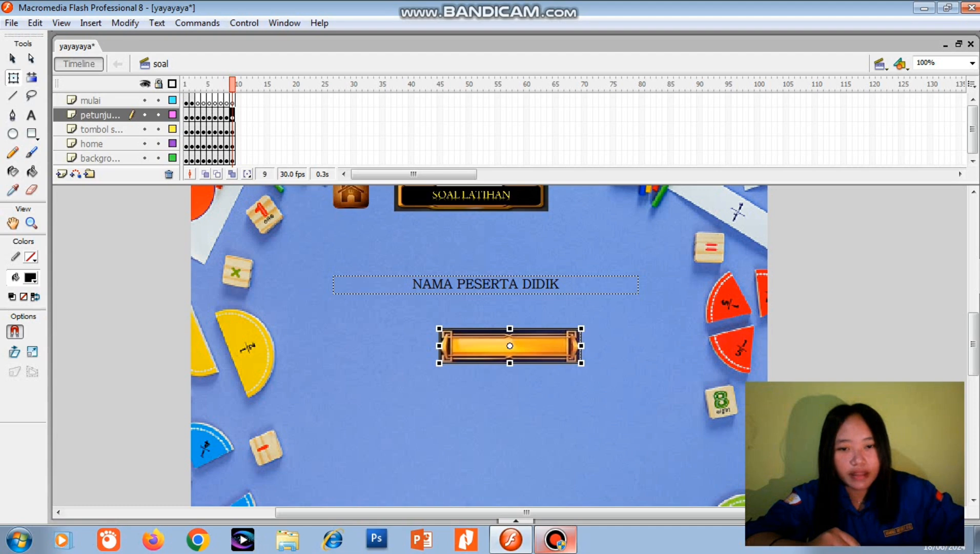
pyautogui.moveTo(581, 346); pyautogui.dragTo(692, 336)
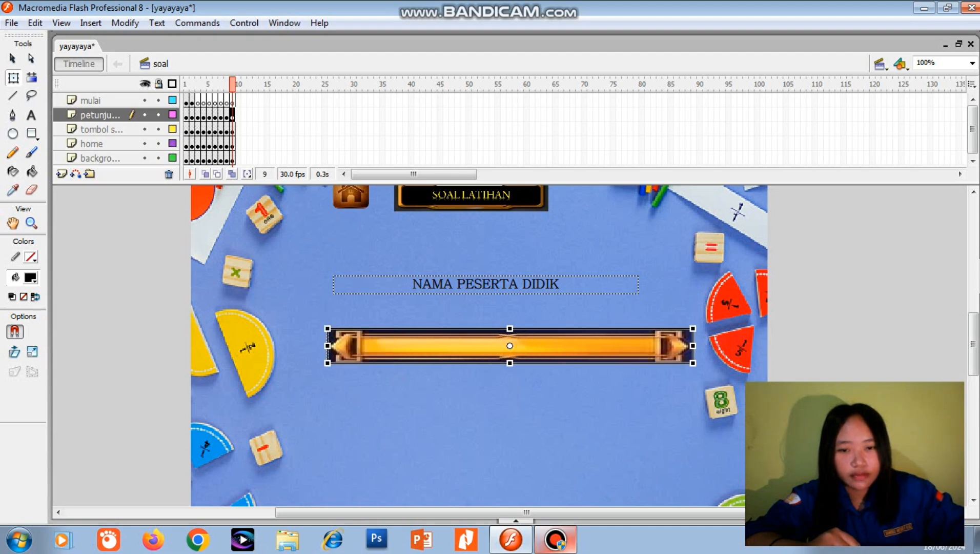
pyautogui.moveTo(564, 345); pyautogui.dragTo(539, 322)
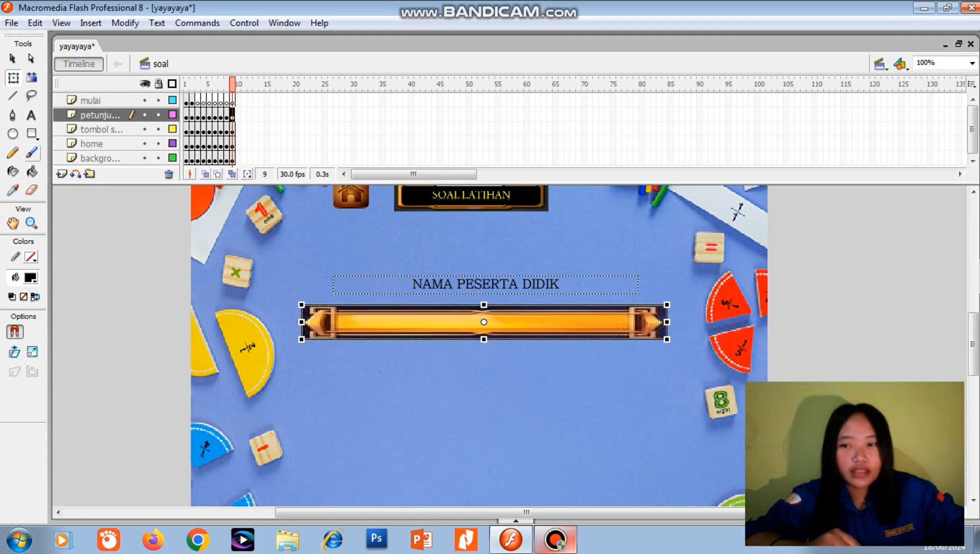
# Step: Draw an empty text box spanning the golden banner's inner width and position it inside the banner
pyautogui.click(32, 115)
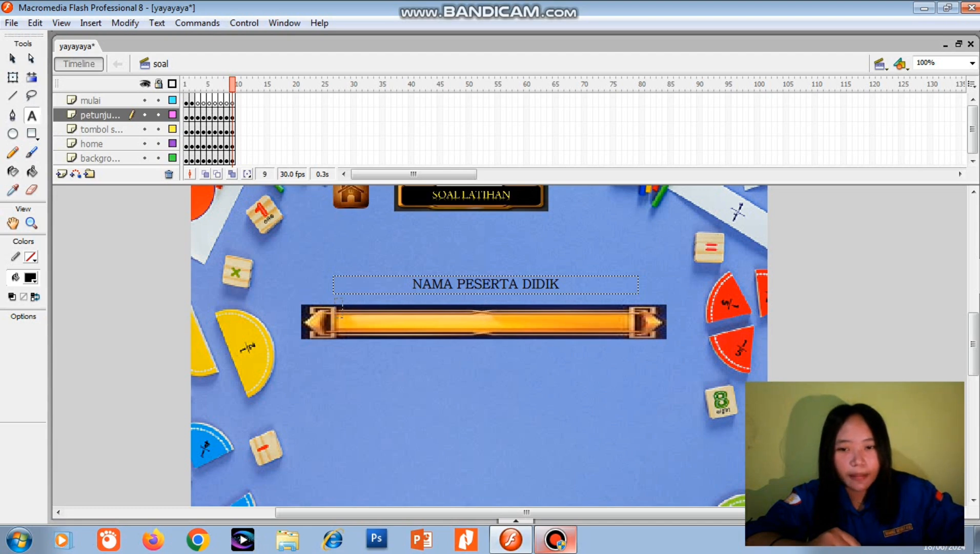
pyautogui.moveTo(334, 298); pyautogui.dragTo(630, 314)
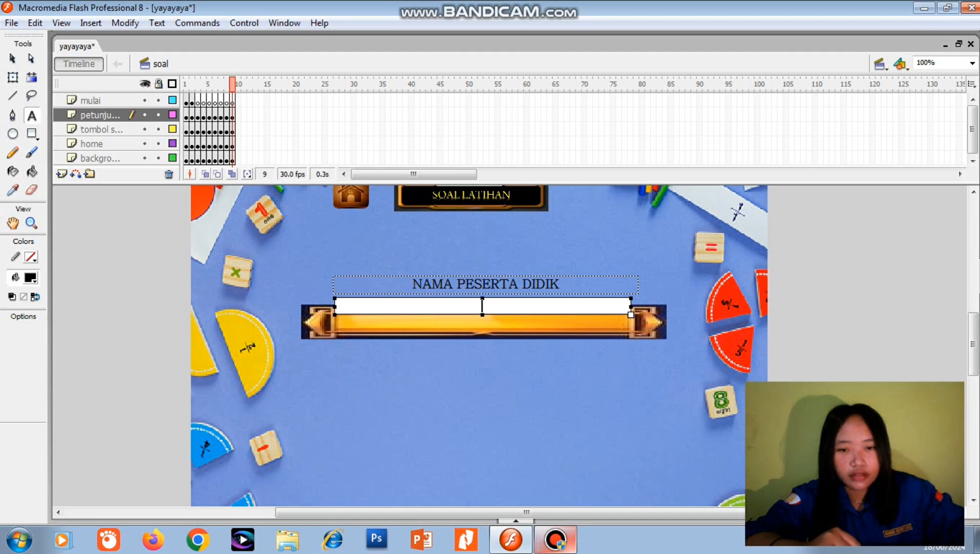
pyautogui.moveTo(482, 306); pyautogui.dragTo(479, 324)
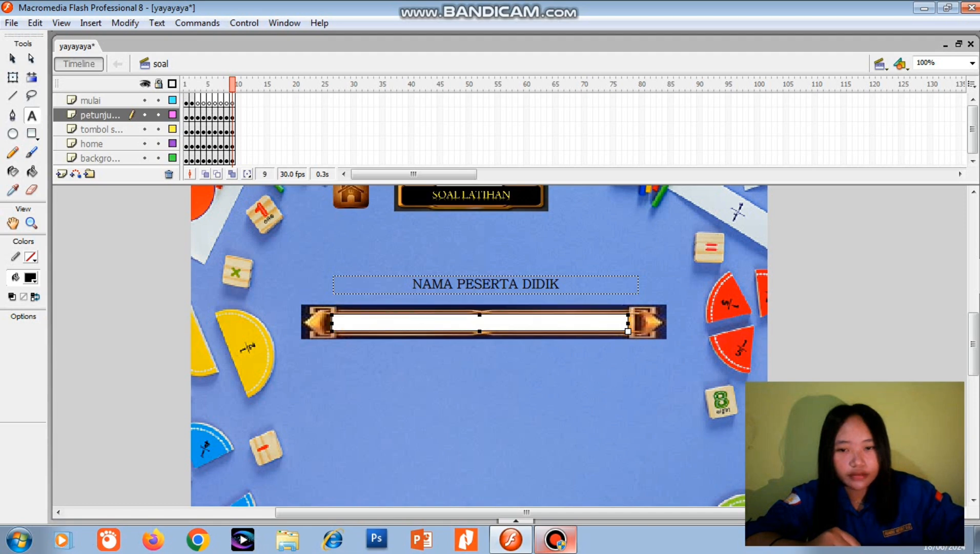
pyautogui.click(479, 322)
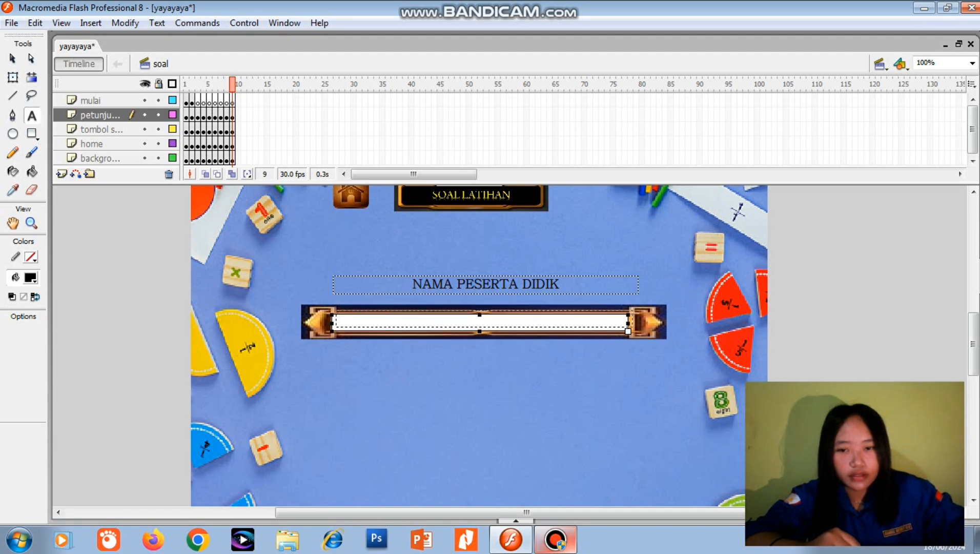
# Step: Nudge the empty text box into alignment with the golden banner's inner area beneath NAMA PESERTA DIDIK
pyautogui.moveTo(479, 322); pyautogui.dragTo(483, 329)
pyautogui.click(483, 319)
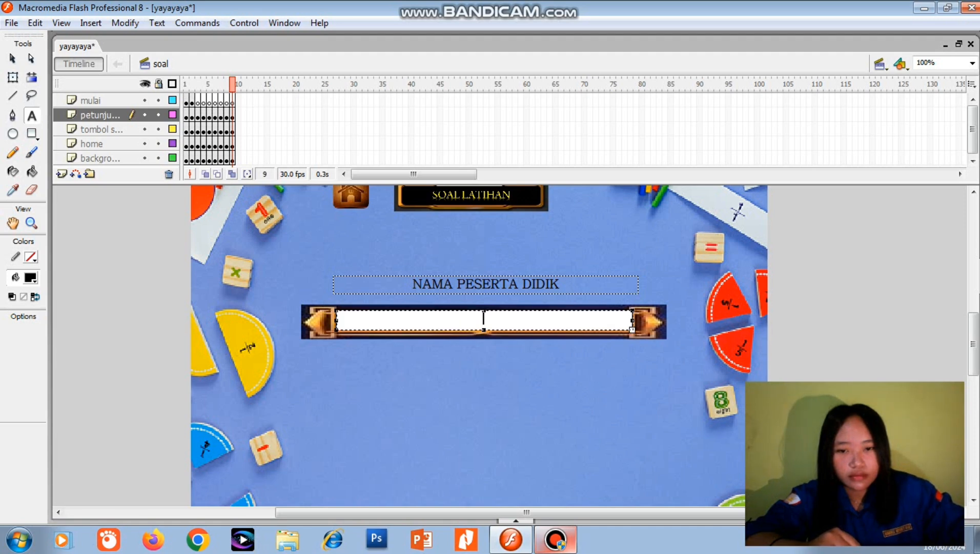
pyautogui.moveTo(483, 318); pyautogui.dragTo(484, 319)
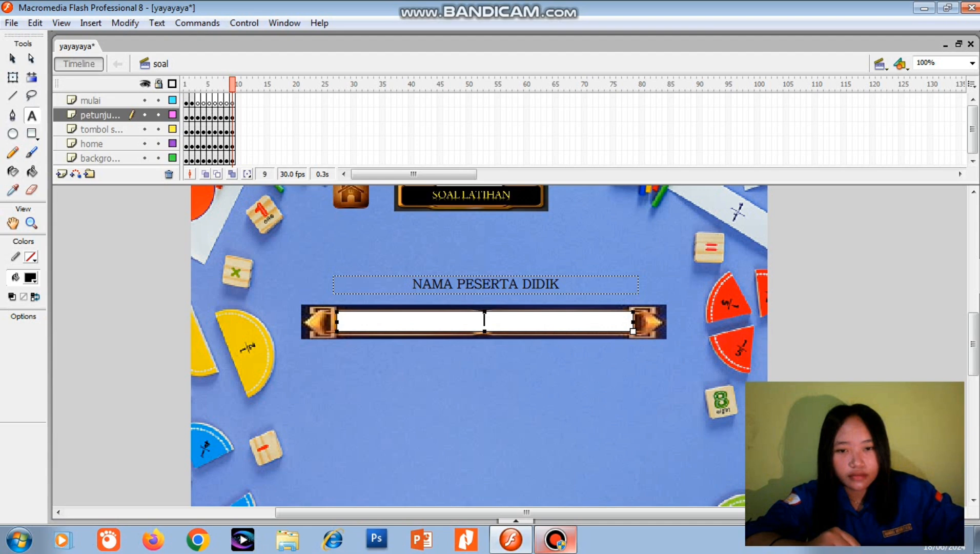
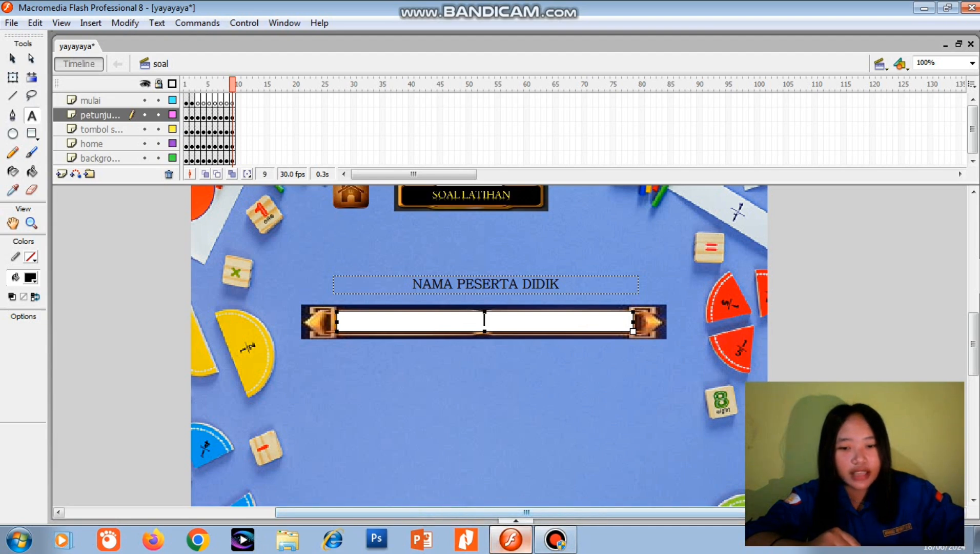
# Step: Make the text box inside the golden banner Dynamic Text with the variable name "NAMA PESERTA DIDIK"
pyautogui.moveTo(527, 512); pyautogui.dragTo(529, 512)
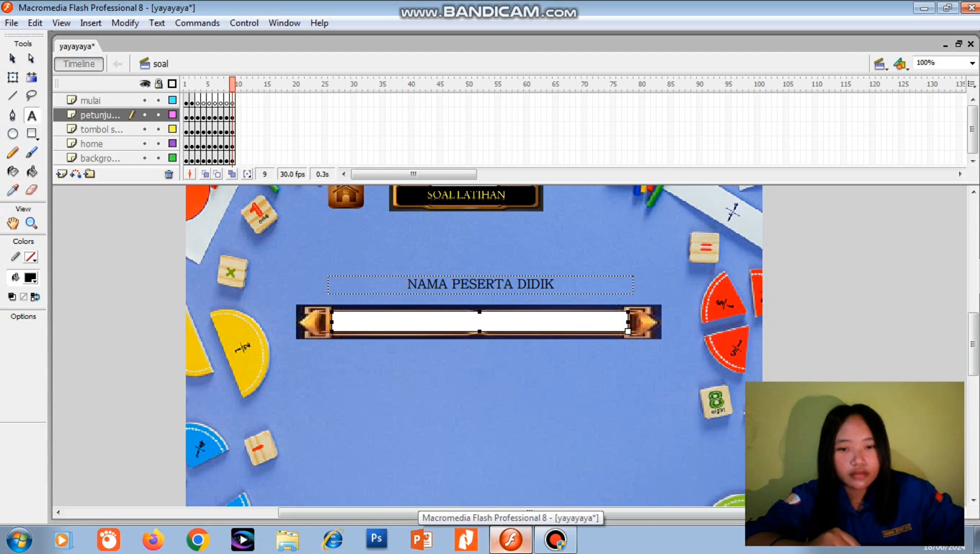
pyautogui.moveTo(529, 512); pyautogui.dragTo(530, 512)
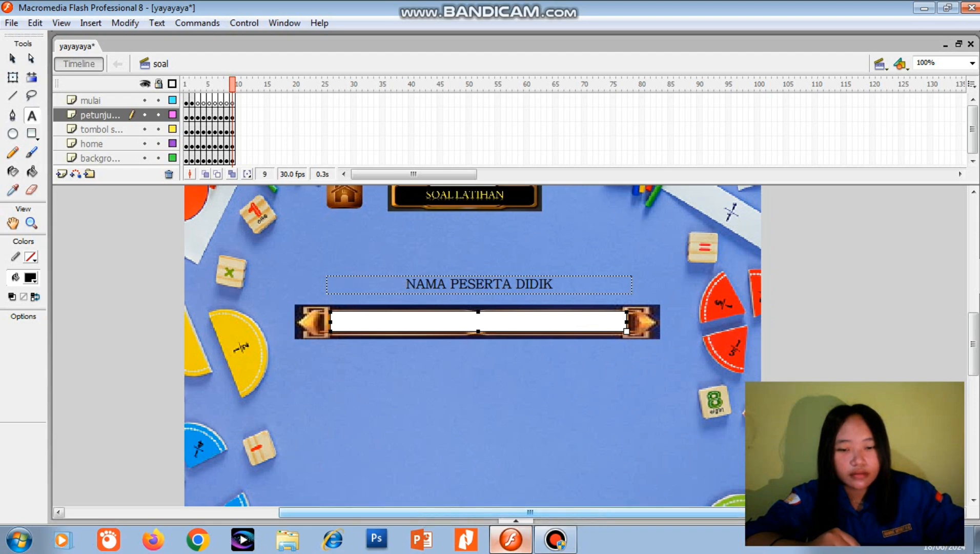
pyautogui.click(515, 521)
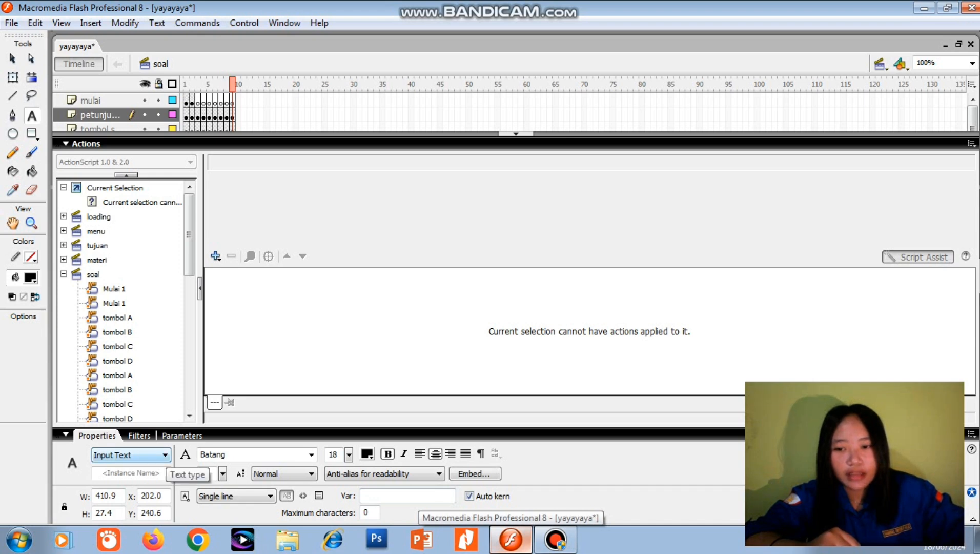
pyautogui.click(164, 455)
pyautogui.click(116, 476)
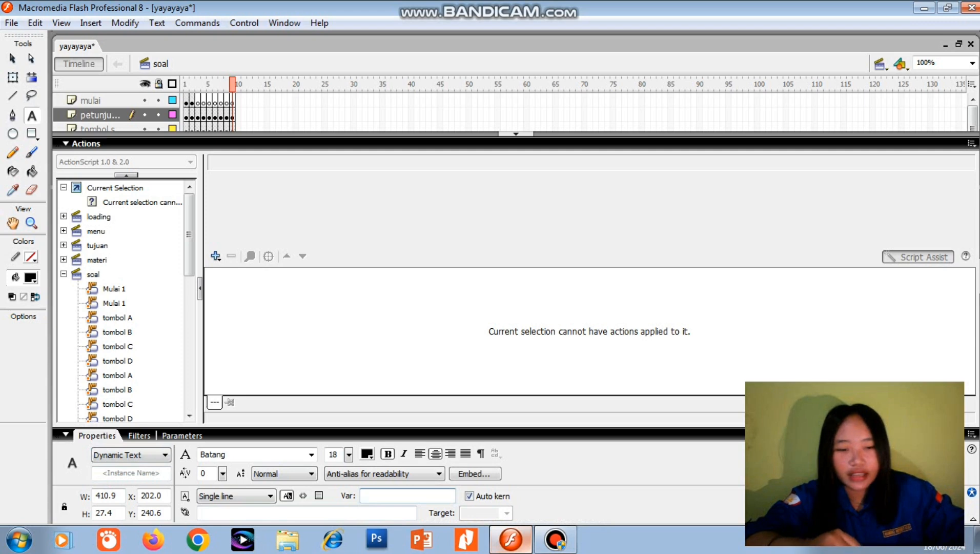
pyautogui.write('n')
pyautogui.press('BackSpace')
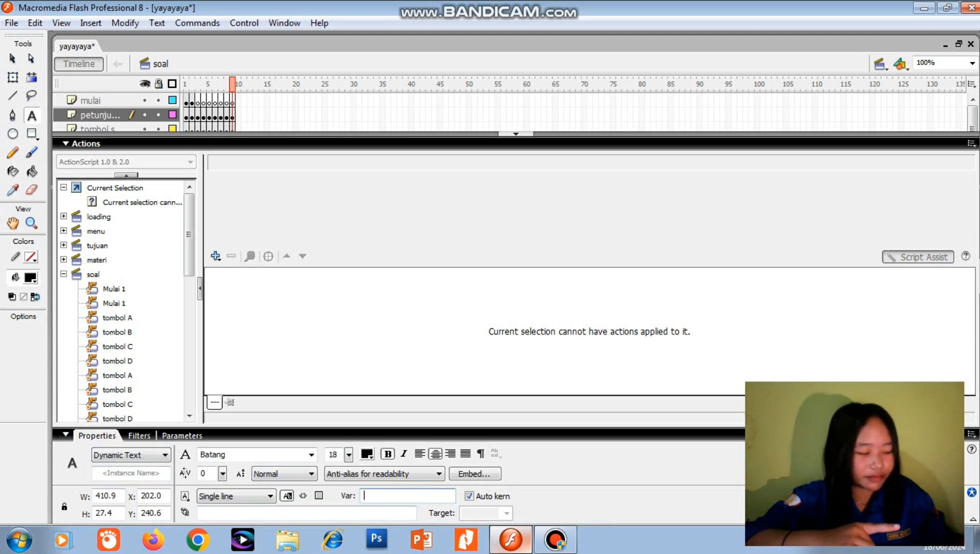
pyautogui.write('NAMA ')
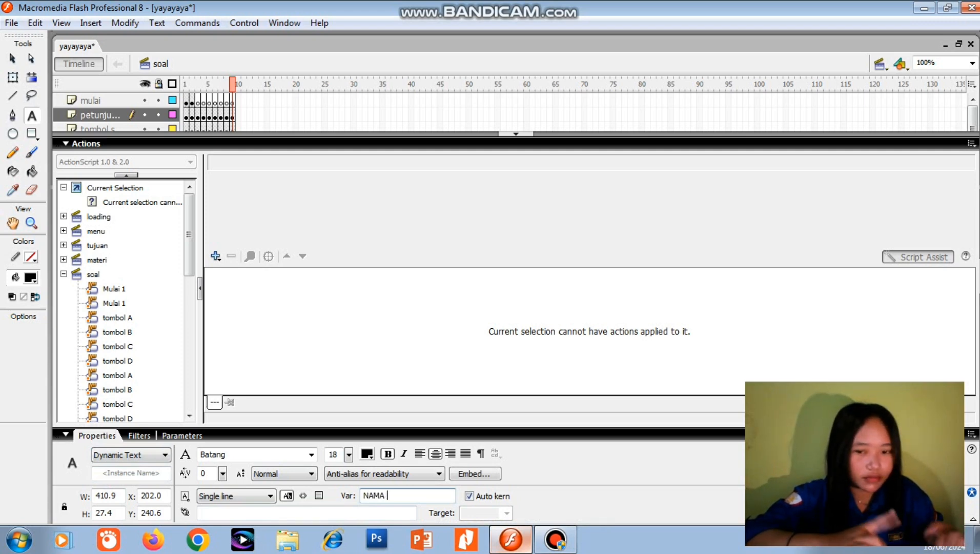
pyautogui.write('PESERTA DIDIK')
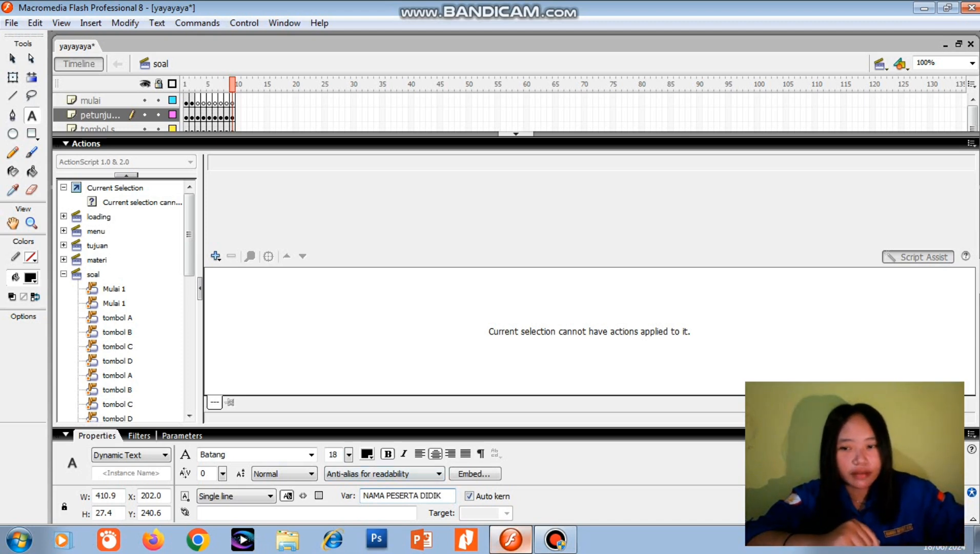
pyautogui.click(515, 134)
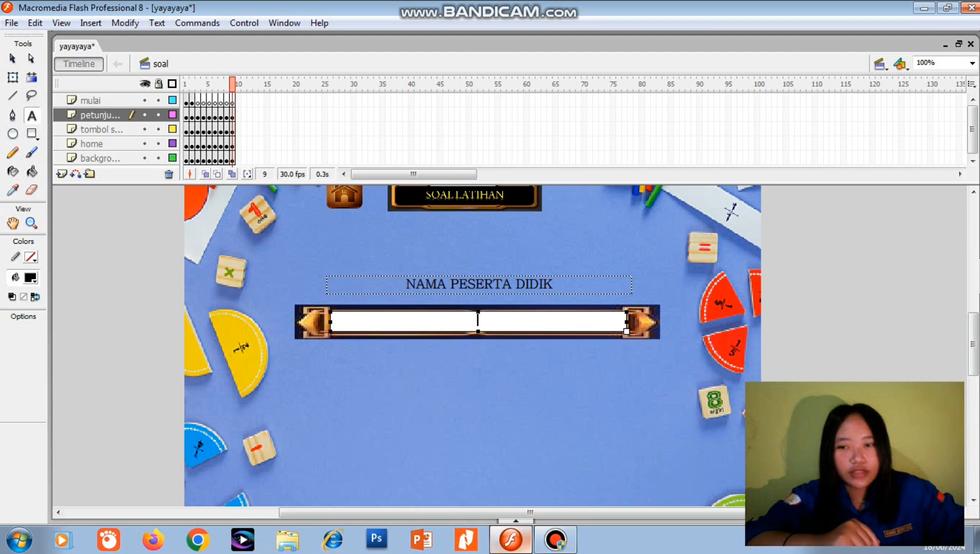
pyautogui.press('Escape')
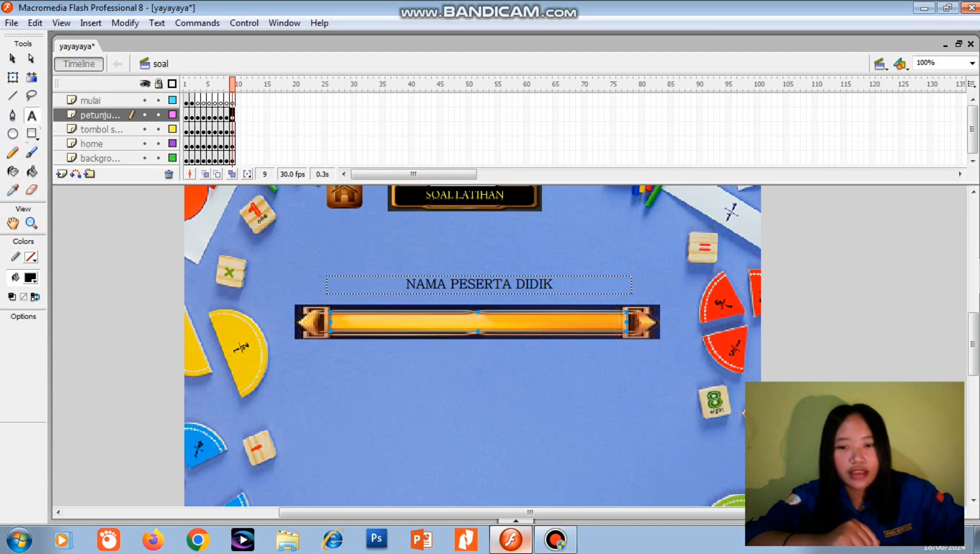
pyautogui.press('Escape')
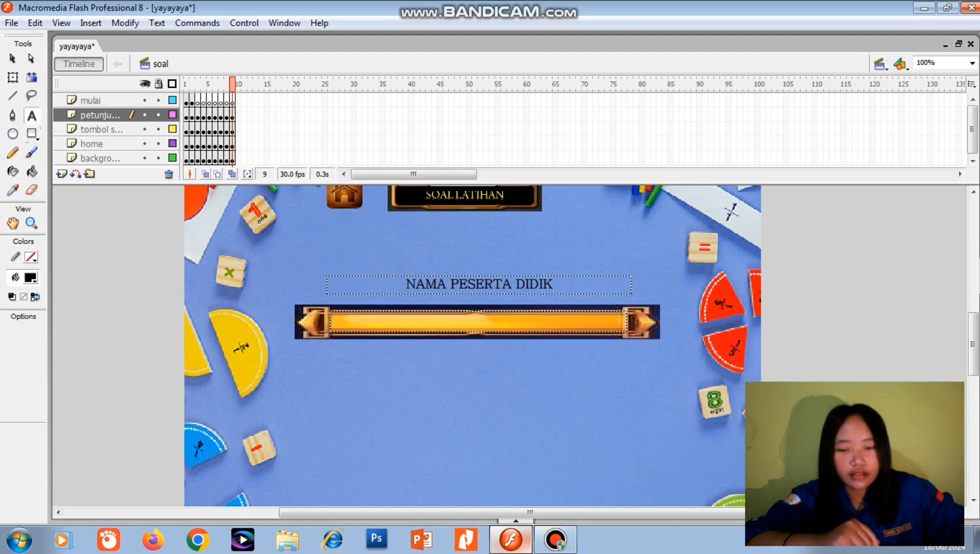
# Step: Add the text "SKOR" below the golden banner and place it roughly centred under it with a gap
pyautogui.moveTo(410, 369); pyautogui.dragTo(500, 385)
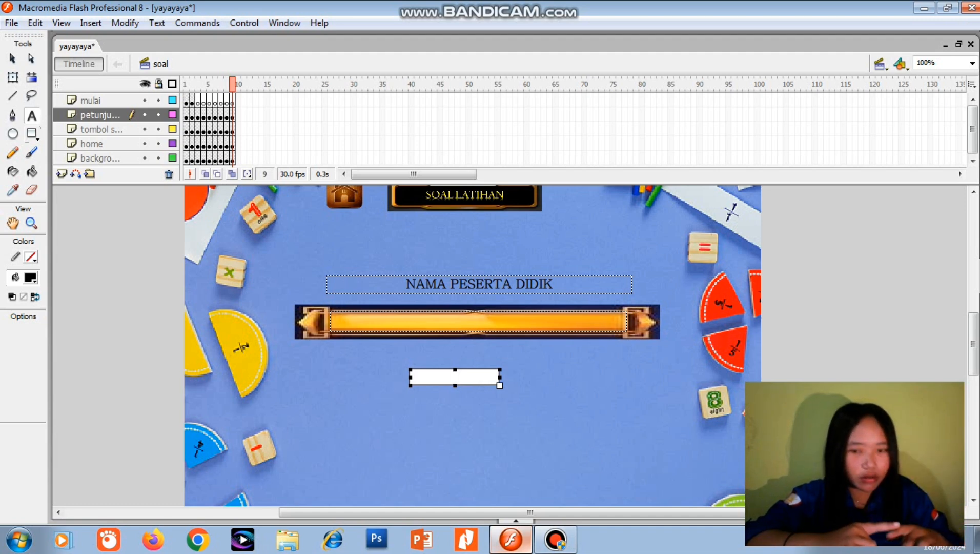
pyautogui.write('Sk')
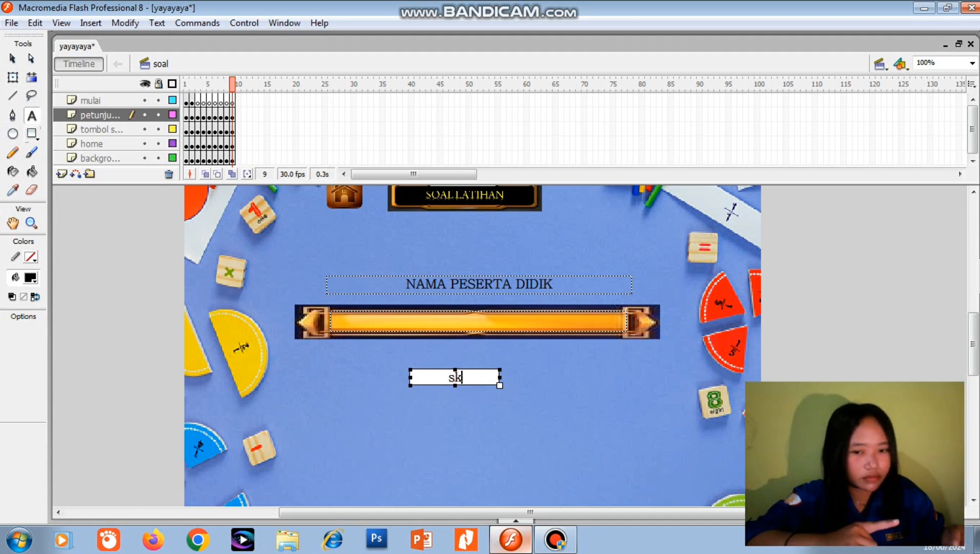
pyautogui.press('BackSpace')
pyautogui.write('SKOR')
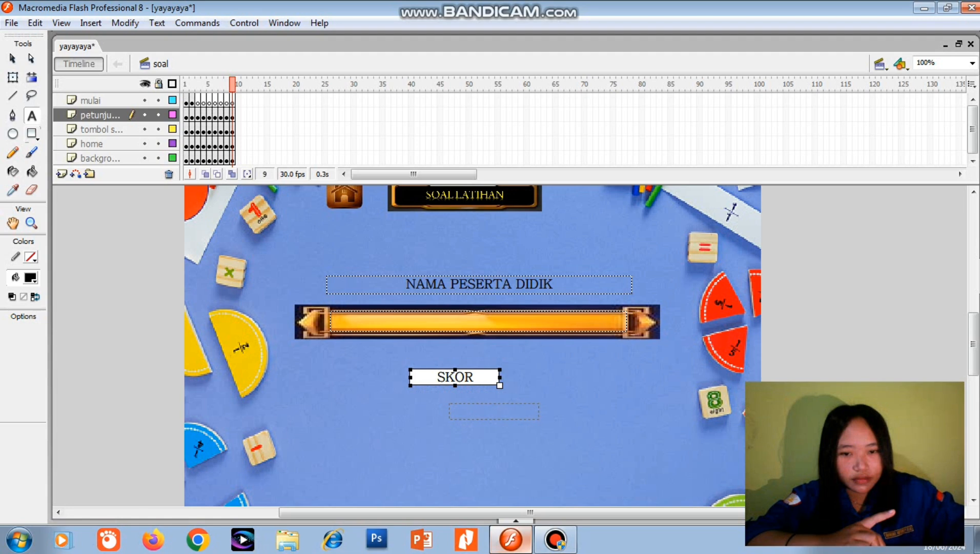
pyautogui.moveTo(455, 376); pyautogui.dragTo(490, 412)
pyautogui.scroll(-2, 472, 344)
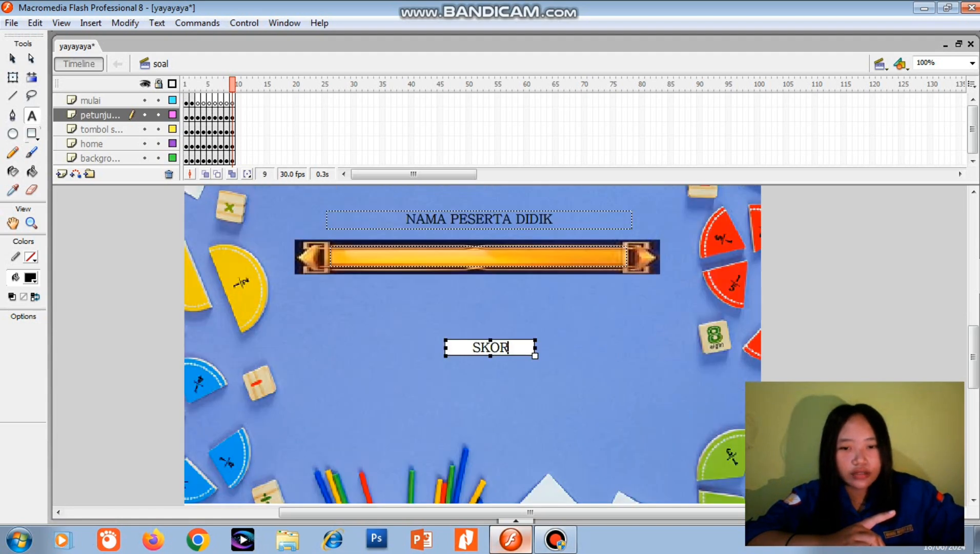
pyautogui.moveTo(453, 335); pyautogui.dragTo(452, 322)
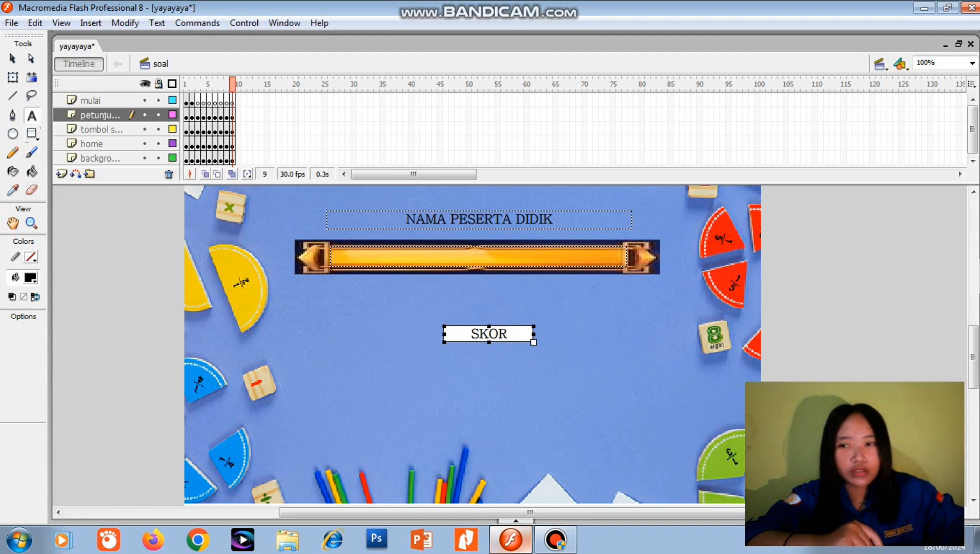
# Step: Import the square wooden frame picture from the Pictures library onto the stage
pyautogui.press('alt')
pyautogui.click(11, 23)
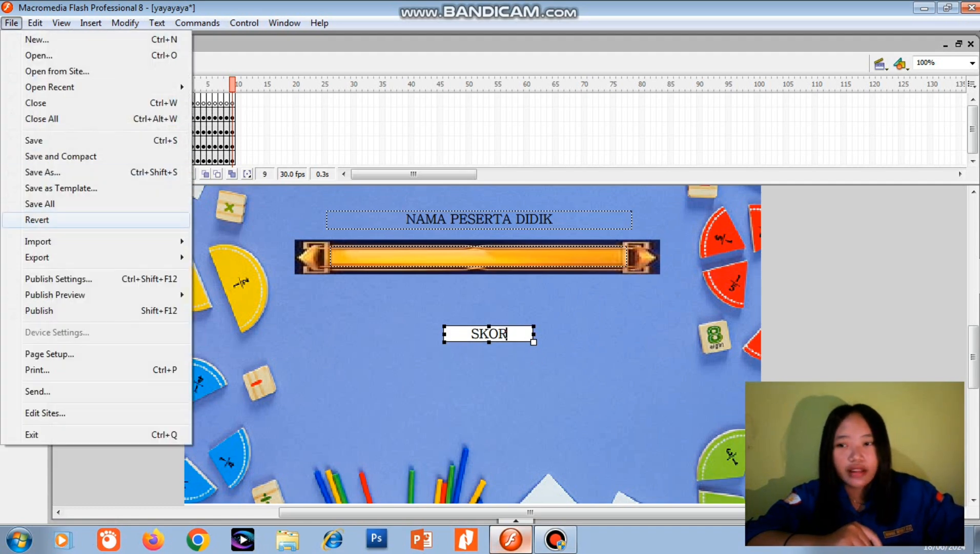
pyautogui.moveTo(102, 241)
pyautogui.click(245, 241)
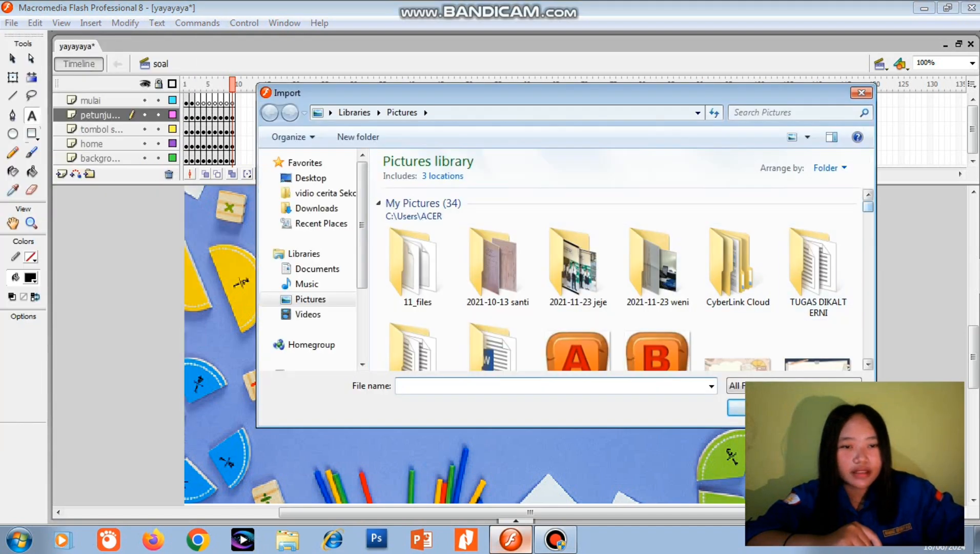
pyautogui.scroll(-5, 623, 279)
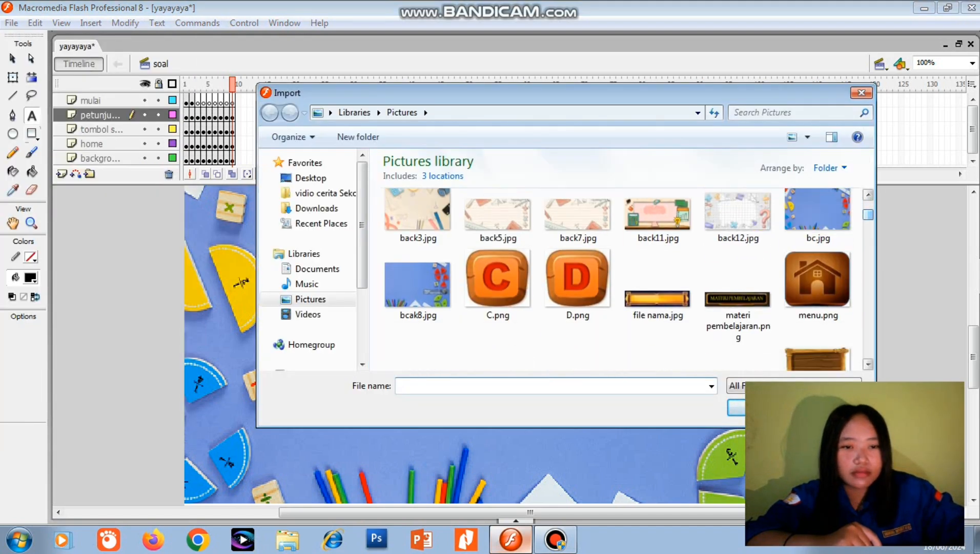
pyautogui.moveTo(868, 215); pyautogui.dragTo(868, 218)
pyautogui.doubleClick(817, 323)
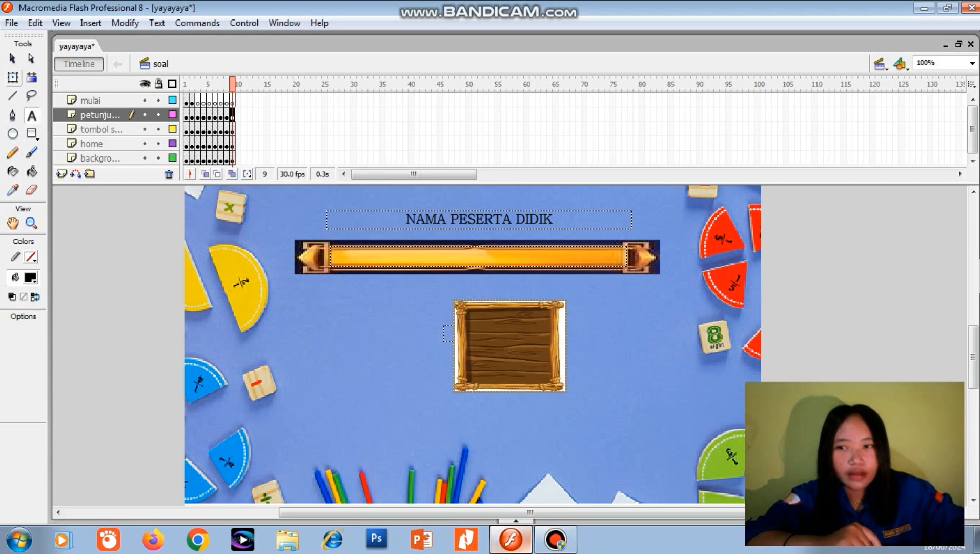
# Step: Shrink the wooden frame to about half its size and centre it just below the SKOR text
pyautogui.click(13, 77)
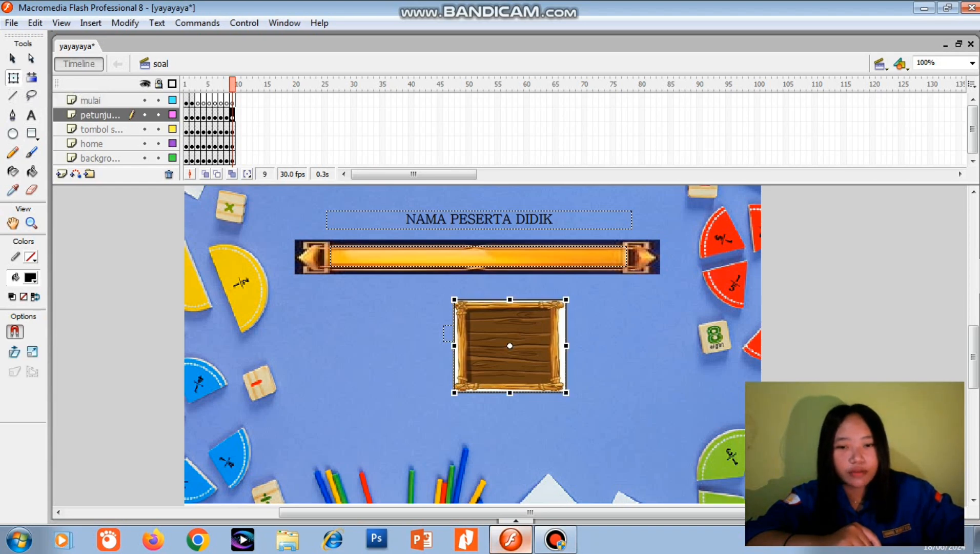
pyautogui.moveTo(507, 349); pyautogui.dragTo(499, 400)
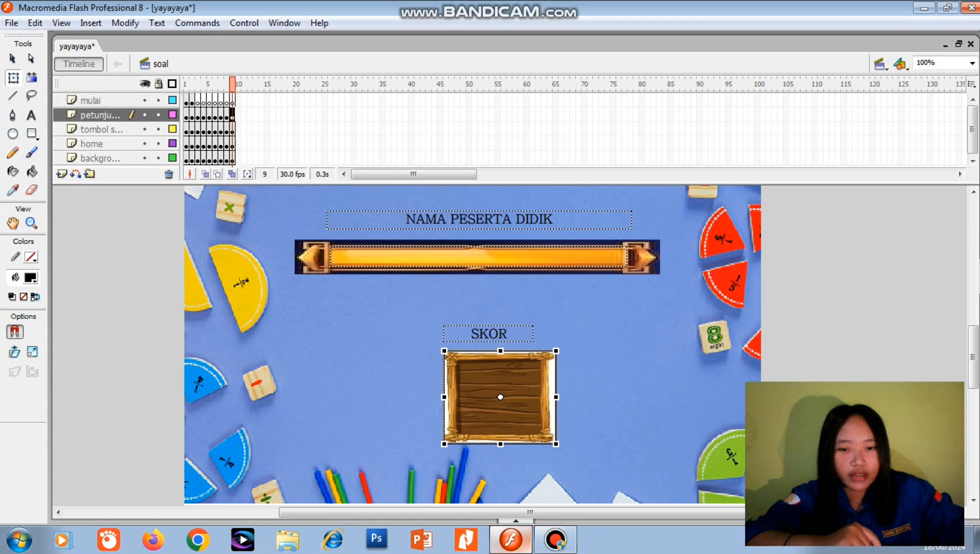
pyautogui.moveTo(556, 444); pyautogui.dragTo(529, 424)
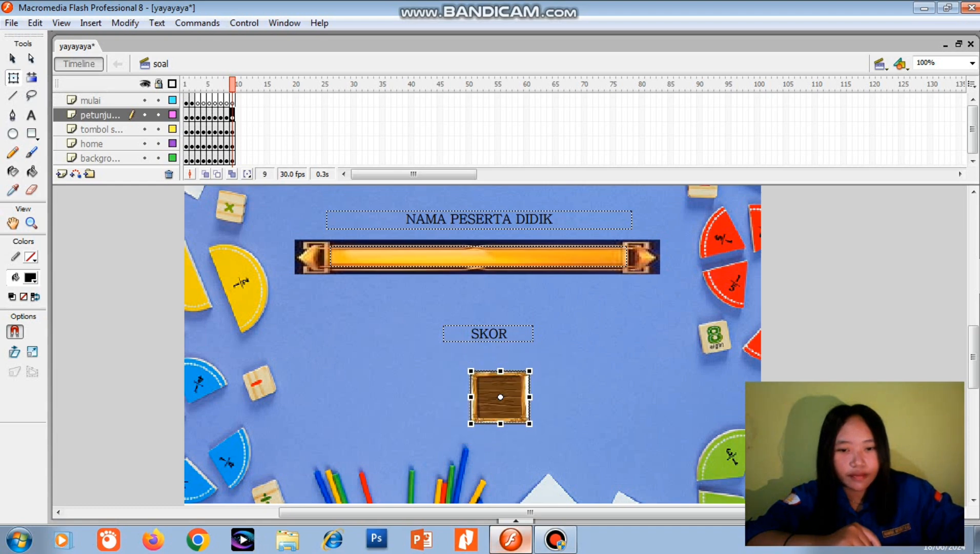
pyautogui.moveTo(489, 397); pyautogui.dragTo(478, 392)
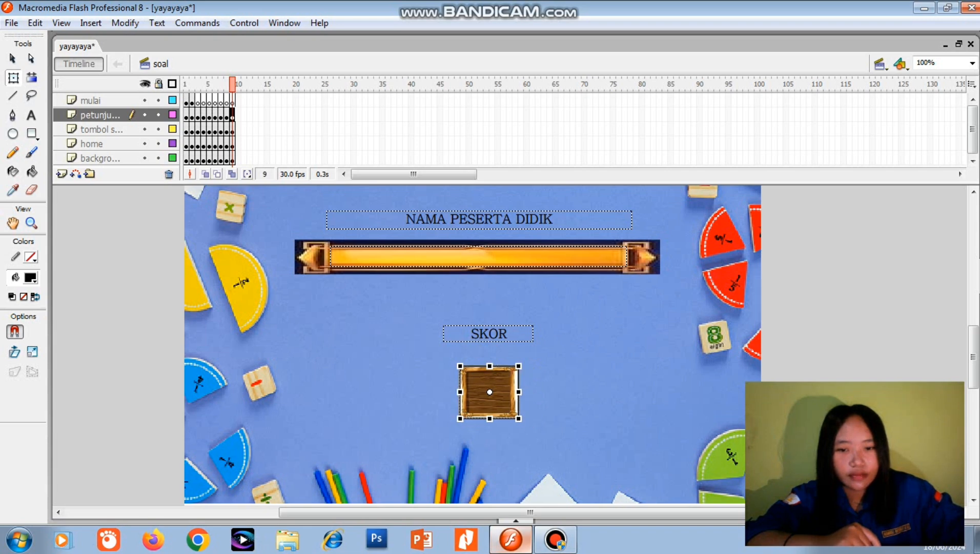
# Step: Draw an empty text box the size of the wooden frame's interior and fit it inside the frame
pyautogui.press('t')
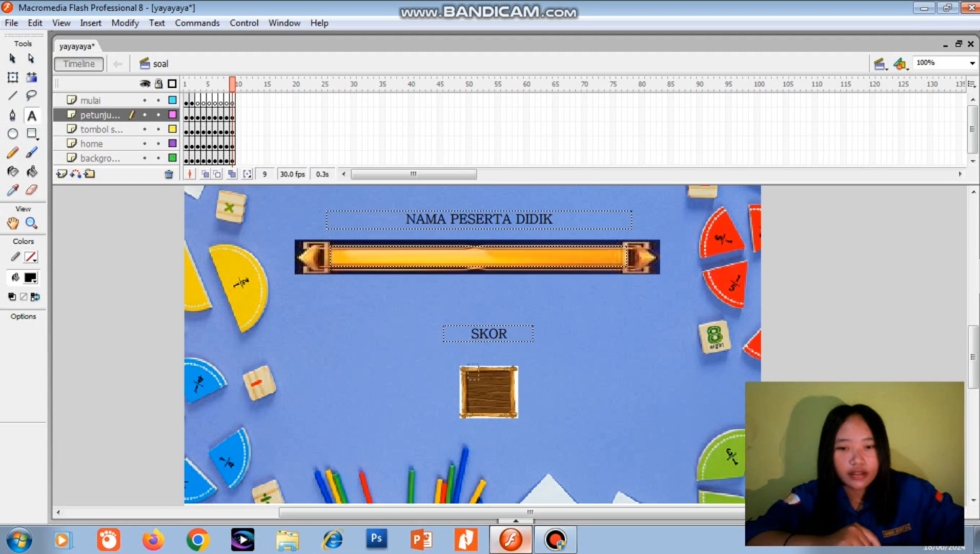
pyautogui.moveTo(479, 380); pyautogui.dragTo(514, 406)
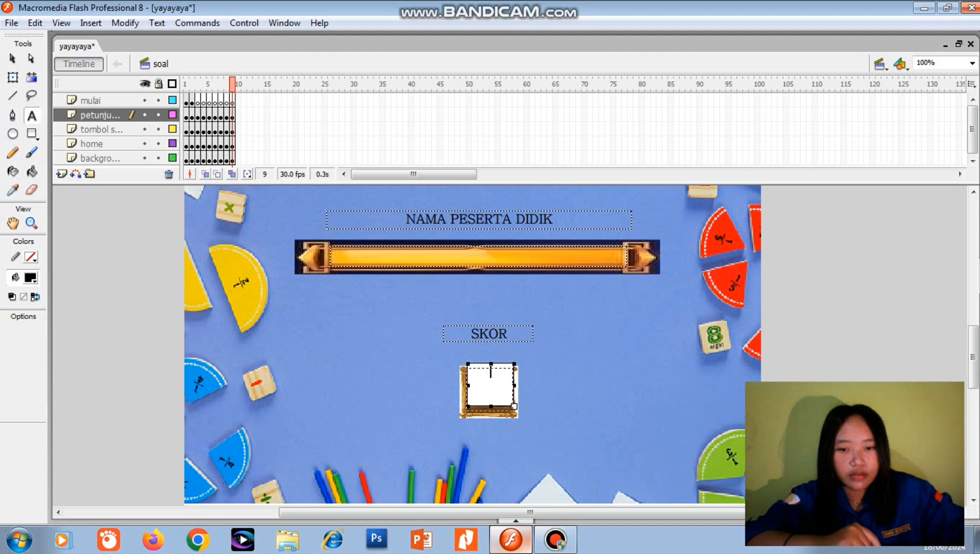
pyautogui.press('Escape')
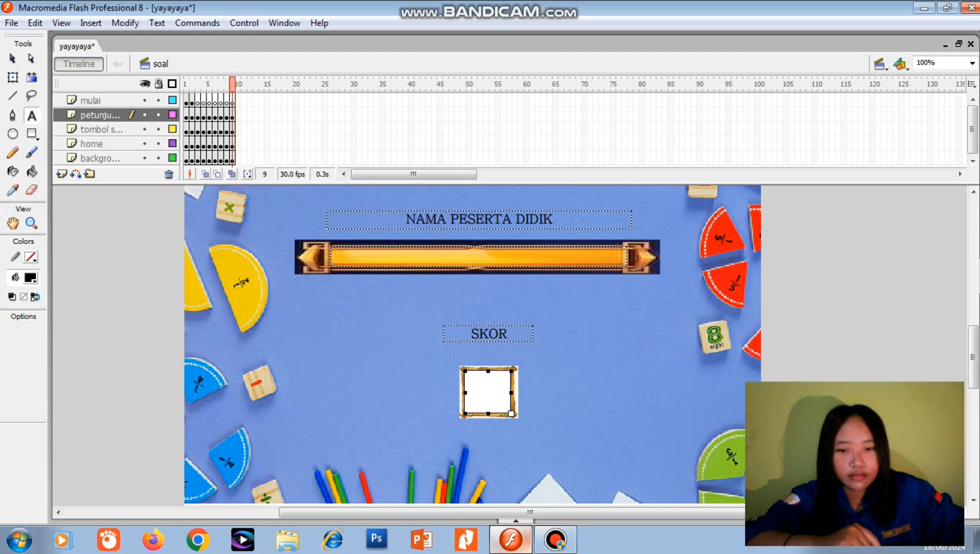
pyautogui.press('Escape')
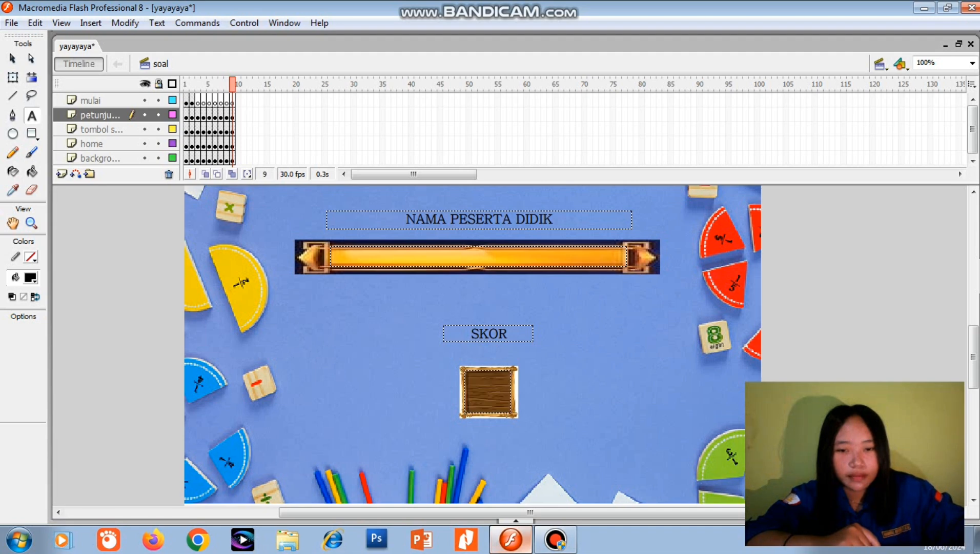
# Step: Set the font size of the empty text box inside the wooden frame to 48
pyautogui.click(488, 392)
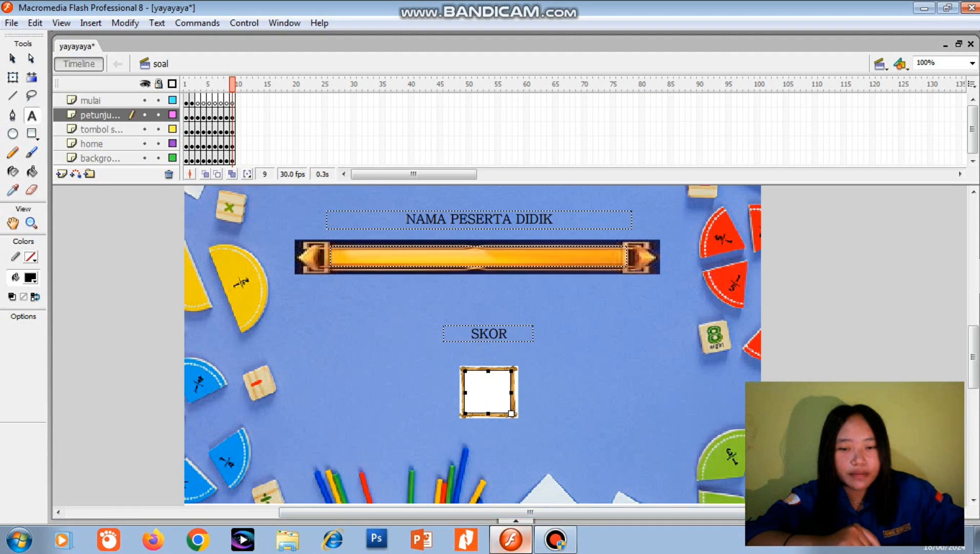
pyautogui.click(157, 22)
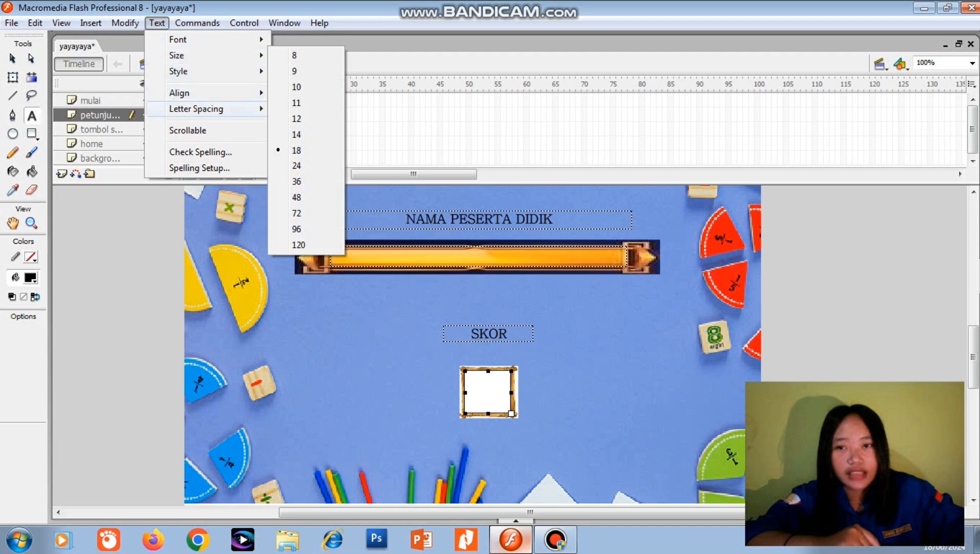
pyautogui.click(300, 182)
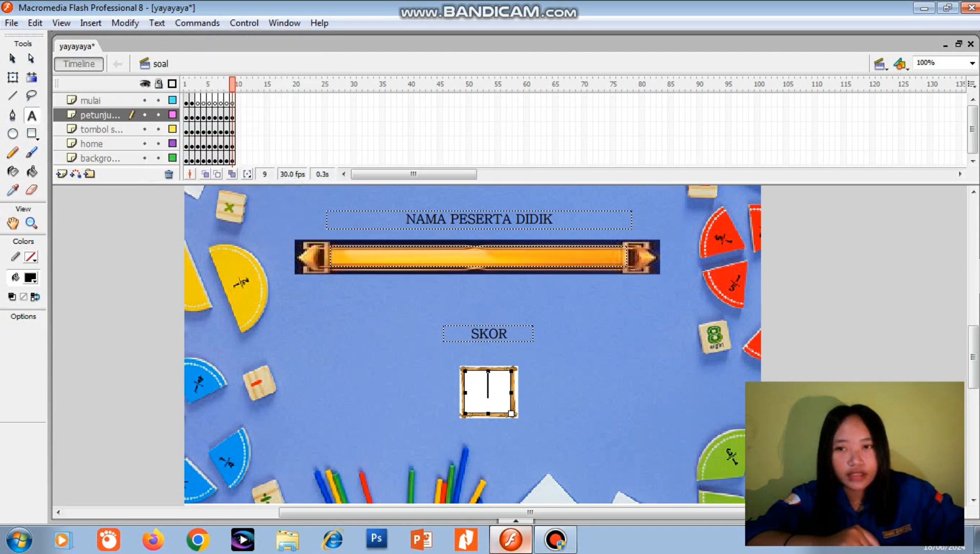
pyautogui.click(157, 23)
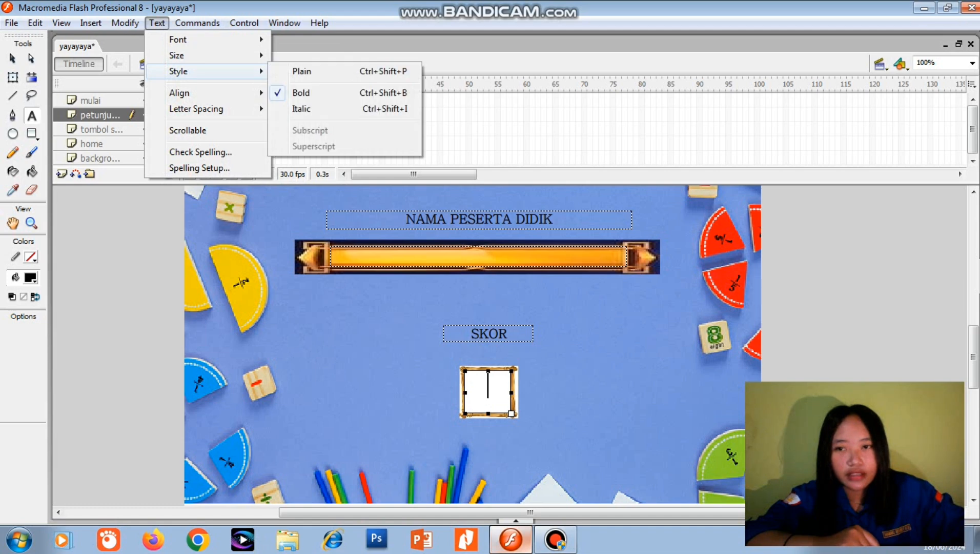
pyautogui.moveTo(176, 54)
pyautogui.click(297, 197)
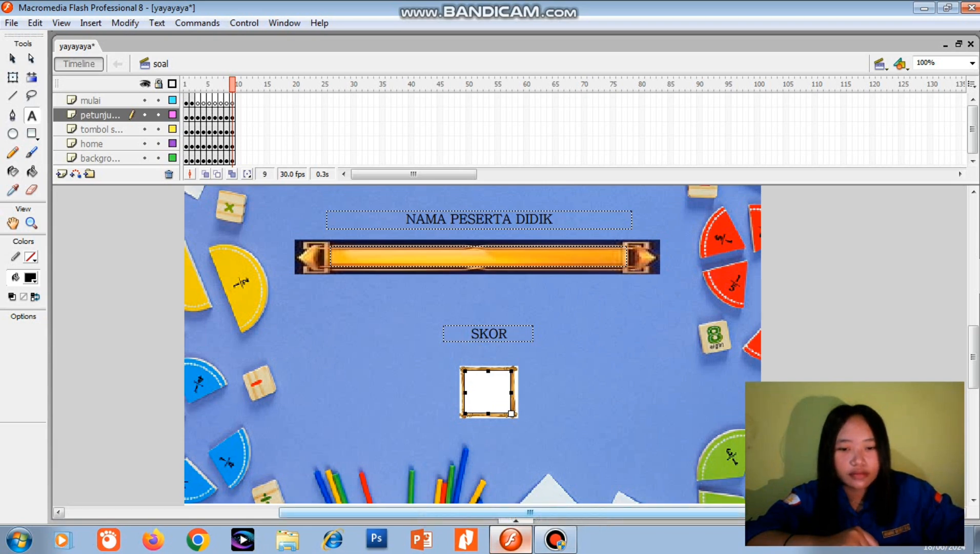
# Step: Make the text box inside the wooden frame Dynamic Text and assign it the variable skor
pyautogui.click(516, 520)
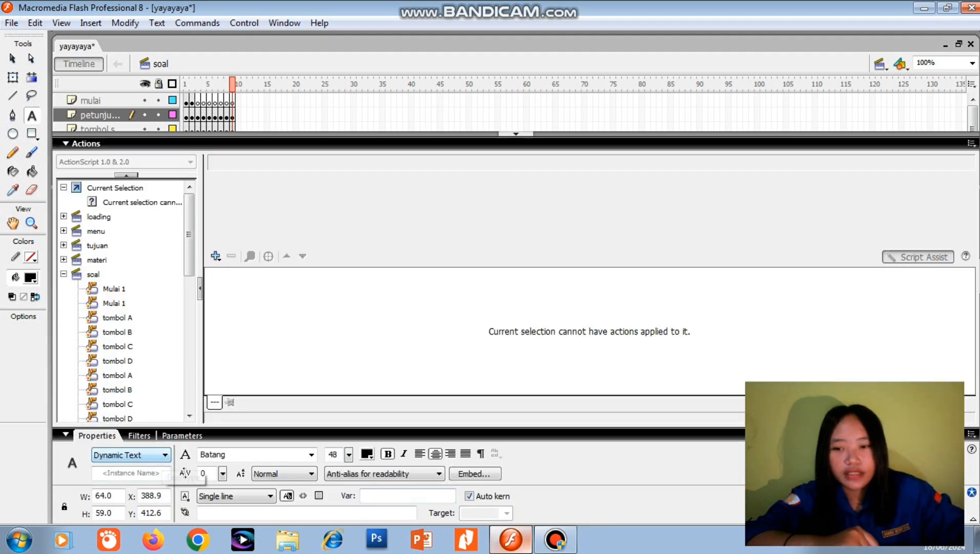
pyautogui.click(164, 454)
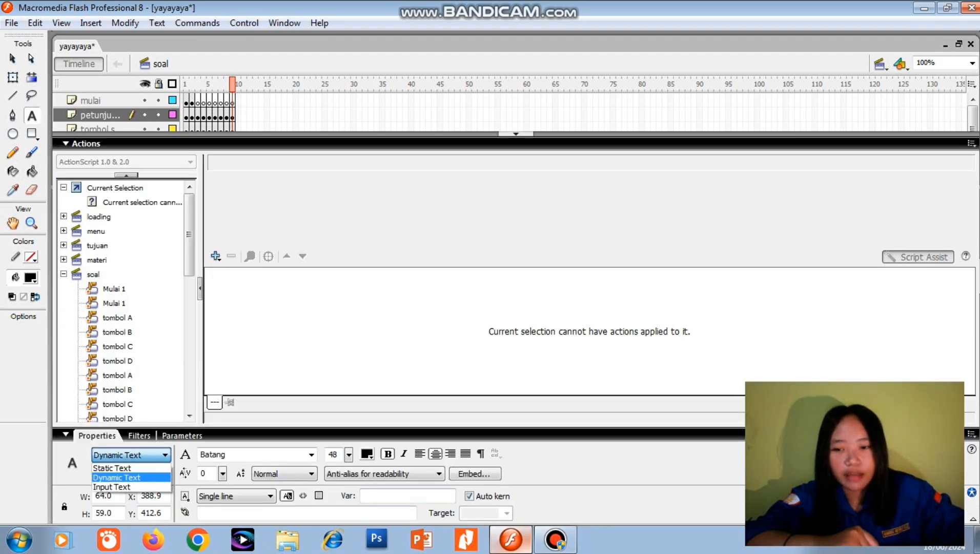
pyautogui.click(116, 477)
pyautogui.click(376, 495)
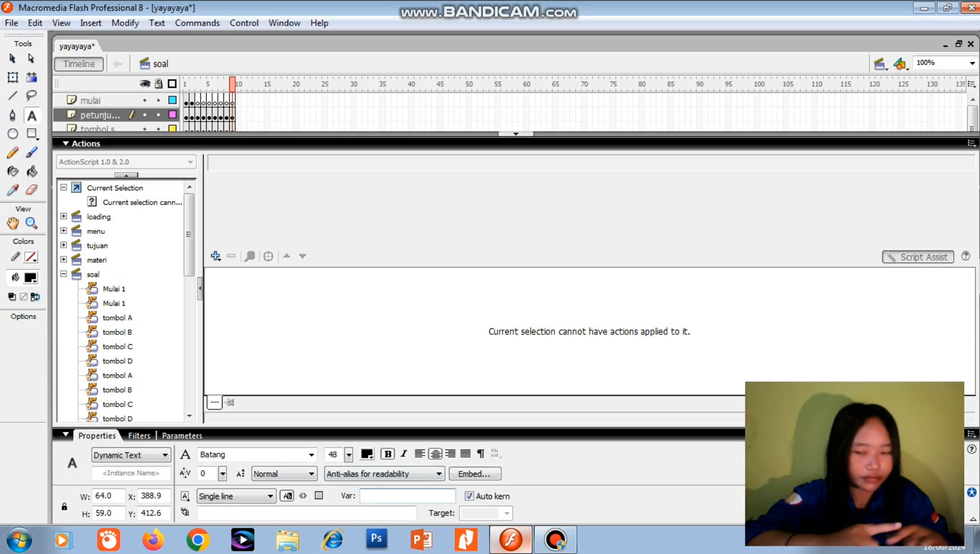
pyautogui.write('sko')
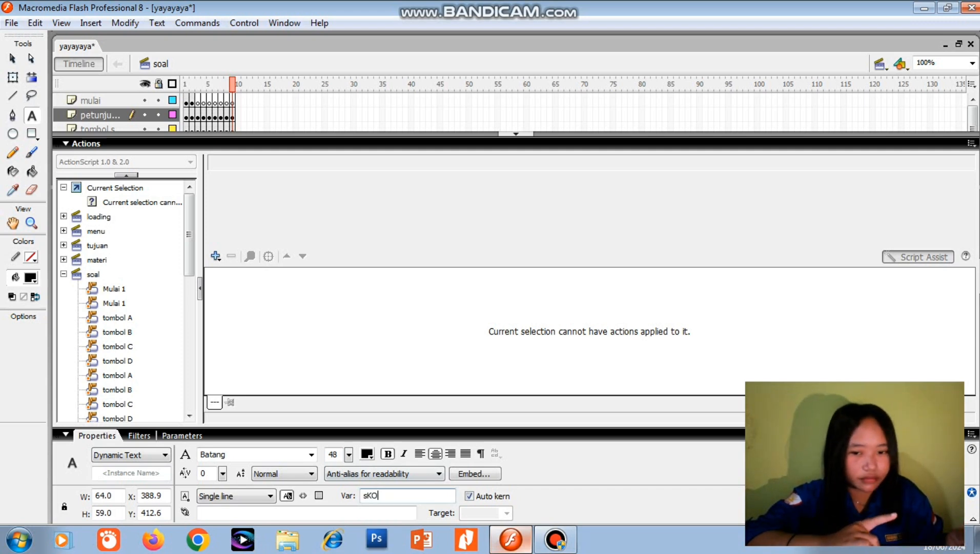
pyautogui.press('BackSpace')
pyautogui.press('BackSpace')
pyautogui.write('kor')
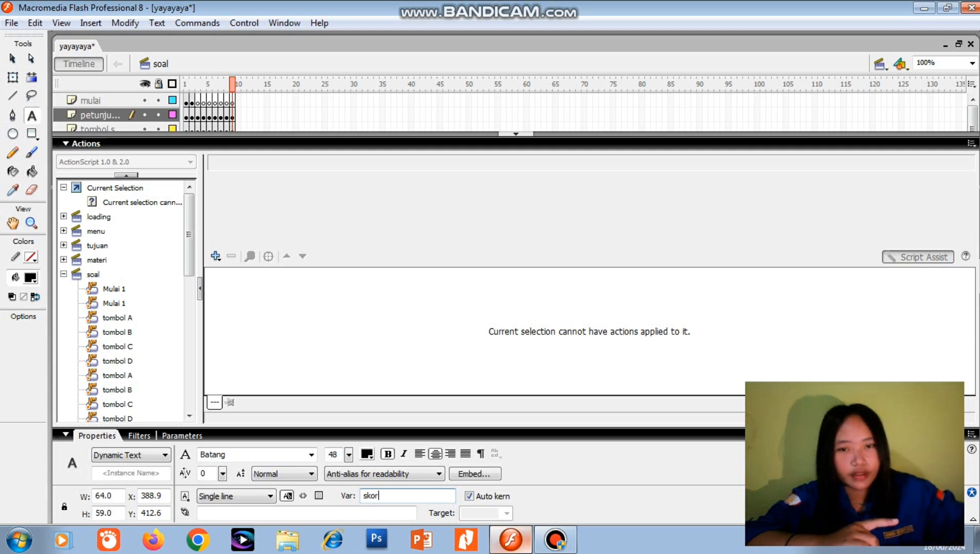
pyautogui.click(515, 133)
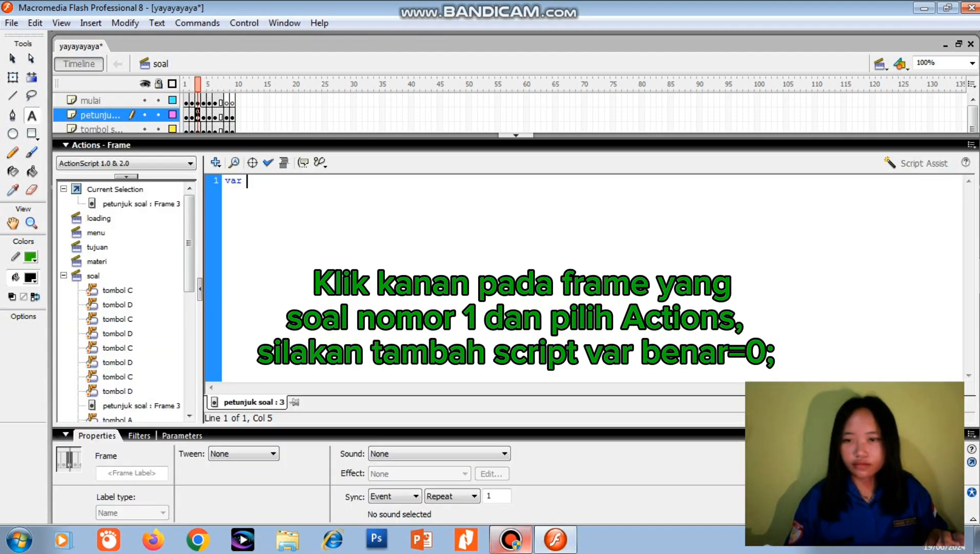
# Step: Write the script var benar=0; on frame 3 of the petunjuk soal layer, where question 1 is placed
pyautogui.write('benar')
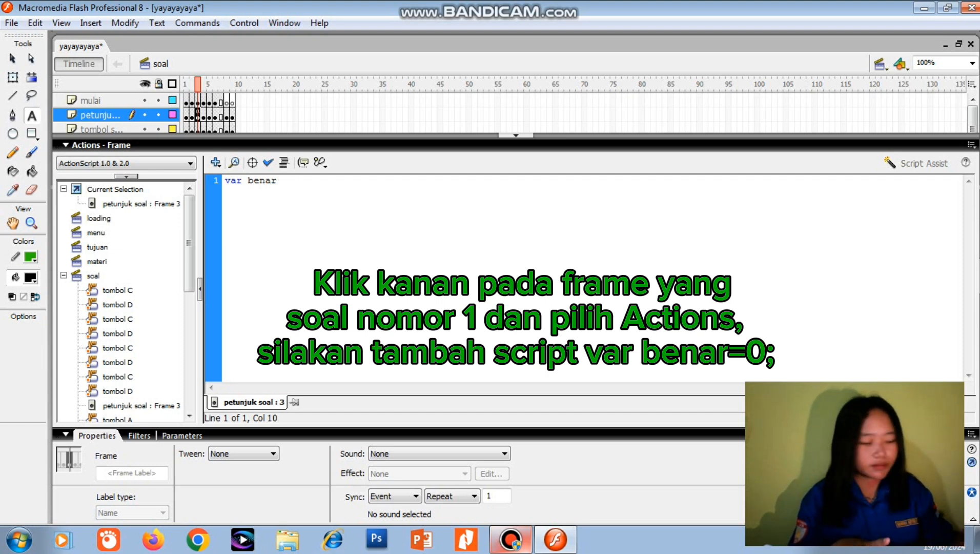
pyautogui.write('=0')
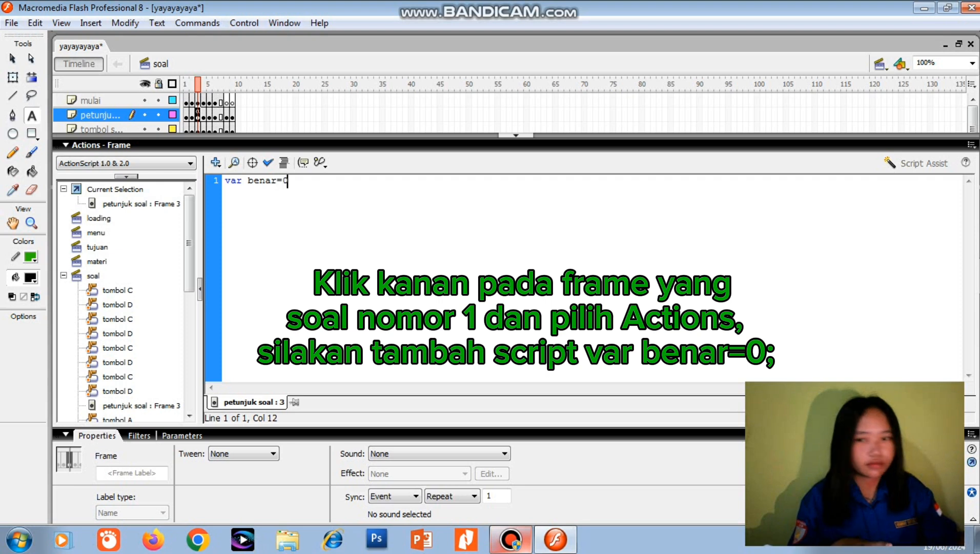
pyautogui.write(';')
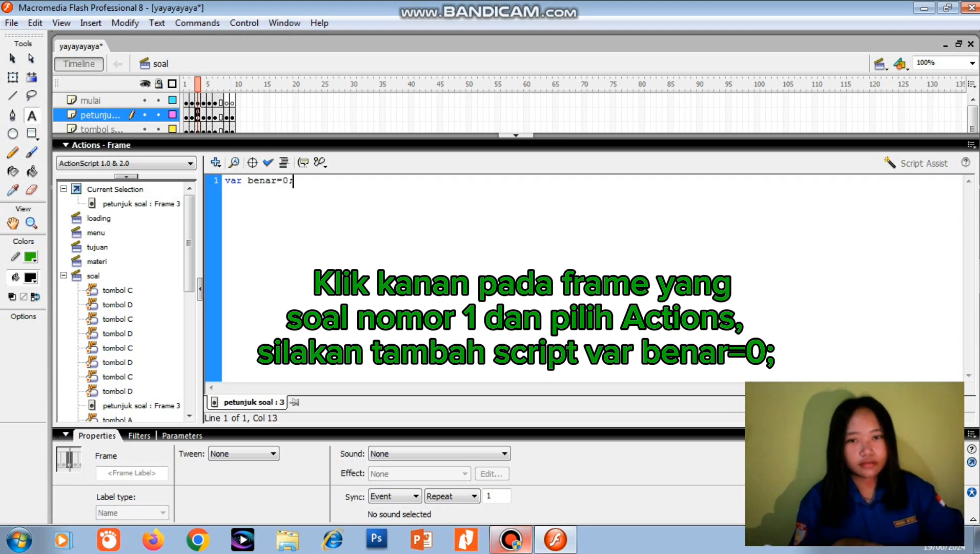
pyautogui.click(521, 135)
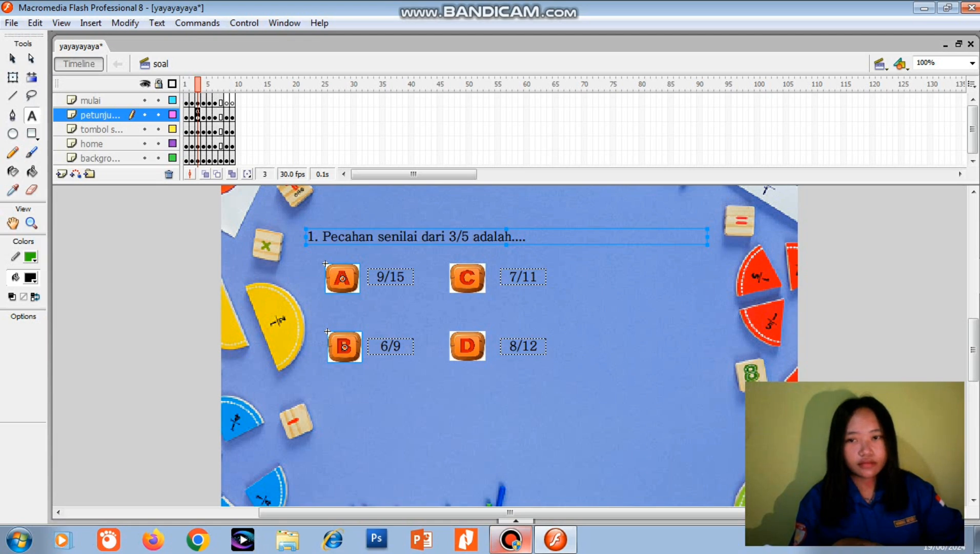
# Step: Add the line benar++; before nextFrame(); in the release script of answer button A for question 1 on frame 3
pyautogui.click(204, 114)
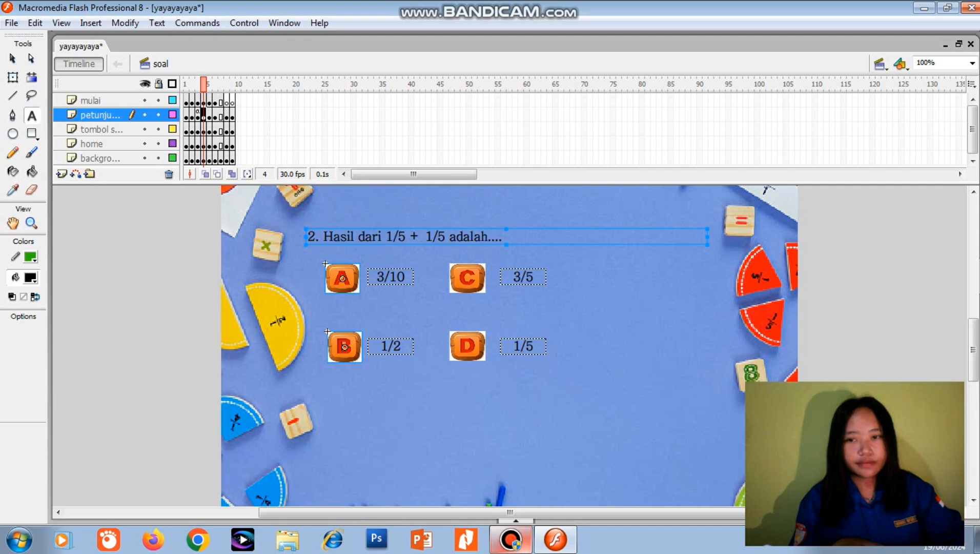
pyautogui.click(198, 114)
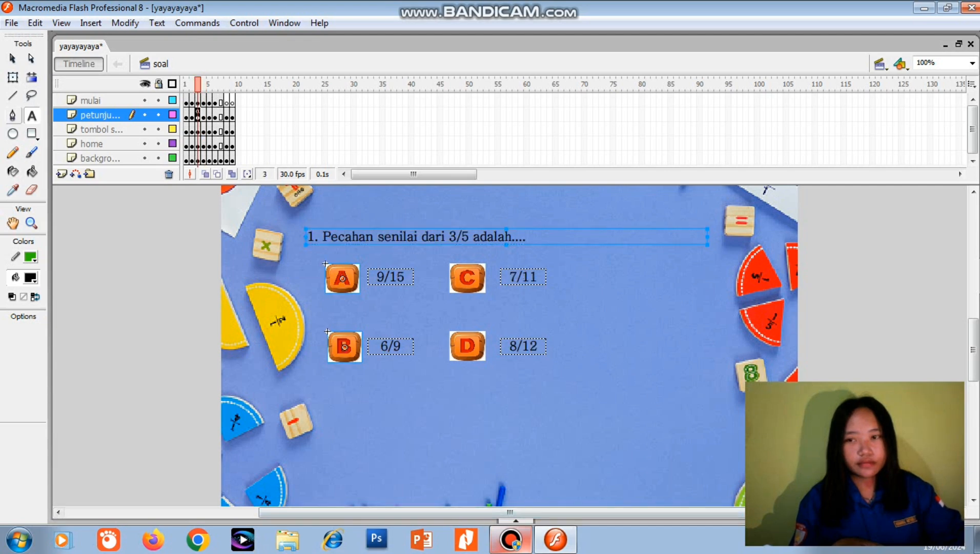
pyautogui.press('q')
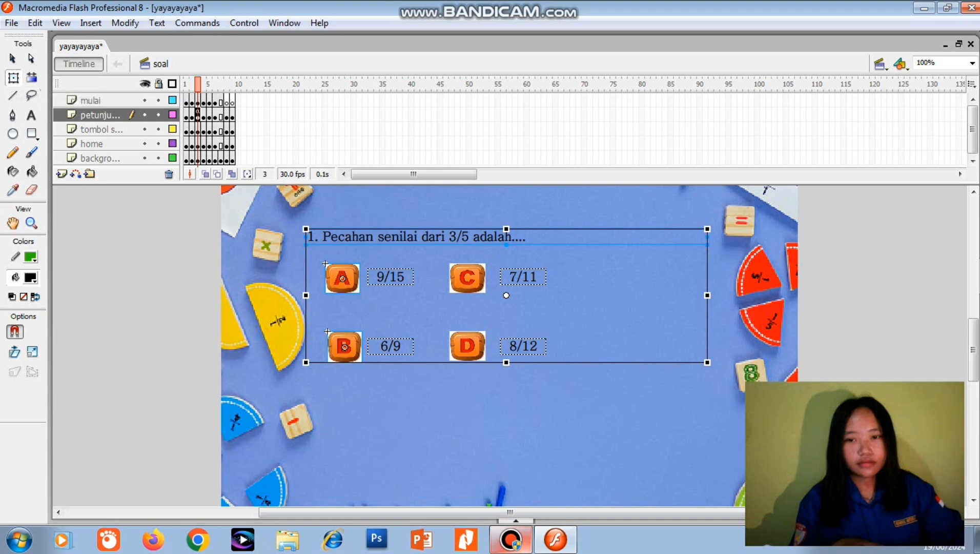
pyautogui.click(198, 158)
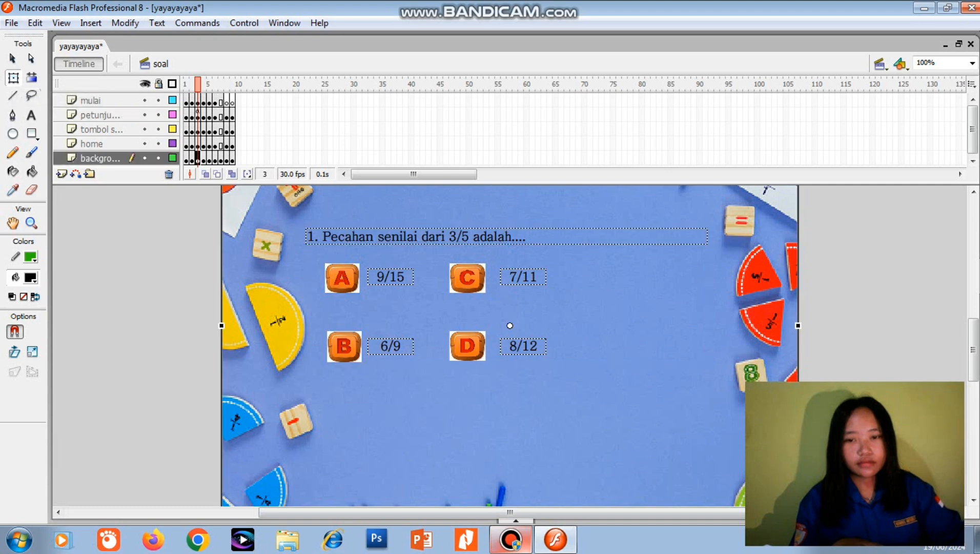
pyautogui.click(341, 277)
pyautogui.rightClick(332, 279)
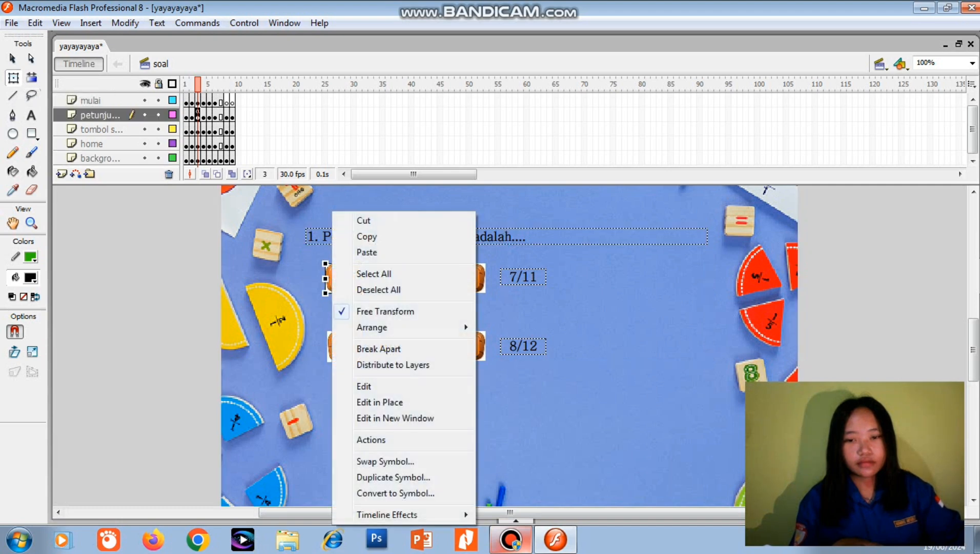
pyautogui.click(371, 440)
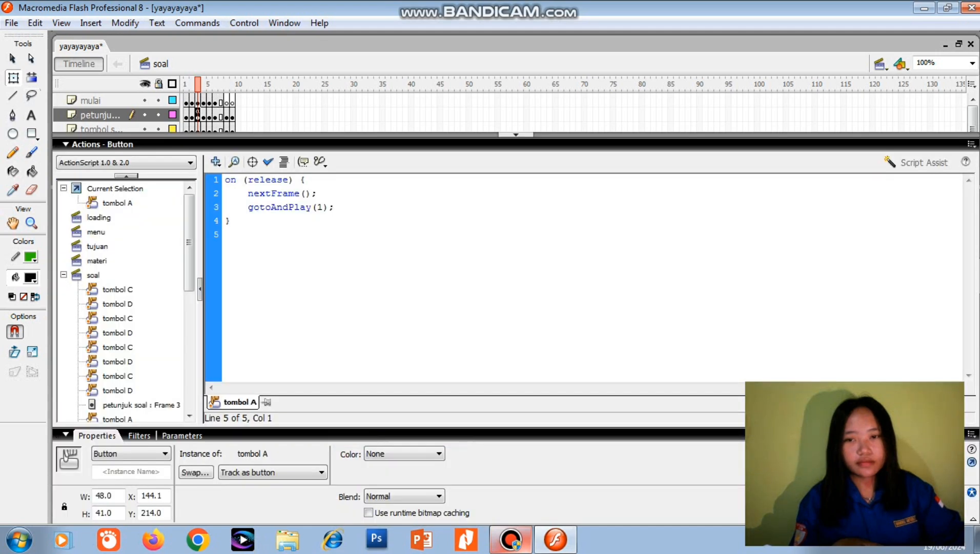
pyautogui.doubleClick(308, 180)
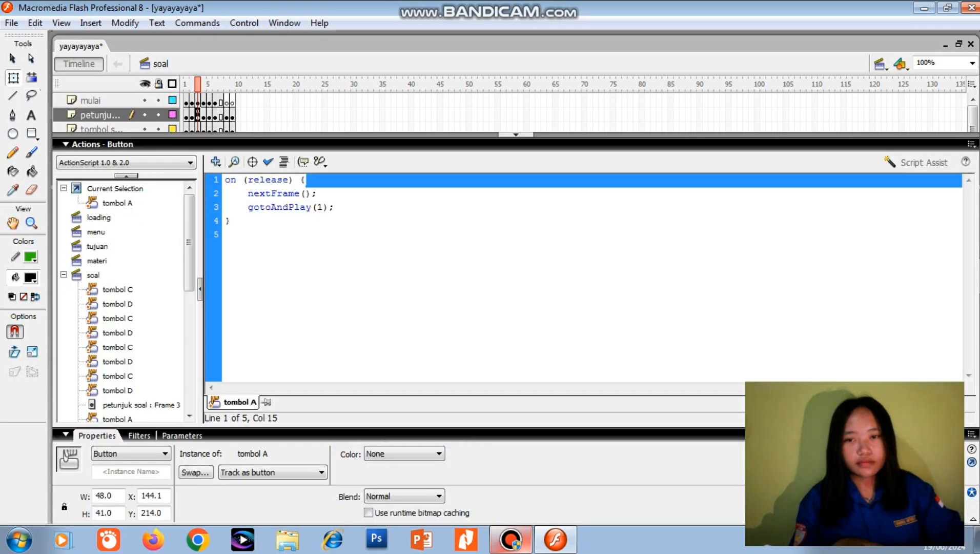
pyautogui.click(306, 181)
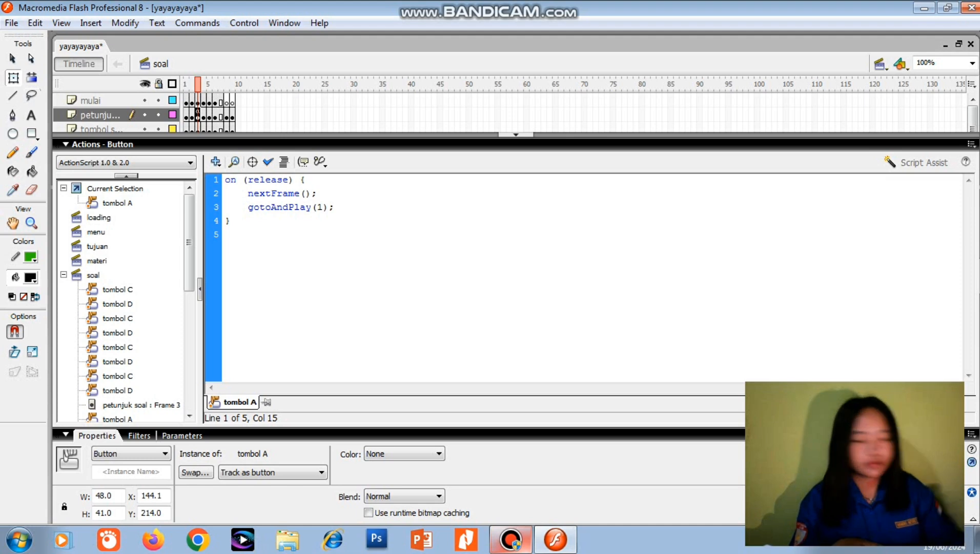
pyautogui.press('Return')
pyautogui.write('benar')
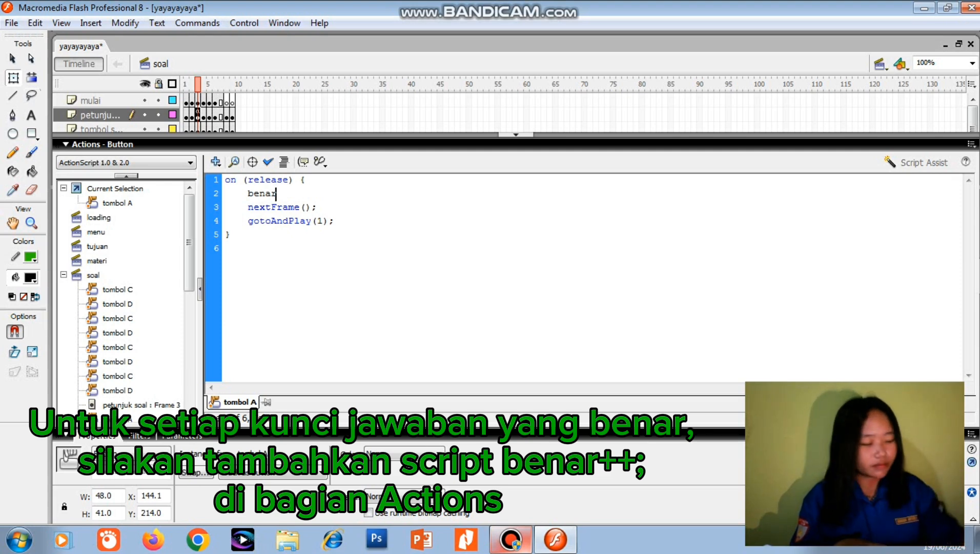
pyautogui.write('++')
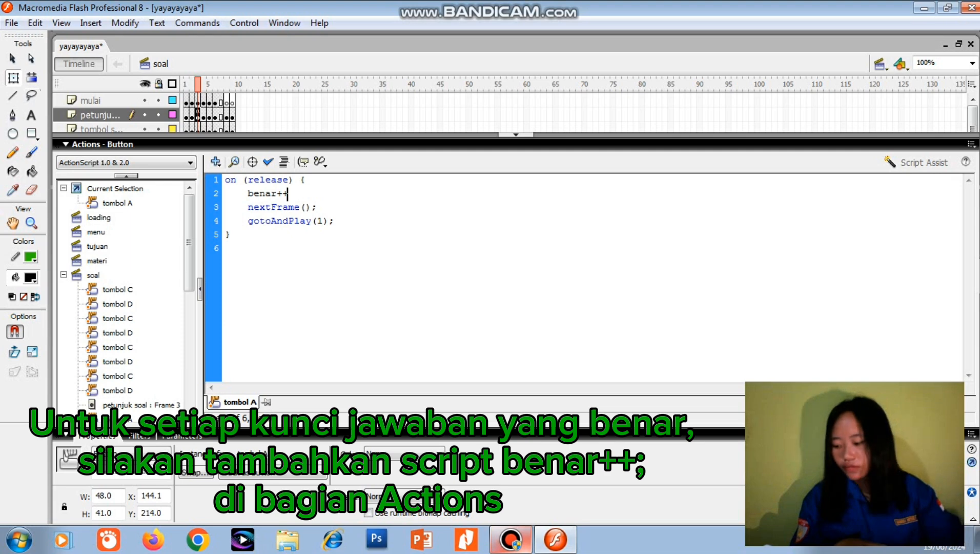
pyautogui.write(';')
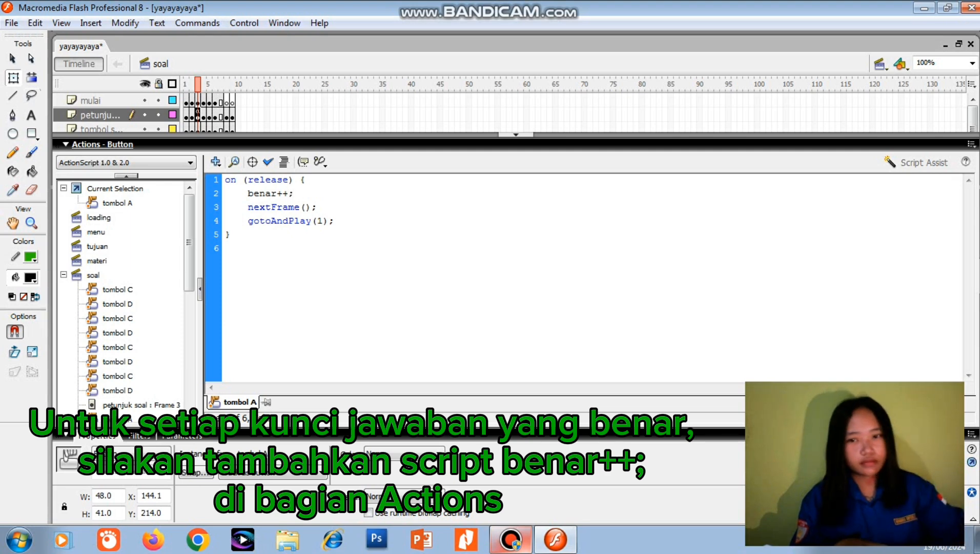
pyautogui.press('F9')
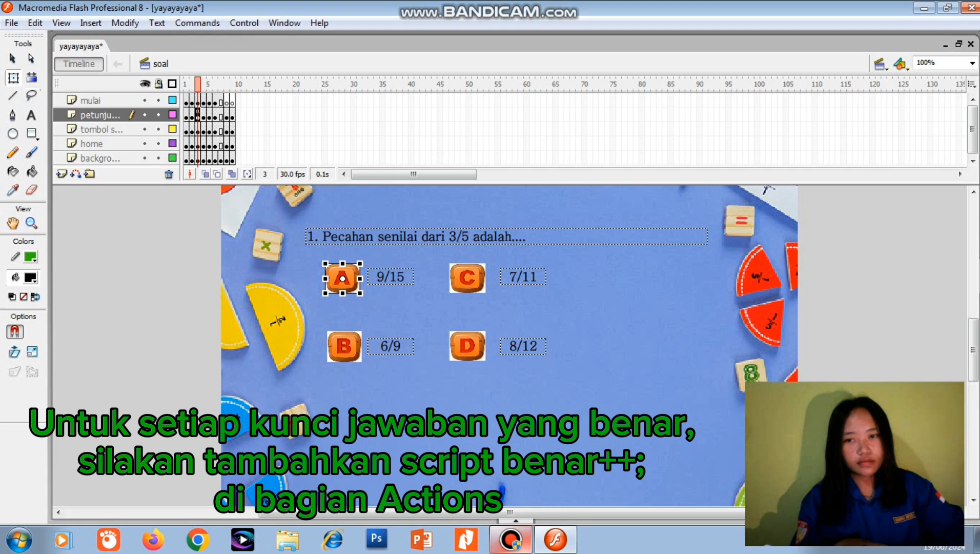
# Step: Add the line benar++; before nextFrame(); in the release script of answer button C for question 2 on frame 4
pyautogui.click(204, 115)
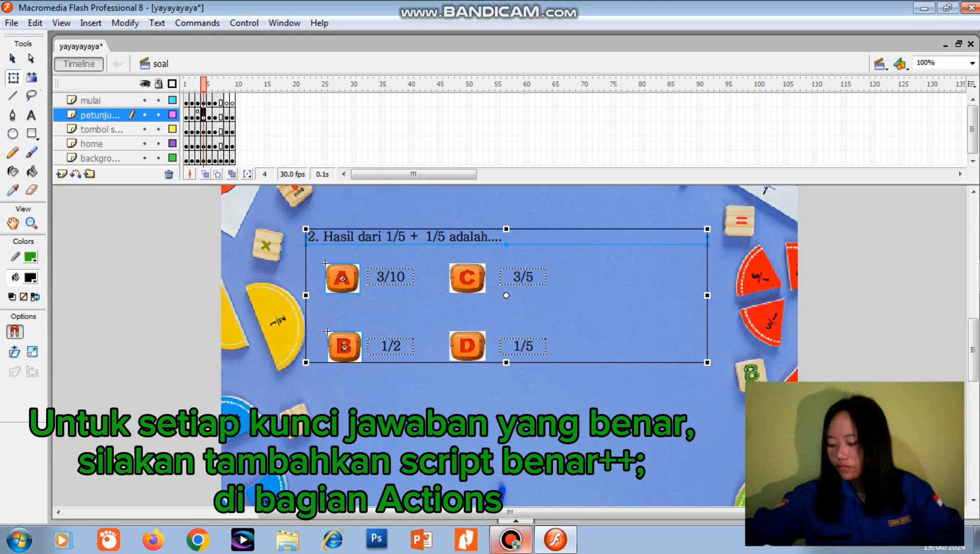
pyautogui.click(468, 277)
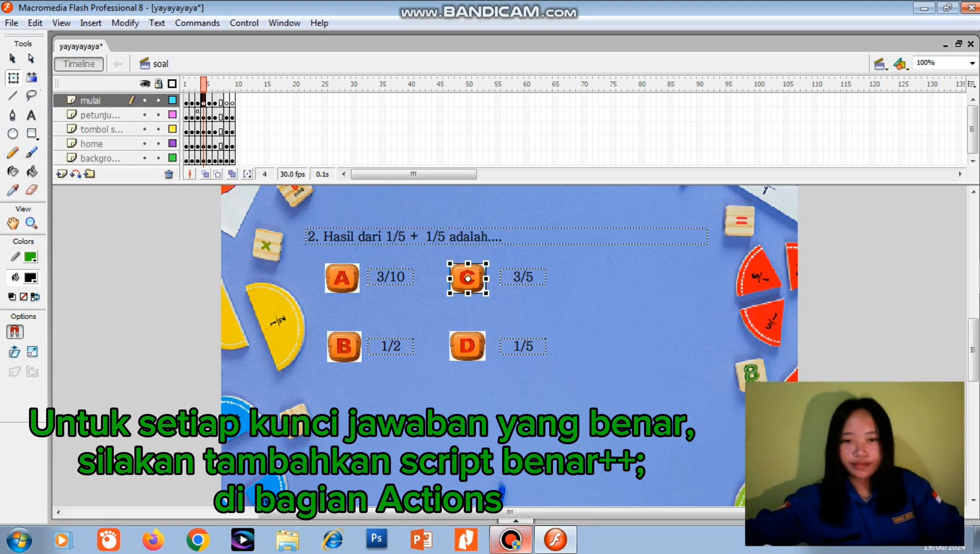
pyautogui.rightClick(463, 278)
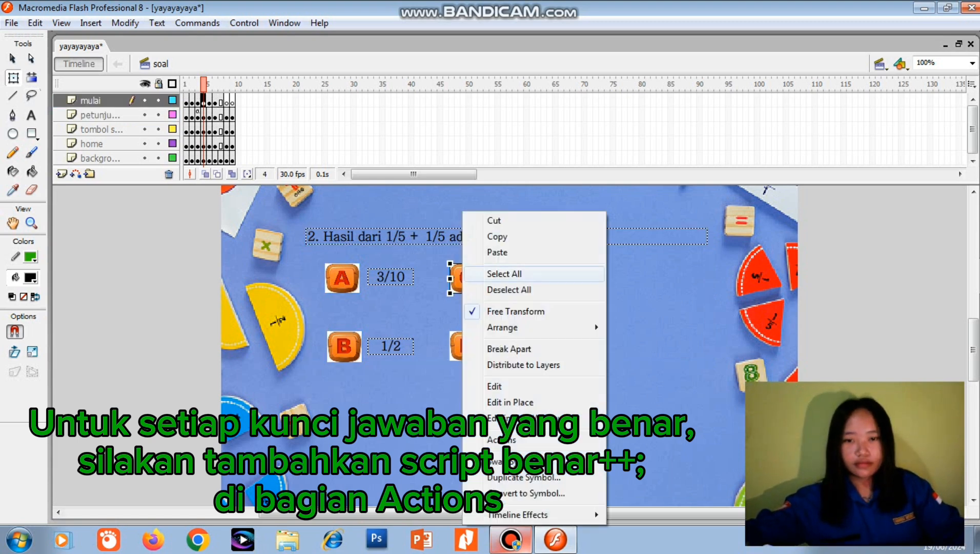
pyautogui.click(485, 440)
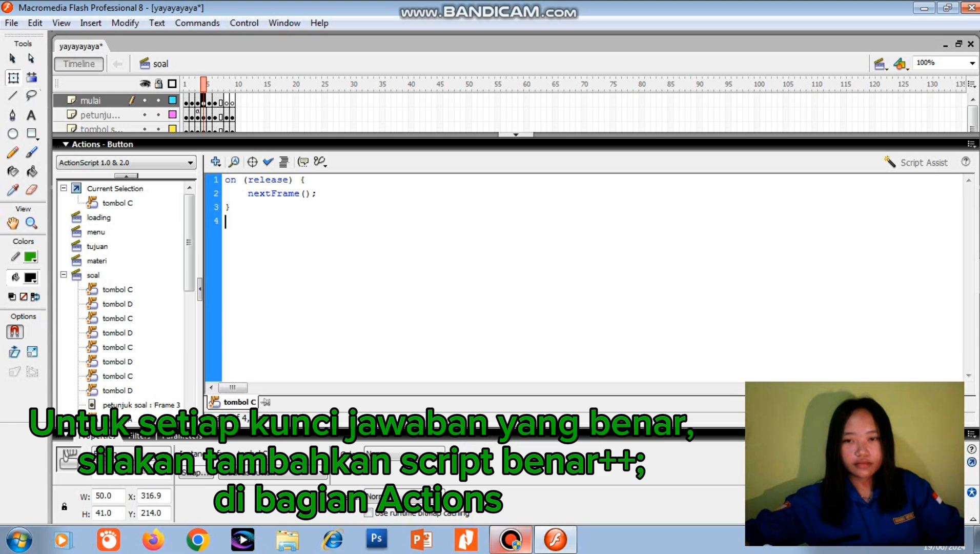
pyautogui.click(306, 180)
pyautogui.press('Return')
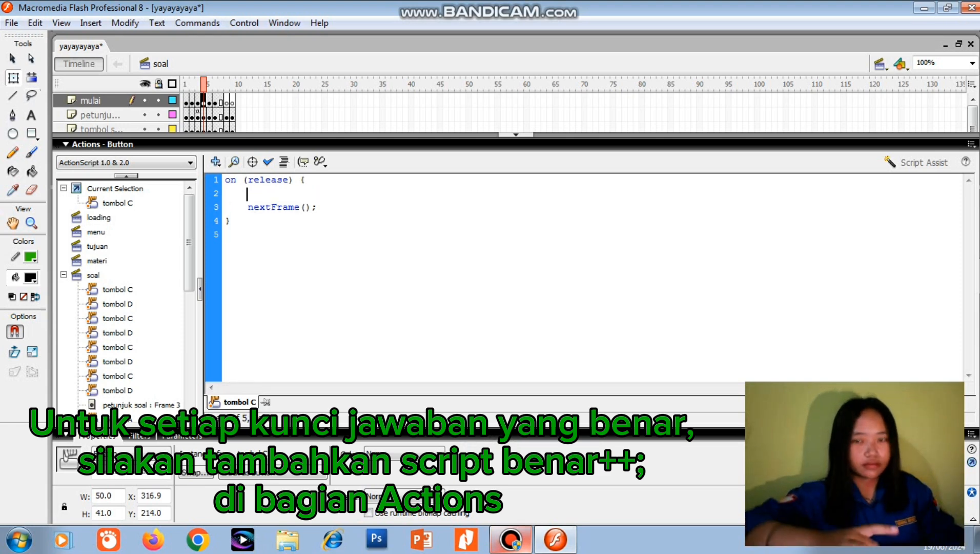
pyautogui.write('bena')
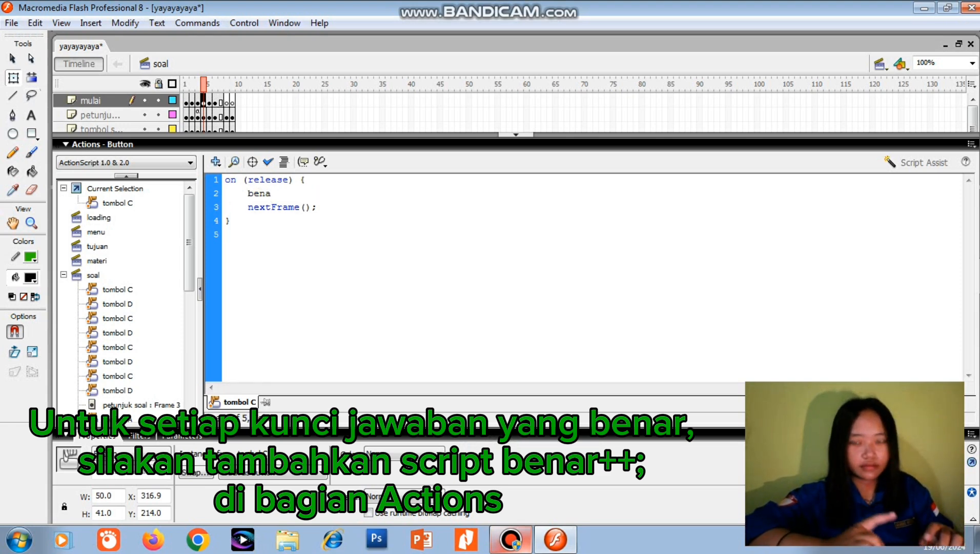
pyautogui.write('r')
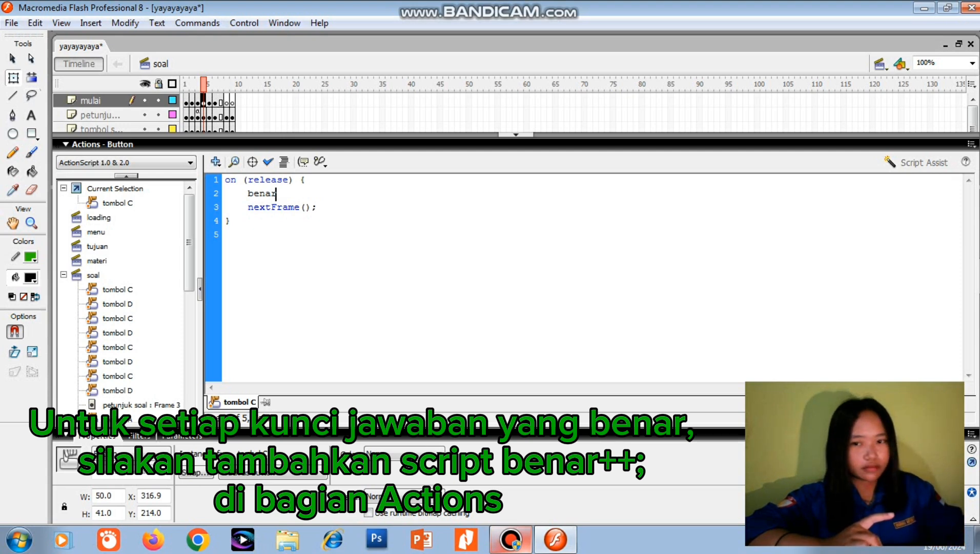
pyautogui.write('++;')
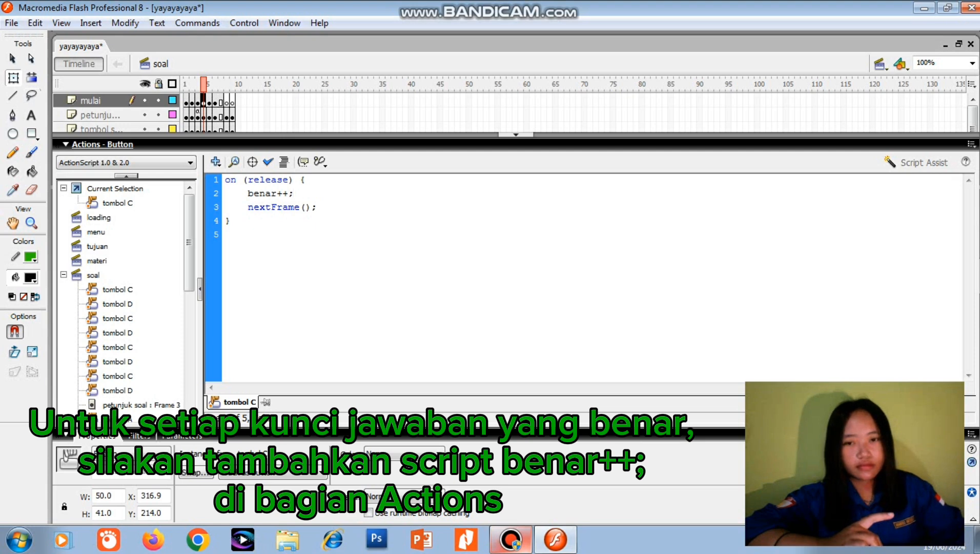
pyautogui.press('F9')
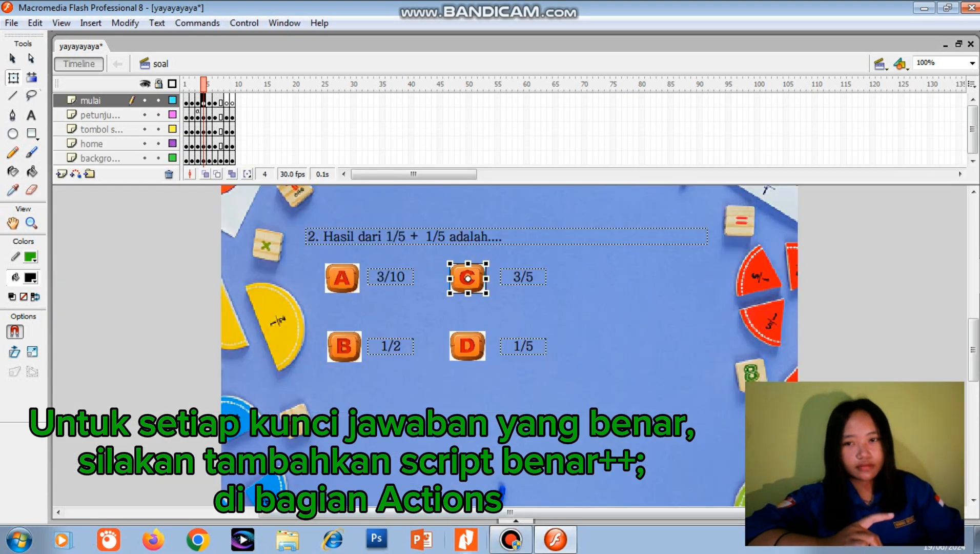
# Step: Add the line benar++; before nextFrame(); in the release script of answer button B for question 3 on frame 5
pyautogui.click(209, 102)
pyautogui.click(209, 116)
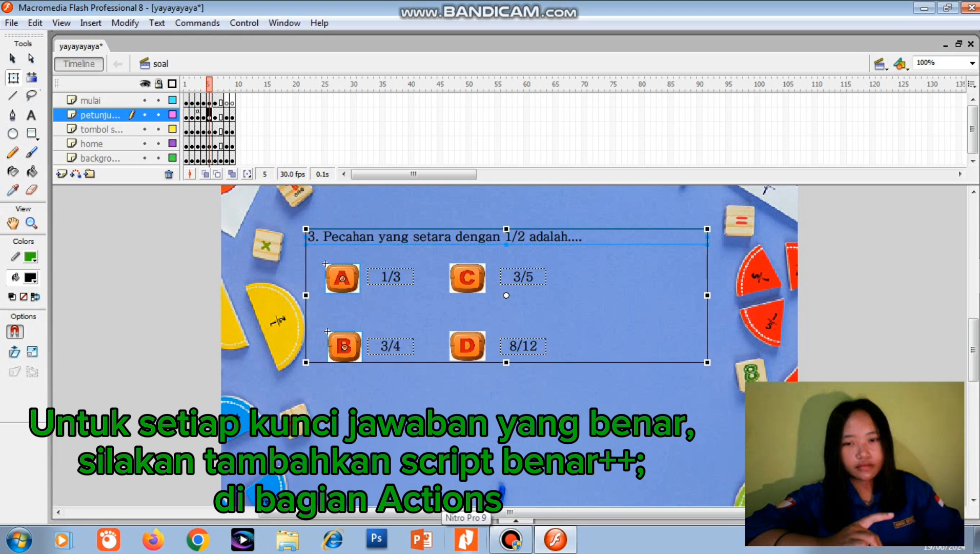
pyautogui.click(209, 159)
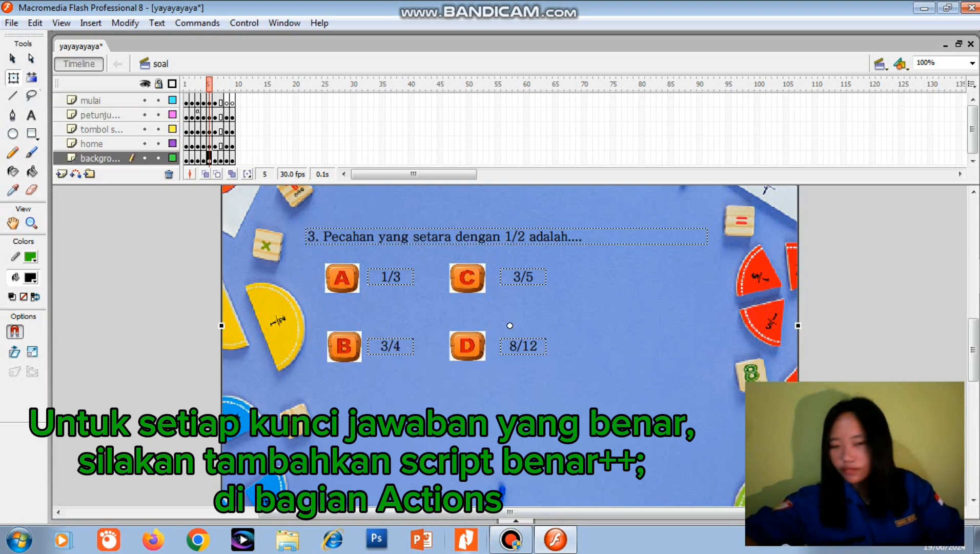
pyautogui.click(344, 346)
pyautogui.rightClick(344, 346)
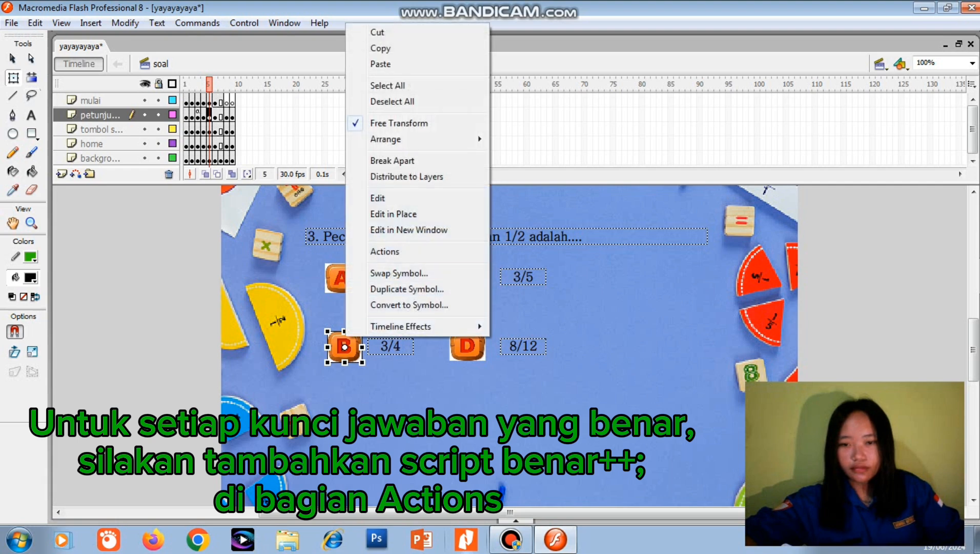
pyautogui.click(382, 252)
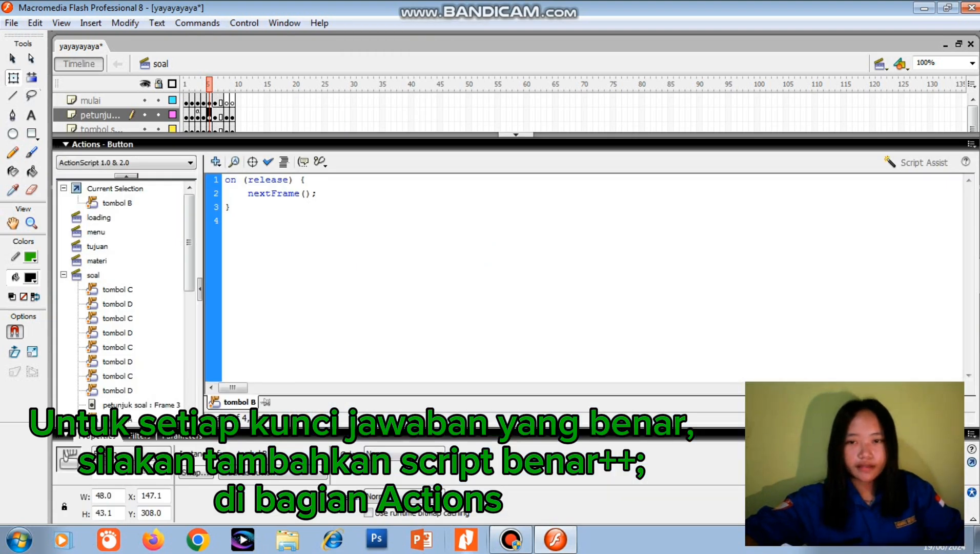
pyautogui.click(306, 179)
pyautogui.press('Return')
pyautogui.write('be')
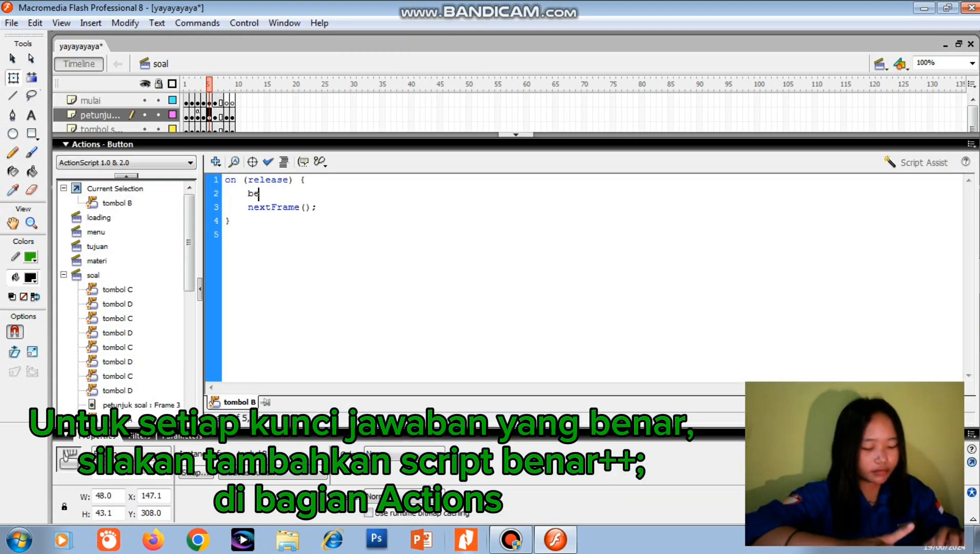
pyautogui.write('nar')
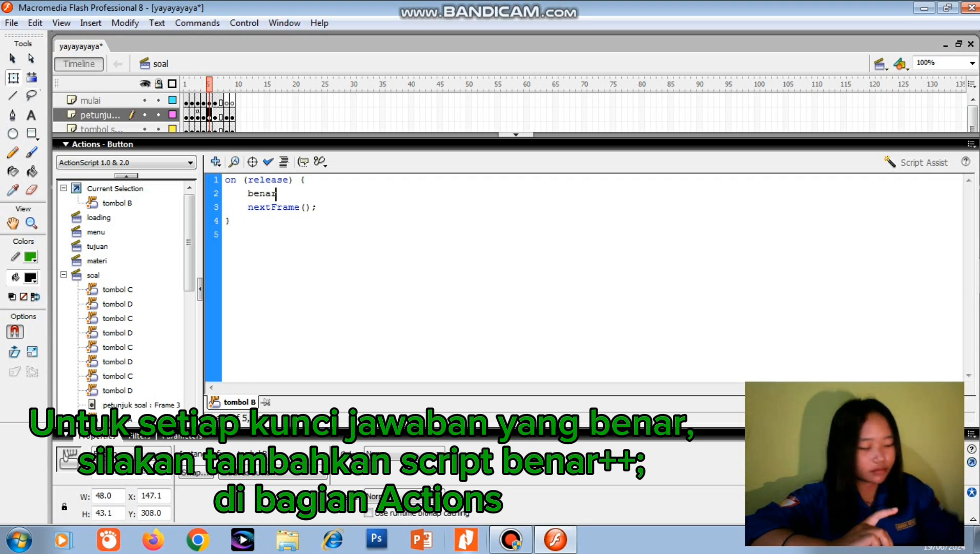
pyautogui.write('::')
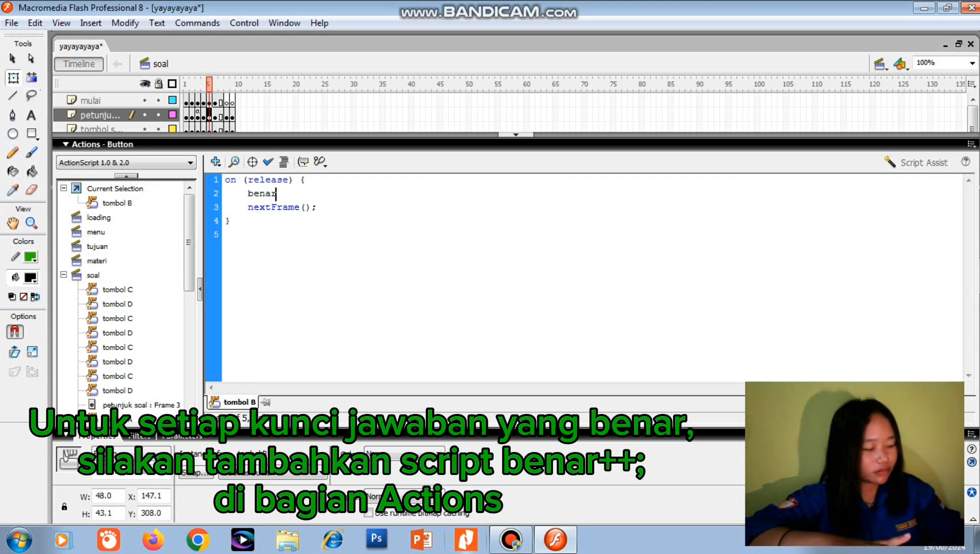
pyautogui.write(':')
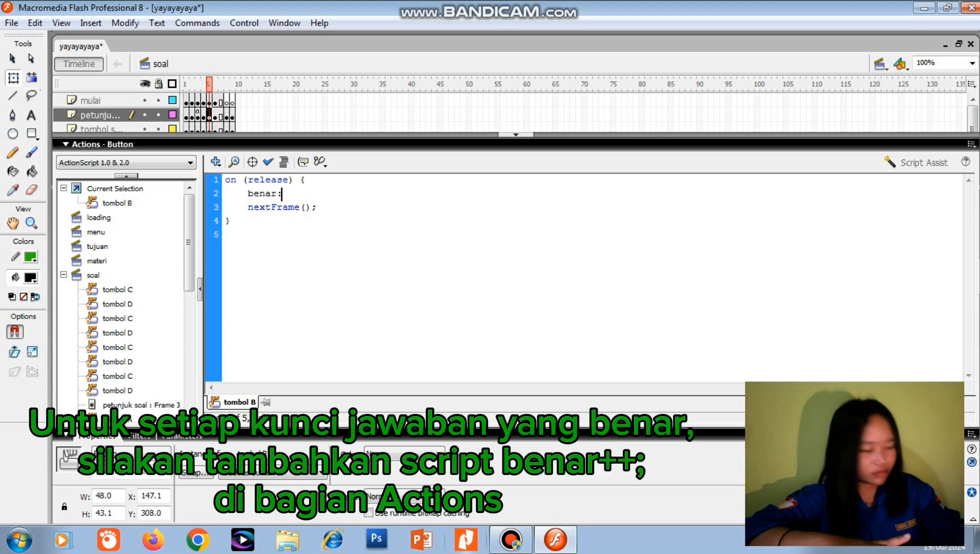
pyautogui.press('BackSpace')
pyautogui.write('++')
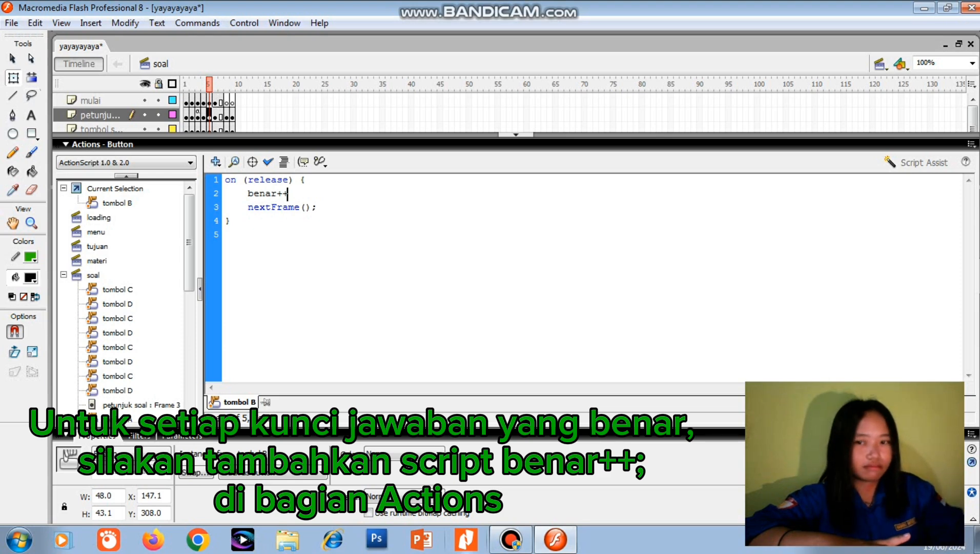
pyautogui.write(';')
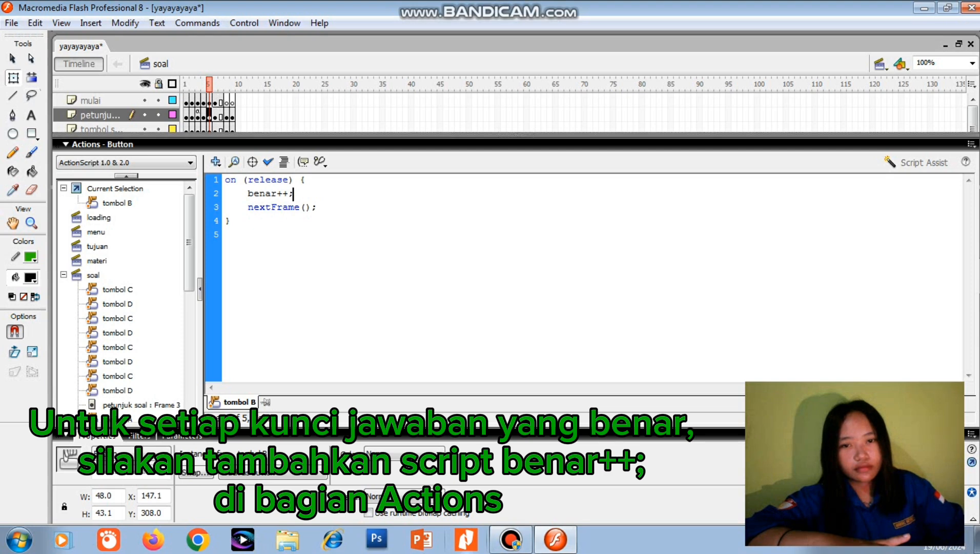
pyautogui.click(516, 134)
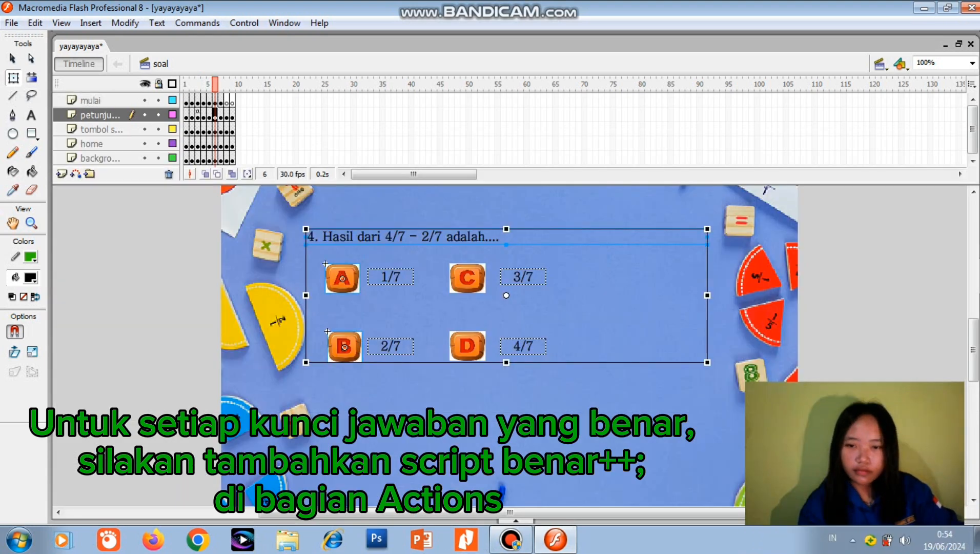
# Step: Add the line benar++; before nextFrame(); in the release script of answer button B for question 4 on frame 6
pyautogui.click(215, 158)
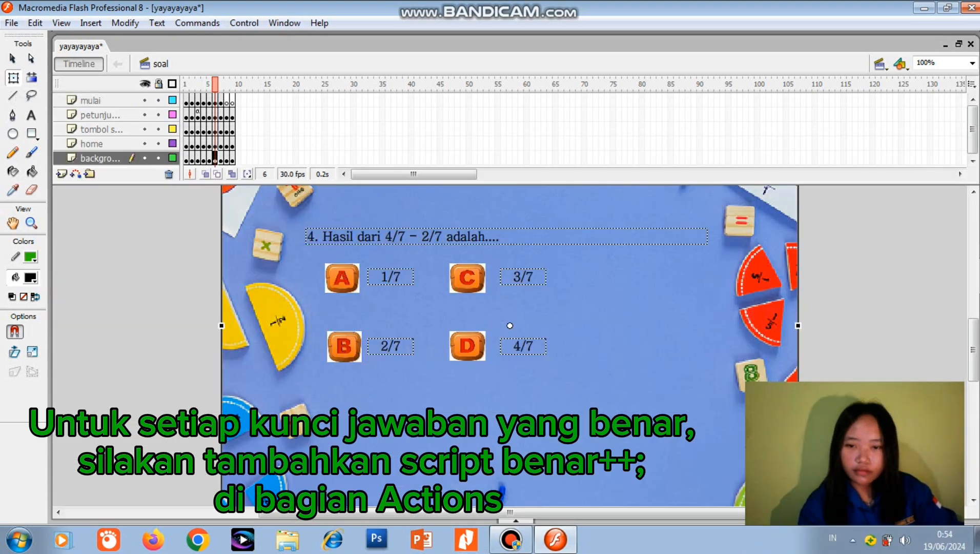
pyautogui.click(344, 346)
pyautogui.rightClick(343, 347)
pyautogui.click(371, 261)
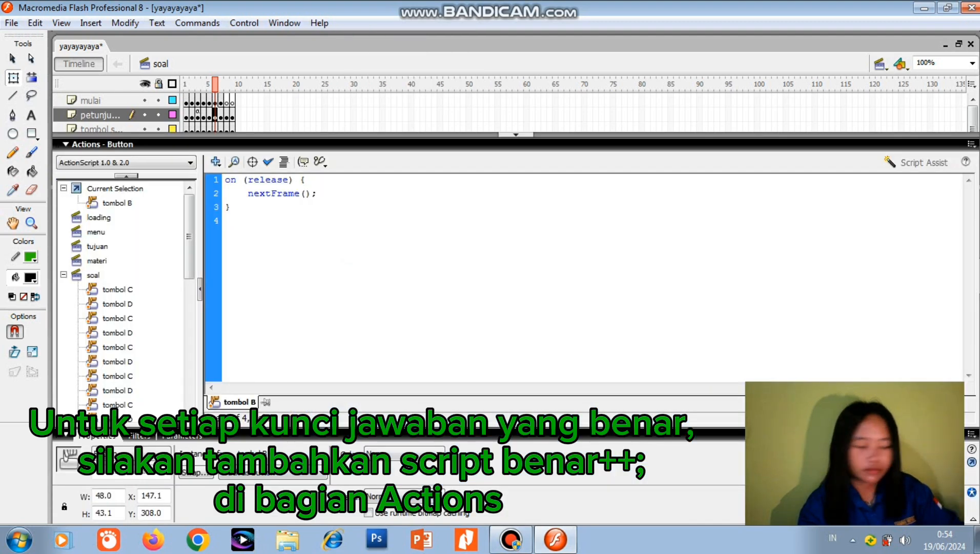
pyautogui.press('Return')
pyautogui.write('bena')
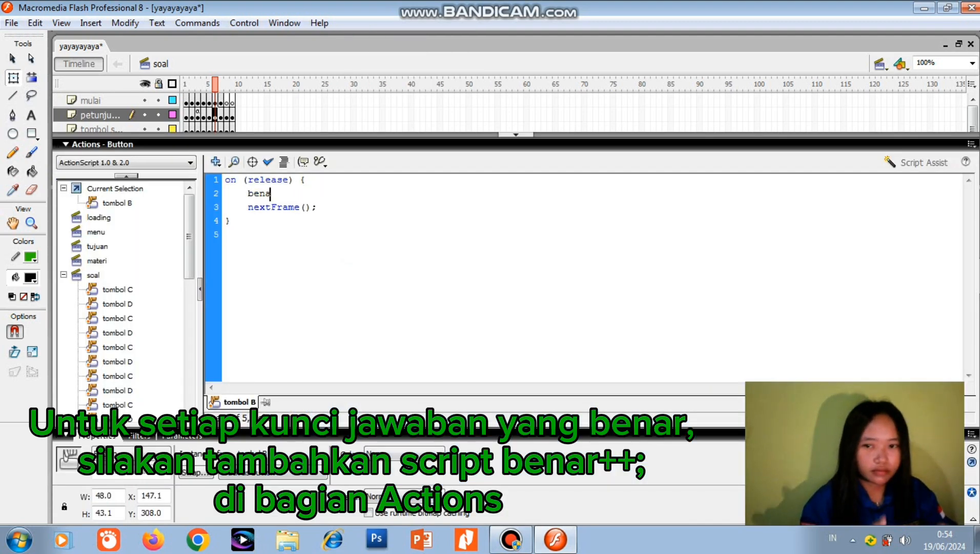
pyautogui.write('r++;')
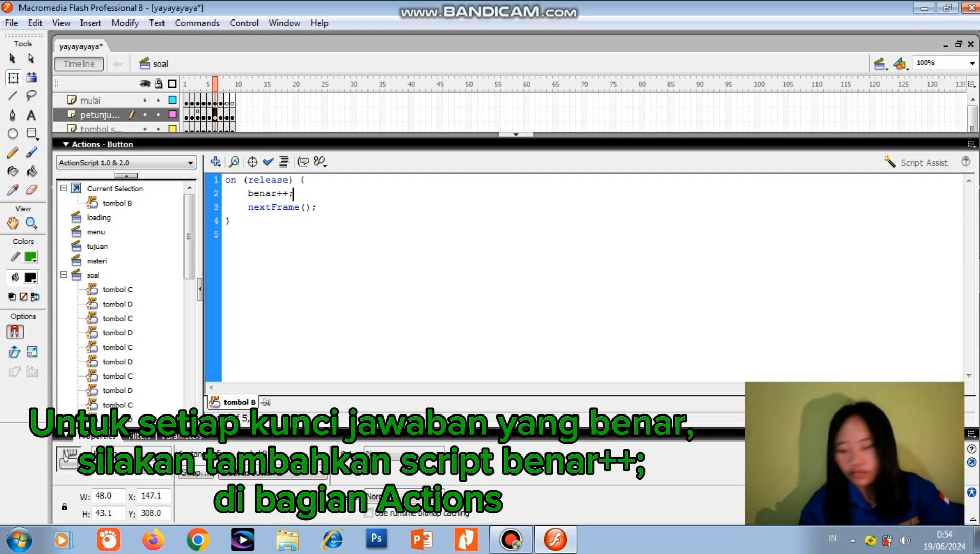
pyautogui.press('F9')
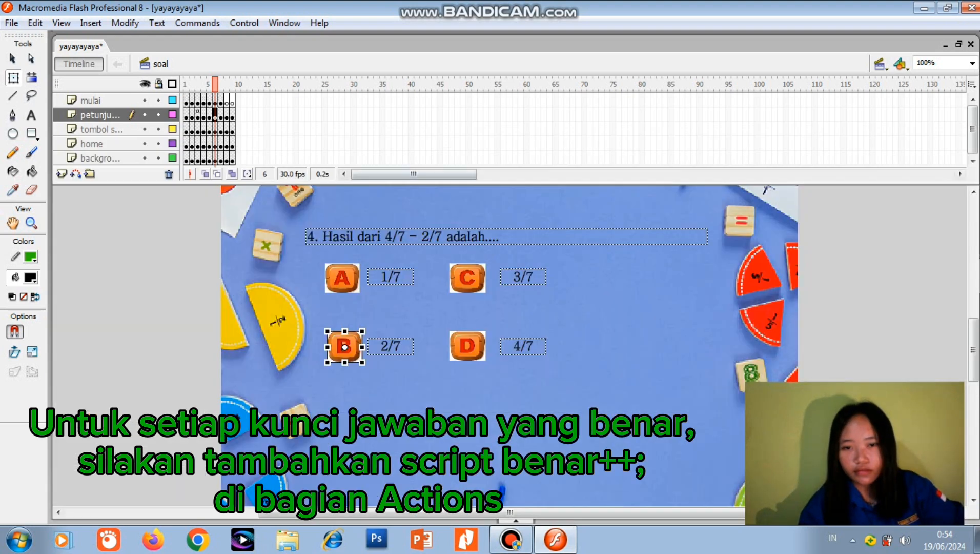
# Step: Add the line benar++; before nextFrame(); in the release script of answer button D for question 5 on frame 7
pyautogui.click(220, 115)
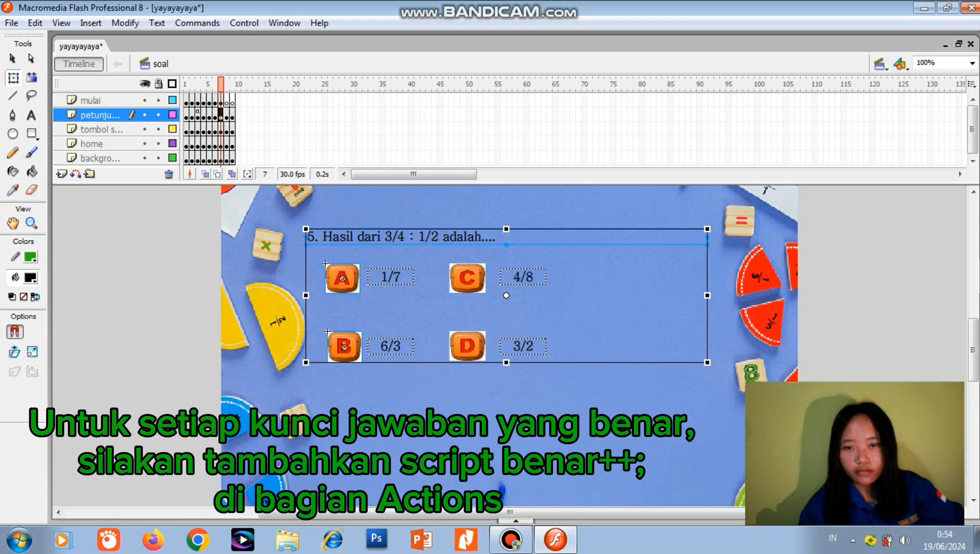
pyautogui.click(509, 326)
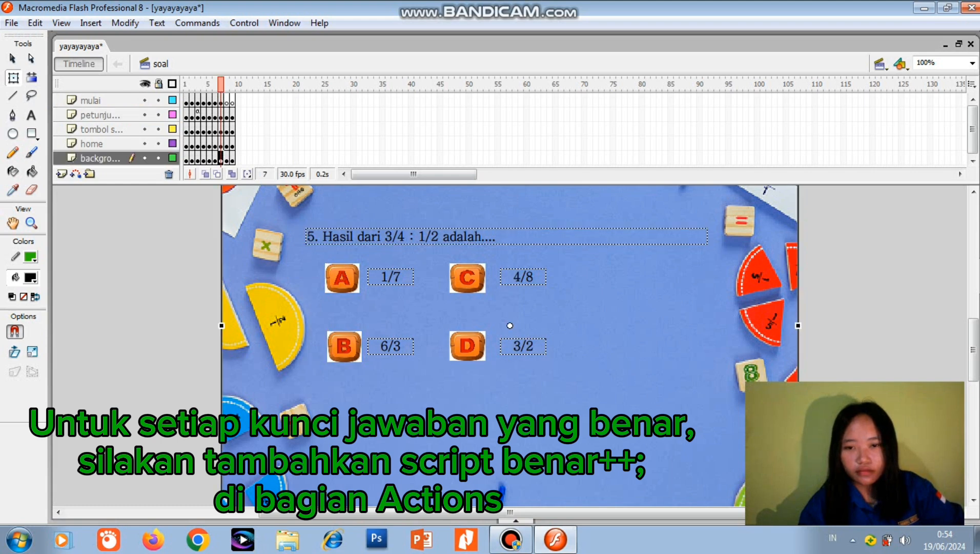
pyautogui.click(468, 347)
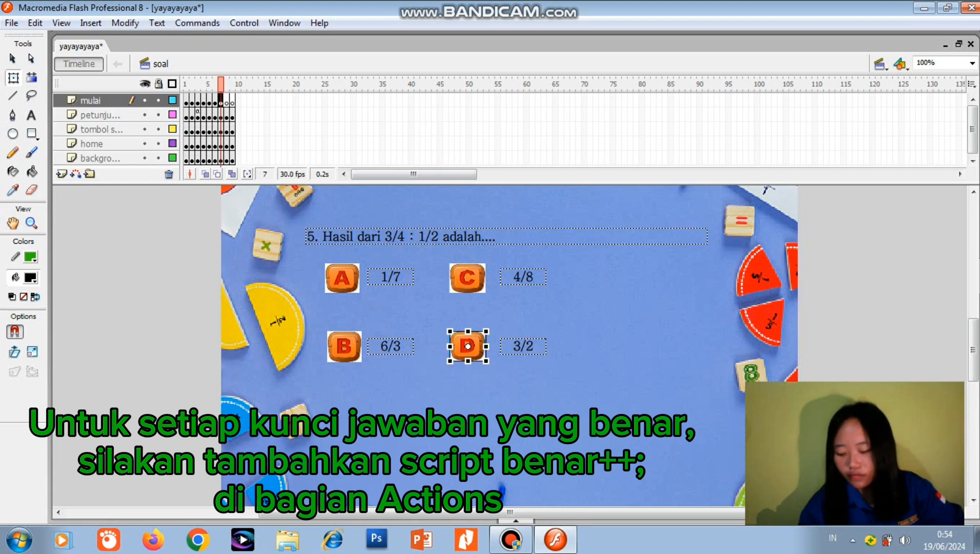
pyautogui.rightClick(468, 347)
pyautogui.click(512, 262)
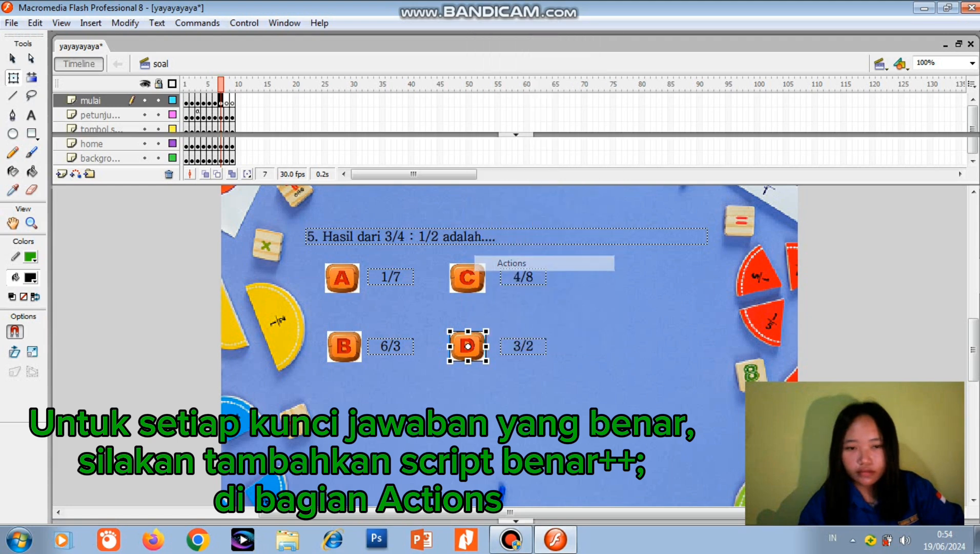
pyautogui.click(306, 180)
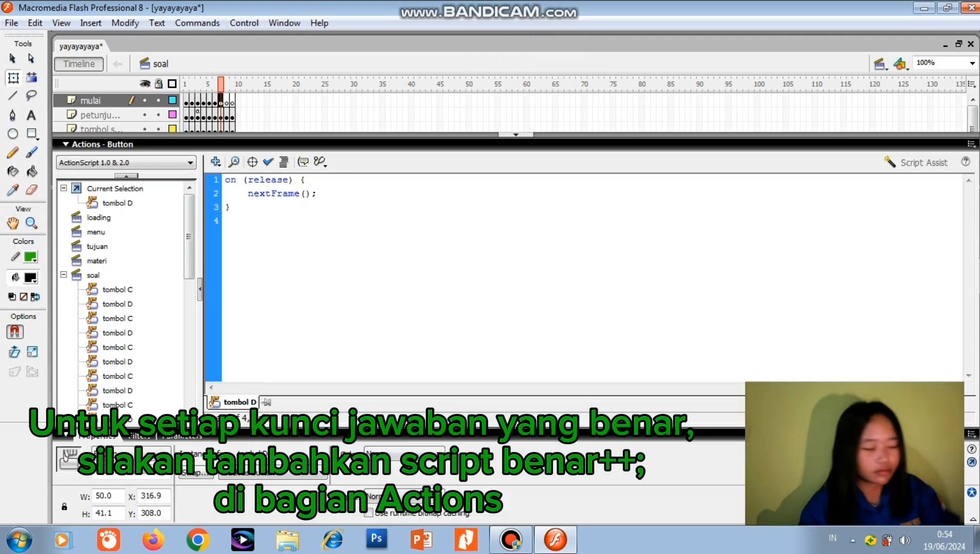
pyautogui.press('Return')
pyautogui.write('benar')
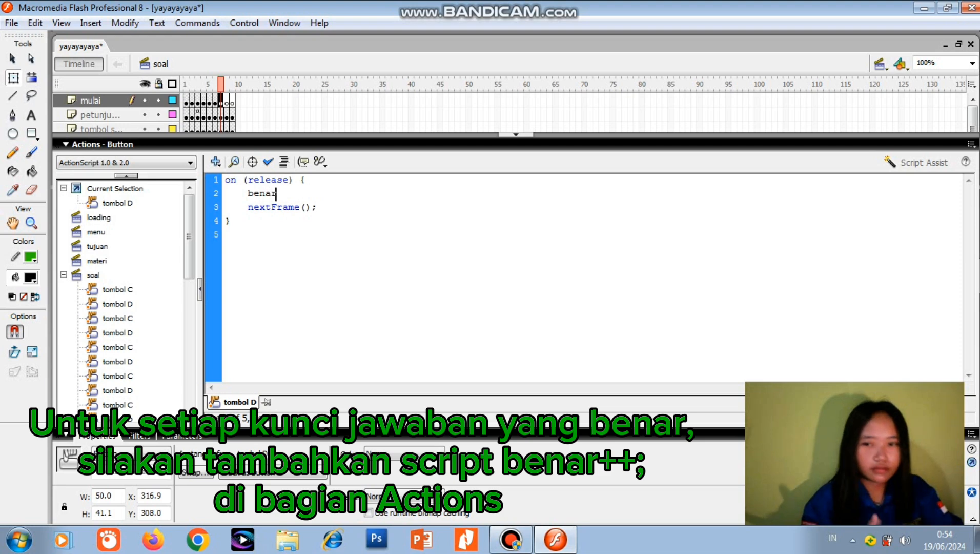
pyautogui.write('++')
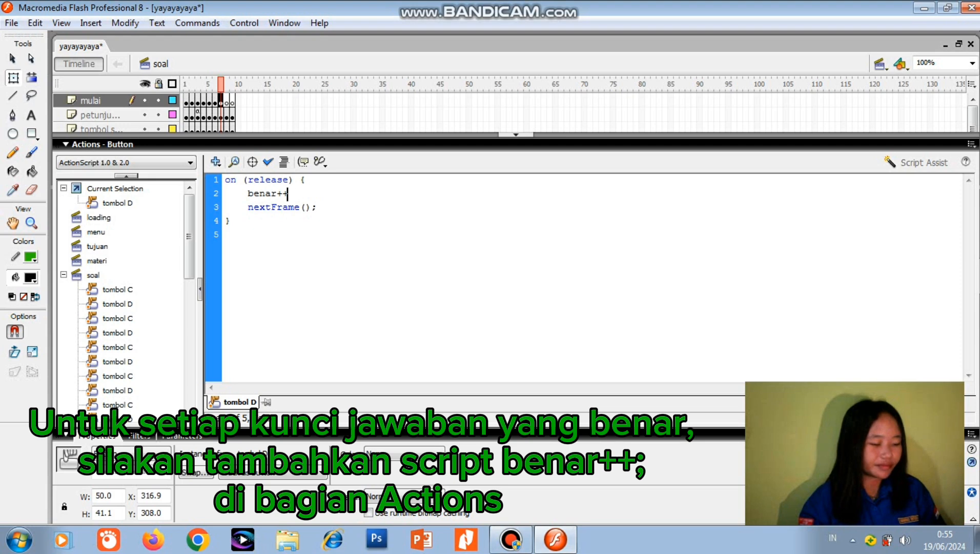
pyautogui.write(';')
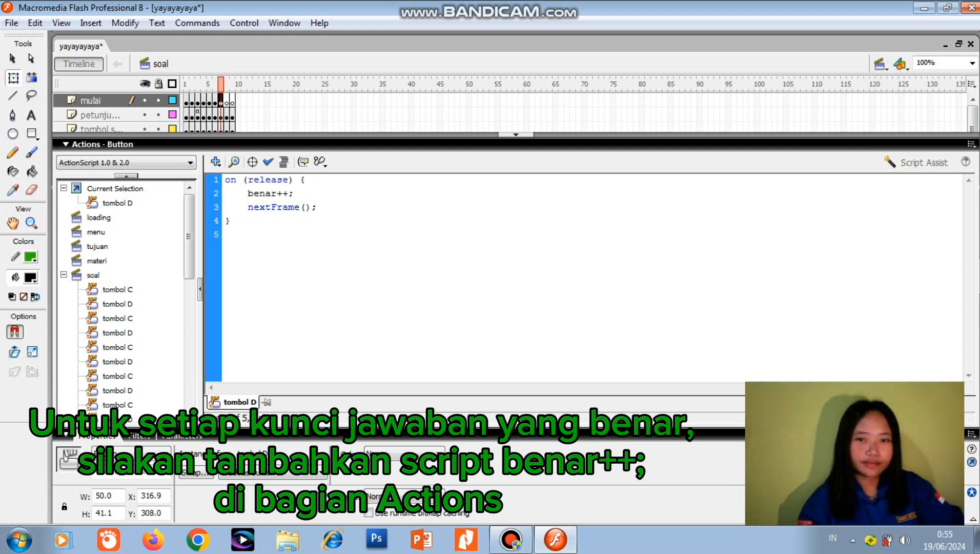
pyautogui.click(516, 134)
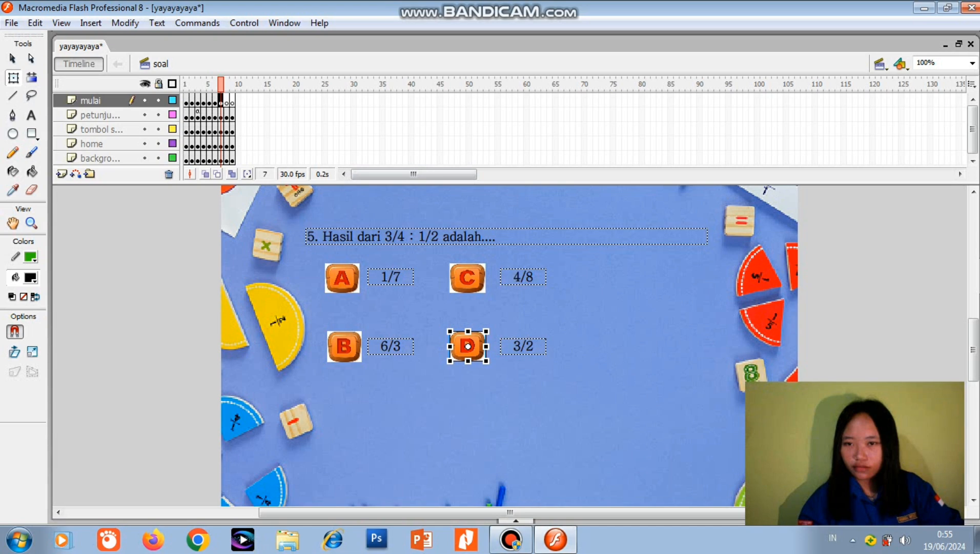
# Step: Add the script skor=benar*(100/5) to frame 9 of the petunjuk soal layer and collapse the script editor
pyautogui.click(232, 115)
pyautogui.rightClick(233, 113)
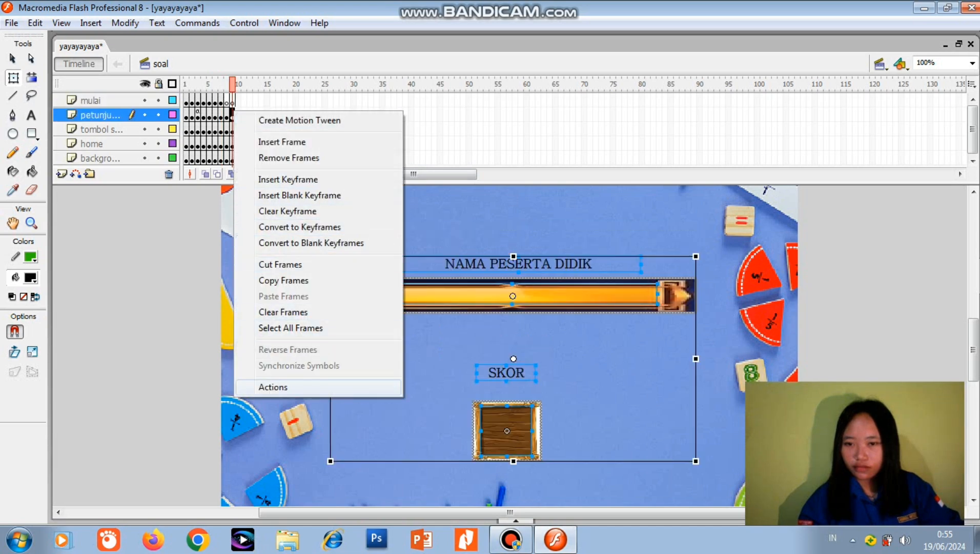
pyautogui.click(274, 387)
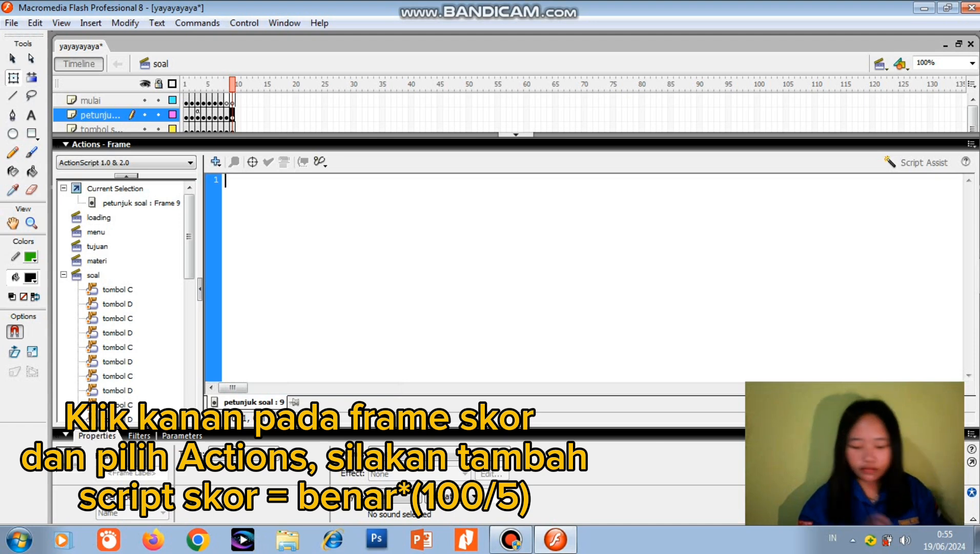
pyautogui.write('ac')
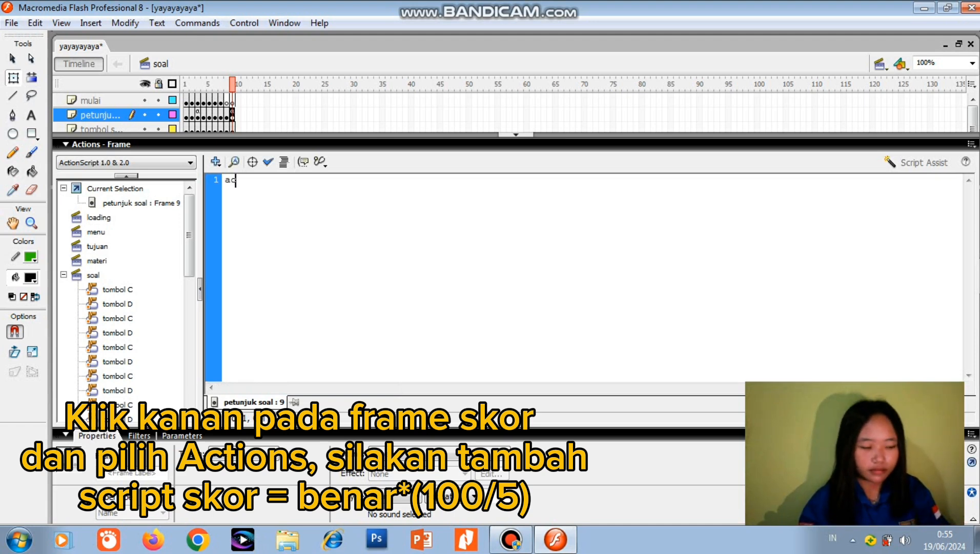
pyautogui.press('BackSpace')
pyautogui.press('BackSpace')
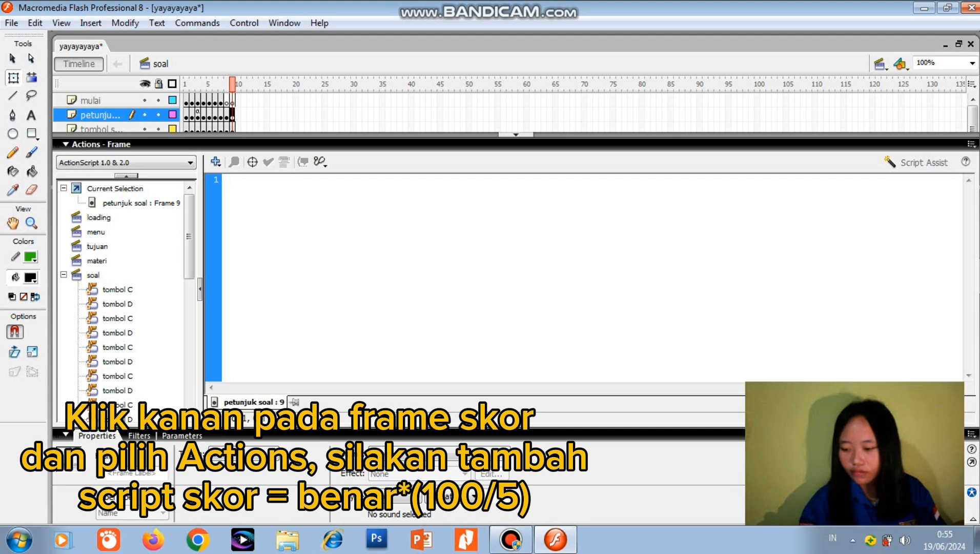
pyautogui.write('skor')
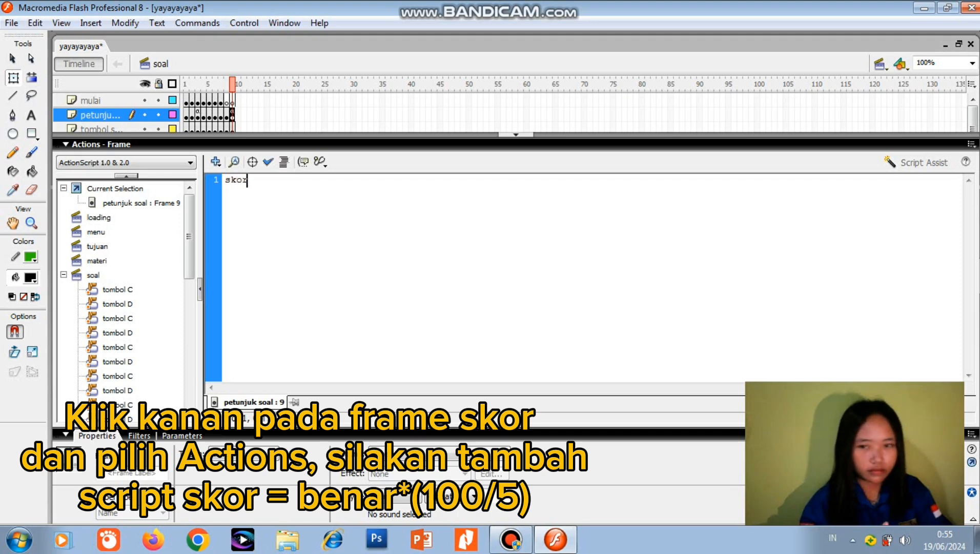
pyautogui.write('=')
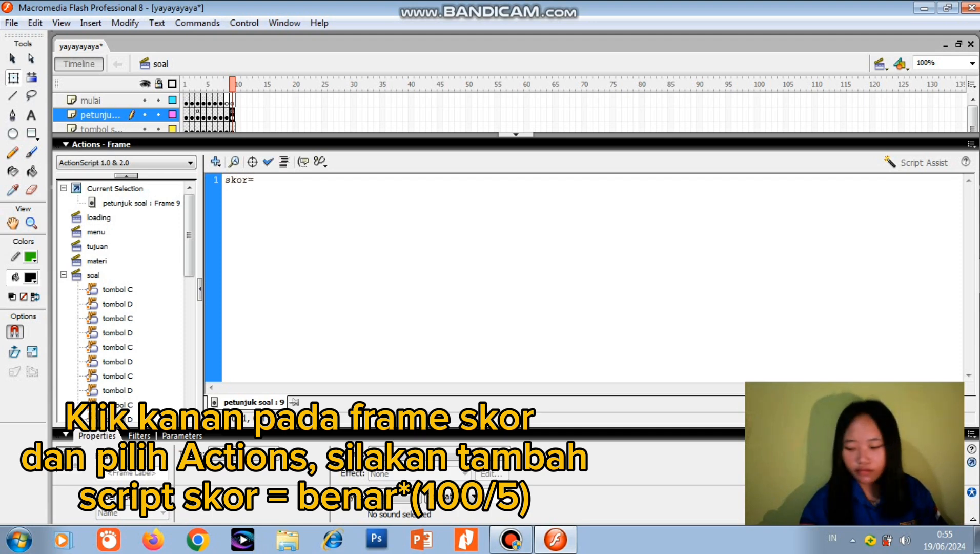
pyautogui.write('be')
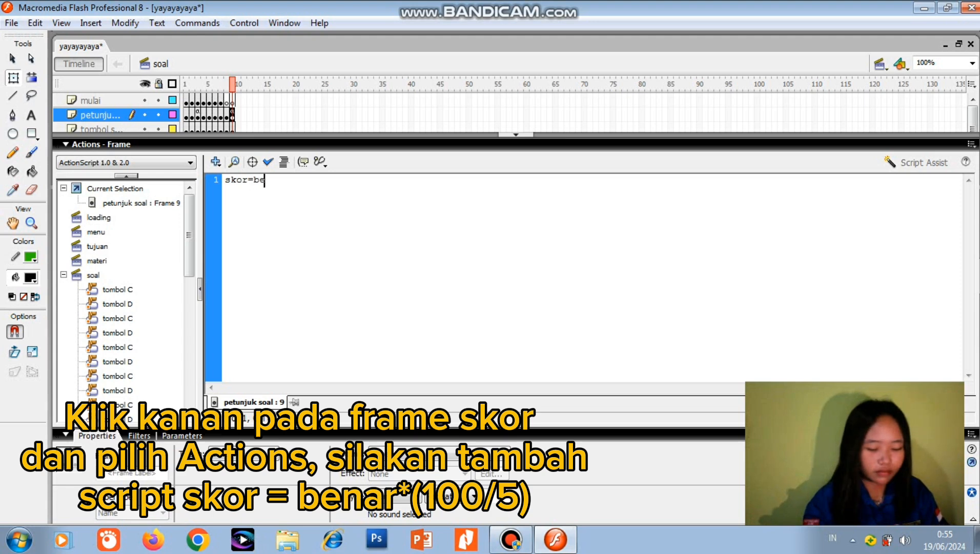
pyautogui.write('nar')
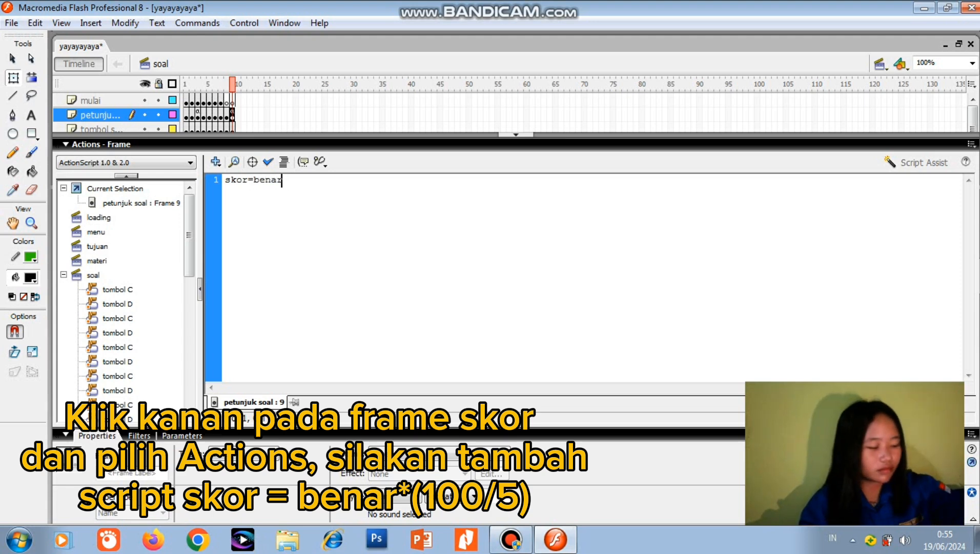
pyautogui.write('*')
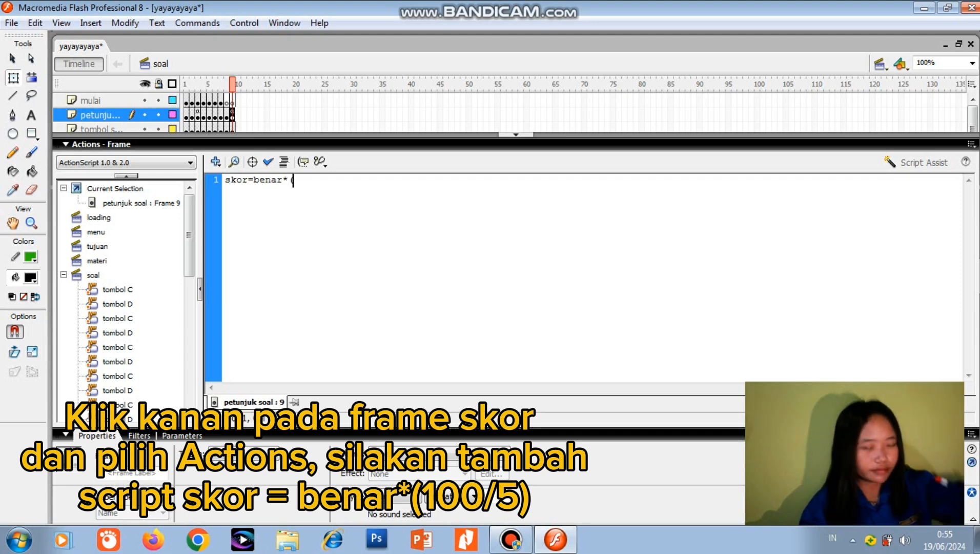
pyautogui.write('100')
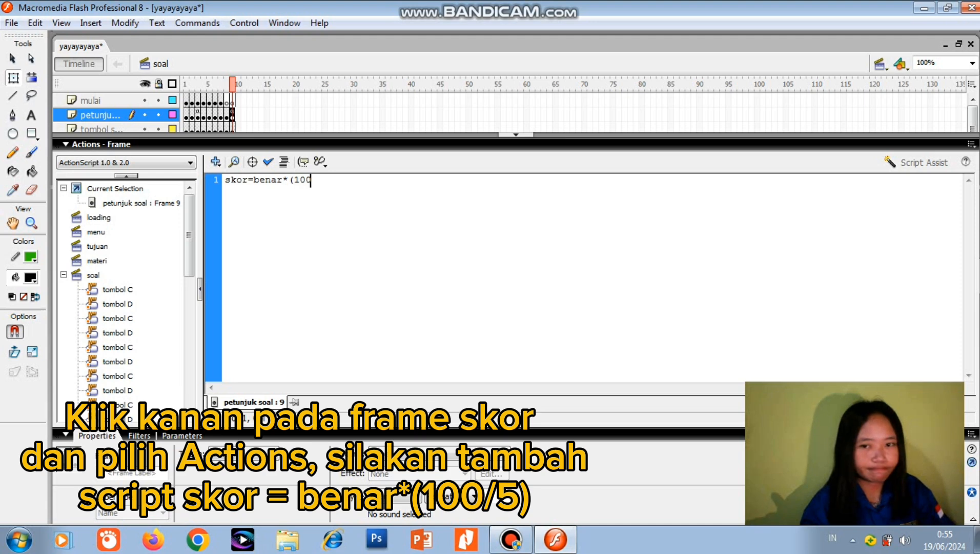
pyautogui.write('/')
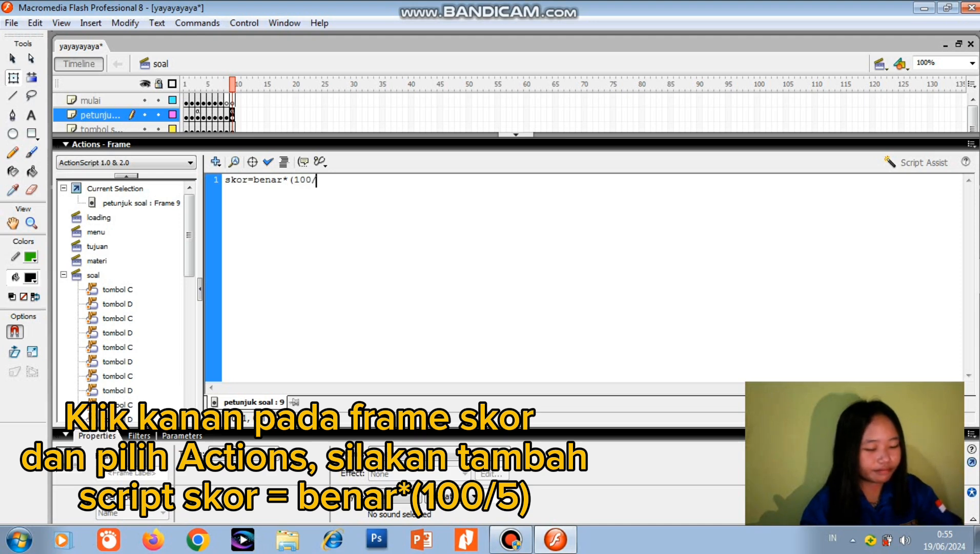
pyautogui.write('5)')
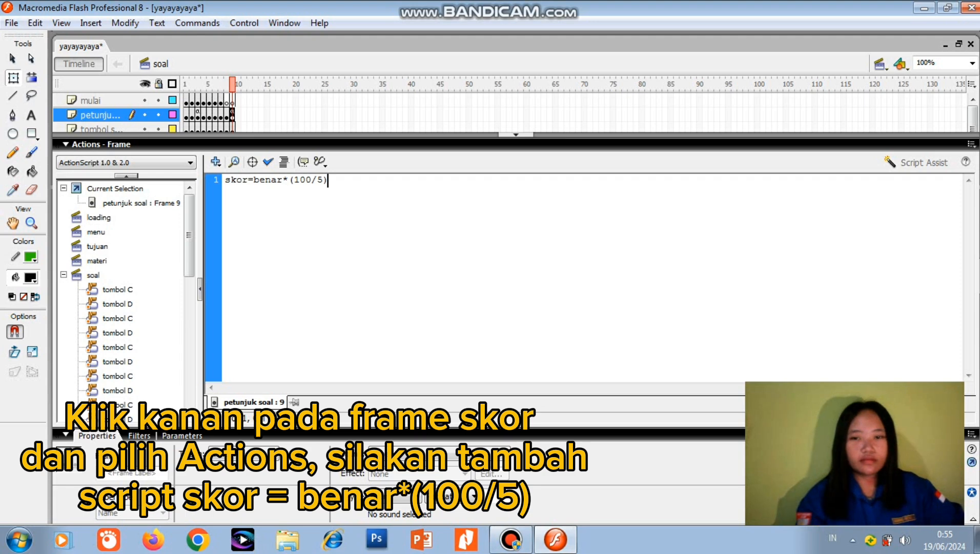
pyautogui.click(509, 134)
pyautogui.click(509, 130)
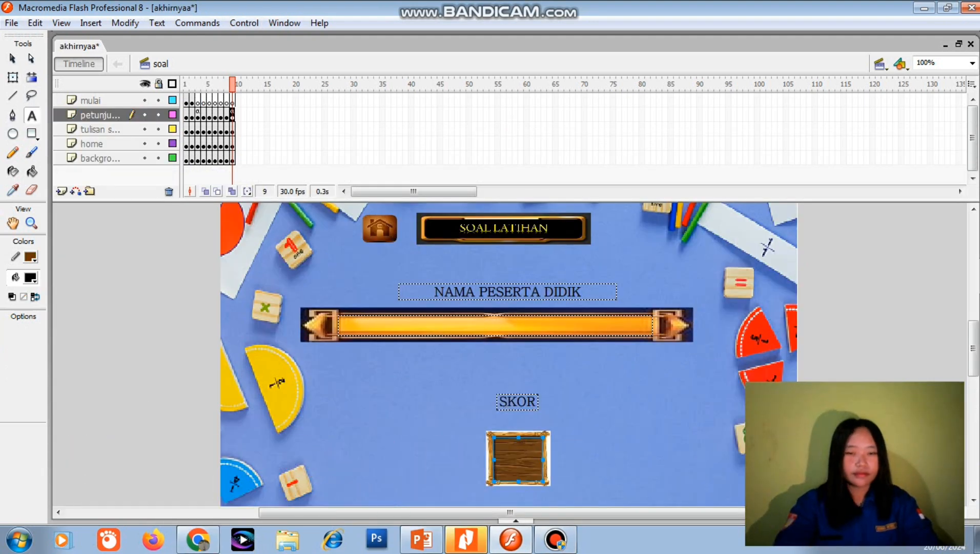
# Step: Test the movie, open SOAL LATIHAN, enter KELOMPOK 1 as the participant name and start the quiz
pyautogui.click(518, 450)
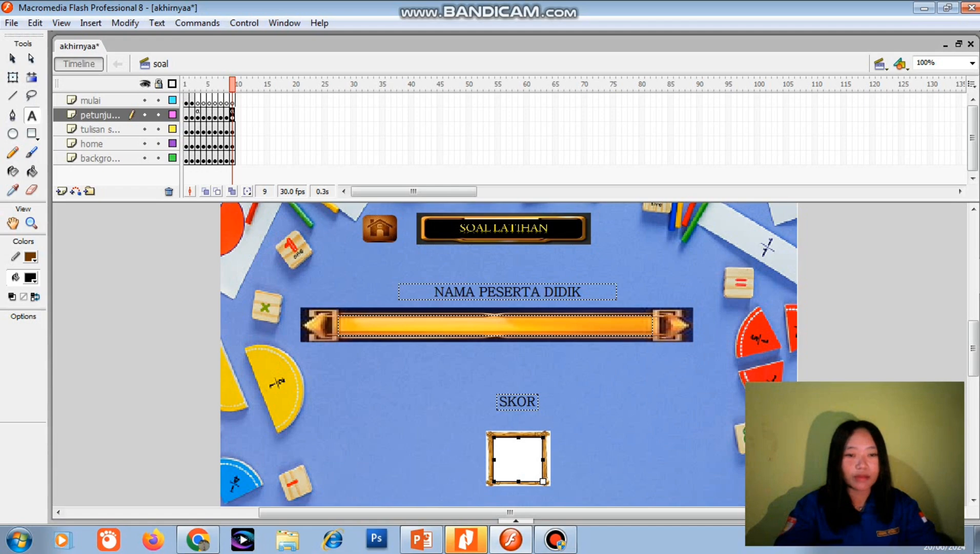
pyautogui.click(244, 23)
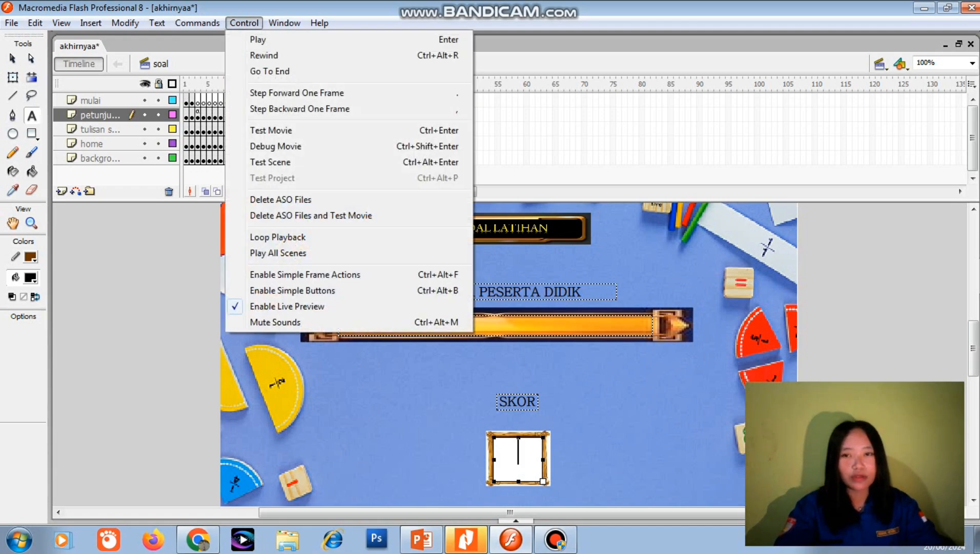
pyautogui.click(271, 130)
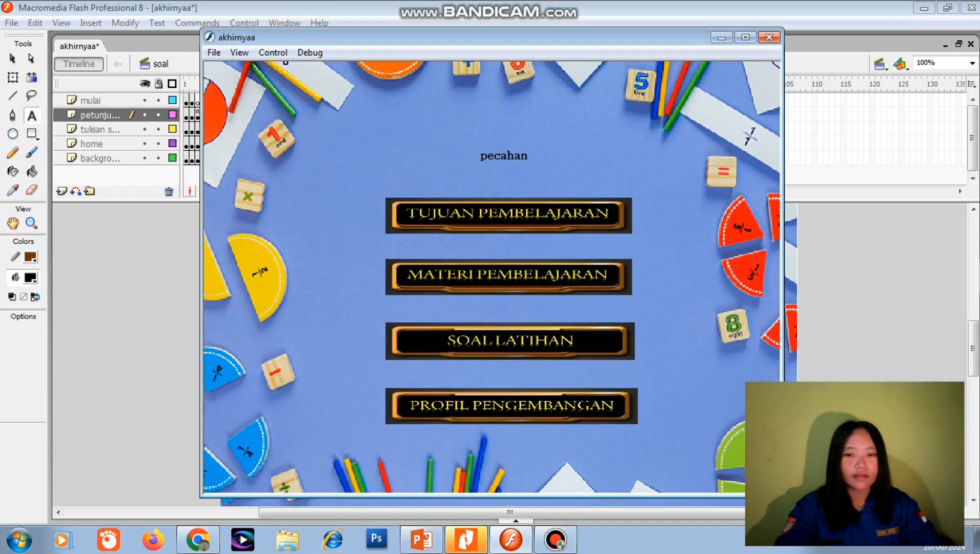
pyautogui.click(510, 341)
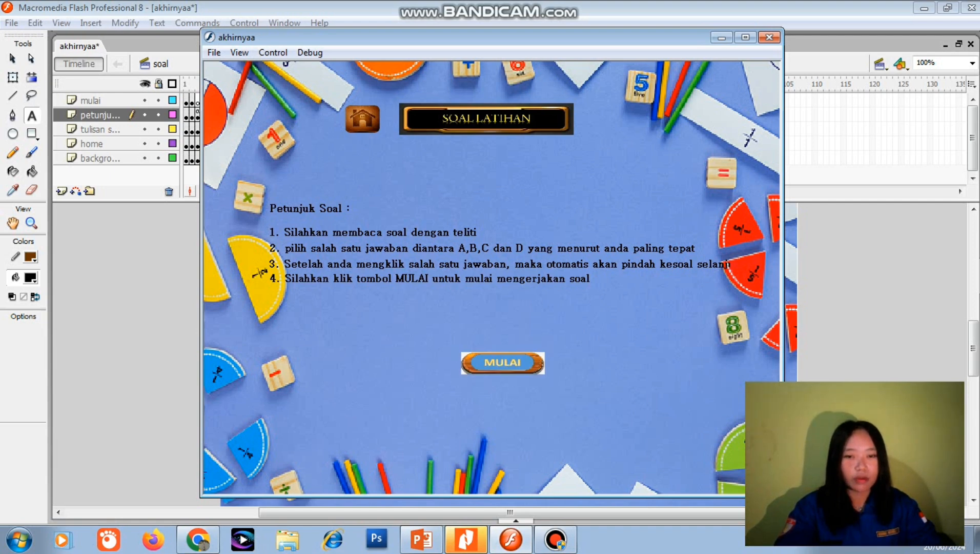
pyautogui.click(503, 362)
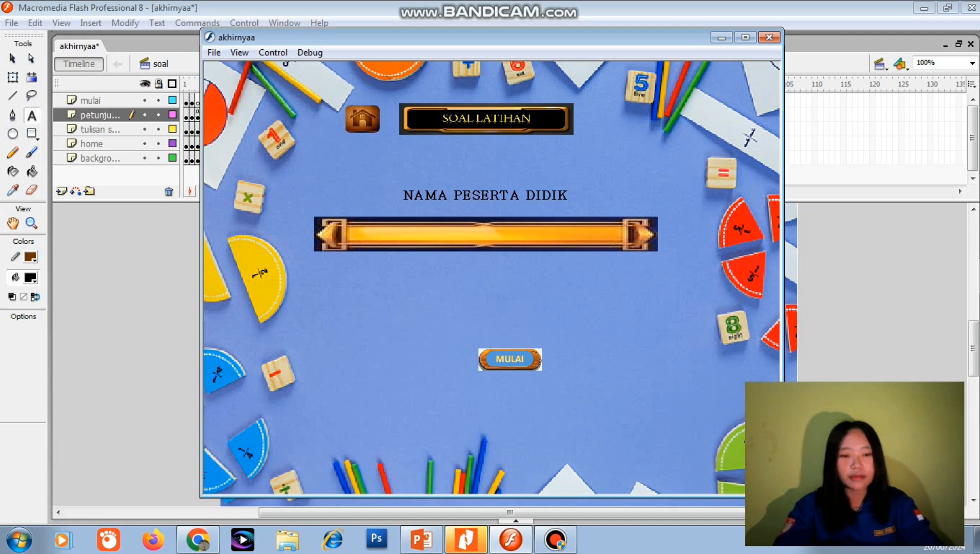
pyautogui.write('KELO')
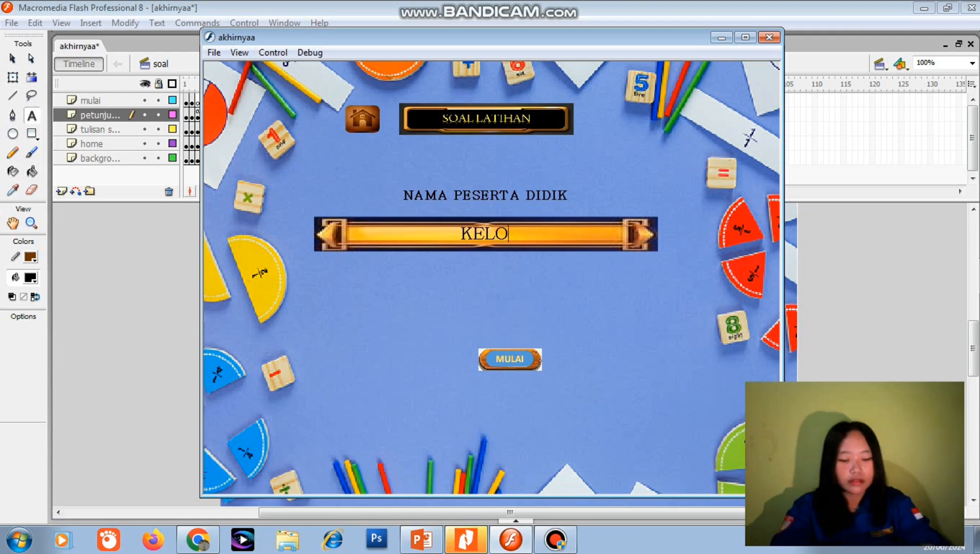
pyautogui.write('MPOK 1')
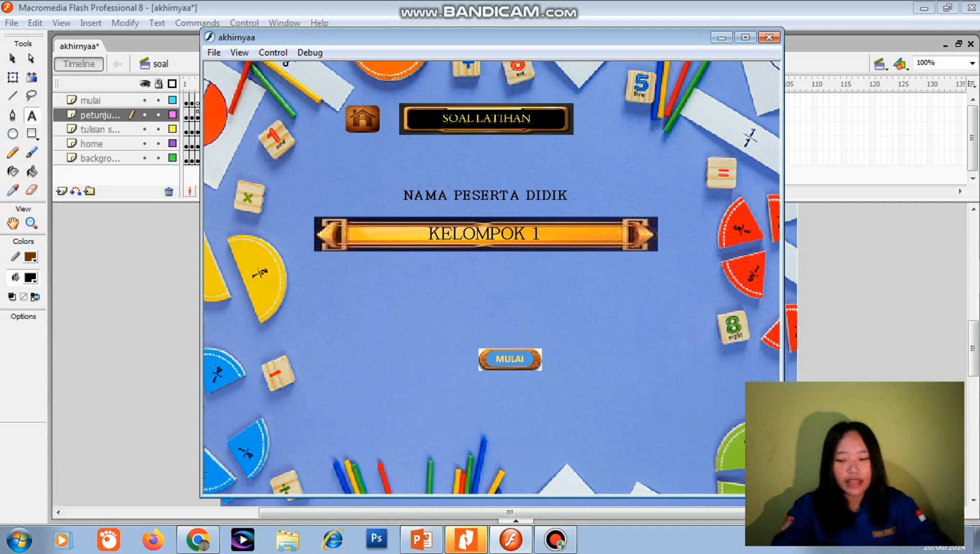
pyautogui.click(510, 359)
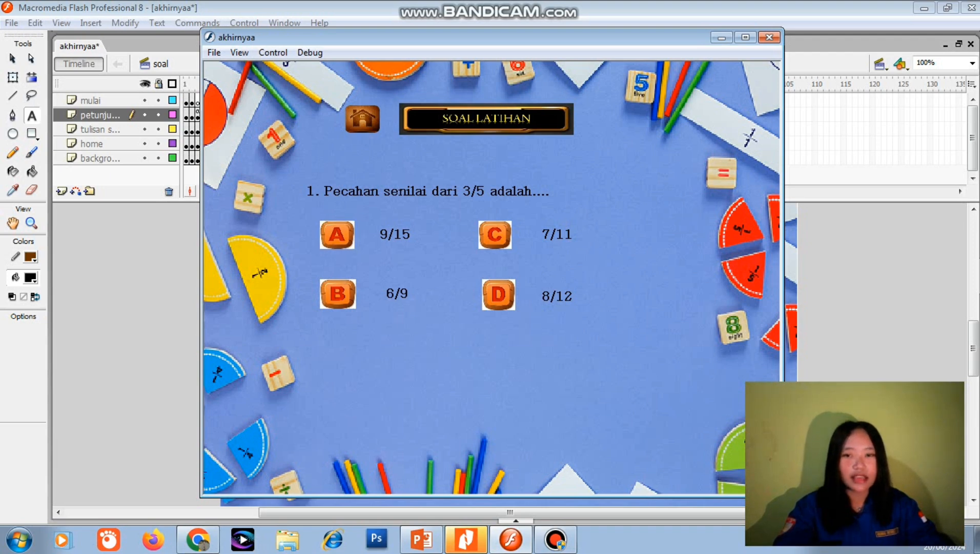
# Step: Answer questions 1 to 5 with A, C, B, B and D to check the score page, and close the test movie
pyautogui.click(336, 235)
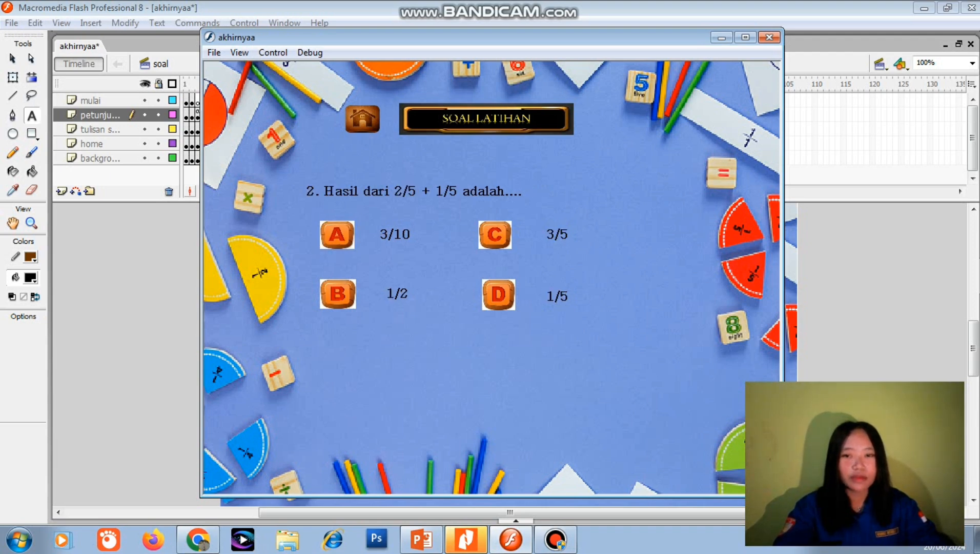
pyautogui.click(495, 234)
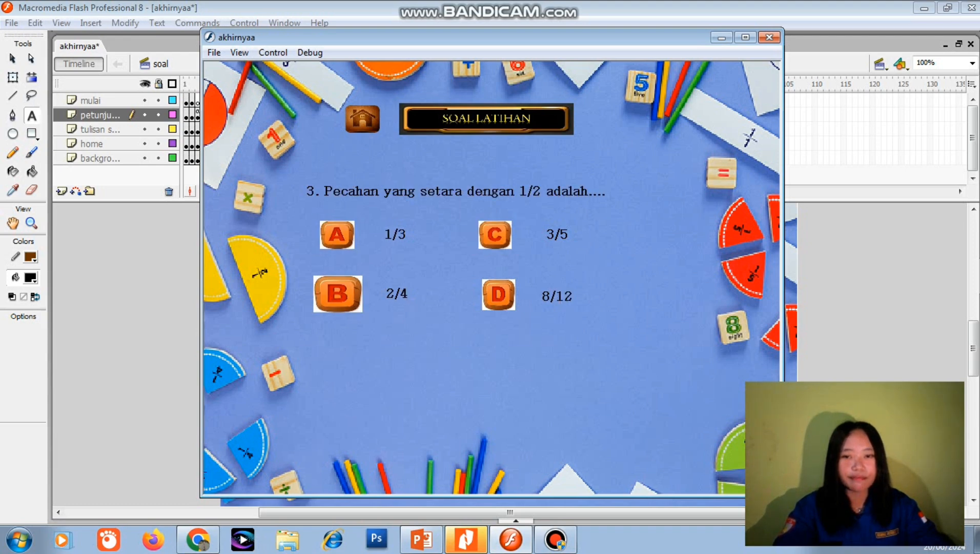
pyautogui.click(337, 294)
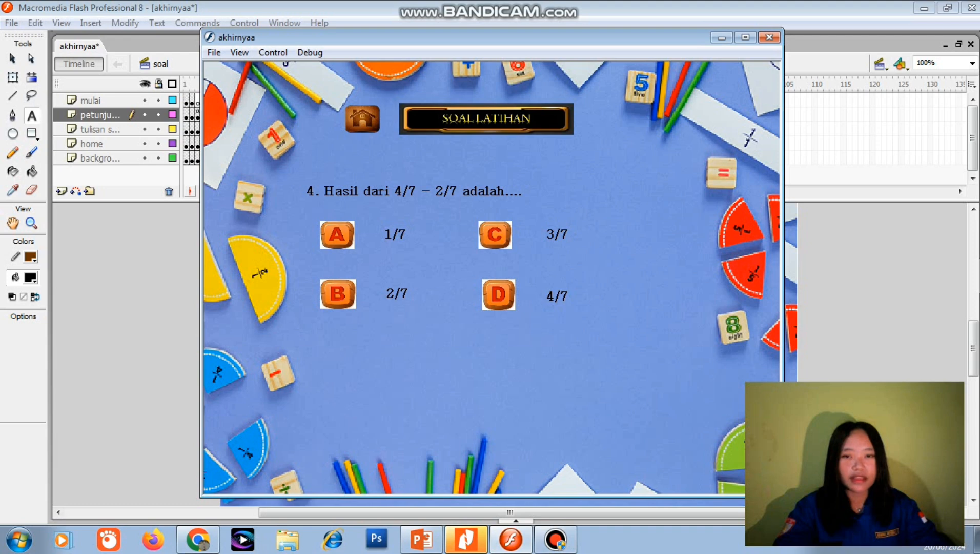
pyautogui.click(338, 294)
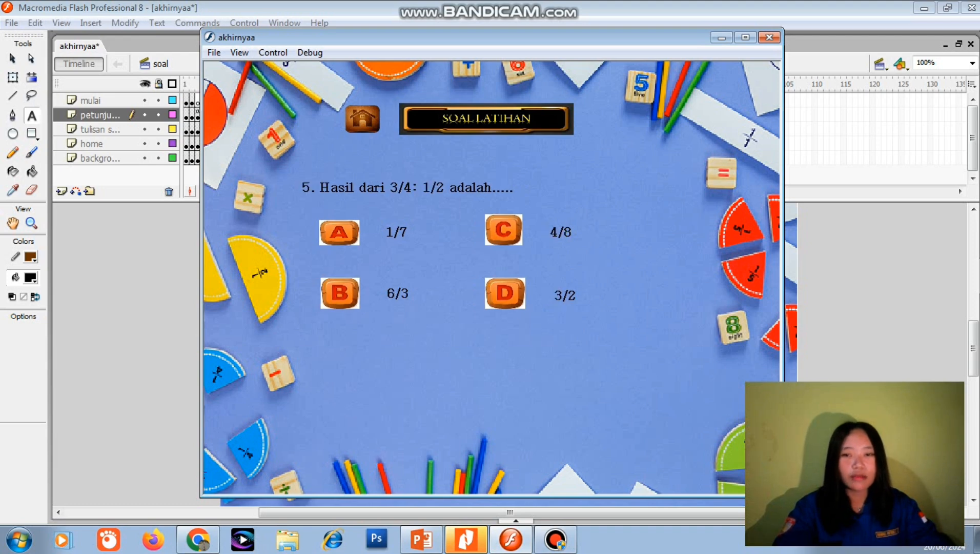
pyautogui.click(505, 294)
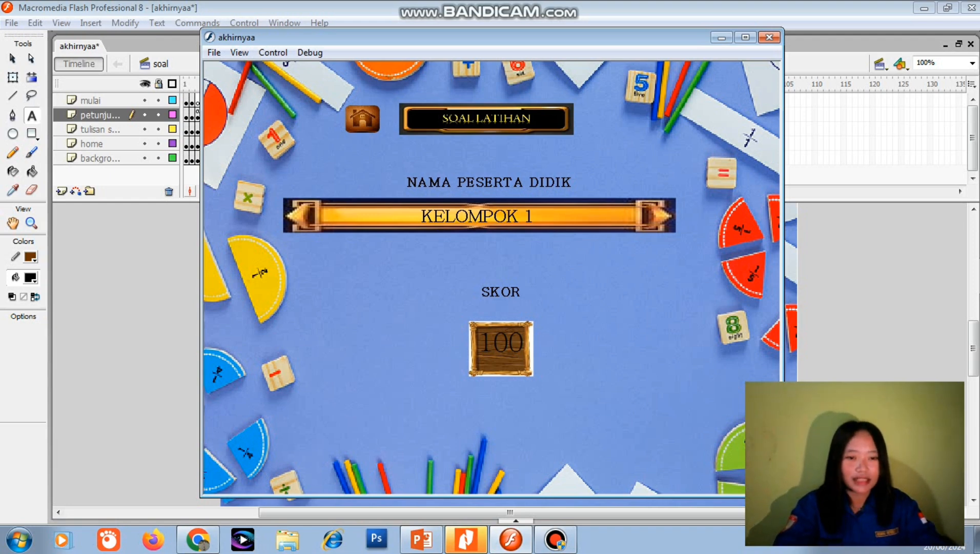
pyautogui.click(768, 37)
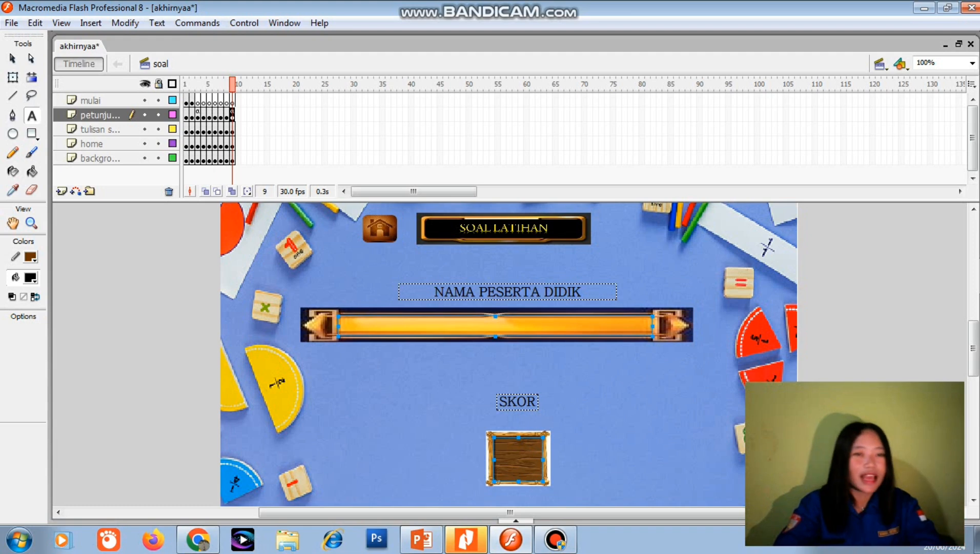
# Step: Switch to the profil scene and clear the name of Layer 1
pyautogui.click(880, 63)
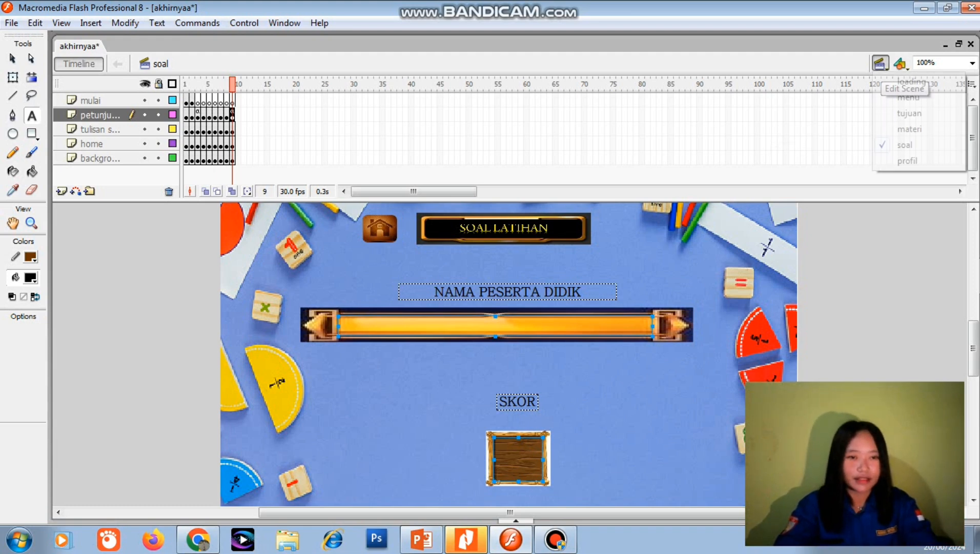
pyautogui.click(907, 161)
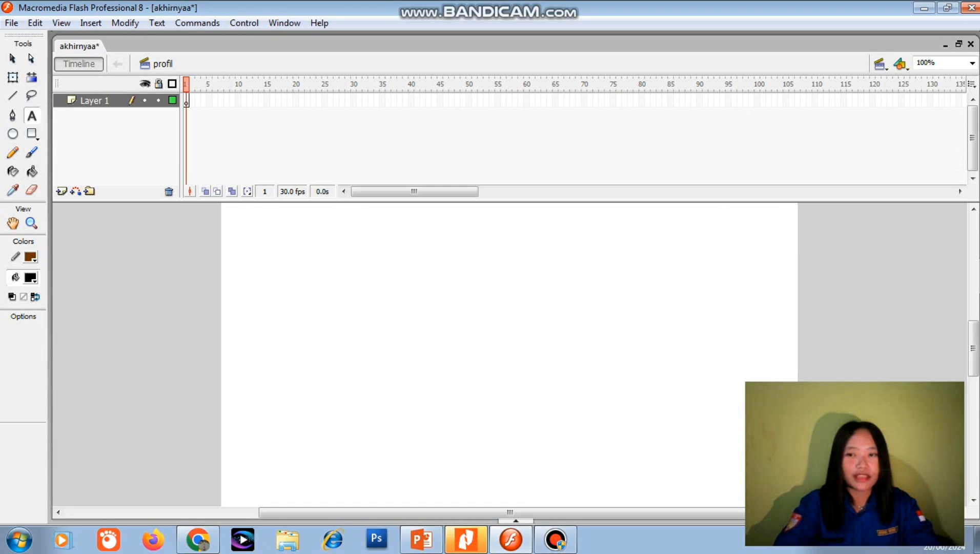
pyautogui.doubleClick(88, 100)
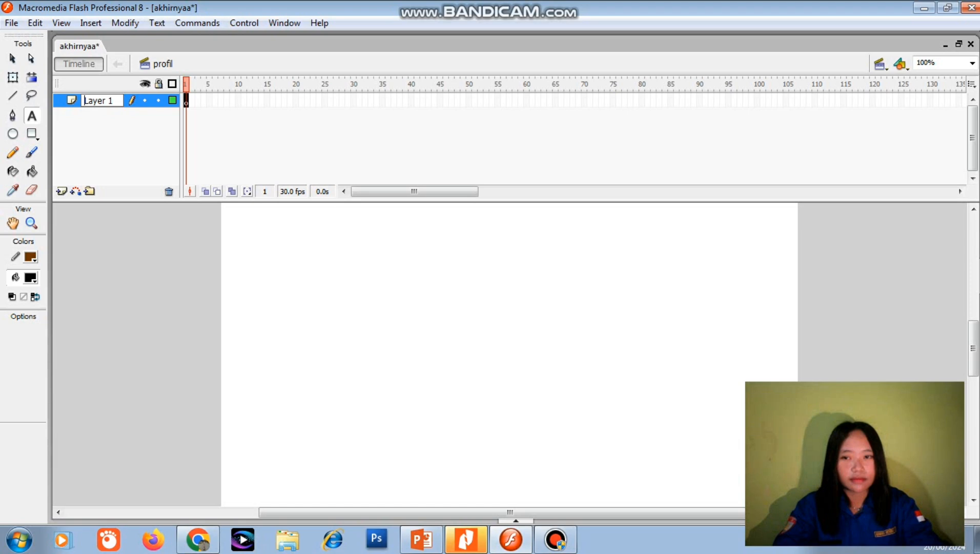
pyautogui.press('BackSpace')
pyautogui.press('BackSpace')
pyautogui.press('BackSpace')
pyautogui.press('BackSpace')
pyautogui.press('BackSpace')
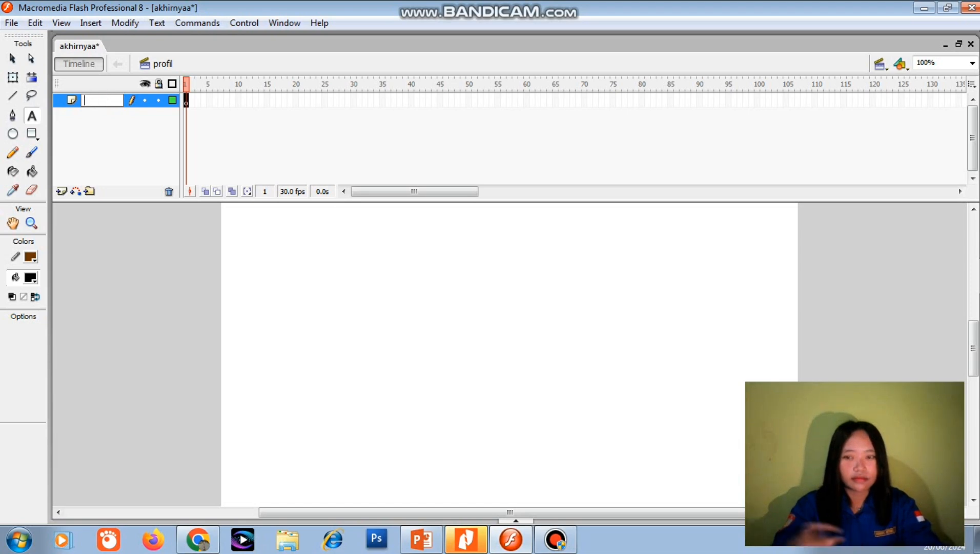
pyautogui.write('BAC')
pyautogui.write('KGROUND')
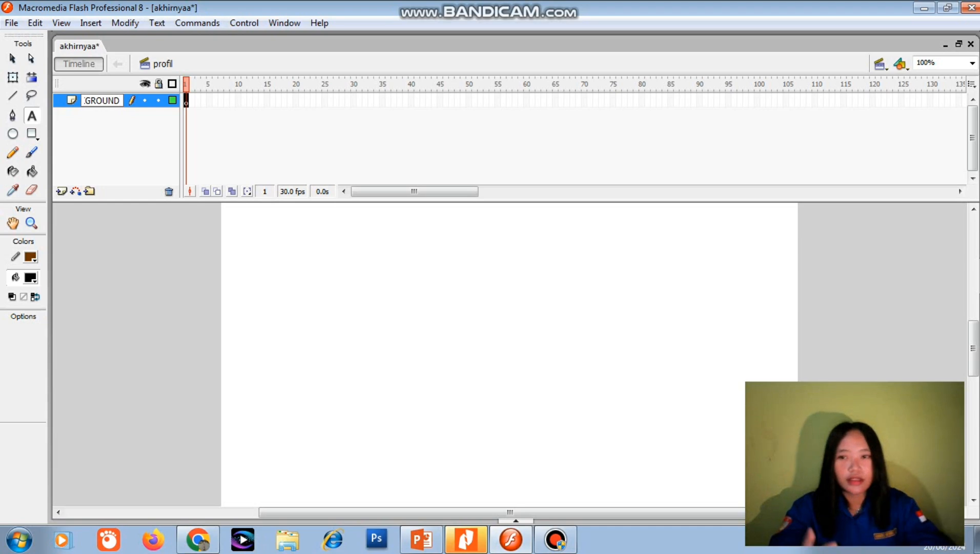
pyautogui.press('BackSpace')
pyautogui.press('BackSpace')
pyautogui.press('BackSpace')
pyautogui.press('BackSpace')
pyautogui.press('BackSpace')
pyautogui.press('BackSpace')
pyautogui.press('BackSpace')
pyautogui.press('BackSpace')
pyautogui.press('BackSpace')
pyautogui.press('BackSpace')
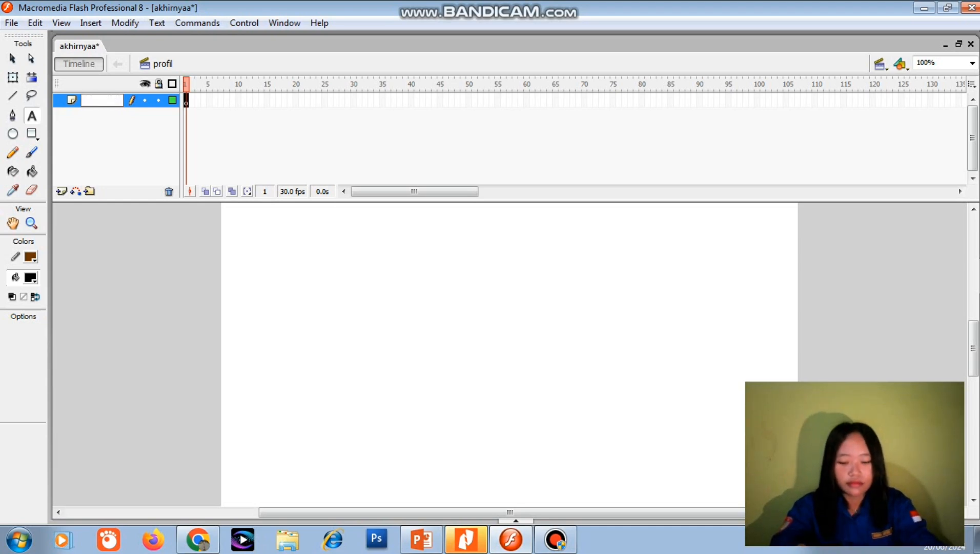
# Step: Name the profil scene's only layer background, in lowercase
pyautogui.write('backgro')
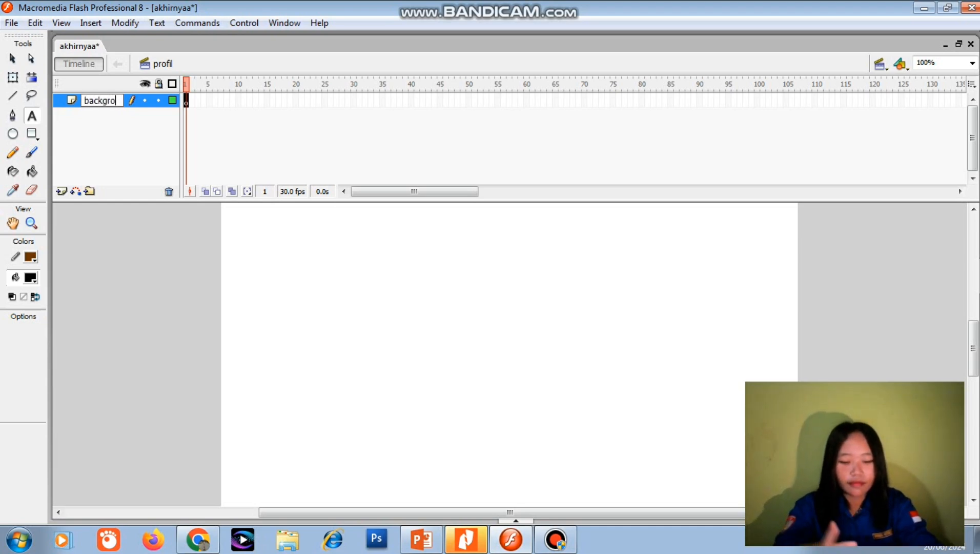
pyautogui.write('und')
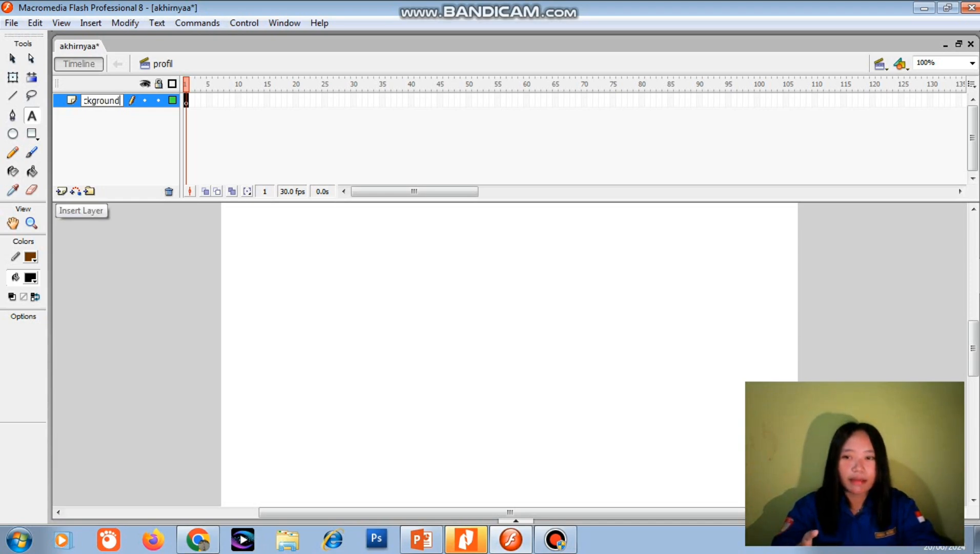
# Step: Add a new layer above the background layer and name it tombol home
pyautogui.click(61, 191)
pyautogui.click(61, 191)
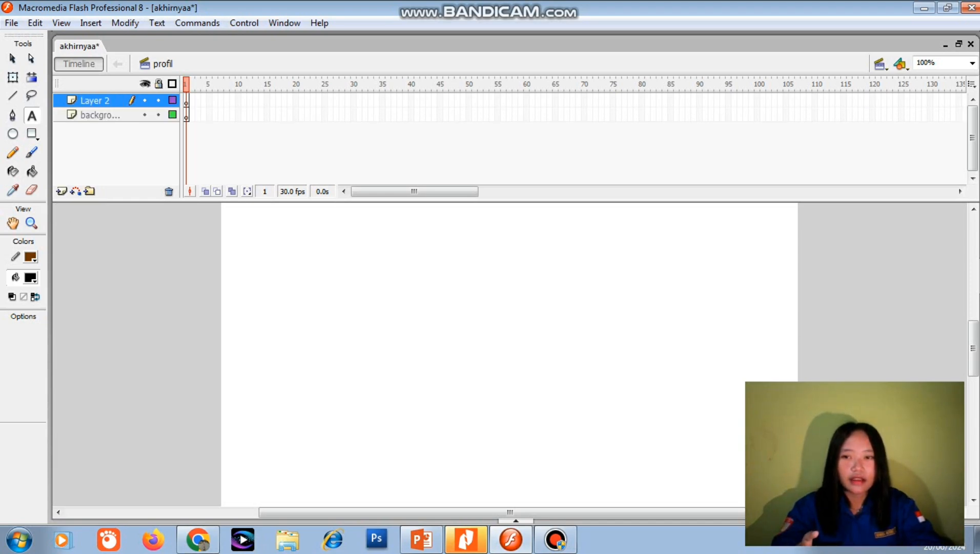
pyautogui.doubleClick(97, 100)
pyautogui.press('BackSpace')
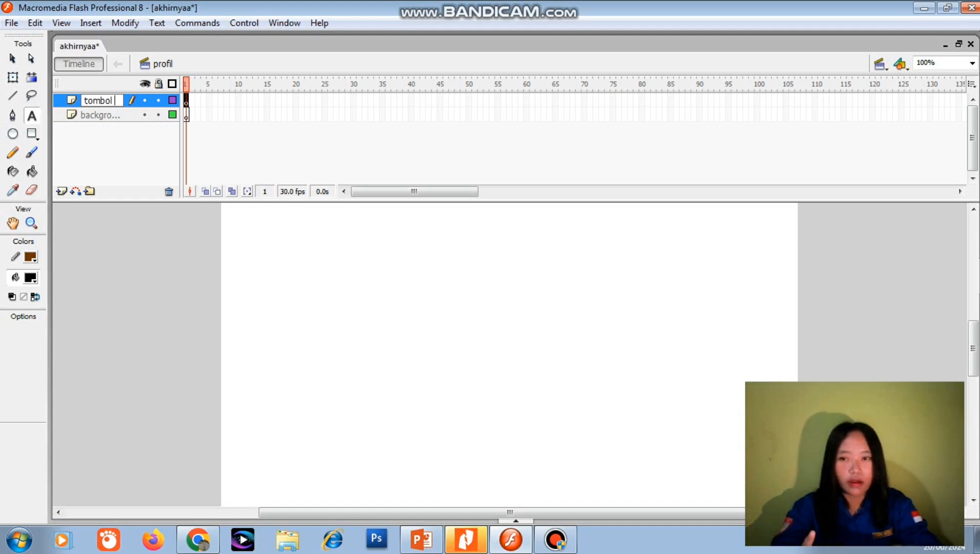
pyautogui.write('tombol home')
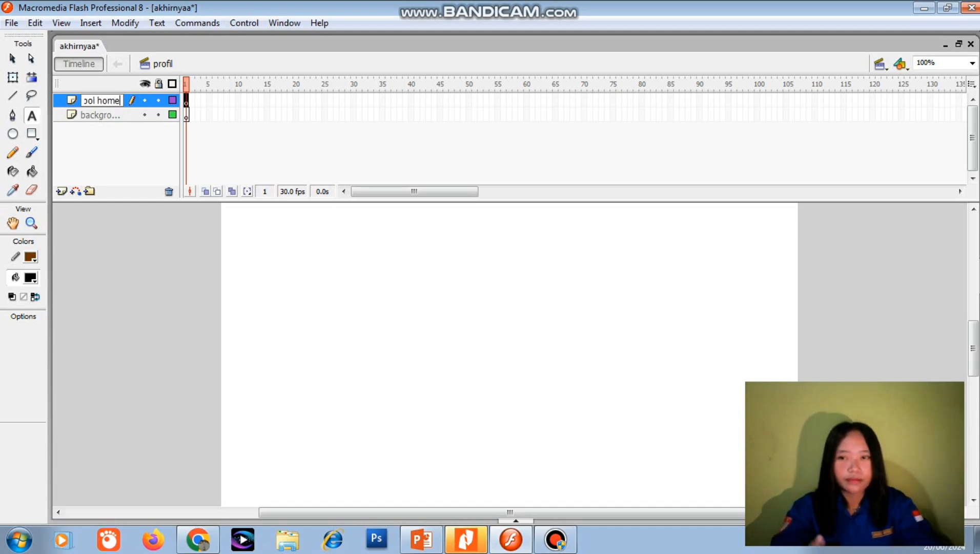
pyautogui.press('Return')
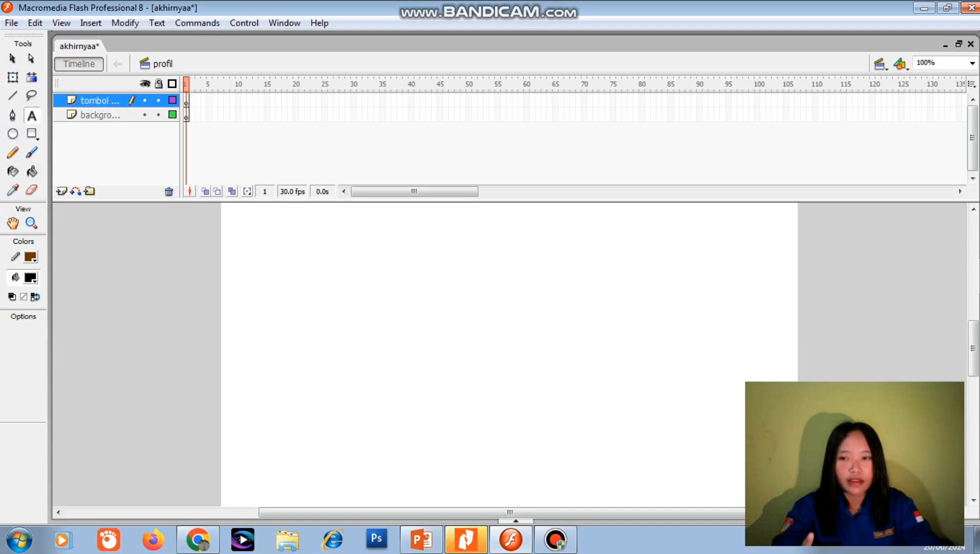
# Step: Add another layer above tombol home and name it tombol profil
pyautogui.click(61, 190)
pyautogui.doubleClick(95, 100)
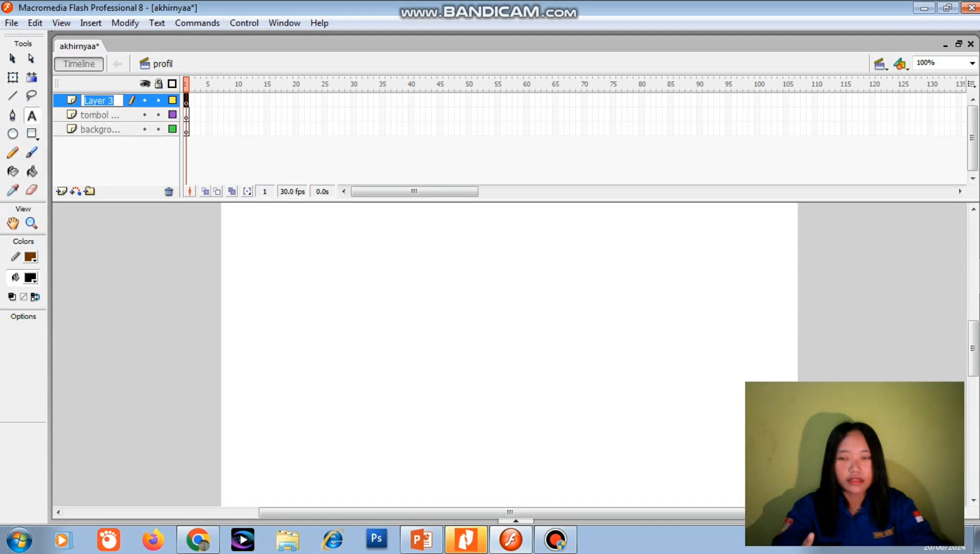
pyautogui.press('BackSpace')
pyautogui.write('tomb')
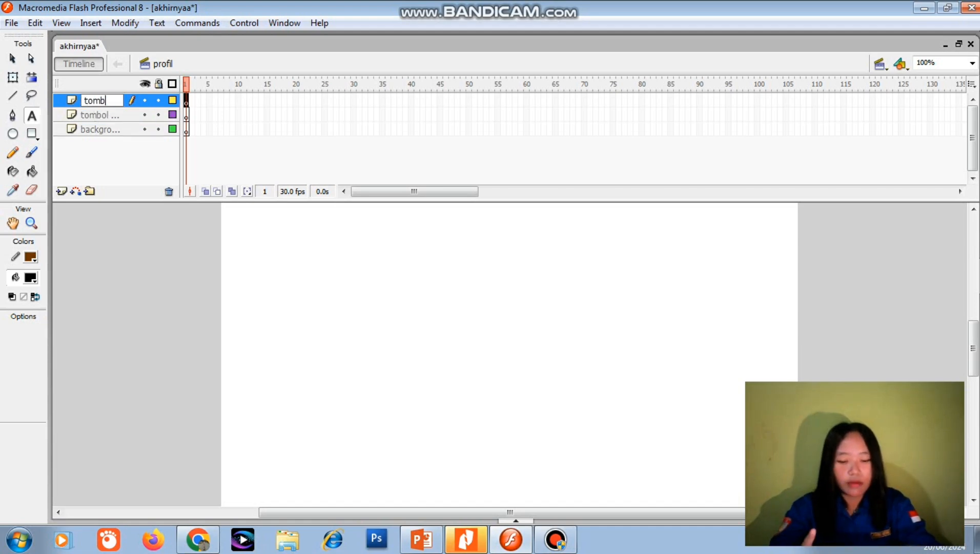
pyautogui.write('ol profil')
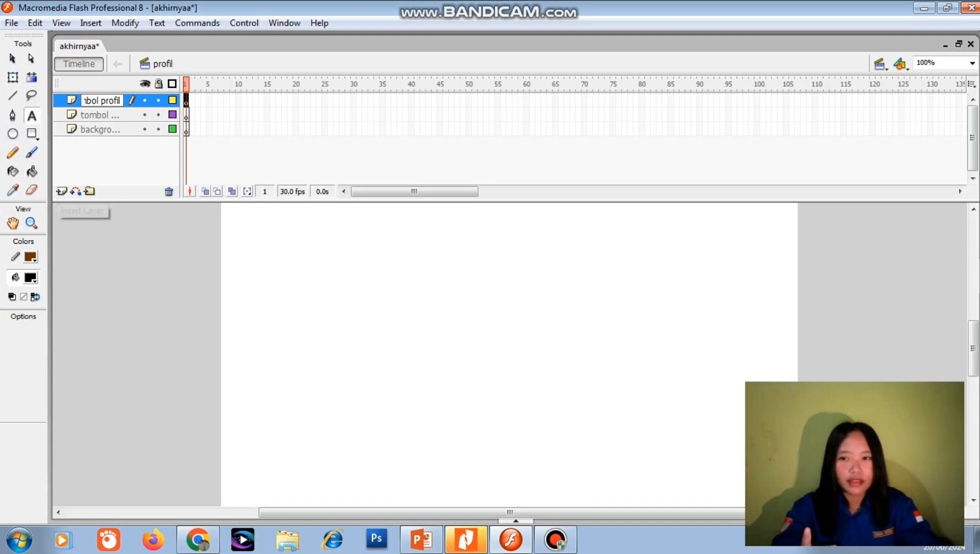
# Step: Add a layer named tulisan above the tombol profil layer
pyautogui.click(62, 191)
pyautogui.doubleClick(97, 100)
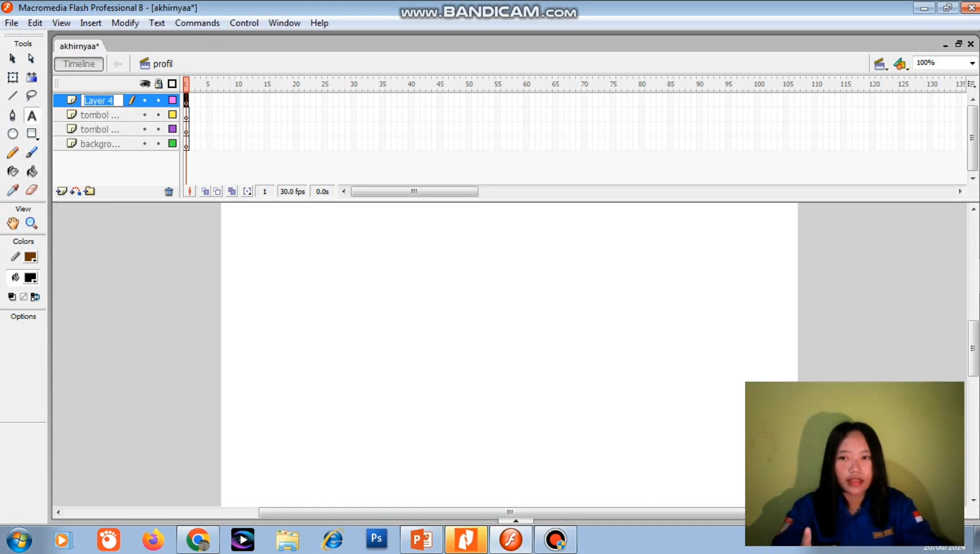
pyautogui.press('BackSpace')
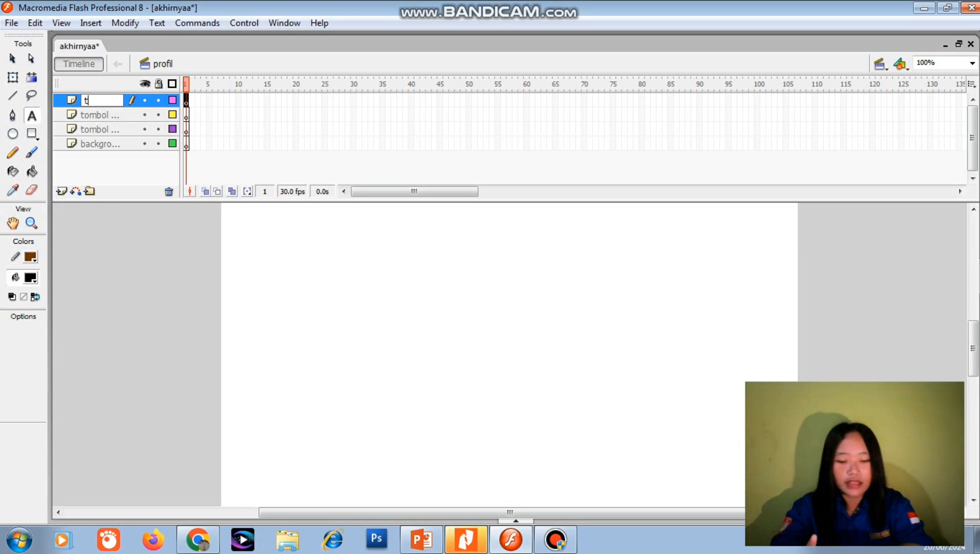
pyautogui.write('tulisan')
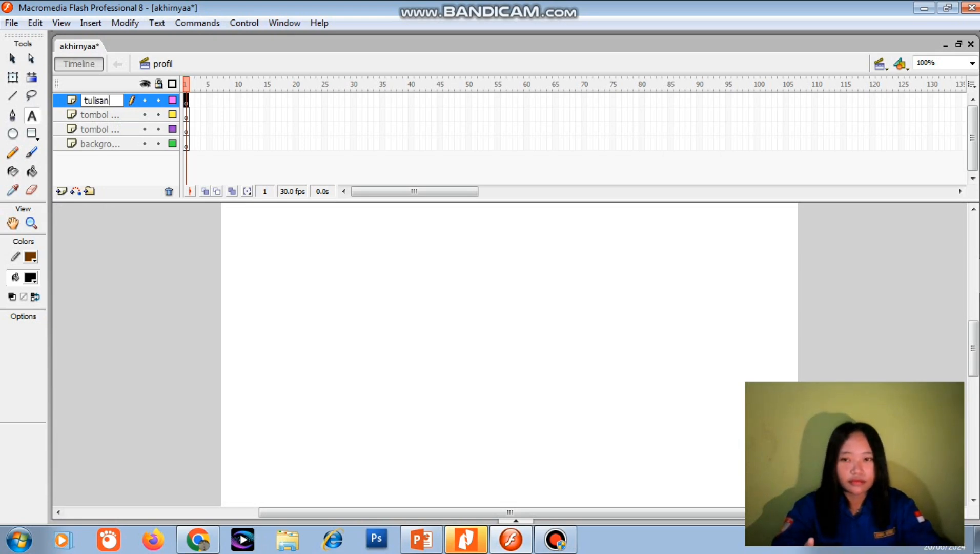
# Step: Add a layer named foto at the top of the profil scene's layer stack
pyautogui.click(62, 192)
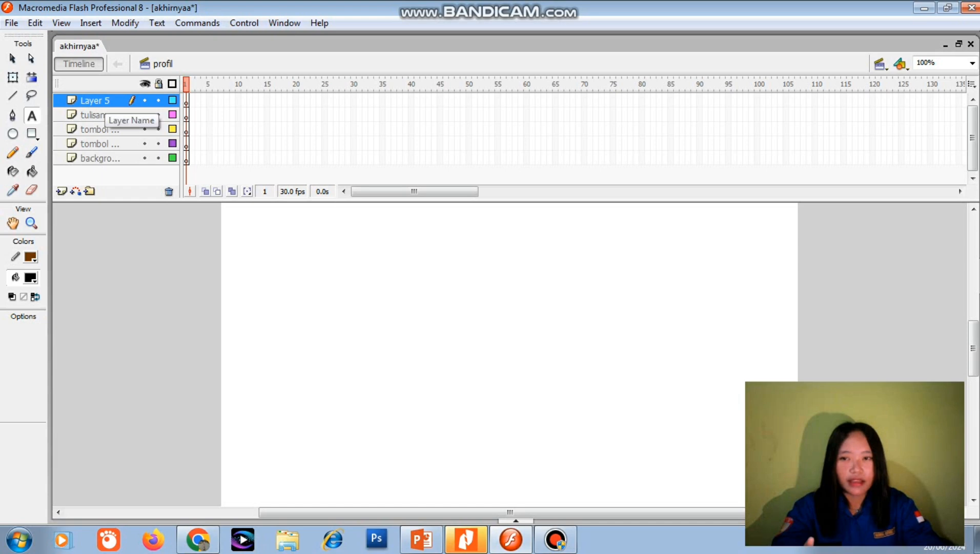
pyautogui.doubleClick(101, 101)
pyautogui.press('BackSpace')
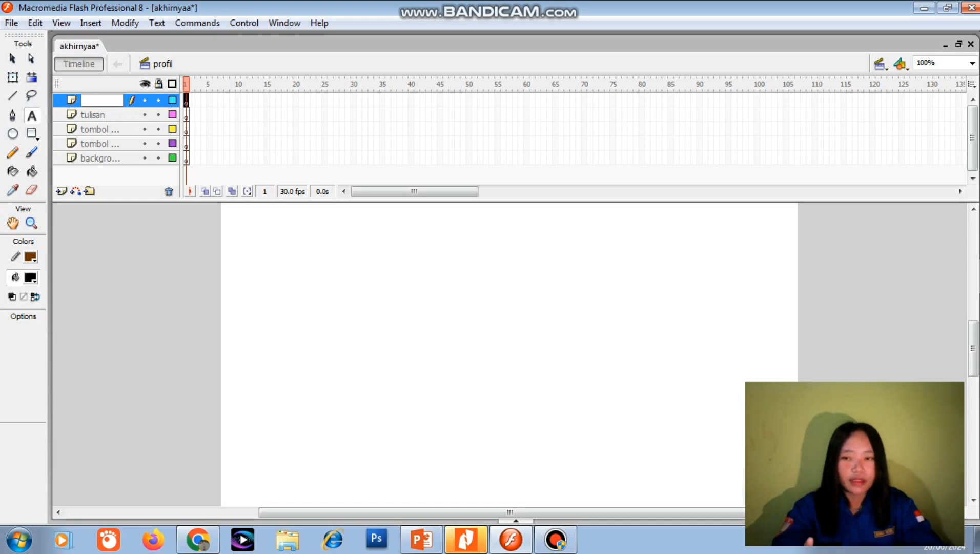
pyautogui.write('foto')
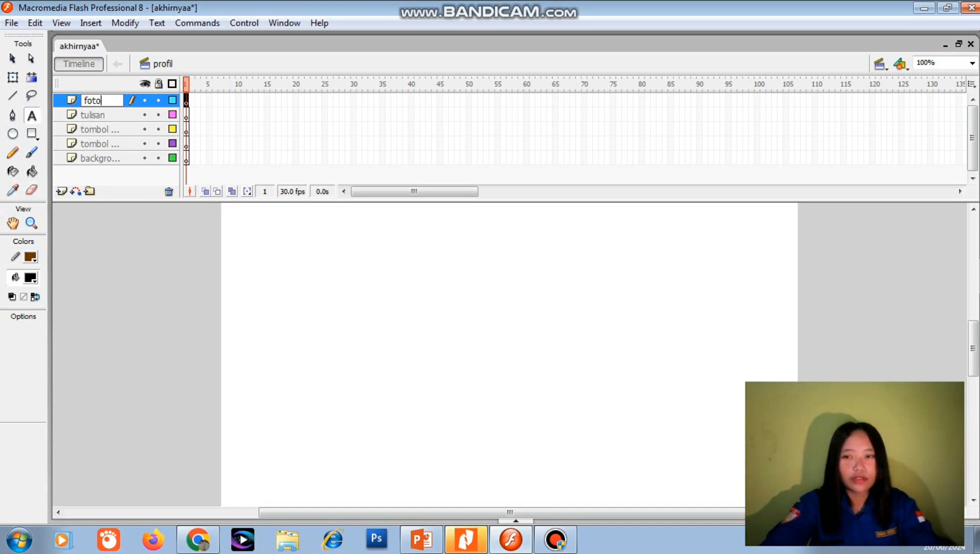
pyautogui.press('Return')
# Step: Import bc.jpg from the Pictures library to the stage on the background layer, without replacing existing library items
pyautogui.click(95, 158)
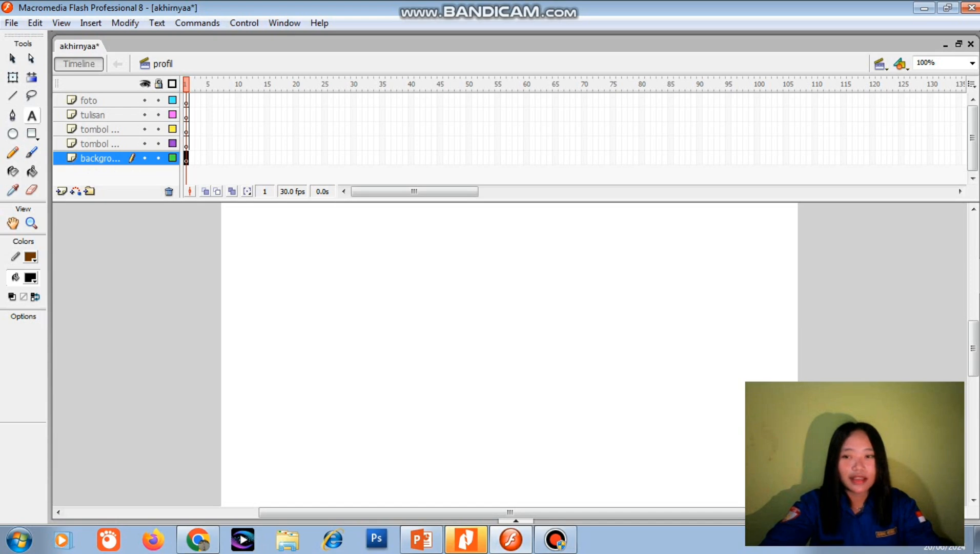
pyautogui.click(12, 22)
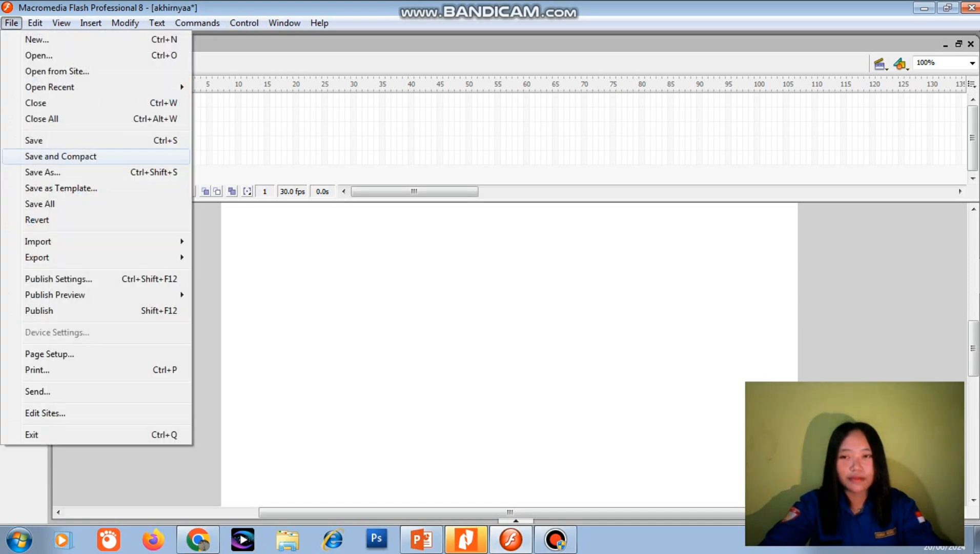
pyautogui.moveTo(51, 241)
pyautogui.click(245, 241)
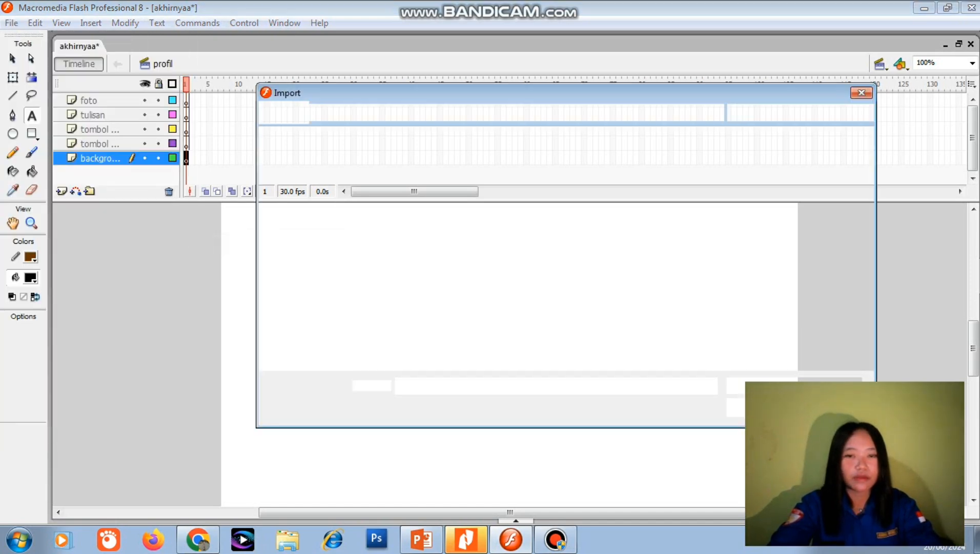
pyautogui.scroll(-5, 718, 200)
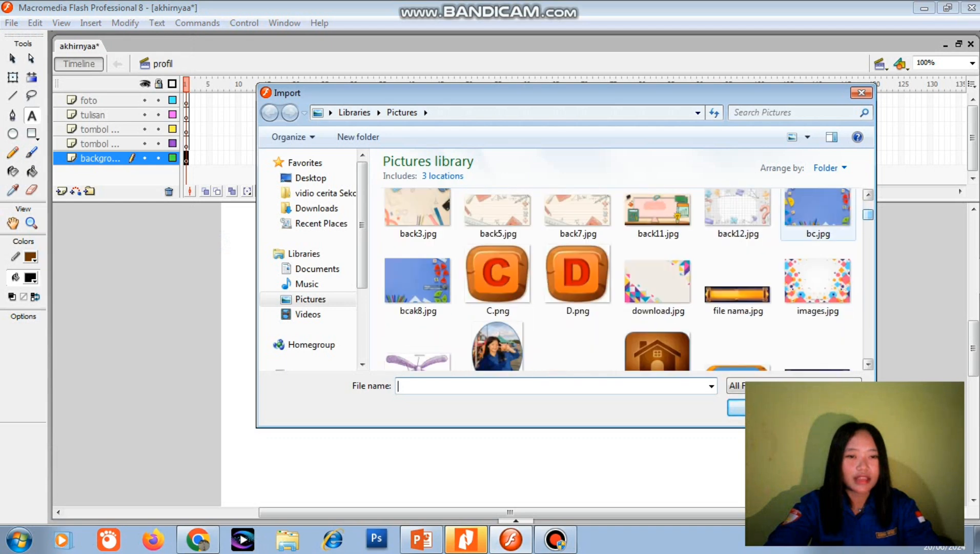
pyautogui.doubleClick(816, 205)
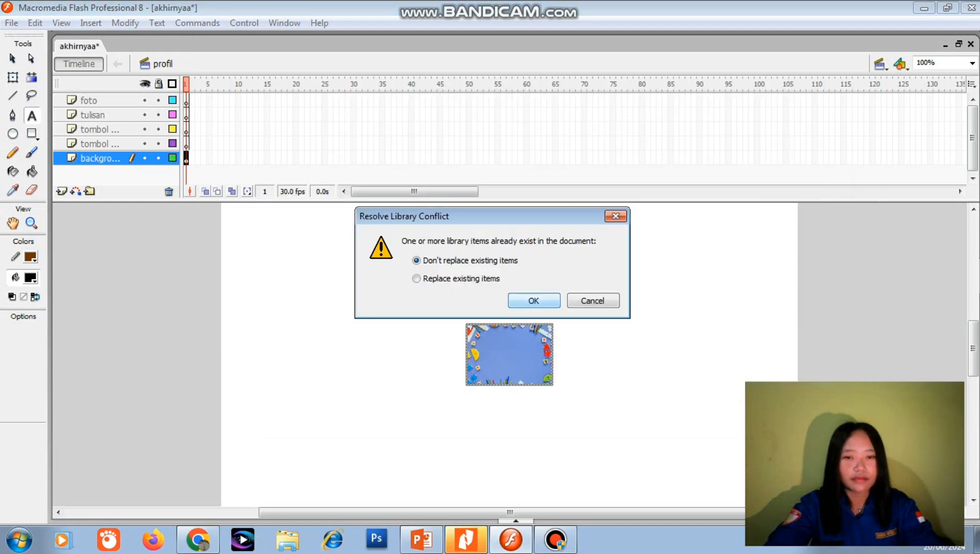
pyautogui.press('Return')
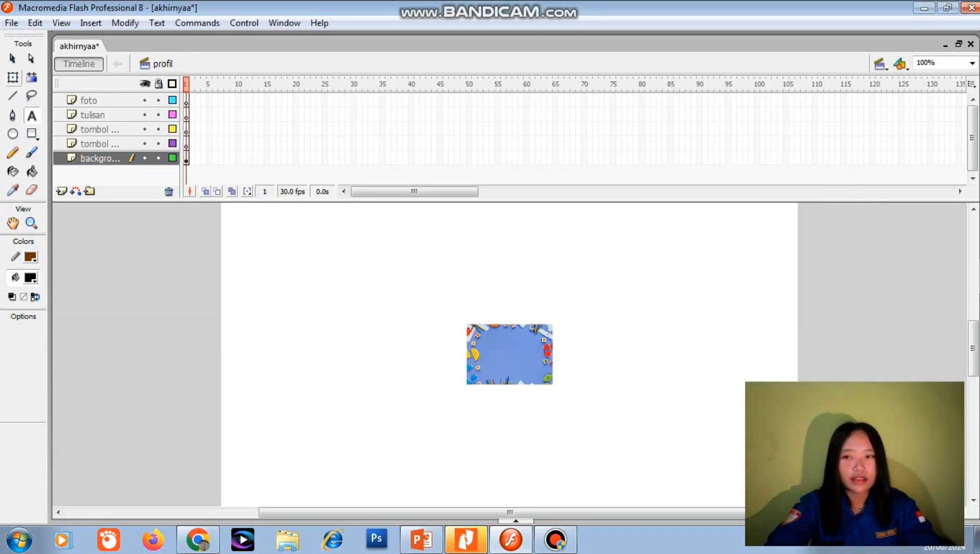
# Step: Set the imported background picture's width to 800 and its height to 600
pyautogui.click(13, 77)
pyautogui.click(510, 354)
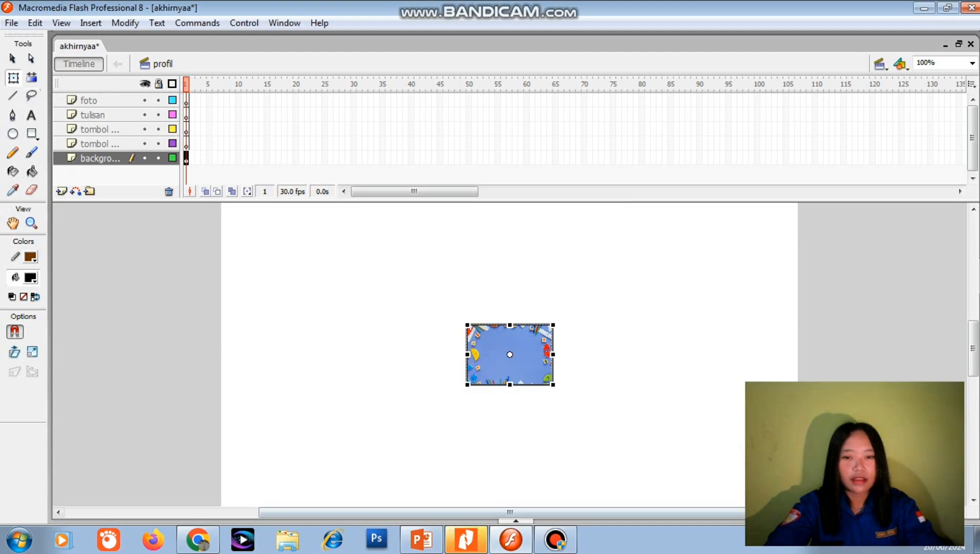
pyautogui.press('F9')
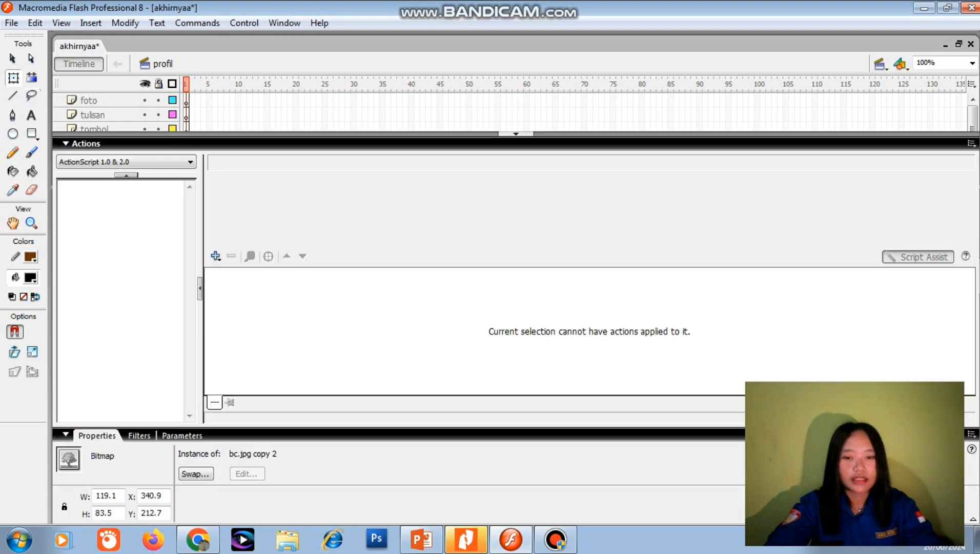
pyautogui.moveTo(117, 495); pyautogui.dragTo(95, 495)
pyautogui.press('BackSpace')
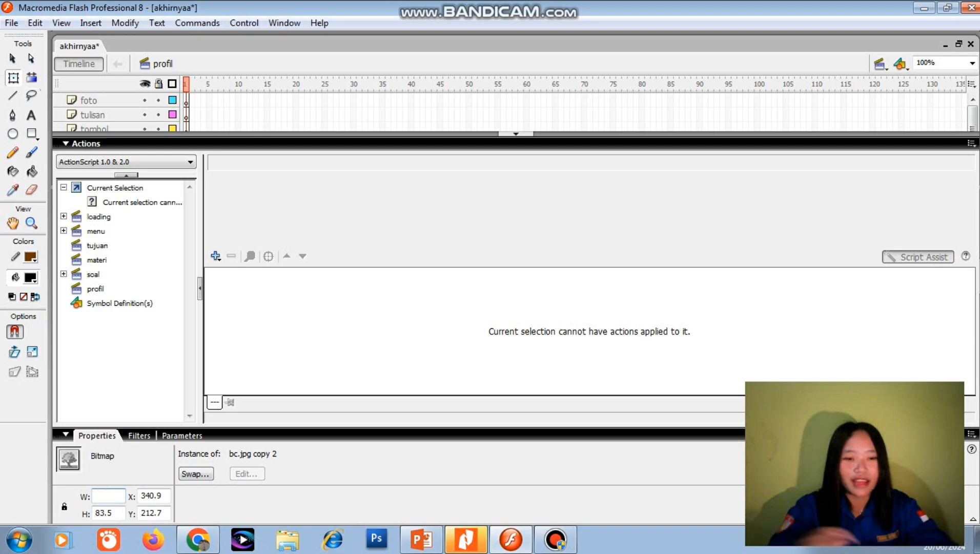
pyautogui.write('800')
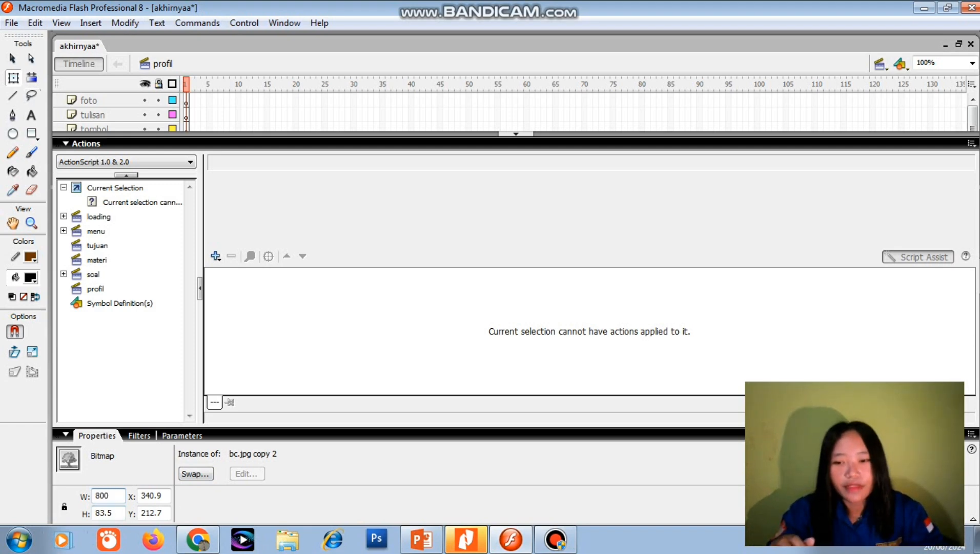
pyautogui.press('Tab')
pyautogui.write('600')
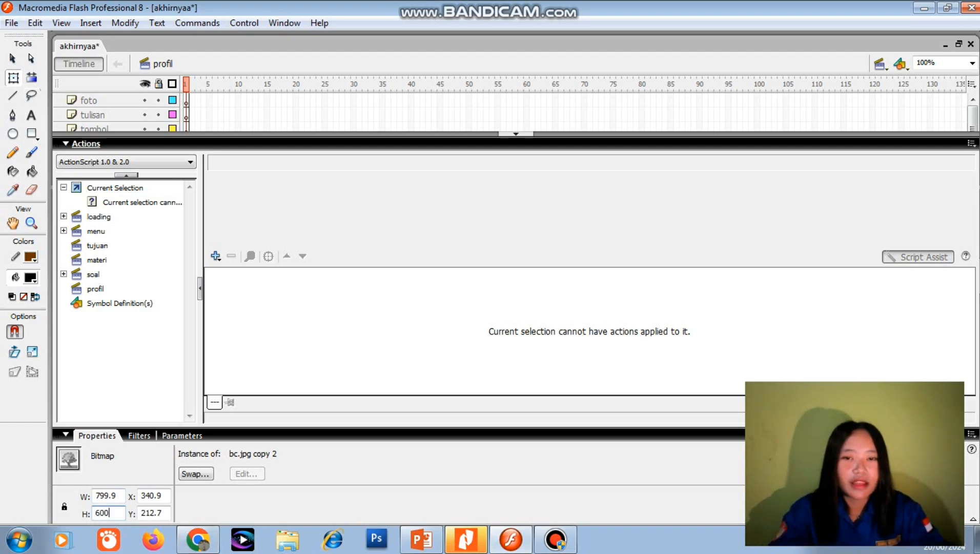
pyautogui.press('F4')
pyautogui.press('Return')
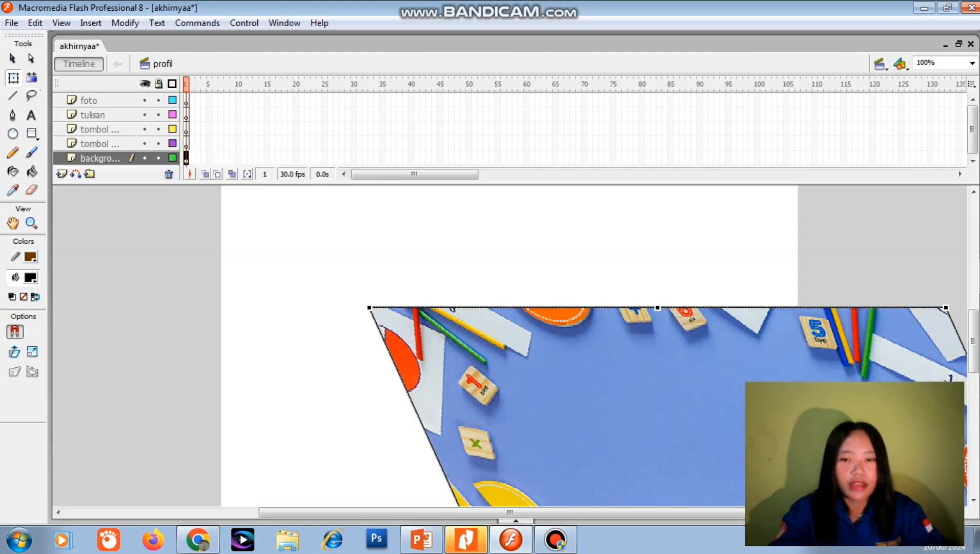
# Step: Undo the skew of the background picture and move it so that it covers the whole stage
pyautogui.hotkey('ctrl', 'z')
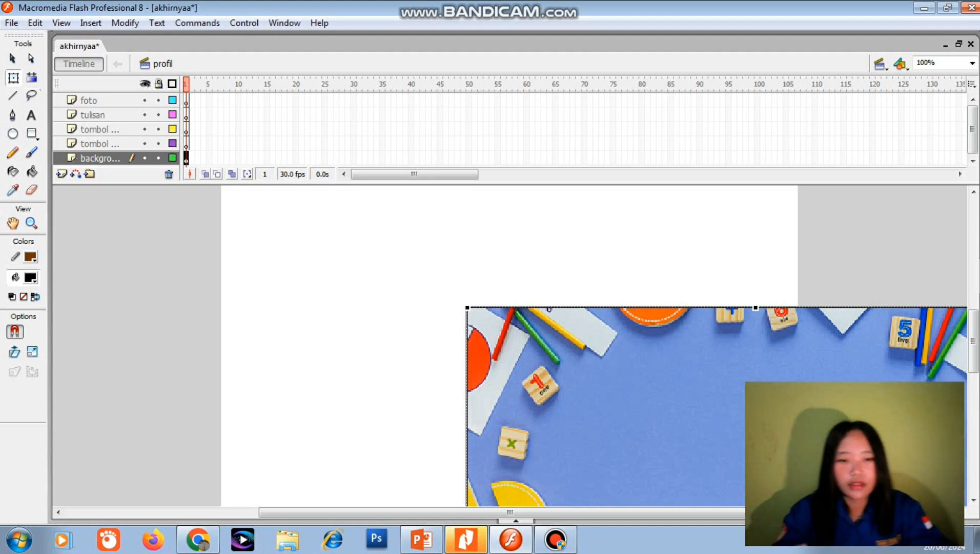
pyautogui.hotkey('ctrl', 'z')
pyautogui.scroll(-1, 509, 346)
pyautogui.scroll(2, 509, 346)
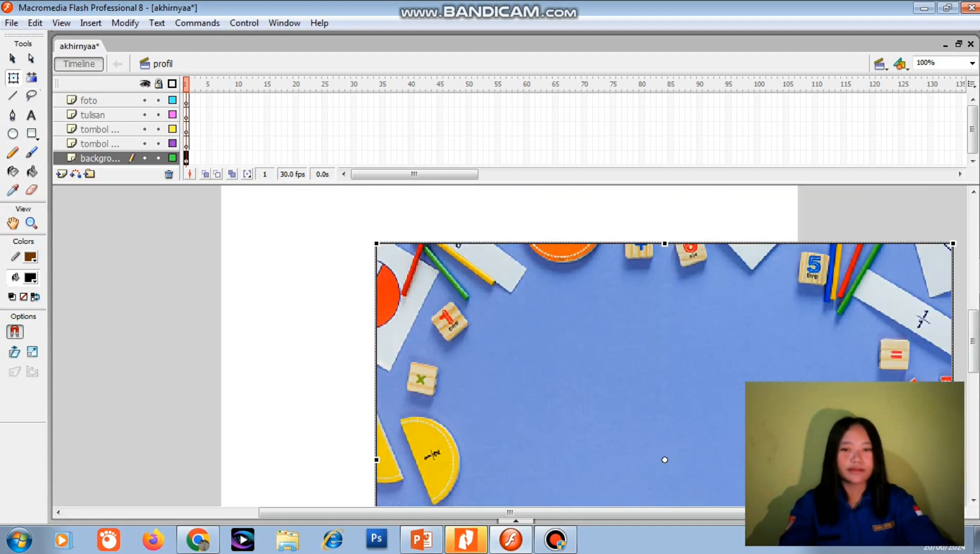
pyautogui.scroll(2, 509, 346)
pyautogui.moveTo(561, 430); pyautogui.dragTo(406, 340)
pyautogui.scroll(-5, 509, 345)
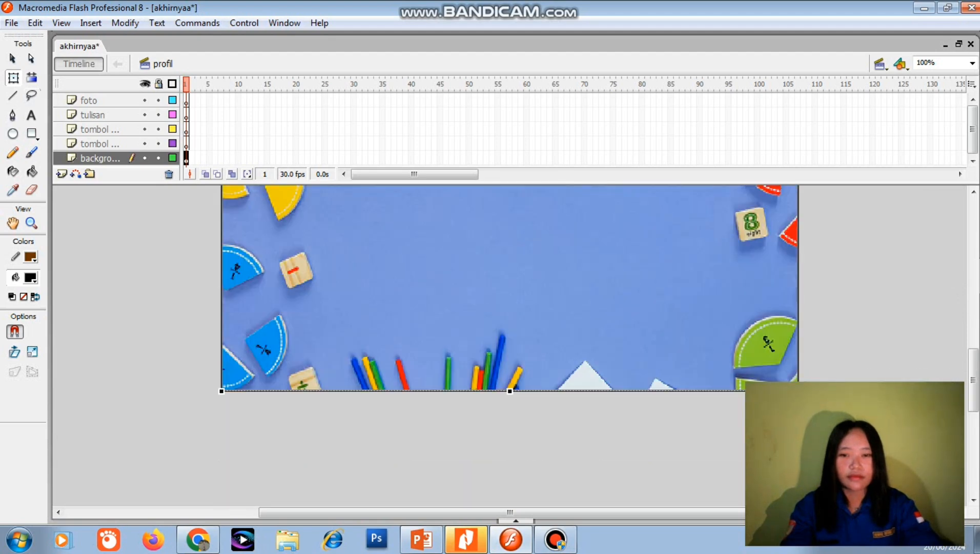
pyautogui.scroll(5, 509, 346)
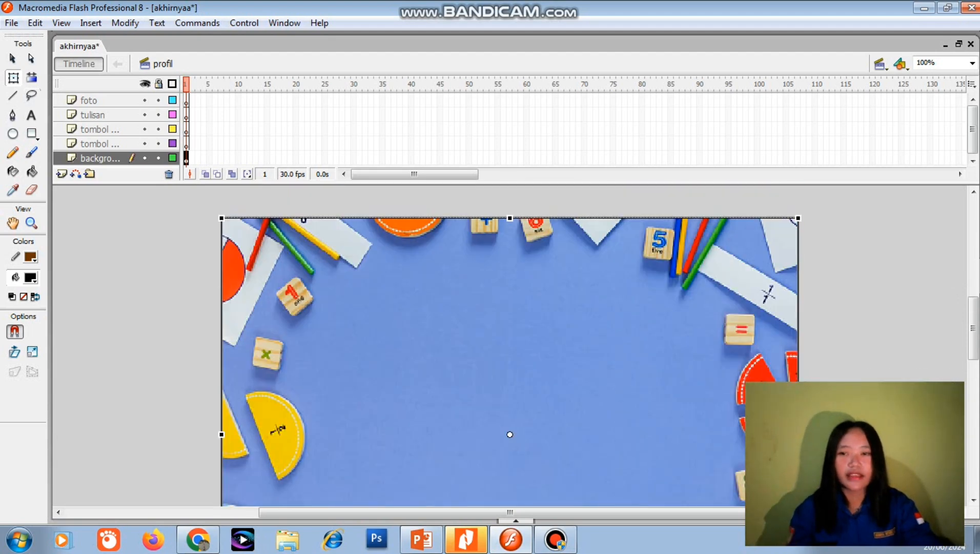
# Step: Import the brown wooden house picture to the stage on the tombol home layer, without replacing existing library items
pyautogui.click(99, 143)
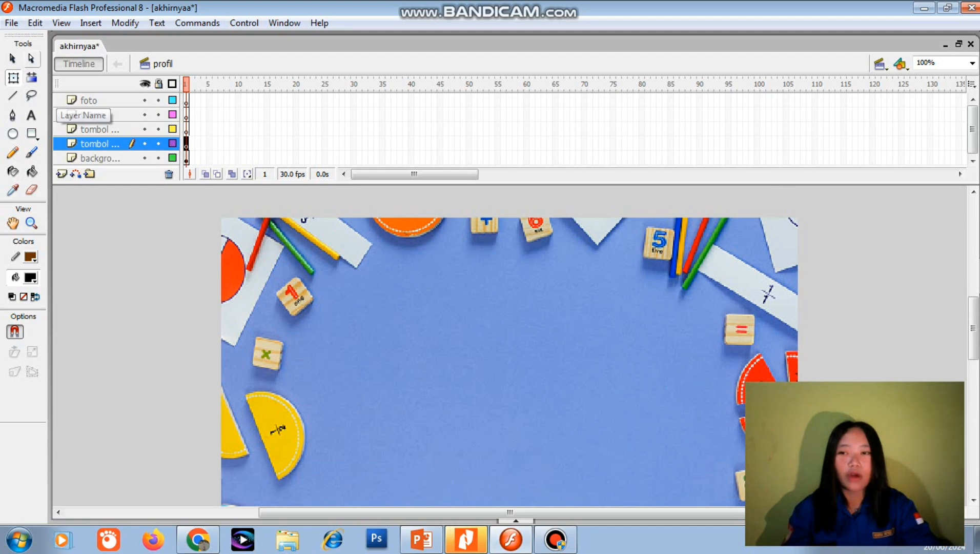
pyautogui.click(11, 22)
pyautogui.moveTo(38, 241)
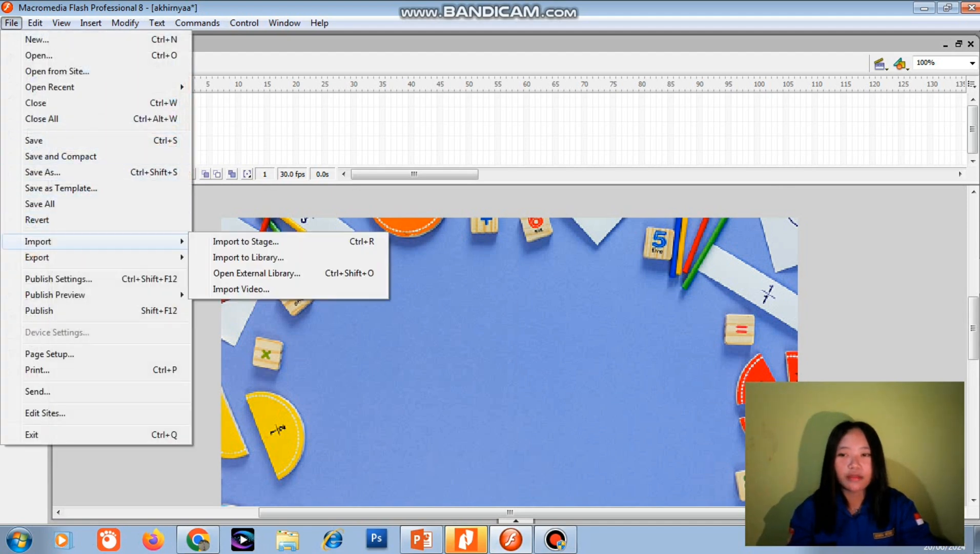
pyautogui.click(245, 241)
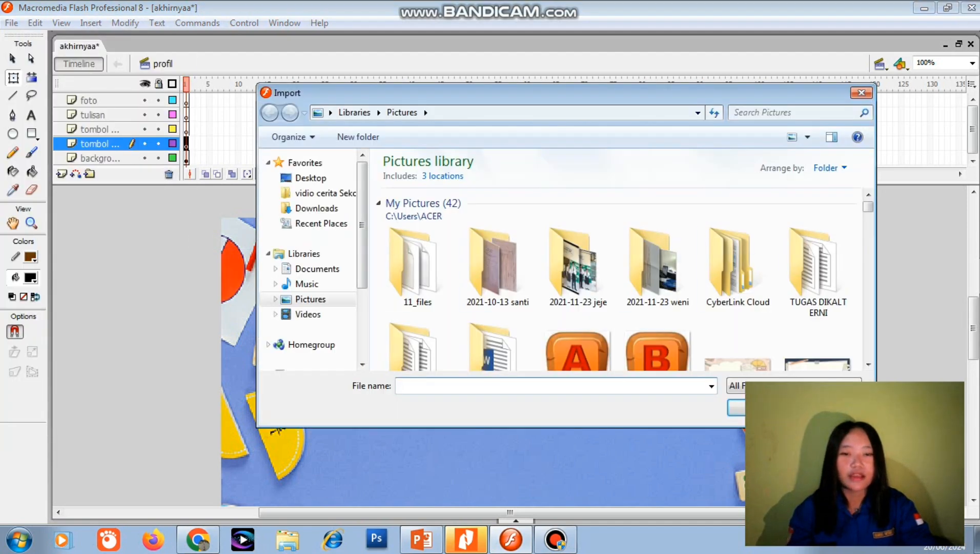
pyautogui.scroll(-8, 666, 235)
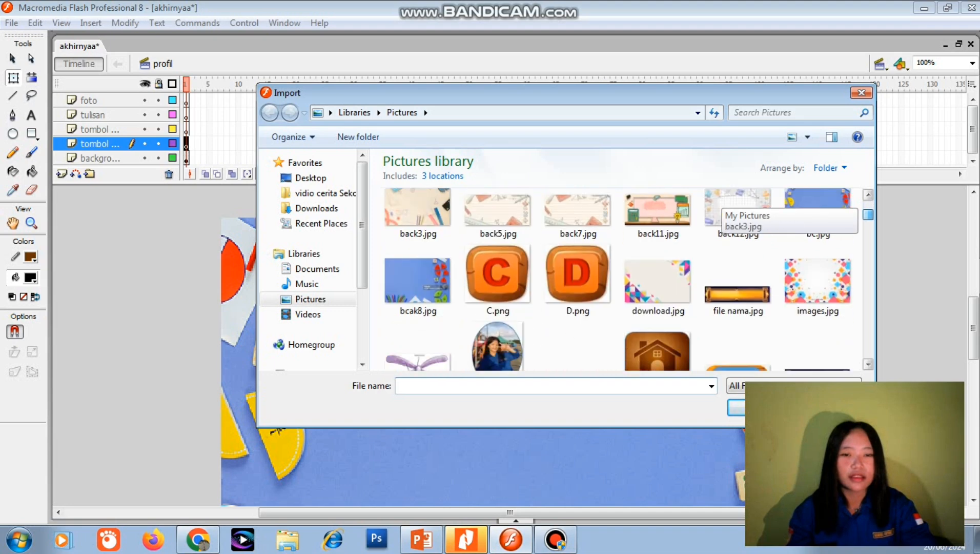
pyautogui.doubleClick(657, 235)
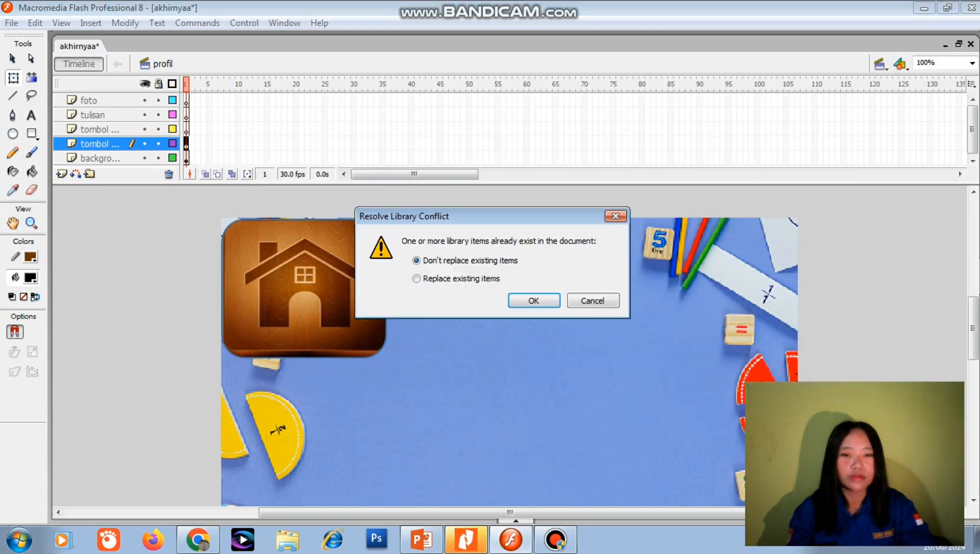
pyautogui.press('Return')
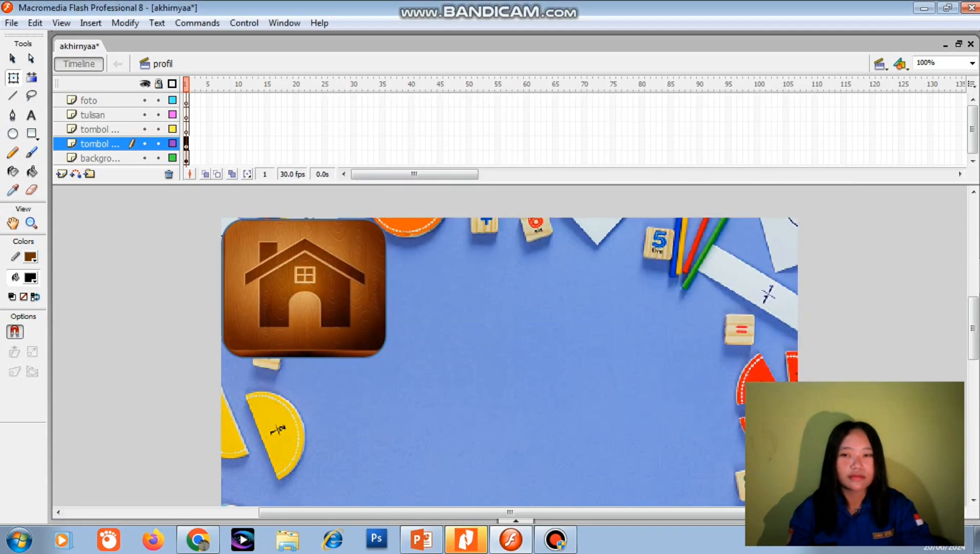
# Step: Shrink the house picture to about 56 by 38 and place it in the upper-left area of the background, beside the pencils
pyautogui.moveTo(305, 287); pyautogui.dragTo(406, 337)
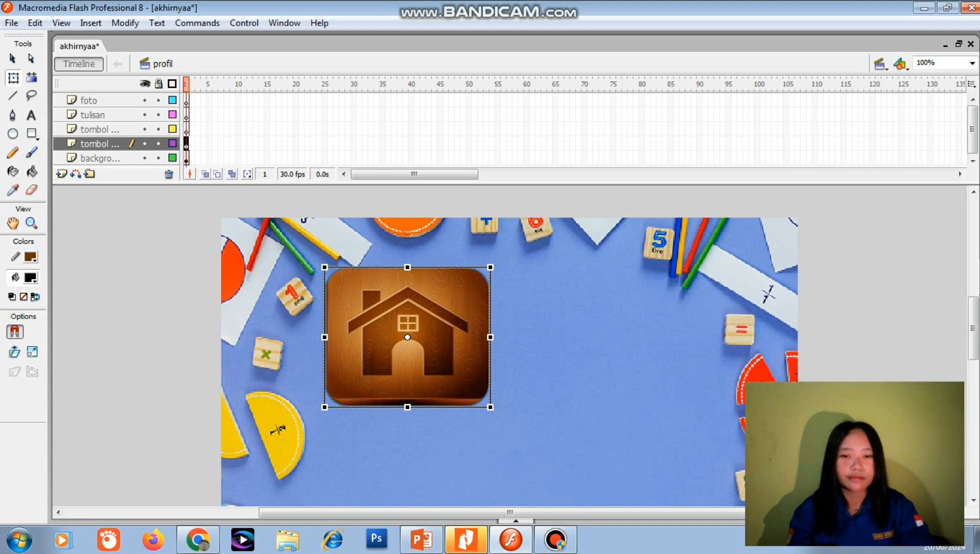
pyautogui.moveTo(490, 406); pyautogui.dragTo(428, 350)
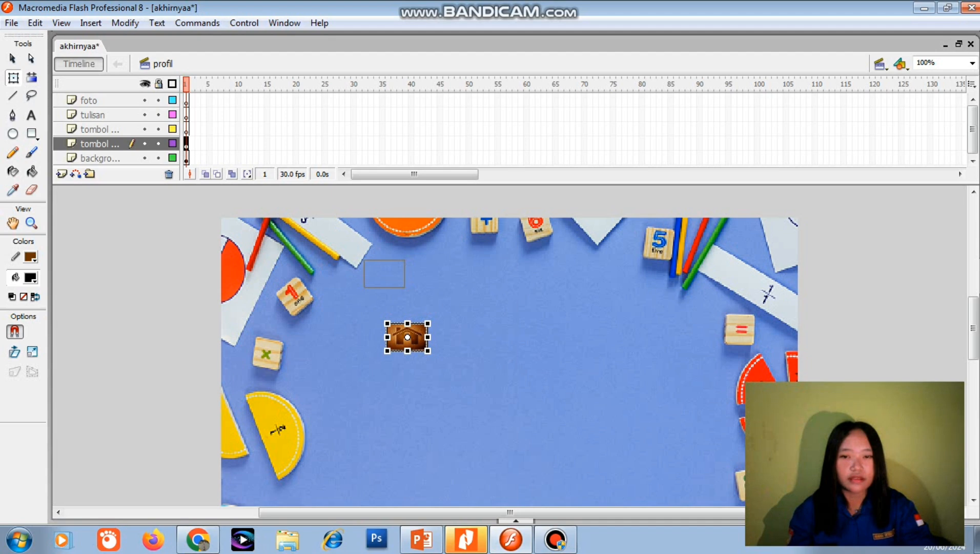
pyautogui.moveTo(384, 273); pyautogui.dragTo(384, 273)
pyautogui.click(510, 431)
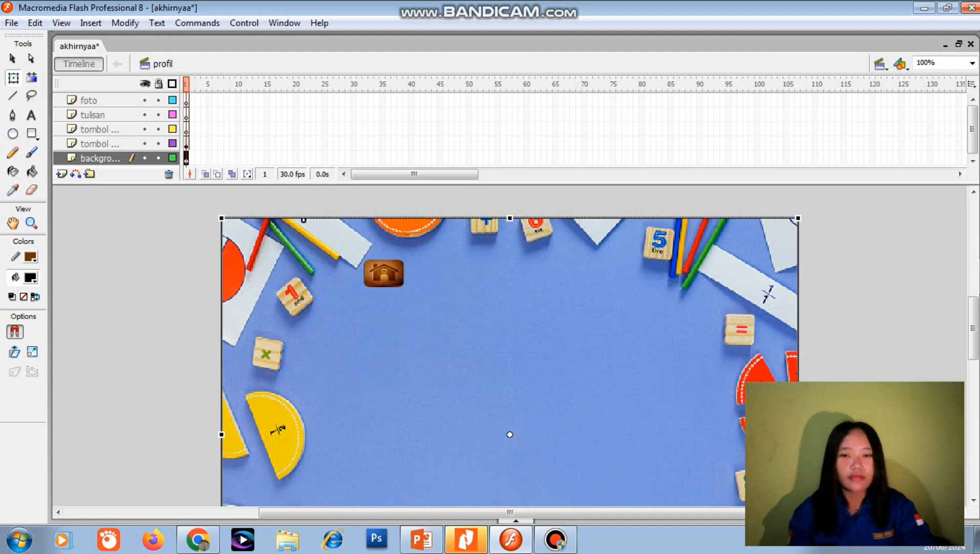
pyautogui.click(384, 273)
# Step: Import profil pengembangan.png from the Pictures library to the stage on the profile button layer, without replacing existing library items
pyautogui.click(100, 129)
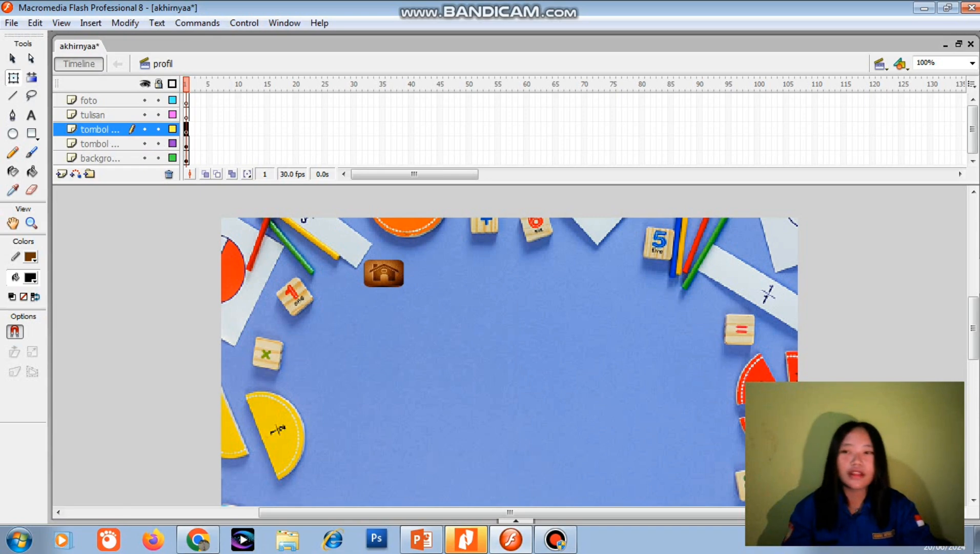
pyautogui.click(12, 22)
pyautogui.moveTo(39, 241)
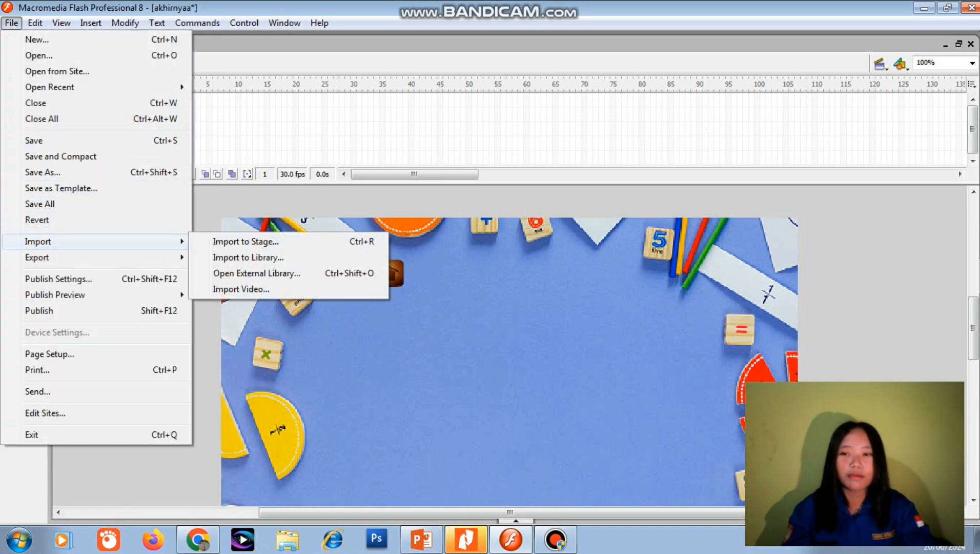
pyautogui.click(246, 241)
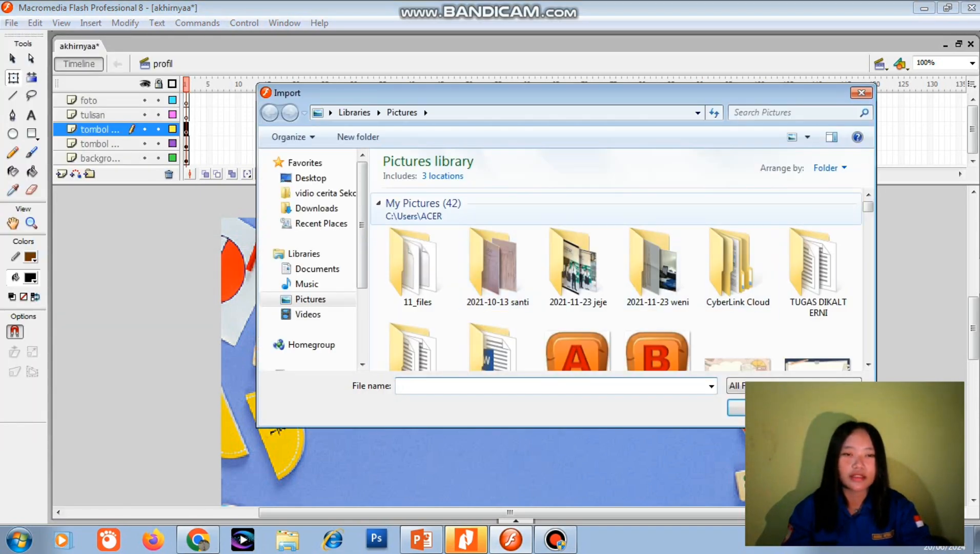
pyautogui.scroll(-10, 618, 279)
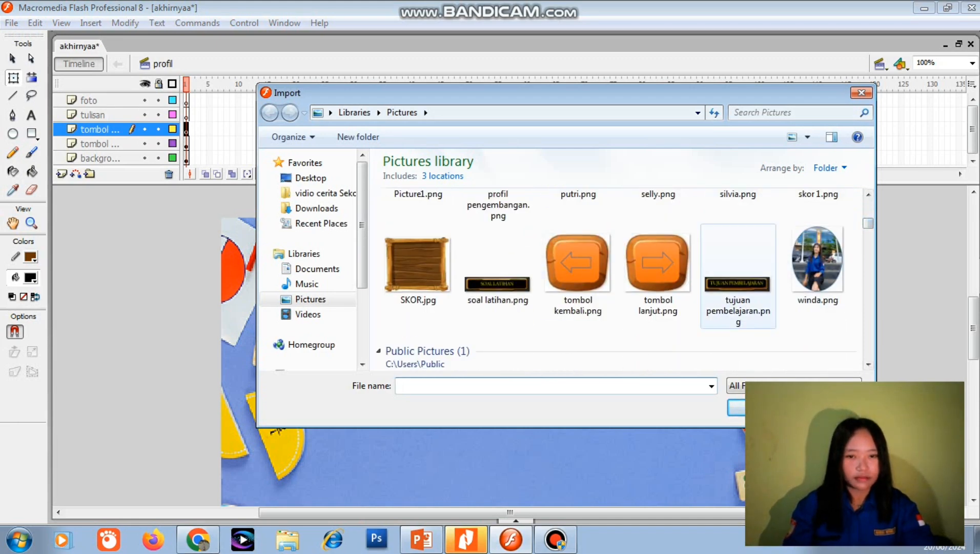
pyautogui.scroll(3, 800, 267)
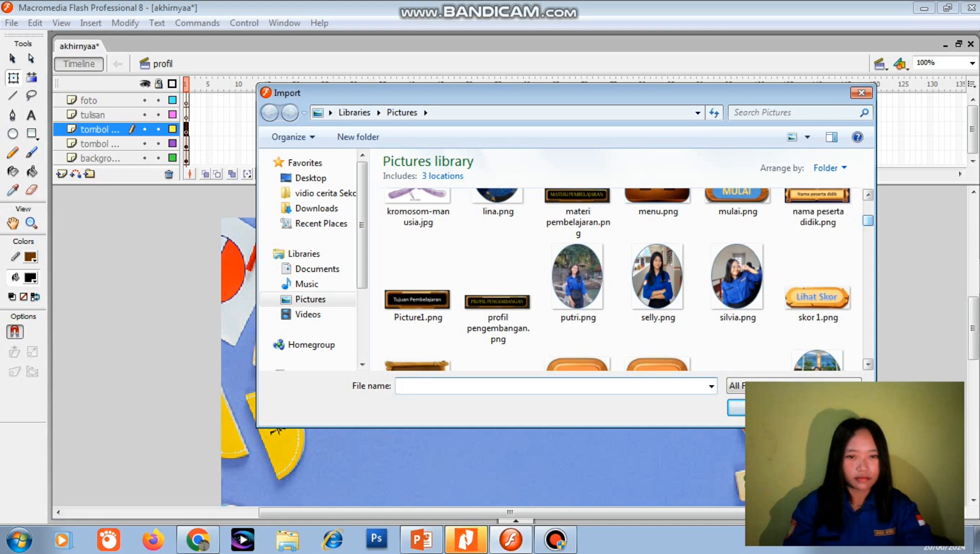
pyautogui.click(498, 295)
pyautogui.press('Return')
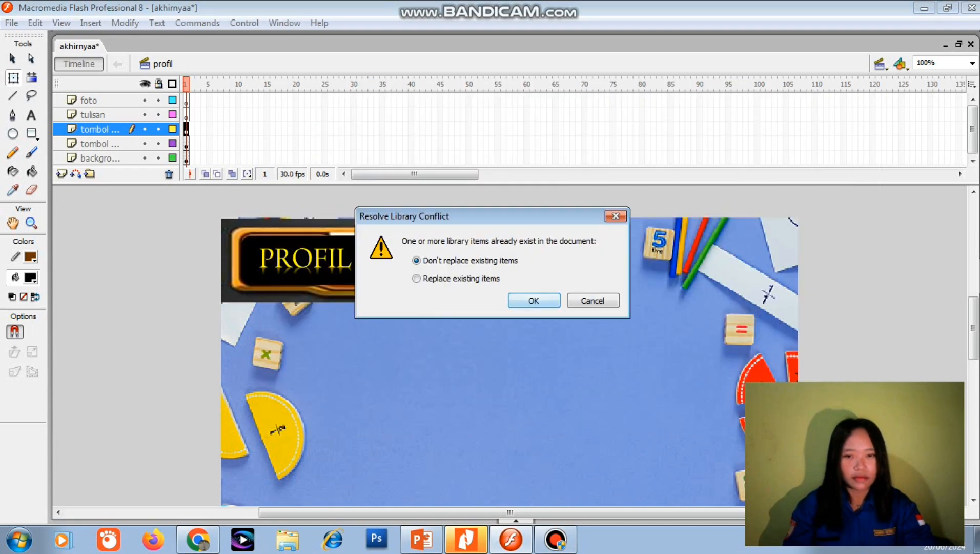
pyautogui.press('Return')
# Step: Shrink the PROFIL PENGEMBANGAN banner and place it directly beside the house picture, matching the house picture's height
pyautogui.moveTo(418, 260); pyautogui.dragTo(505, 364)
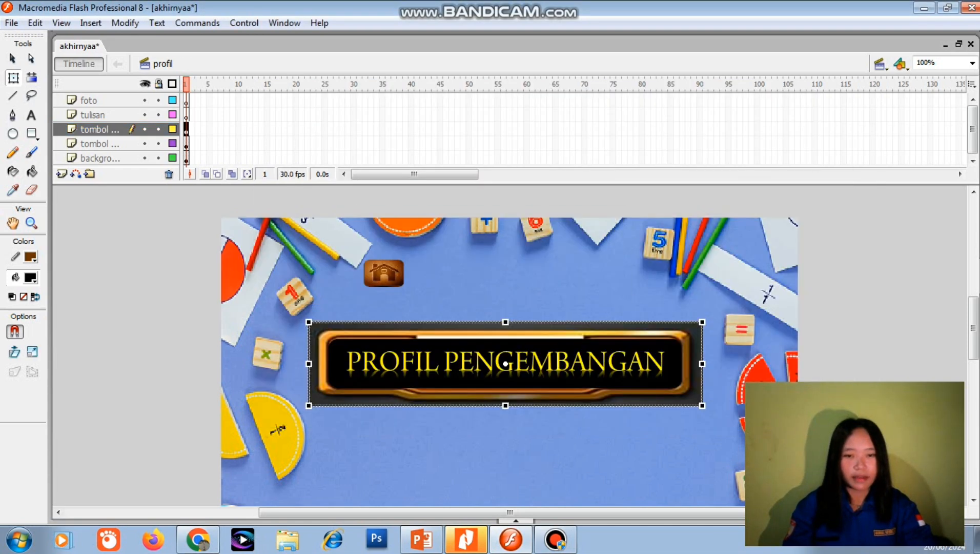
pyautogui.moveTo(703, 406); pyautogui.dragTo(581, 374)
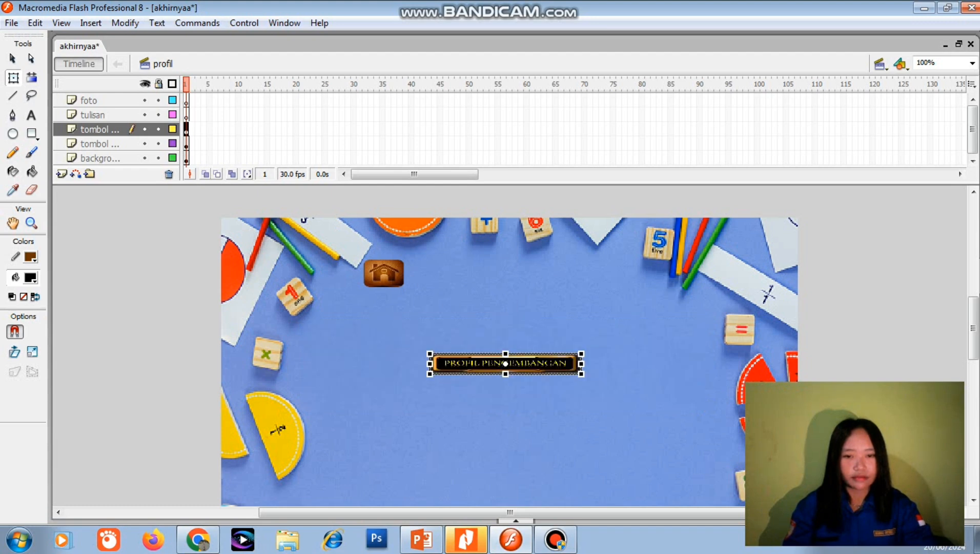
pyautogui.moveTo(506, 353); pyautogui.dragTo(502, 274)
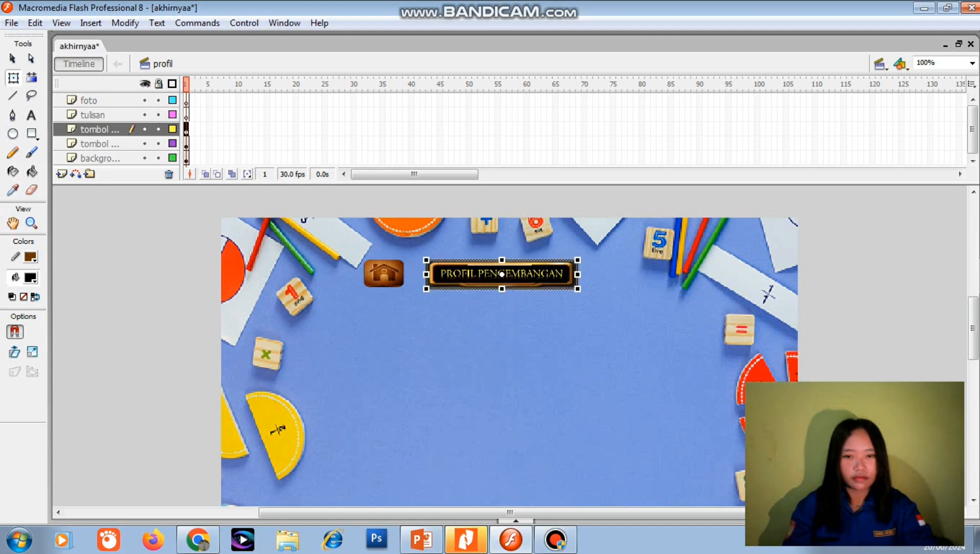
pyautogui.click(509, 433)
pyautogui.click(502, 274)
# Step: Convert the house picture to a button symbol named "home 4"
pyautogui.click(383, 273)
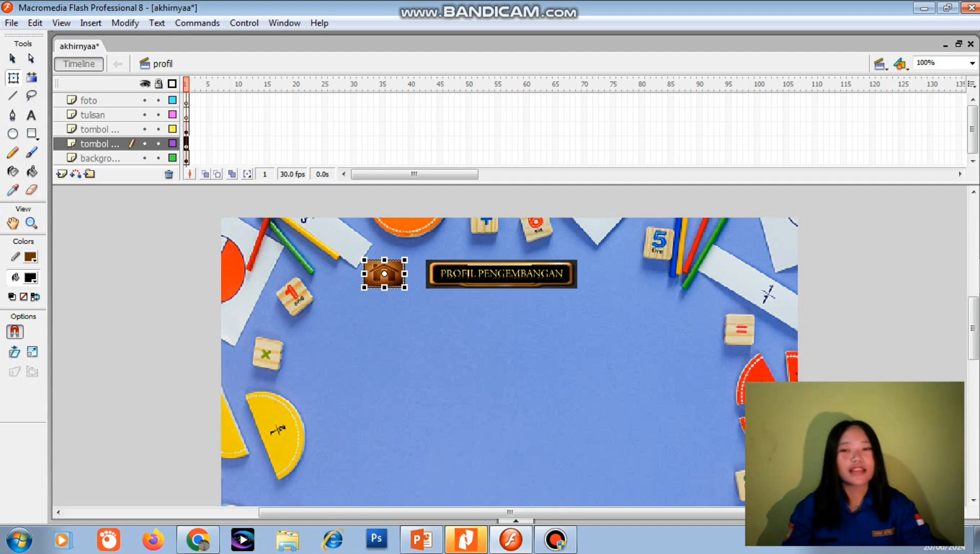
pyautogui.rightClick(391, 276)
pyautogui.click(455, 483)
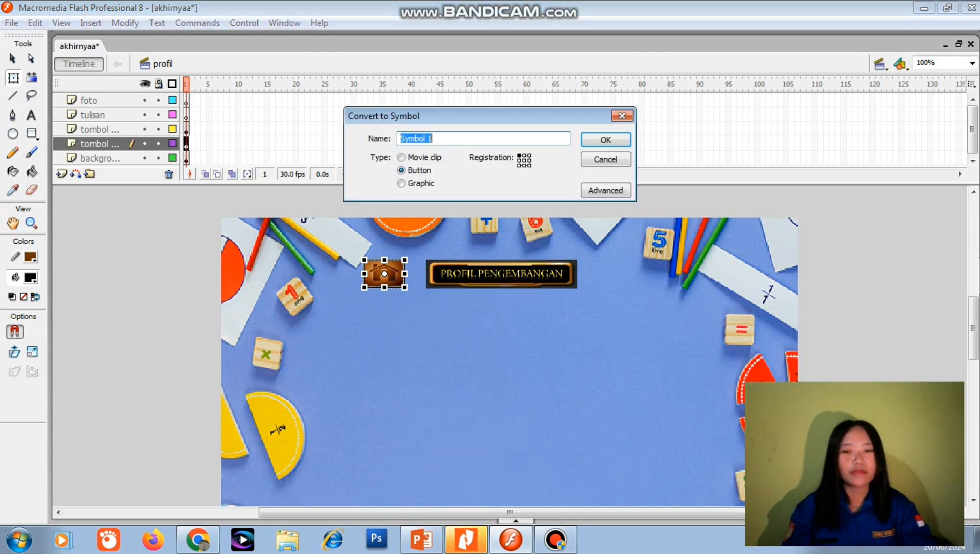
pyautogui.press('BackSpace')
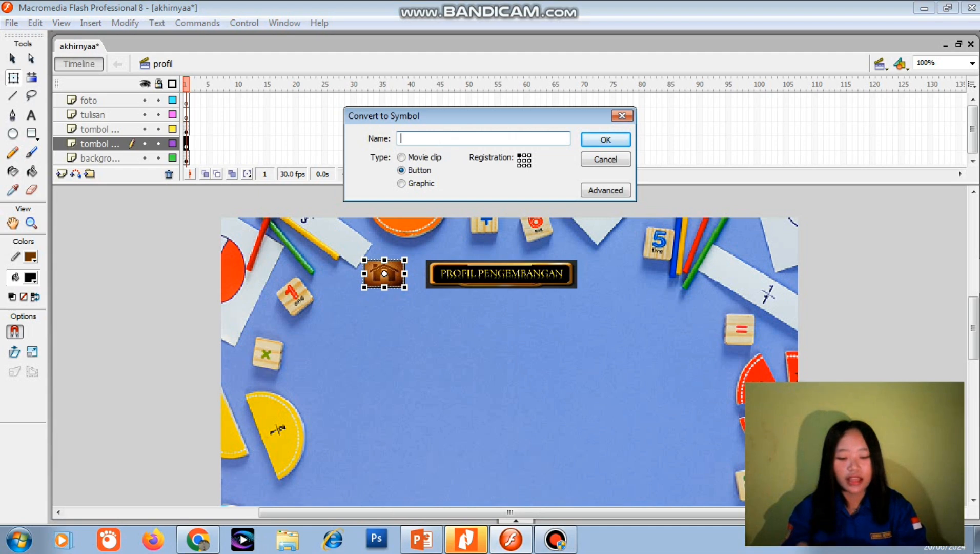
pyautogui.write('ho')
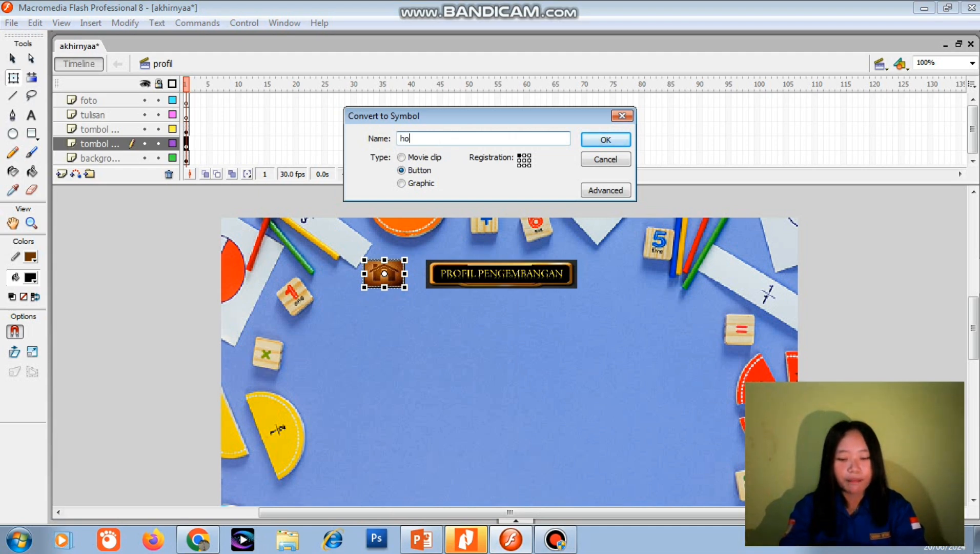
pyautogui.write('me 4')
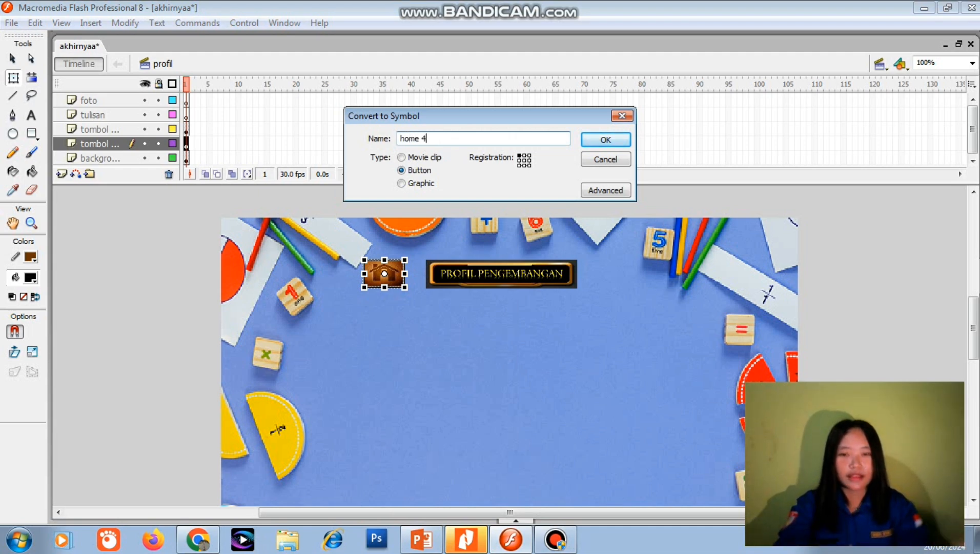
pyautogui.press('Return')
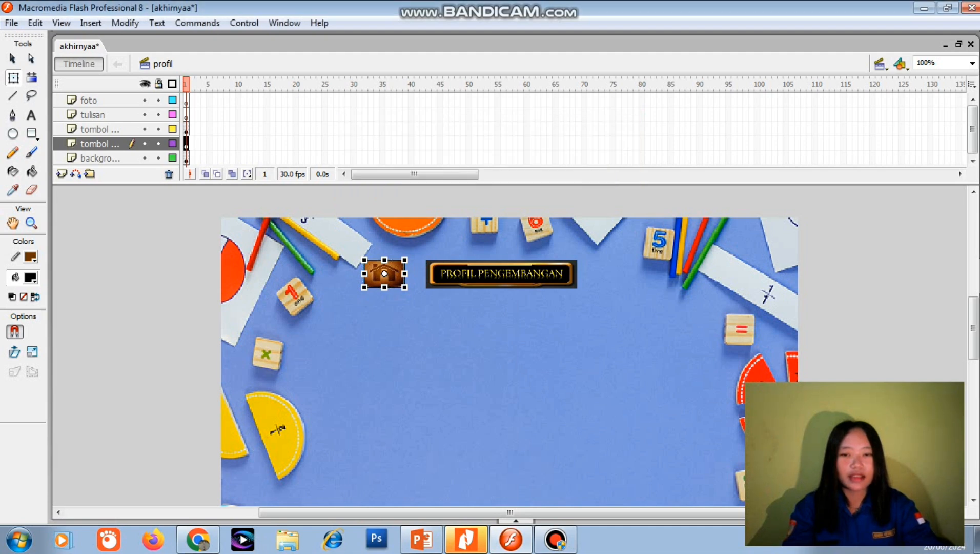
# Step: Edit the home 4 button in place and insert keyframes in its Over and Down states
pyautogui.doubleClick(385, 274)
pyautogui.click(192, 79)
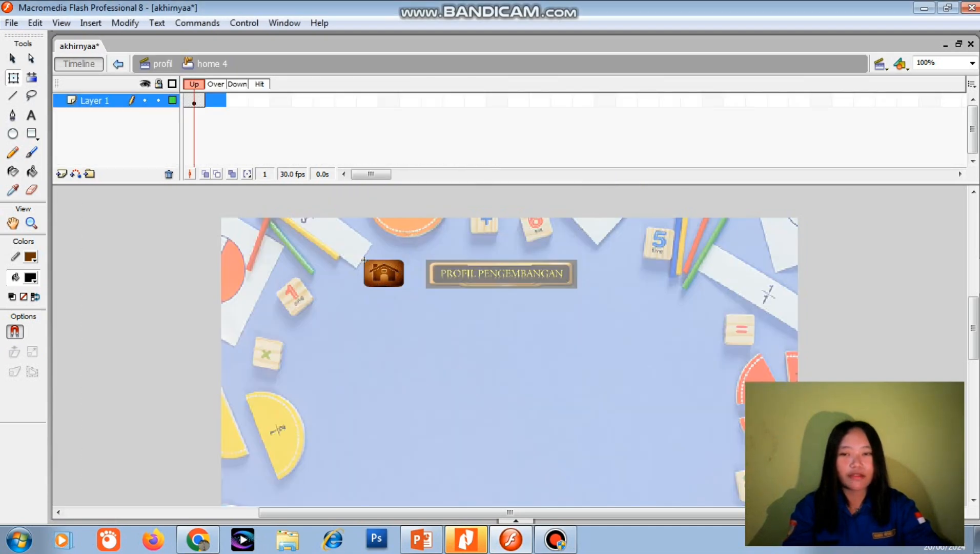
pyautogui.rightClick(216, 100)
pyautogui.click(262, 164)
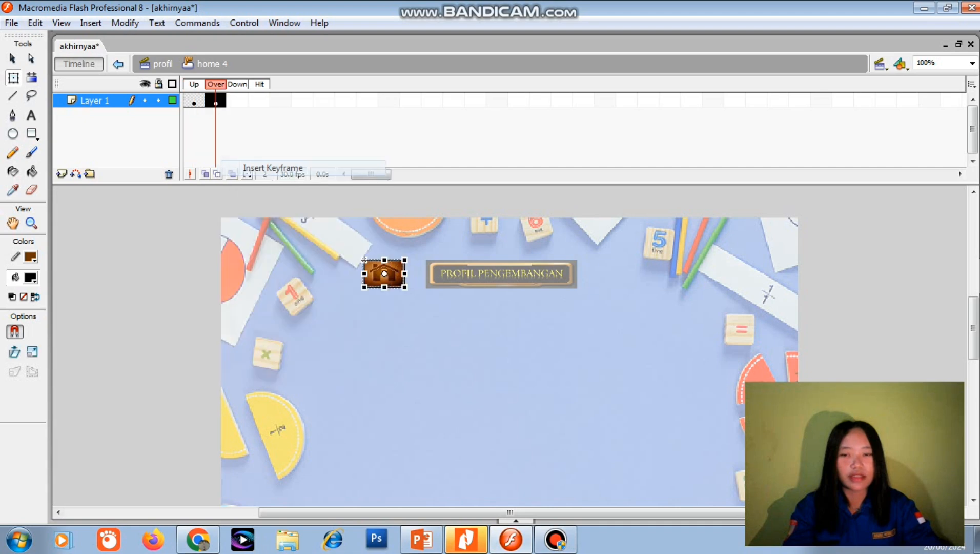
pyautogui.click(237, 100)
pyautogui.rightClick(236, 101)
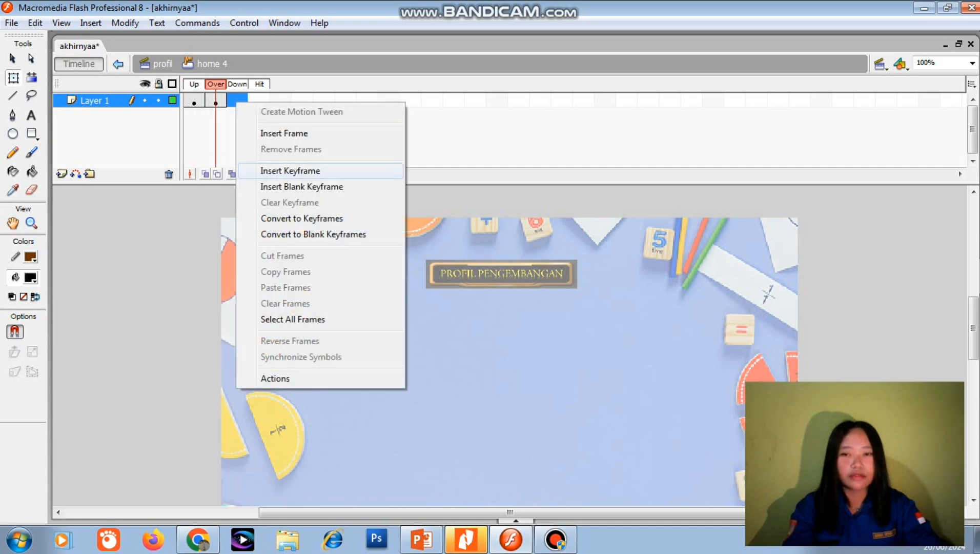
pyautogui.click(290, 170)
# Step: Enlarge the house picture slightly in the Over state and return to the profil scene
pyautogui.click(216, 100)
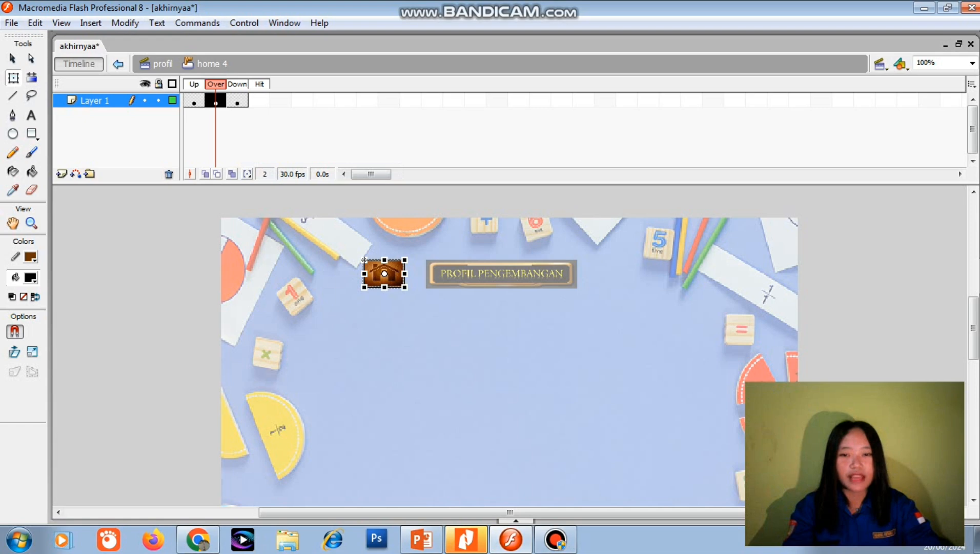
pyautogui.moveTo(406, 288); pyautogui.dragTo(409, 291)
pyautogui.doubleClick(410, 318)
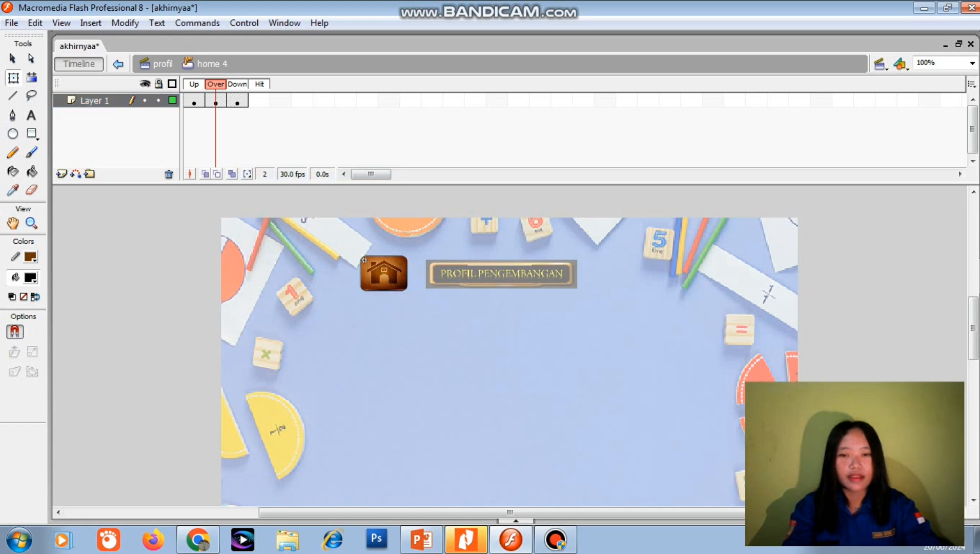
# Step: Add a goto timeline-control action to the home 4 button with Script Assist
pyautogui.click(383, 273)
pyautogui.rightClick(388, 273)
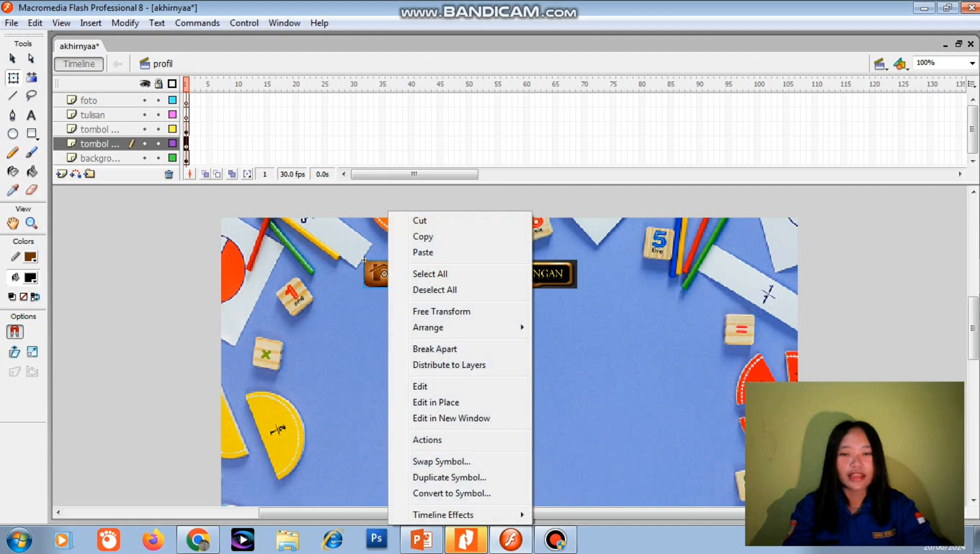
pyautogui.click(427, 438)
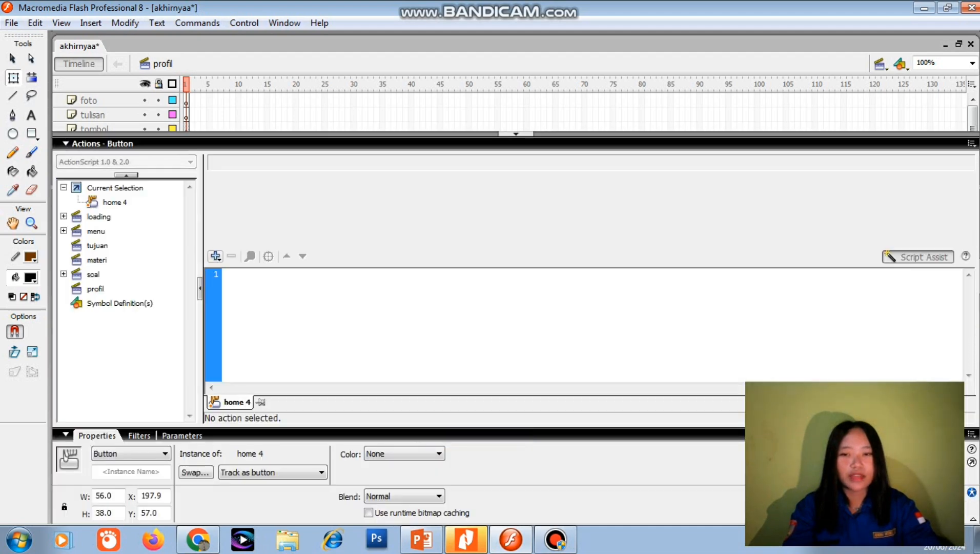
pyautogui.click(216, 256)
pyautogui.click(215, 255)
pyautogui.click(215, 256)
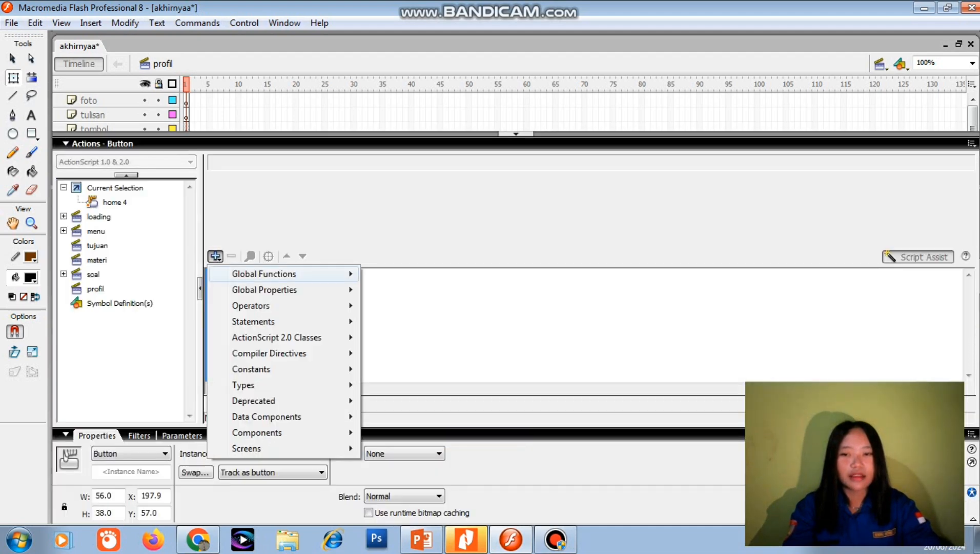
pyautogui.moveTo(276, 274)
pyautogui.moveTo(415, 274)
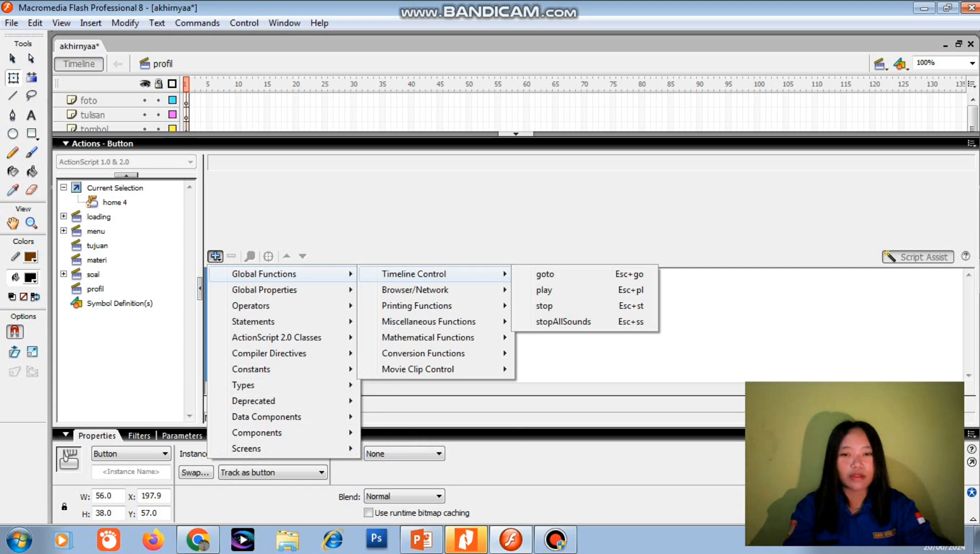
pyautogui.click(544, 274)
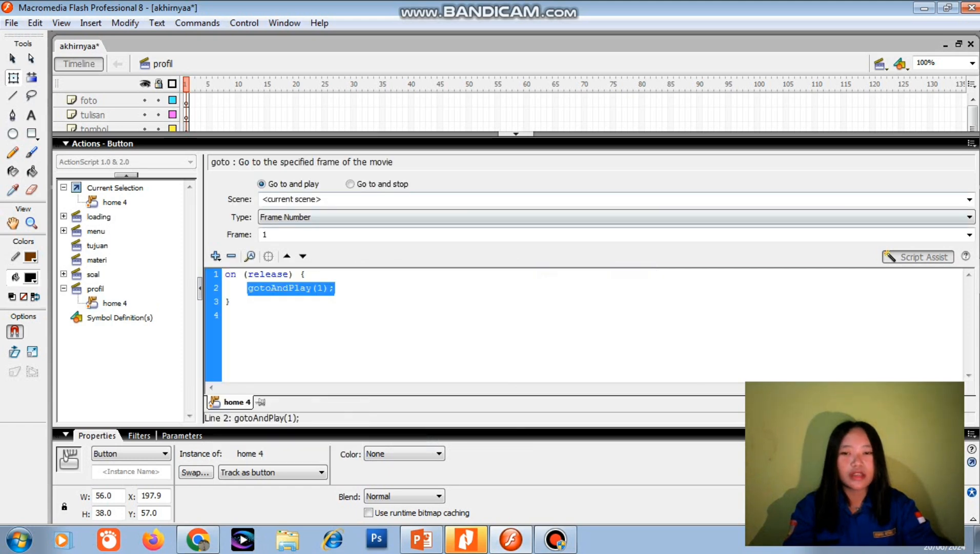
# Step: Set the home button's action to go to and stop at frame 1 of the scene "menu", and collapse the script editor
pyautogui.click(349, 183)
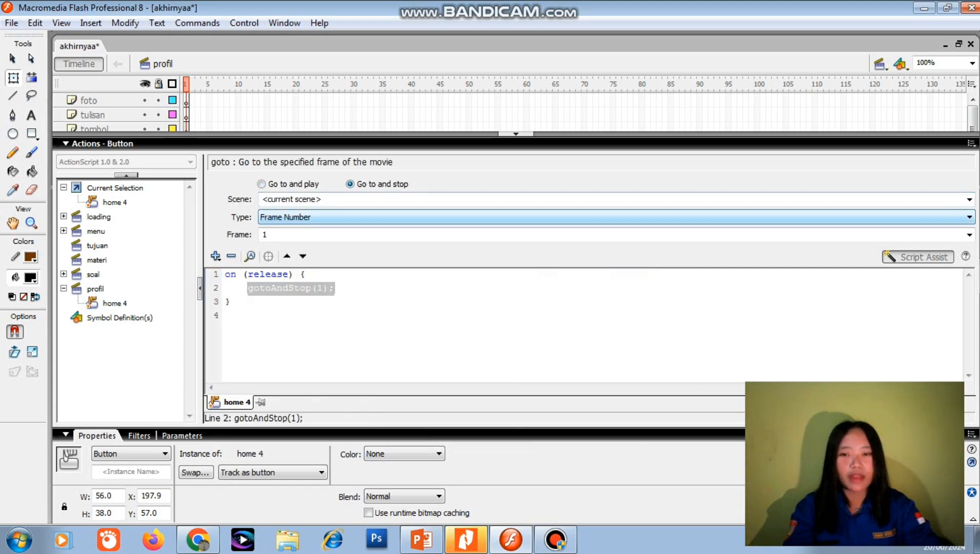
pyautogui.write('m')
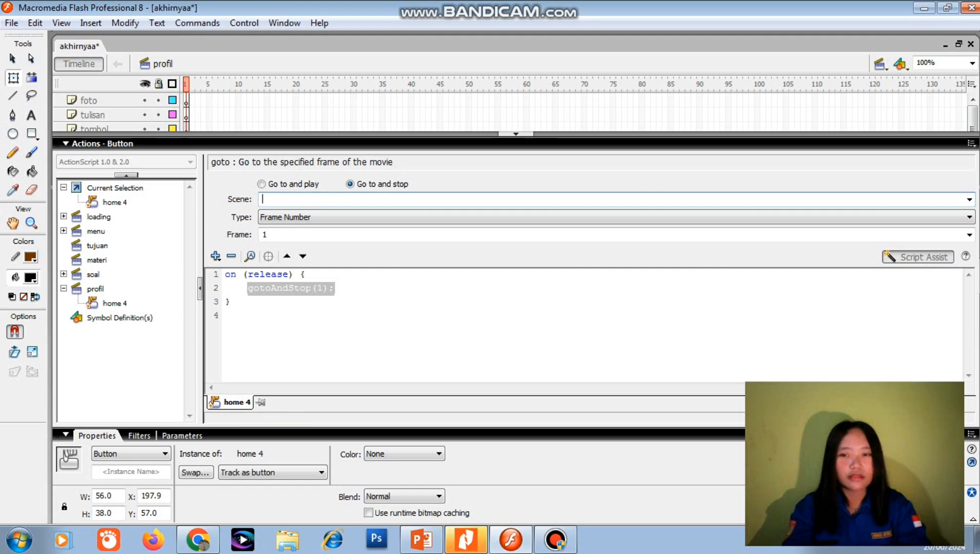
pyautogui.write('enu')
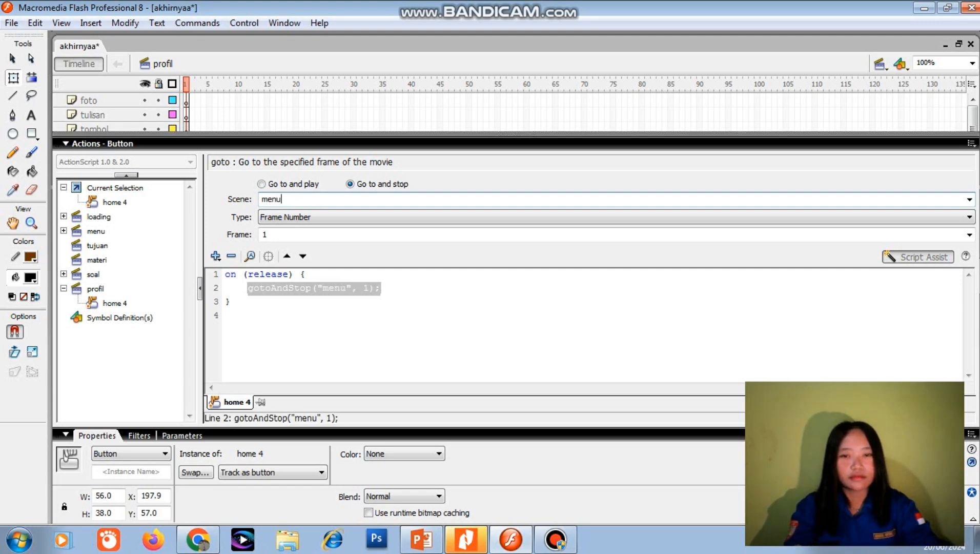
pyautogui.click(515, 134)
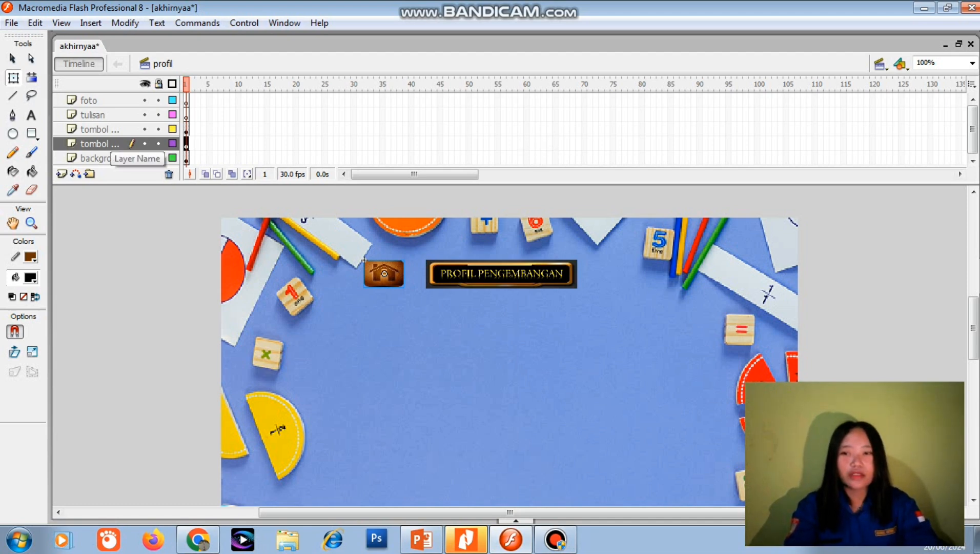
# Step: Import the oval portrait of the woman raising her hand in the classroom onto the stage in the foto layer
pyautogui.click(93, 115)
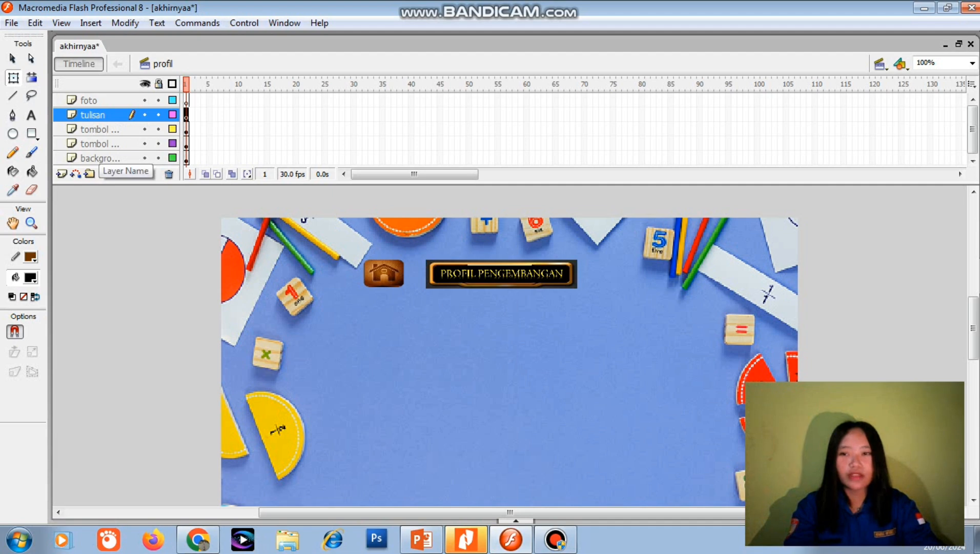
pyautogui.click(92, 101)
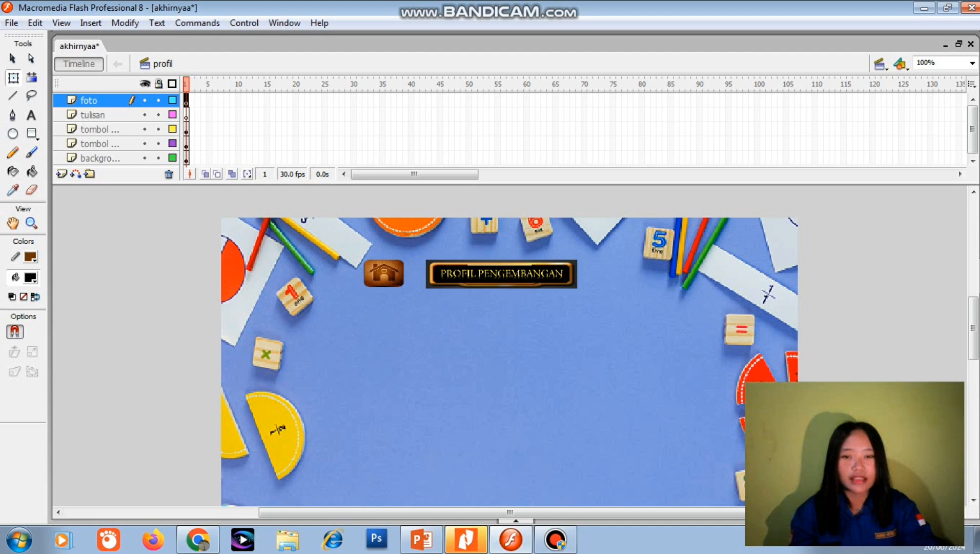
pyautogui.click(11, 22)
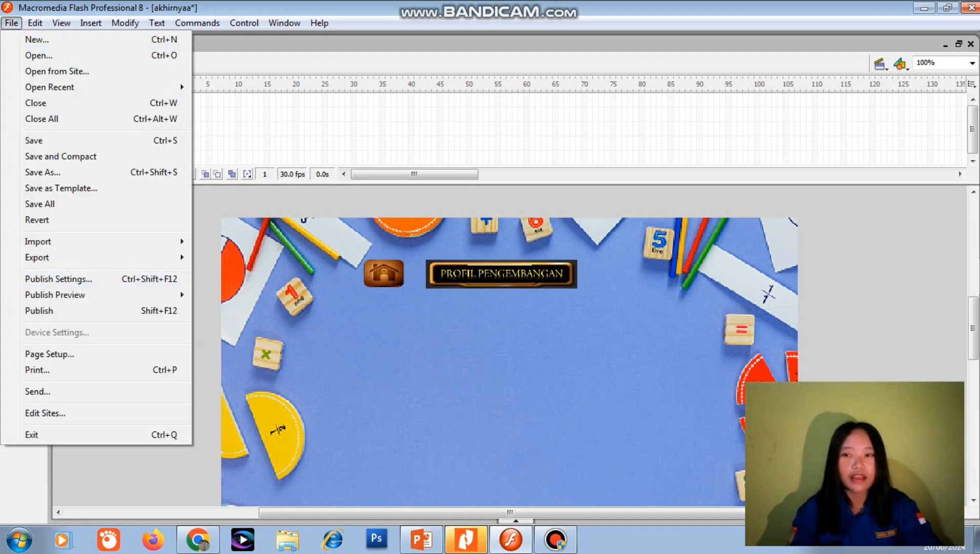
pyautogui.moveTo(97, 241)
pyautogui.click(245, 241)
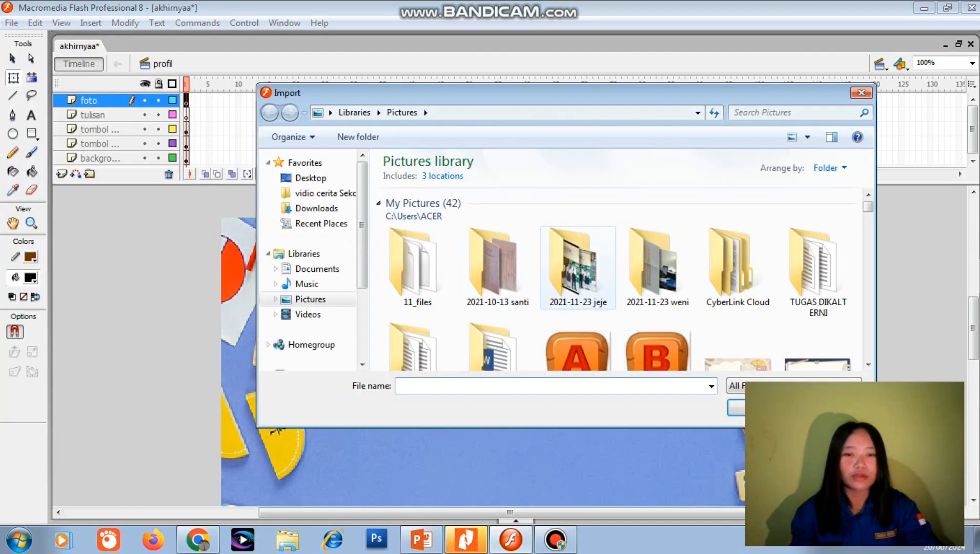
pyautogui.scroll(-10, 717, 205)
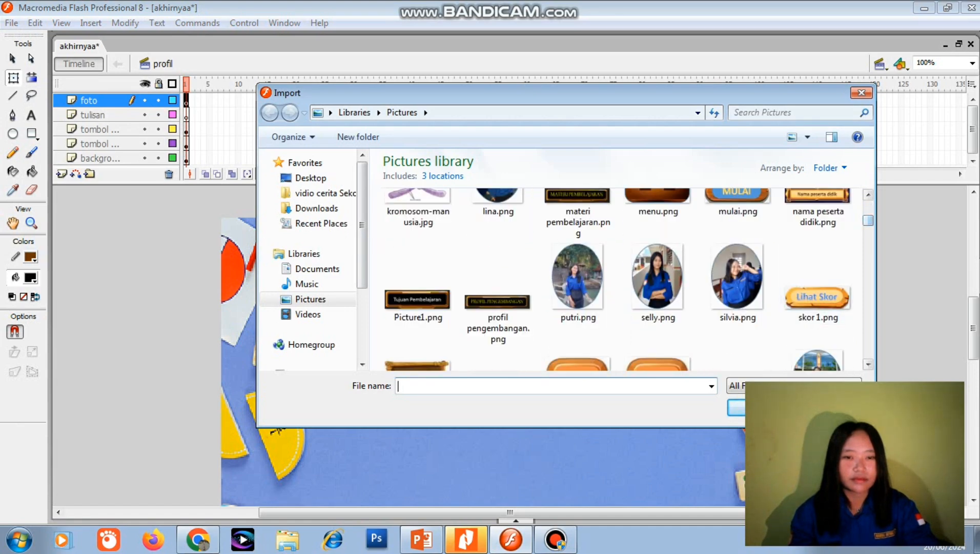
pyautogui.doubleClick(737, 277)
# Step: Shrink the imported portrait and place it beside the yellow fraction piece on the left side of the background
pyautogui.moveTo(284, 299); pyautogui.dragTo(383, 397)
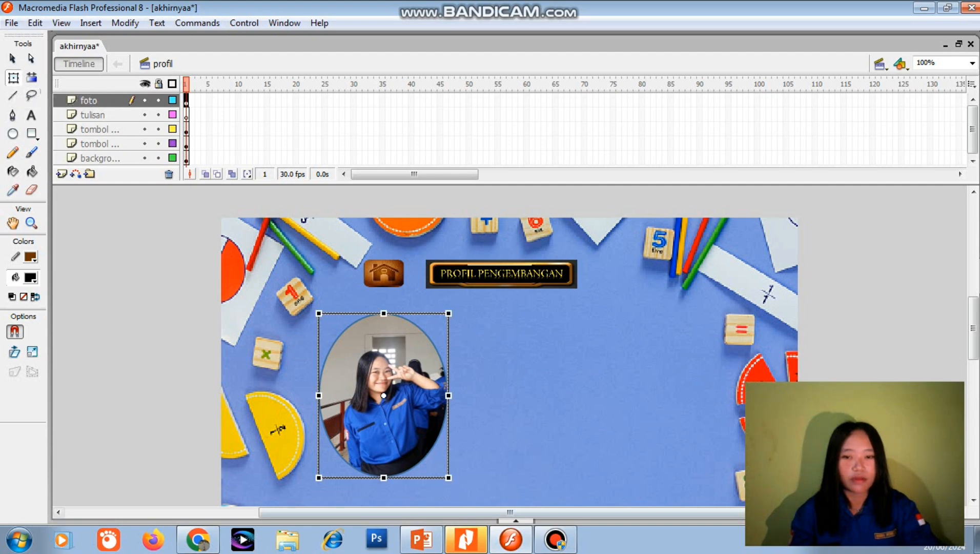
pyautogui.moveTo(448, 477); pyautogui.dragTo(425, 448)
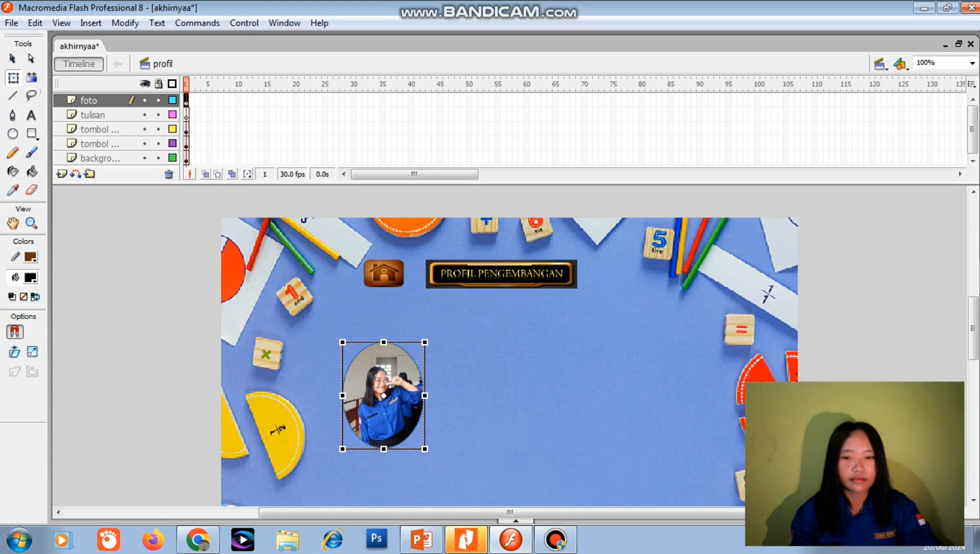
pyautogui.moveTo(384, 410); pyautogui.dragTo(325, 395)
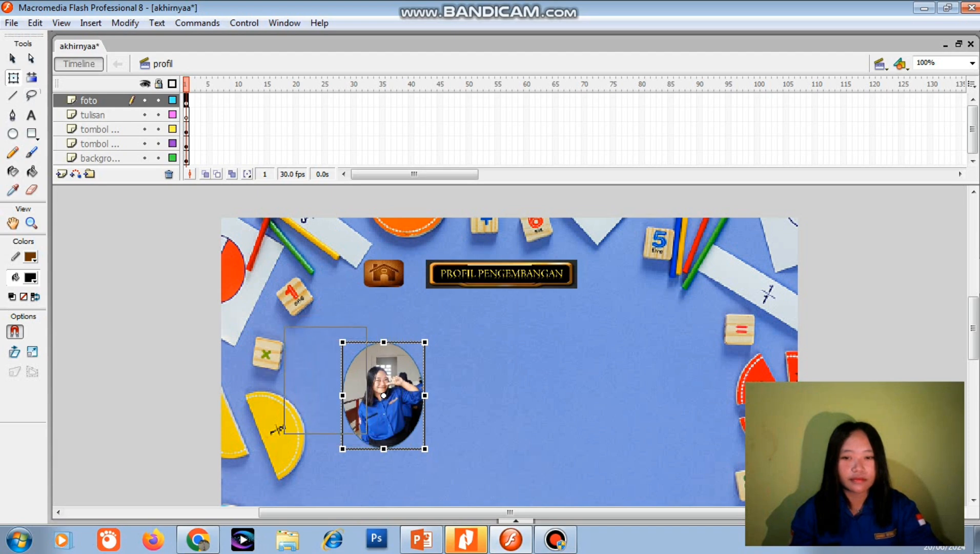
pyautogui.moveTo(277, 430); pyautogui.dragTo(275, 429)
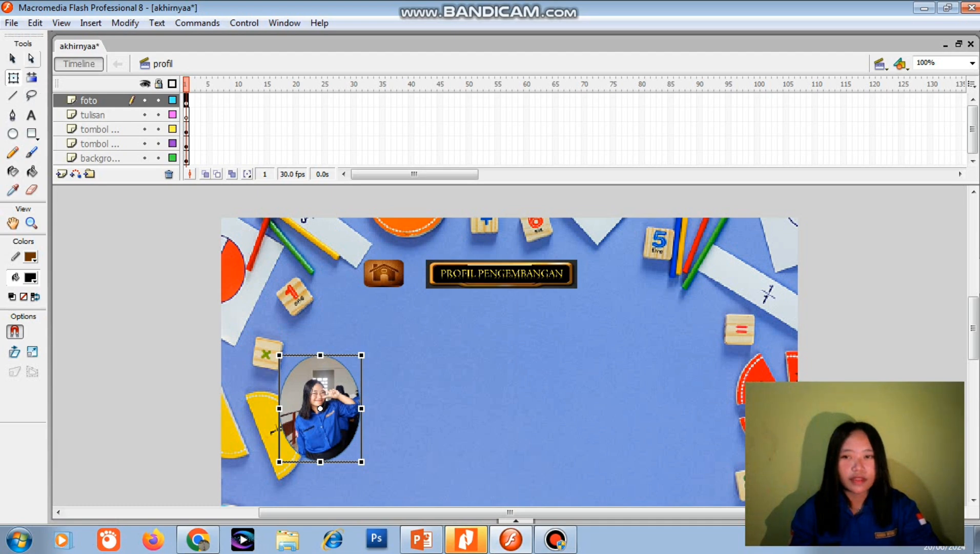
# Step: Import the oval portrait of the woman standing by the water in front of trees onto the stage
pyautogui.click(11, 22)
pyautogui.moveTo(51, 241)
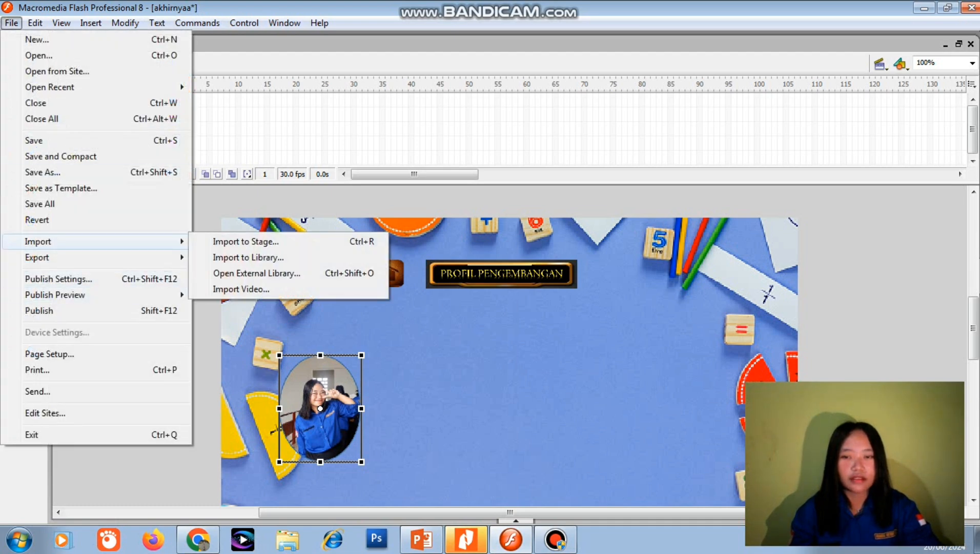
pyautogui.click(246, 241)
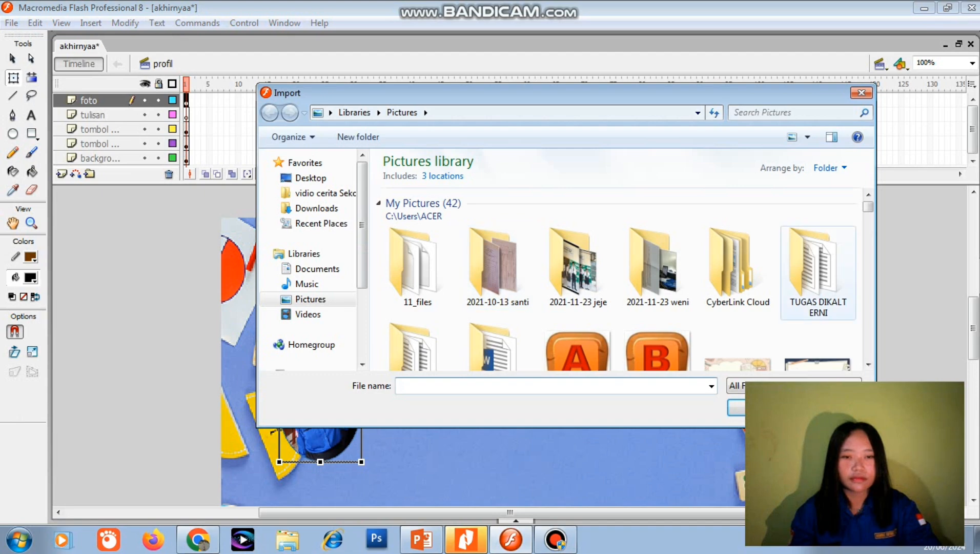
pyautogui.moveTo(868, 206); pyautogui.dragTo(868, 220)
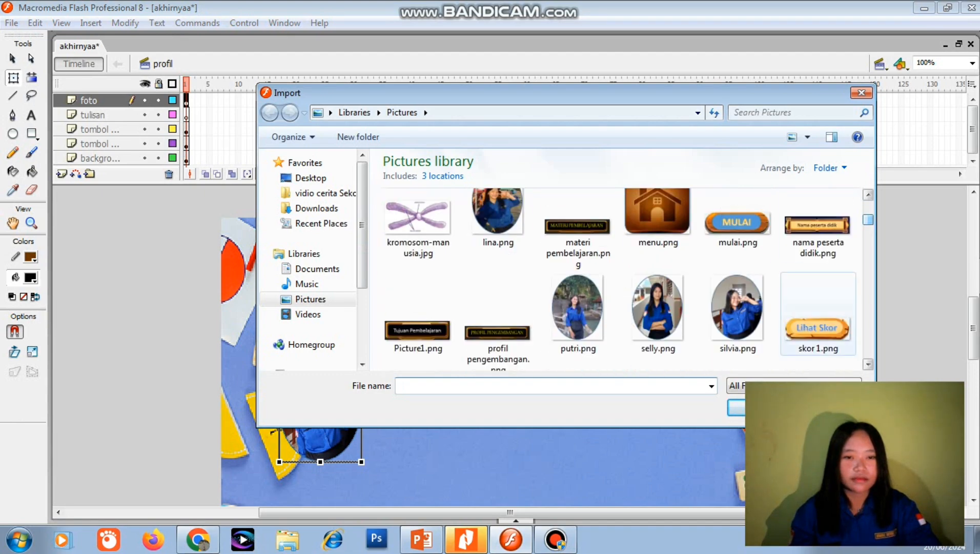
pyautogui.doubleClick(578, 312)
# Step: Shrink the waterside portrait and place it to the right of the first photo, slightly higher
pyautogui.moveTo(285, 300); pyautogui.dragTo(457, 398)
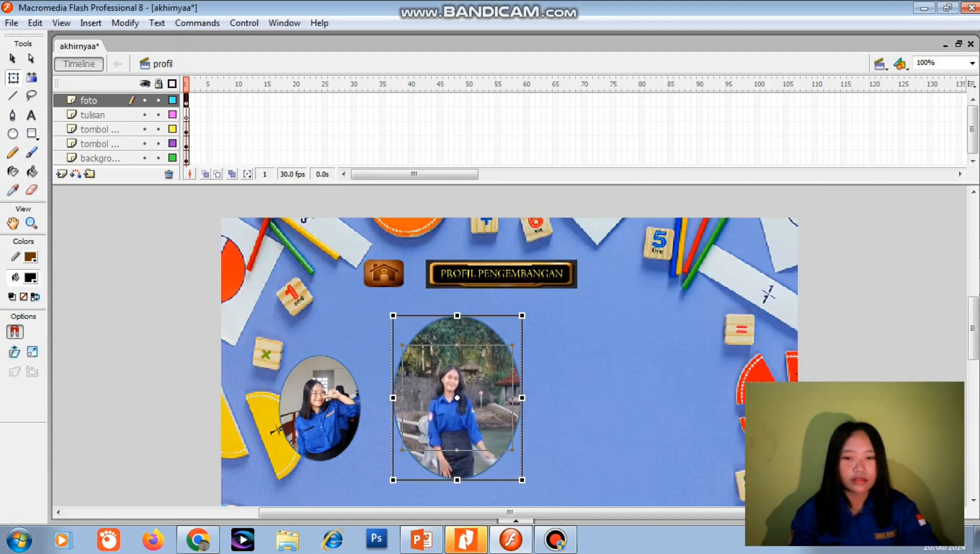
pyautogui.moveTo(512, 344); pyautogui.dragTo(499, 350)
pyautogui.moveTo(457, 397); pyautogui.dragTo(402, 390)
pyautogui.moveTo(403, 343); pyautogui.dragTo(403, 336)
pyautogui.moveTo(444, 390); pyautogui.dragTo(448, 390)
# Step: Import the oval portrait of the woman seated on steps, shrink it and place it below the profile banner
pyautogui.click(11, 23)
pyautogui.moveTo(43, 239)
pyautogui.click(220, 238)
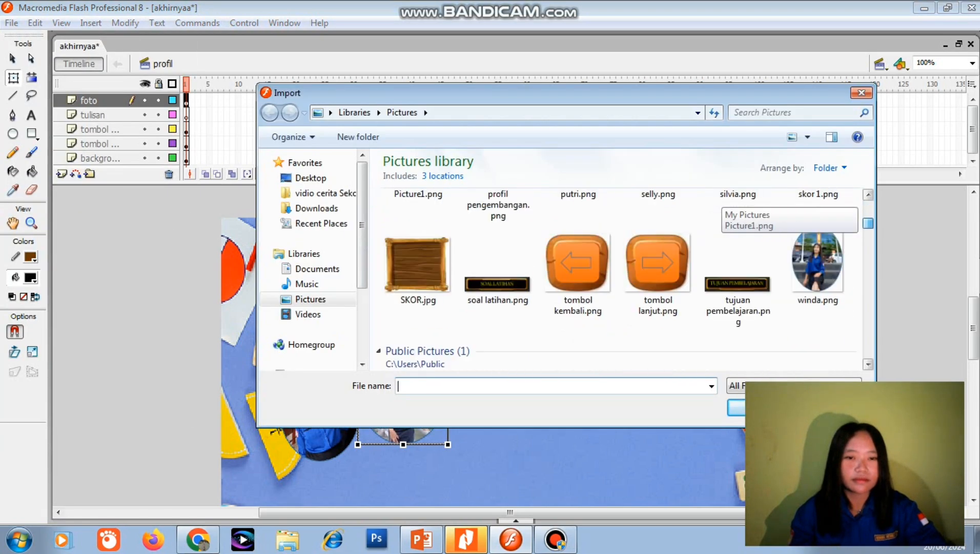
pyautogui.moveTo(868, 223); pyautogui.dragTo(867, 218)
pyautogui.doubleClick(818, 322)
pyautogui.moveTo(286, 300); pyautogui.dragTo(513, 355)
pyautogui.moveTo(577, 273); pyautogui.dragTo(512, 300)
pyautogui.moveTo(513, 369); pyautogui.dragTo(491, 381)
# Step: Adjust the positions of the three portraits so they rise in an arc toward the profile banner
pyautogui.moveTo(320, 408); pyautogui.dragTo(322, 417)
pyautogui.moveTo(403, 389); pyautogui.dragTo(409, 392)
pyautogui.moveTo(491, 368); pyautogui.dragTo(505, 364)
pyautogui.click(509, 433)
pyautogui.moveTo(416, 388); pyautogui.dragTo(413, 388)
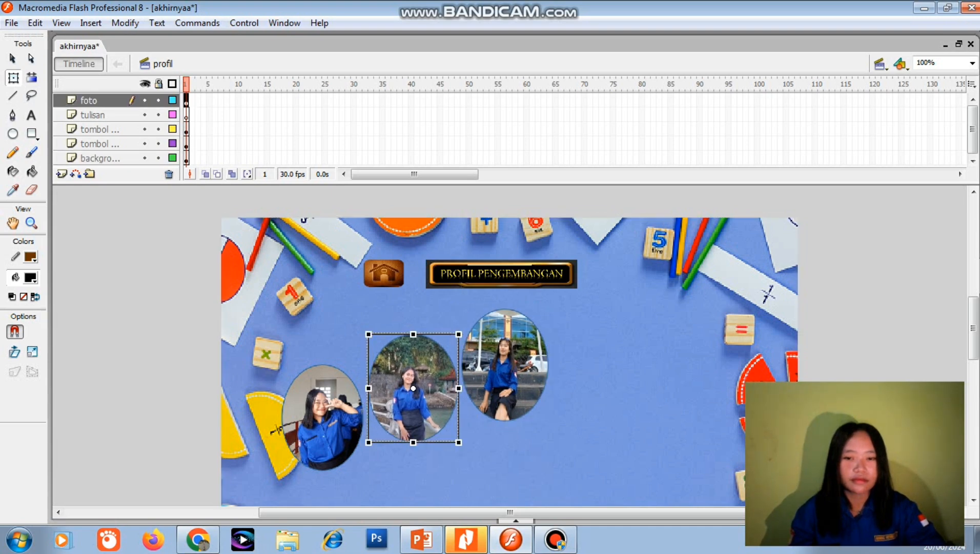
pyautogui.click(509, 433)
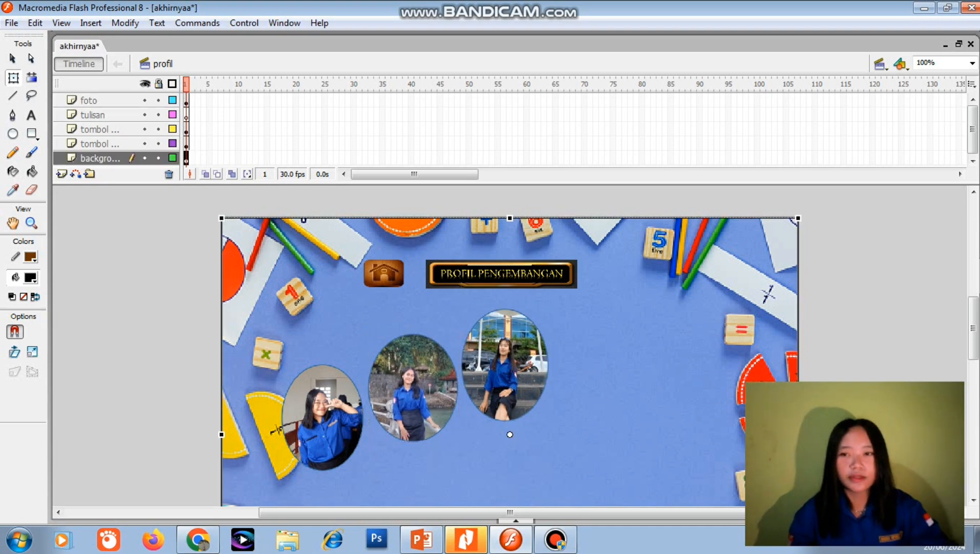
# Step: Import the oval portrait of the woman with folded arms onto the stage in the foto layer
pyautogui.click(100, 100)
pyautogui.click(11, 22)
pyautogui.moveTo(39, 241)
pyautogui.click(244, 240)
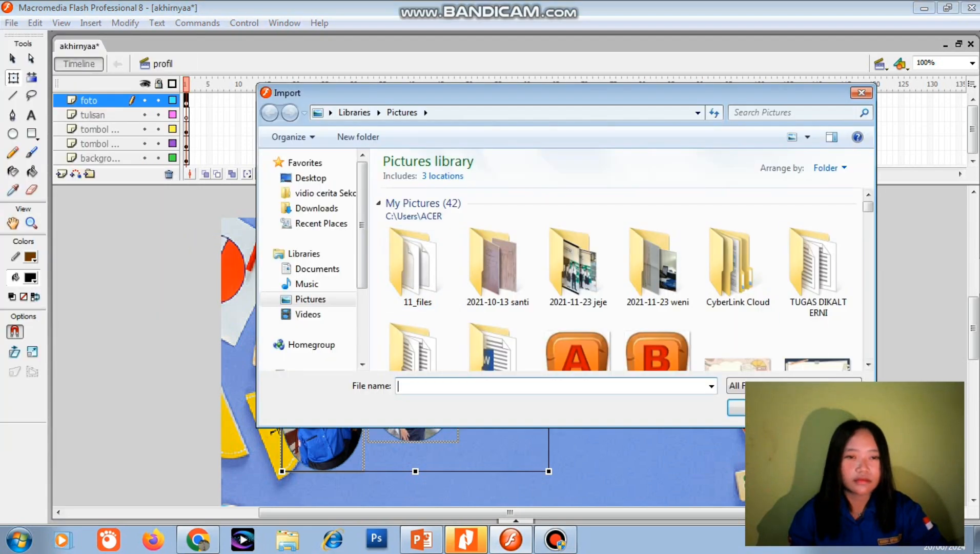
pyautogui.moveTo(868, 206); pyautogui.dragTo(868, 221)
pyautogui.doubleClick(658, 252)
# Step: Shrink the folded-arms portrait and place it right of the seated portrait, level with the waterside photo
pyautogui.moveTo(286, 300); pyautogui.dragTo(619, 362)
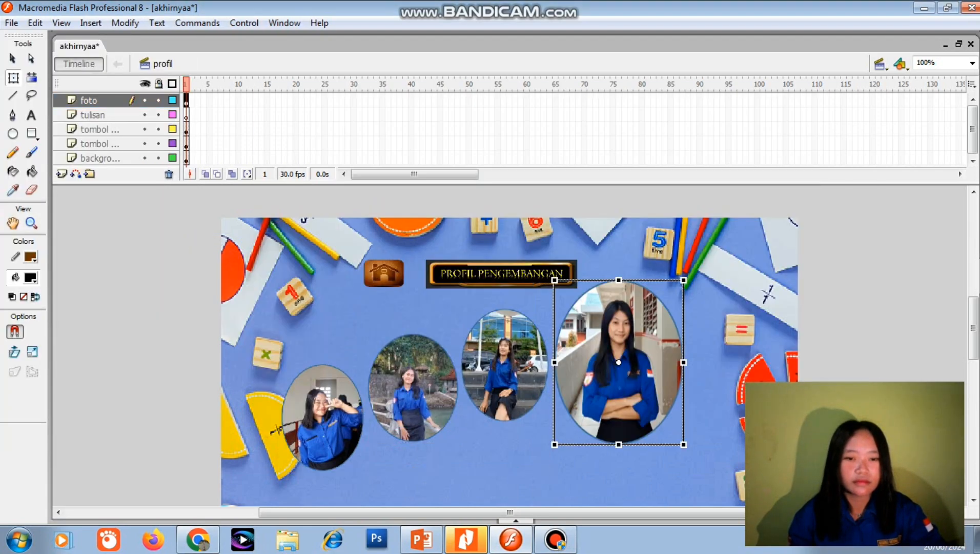
pyautogui.moveTo(683, 280); pyautogui.dragTo(664, 305)
pyautogui.moveTo(618, 362); pyautogui.dragTo(596, 390)
pyautogui.moveTo(642, 334); pyautogui.dragTo(635, 337)
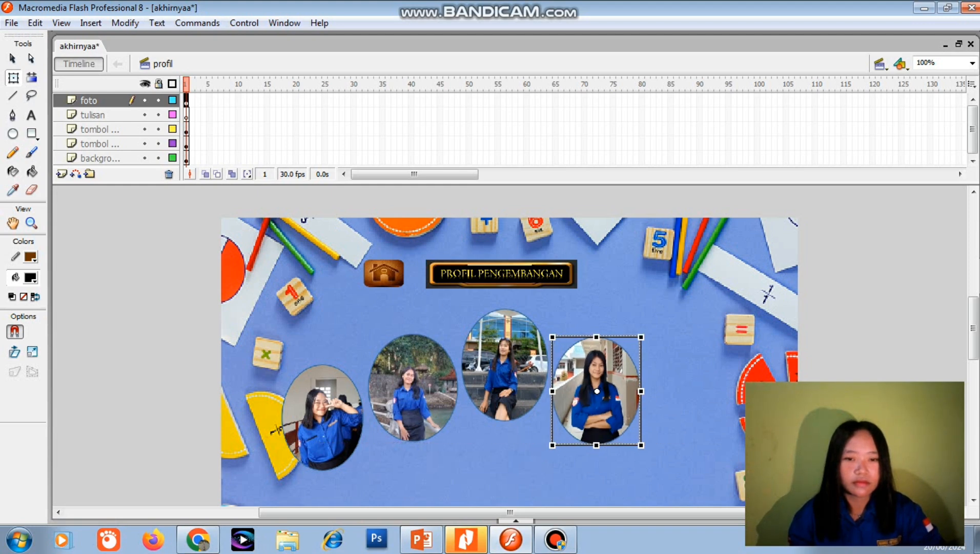
pyautogui.moveTo(597, 390); pyautogui.dragTo(414, 388)
pyautogui.hotkey('ctrl', 'z')
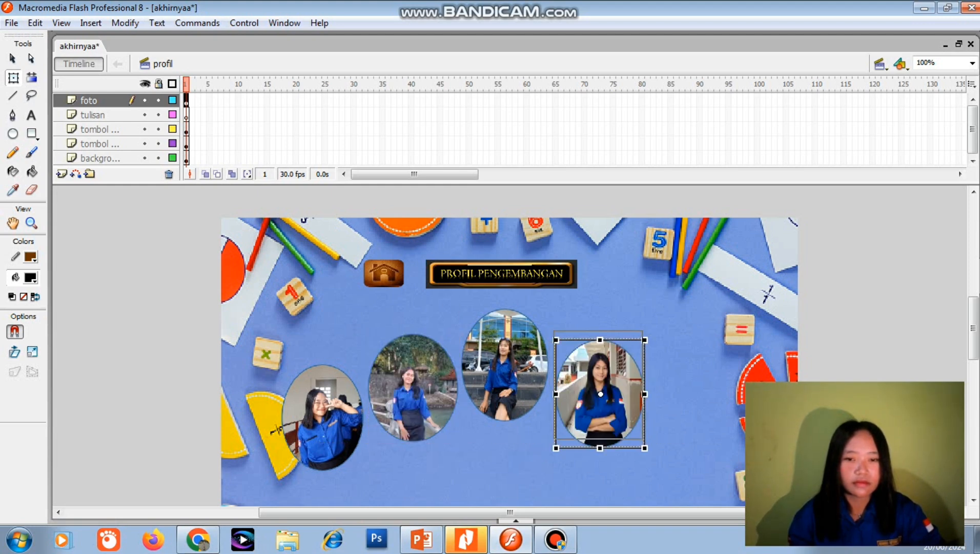
pyautogui.click(12, 23)
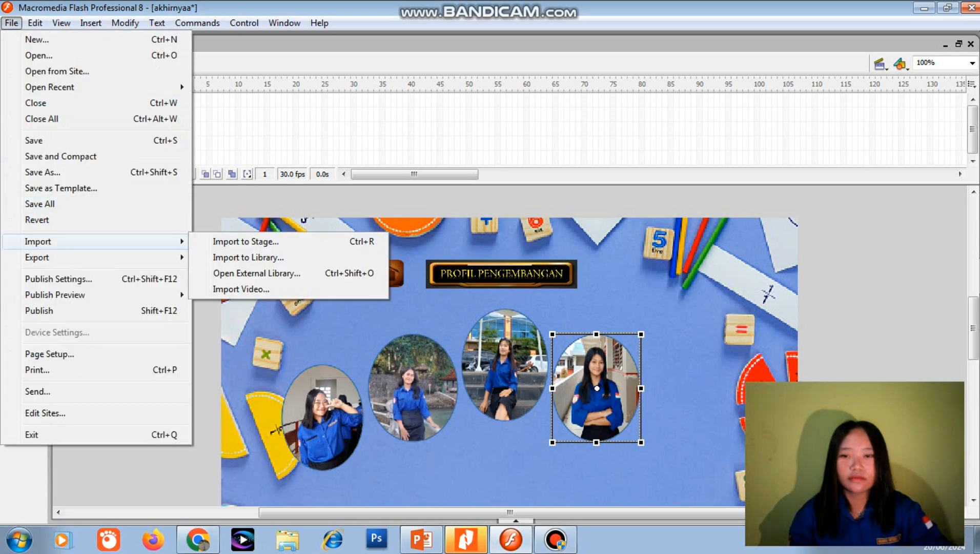
pyautogui.click(259, 240)
pyautogui.moveTo(868, 225); pyautogui.dragTo(868, 215)
pyautogui.doubleClick(817, 246)
pyautogui.click(534, 300)
pyautogui.click(510, 433)
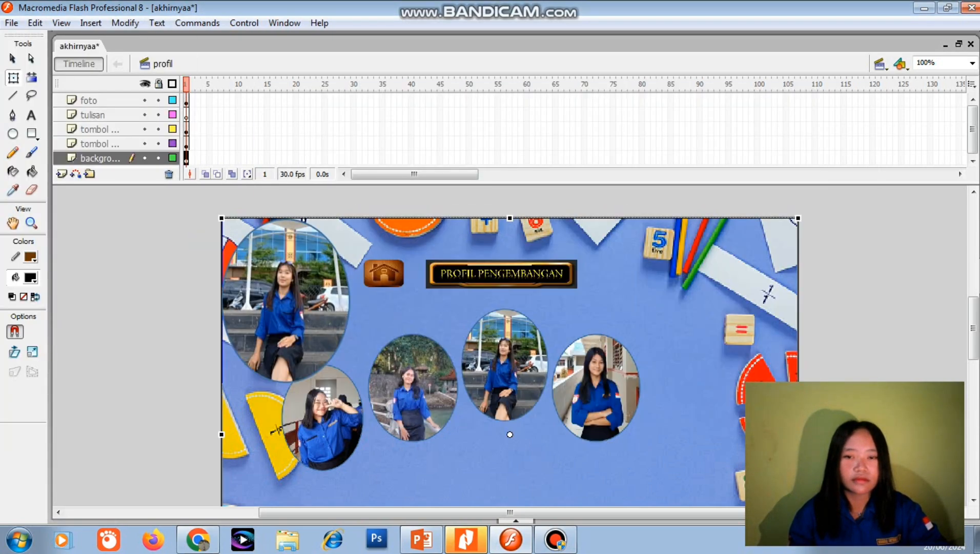
pyautogui.moveTo(289, 300); pyautogui.dragTo(608, 430)
pyautogui.scroll(-2, 609, 390)
pyautogui.rightClick(635, 391)
pyautogui.click(665, 155)
# Step: Import the remaining oval portrait, of the woman gesturing outdoors near the market roofs, onto the stage
pyautogui.click(11, 23)
pyautogui.moveTo(38, 240)
pyautogui.click(259, 240)
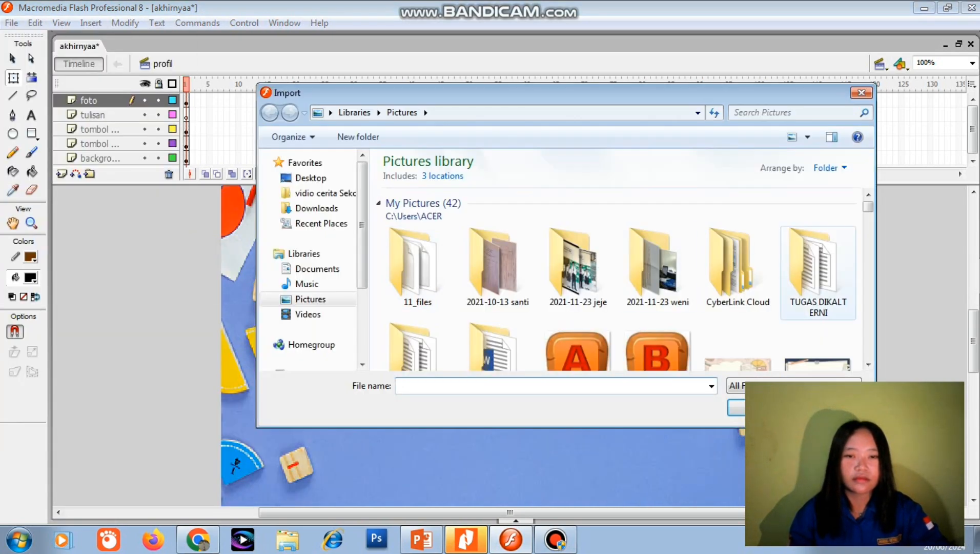
pyautogui.moveTo(868, 205); pyautogui.dragTo(868, 218)
pyautogui.doubleClick(497, 238)
# Step: Shrink the fifth portrait and place it at the right end of the photo arc, level with the first photo
pyautogui.moveTo(510, 511); pyautogui.dragTo(584, 512)
pyautogui.moveTo(153, 246); pyautogui.dragTo(492, 385)
pyautogui.moveTo(552, 457); pyautogui.dragTo(534, 431)
pyautogui.moveTo(488, 379); pyautogui.dragTo(253, 408)
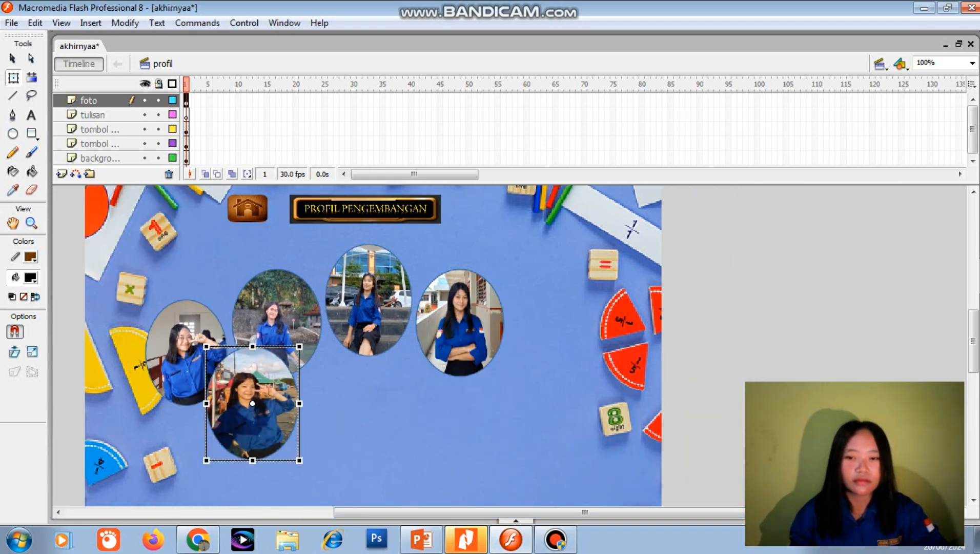
pyautogui.moveTo(253, 460); pyautogui.dragTo(253, 454)
pyautogui.moveTo(254, 403); pyautogui.dragTo(193, 344)
pyautogui.moveTo(193, 344); pyautogui.dragTo(558, 357)
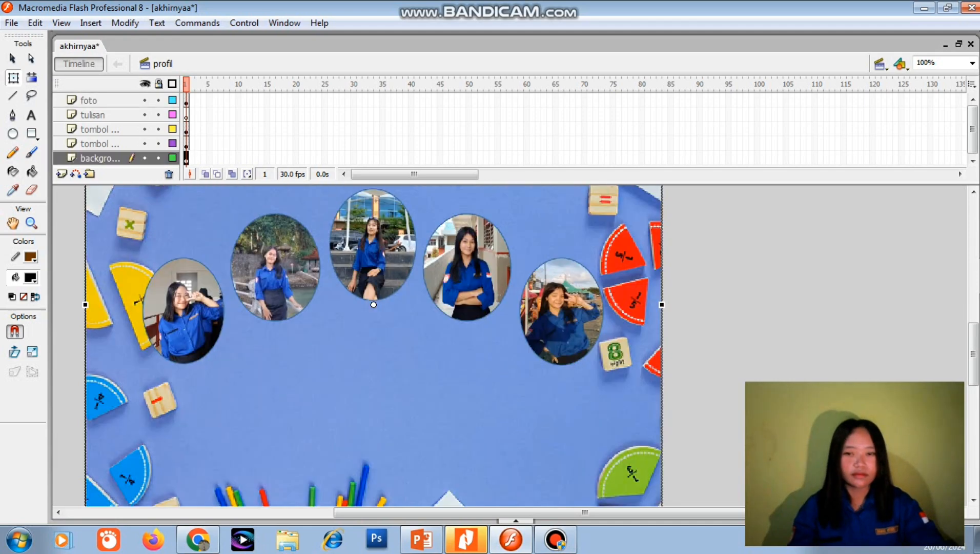
# Step: Draw a wide text box below the portraits in the tulisan layer
pyautogui.click(92, 115)
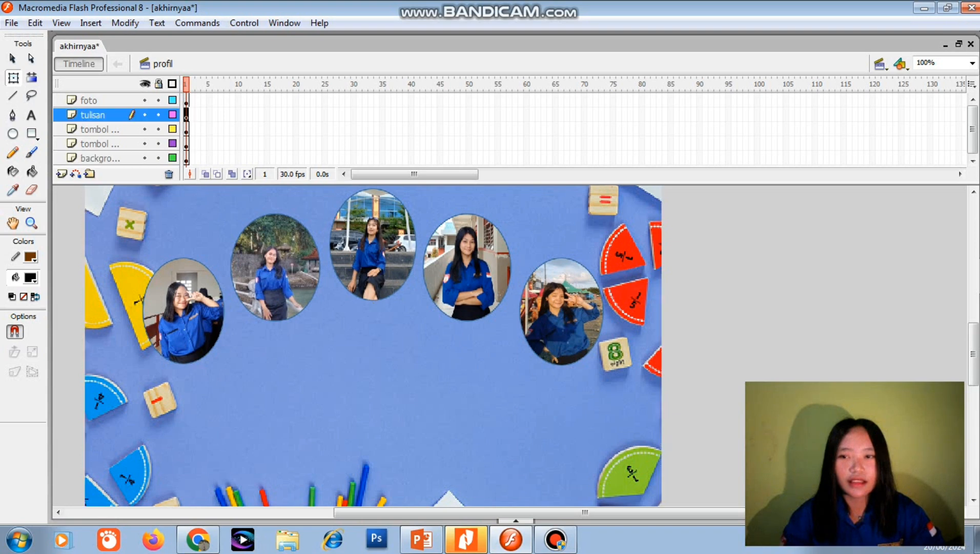
pyautogui.click(89, 100)
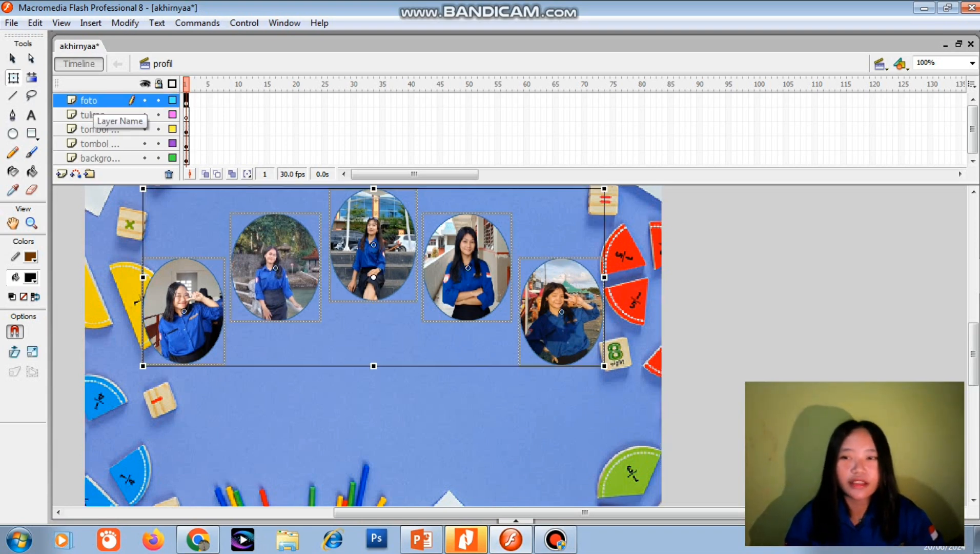
pyautogui.click(94, 114)
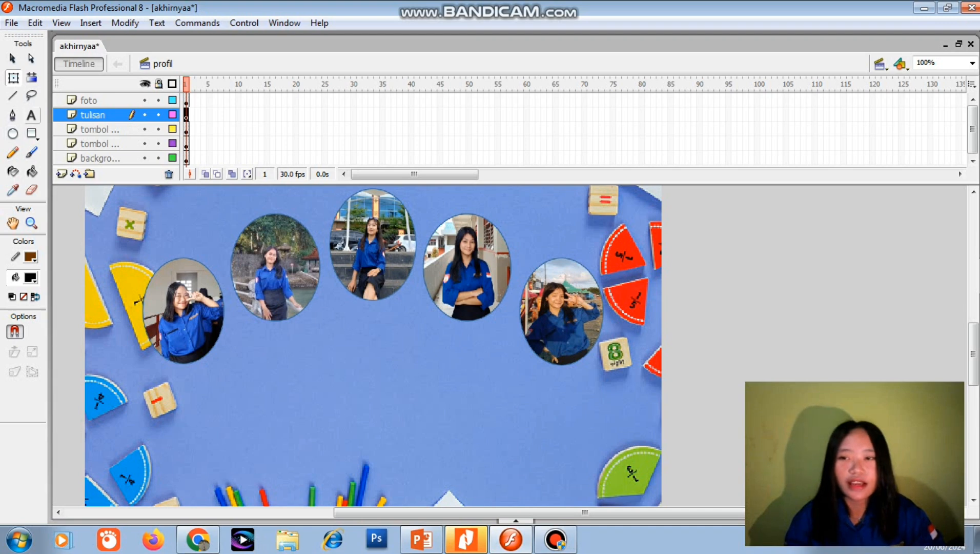
pyautogui.press('t')
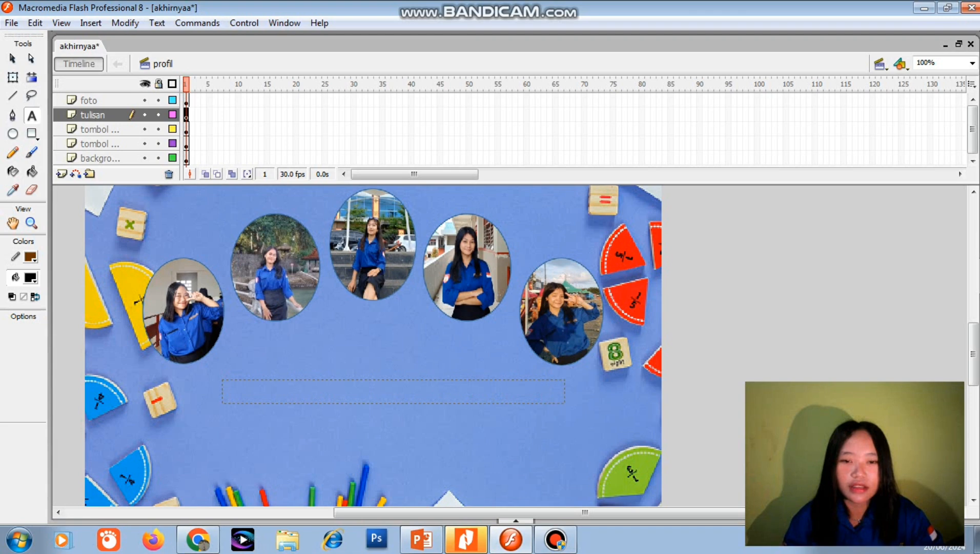
pyautogui.moveTo(222, 379); pyautogui.dragTo(565, 404)
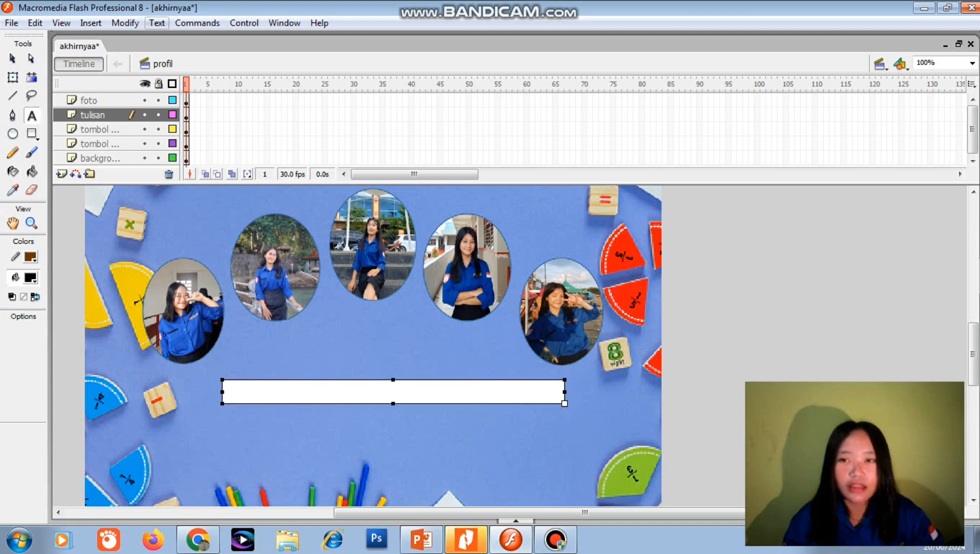
# Step: Set the text size to 18 and widen the text box toward the right edge of the background
pyautogui.click(157, 23)
pyautogui.moveTo(205, 55)
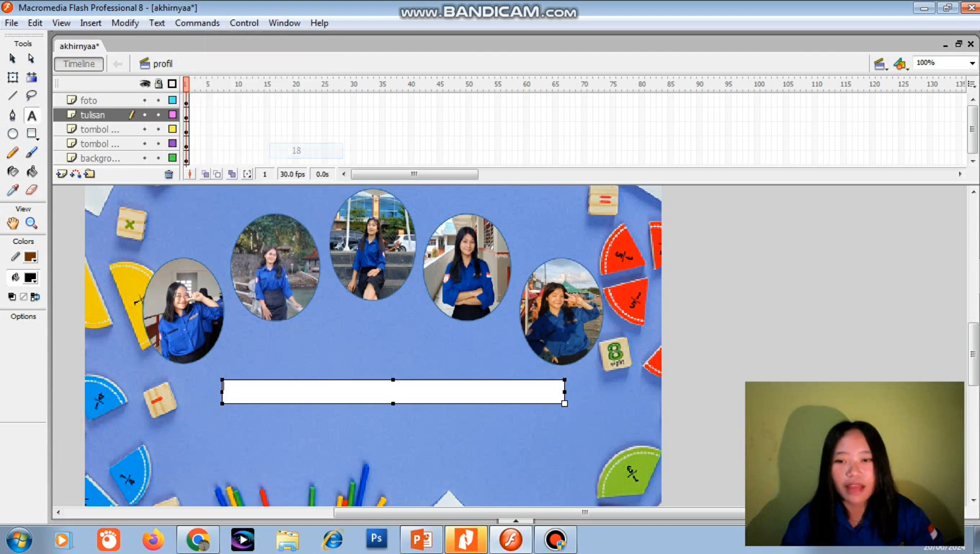
pyautogui.click(296, 150)
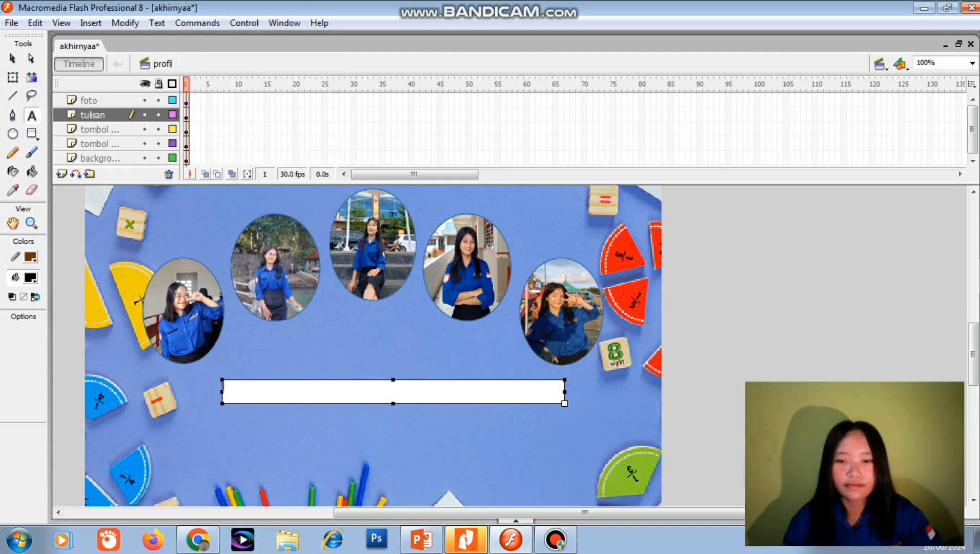
pyautogui.moveTo(564, 403); pyautogui.dragTo(614, 395)
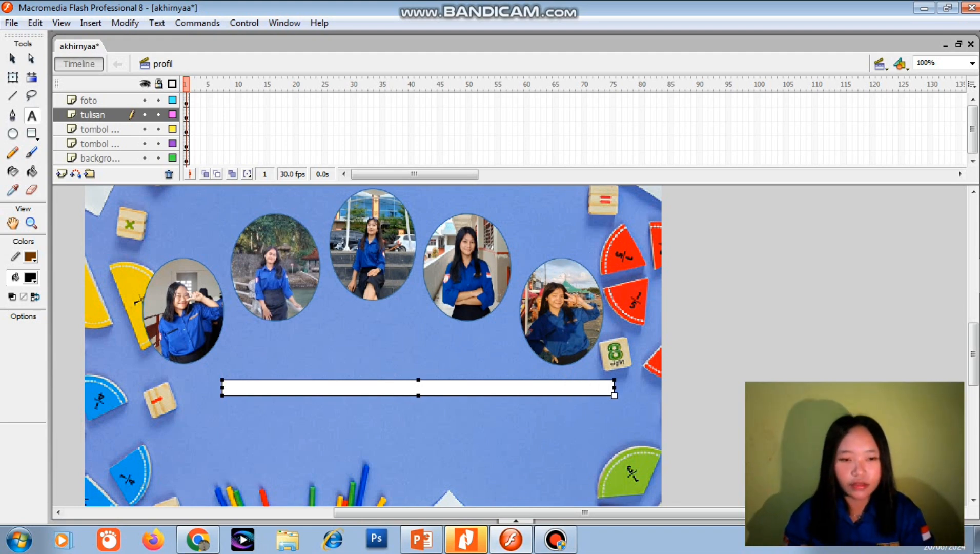
# Step: Enter "MAHASISWA PRODI PENDIDIKAN GURU SEKOLAH DASAR" in the text box and centre the box beneath the five portraits
pyautogui.write('m')
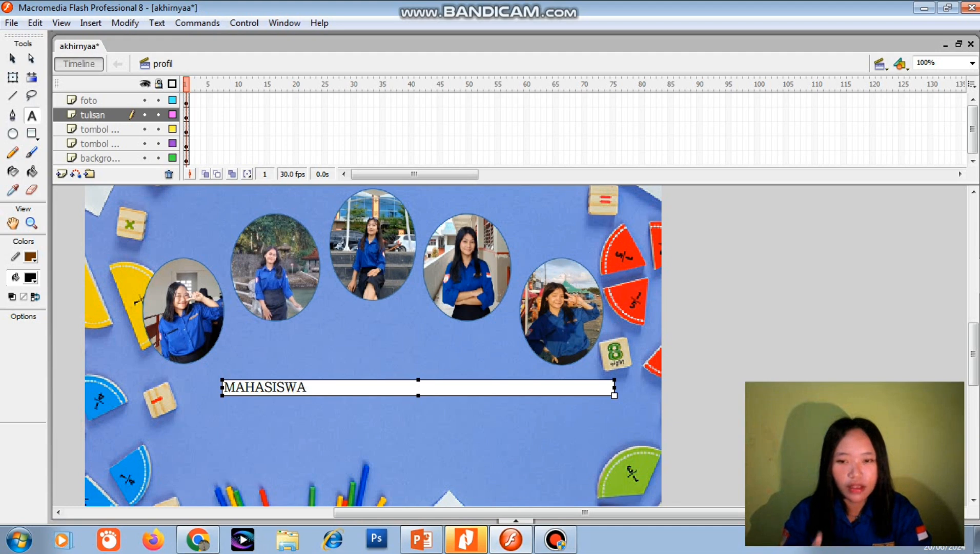
pyautogui.write('AHASISWA PRODI ')
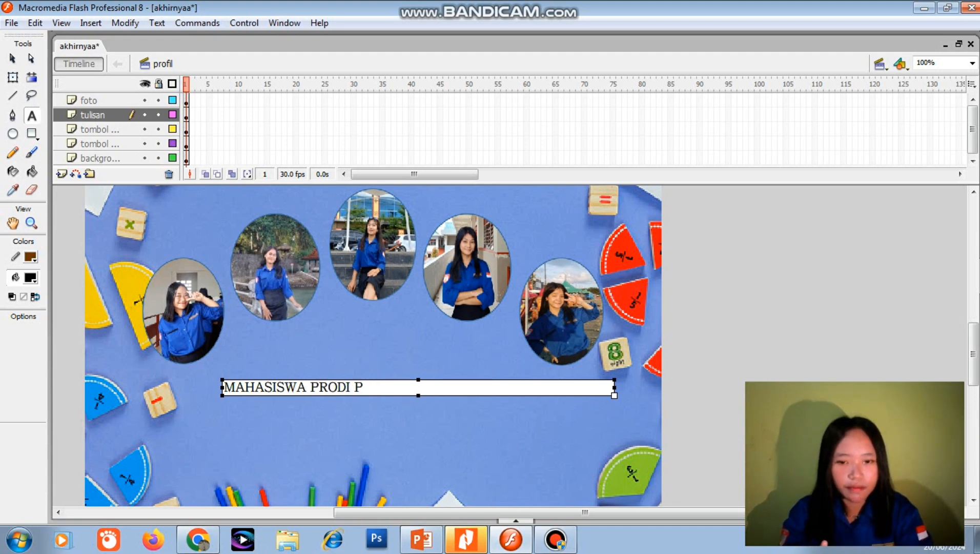
pyautogui.write('PENDIDIK')
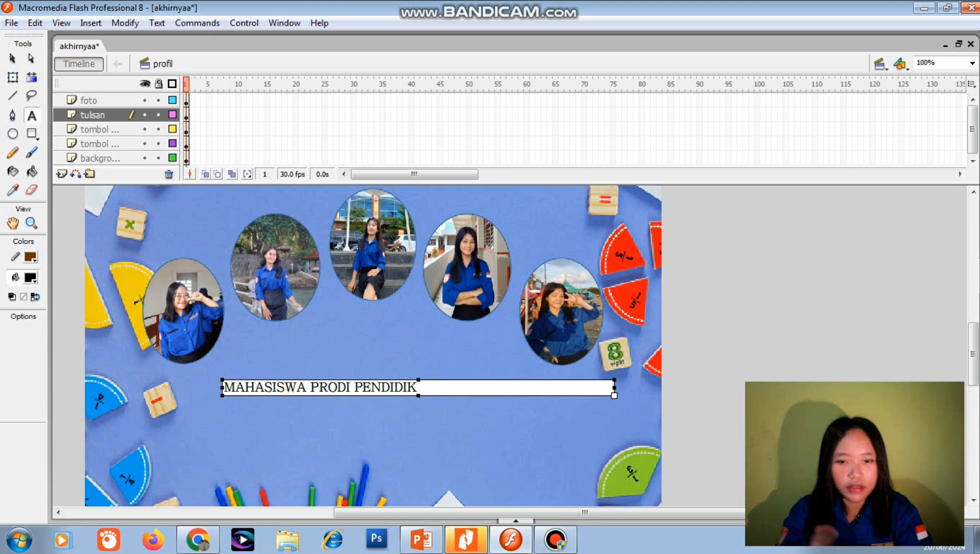
pyautogui.write('AN GURU')
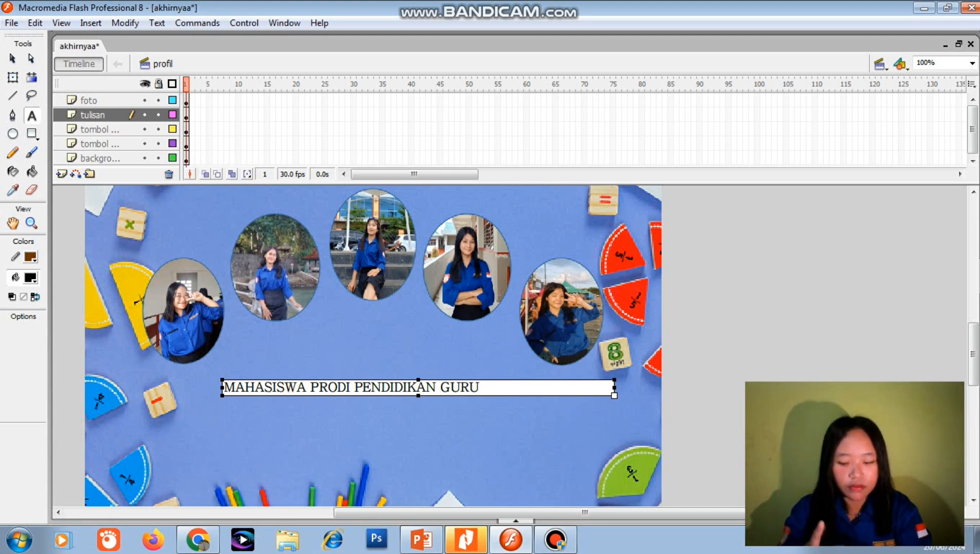
pyautogui.write(' SEKOLAH DASAR')
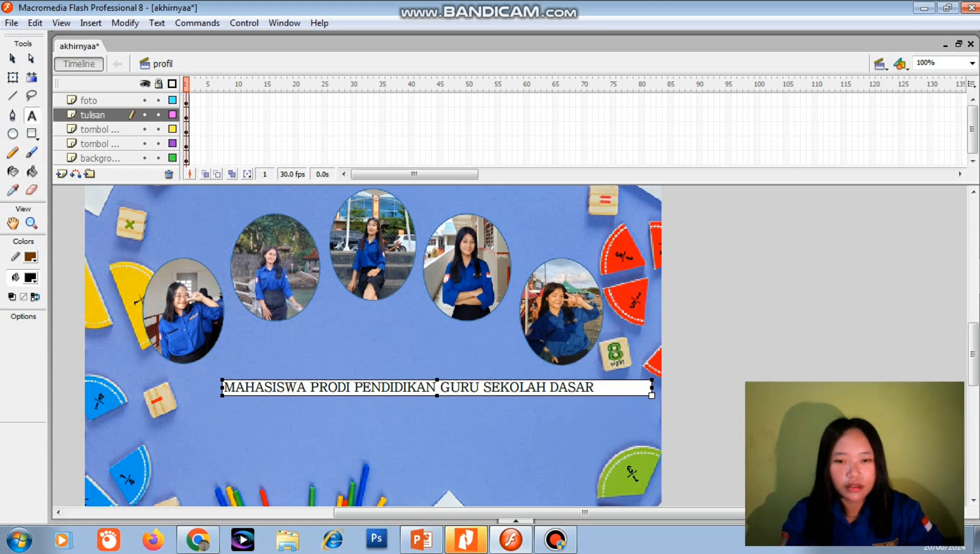
pyautogui.moveTo(410, 379); pyautogui.dragTo(371, 383)
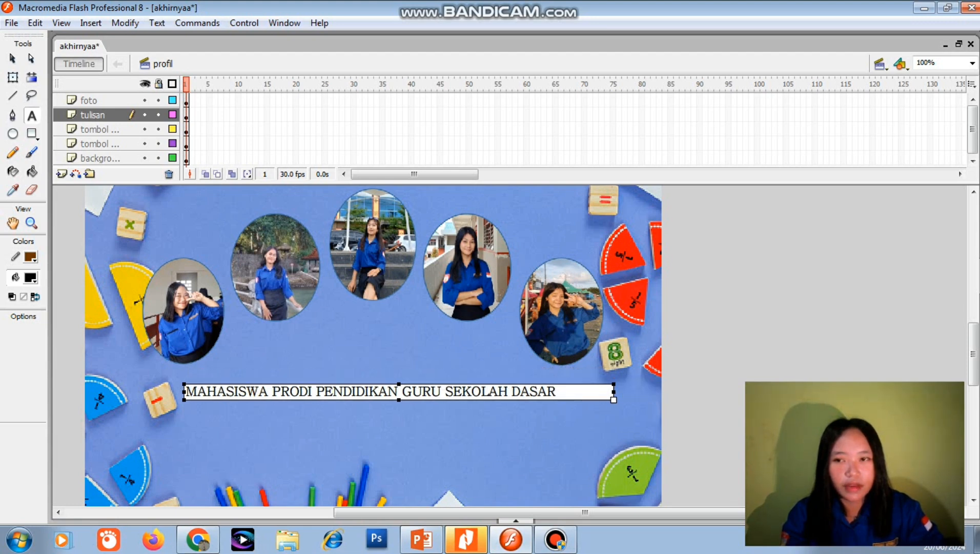
# Step: Duplicate the MAHASISWA text line three times and stack the copies directly beneath the original
pyautogui.press('q')
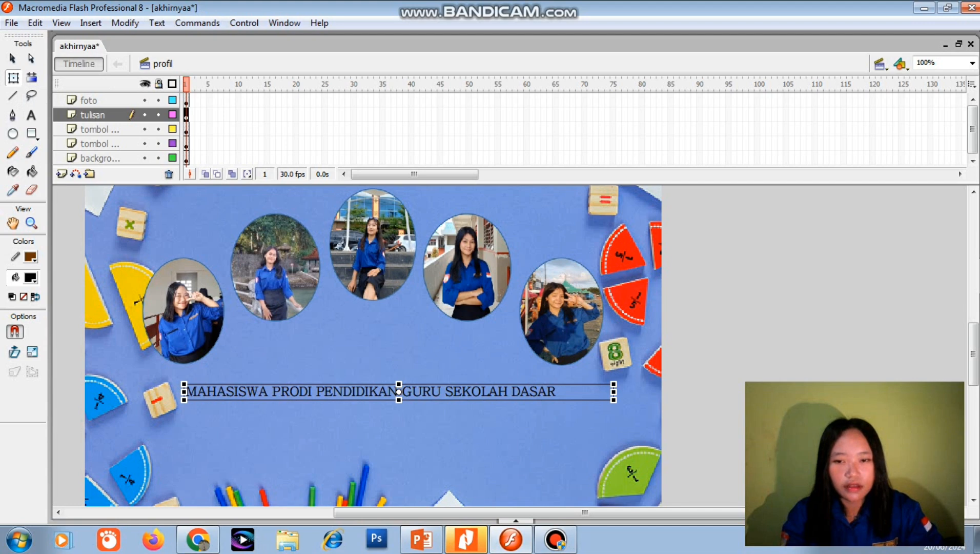
pyautogui.rightClick(273, 391)
pyautogui.click(287, 170)
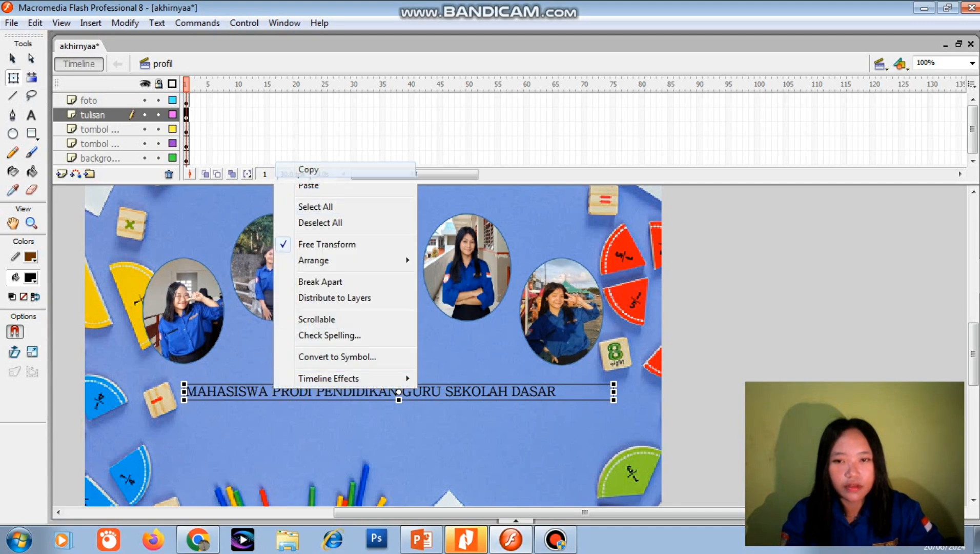
pyautogui.hotkey('ctrl', 'v')
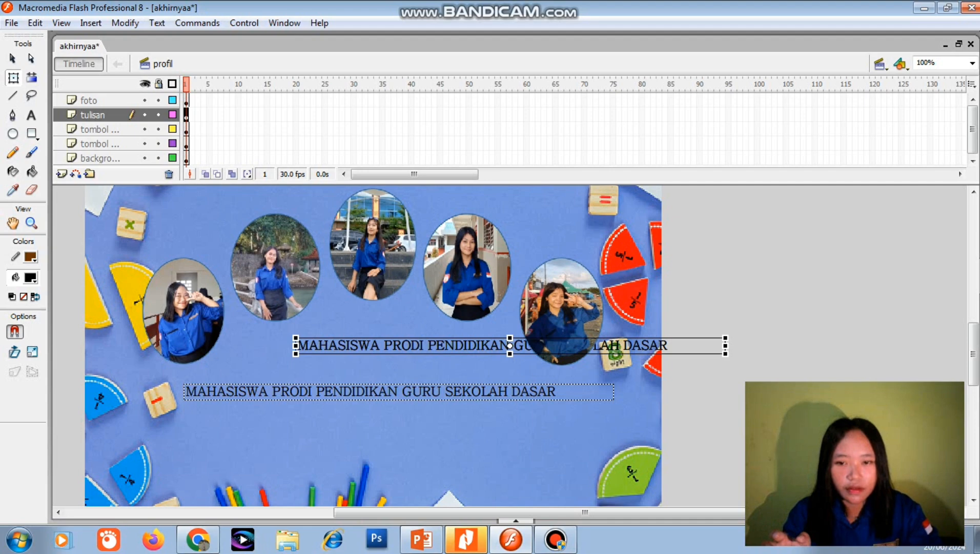
pyautogui.moveTo(402, 408); pyautogui.dragTo(399, 407)
pyautogui.moveTo(373, 304); pyautogui.dragTo(339, 385)
pyautogui.hotkey('ctrl', 'z')
pyautogui.moveTo(510, 345); pyautogui.dragTo(398, 443)
pyautogui.hotkey('ctrl', 'v')
pyautogui.doubleClick(509, 345)
# Step: Replace the second text line with "FAKULTAS KEGURUAN DAN ILMU PENDIDIKAN"
pyautogui.click(258, 407)
pyautogui.hotkey('ctrl', 'a')
pyautogui.press('BackSpace')
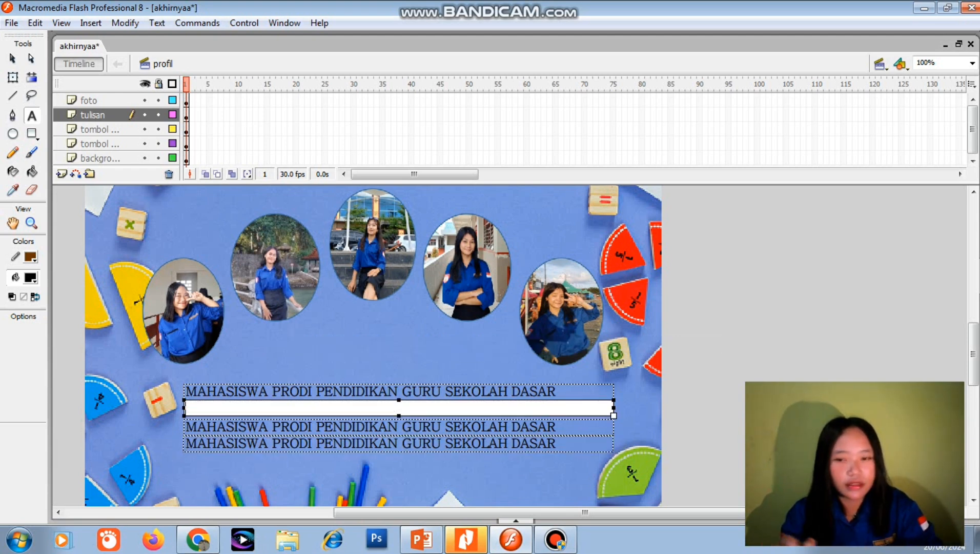
pyautogui.write('FAKULTAS KIHURUA')
pyautogui.press('BackSpace')
pyautogui.press('BackSpace')
pyautogui.press('BackSpace')
pyautogui.press('BackSpace')
pyautogui.press('BackSpace')
pyautogui.press('BackSpace')
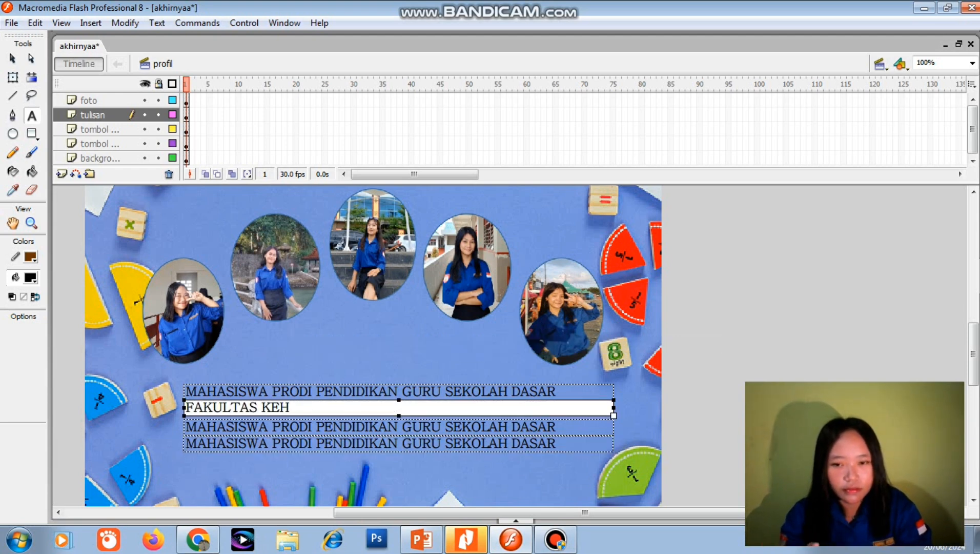
pyautogui.write('EGURUAN ILMU')
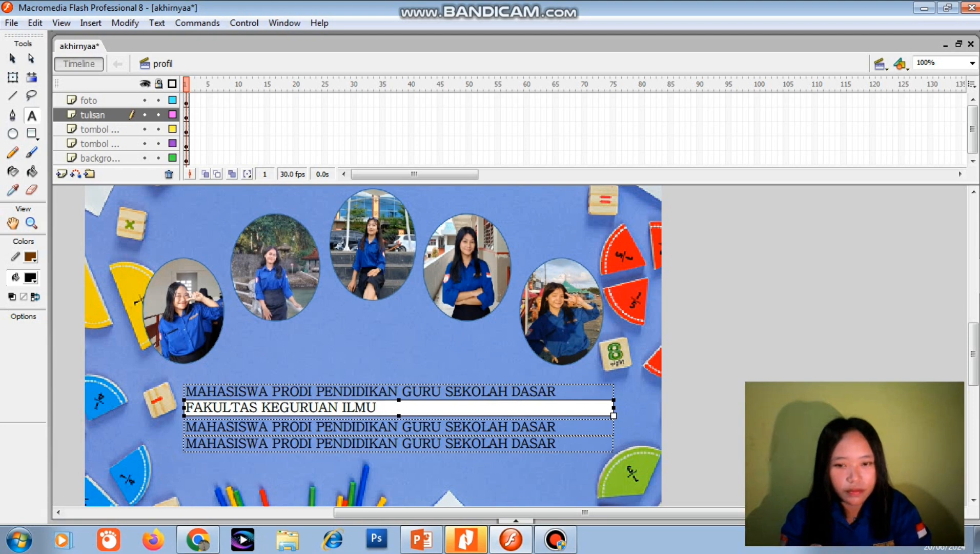
pyautogui.write(' DAN PEN')
pyautogui.press('BackSpace')
pyautogui.press('BackSpace')
pyautogui.press('BackSpace')
pyautogui.press('BackSpace')
pyautogui.press('BackSpace')
pyautogui.press('BackSpace')
pyautogui.press('BackSpace')
pyautogui.press('BackSpace')
pyautogui.press('BackSpace')
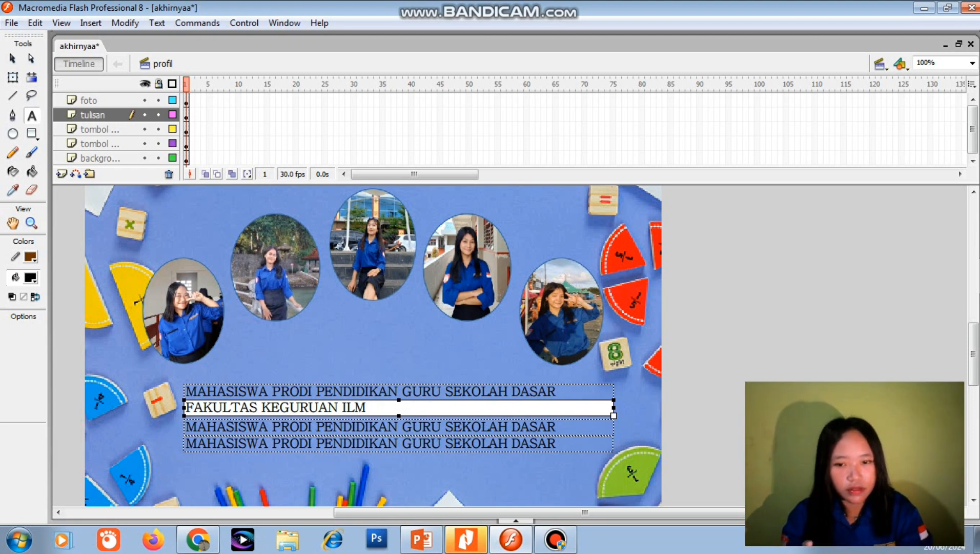
pyautogui.press('BackSpace')
pyautogui.press('BackSpace')
pyautogui.press('BackSpace')
pyautogui.write('DAN ILMU PENDIDIKAN')
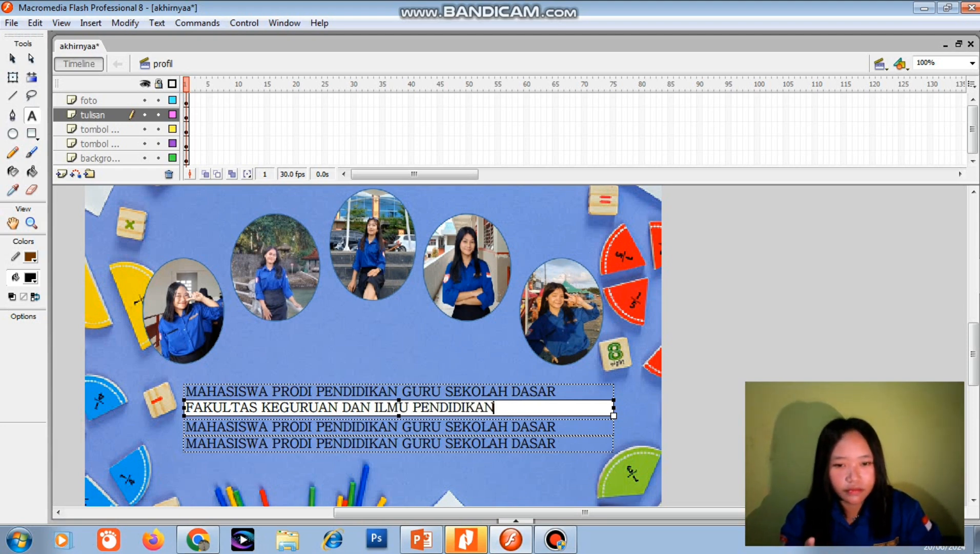
# Step: Replace the third text line with "UNIVERSITAS NIAS" and the fourth with "2023"
pyautogui.moveTo(557, 427); pyautogui.dragTo(184, 427)
pyautogui.press('BackSpace')
pyautogui.write('UNIVERSITAS')
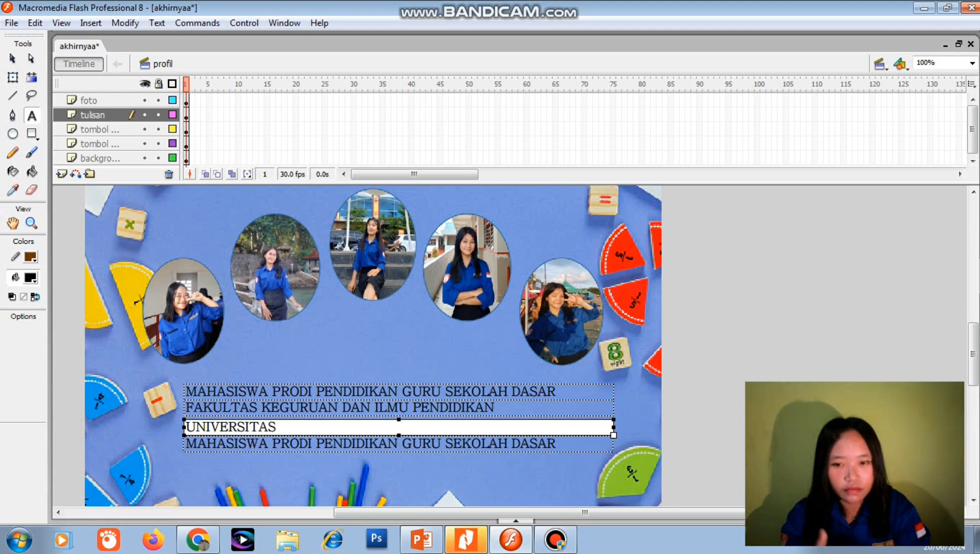
pyautogui.write(' NIAS')
pyautogui.moveTo(557, 443); pyautogui.dragTo(184, 444)
pyautogui.write('2023')
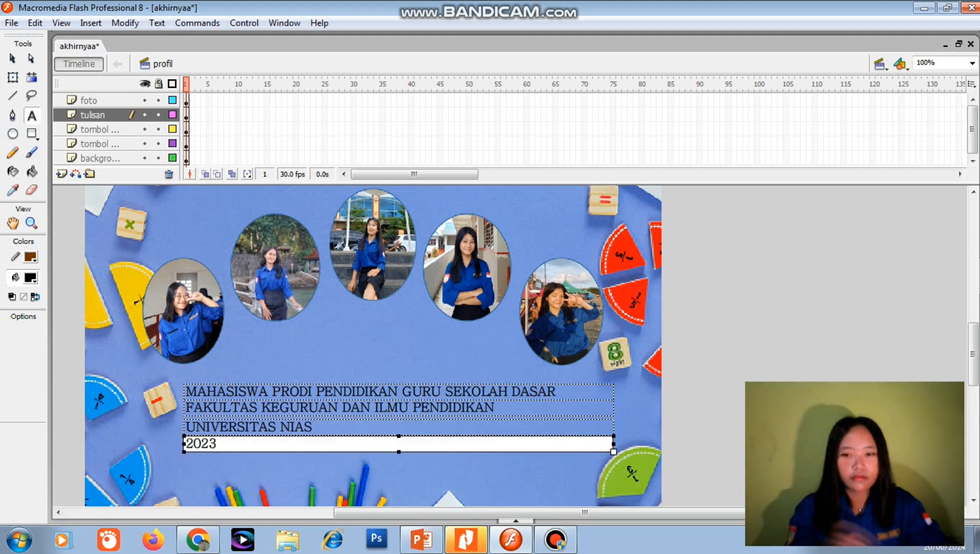
# Step: Center-align the MAHASISWA and FAKULTAS text lines within their boxes
pyautogui.click(205, 391)
pyautogui.click(157, 22)
pyautogui.moveTo(169, 91)
pyautogui.click(307, 105)
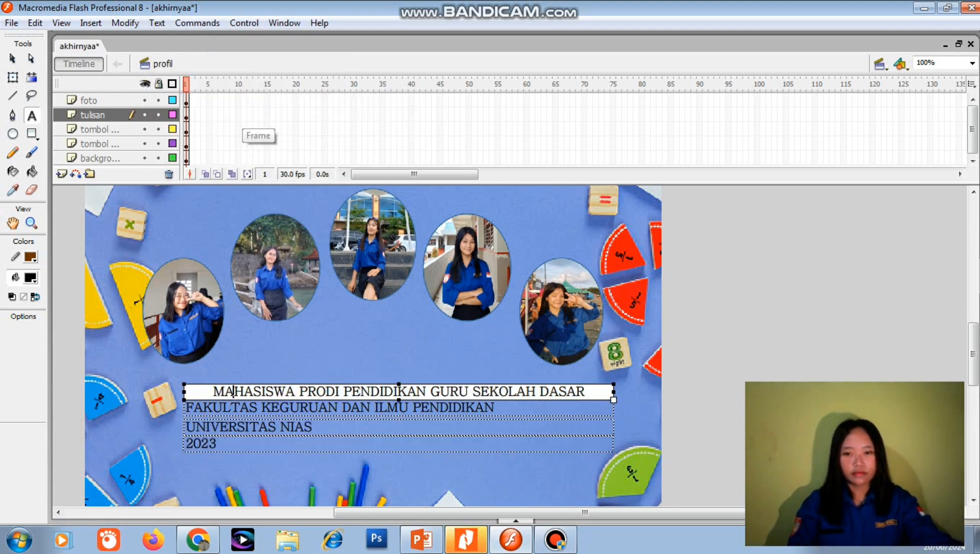
pyautogui.click(157, 22)
pyautogui.click(240, 407)
pyautogui.click(157, 23)
pyautogui.click(307, 105)
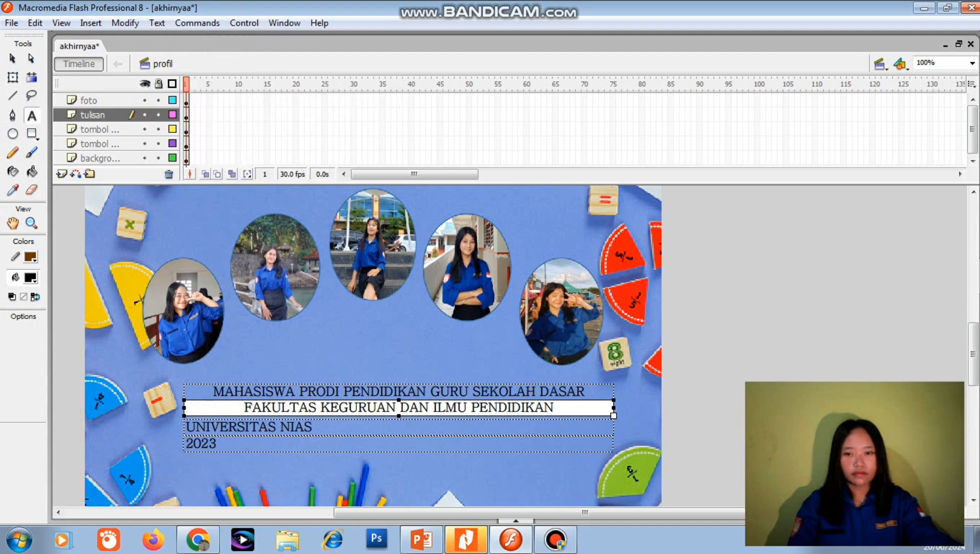
# Step: Center-align the 2023 and UNIVERSITAS NIAS text lines, and finish the text editing
pyautogui.click(216, 443)
pyautogui.click(157, 22)
pyautogui.click(307, 105)
pyautogui.doubleClick(296, 426)
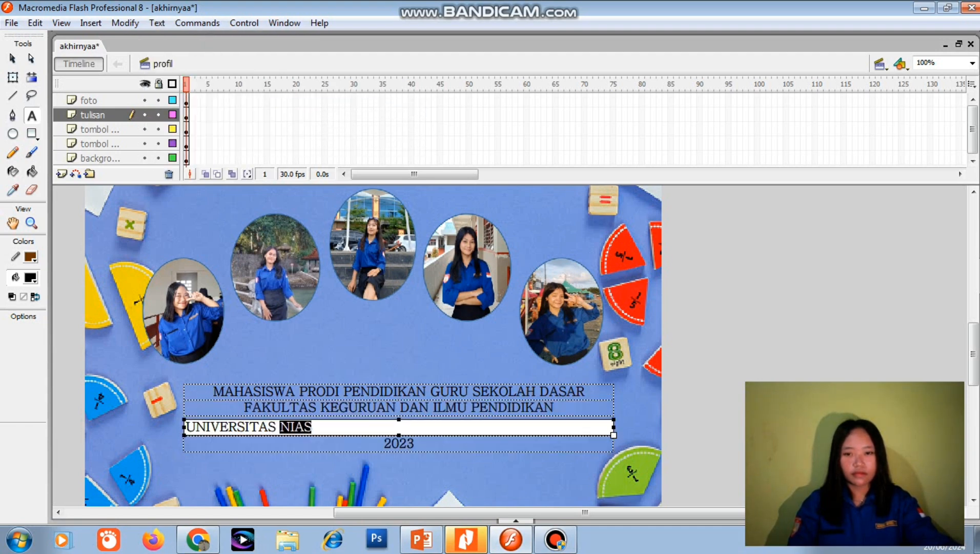
pyautogui.click(157, 22)
pyautogui.click(308, 105)
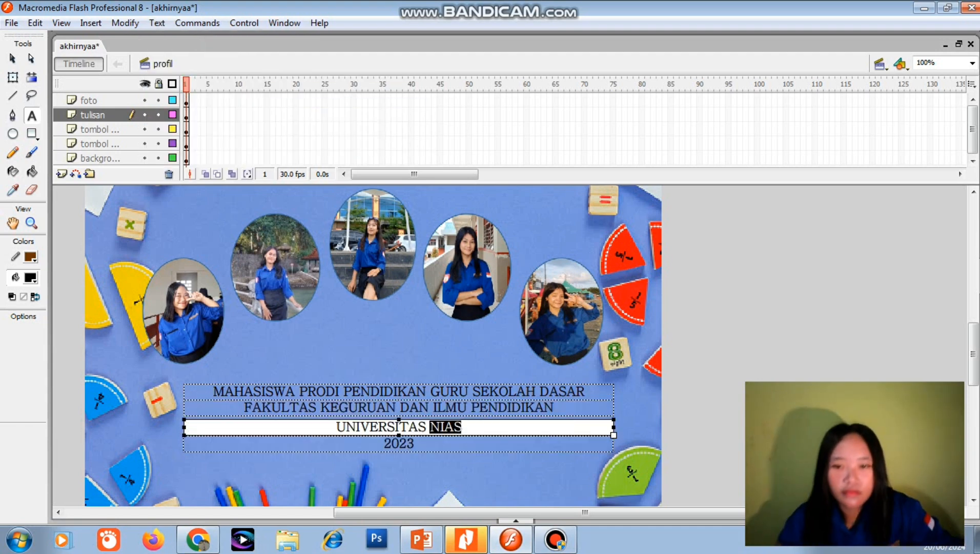
pyautogui.click(351, 391)
pyautogui.press('Escape')
# Step: Import the graduate portrait foto 1.png from the Pictures library onto the stage in the foto layer
pyautogui.scroll(1, 374, 345)
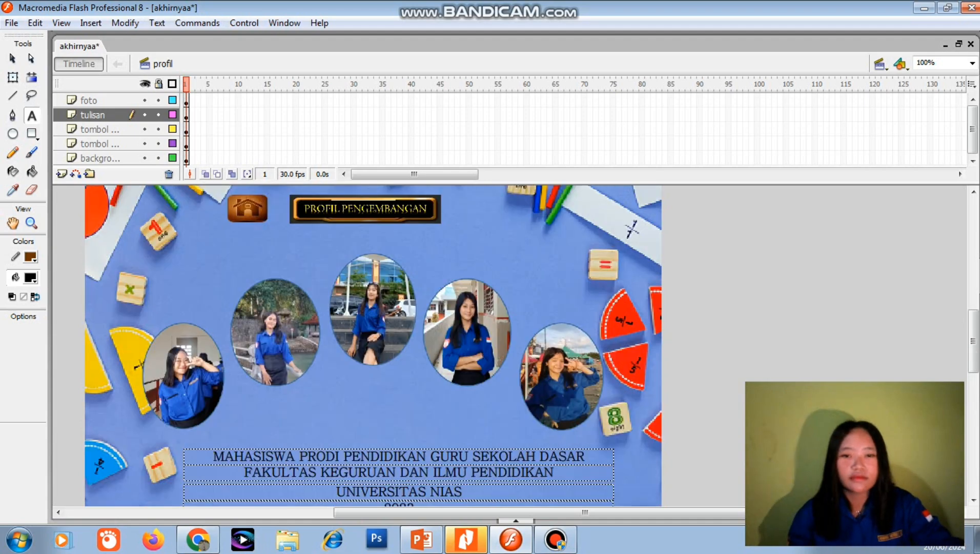
pyautogui.scroll(-2, 373, 345)
pyautogui.click(398, 378)
pyautogui.click(12, 23)
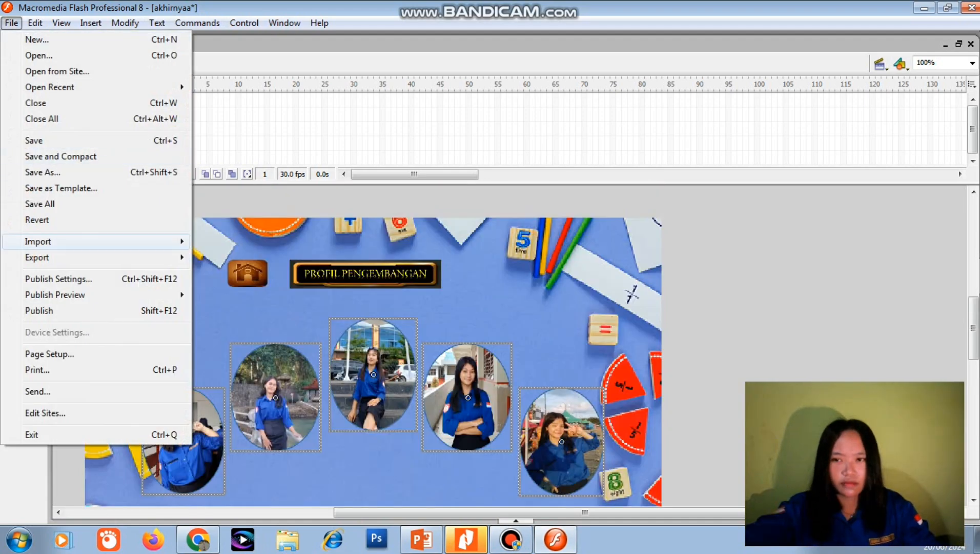
pyautogui.moveTo(38, 240)
pyautogui.click(230, 240)
pyautogui.scroll(-3, 622, 280)
pyautogui.doubleClick(816, 278)
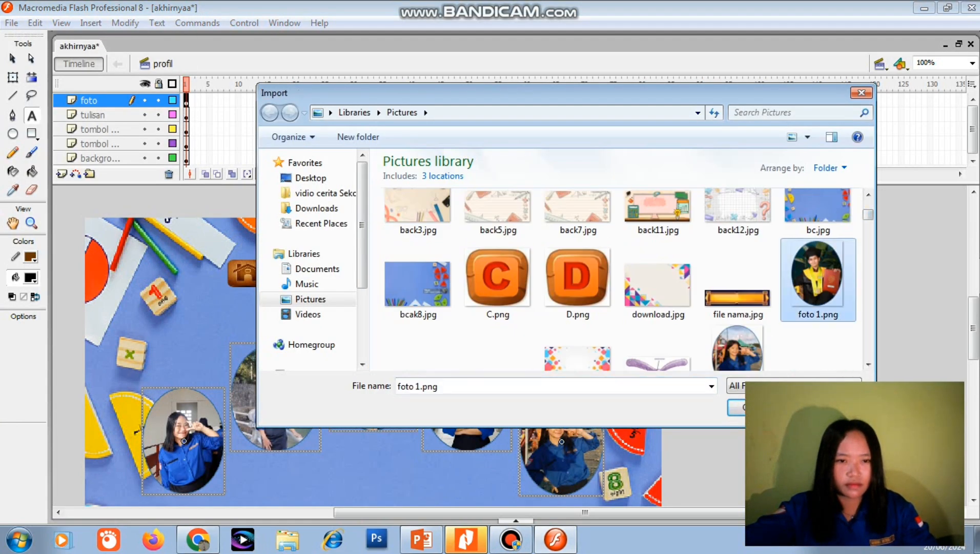
# Step: Shrink the graduate portrait and place it in the upper-left corner of the background
pyautogui.click(13, 77)
pyautogui.moveTo(149, 301); pyautogui.dragTo(499, 306)
pyautogui.moveTo(565, 389); pyautogui.dragTo(537, 355)
pyautogui.click(569, 359)
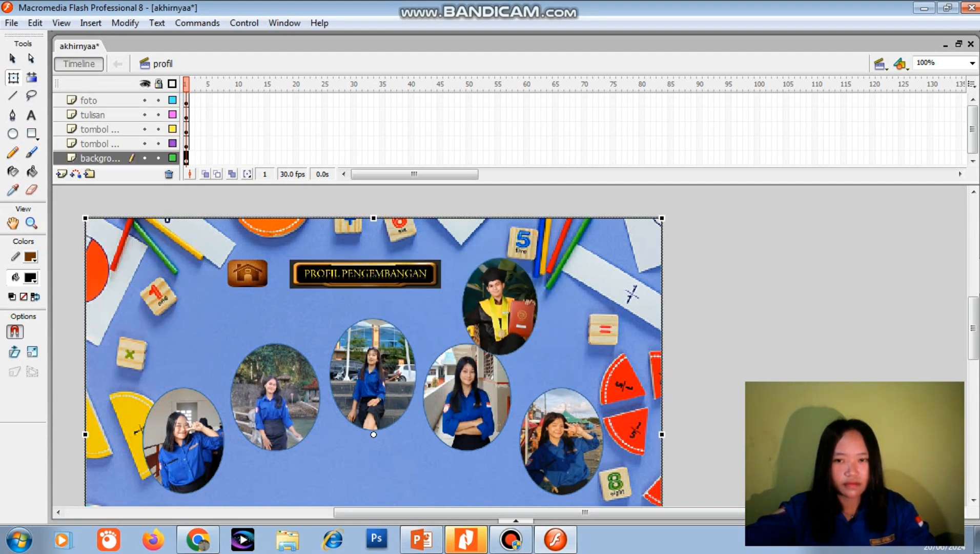
pyautogui.moveTo(500, 306); pyautogui.dragTo(128, 271)
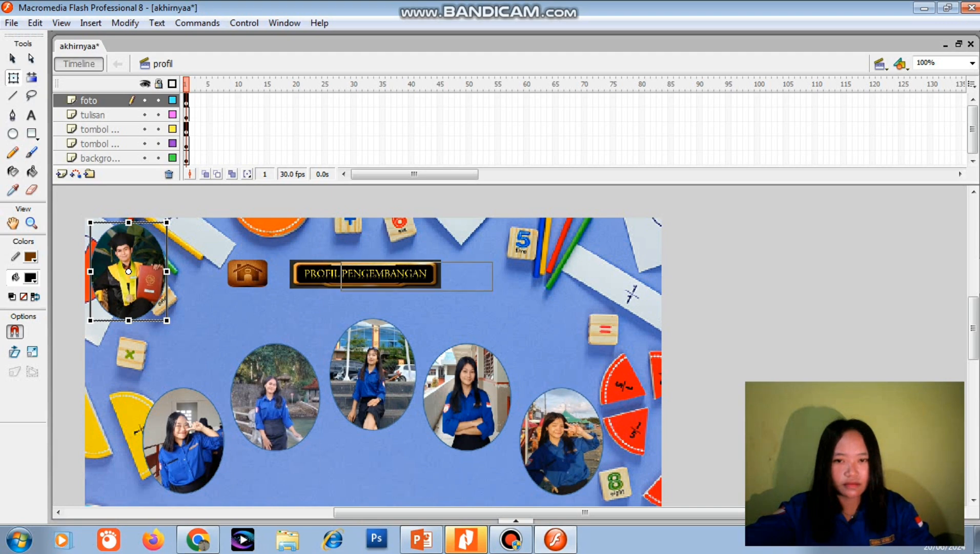
# Step: Shift the PROFIL PENGEMBANGAN banner and home button to the right, and widen the graduate portrait in the corner
pyautogui.moveTo(365, 274); pyautogui.dragTo(407, 274)
pyautogui.moveTo(247, 271); pyautogui.dragTo(248, 272)
pyautogui.moveTo(133, 277); pyautogui.dragTo(175, 267)
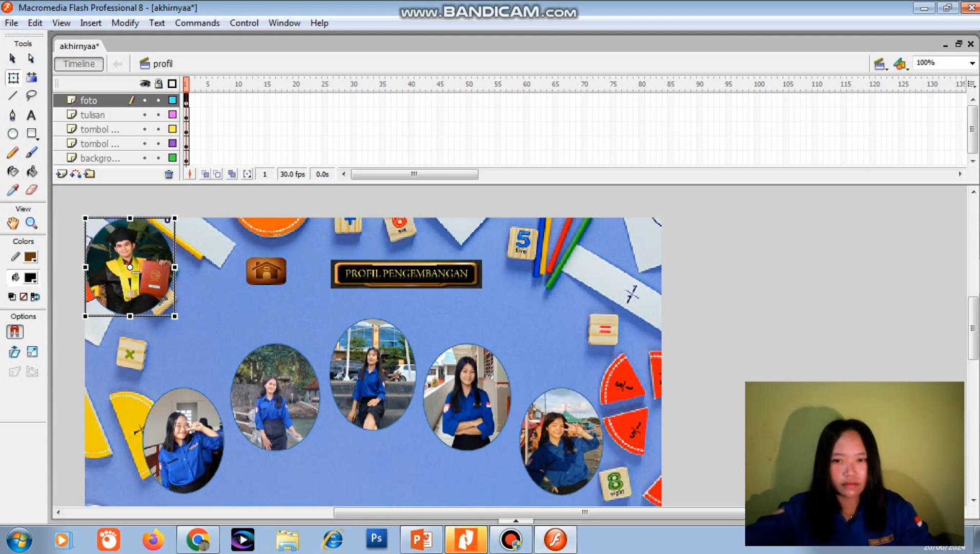
# Step: Undo the latest edits made around the graduate portrait
pyautogui.hotkey('ctrl', 'z')
pyautogui.hotkey('ctrl', 'z')
pyautogui.hotkey('ctrl', 'z')
pyautogui.hotkey('ctrl', 'z')
pyautogui.hotkey('ctrl', 'z')
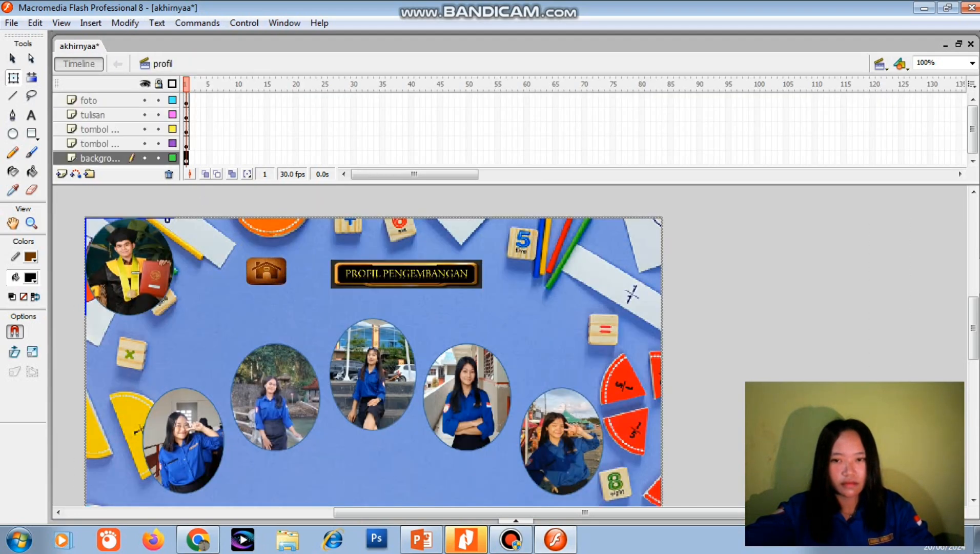
pyautogui.hotkey('ctrl', 'z')
pyautogui.hotkey('ctrl', 'z')
pyautogui.hotkey('ctrl', 'z')
pyautogui.hotkey('ctrl', 'z')
# Step: Move the home button and PROFIL PENGEMBANGAN banner back to the left, and nudge the graduate portrait slightly inward from the corner
pyautogui.moveTo(267, 271); pyautogui.dragTo(246, 272)
pyautogui.moveTo(406, 274); pyautogui.dragTo(364, 271)
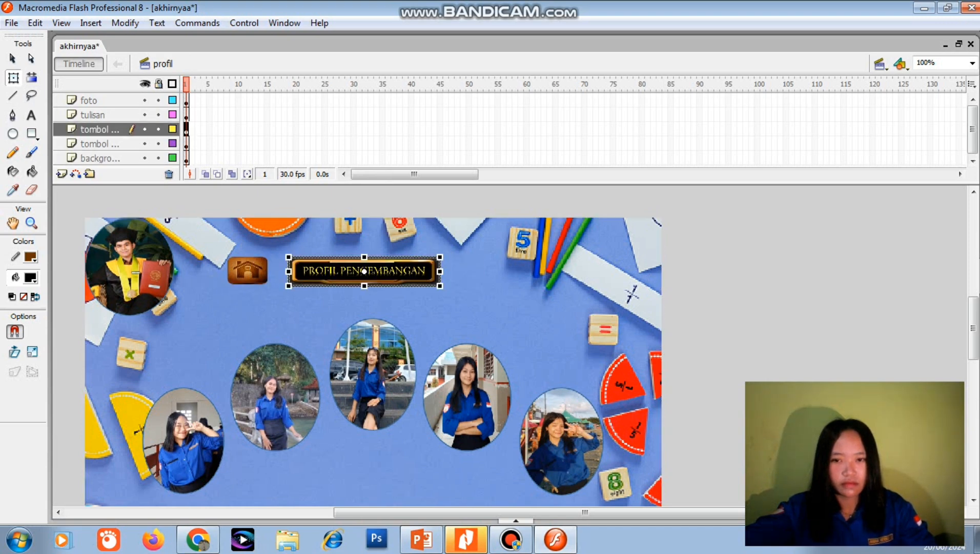
pyautogui.click(130, 267)
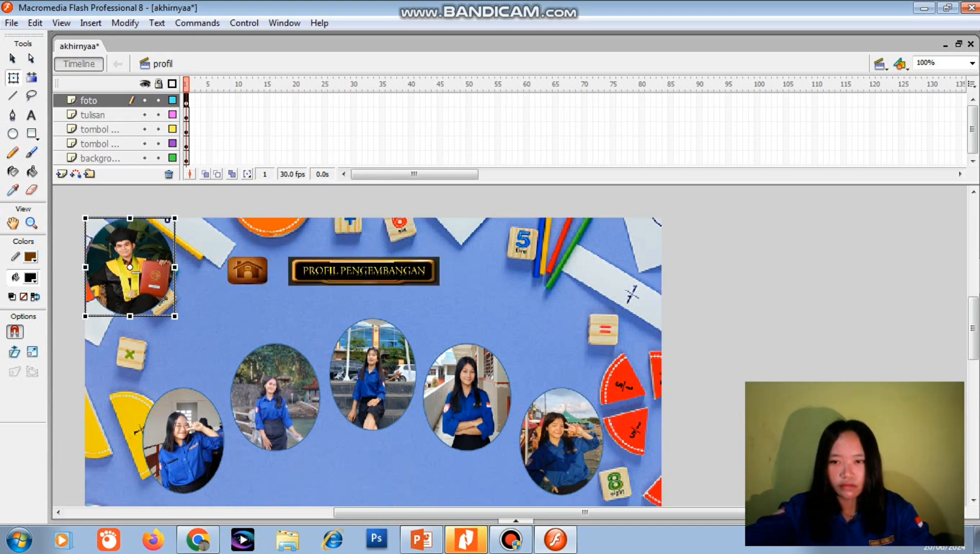
pyautogui.moveTo(175, 267); pyautogui.dragTo(131, 269)
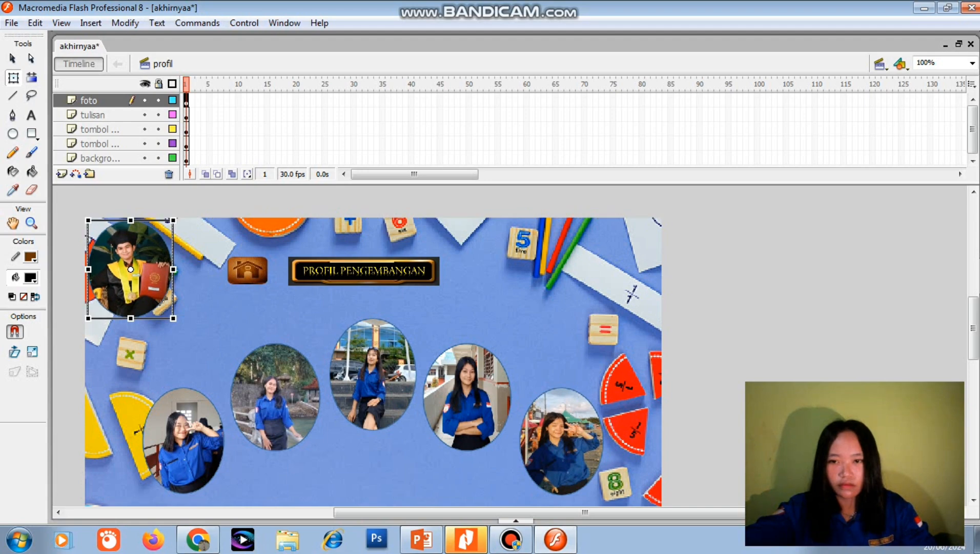
pyautogui.click(11, 22)
pyautogui.moveTo(31, 241)
pyautogui.click(251, 241)
pyautogui.scroll(-1, 720, 205)
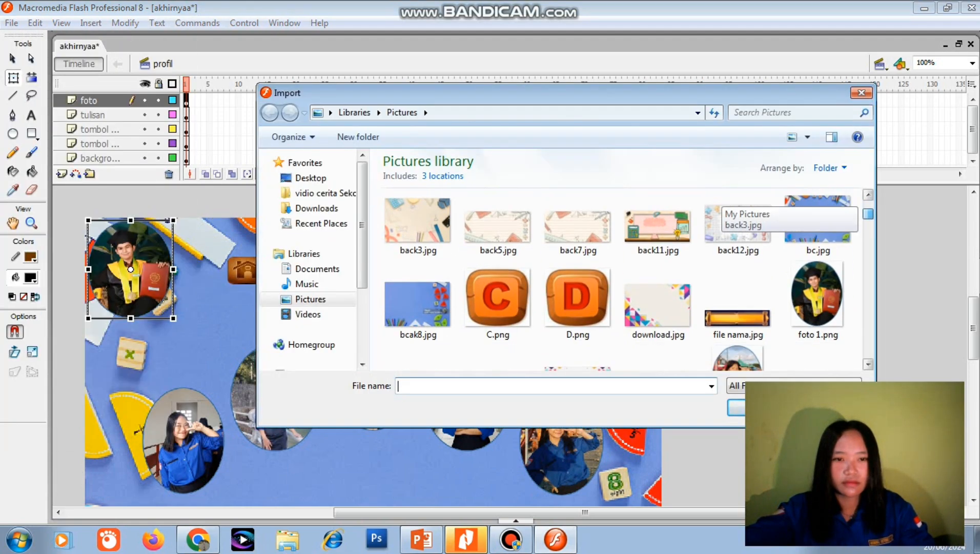
pyautogui.scroll(-2, 418, 230)
pyautogui.doubleClick(417, 254)
pyautogui.click(621, 299)
pyautogui.moveTo(421, 539)
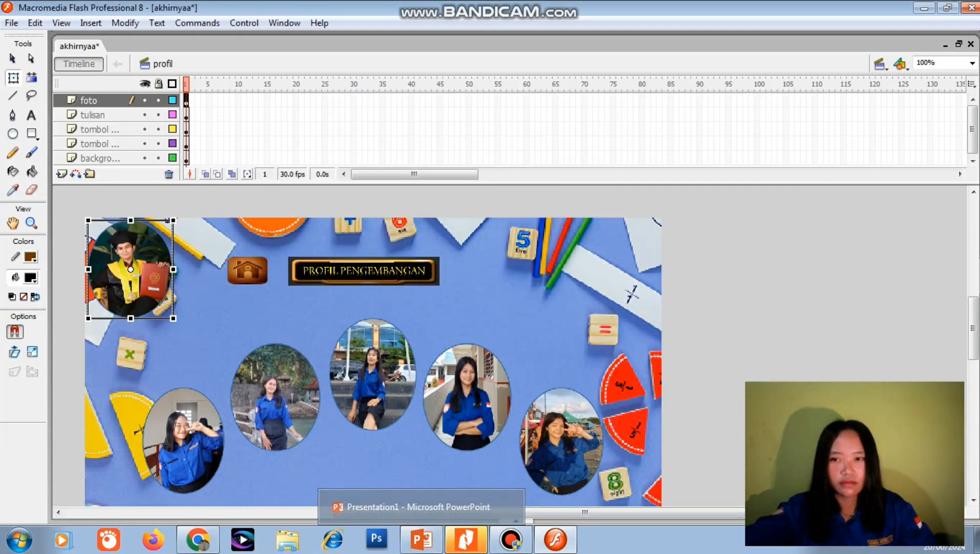
# Step: Import the grey nameplate image foto 2.png from the Pictures library onto the stage
pyautogui.click(11, 23)
pyautogui.moveTo(31, 241)
pyautogui.click(251, 239)
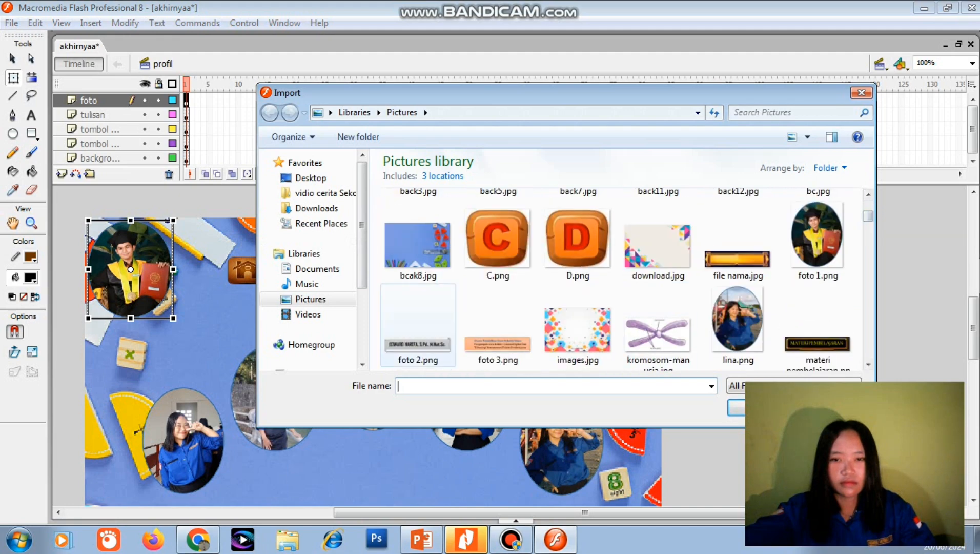
pyautogui.doubleClick(417, 323)
pyautogui.click(551, 299)
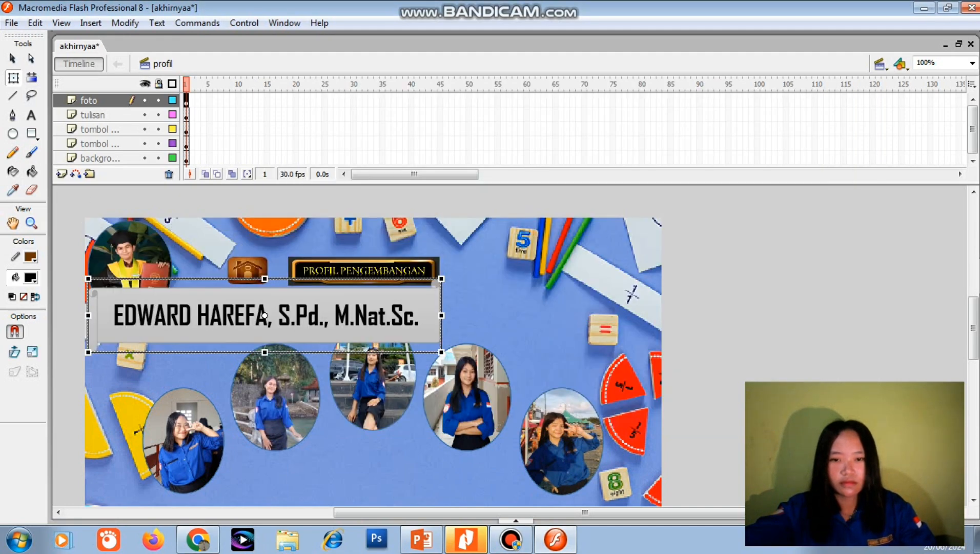
# Step: Shrink the grey nameplate to a slim strip beneath the graduate portrait, and shift the portrait right to centre it above the nameplate
pyautogui.moveTo(442, 278); pyautogui.dragTo(407, 305)
pyautogui.moveTo(265, 315); pyautogui.dragTo(229, 325)
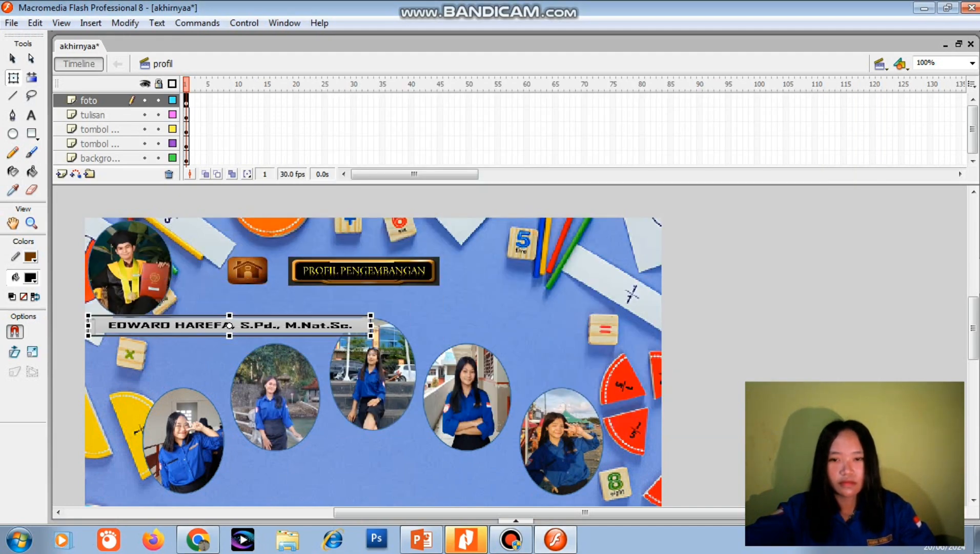
pyautogui.moveTo(371, 325); pyautogui.dragTo(313, 326)
pyautogui.moveTo(278, 327); pyautogui.dragTo(218, 330)
pyautogui.click(134, 276)
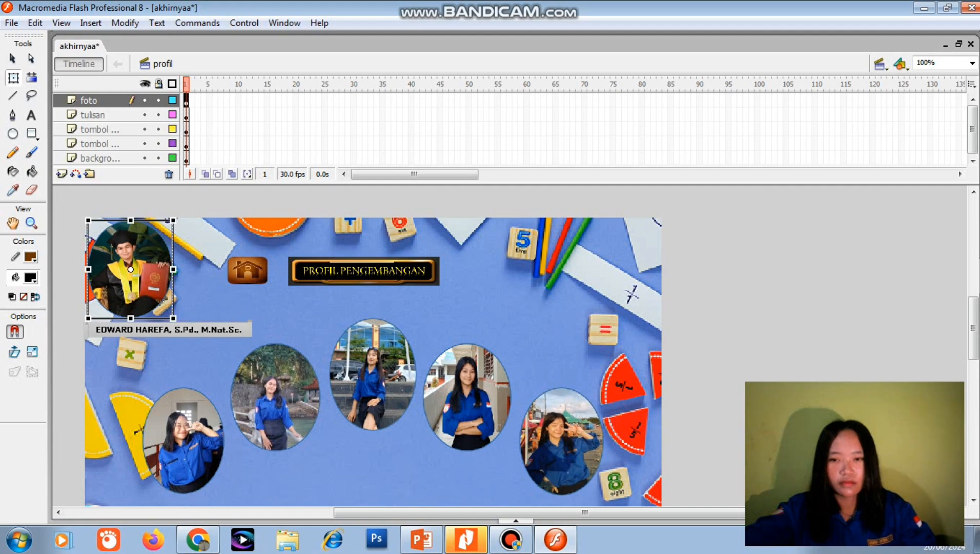
pyautogui.moveTo(135, 277); pyautogui.dragTo(172, 276)
pyautogui.click(220, 302)
pyautogui.click(168, 330)
# Step: Import the orange lecturer description image onto the stage, shrink it and place it directly beneath the nameplate
pyautogui.click(11, 23)
pyautogui.click(31, 241)
pyautogui.click(245, 242)
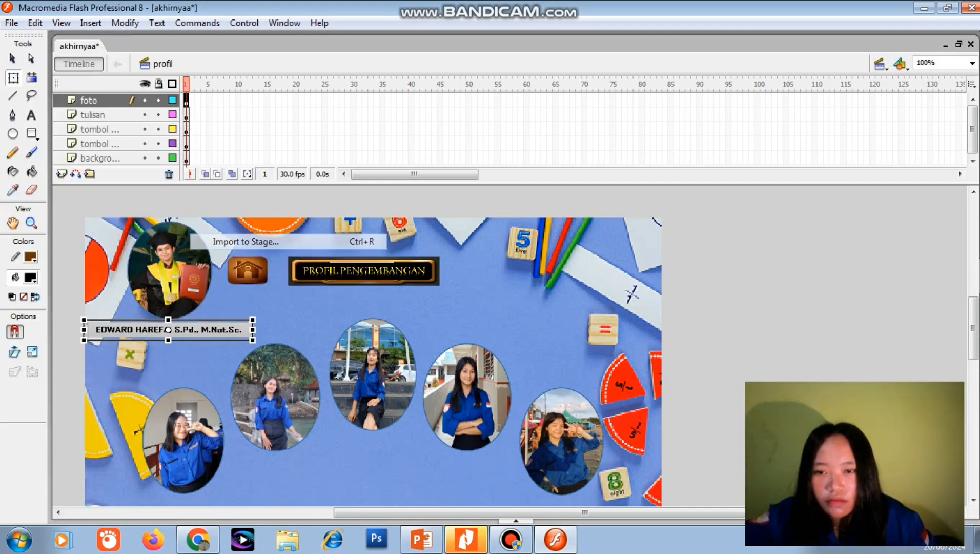
pyautogui.scroll(-4, 497, 241)
pyautogui.doubleClick(496, 233)
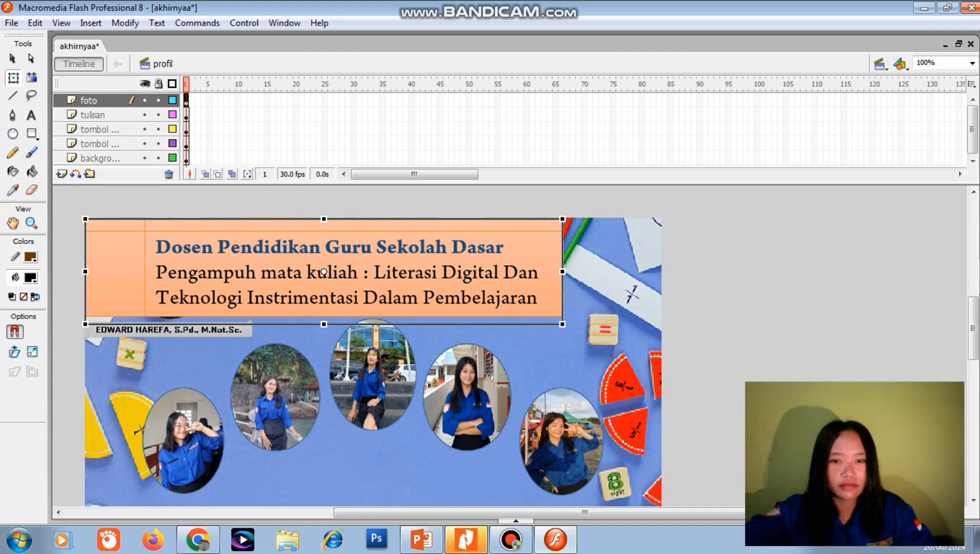
pyautogui.moveTo(563, 323); pyautogui.dragTo(410, 291)
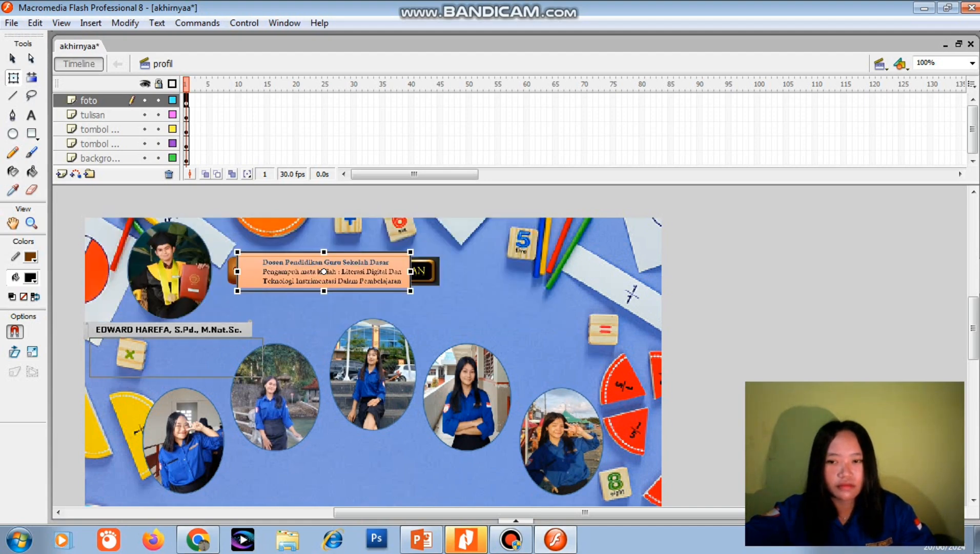
pyautogui.moveTo(324, 271); pyautogui.dragTo(176, 356)
# Step: Move the four centered text lines, from MAHASISWA PRODI to the year, slightly lower on the stage with even spacing
pyautogui.scroll(-3, 176, 356)
pyautogui.doubleClick(398, 443)
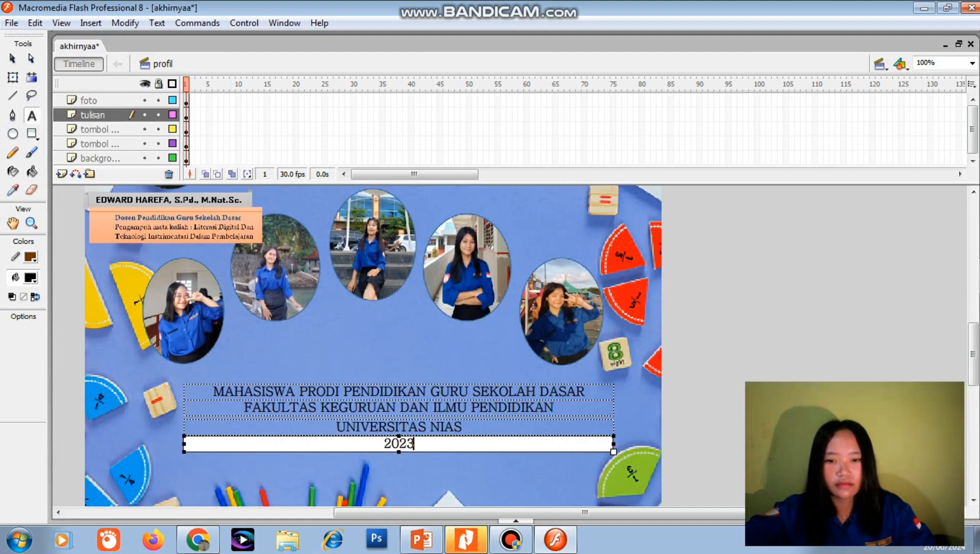
pyautogui.moveTo(398, 444); pyautogui.dragTo(397, 461)
pyautogui.doubleClick(398, 426)
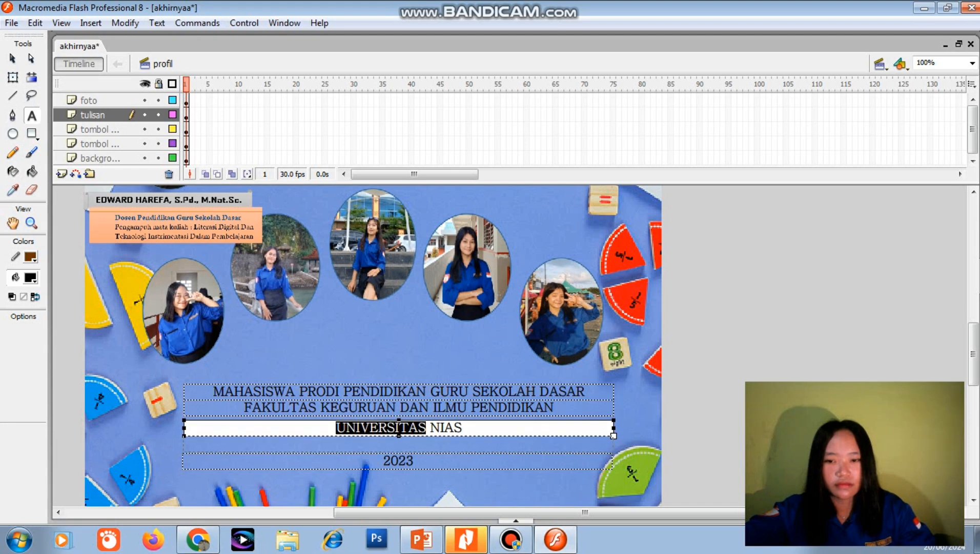
pyautogui.moveTo(398, 427); pyautogui.dragTo(399, 444)
pyautogui.doubleClick(399, 407)
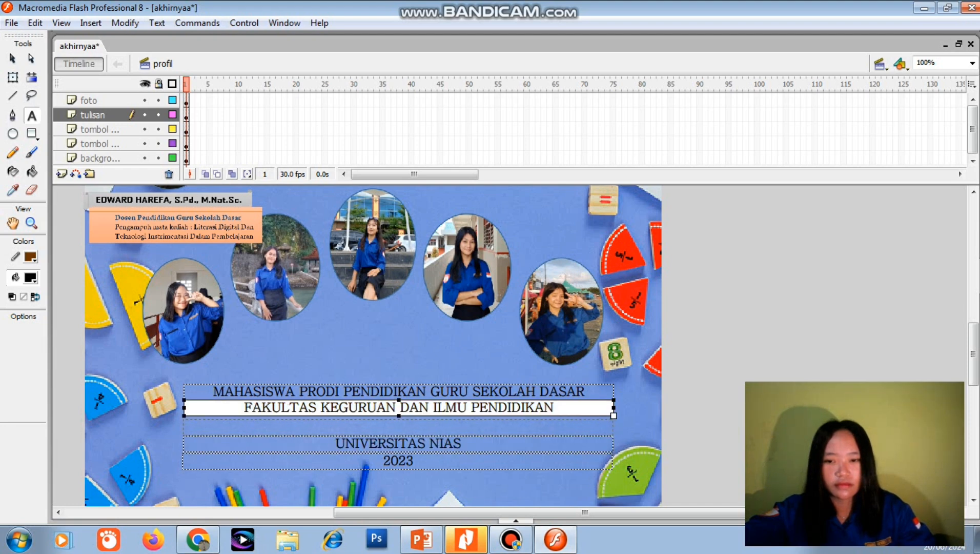
pyautogui.moveTo(398, 407)
pyautogui.mouseDown()
pyautogui.moveTo(399, 426)
pyautogui.moveTo(399, 406)
pyautogui.moveTo(399, 417)
pyautogui.mouseUp()
pyautogui.doubleClick(399, 390)
# Step: Move the five developer portraits lower on the stage, keeping their arched arrangement above the text
pyautogui.click(13, 78)
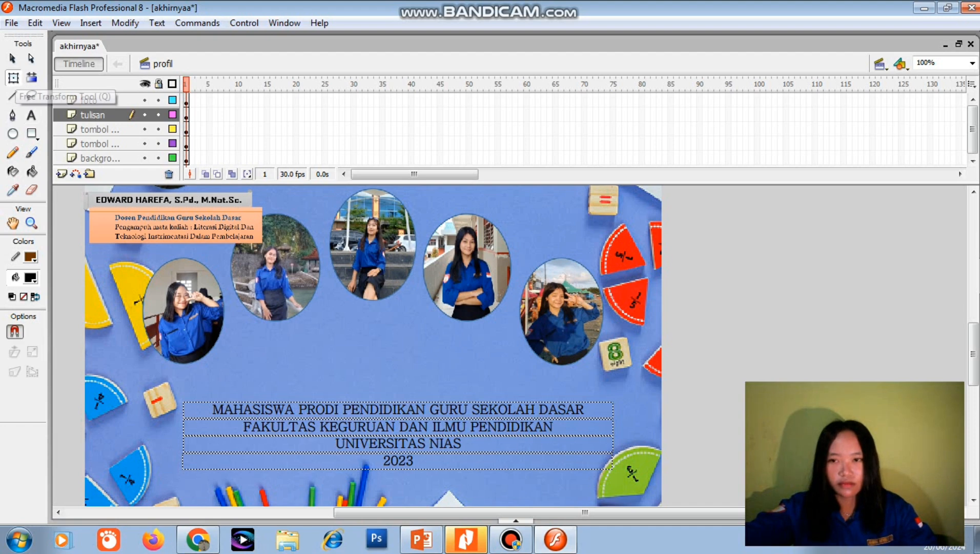
pyautogui.click(183, 310)
pyautogui.moveTo(183, 310); pyautogui.dragTo(183, 323)
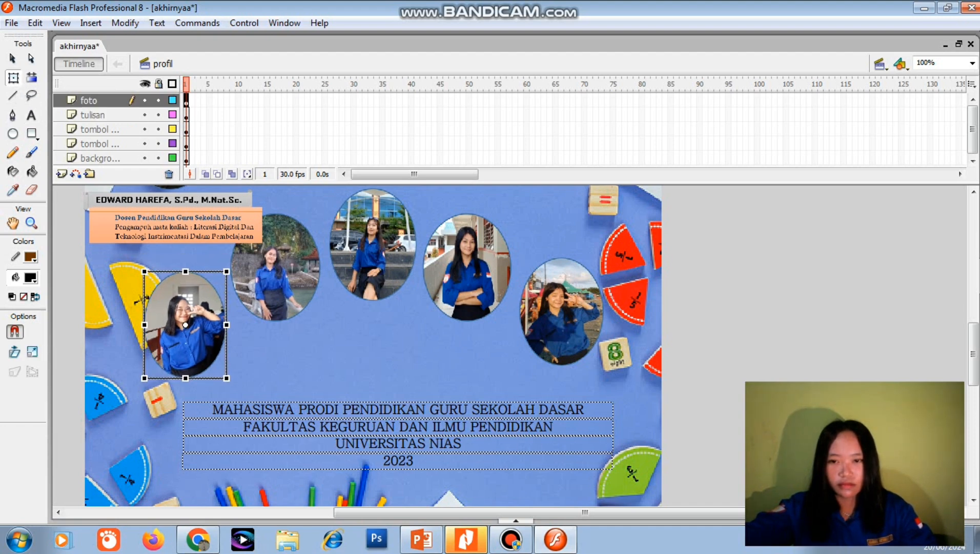
pyautogui.moveTo(275, 267); pyautogui.dragTo(271, 295)
pyautogui.moveTo(373, 246); pyautogui.dragTo(370, 275)
pyautogui.moveTo(466, 267); pyautogui.dragTo(465, 294)
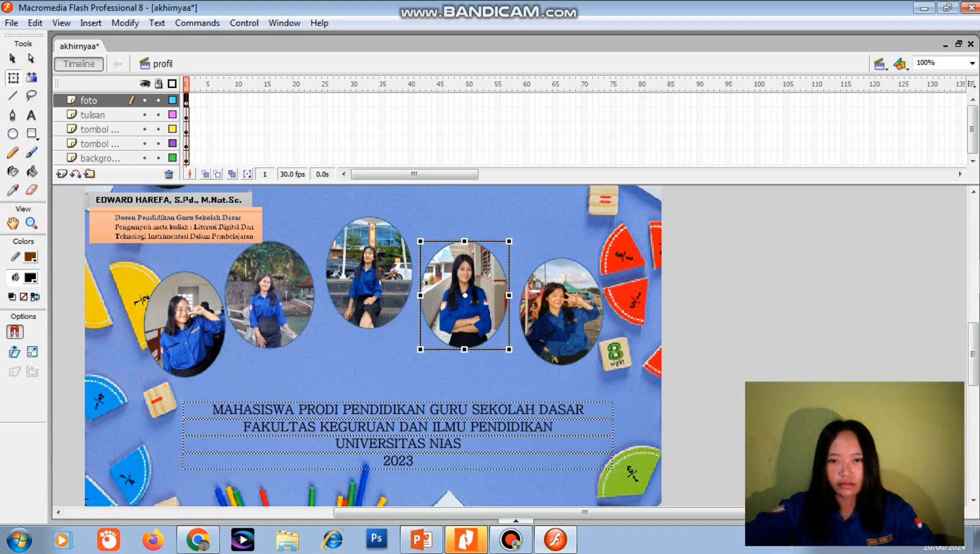
pyautogui.moveTo(561, 311)
pyautogui.mouseDown()
pyautogui.moveTo(561, 336)
pyautogui.moveTo(562, 325)
pyautogui.mouseUp()
# Step: Nudge the orange description to the stage's left edge, and slightly widen both the nameplate and the description
pyautogui.scroll(3, 562, 325)
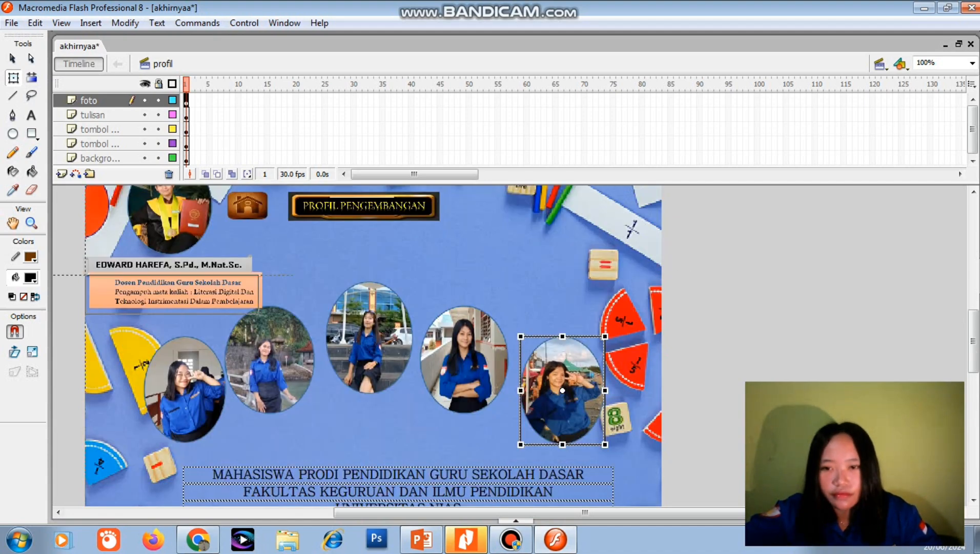
pyautogui.moveTo(176, 291); pyautogui.dragTo(171, 291)
pyautogui.click(168, 265)
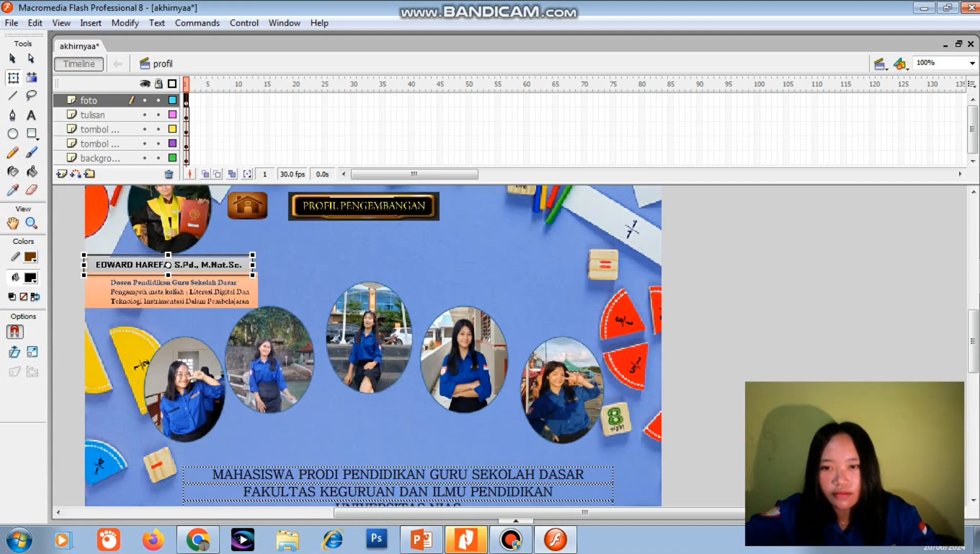
pyautogui.moveTo(254, 265); pyautogui.dragTo(212, 265)
pyautogui.click(172, 292)
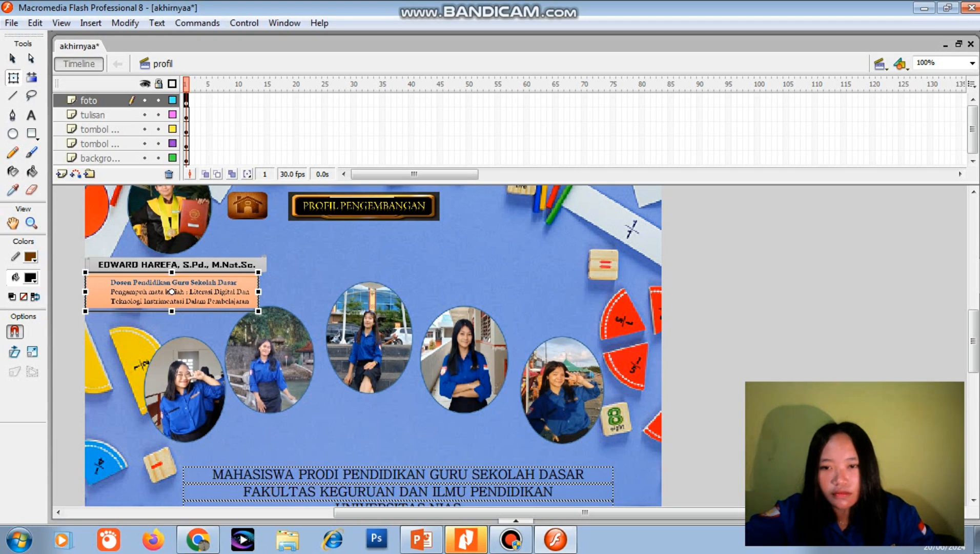
pyautogui.moveTo(258, 291); pyautogui.dragTo(205, 292)
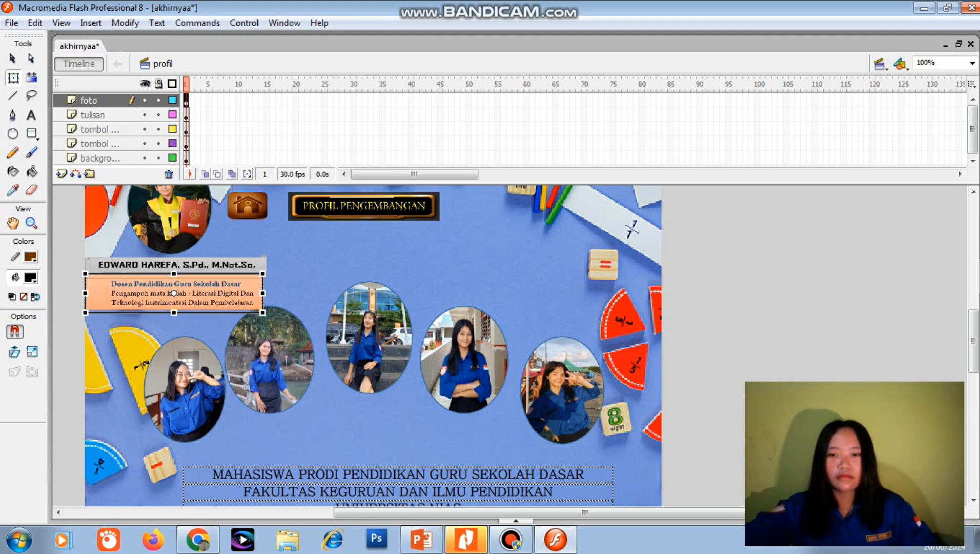
# Step: Nudge the second and fourth developer portraits slightly downward, and shift the nameplate and orange description slightly inward from the stage edge
pyautogui.click(318, 359)
pyautogui.moveTo(269, 360); pyautogui.dragTo(278, 363)
pyautogui.moveTo(464, 360); pyautogui.dragTo(469, 370)
pyautogui.moveTo(469, 370); pyautogui.dragTo(466, 363)
pyautogui.click(515, 307)
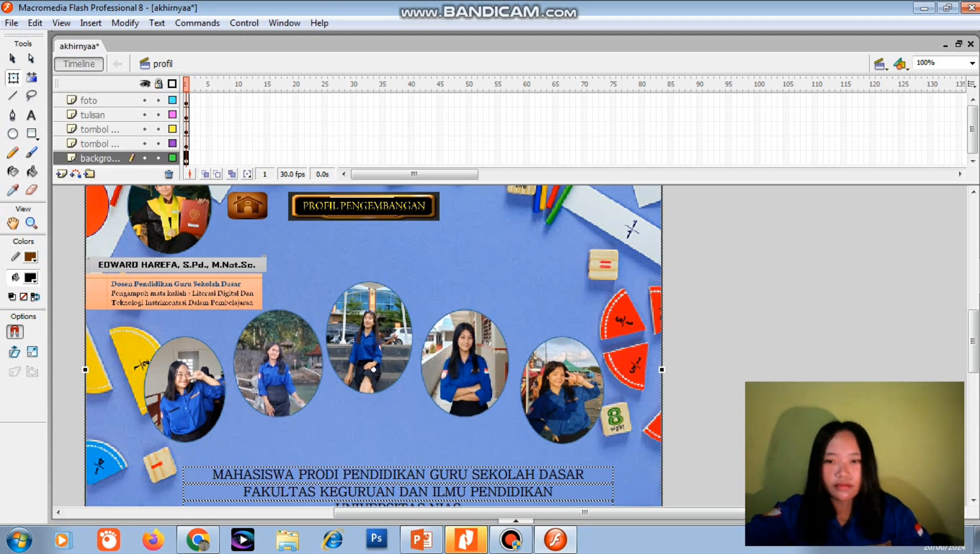
pyautogui.moveTo(177, 264); pyautogui.dragTo(177, 290)
pyautogui.click(374, 369)
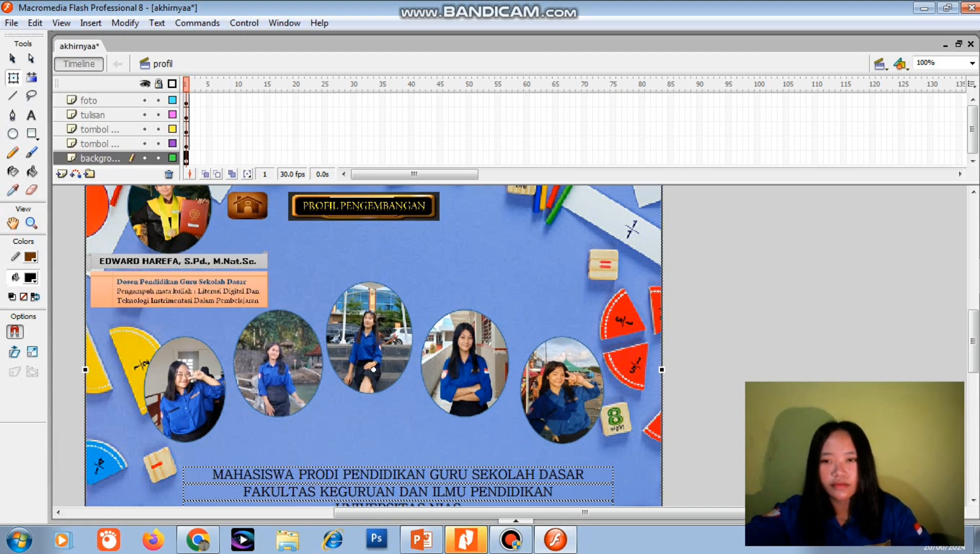
# Step: Test the movie, check the PROFIL PENGEMBANGAN page and its home button, and minimize the preview
pyautogui.scroll(-5, 373, 346)
pyautogui.scroll(5, 374, 346)
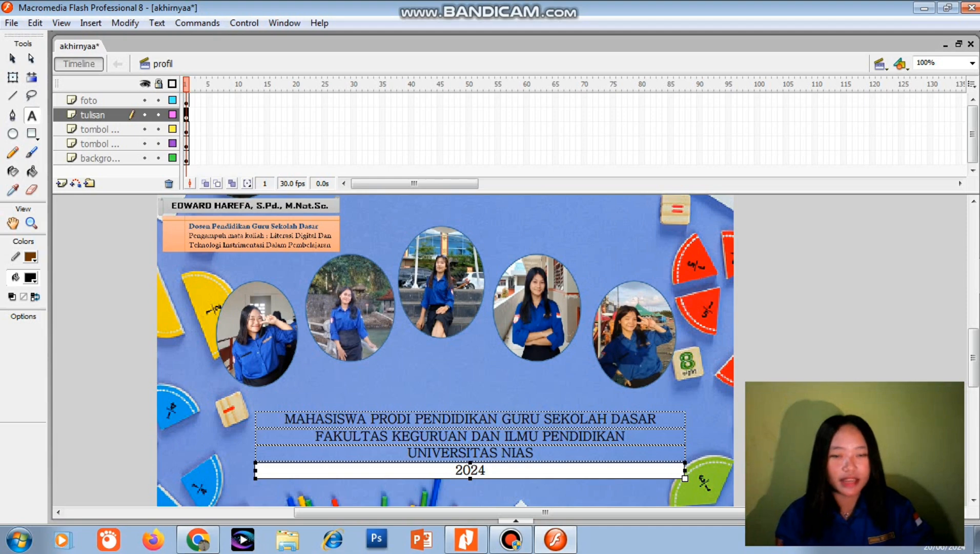
pyautogui.click(244, 23)
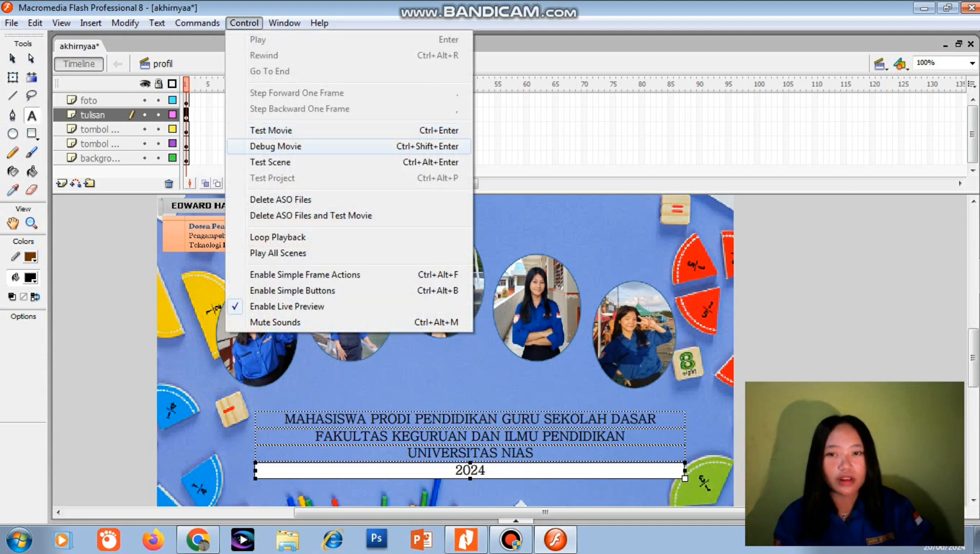
pyautogui.click(271, 130)
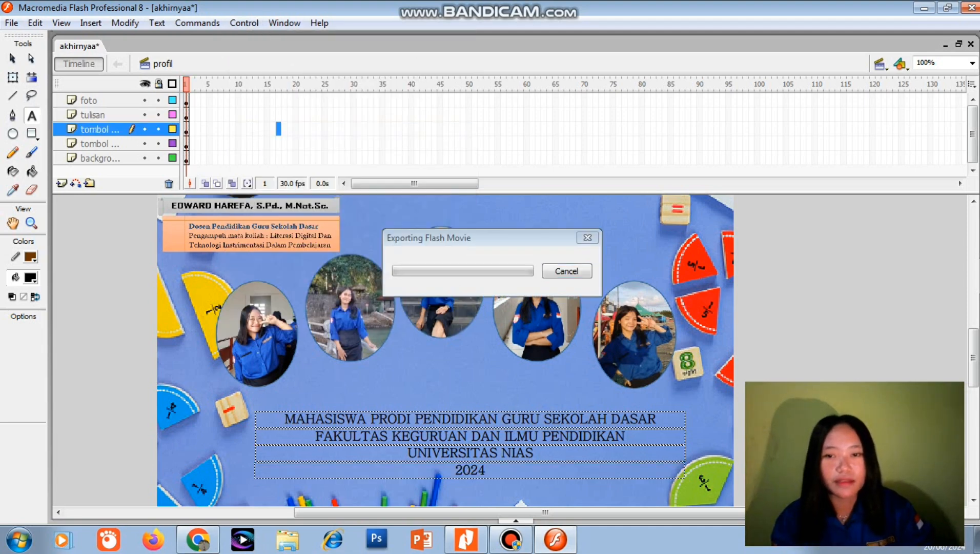
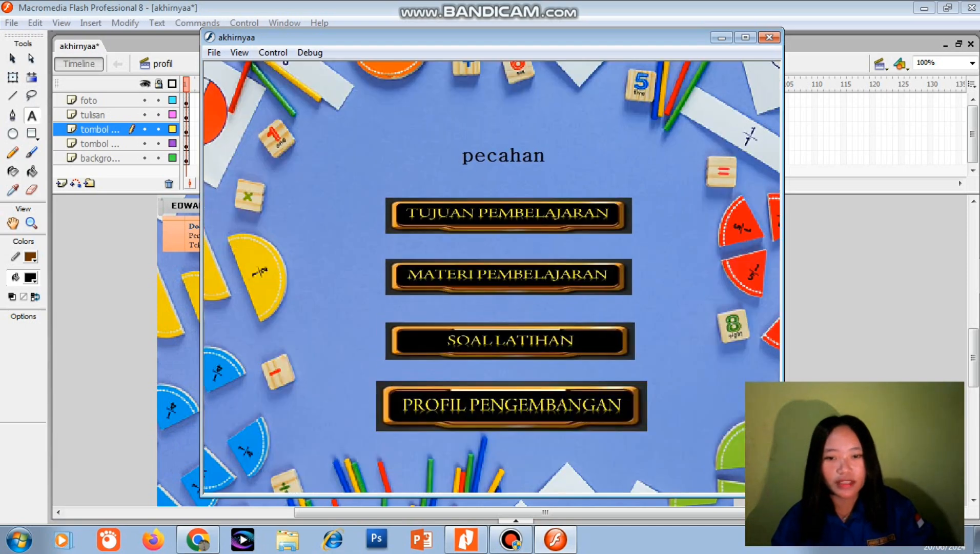
pyautogui.click(511, 405)
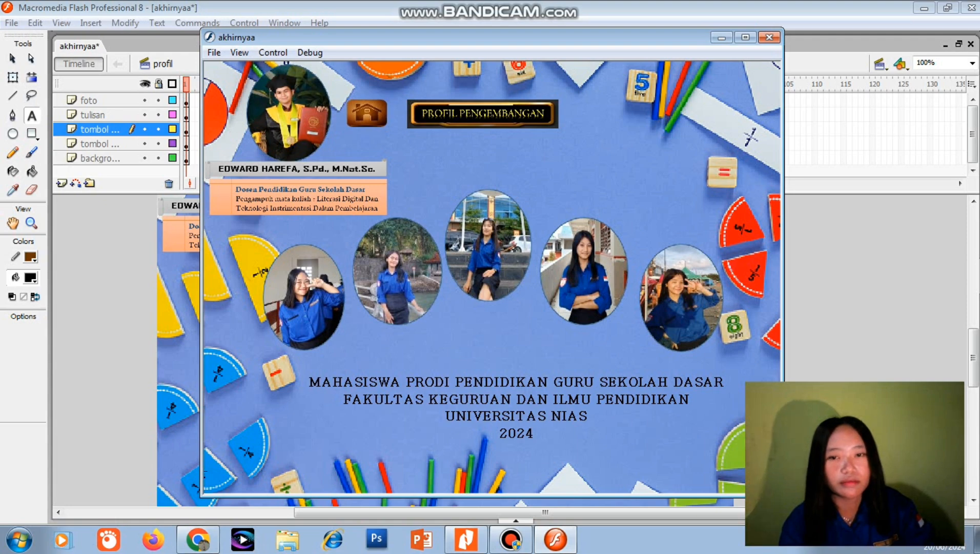
pyautogui.click(366, 113)
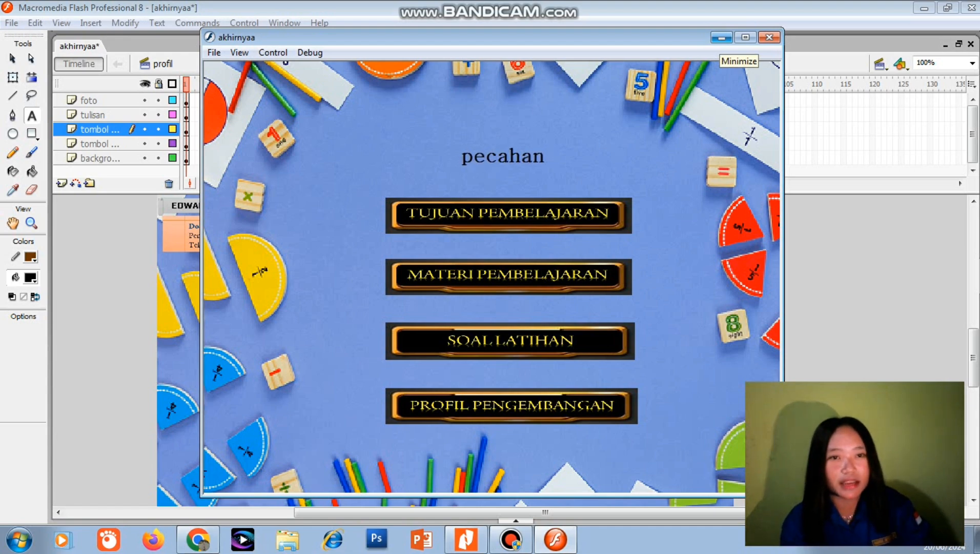
pyautogui.click(721, 38)
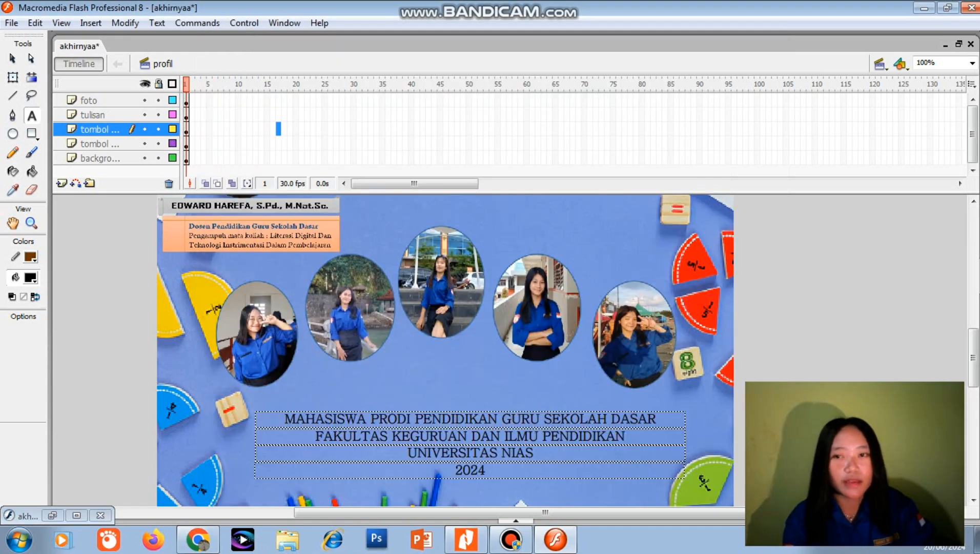
# Step: Test the movie again, check the TUJUAN PEMBELAJARAN page and return to the main menu with its home button
pyautogui.click(244, 22)
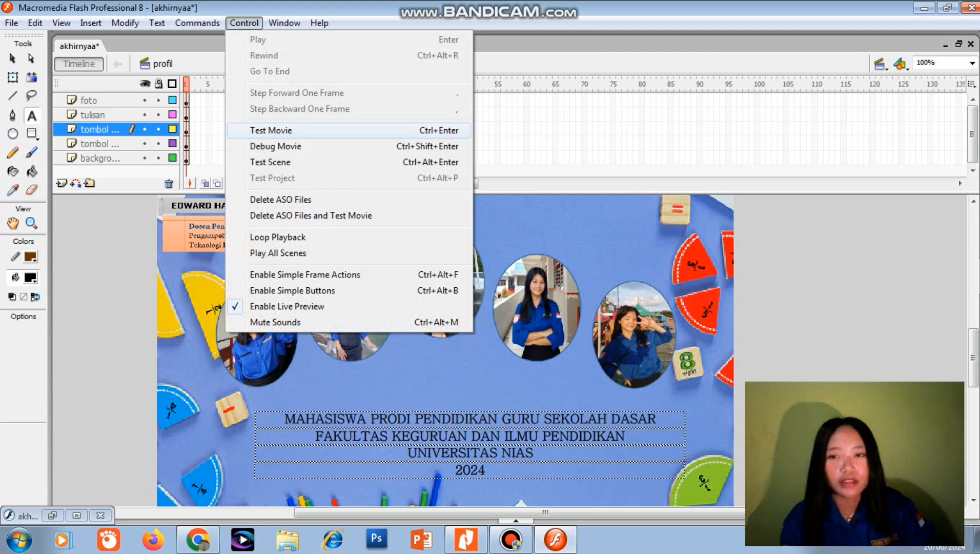
pyautogui.click(270, 130)
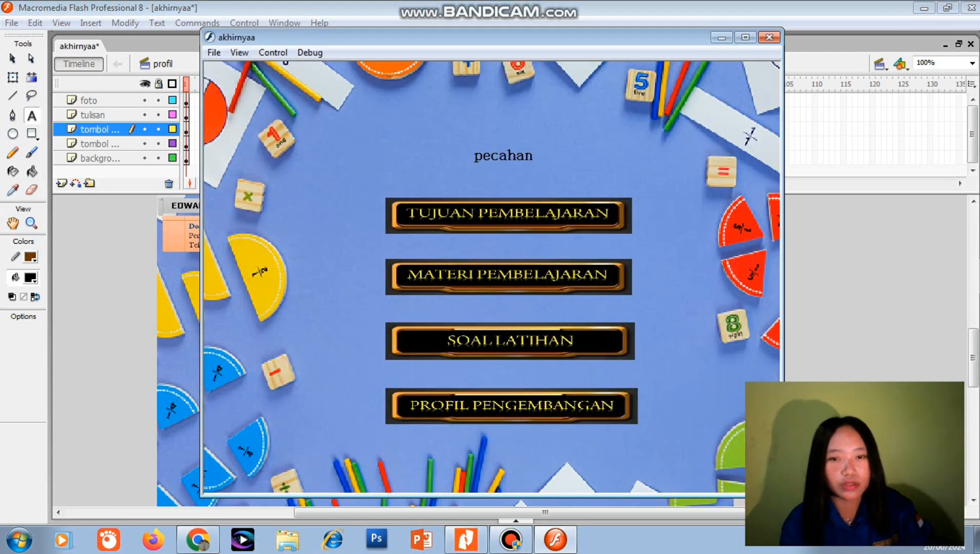
pyautogui.click(507, 212)
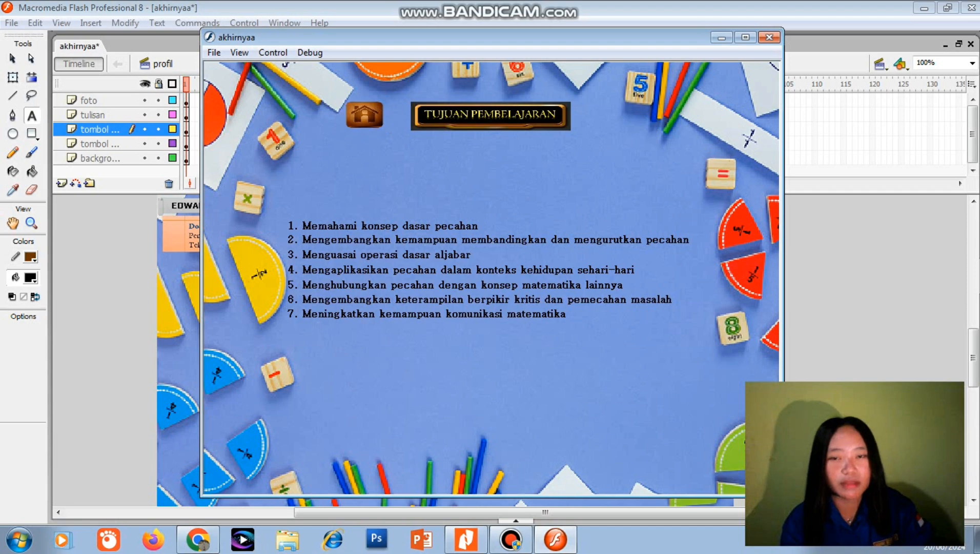
pyautogui.click(364, 114)
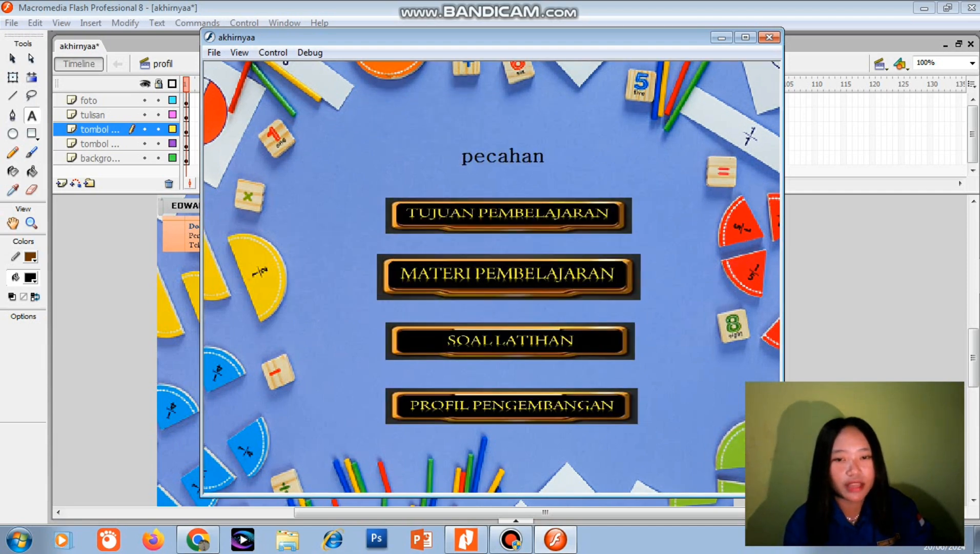
# Step: Open the MATERI PEMBELAJARAN page, go forward and back between its pages, and return to the main menu
pyautogui.click(509, 277)
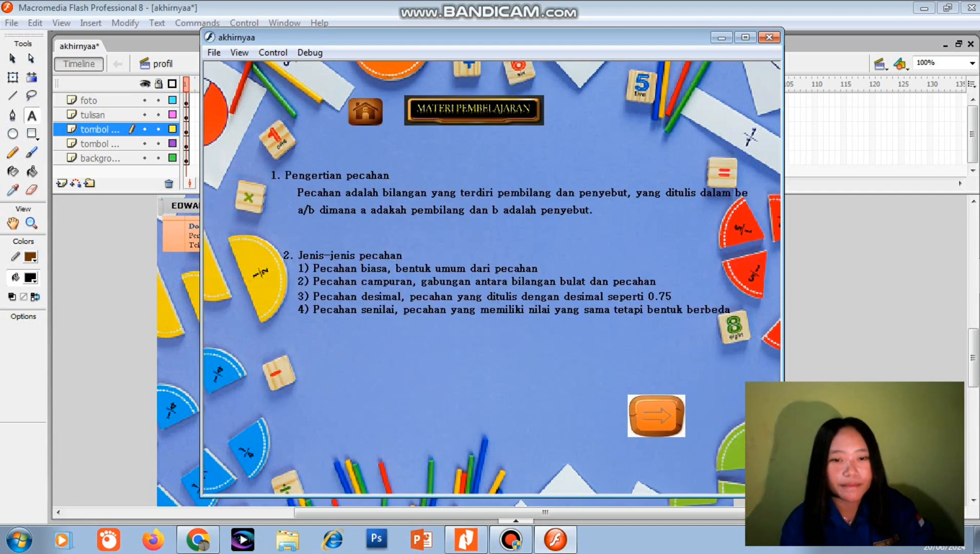
pyautogui.click(656, 416)
pyautogui.click(369, 412)
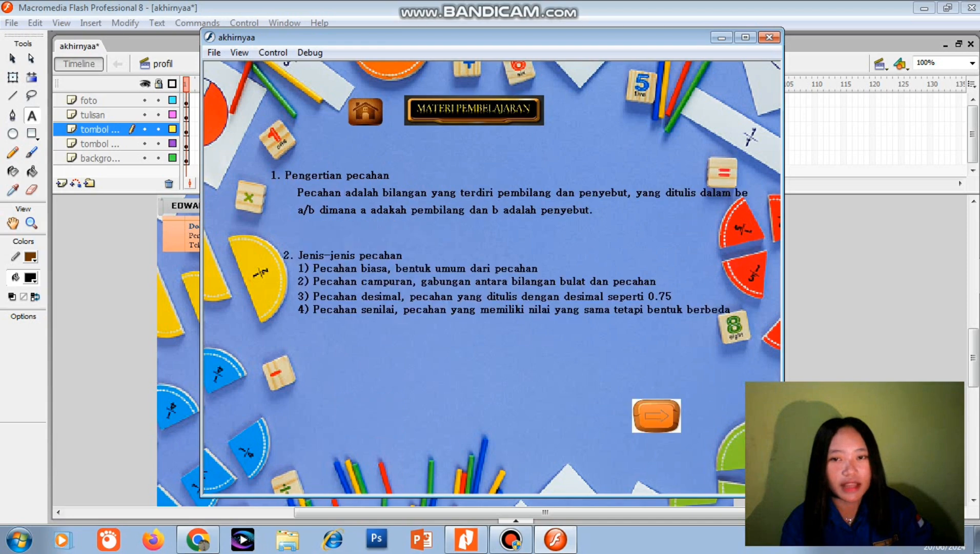
pyautogui.click(365, 112)
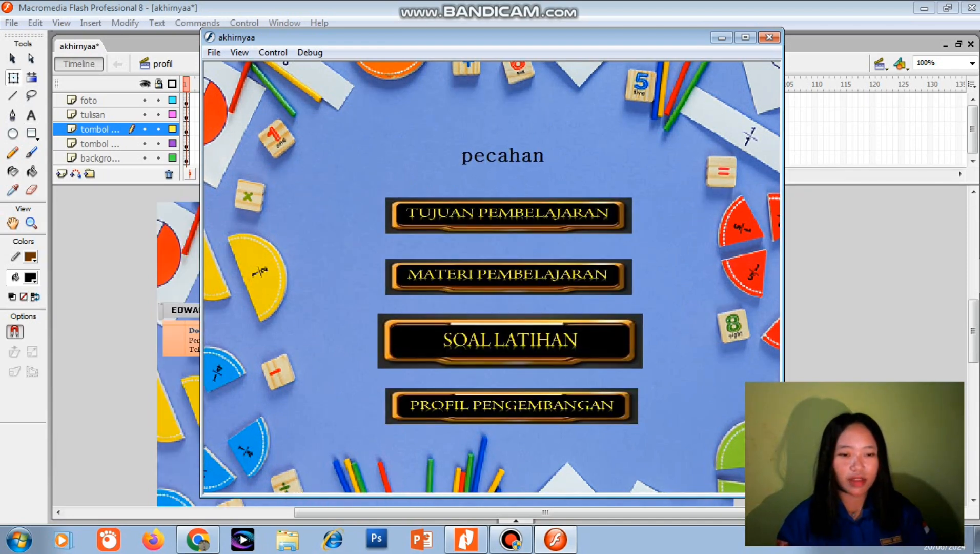
# Step: Open the SOAL LATIHAN page, continue with MULAI and enter the student's name in the NAMA PESERTA DIDIK field
pyautogui.click(510, 341)
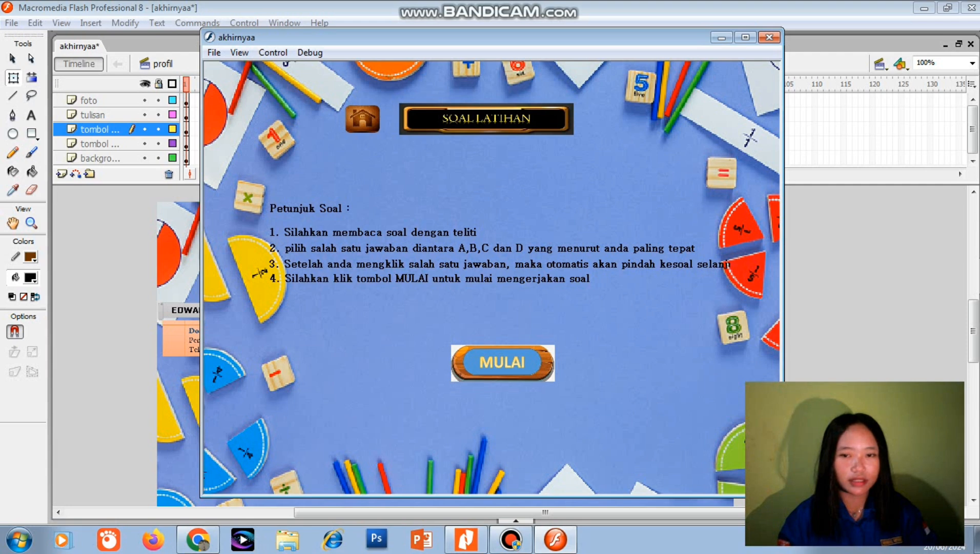
pyautogui.click(503, 362)
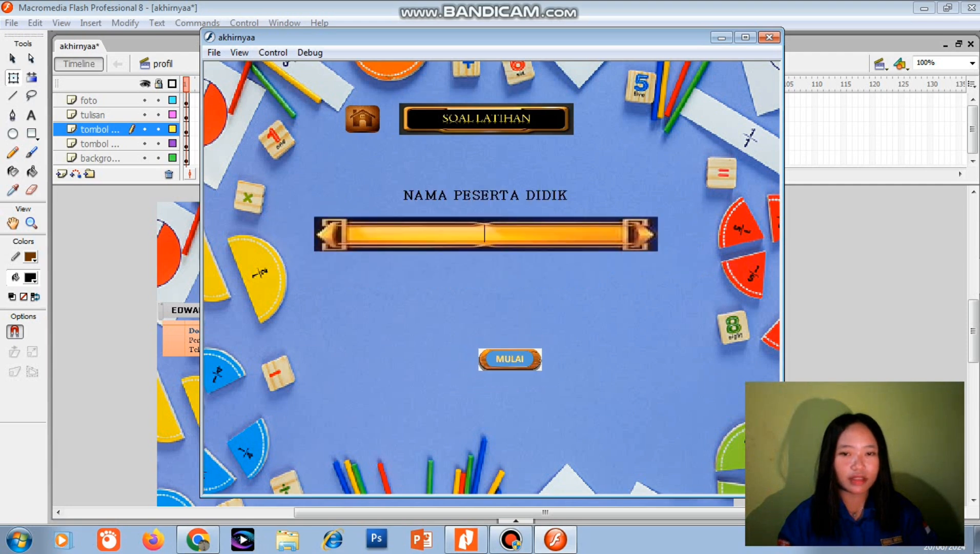
pyautogui.write('sil')
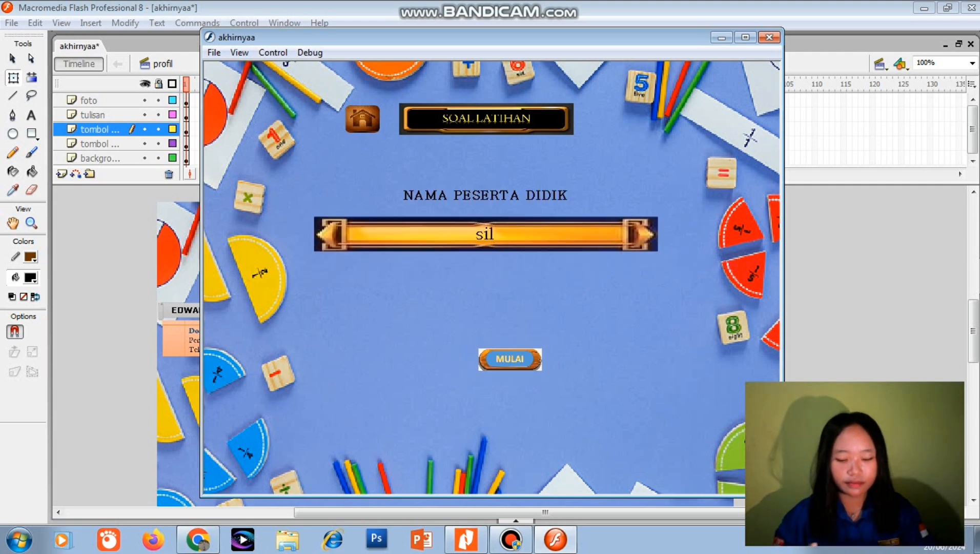
pyautogui.write('via')
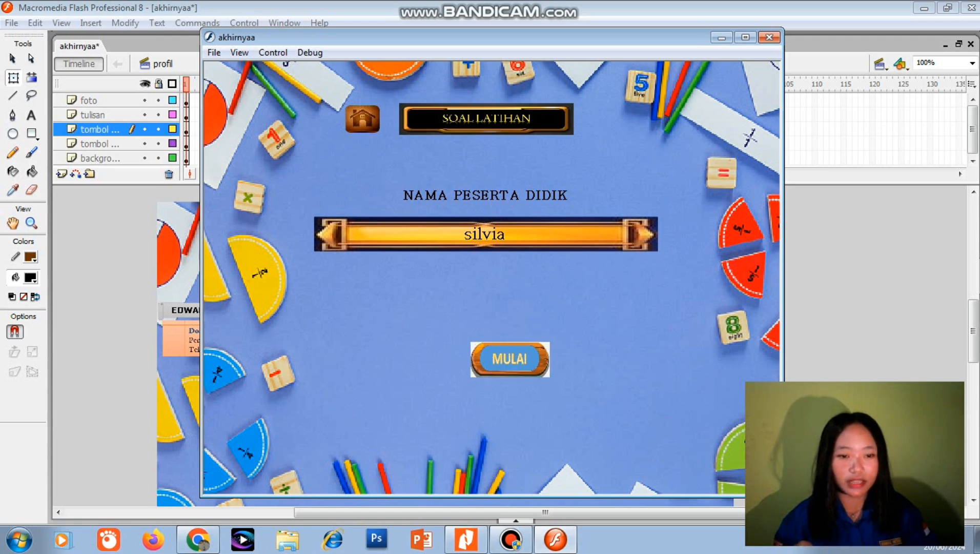
# Step: Take the SOAL LATIHAN quiz, answering A, C, B, B and D, and return from the score page to the main menu
pyautogui.click(510, 359)
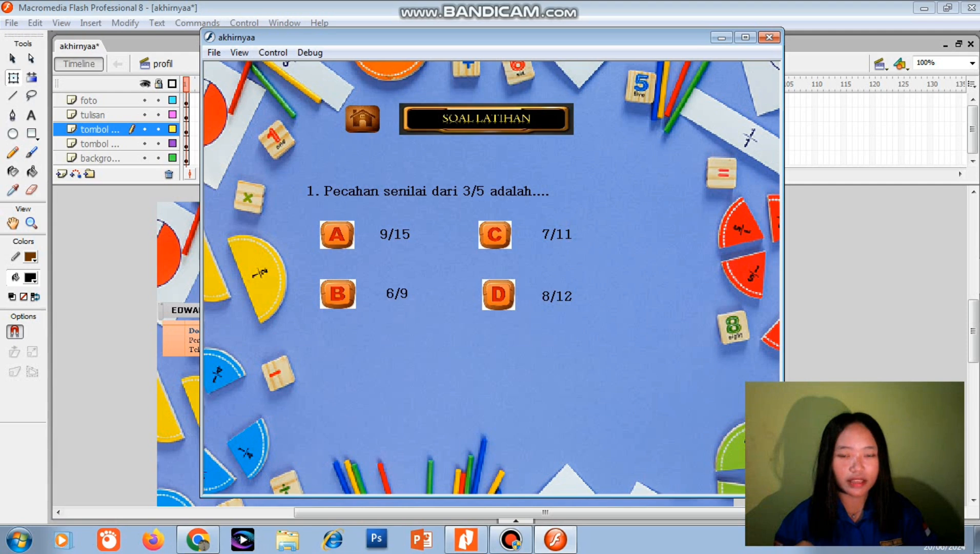
pyautogui.click(337, 234)
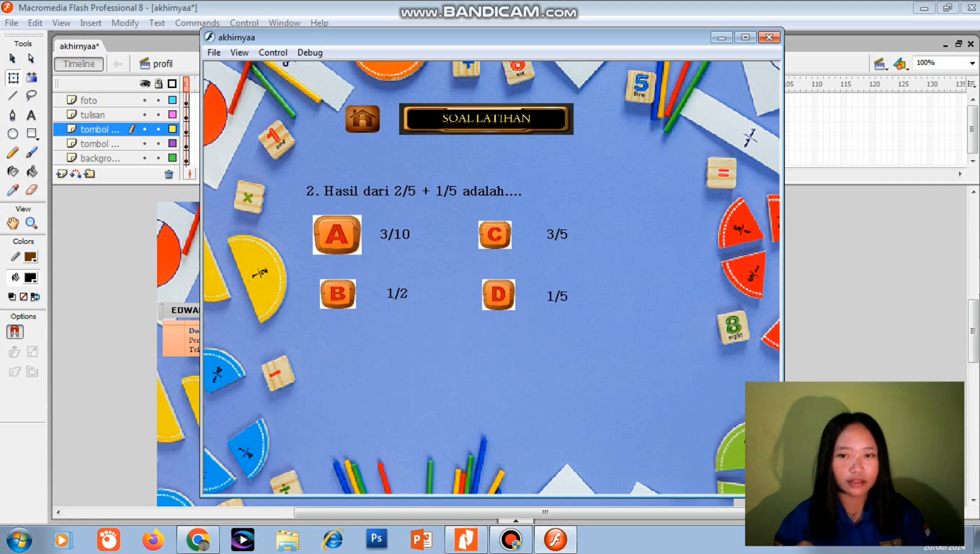
pyautogui.click(495, 234)
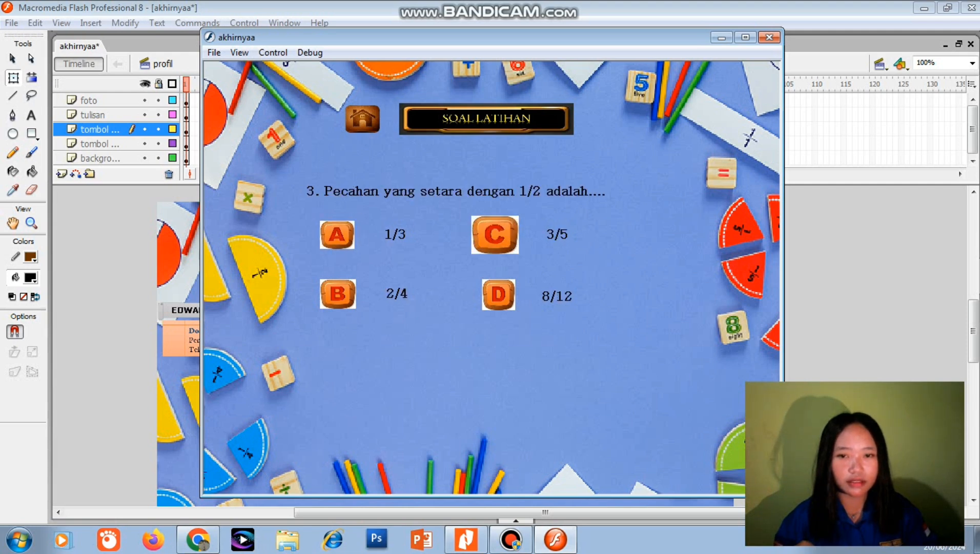
pyautogui.click(338, 293)
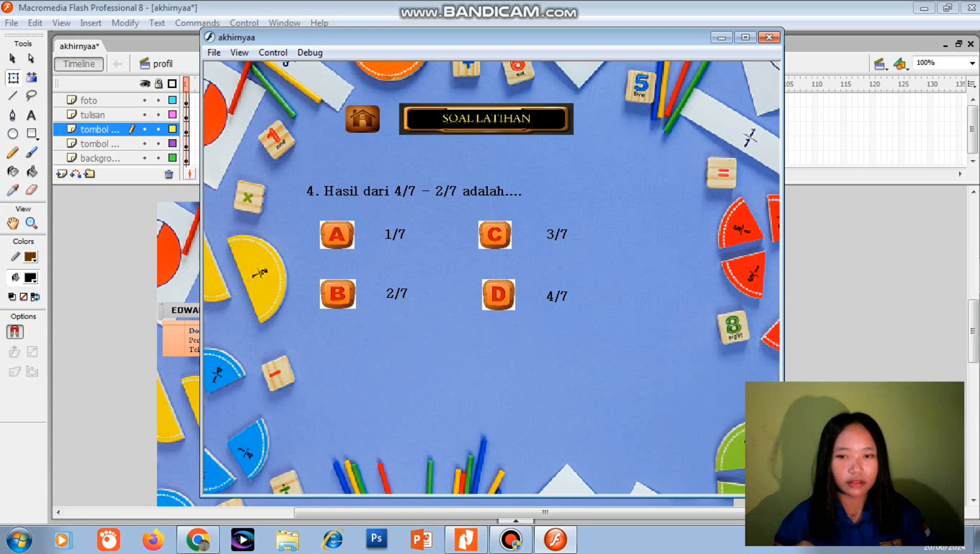
pyautogui.click(338, 293)
pyautogui.click(498, 294)
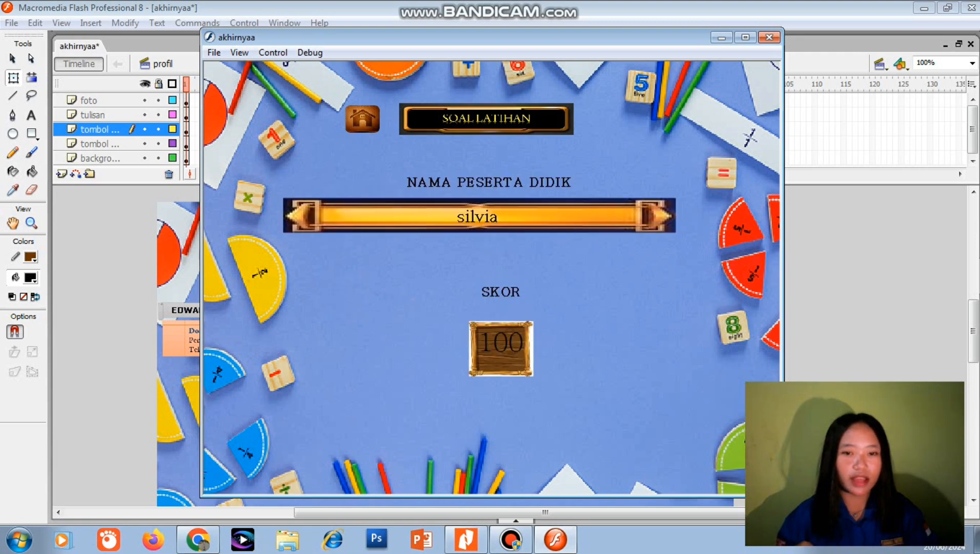
pyautogui.click(362, 119)
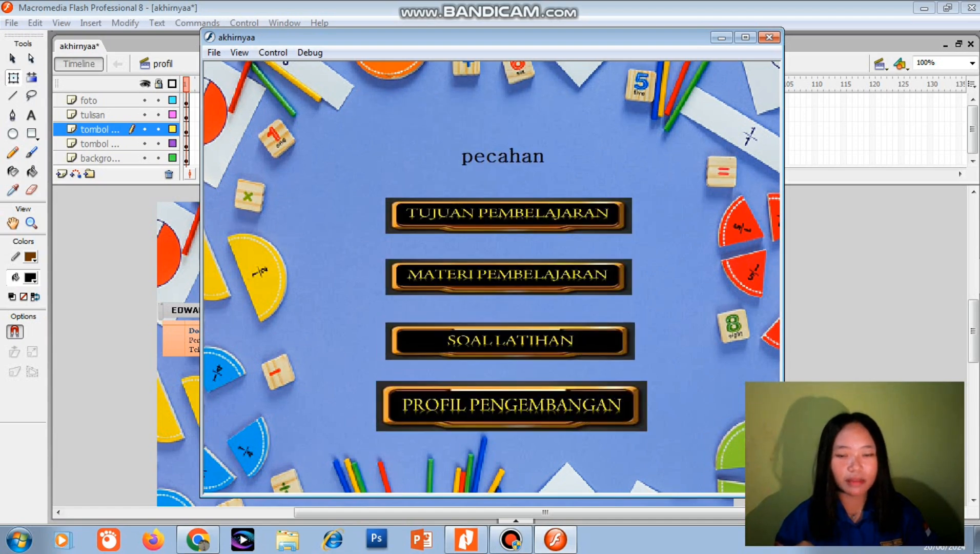
# Step: Check the PROFIL PENGEMBANGAN page and its home button, and close the movie preview
pyautogui.click(511, 405)
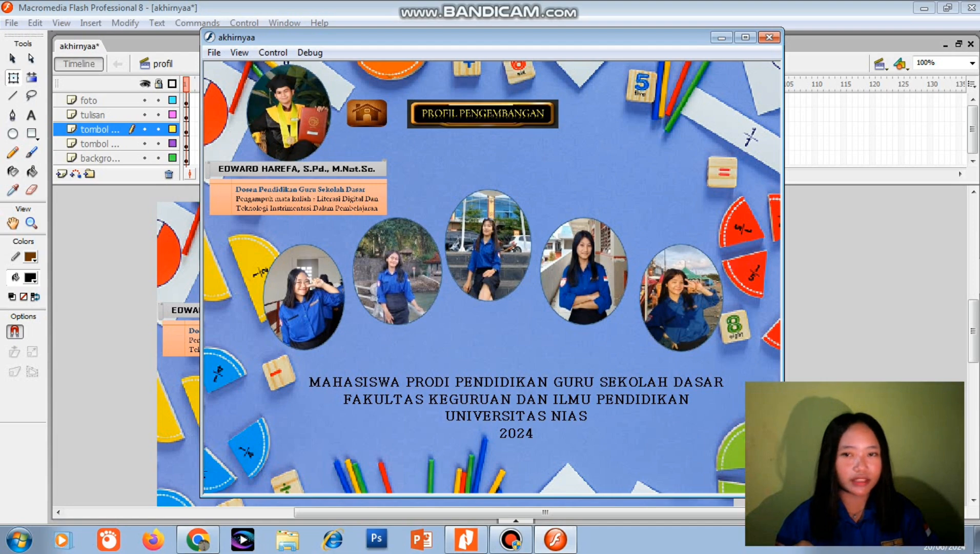
pyautogui.click(366, 113)
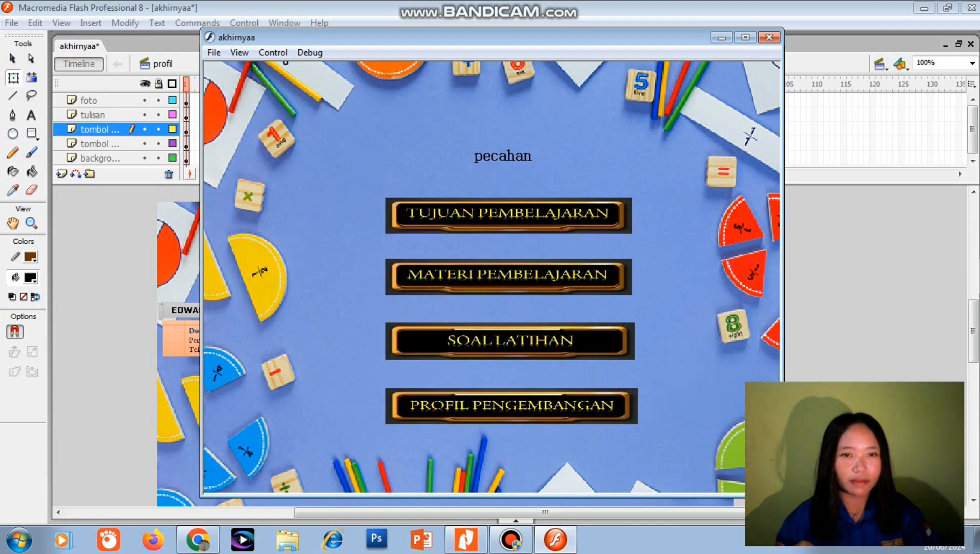
pyautogui.hotkey('ctrl', 'w')
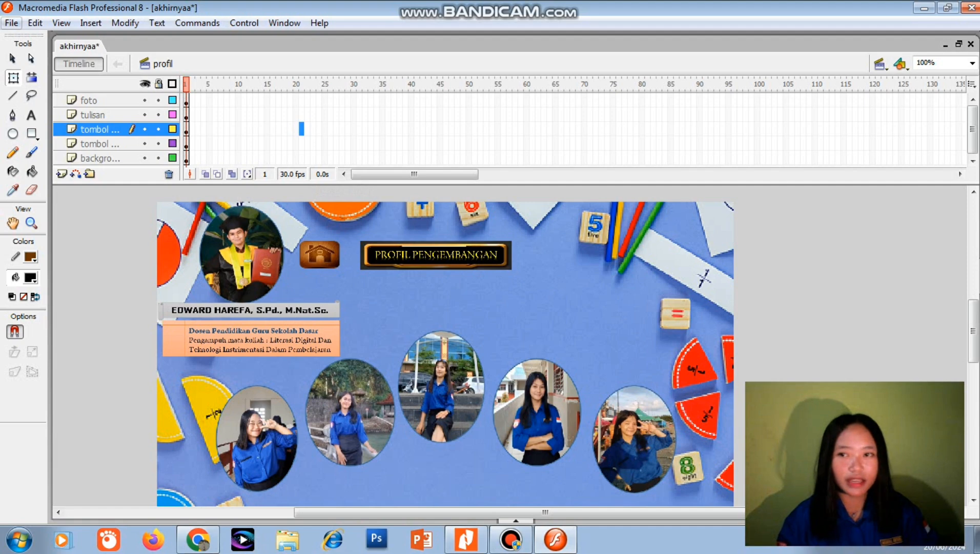
# Step: In the publish settings, name the Flash (.swf) output file "media pembelajaran materi pecahan"
pyautogui.click(12, 22)
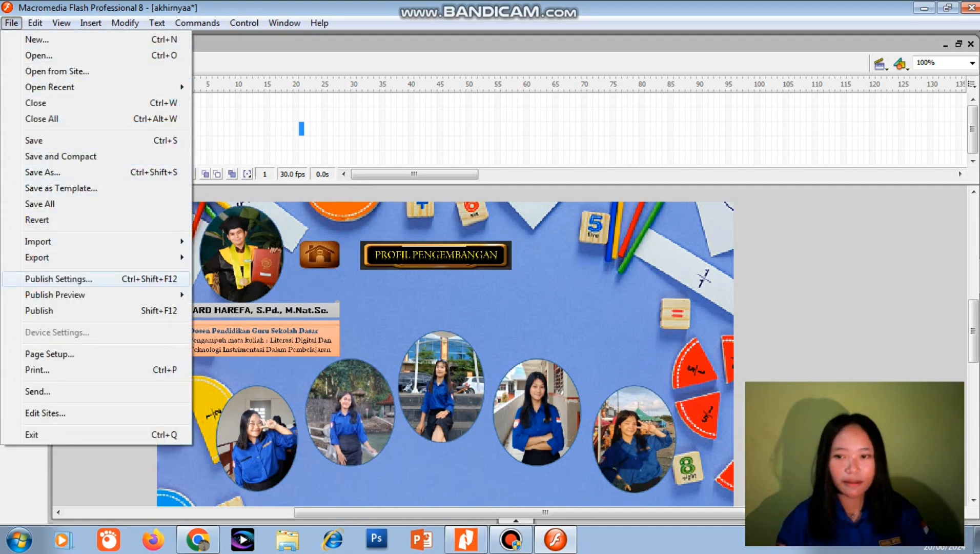
pyautogui.click(59, 278)
pyautogui.press('BackSpace')
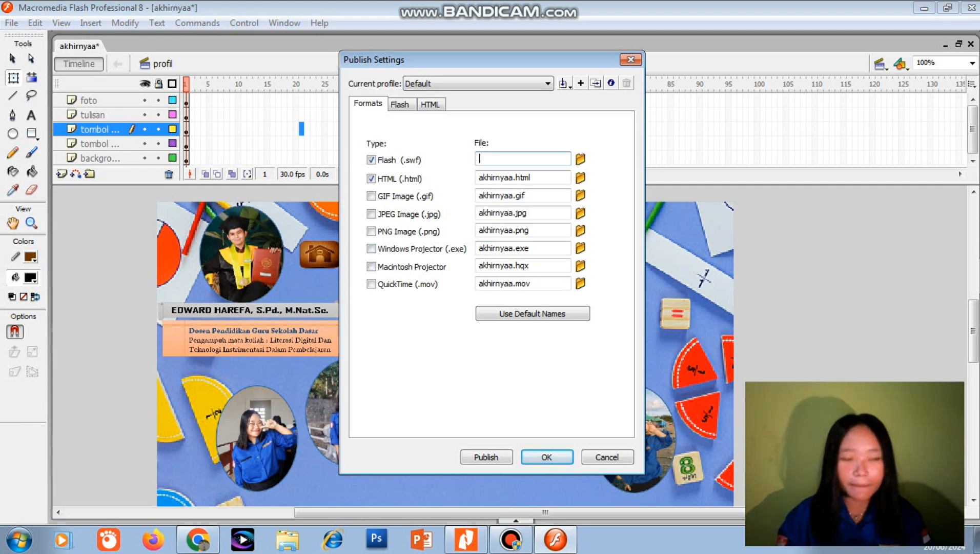
pyautogui.write('me')
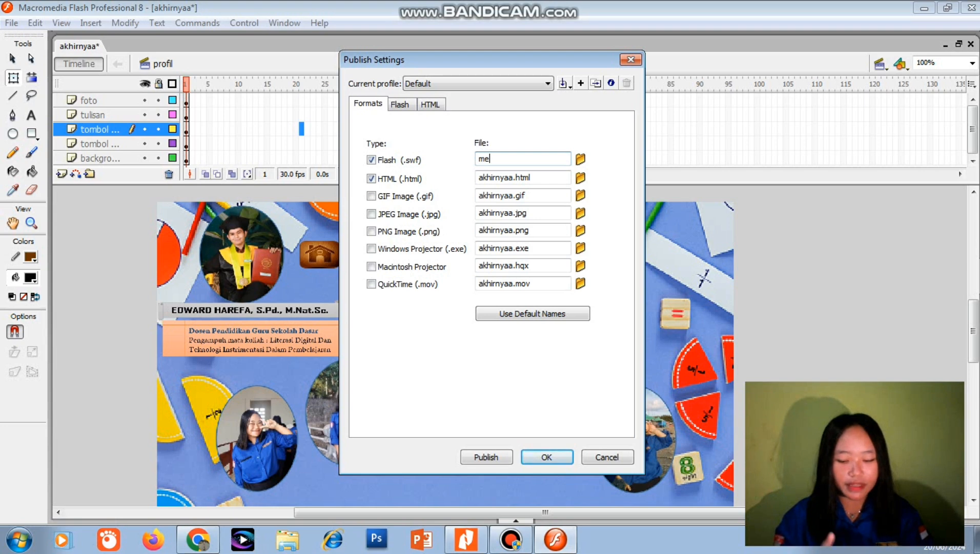
pyautogui.write('dia pembelaja')
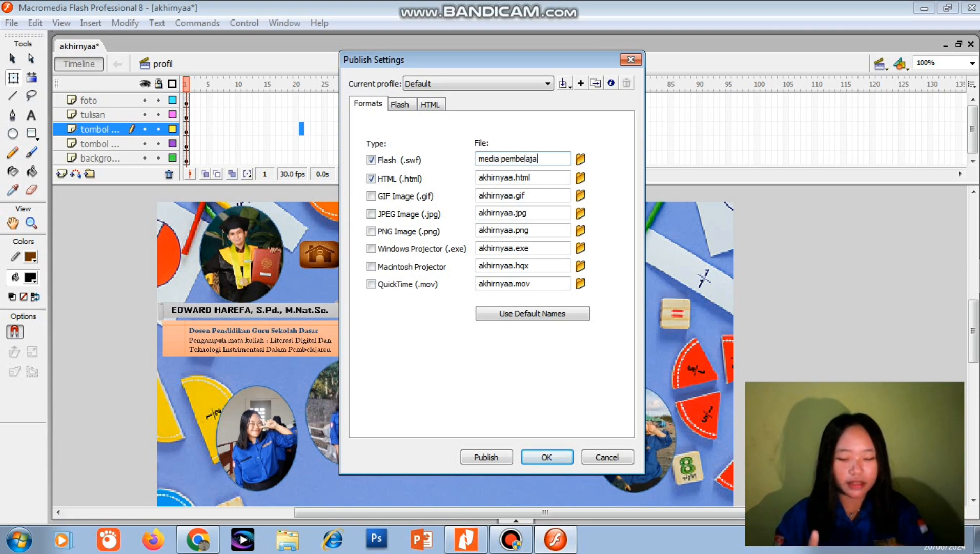
pyautogui.write('ran kma')
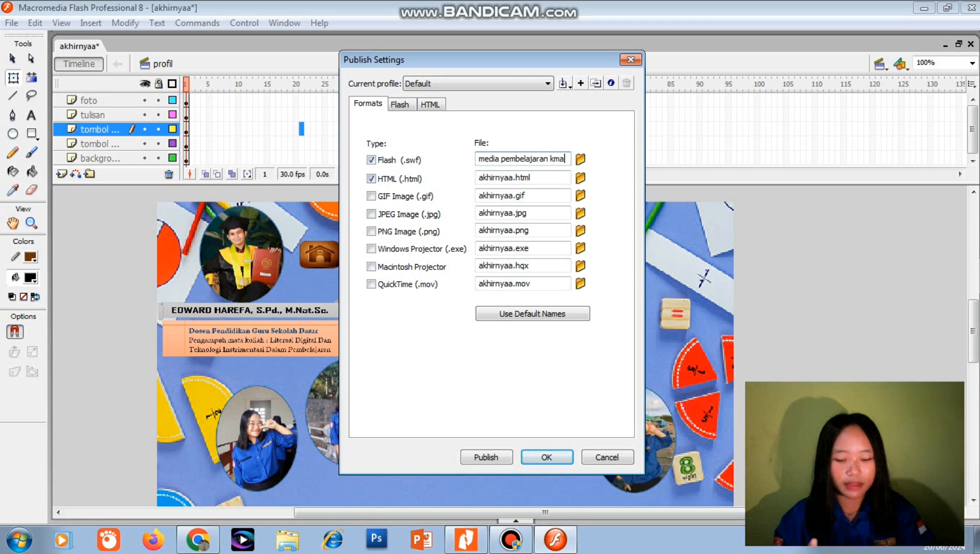
pyautogui.write('t')
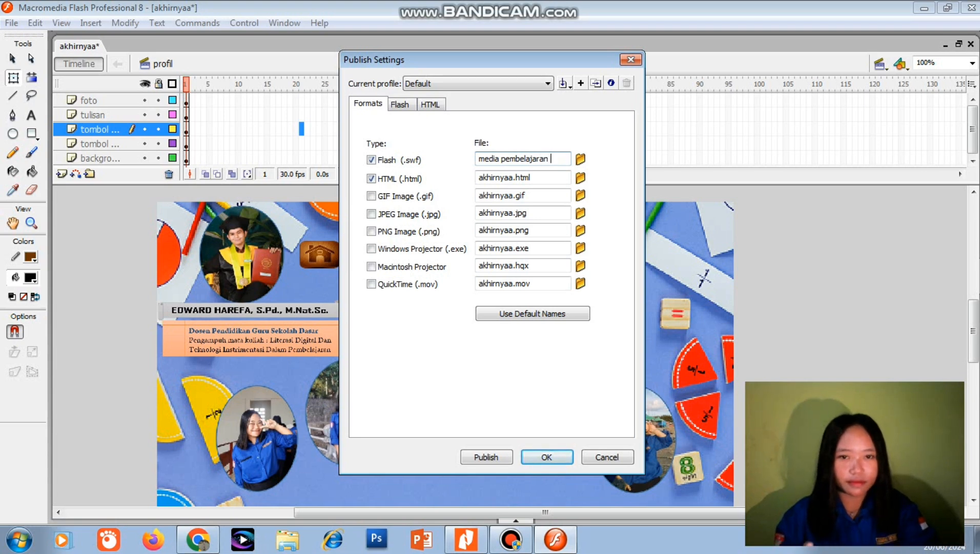
pyautogui.write('materi')
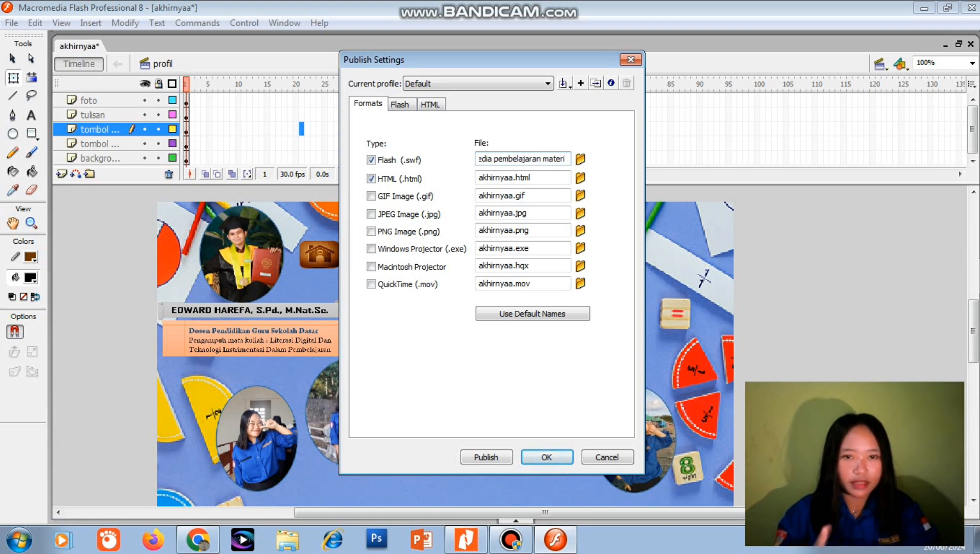
pyautogui.write(' pecahan')
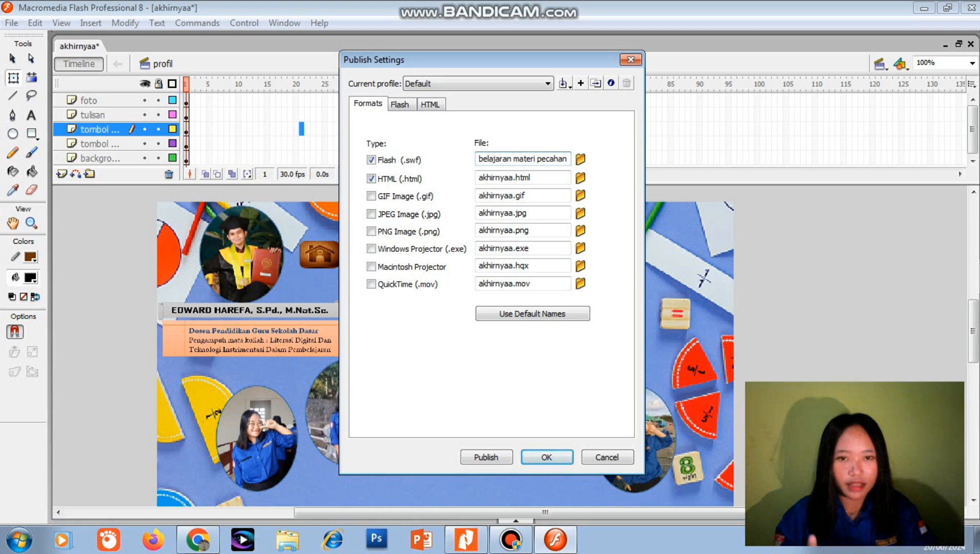
pyautogui.write(' kel. I')
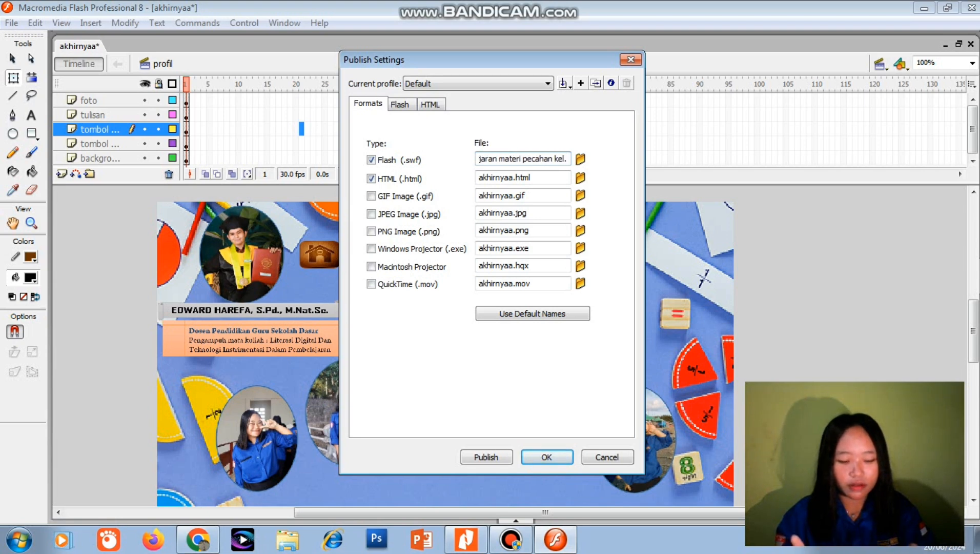
pyautogui.press('BackSpace')
pyautogui.press('BackSpace')
pyautogui.press('BackSpace')
pyautogui.press('BackSpace')
pyautogui.press('BackSpace')
pyautogui.press('BackSpace')
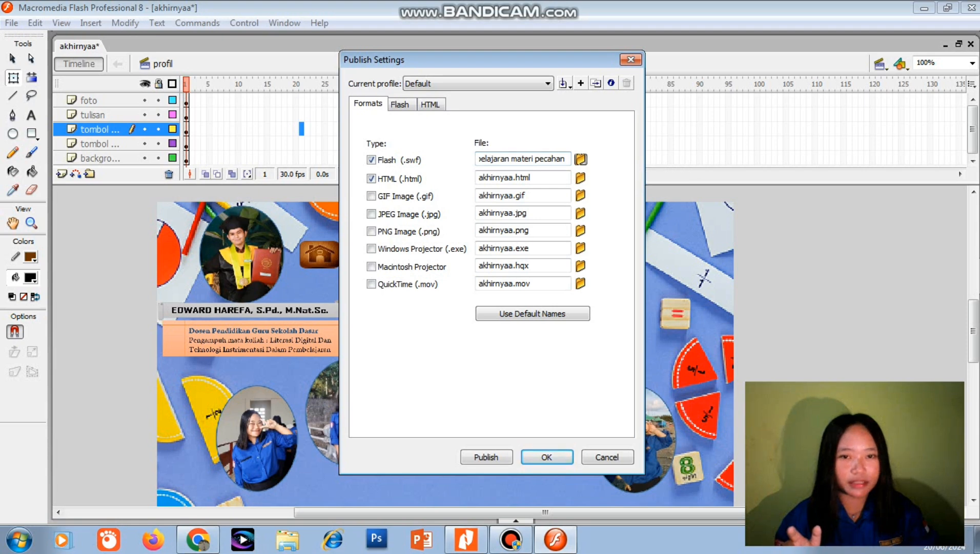
# Step: Set the Documents library as the .swf file's publish destination and publish the movie
pyautogui.click(581, 159)
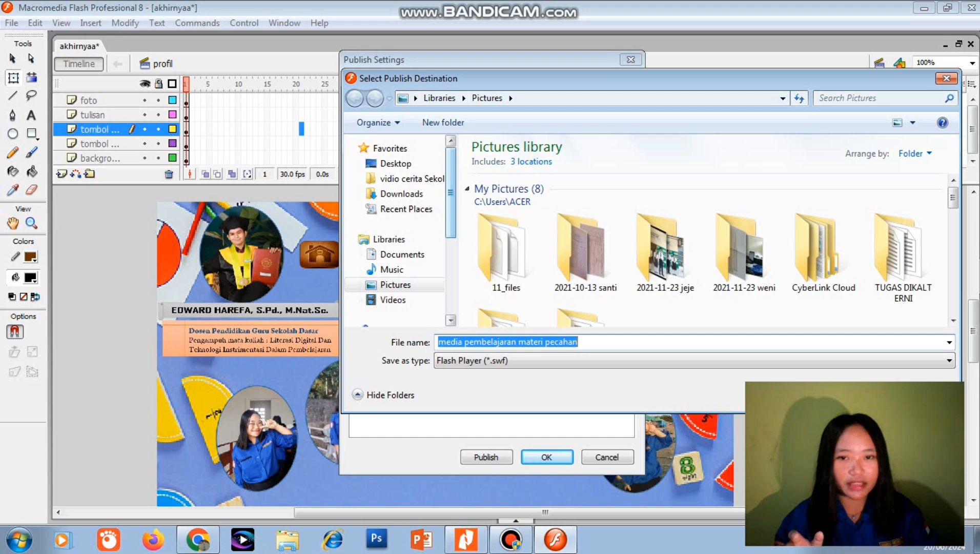
pyautogui.click(401, 254)
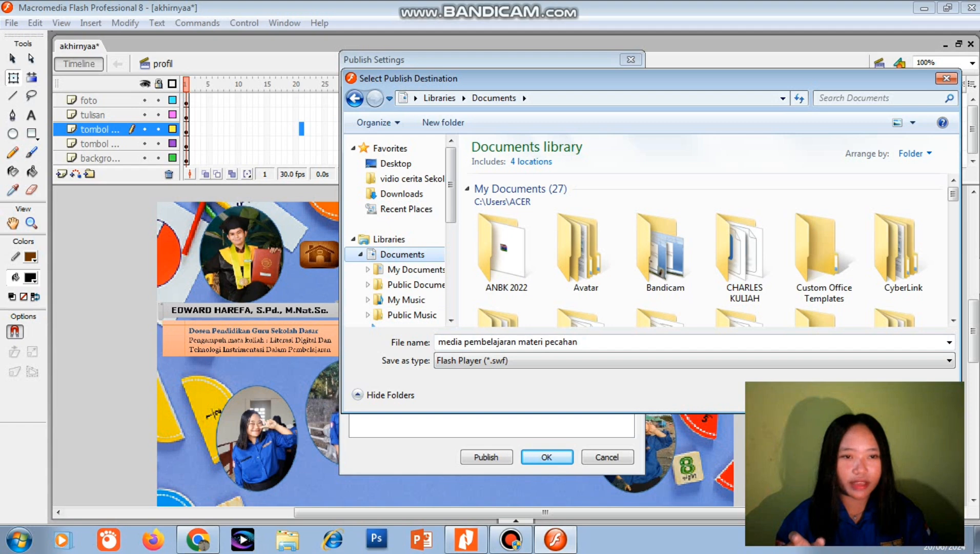
pyautogui.press('Return')
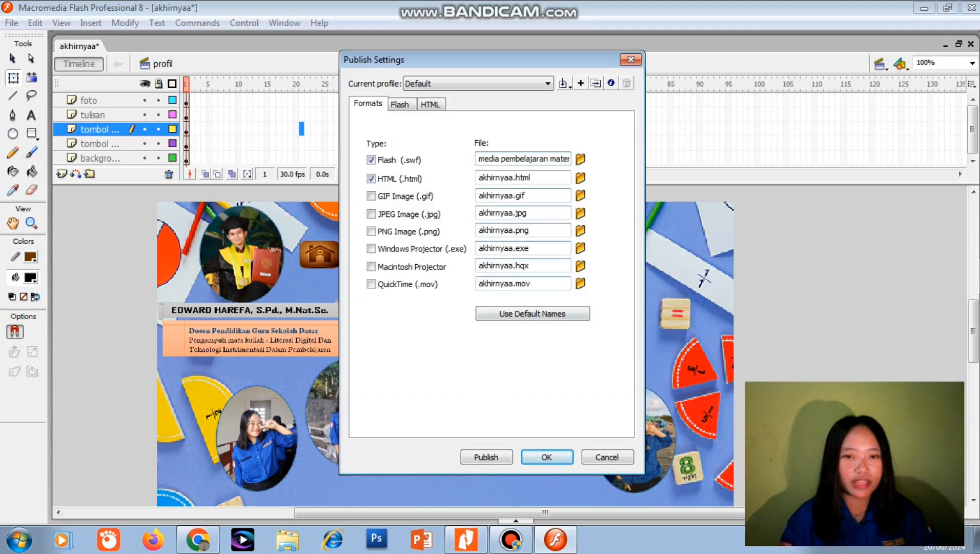
pyautogui.click(489, 456)
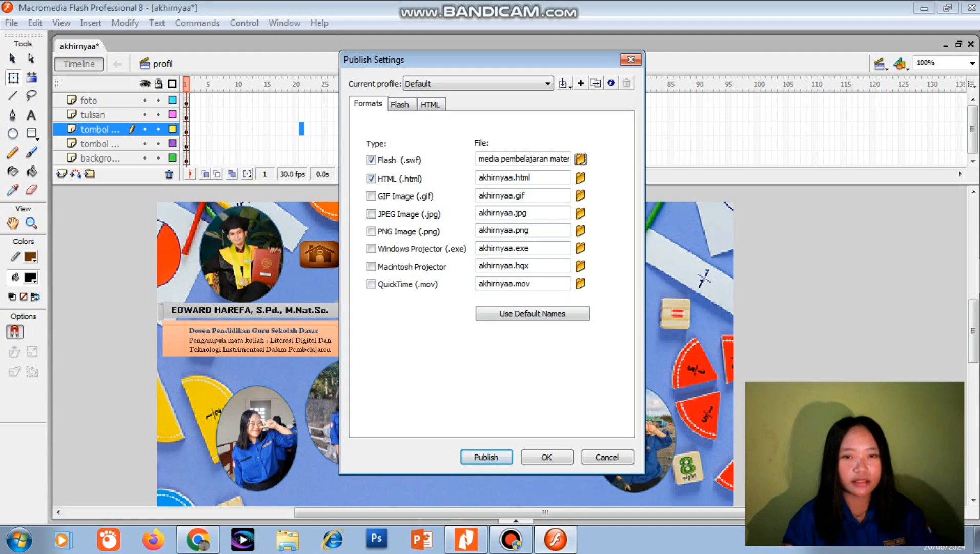
# Step: Switch to Windows Explorer and open the published "media pembelajaran materi pecahan" Flash movie from the Documents library
pyautogui.click(580, 159)
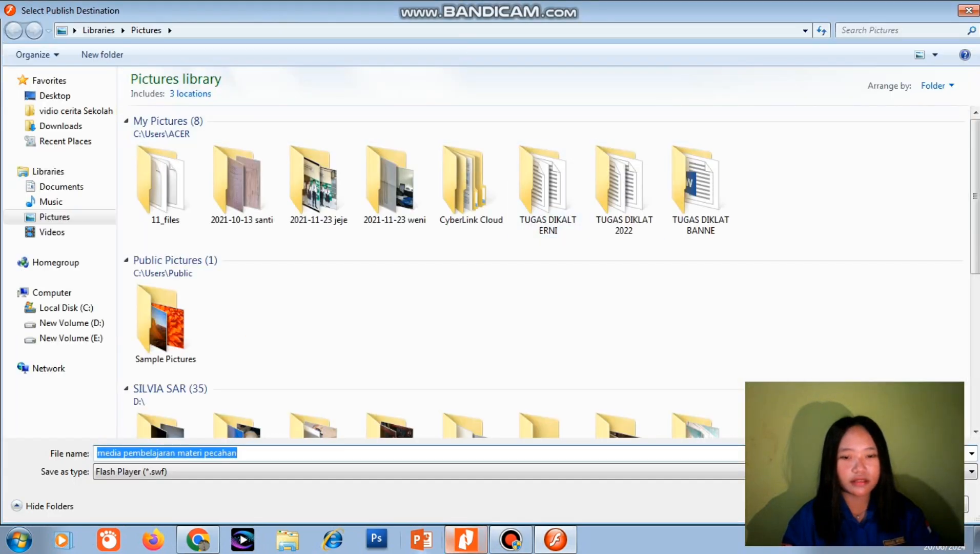
pyautogui.click(287, 540)
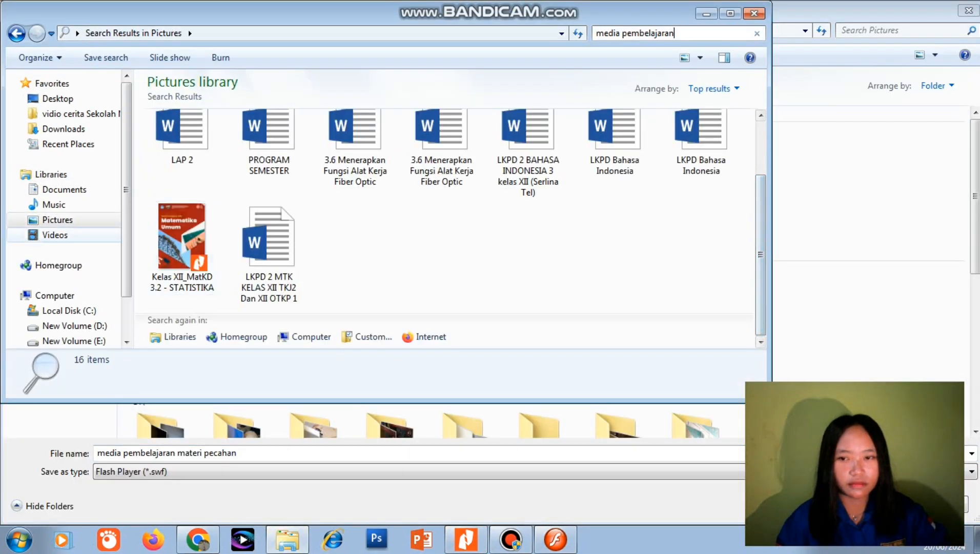
pyautogui.click(63, 189)
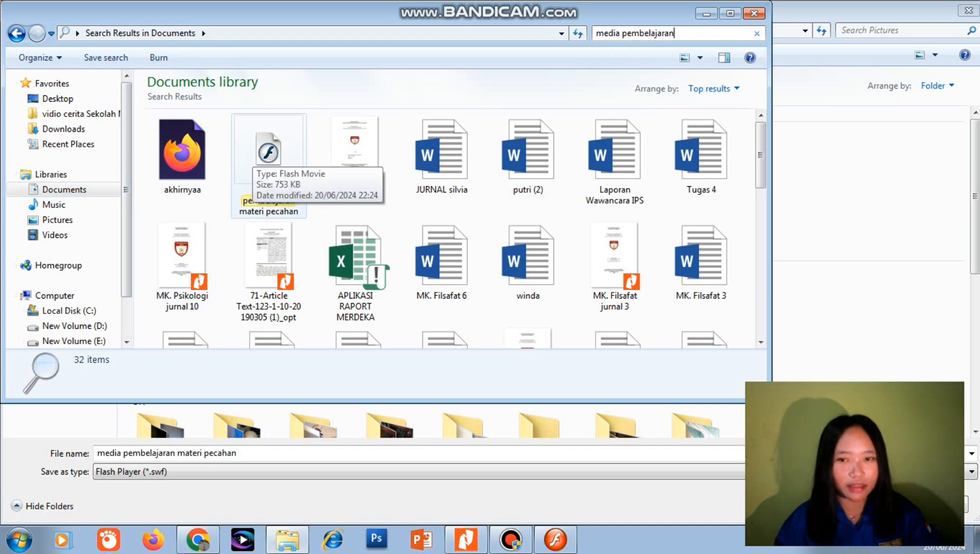
pyautogui.click(268, 153)
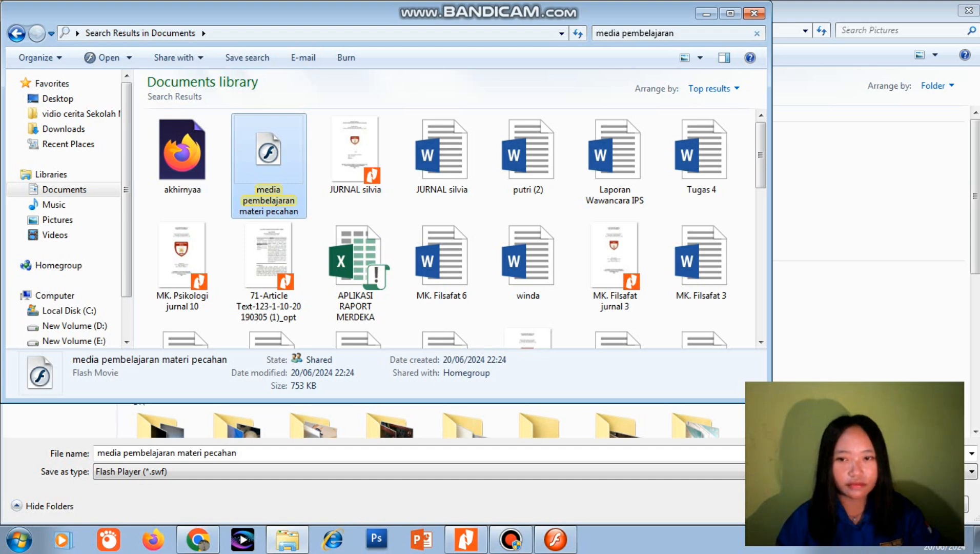
pyautogui.press('Return')
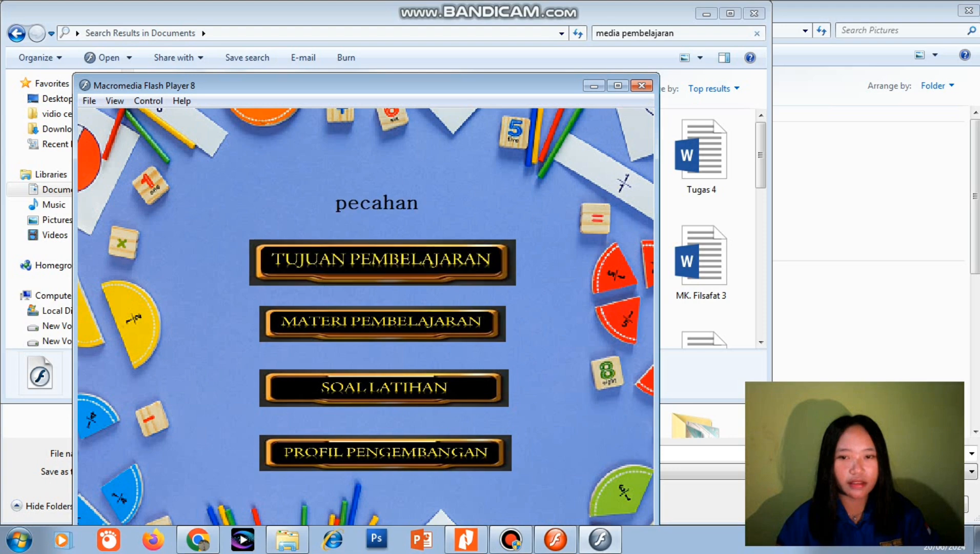
# Step: Check the published movie's TUJUAN PEMBELAJARAN and MATERI PEMBELAJARAN pages with their navigation buttons, and return to the main menu
pyautogui.click(352, 272)
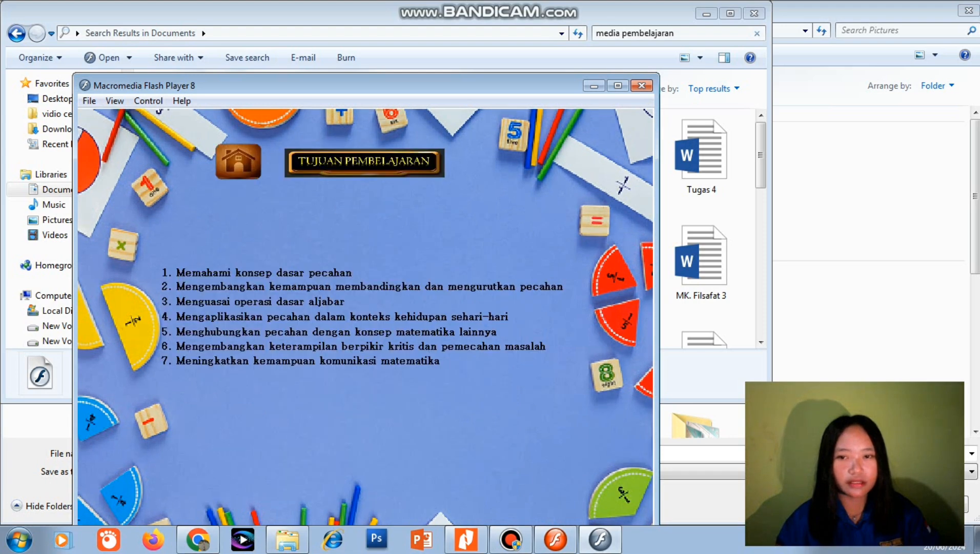
pyautogui.click(238, 162)
pyautogui.click(382, 323)
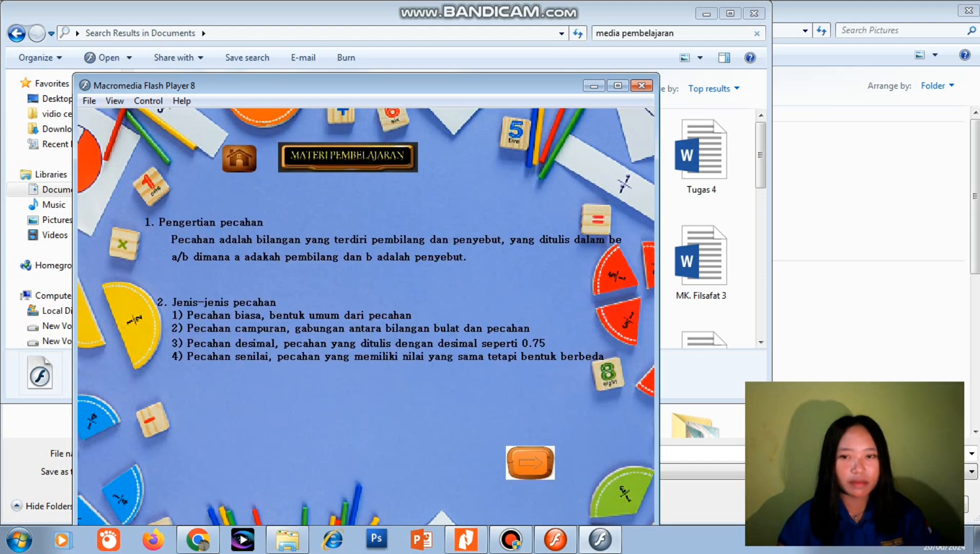
pyautogui.click(530, 462)
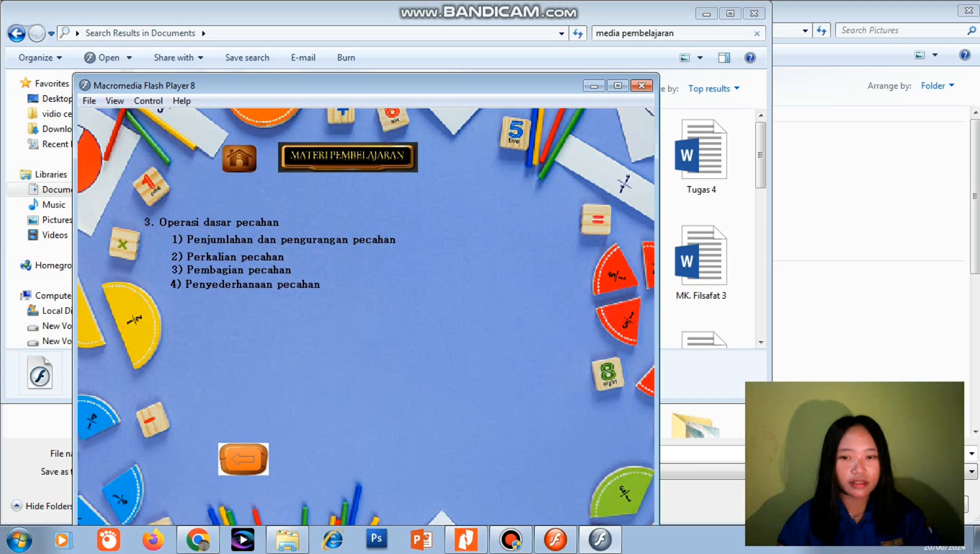
pyautogui.click(243, 459)
pyautogui.click(238, 159)
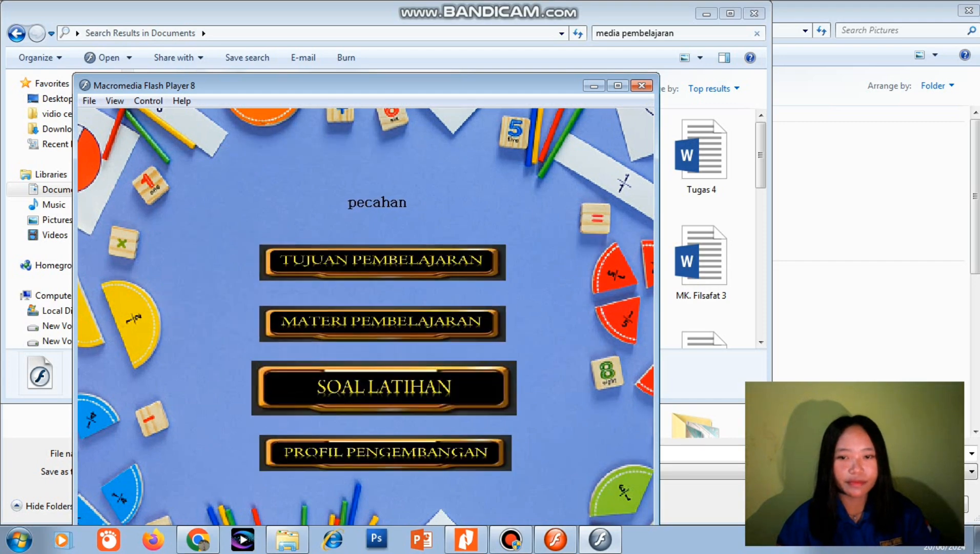
# Step: Open the SOAL LATIHAN page, enter the student's name in the NAMA PESERTA DIDIK field and start the quiz with MULAI
pyautogui.click(385, 387)
pyautogui.click(381, 406)
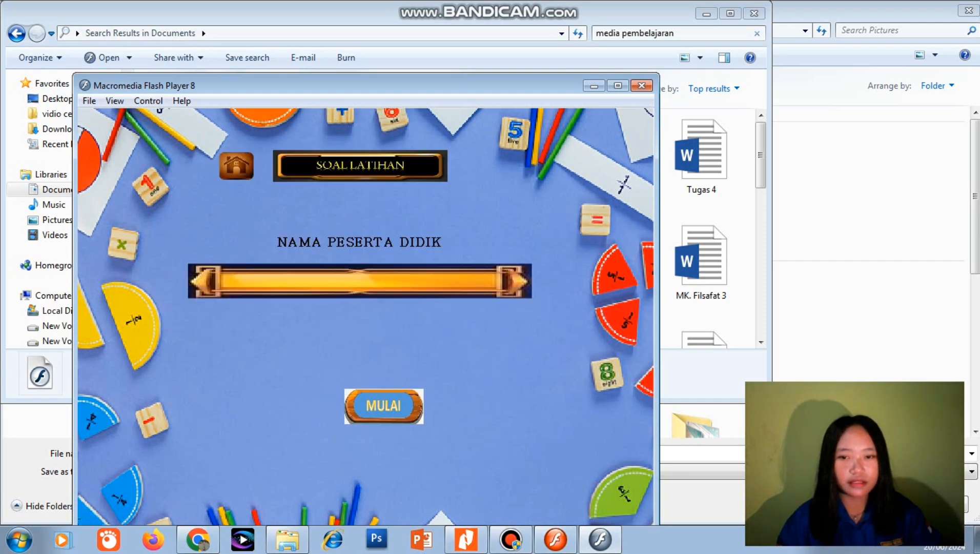
pyautogui.write('silvia')
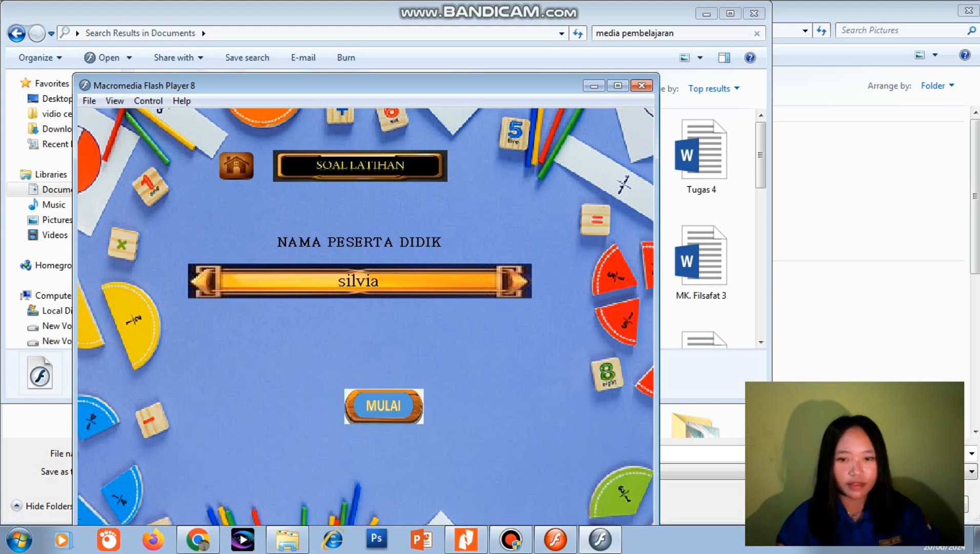
pyautogui.click(383, 405)
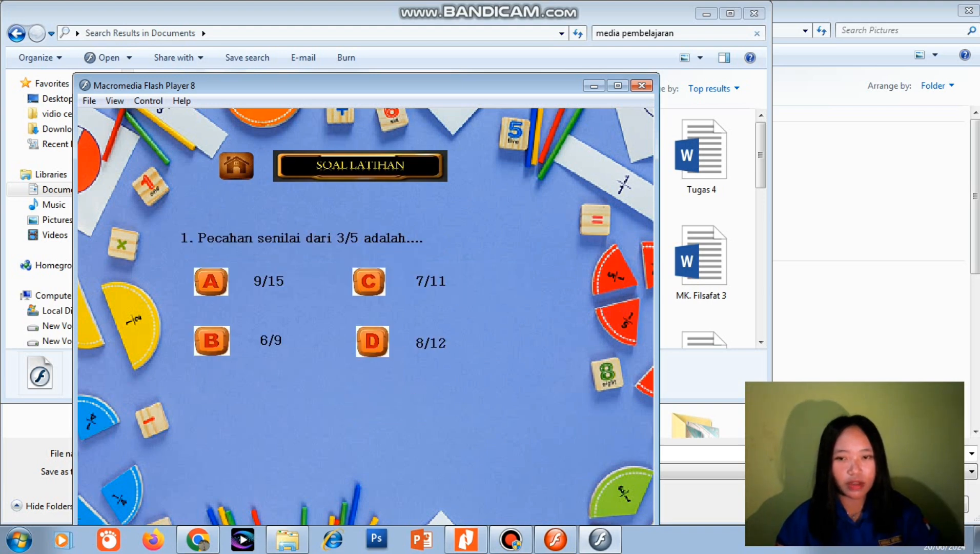
# Step: Answer the SOAL LATIHAN quiz questions in order with A, C, B, B and D to reach the SKOR page
pyautogui.click(211, 281)
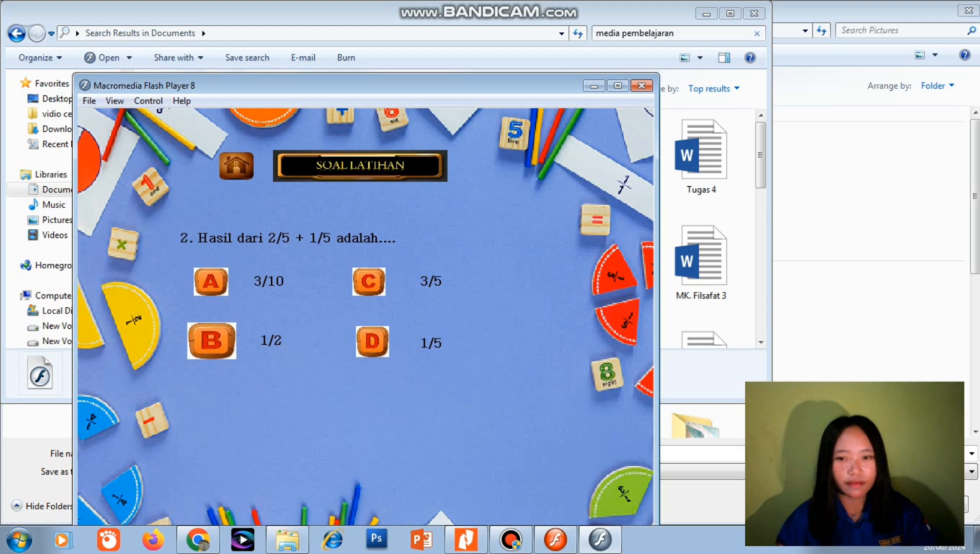
pyautogui.click(368, 281)
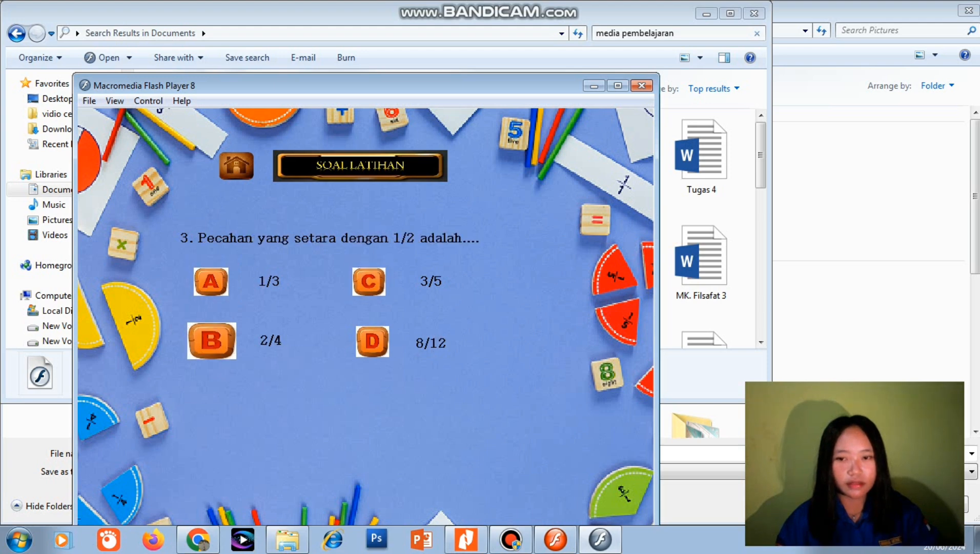
pyautogui.click(211, 340)
pyautogui.click(211, 340)
pyautogui.click(373, 340)
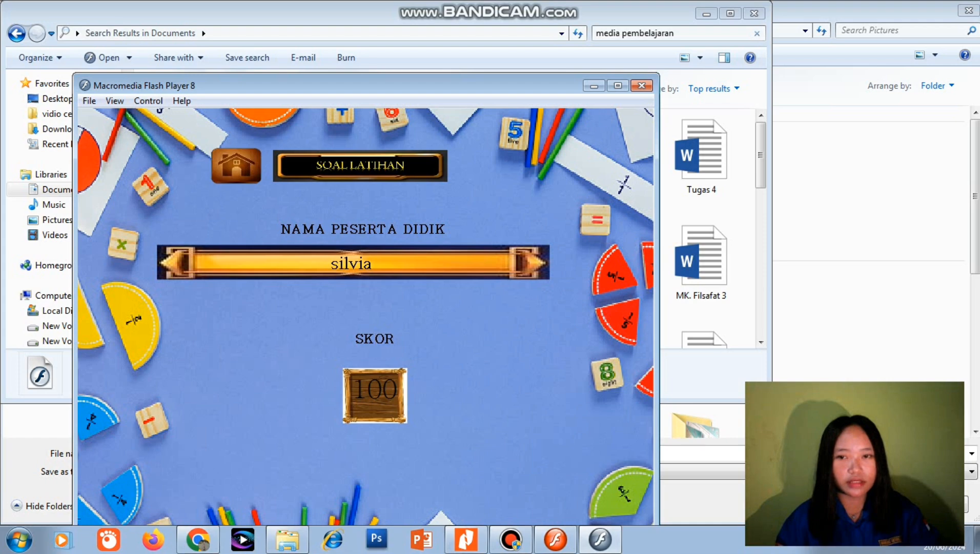
# Step: Return to the main menu, check the PROFIL PENGEMBANGAN page and close the published movie
pyautogui.click(236, 165)
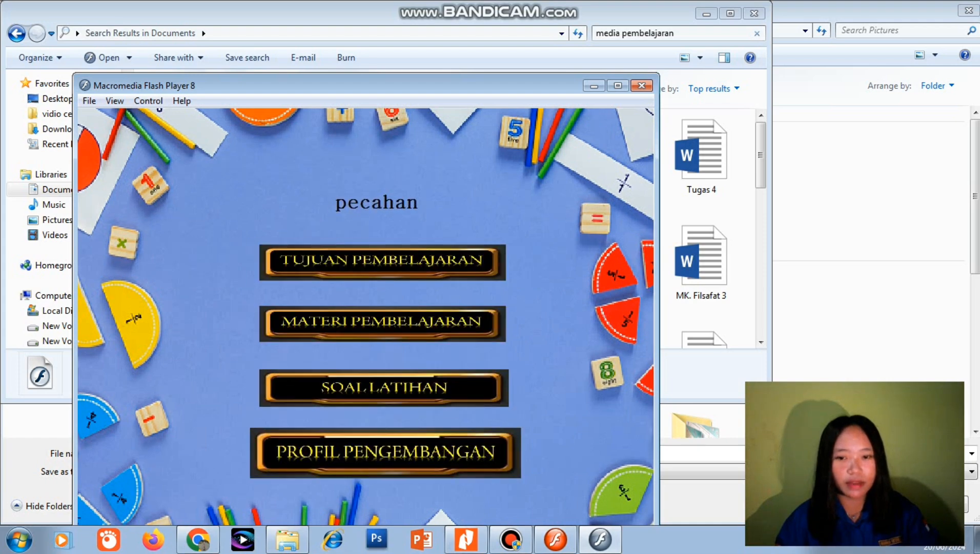
pyautogui.click(392, 453)
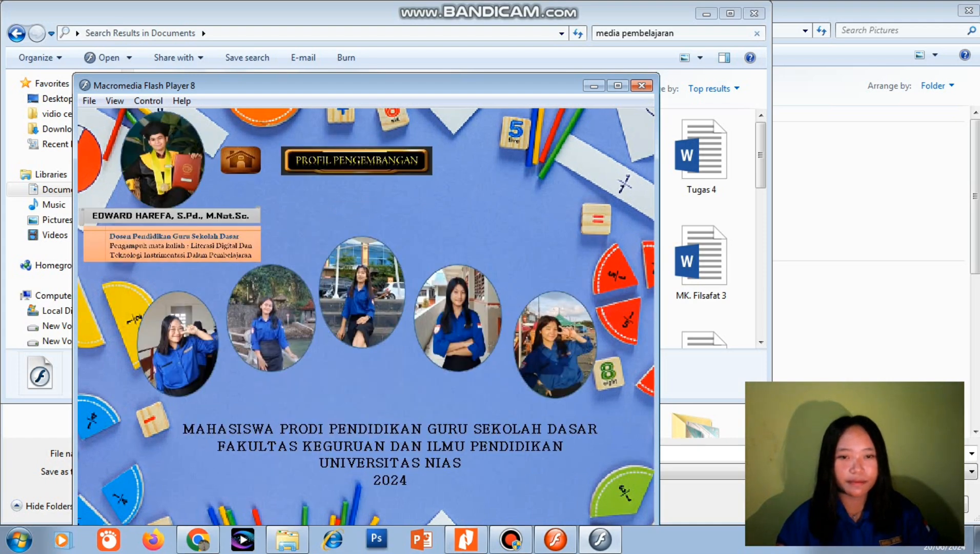
pyautogui.hotkey('alt', 'F4')
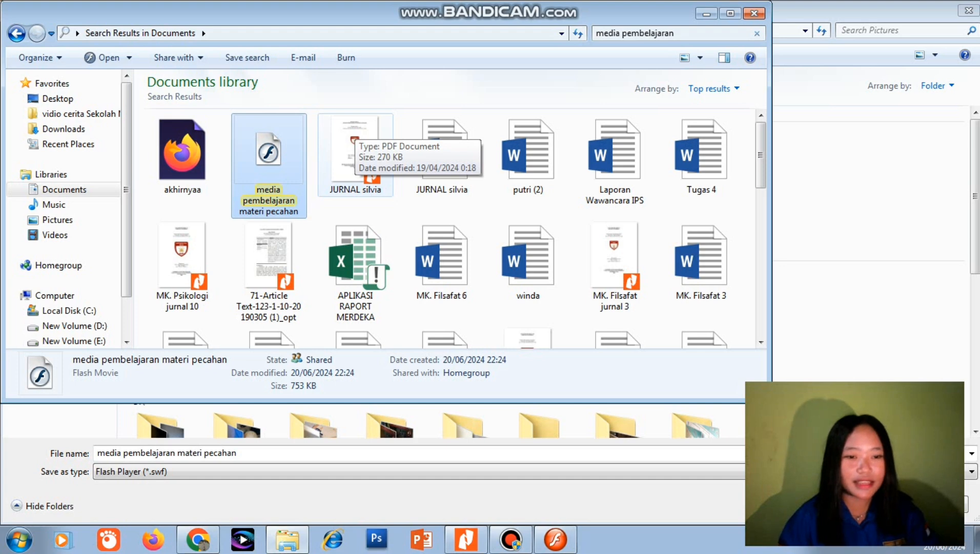